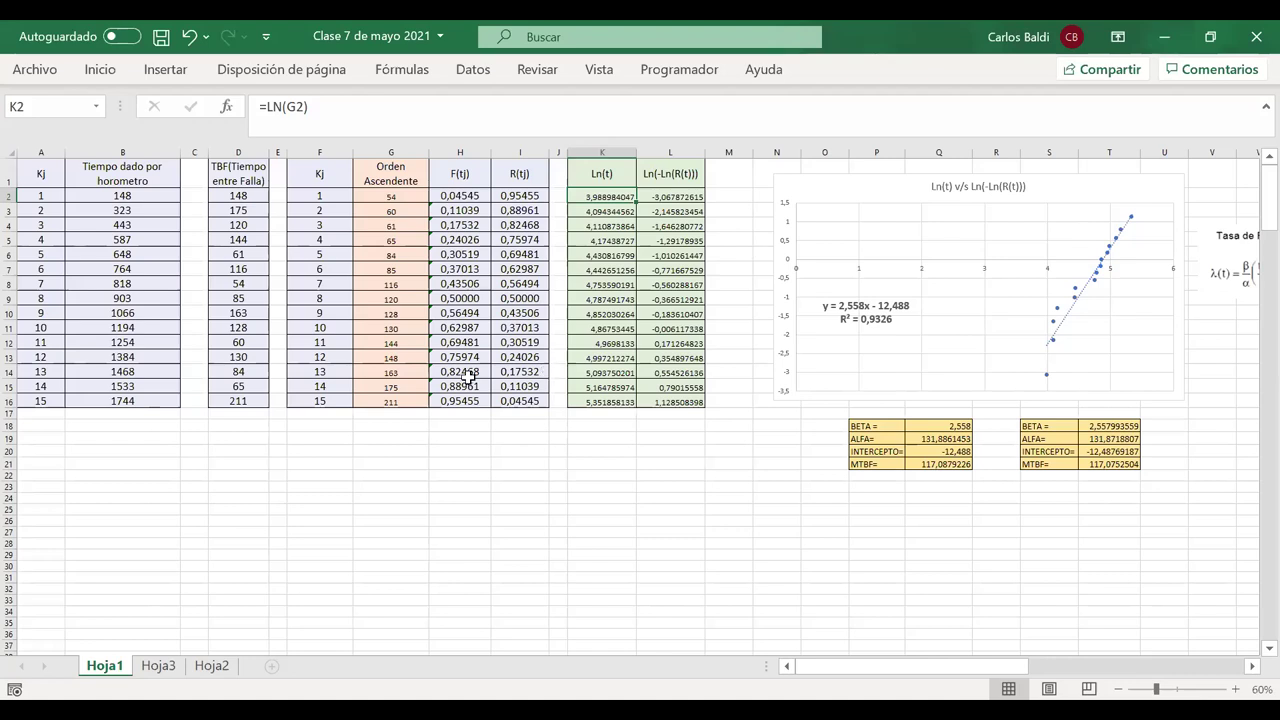
- Review the failure numbers (Kj) and the hour-meter times in the first two columns of Hoja1
click(228, 413)
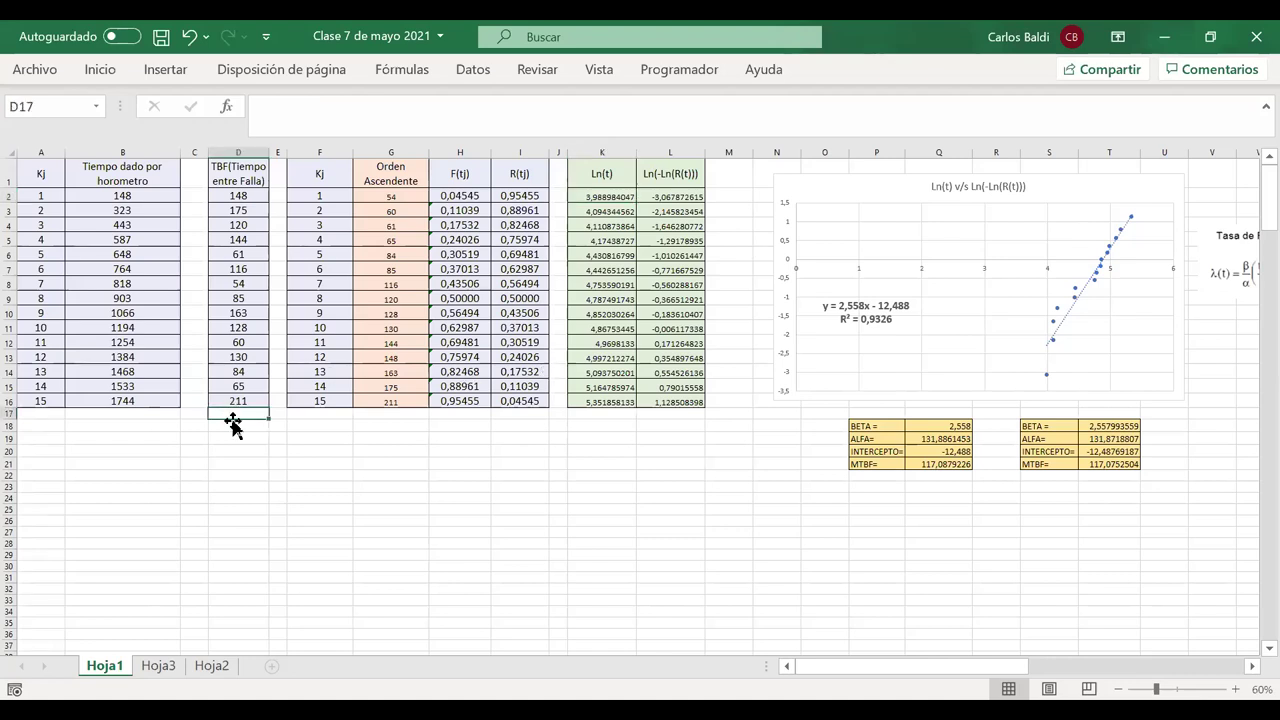
click(33, 192)
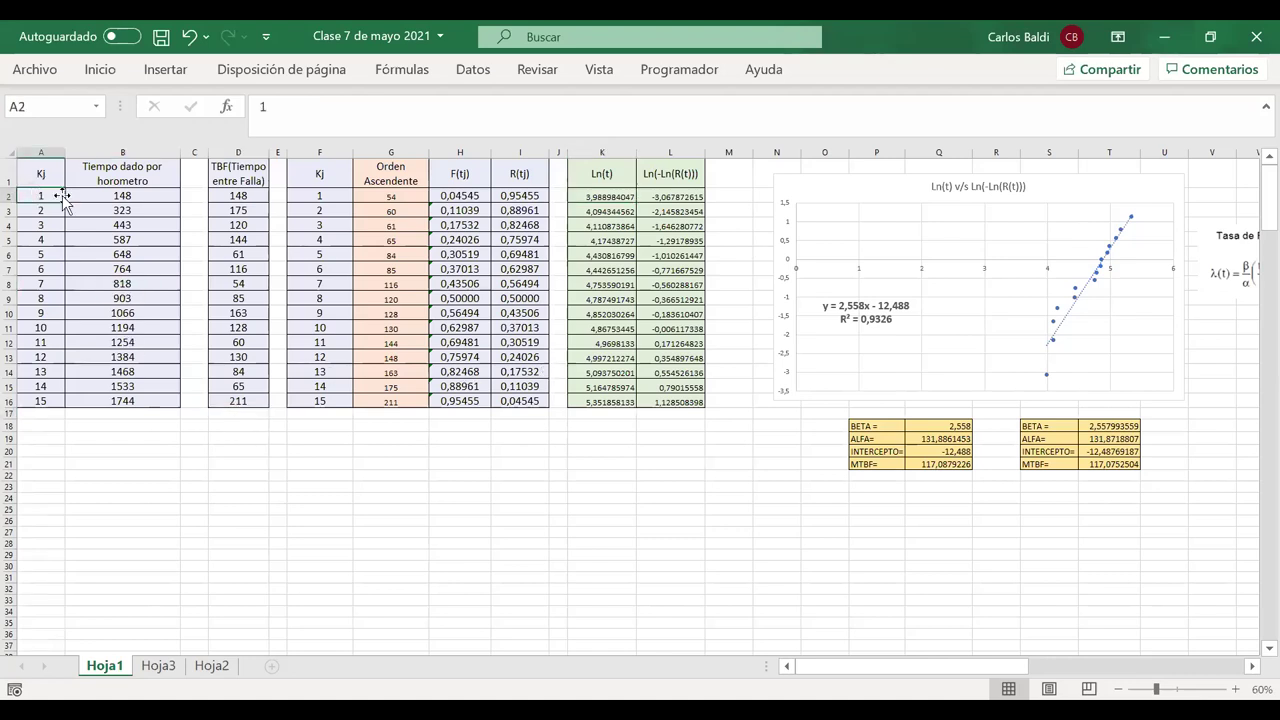
drag(51, 195, 40, 400)
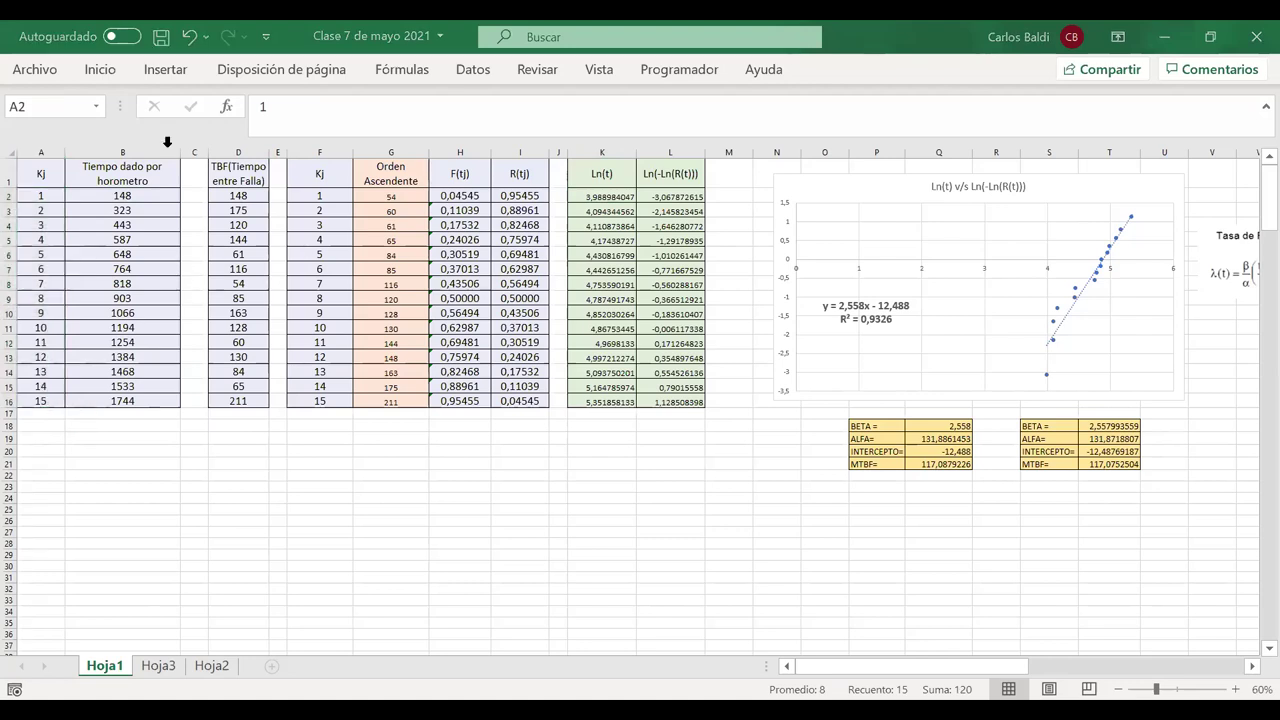
click(138, 200)
drag(138, 200, 122, 256)
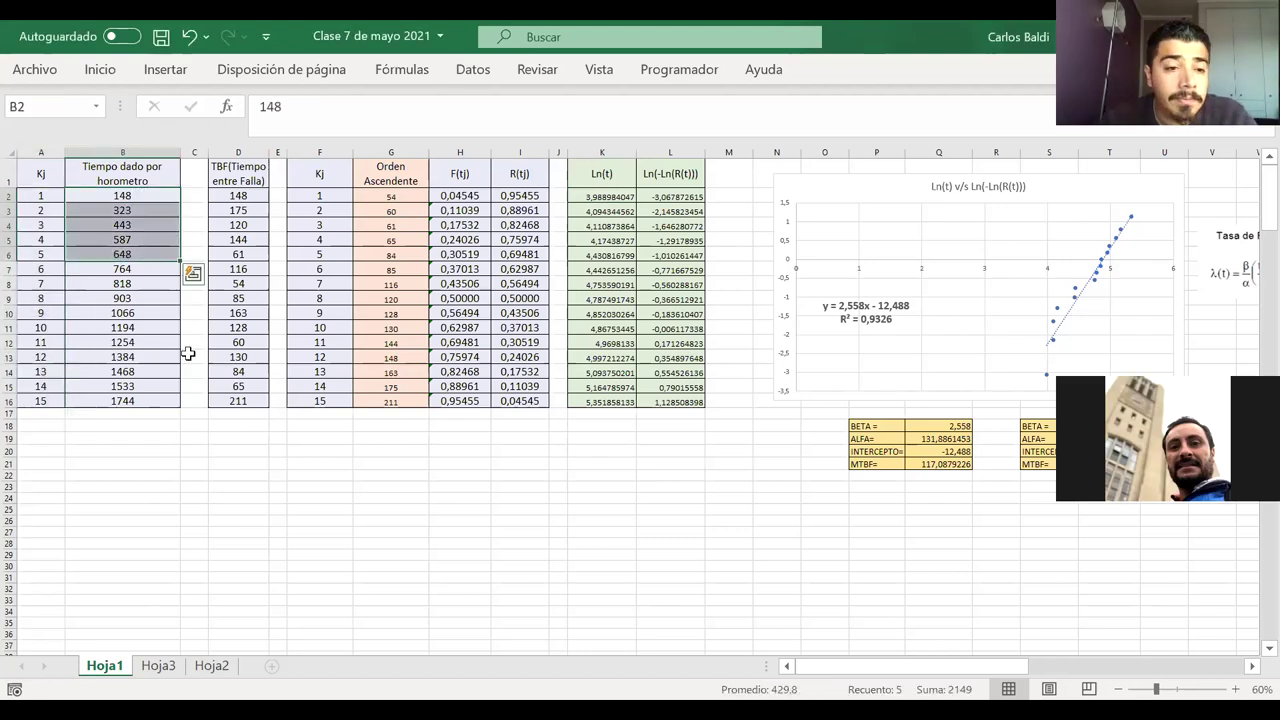
- Inspect the time-between-failures column, including the subtraction formulas in D3 and D4, and review the range D2:D16
click(240, 188)
drag(238, 175, 234, 402)
click(238, 197)
click(249, 211)
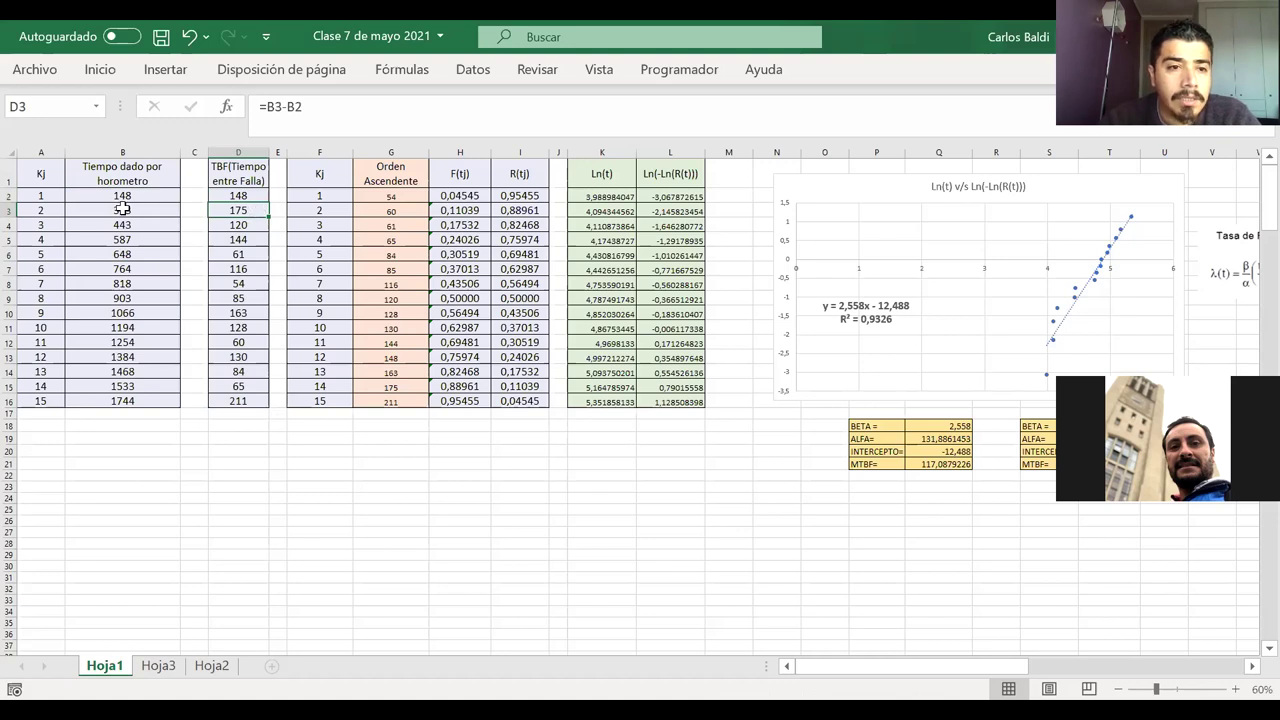
double_click(250, 213)
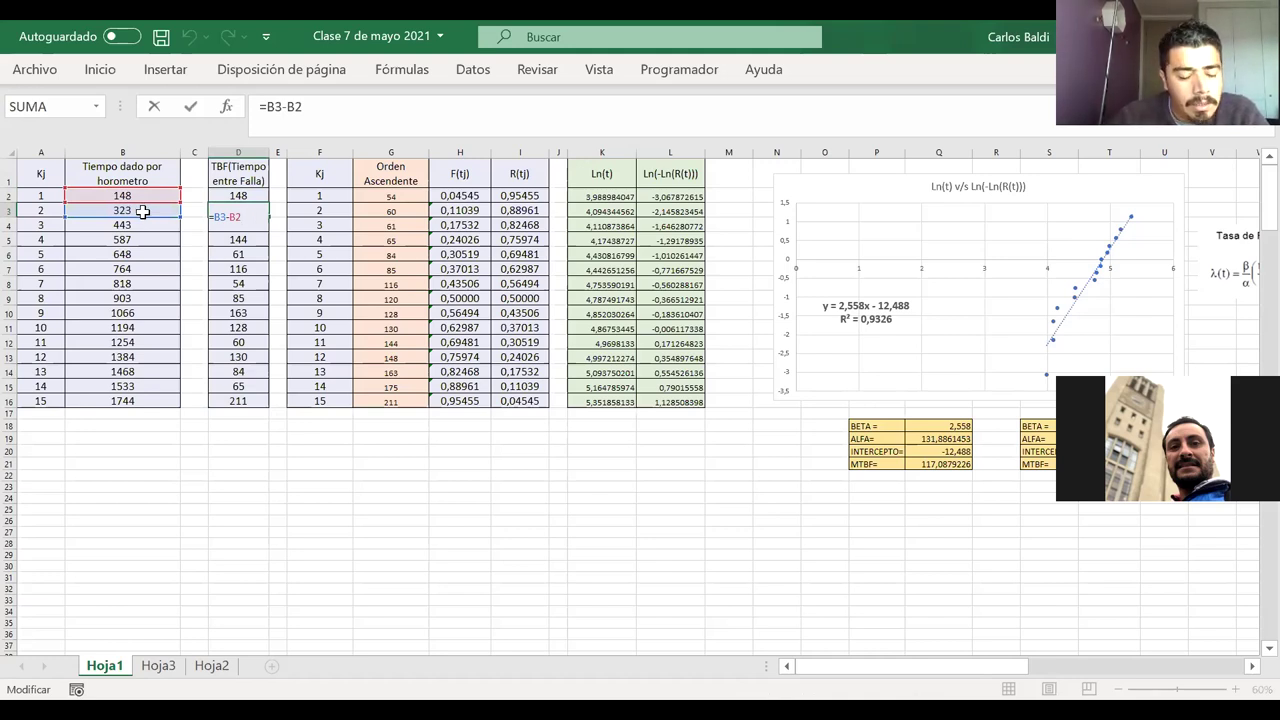
key(Return)
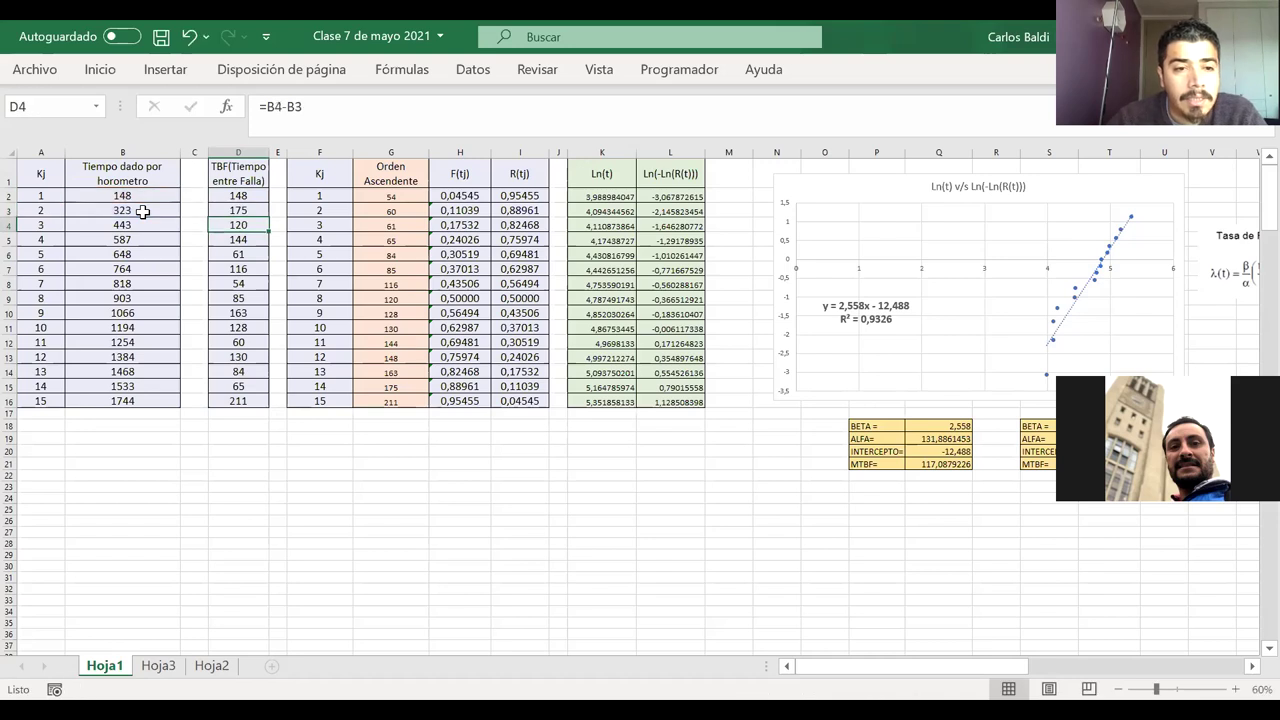
double_click(224, 225)
key(Return)
drag(238, 196, 224, 403)
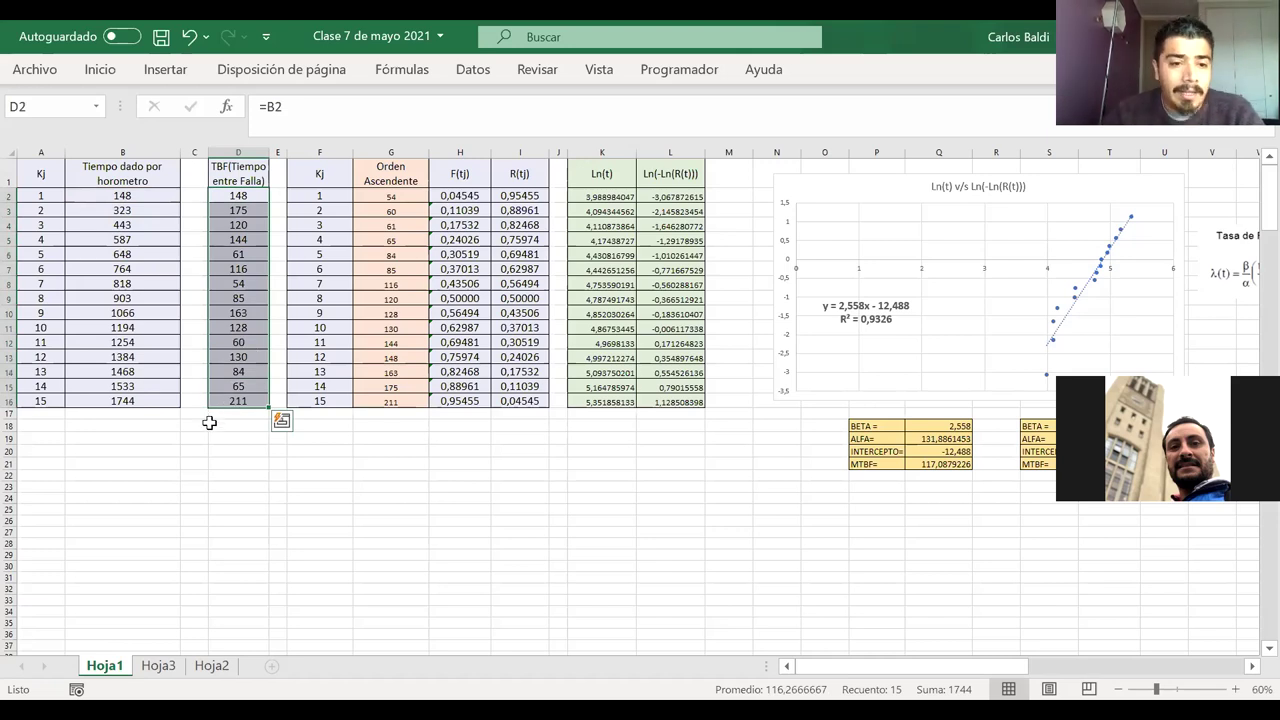
- Add the label "MTBF=" in cell C18 below the time-between-failures table
click(195, 425)
text(M)
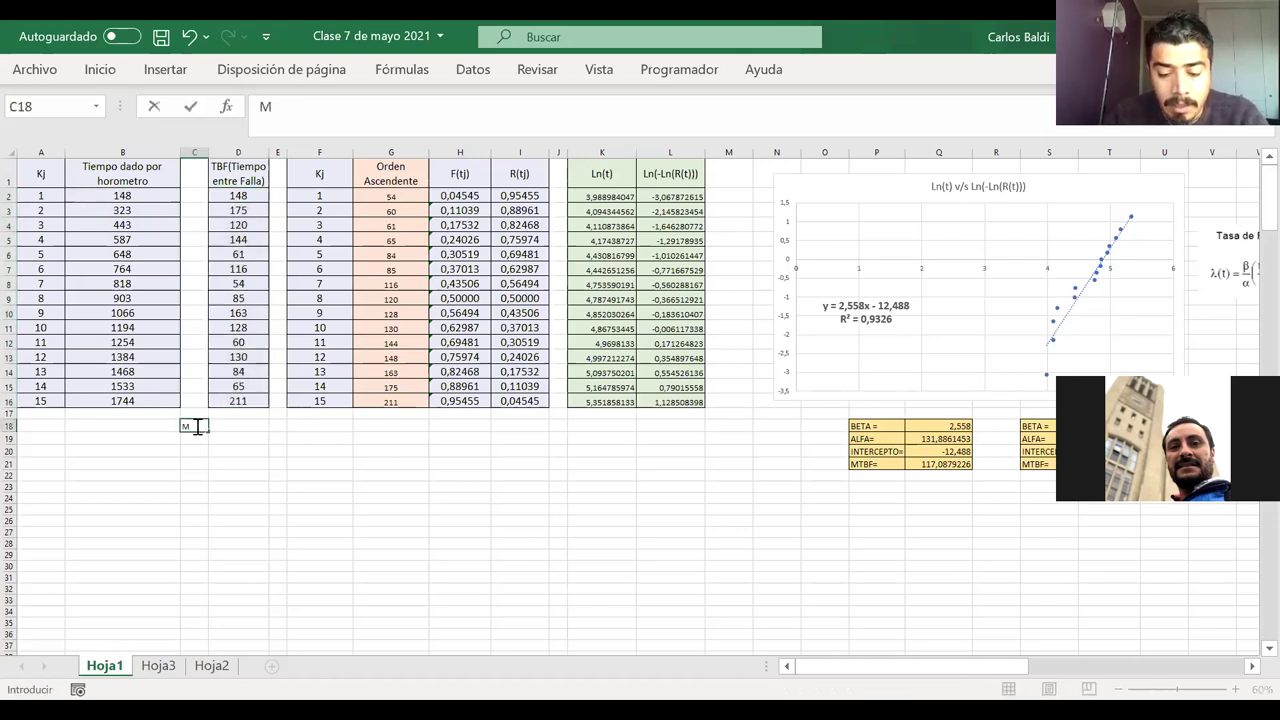
text(TBF)
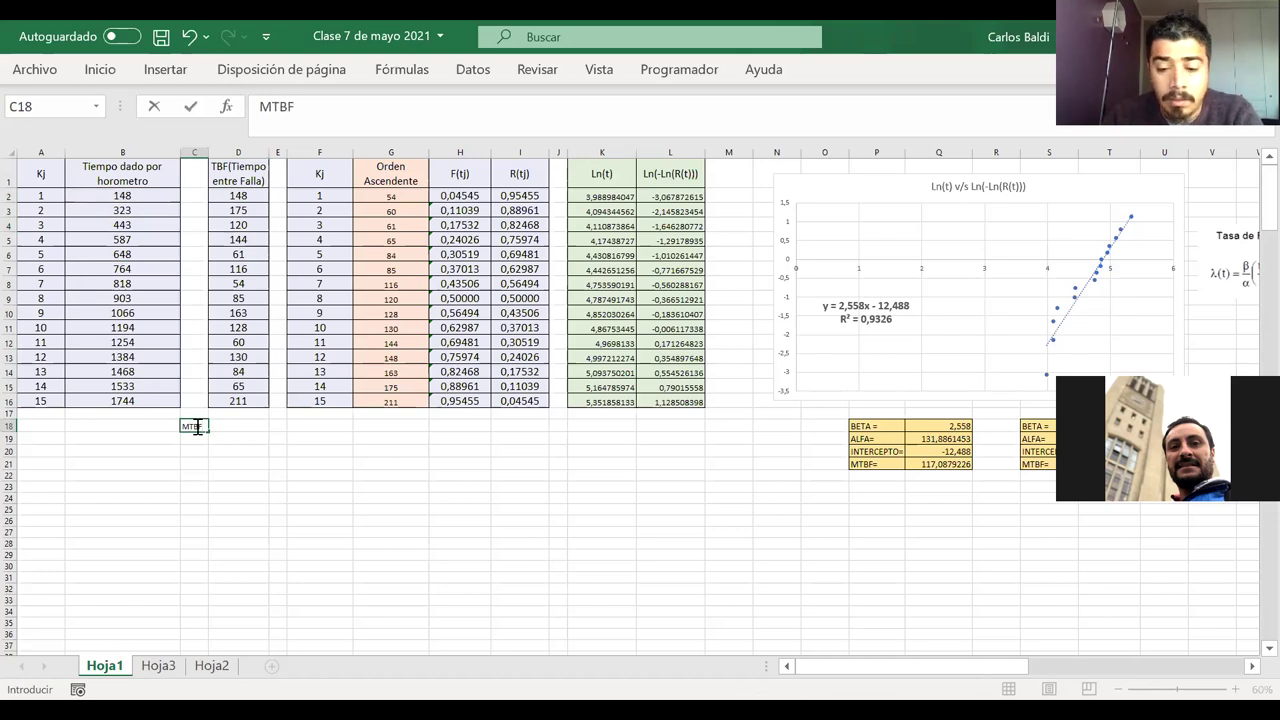
text(=)
- Calculate the average time between failures in D18 with the formula =PROMEDIO(D2:D16)
click(242, 423)
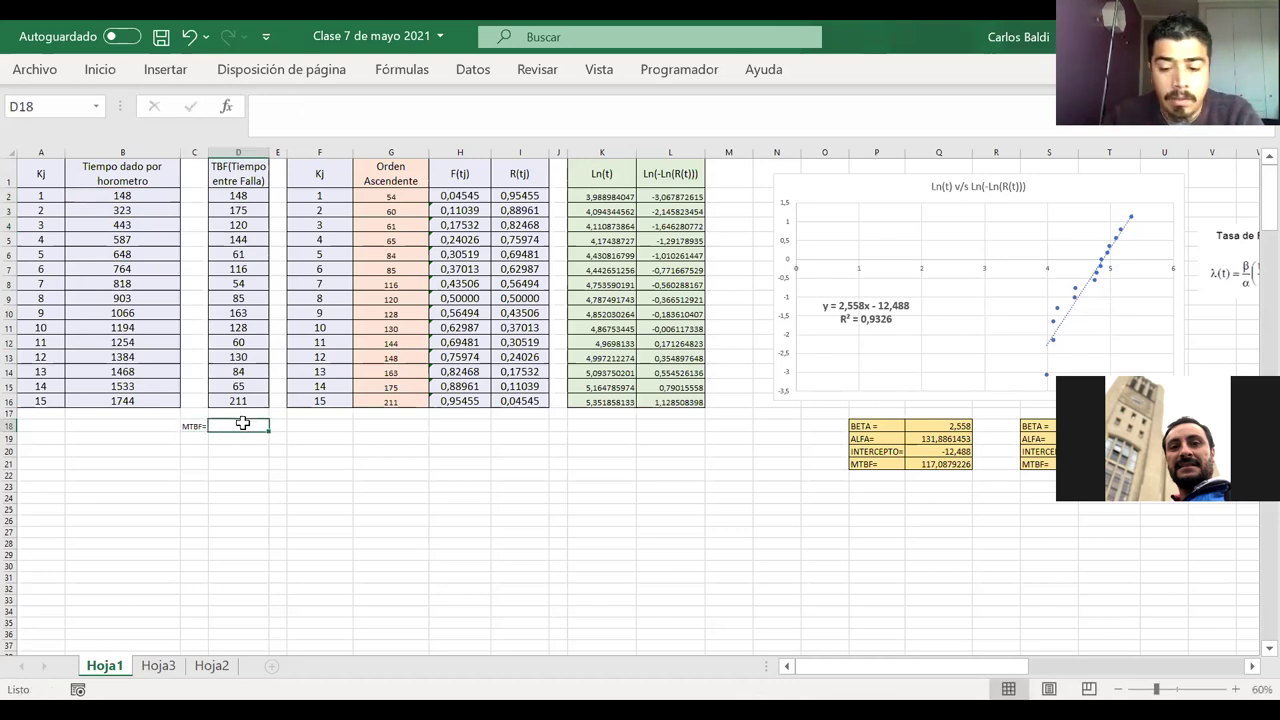
text(=pro)
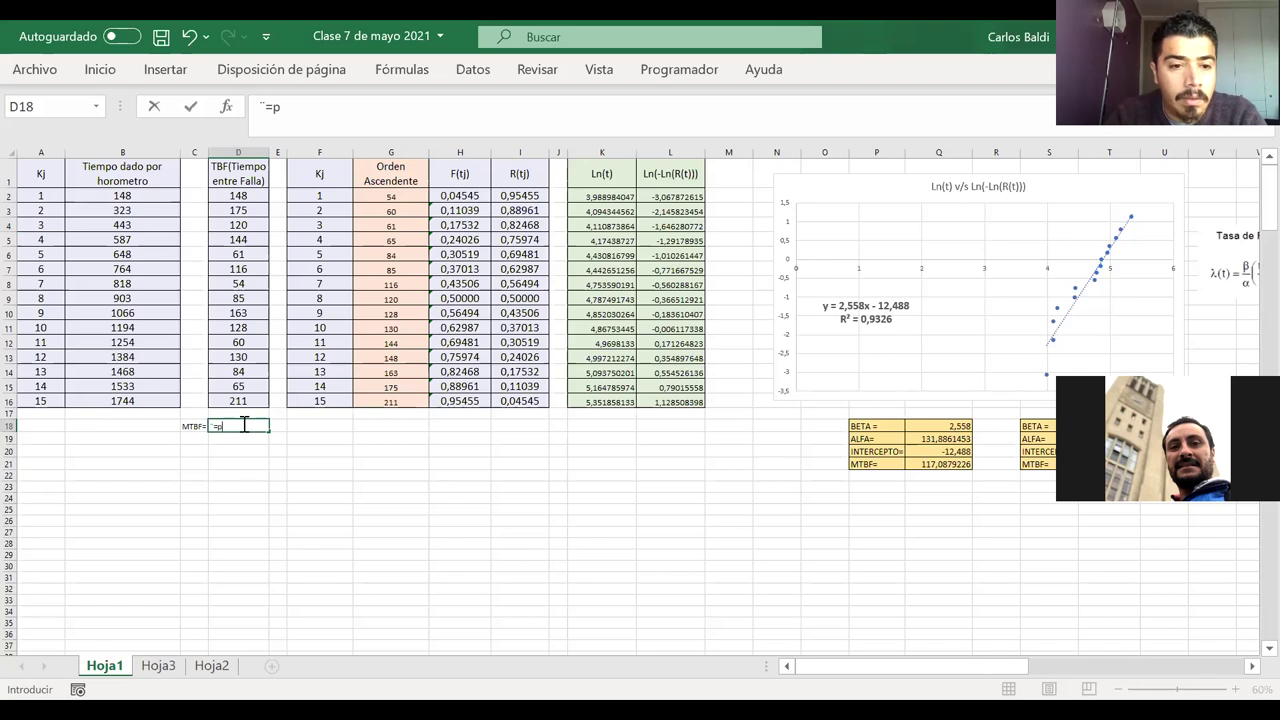
key(BackSpace)
key(BackSpace)
key(BackSpace)
key(BackSpace)
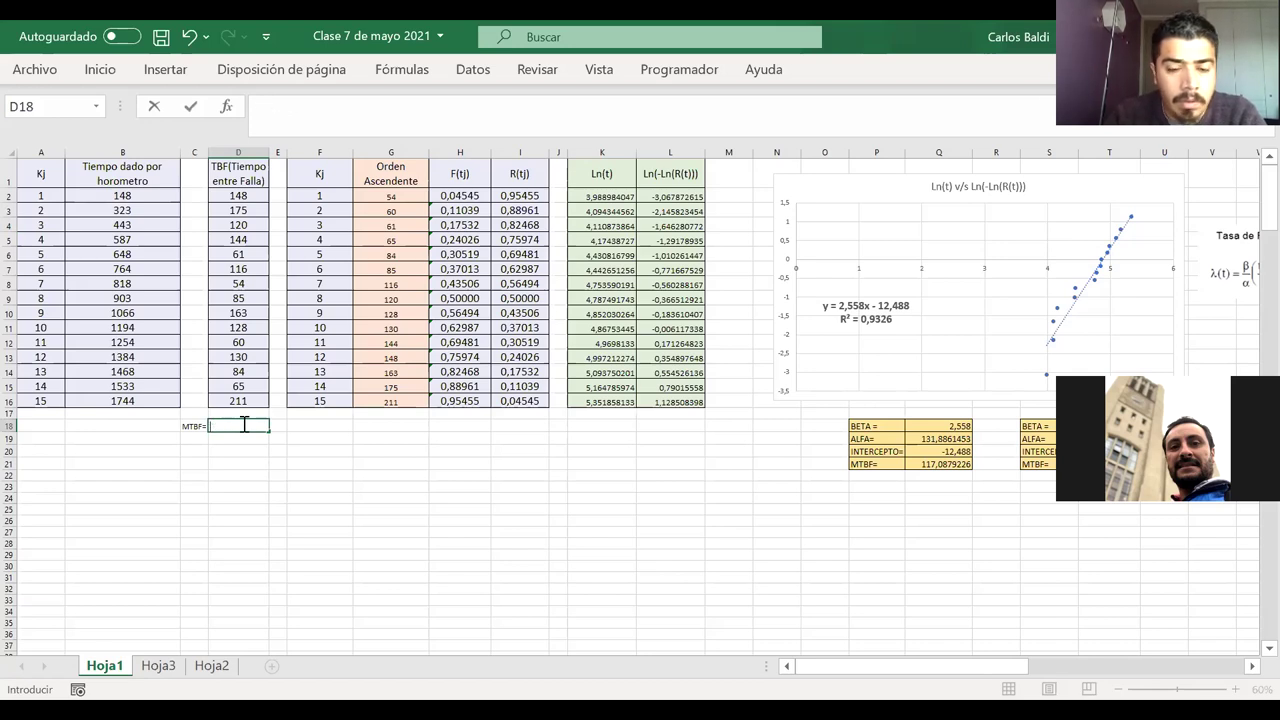
text(=p)
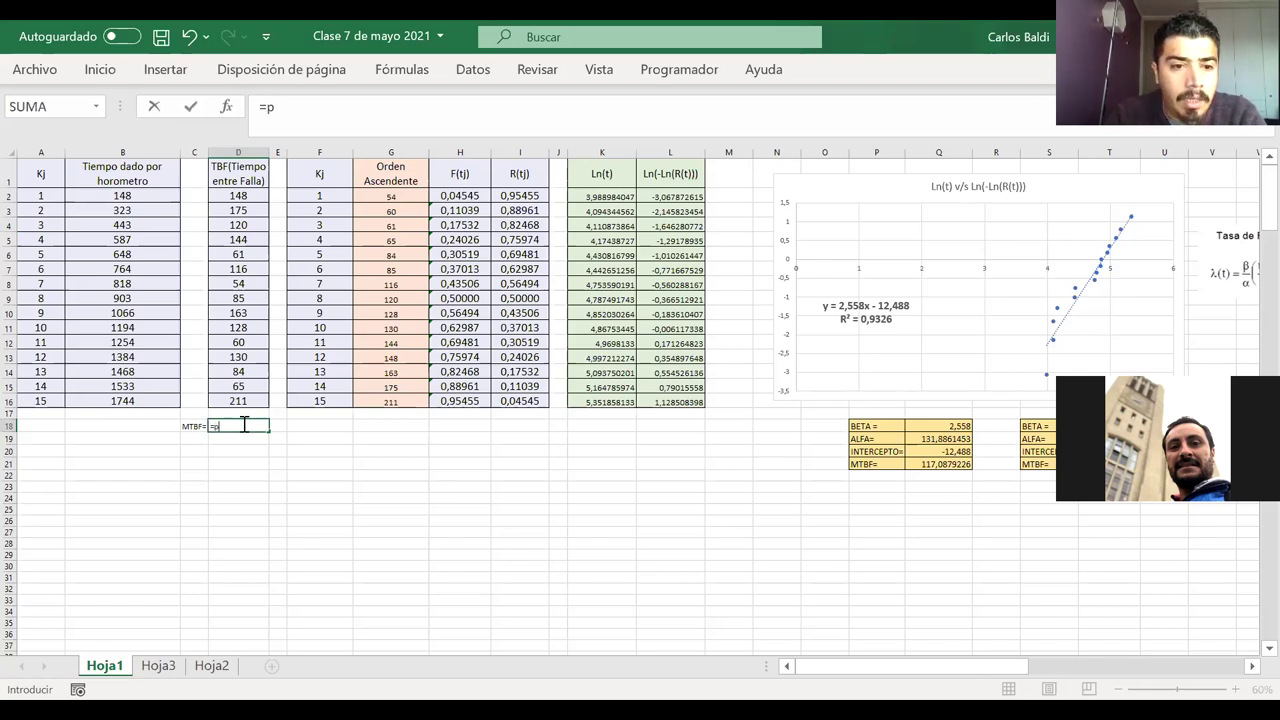
text(rome)
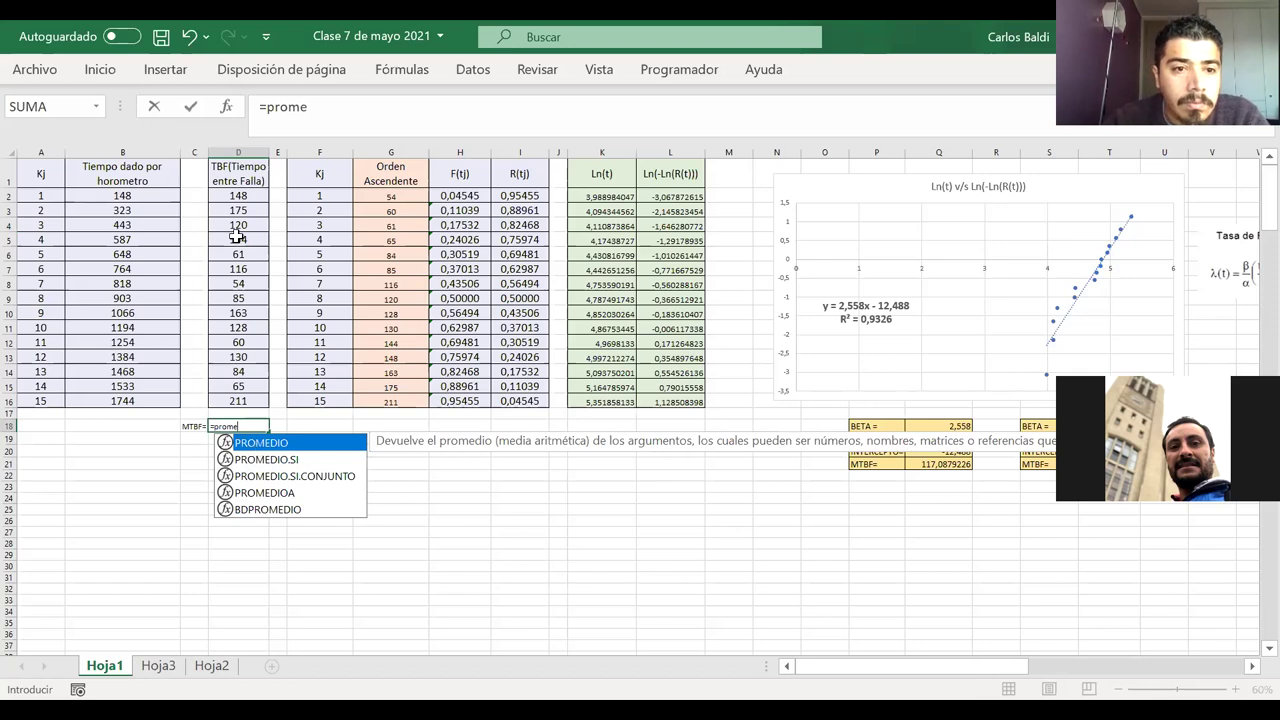
key(Tab)
click(228, 203)
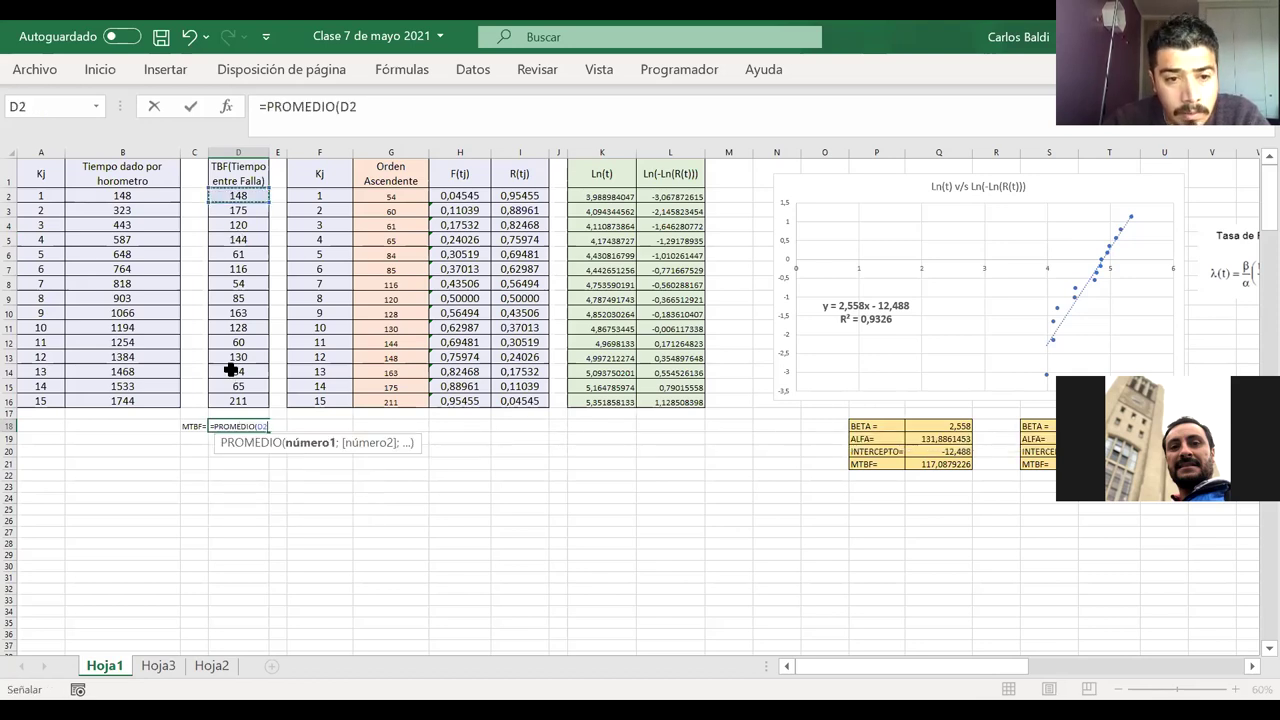
shift+click(231, 401)
key(Return)
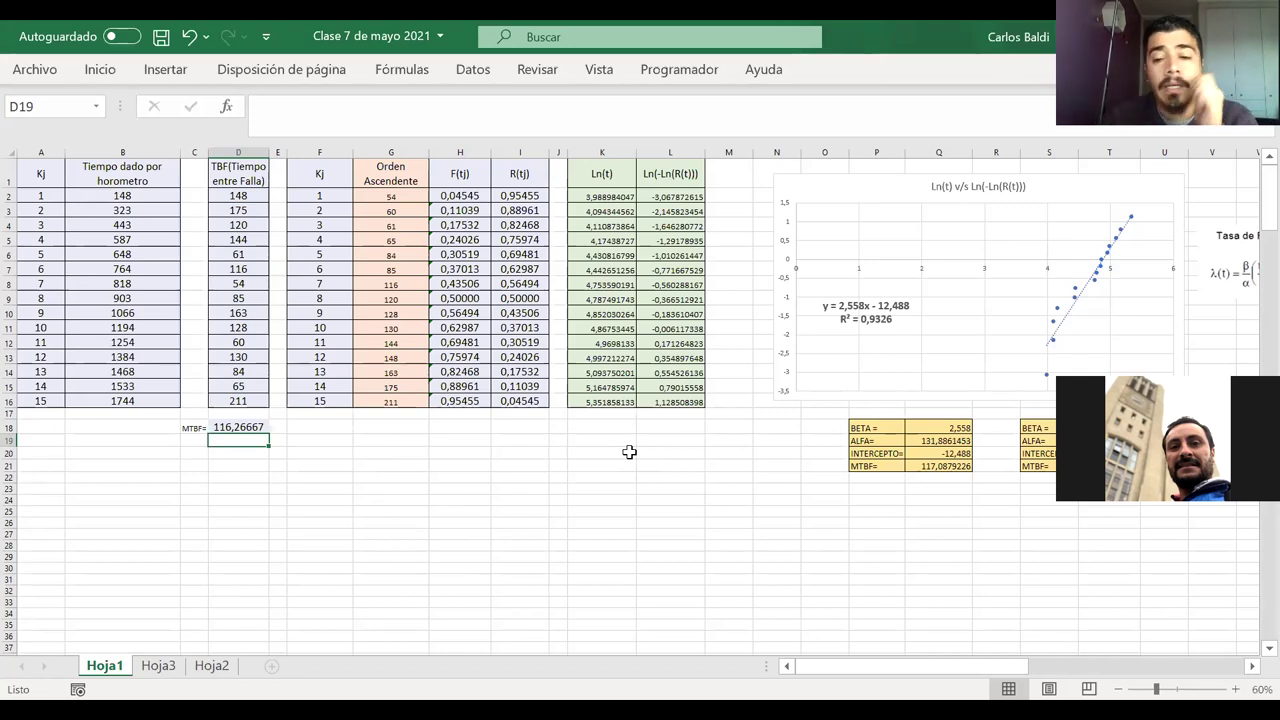
- Compare the gamma-based MTBF formula in T21 with the simple average in D18
click(1110, 466)
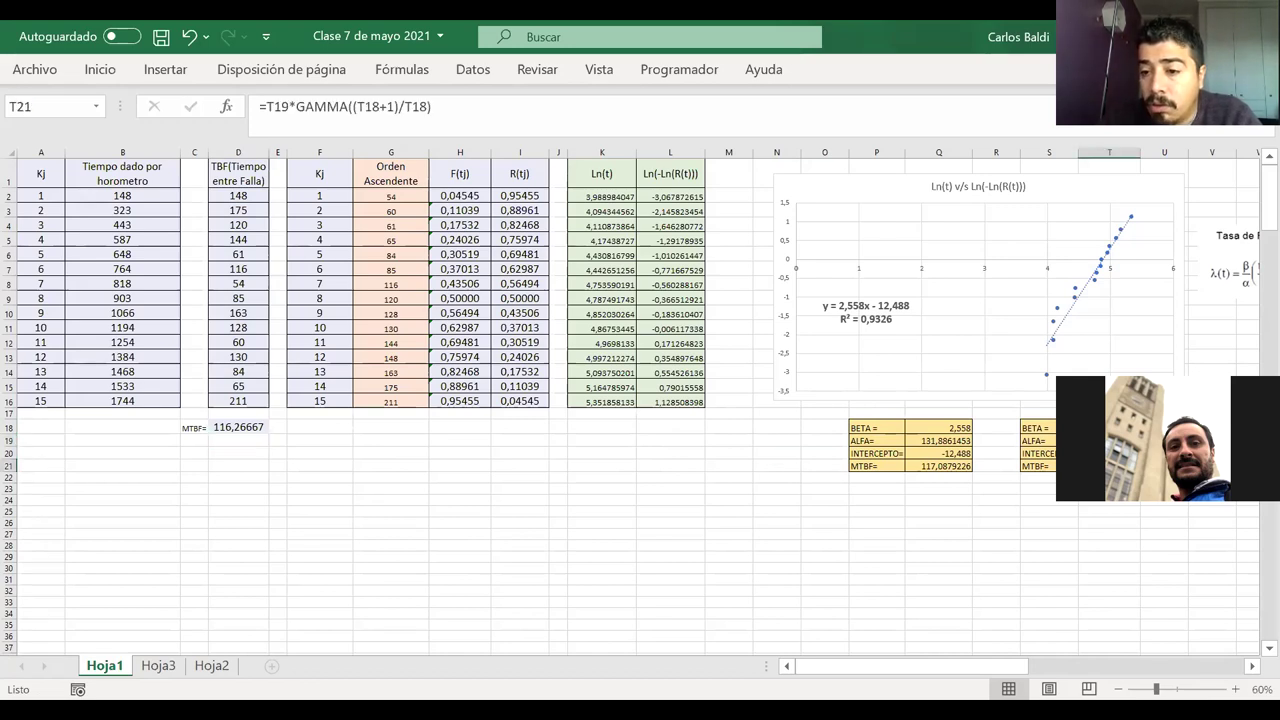
mouse_move(1040, 466)
mouse_down()
mouse_move(1110, 466)
mouse_move(1052, 466)
mouse_up()
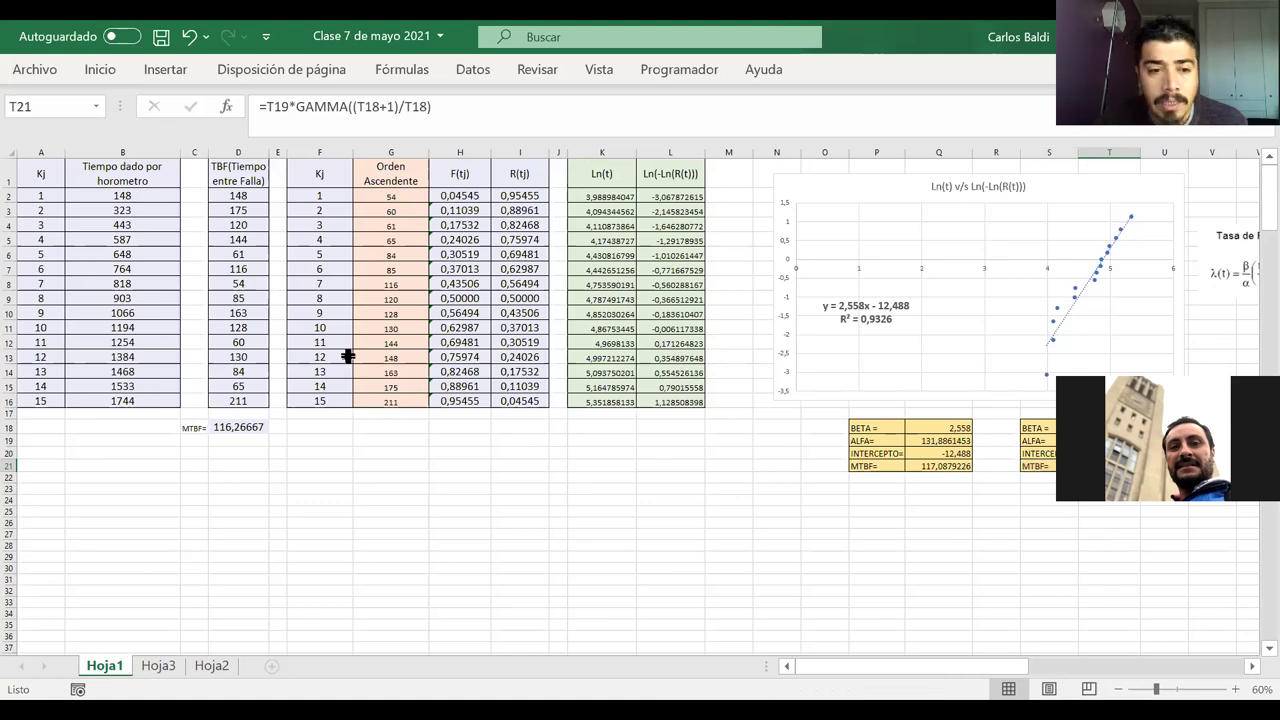
click(229, 427)
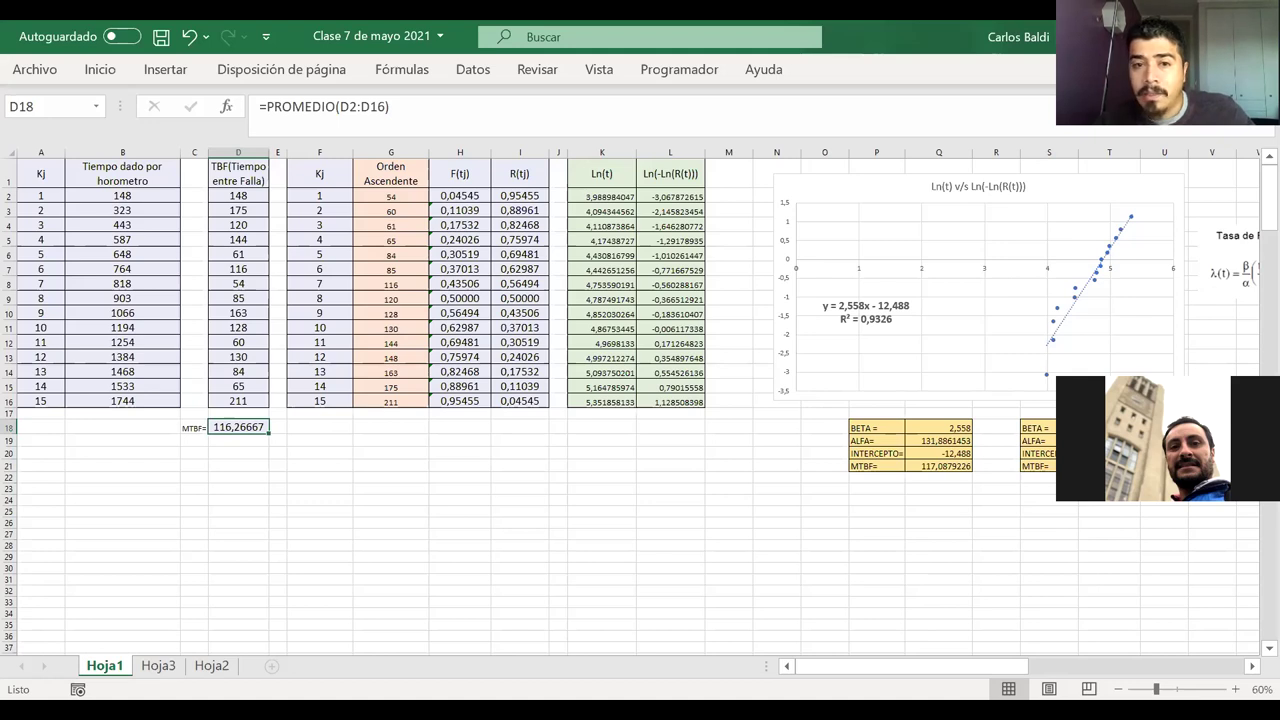
click(1106, 466)
right_click(1106, 466)
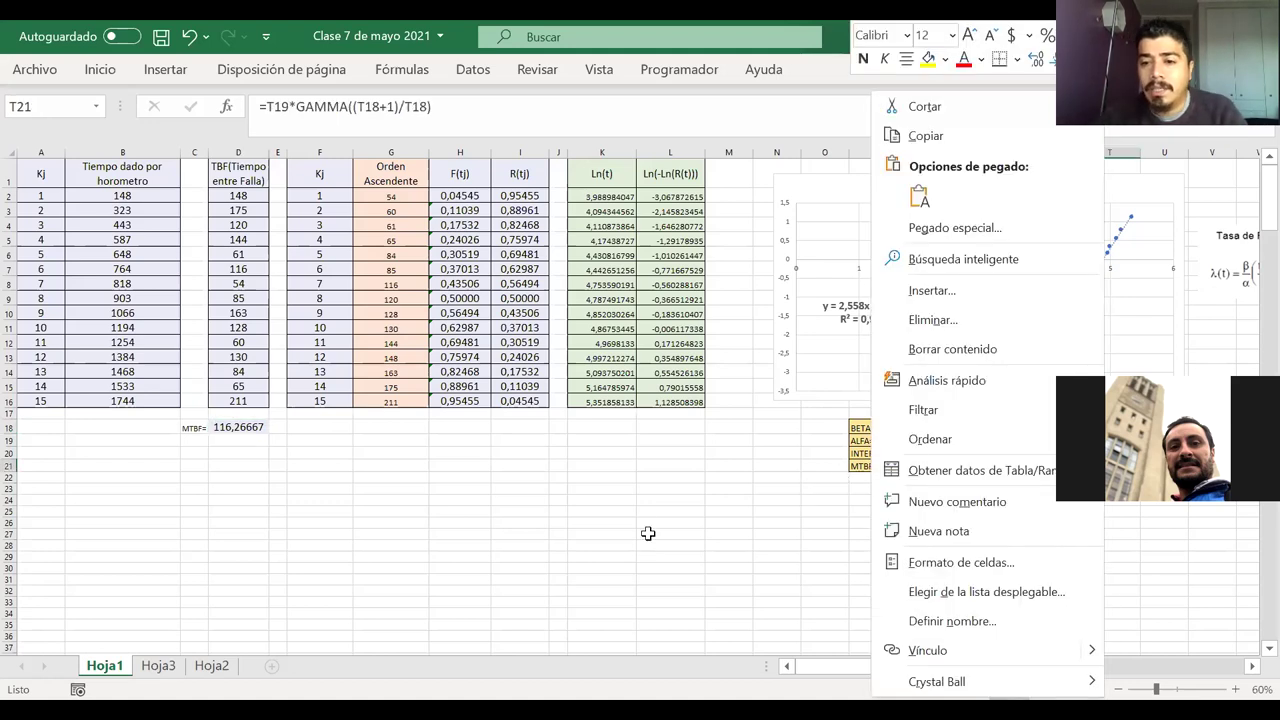
key(Escape)
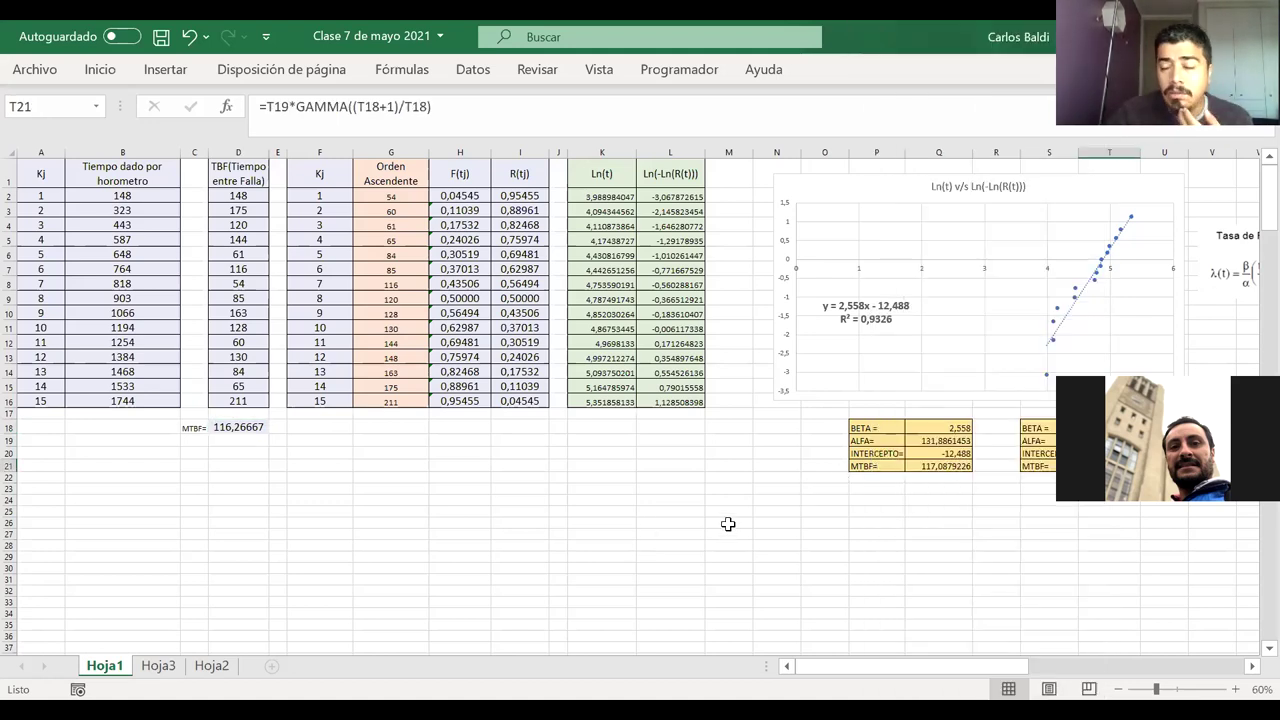
- Clear the MTBF label and average formula from cells C18:D18
click(195, 428)
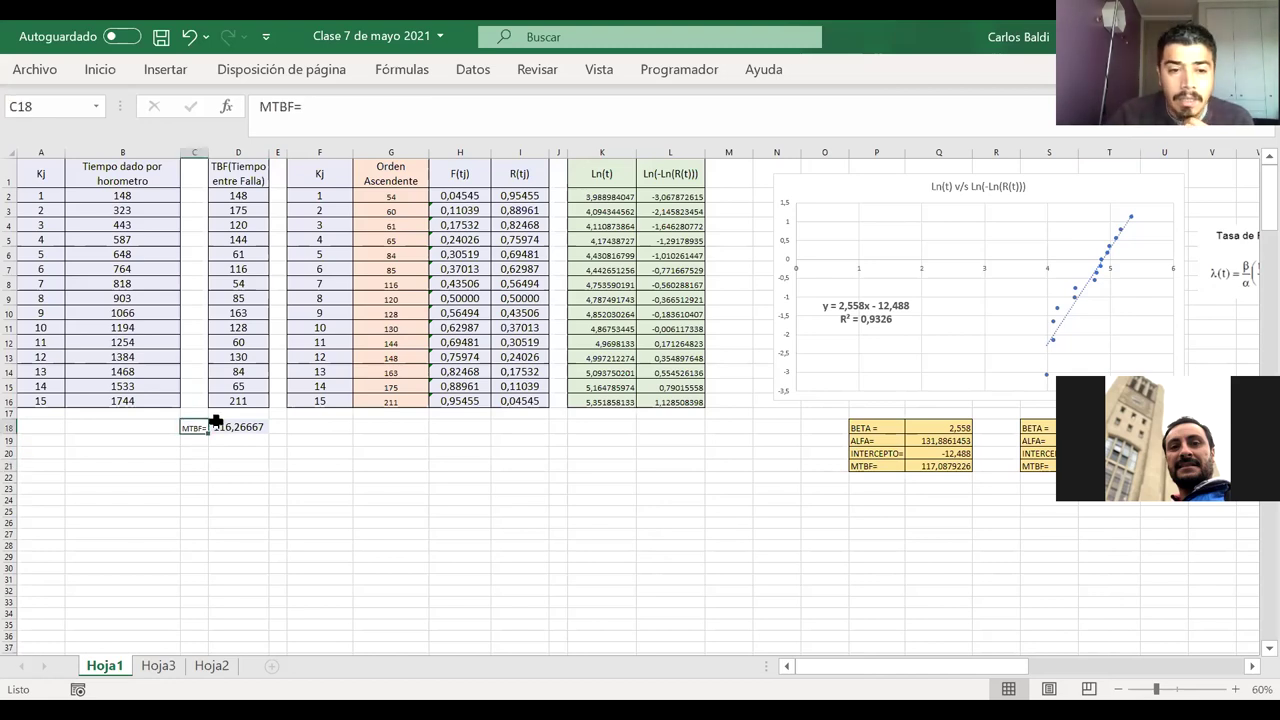
drag(215, 421, 228, 424)
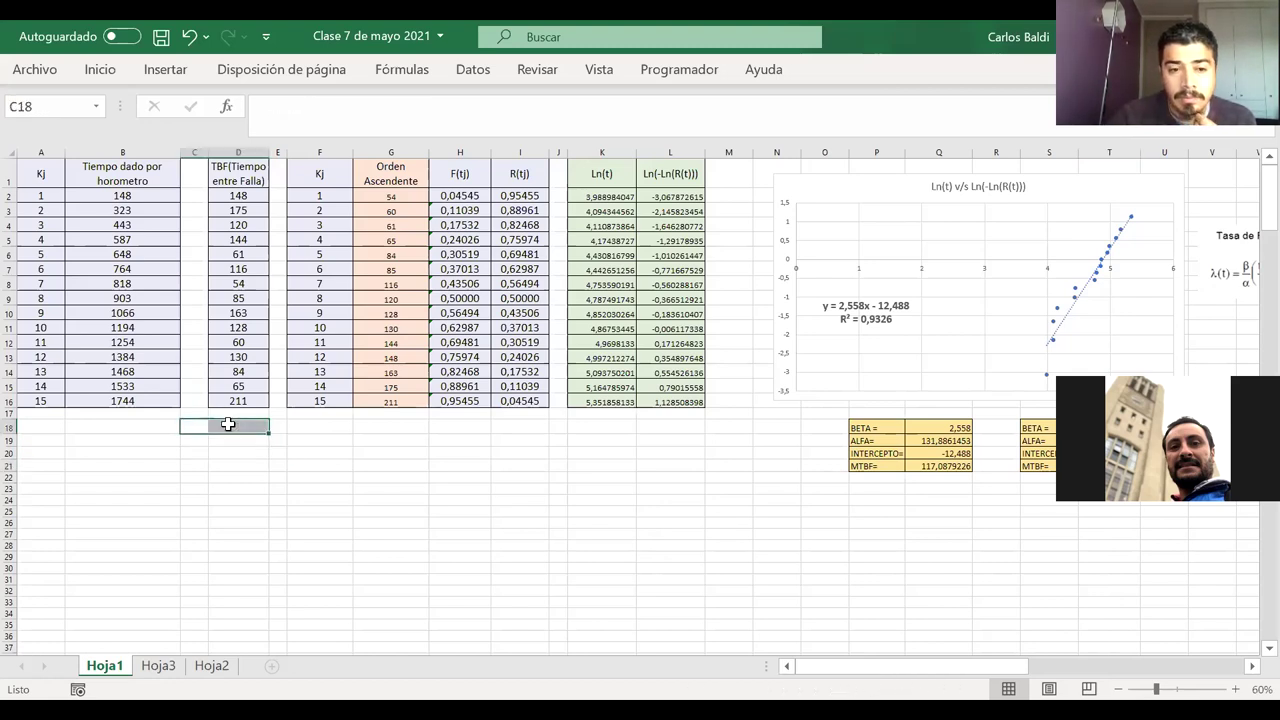
key(Delete)
click(375, 438)
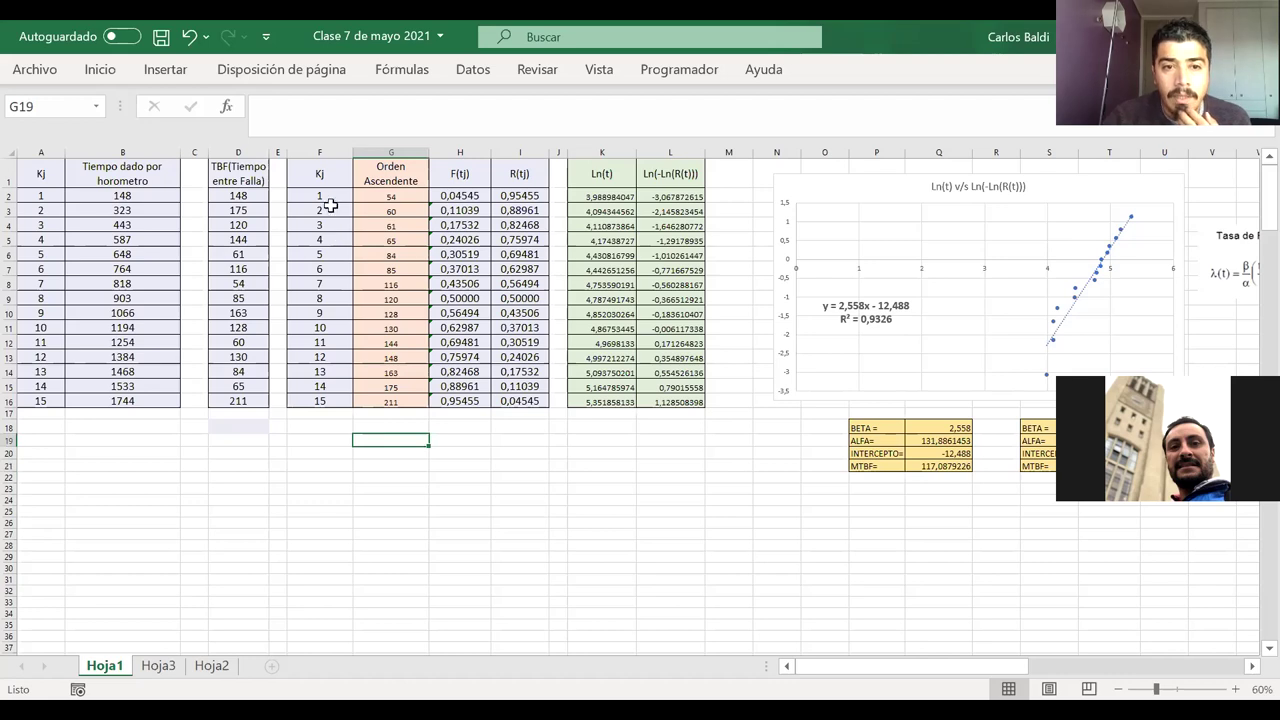
- Examine the ascending-order TBF values in G2:G16 and the F(tj) formula in H2 with its cell references, leaving the formula unmodified
drag(369, 197, 392, 402)
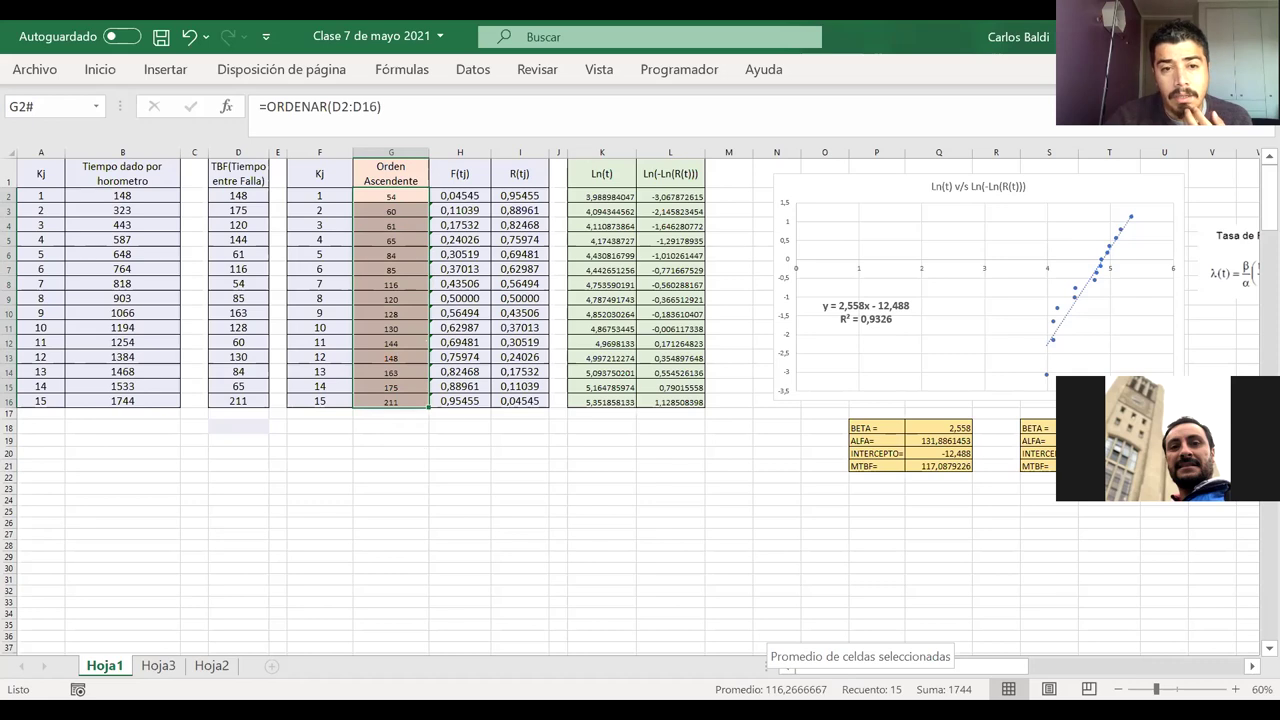
click(459, 195)
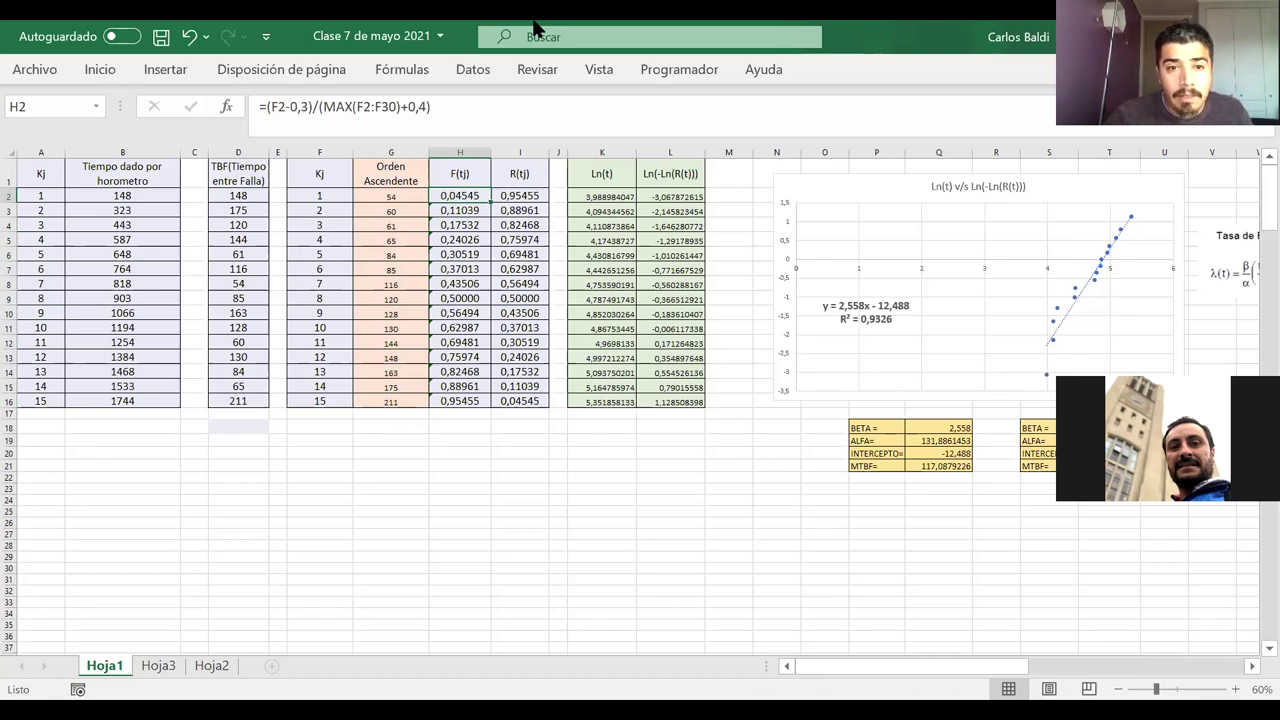
click(448, 195)
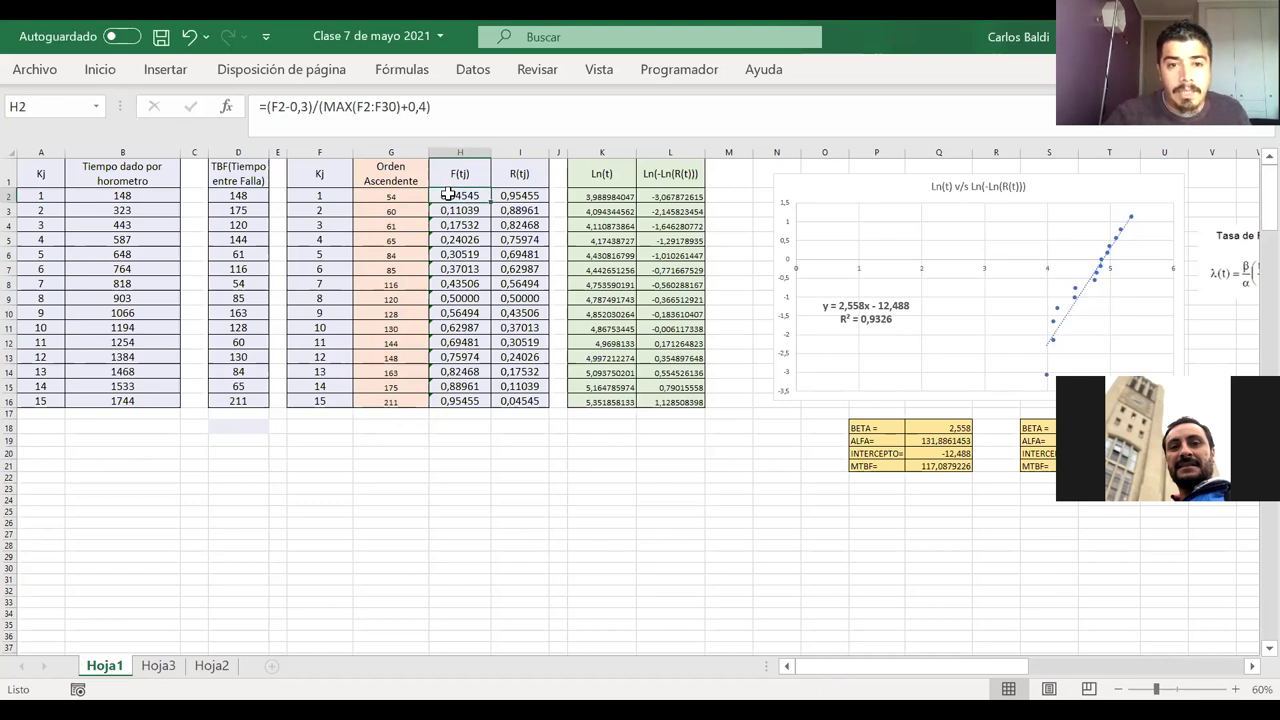
double_click(448, 195)
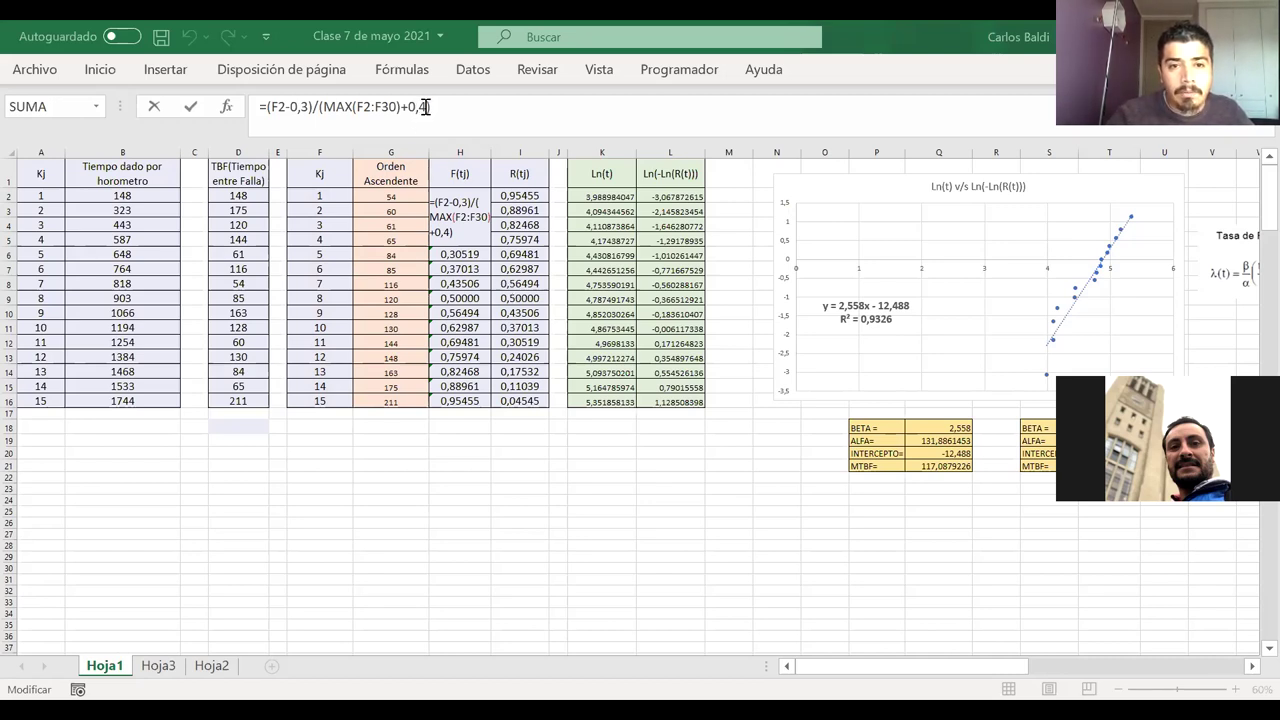
click(333, 107)
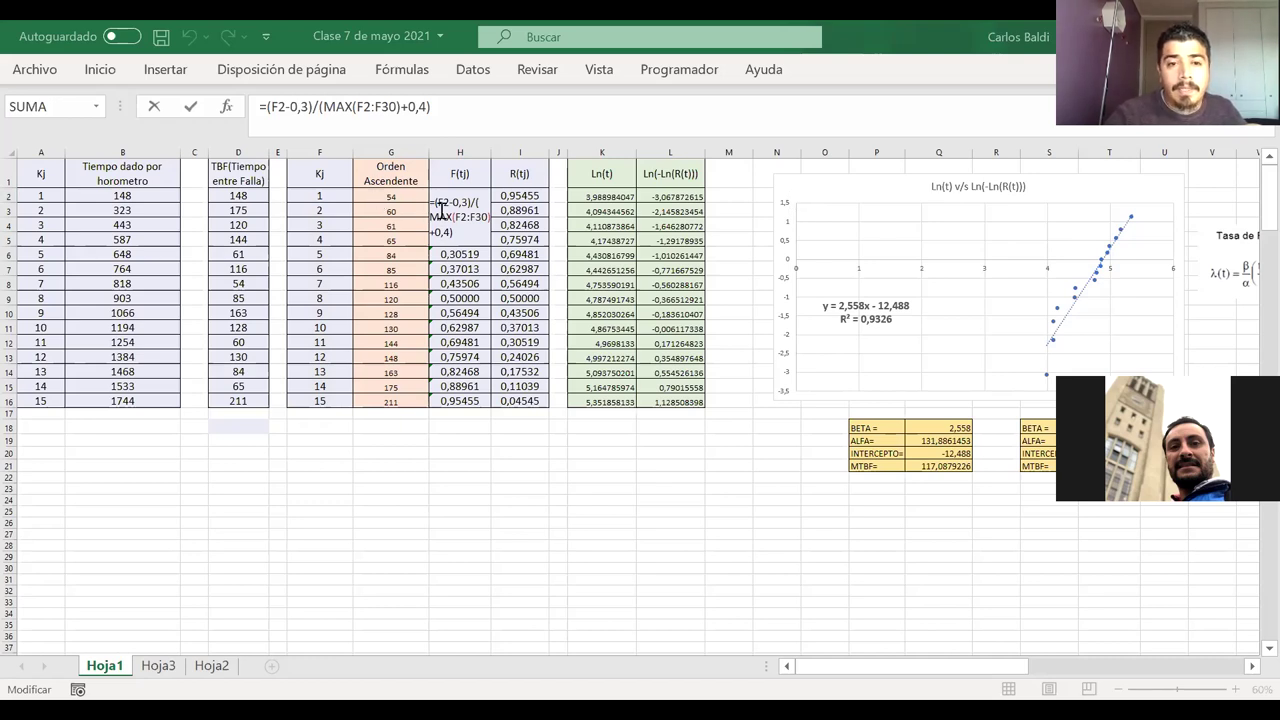
click(479, 213)
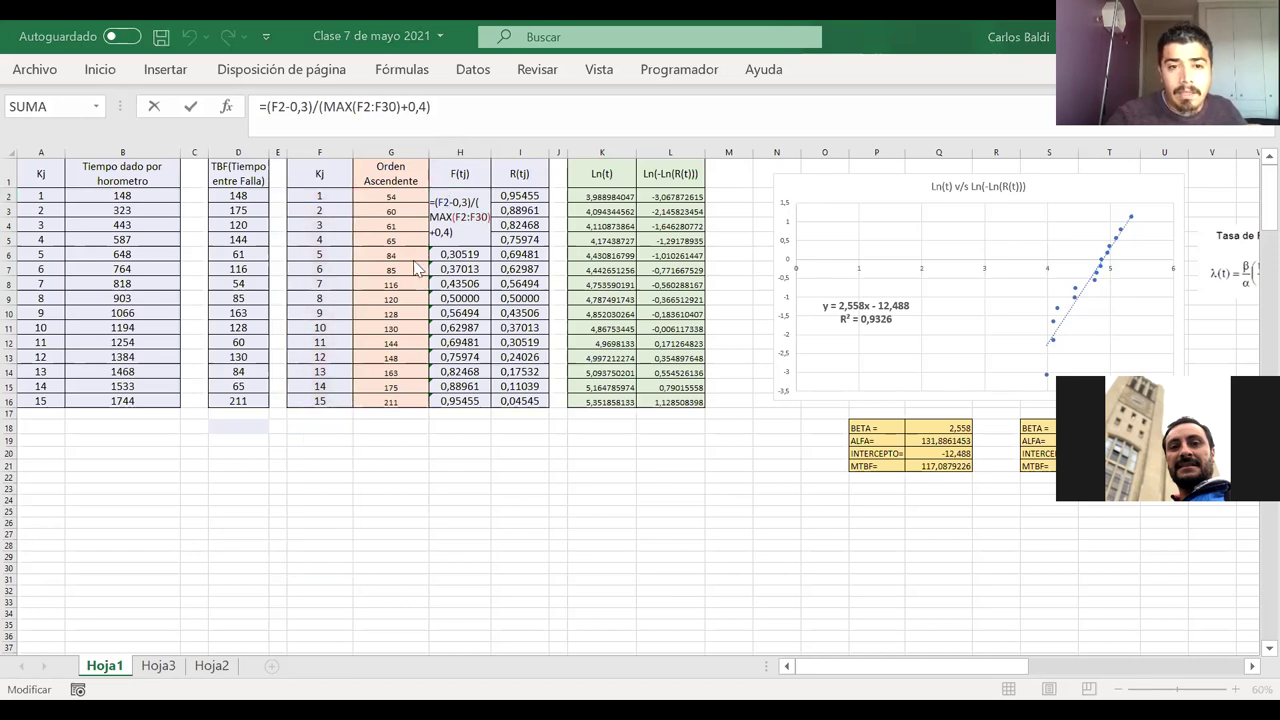
click(453, 206)
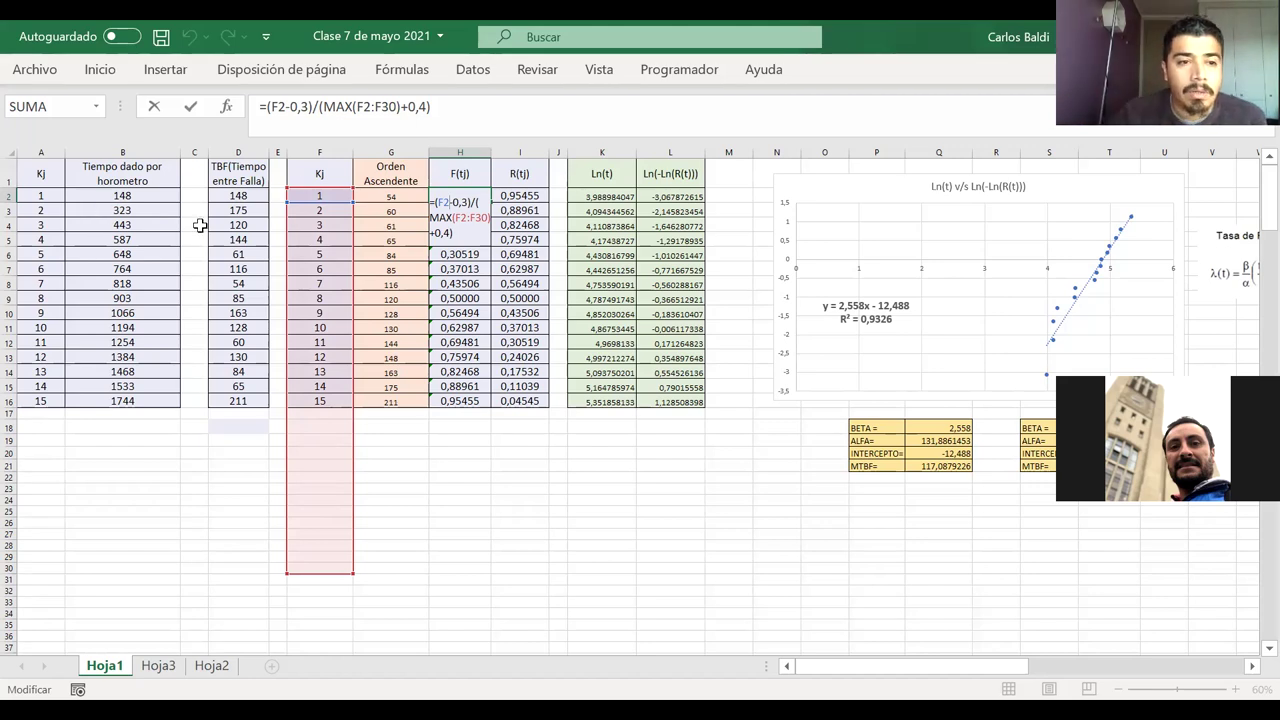
click(118, 282)
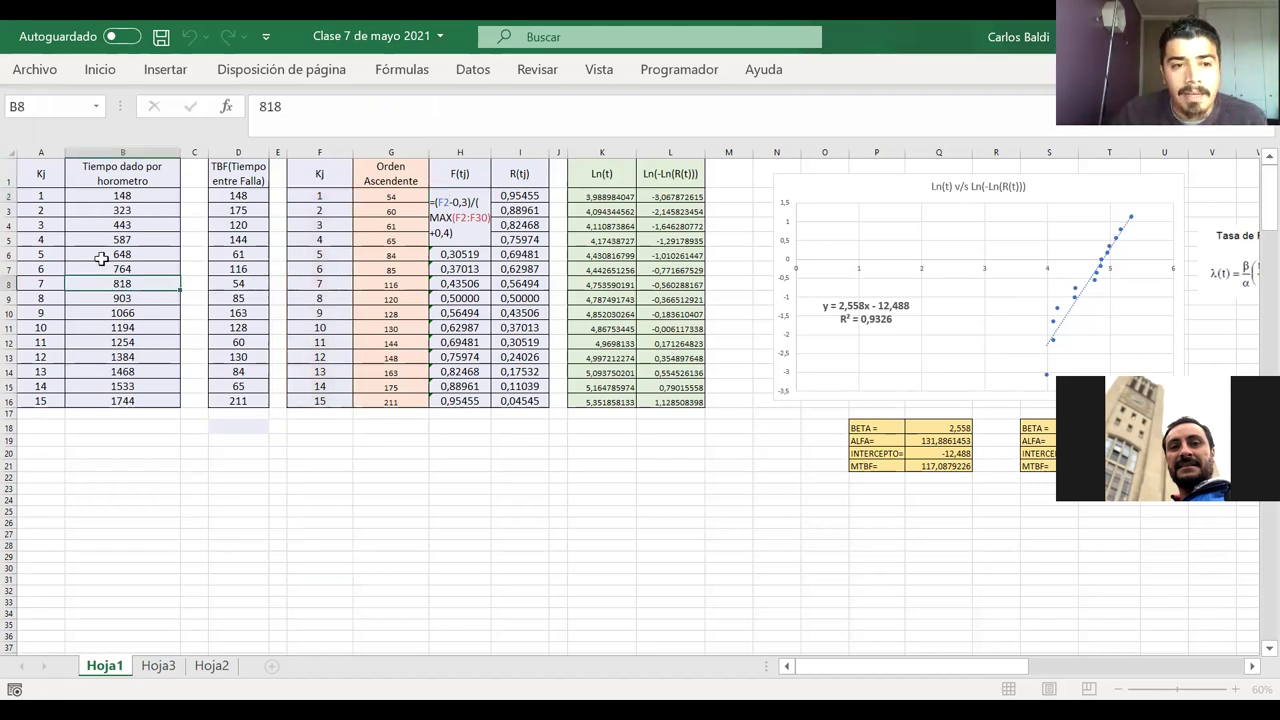
click(12, 197)
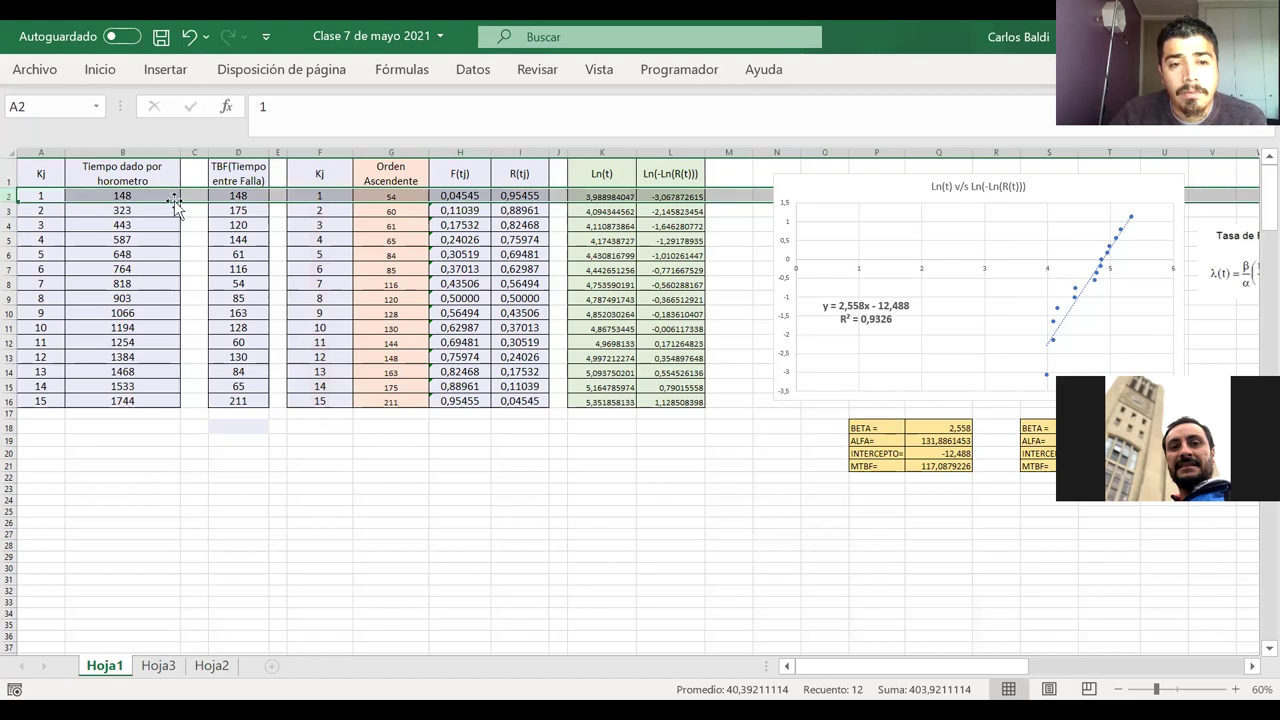
click(55, 192)
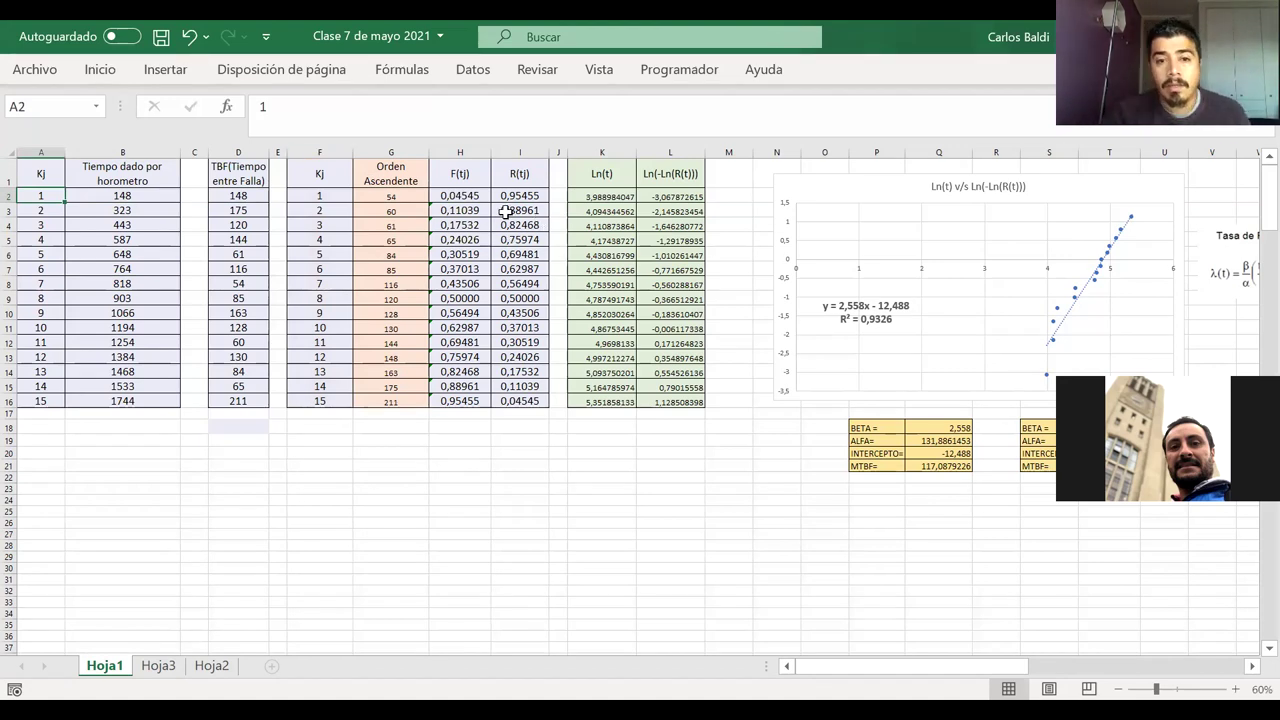
- Examine which cells the F(tj) formulas in H2 and H8 refer to, comparing their MAX ranges
click(450, 196)
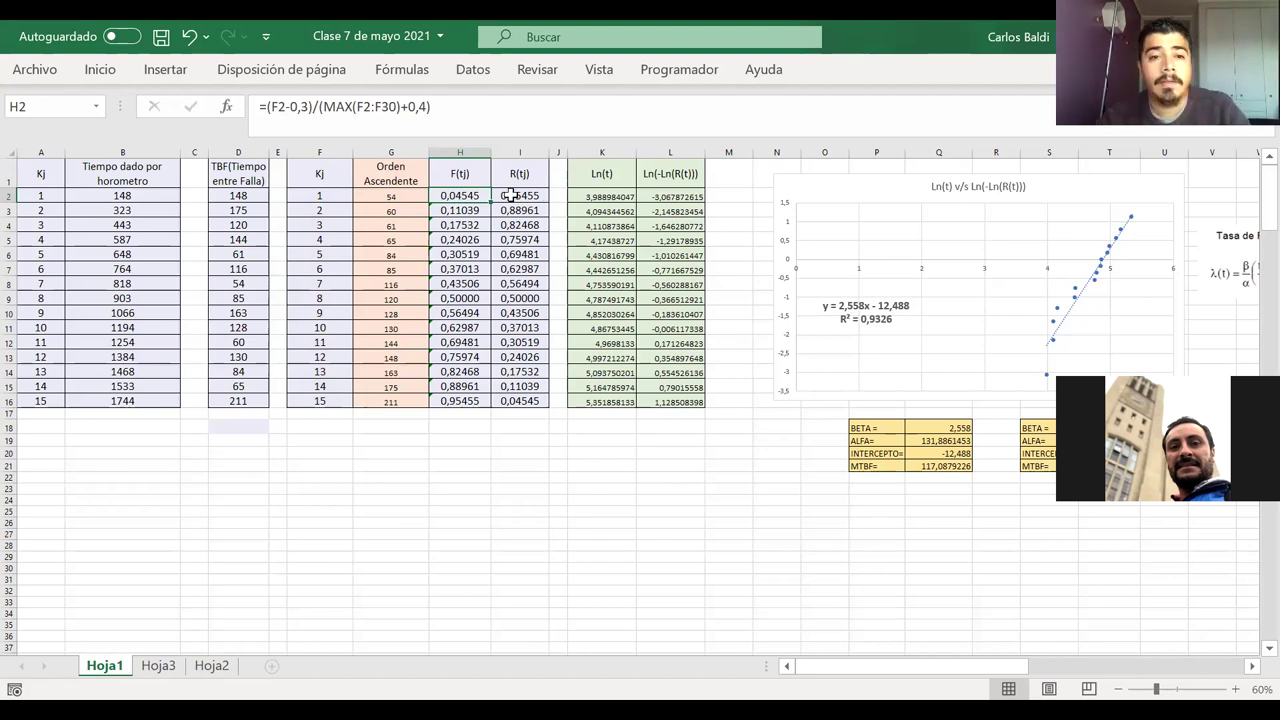
double_click(452, 196)
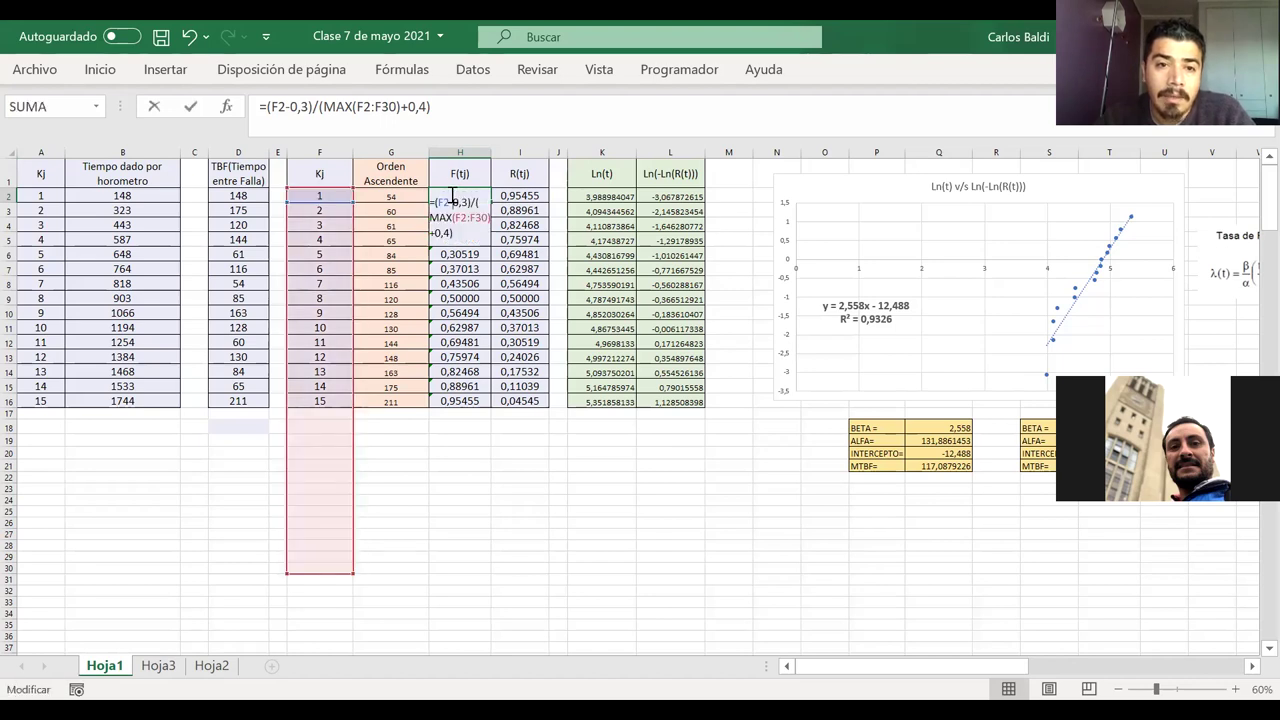
key(Return)
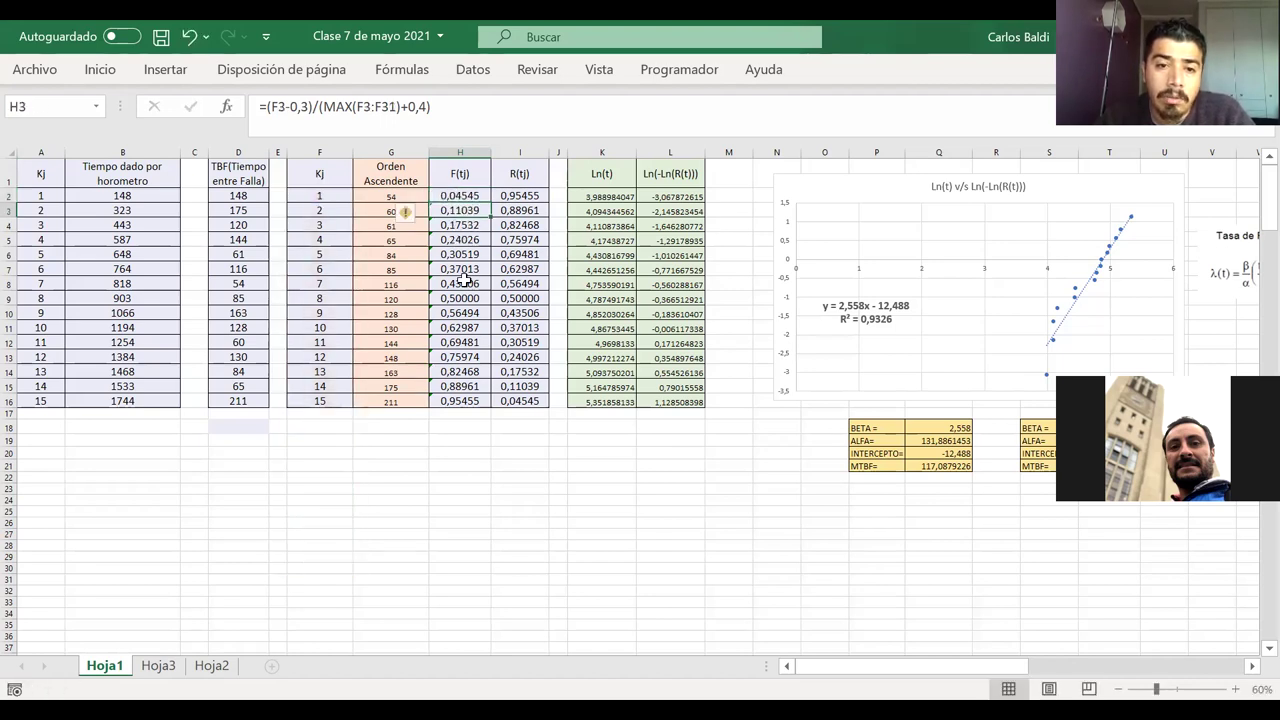
double_click(463, 281)
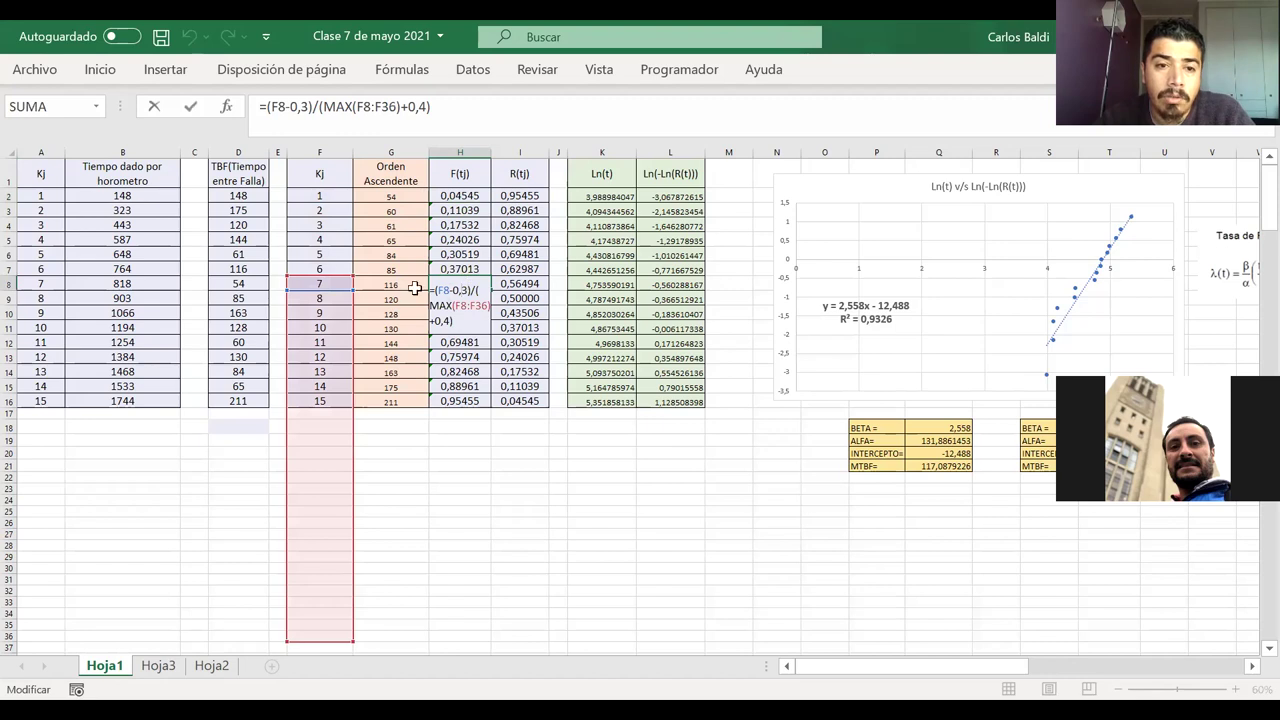
- Make the MAX range in H2's F(tj) formula absolute as $F$2:$F$30 and fill the formula down to H16
click(472, 200)
double_click(466, 201)
double_click(390, 107)
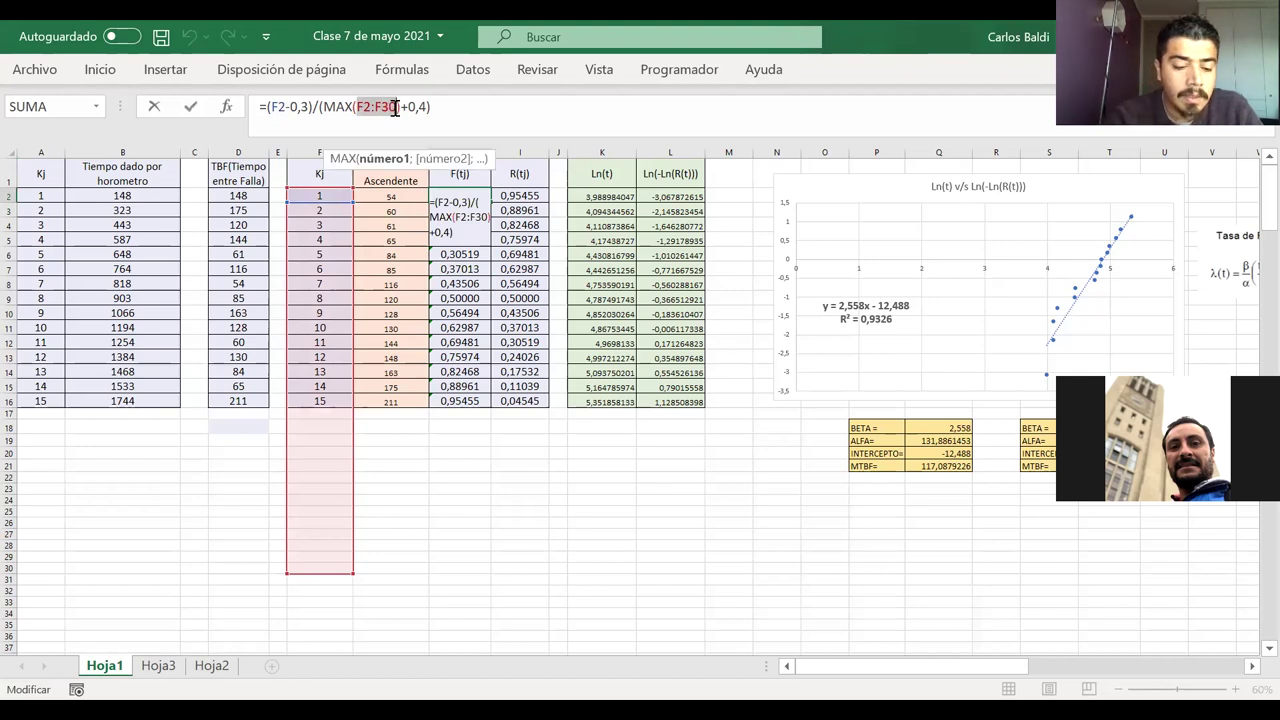
key(F4)
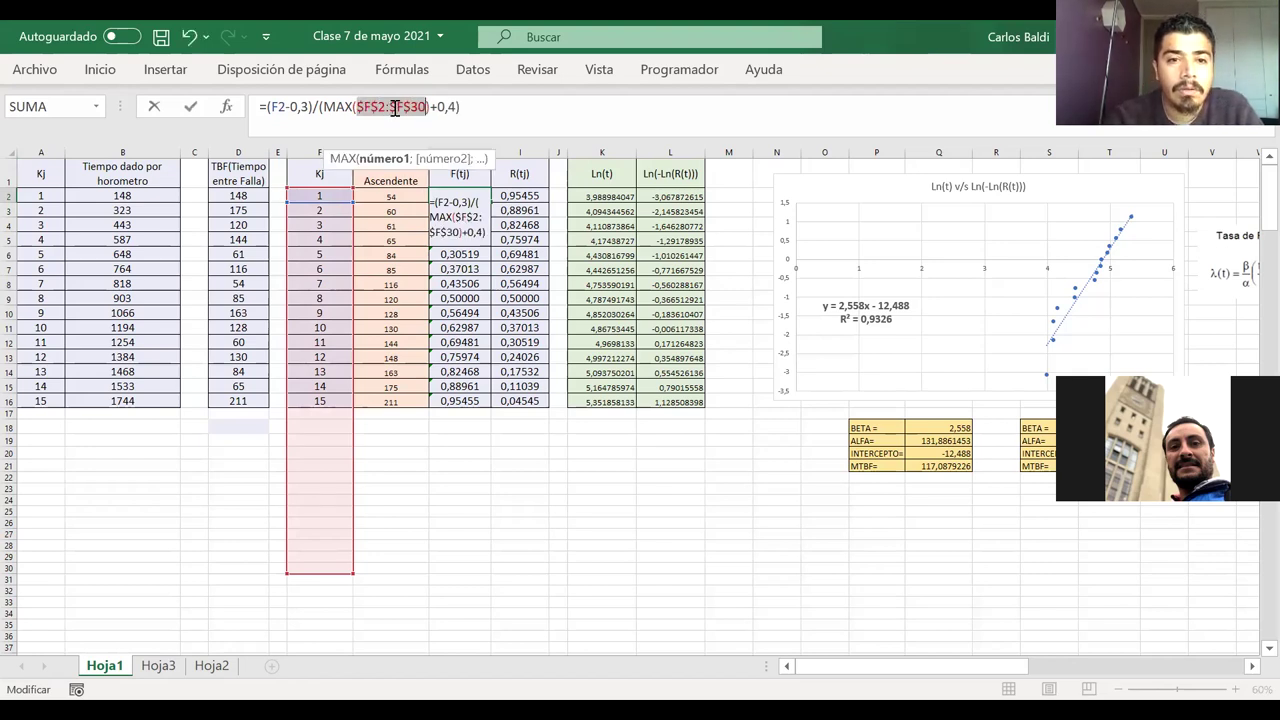
key(Return)
click(488, 196)
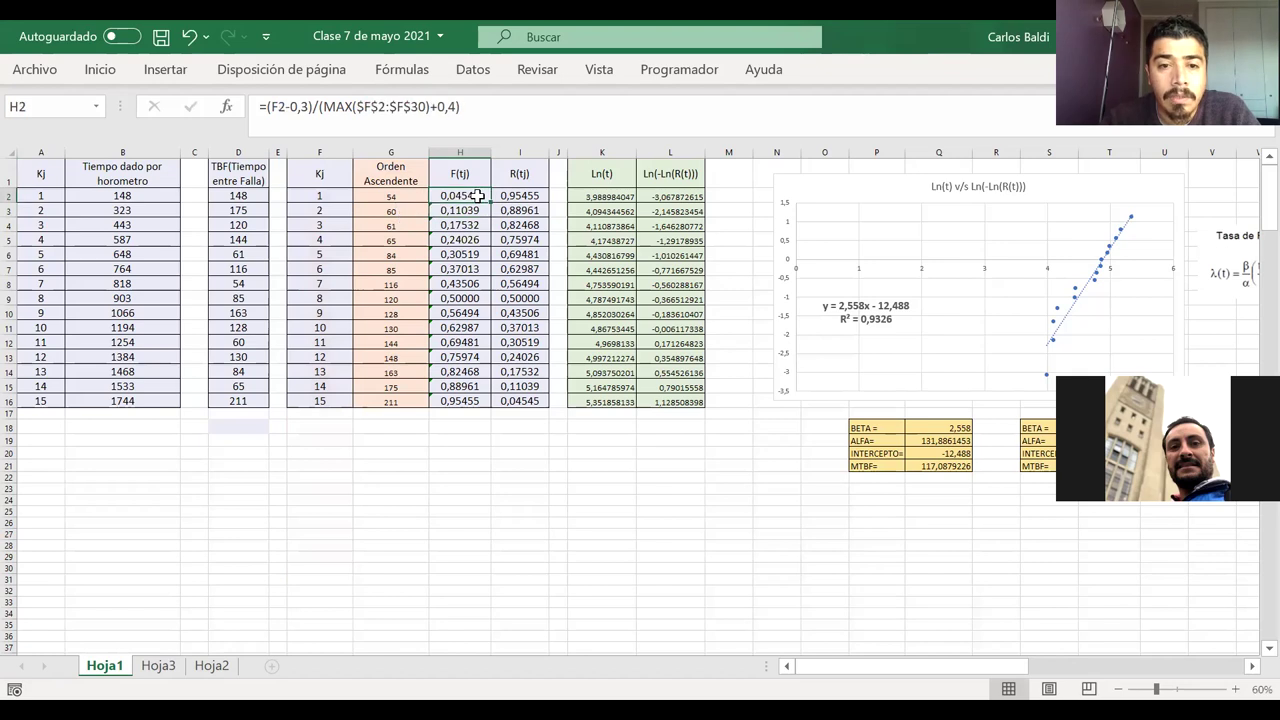
double_click(491, 202)
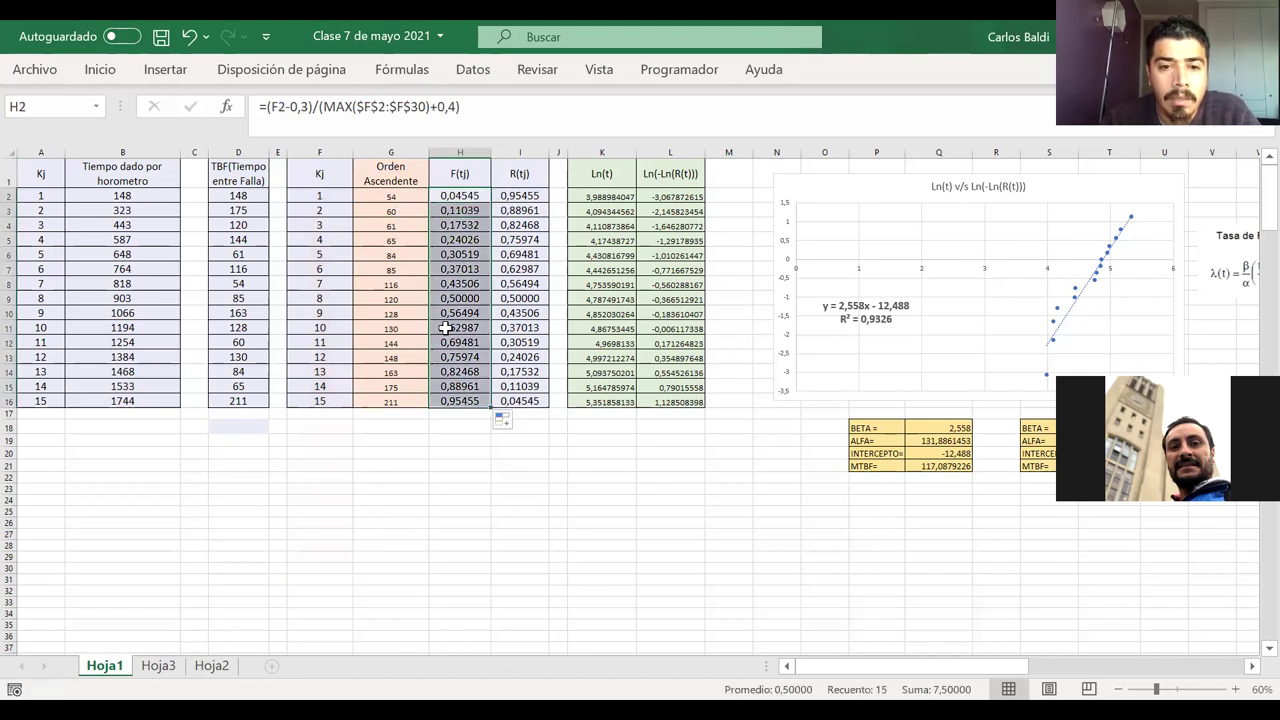
- Check the cell references of the F(tj) formulas in H11 and H15 and the R(tj) formula in I2
double_click(452, 327)
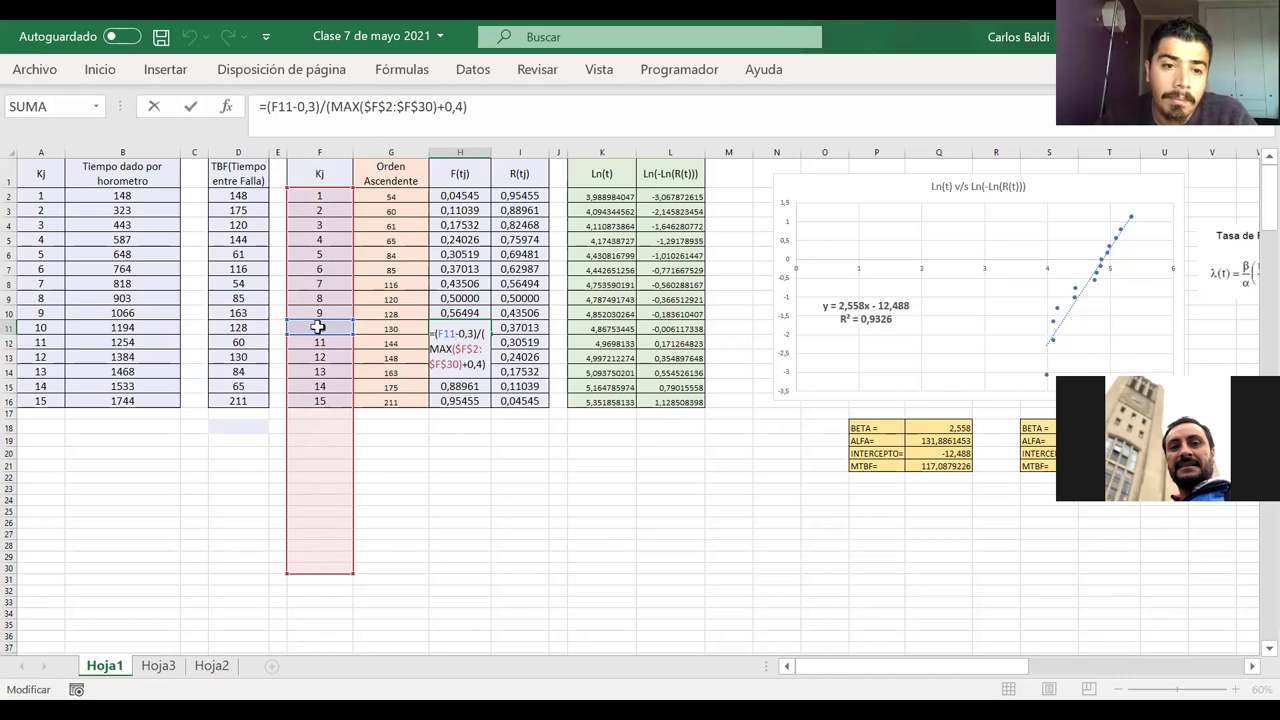
click(458, 386)
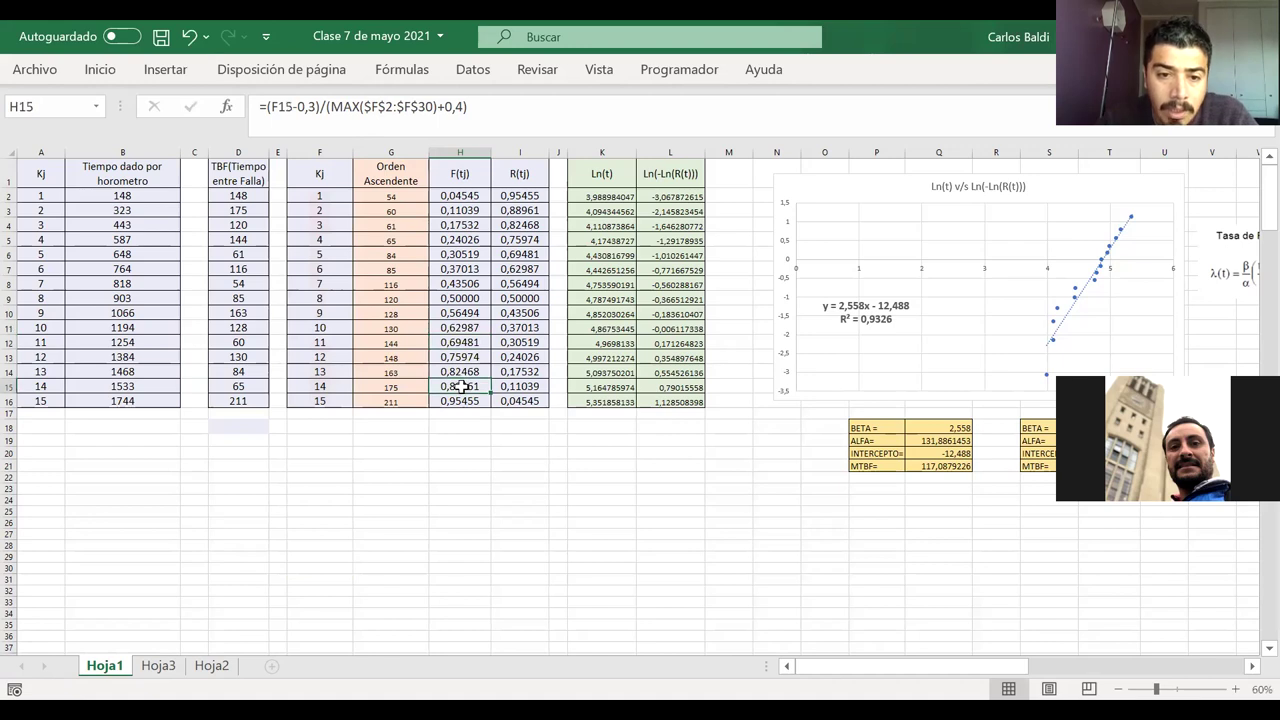
double_click(460, 386)
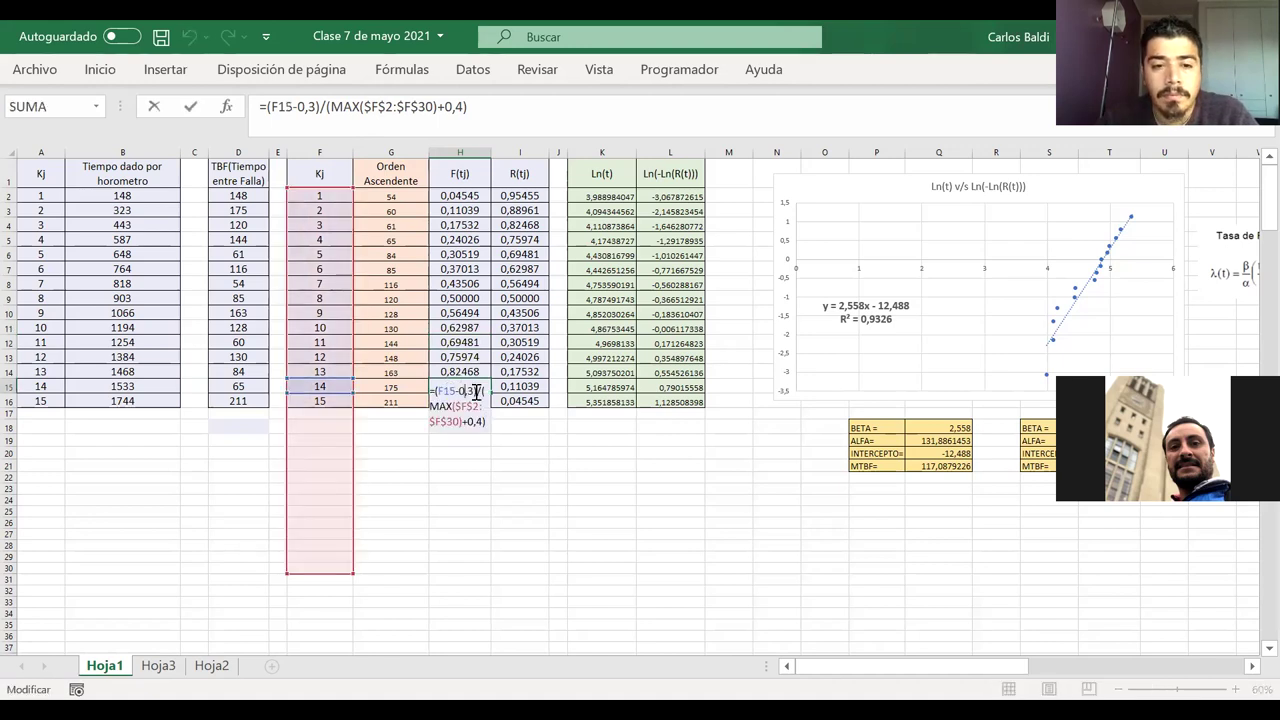
key(Return)
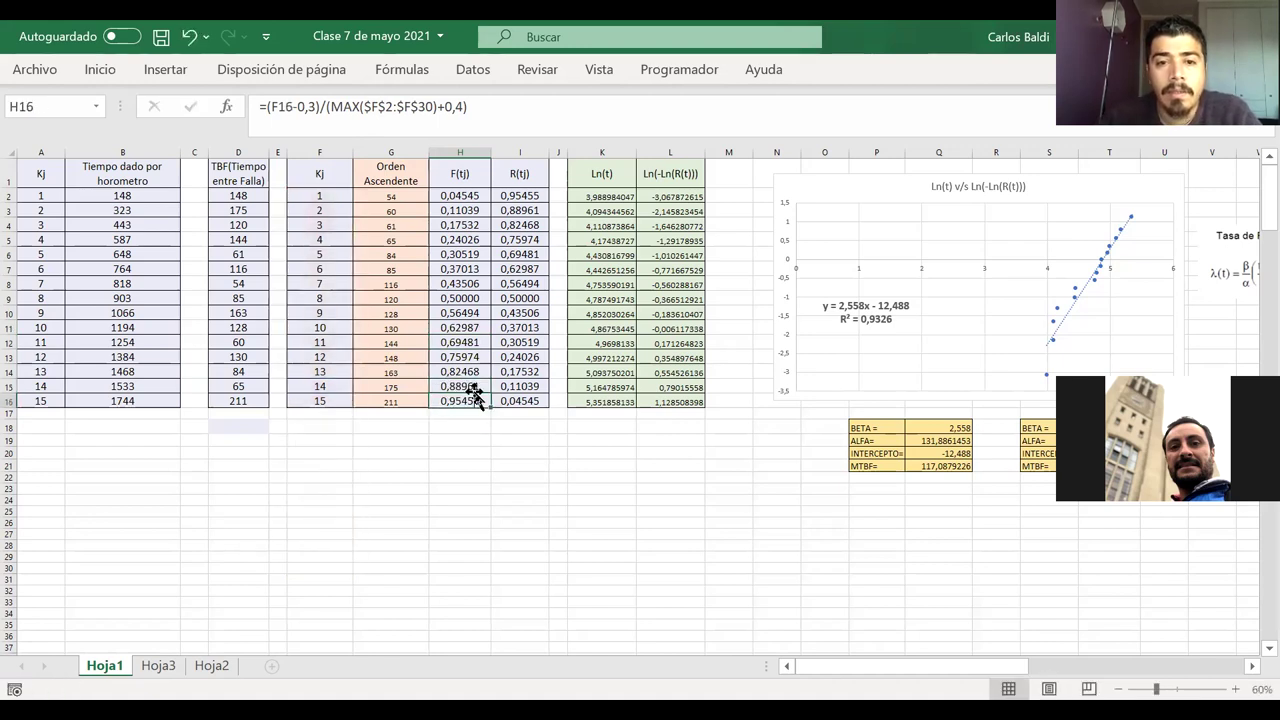
double_click(510, 200)
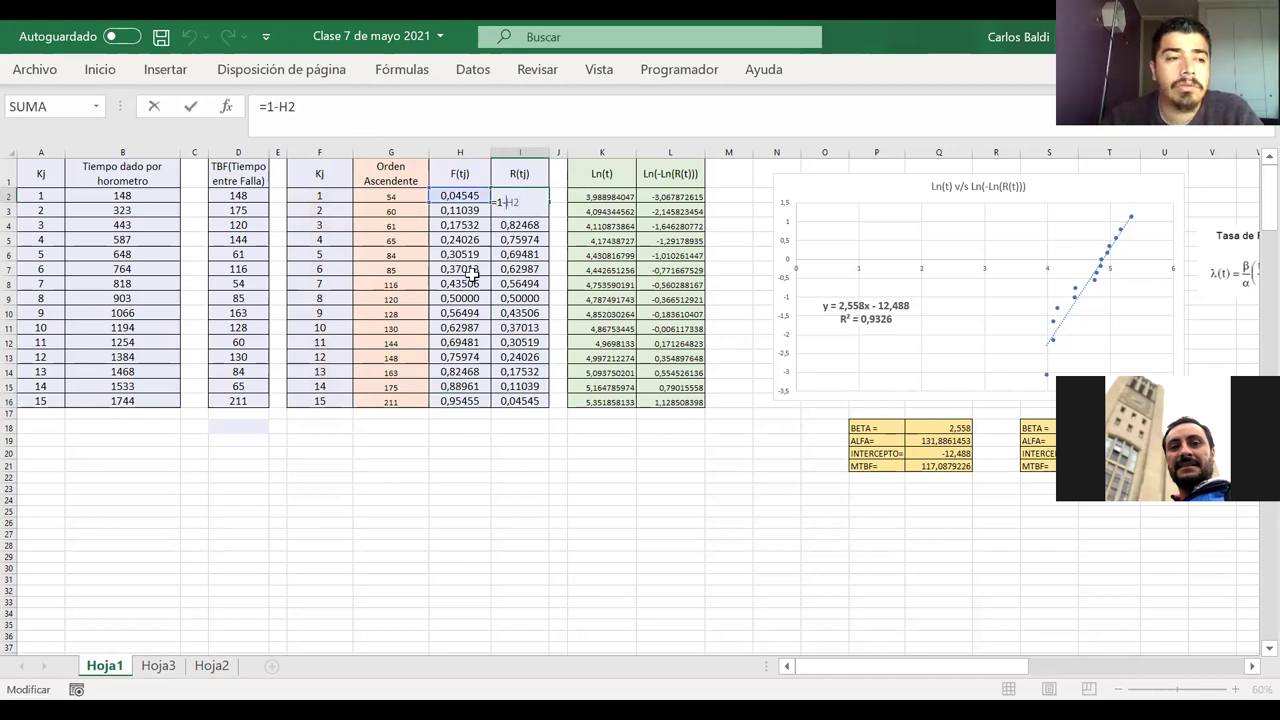
key(Return)
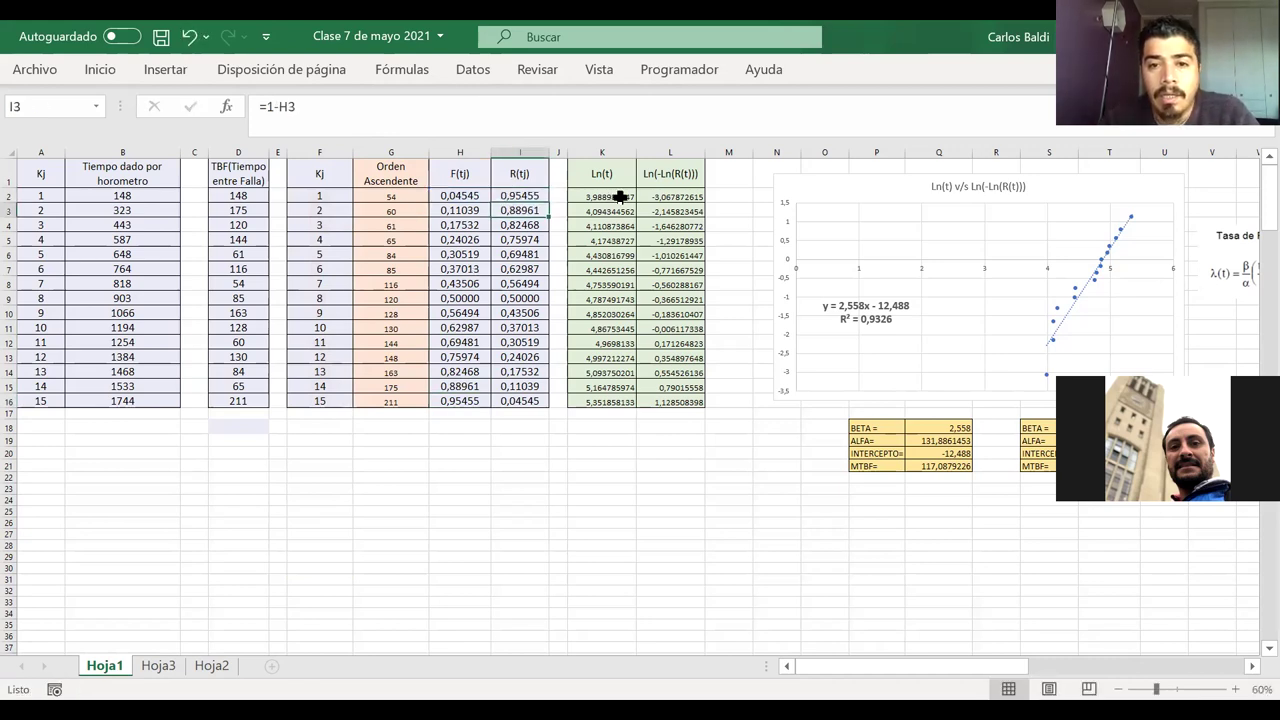
- Examine the Ln(t) formulas in K2 and K9 and compare the column with the ascending-order values in G2:G16
click(620, 197)
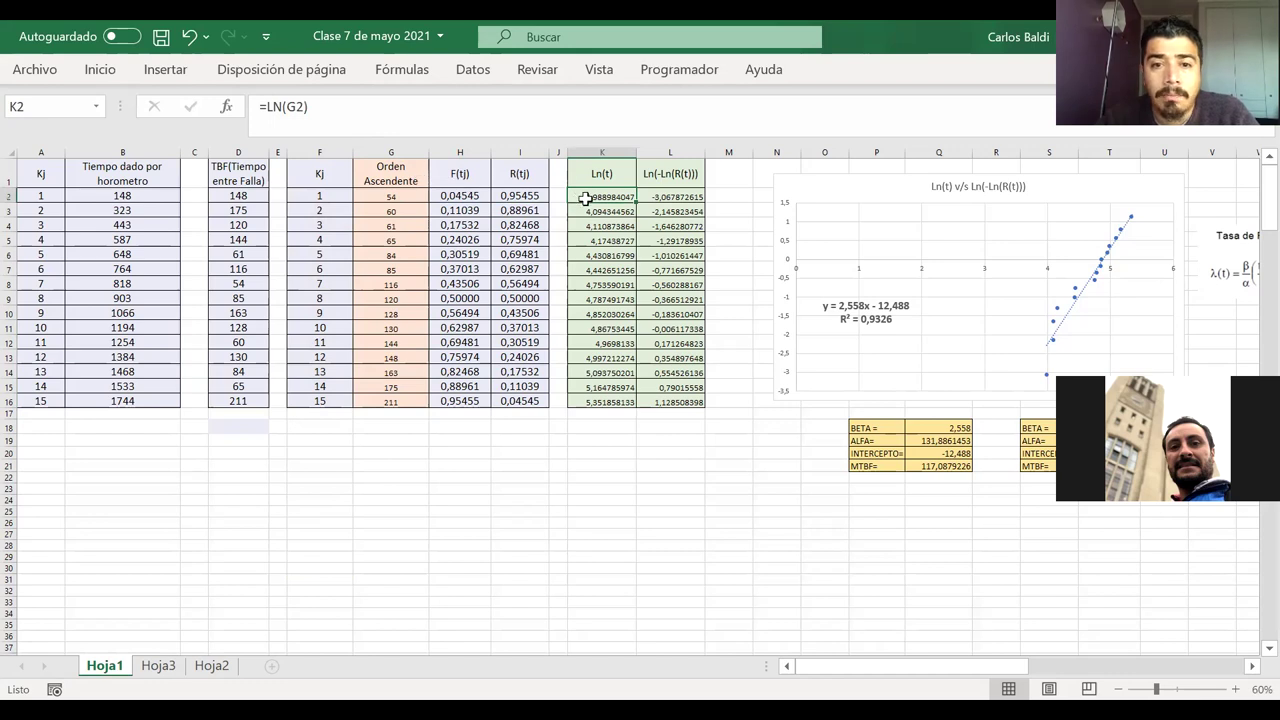
double_click(578, 197)
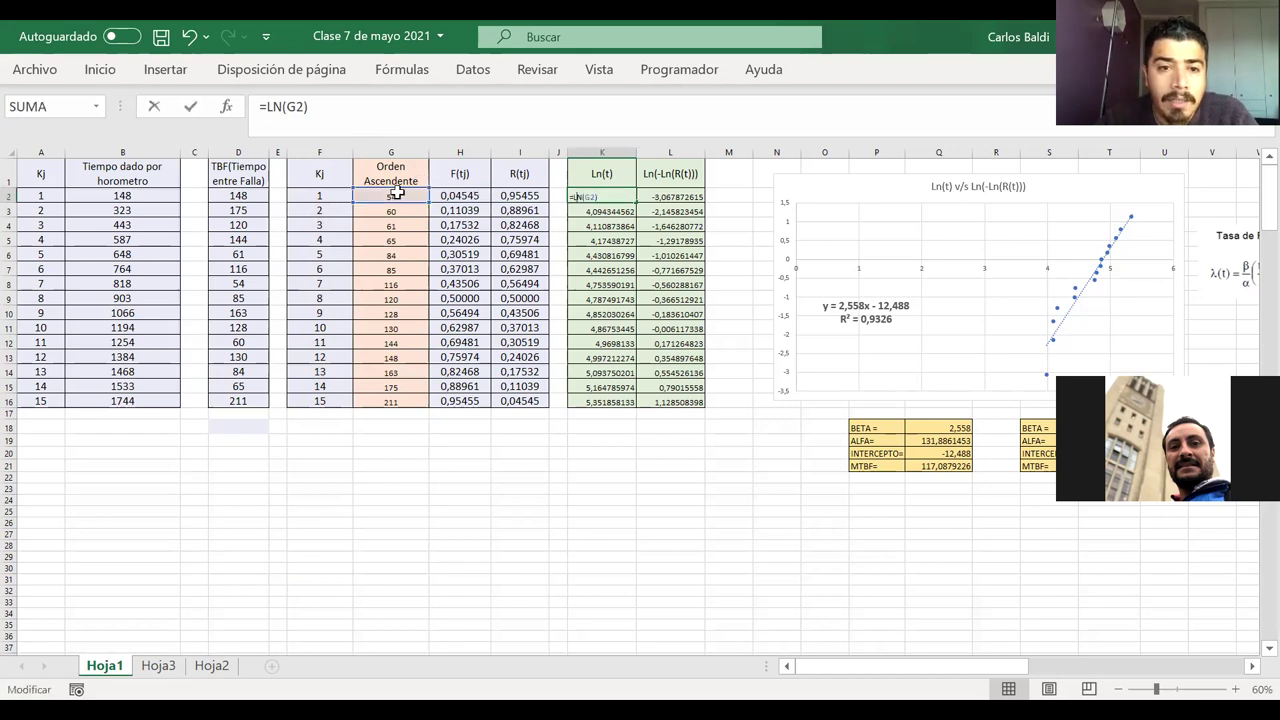
key(Return)
double_click(598, 298)
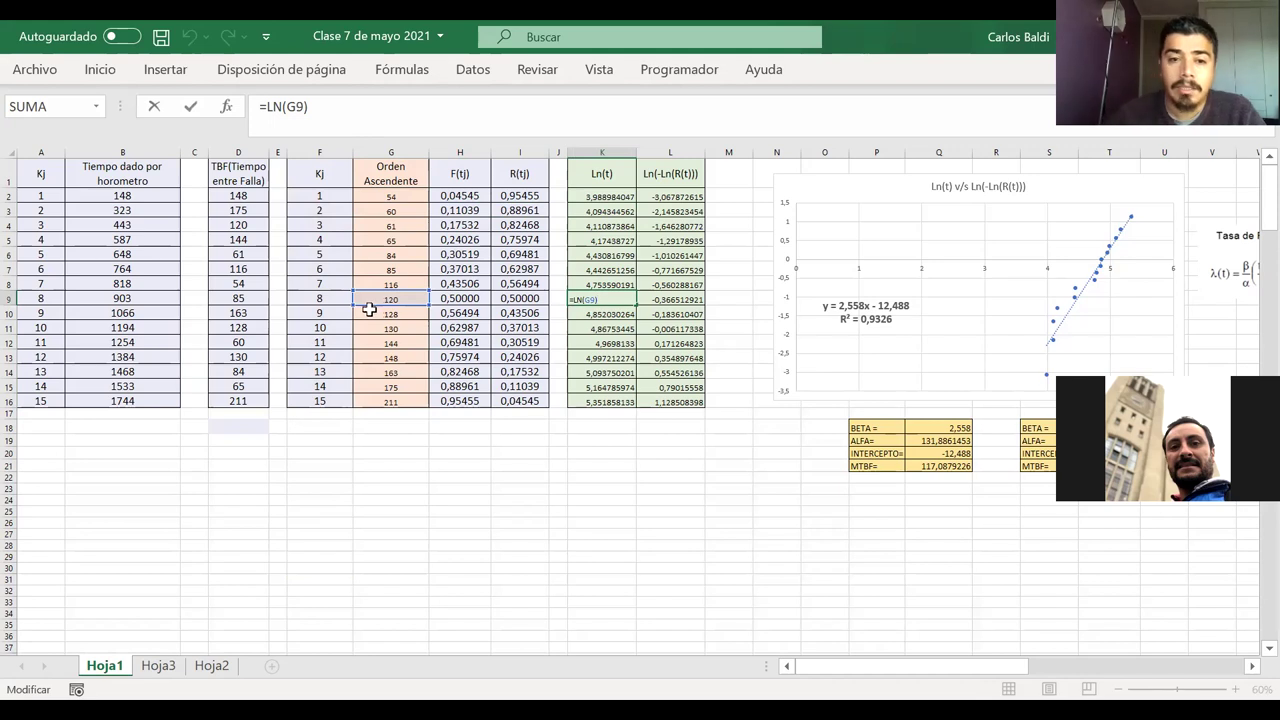
key(Return)
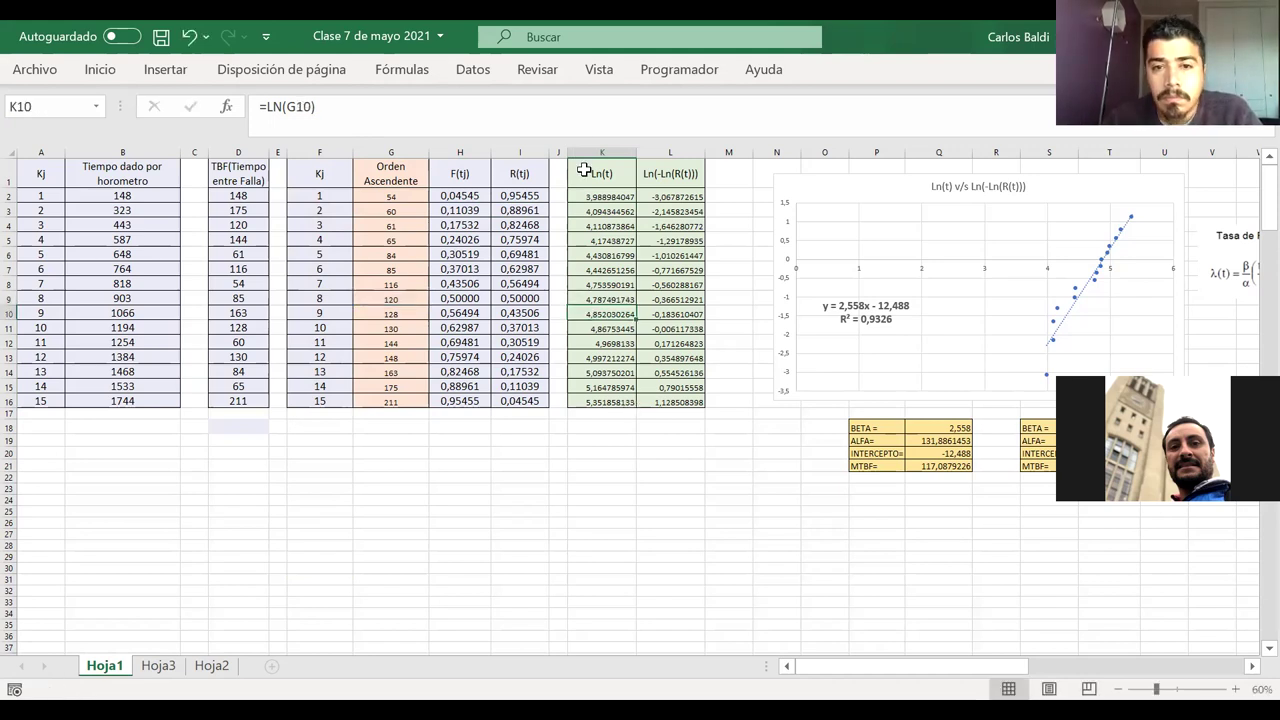
drag(585, 172, 590, 401)
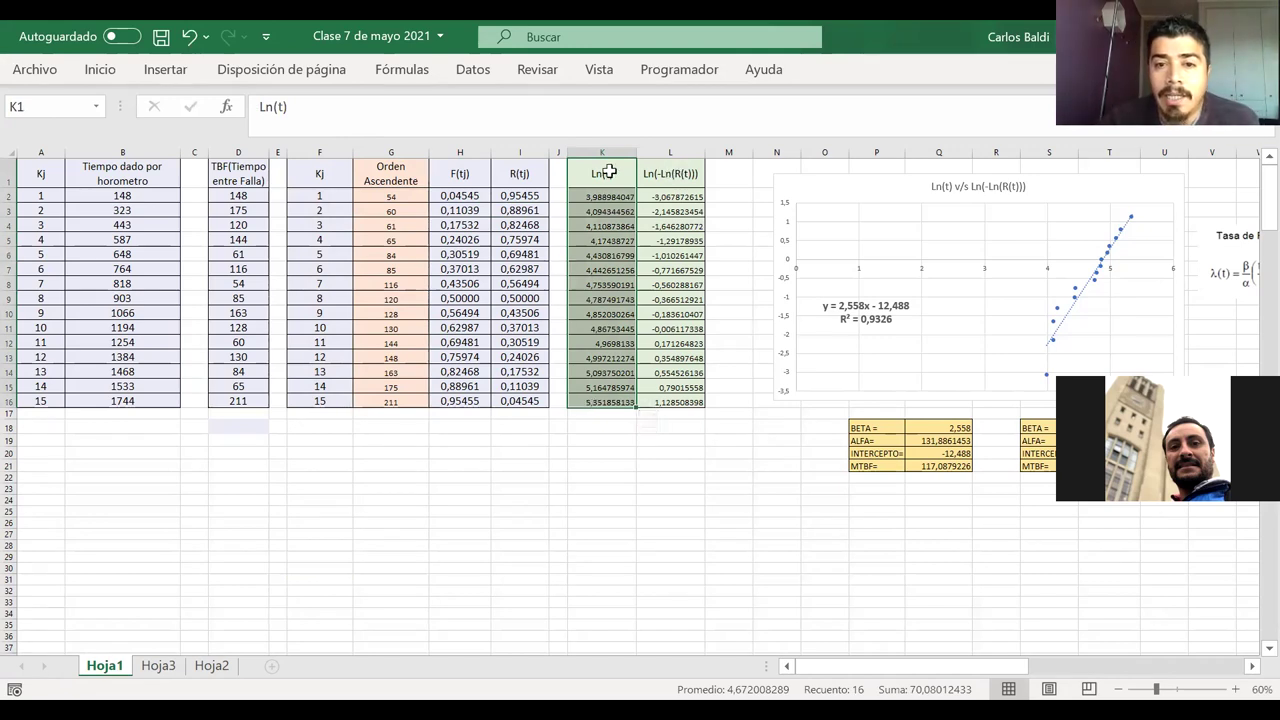
drag(380, 197, 403, 403)
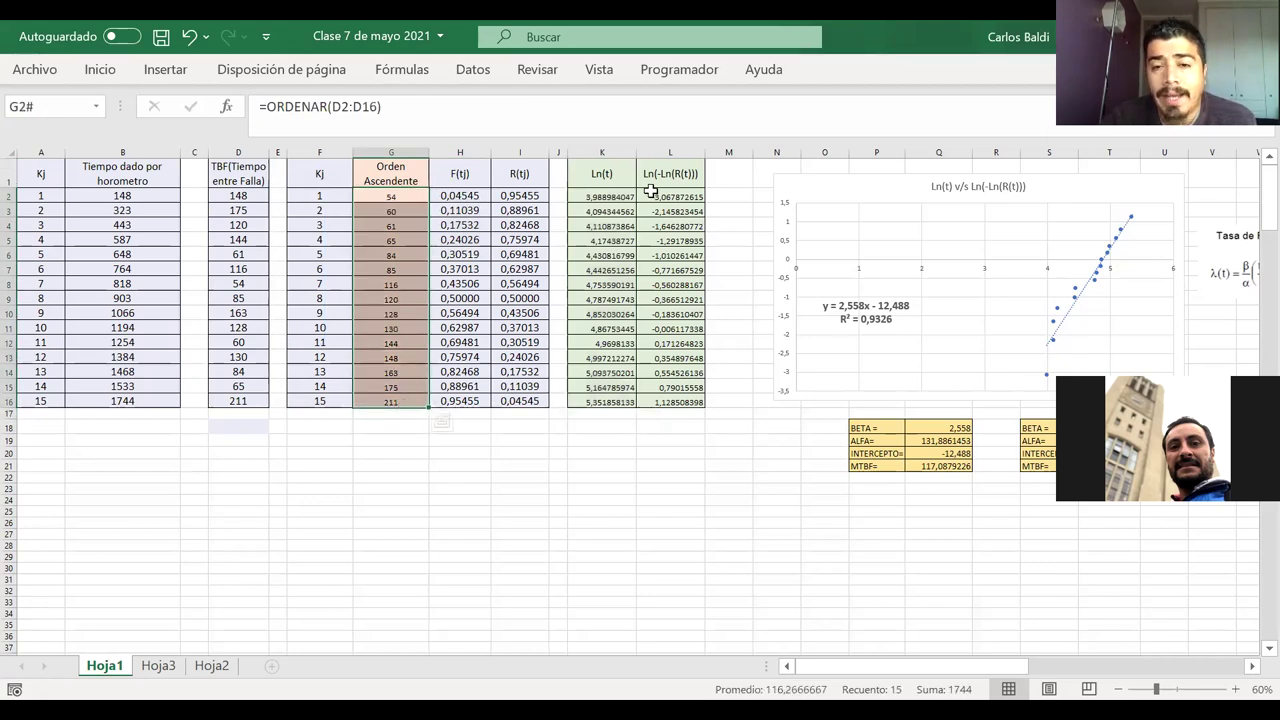
- Examine the Ln(-Ln(R(t))) formula in L2 and its reference to the R(tj) column
click(651, 196)
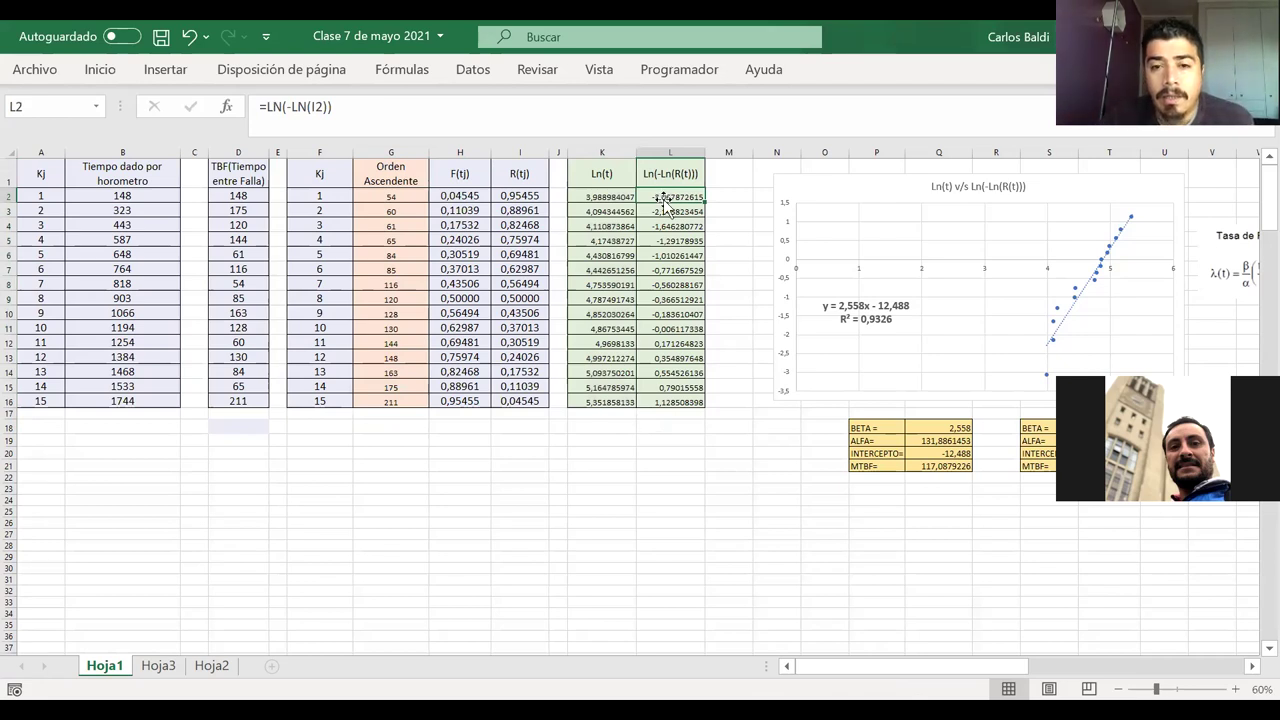
scroll(665, 203, down, 1)
scroll(665, 203, up, 1)
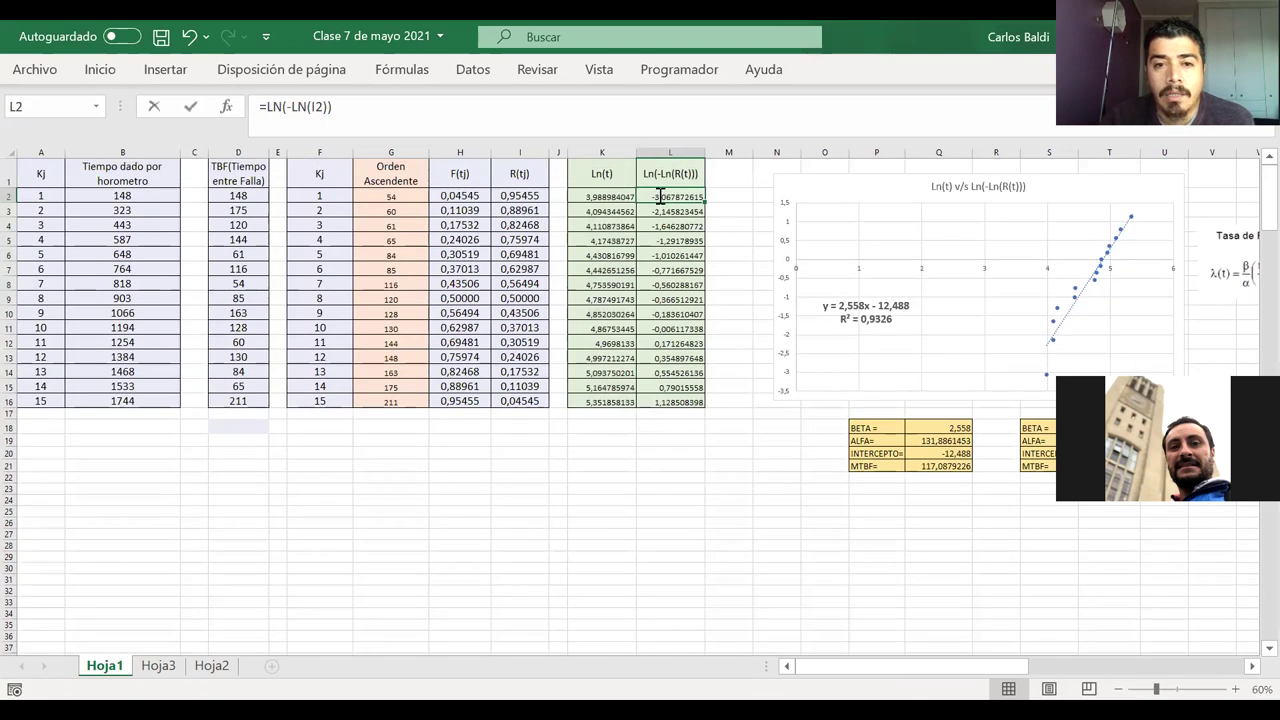
double_click(662, 197)
key(Return)
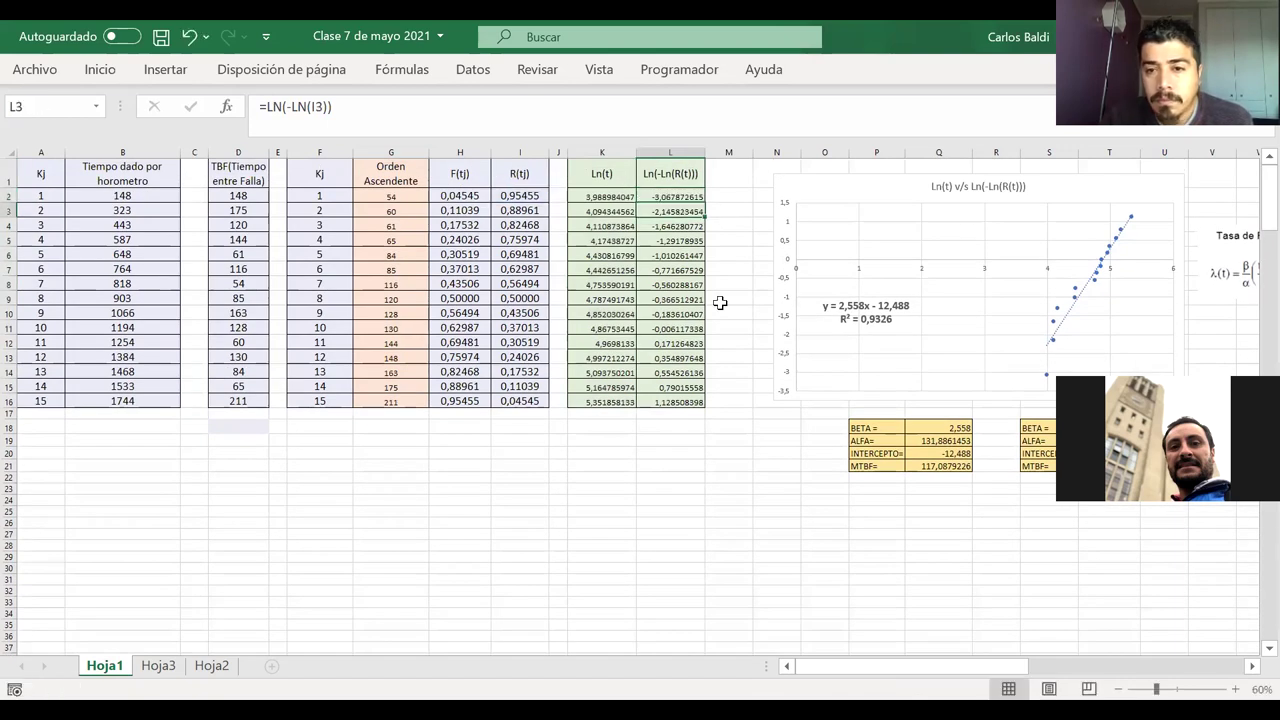
- Review the BETA, ALFA, INTERCEPTO and MTBF block in P18:Q21 against the trendline equation in the chart
scroll(720, 303, right, 4)
scroll(720, 303, right, 1)
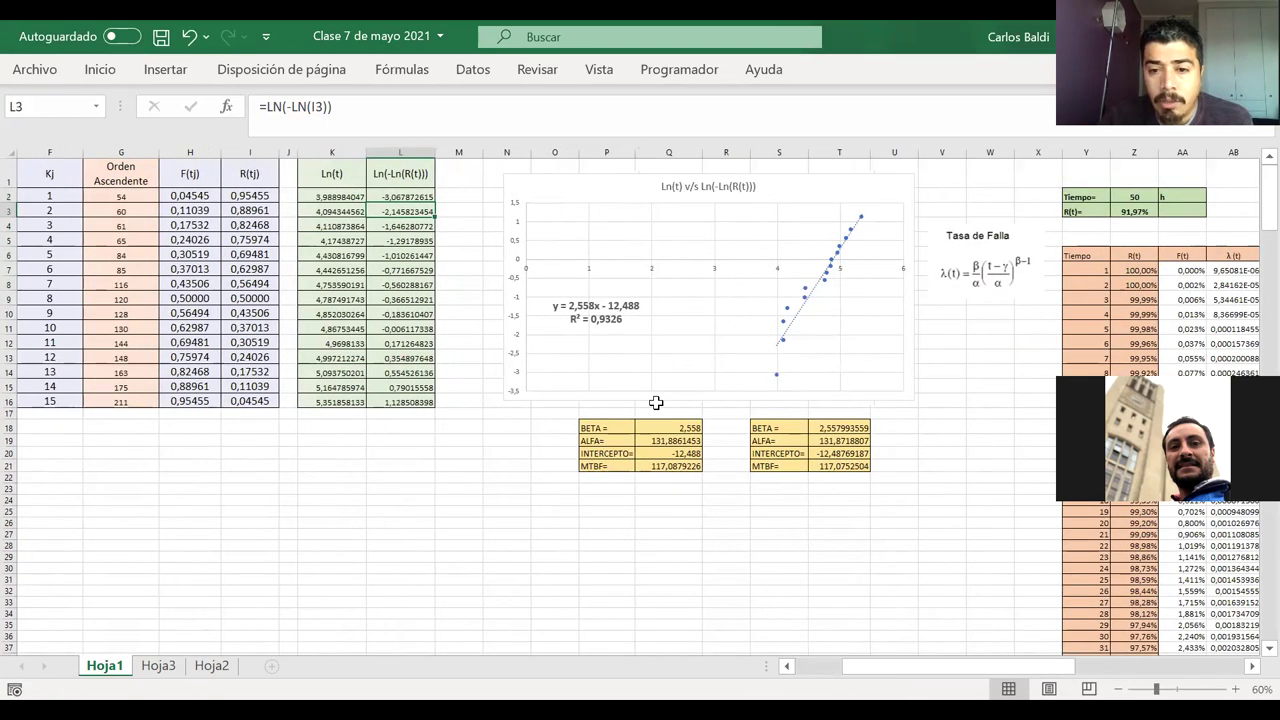
scroll(655, 402, right, 3)
click(459, 419)
click(461, 427)
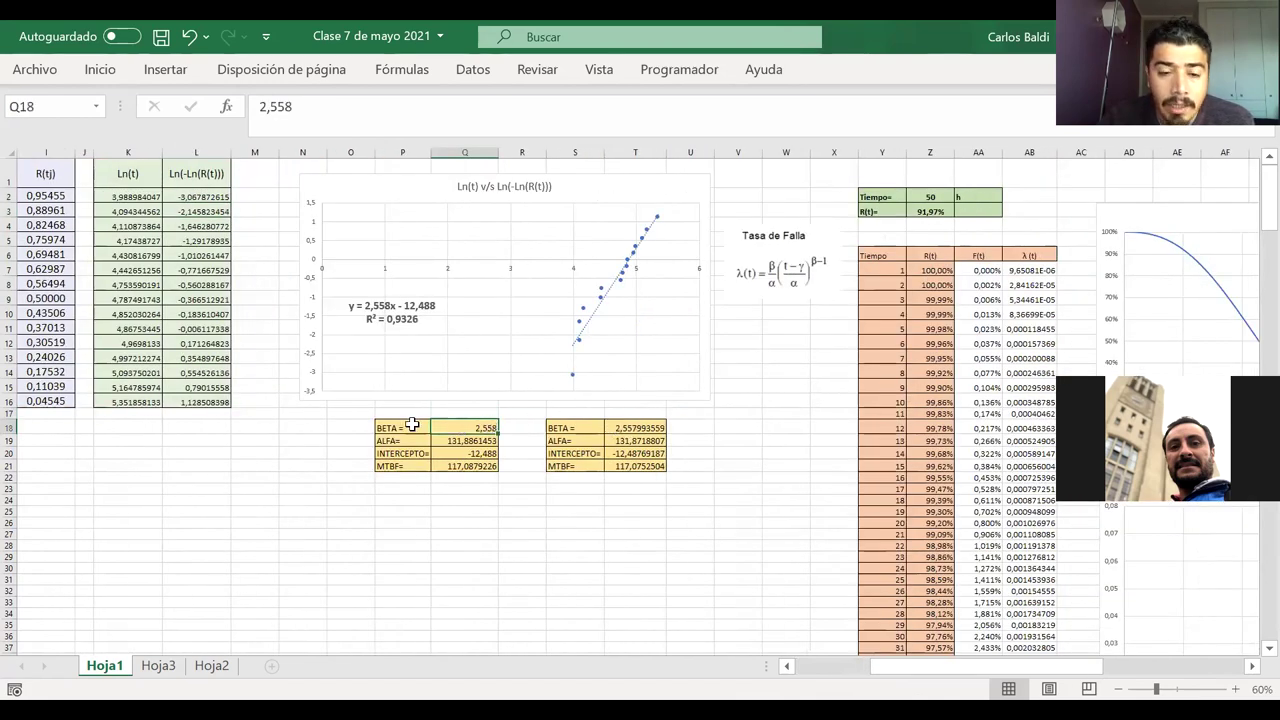
drag(403, 427, 462, 464)
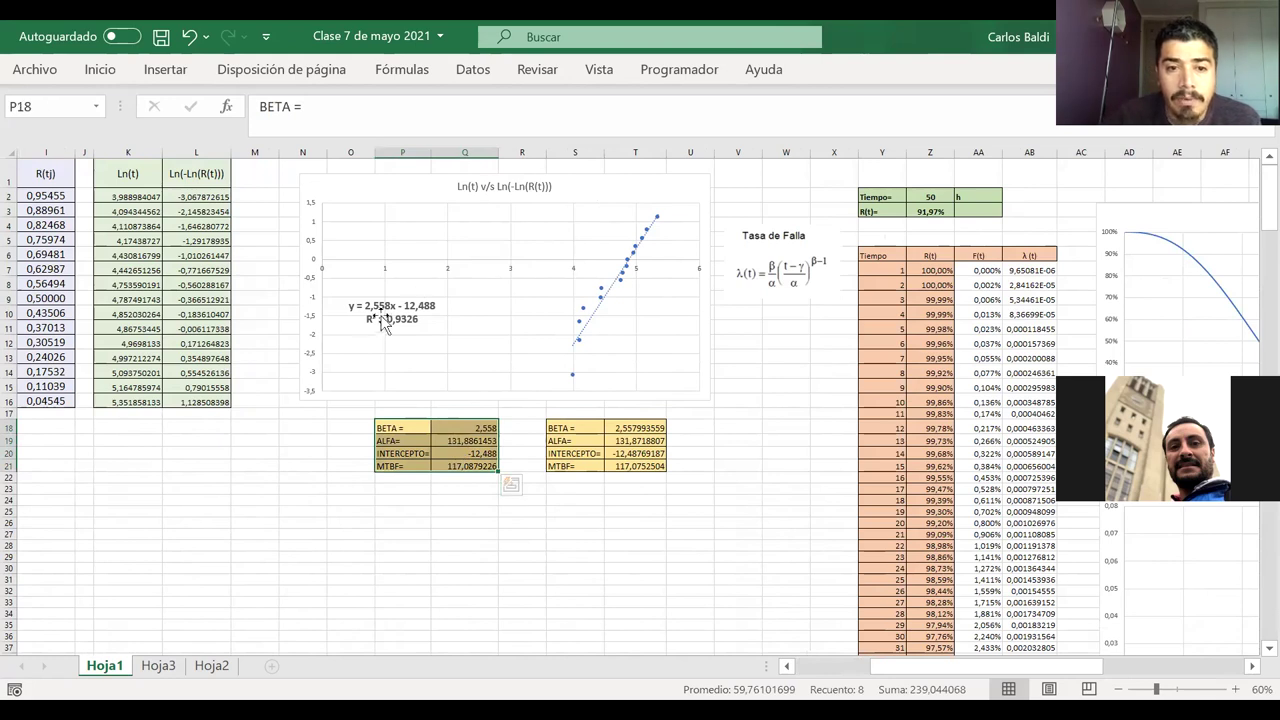
- Examine the PENDIENTE formula for BETA in T18 and the INTERSECCION.EJE formula for INTERCEPTO in T20
click(613, 428)
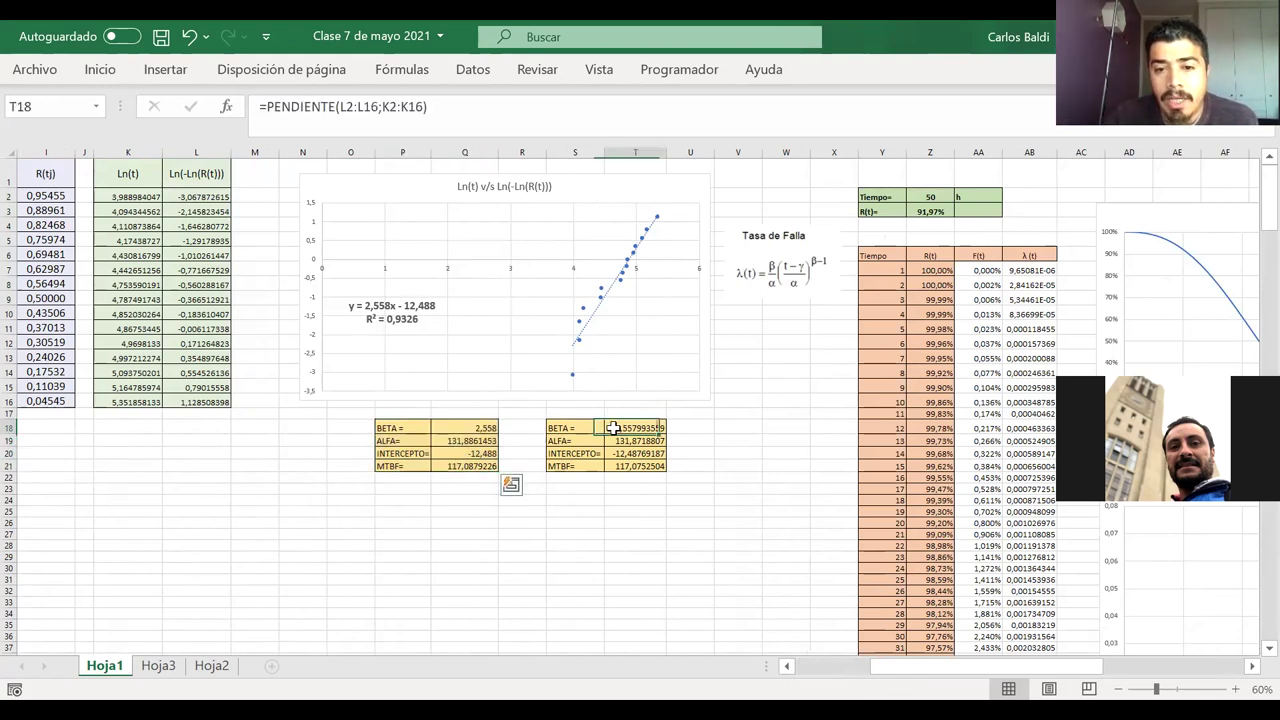
double_click(613, 428)
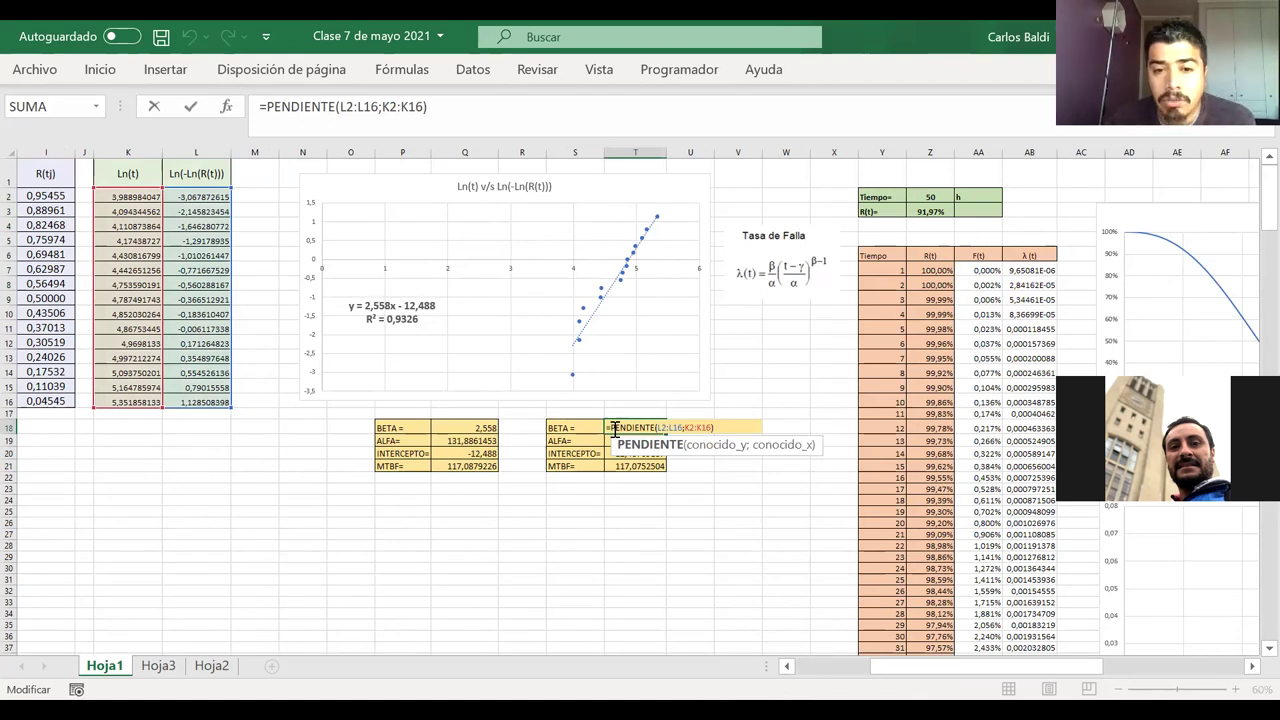
key(Return)
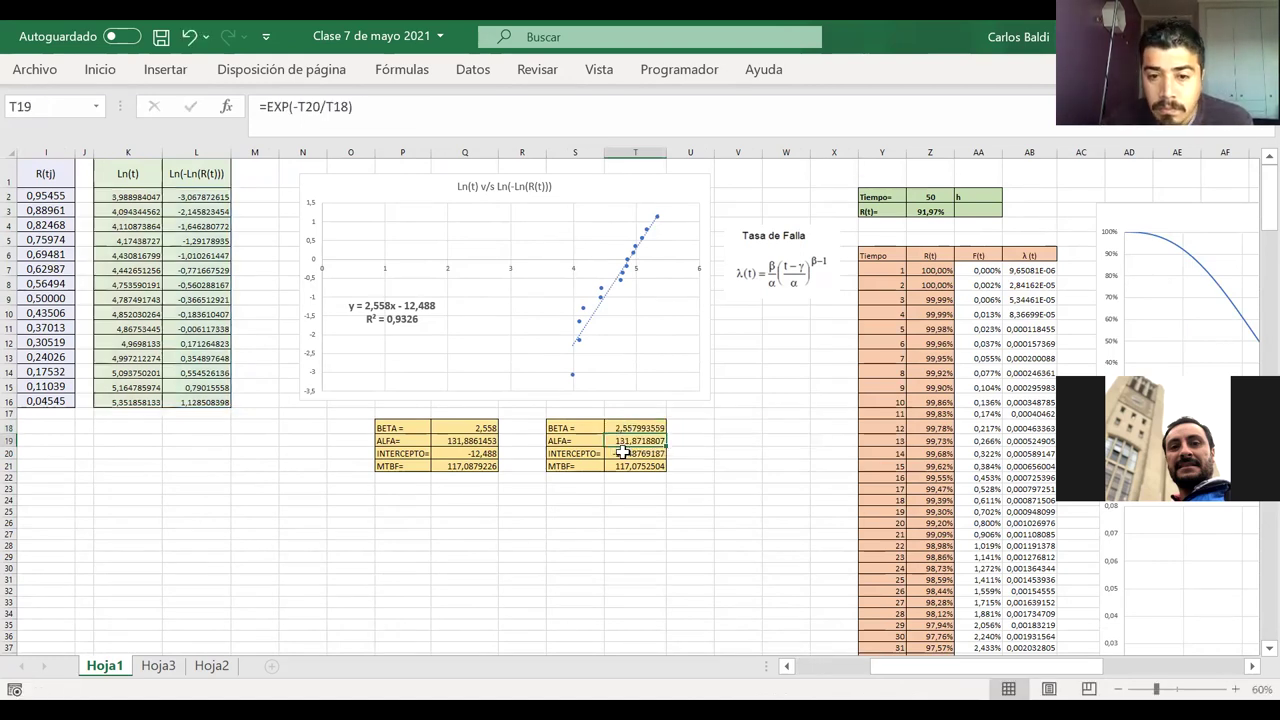
click(622, 455)
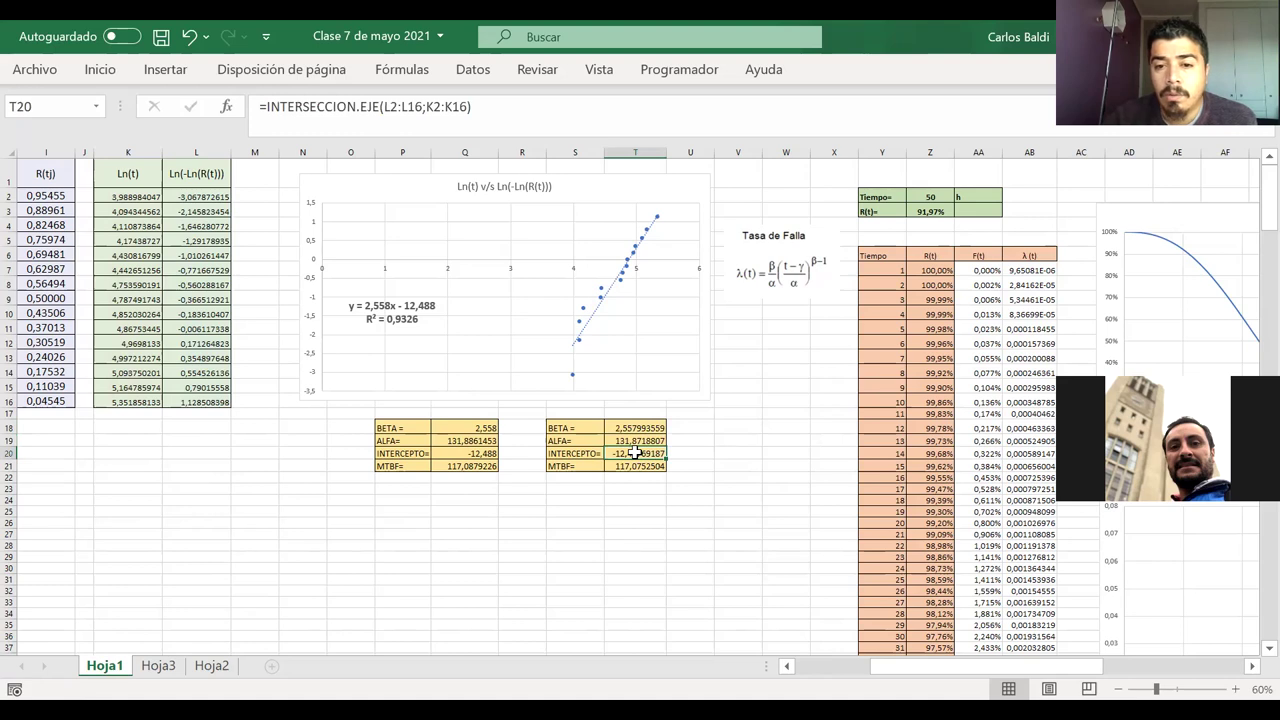
double_click(635, 453)
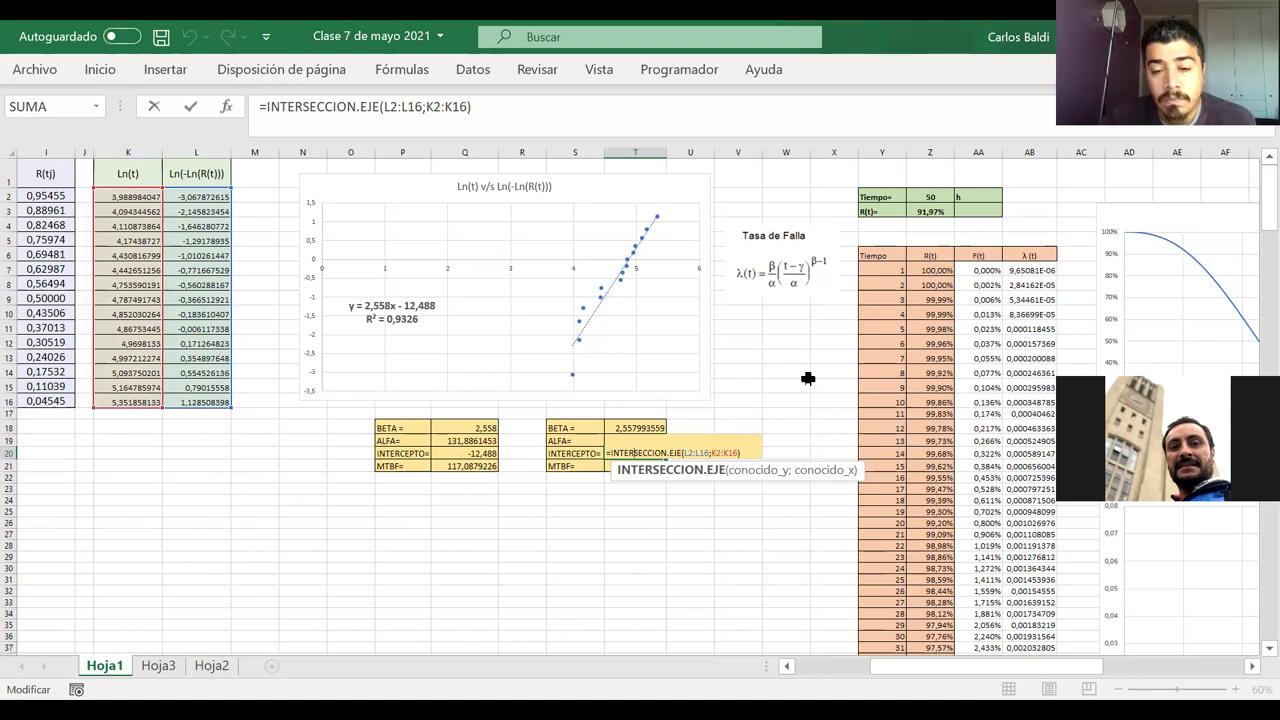
key(Return)
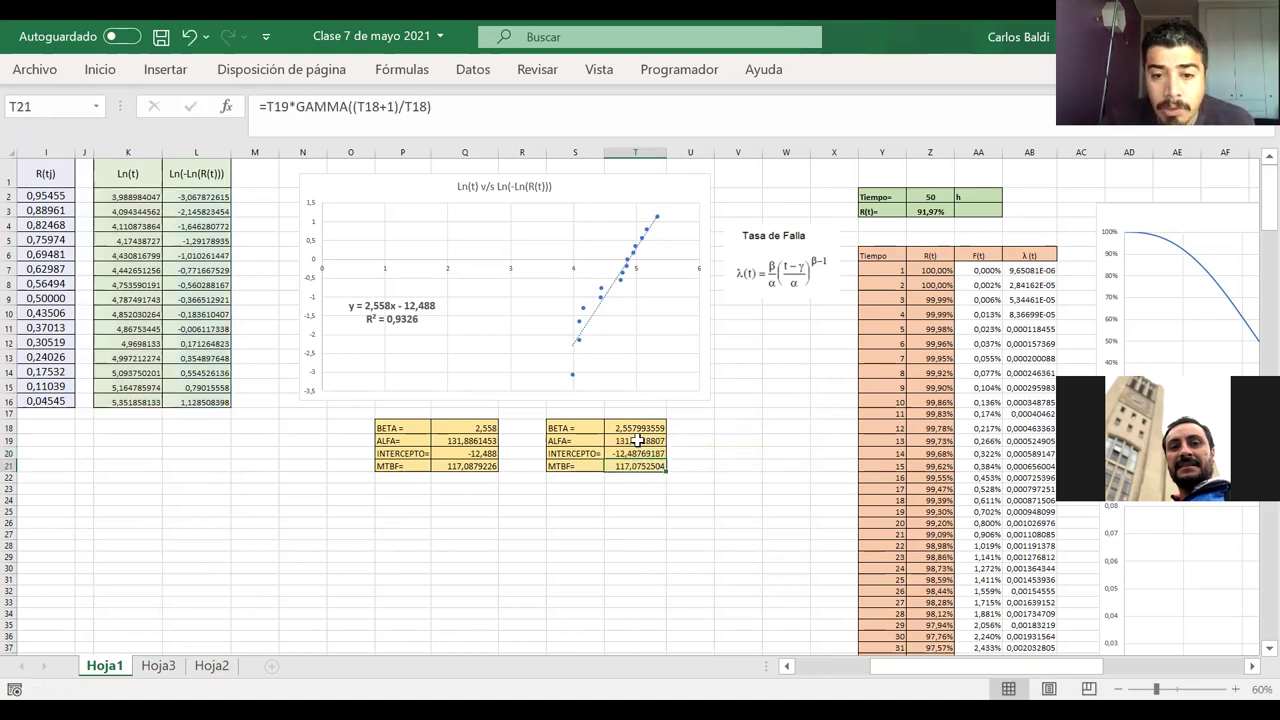
- Examine the EXP formula for ALFA in T19, including the minus sign before the intercept reference
click(638, 440)
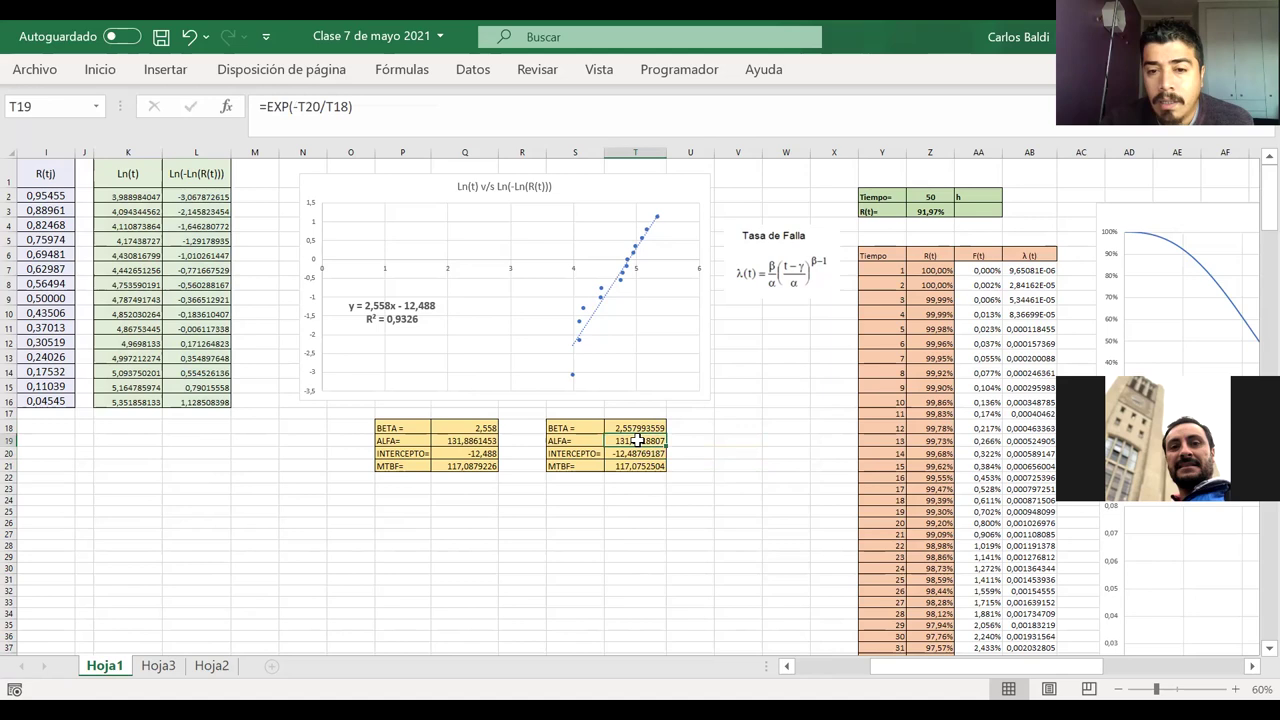
double_click(638, 440)
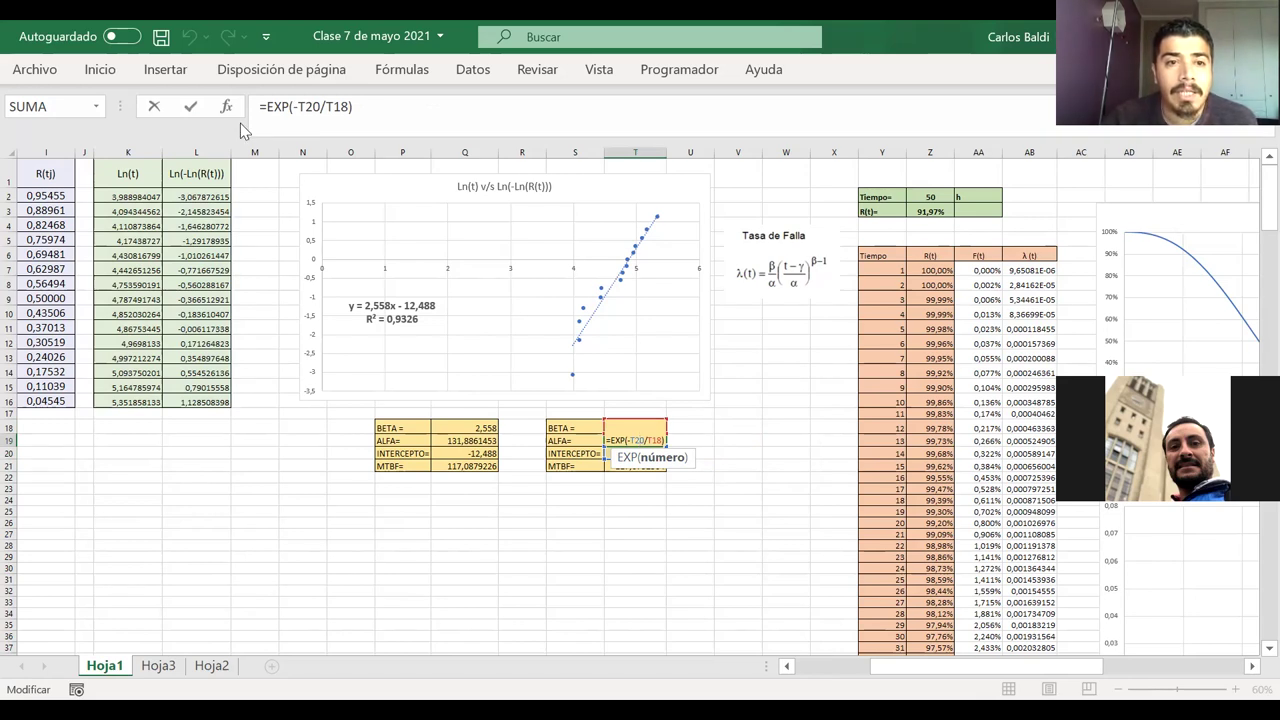
click(297, 106)
double_click(297, 106)
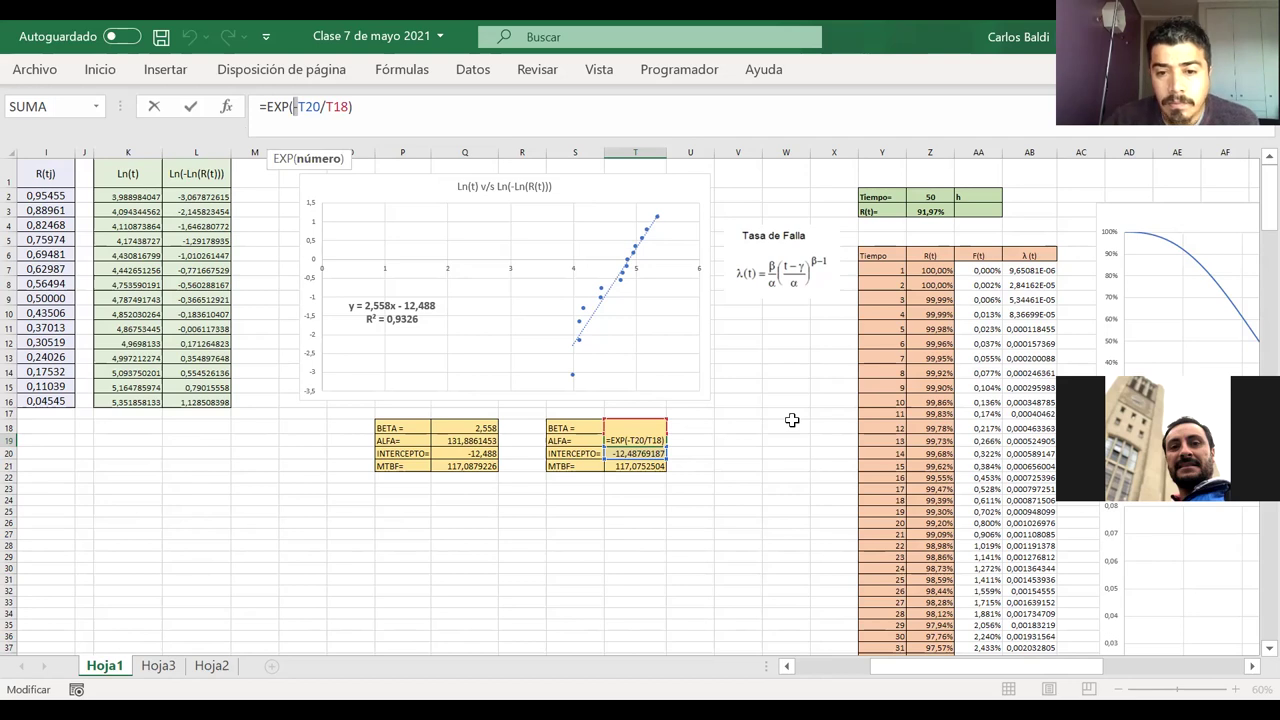
key(Return)
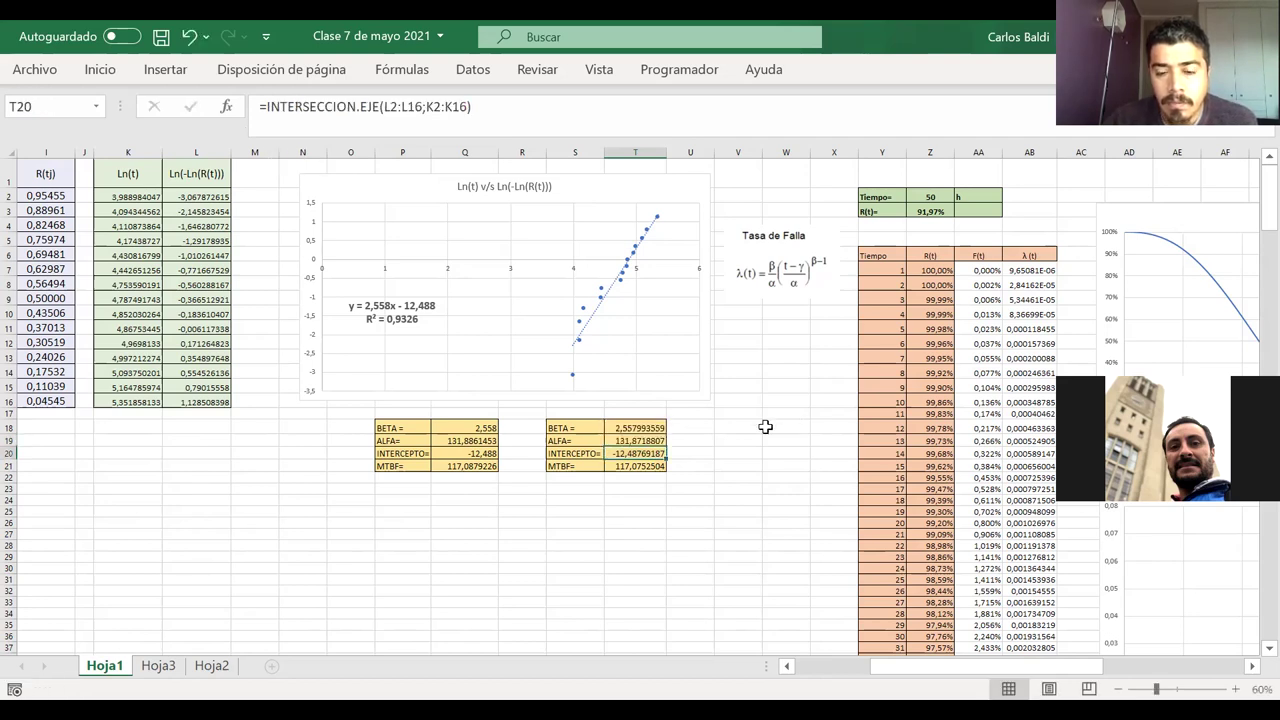
- Examine the MTBF formula in T21 and its references to ALFA and BETA inside the GAMMA function
click(648, 465)
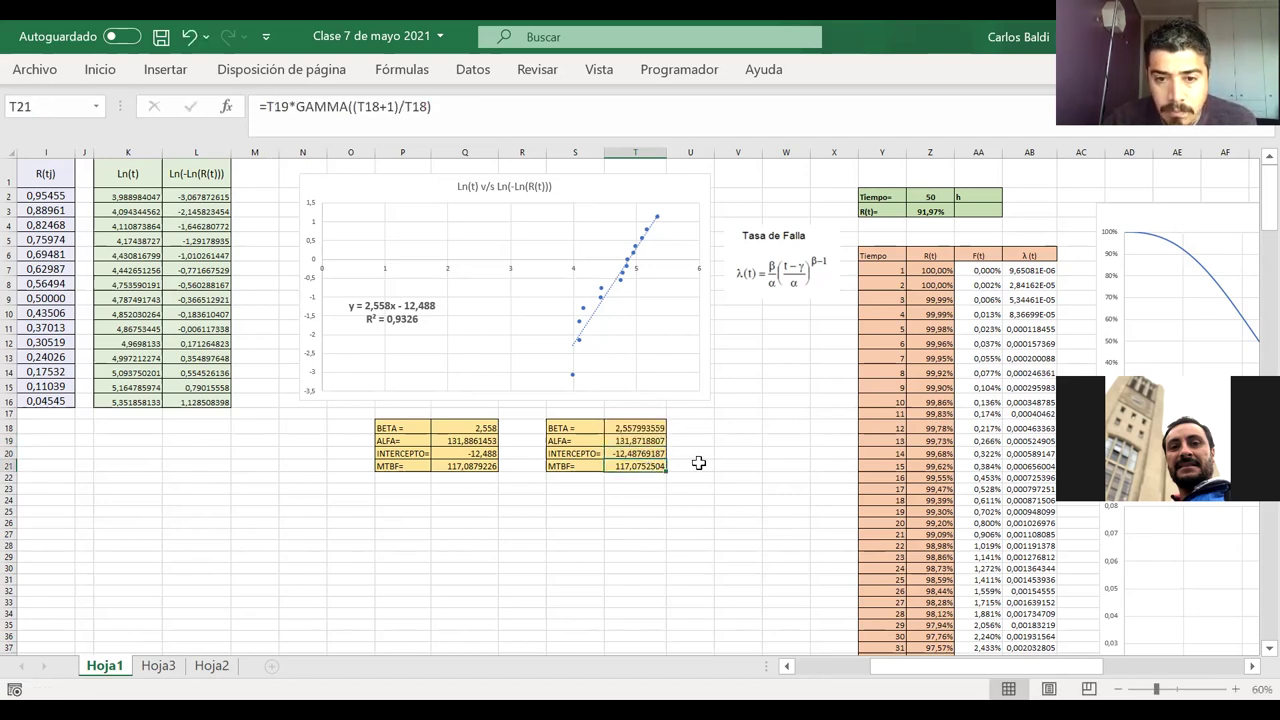
double_click(633, 464)
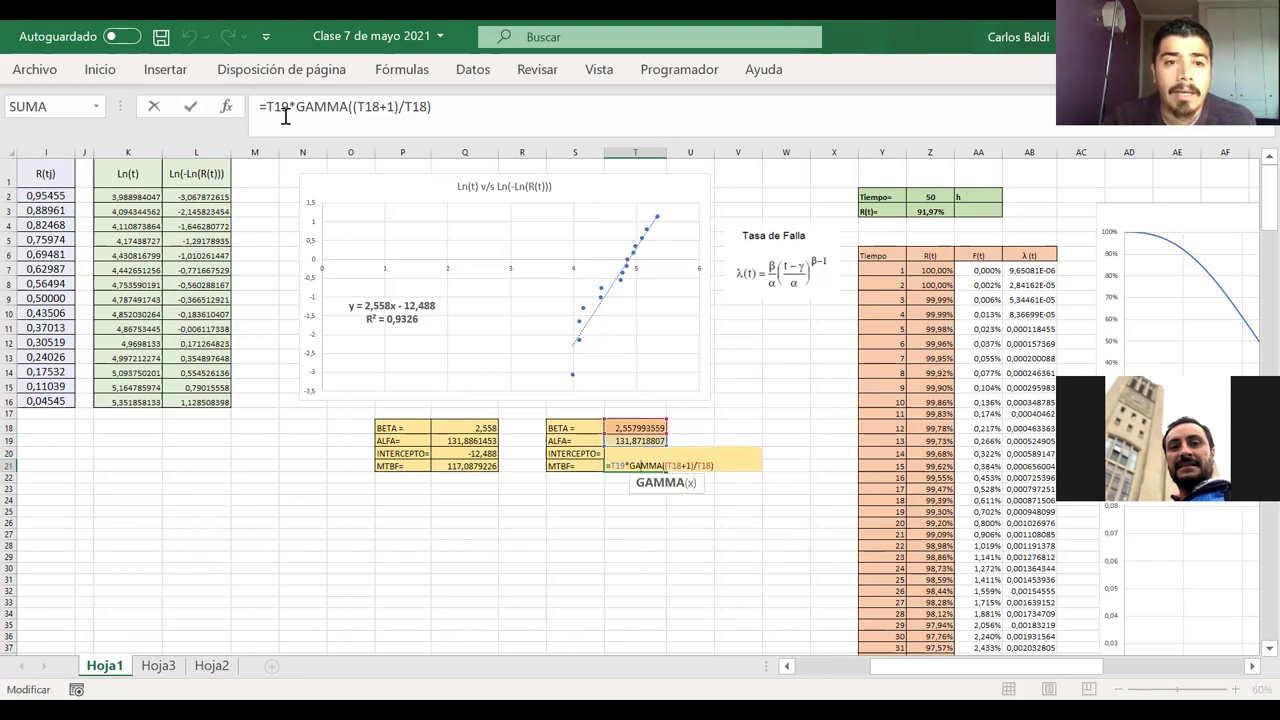
drag(266, 107, 296, 107)
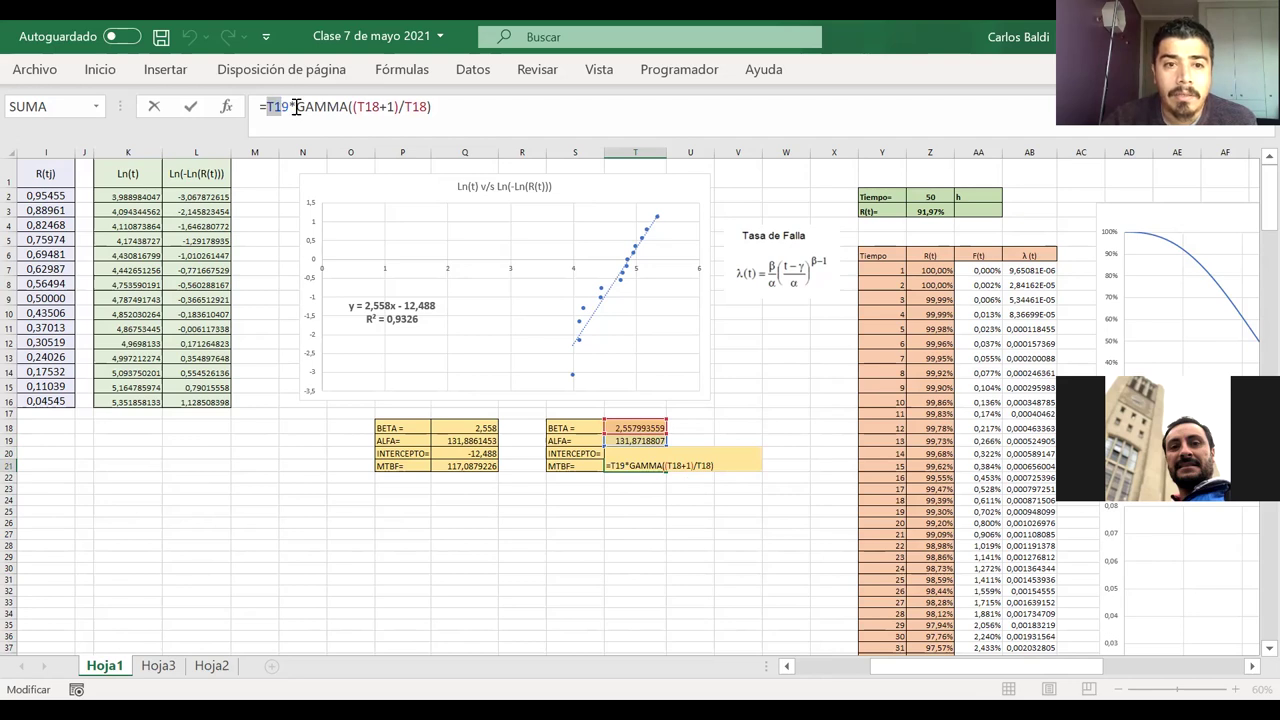
triple_click(380, 106)
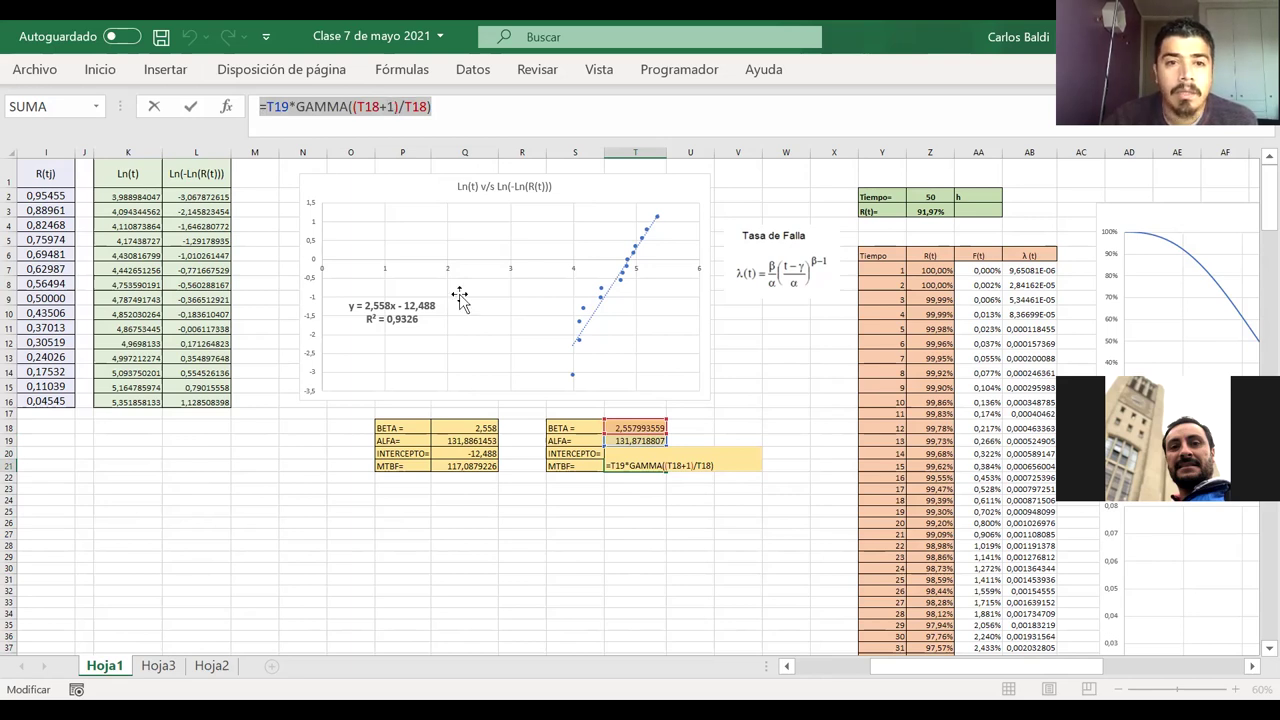
- Remove the inner parentheses from the MTBF formula in T21, making it =T19*GAMMA(T18+1/T18), and reselect the cell
key(Right)
key(Left)
key(Left)
key(Left)
key(Left)
key(Left)
key(BackSpace)
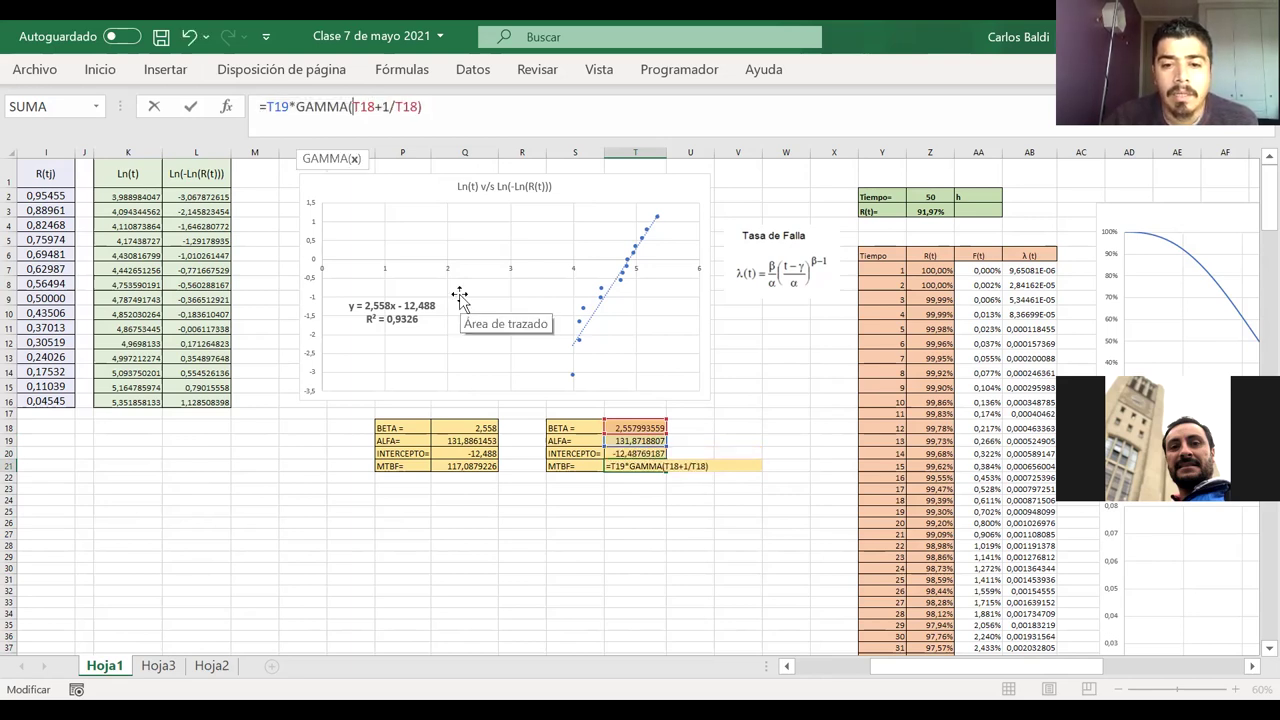
key(Return)
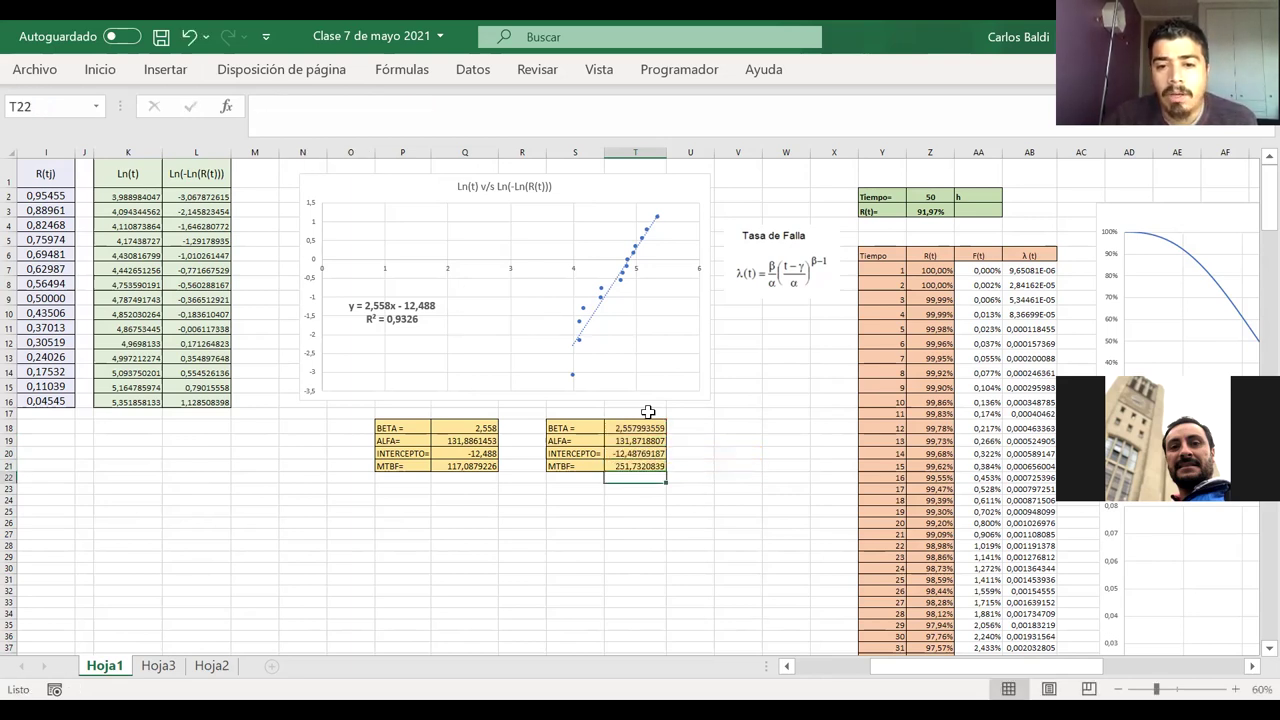
click(640, 467)
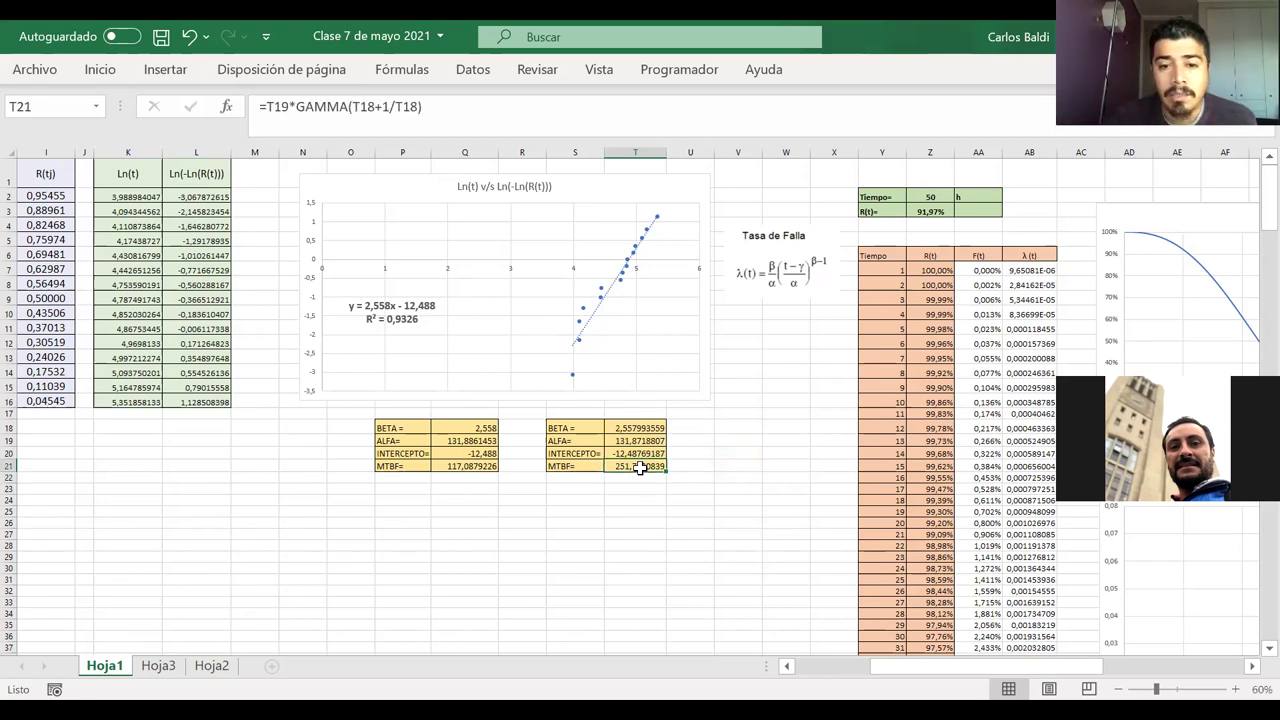
- Compare the MTBF in T21 with the largest ascending-order time between failures in G16
scroll(363, 394, left, 3)
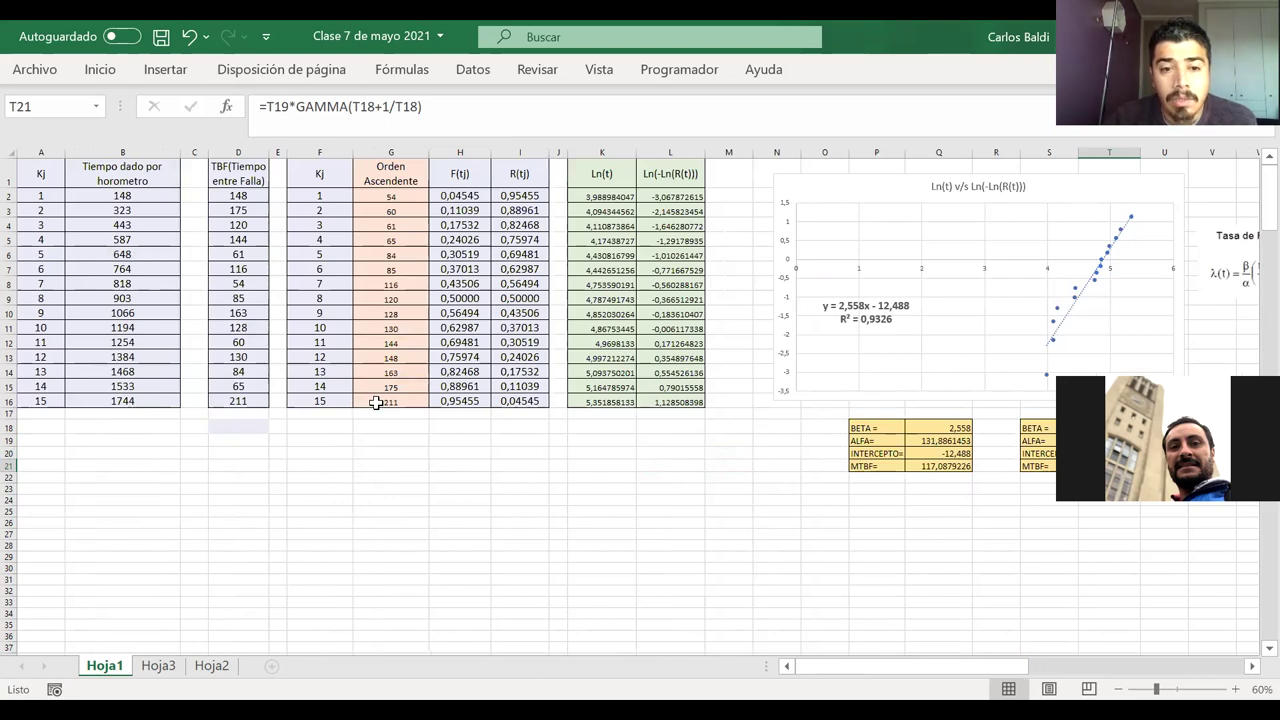
click(391, 401)
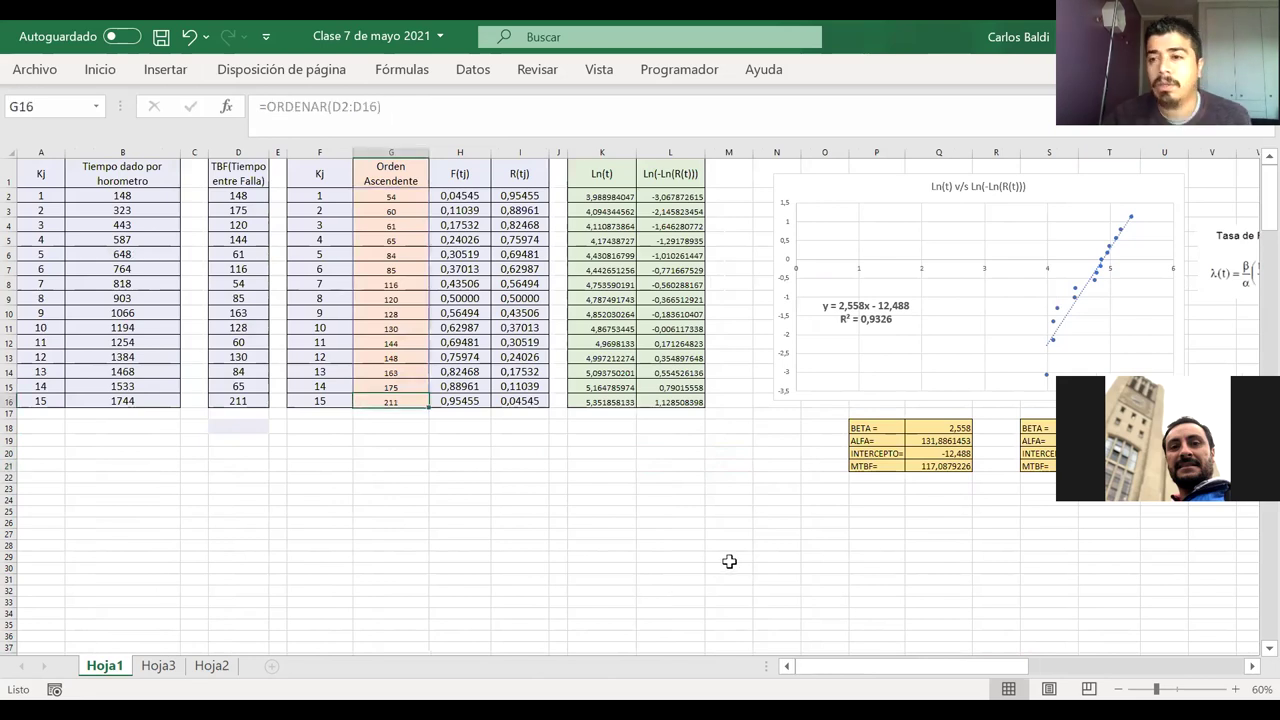
scroll(729, 561, right, 3)
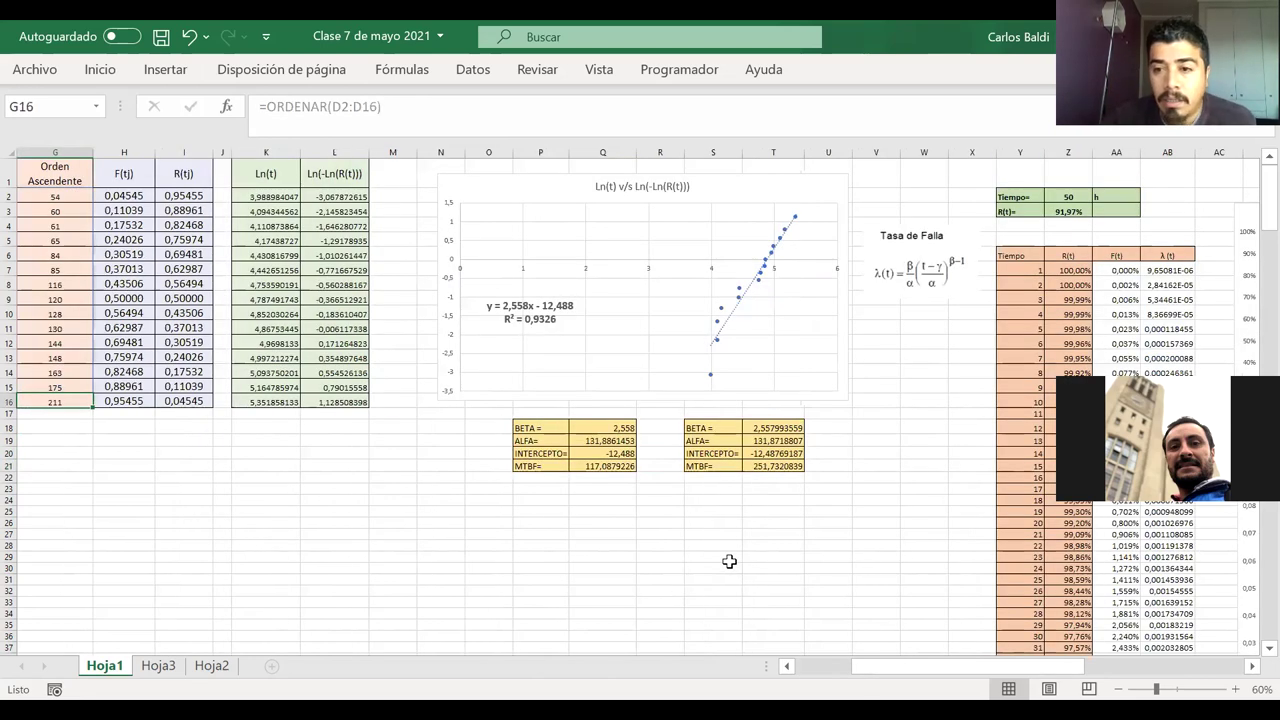
scroll(729, 561, right, 3)
scroll(440, 464, right, 1)
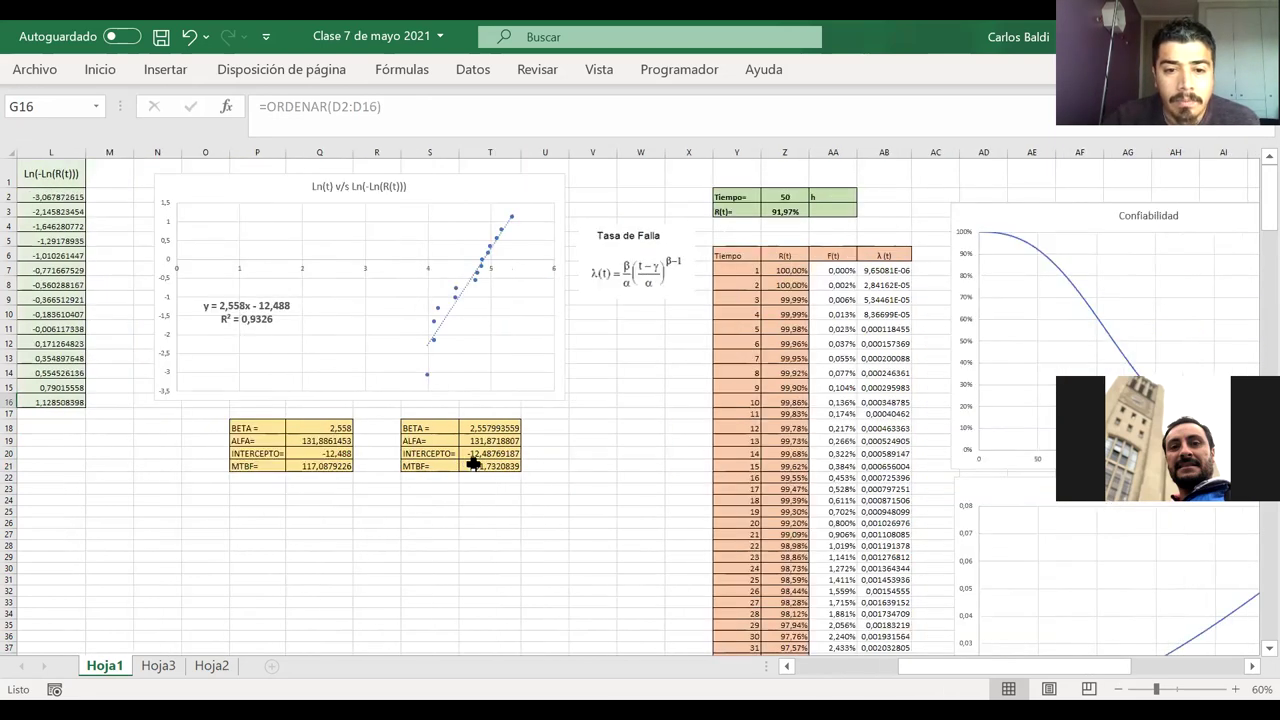
- Restore the parentheses around T18+1 in T21 so the MTBF formula reads =T19*GAMMA((T18+1)/T18)
click(473, 464)
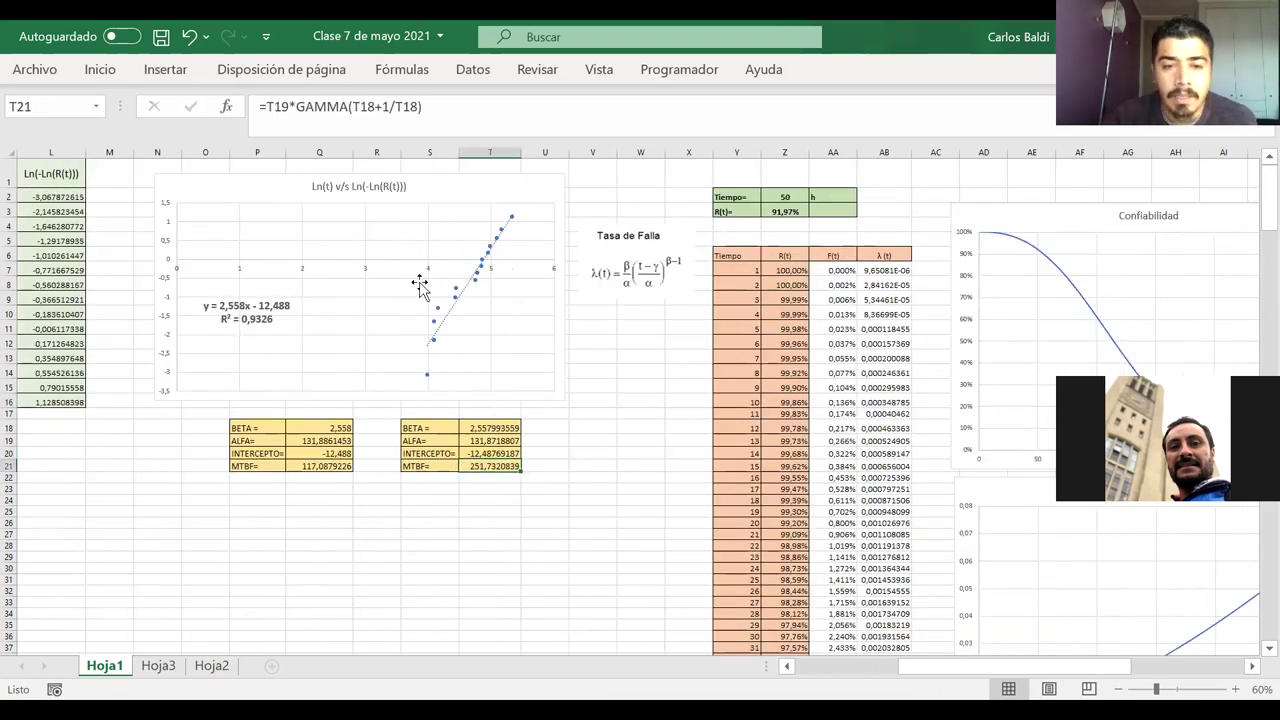
key(F2)
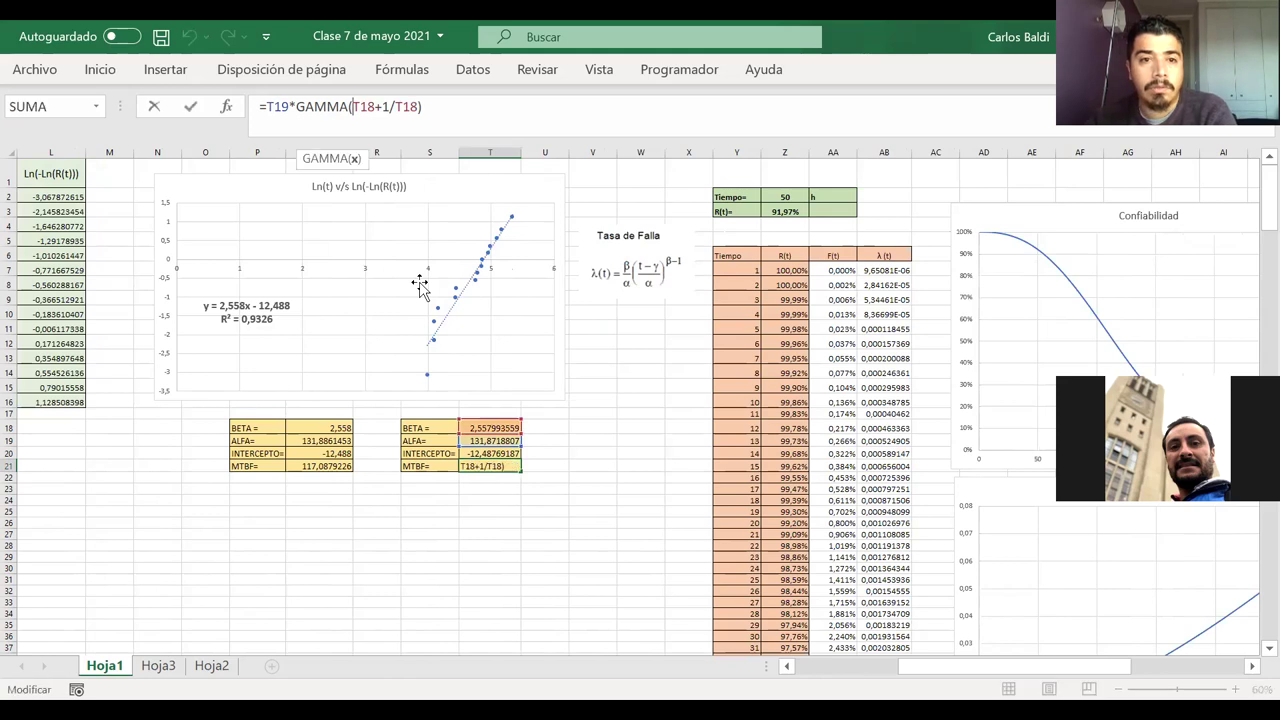
text(()
text())
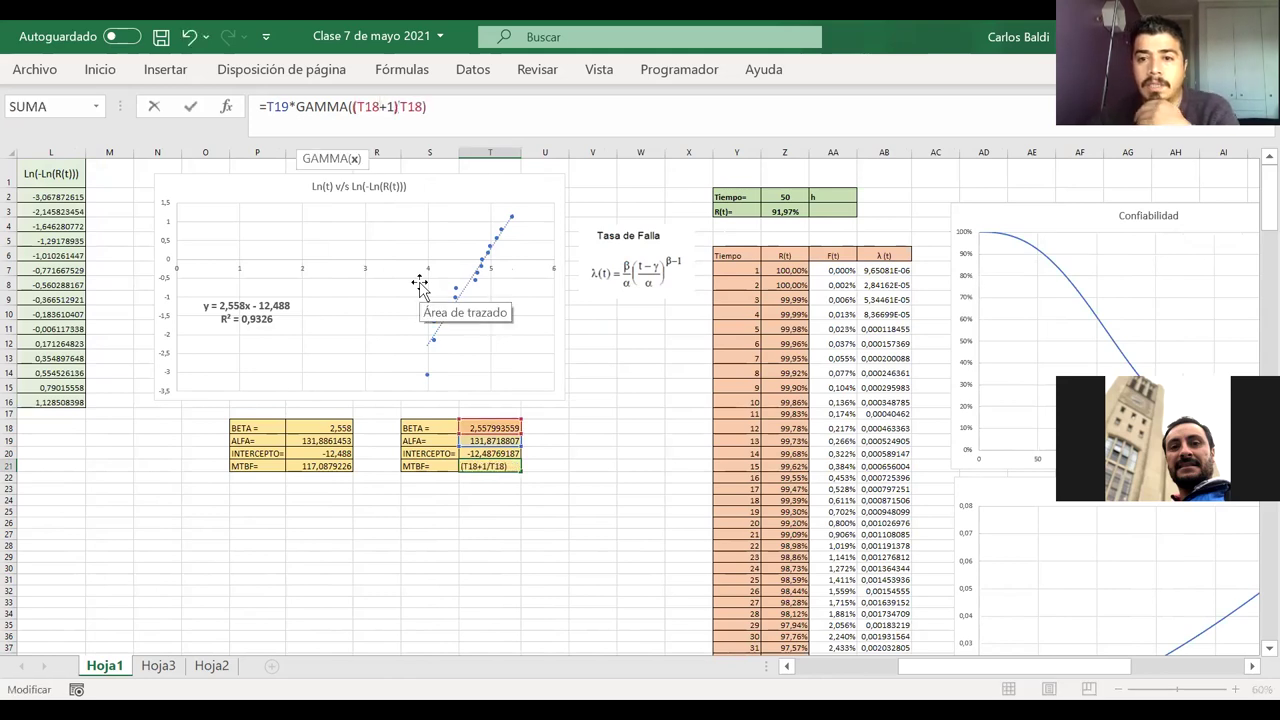
key(Return)
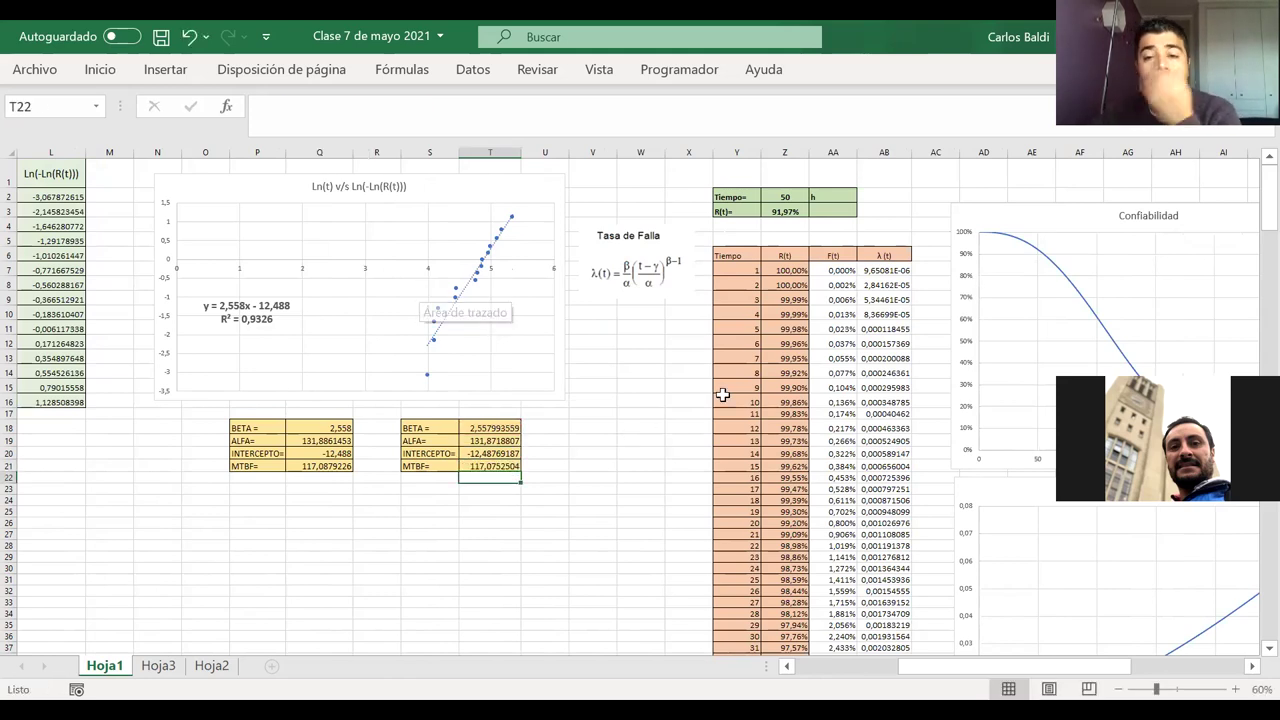
- Select the Tiempo values in Y7:Y306 and review the full range of the column
click(752, 280)
scroll(752, 280, right, 2)
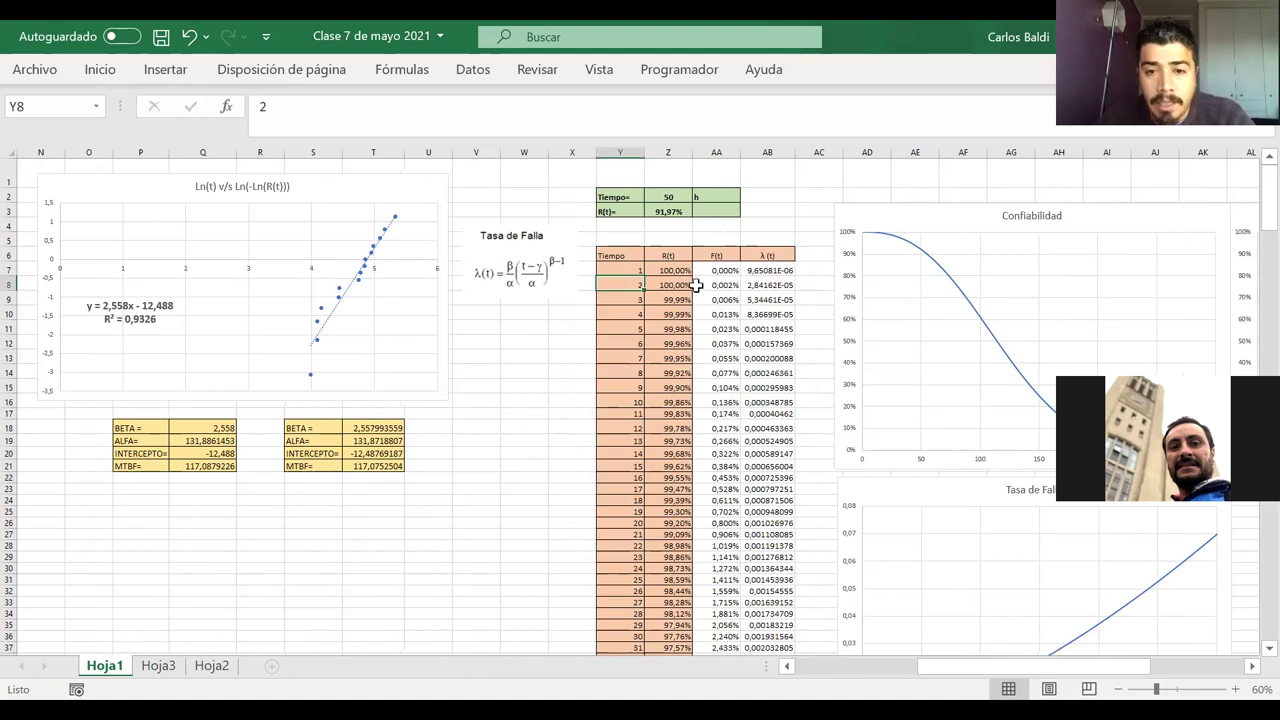
click(622, 267)
drag(622, 267, 634, 619)
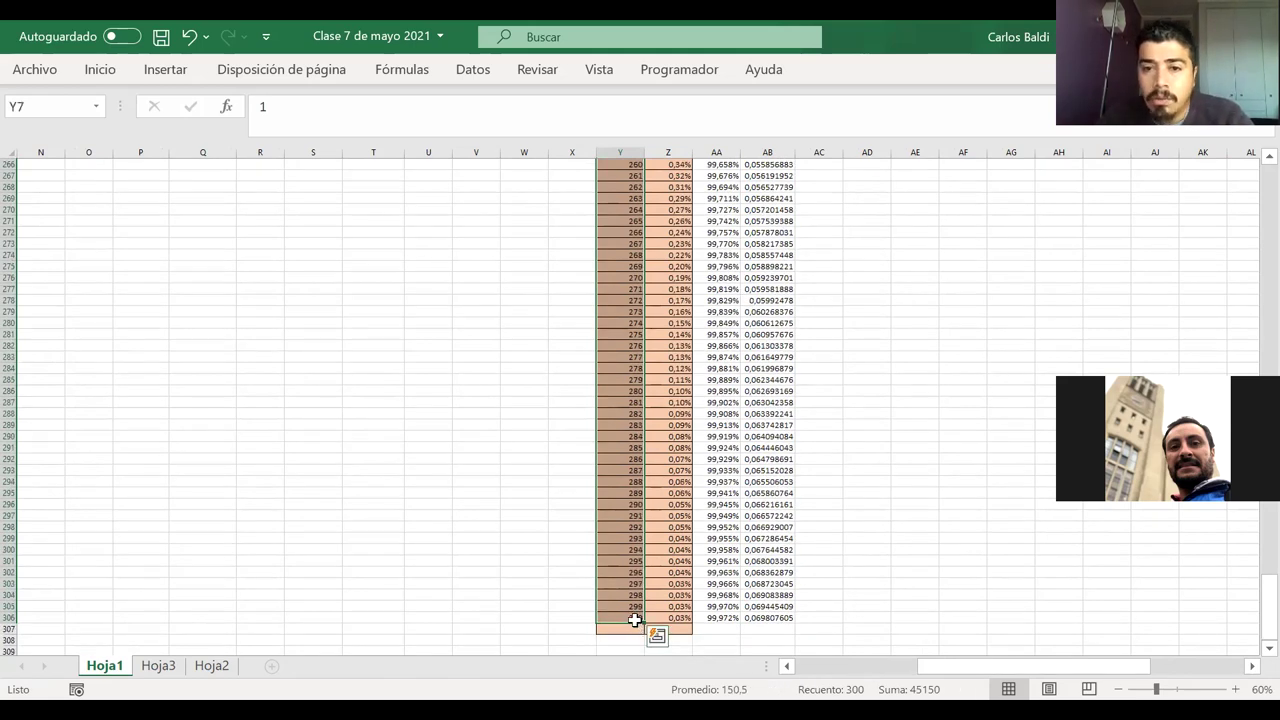
scroll(634, 619, up, 20)
scroll(634, 619, down, 5)
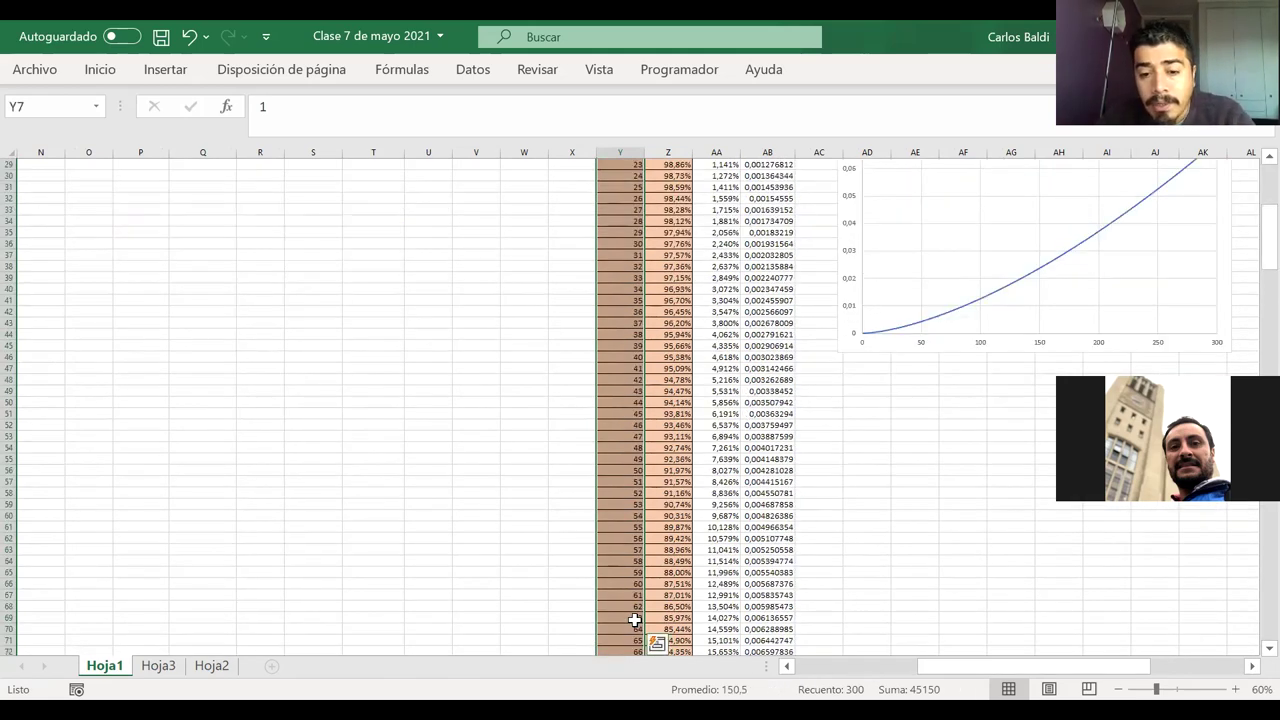
scroll(634, 620, down, 6)
scroll(634, 620, down, 4)
scroll(634, 620, down, 5)
scroll(634, 620, down, 20)
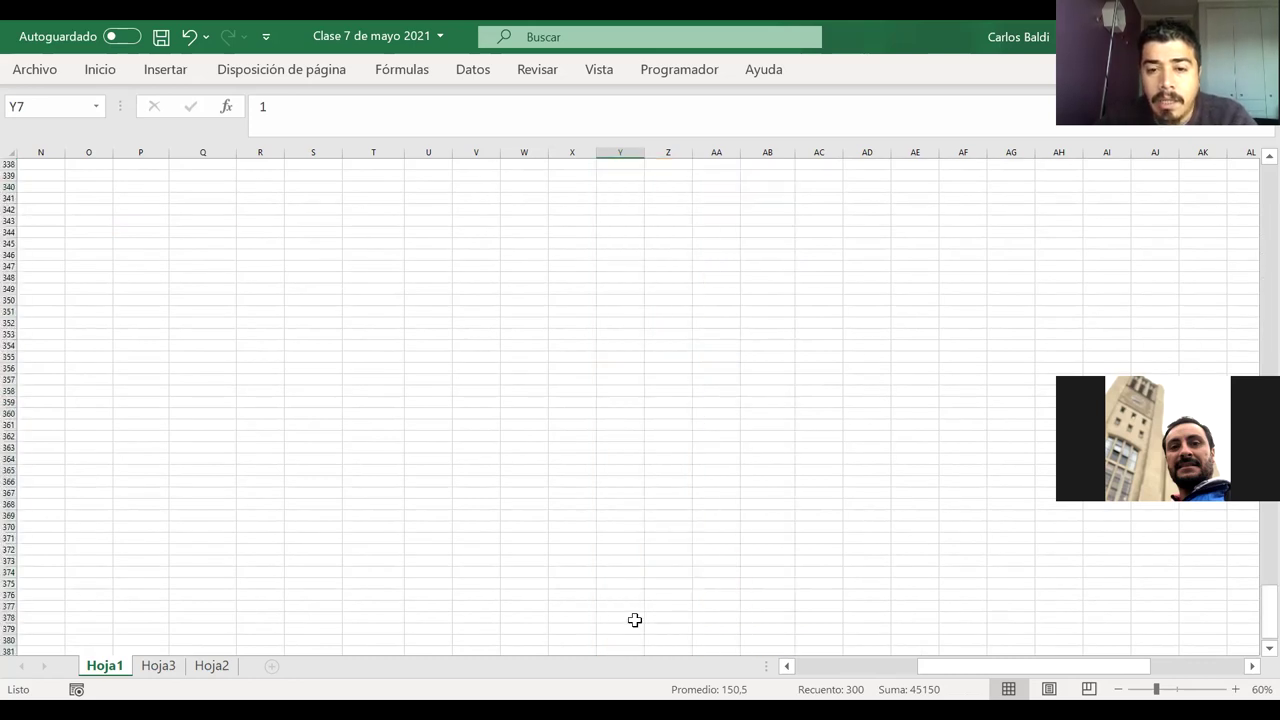
scroll(634, 620, up, 20)
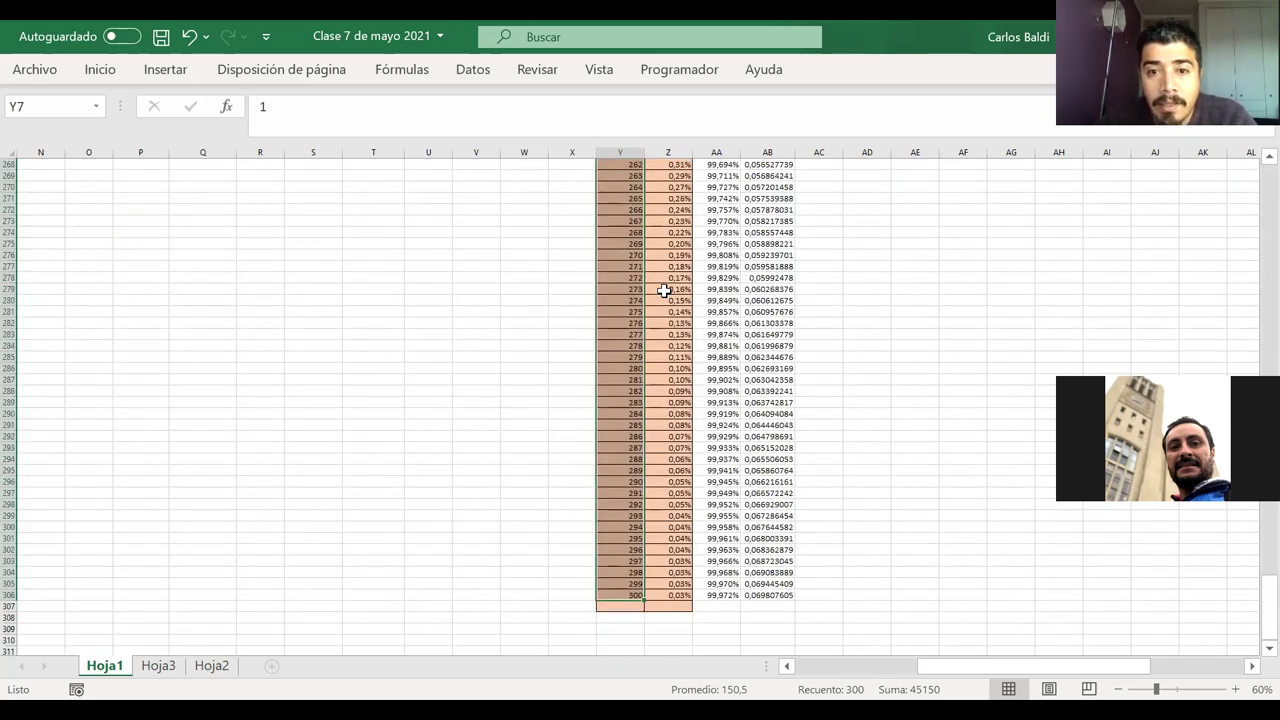
- Examine the R(t) percentages for times from 200 to 230 and the formula in Z236
scroll(664, 290, up, 4)
scroll(664, 290, up, 4)
scroll(663, 310, up, 4)
scroll(663, 310, up, 3)
scroll(668, 413, up, 2)
scroll(668, 413, up, 4)
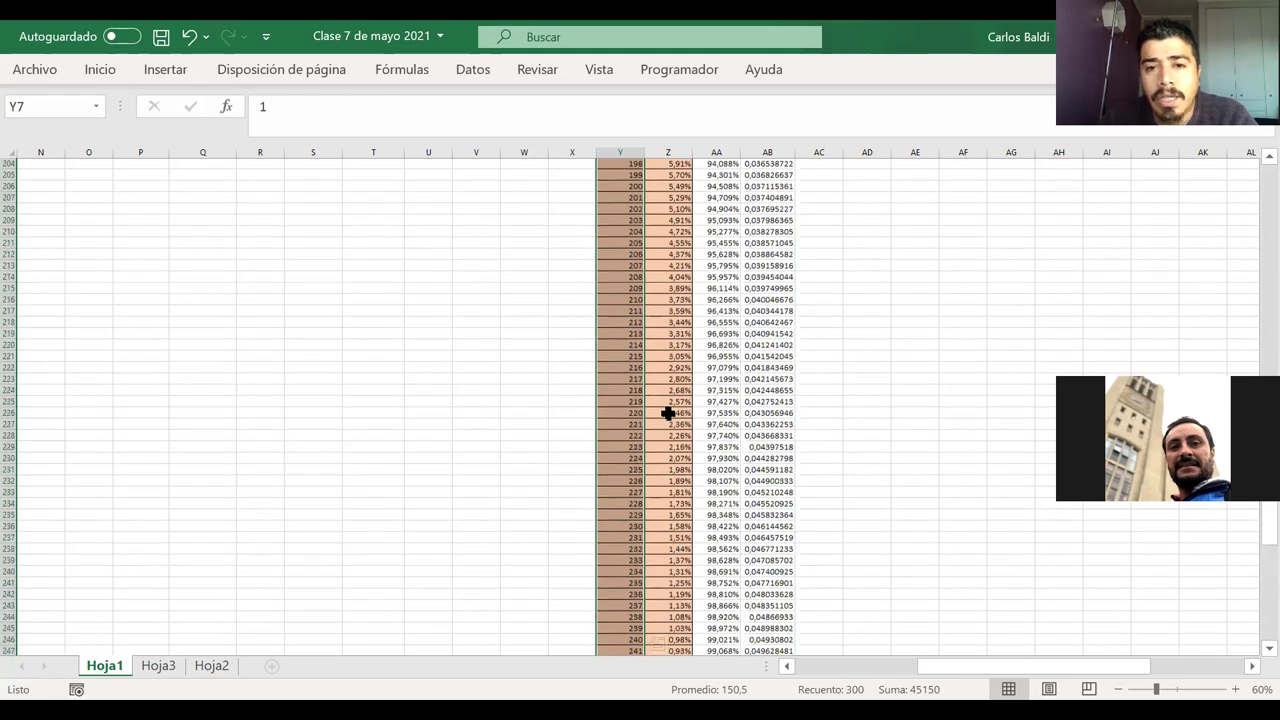
scroll(656, 316, up, 1)
drag(636, 210, 631, 550)
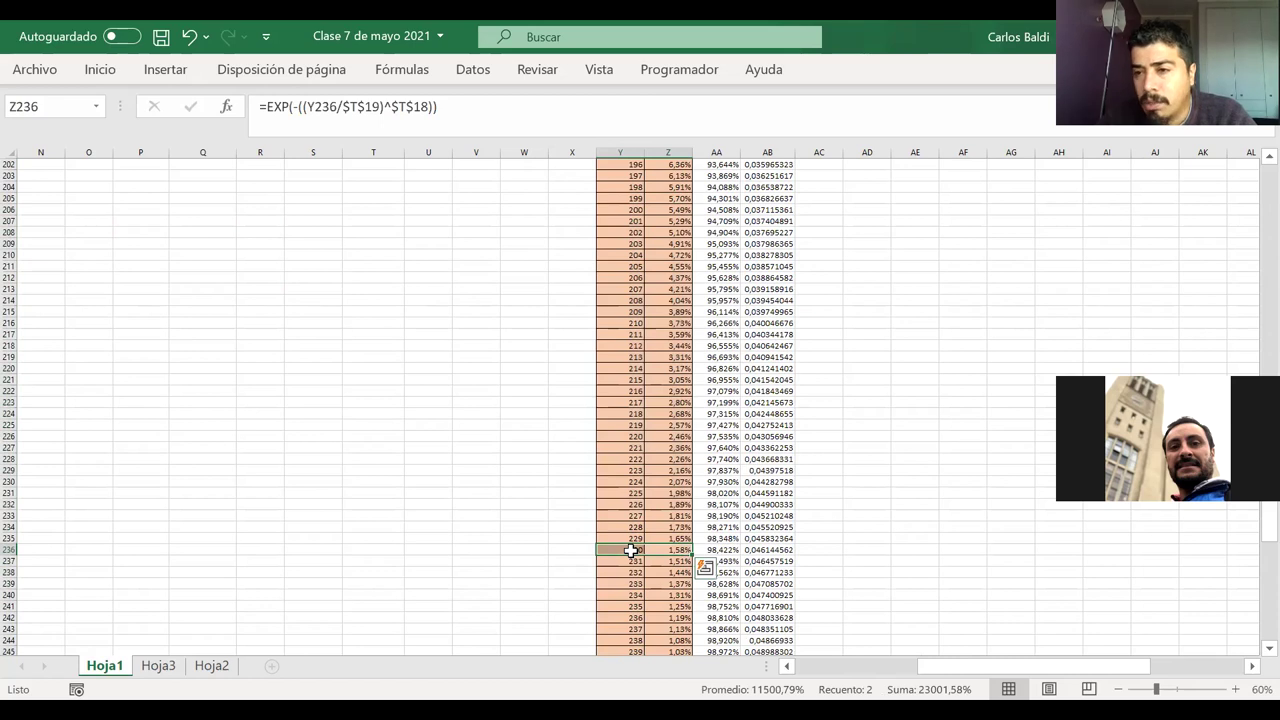
scroll(631, 550, down, 7)
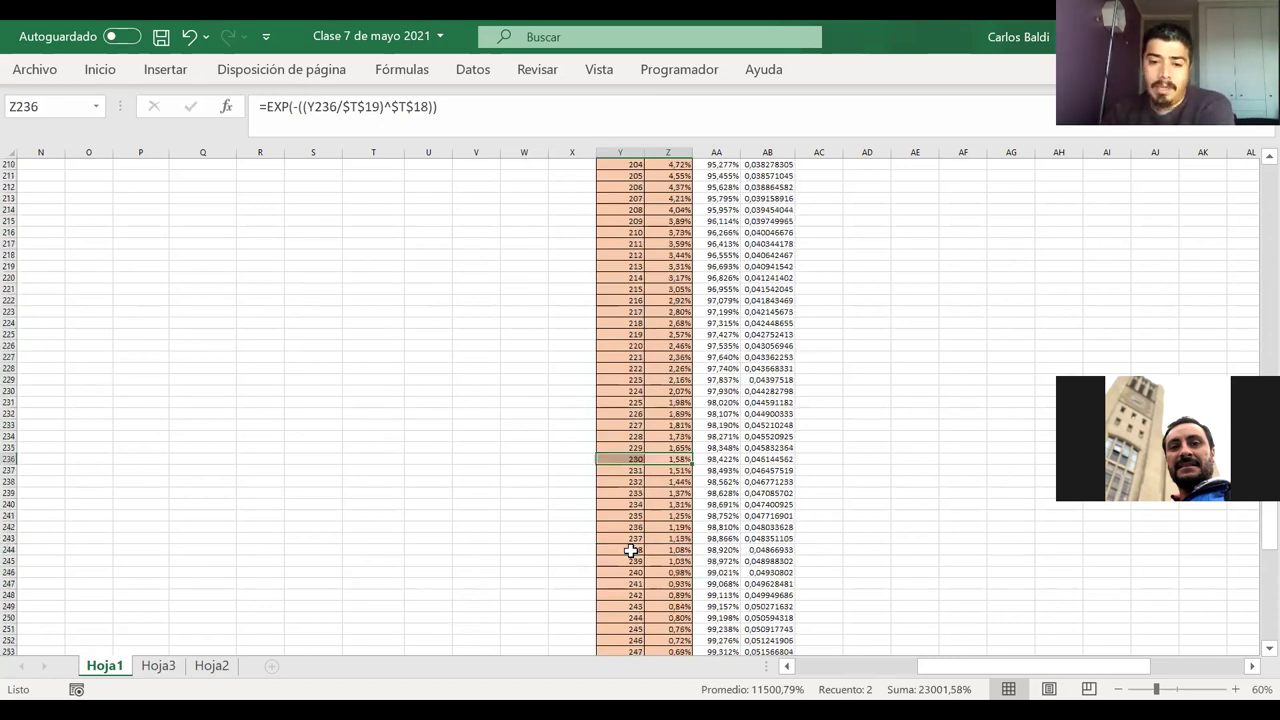
- Examine the R(t), F(t) and λ(t) formulas in Z7, AA7 and AB7
scroll(631, 550, up, 20)
scroll(629, 551, up, 20)
scroll(918, 419, right, 5)
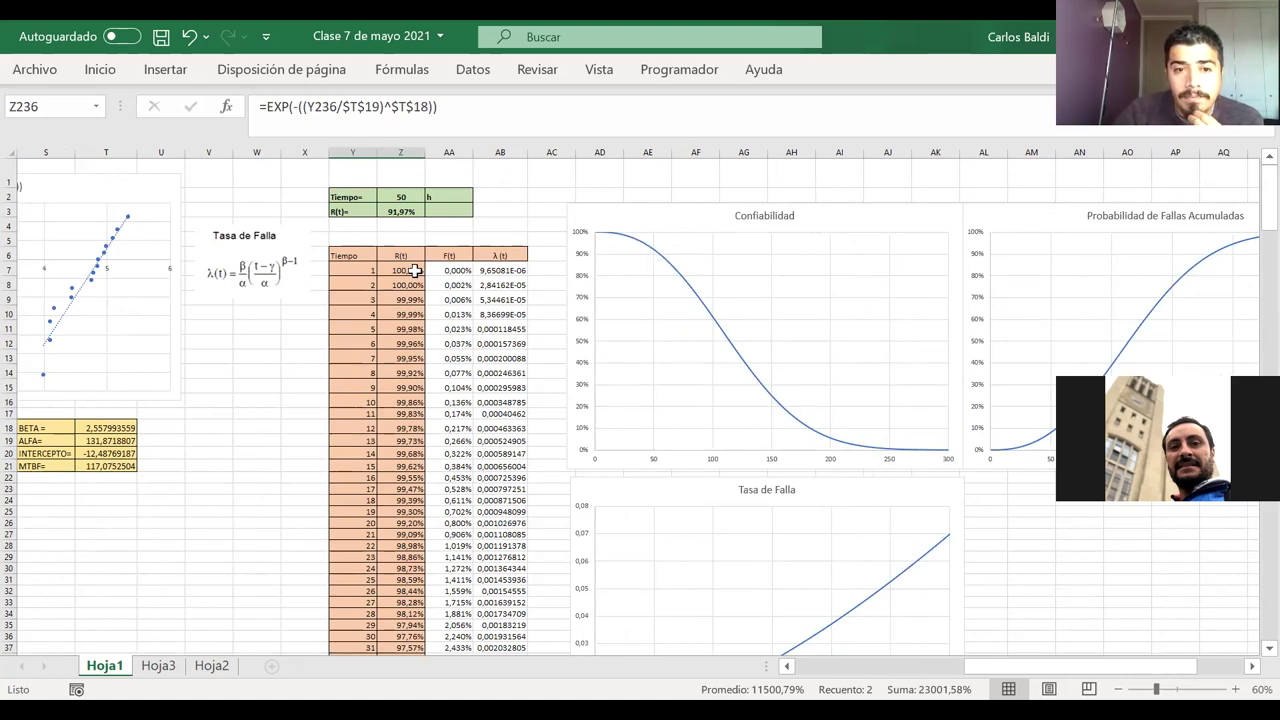
click(412, 271)
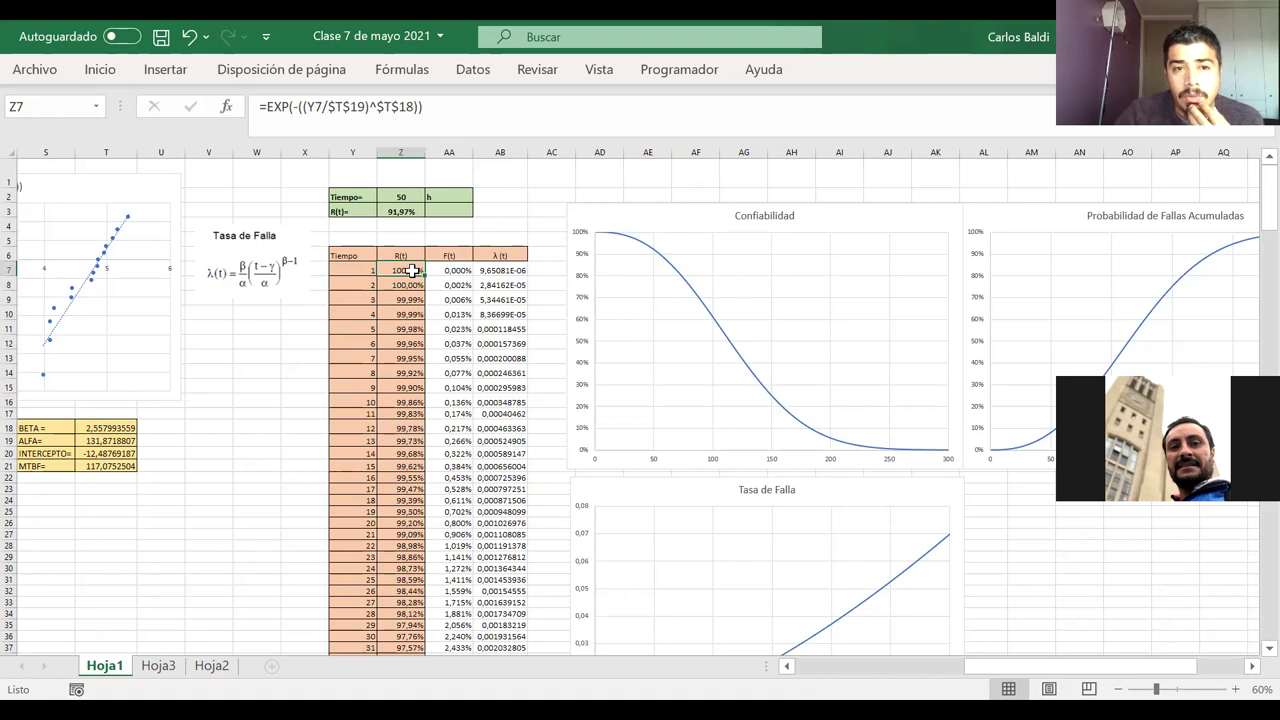
double_click(412, 271)
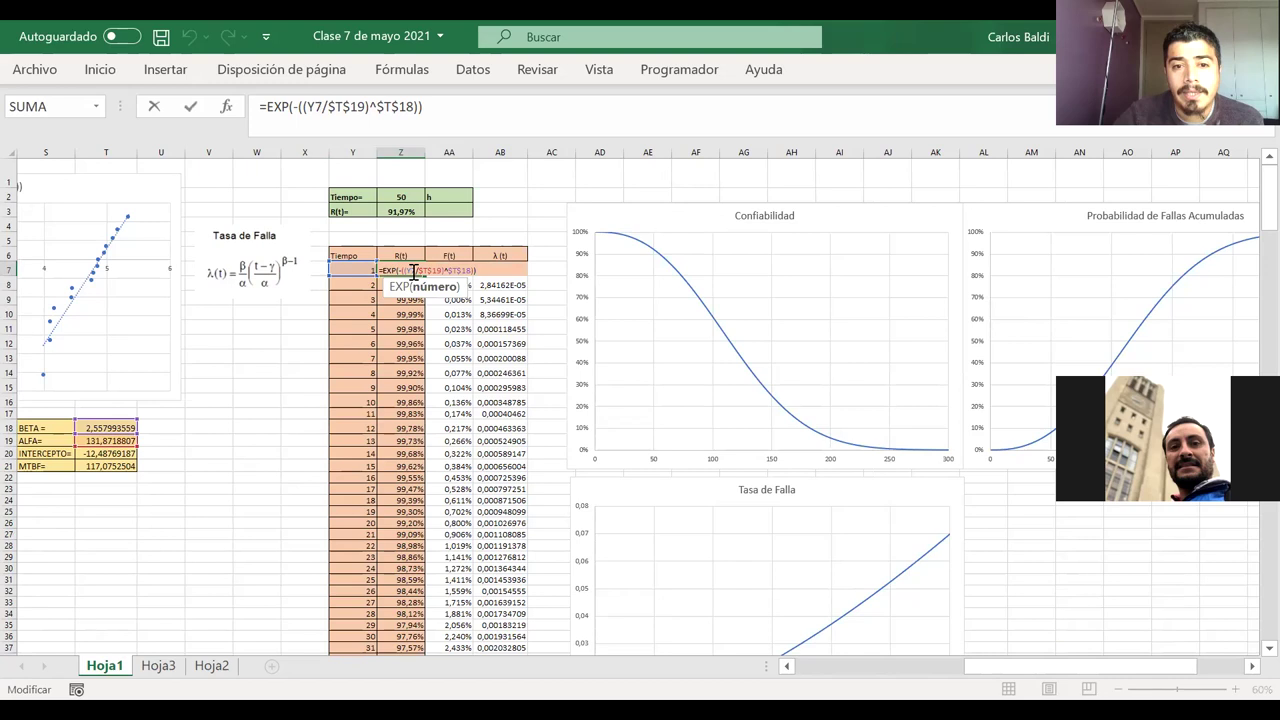
key(Return)
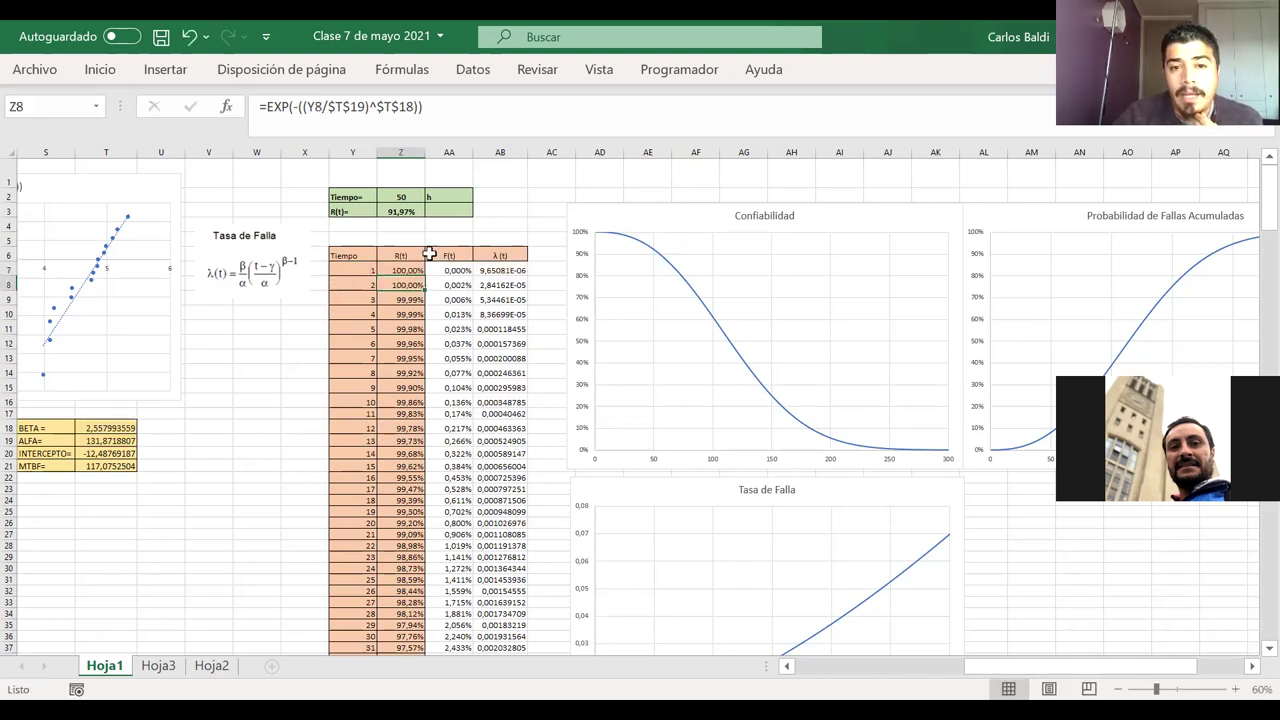
click(455, 268)
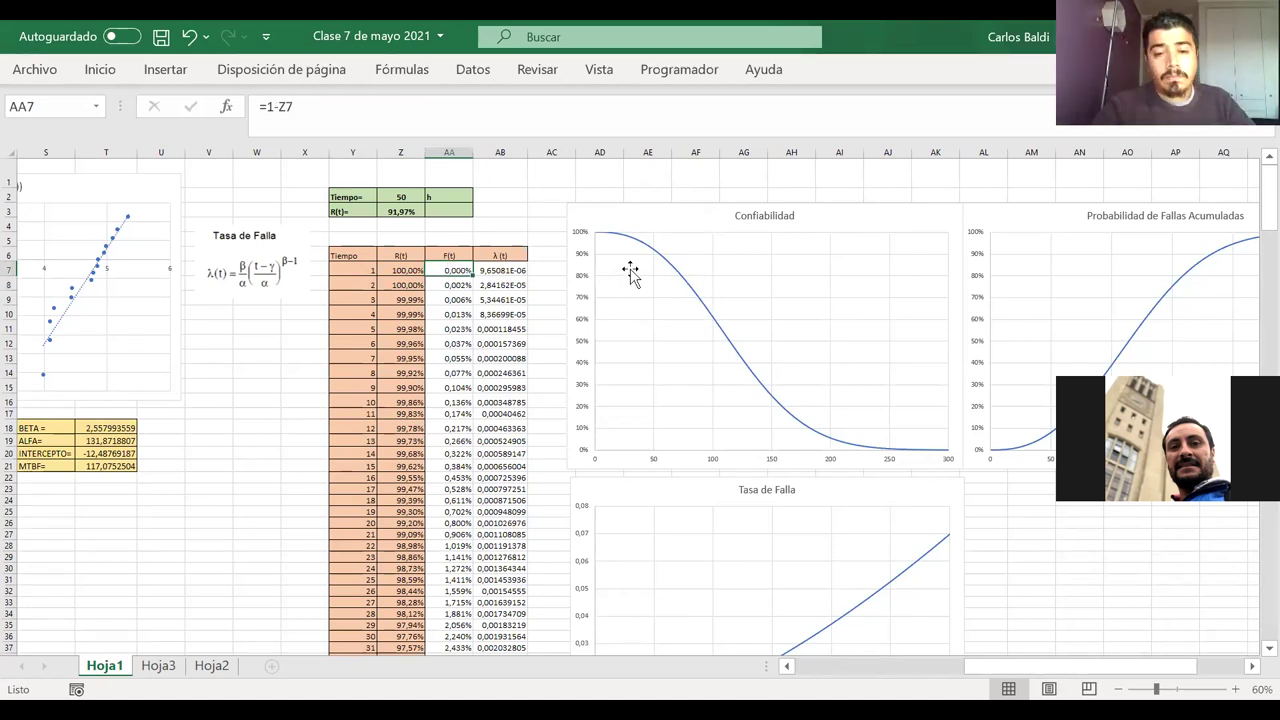
click(519, 268)
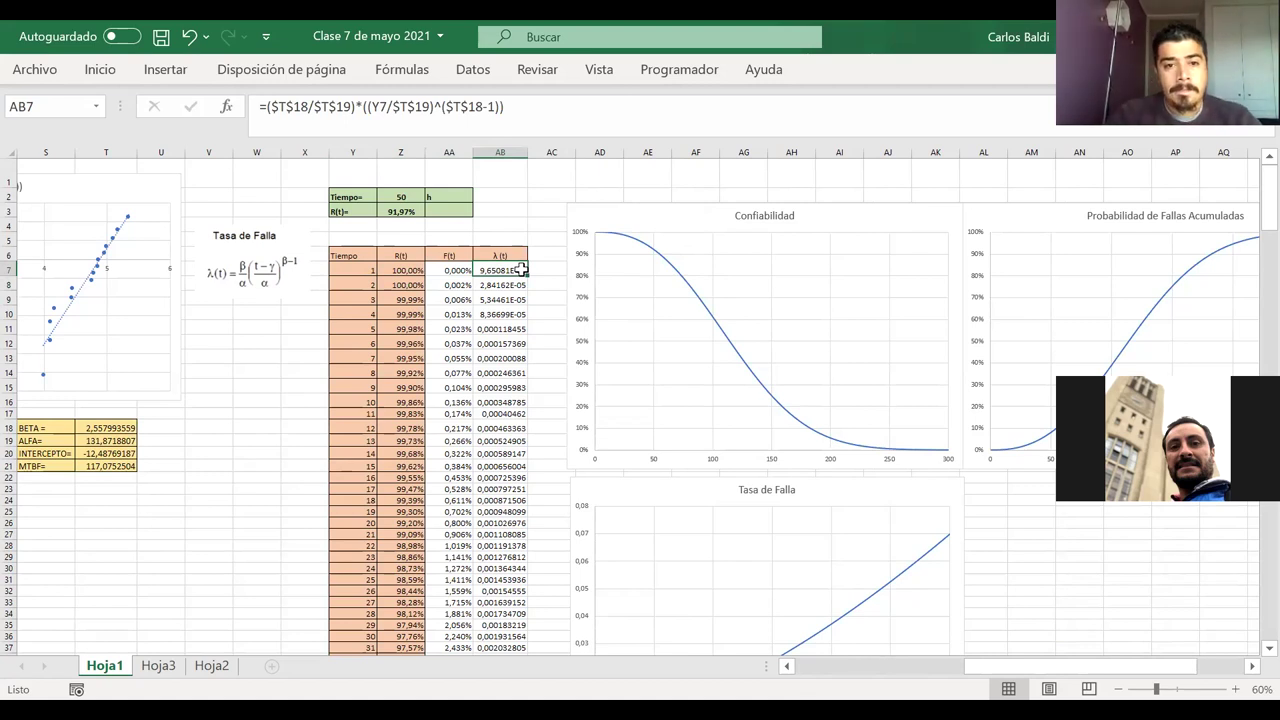
- Set the Tiempo value in Z2 to 30 h to calculate the reliability at that time
click(405, 197)
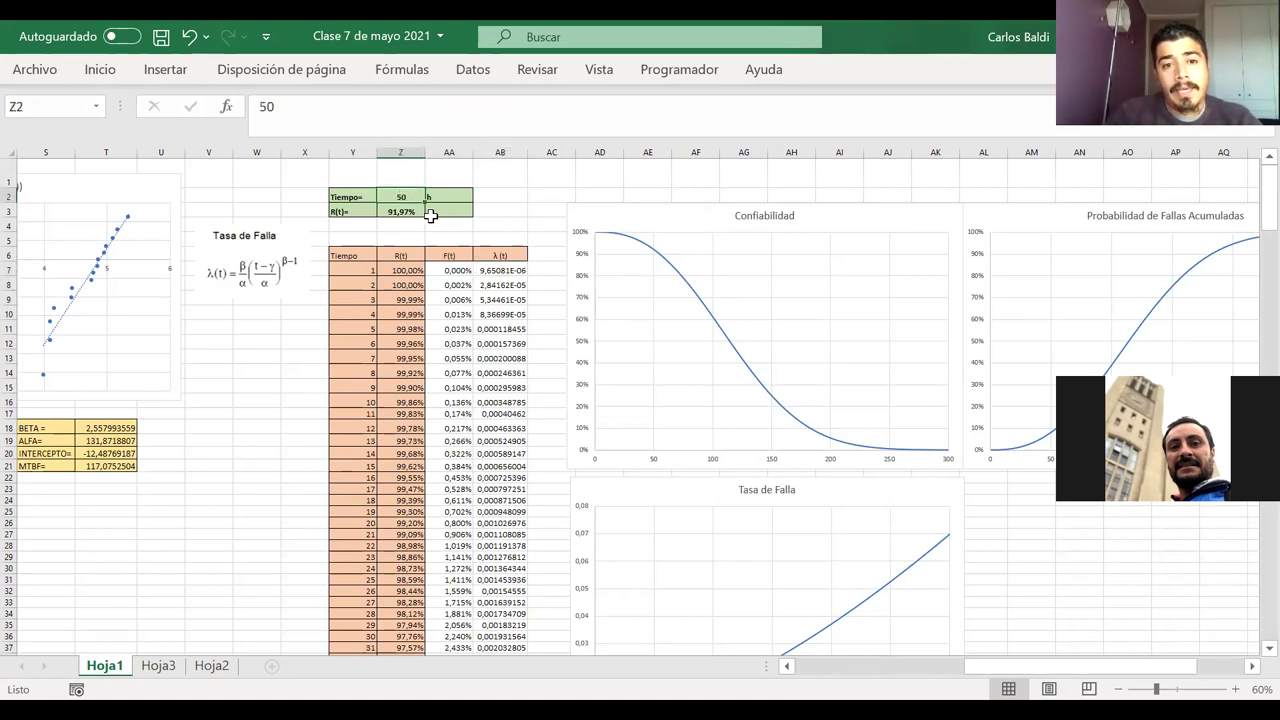
drag(342, 195, 409, 200)
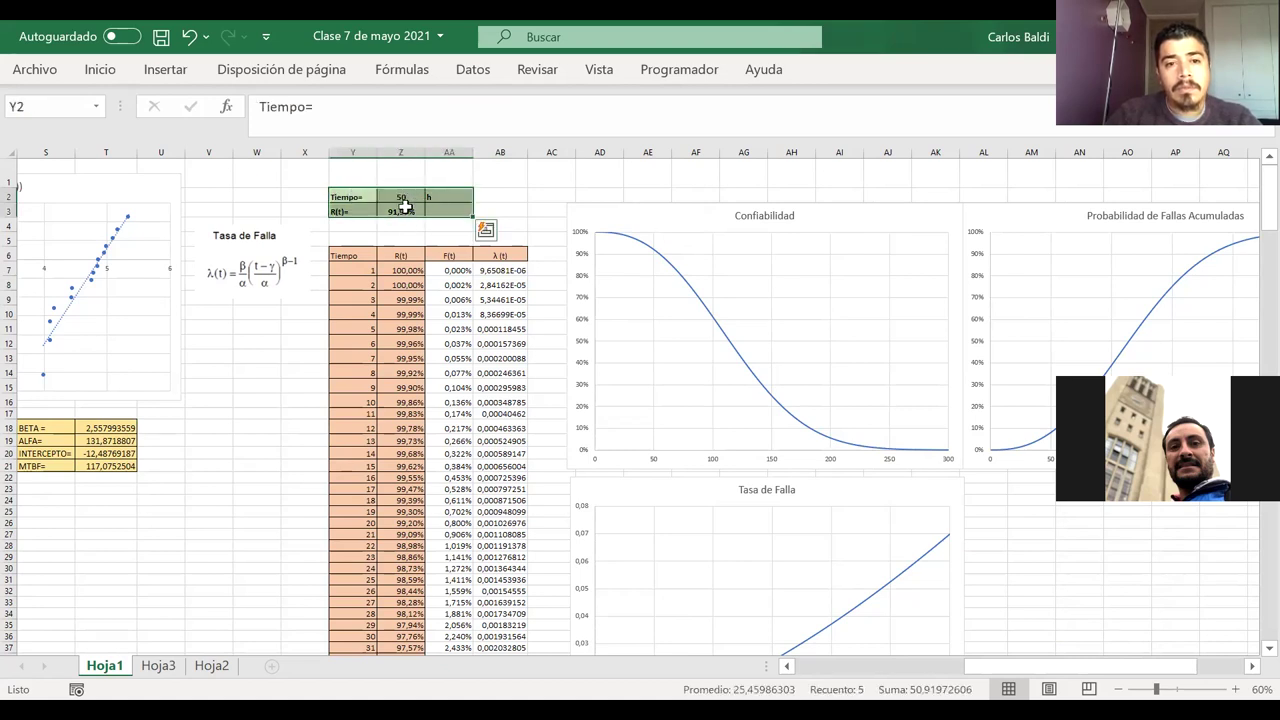
click(405, 196)
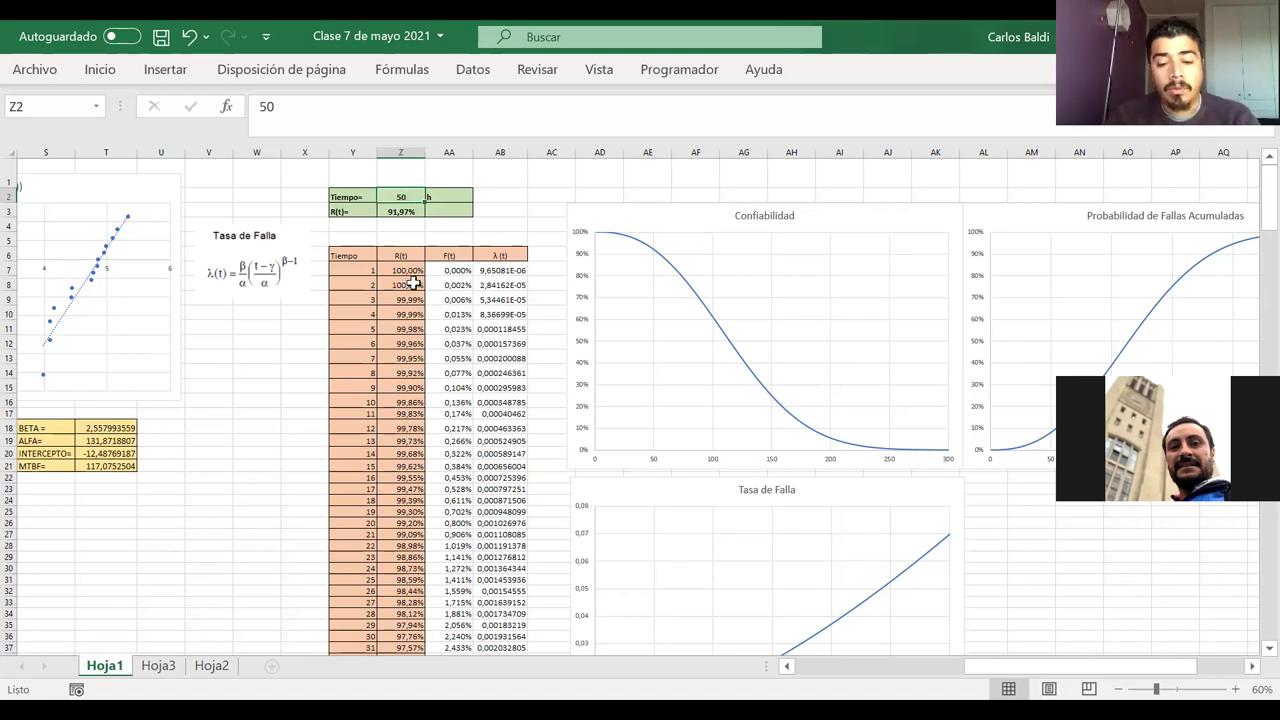
text(30)
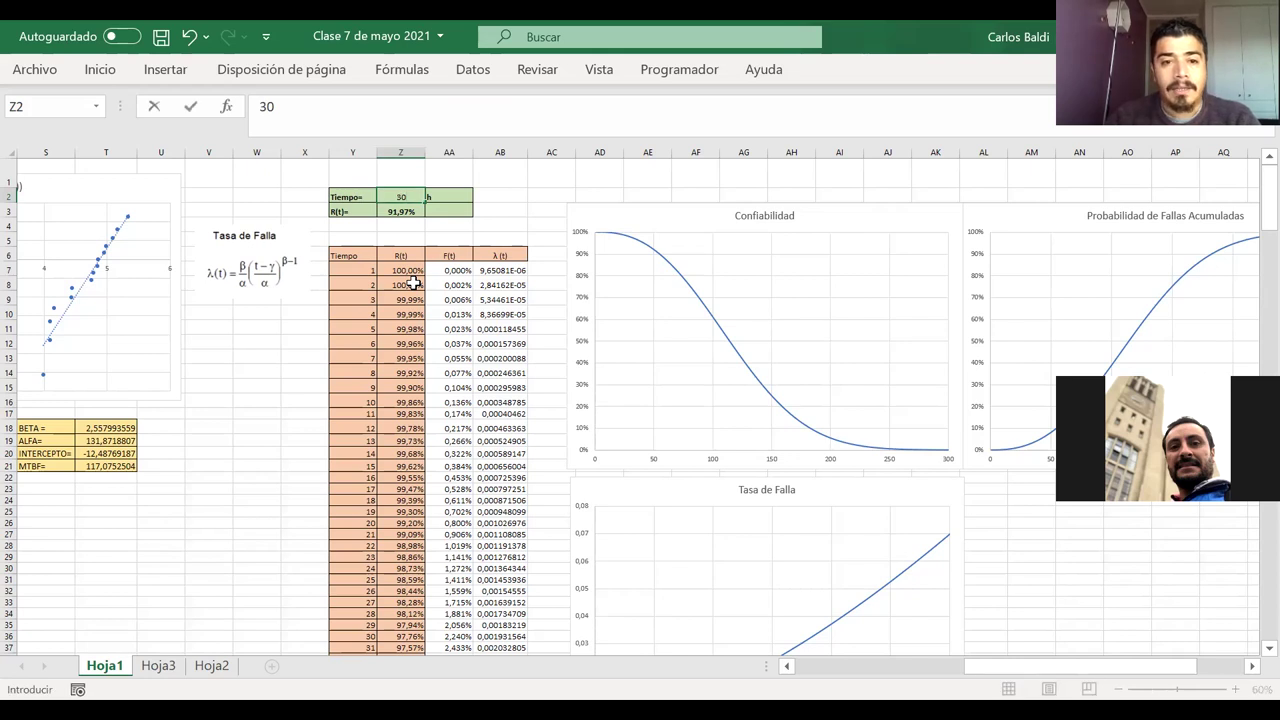
key(Return)
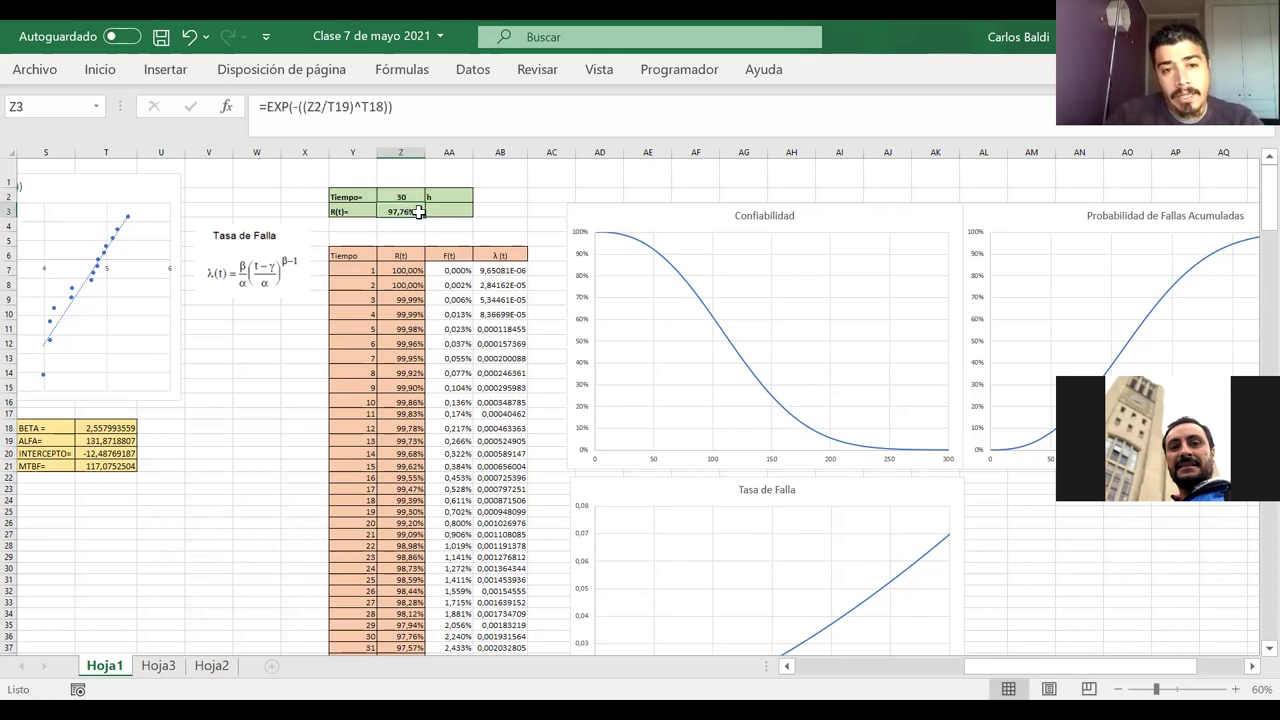
- Compare the calculated R(t) in row 3 with the table's R(t) entry for time 30 in row 36
drag(445, 211, 352, 212)
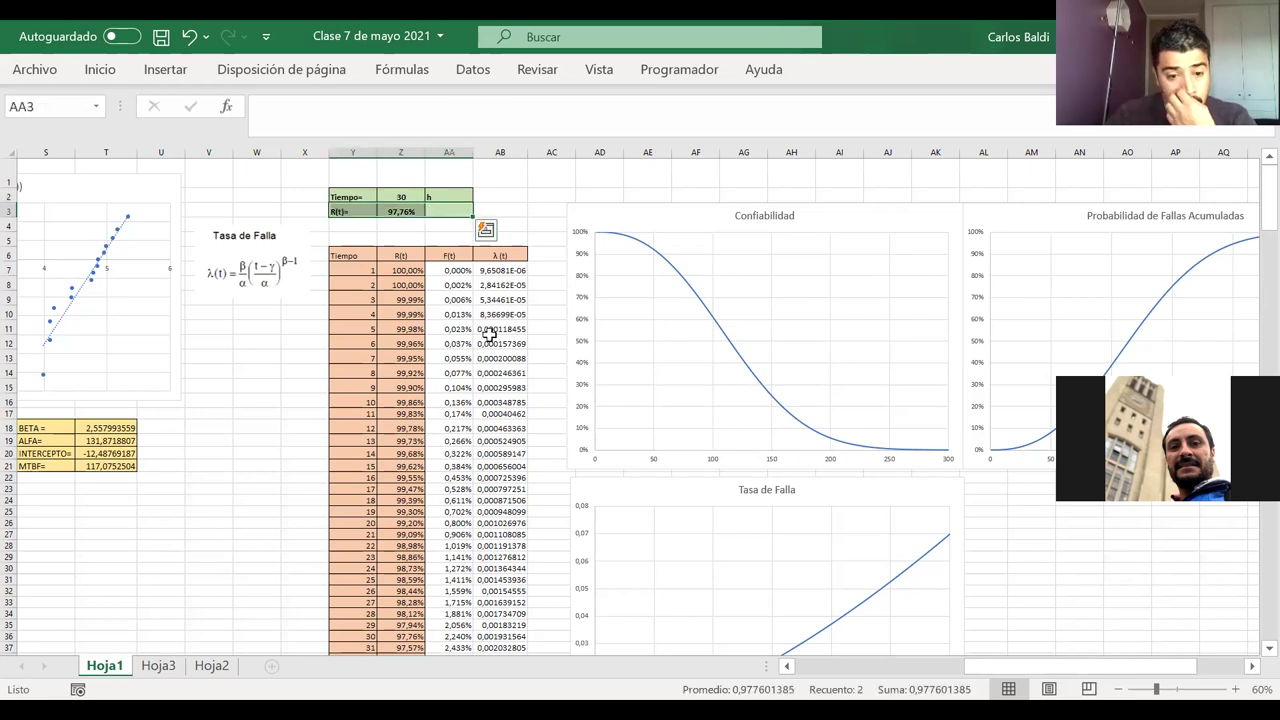
drag(363, 634, 400, 638)
scroll(378, 590, down, 3)
scroll(378, 590, up, 3)
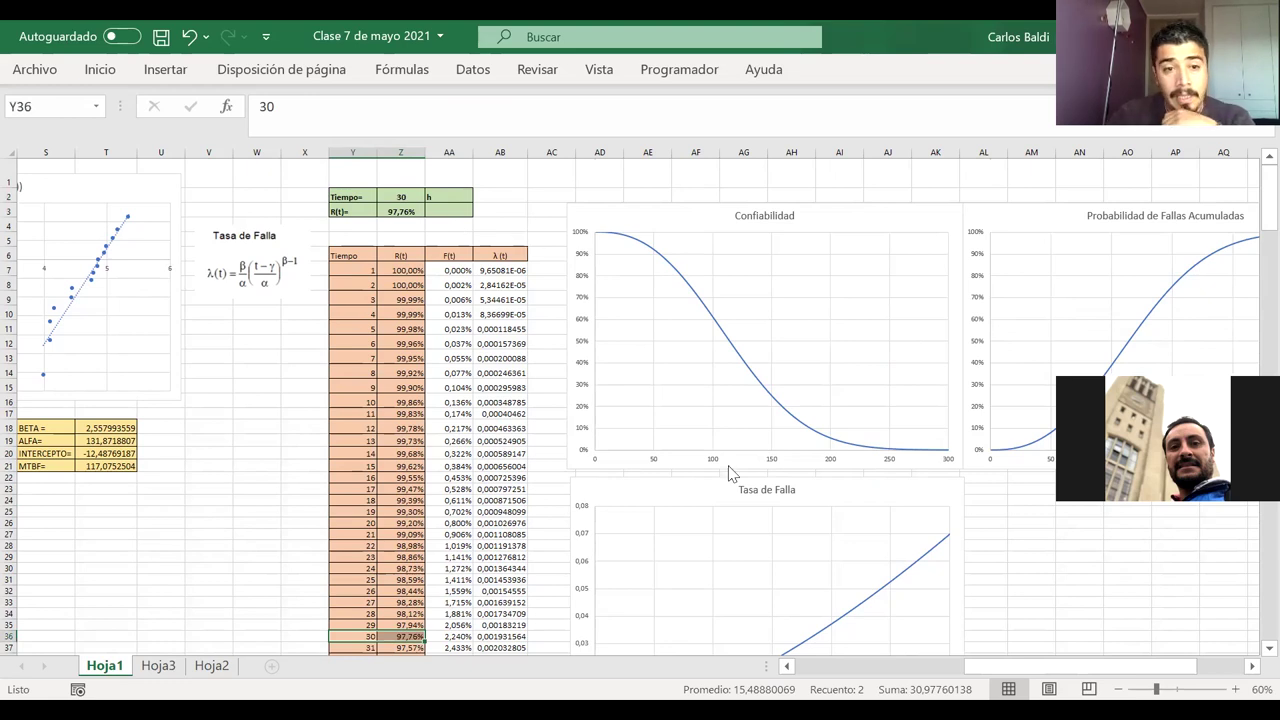
- Examine the BETA value in S18:T18 alongside the Tasa de Falla curve
scroll(736, 480, down, 2)
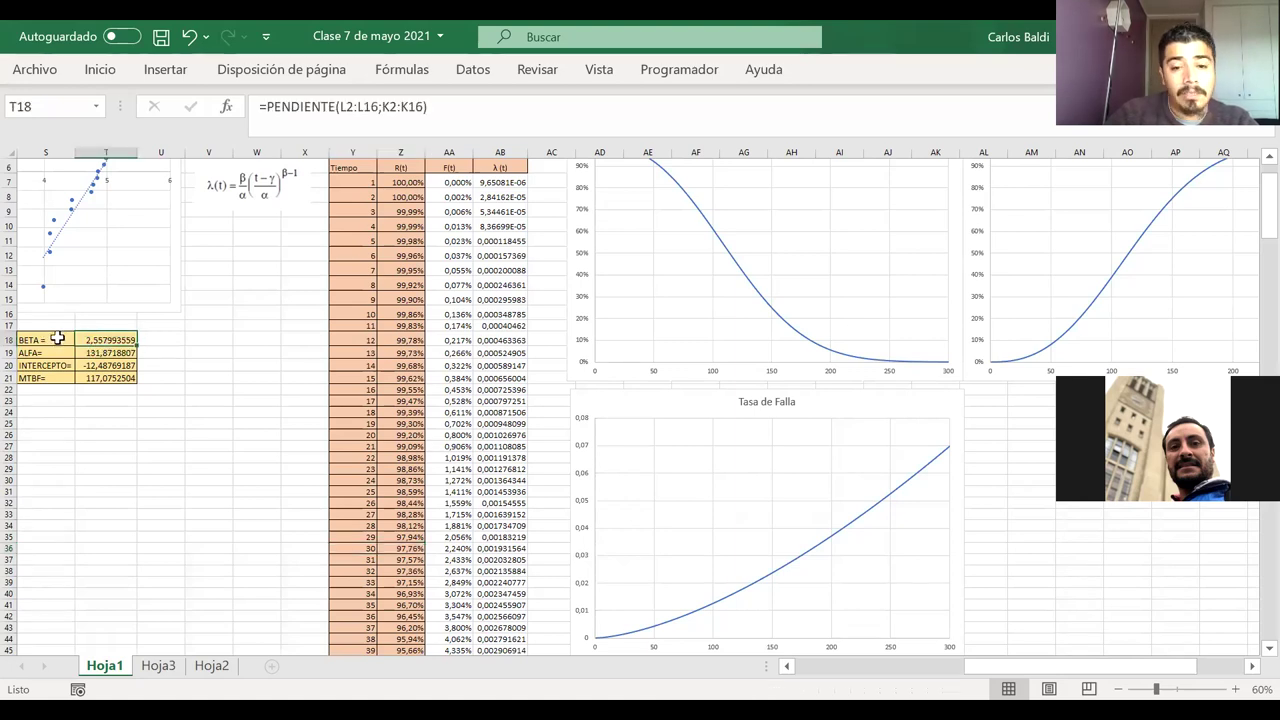
drag(55, 340, 112, 340)
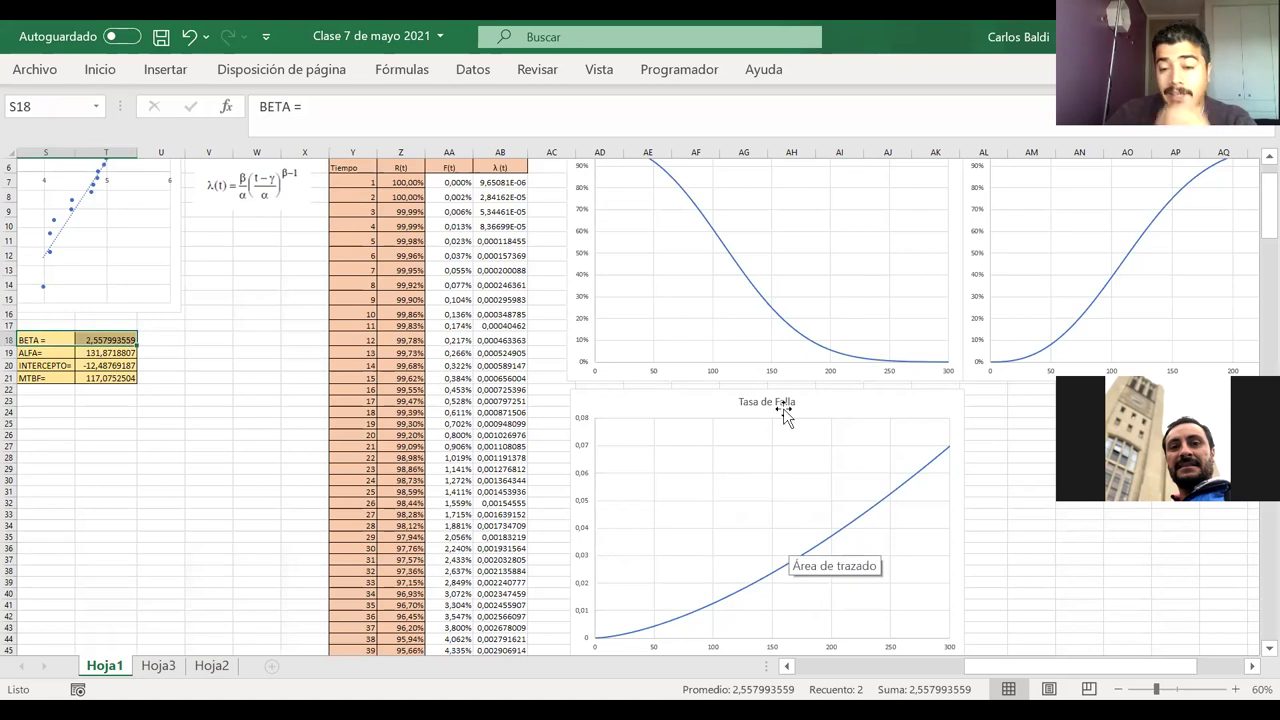
scroll(763, 436, down, 2)
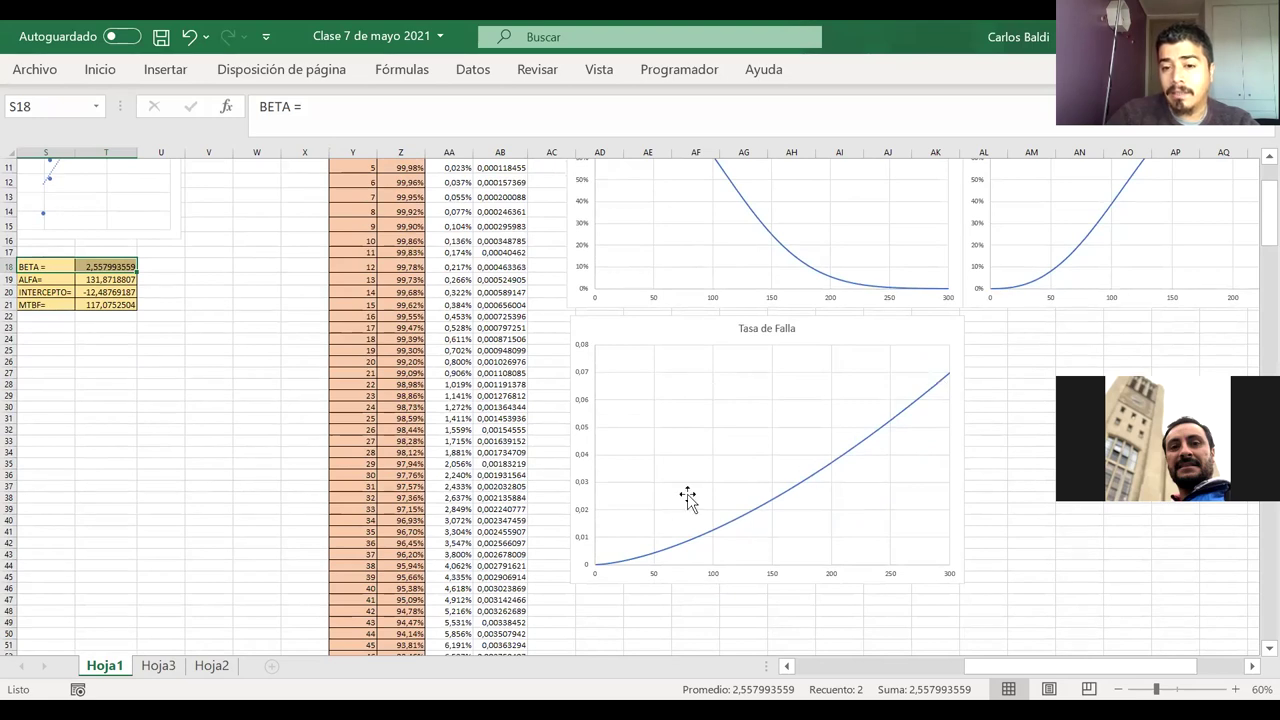
mouse_move(759, 513)
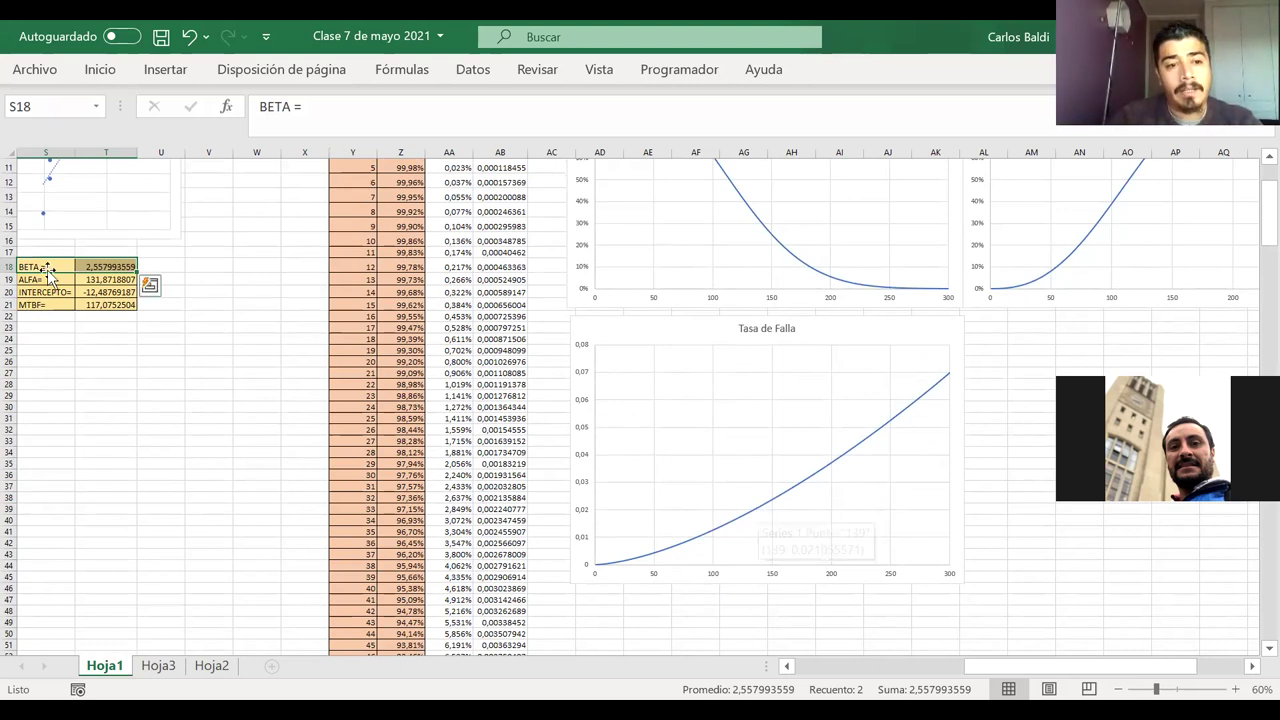
- Try a BETA of 2,2 in T18 to see its effect on the Tasa de Falla chart, and undo it
click(87, 267)
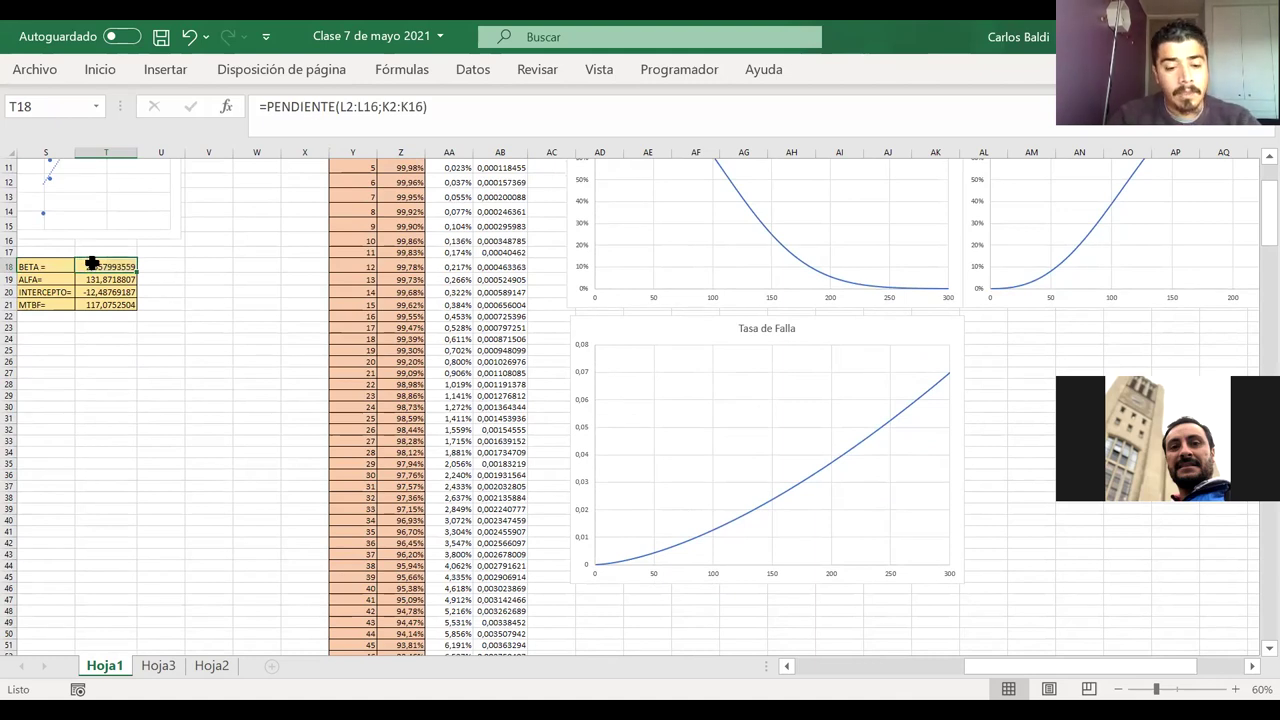
text(2,2)
key(Return)
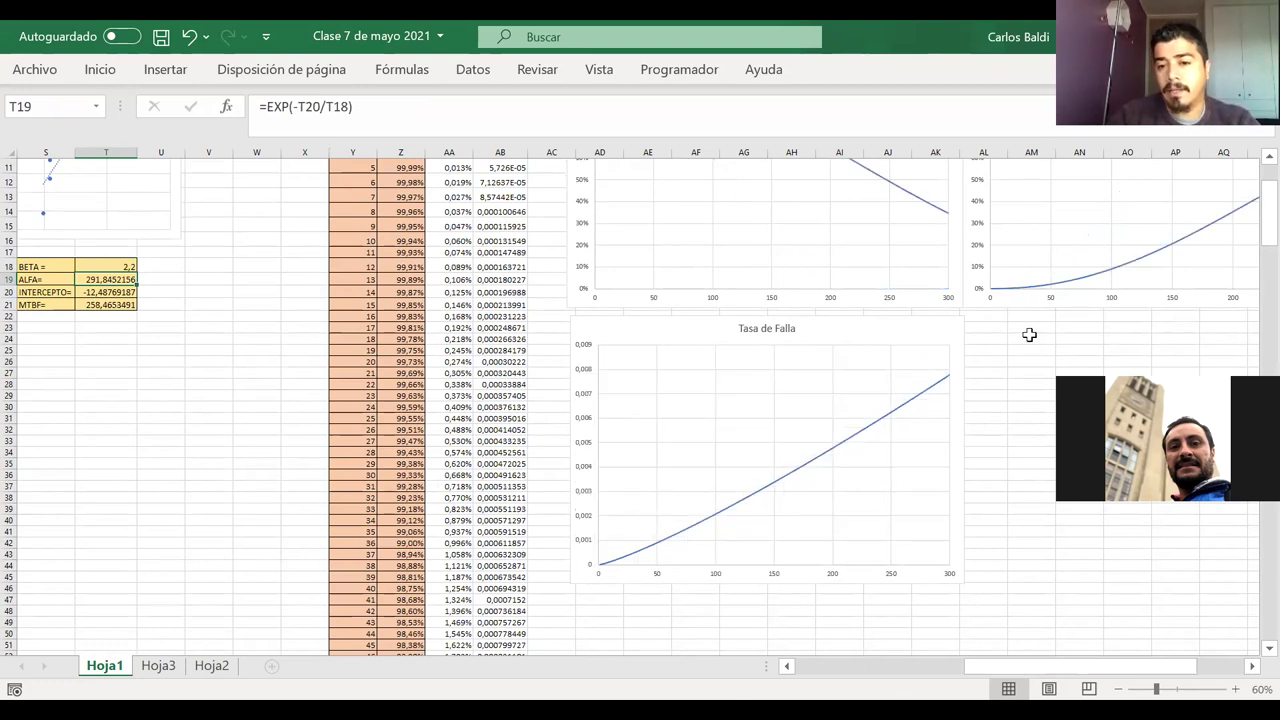
key(ctrl+z)
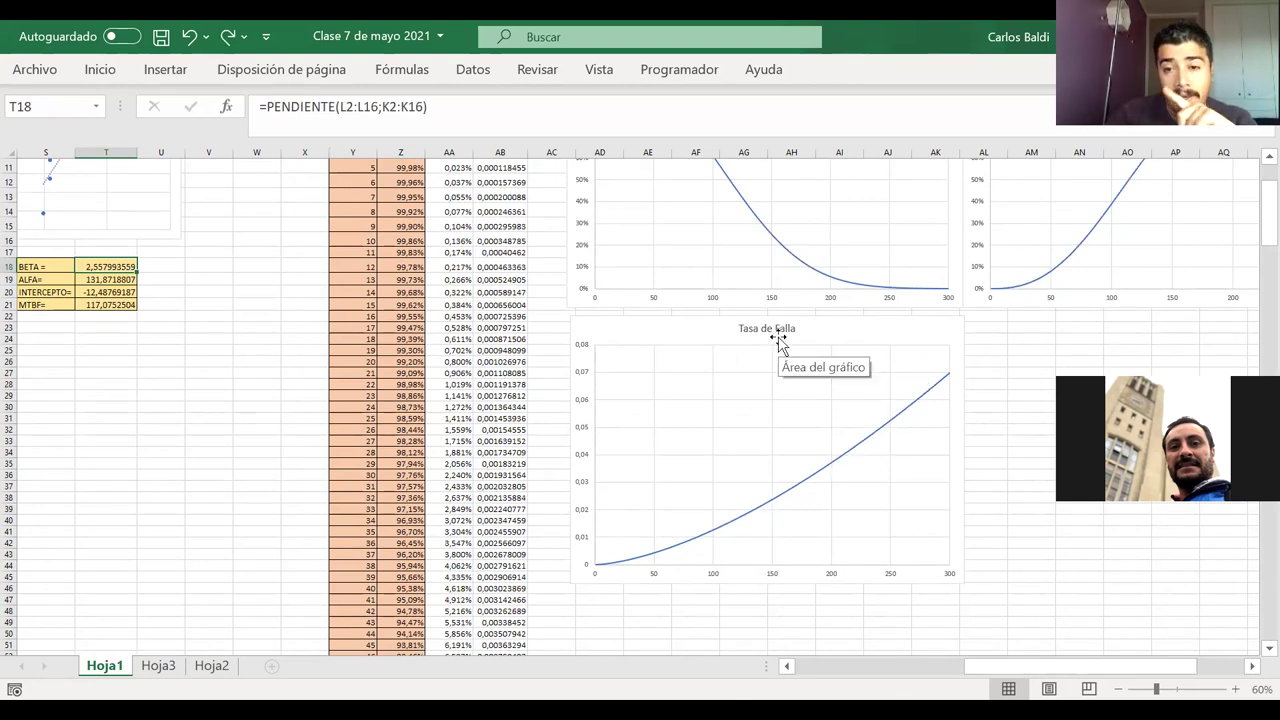
- Set ALFA in T19 to 60 to test its effect on the Confiabilidad curve
scroll(779, 340, up, 3)
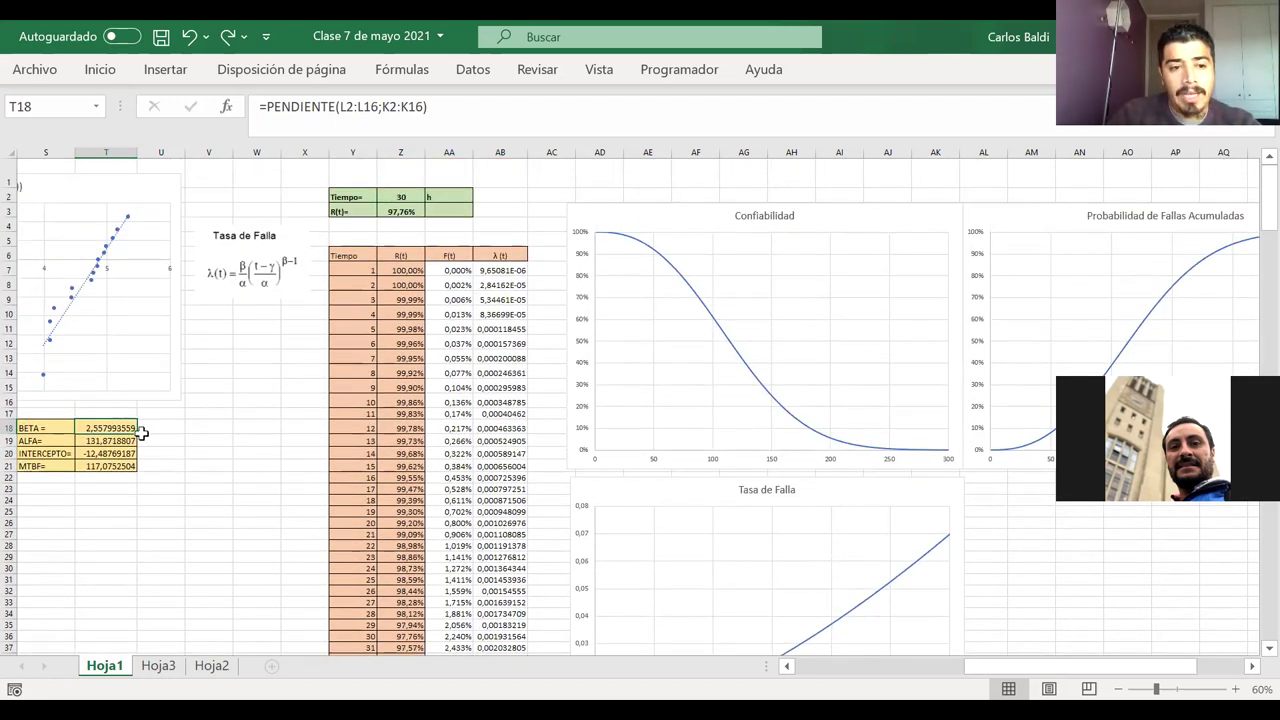
click(114, 439)
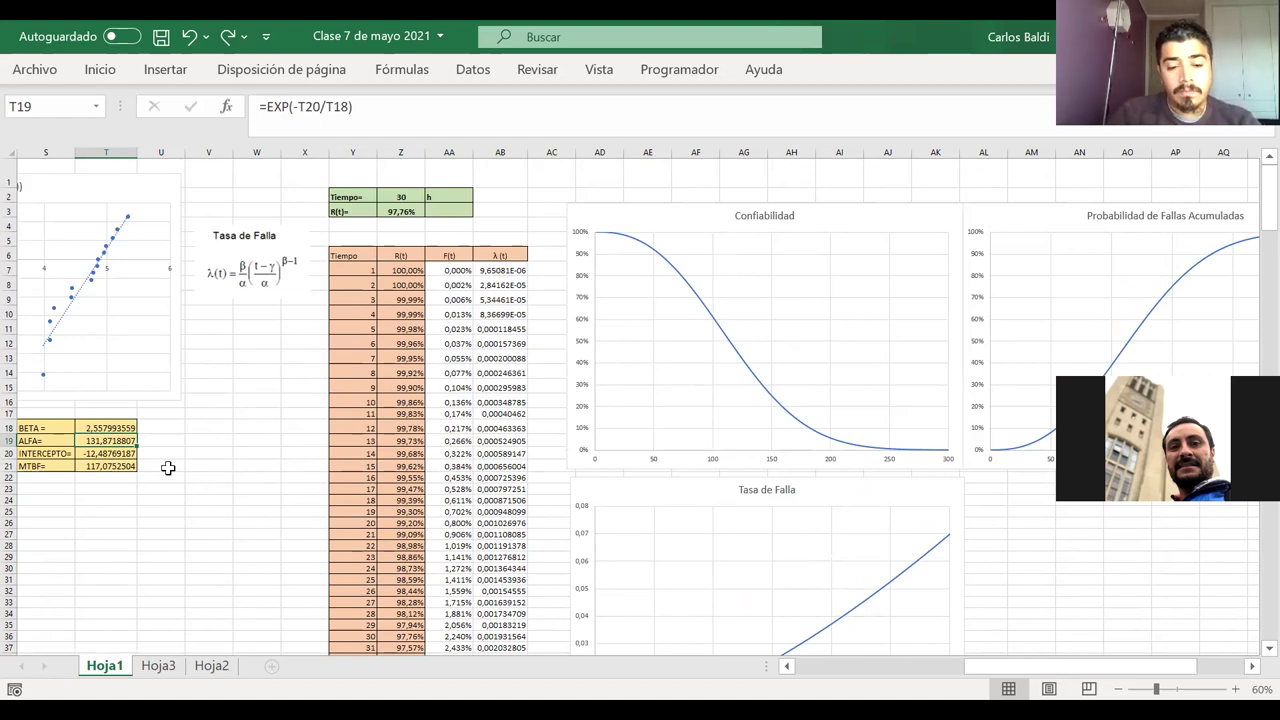
text(60)
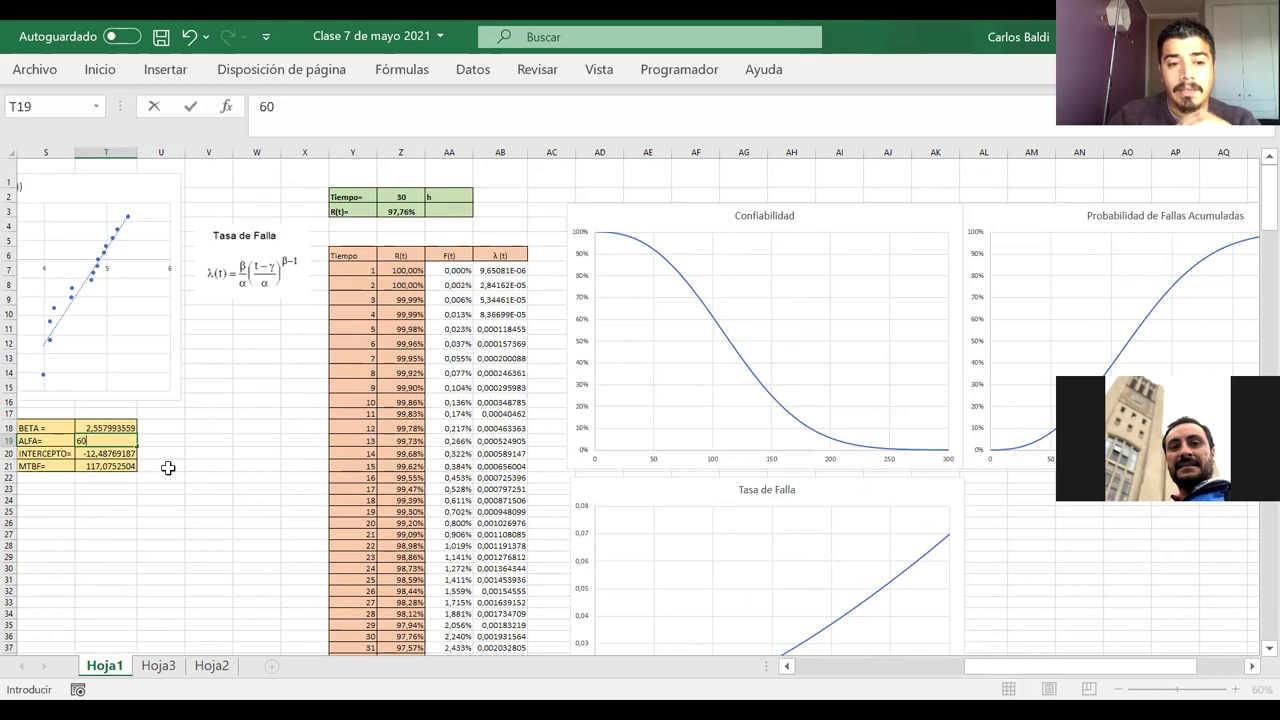
key(Return)
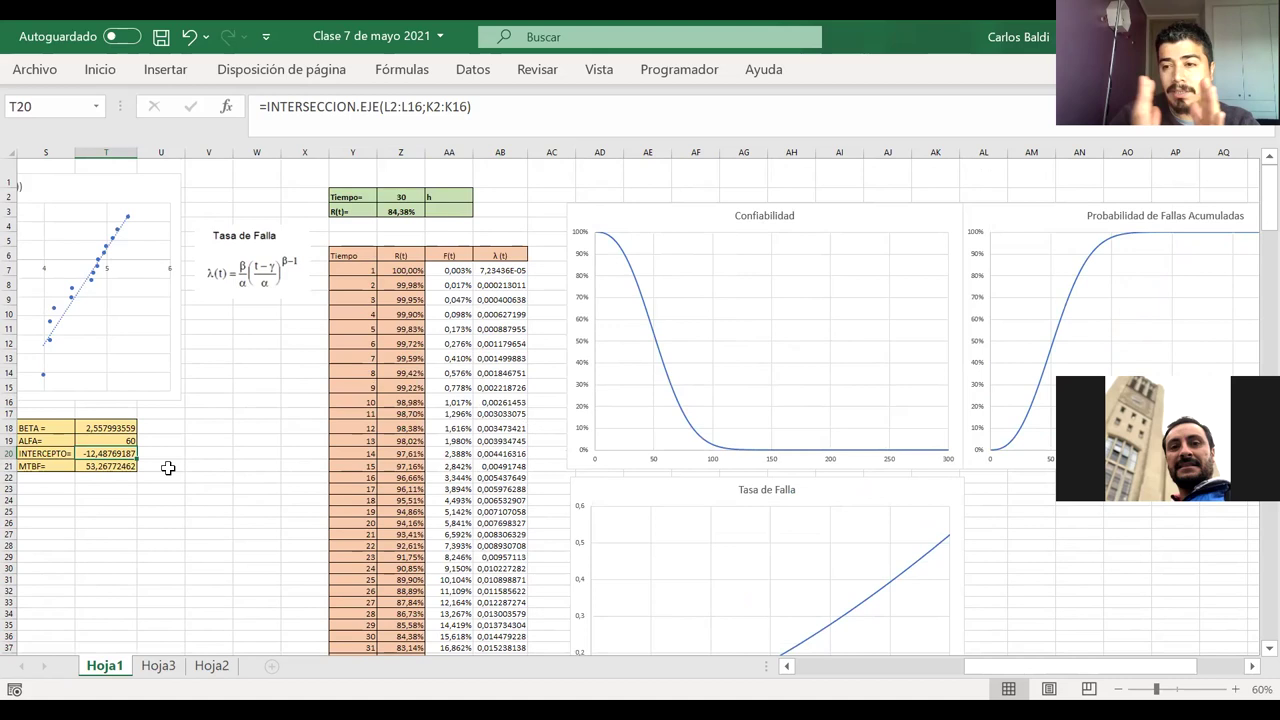
- Circle the beginning of the Confiabilidad curve in red ink and remove the mark
click(95, 440)
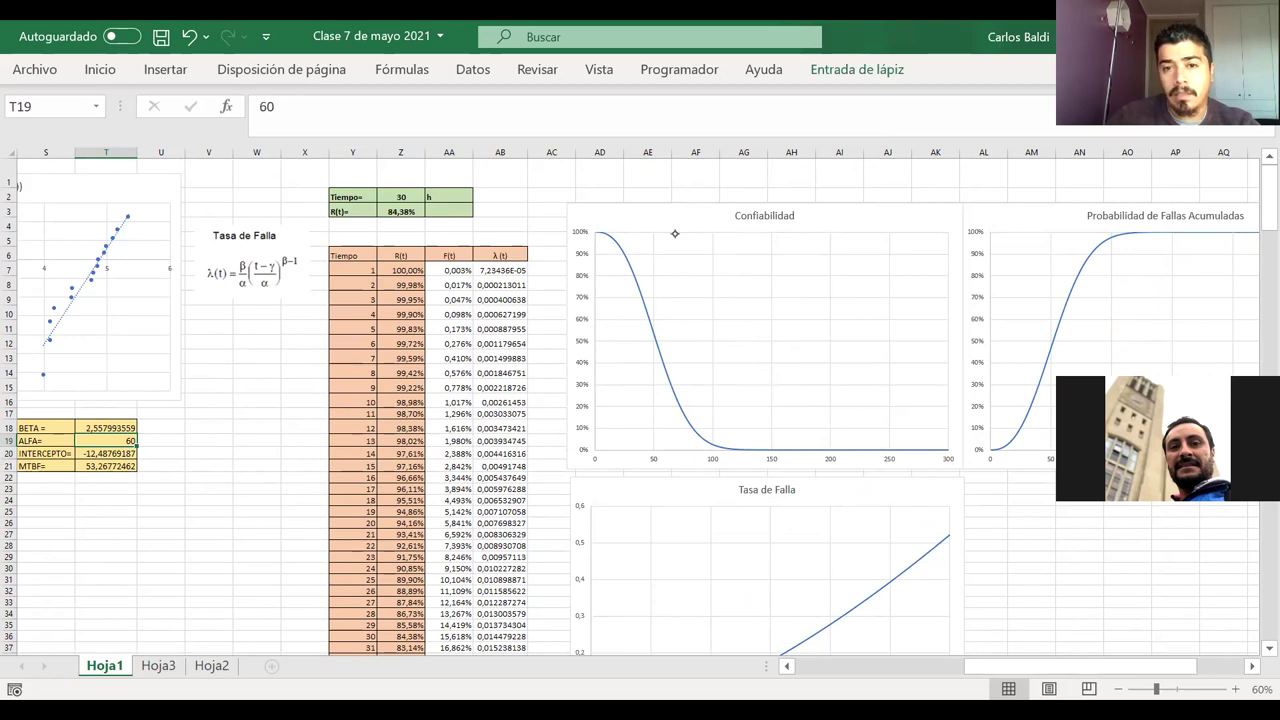
drag(610, 232, 615, 232)
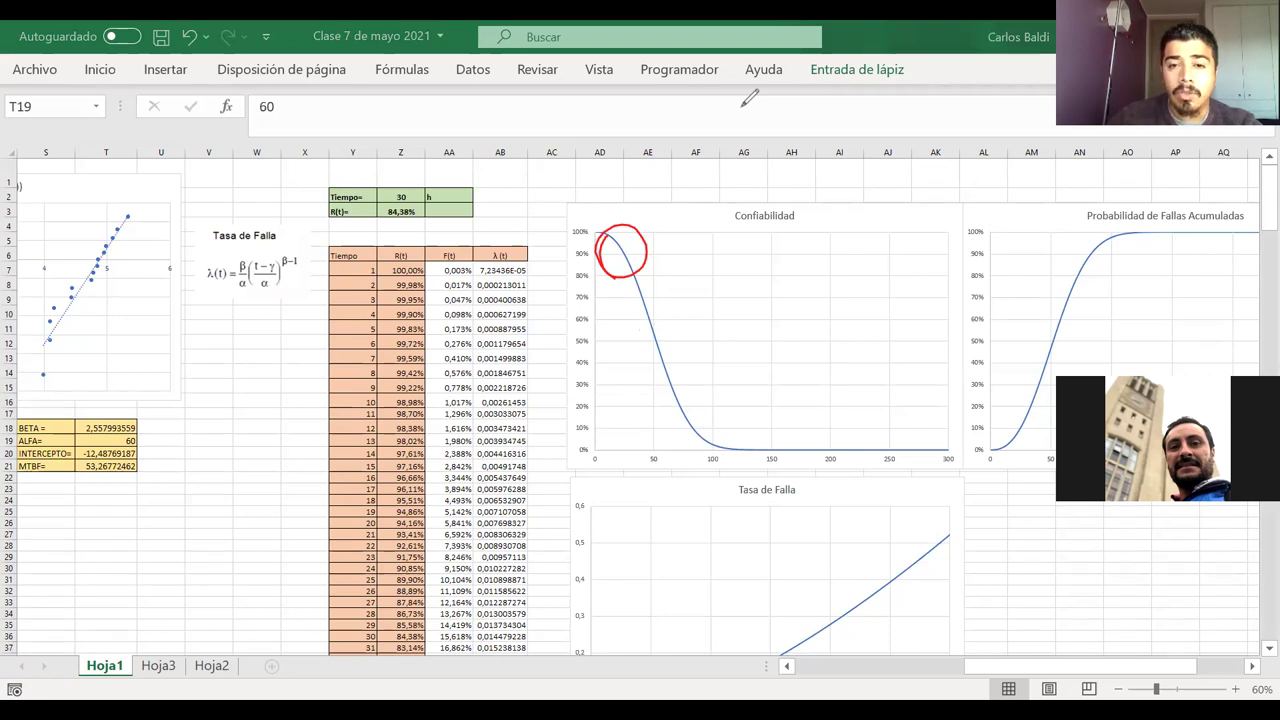
key(ctrl+z)
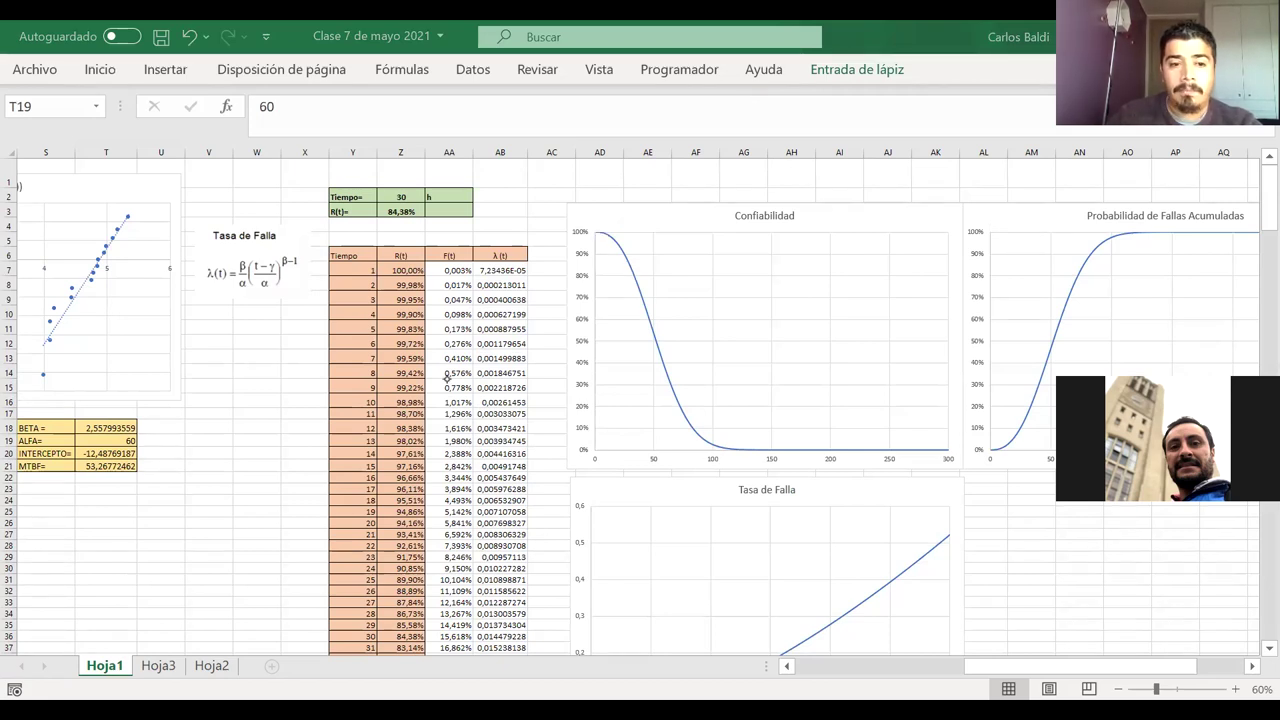
- Set ALFA in T19 to 250 to test a wider Confiabilidad curve
click(118, 440)
text(25)
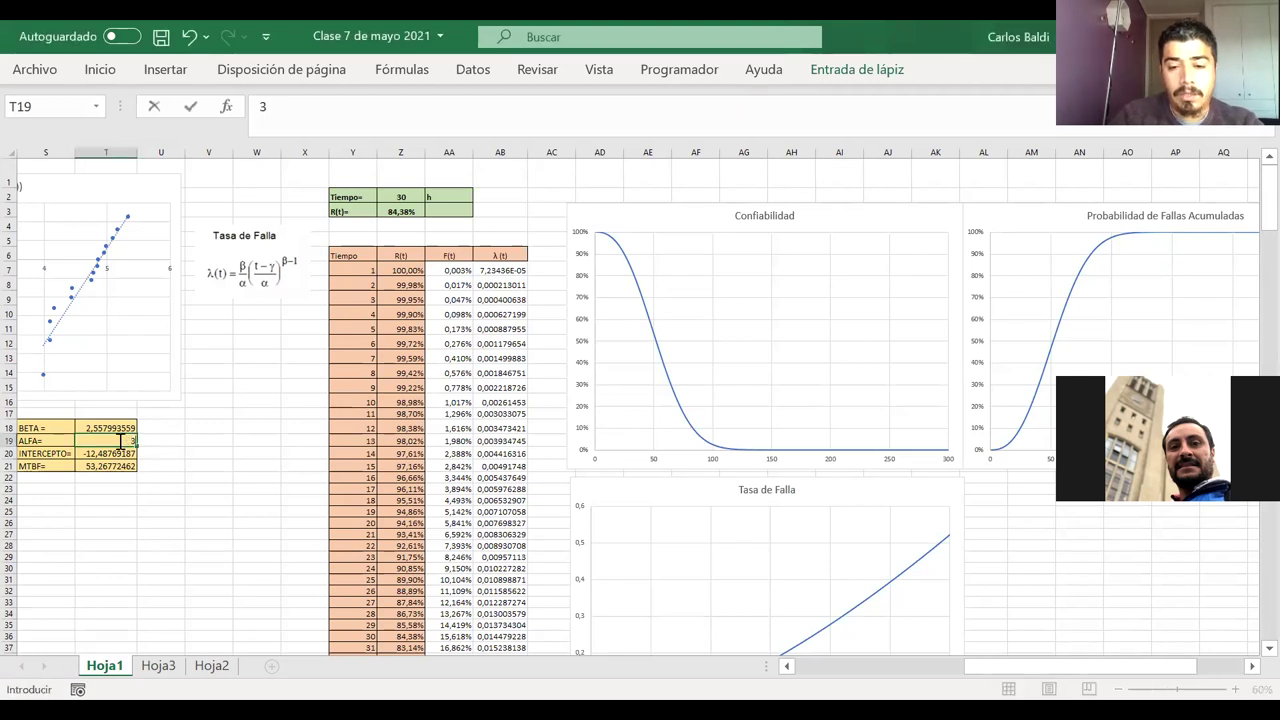
text(0)
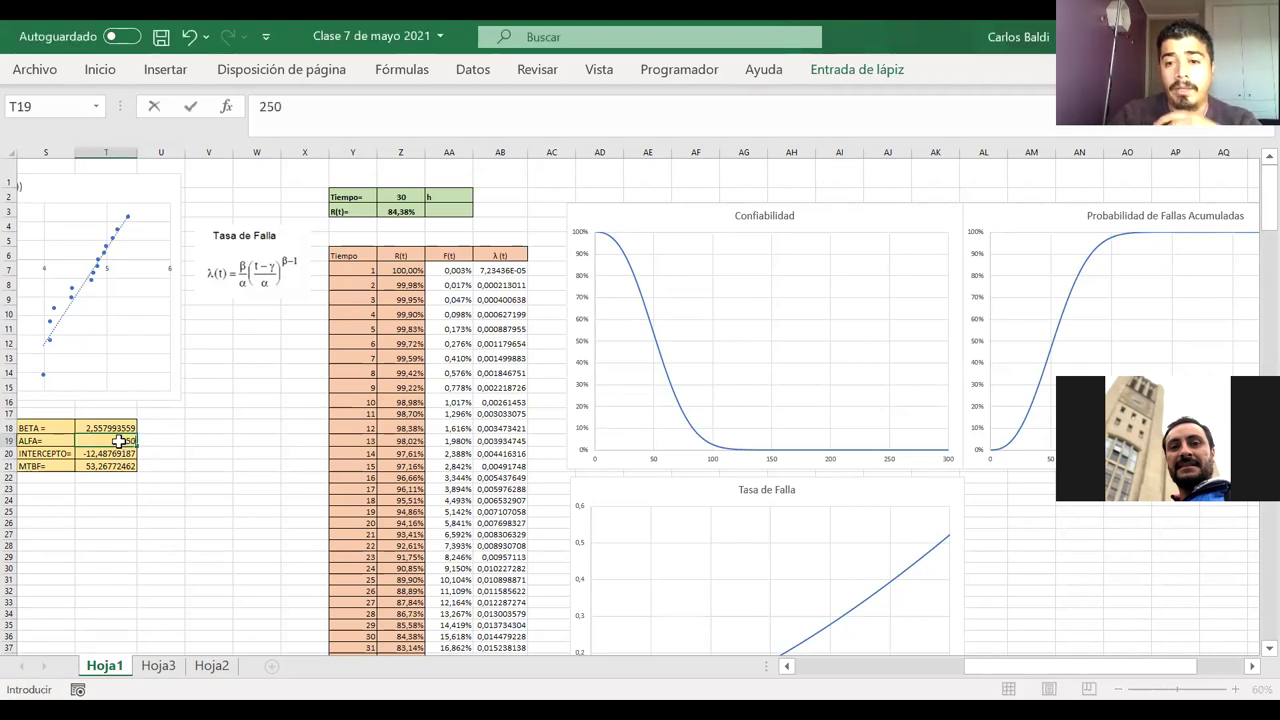
key(Return)
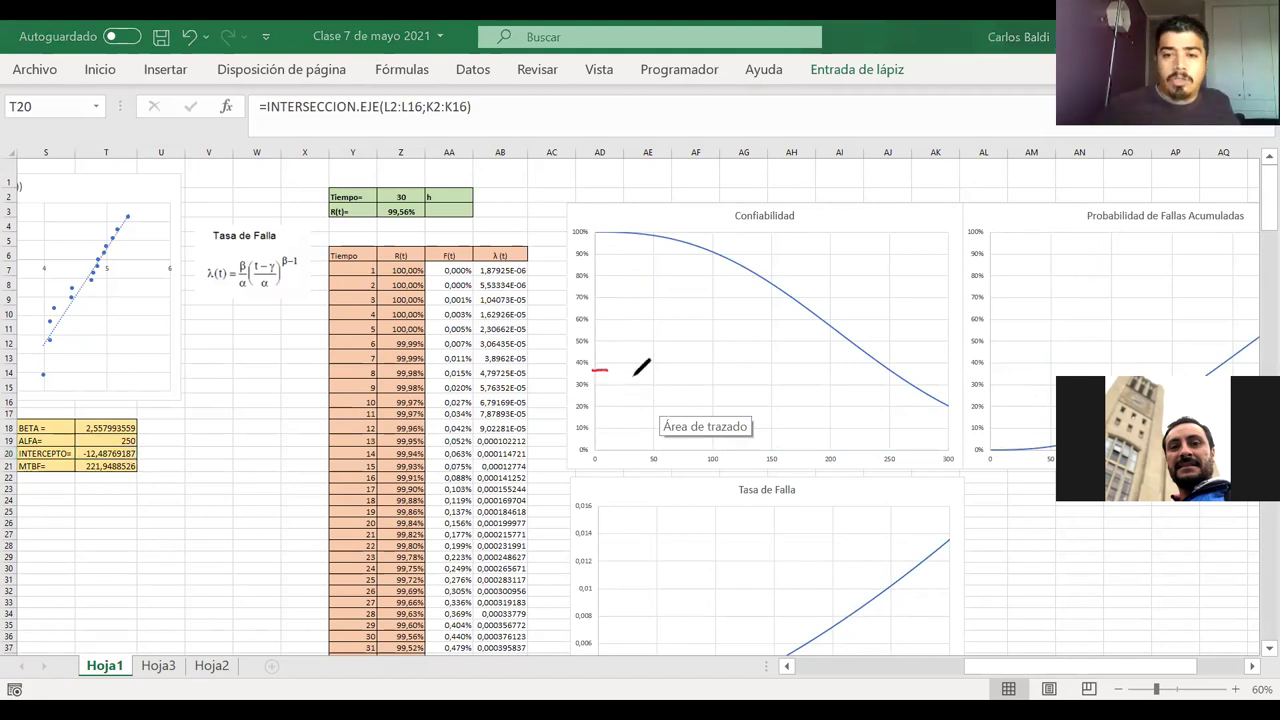
- Clear the ink from the Confiabilidad chart and undo the ALFA changes to restore =EXP(-T20/T18) in T19
click(880, 362)
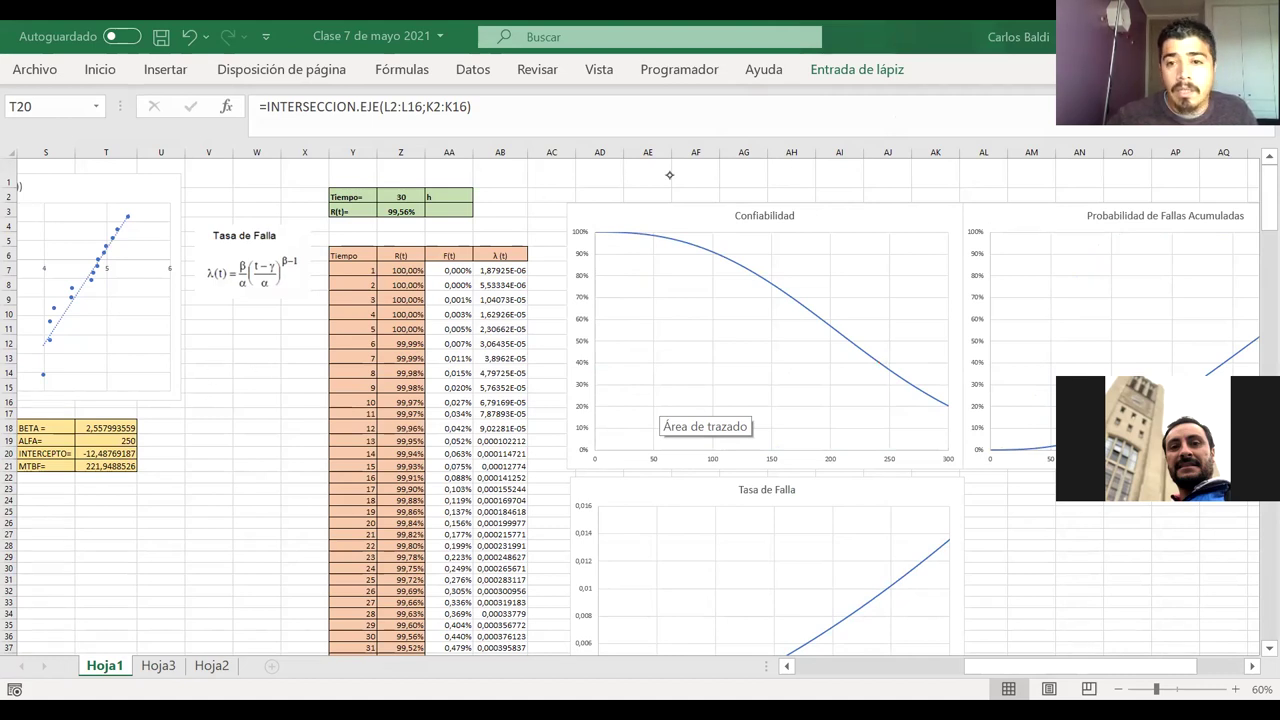
click(160, 471)
key(Up)
key(Up)
key(Left)
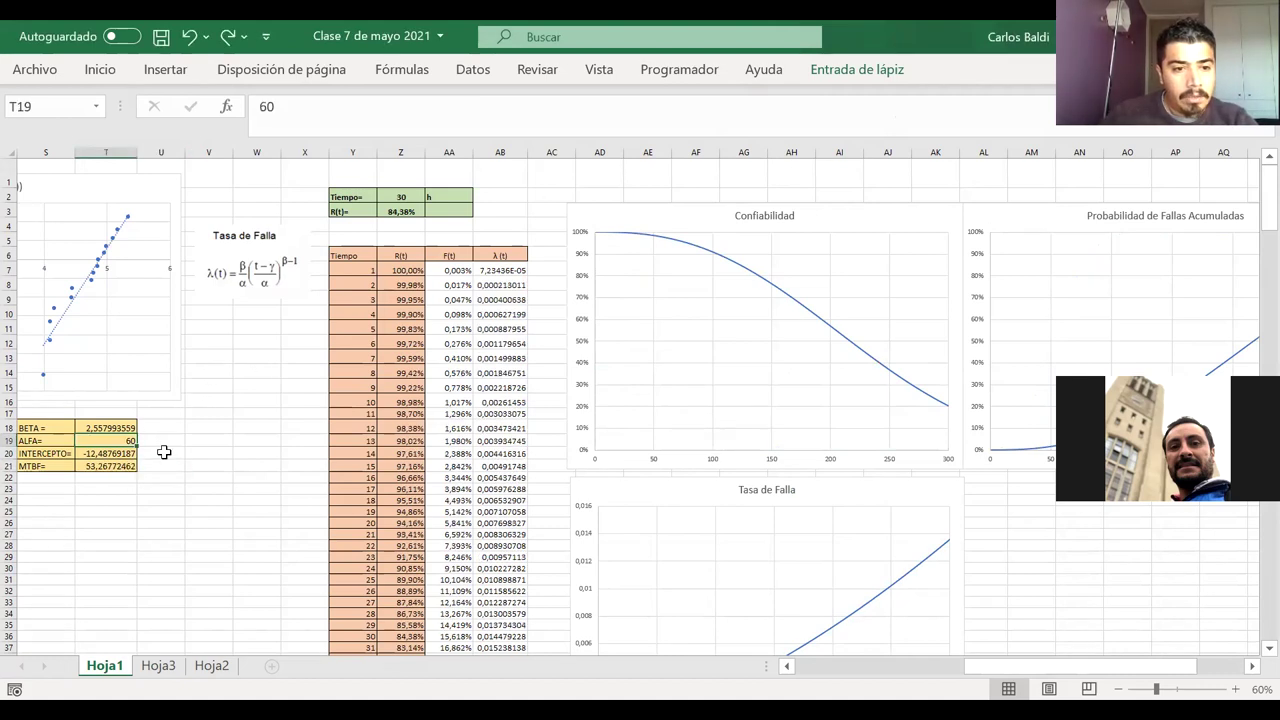
key(ctrl+z)
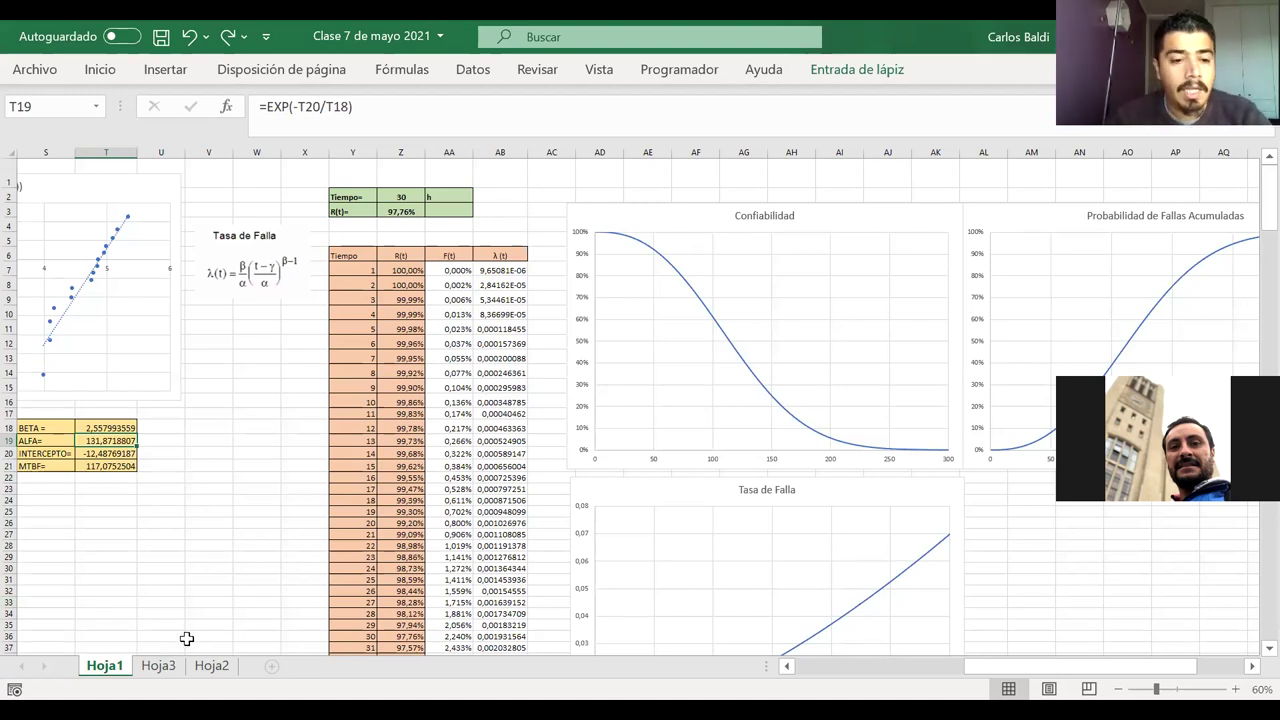
- Open sheet Hoja3 and review the global, initial and adjusted failure rankings in F3:H17
click(166, 668)
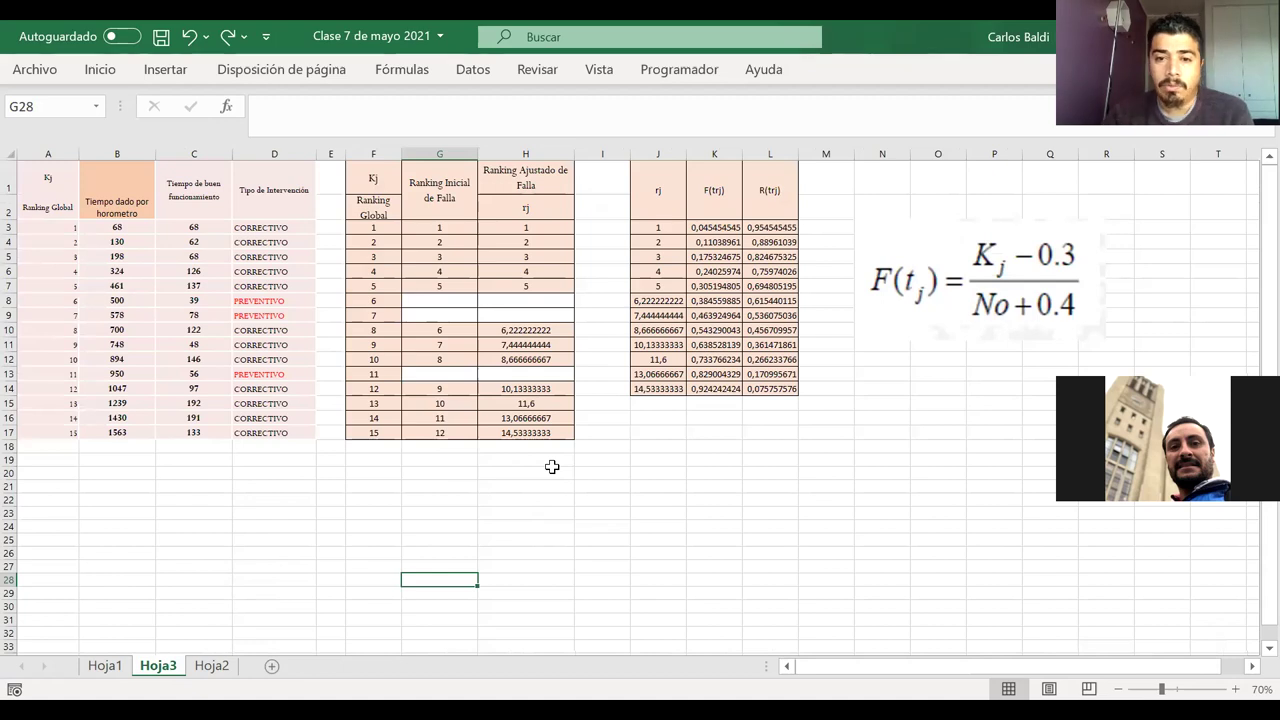
click(552, 470)
right_click(552, 467)
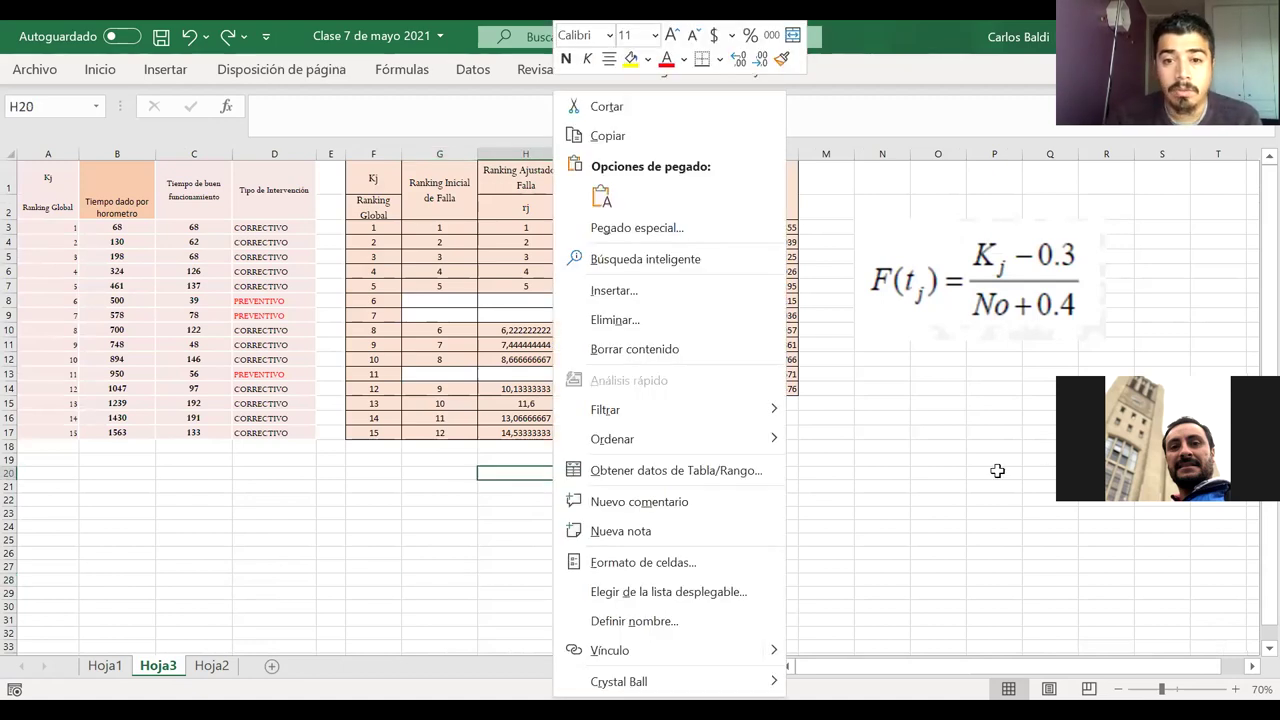
key(Escape)
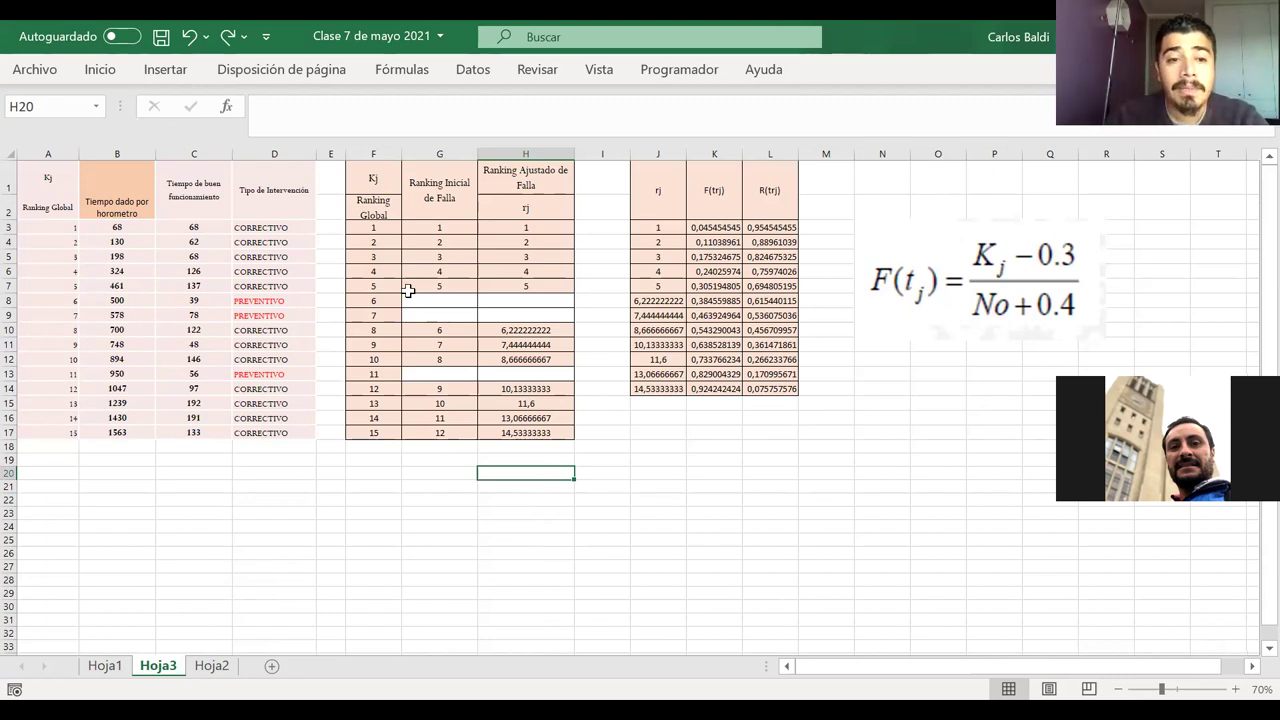
drag(390, 226, 550, 432)
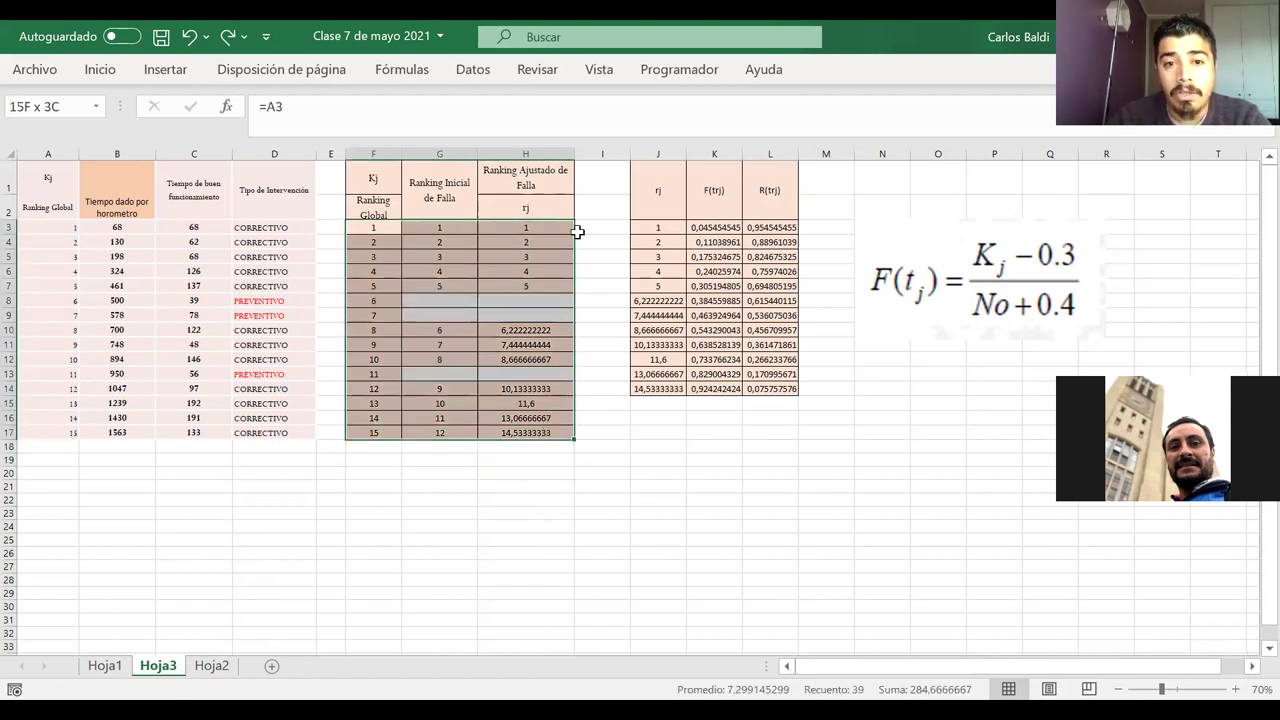
click(512, 320)
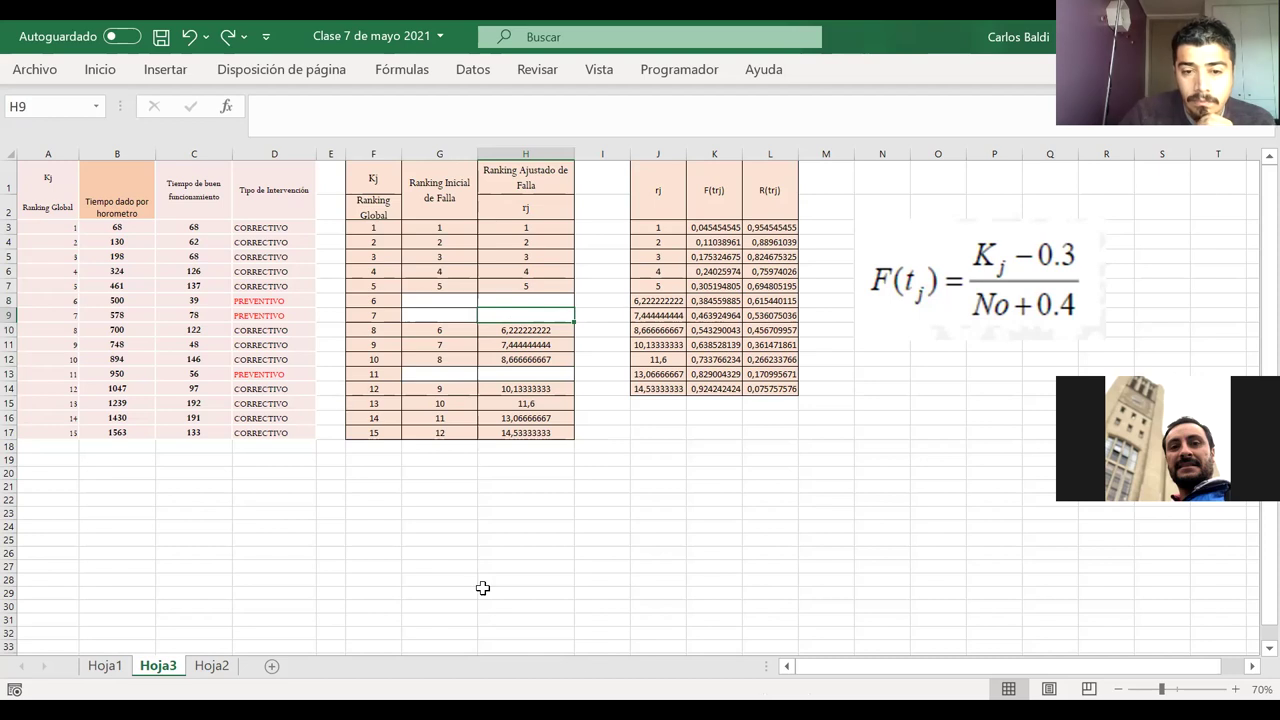
- Move the F(tj) formula image slightly closer to the R(trj) column, and return to the failure time data on Hoja1
drag(966, 252, 946, 252)
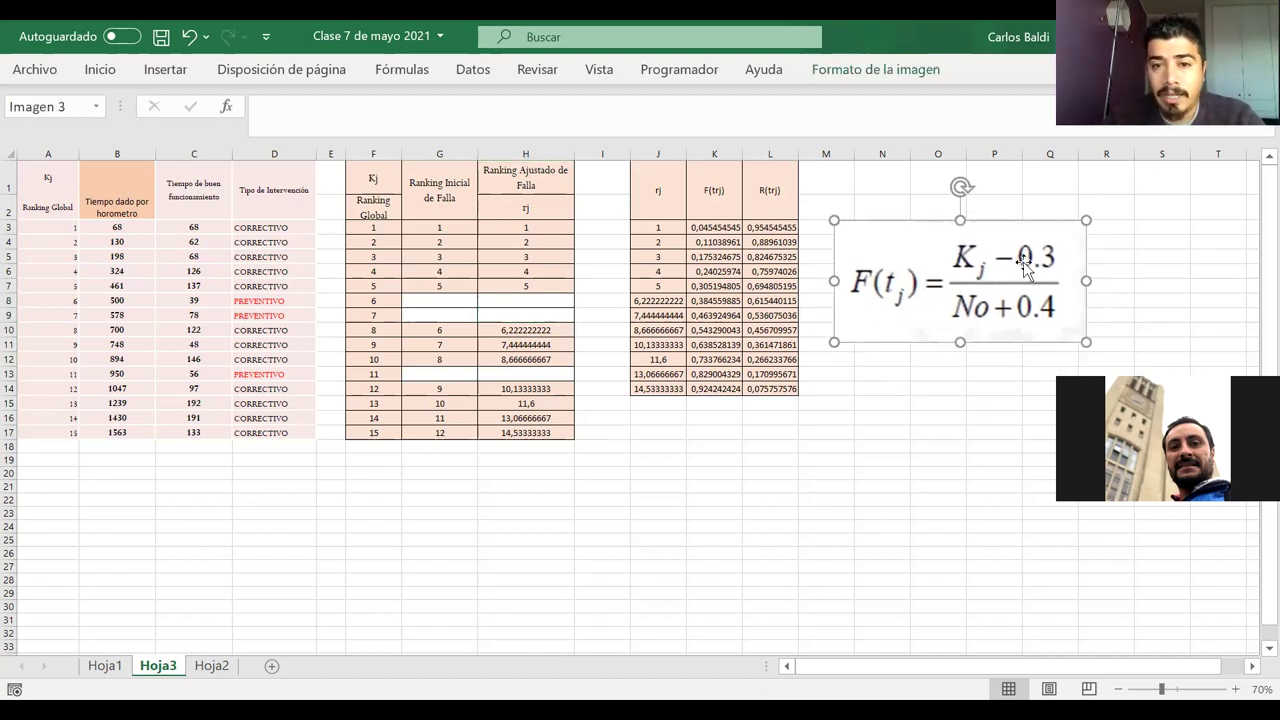
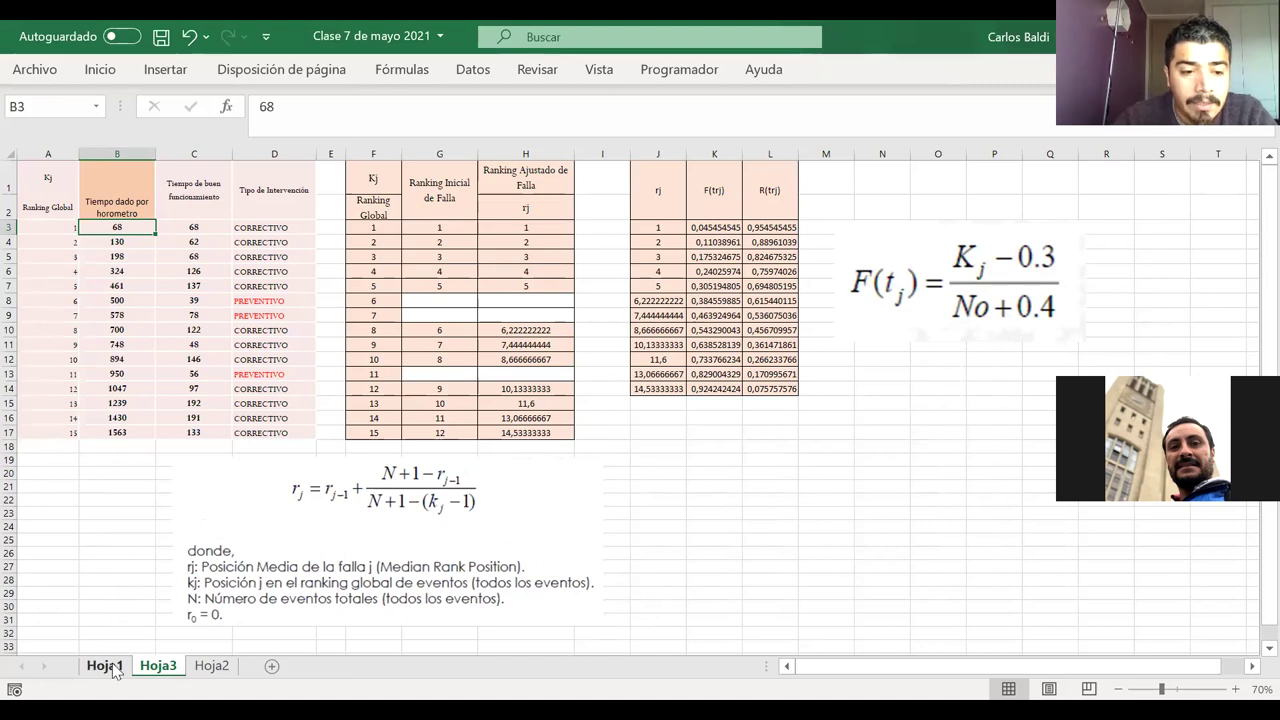
scroll(248, 462, left, 10)
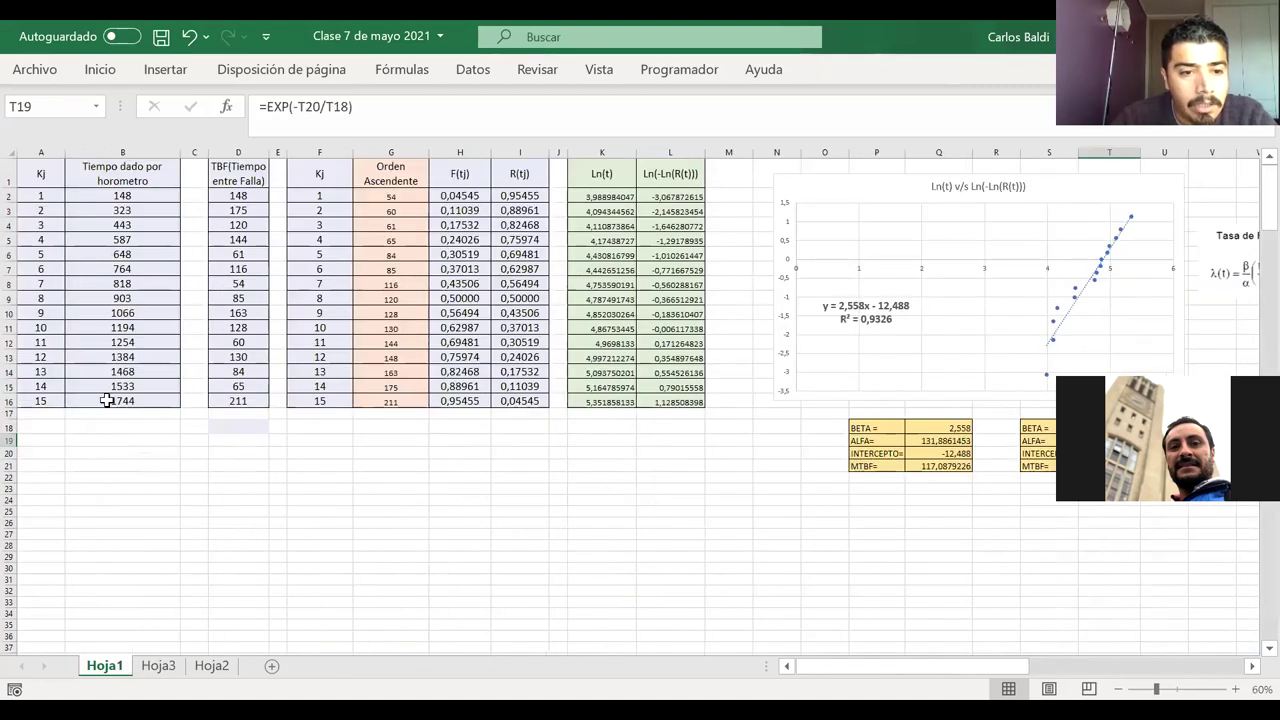
- Compare the last horometer reading in B16 on Hoja1 with the last one in B17 on Hoja3
click(146, 399)
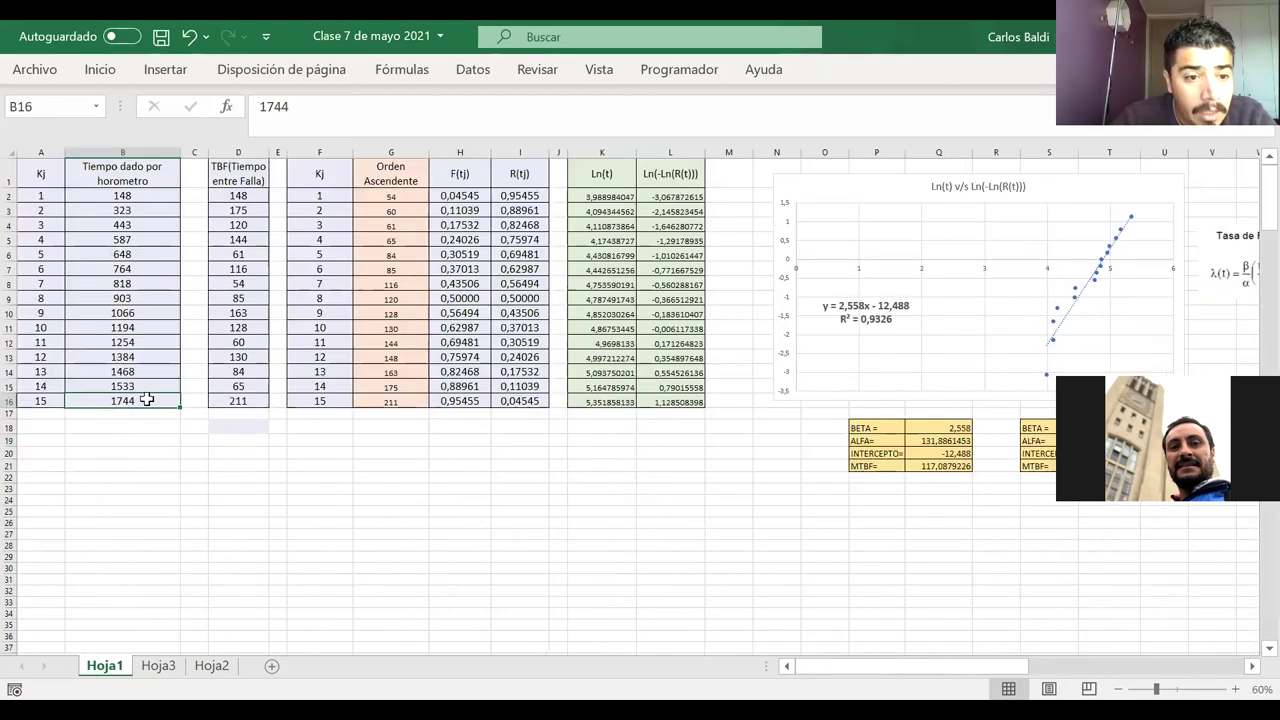
click(158, 665)
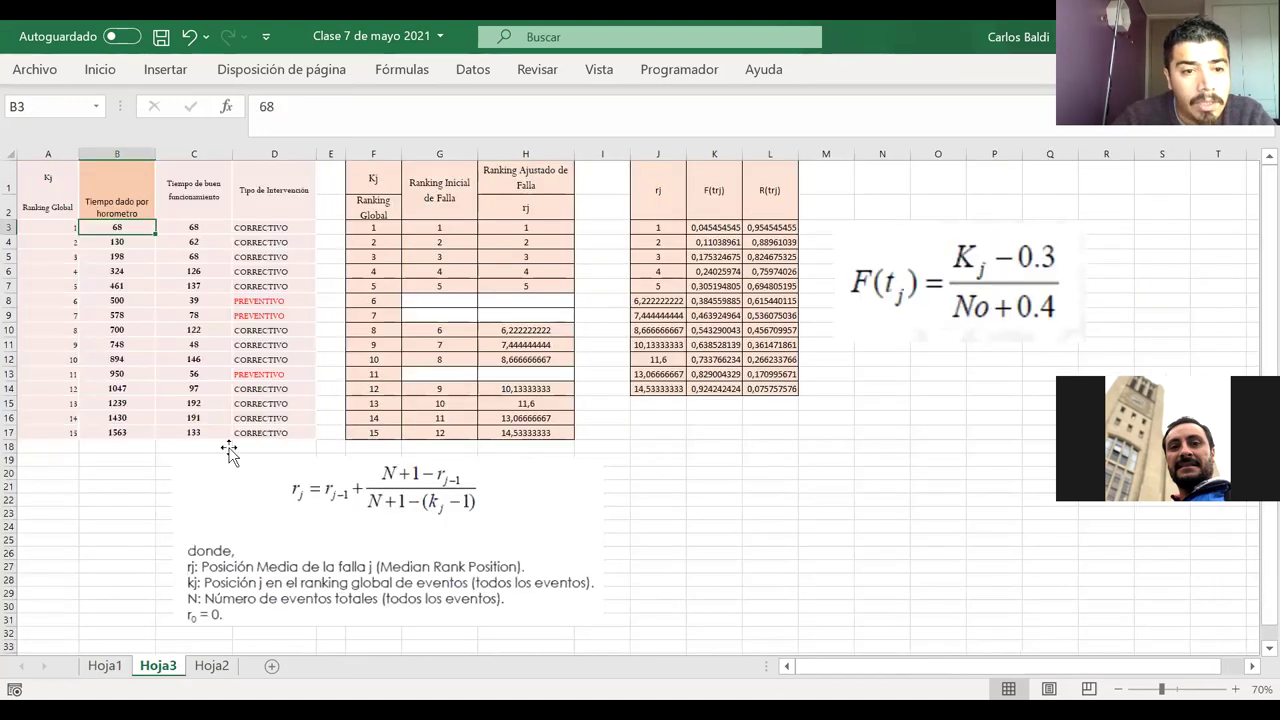
click(135, 432)
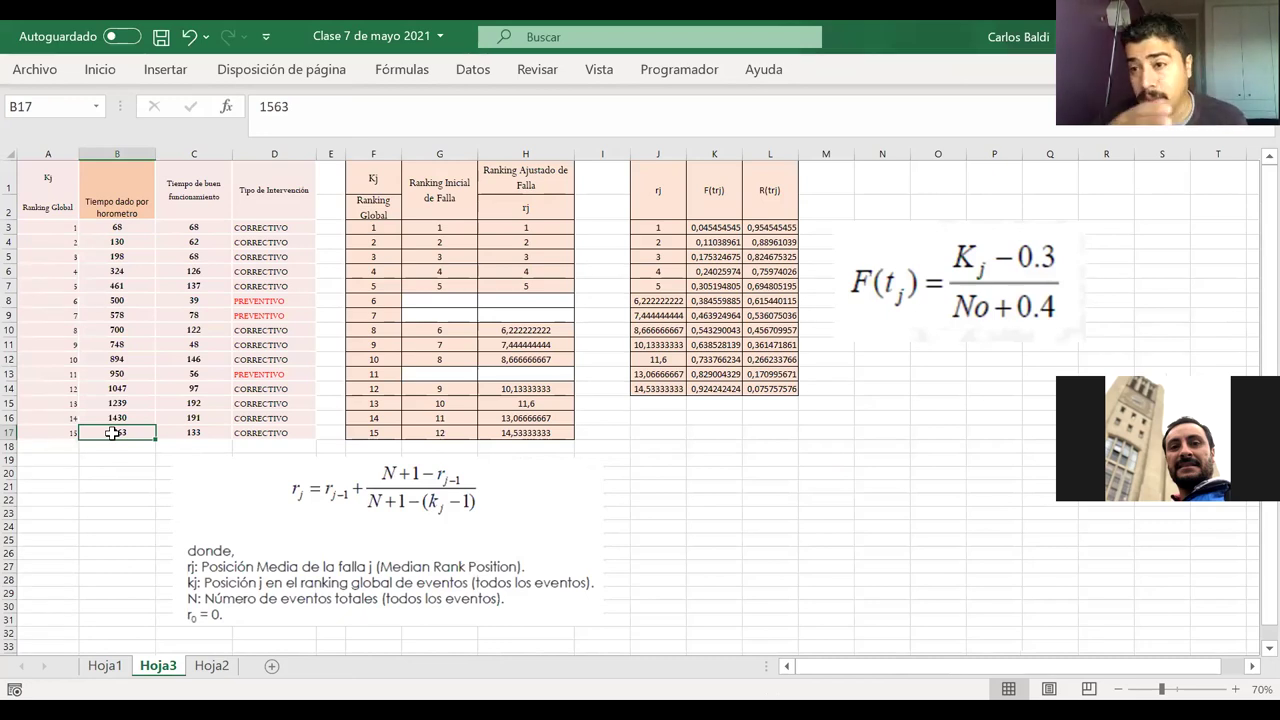
- Move the rj formula image to start under column A, and place the F(tj) formula image beside it below the ranking tables
drag(363, 509, 248, 506)
drag(975, 298, 658, 527)
click(418, 538)
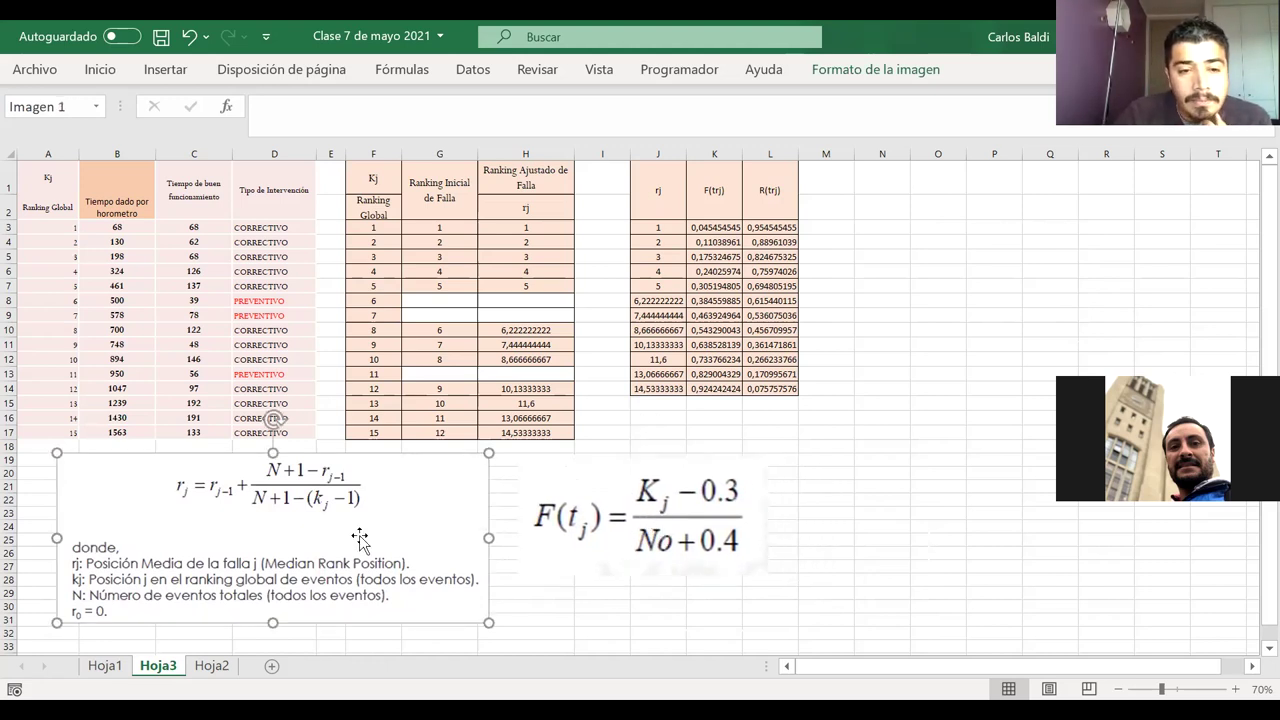
- Examine the formulas in the Tiempo de buen funcionamiento column from C3 to C8, including the first preventive event
click(203, 226)
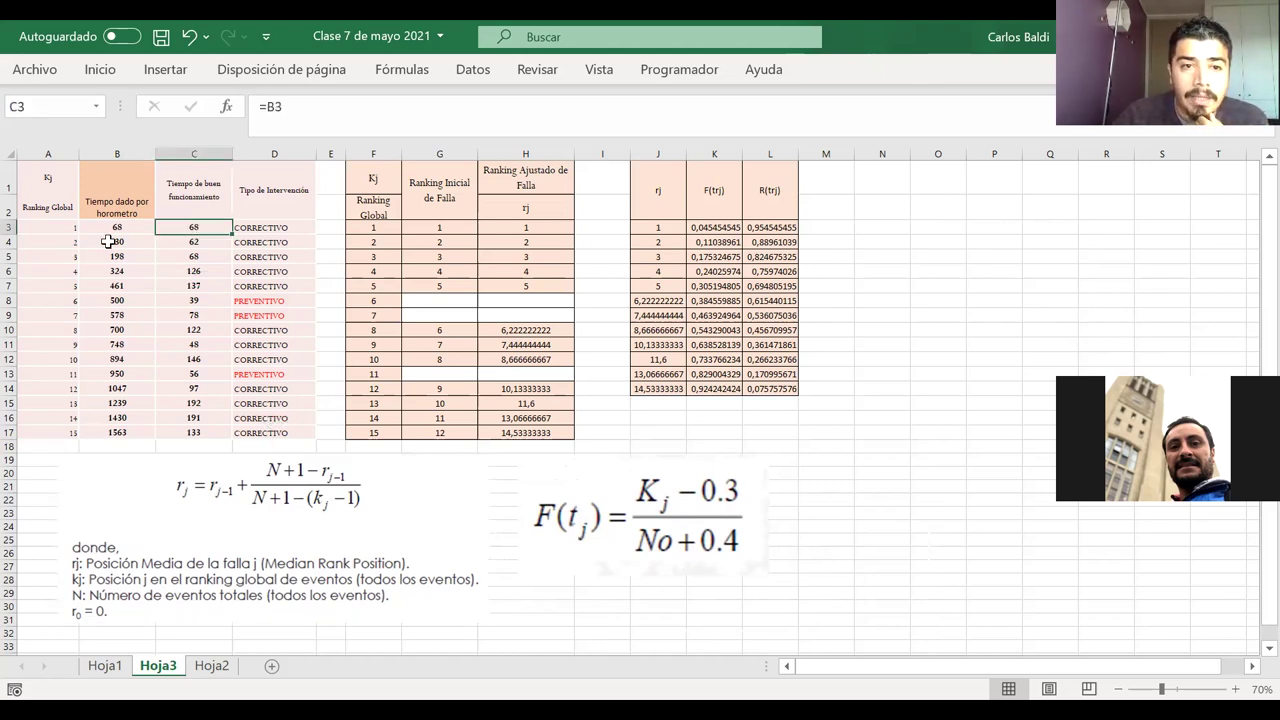
click(172, 241)
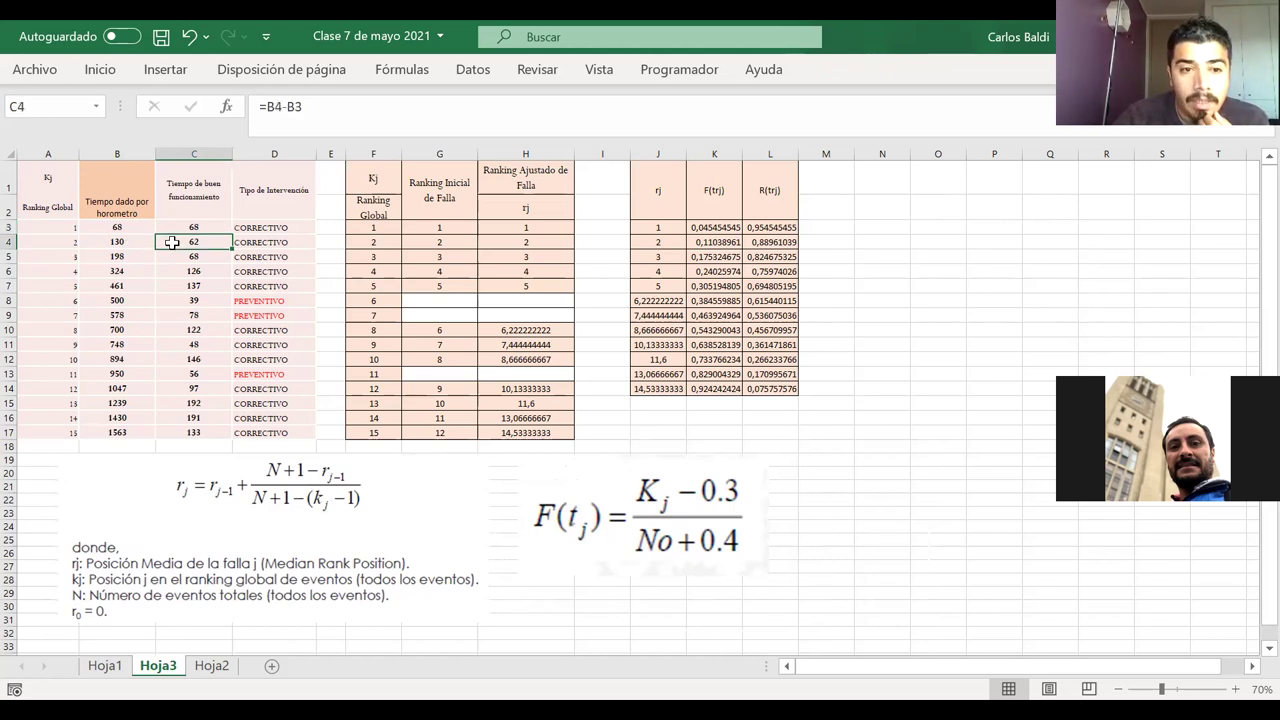
click(171, 257)
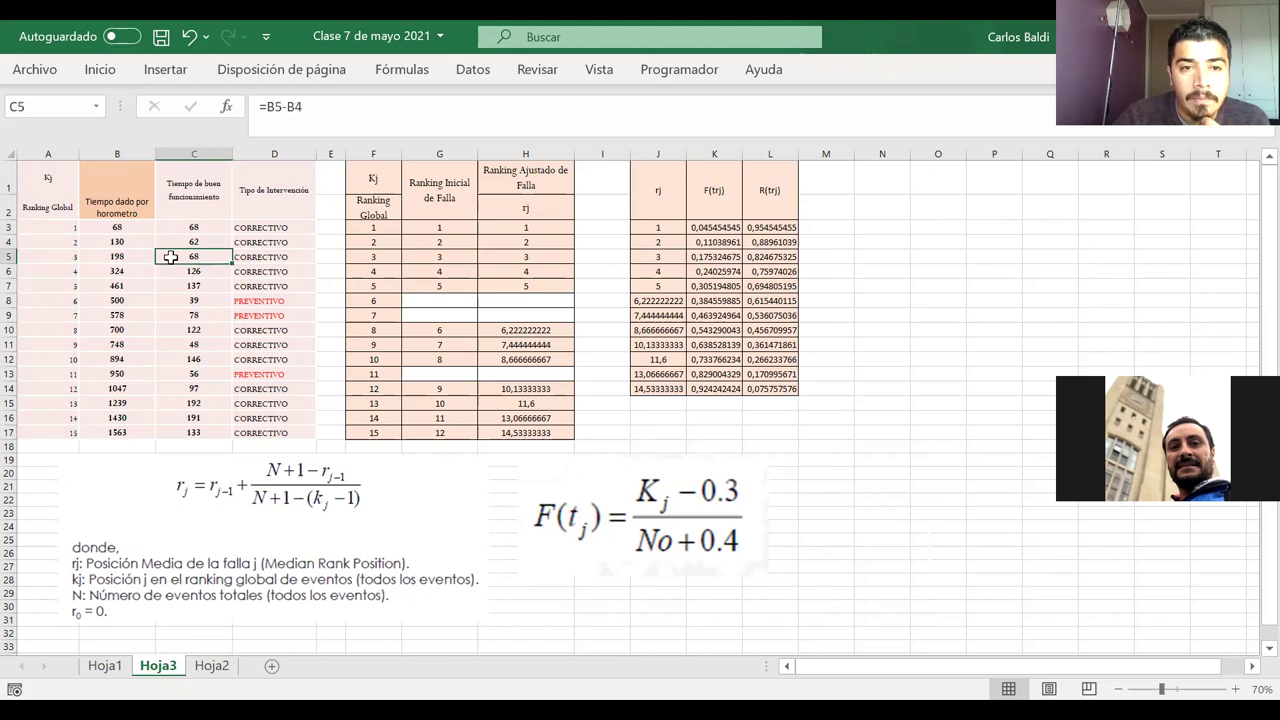
double_click(171, 257)
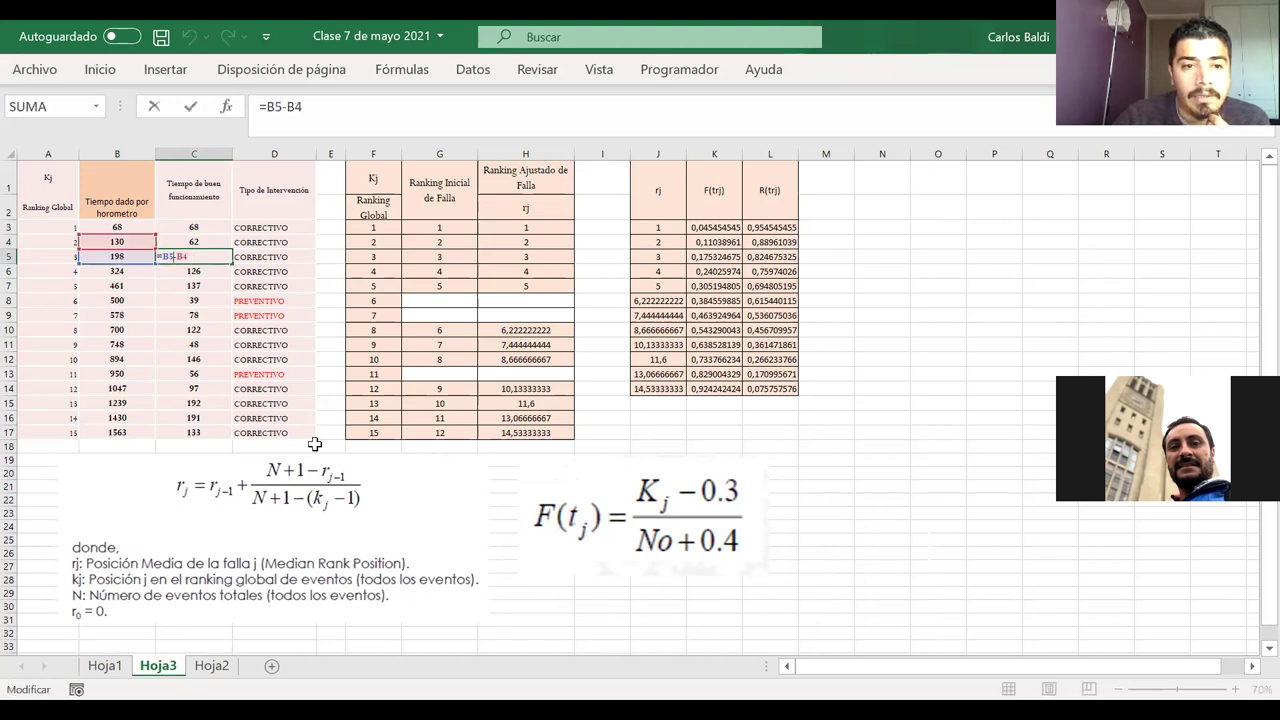
key(Return)
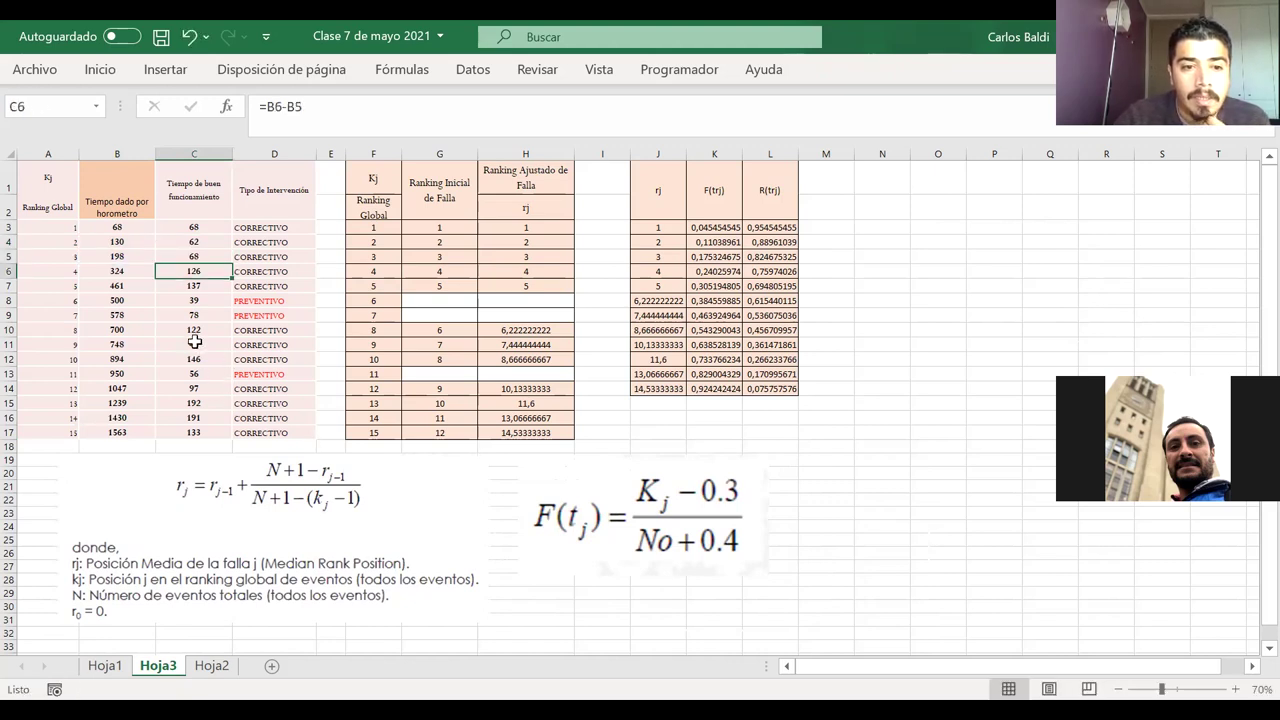
click(190, 300)
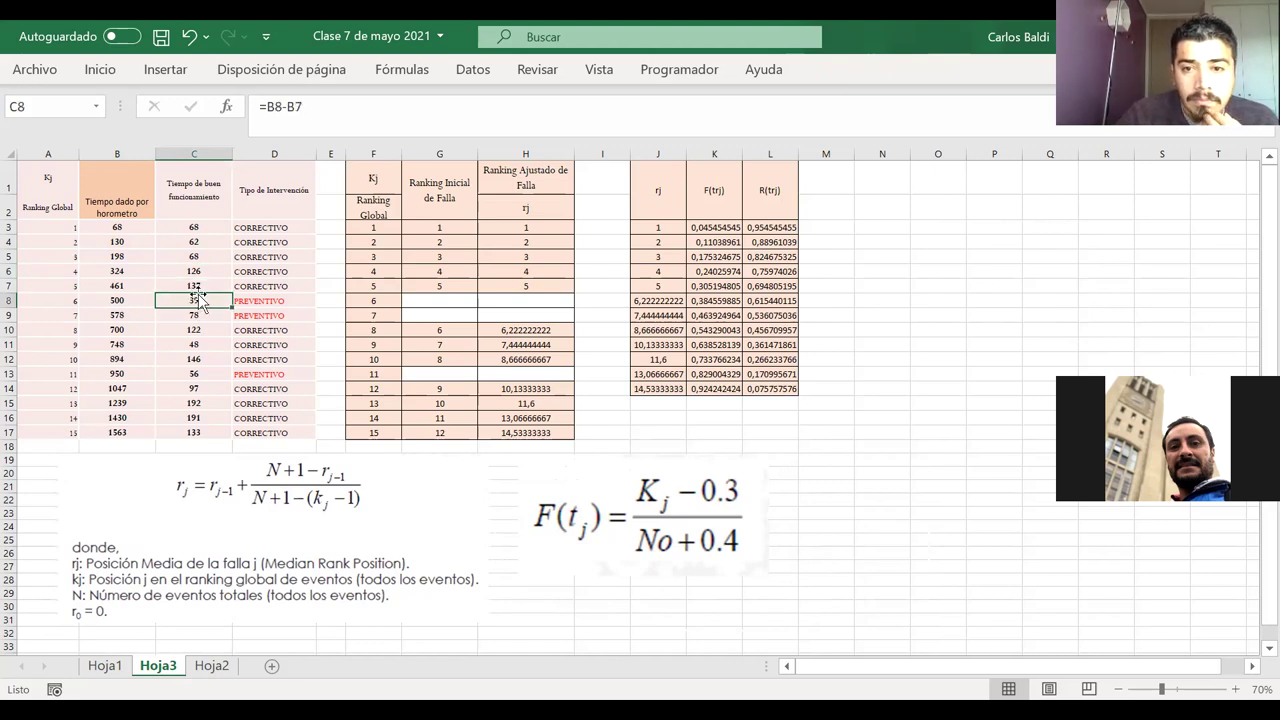
drag(197, 297, 142, 302)
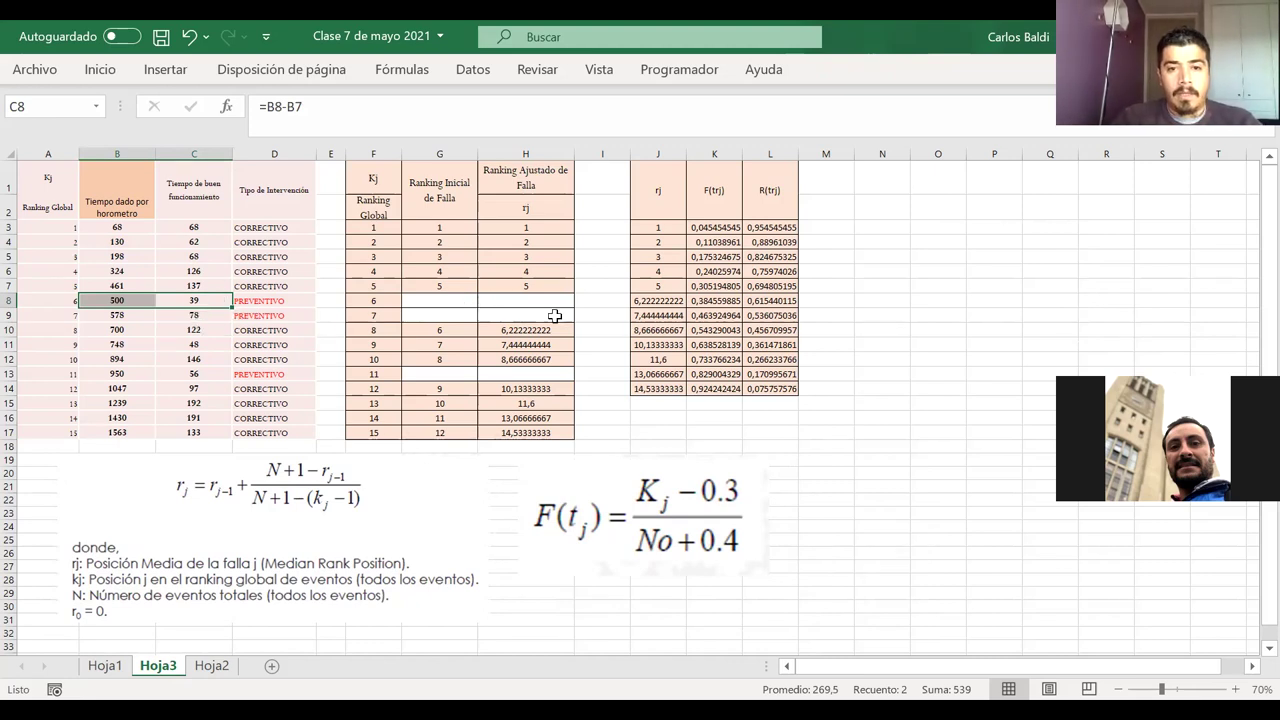
- Review the Ranking Global column F3:F17, checking it against the adjusted ranking slide in PowerPoint before returning to the Excel workbook
drag(375, 228, 385, 432)
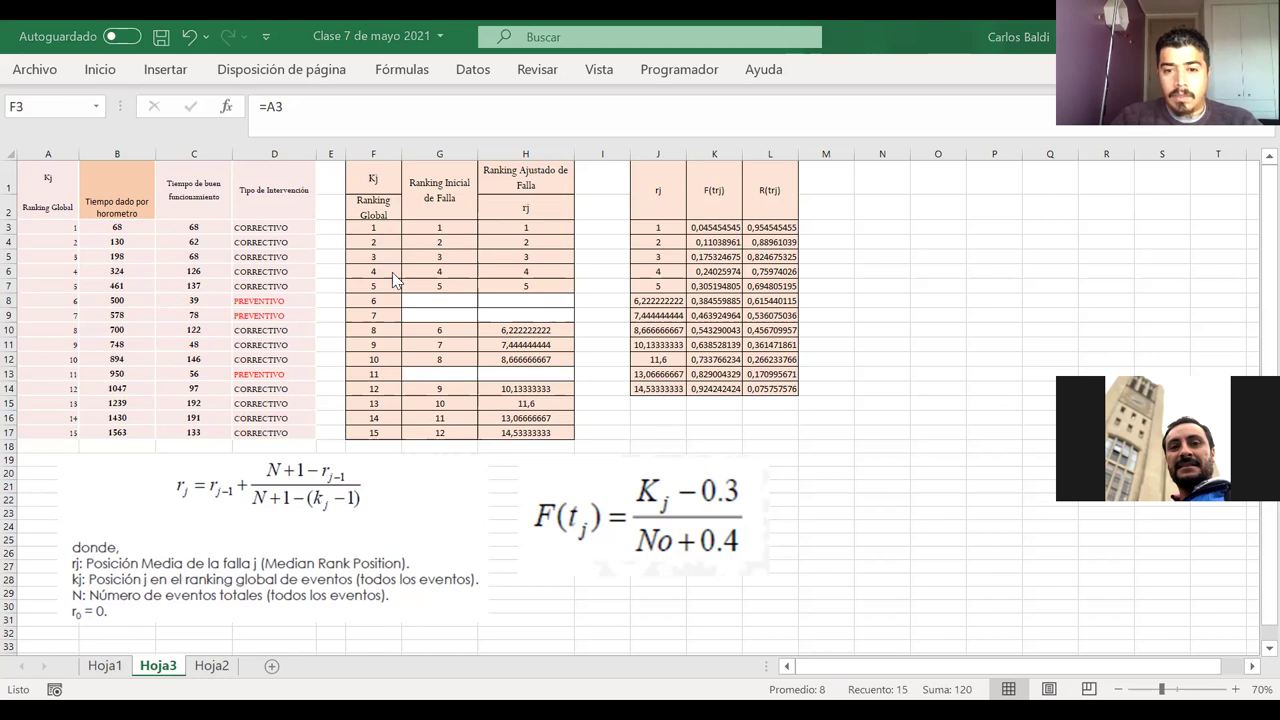
key(alt+Tab)
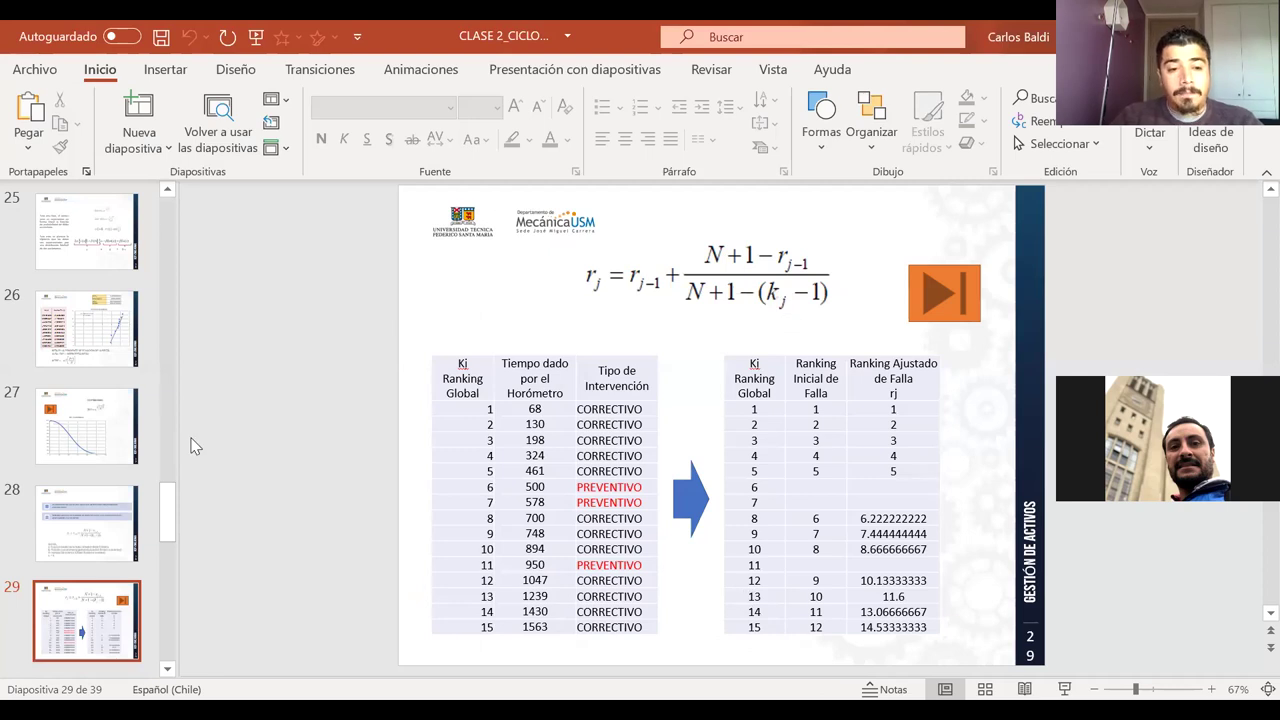
scroll(195, 446, down, 1)
scroll(195, 446, up, 1)
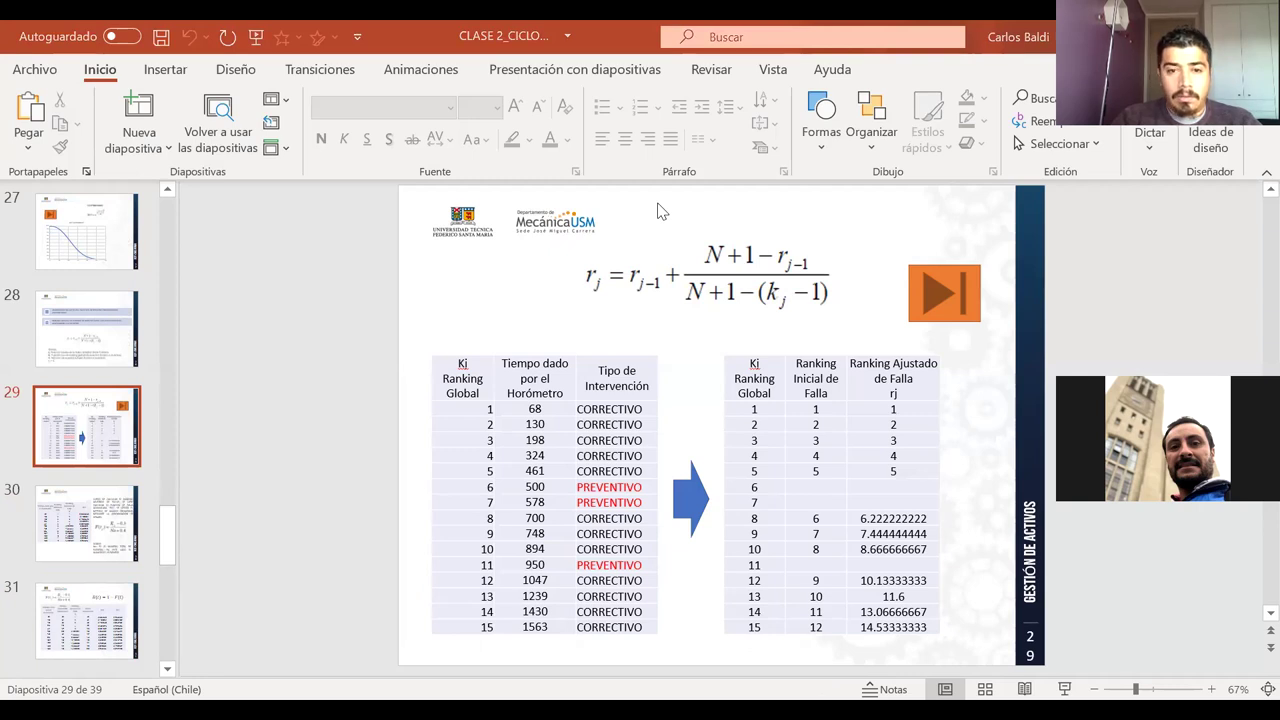
key(alt+Tab)
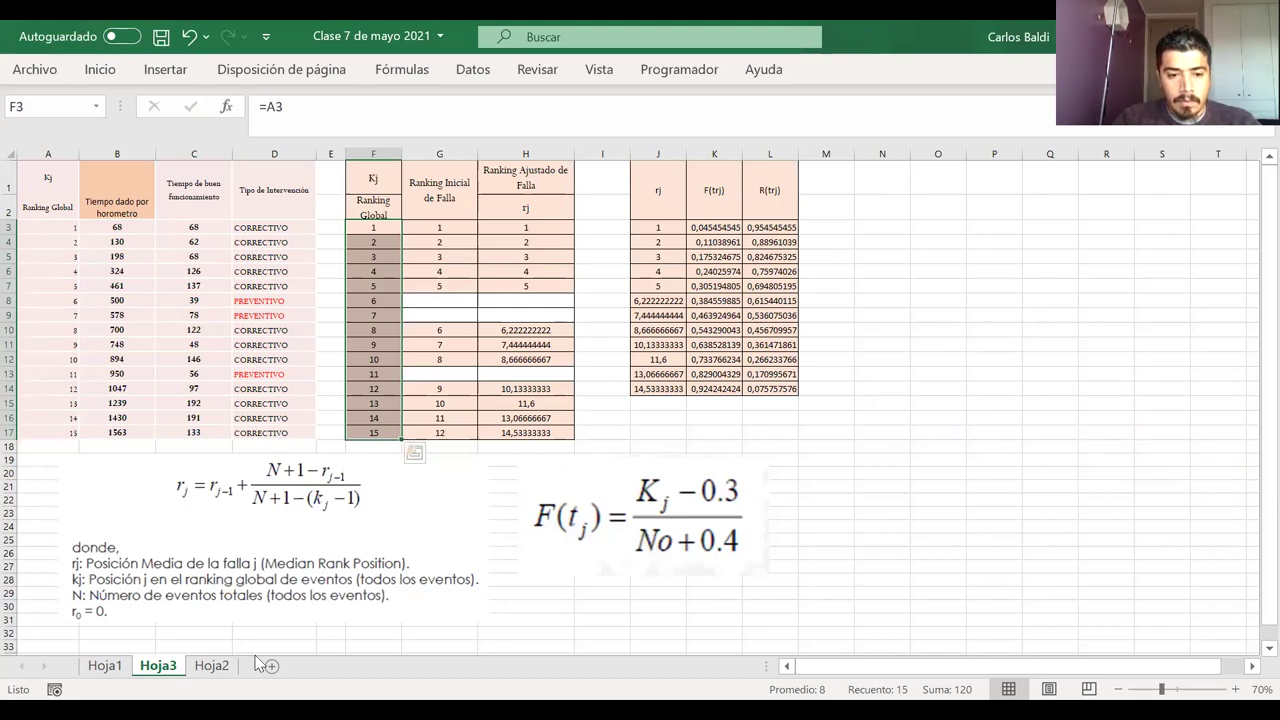
click(371, 199)
drag(371, 199, 386, 432)
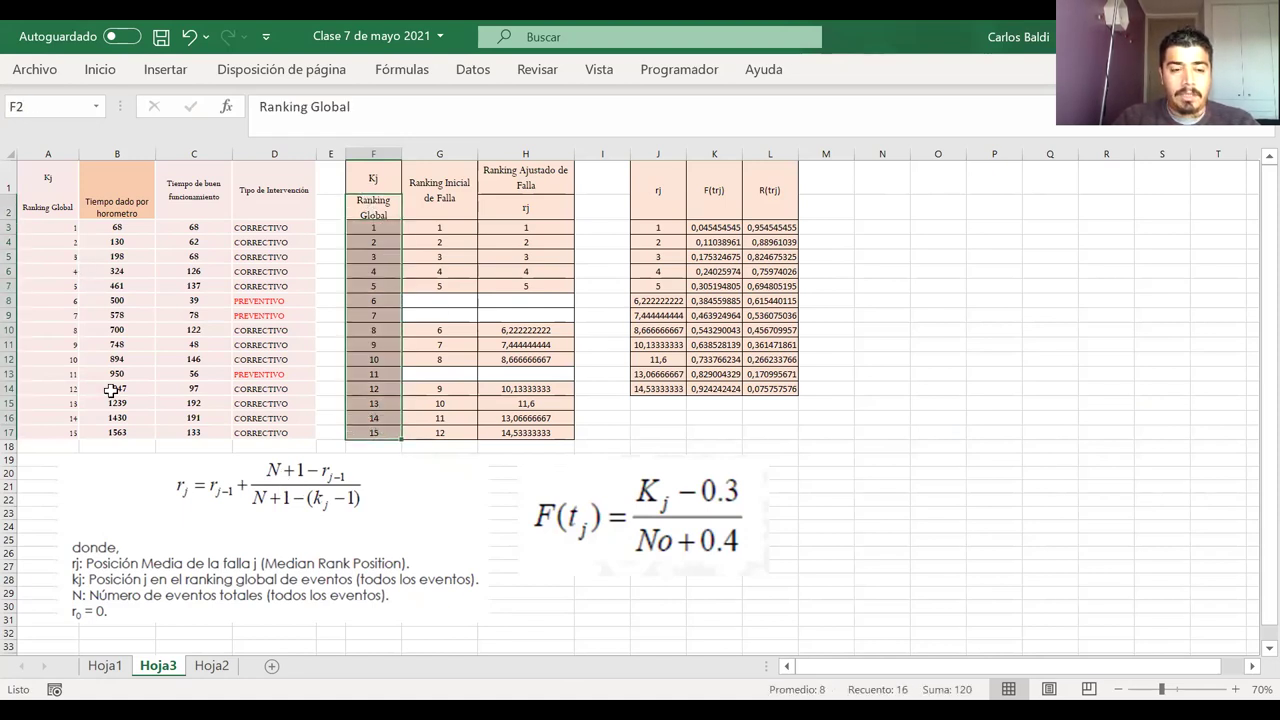
click(366, 434)
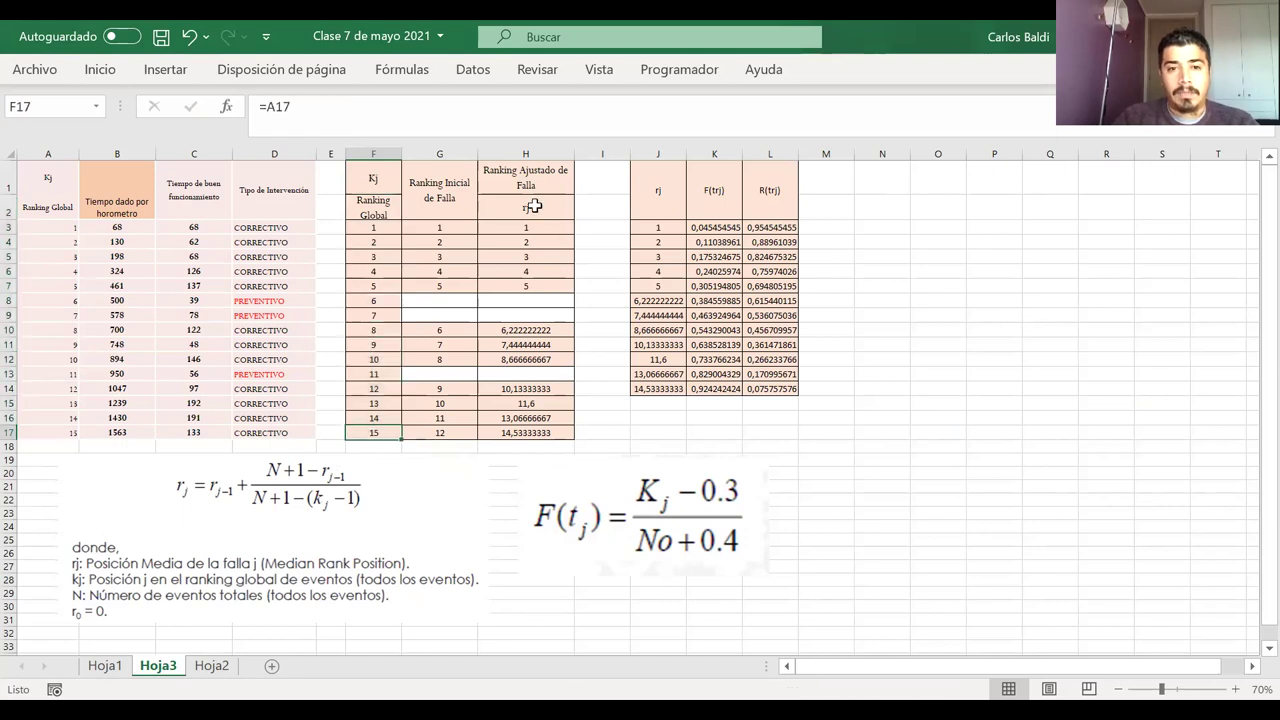
- Compare the intervention type with the initial failure ranking row by row for the corrective events in rows 3 to 7
click(431, 231)
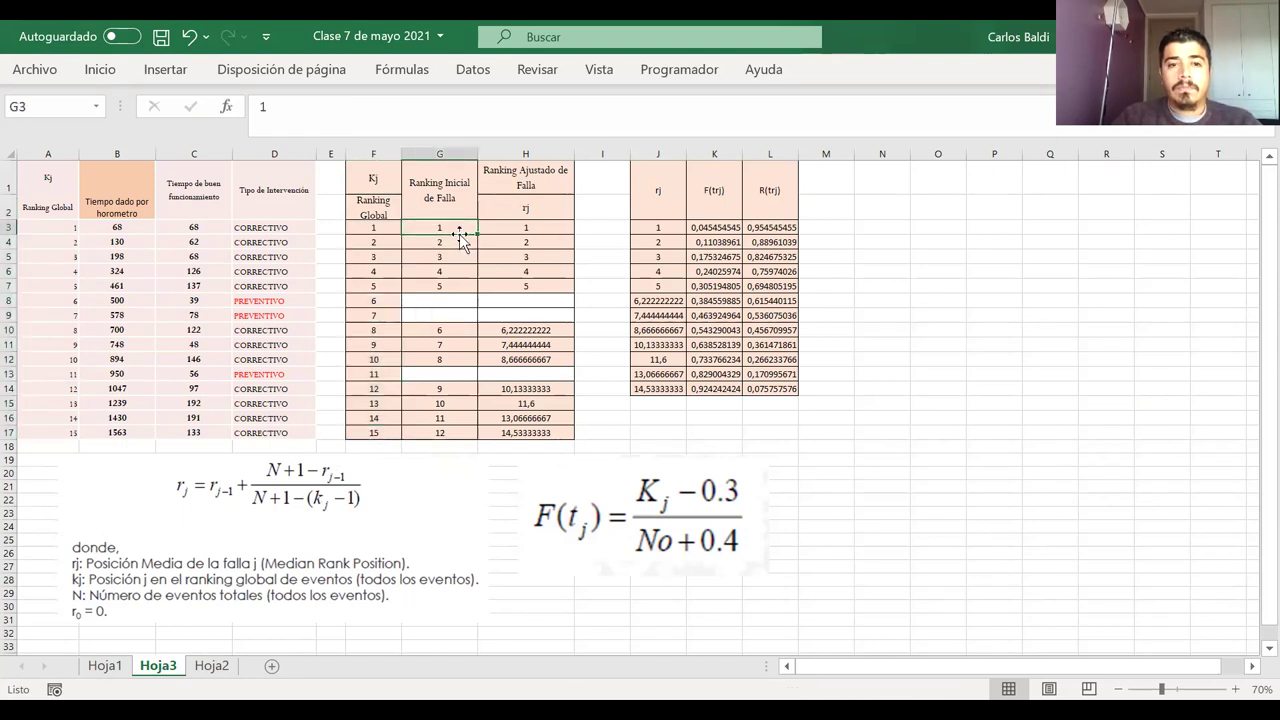
key(Left)
key(Left)
key(Left)
key(Right)
key(Right)
key(Right)
key(Right)
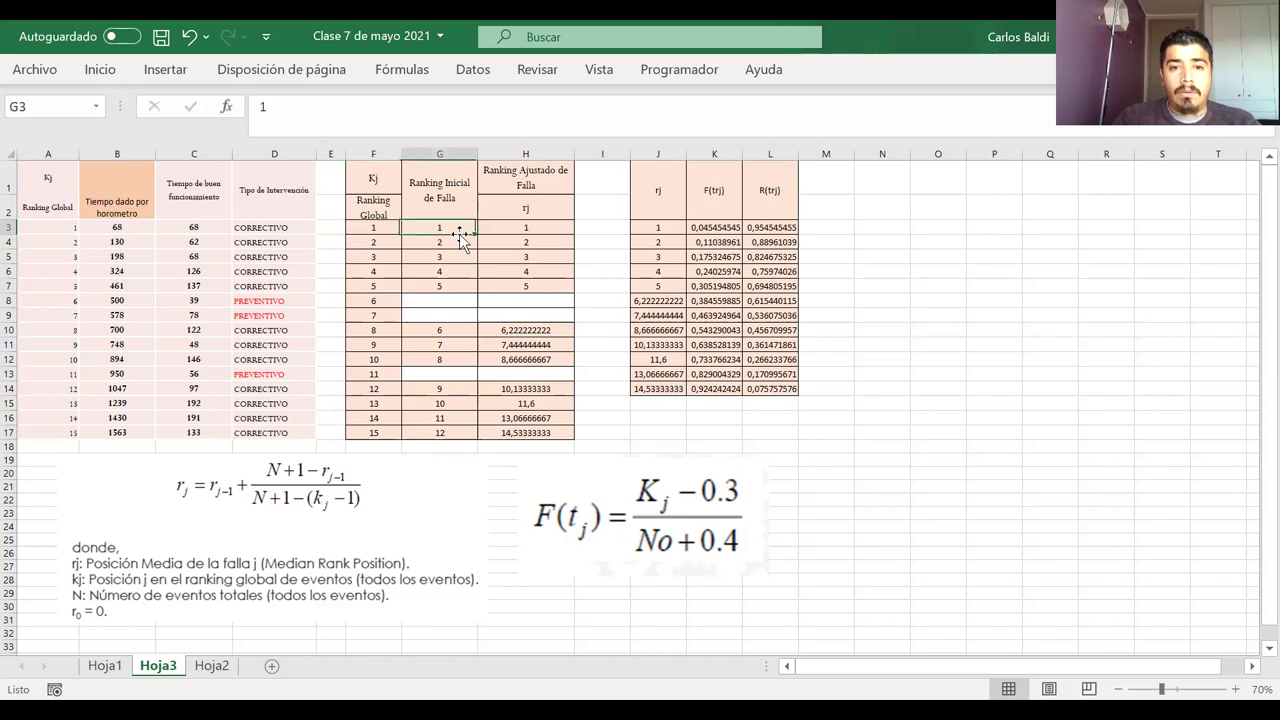
key(Left)
key(Left)
key(Left)
key(Left)
key(Down)
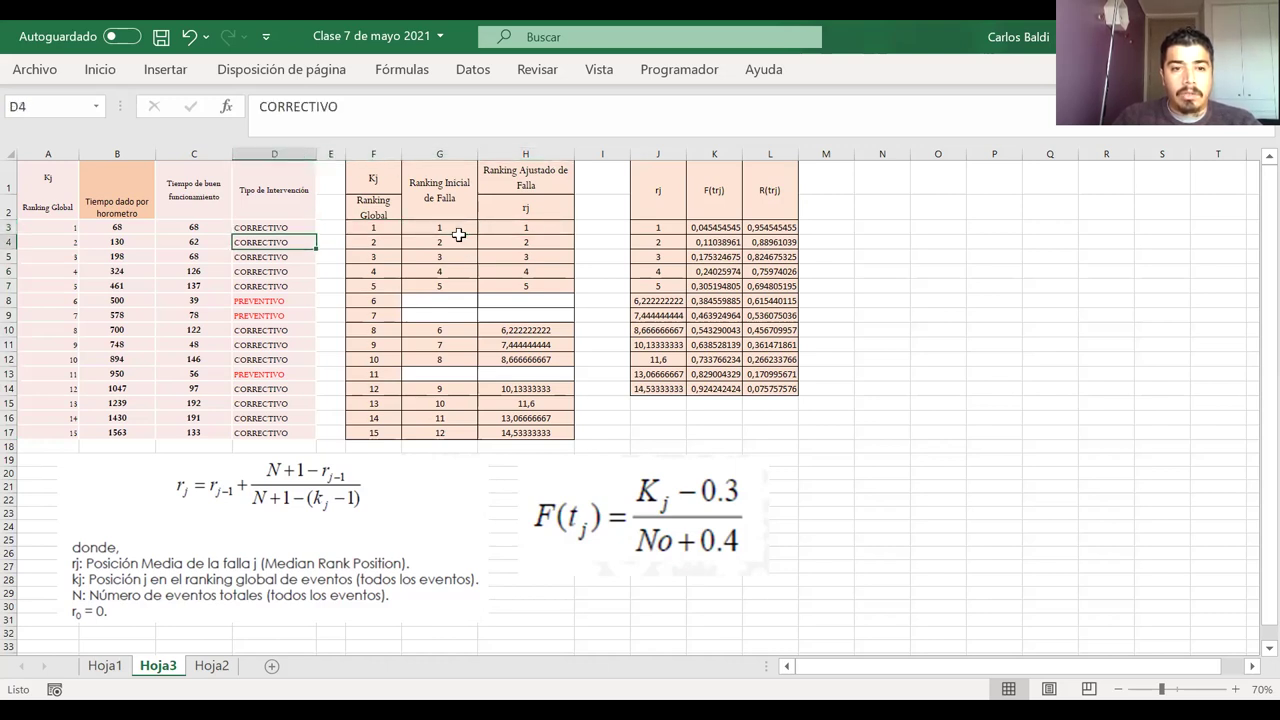
key(Right)
key(Right)
key(Right)
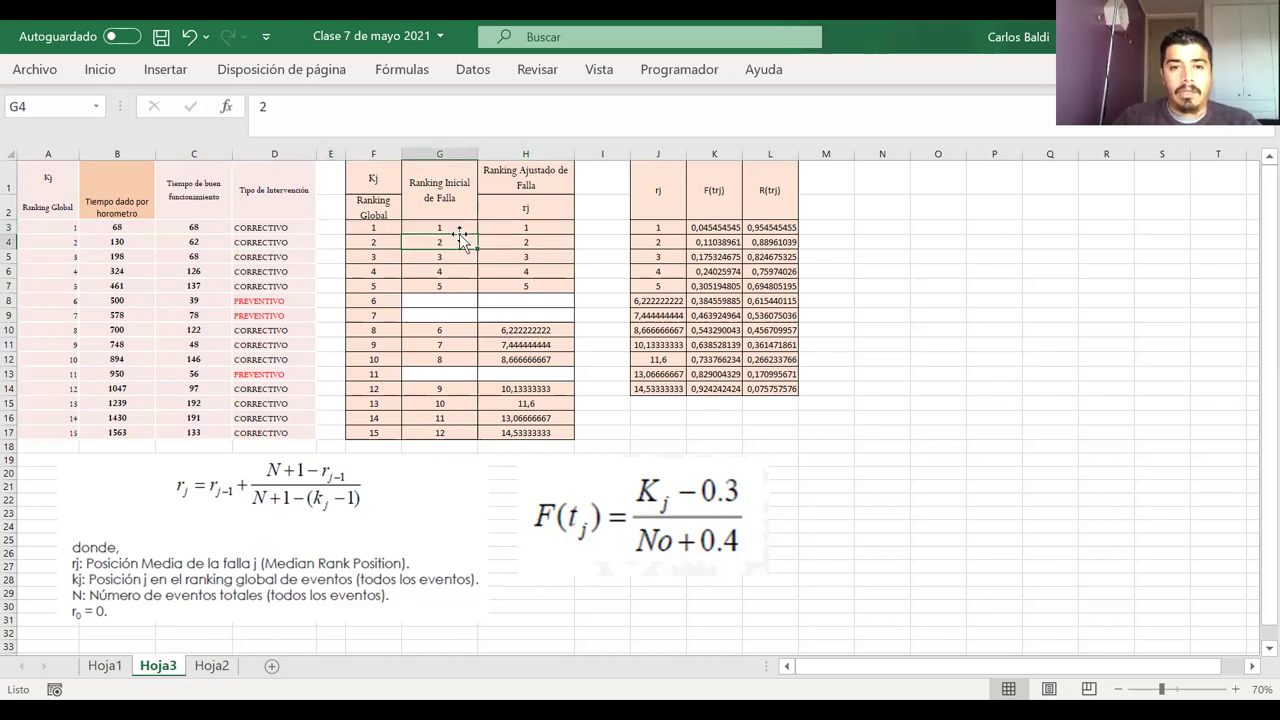
key(Down)
key(Left)
key(Left)
key(Left)
key(Right)
key(Right)
key(Right)
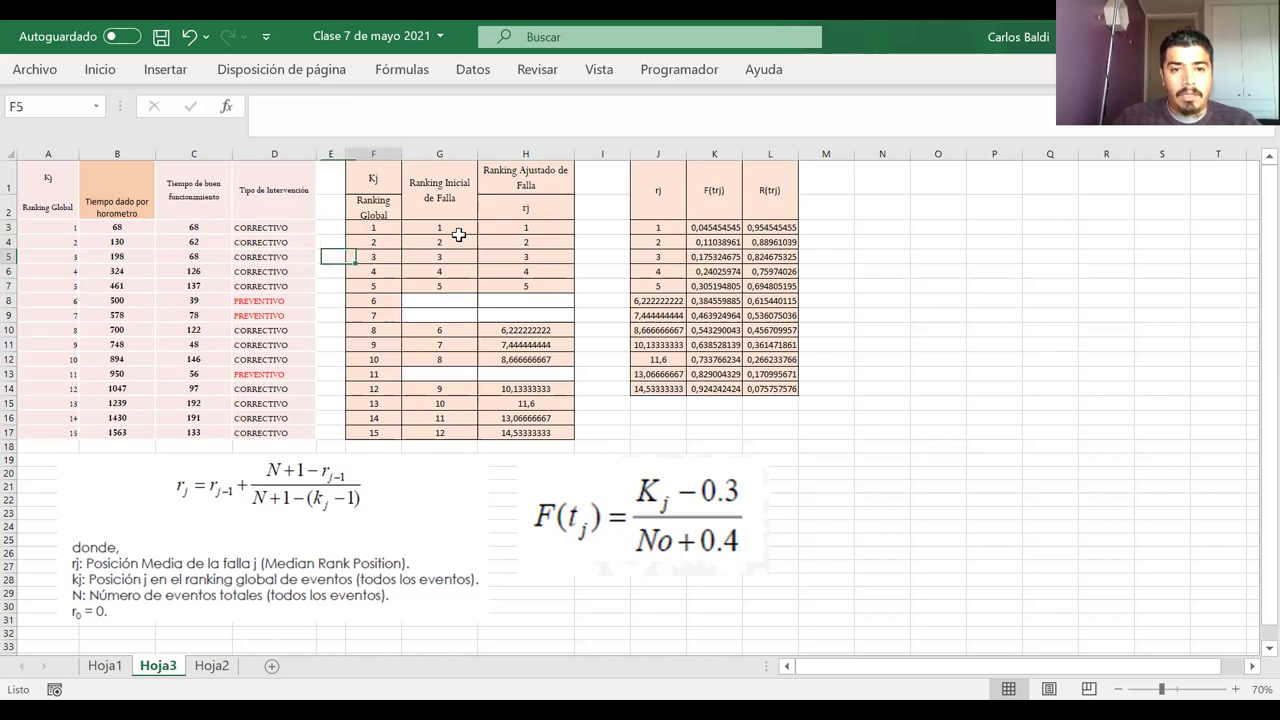
key(Down)
key(Left)
key(Left)
key(Left)
key(Right)
key(Right)
key(Left)
key(Left)
key(Down)
key(Right)
key(Right)
key(Left)
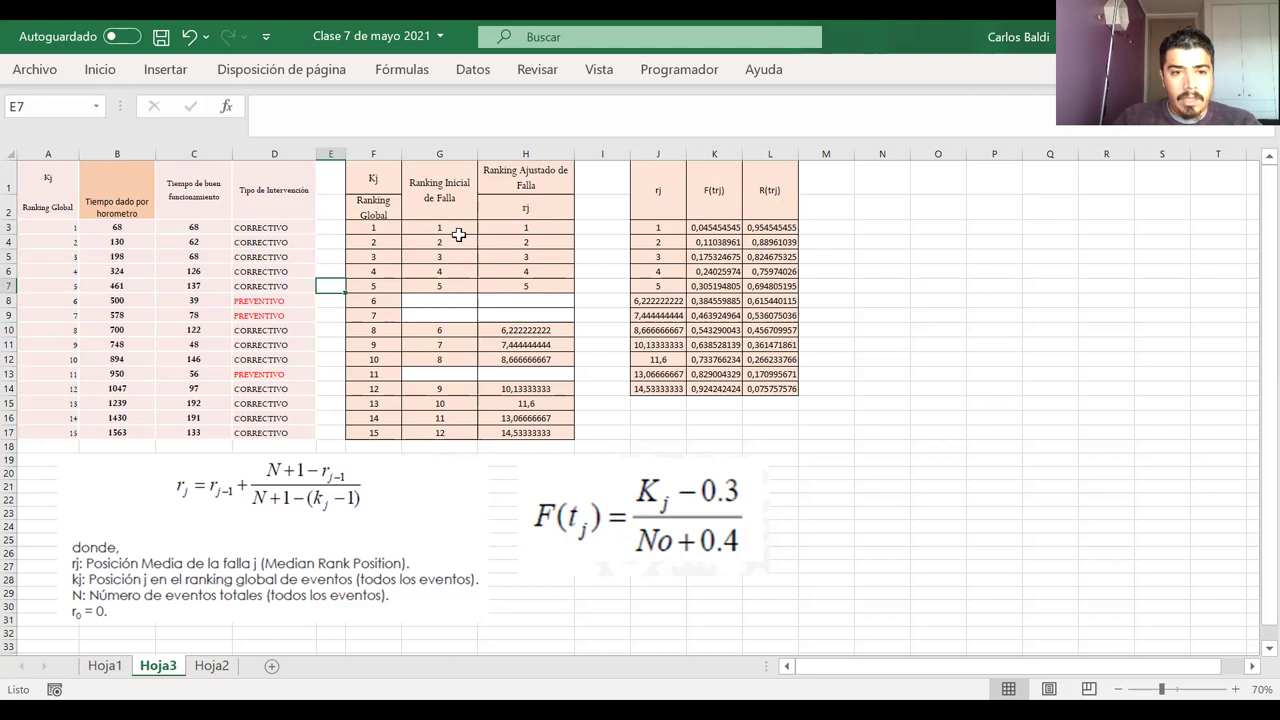
- Examine the preventive events in rows 8 and 9, highlighting their blank initial and adjusted ranking cells G8:H9
key(Left)
key(Down)
key(Down)
key(Right)
key(Right)
key(Right)
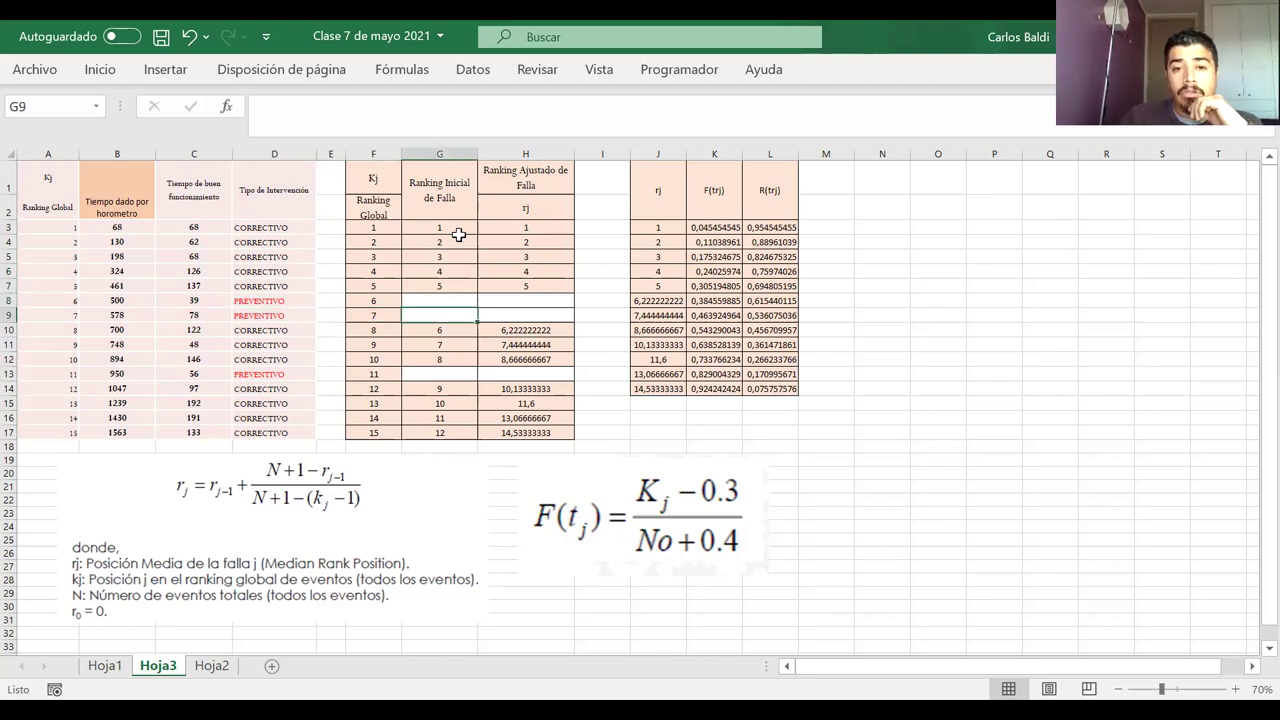
key(shift+Right)
key(shift+Up)
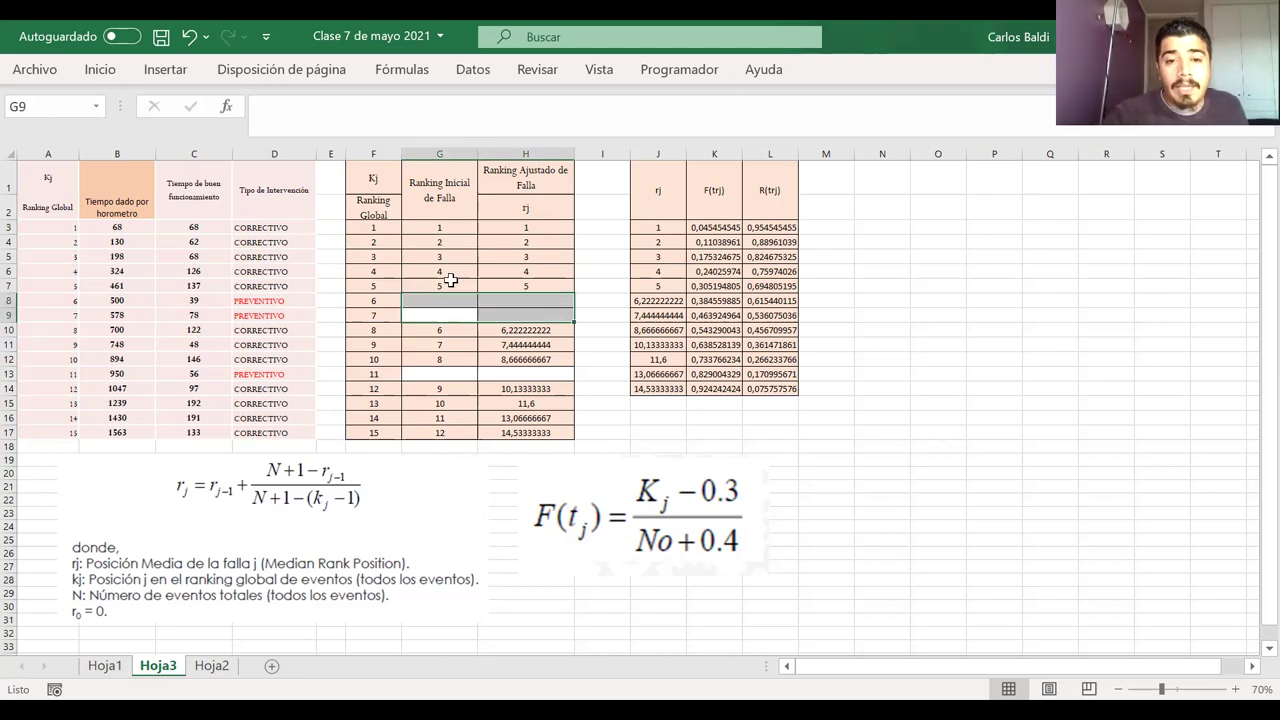
- Compare the initial failure ranking in G3:G17 with the global ranking in F3:F17
click(439, 329)
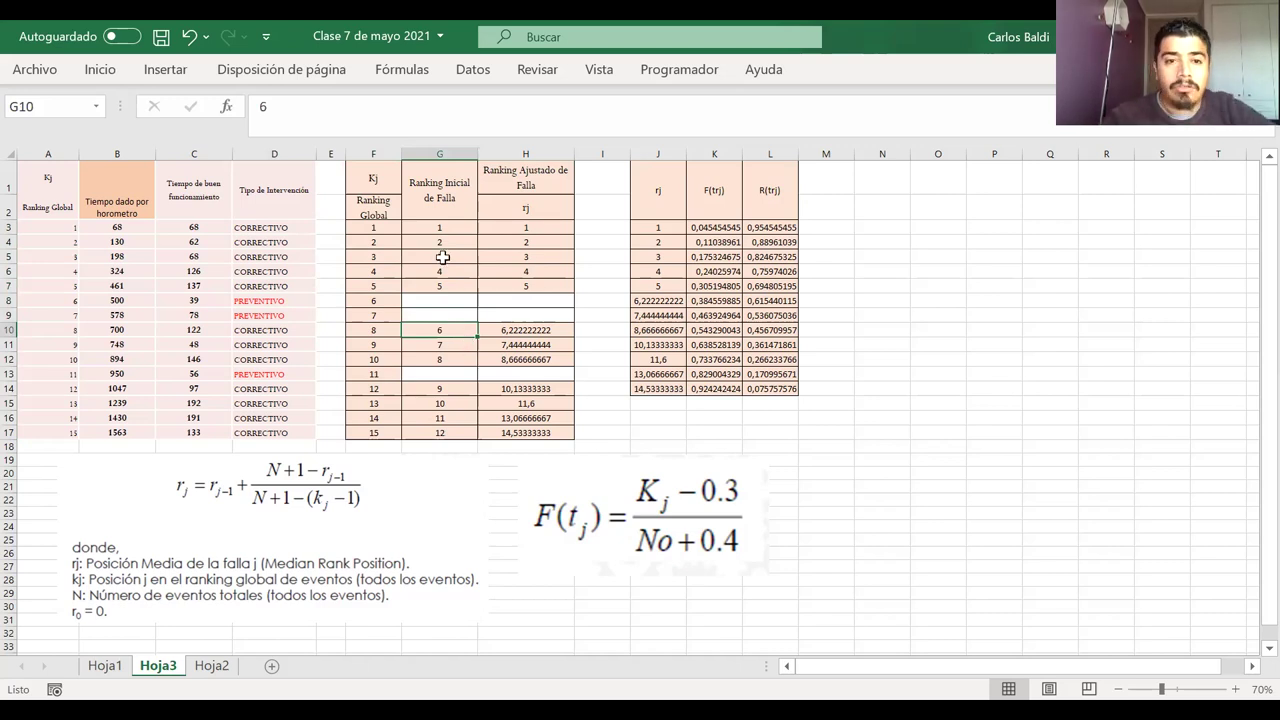
drag(442, 228, 442, 429)
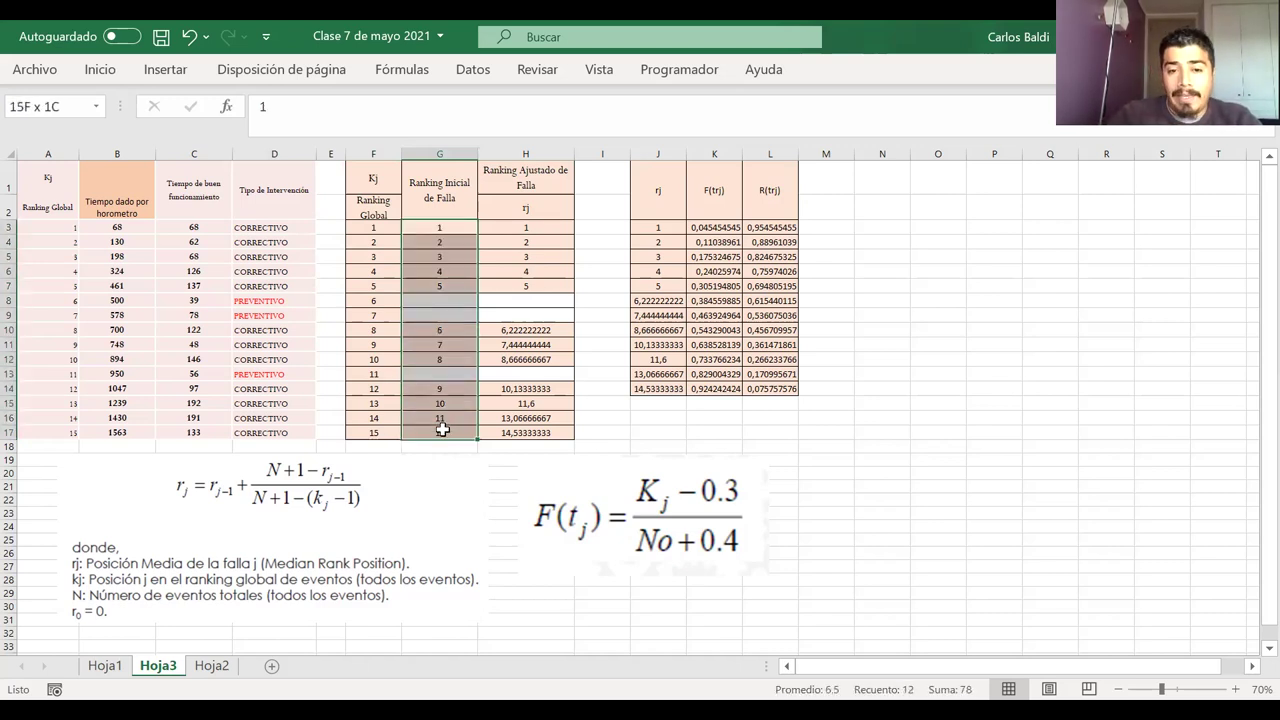
click(360, 225)
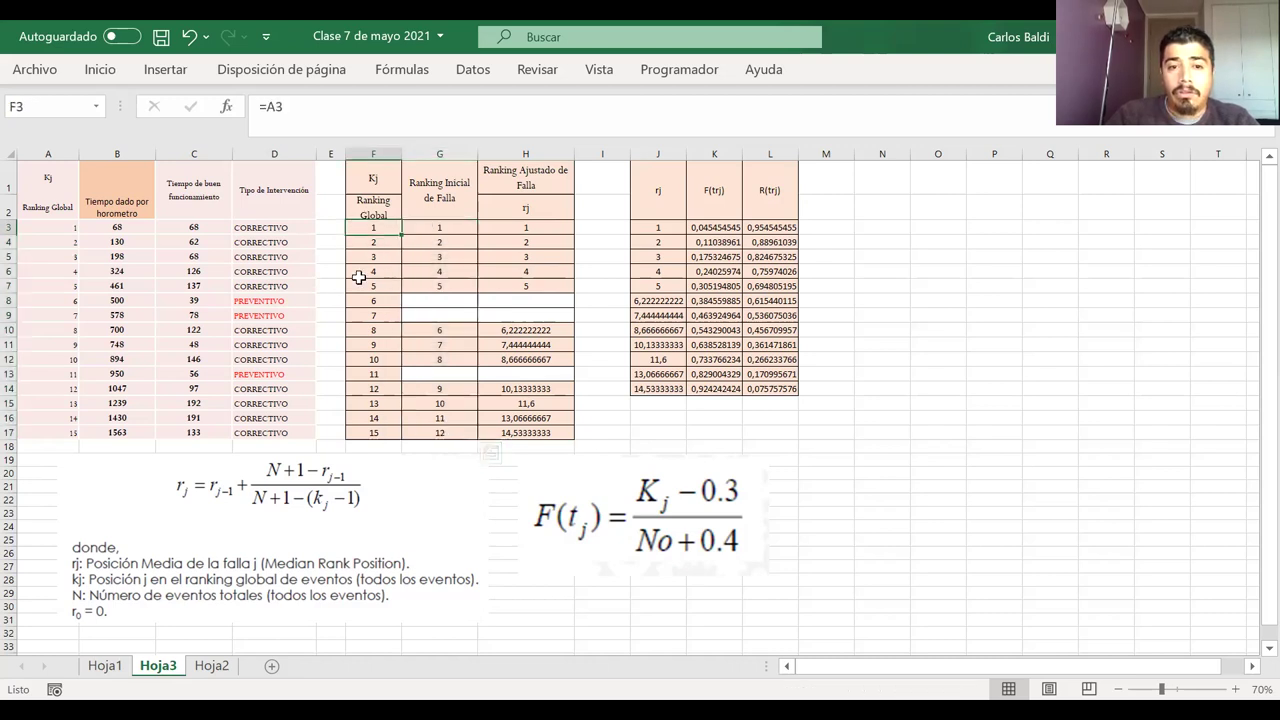
key(shift+Down)
key(shift+Down)
key(shift+Down)
key(shift+Down)
key(shift+Down)
key(shift+Down)
key(shift+Down)
key(shift+Down)
key(shift+Down)
key(shift+Down)
key(shift+Down)
key(shift+Down)
key(shift+Down)
key(shift+Down)
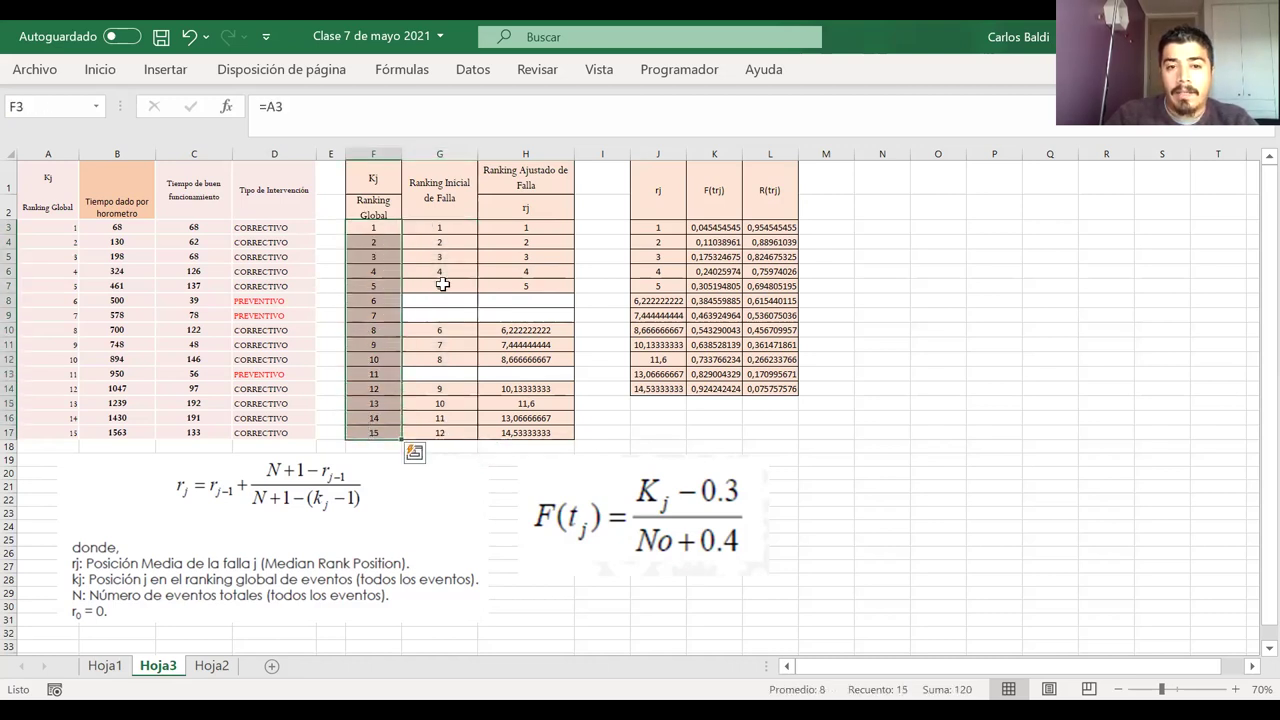
- Examine how the initial ranking skips the blank cells G8:G9 and resumes at G10 for global event 8
drag(442, 228, 433, 432)
drag(437, 308, 426, 312)
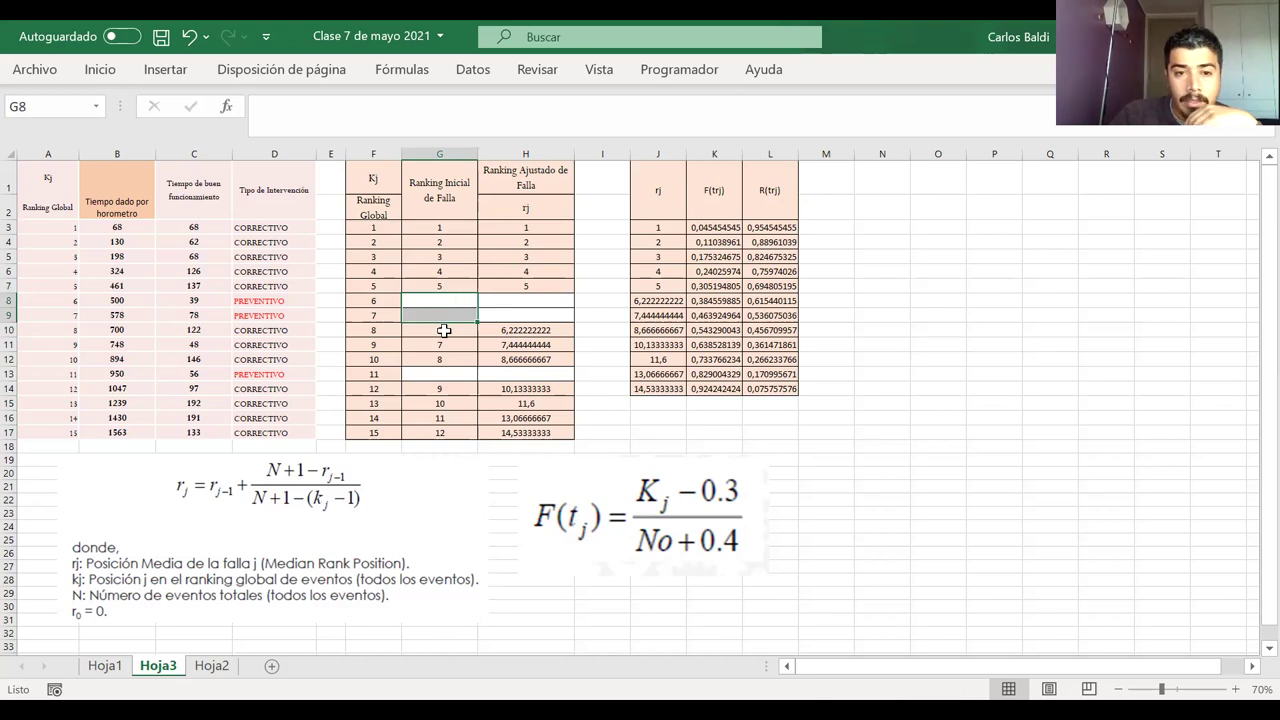
click(443, 329)
drag(479, 352, 479, 352)
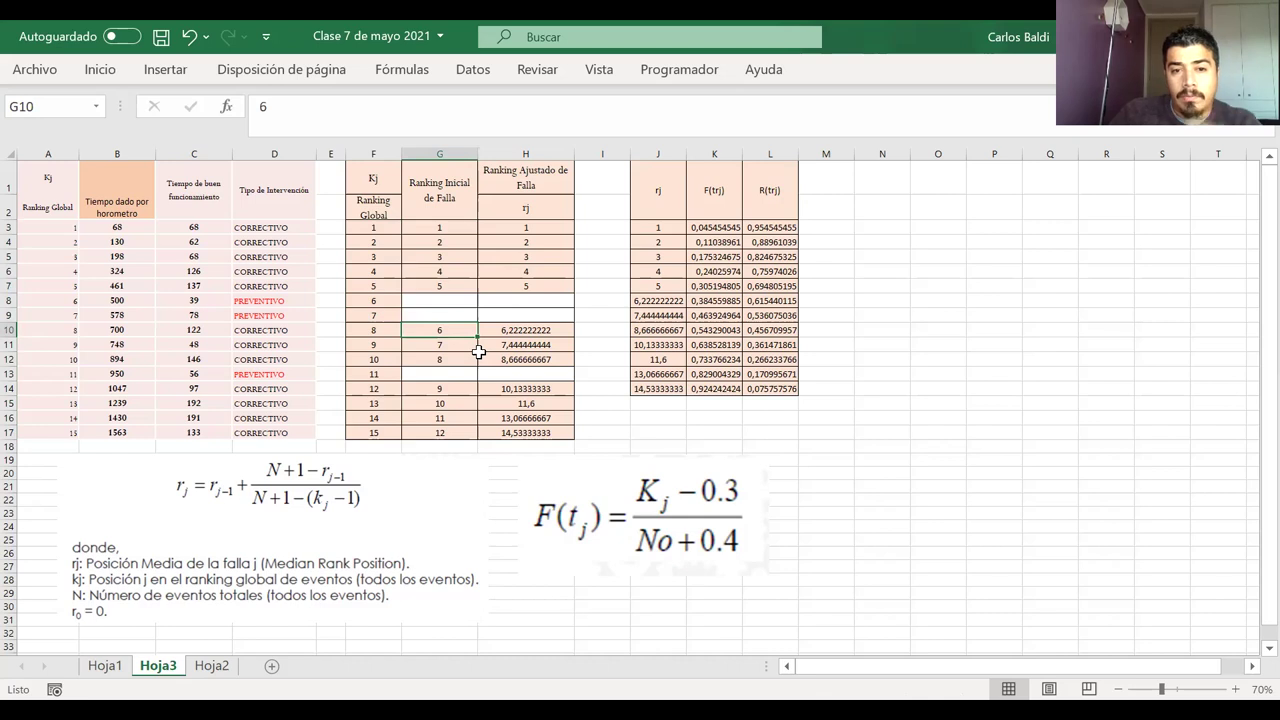
drag(368, 328, 455, 331)
click(455, 329)
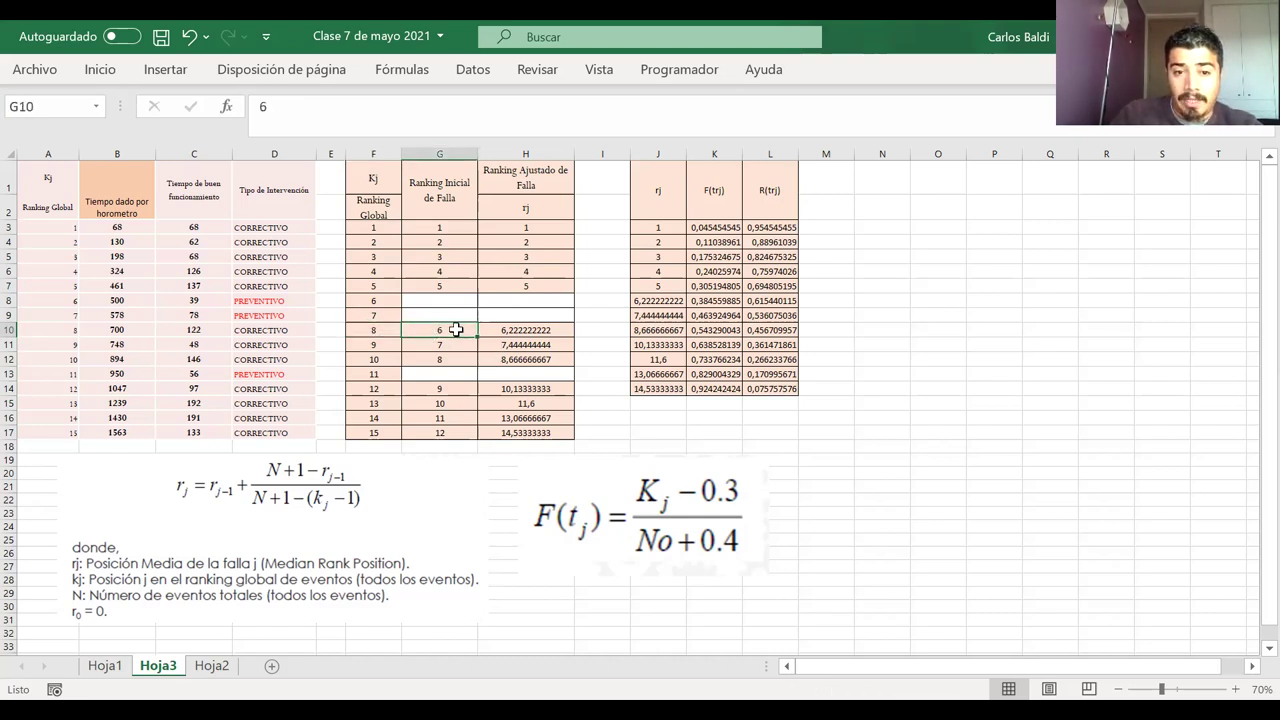
- Nudge the rj formula image slightly upward, and compare the intervention types with the initial failure ranking in rows 10 to 17
mouse_move(250, 475)
mouse_down()
mouse_move(295, 452)
mouse_move(398, 214)
mouse_move(408, 228)
mouse_move(400, 215)
mouse_move(362, 476)
mouse_move(270, 478)
mouse_move(266, 489)
mouse_up()
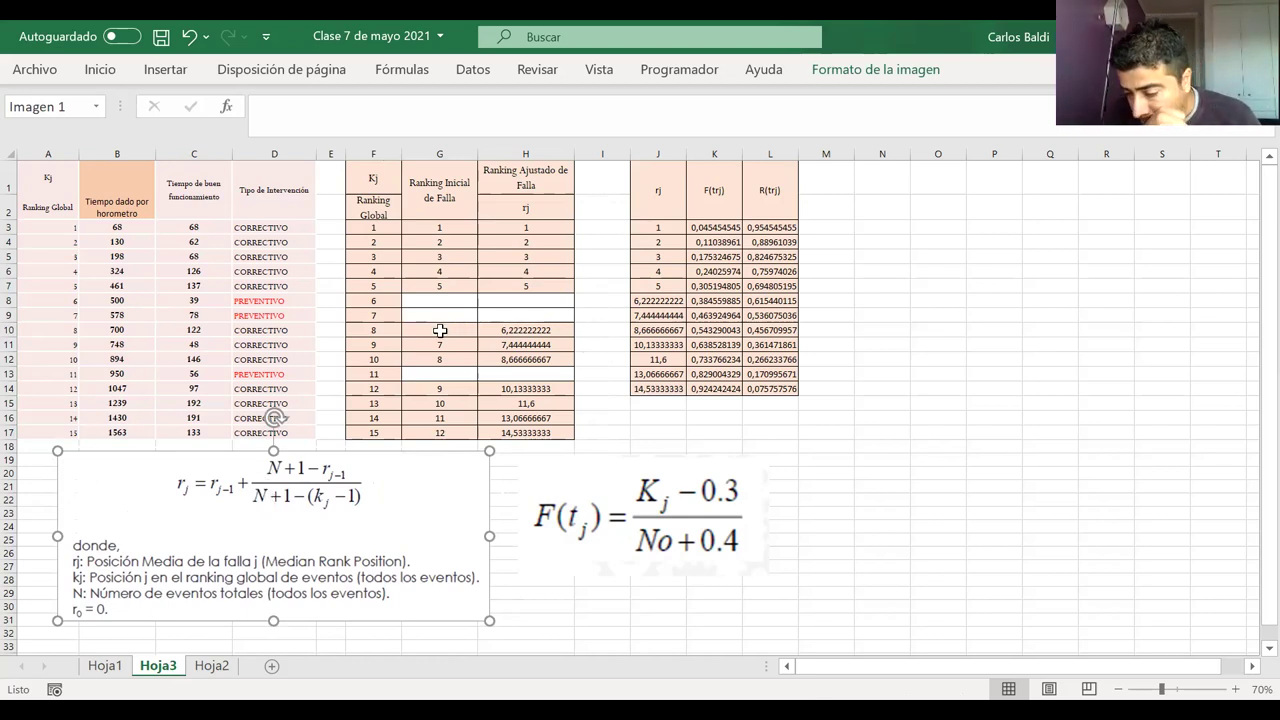
drag(277, 327, 429, 357)
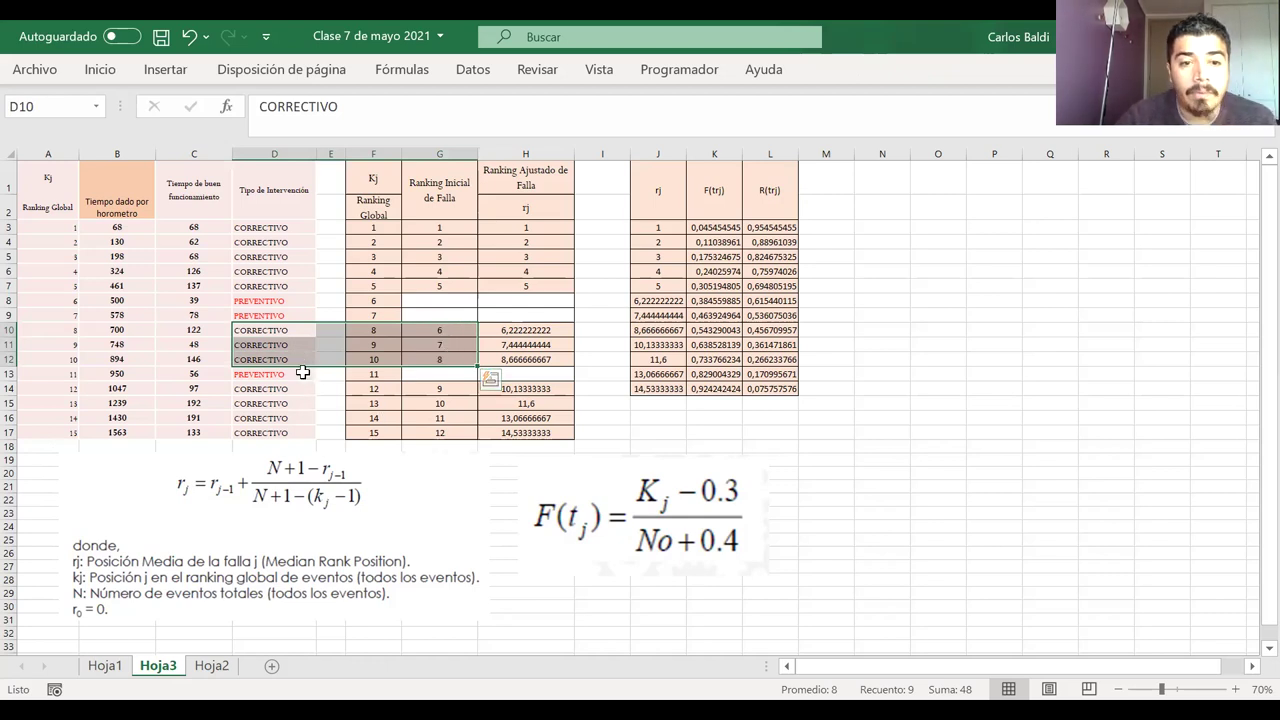
drag(300, 374, 433, 380)
drag(299, 389, 293, 433)
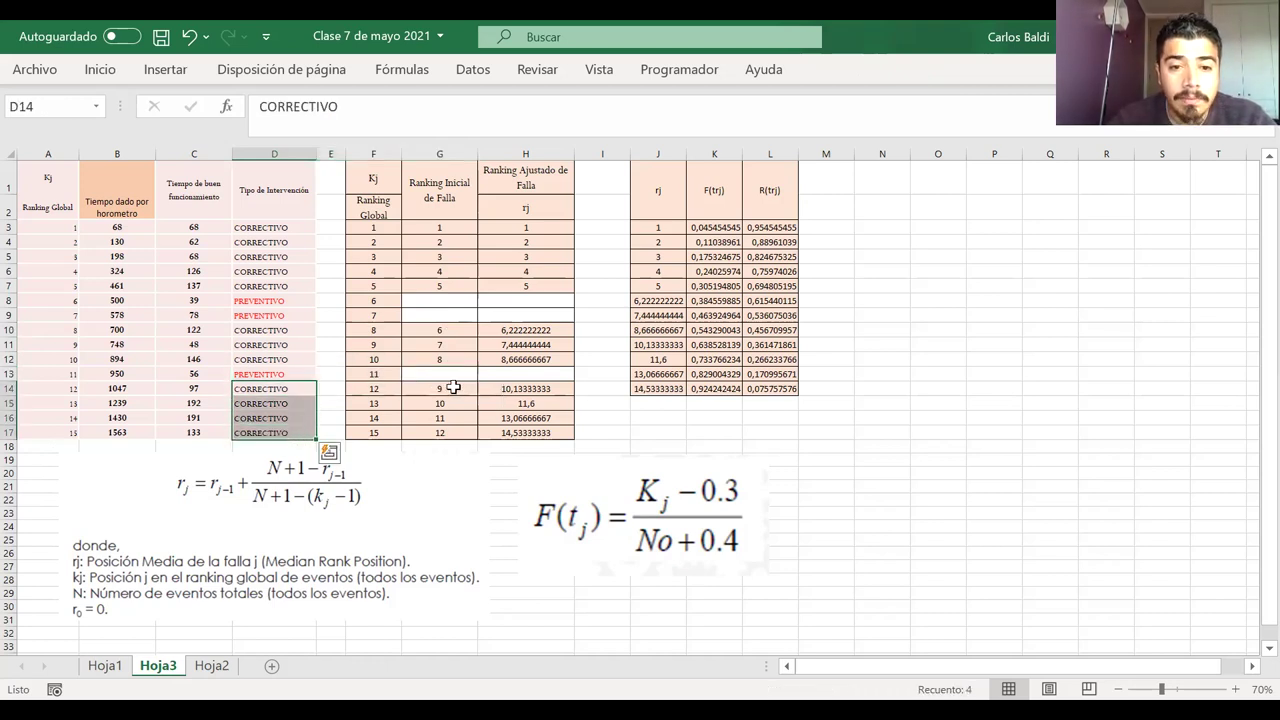
- Examine the blank ranking cells G13:H13 for global event 11 and how the initial ranking resumes in G14:G17
click(453, 387)
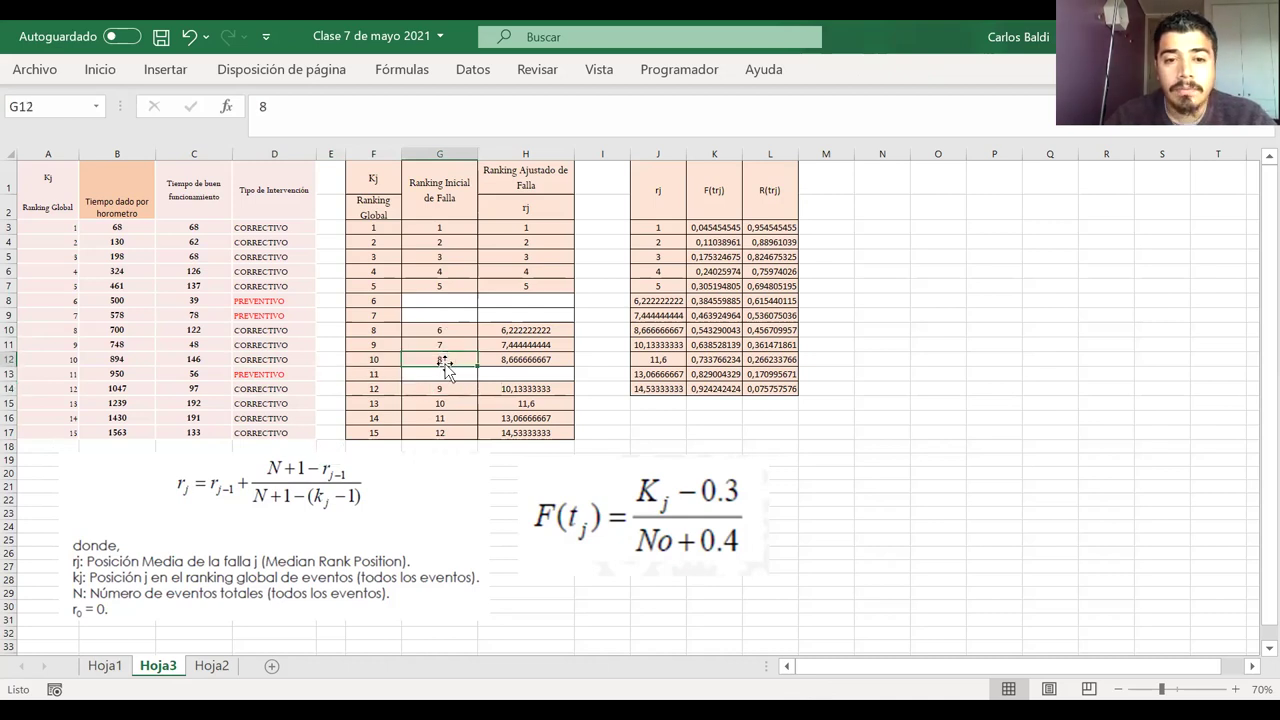
drag(425, 372, 490, 374)
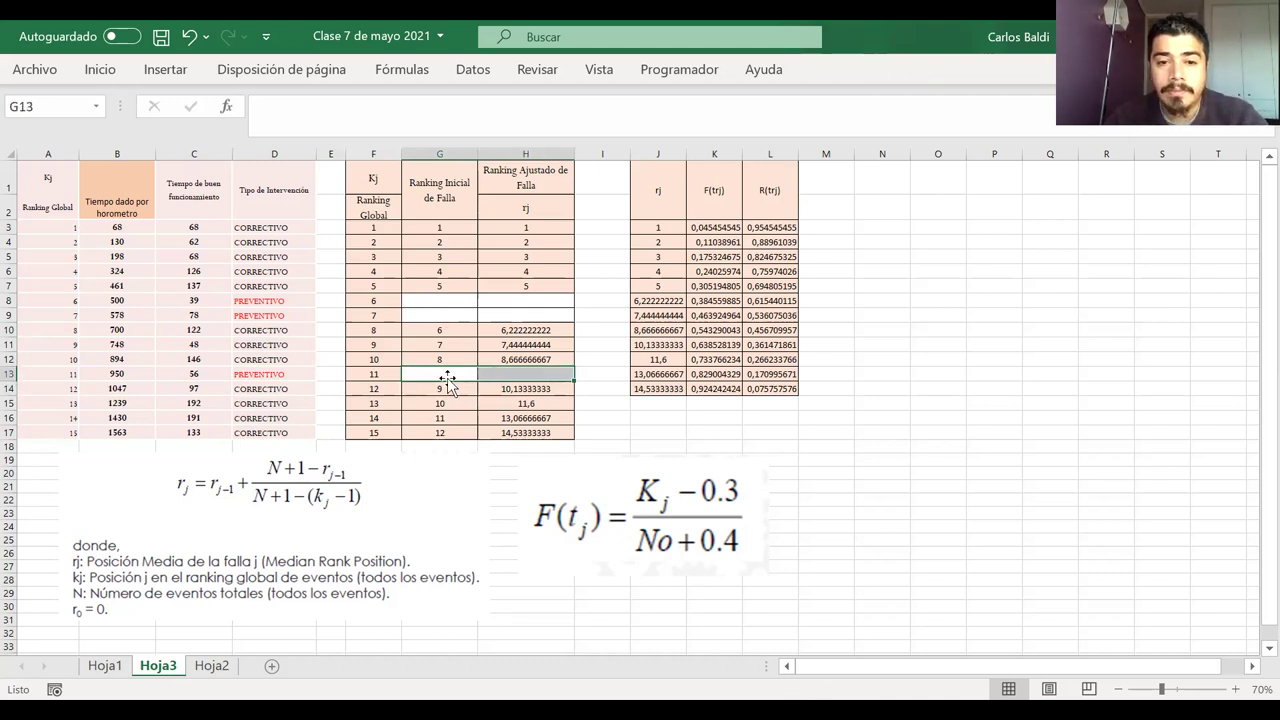
click(427, 389)
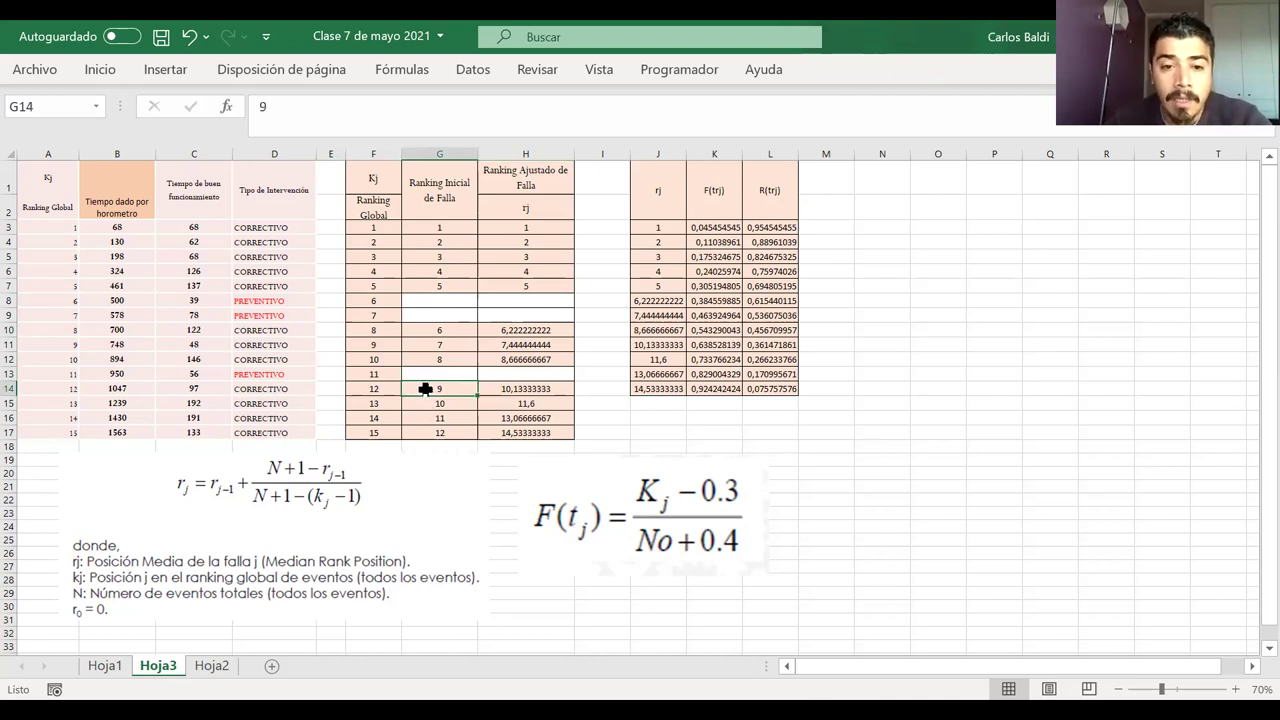
drag(425, 396, 425, 427)
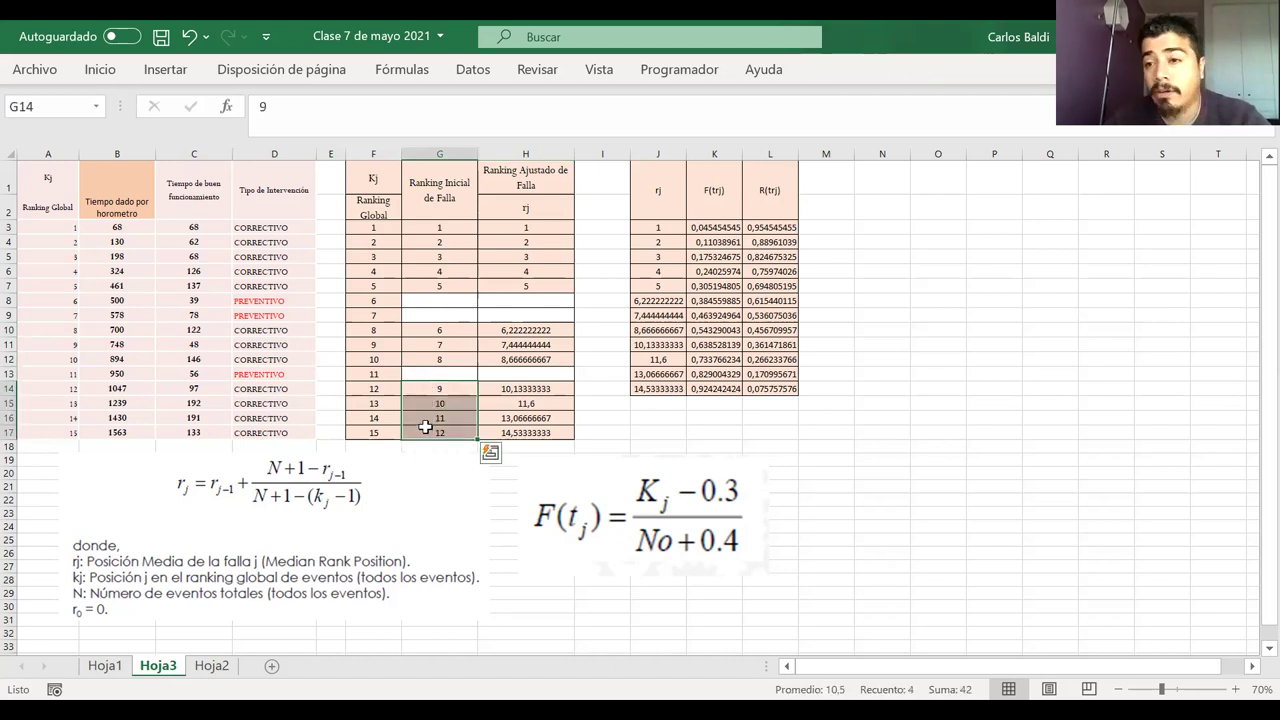
- Compare the adjusted failure ranks in H3:H7 with the calculated adjusted rank and its formula in H10
click(526, 230)
drag(542, 241, 537, 285)
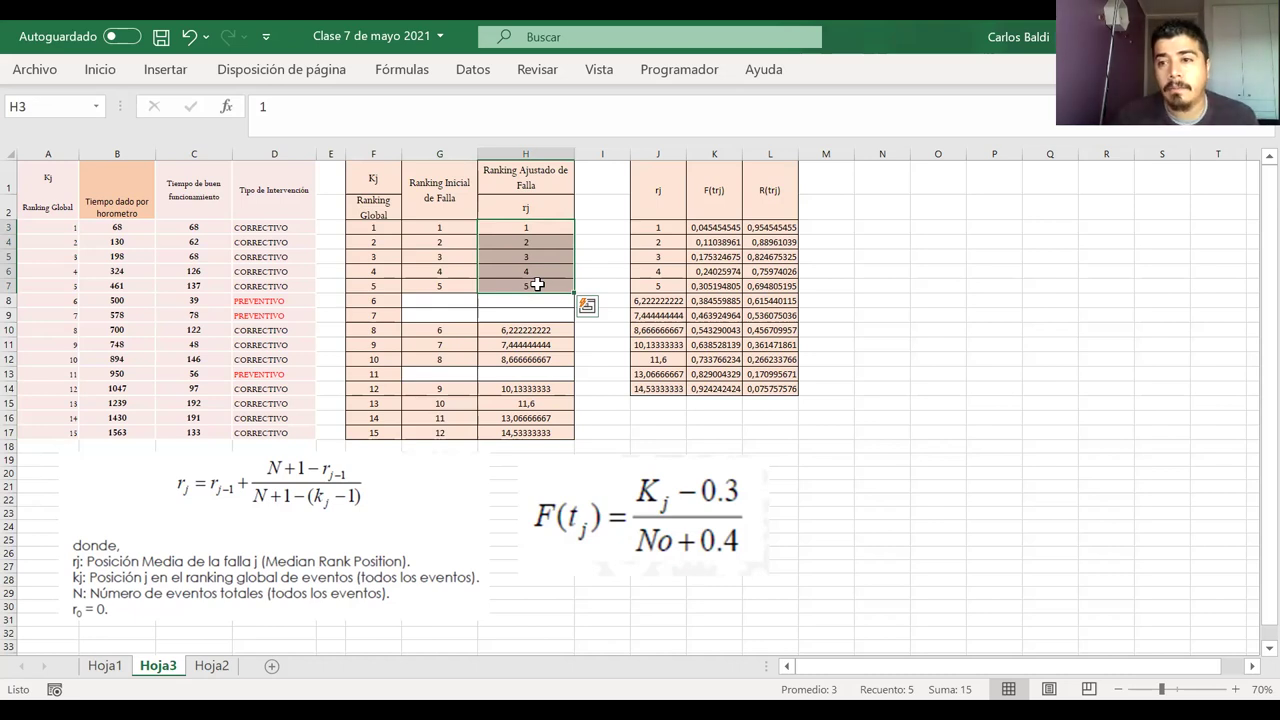
click(562, 330)
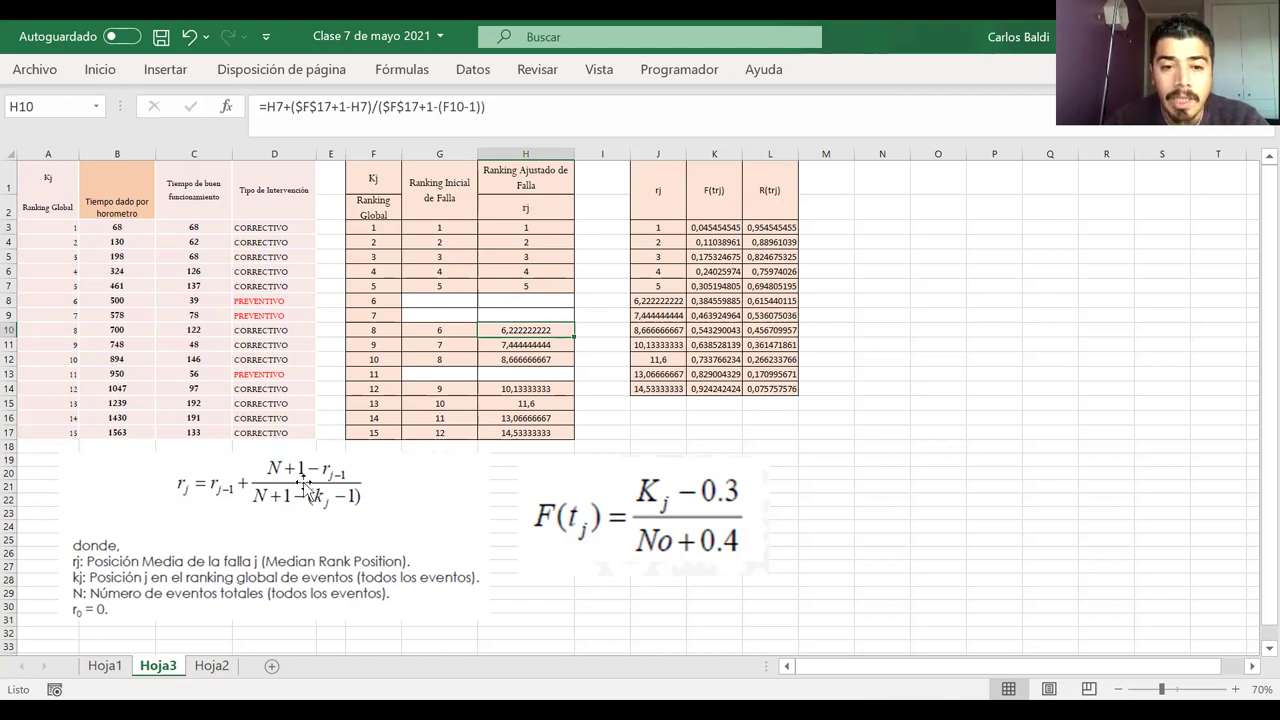
click(522, 284)
click(520, 327)
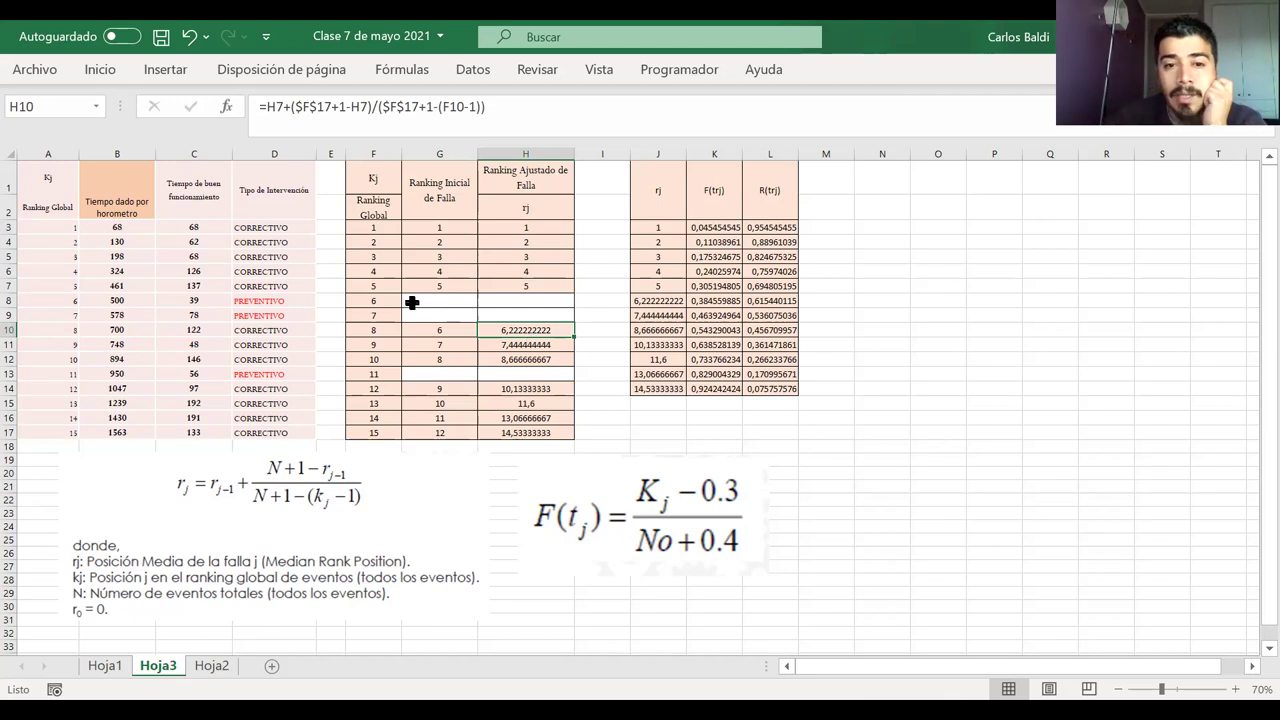
- Compare the preventive events D8:D9 and corrective events D3:D7 with their initial and adjusted failure rankings
drag(268, 300, 265, 315)
drag(506, 327, 511, 297)
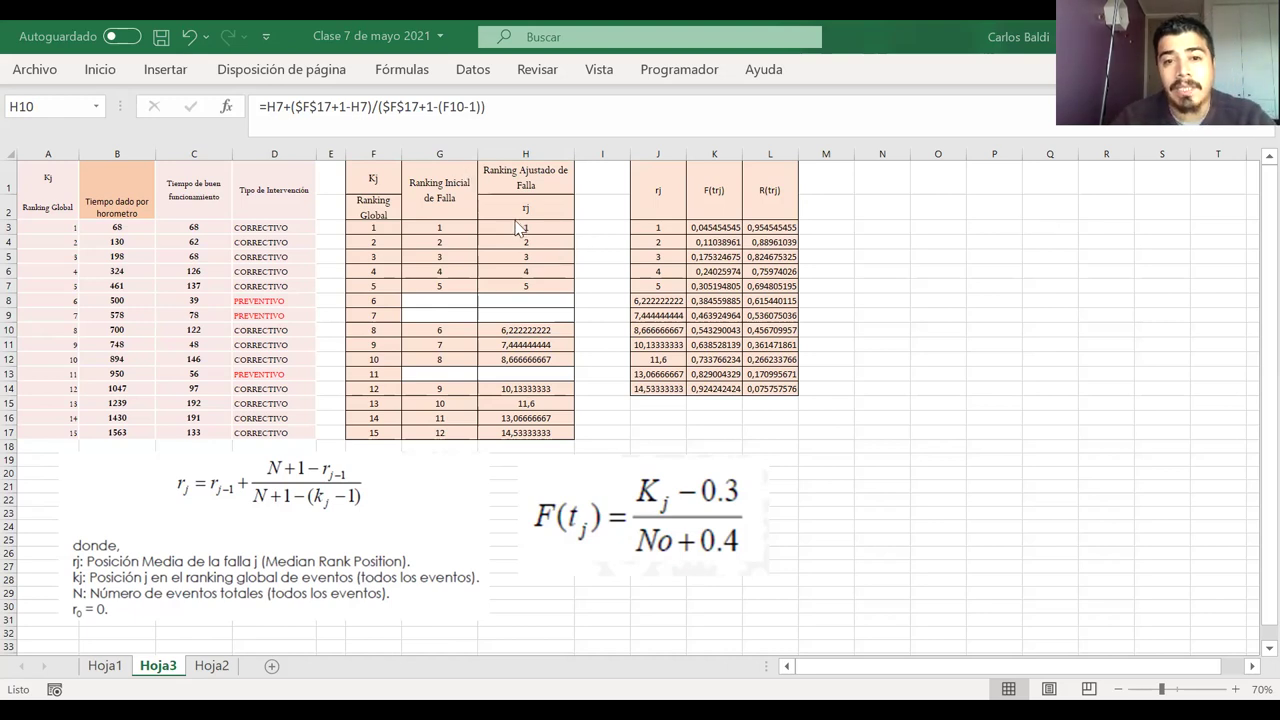
drag(518, 228, 512, 258)
drag(430, 229, 433, 253)
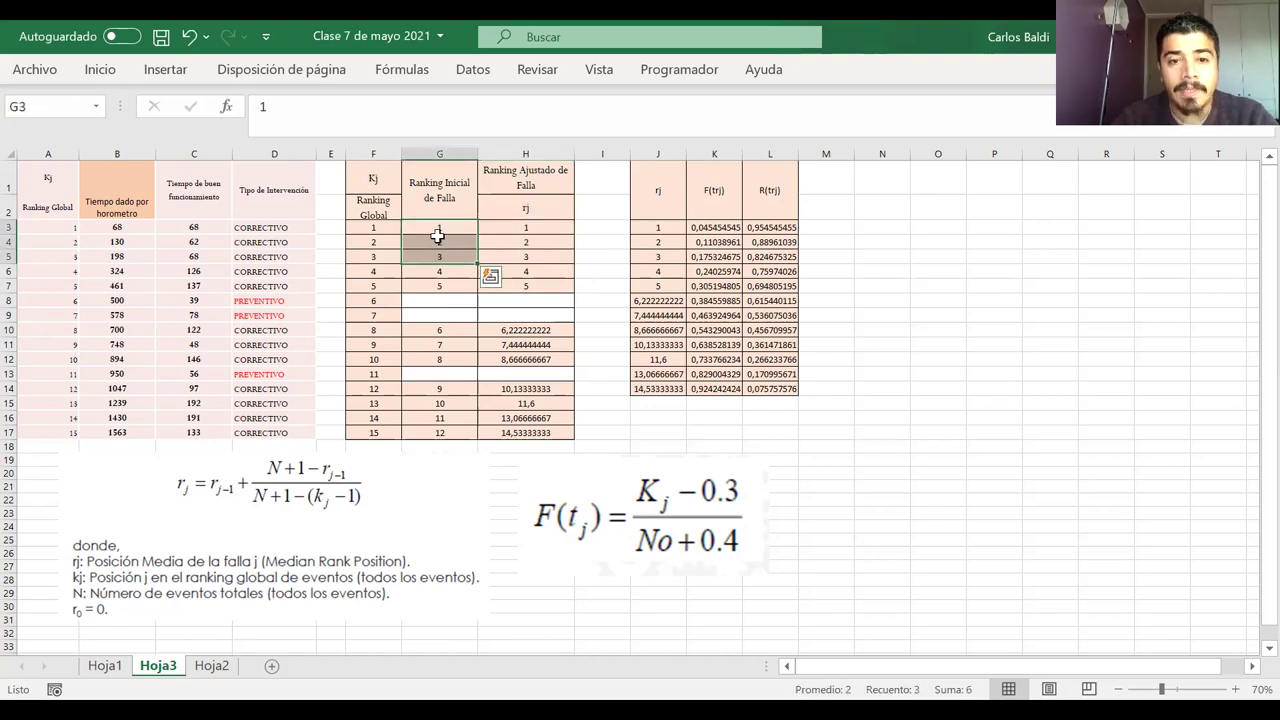
click(437, 229)
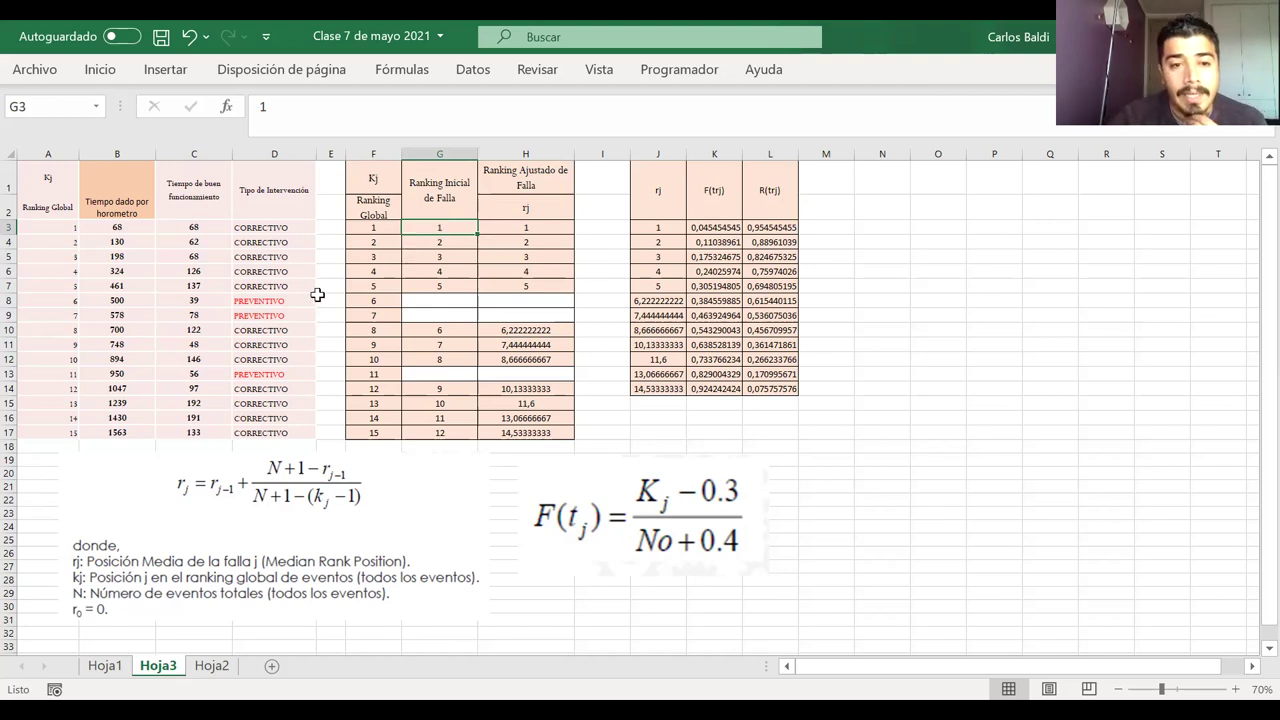
click(267, 230)
drag(270, 244, 272, 287)
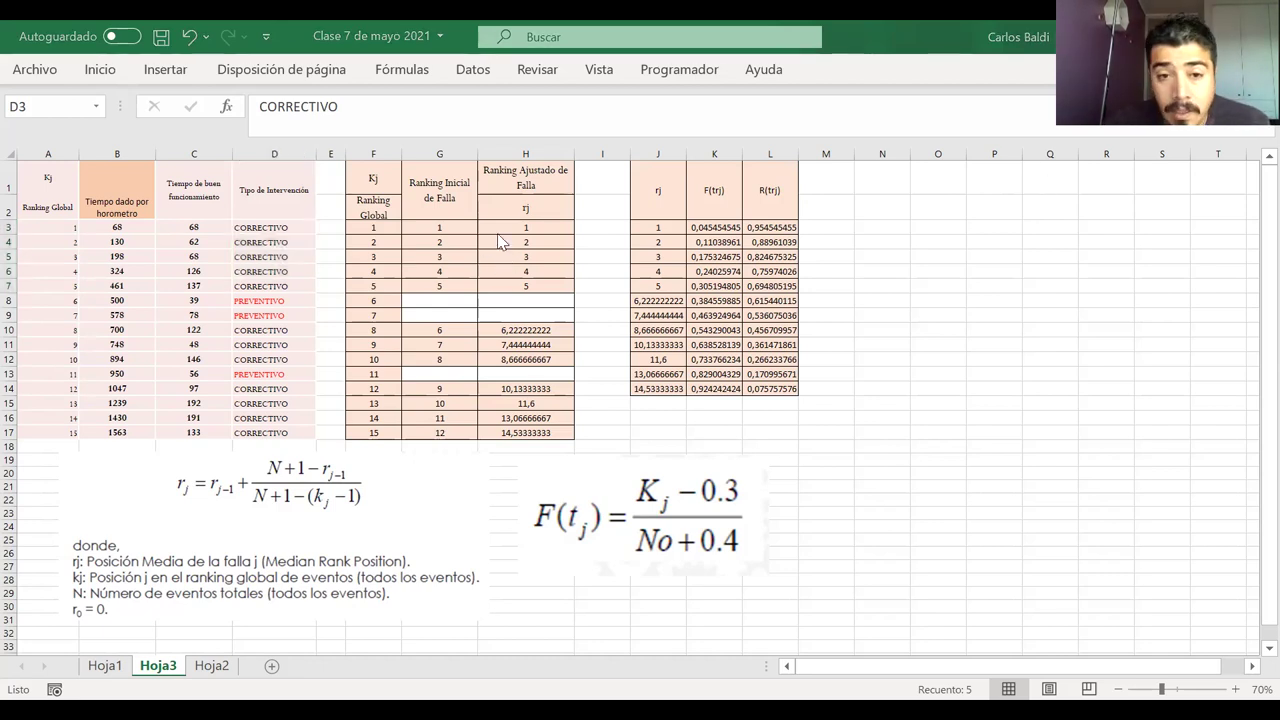
- Open the H10 formula for editing, underline and circle rj in the formula image, and handwrite 6.222 in red on the empty cells
click(528, 327)
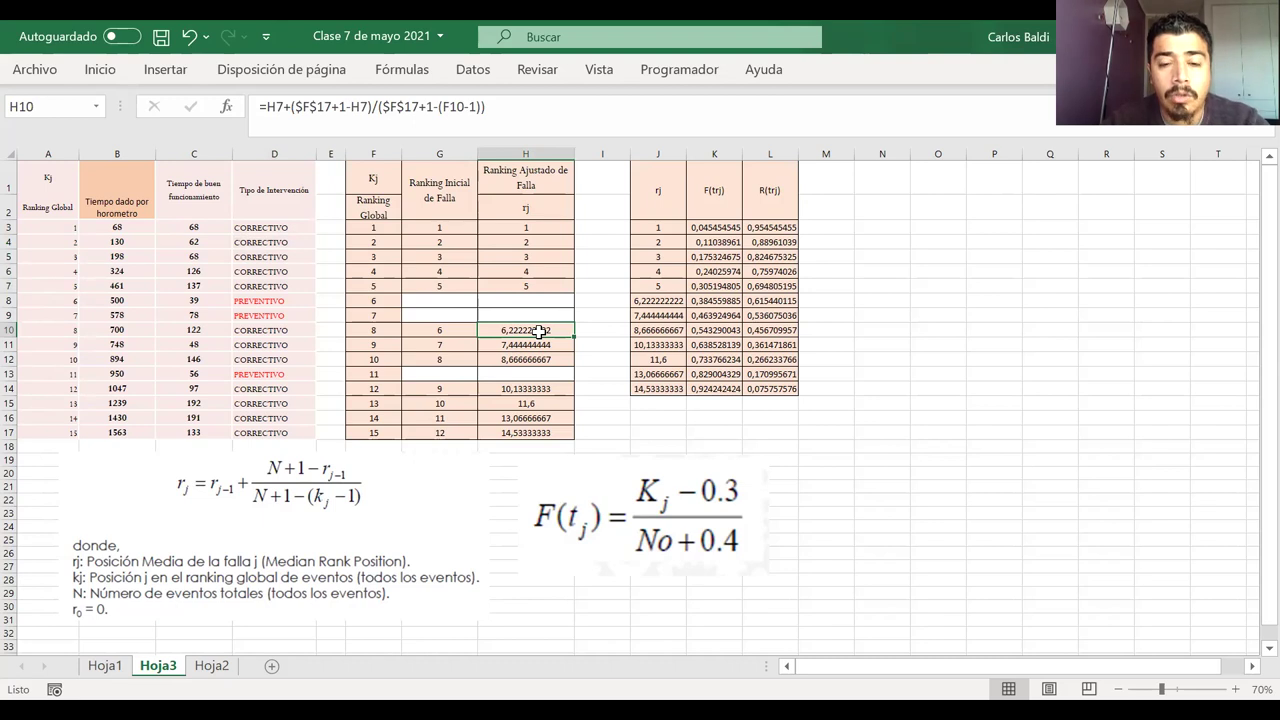
double_click(538, 331)
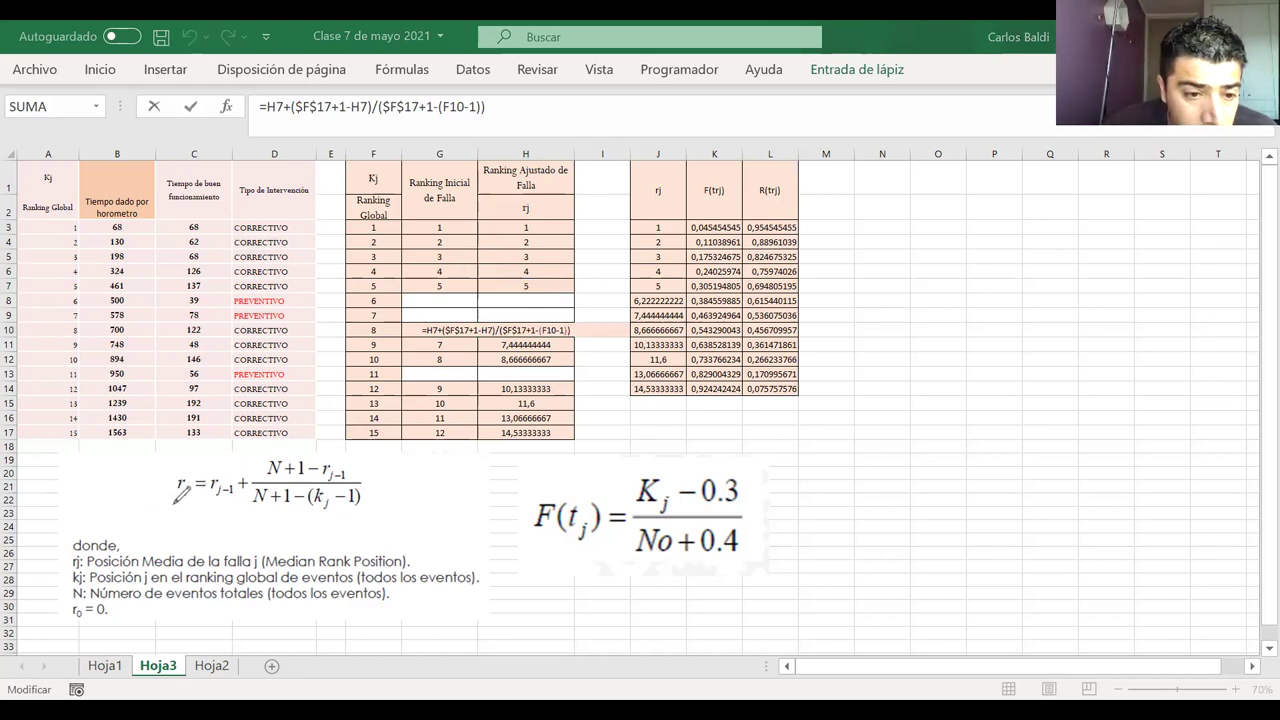
drag(175, 503, 190, 504)
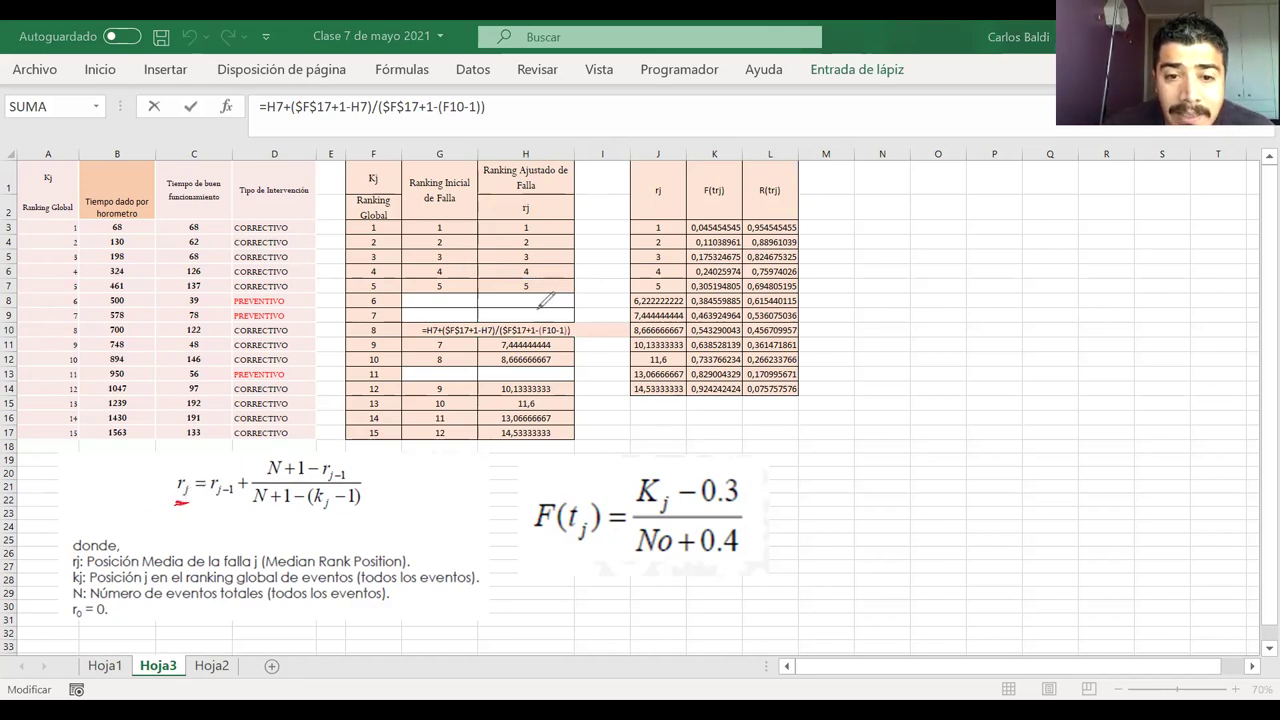
drag(968, 452, 958, 480)
mouse_move(990, 482)
mouse_down()
mouse_move(986, 494)
mouse_move(1020, 462)
mouse_move(1022, 488)
mouse_up()
drag(1028, 462, 1046, 488)
drag(1052, 456, 1064, 487)
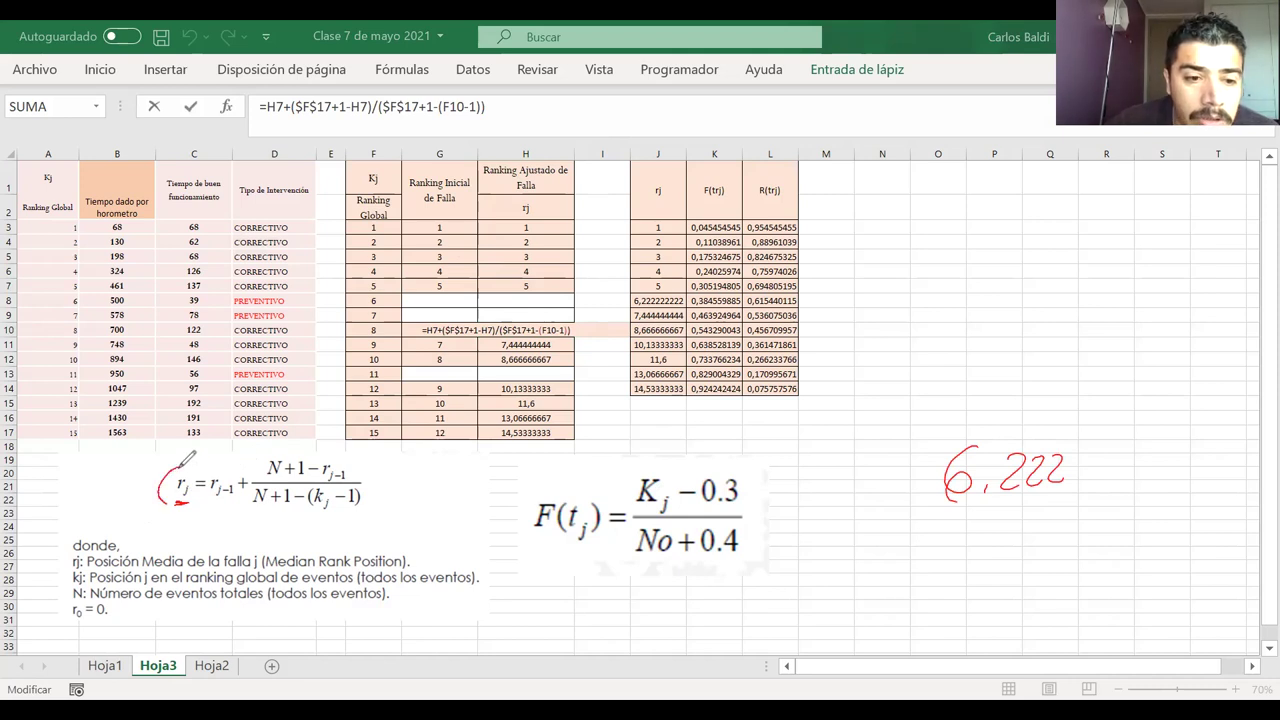
drag(182, 464, 192, 496)
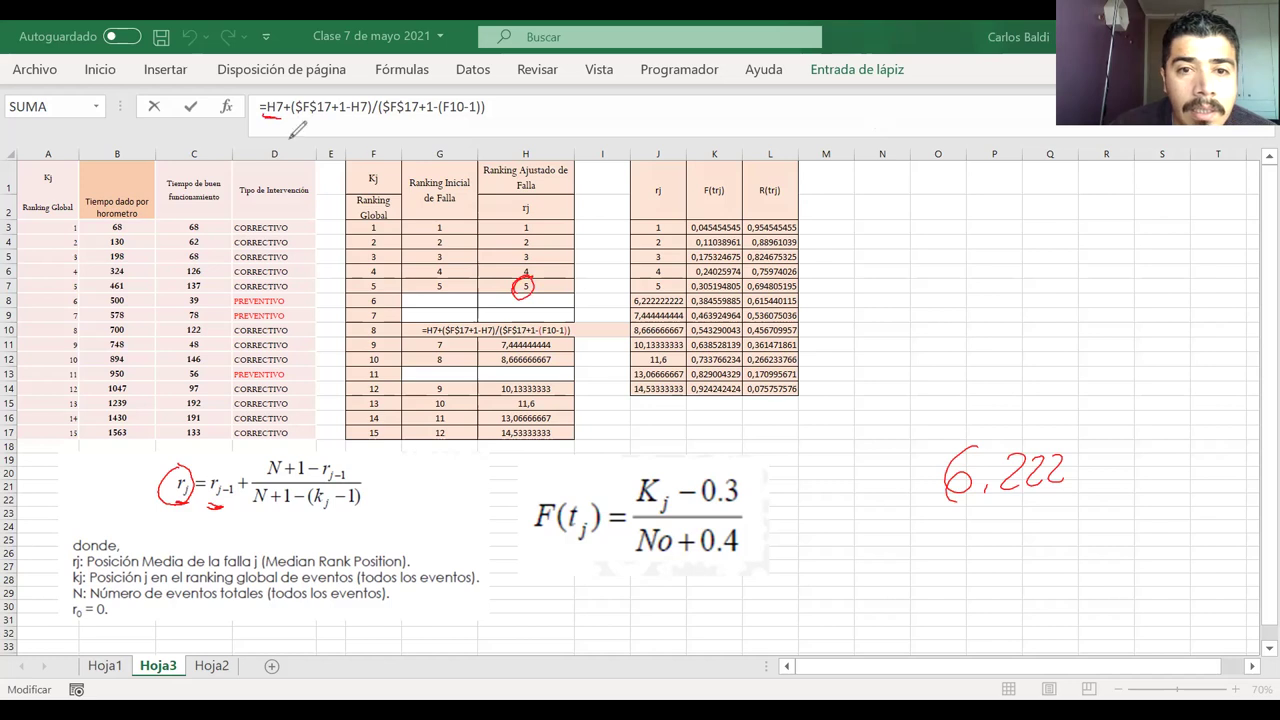
- Mark row 7 and the adjusted rank in H7 in red ink, and add arrows down column H and to r(j-1) in the formula image
drag(14, 286, 20, 286)
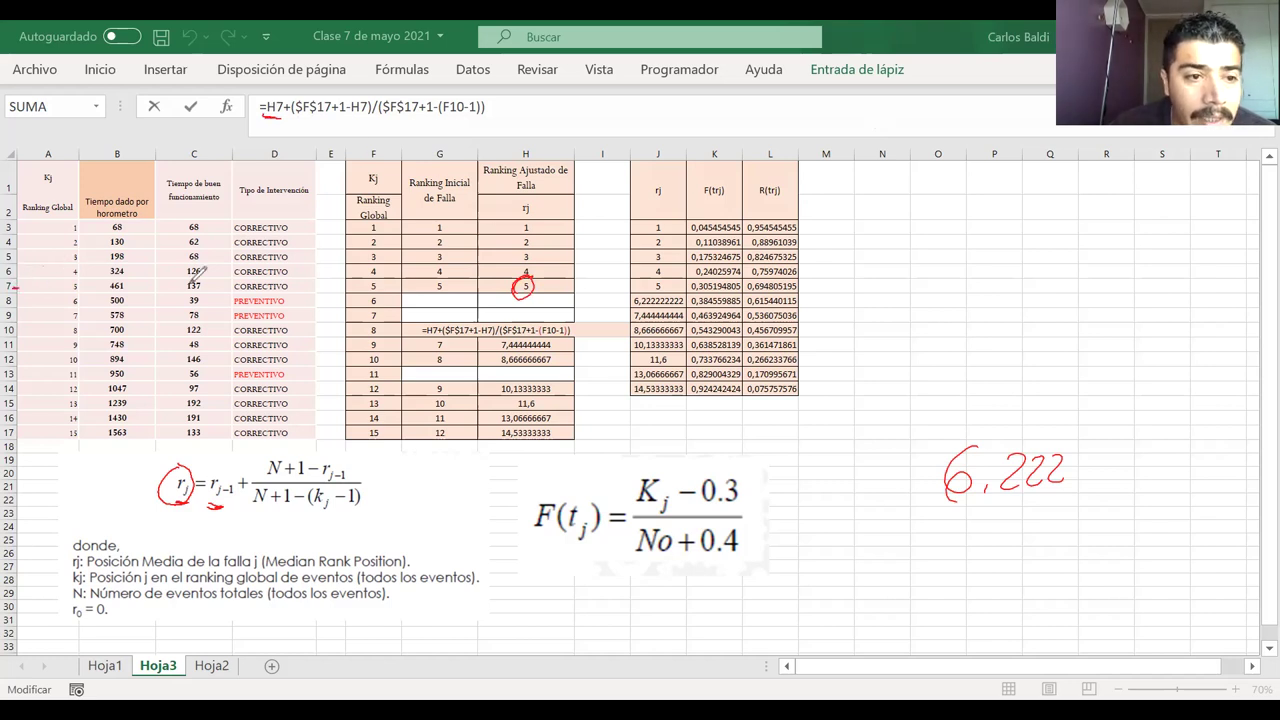
drag(493, 287, 508, 285)
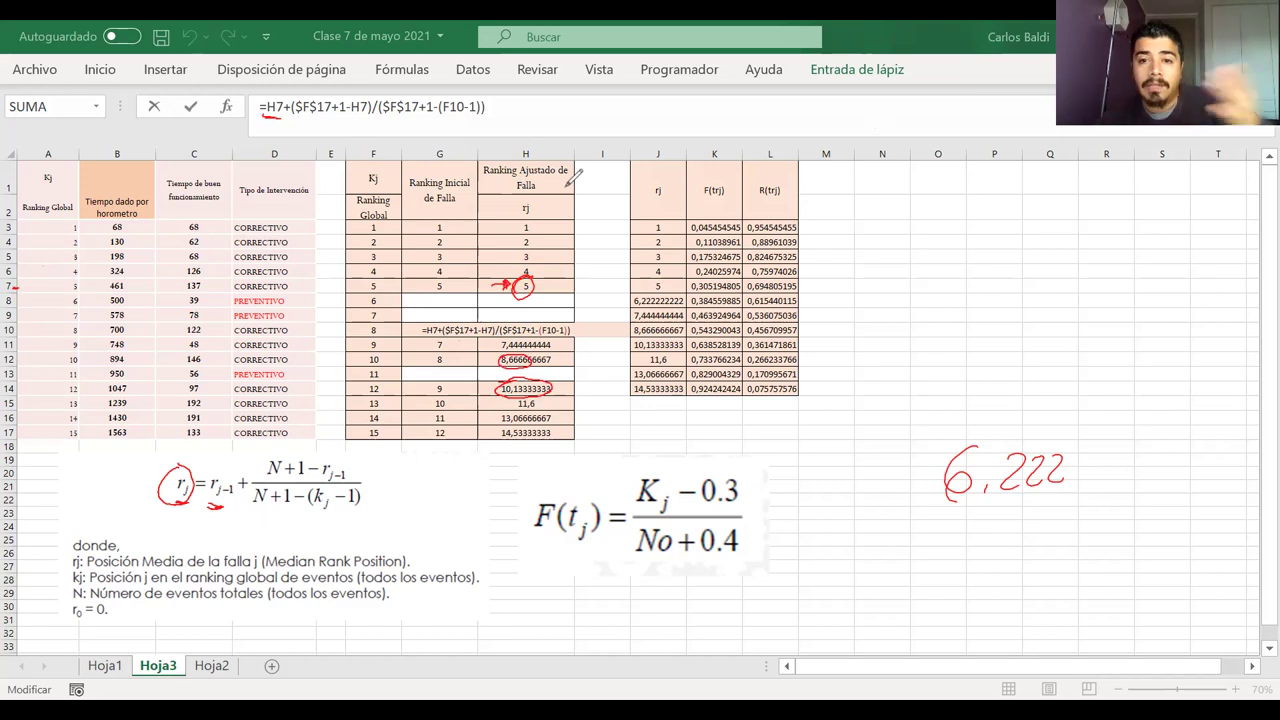
drag(561, 195, 549, 250)
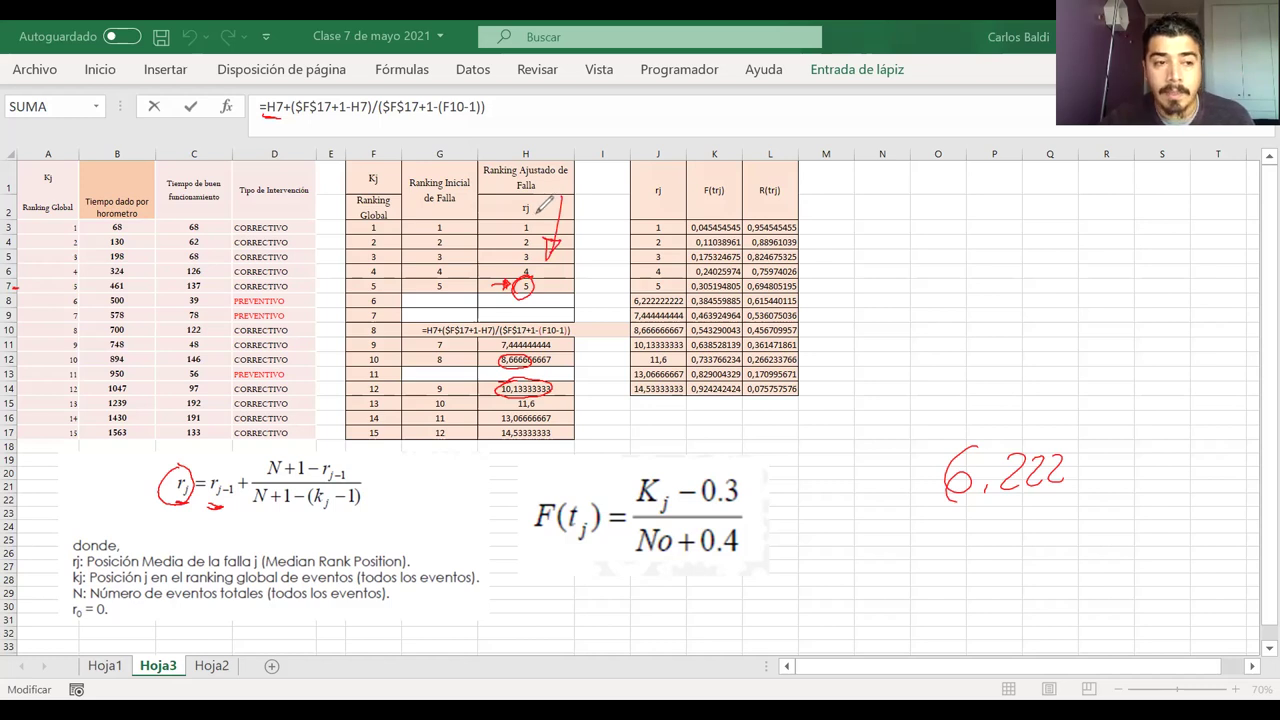
mouse_move(440, 270)
mouse_down()
mouse_move(452, 310)
mouse_move(450, 296)
mouse_up()
key(ctrl+z)
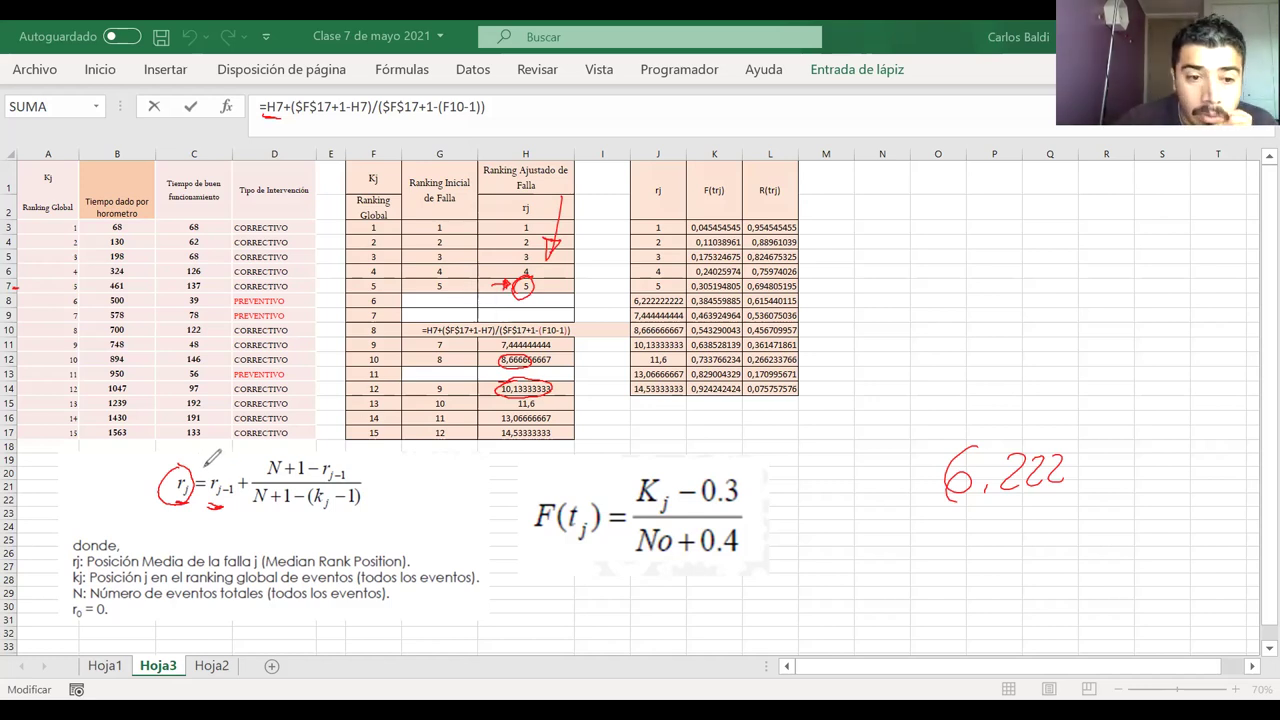
drag(214, 455, 218, 464)
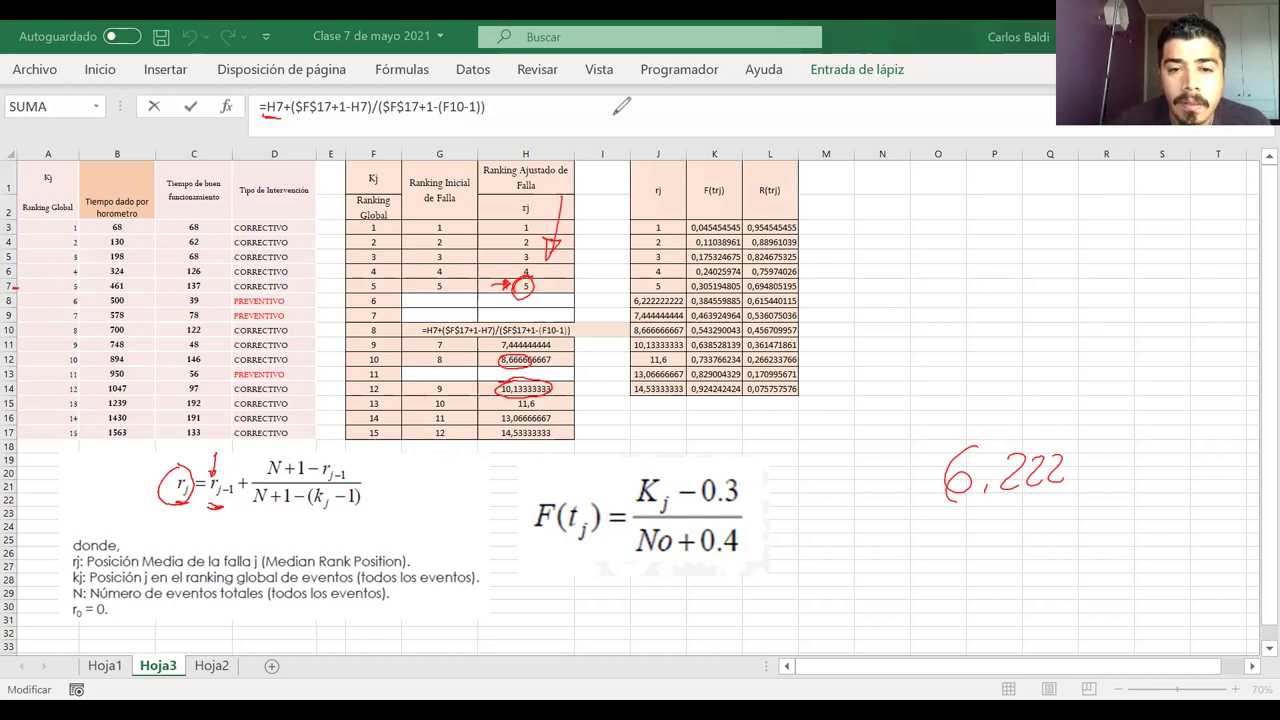
- Erase the ink arrow in column H and the red circles around the adjusted ranks in H12 and H14
click(556, 238)
click(530, 381)
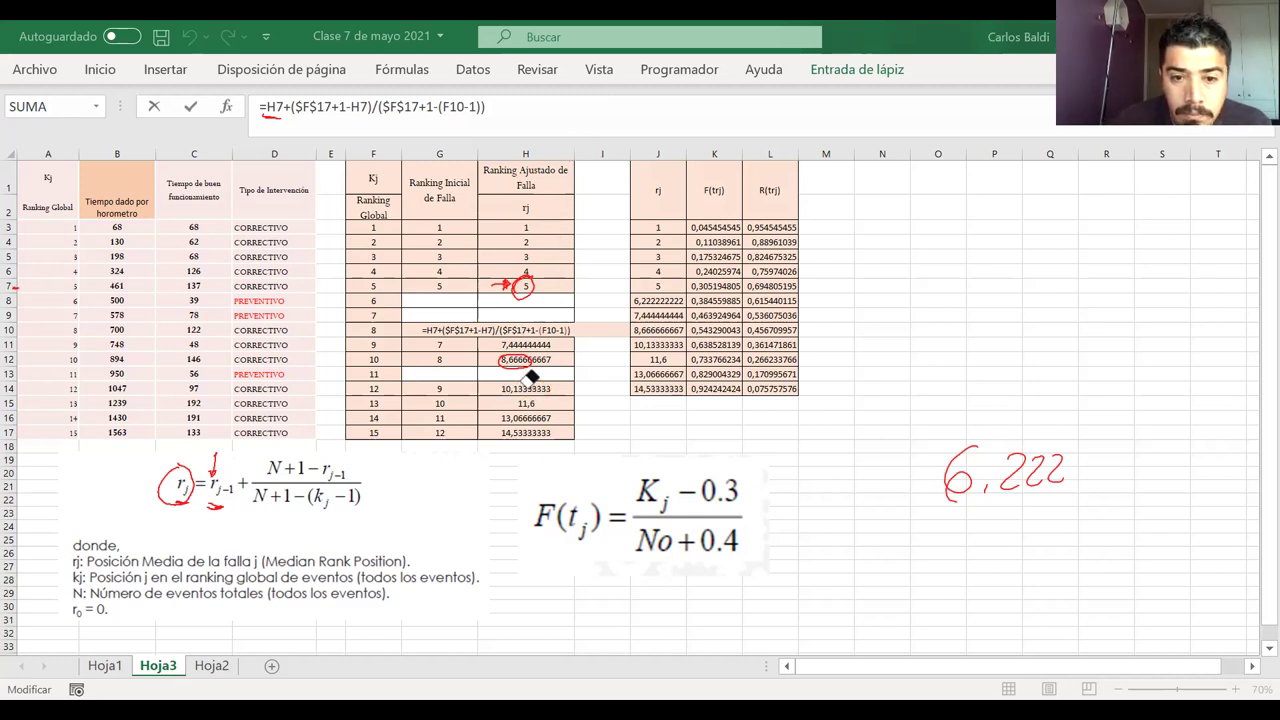
click(526, 364)
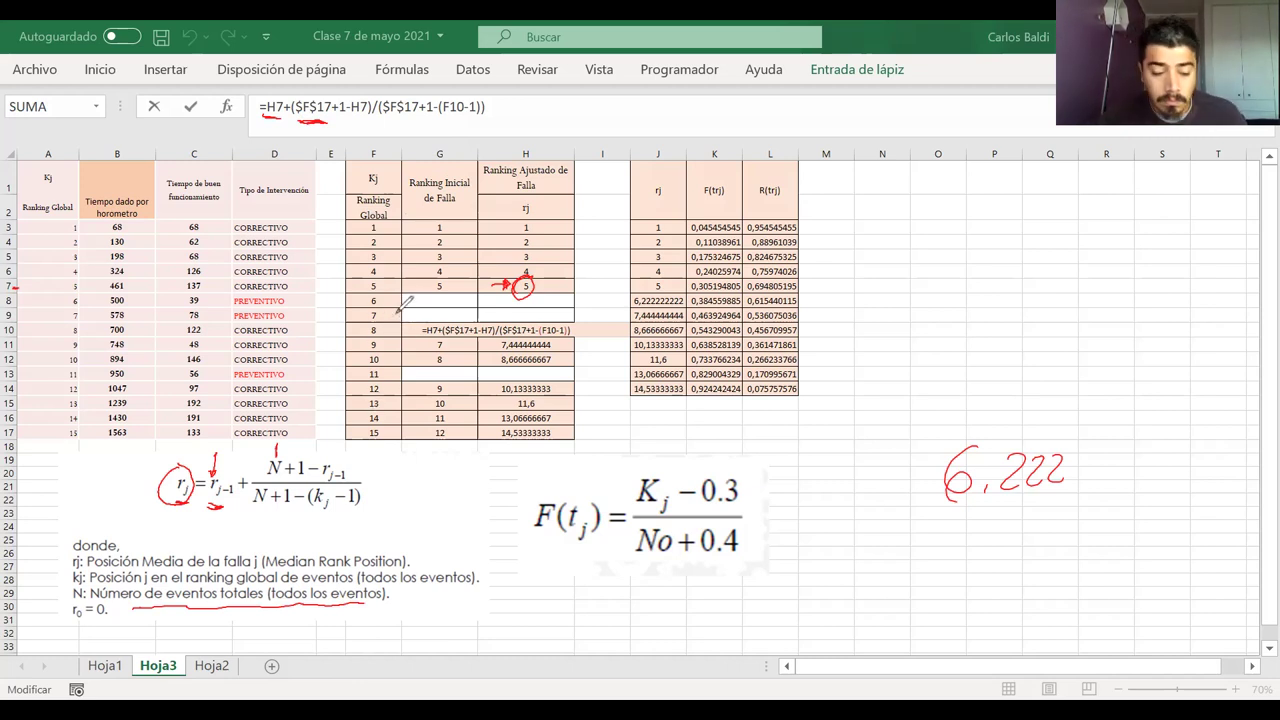
- Circle the 15 in F17 and handwrite 5 + followed by a fraction with the numerator 15 + 1 - 5
drag(378, 424, 386, 416)
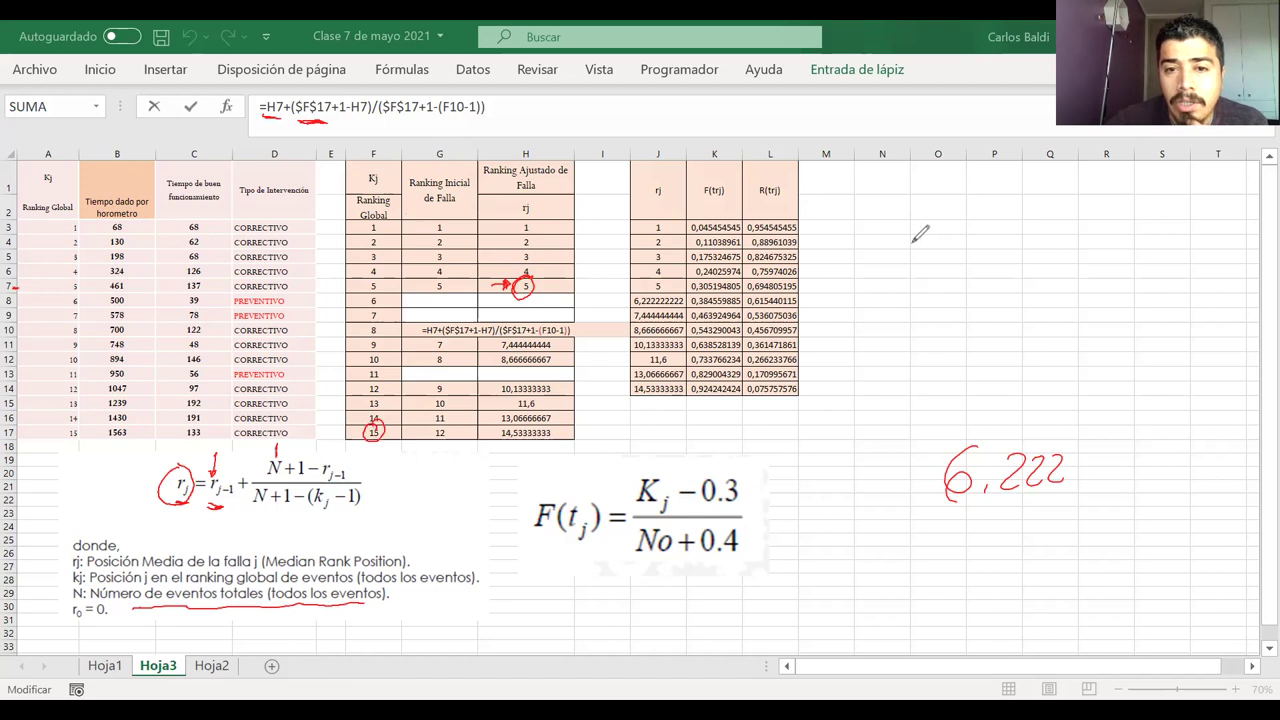
mouse_move(920, 239)
mouse_down()
mouse_move(898, 270)
mouse_move(955, 255)
mouse_move(945, 270)
mouse_move(1146, 263)
mouse_up()
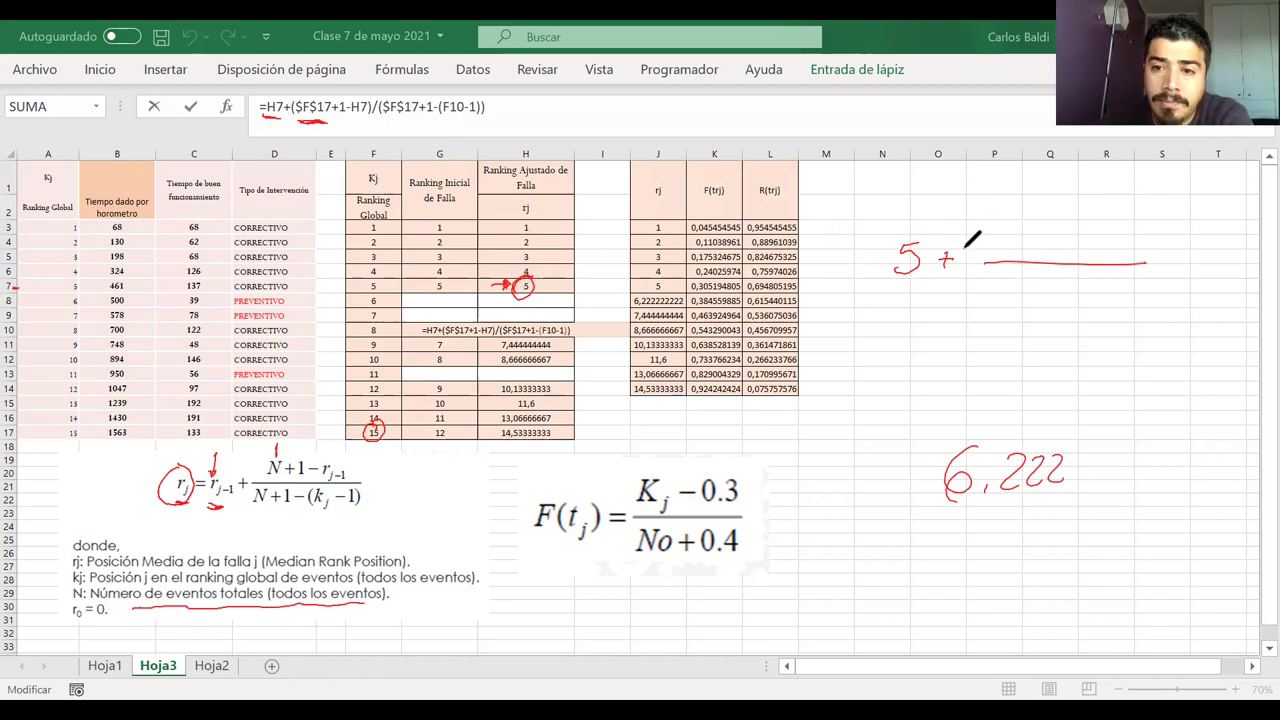
drag(1001, 231, 1000, 247)
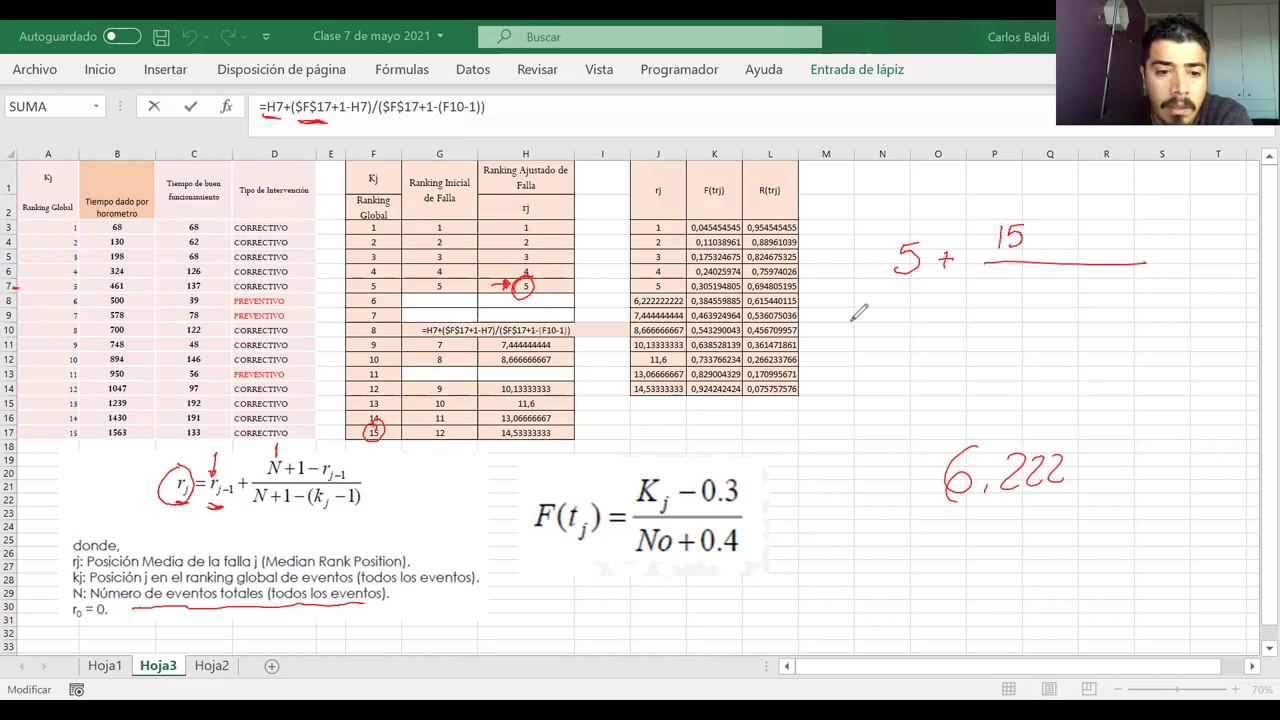
mouse_move(1038, 237)
mouse_down()
mouse_move(1058, 236)
mouse_move(1047, 247)
mouse_up()
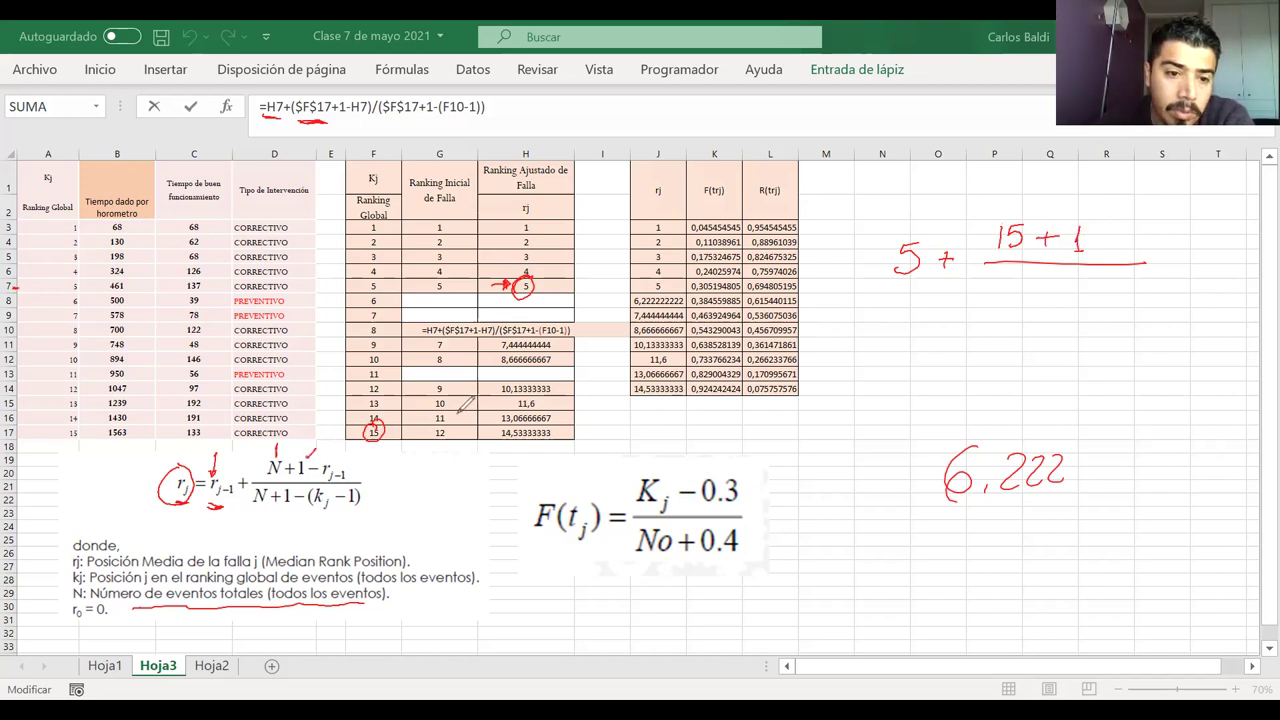
drag(1106, 238, 1114, 238)
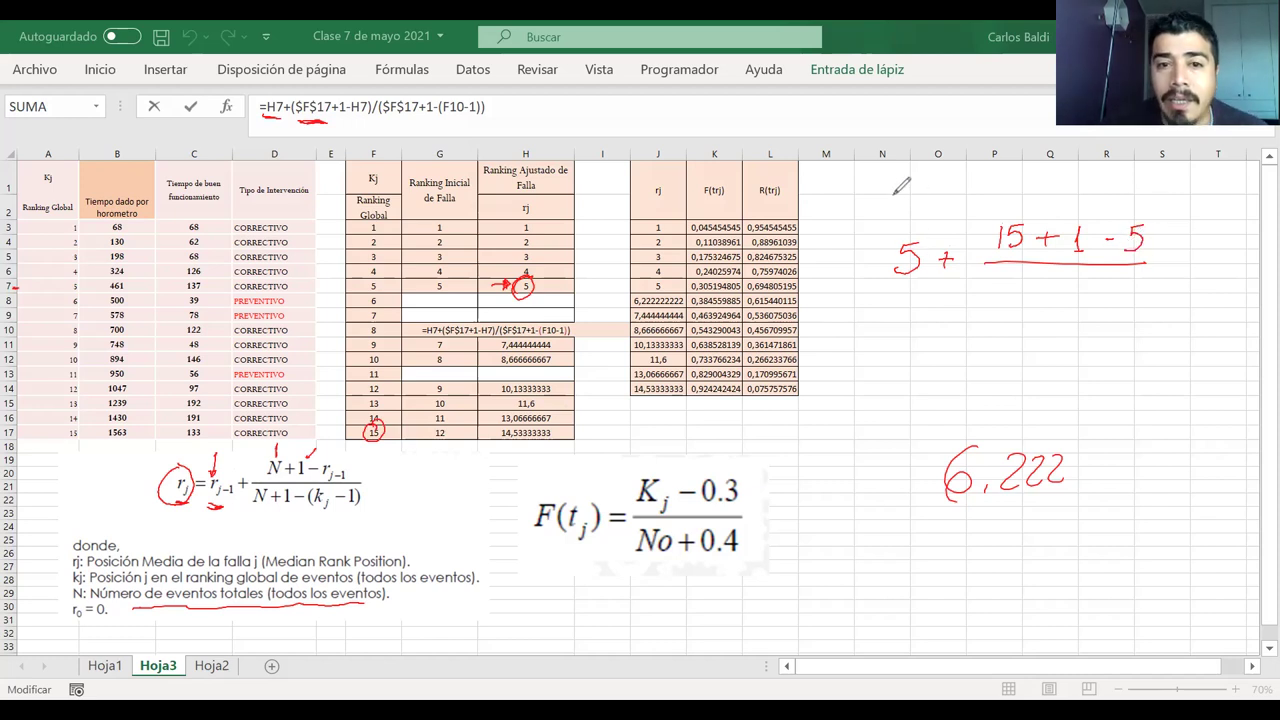
- Label both handwritten 5s as H7 and mark the two matching H7 references in the formula bar with red ink
mouse_move(893, 196)
mouse_down()
mouse_move(891, 214)
mouse_move(902, 210)
mouse_up()
drag(891, 204, 907, 214)
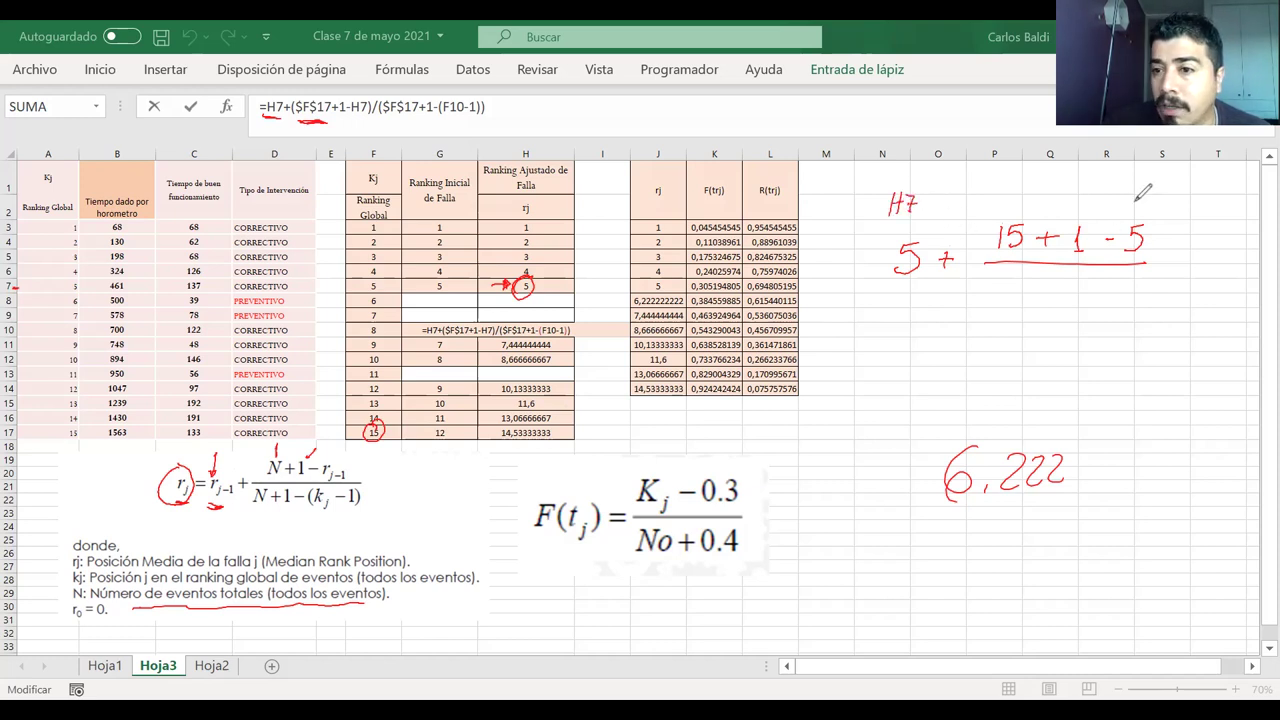
mouse_move(1129, 197)
mouse_down()
mouse_move(1146, 207)
mouse_move(1140, 188)
mouse_move(1153, 210)
mouse_up()
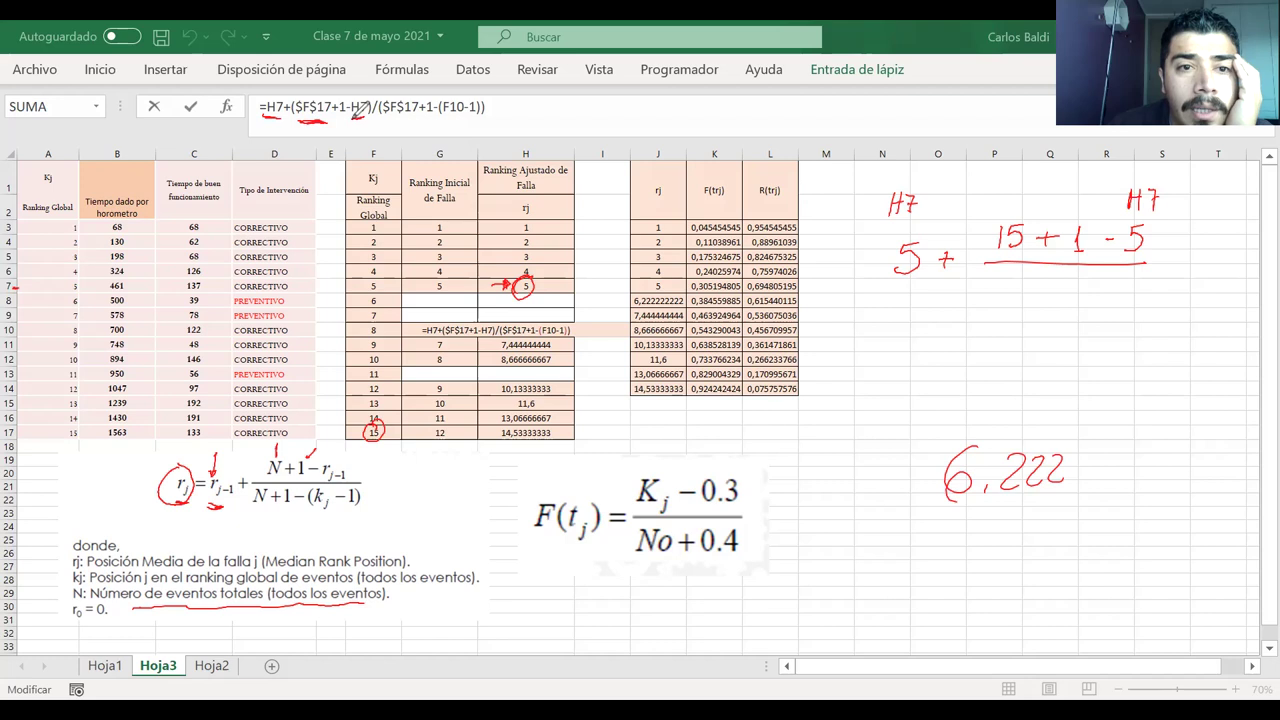
drag(270, 126, 270, 141)
drag(351, 133, 351, 143)
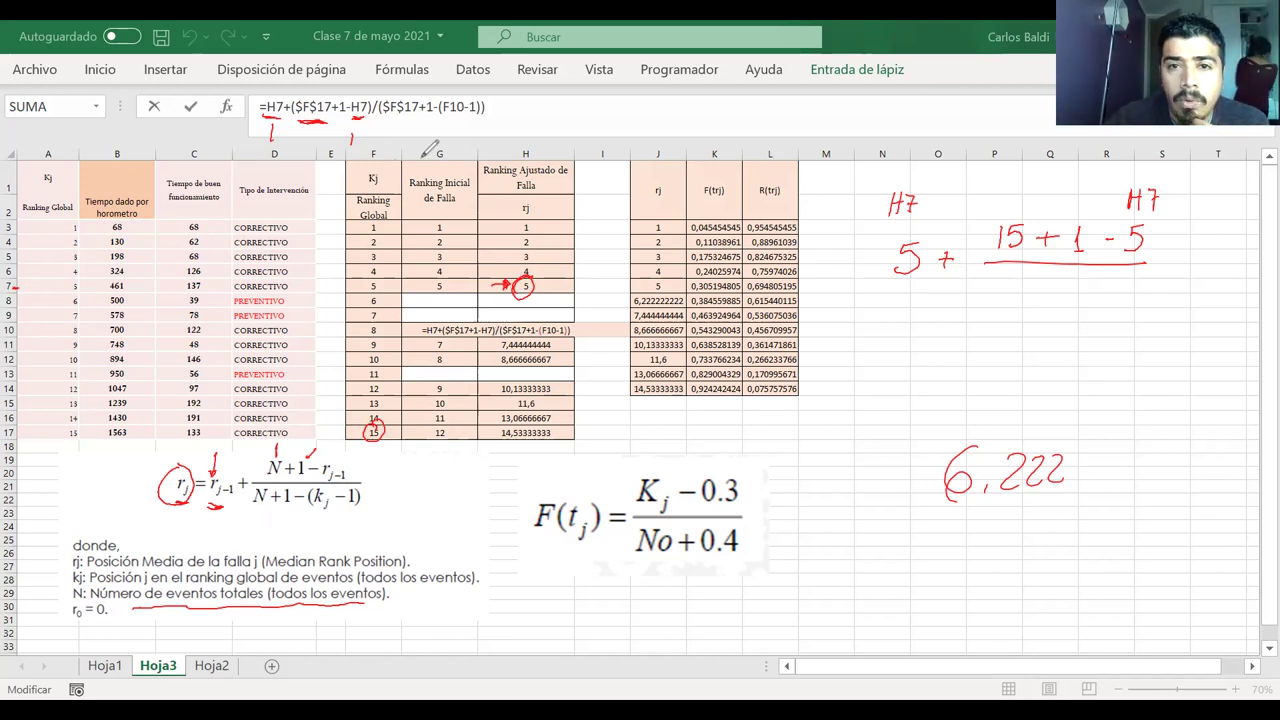
- Underline N in the rj denominator, handwrite 15 + 1 - ( below the fraction line, and enclose the numerator in square brackets
drag(251, 511, 263, 510)
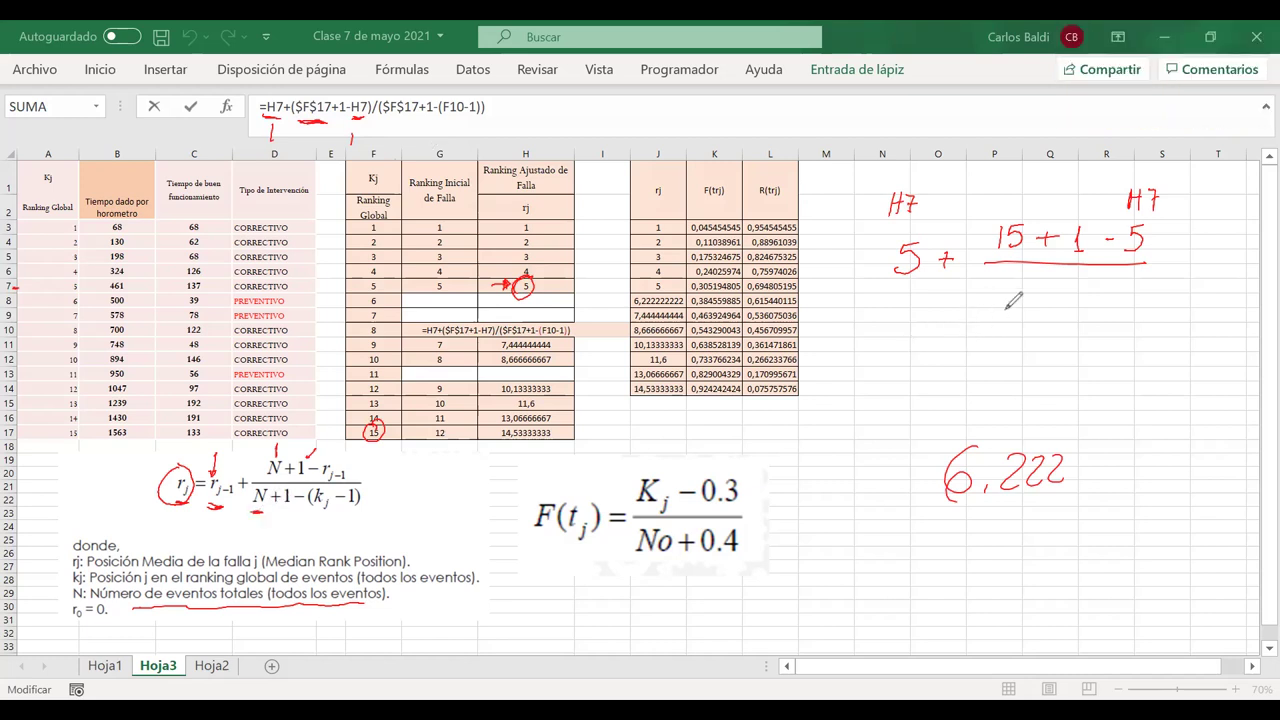
mouse_move(998, 282)
mouse_down()
mouse_move(994, 309)
mouse_move(1058, 293)
mouse_move(1048, 302)
mouse_move(1080, 311)
mouse_up()
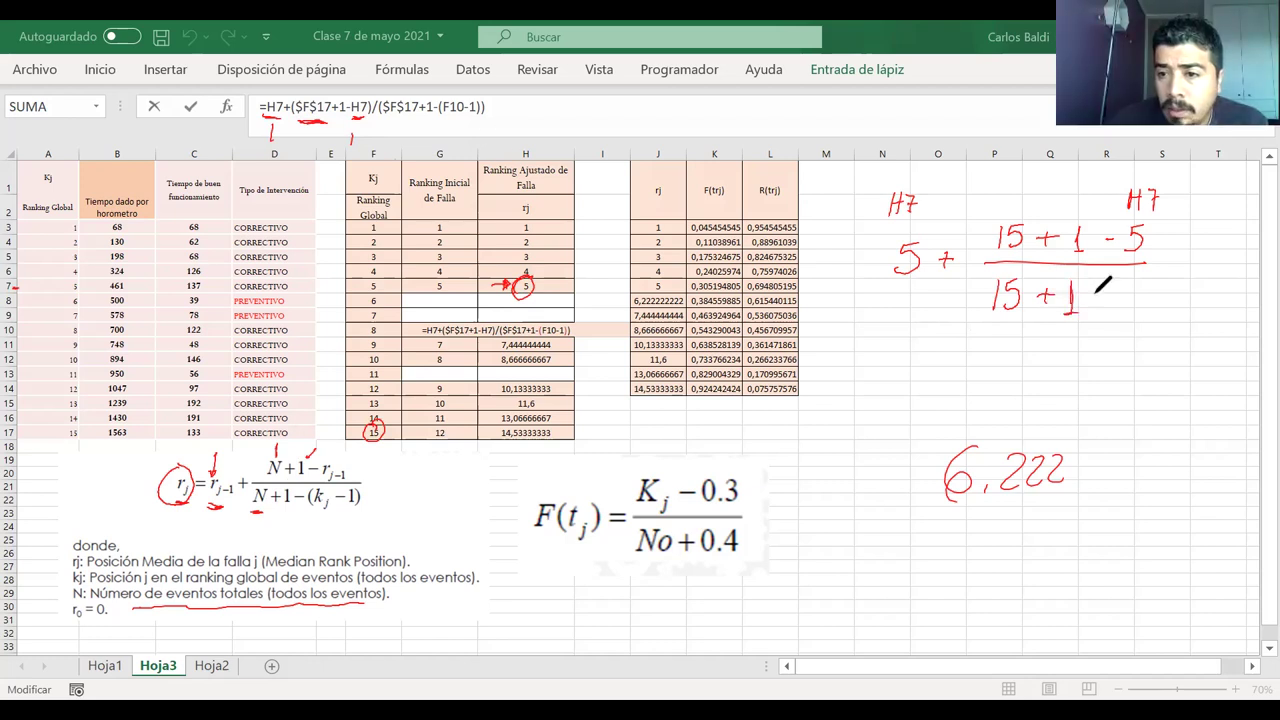
drag(1090, 294, 1102, 294)
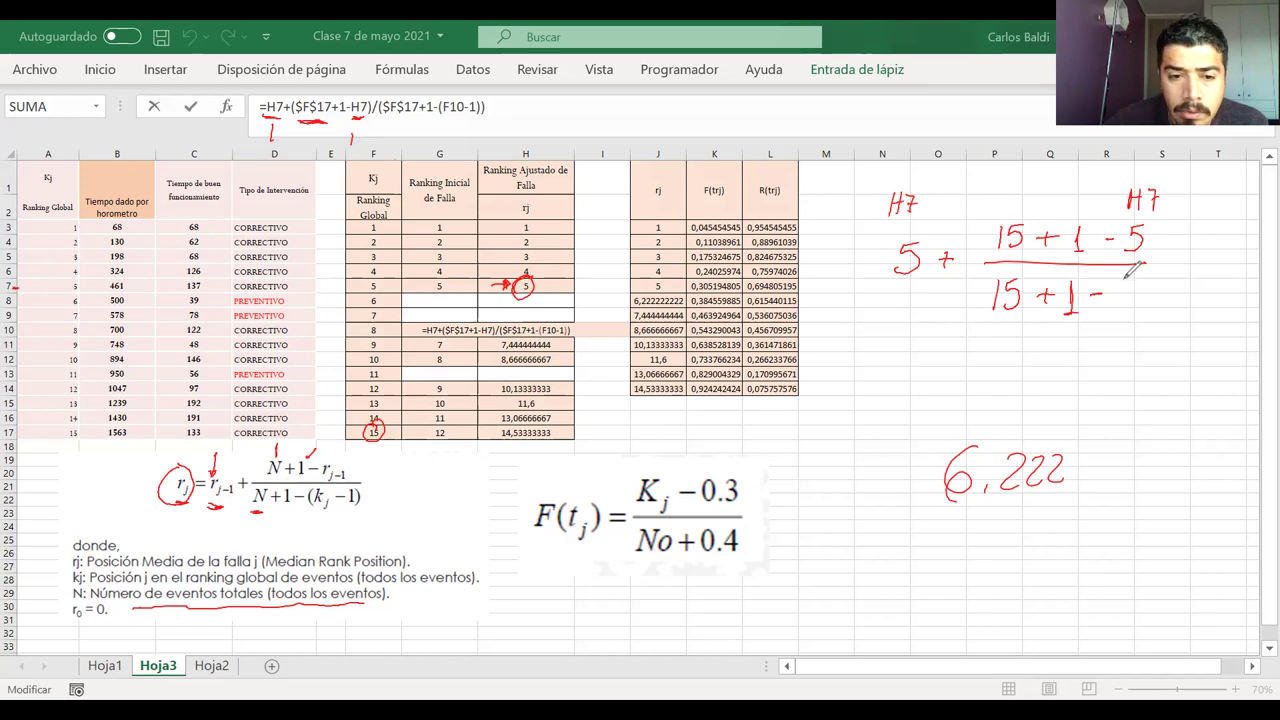
drag(1130, 270, 1121, 317)
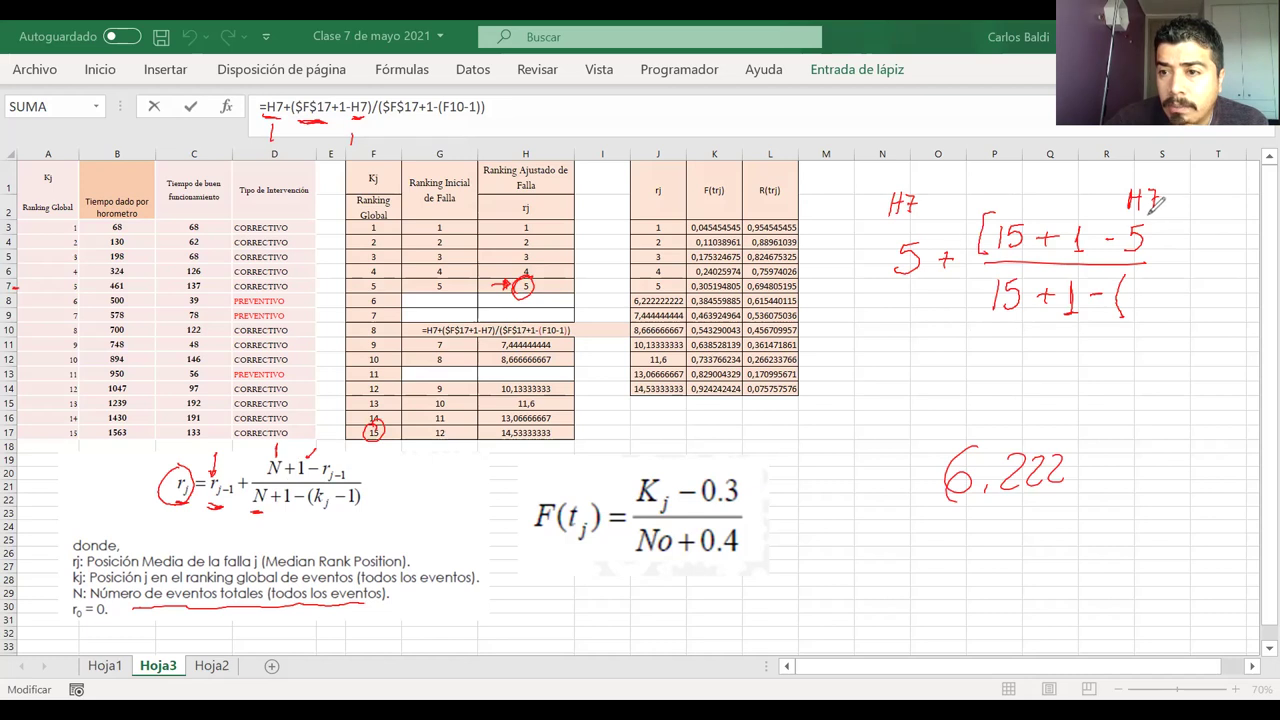
drag(1160, 238, 1150, 258)
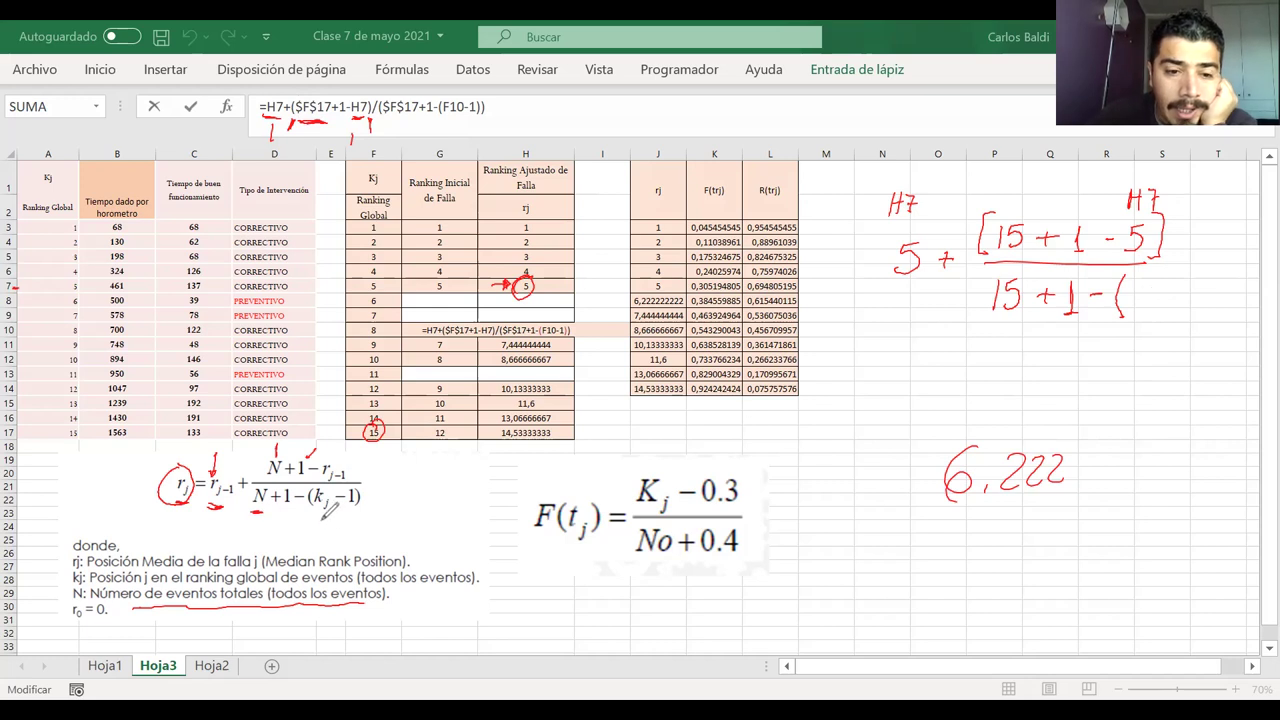
- Point red arrows at kj in the rj formula and its definition, and circle the Kj ranks in columns A and F plus the 8 in F10
mouse_move(323, 540)
mouse_down()
mouse_move(326, 506)
mouse_move(329, 526)
mouse_up()
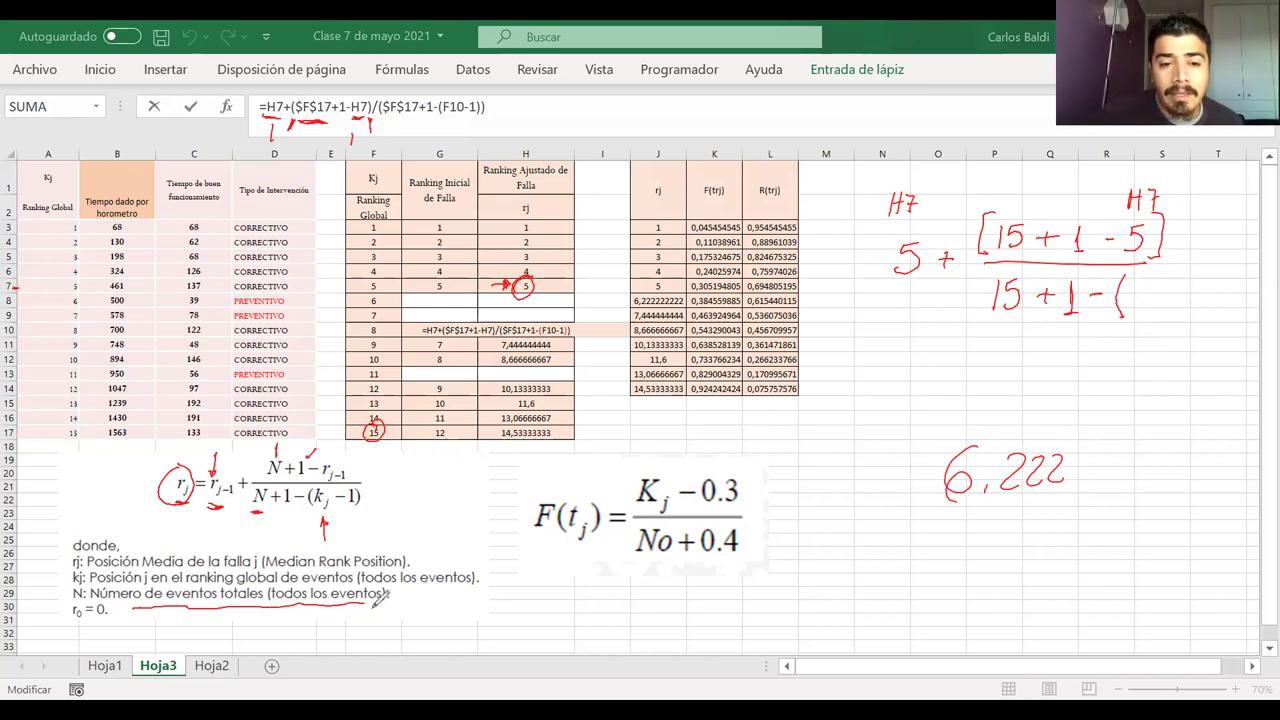
drag(40, 582, 60, 579)
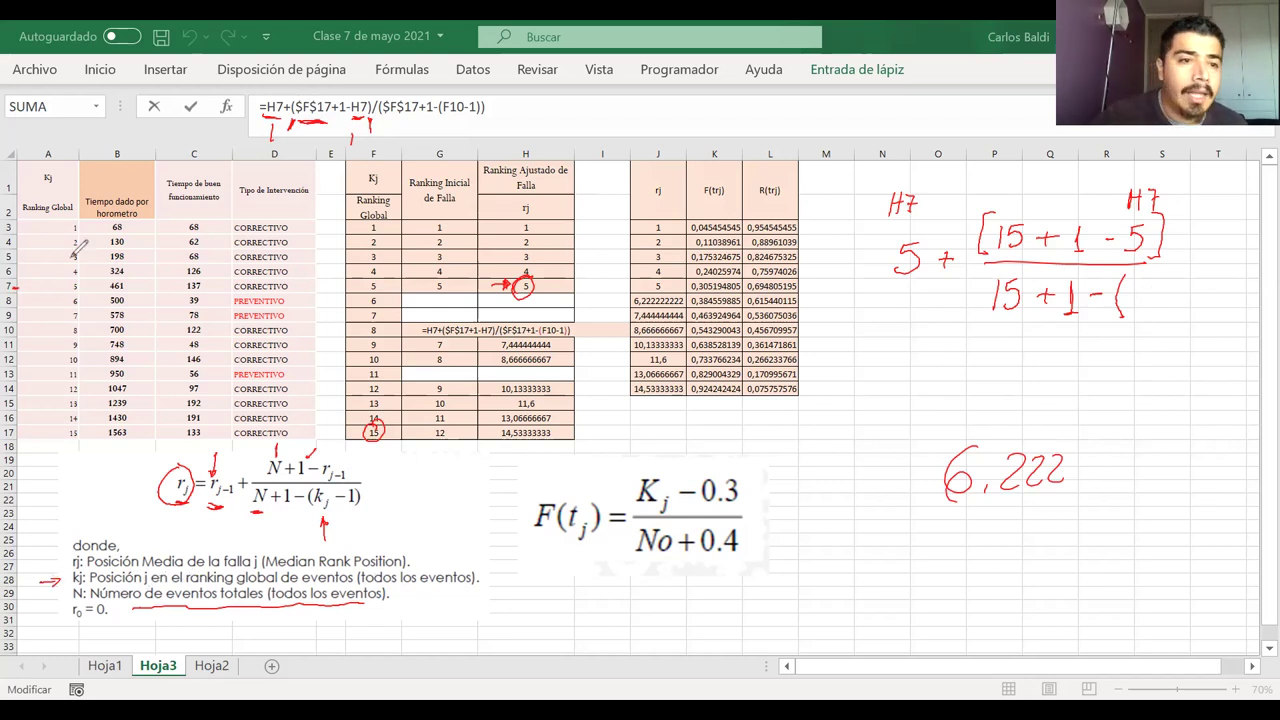
mouse_move(55, 212)
mouse_down()
mouse_move(32, 432)
mouse_move(90, 382)
mouse_up()
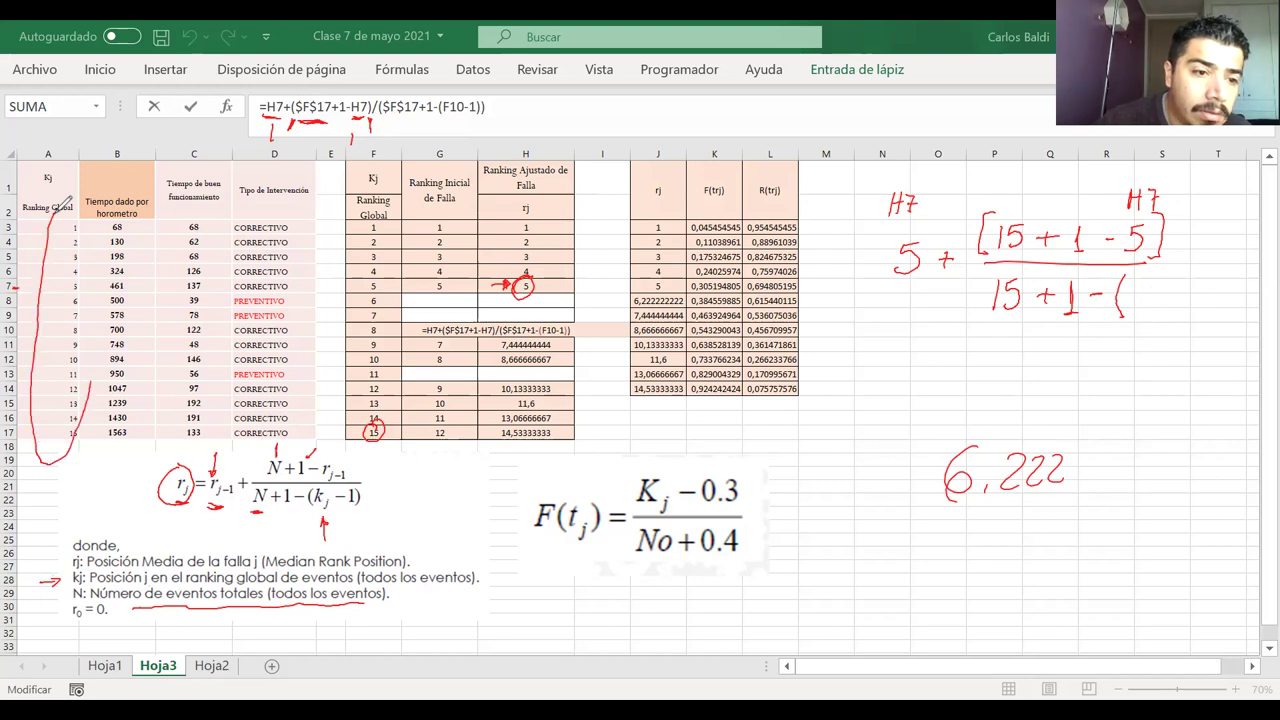
drag(96, 302, 80, 228)
drag(388, 210, 352, 262)
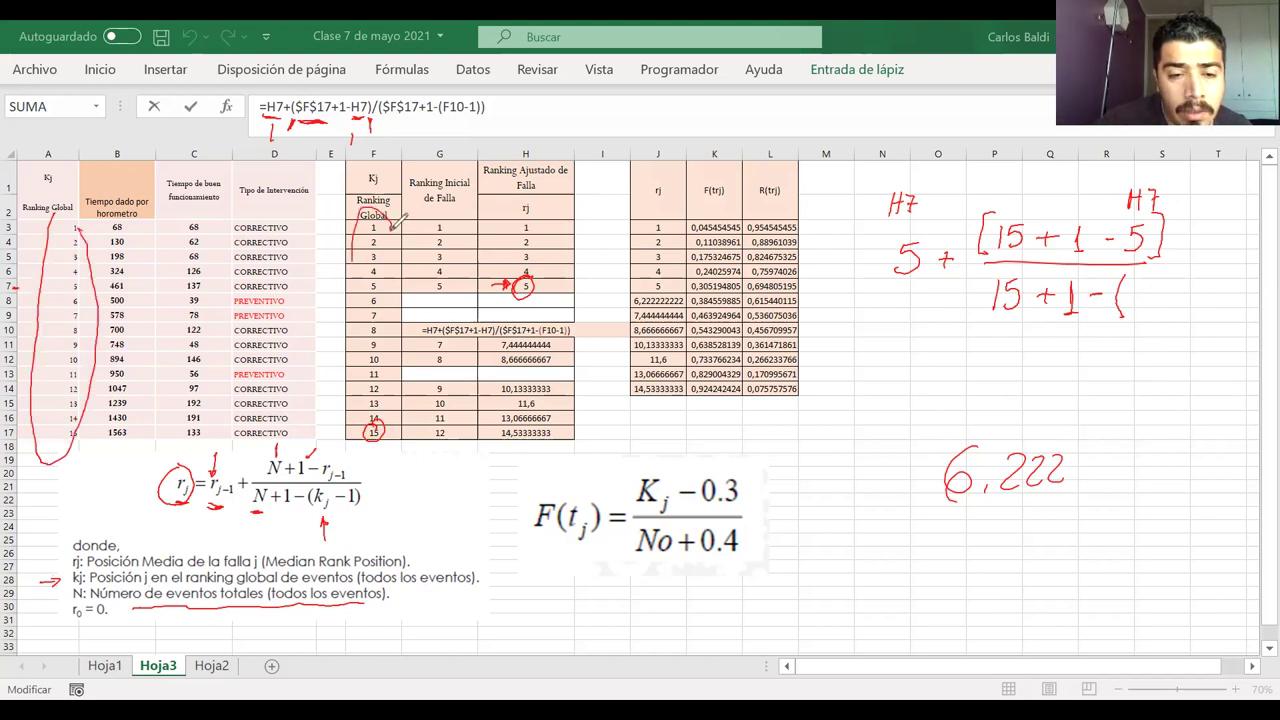
mouse_move(346, 354)
mouse_down()
mouse_move(368, 456)
mouse_move(402, 328)
mouse_move(396, 226)
mouse_up()
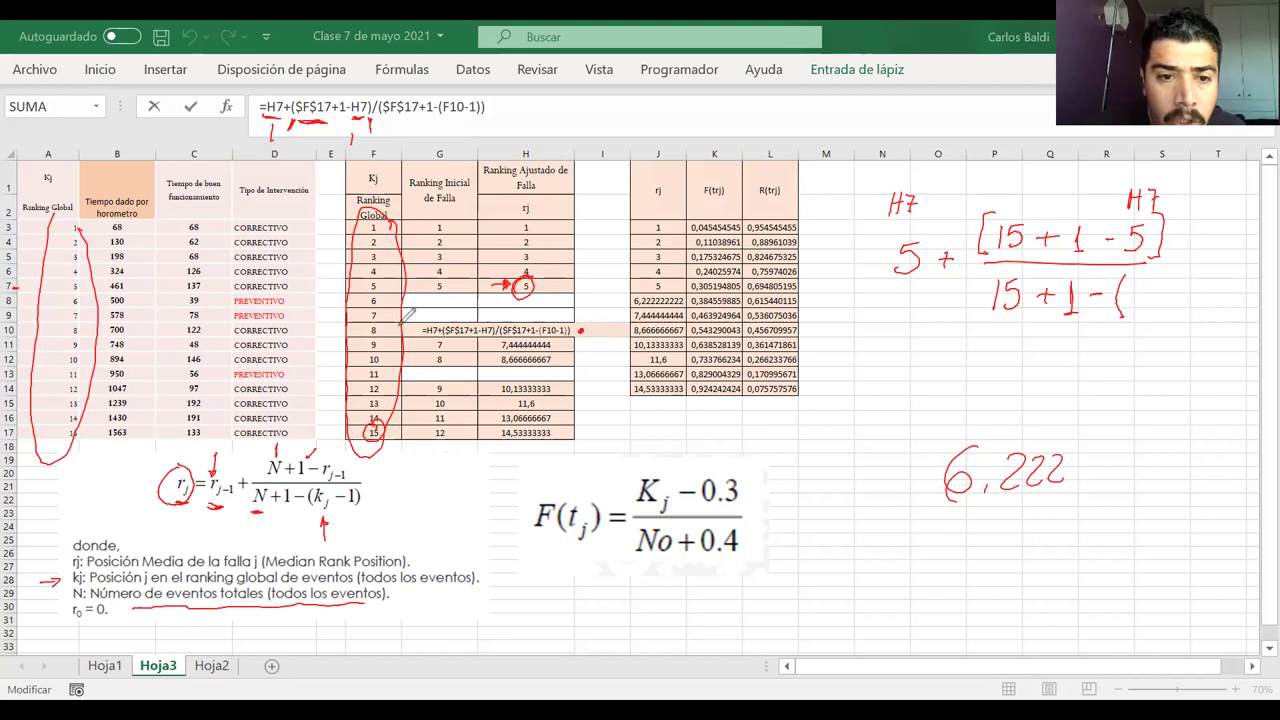
drag(386, 318, 376, 343)
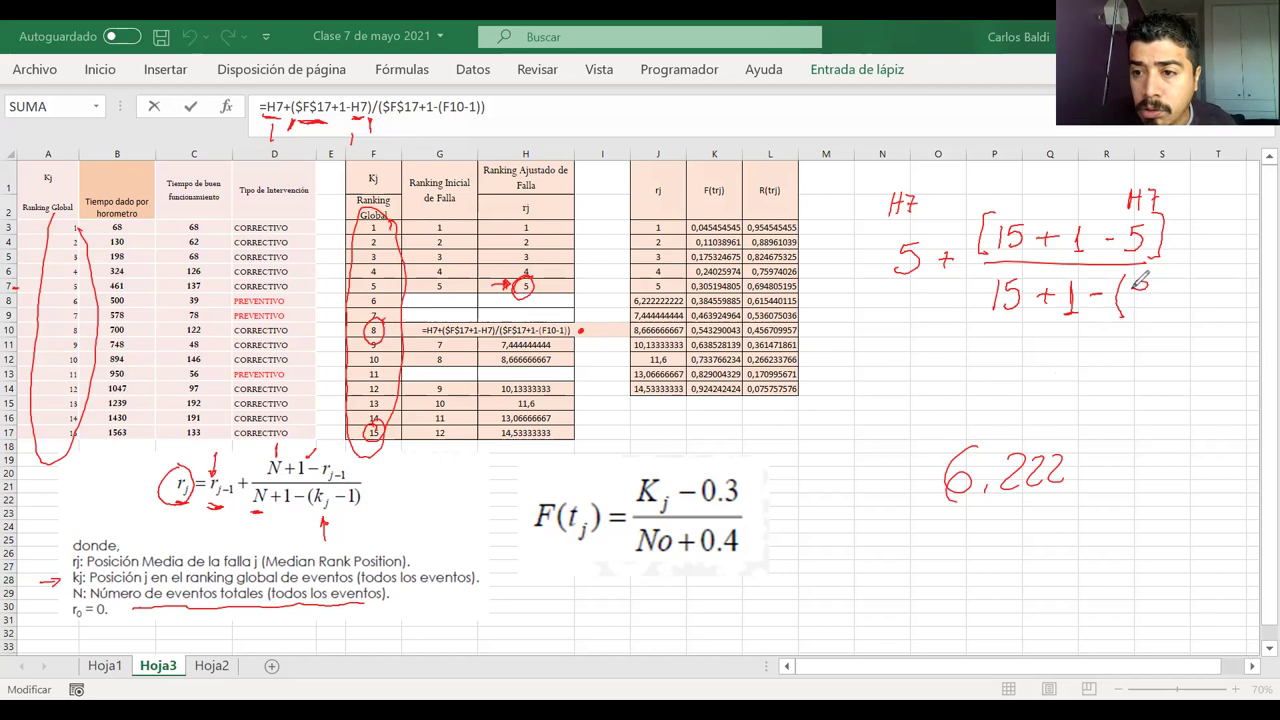
- Complete the handwritten denominator with 8 - 1, bracket it, mark the matching formula bar terms, and circle the full expression
drag(1138, 288, 1142, 283)
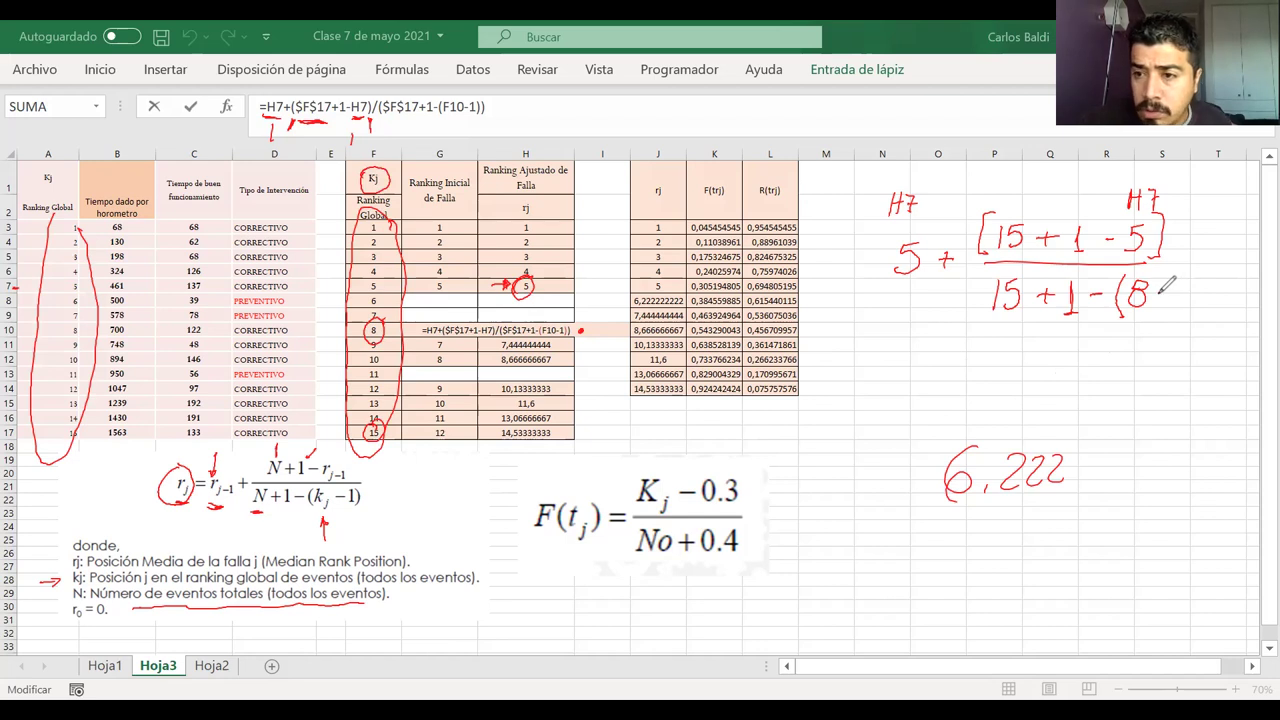
drag(1160, 291, 1171, 290)
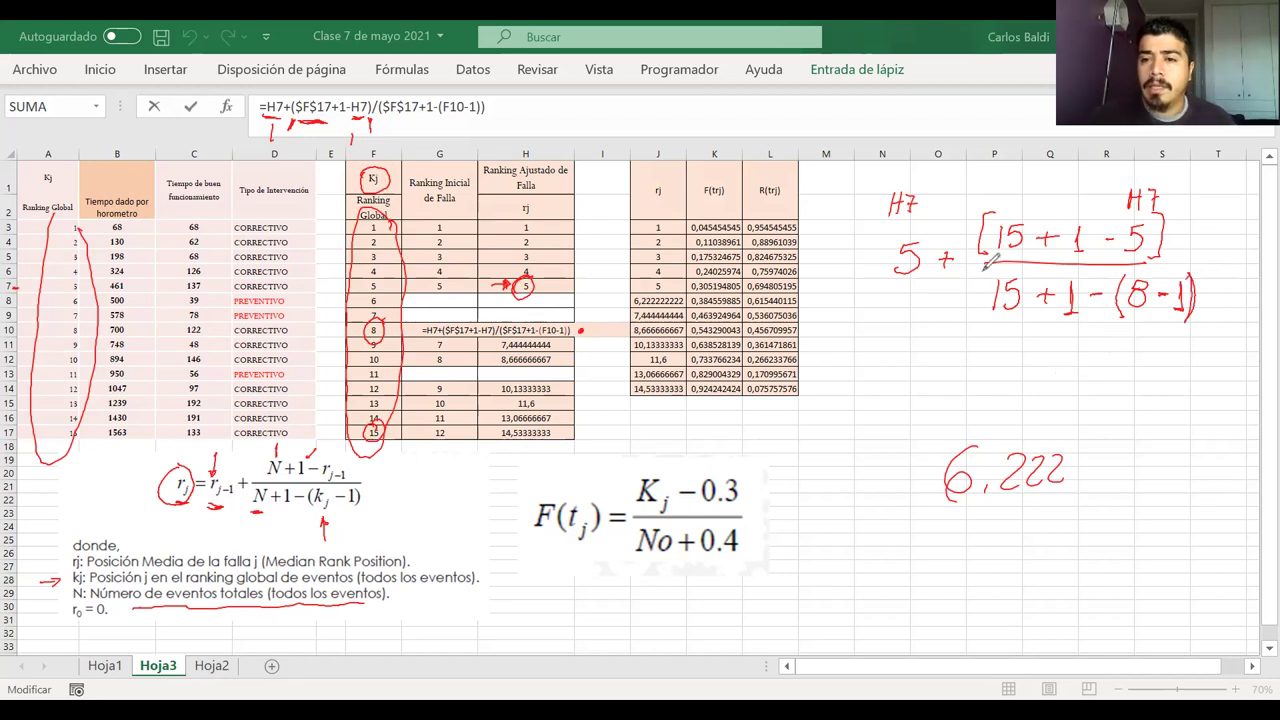
drag(967, 326, 985, 328)
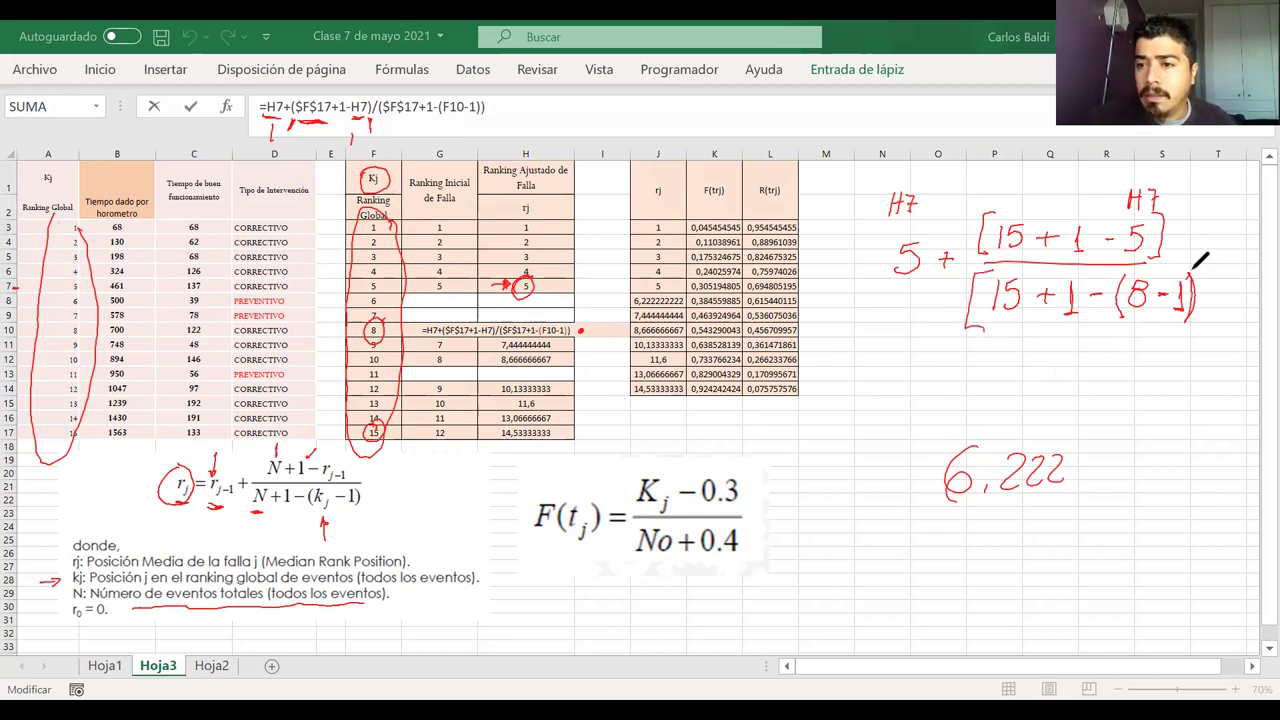
drag(1206, 305, 1196, 331)
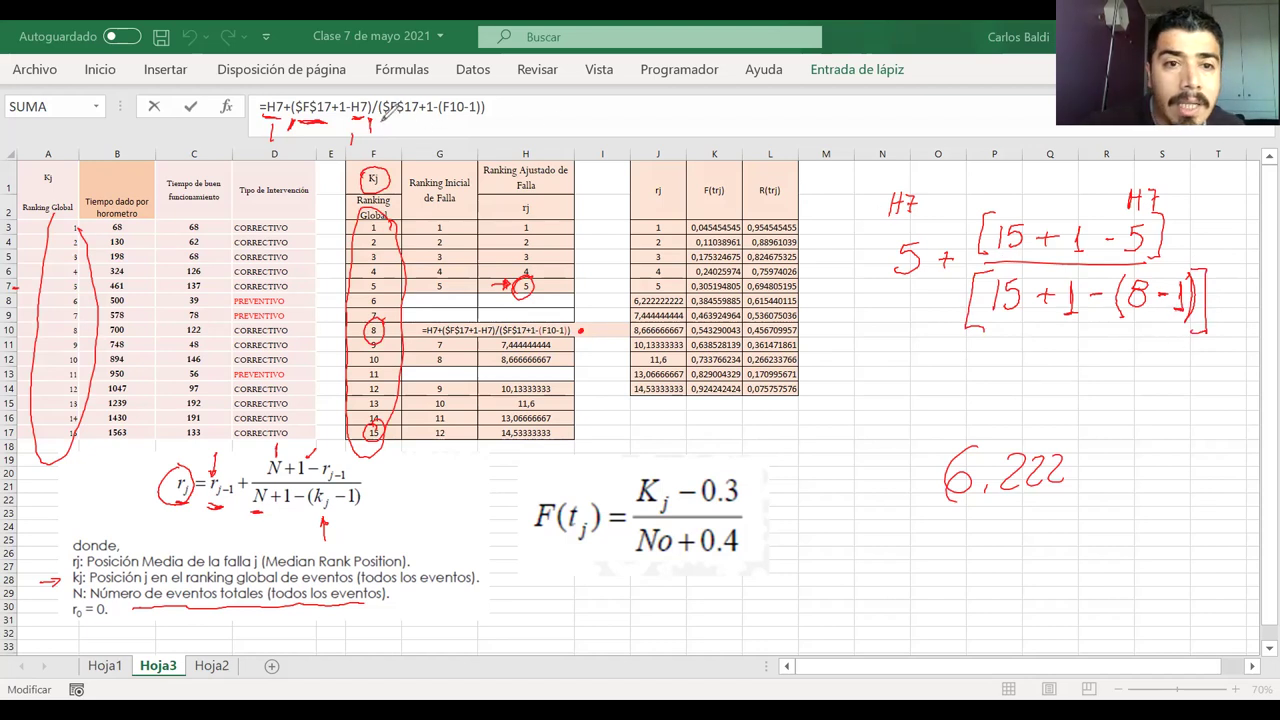
drag(478, 119, 474, 133)
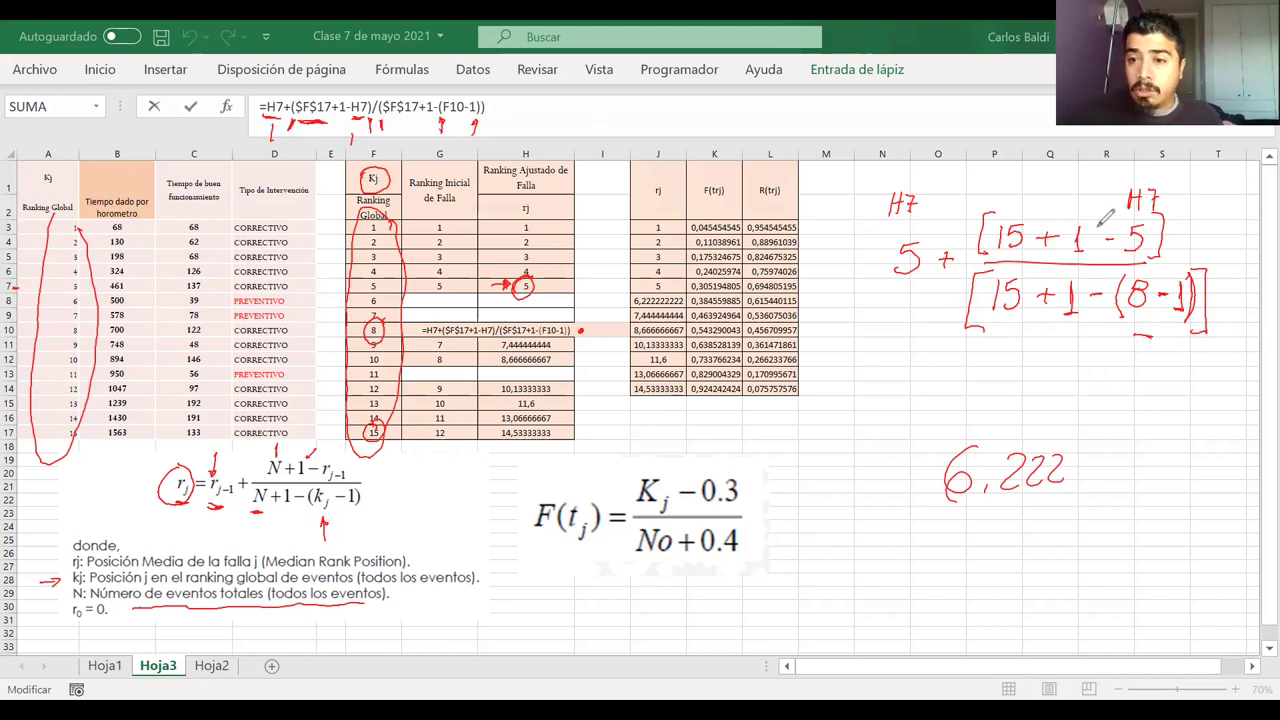
drag(907, 255, 905, 245)
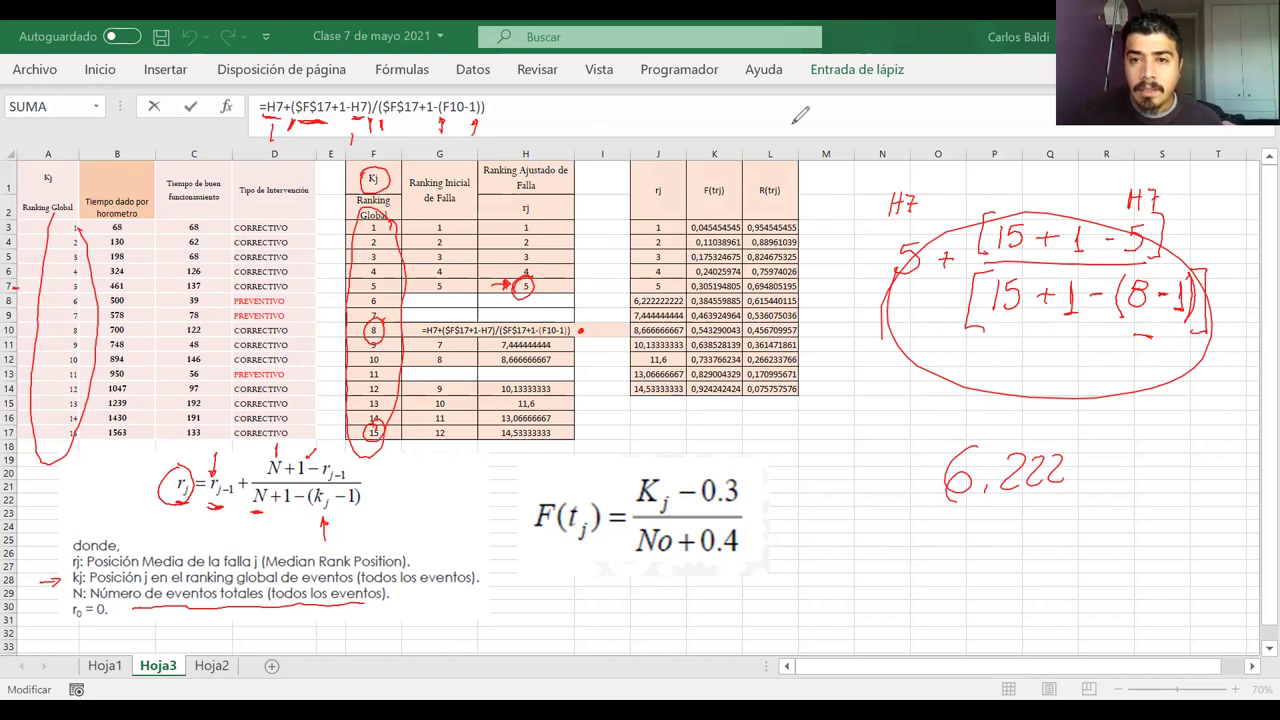
- Clear all red ink from the sheet and accept the formula in H10
key(Escape)
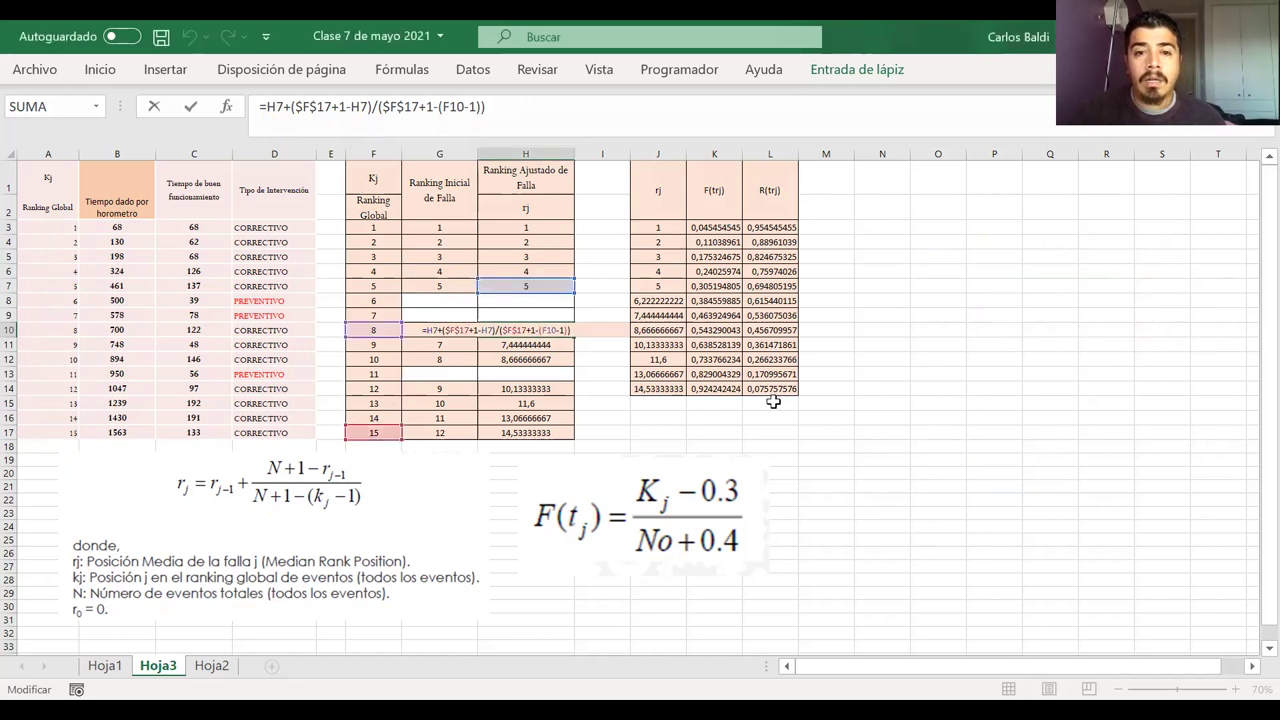
key(Return)
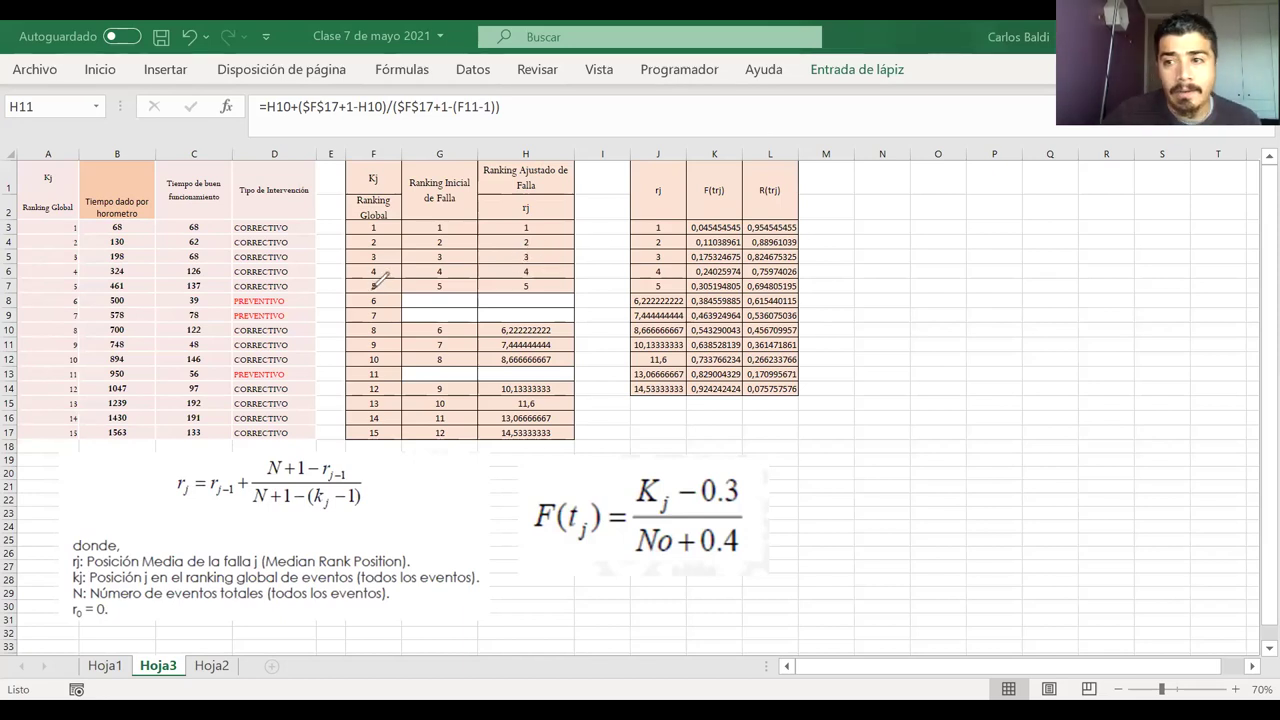
- Circle the Kj header in column F and the rj header in column H, and point arrows at rj and kj in the formula image
mouse_move(381, 163)
mouse_down()
mouse_move(374, 196)
mouse_move(388, 162)
mouse_up()
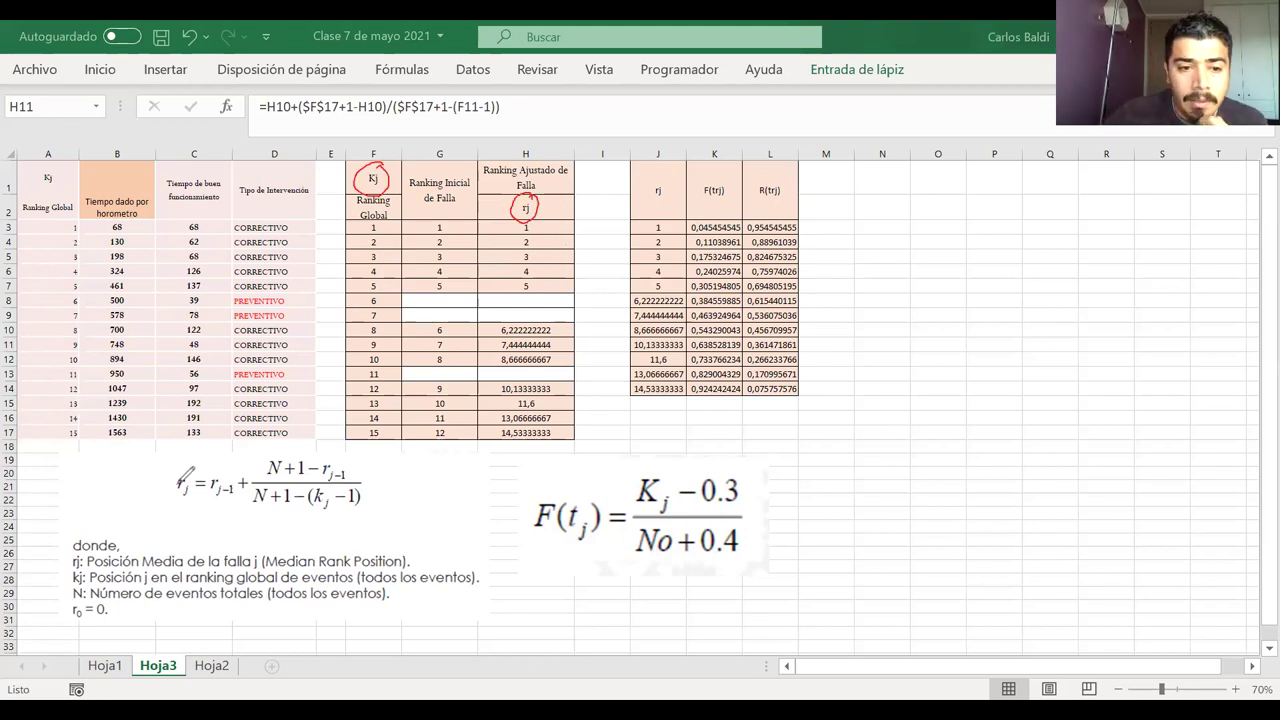
mouse_move(160, 526)
mouse_down()
mouse_move(167, 512)
mouse_move(152, 533)
mouse_move(171, 512)
mouse_up()
drag(316, 534, 323, 507)
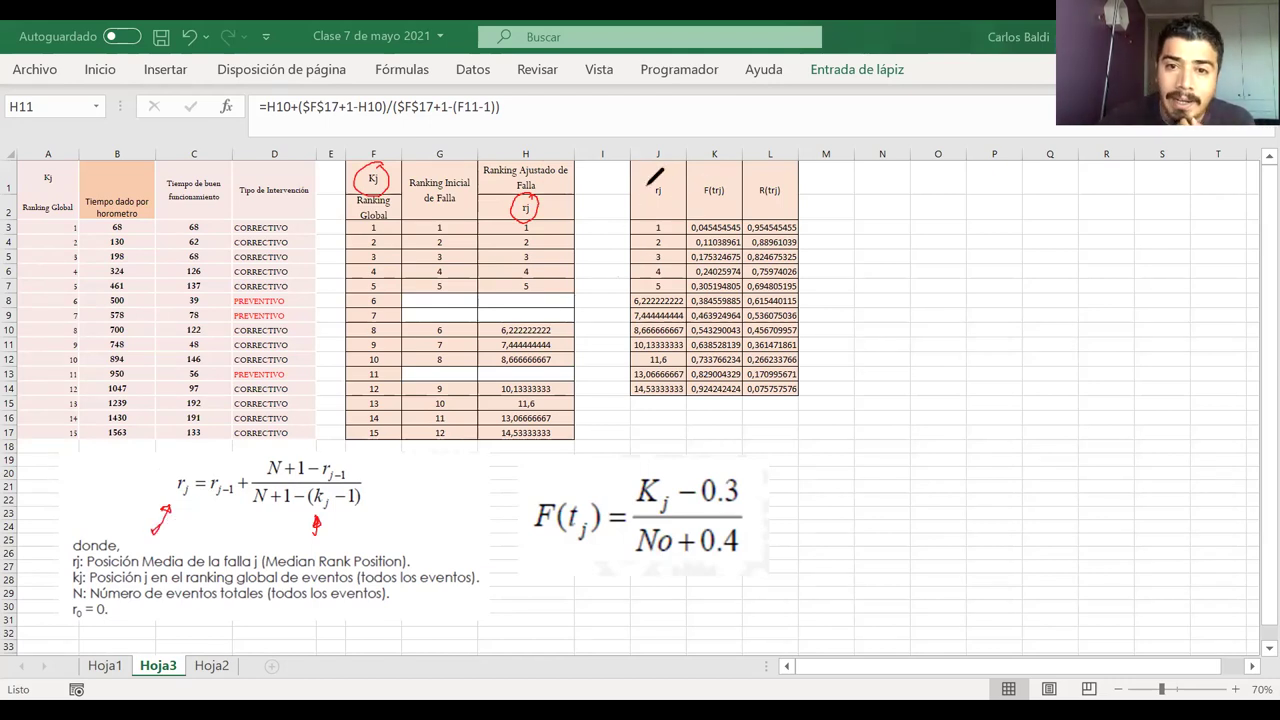
- Circle the rj header in column J, tick the ranks in J3 to J10, and erase all the ink
drag(645, 188, 662, 178)
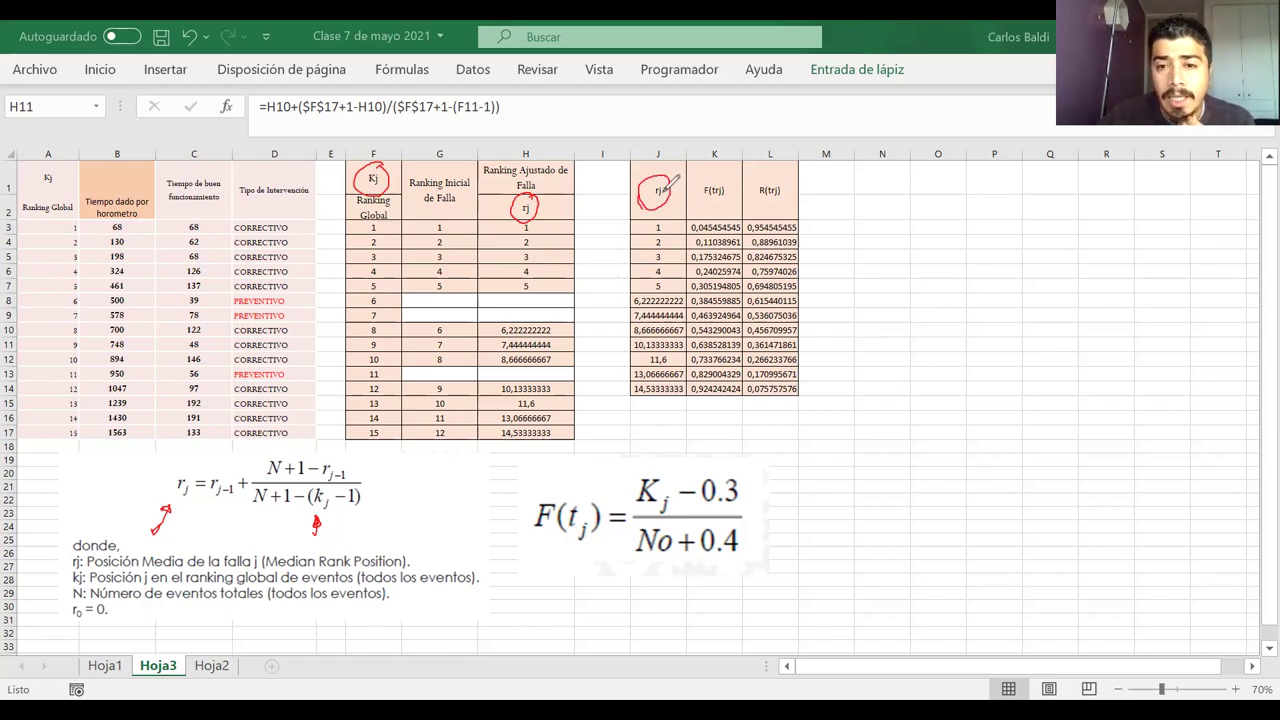
drag(665, 222, 667, 228)
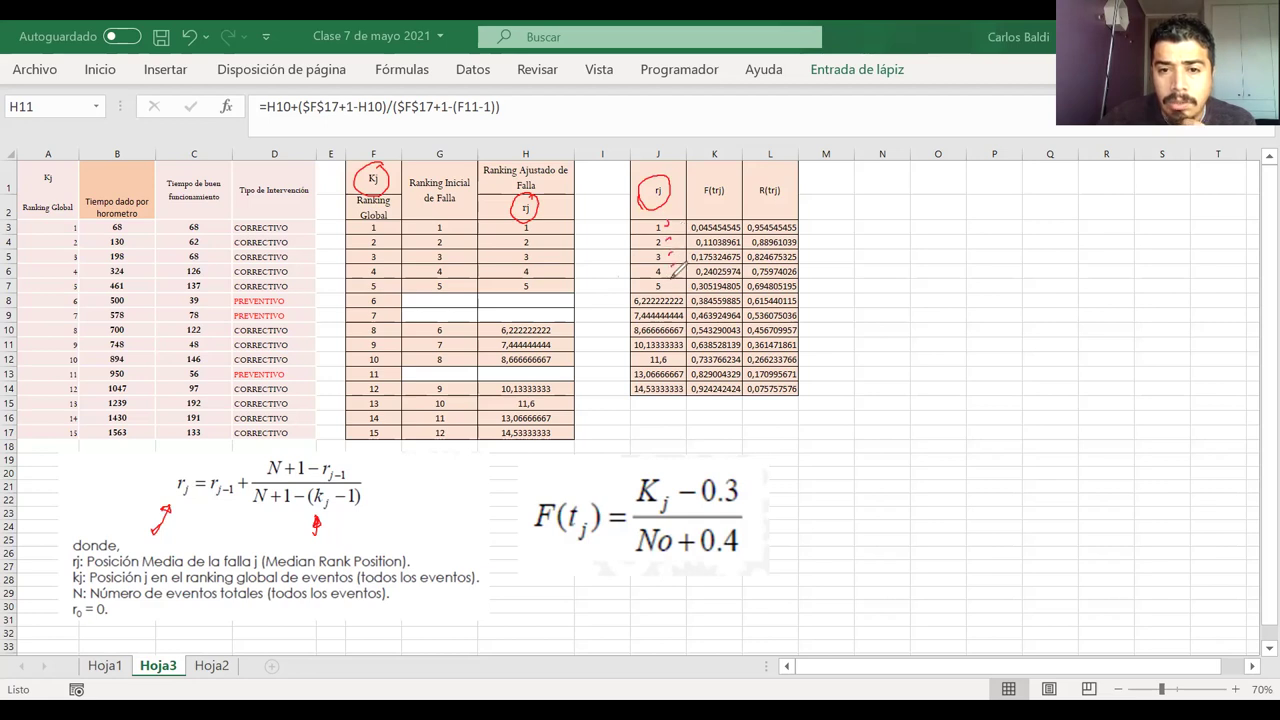
drag(617, 316, 625, 328)
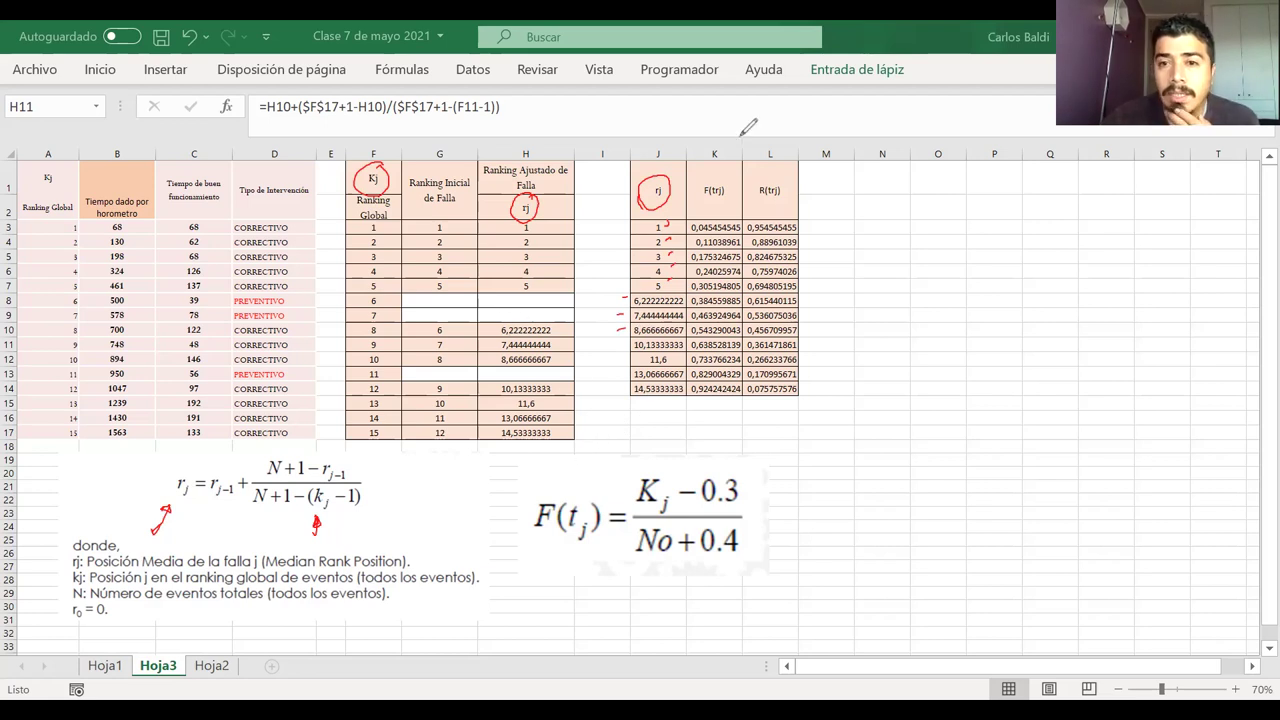
key(e)
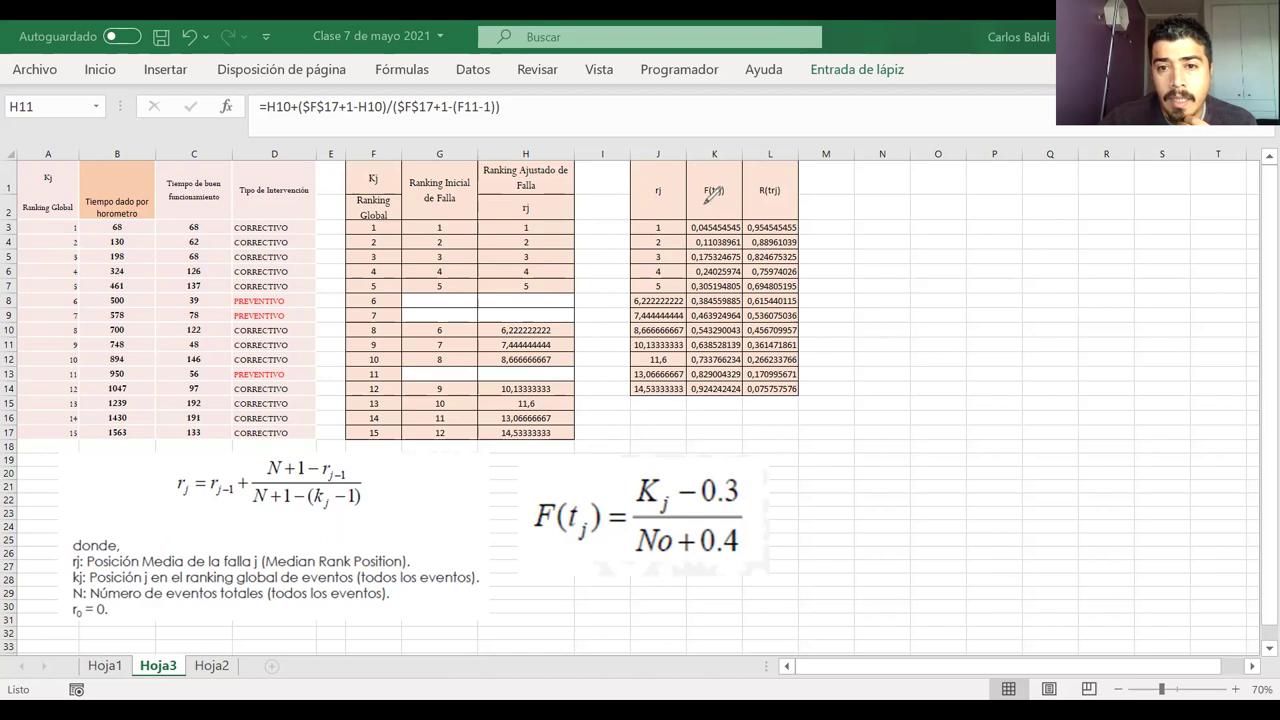
- Underline the F(trj) header in column K and handwrite F(t rj) in large red ink beside the tables
drag(704, 207, 720, 208)
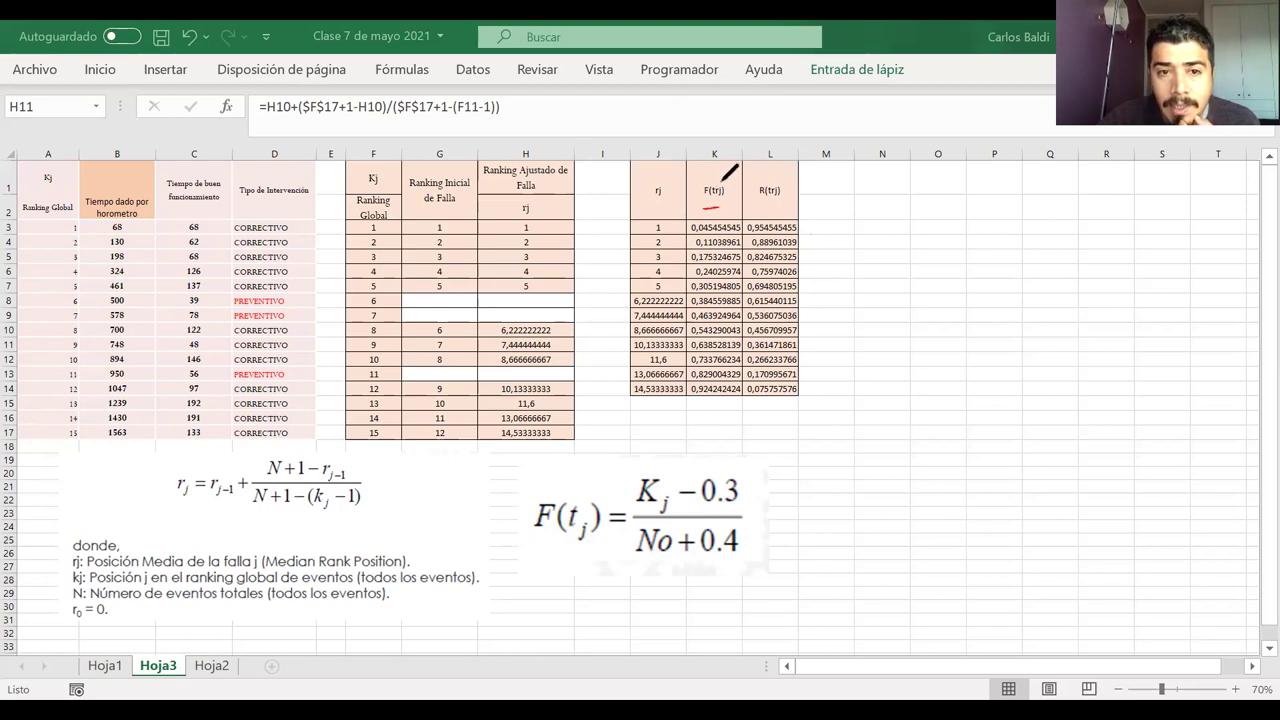
drag(880, 236, 863, 287)
drag(866, 230, 922, 213)
mouse_move(868, 259)
mouse_down()
mouse_move(890, 253)
mouse_move(930, 297)
mouse_up()
mouse_move(956, 250)
mouse_down()
mouse_move(962, 283)
mouse_move(963, 254)
mouse_move(984, 291)
mouse_move(968, 320)
mouse_up()
click(983, 290)
drag(990, 246, 988, 300)
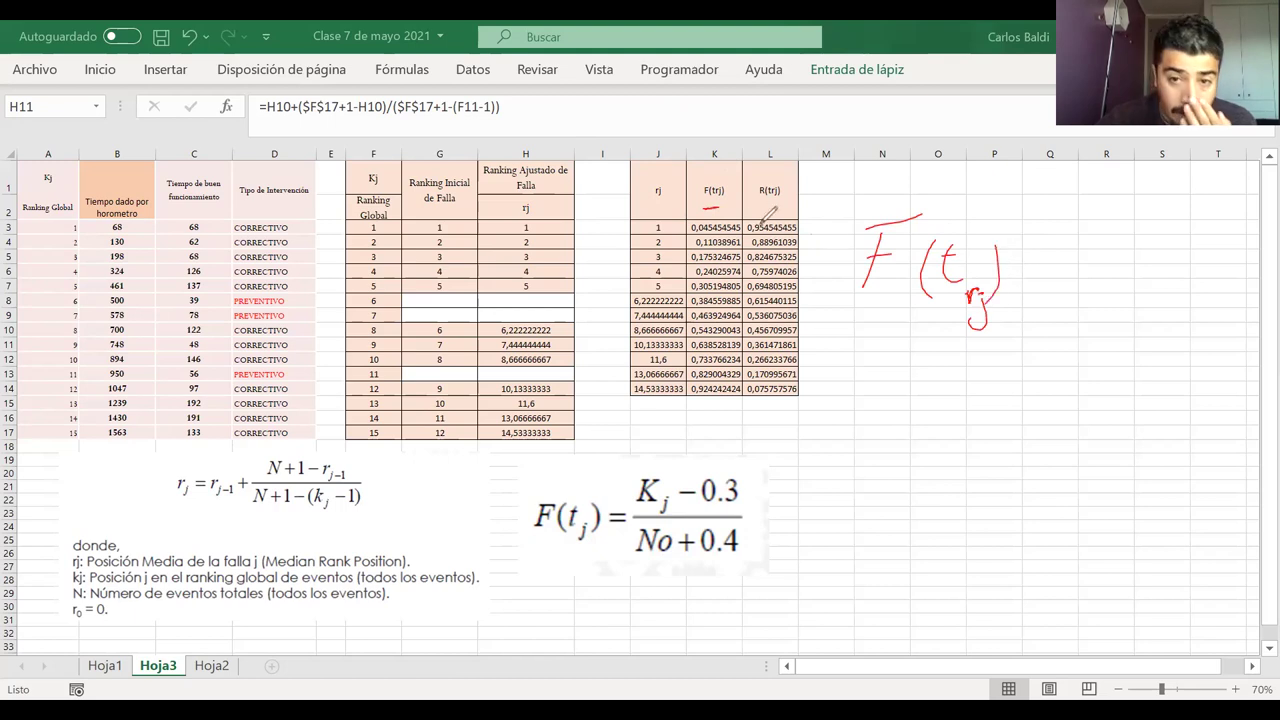
- Circle the F(trj) header in column K and handwrite R(t rj) beside the large F(t rj)
drag(706, 172, 714, 165)
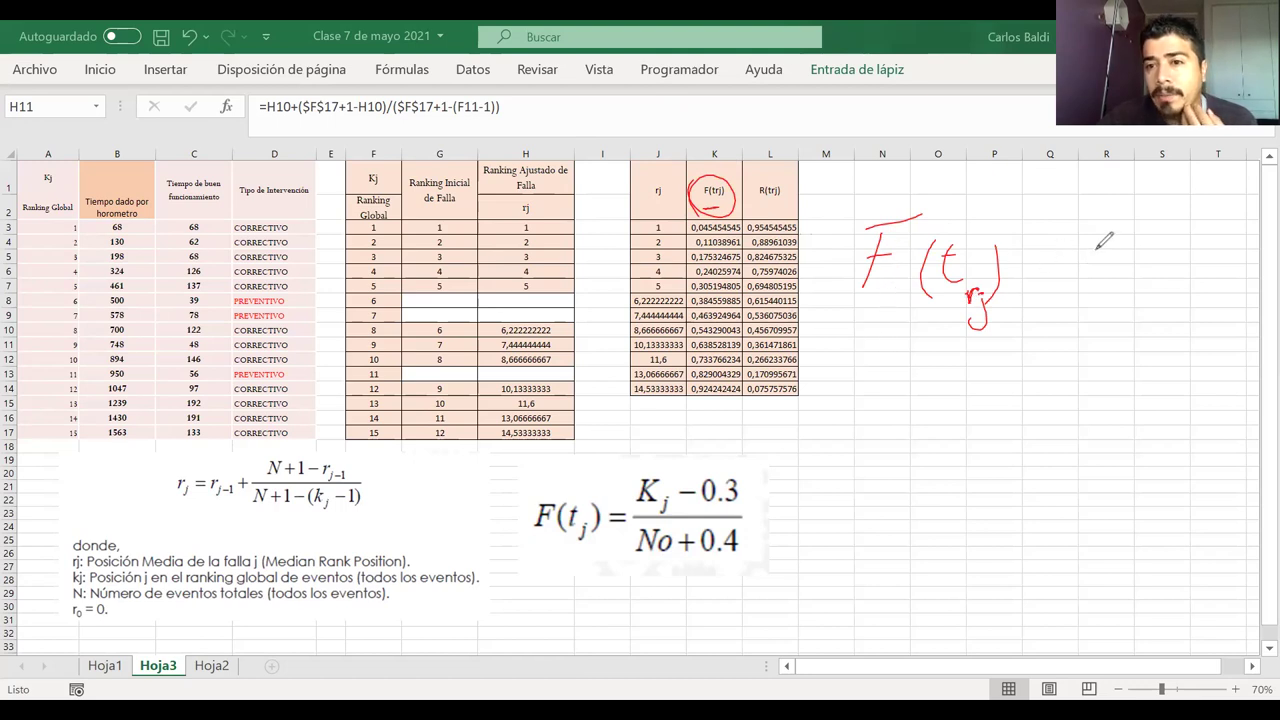
drag(1090, 290, 1097, 234)
mouse_move(1116, 216)
mouse_down()
mouse_move(1078, 227)
mouse_move(1117, 288)
mouse_up()
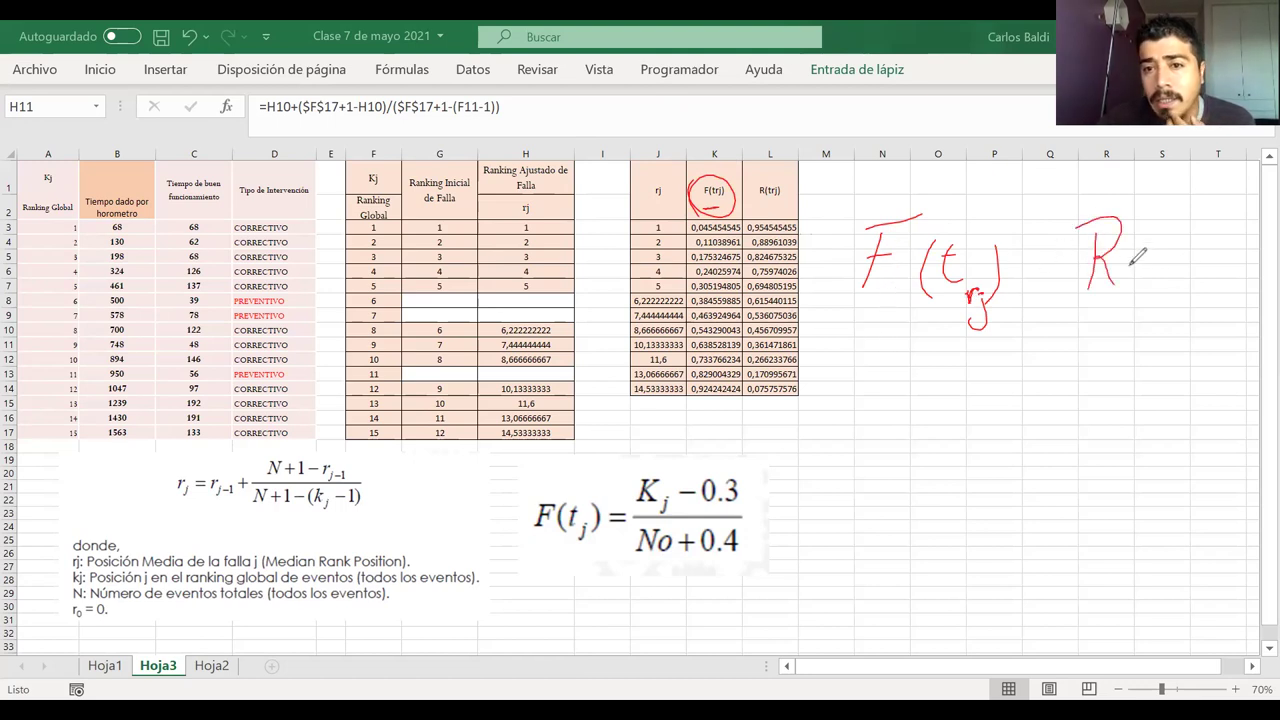
drag(1147, 224, 1150, 290)
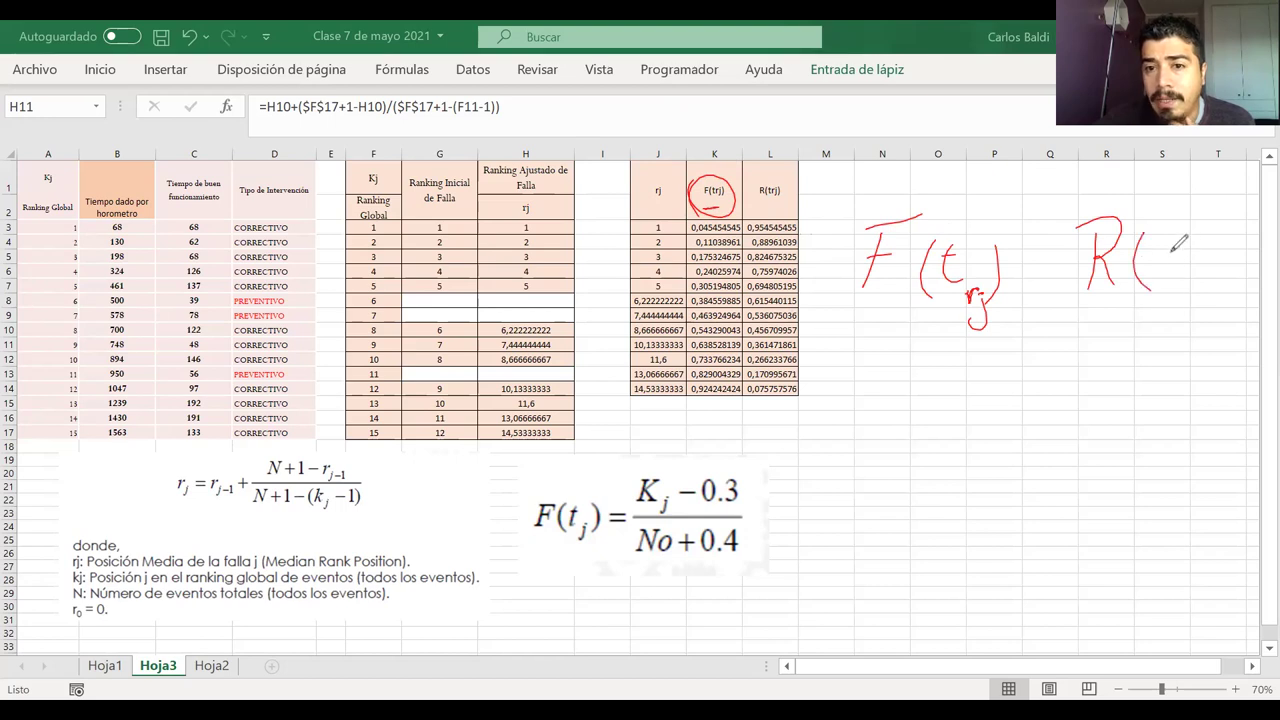
drag(1168, 228, 1182, 266)
mouse_move(1158, 246)
mouse_down()
mouse_move(1200, 258)
mouse_move(1192, 290)
mouse_up()
click(1203, 250)
drag(1212, 228, 1214, 268)
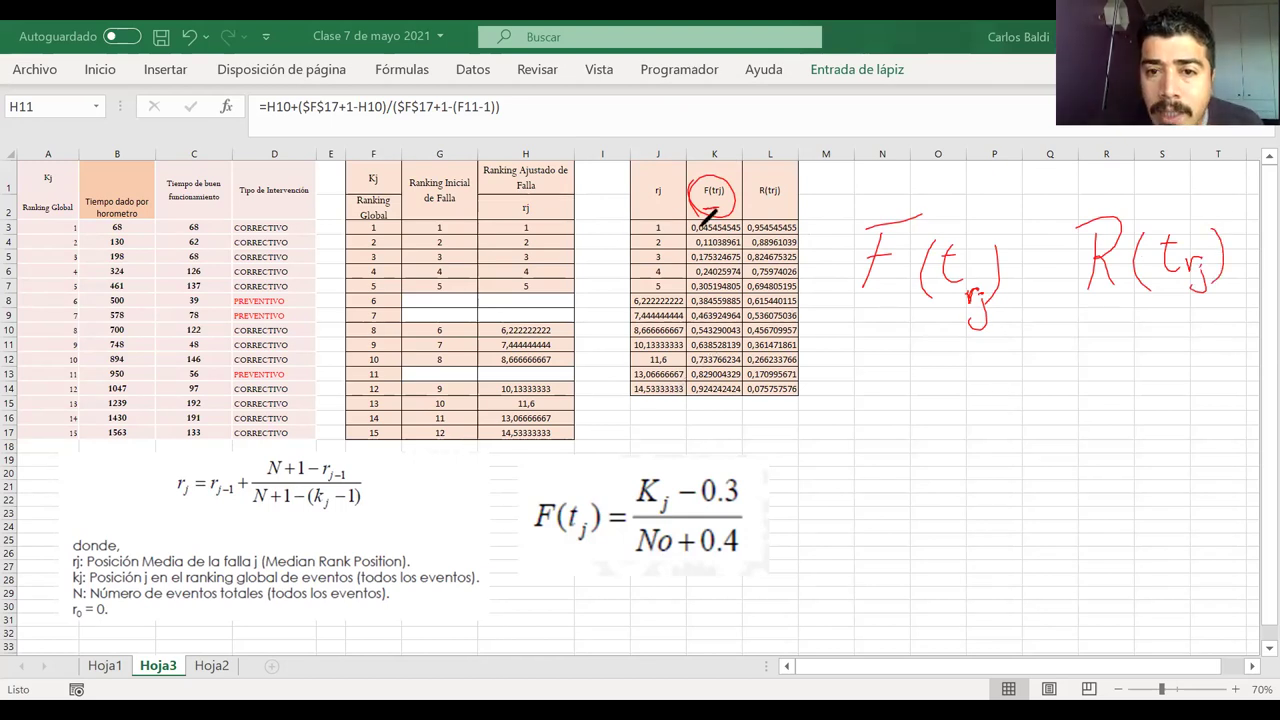
- Underline the F(trj) value in K3, handwrite Kj below F(t rj), and circle the K in the F(tj) formula image
drag(694, 230, 722, 232)
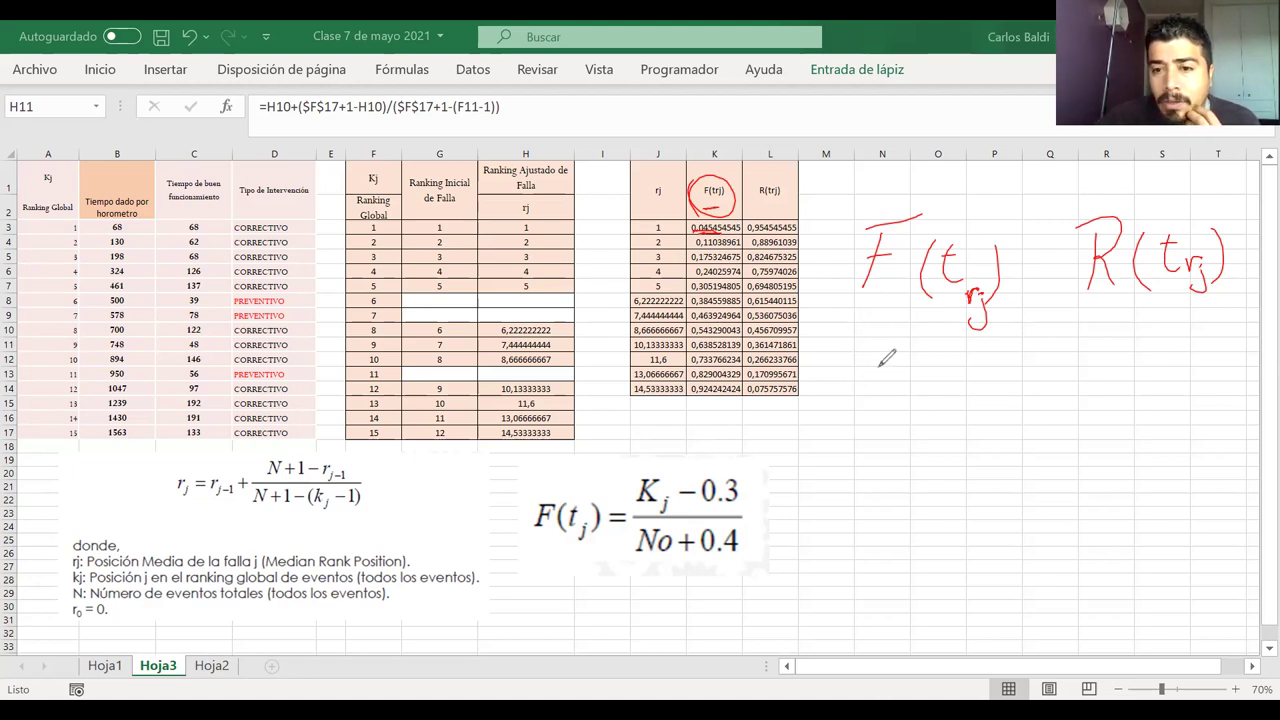
mouse_move(879, 368)
mouse_down()
mouse_move(879, 407)
mouse_move(900, 408)
mouse_move(905, 432)
mouse_up()
click(913, 391)
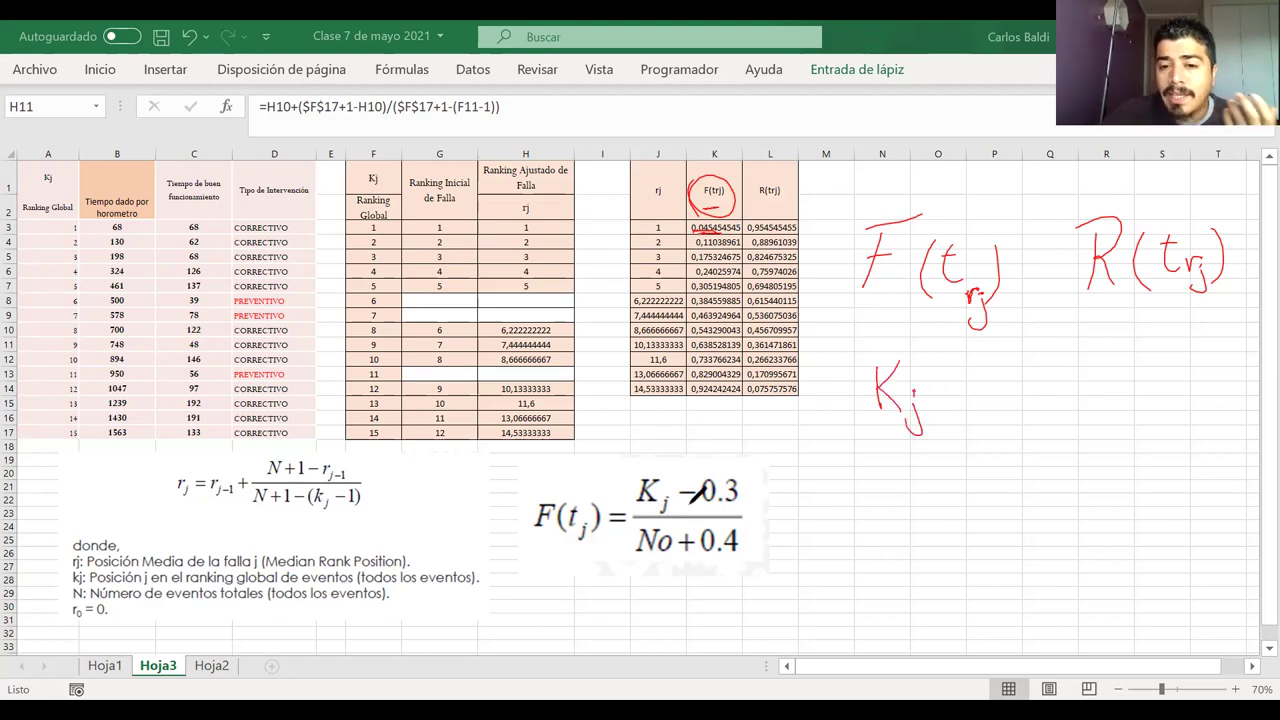
mouse_move(655, 474)
mouse_down()
mouse_move(628, 500)
mouse_move(662, 506)
mouse_up()
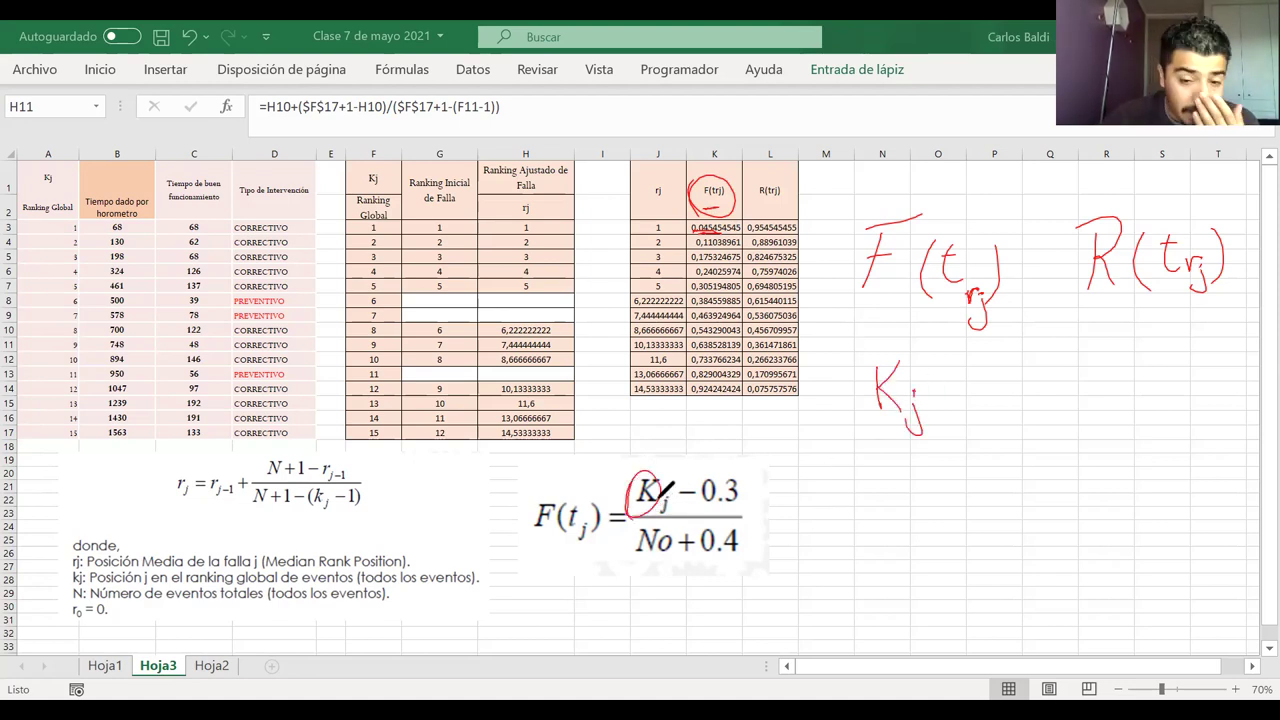
- Cross out the handwritten Kj and write rj below it in red ink
mouse_move(898, 360)
mouse_down()
mouse_move(890, 380)
mouse_move(935, 410)
mouse_move(930, 425)
mouse_up()
mouse_move(874, 485)
mouse_down()
mouse_move(878, 533)
mouse_move(898, 483)
mouse_move(897, 561)
mouse_up()
click(903, 507)
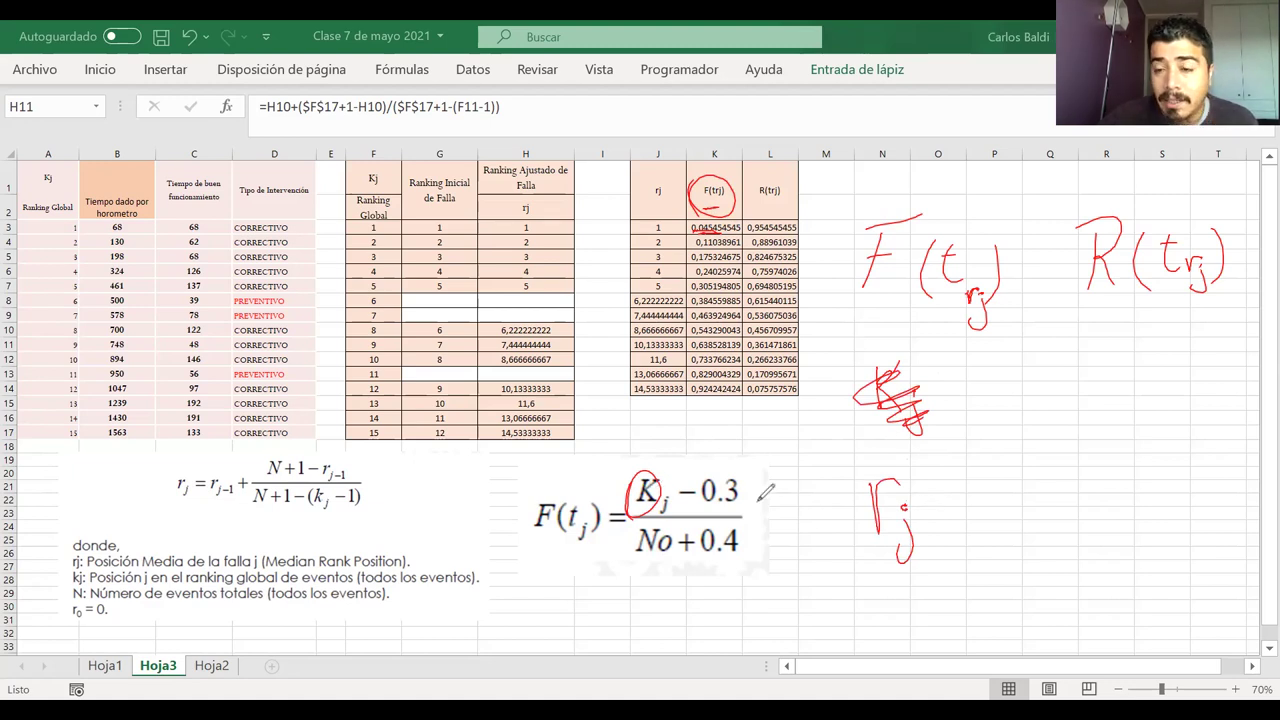
- Complete the handwritten rj into the fraction (rj − 0,3) over (No + 0,4) in red ink and leave inking
mouse_move(957, 508)
mouse_down()
mouse_move(1030, 489)
mouse_move(1042, 518)
mouse_move(1064, 510)
mouse_up()
drag(860, 550, 1101, 536)
mouse_move(888, 601)
mouse_down()
mouse_move(912, 568)
mouse_move(920, 592)
mouse_move(988, 587)
mouse_up()
mouse_move(980, 579)
mouse_down()
mouse_move(980, 596)
mouse_move(1030, 582)
mouse_move(1020, 598)
mouse_up()
mouse_move(1045, 588)
mouse_down()
mouse_move(1042, 598)
mouse_move(1074, 584)
mouse_up()
drag(1068, 564, 1070, 598)
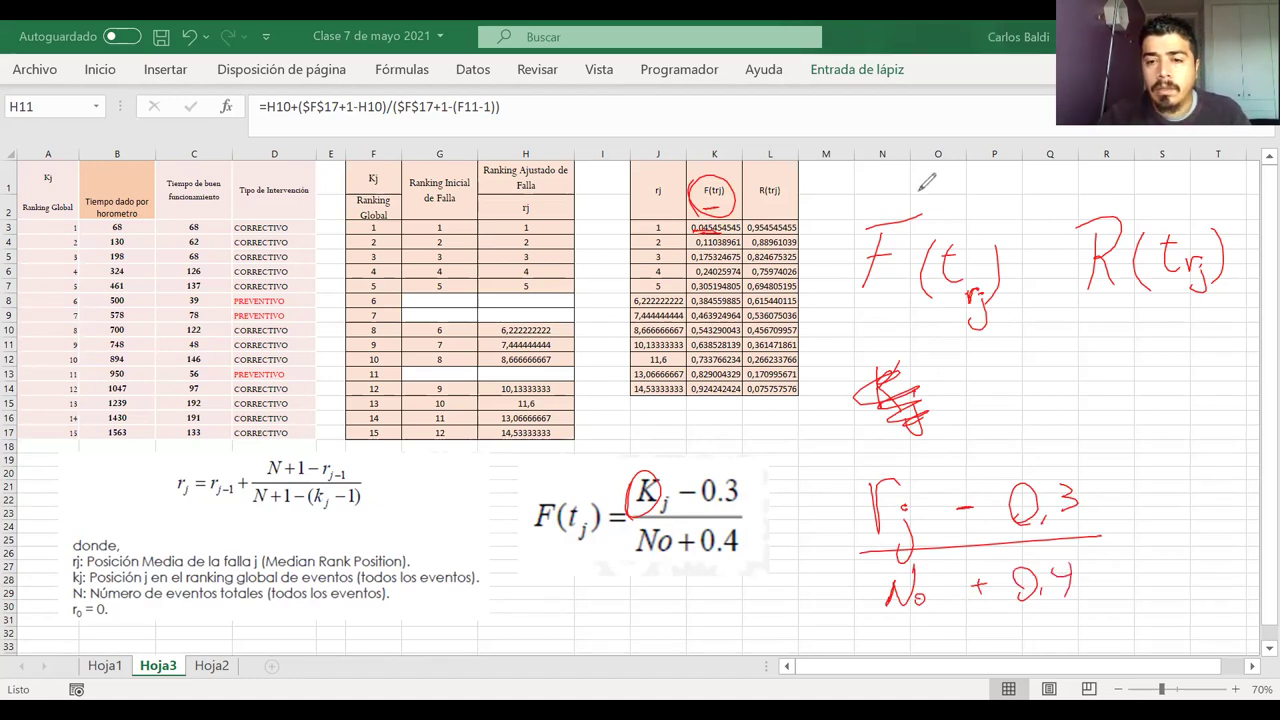
key(Escape)
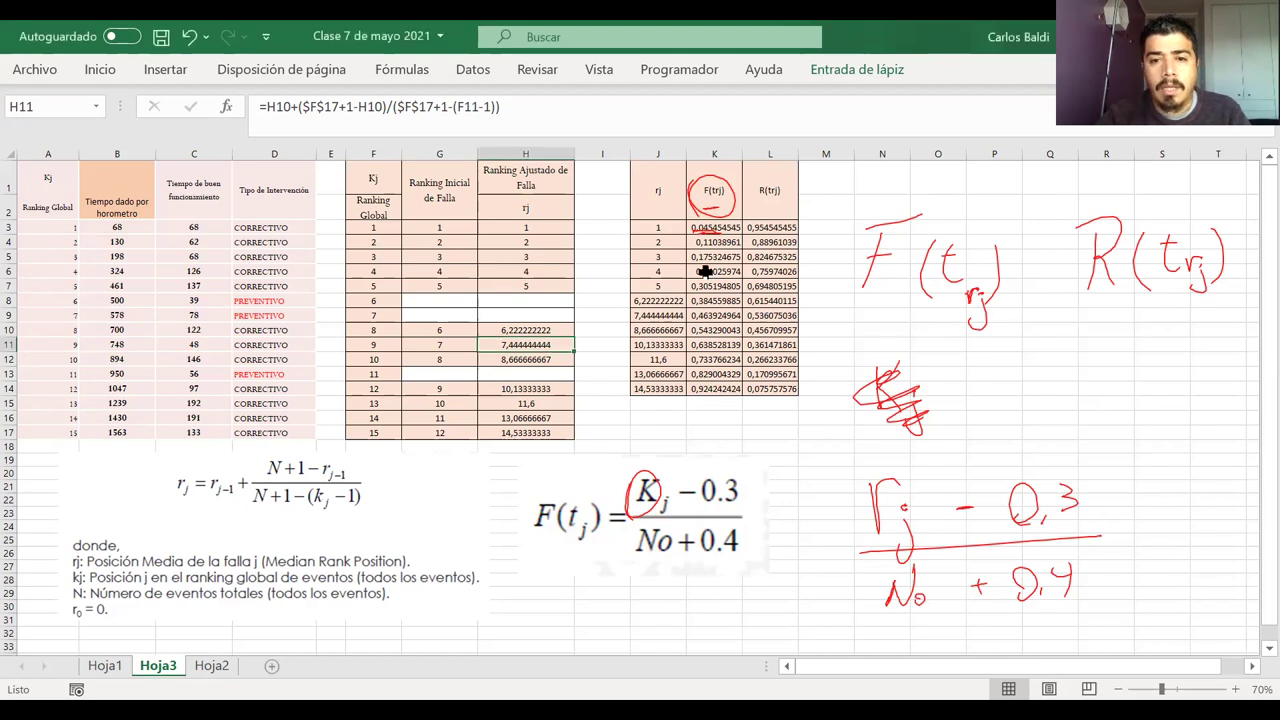
- Open the F(trj) formula in K3 for inspection, erase all the red ink annotations, and close the cell
click(710, 227)
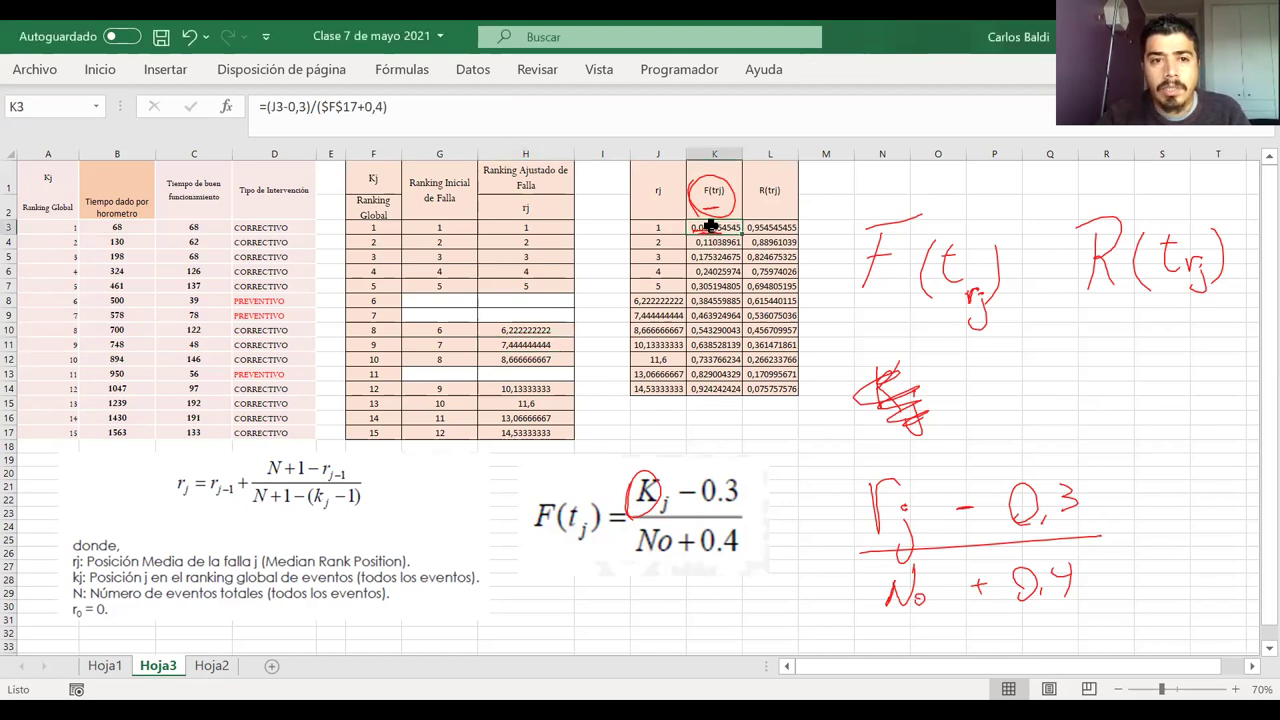
double_click(710, 227)
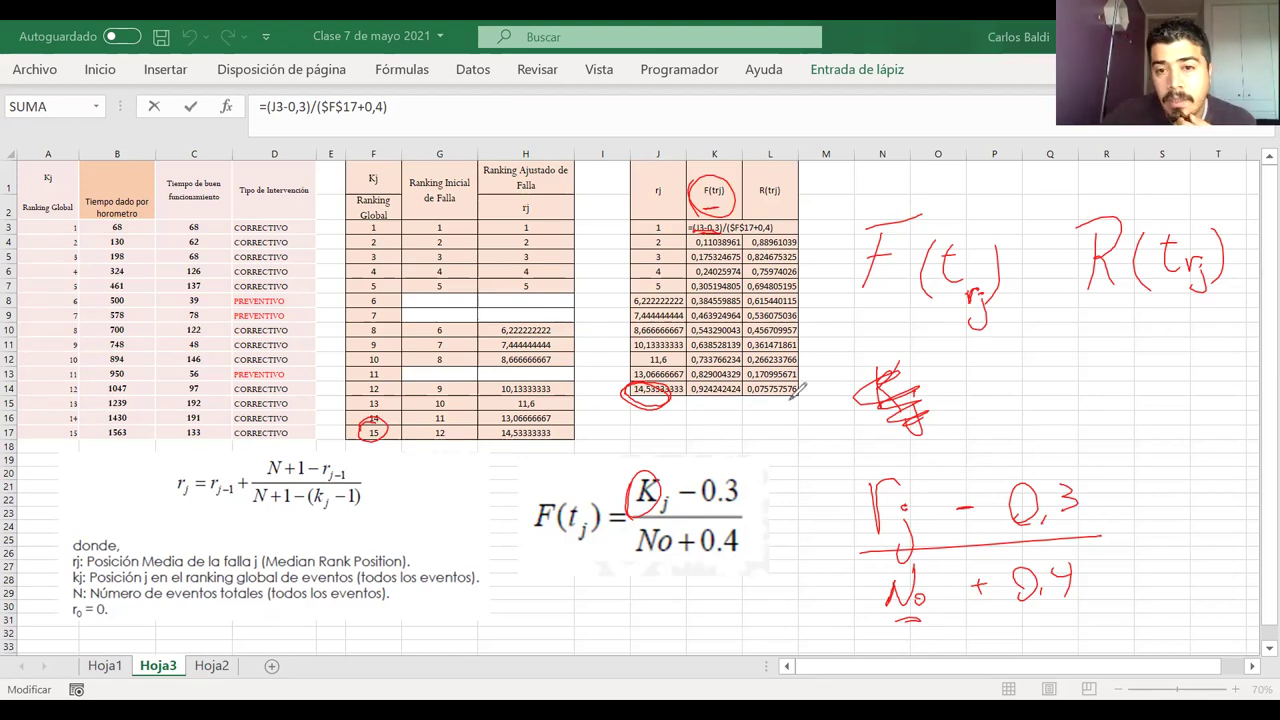
key(e)
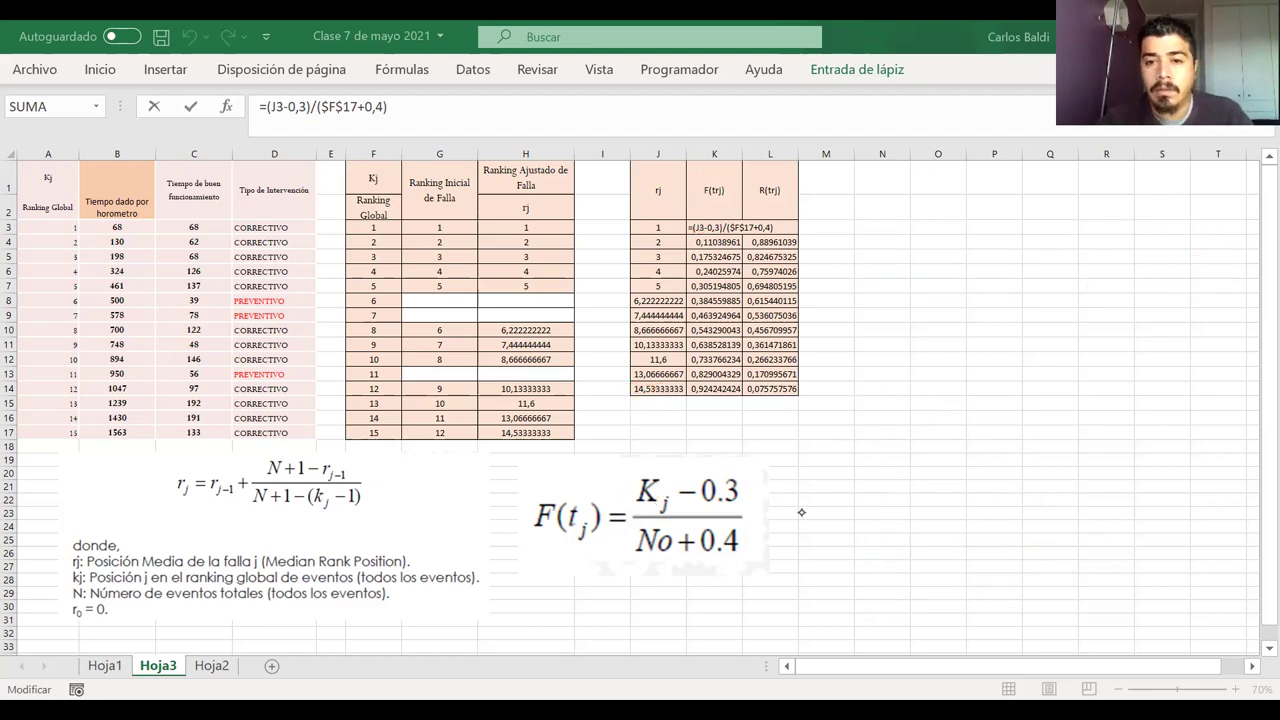
key(Return)
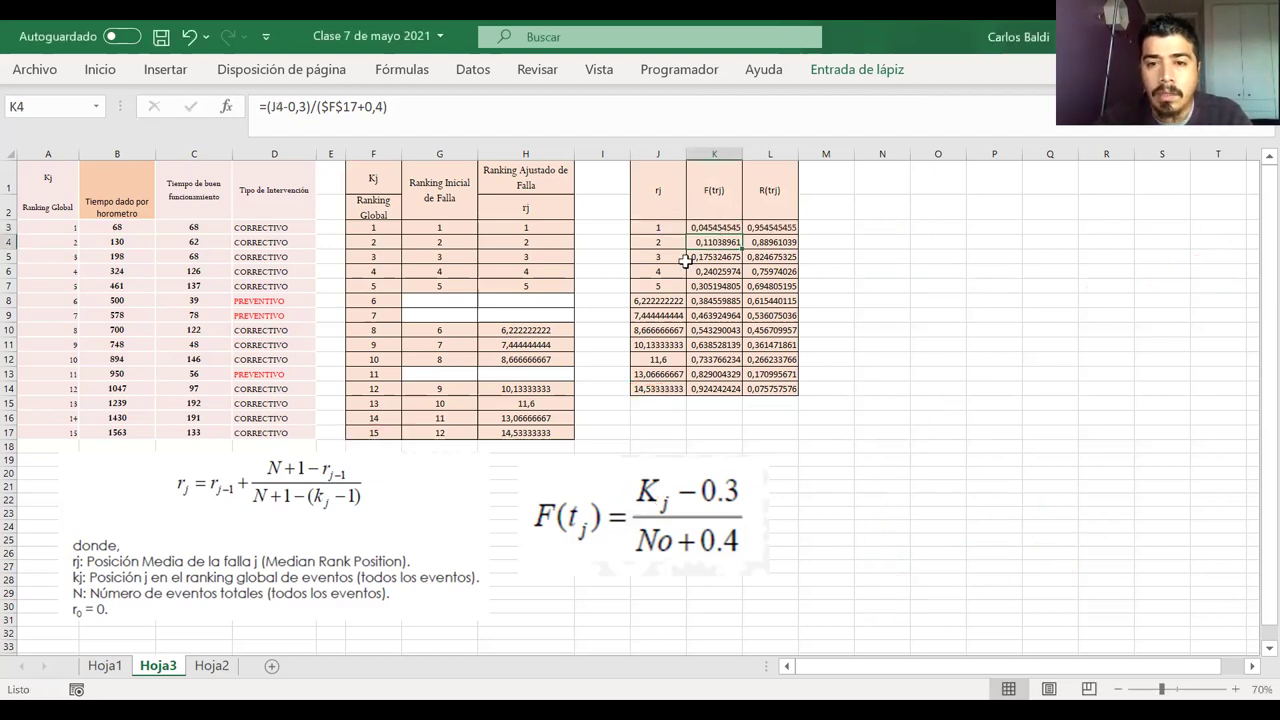
- Review the F(trj) formula in K4 and remove the stray cell reference inserted before J4
double_click(695, 243)
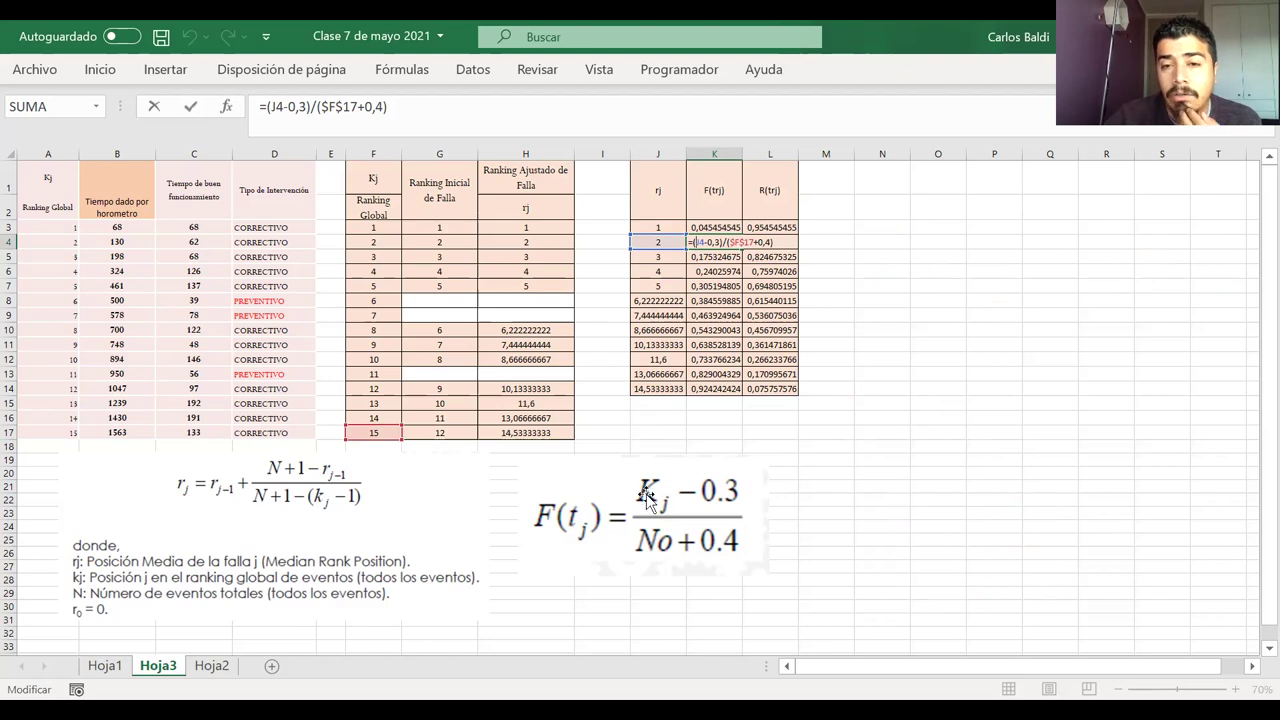
click(876, 418)
key(BackSpace)
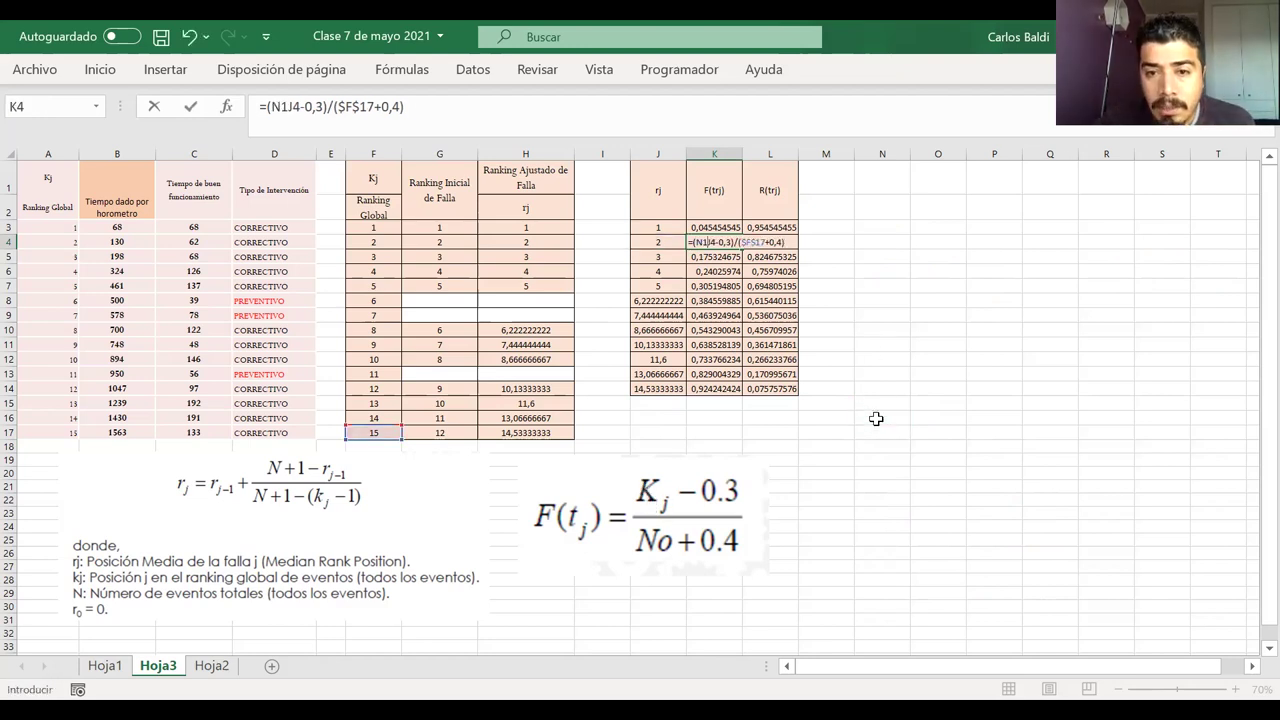
key(BackSpace)
key(BackSpace)
key(Return)
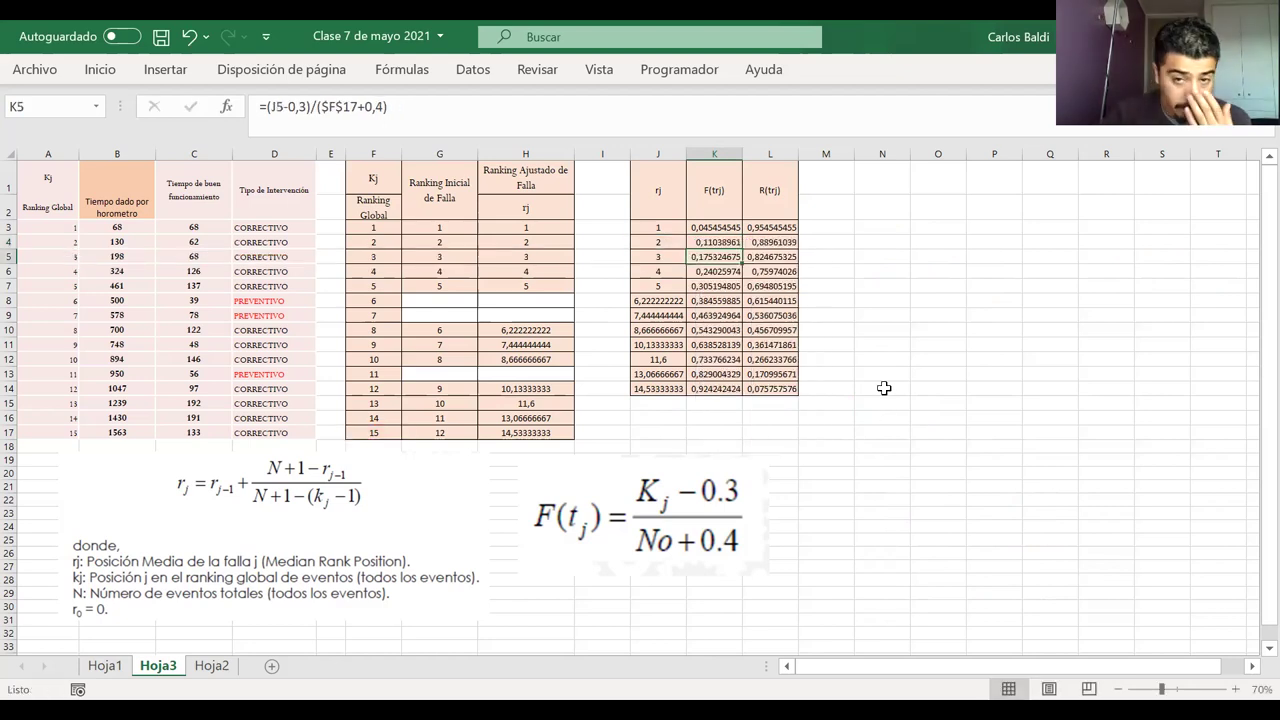
- Select the R(trj) cell L4, switch to the PowerPoint presentation, and start the slide show from slide 29
click(770, 242)
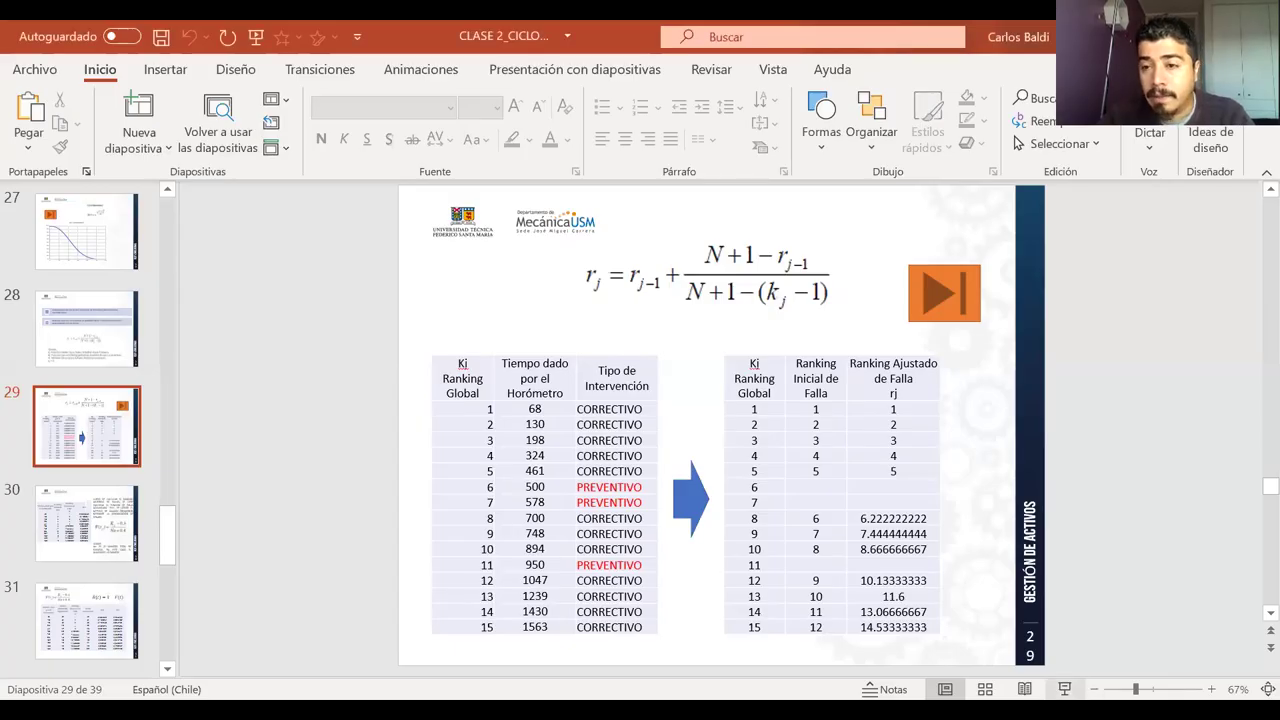
key(shift+F5)
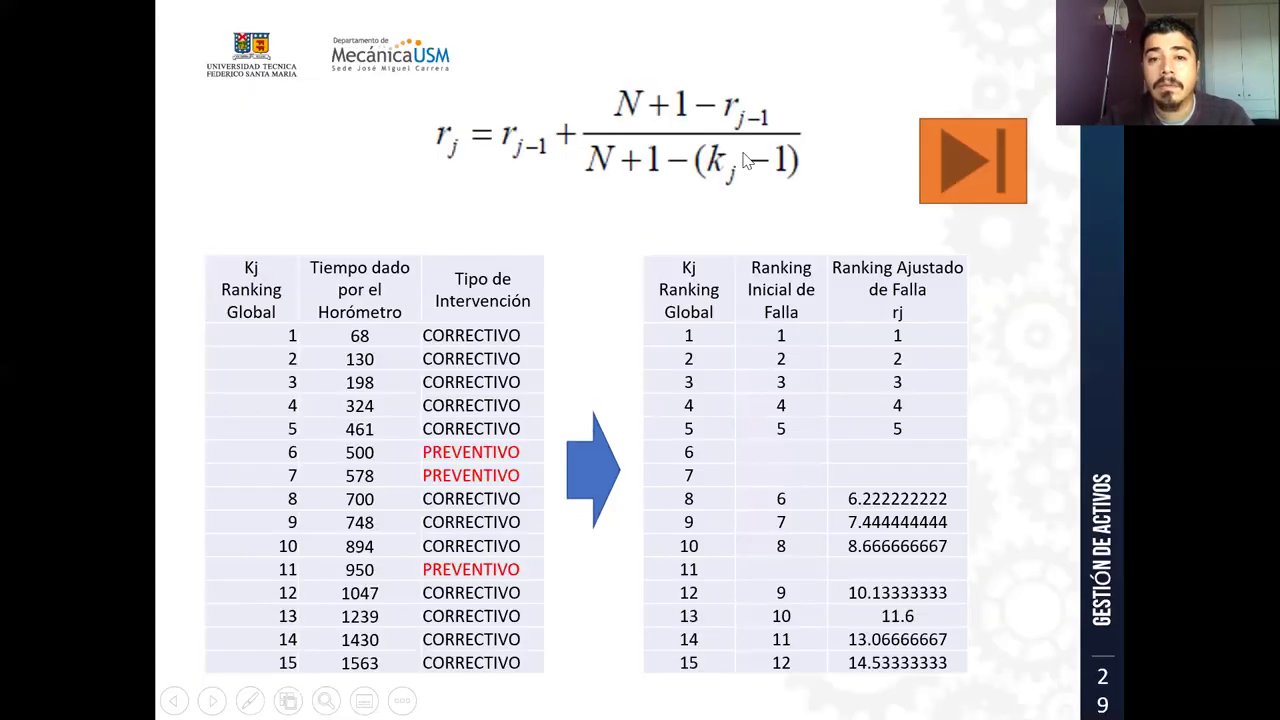
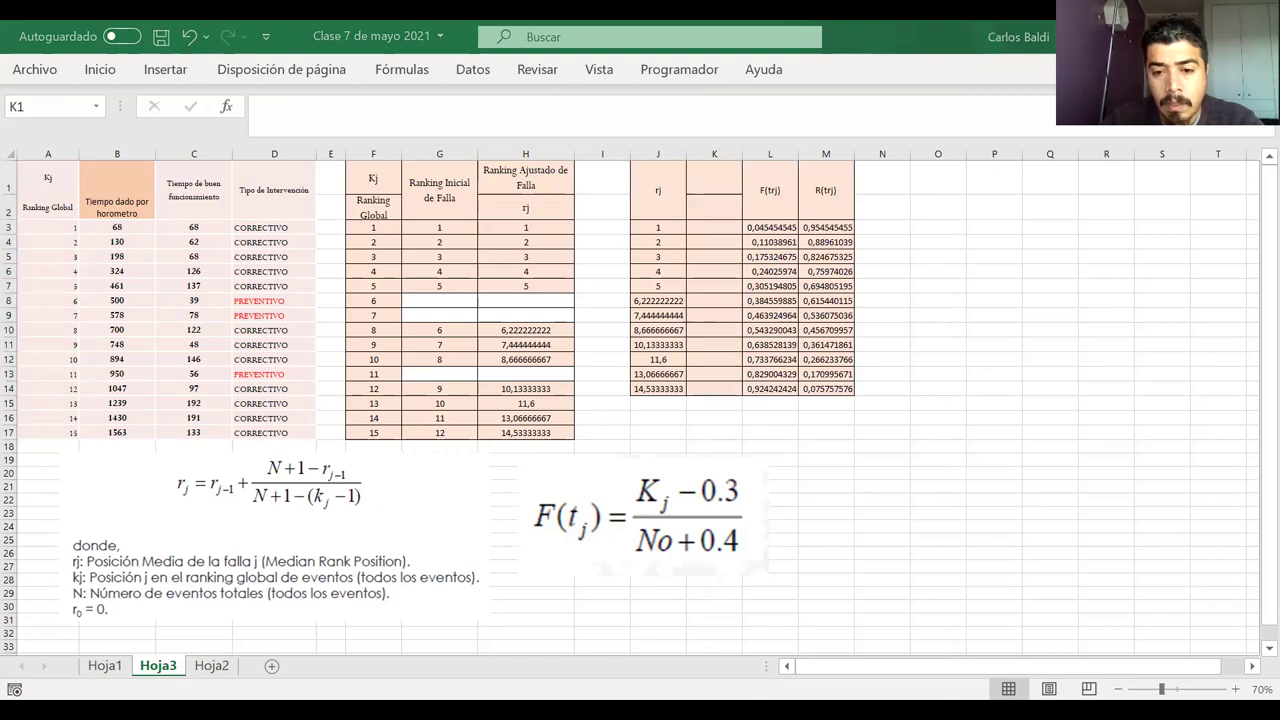
key(ctrl+v)
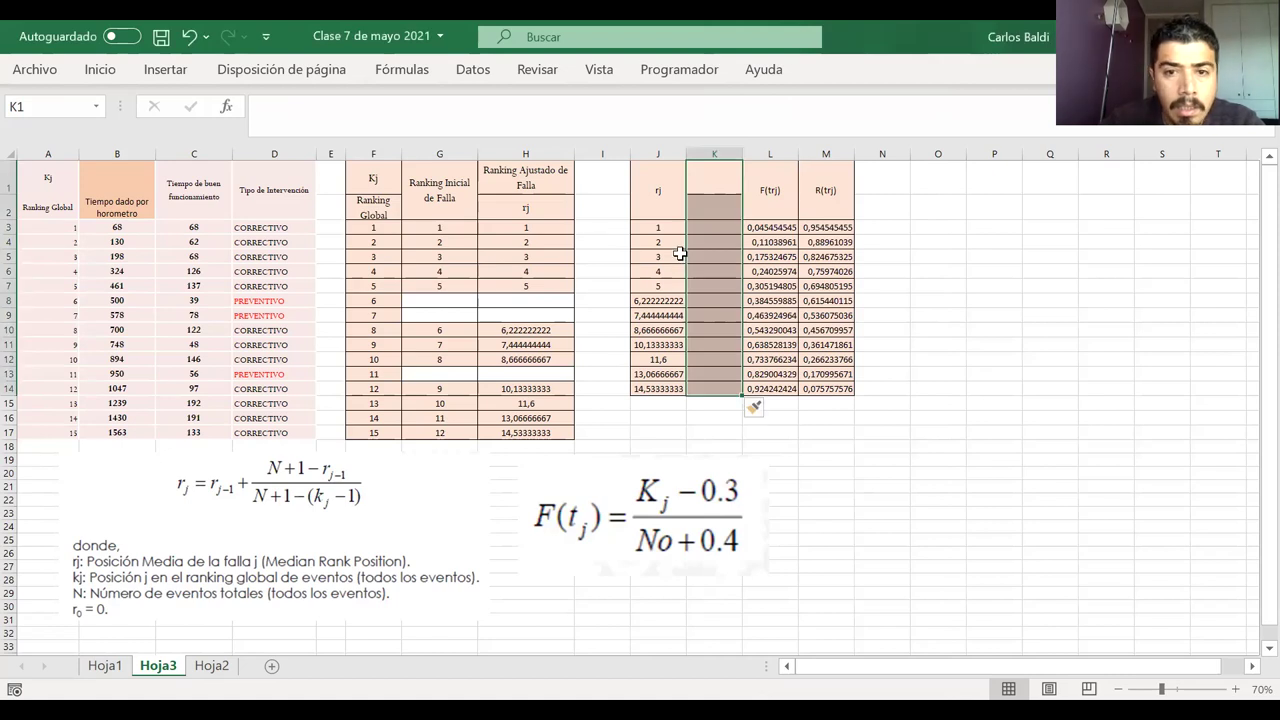
click(706, 229)
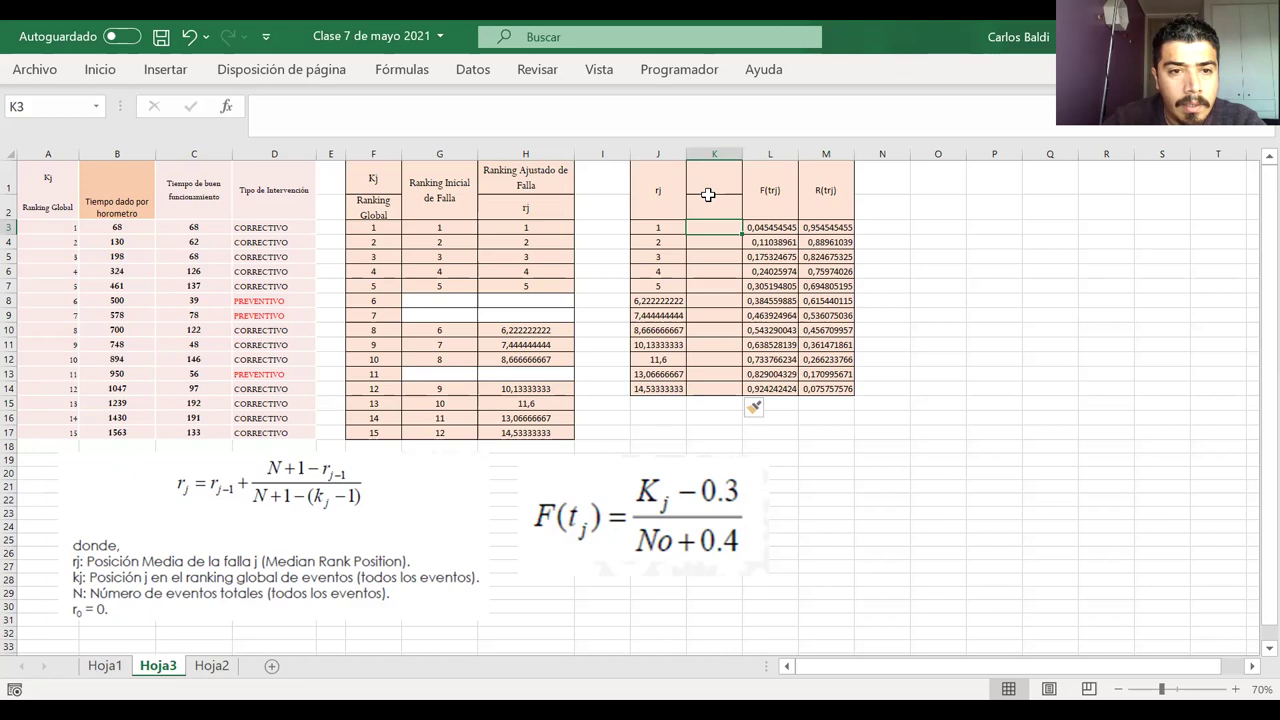
click(659, 153)
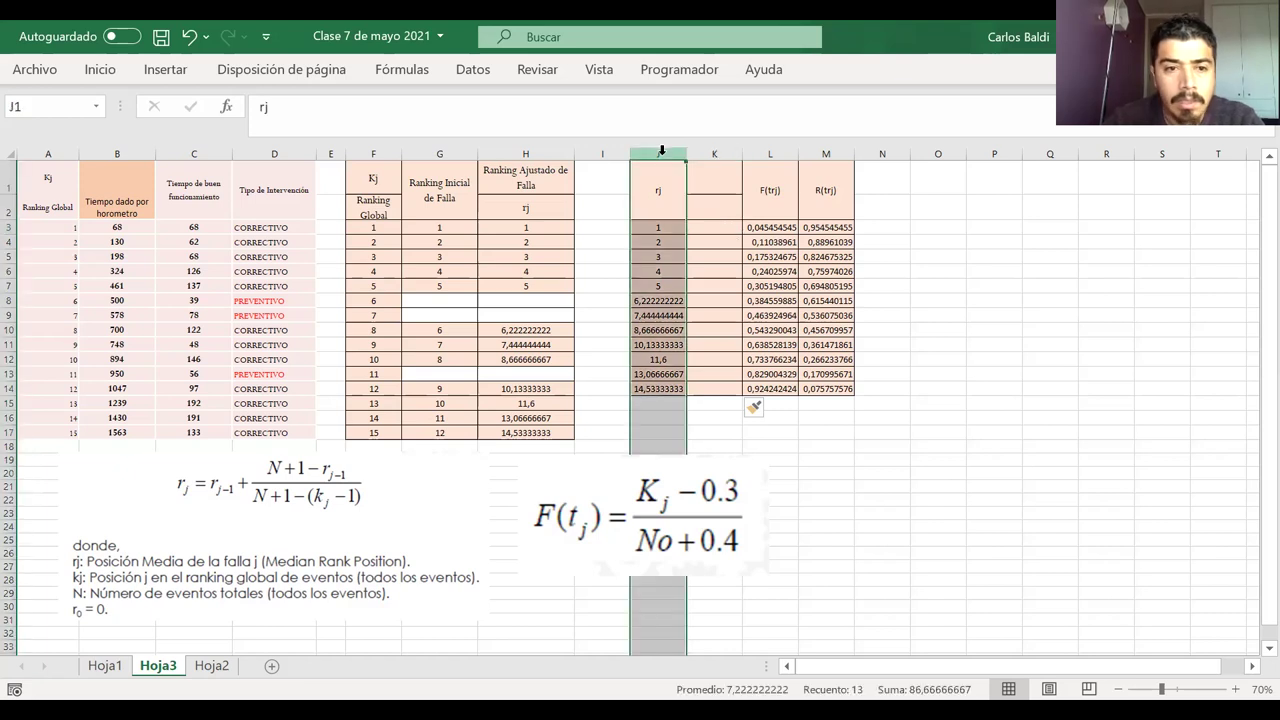
right_click(661, 152)
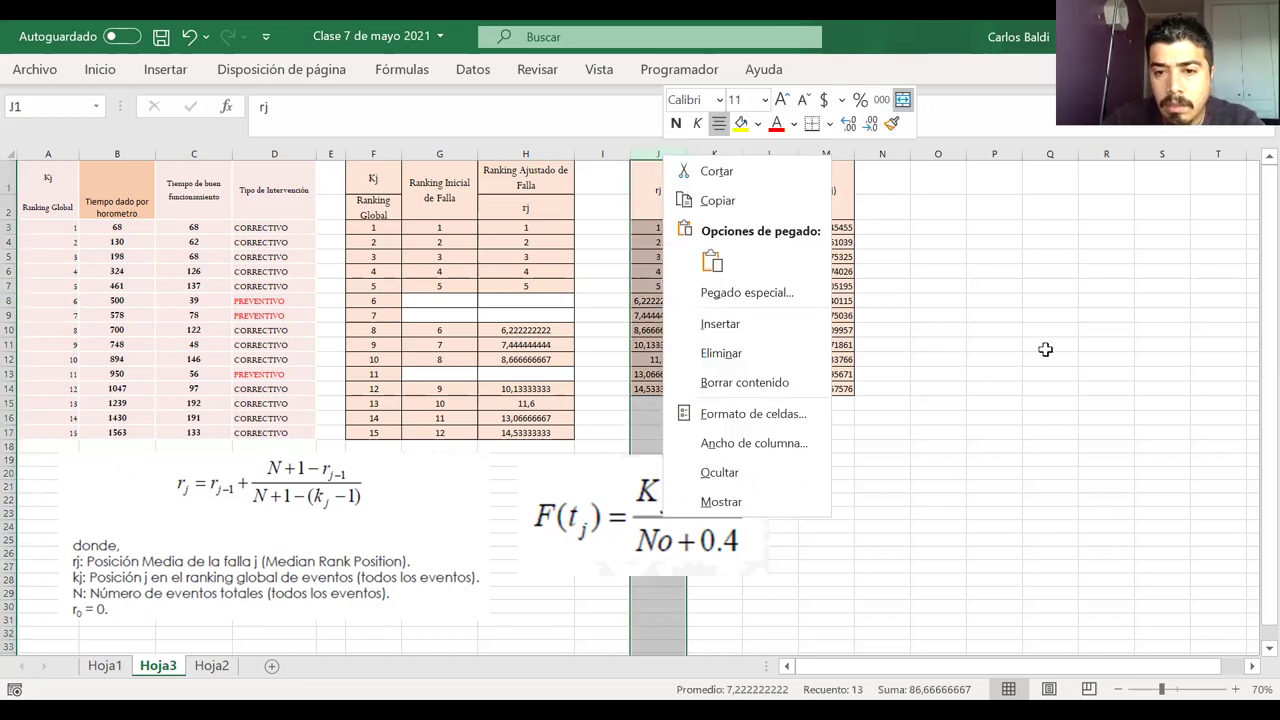
drag(658, 190, 655, 382)
click(655, 386)
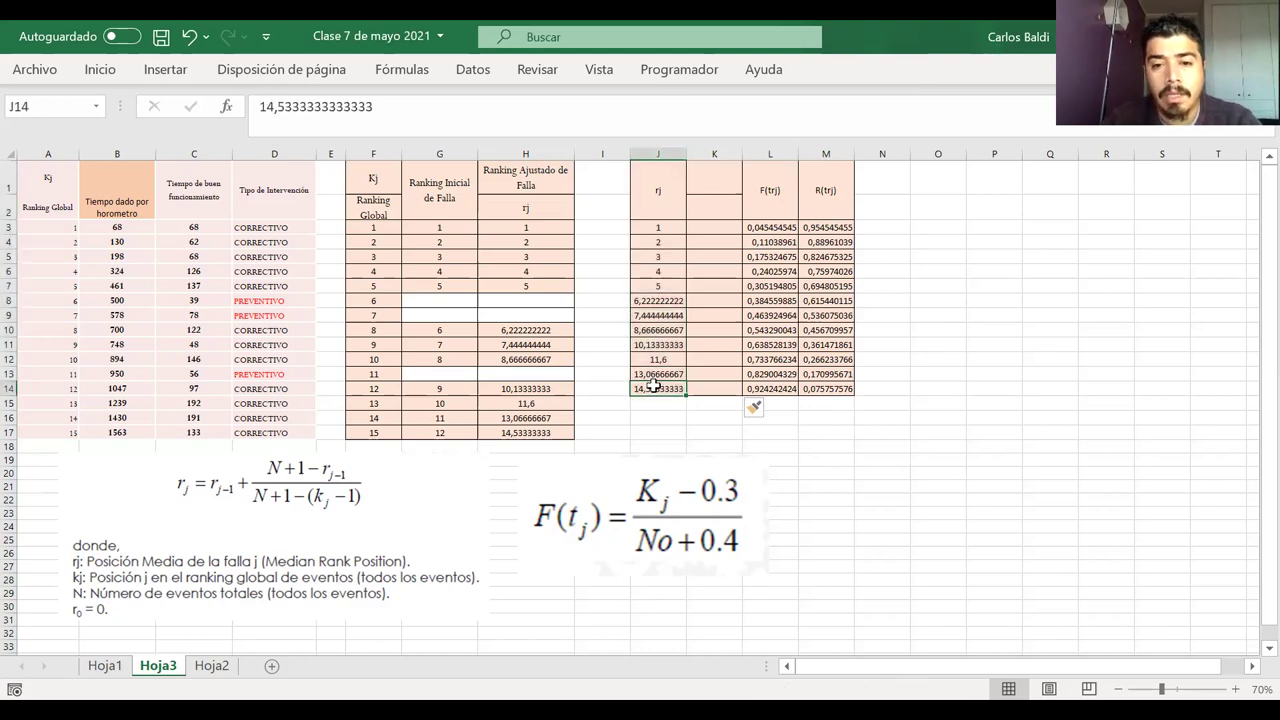
shift+click(651, 162)
- Insert blank cells at I1:I14, shifting the existing cells to the right
drag(603, 172, 600, 388)
drag(600, 390, 601, 183)
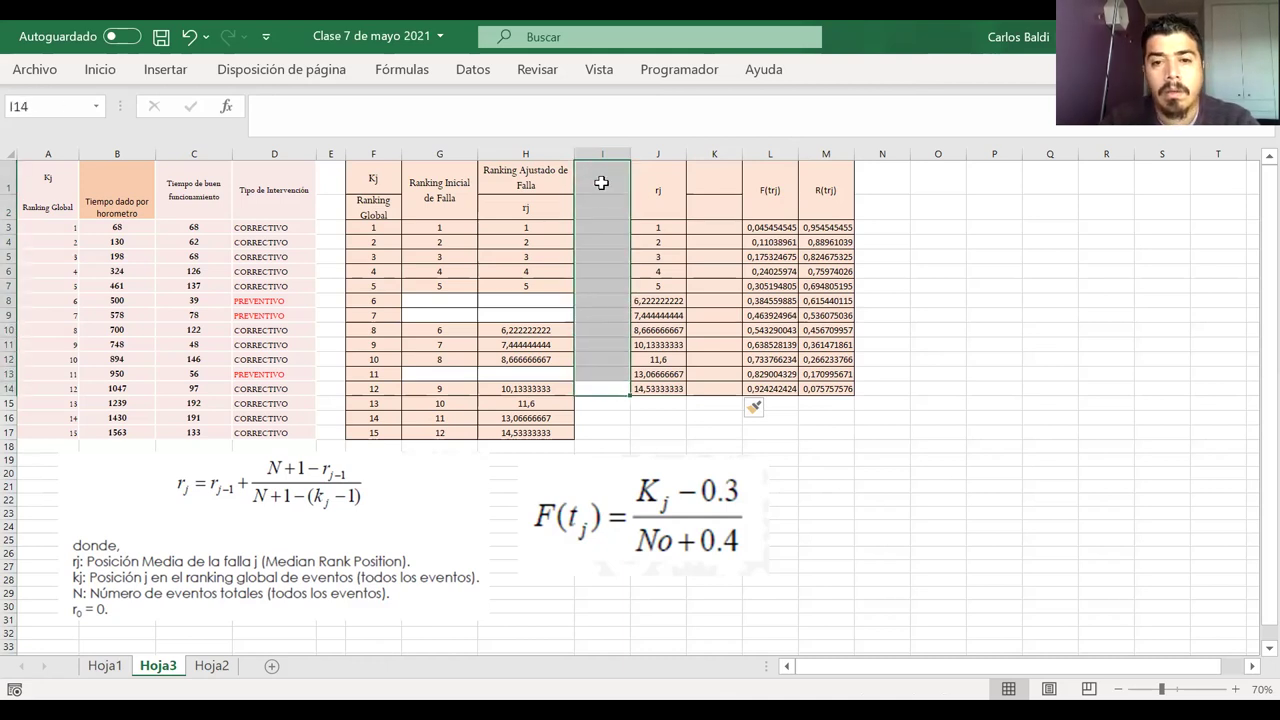
right_click(604, 262)
click(708, 288)
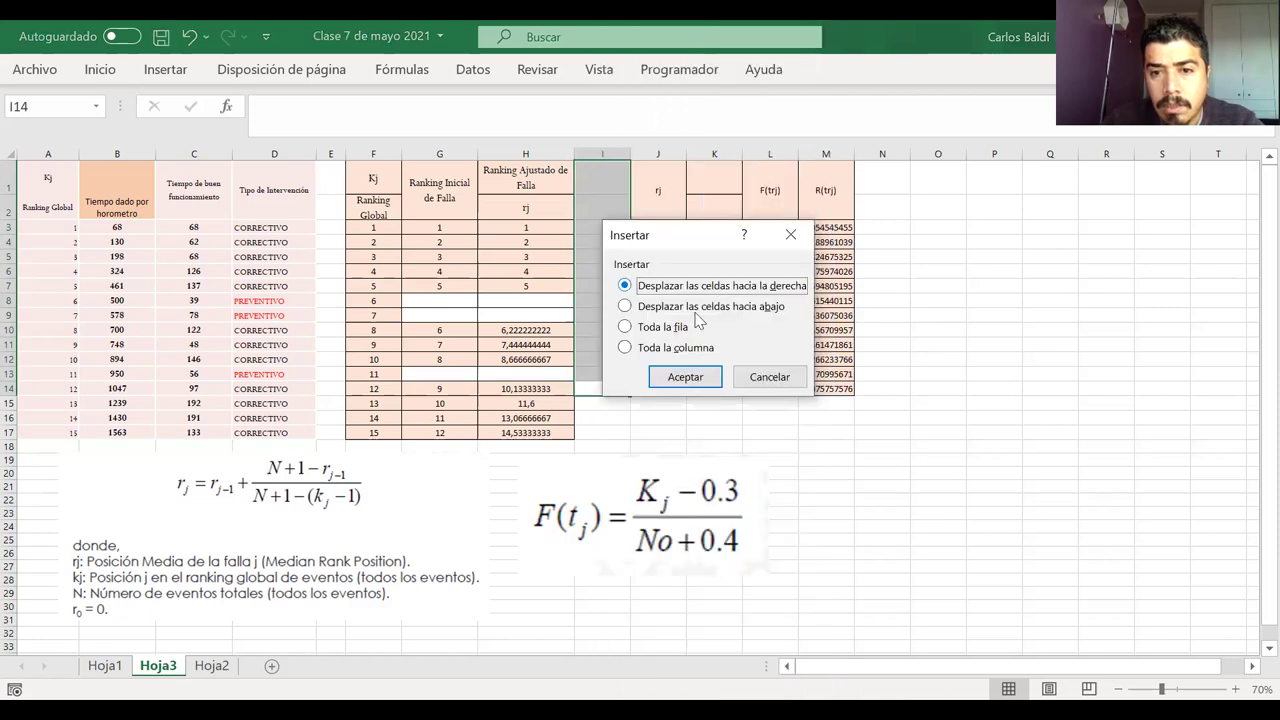
click(686, 377)
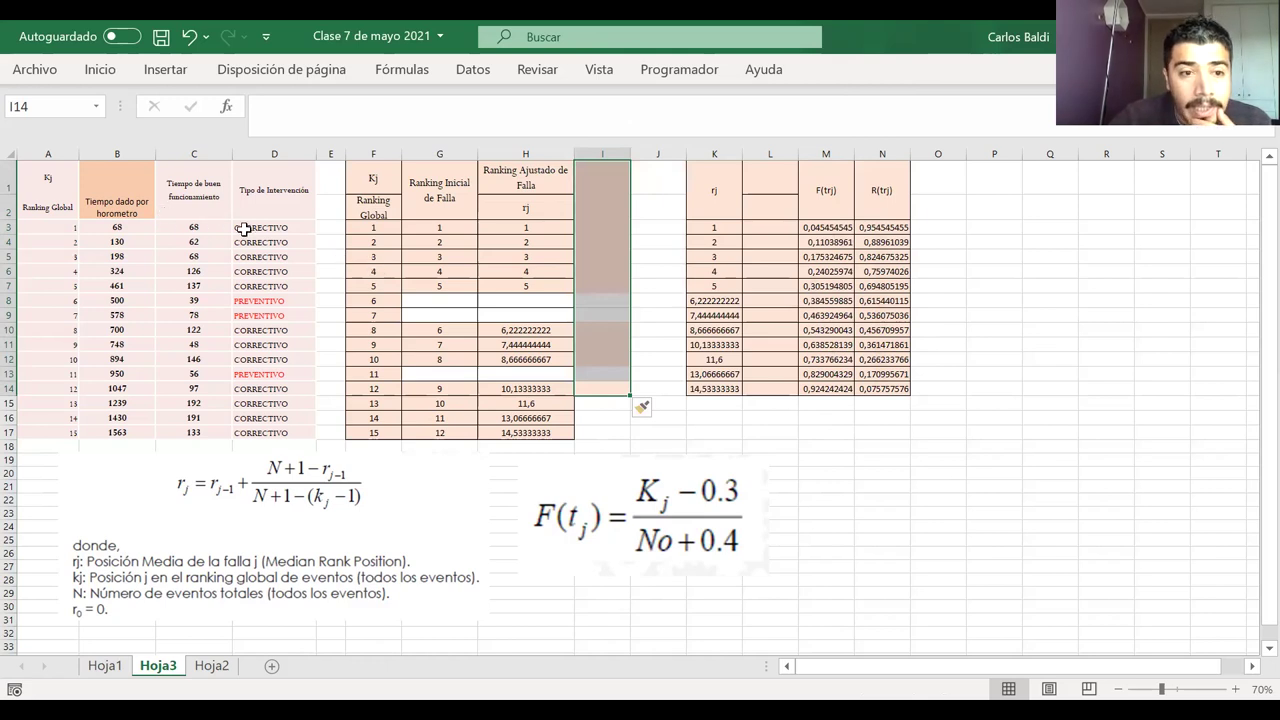
- Clear the fill and formatting from the blank cells I1:J14 between the two tables
click(125, 227)
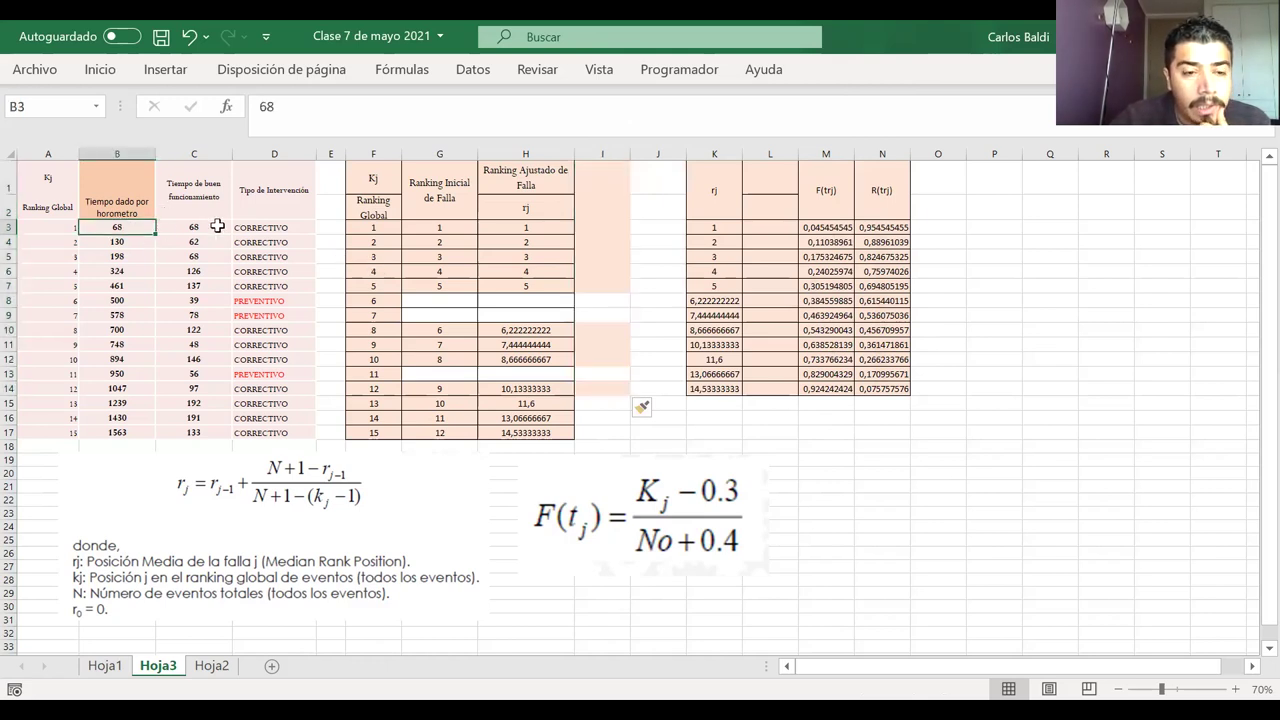
click(217, 227)
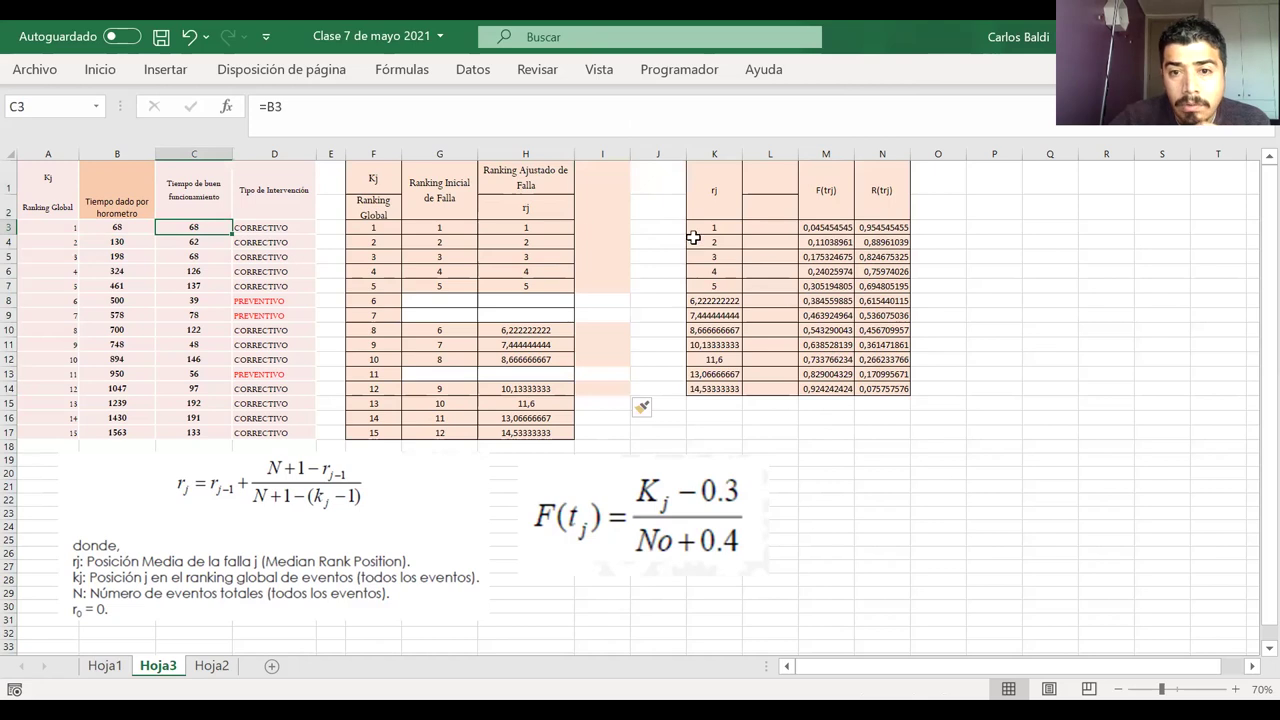
drag(654, 384, 606, 171)
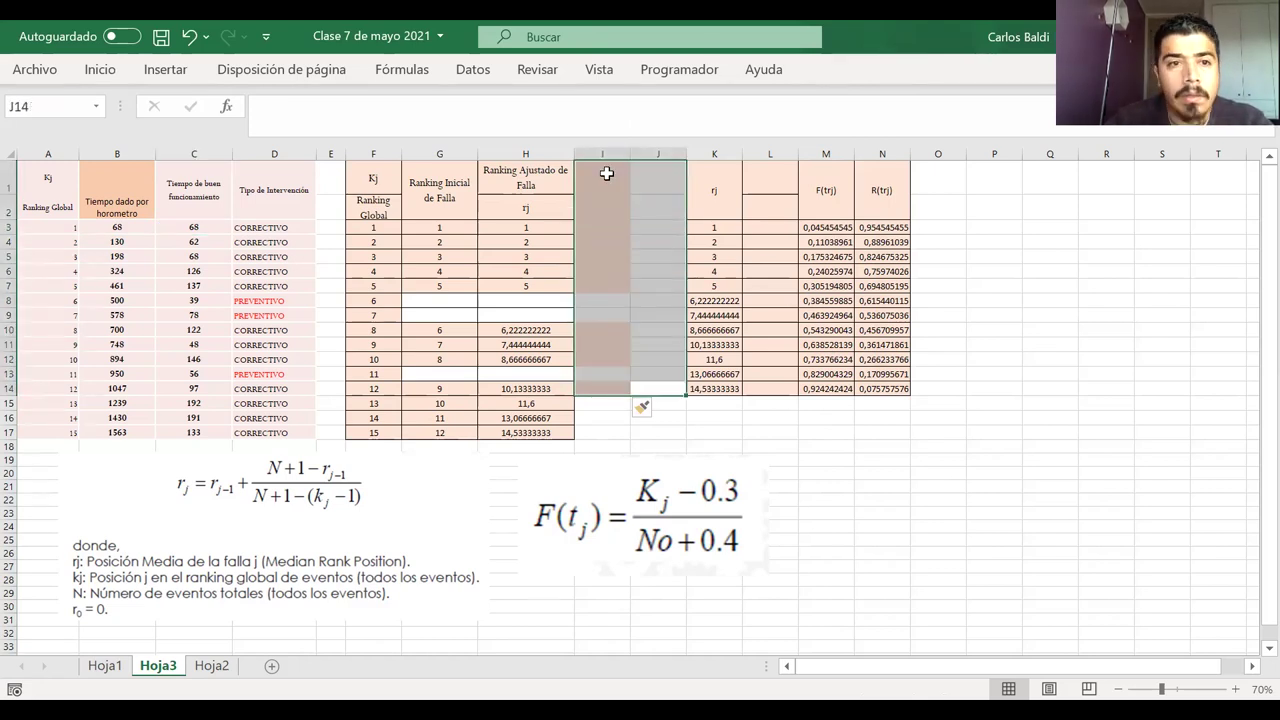
click(97, 76)
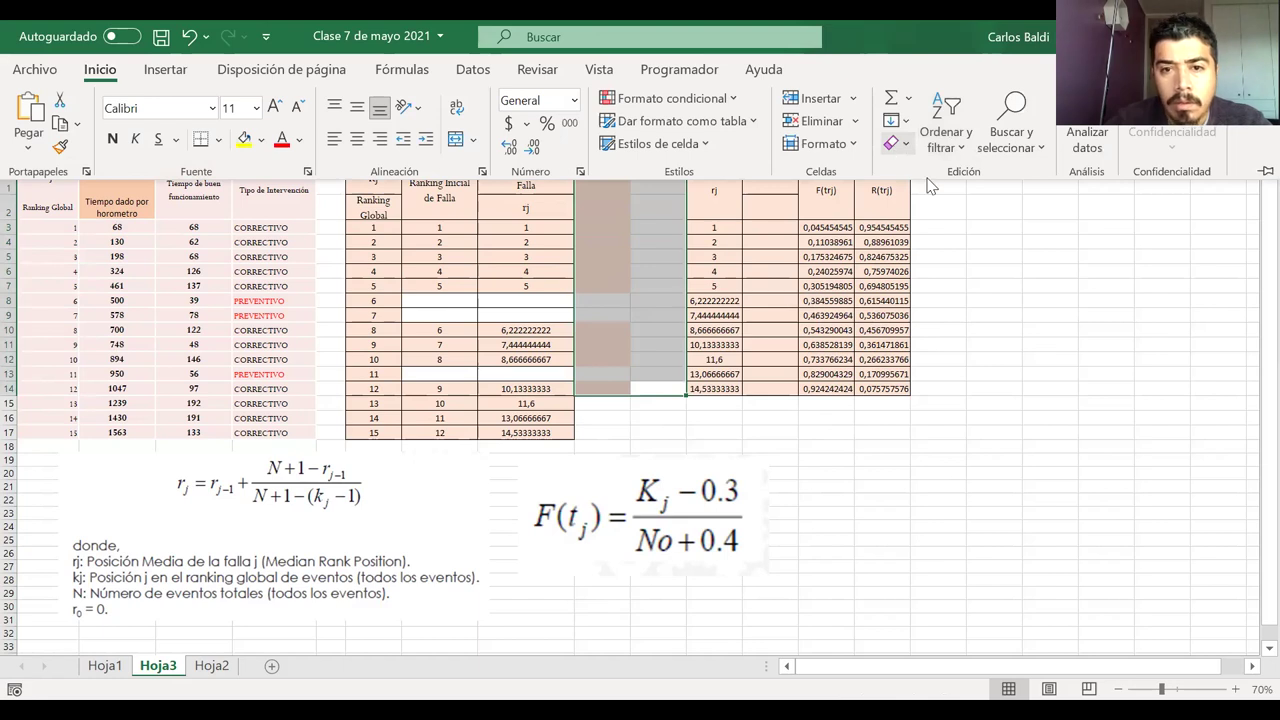
click(647, 210)
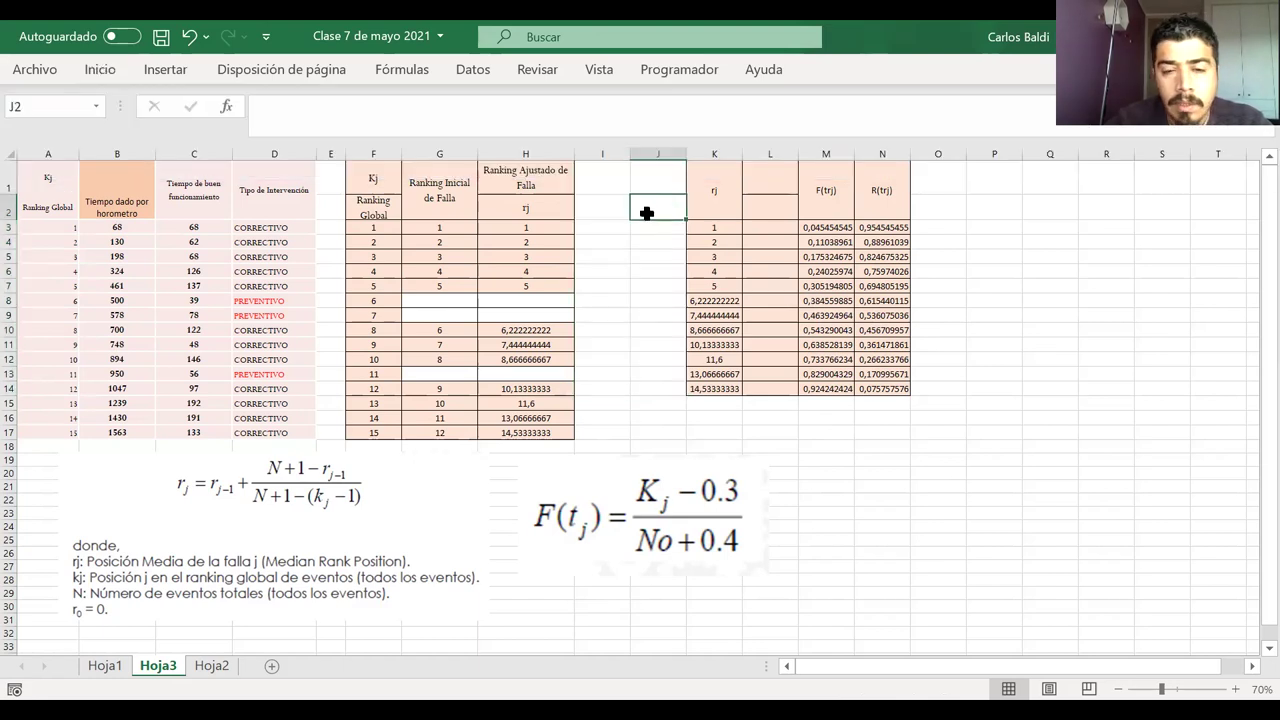
click(772, 227)
drag(772, 227, 774, 381)
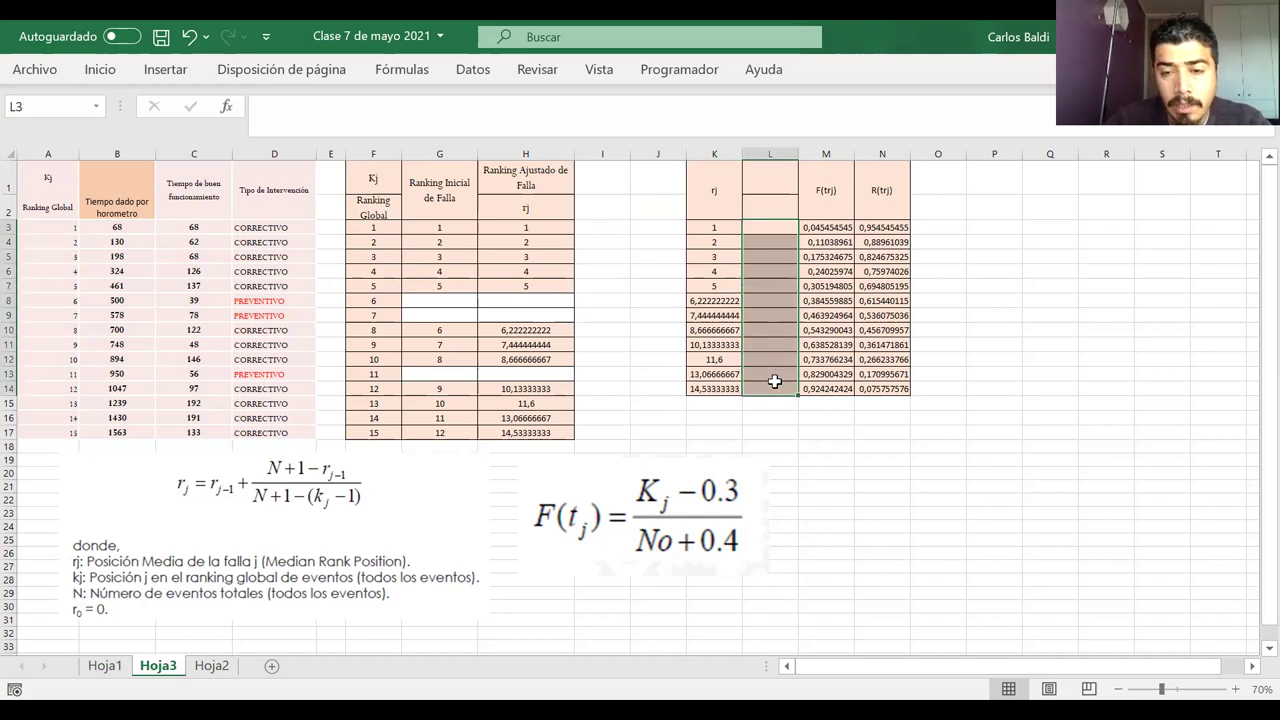
click(646, 229)
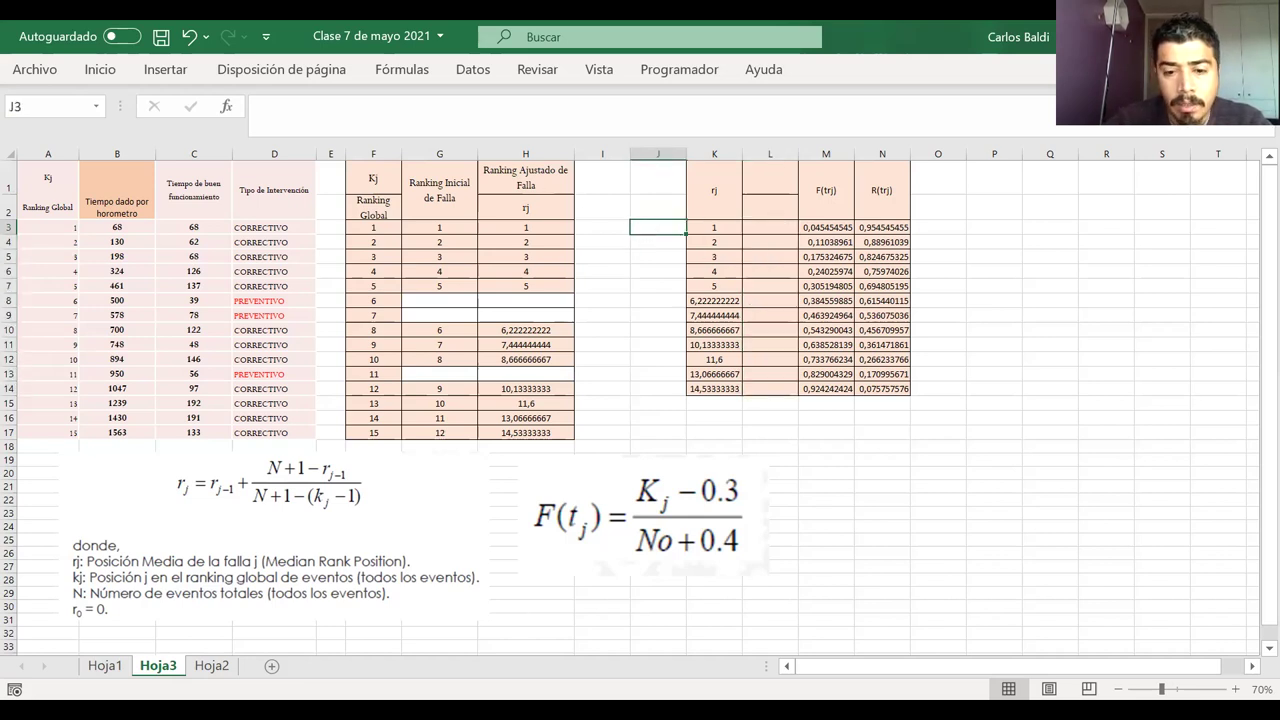
key(alt+Tab)
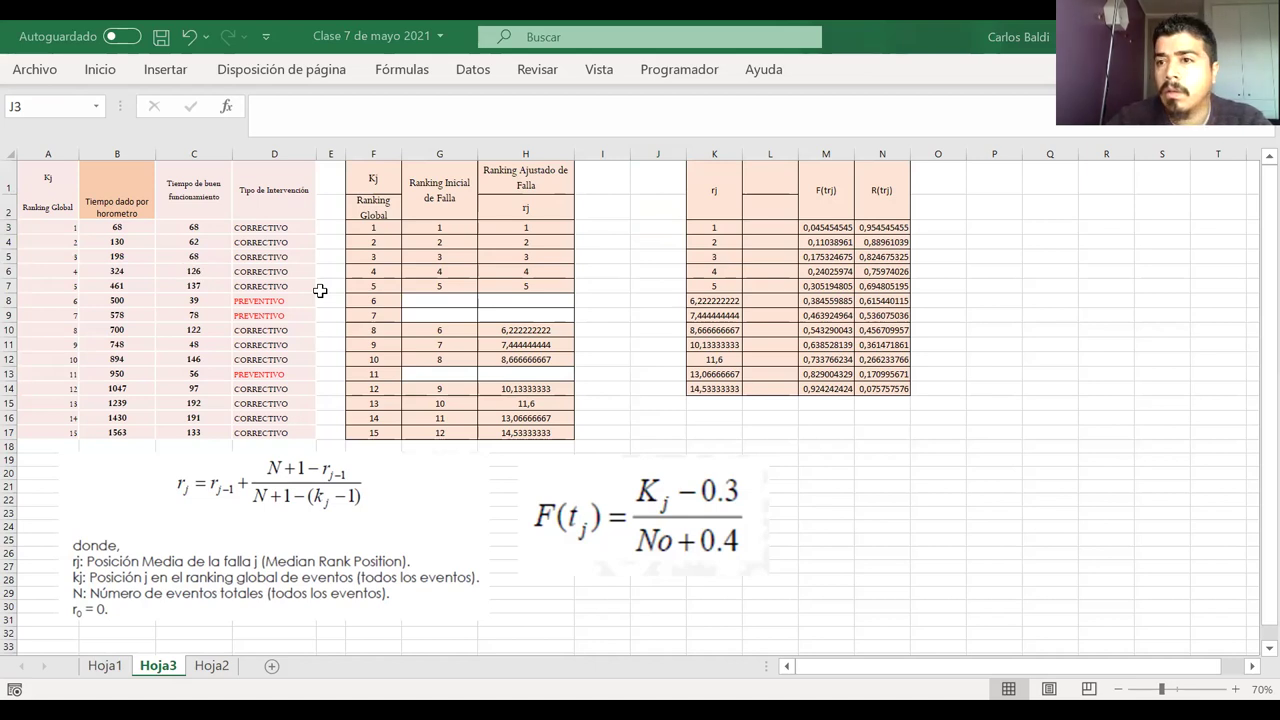
key(alt+Tab)
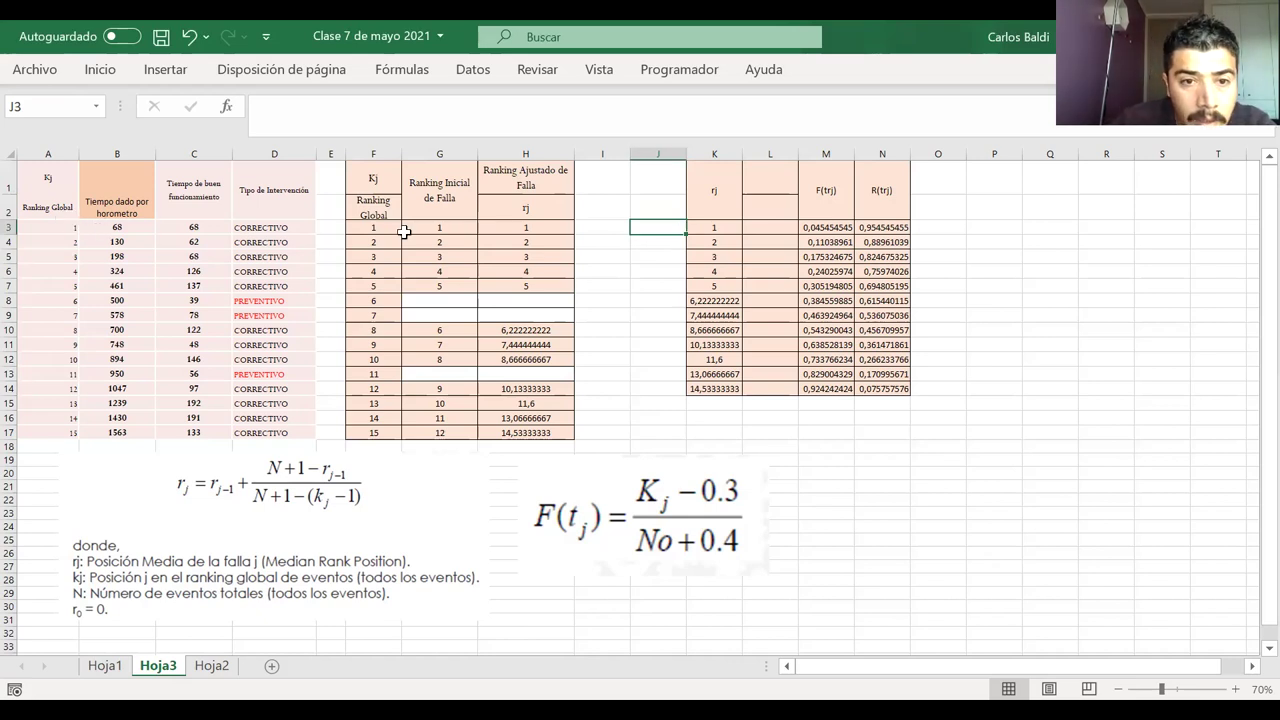
- Copy the first five hour-meter times from B3:B7 into column I starting at I3
drag(128, 226, 127, 281)
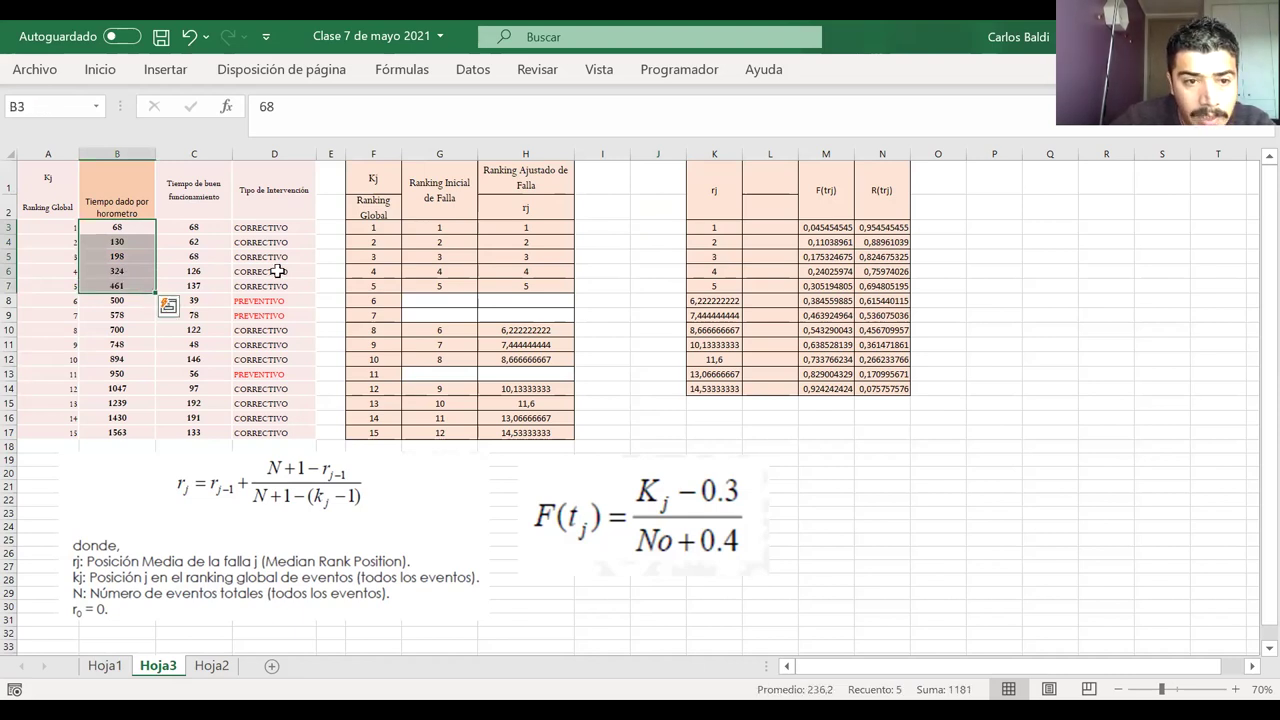
key(ctrl+c)
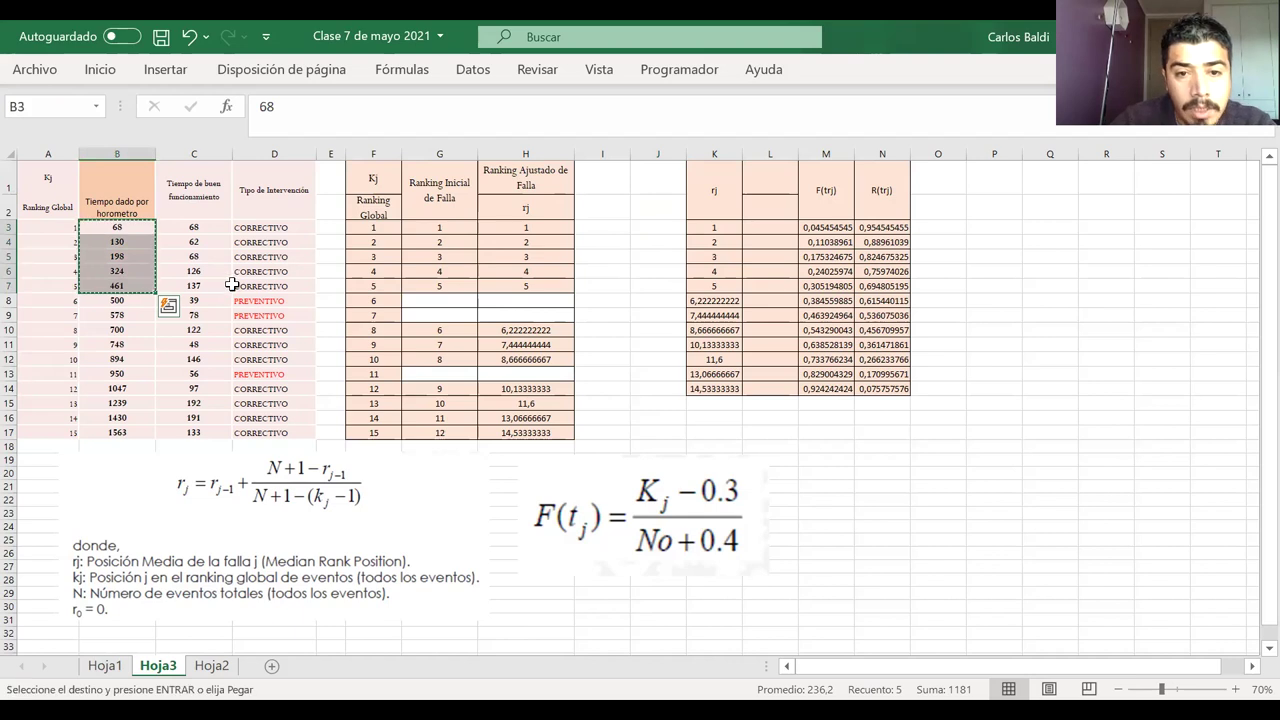
click(603, 226)
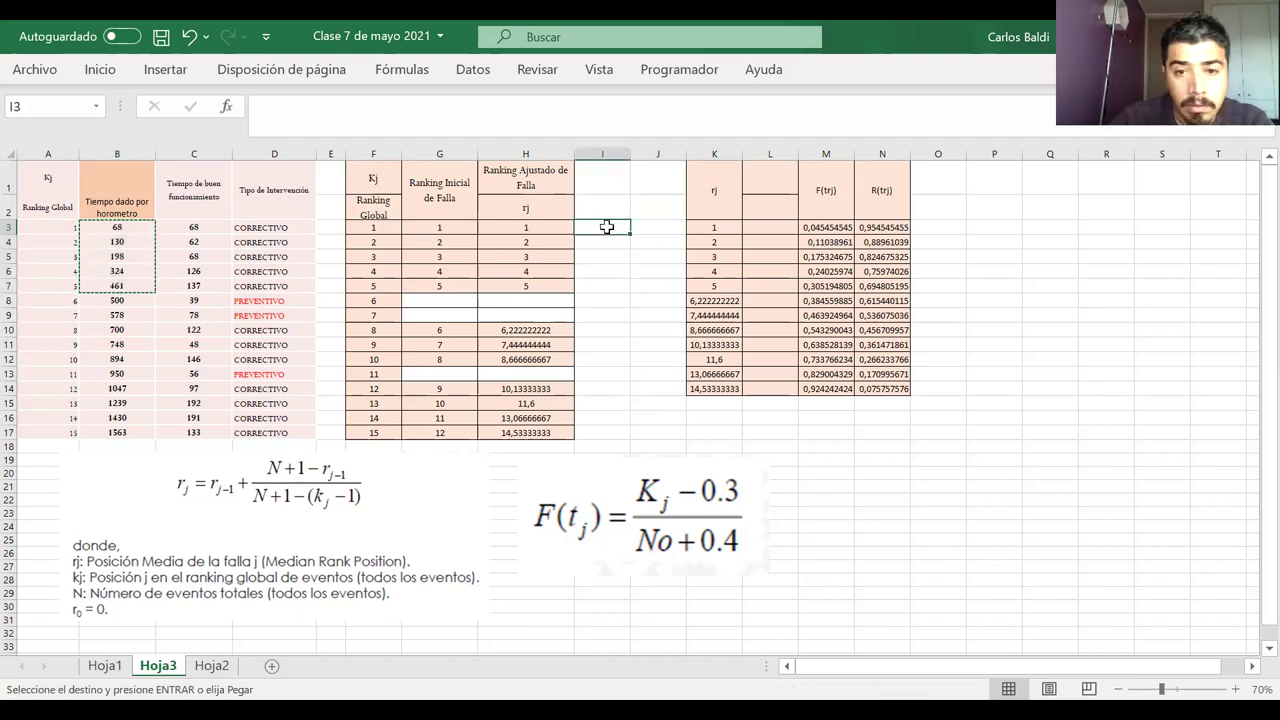
key(ctrl+v)
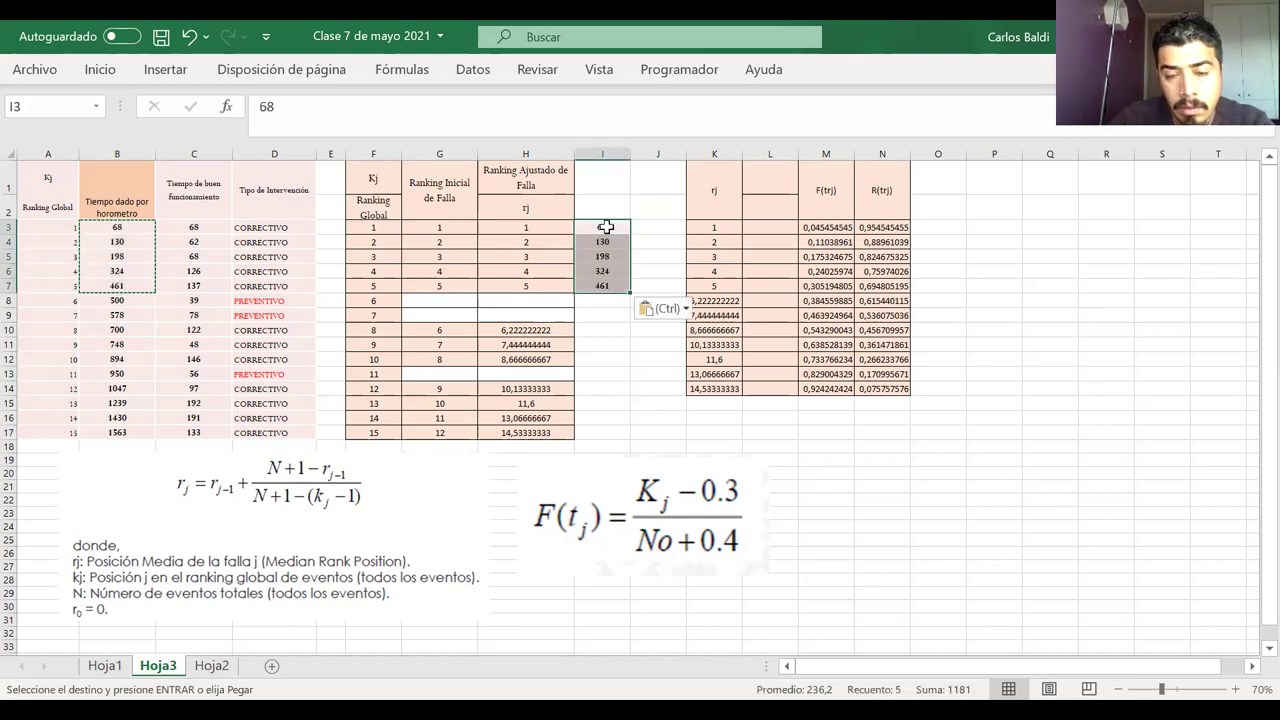
- Insert a blank, unformatted column at I before the copied hour-meter times and narrow it into a spacer
click(584, 148)
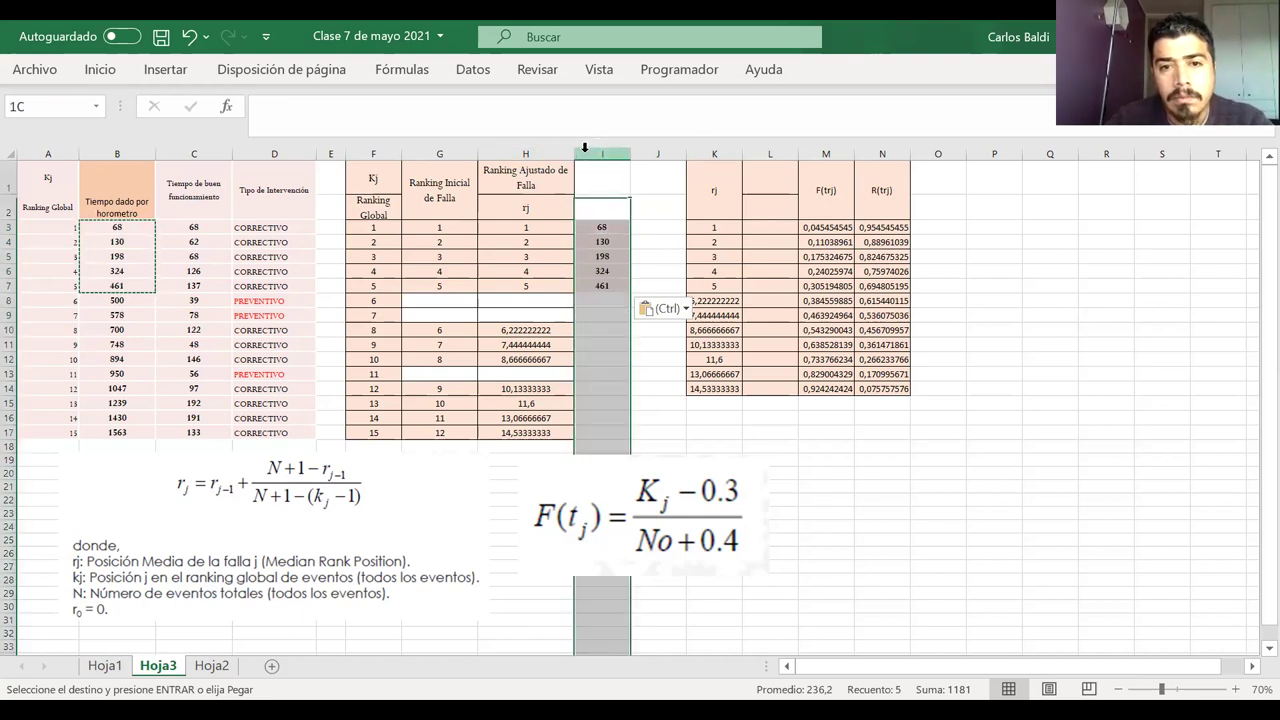
right_click(590, 160)
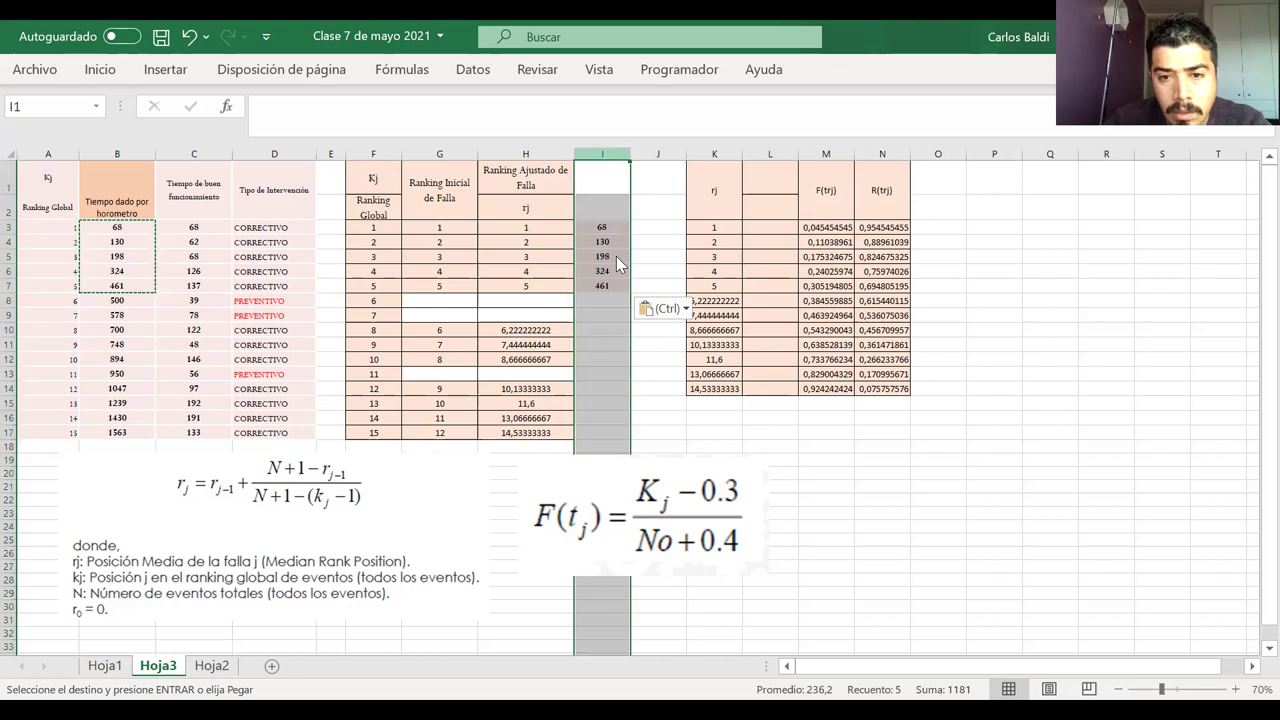
click(640, 321)
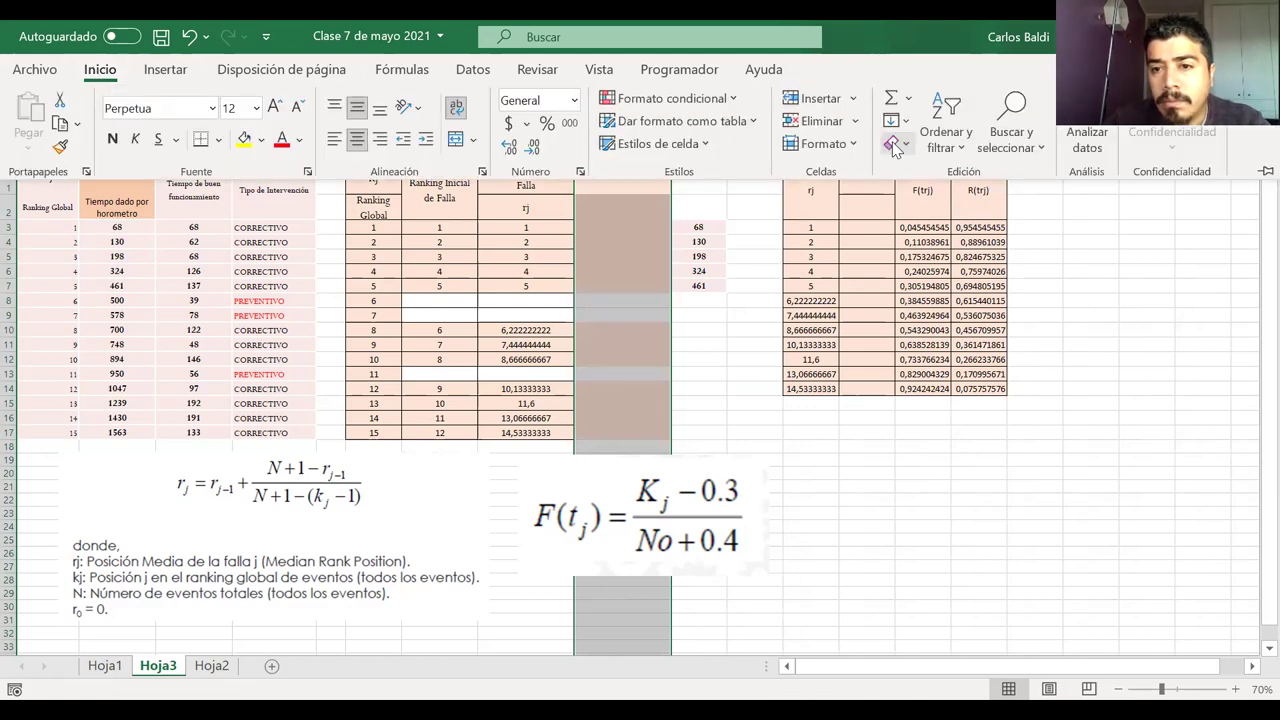
click(681, 172)
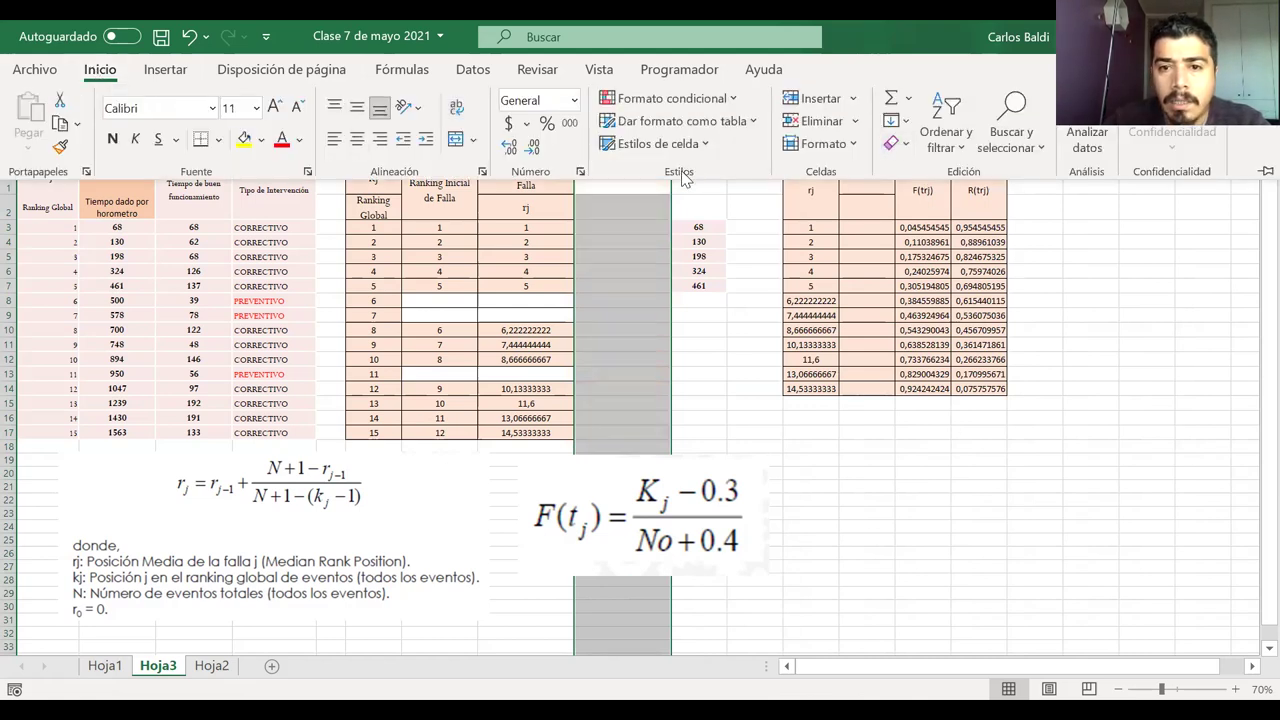
drag(669, 152, 603, 157)
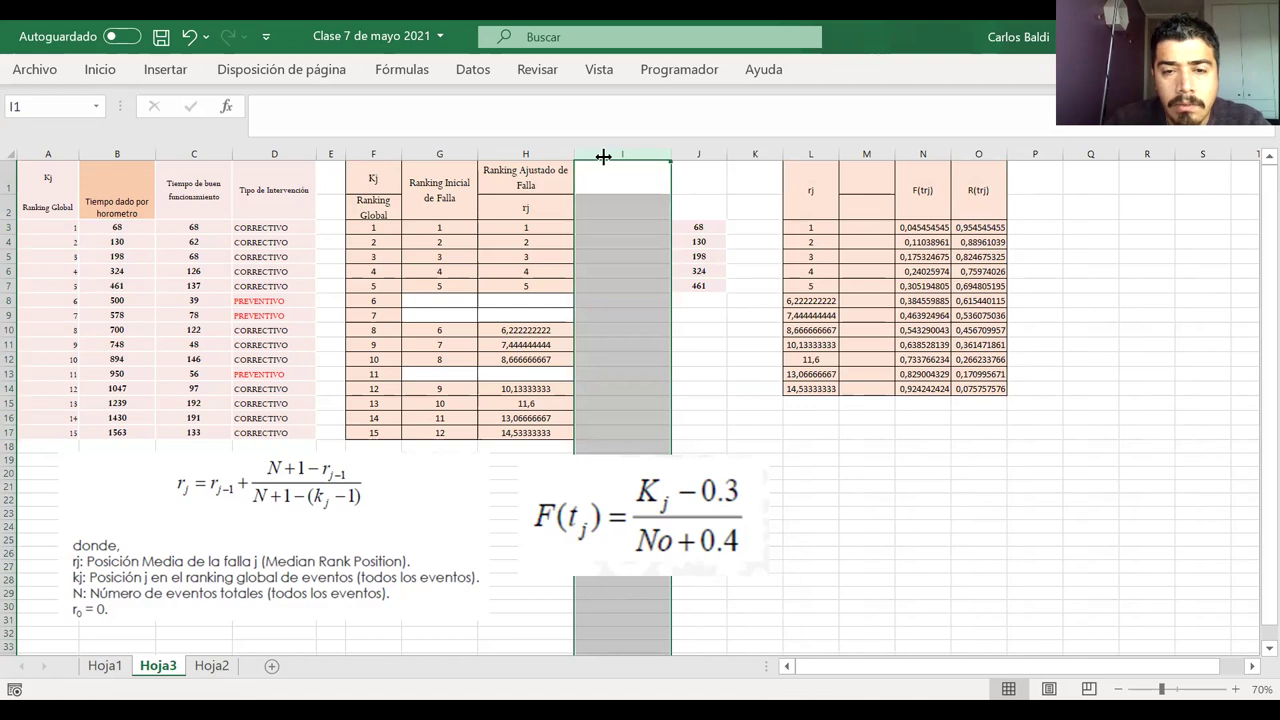
click(630, 227)
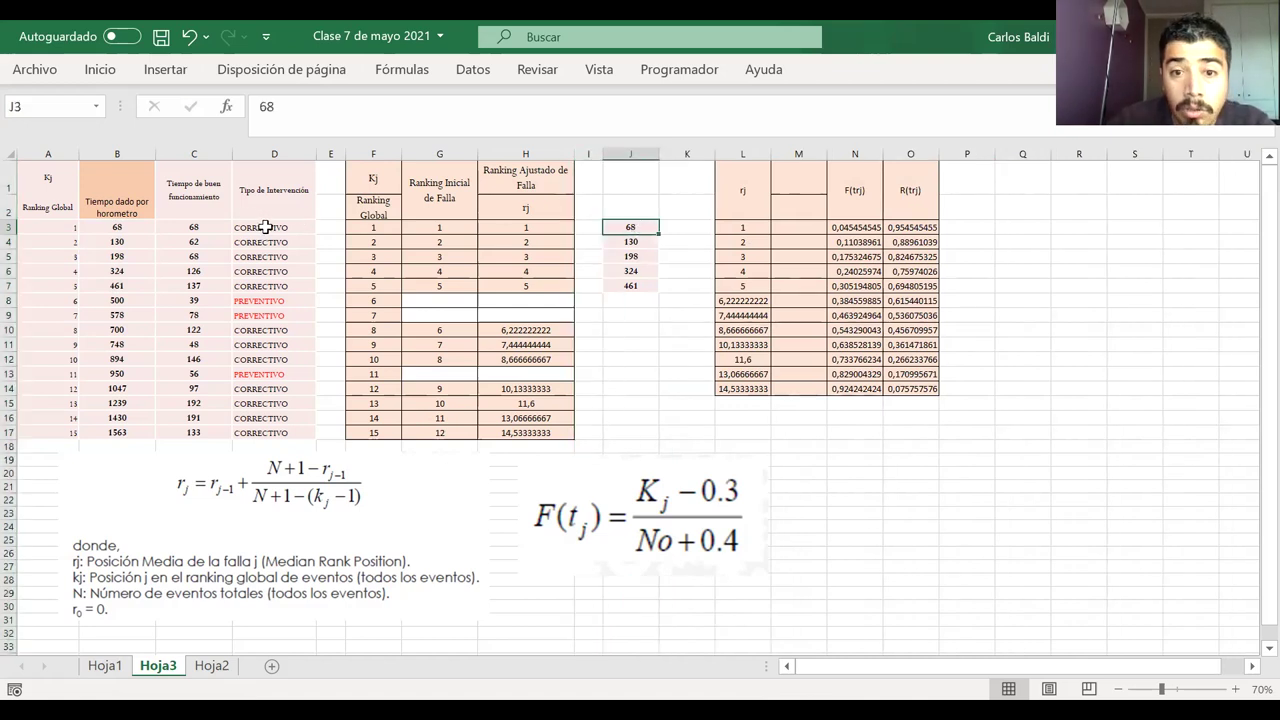
- Copy the corrective hour-meter times from B10:B12 into column J starting at J8
drag(263, 227, 130, 284)
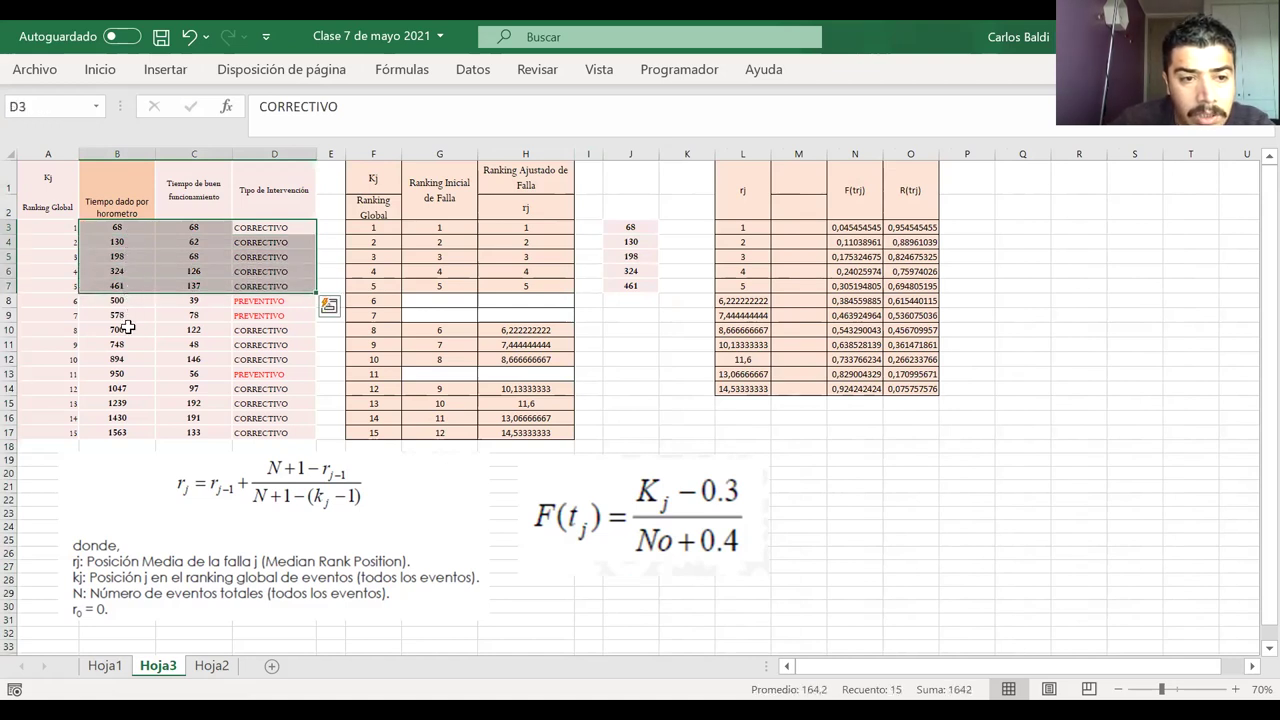
click(127, 331)
drag(127, 331, 127, 356)
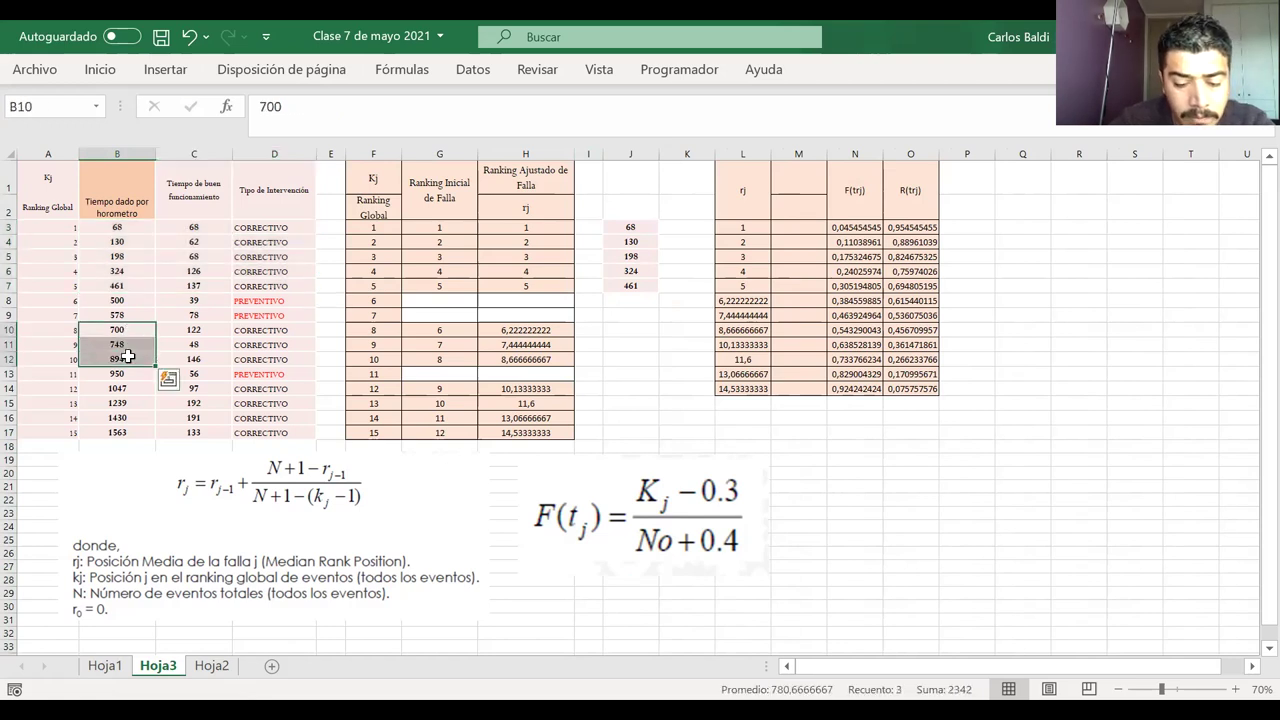
key(ctrl+c)
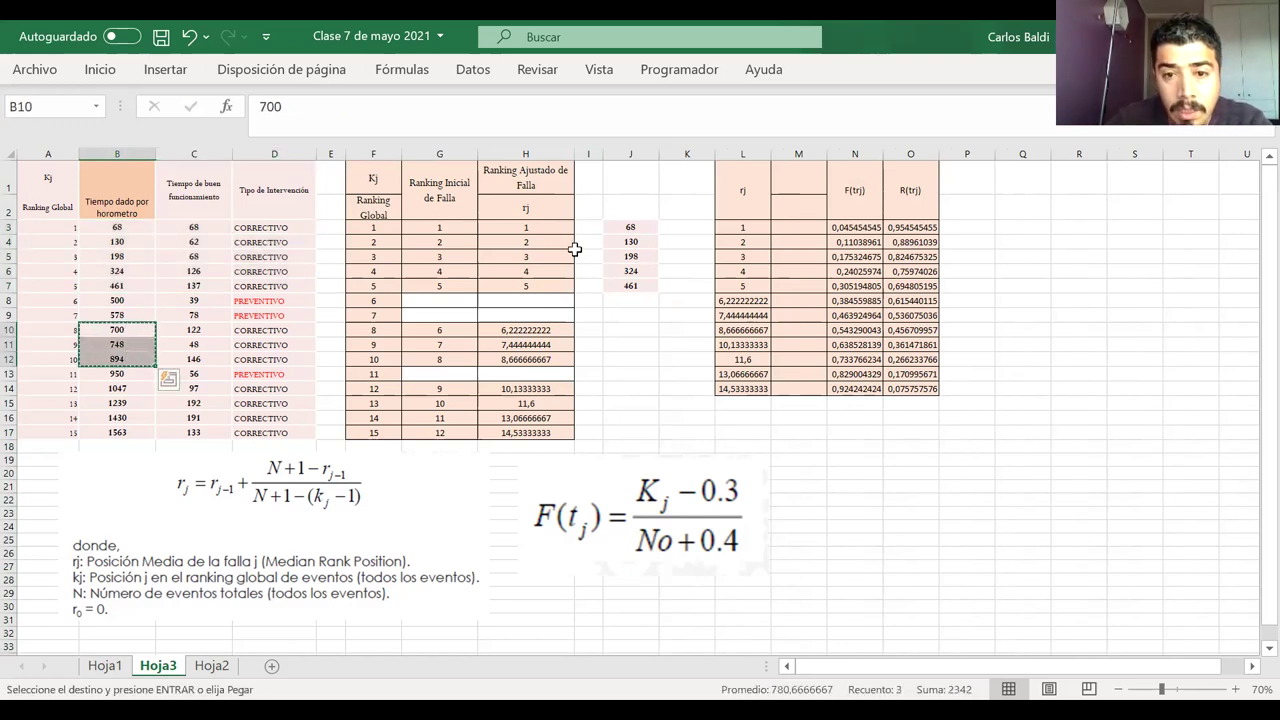
click(630, 299)
key(ctrl+v)
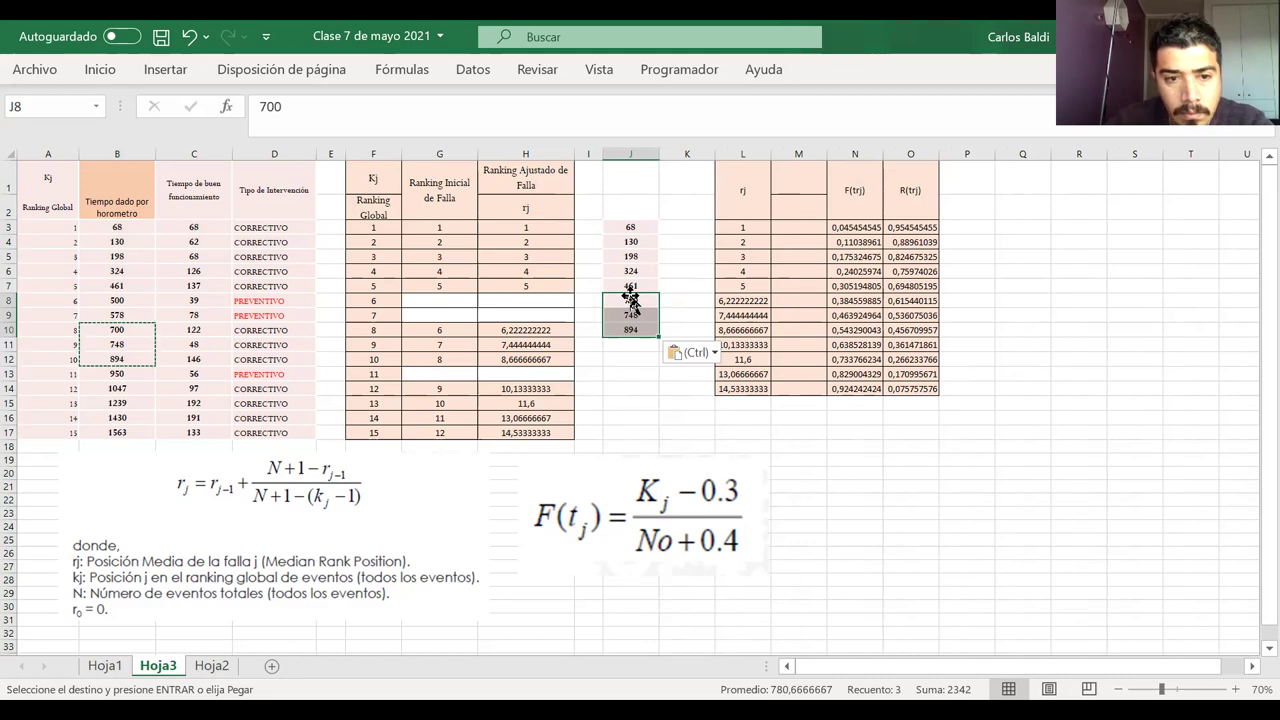
- Copy the last four hour-meter times from B14:B17 into column J starting at J11
click(430, 374)
drag(383, 376, 117, 432)
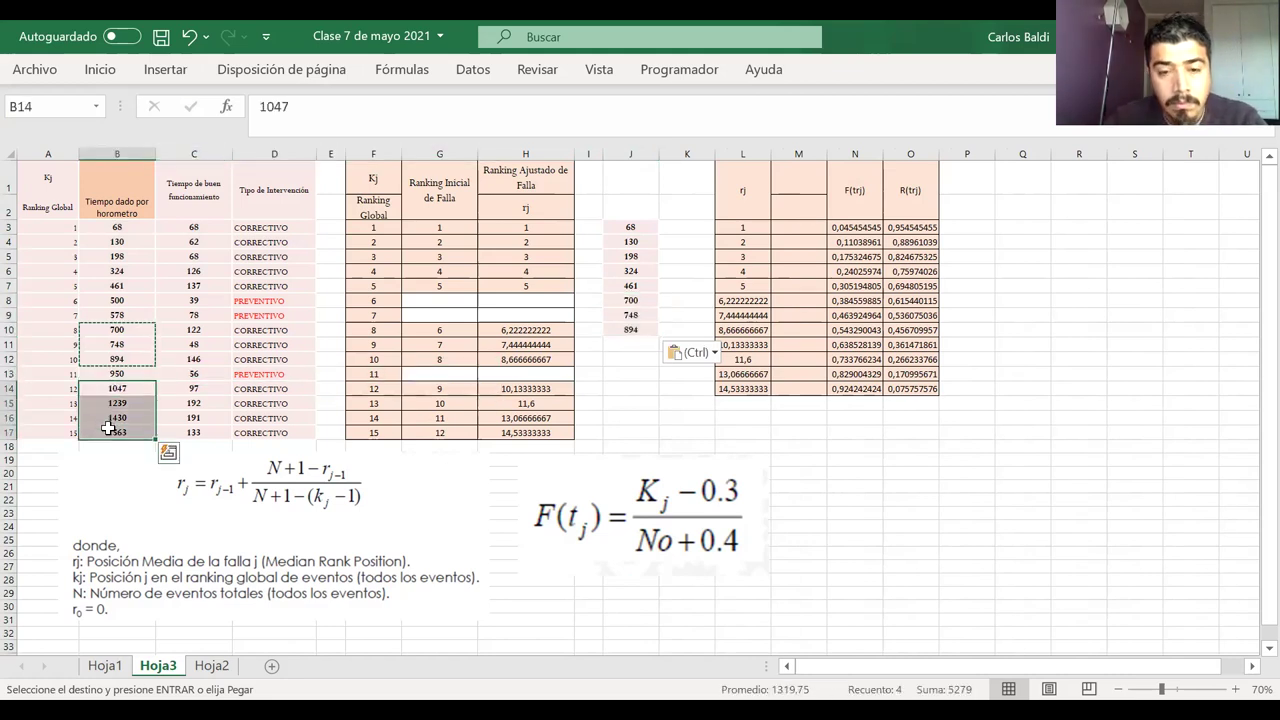
click(631, 344)
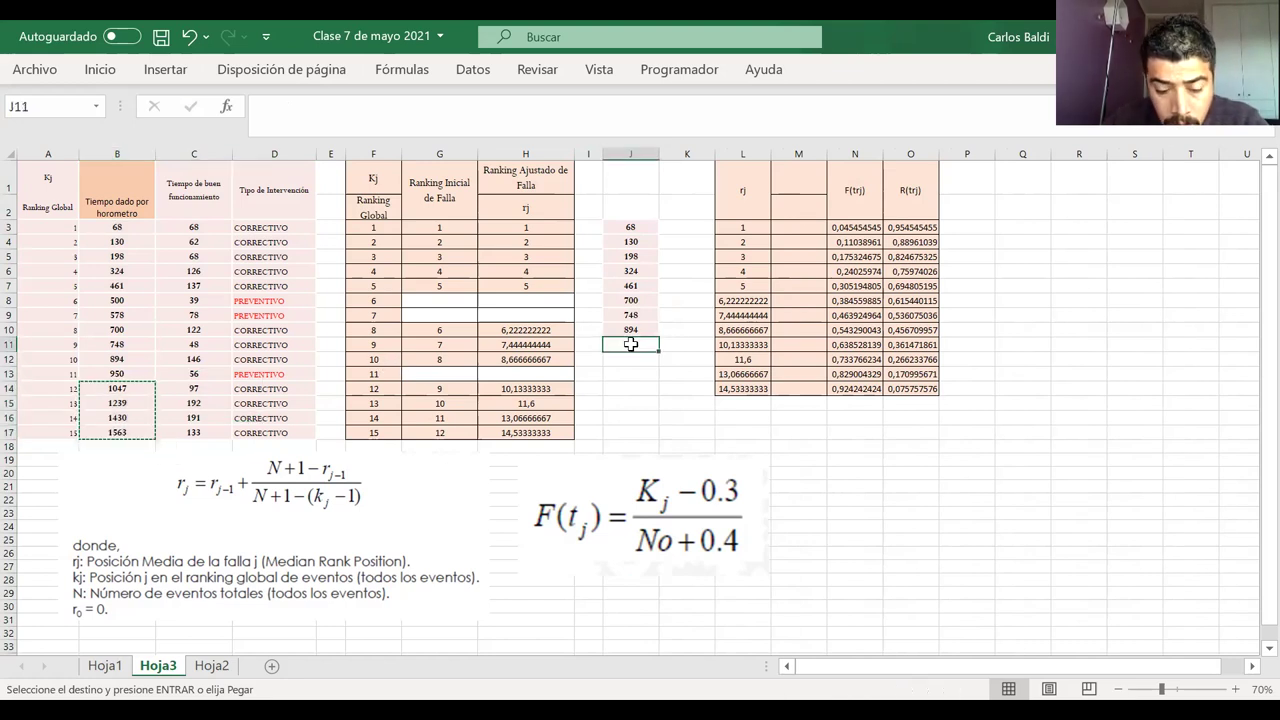
key(ctrl+v)
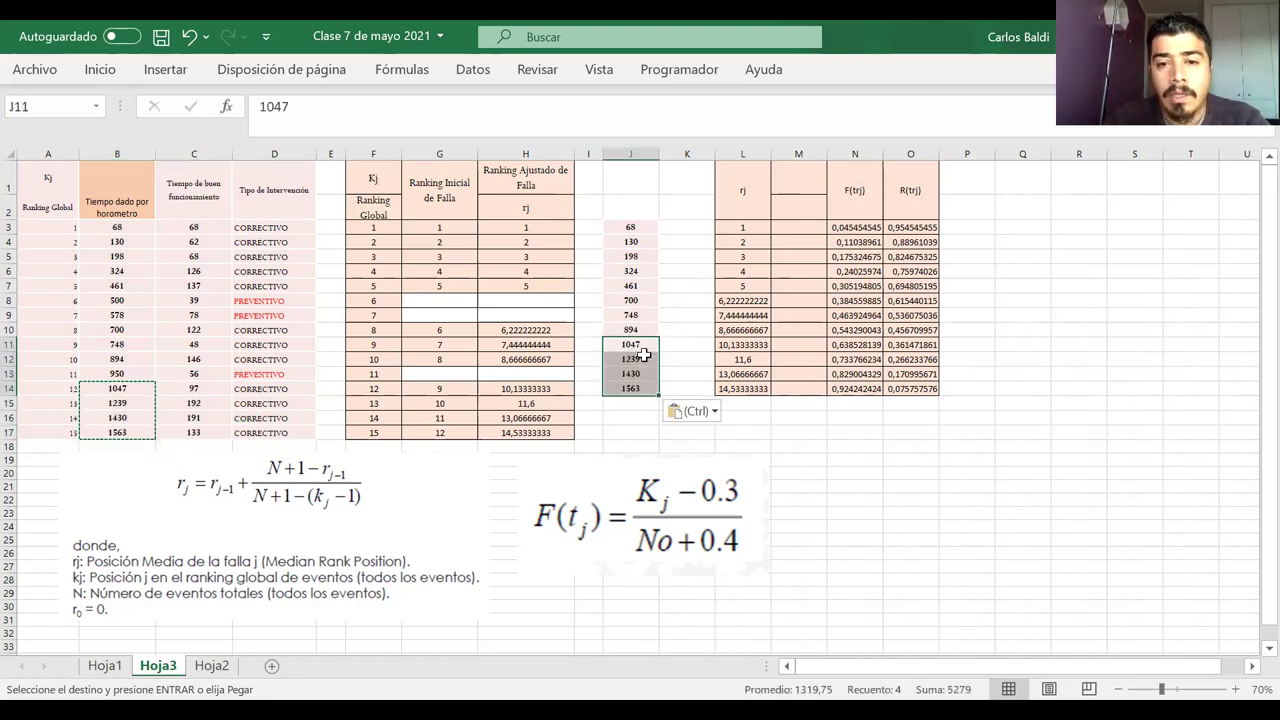
click(643, 358)
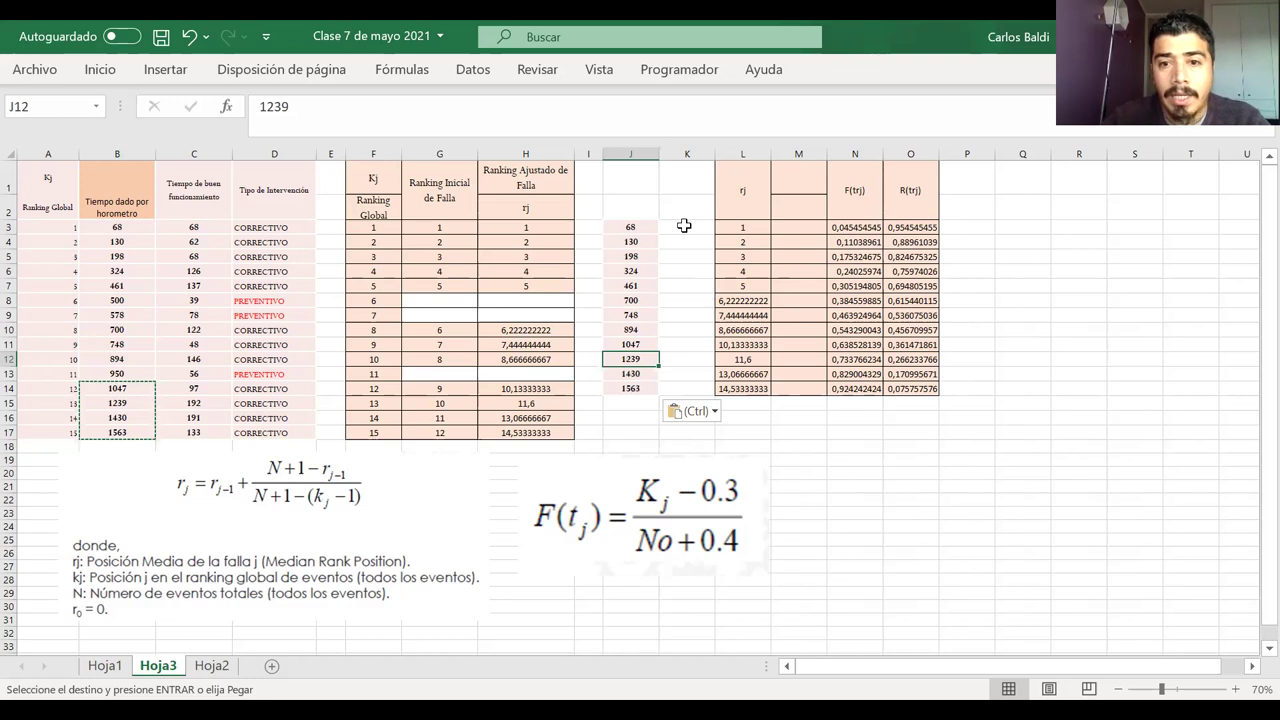
- Enter the formula =J3 in K3 as the first time between failures
click(641, 208)
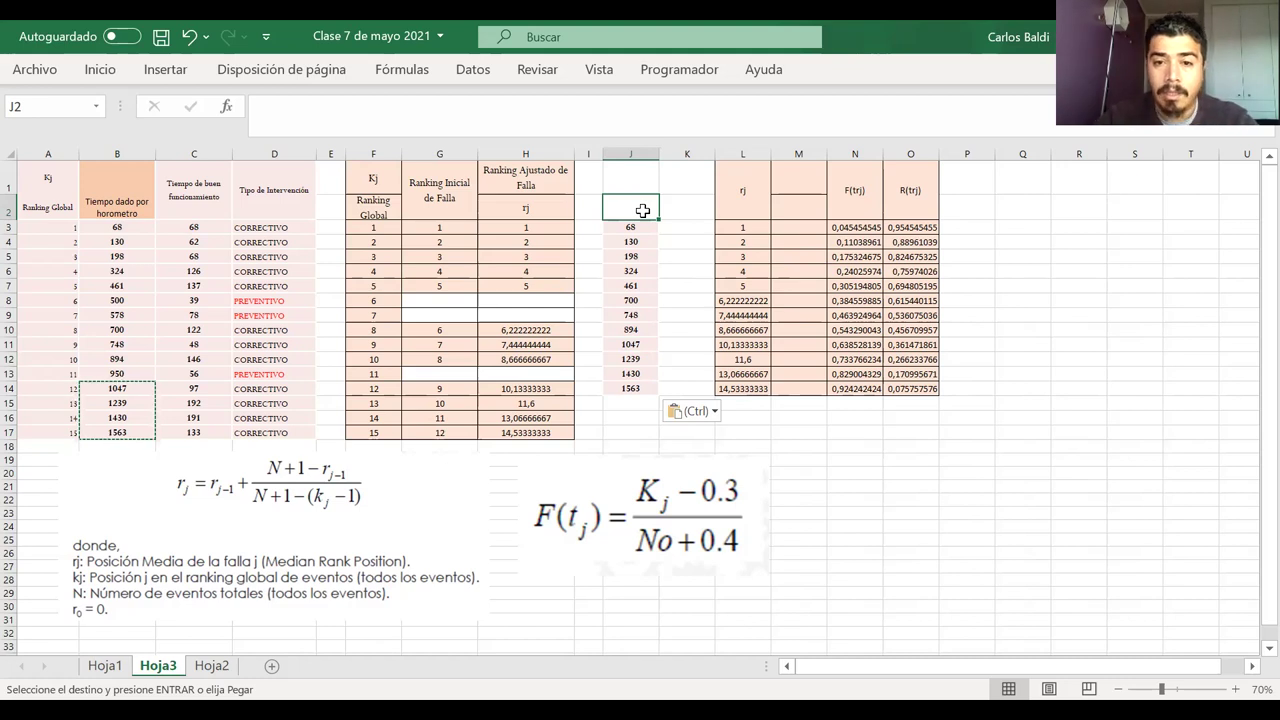
click(681, 227)
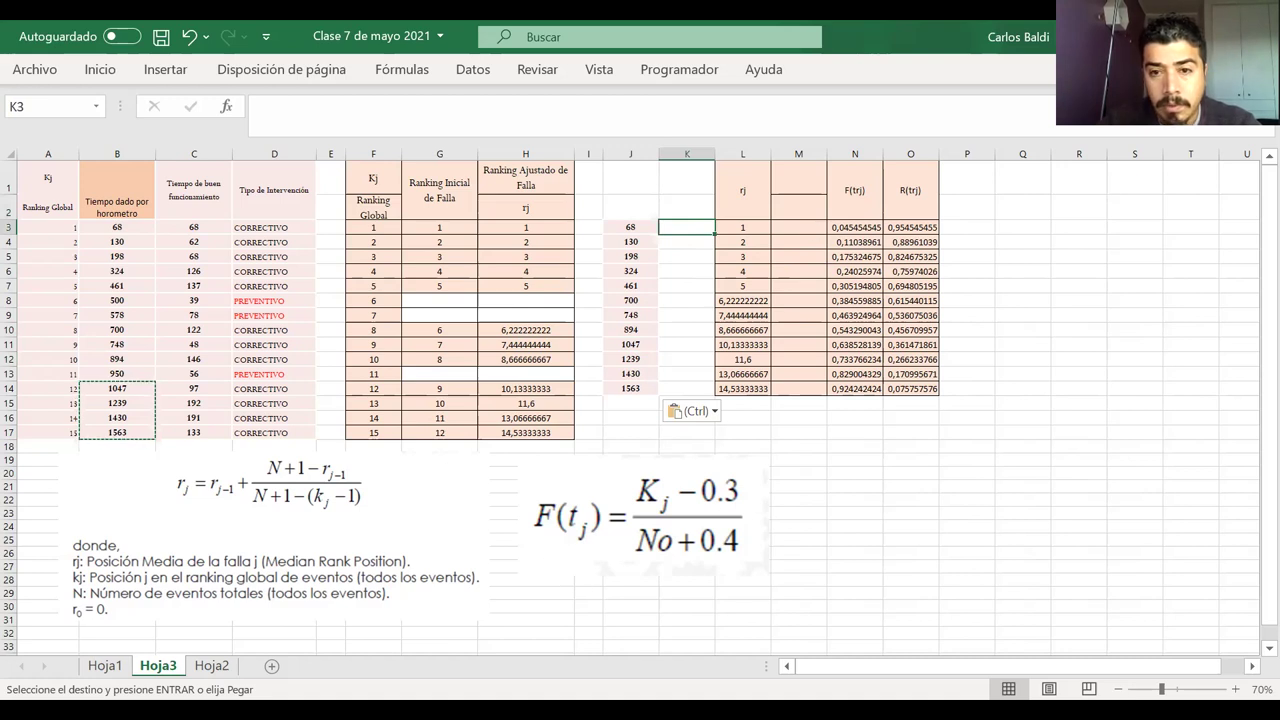
click(800, 221)
click(688, 224)
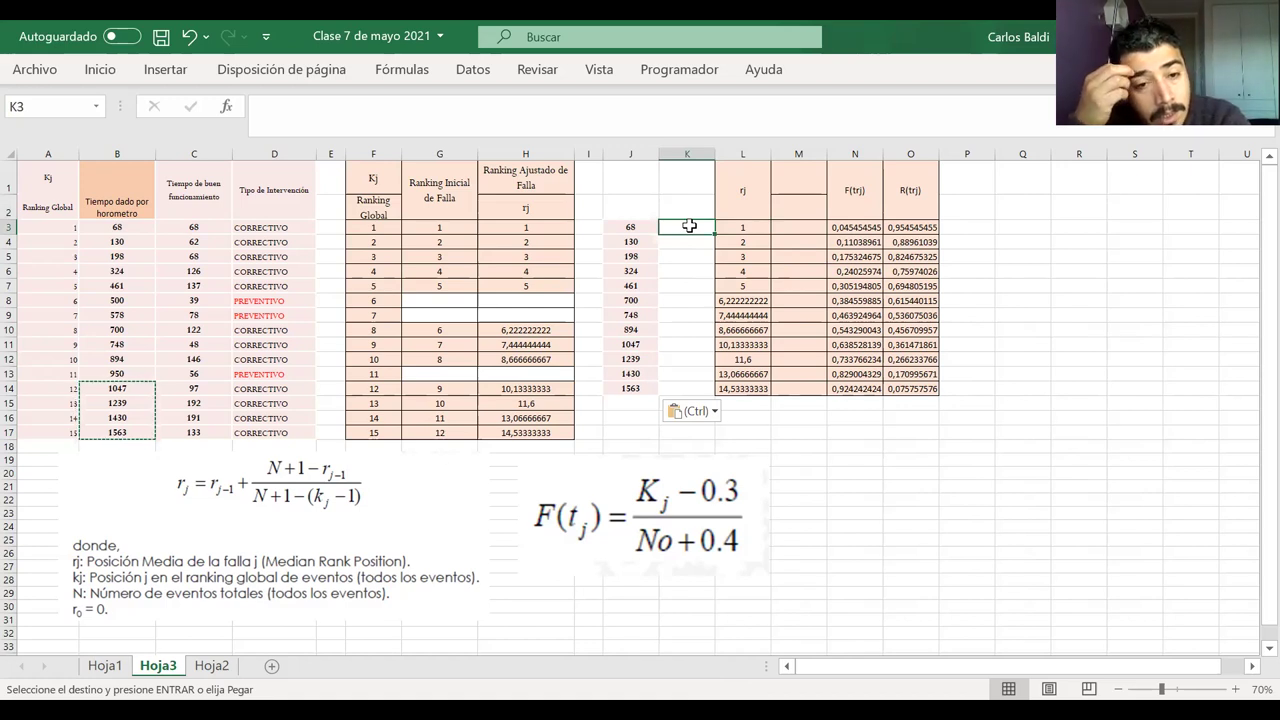
text(=)
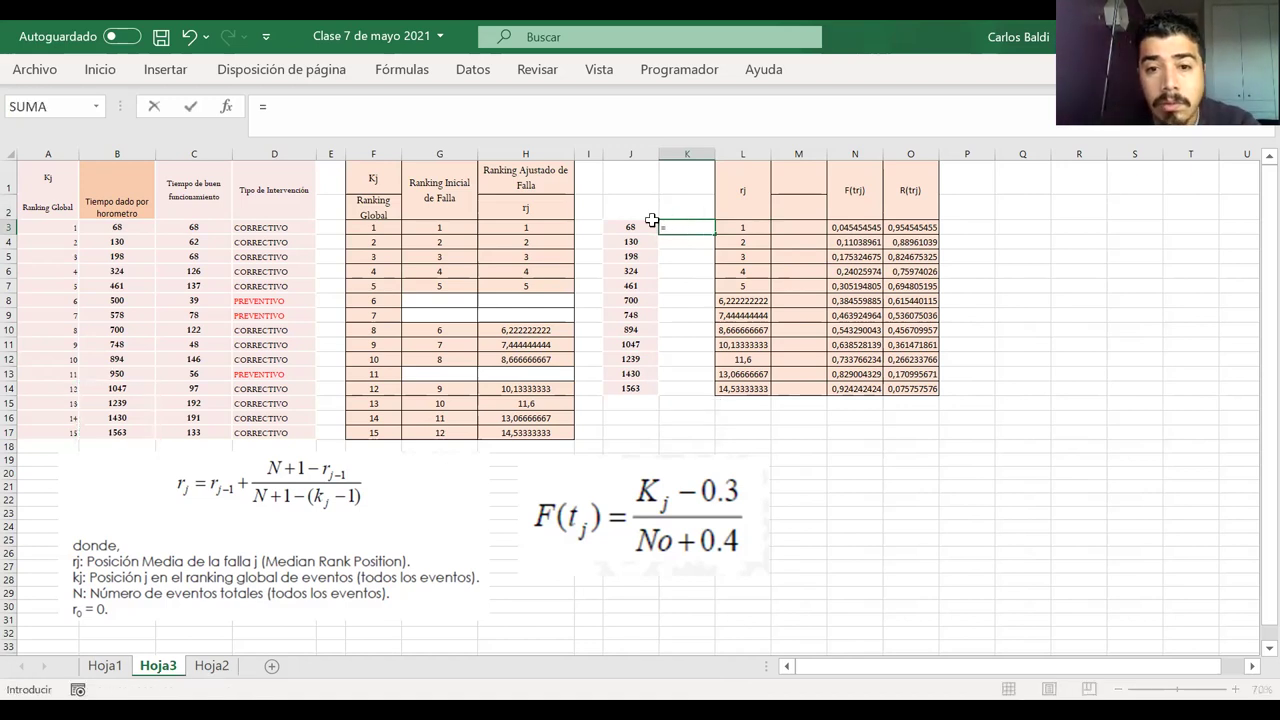
click(645, 223)
key(Return)
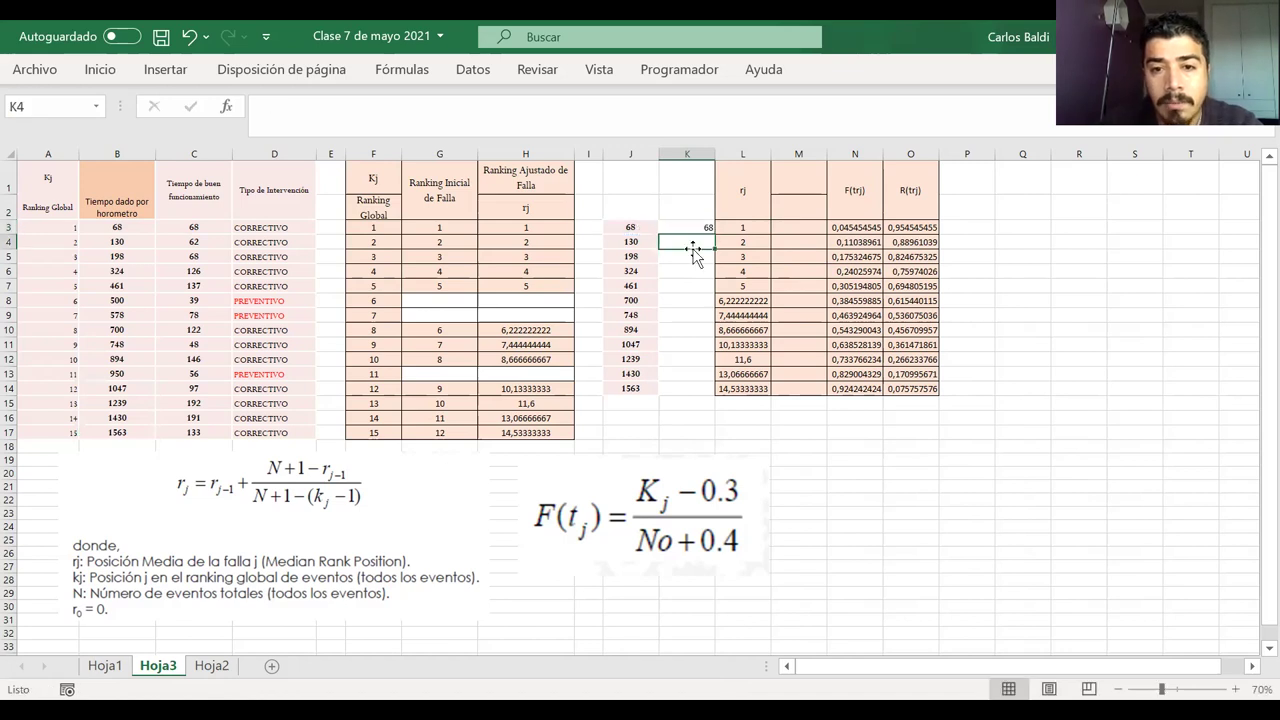
- Copy the cell formatting of M3:M14 onto the time columns J3:K14
click(674, 229)
click(780, 230)
drag(780, 230, 800, 388)
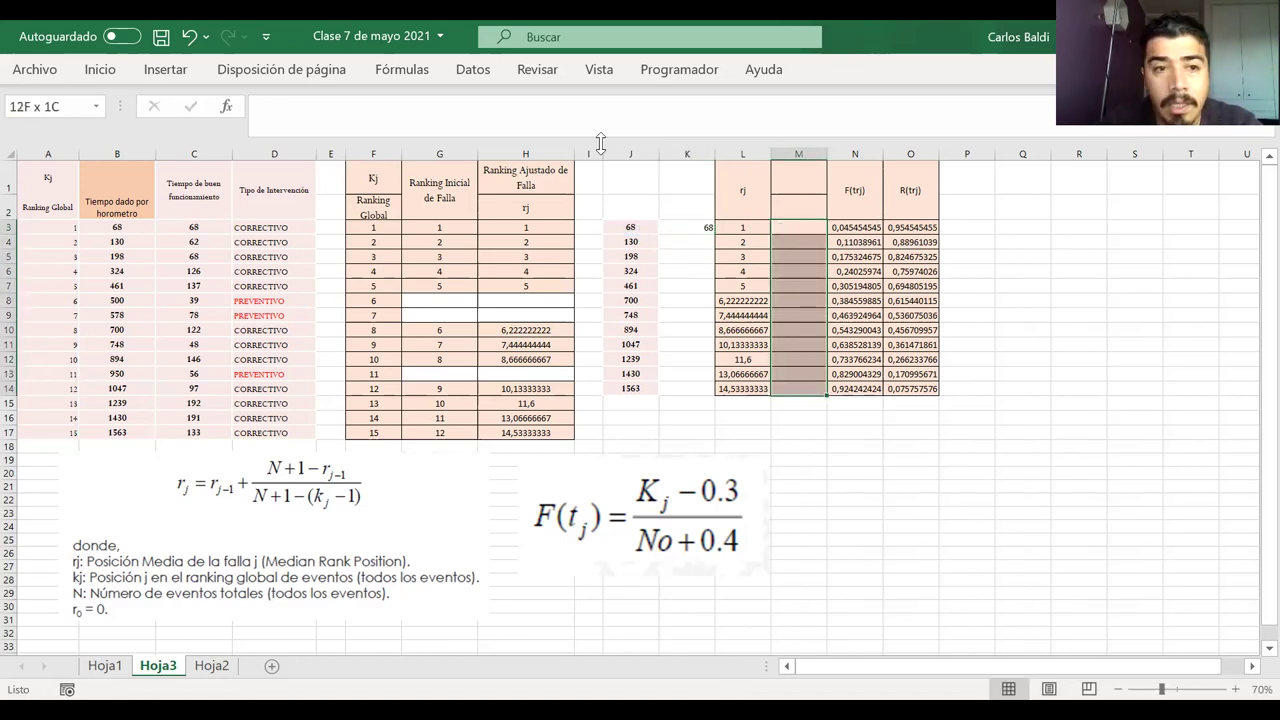
click(97, 83)
click(60, 146)
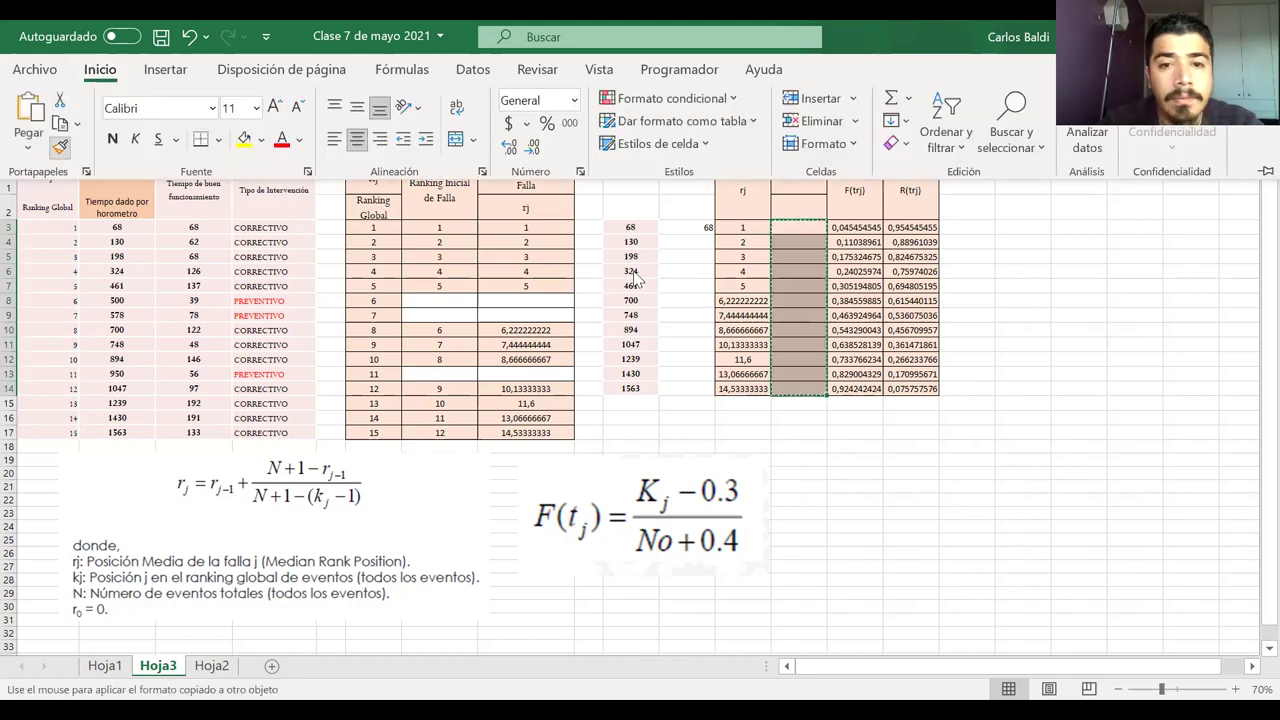
mouse_move(680, 228)
mouse_down()
mouse_move(695, 385)
mouse_move(651, 381)
mouse_up()
click(690, 228)
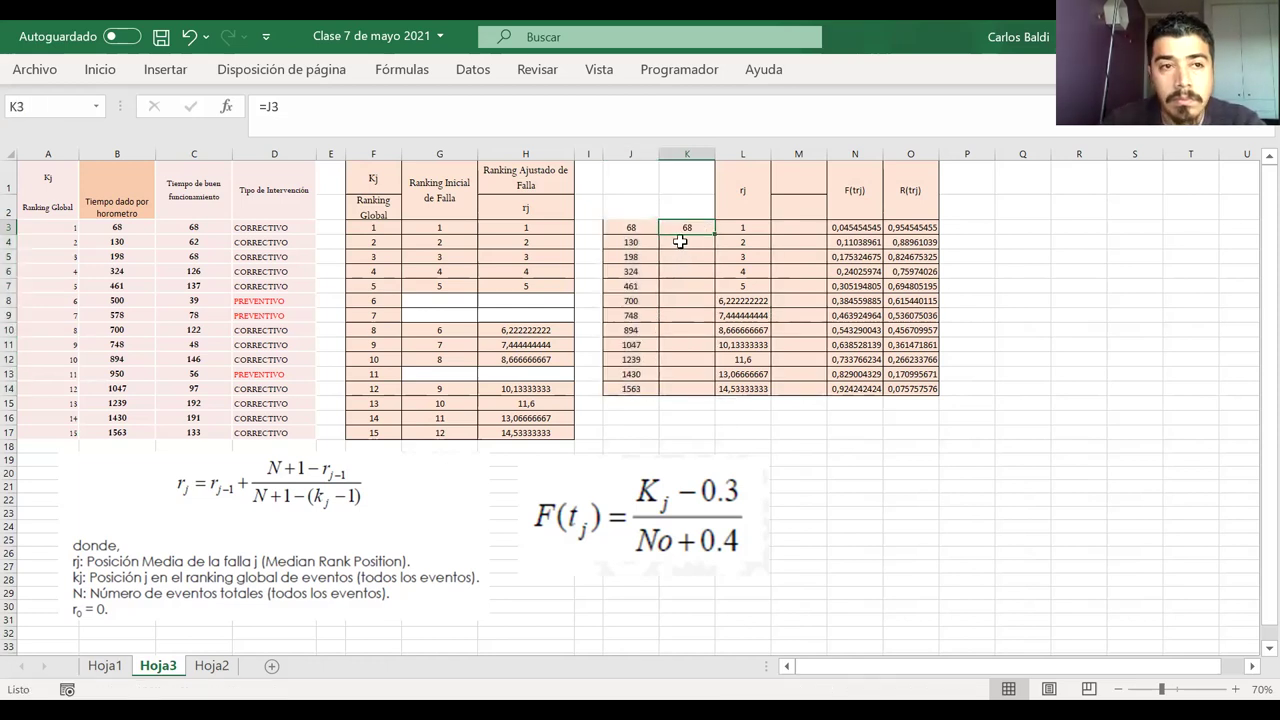
- Enter the formula =J4-J3 in K4 and fill it down to K14
click(687, 243)
text(=)
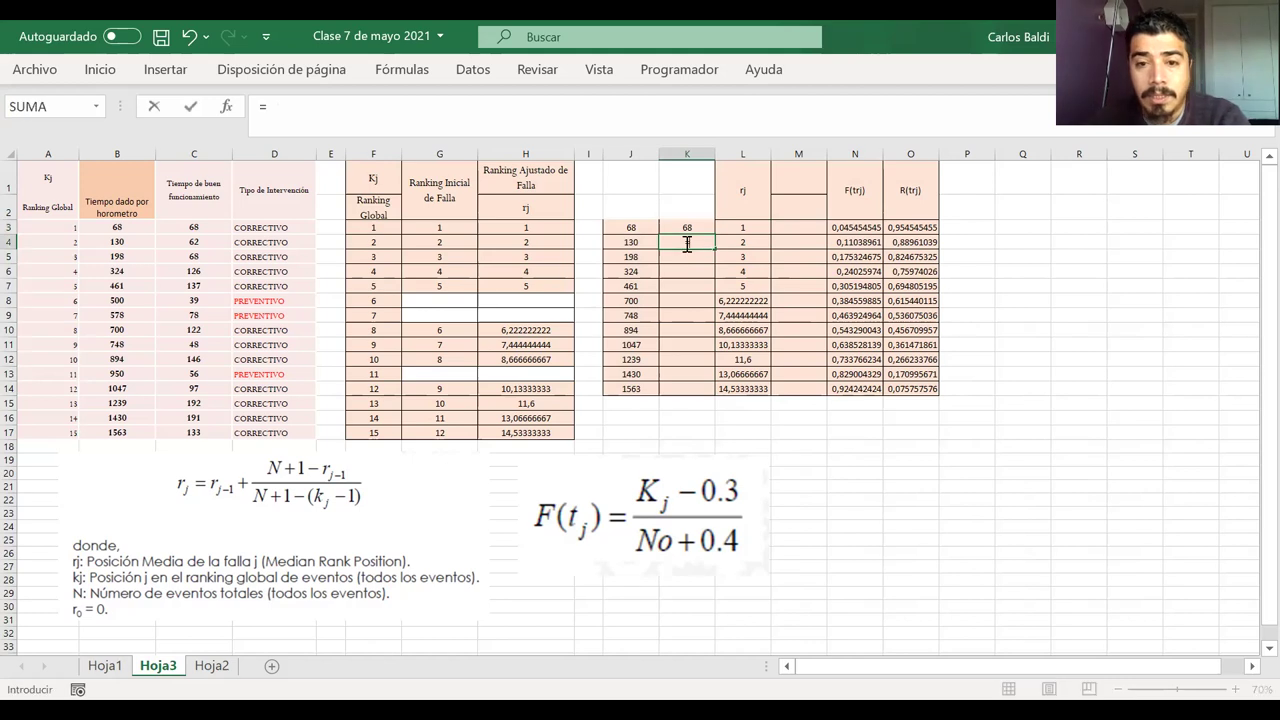
click(632, 241)
text(-)
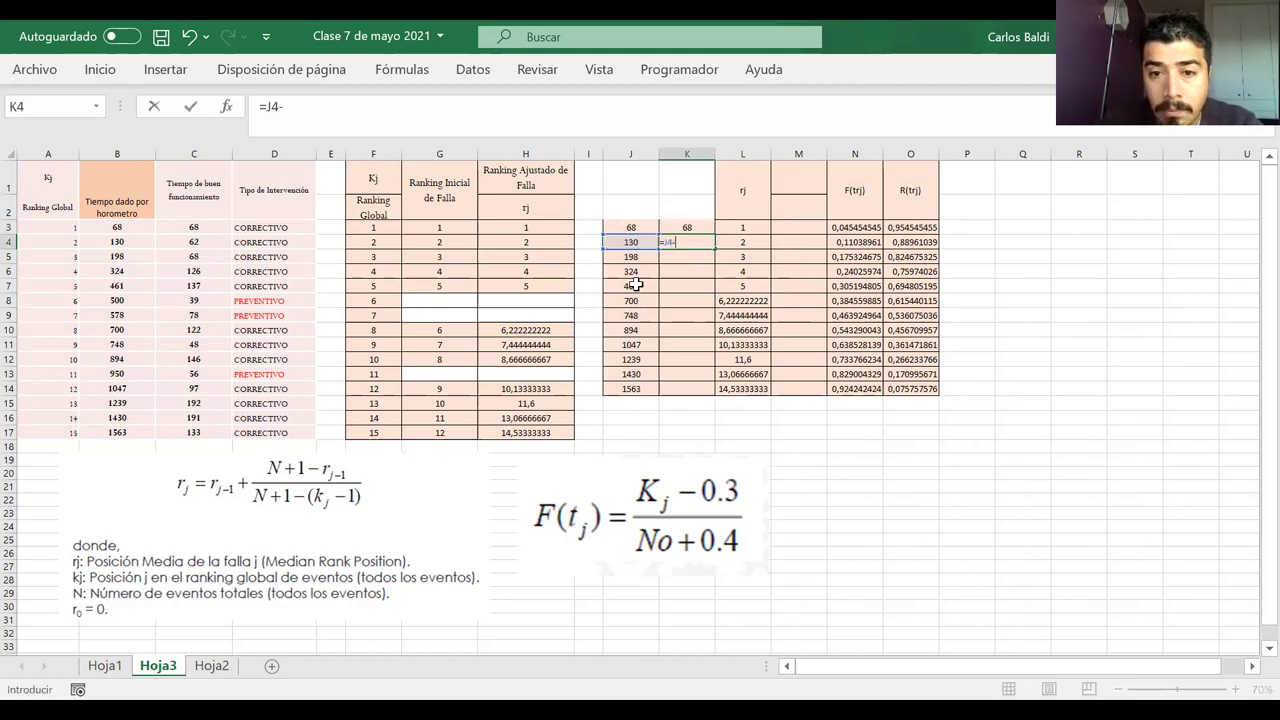
click(638, 228)
key(Return)
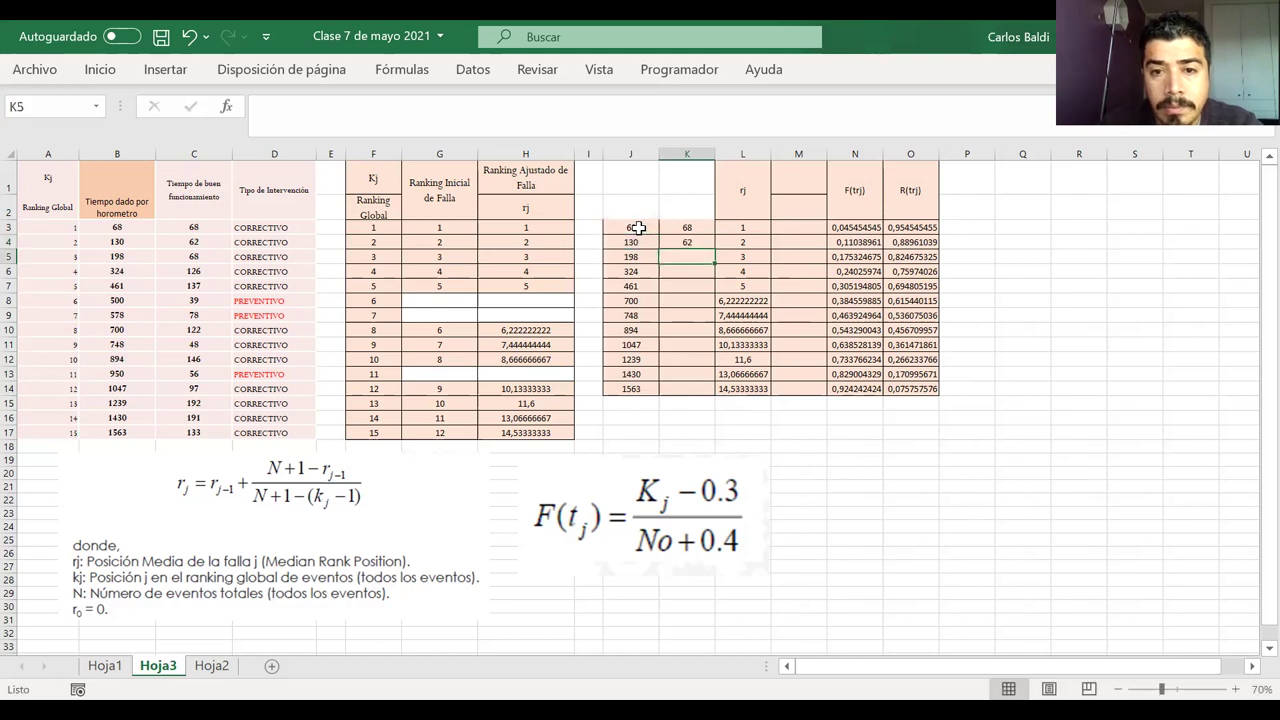
click(697, 242)
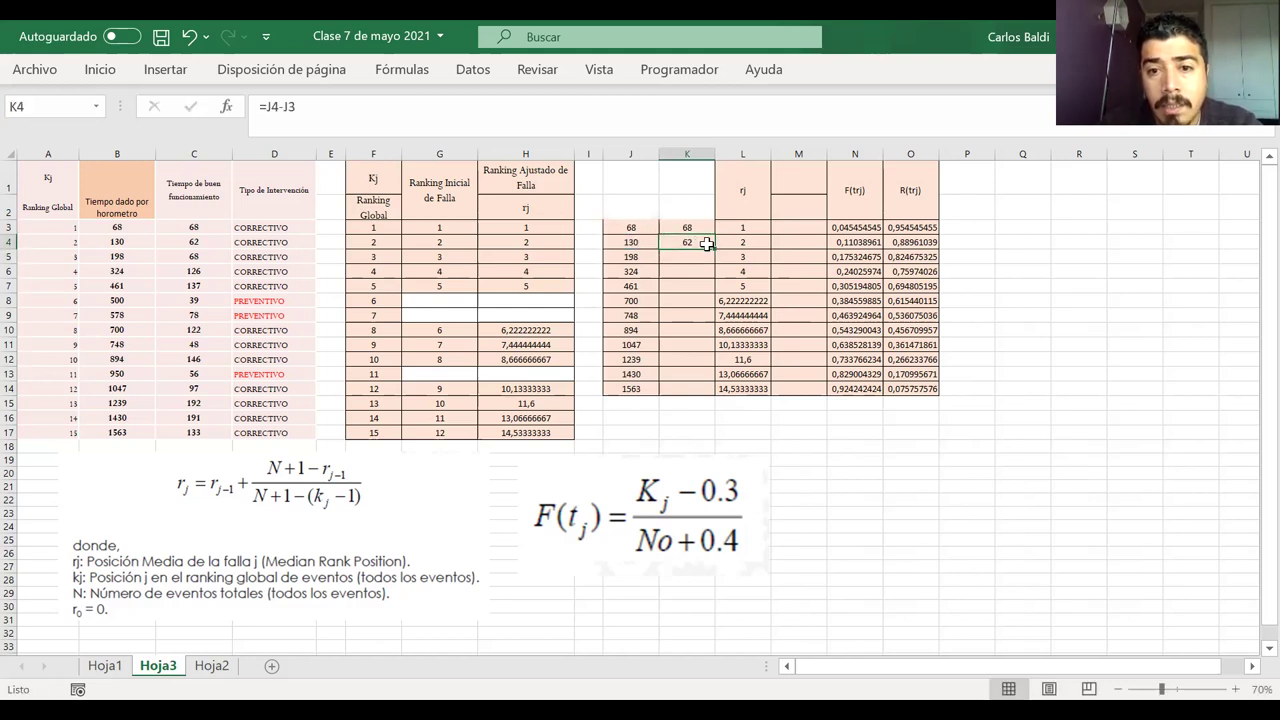
drag(714, 250, 703, 392)
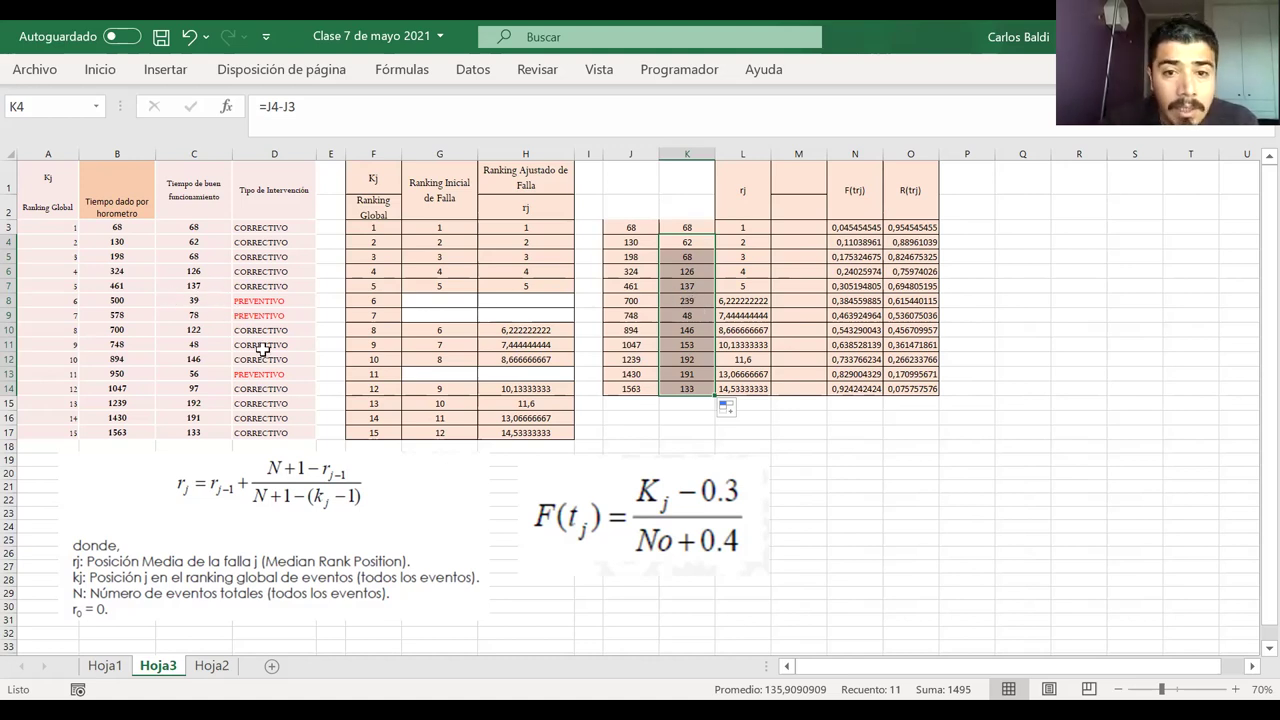
- Compare the time between failures in K8 with the hour-meter readings in B7:B10
click(697, 301)
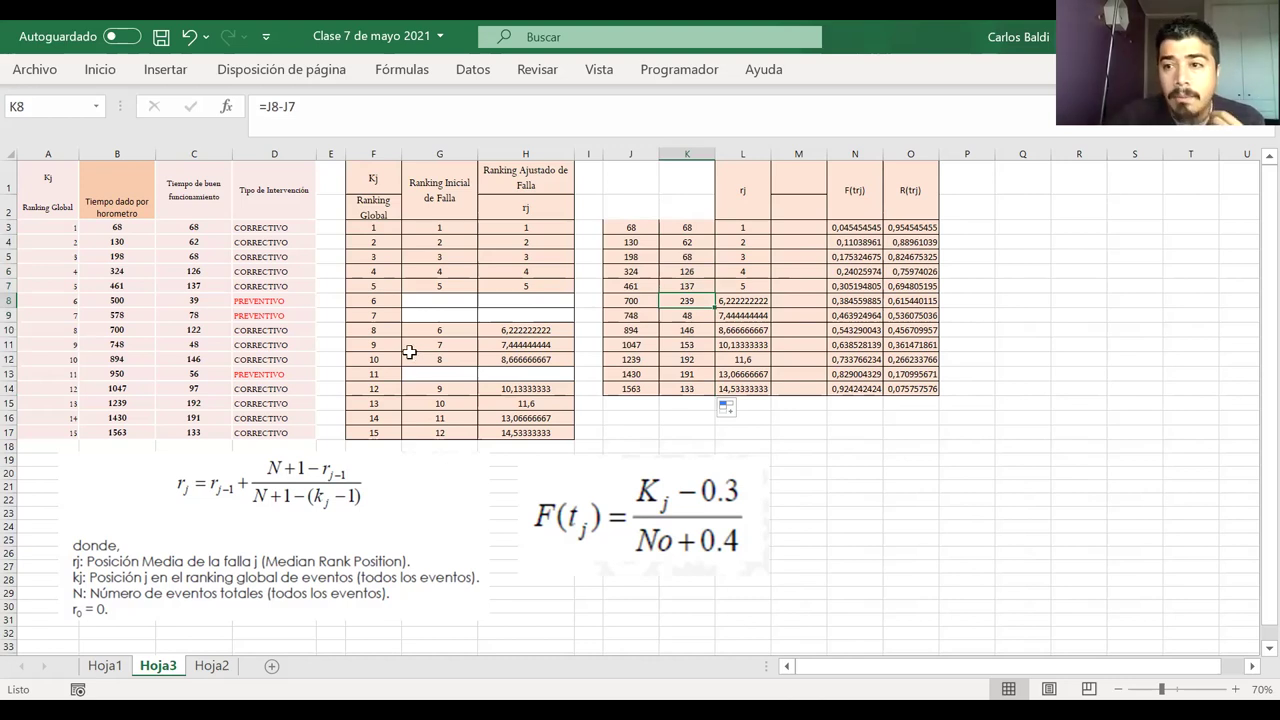
click(136, 330)
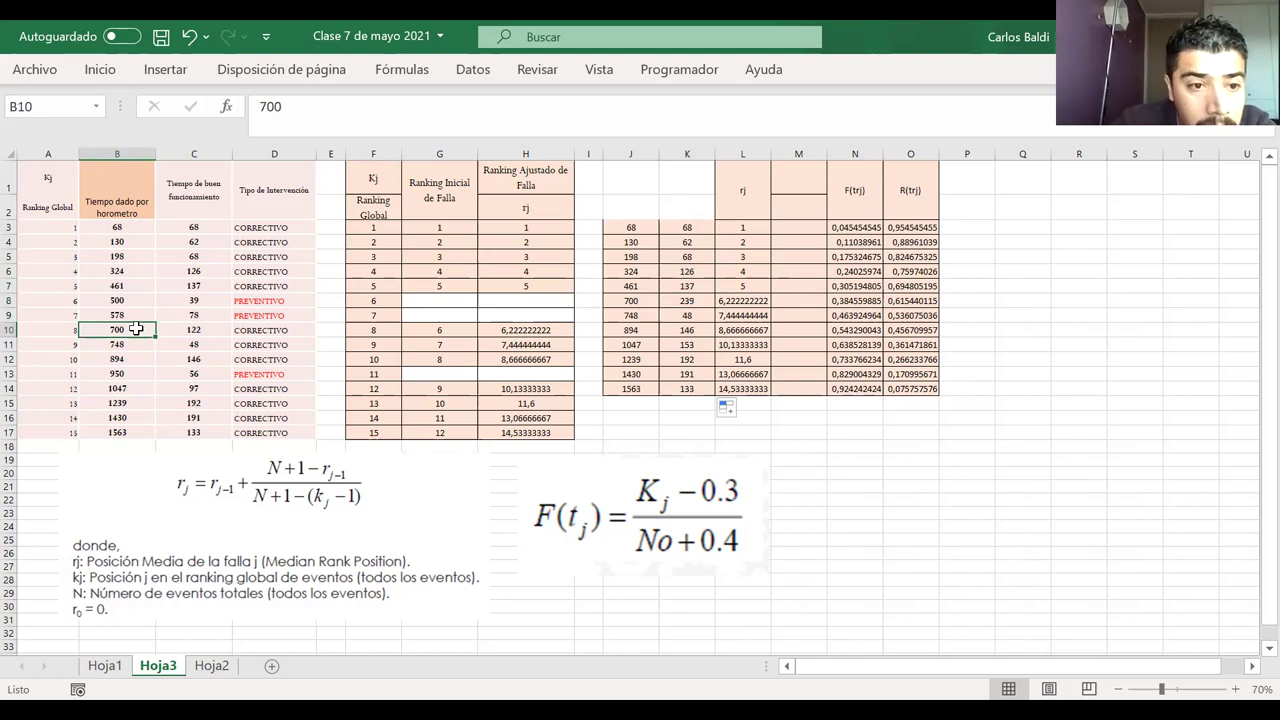
drag(126, 286, 129, 325)
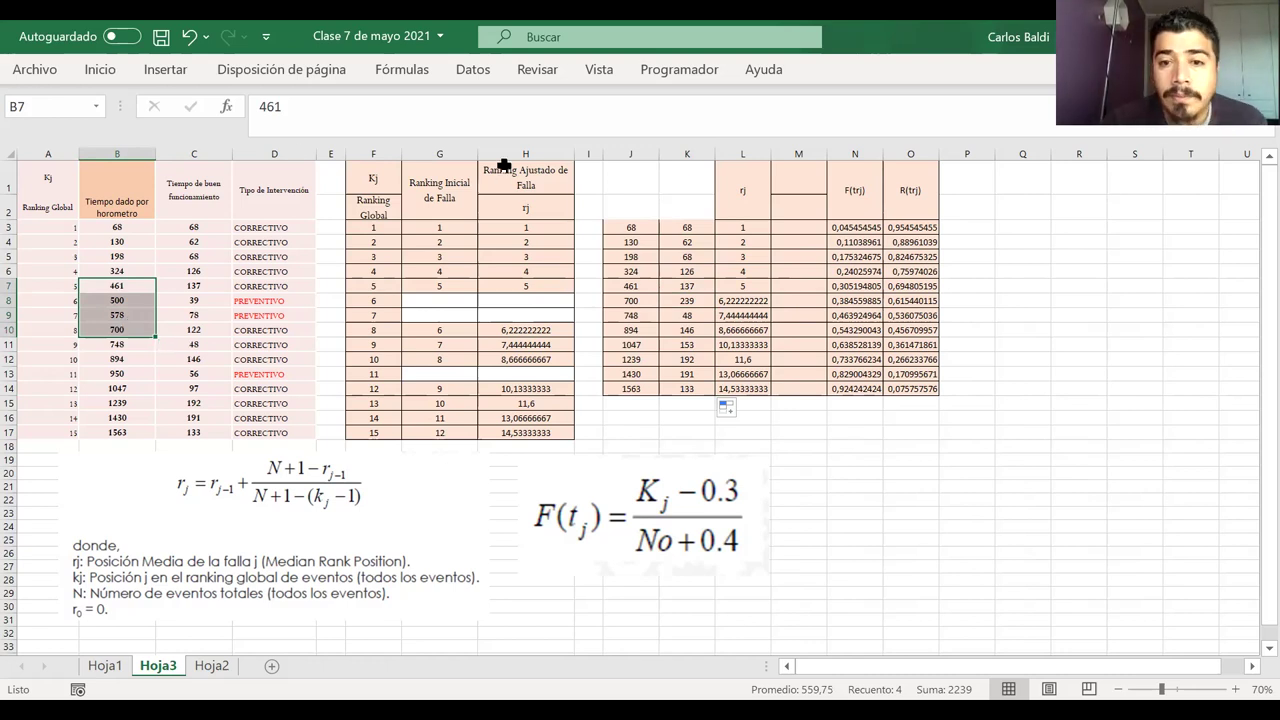
- Merge and center the header cells K1:K2 above the times between failures
drag(681, 210, 677, 178)
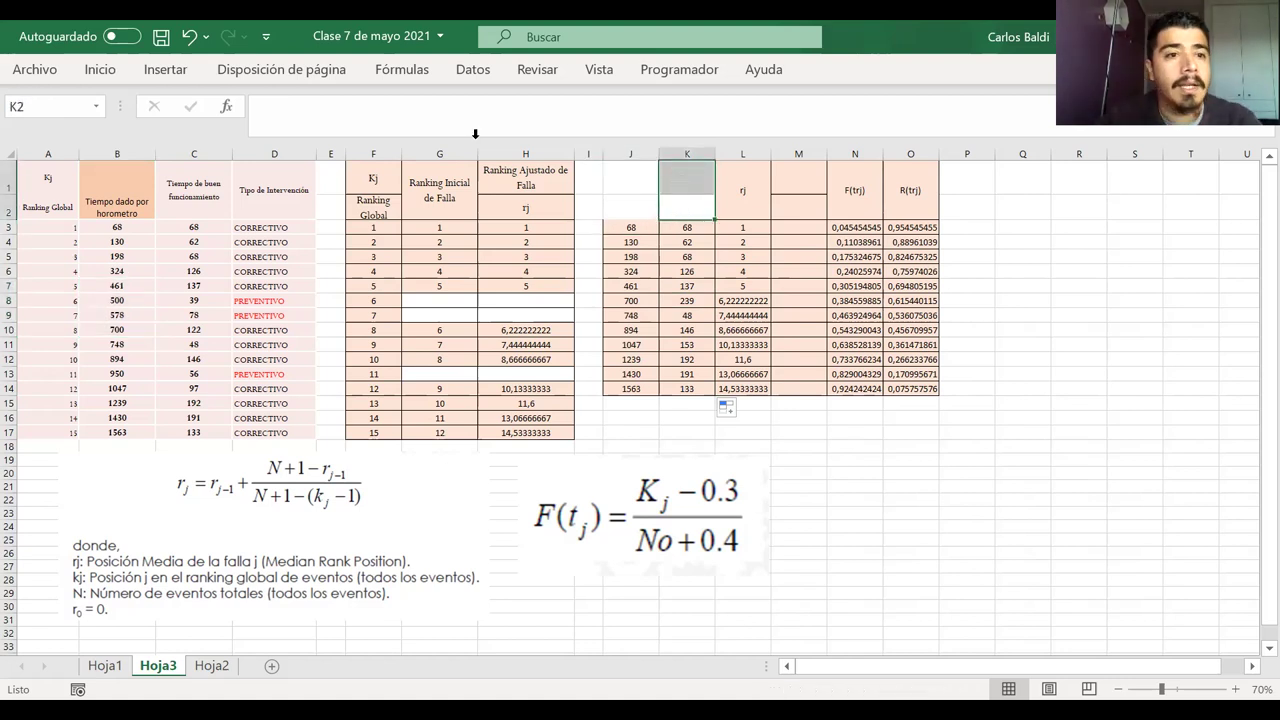
click(101, 72)
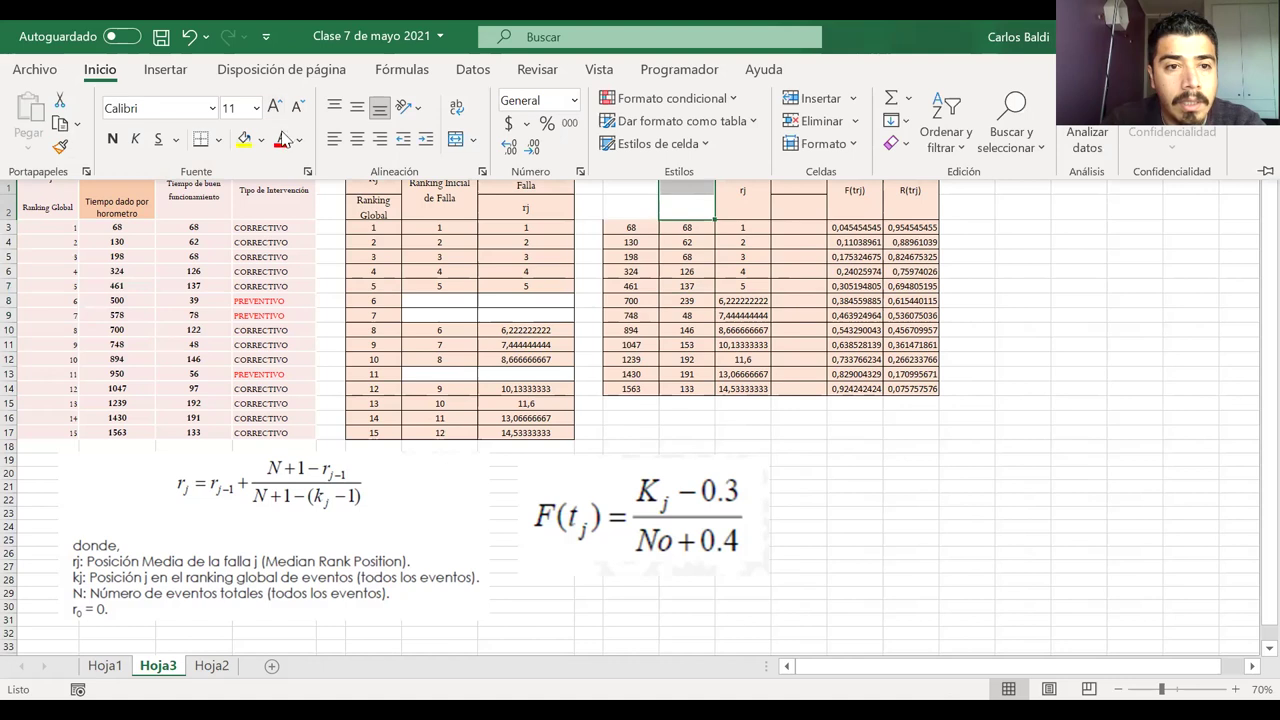
click(455, 142)
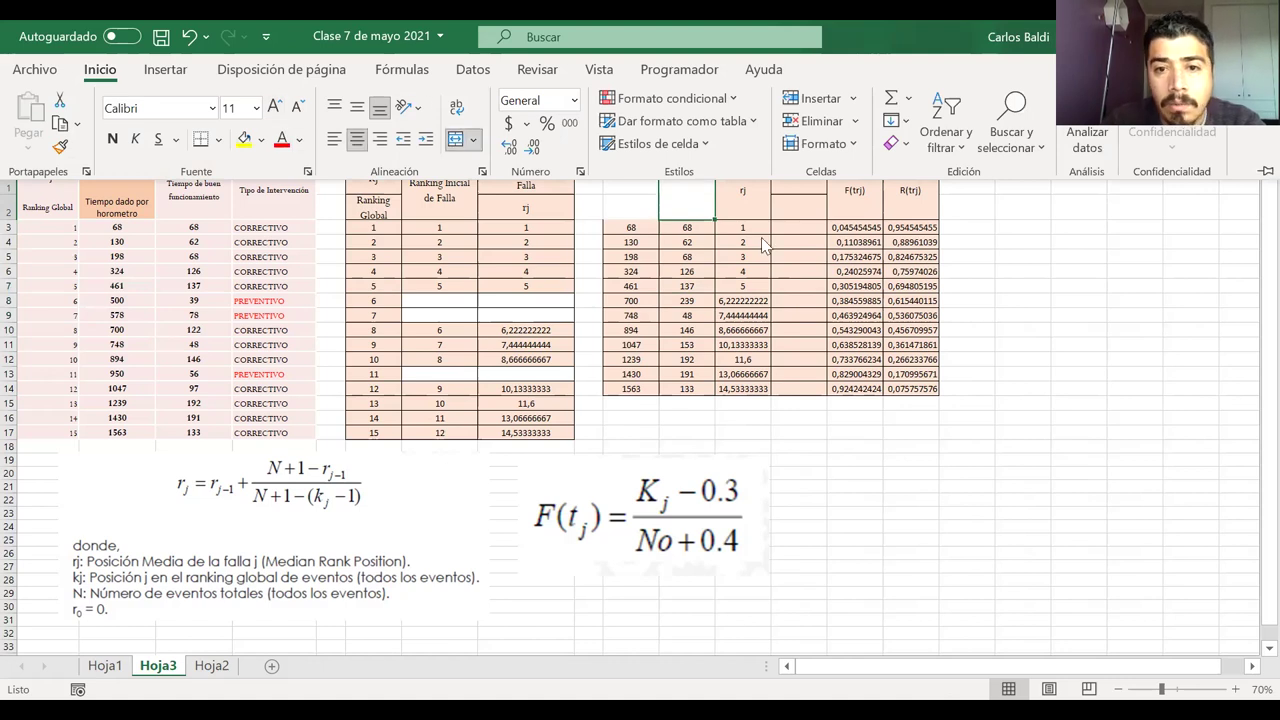
- Merge and center cells J1:J2 to form the header cell above the hour-meter values
click(689, 204)
drag(630, 185, 630, 208)
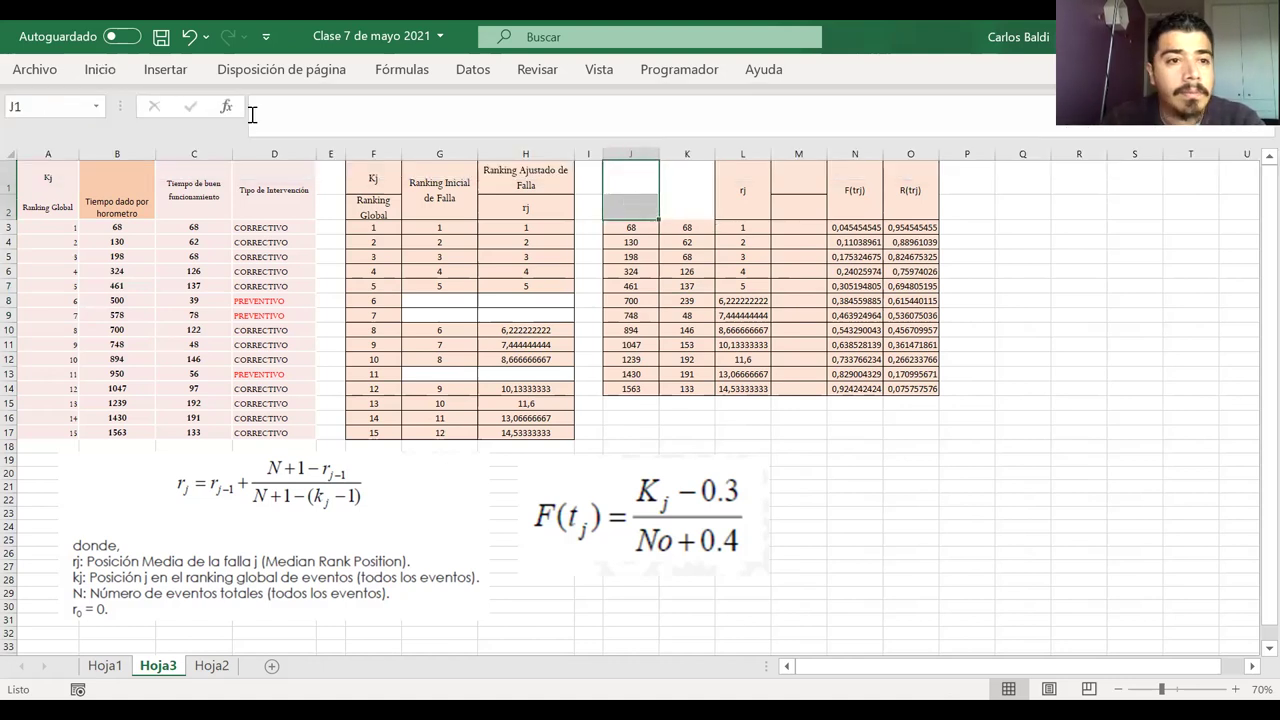
click(112, 72)
click(455, 142)
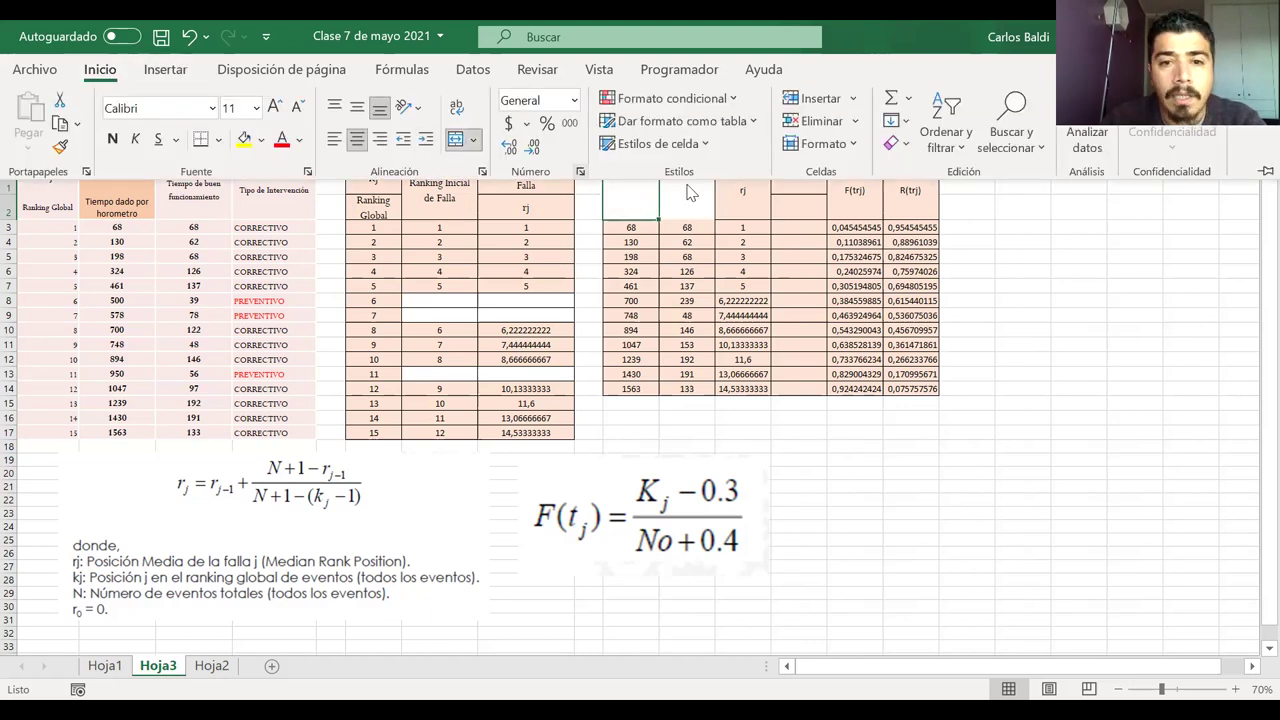
- Enter the header "horometro Tiempo Fallas" in the merged cell J1
click(630, 207)
double_click(631, 207)
text(horometro)
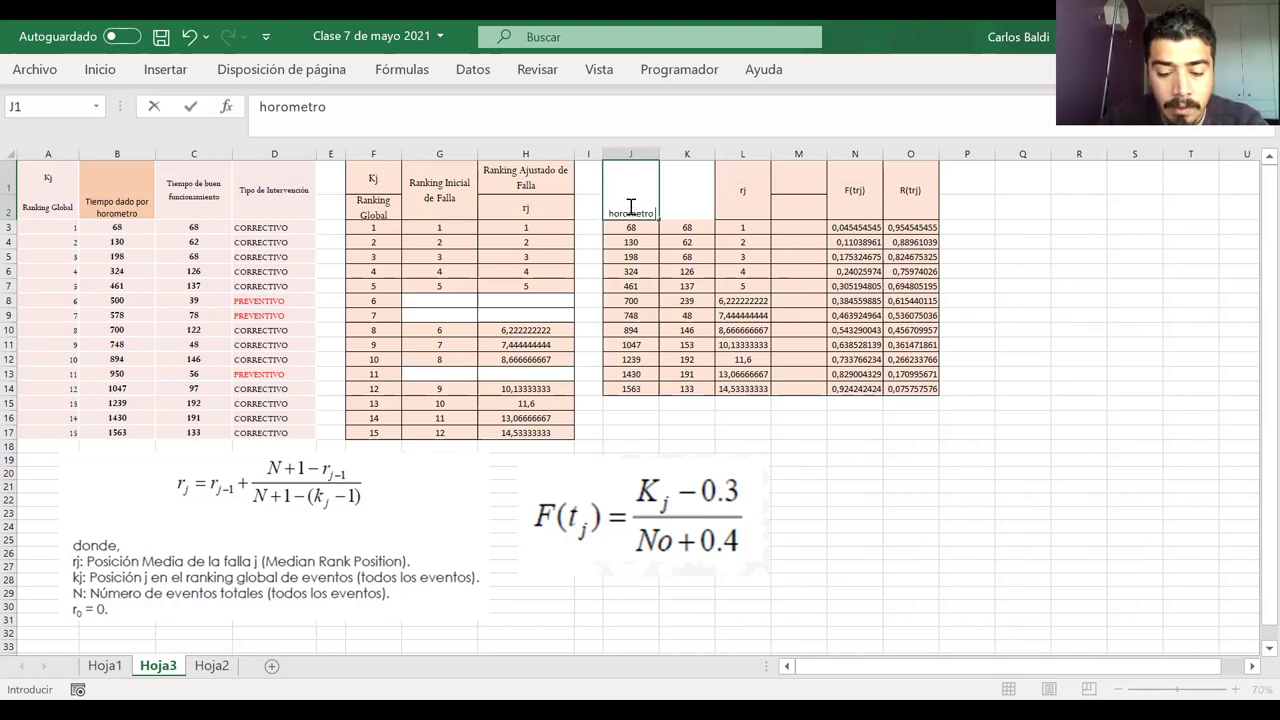
text( Tiempo Fallas)
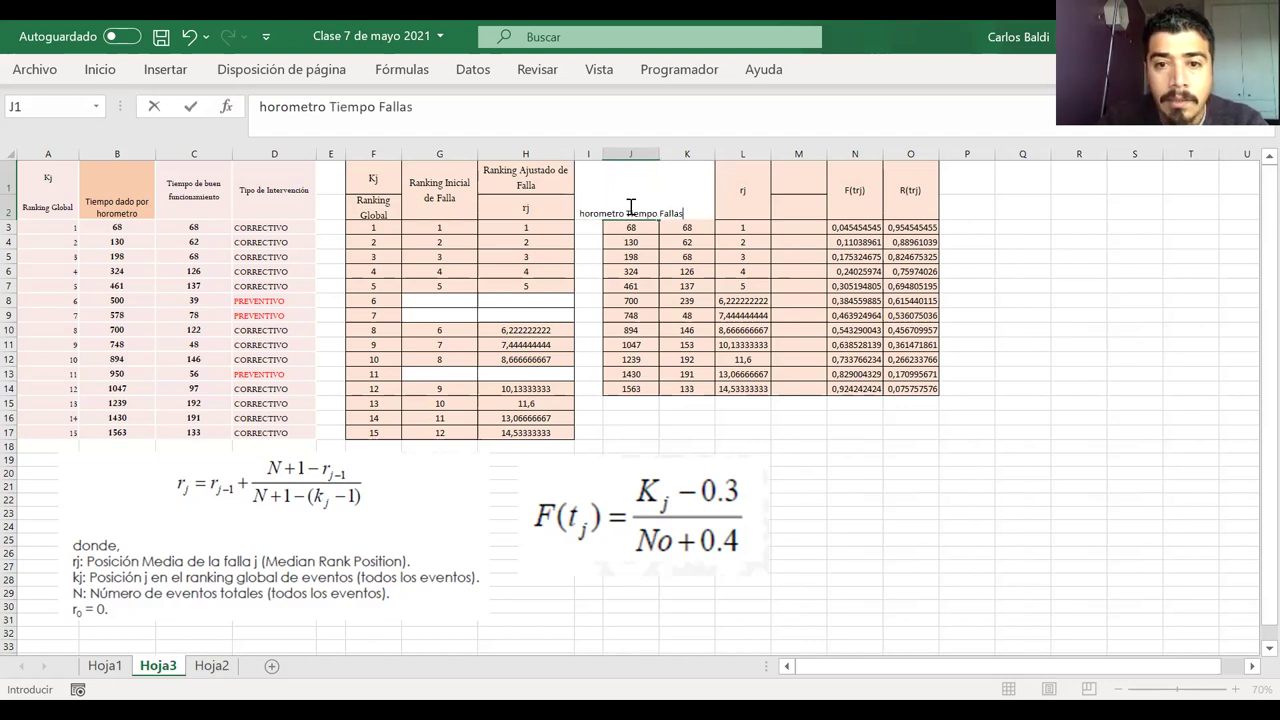
click(632, 257)
- Wrap the text of header J1 and copy its formatting onto header cell K1
click(628, 180)
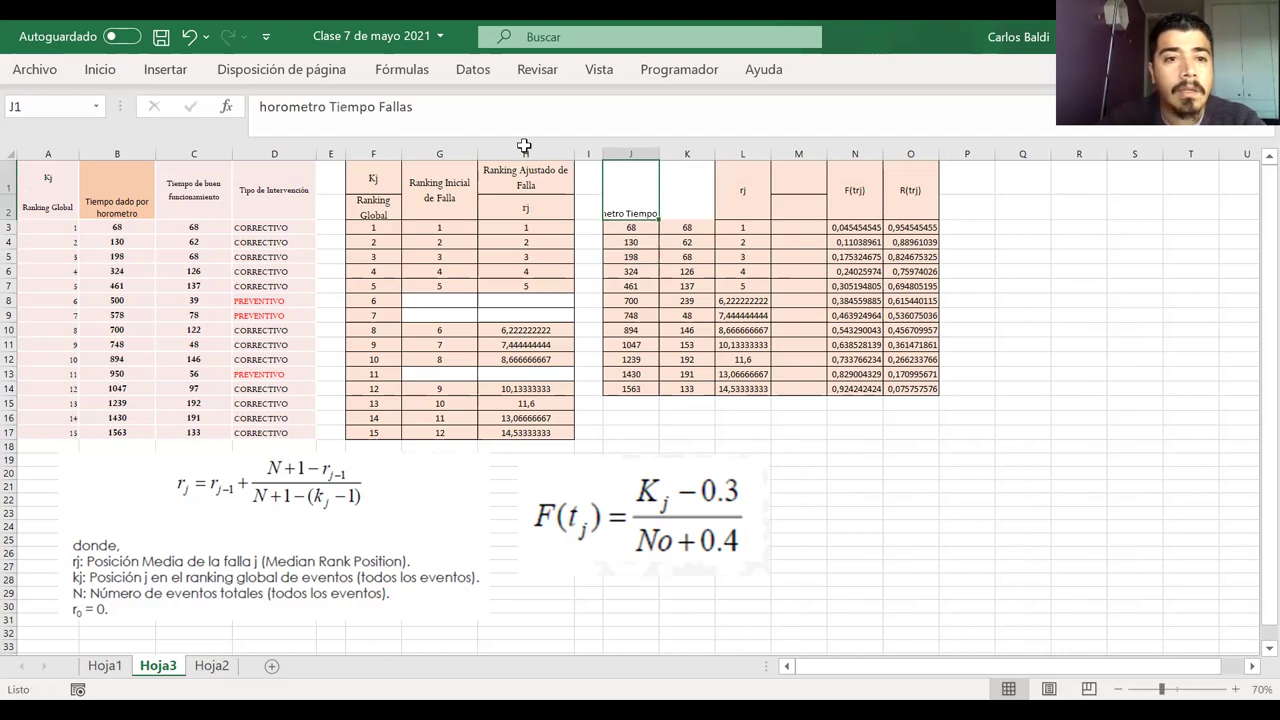
click(112, 68)
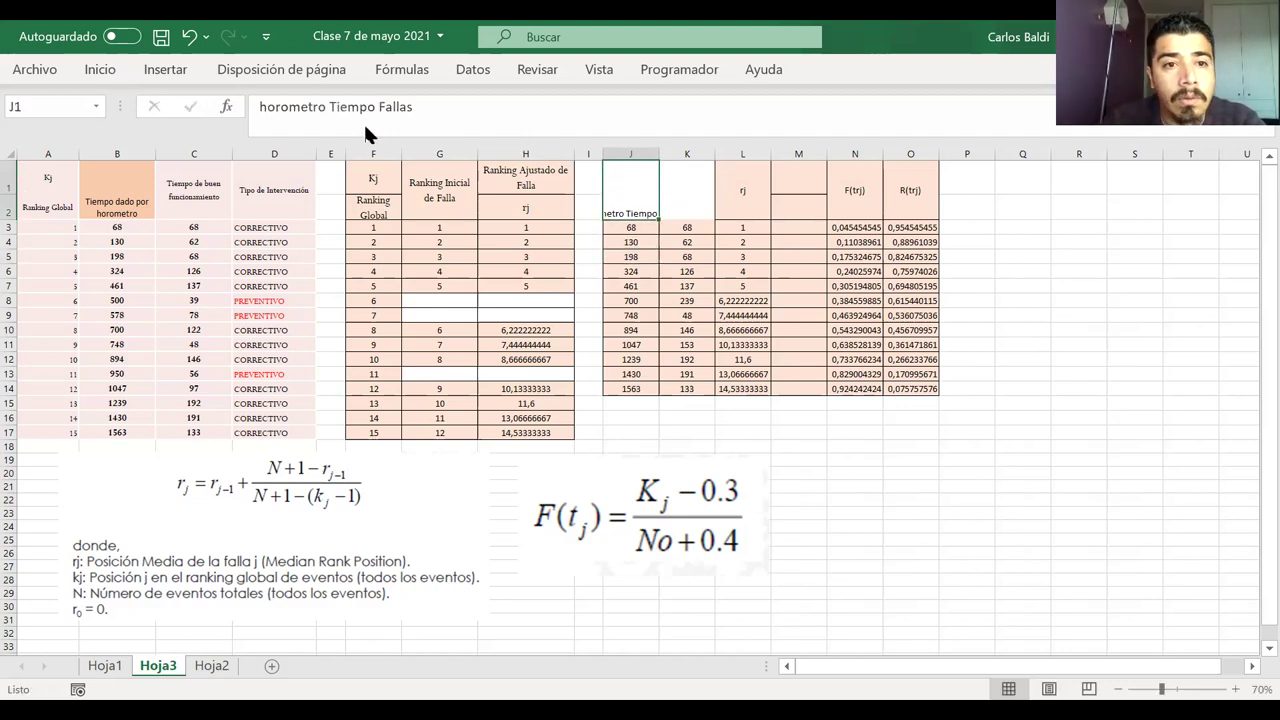
click(458, 111)
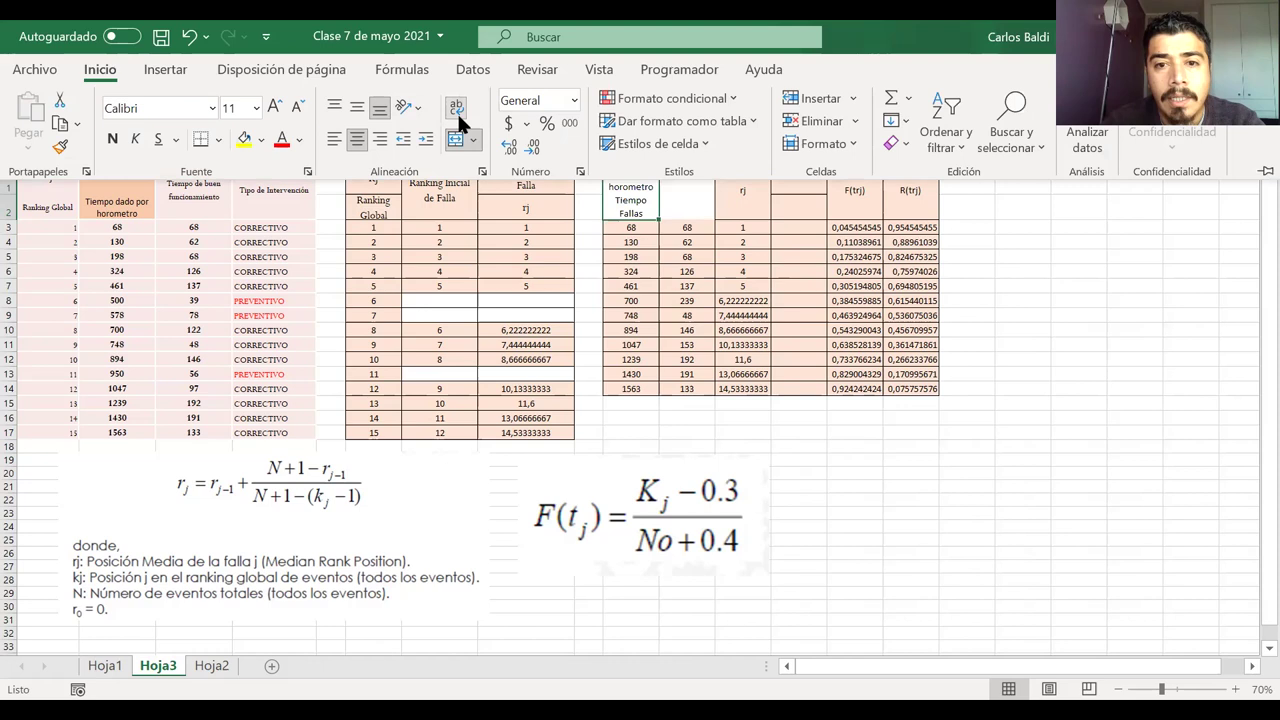
click(60, 147)
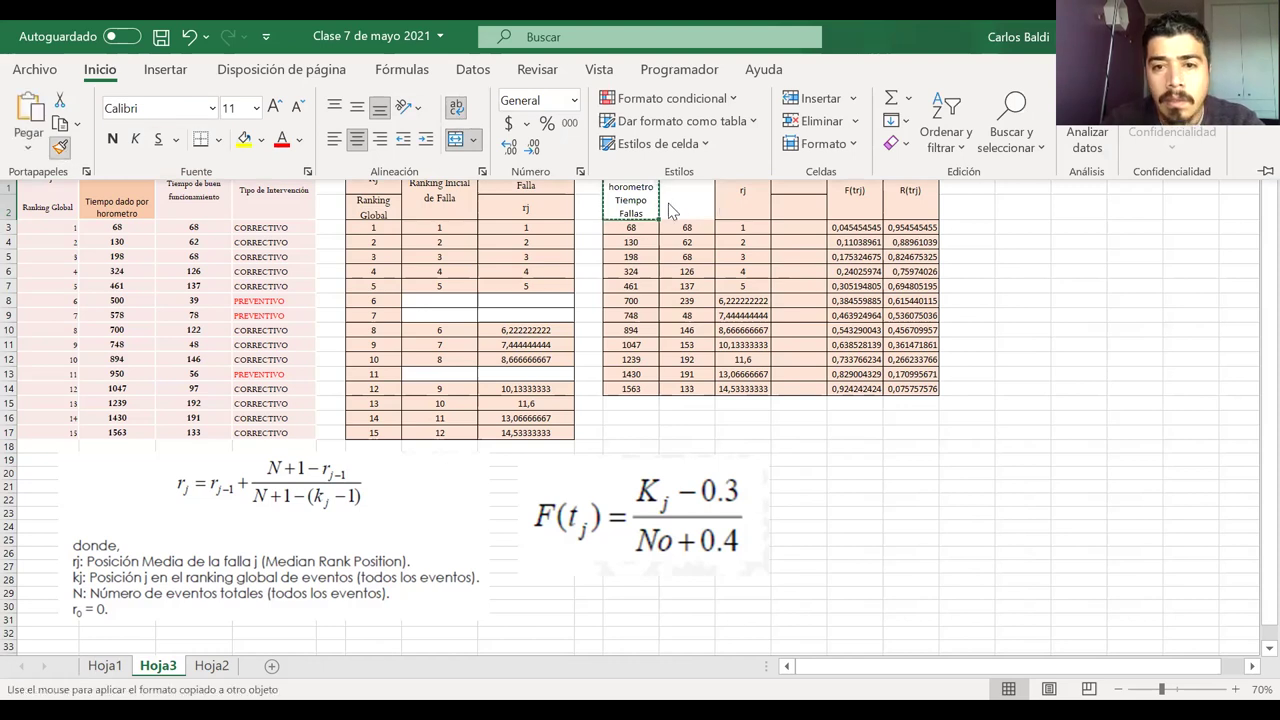
click(675, 208)
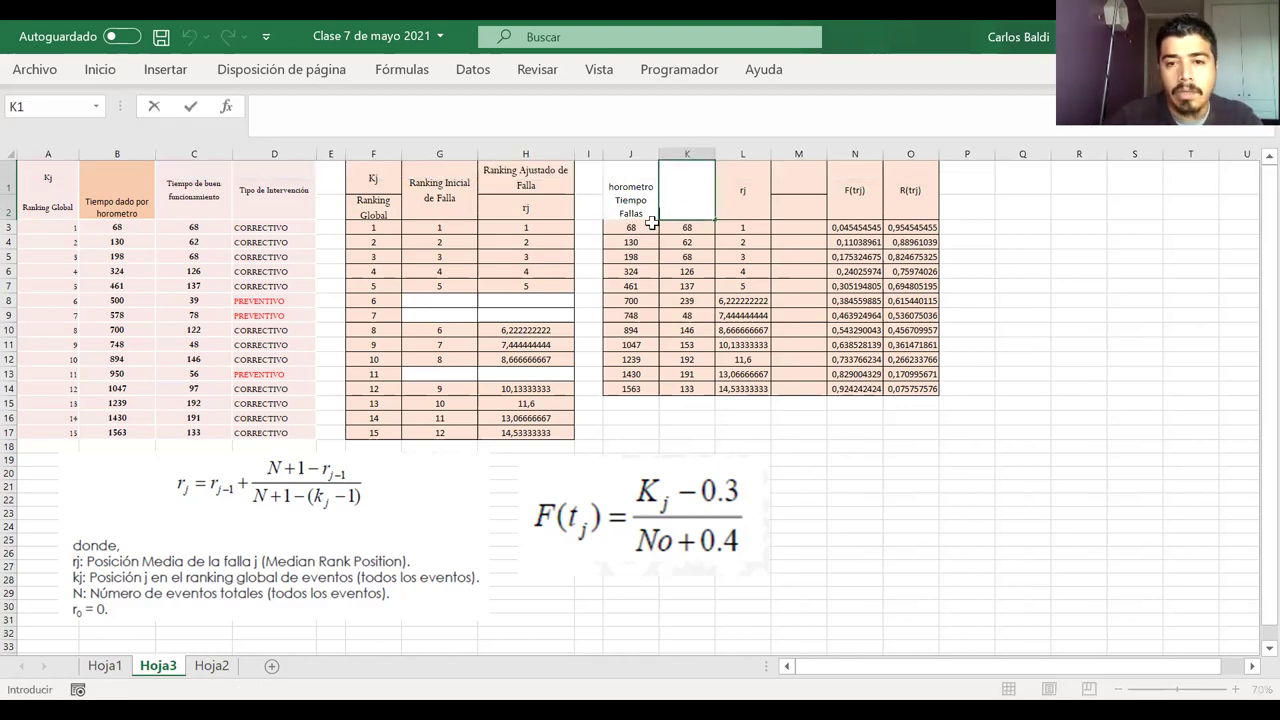
- Copy the formatting of the "Tiempo de buen funcionamiento" header in C1 onto header cells J1 and K1
click(180, 180)
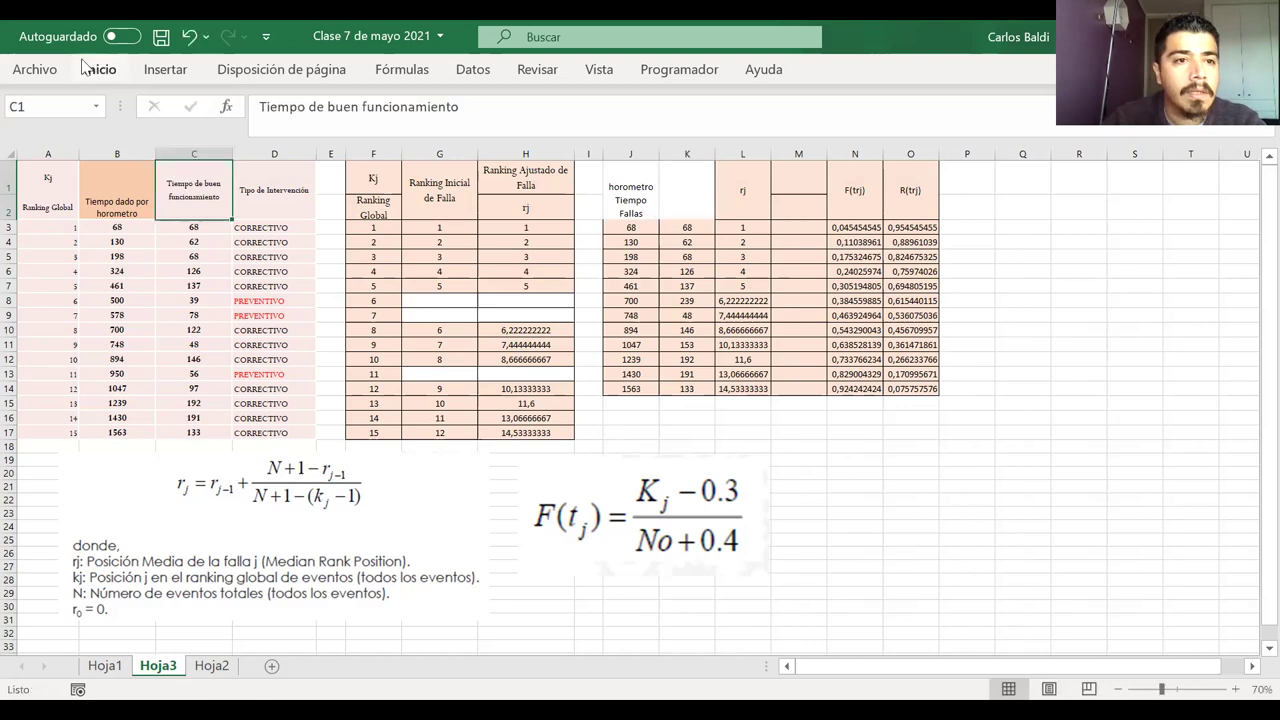
click(100, 70)
click(60, 147)
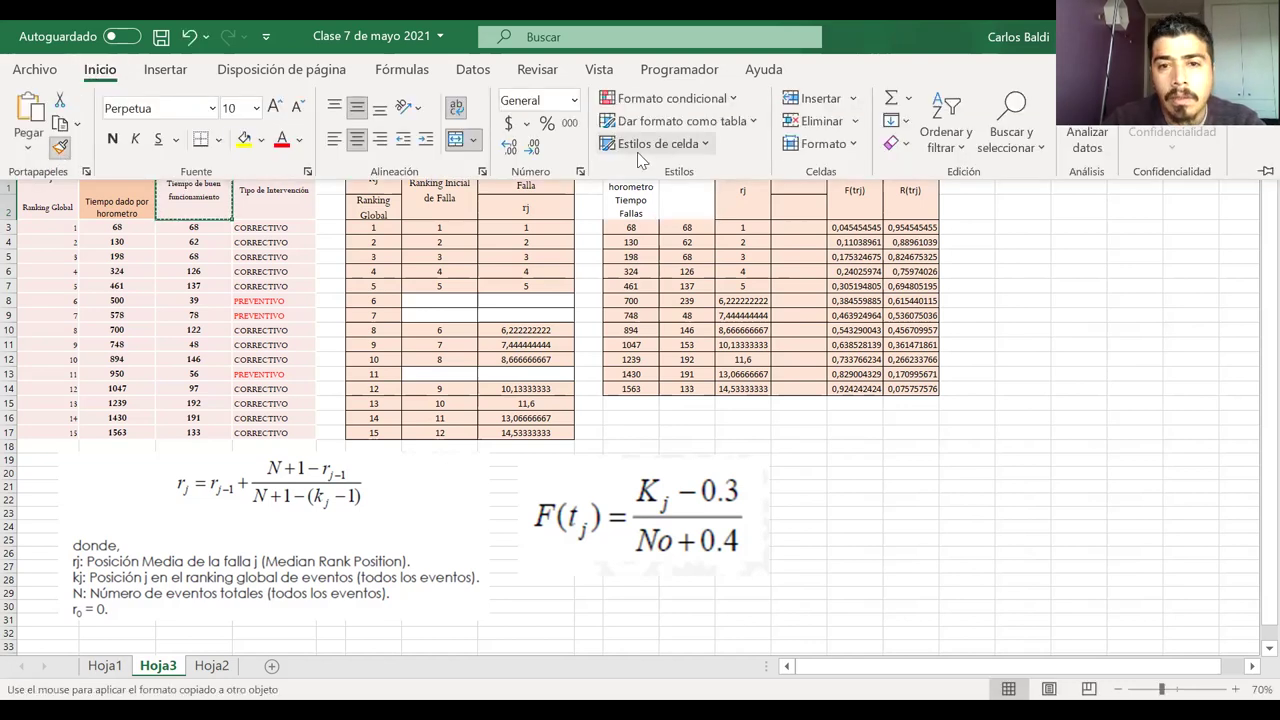
click(632, 204)
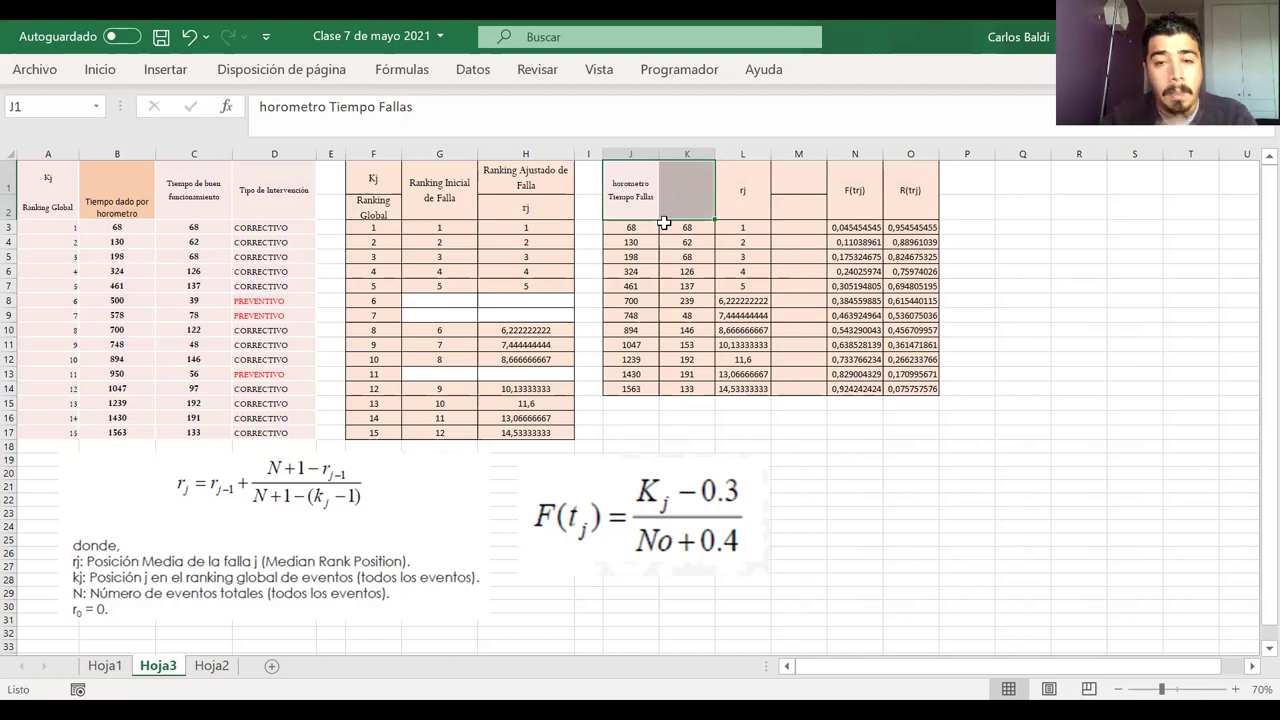
- Capitalize "Horometro" and put "Tiempo" before it, making the J1 header "Tiempo Horometro Tiempo Fallas"
click(630, 206)
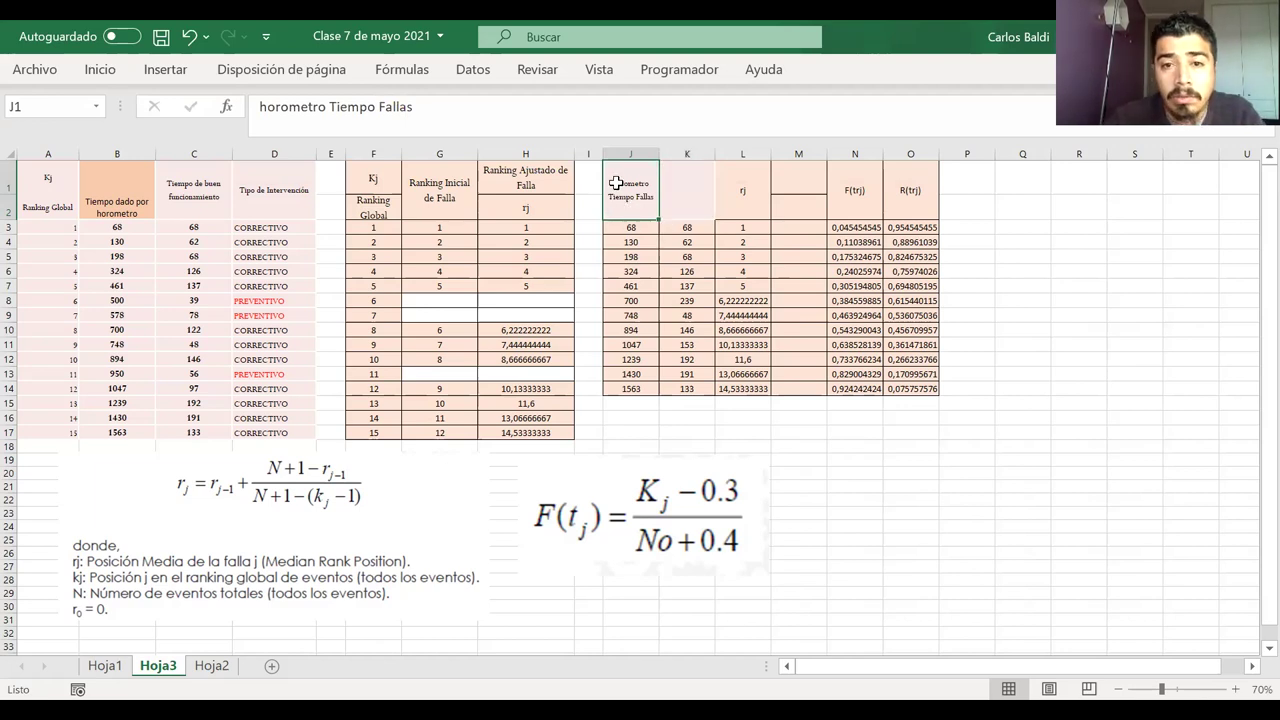
double_click(613, 181)
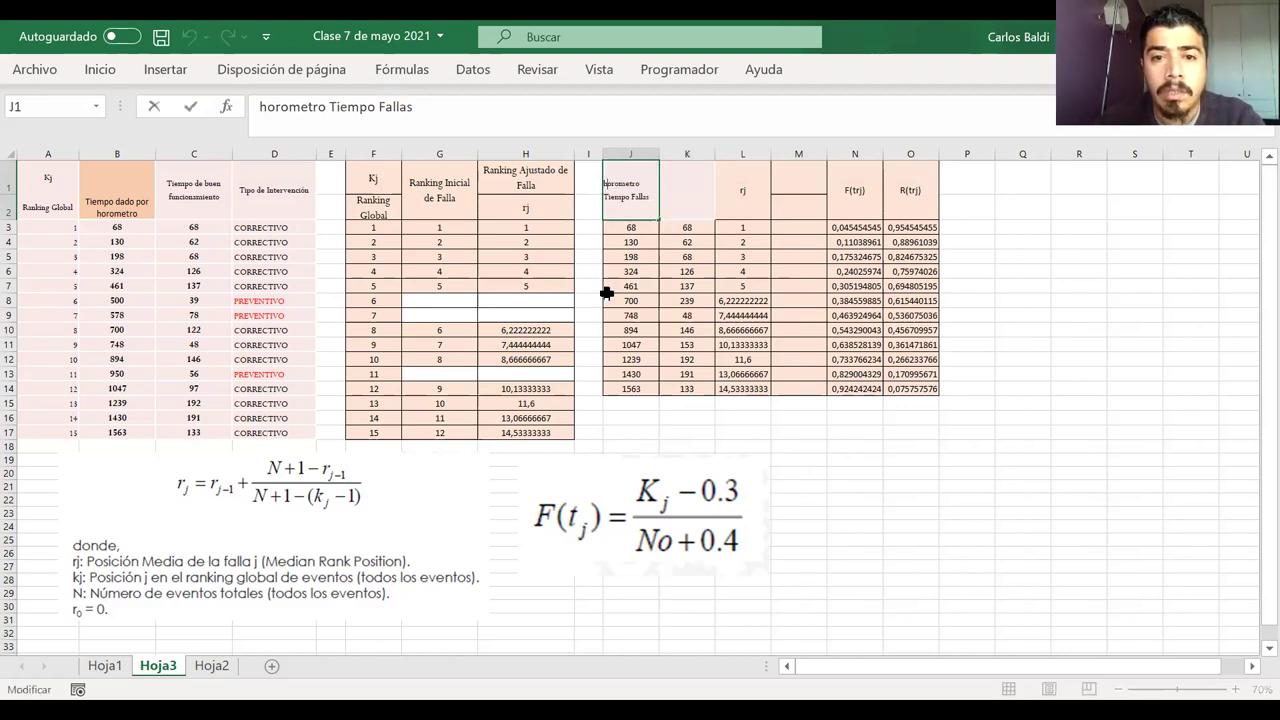
text(H)
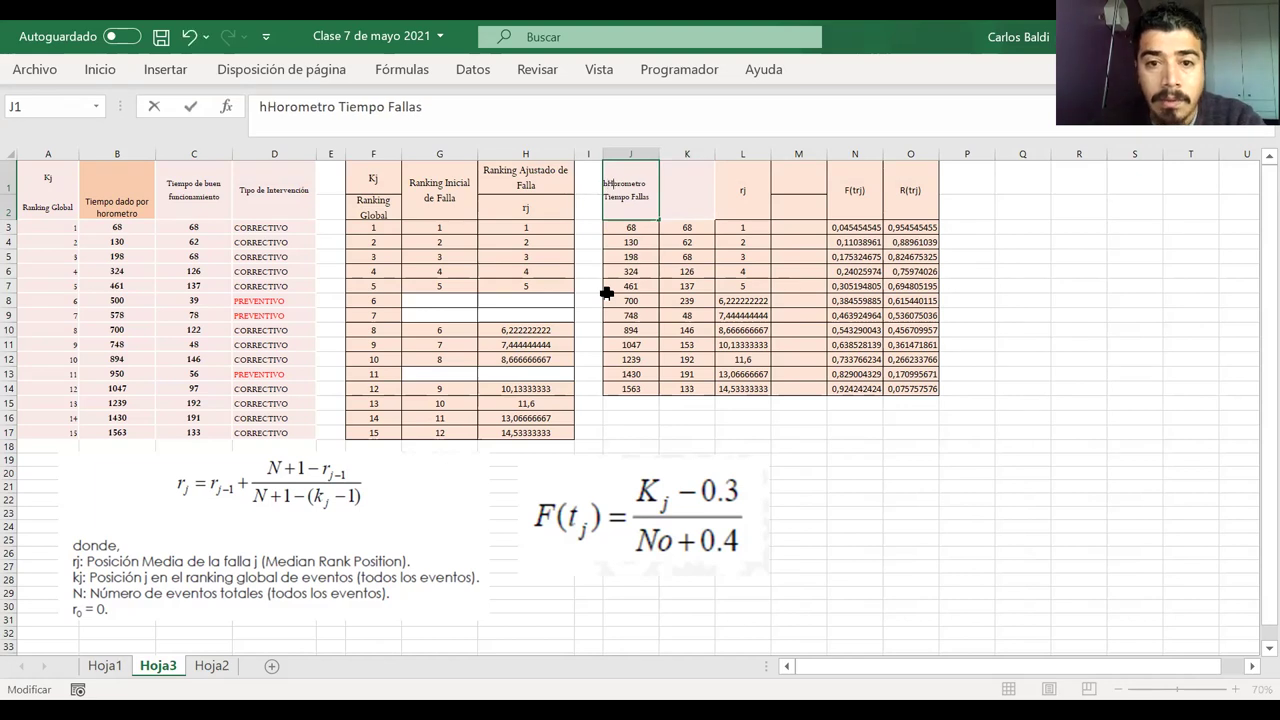
key(Left)
key(BackSpace)
text(T)
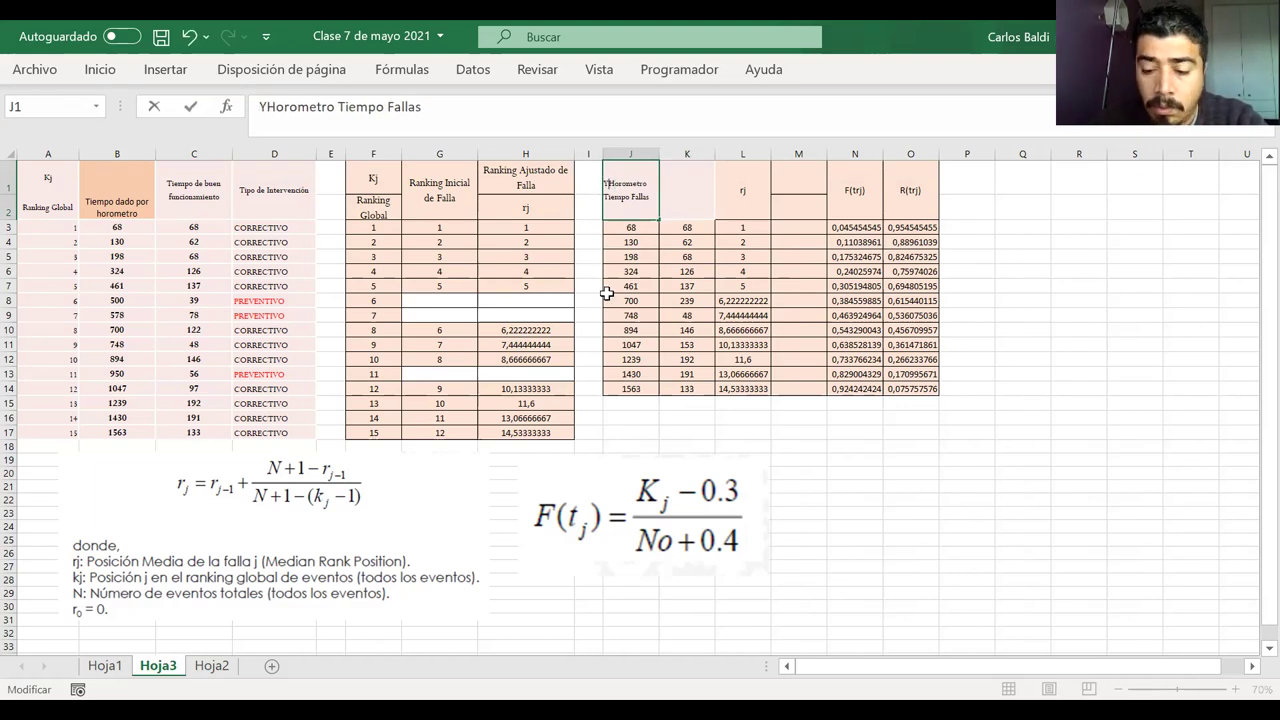
text(iempo)
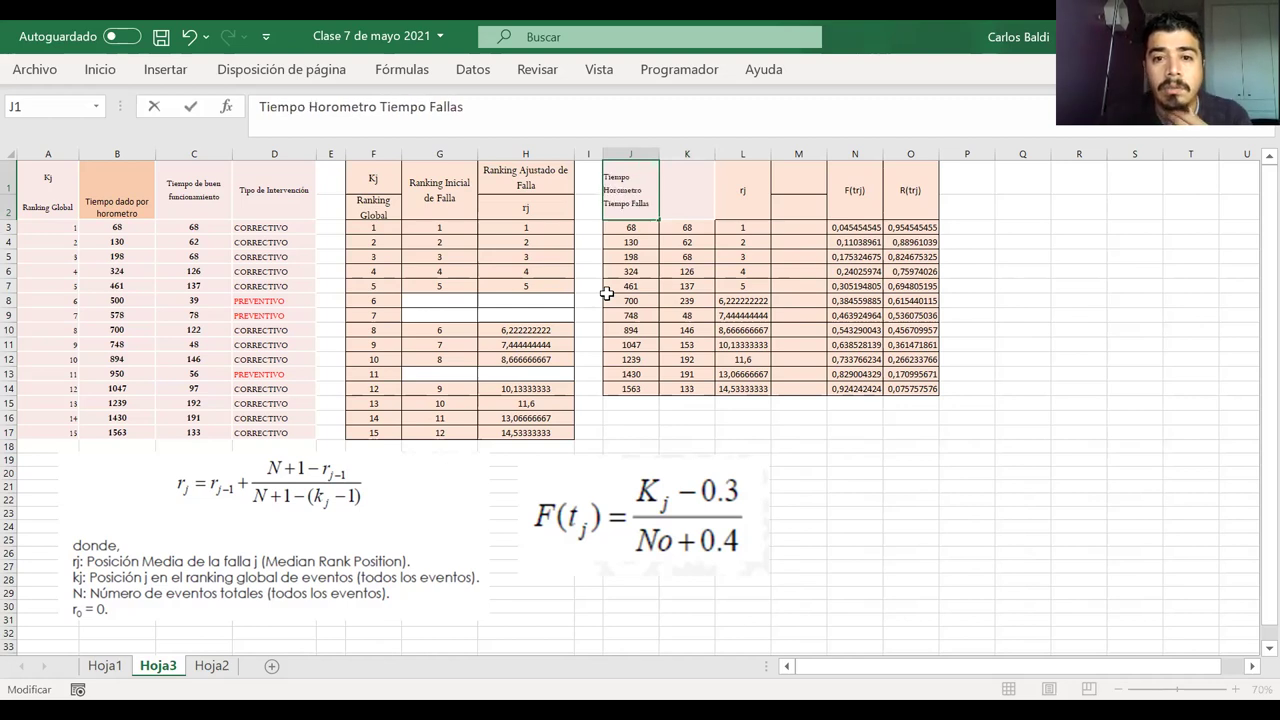
key(Return)
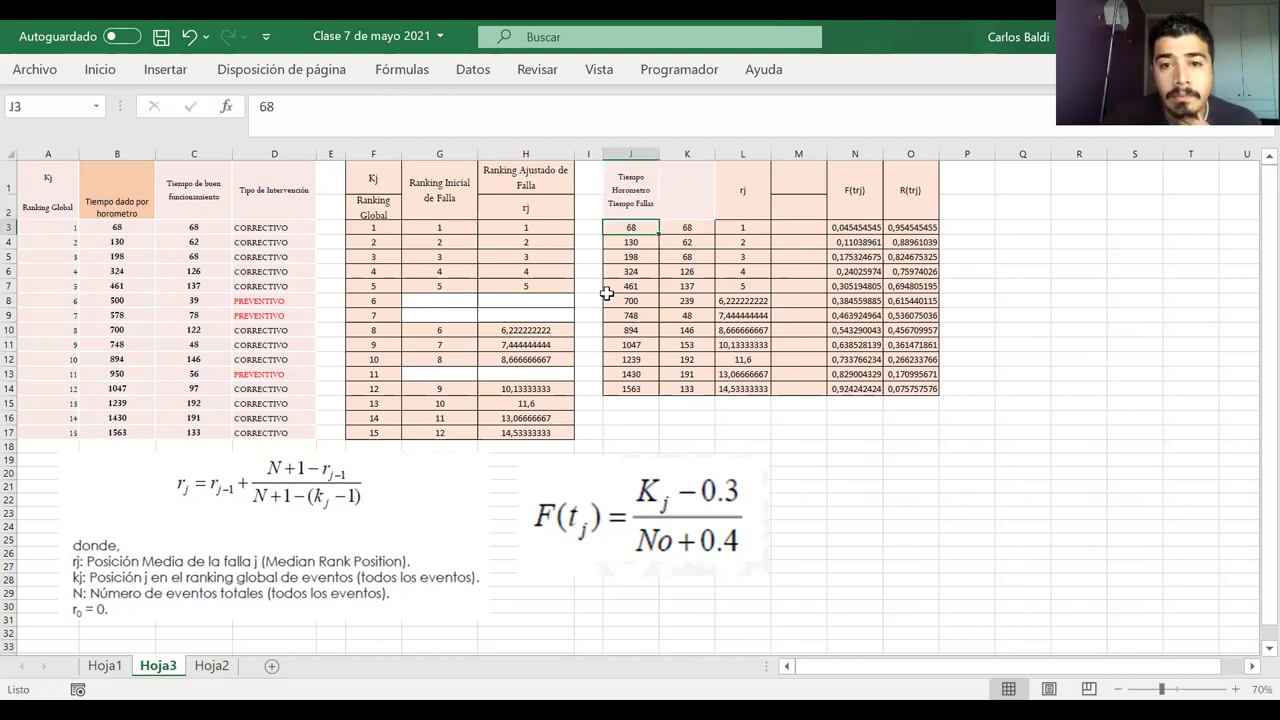
- Remove the second "Tiempo" from the J1 header, leaving "Tiempo Horometro Fallas", and select the values in J3:J14
double_click(627, 204)
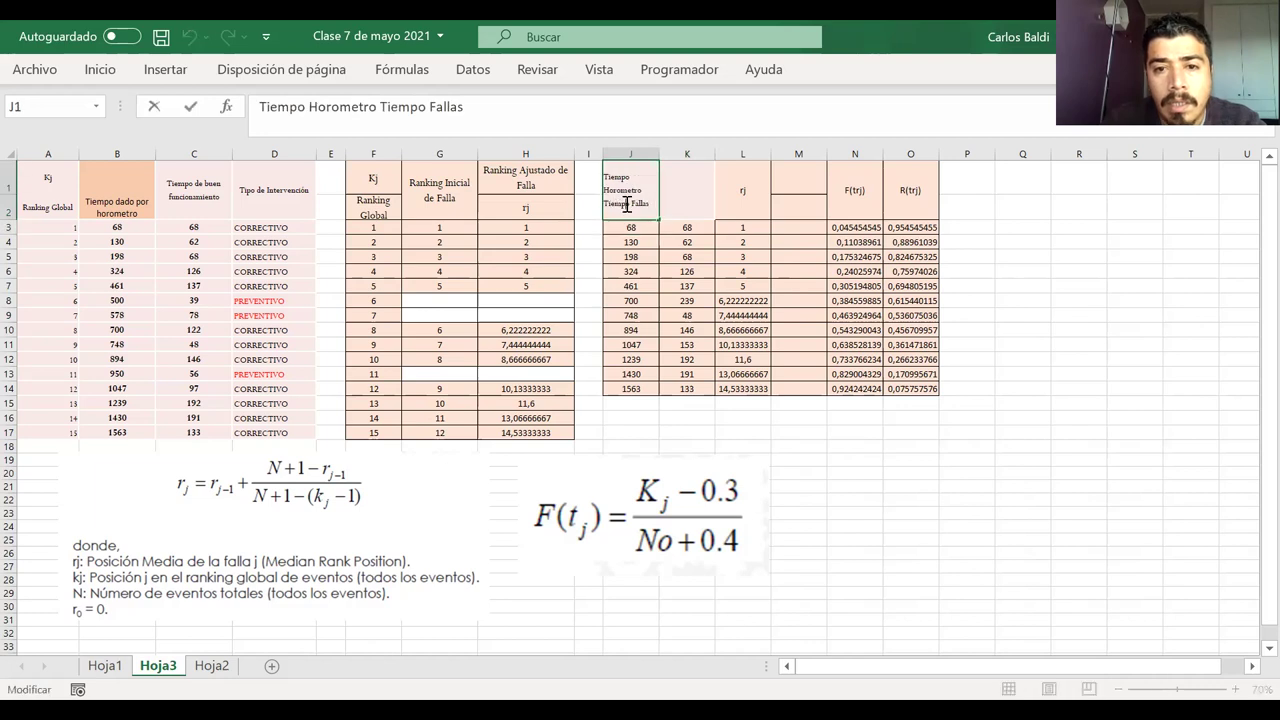
drag(629, 202, 602, 204)
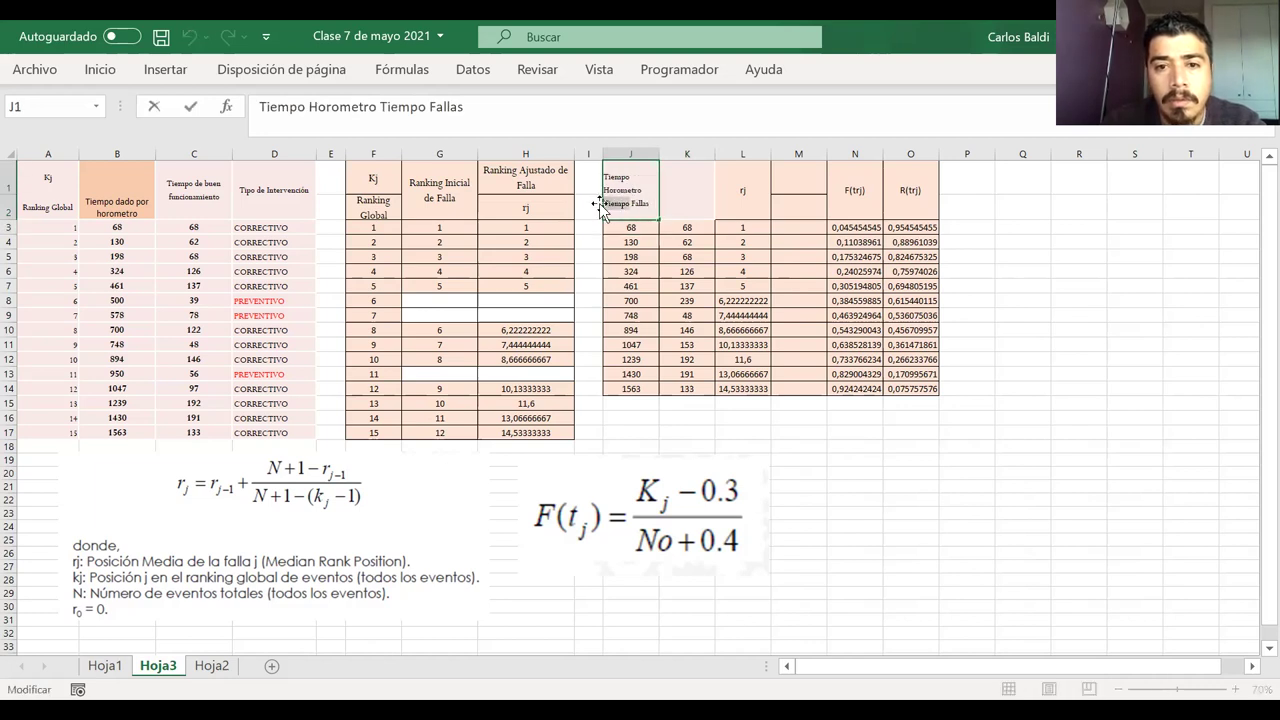
key(BackSpace)
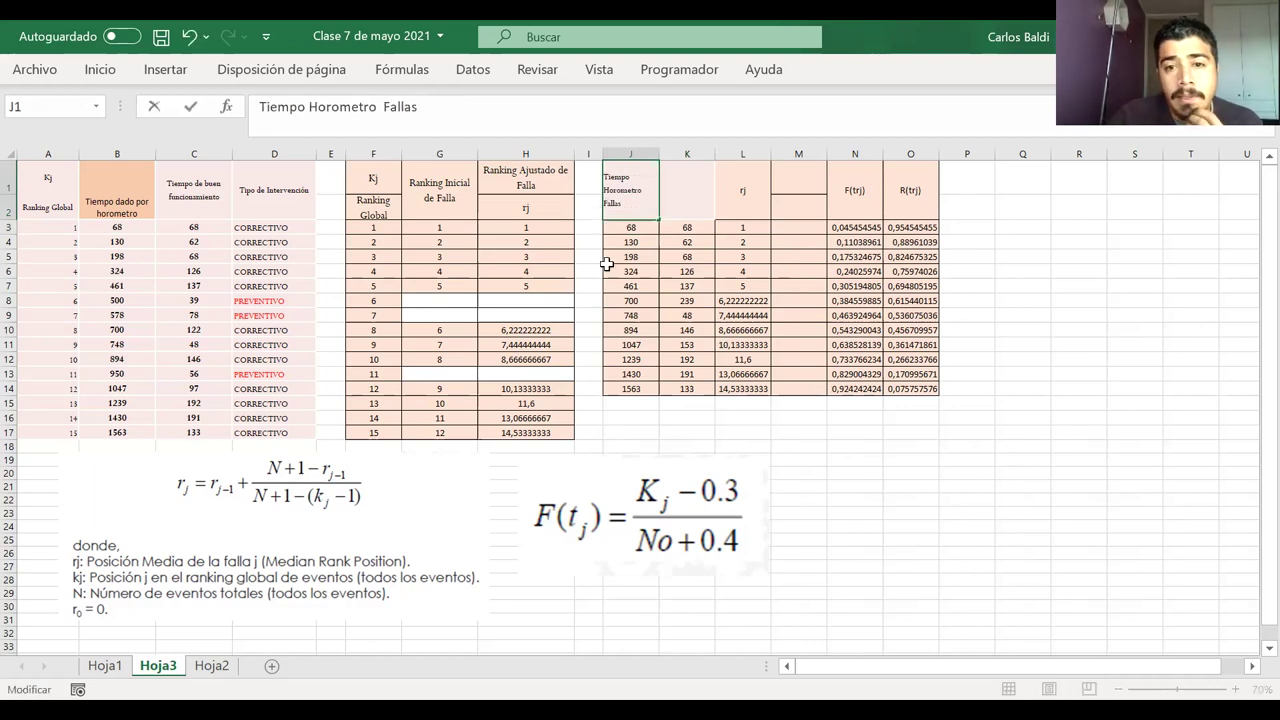
drag(628, 228, 630, 242)
drag(624, 361, 624, 385)
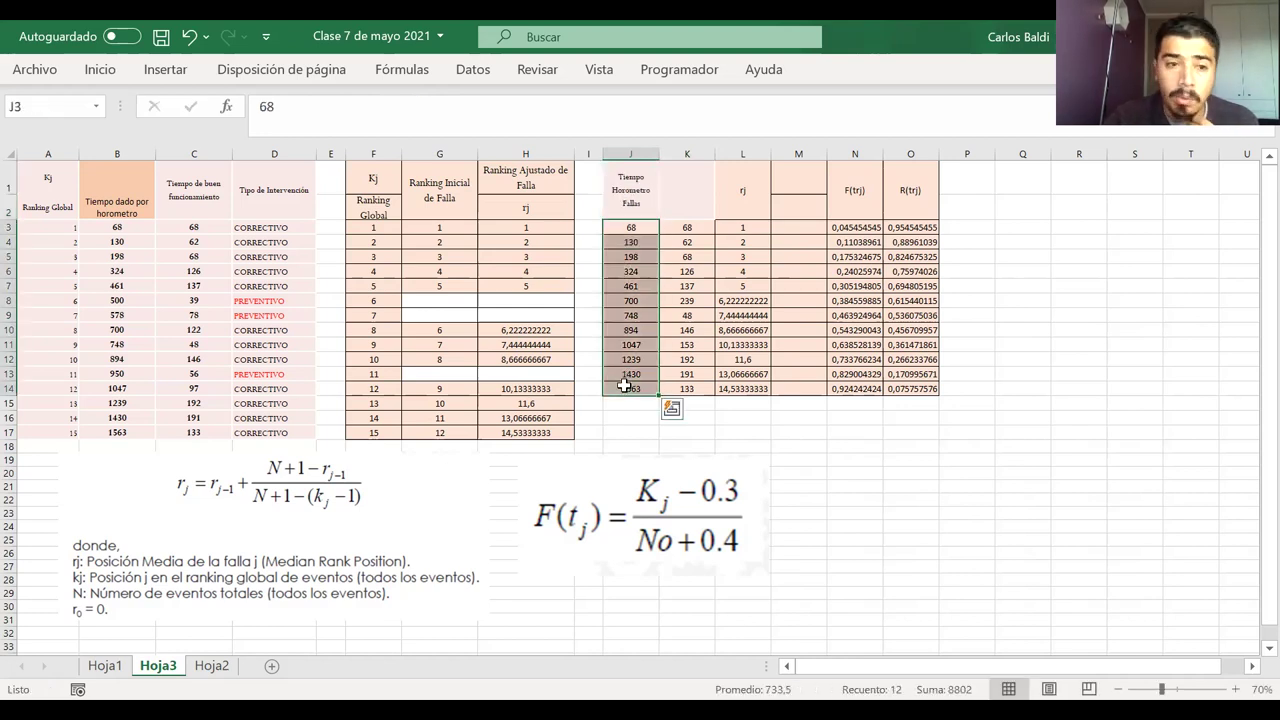
click(300, 300)
key(shift+F10)
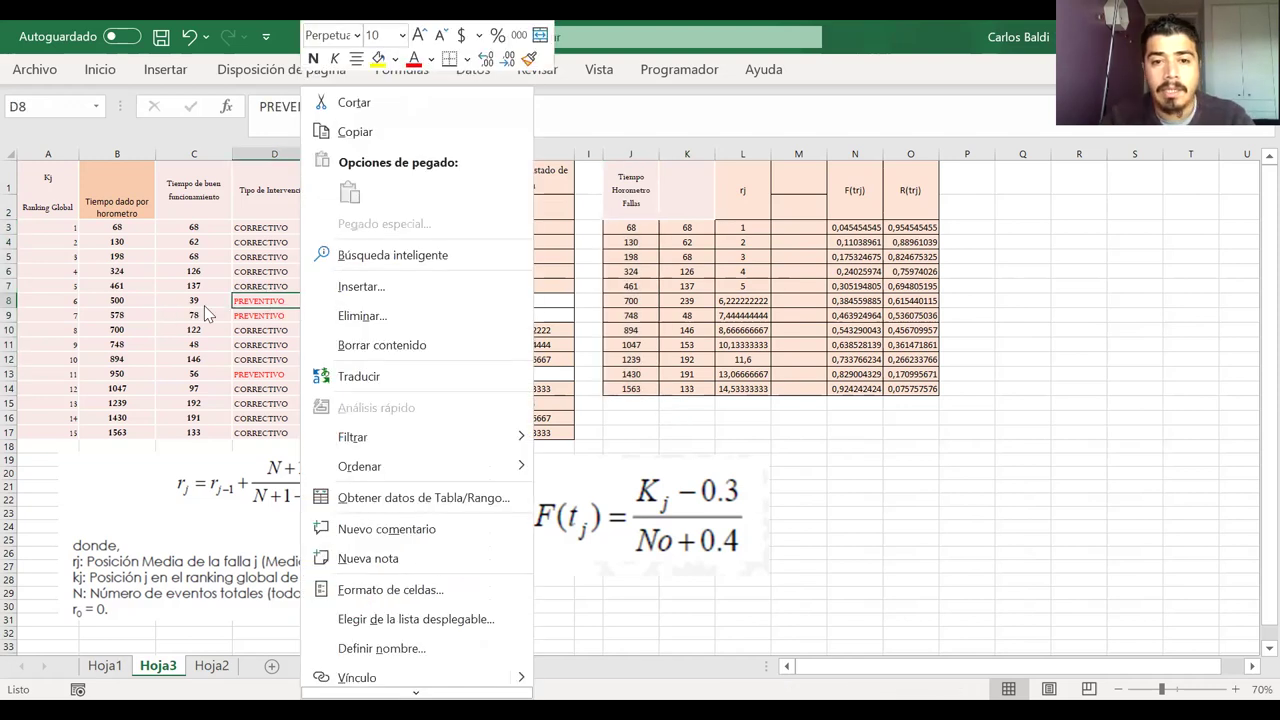
key(Escape)
- Enter the header "Tiempo de Buen Funcionamiento (Ajustado Correctivos" in cell K1
click(698, 189)
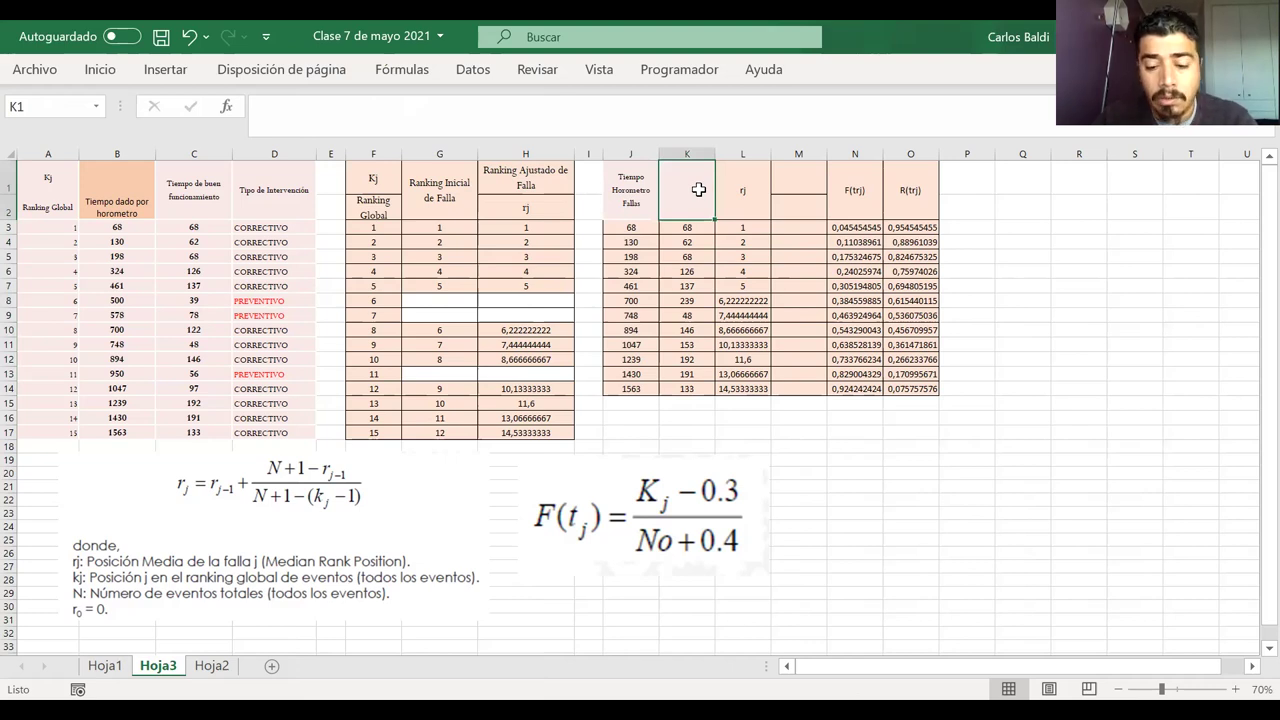
text(Tiempo)
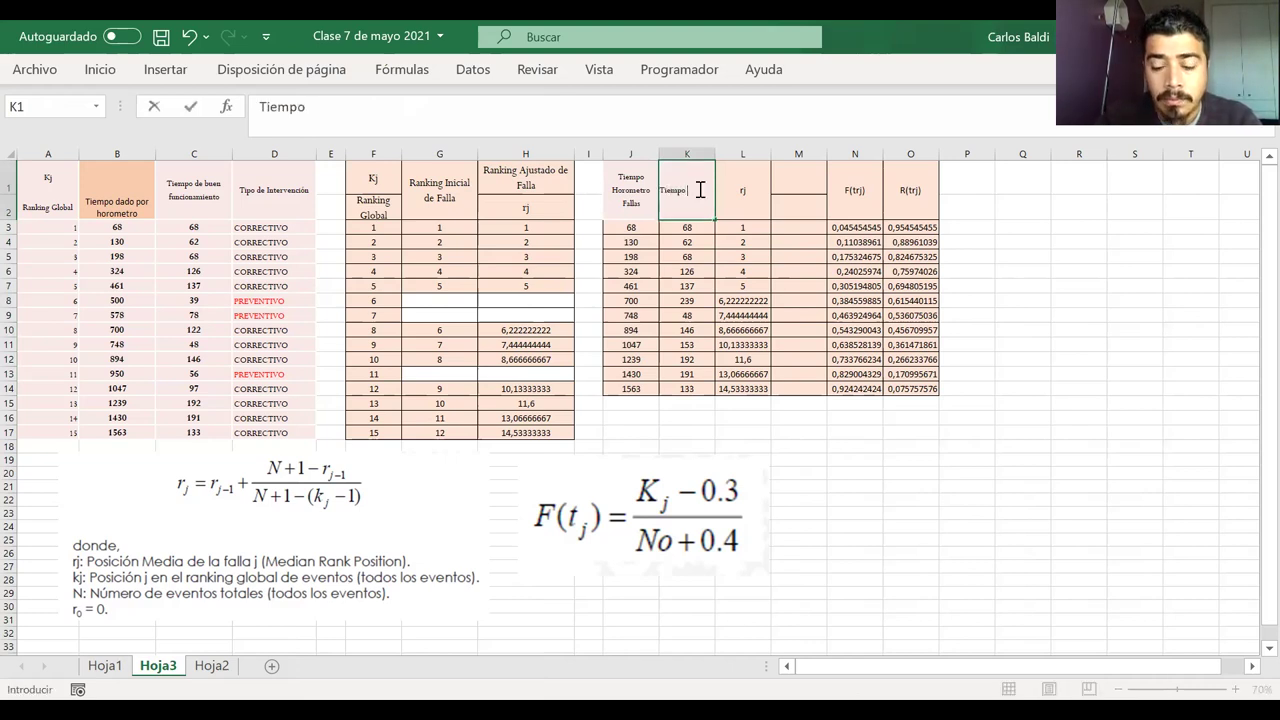
text( de Buen Funcionamiento)
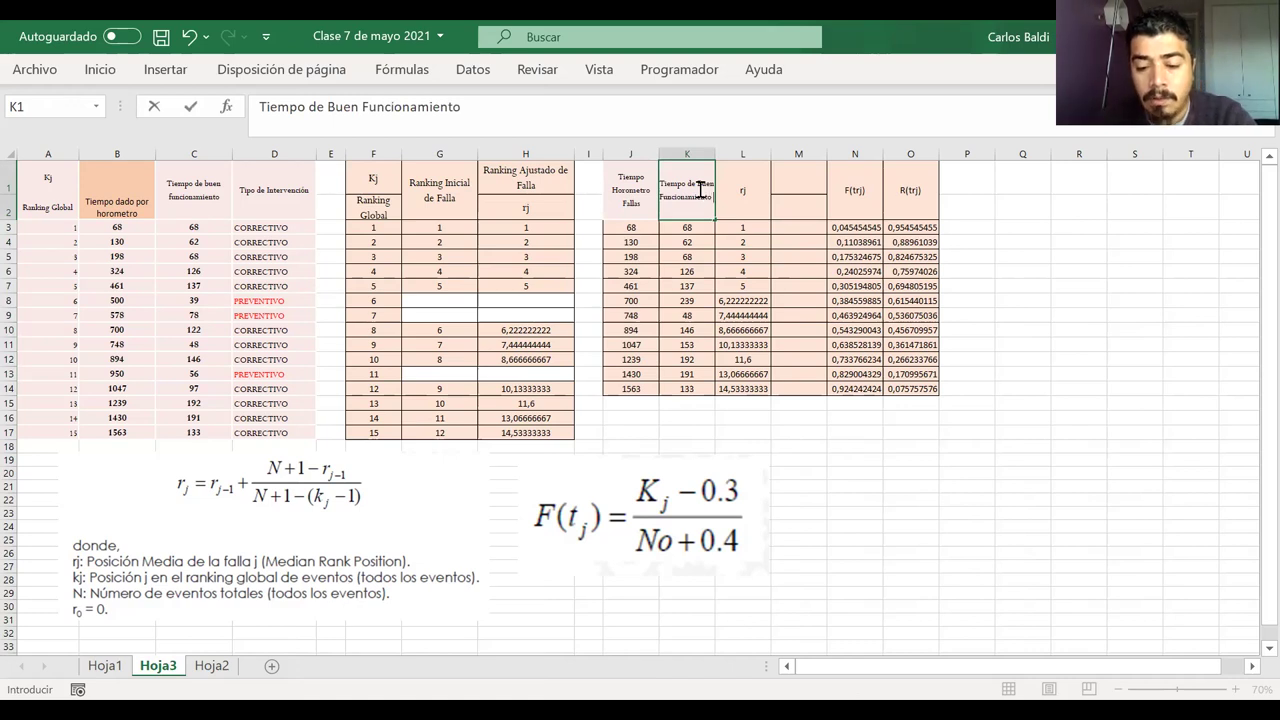
text( ()
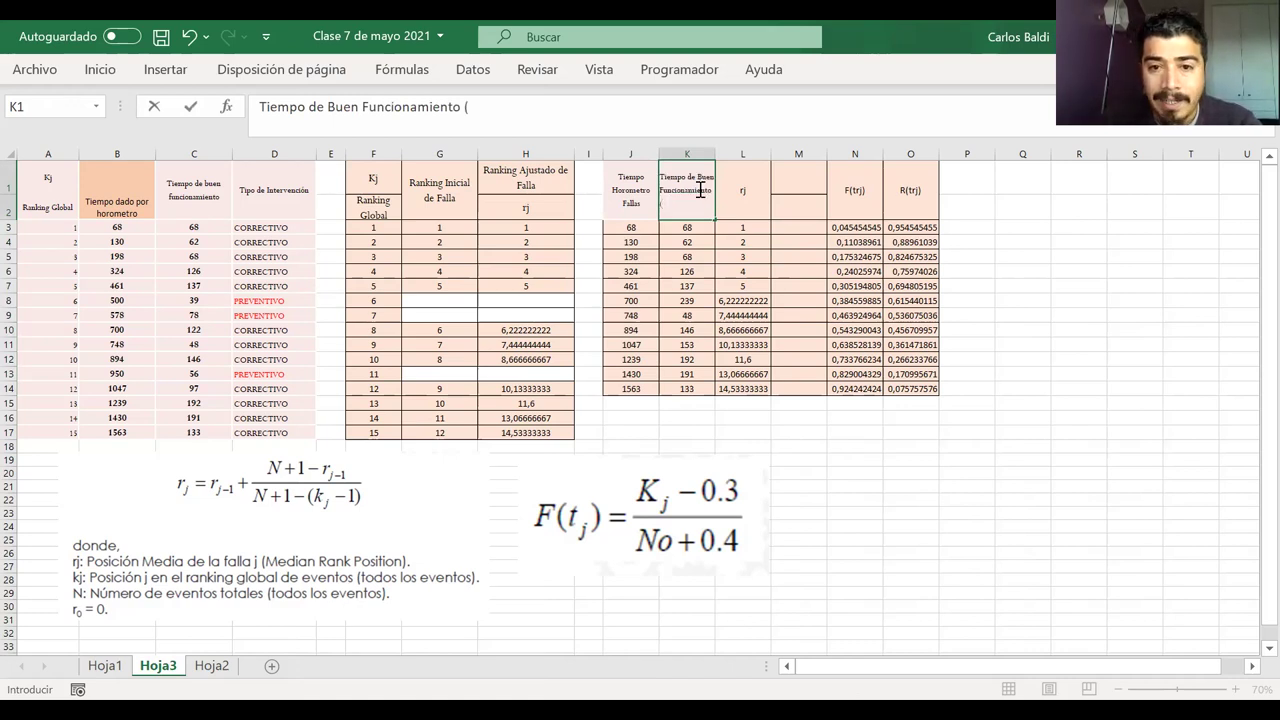
text(Aj)
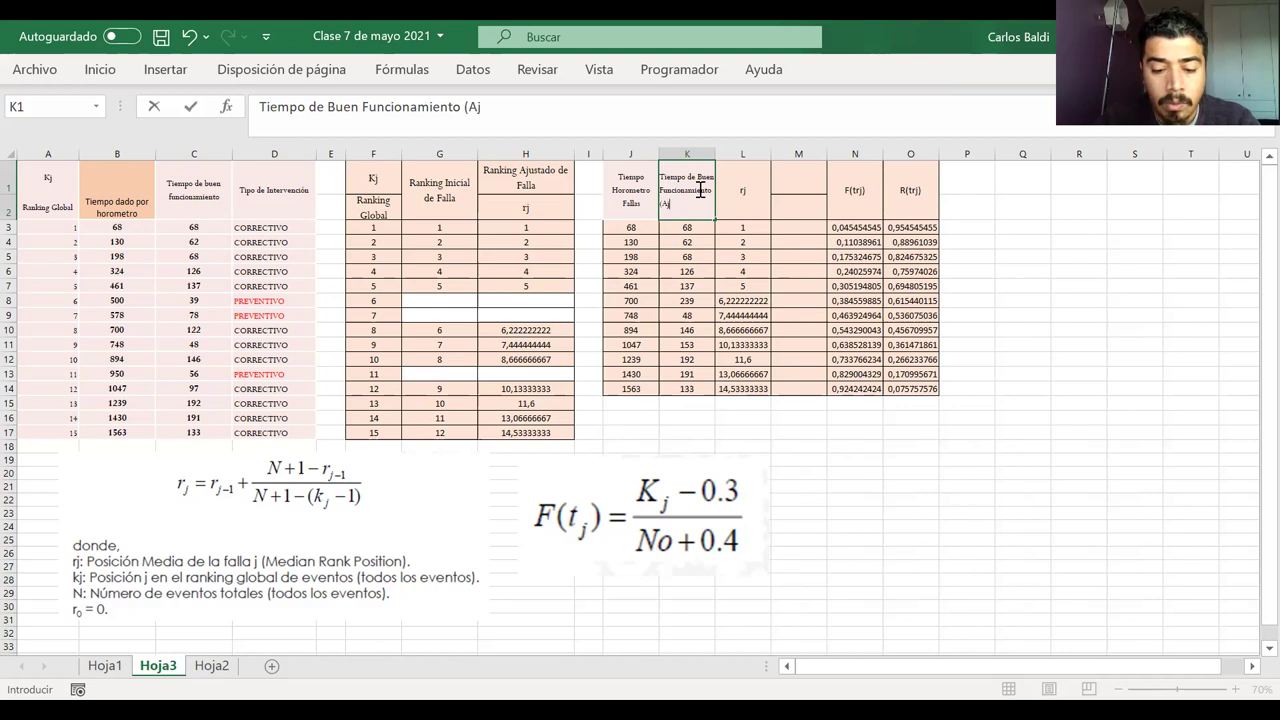
text(ustado Correc)
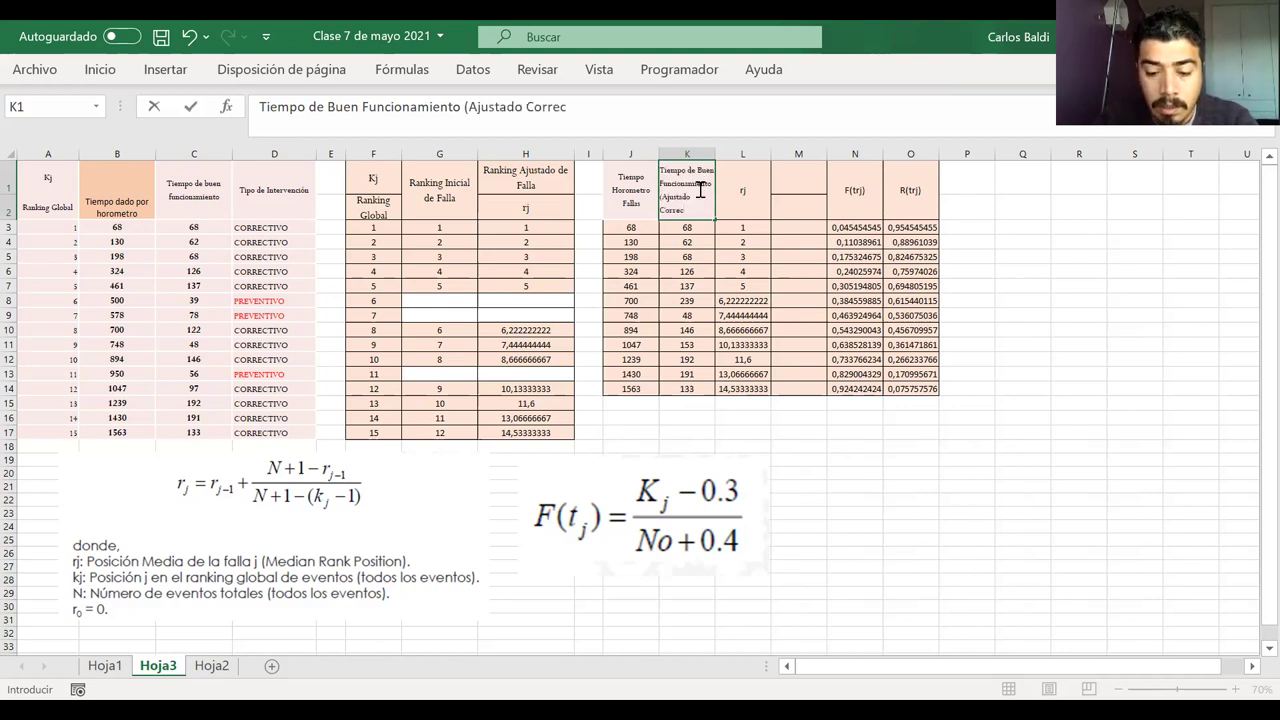
text(tivos)
key(Return)
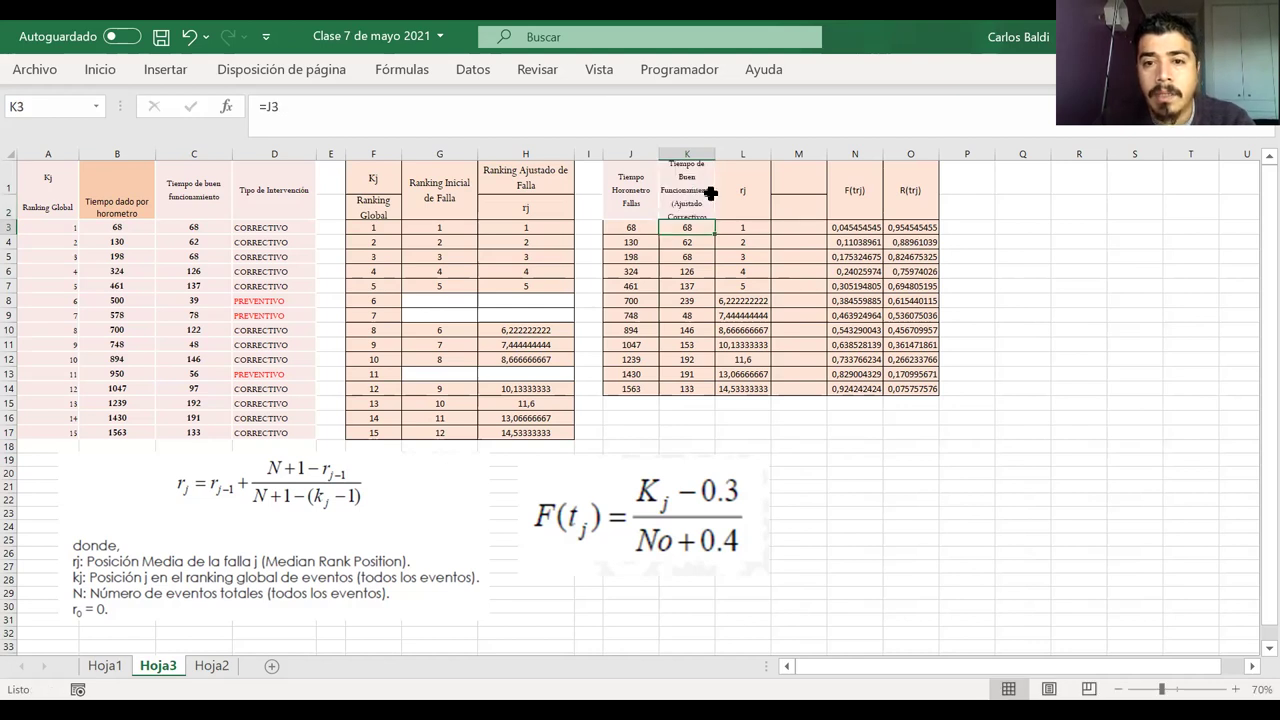
click(700, 205)
double_click(713, 218)
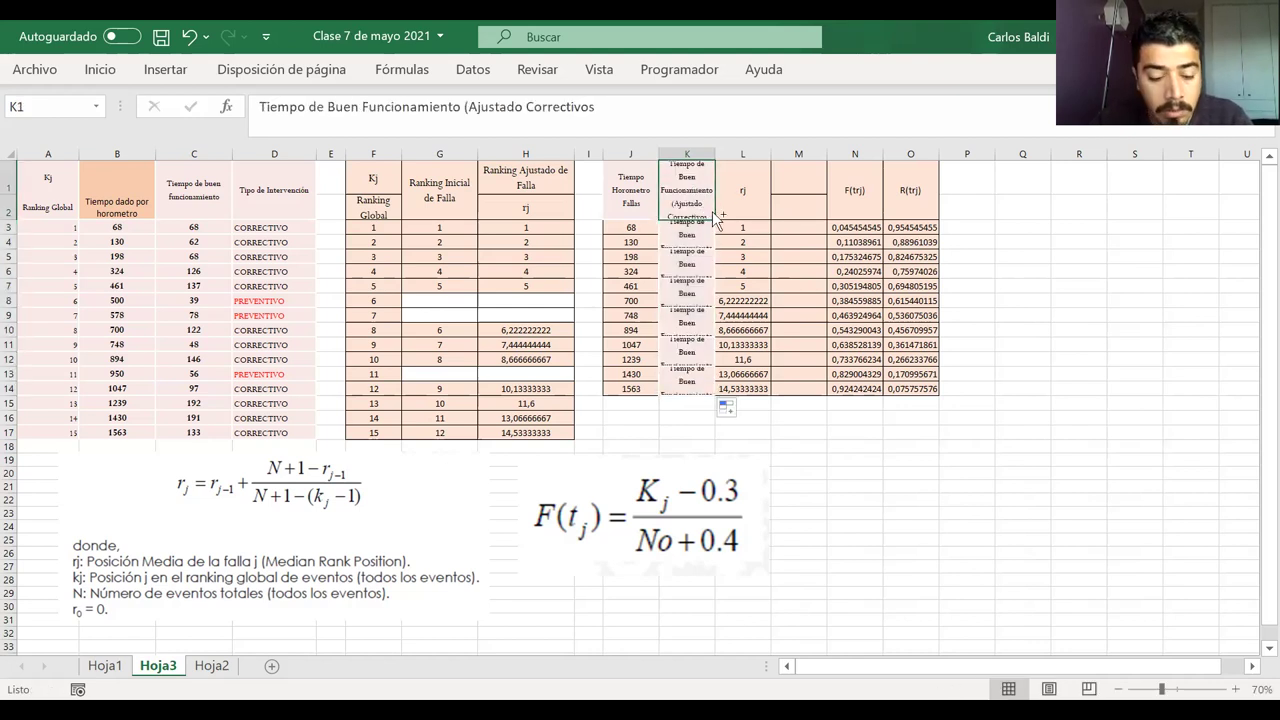
key(ctrl+z)
- Widen column K to about 12.91 and add the missing closing parenthesis after "Correctivos" in the K1 header
drag(716, 151, 729, 151)
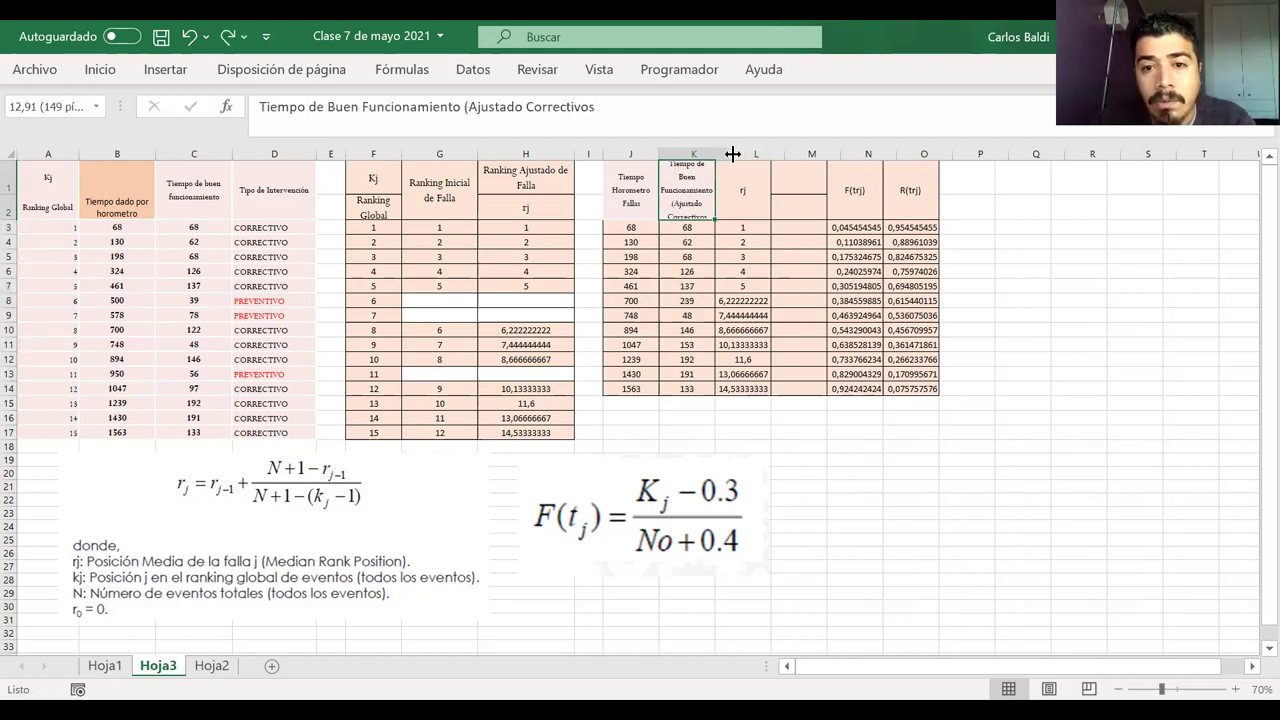
double_click(720, 210)
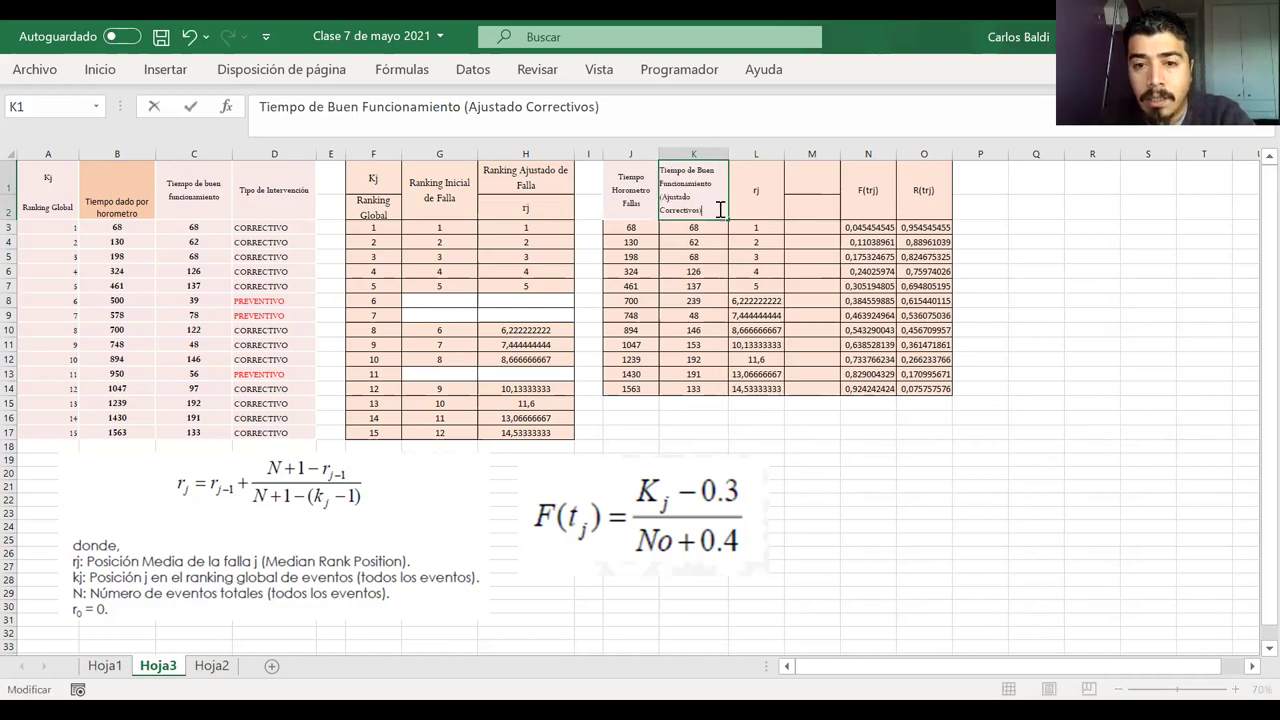
key(Return)
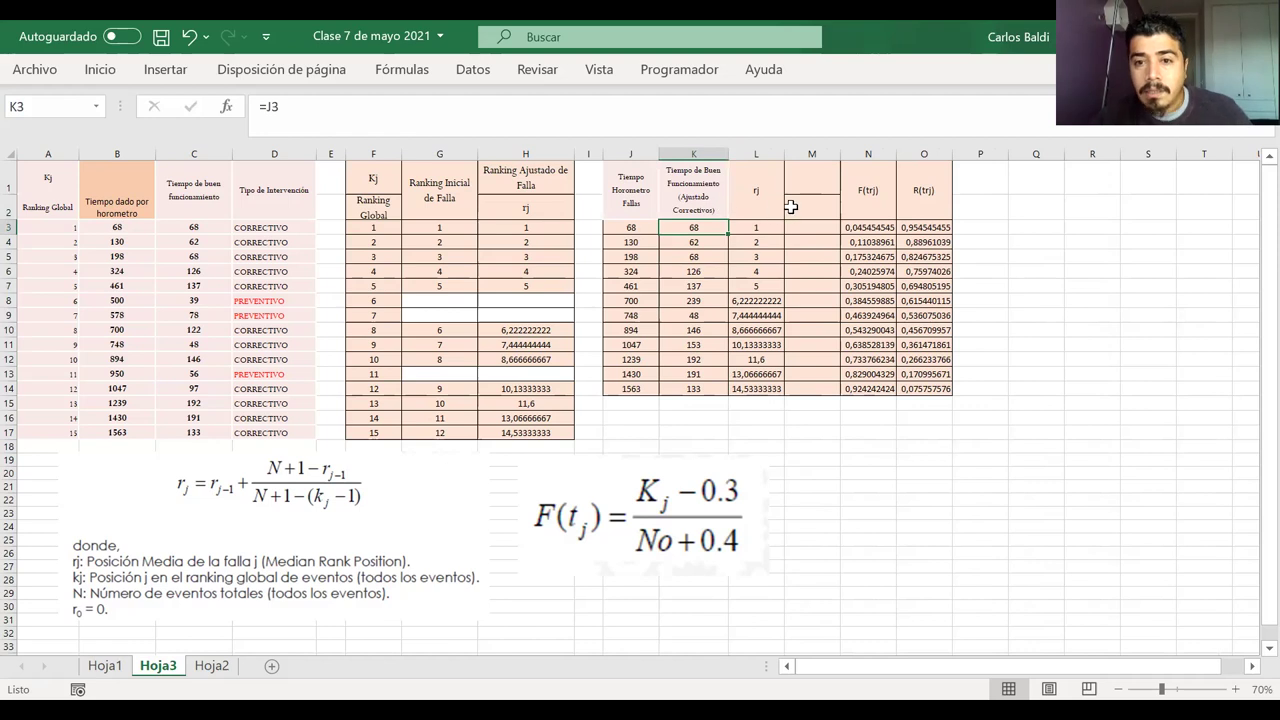
click(698, 203)
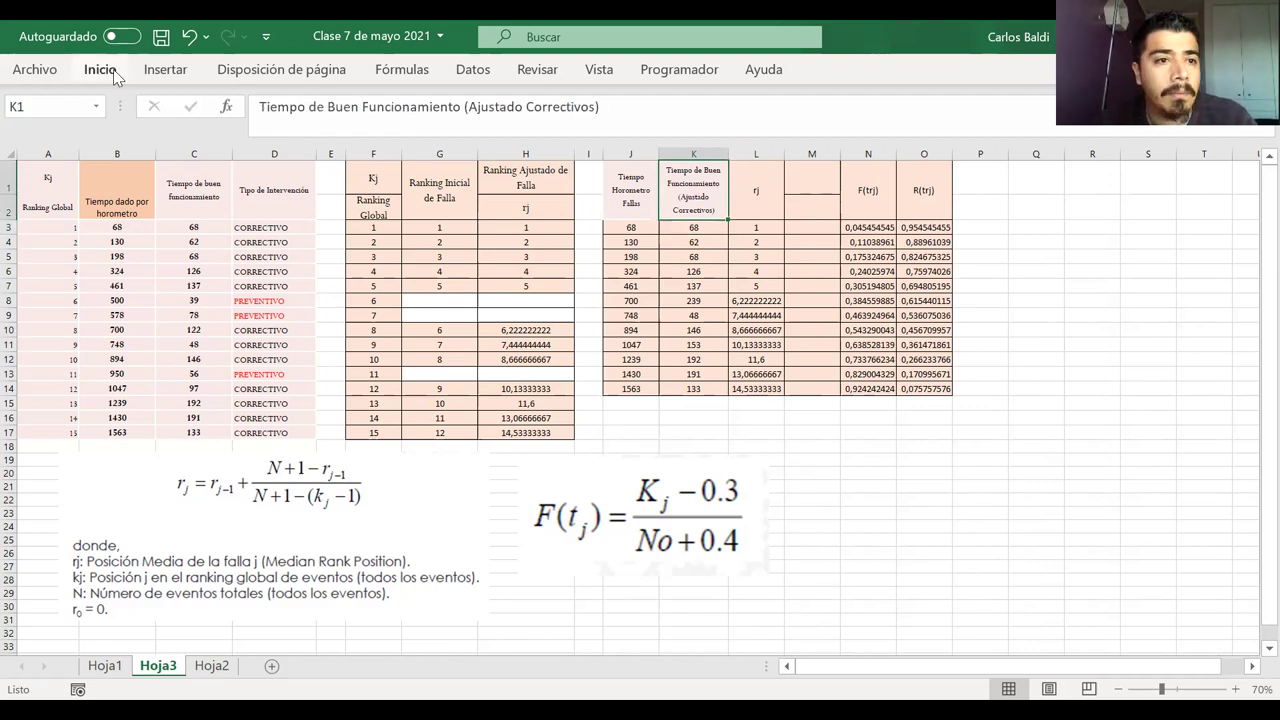
- Copy the formatting of the K1 header onto the blank header cells M1:M2
click(100, 70)
click(60, 147)
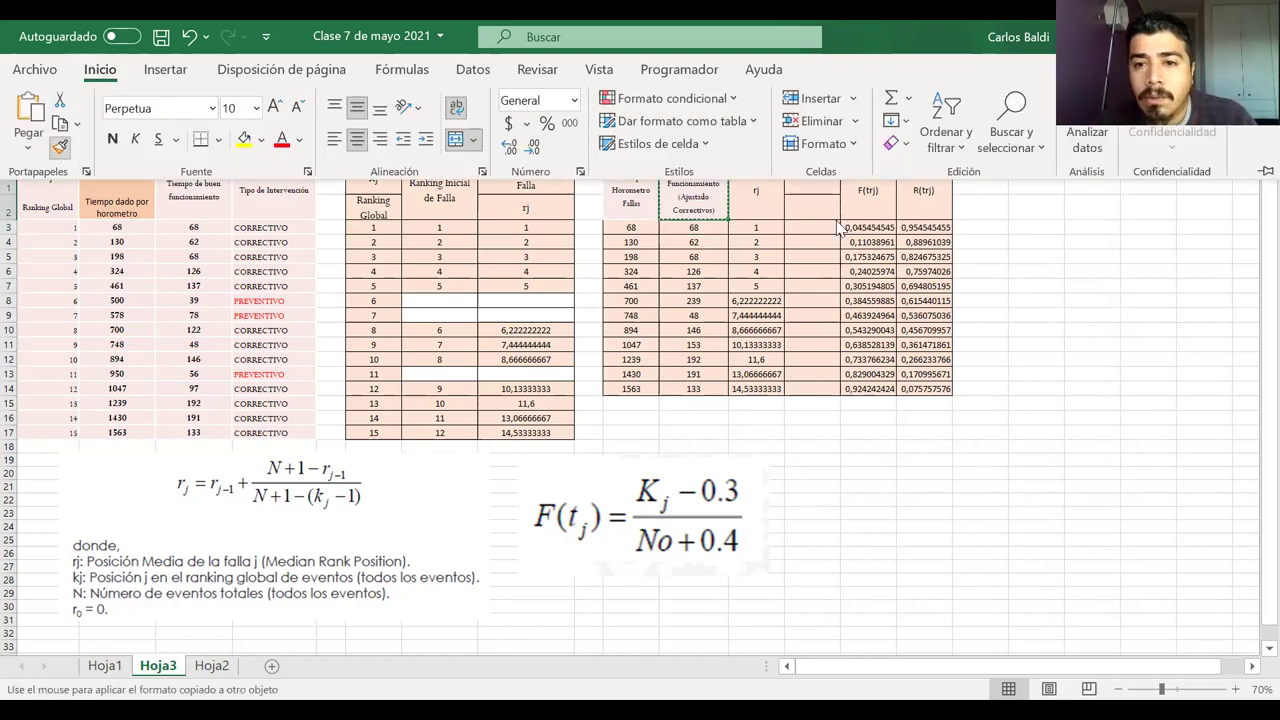
mouse_move(812, 206)
mouse_down()
mouse_move(806, 186)
mouse_move(805, 199)
mouse_up()
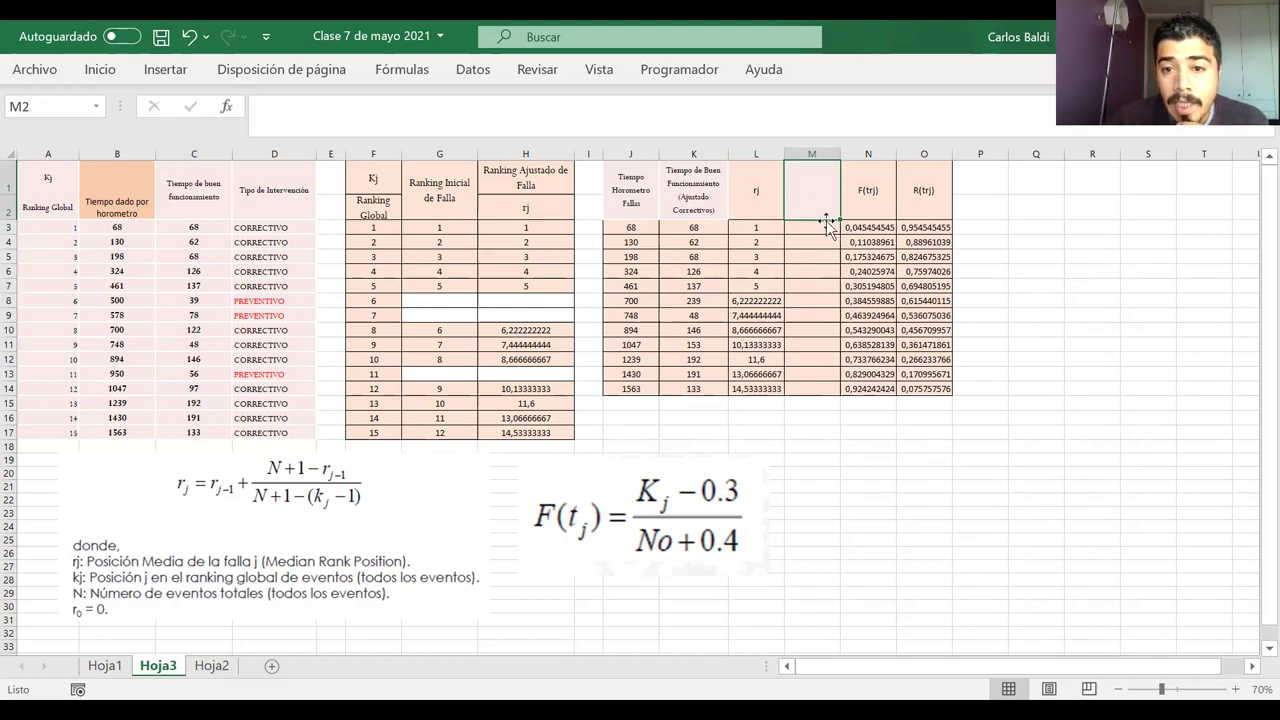
- Try to enter the header "Orden Ascendente" in cell M2
text(Or)
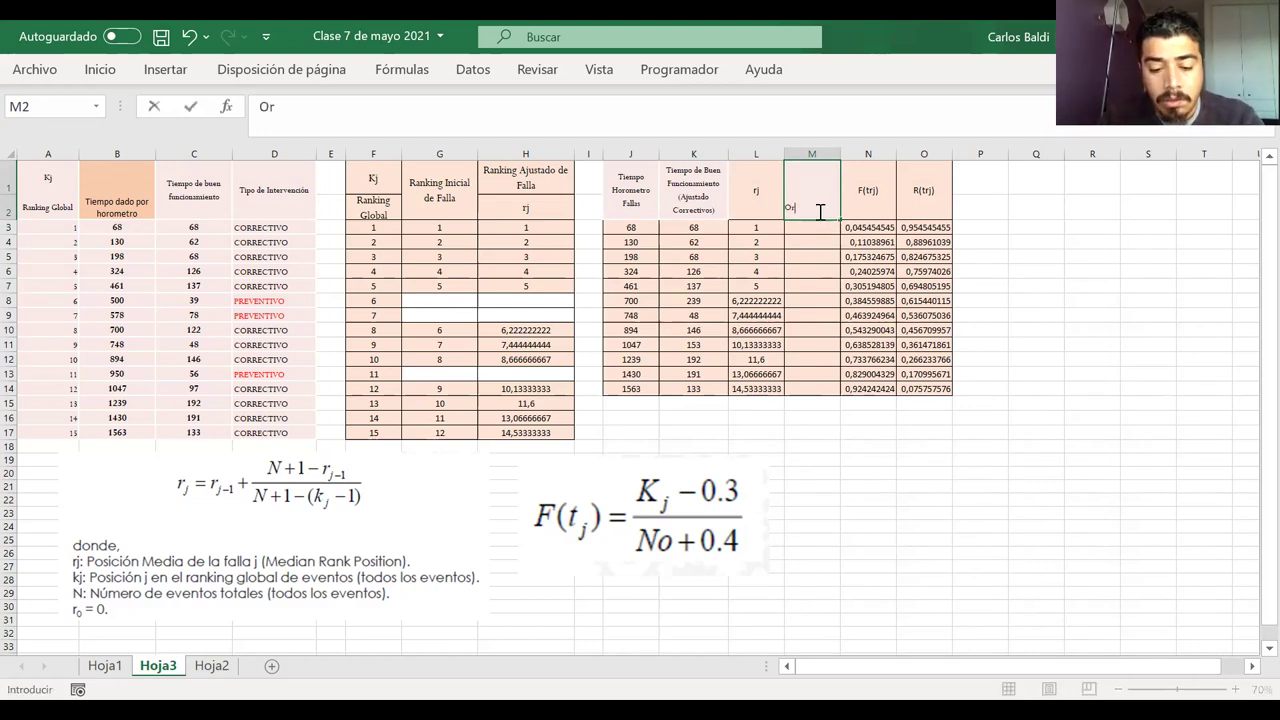
text(den Ascendente)
key(Return)
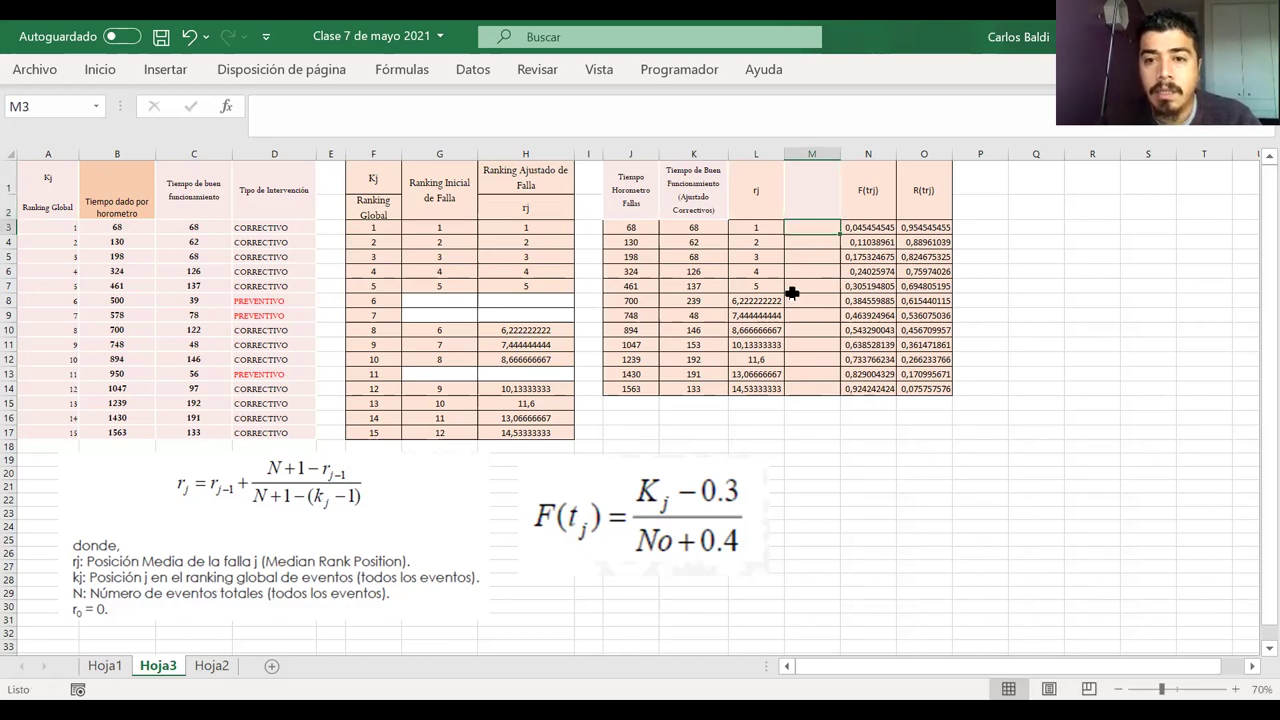
- Enter the header "Orden Ascendente" in cell M1
click(799, 190)
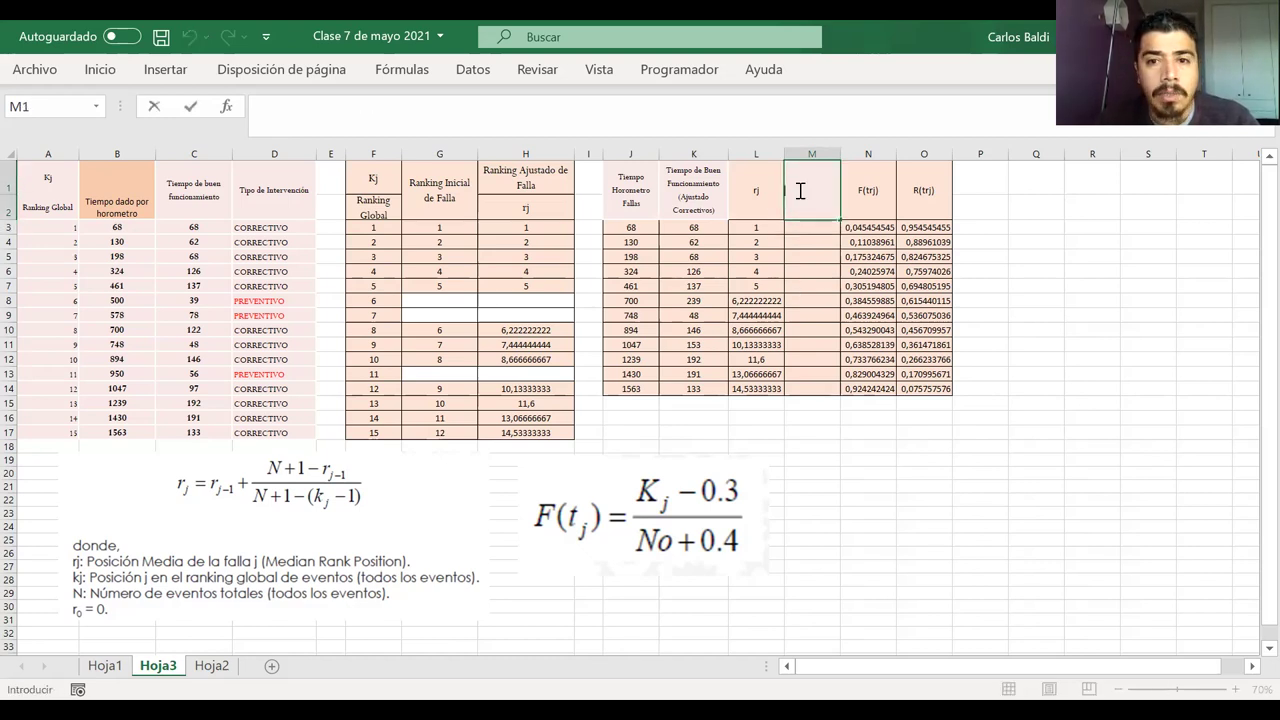
text(Ord)
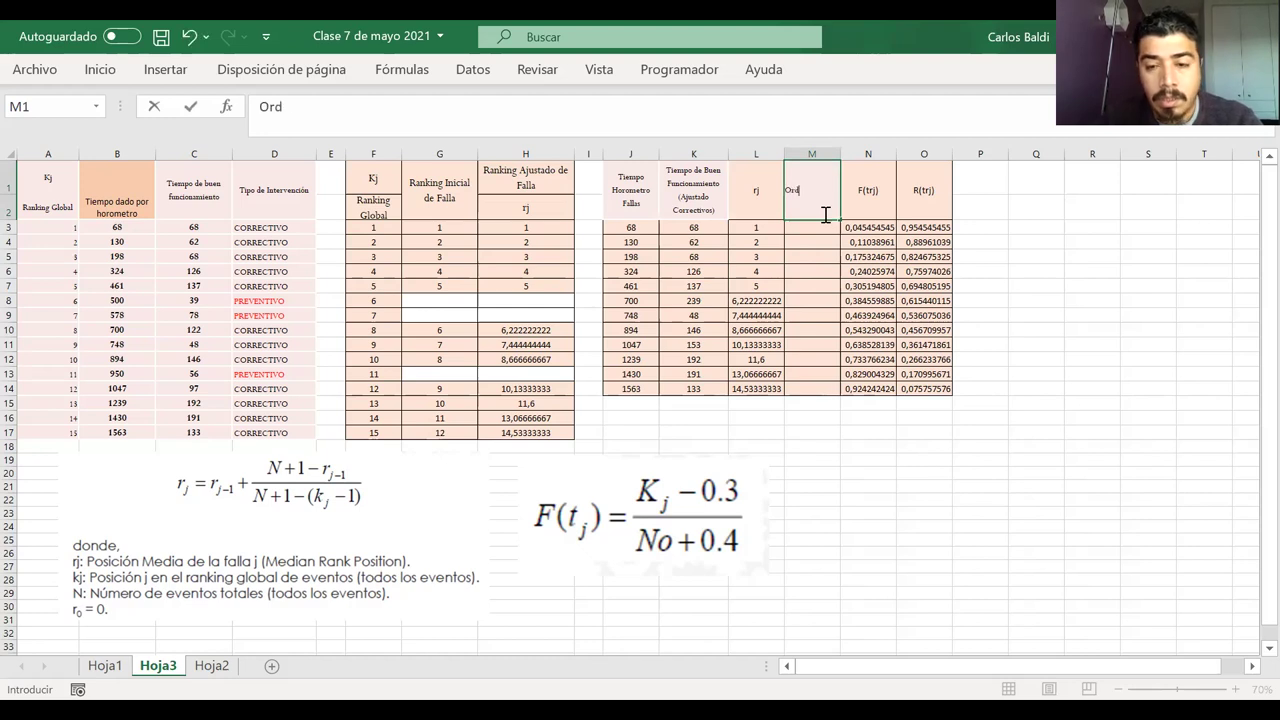
text(en AS)
text(cen)
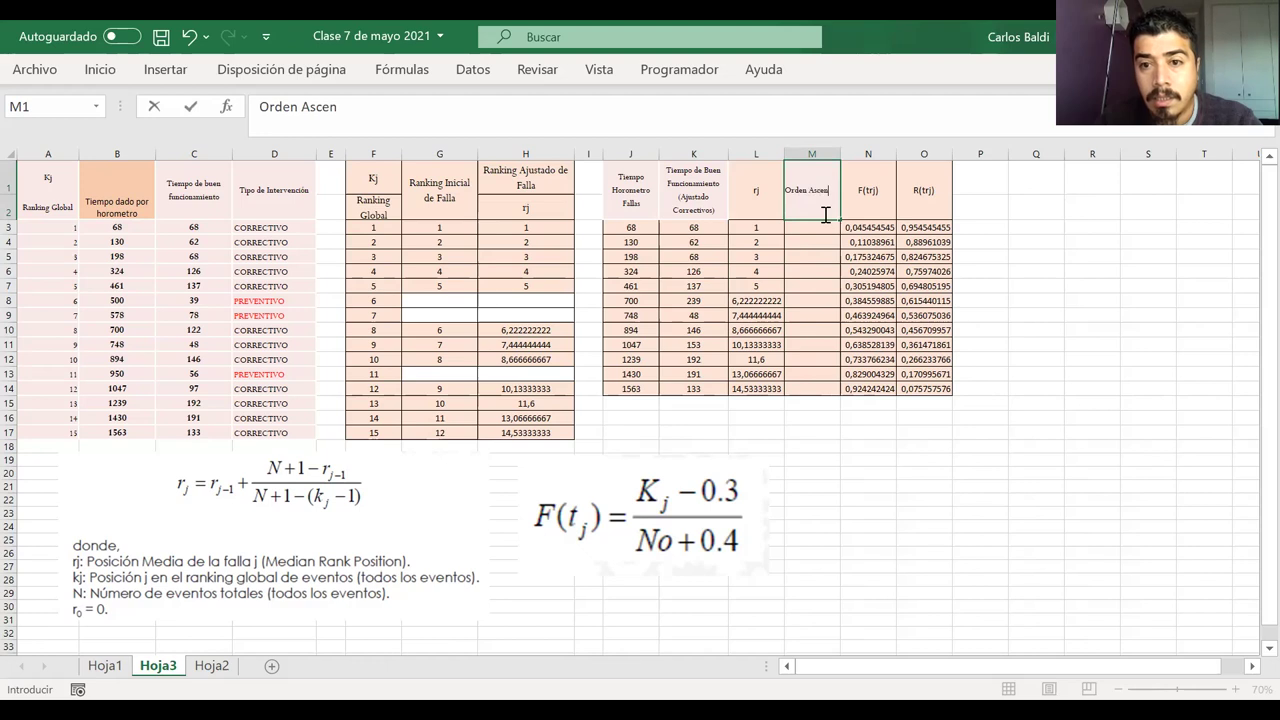
text(derte)
key(Return)
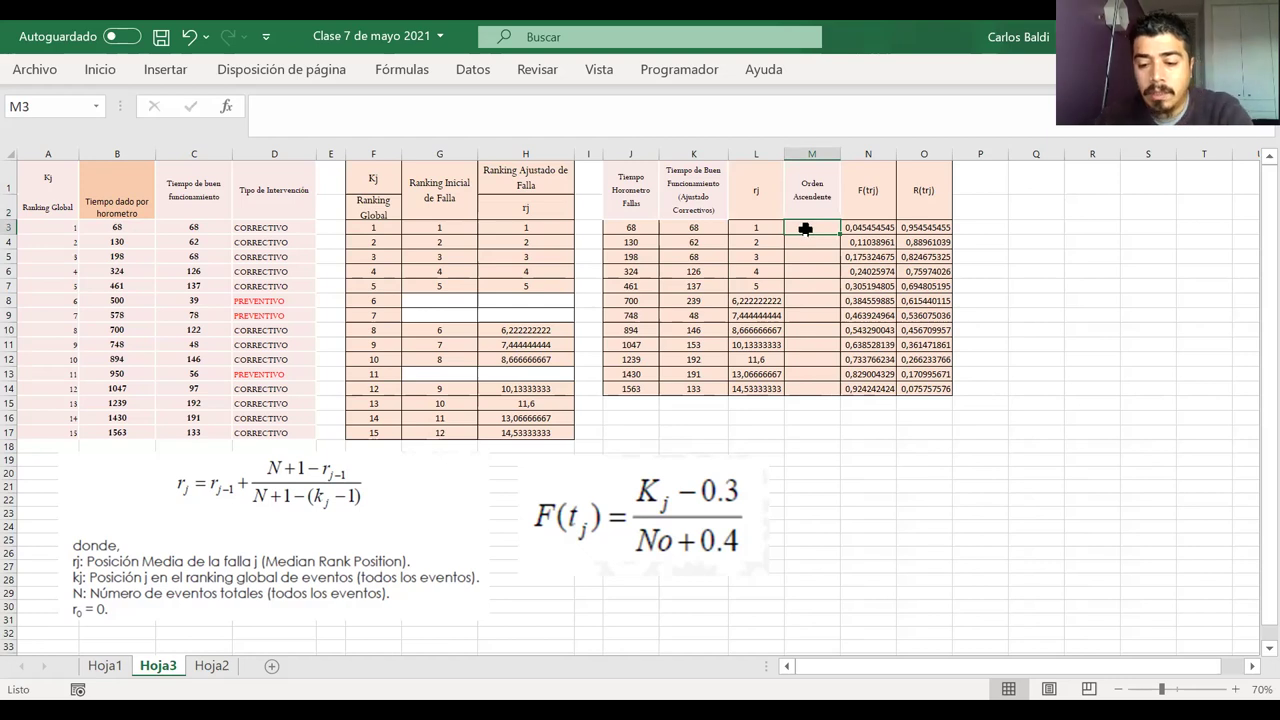
- Sort the adjusted operating times in ascending order with the formula =ORDENAR(K3:K14) in cell M3
text(=o)
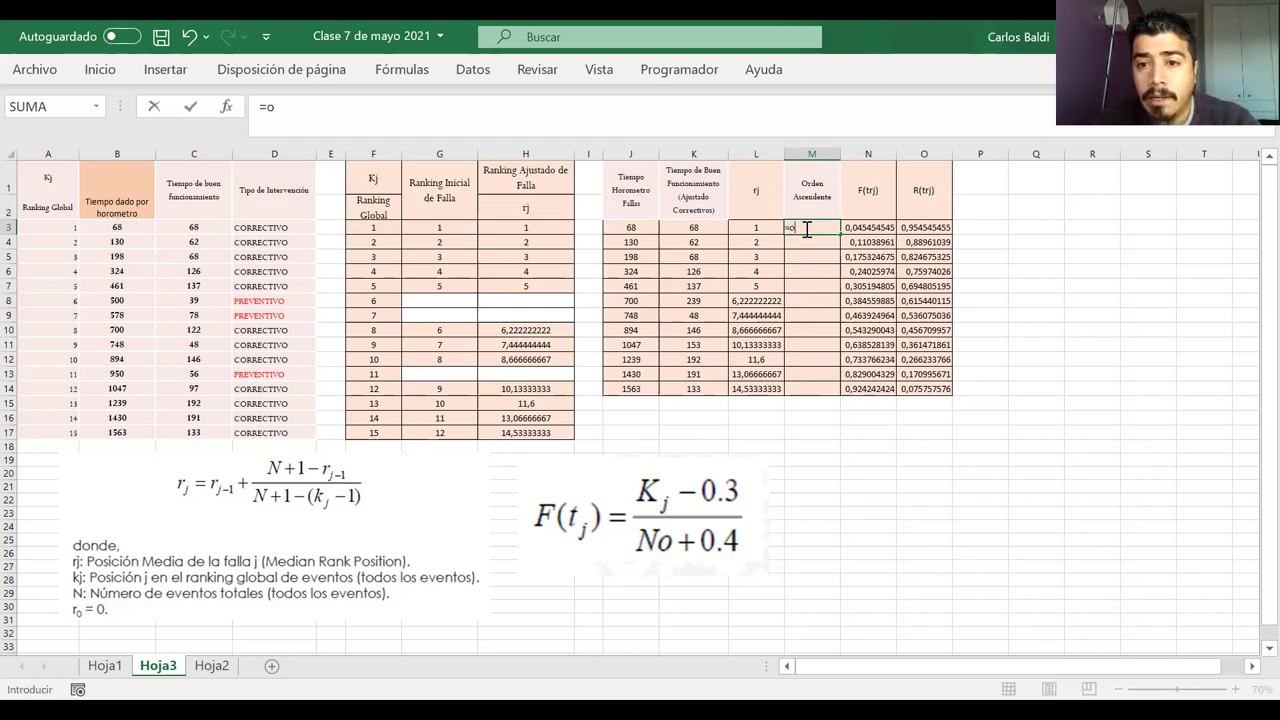
text(rd)
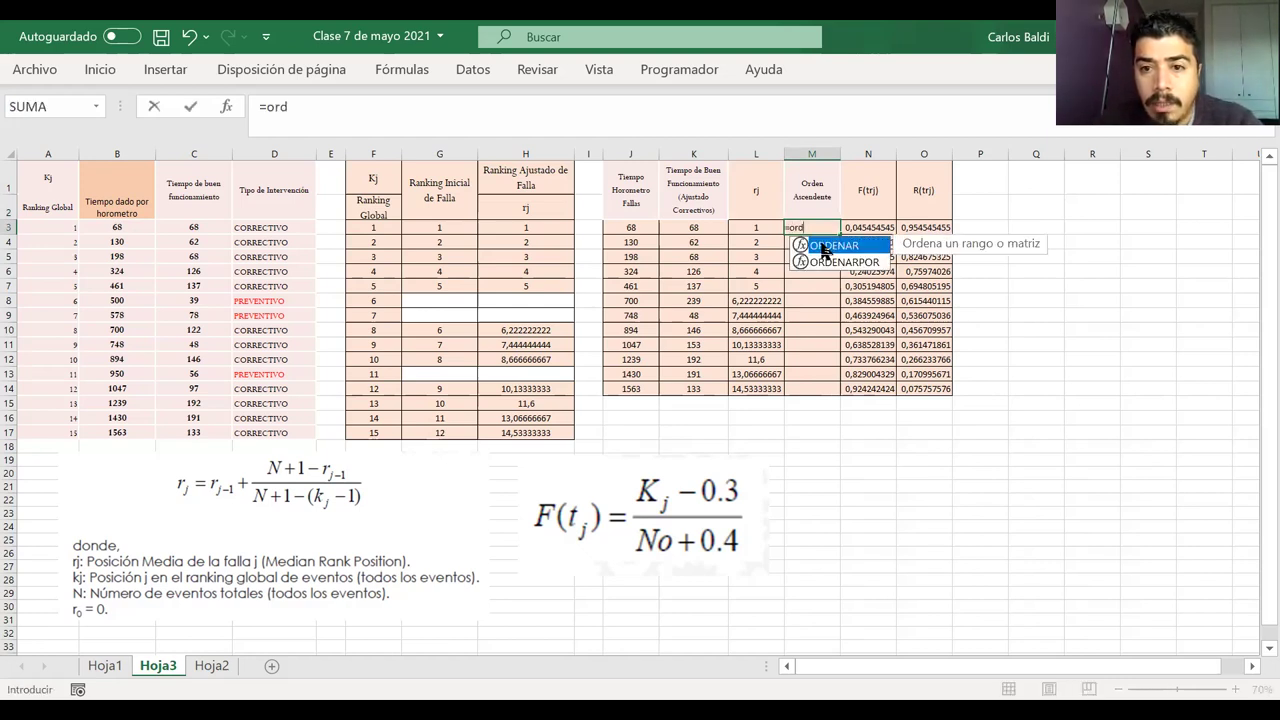
key(Tab)
click(684, 230)
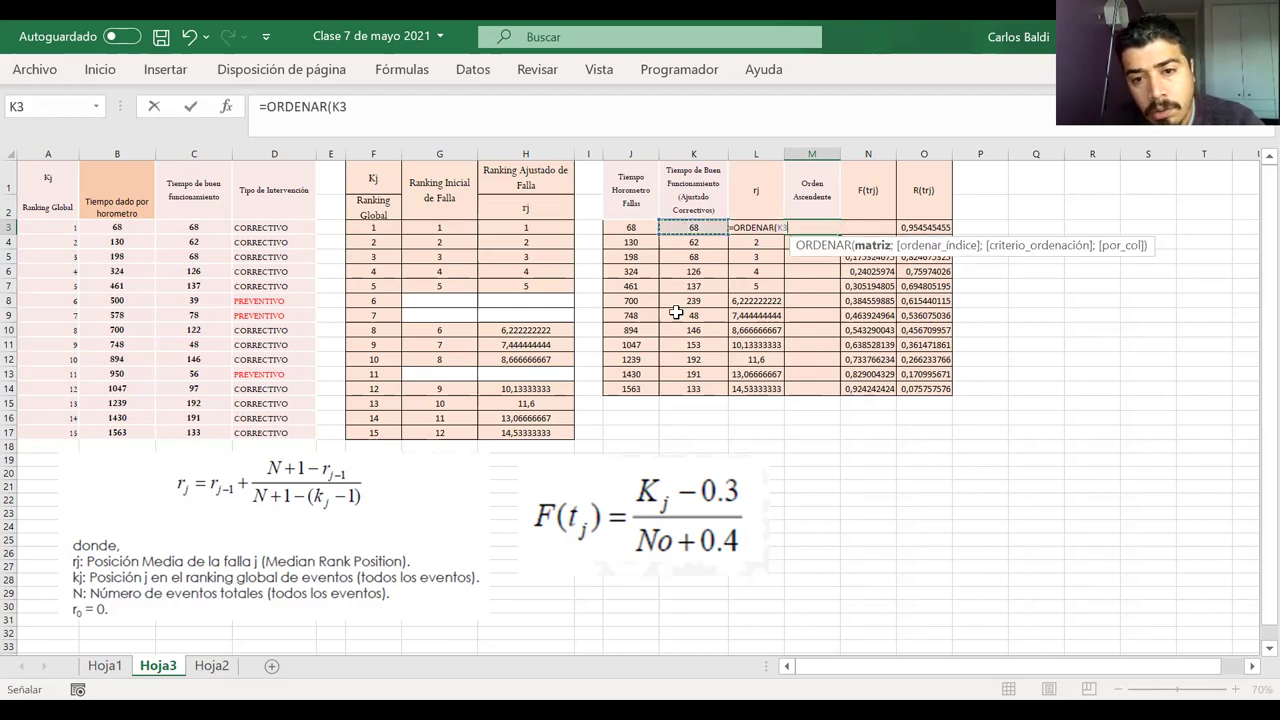
shift+click(688, 392)
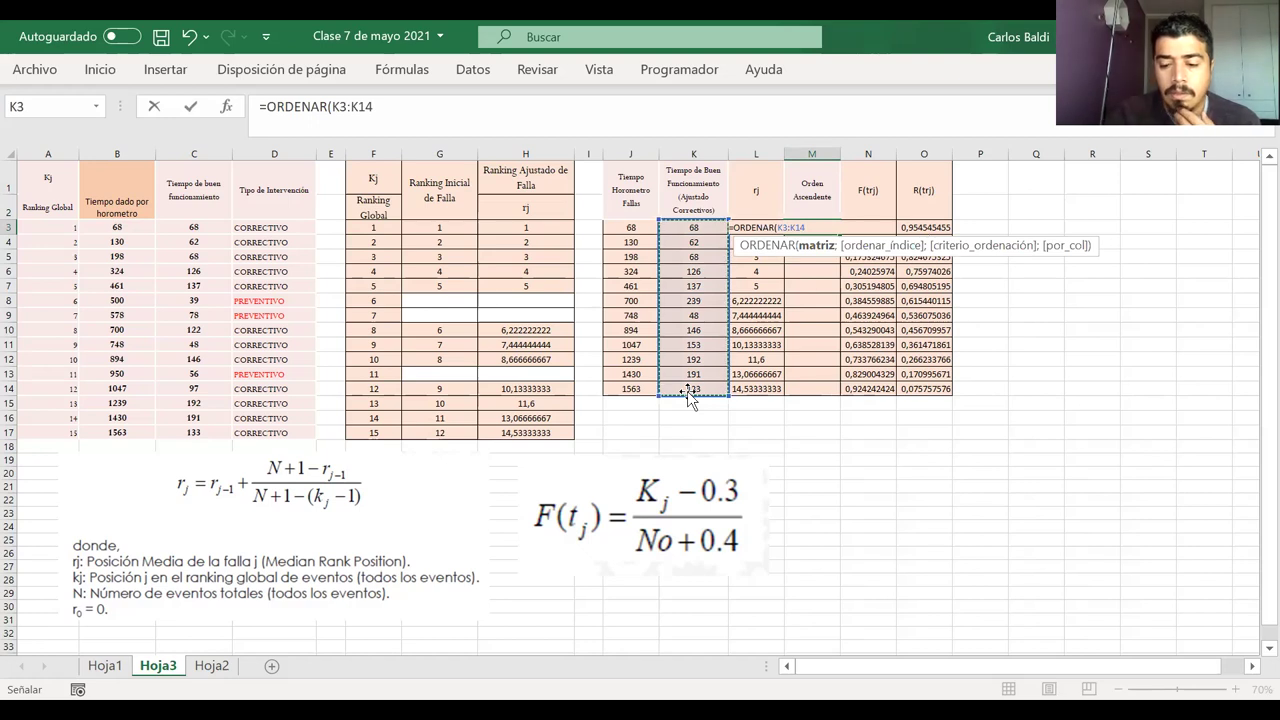
key(Return)
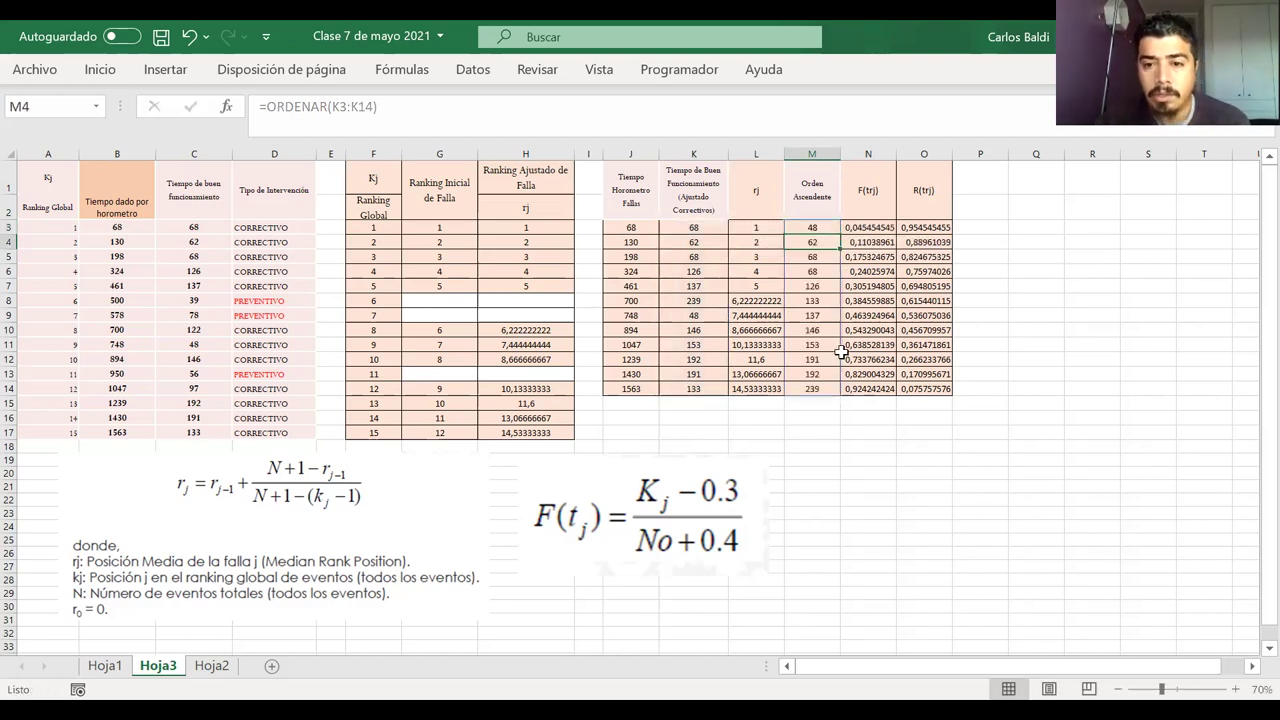
- Compare the sorted list starting in M3 with the K9 formula and the source times in B10:C11
click(822, 228)
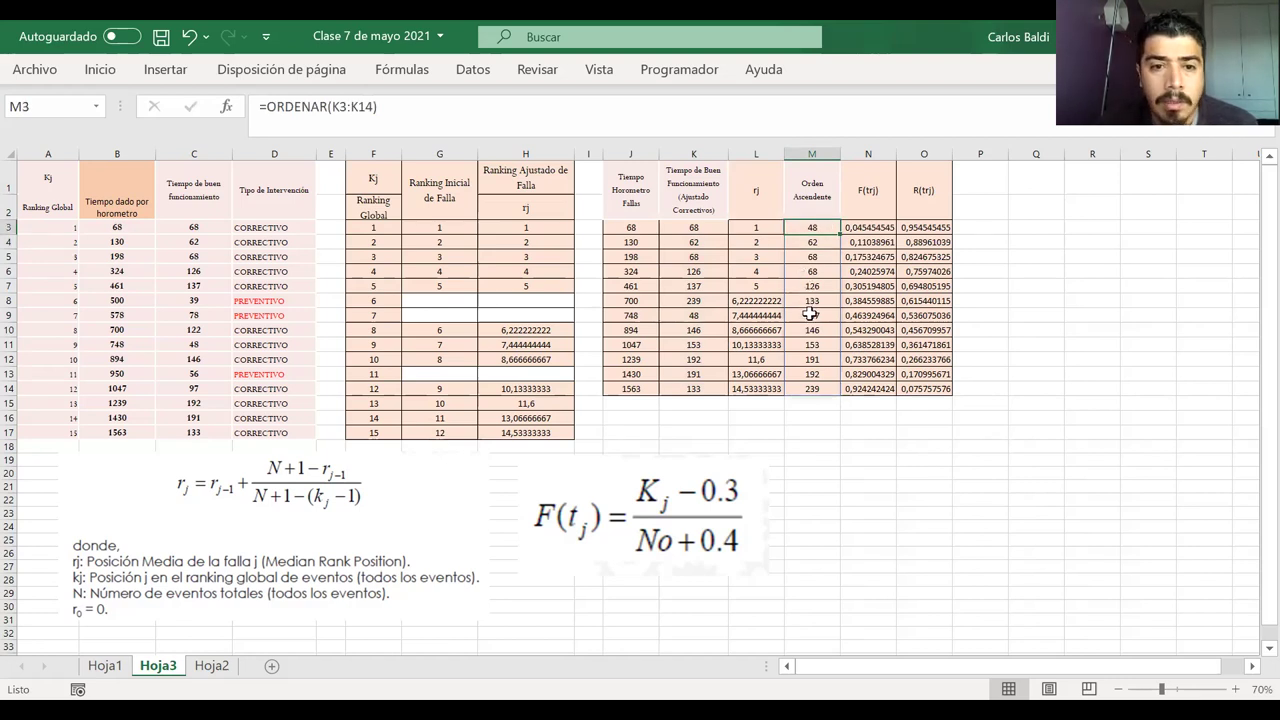
click(692, 316)
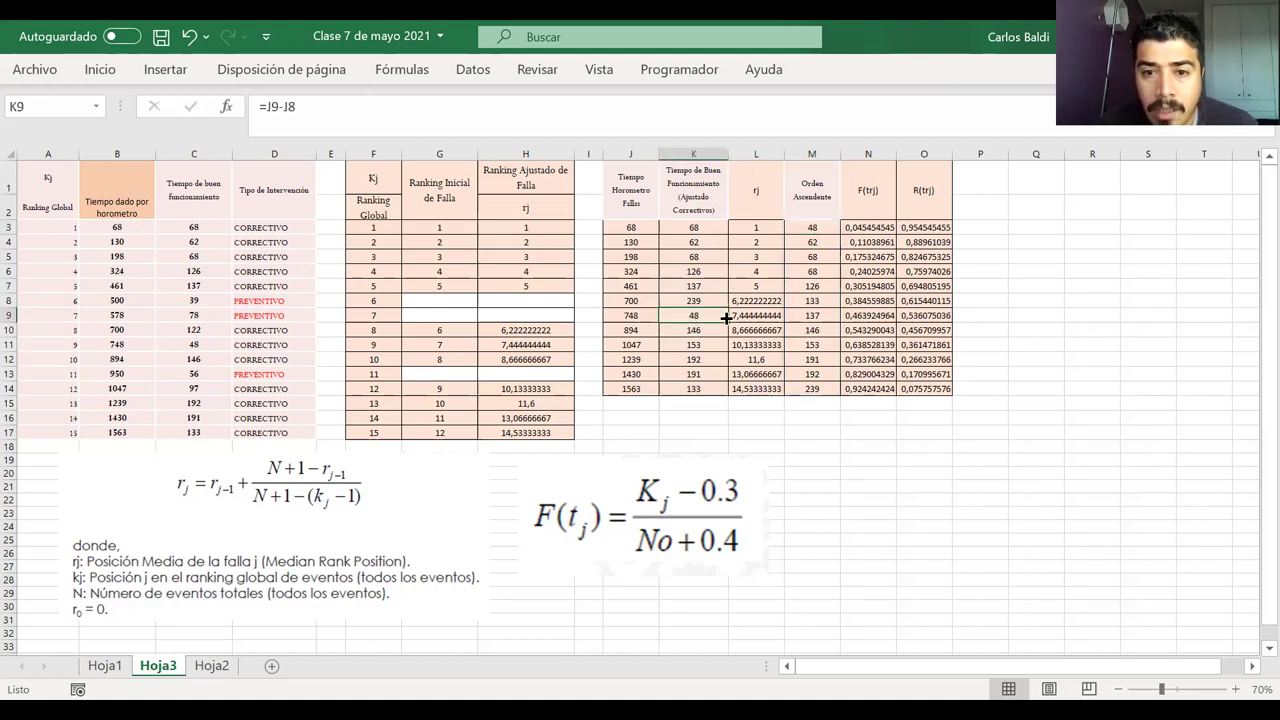
click(127, 328)
drag(127, 328, 222, 345)
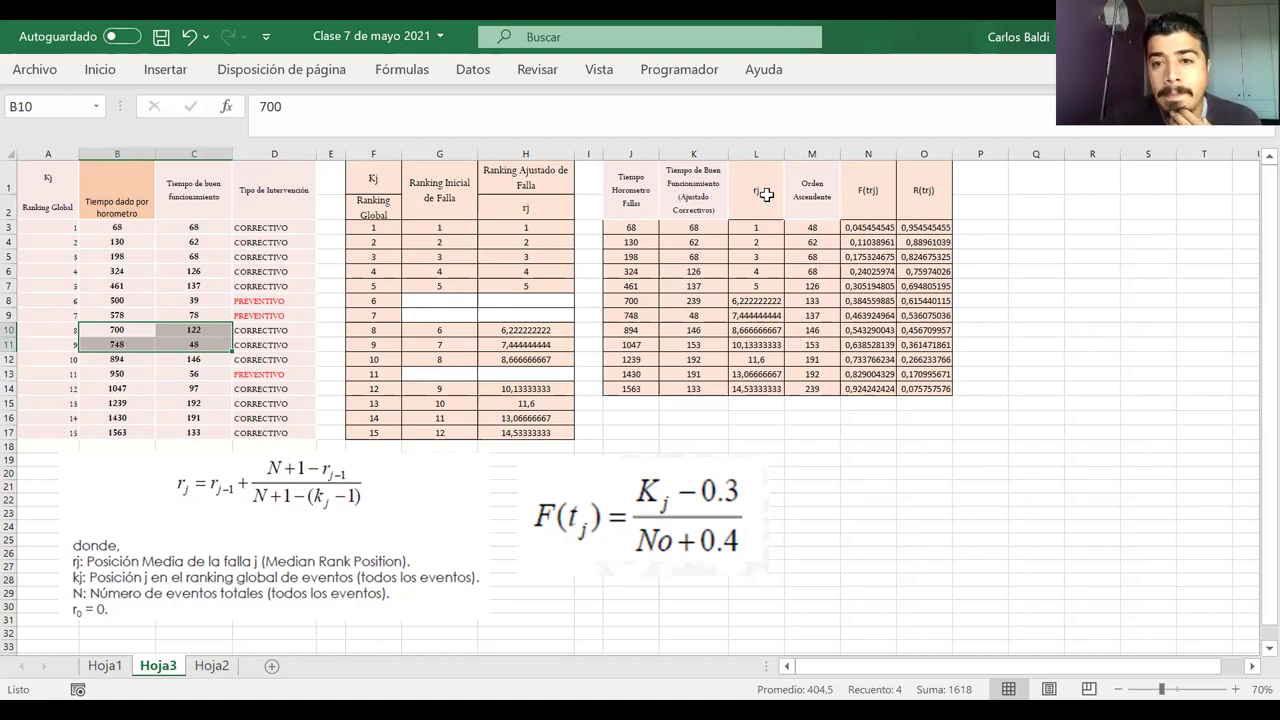
- Examine the F(trj) formula in N3 and the sorting formula in M3, leaving N3 open for editing
double_click(879, 228)
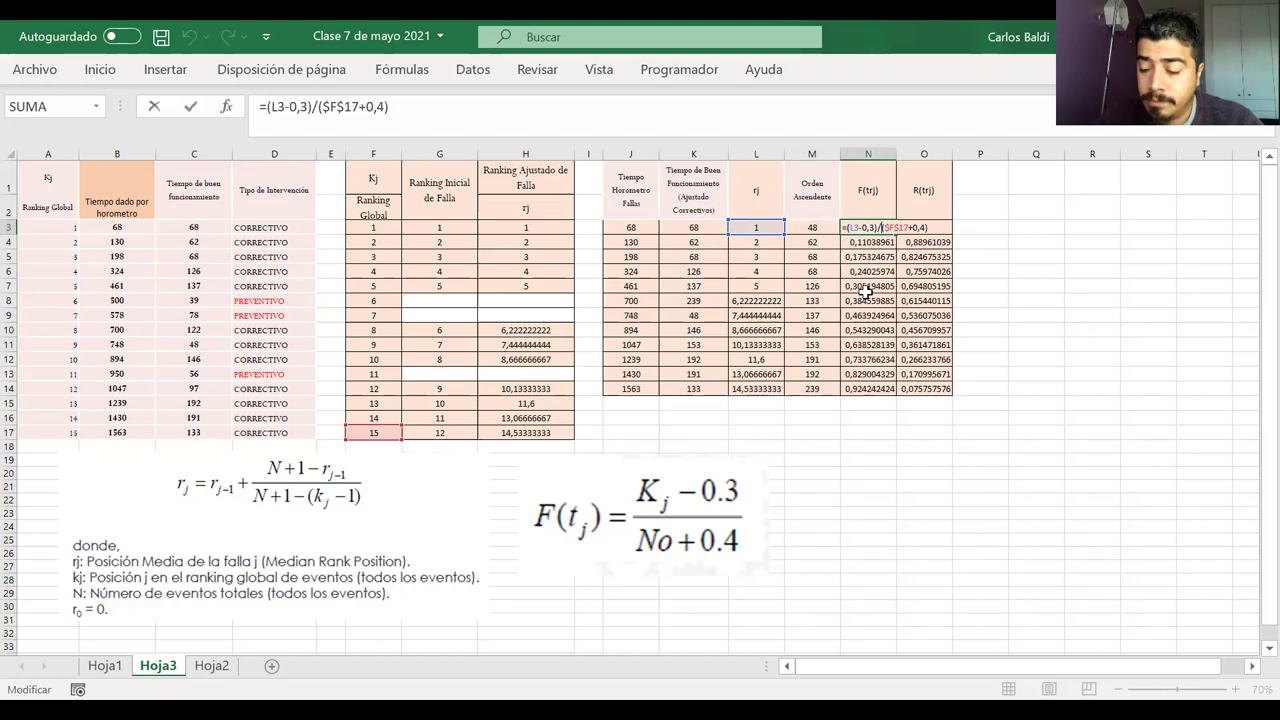
key(Return)
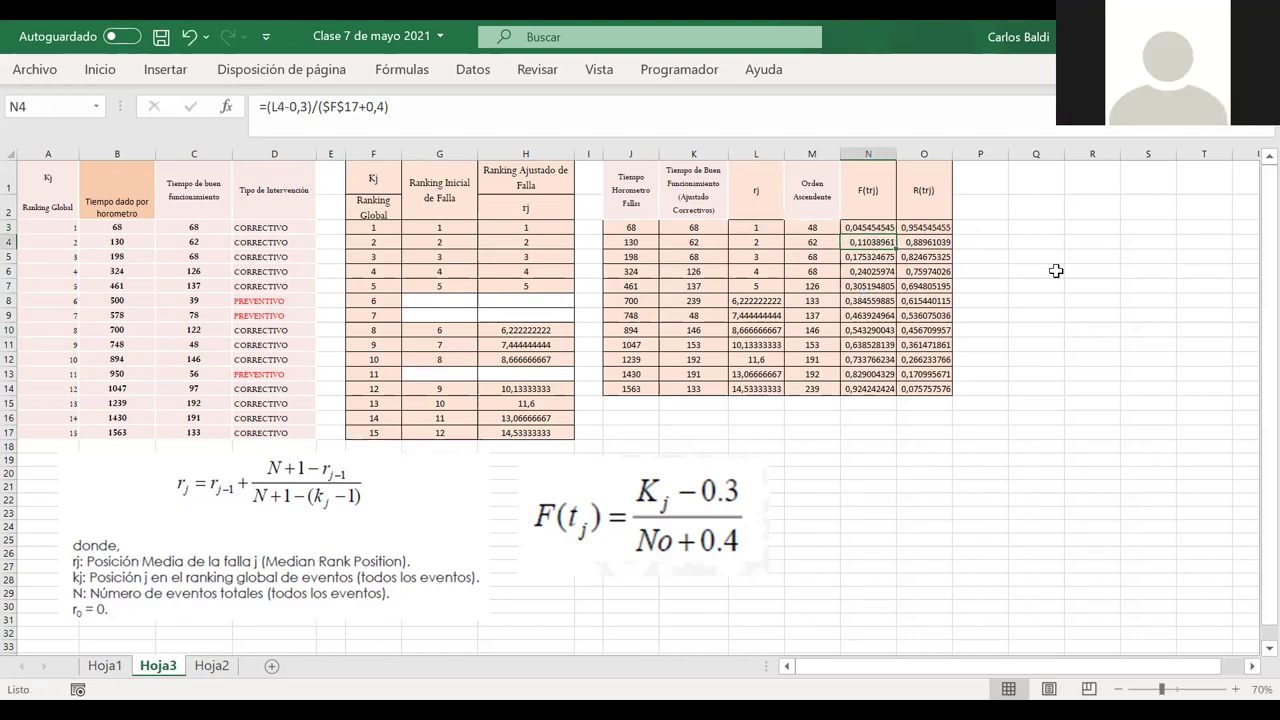
click(800, 228)
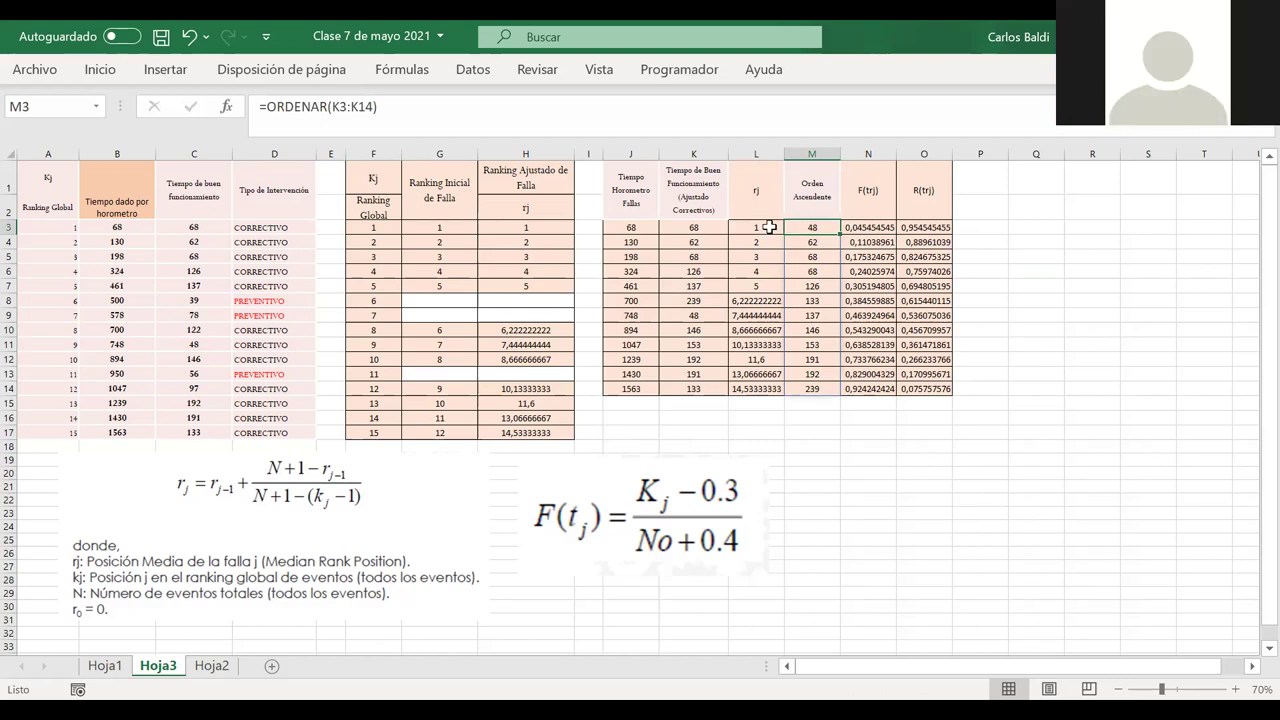
click(857, 227)
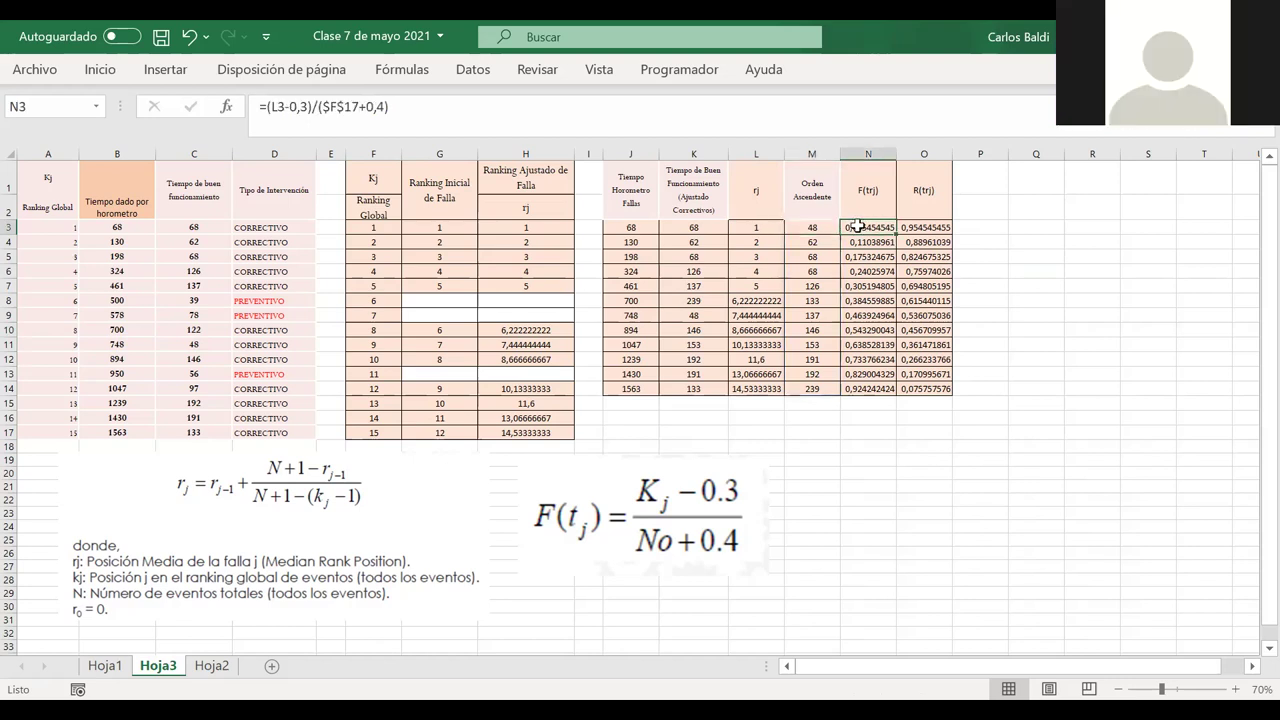
key(F2)
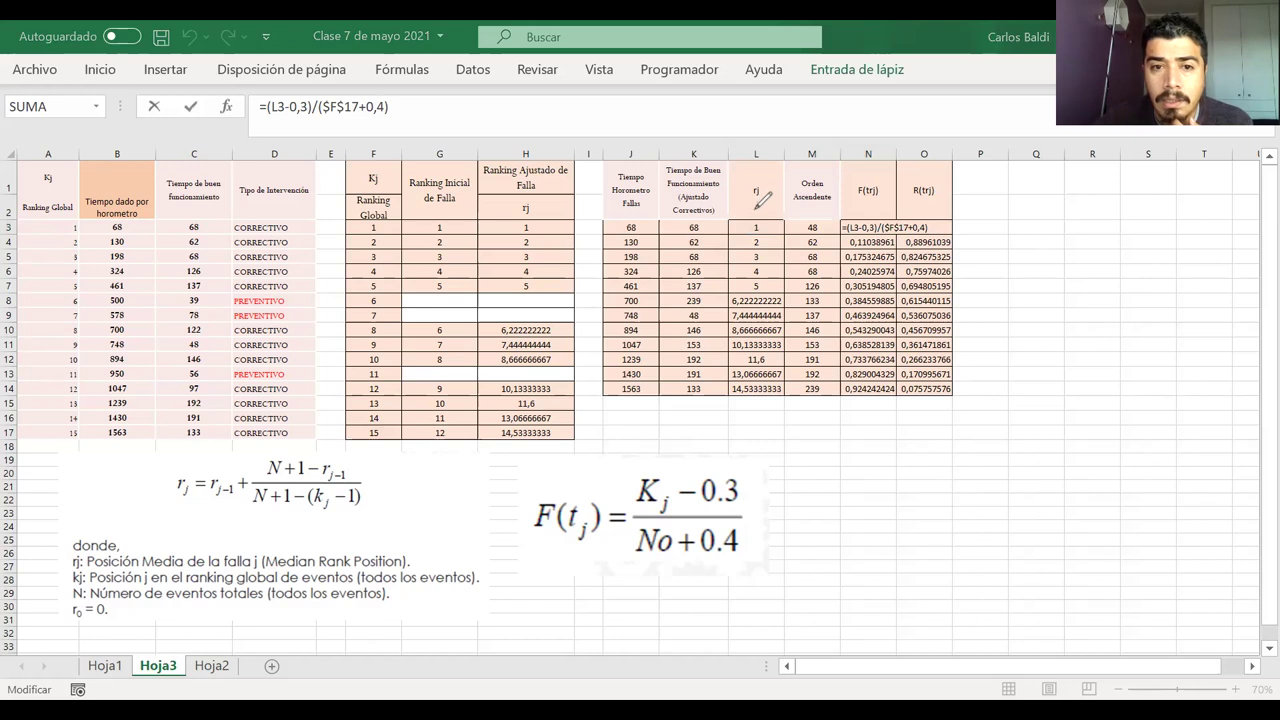
- Mark in red how column H's adjusted ranking carries over to the rj column without the blank preventive rows, and erase the marks
drag(756, 204, 755, 211)
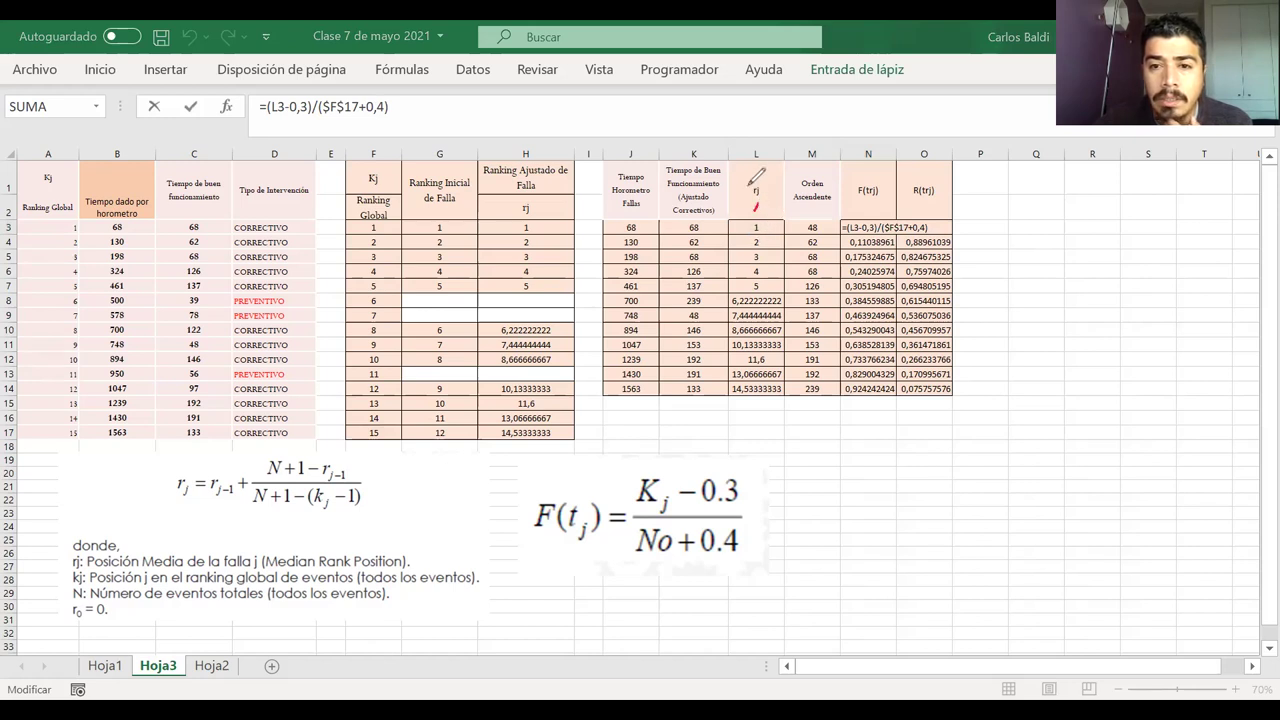
drag(518, 155, 515, 163)
mouse_move(765, 182)
mouse_down()
mouse_move(738, 188)
mouse_move(762, 172)
mouse_up()
mouse_move(545, 205)
mouse_down()
mouse_move(730, 196)
mouse_move(716, 190)
mouse_up()
drag(494, 300, 540, 312)
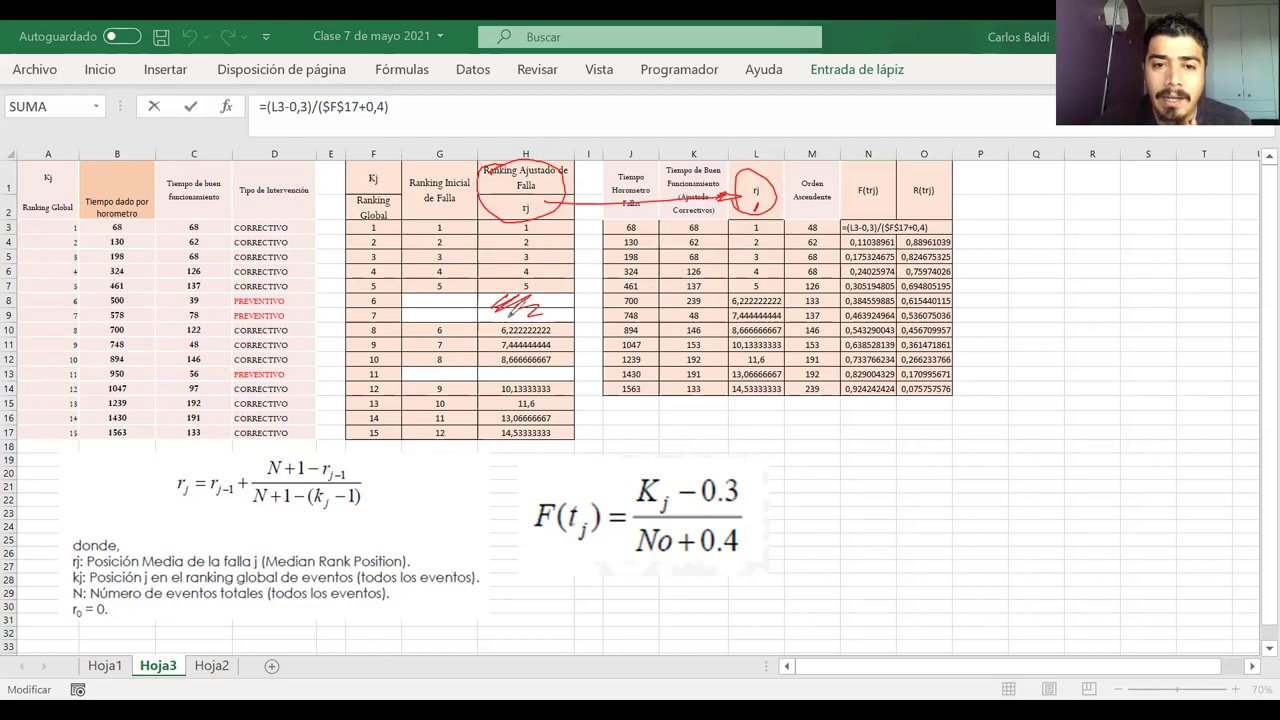
drag(506, 370, 540, 372)
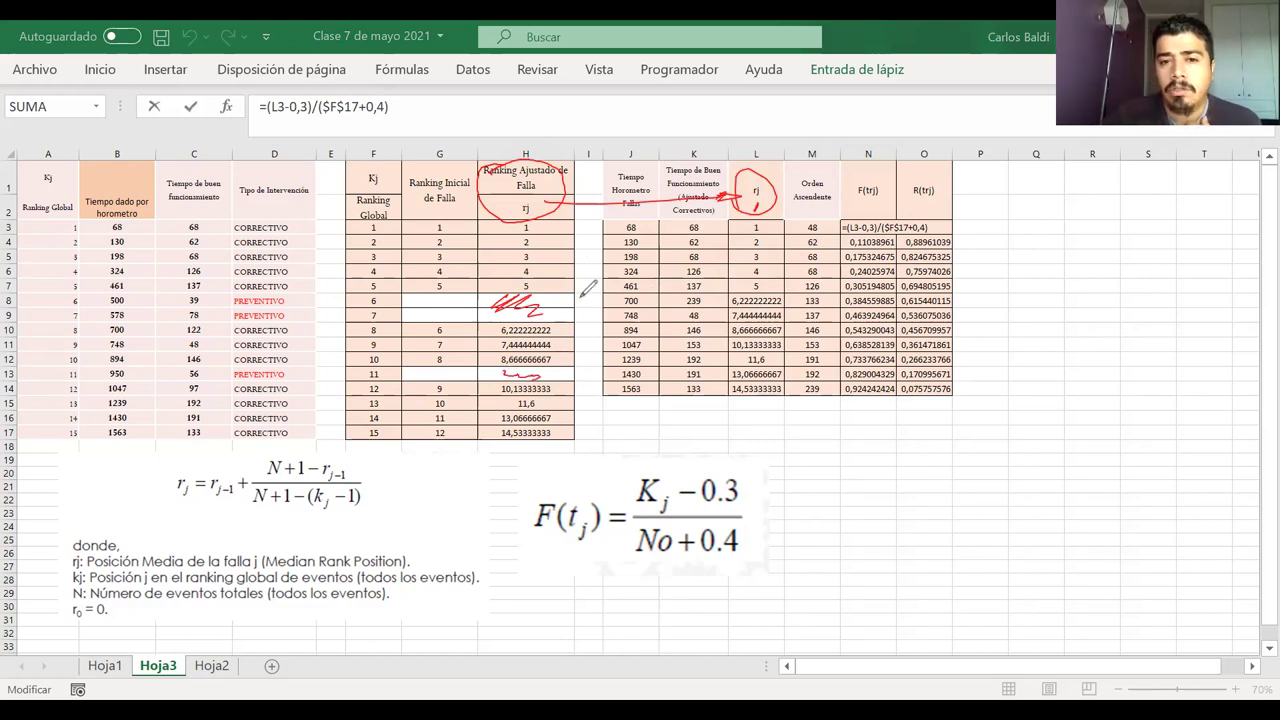
mouse_move(584, 226)
mouse_down()
mouse_move(577, 386)
mouse_move(604, 424)
mouse_up()
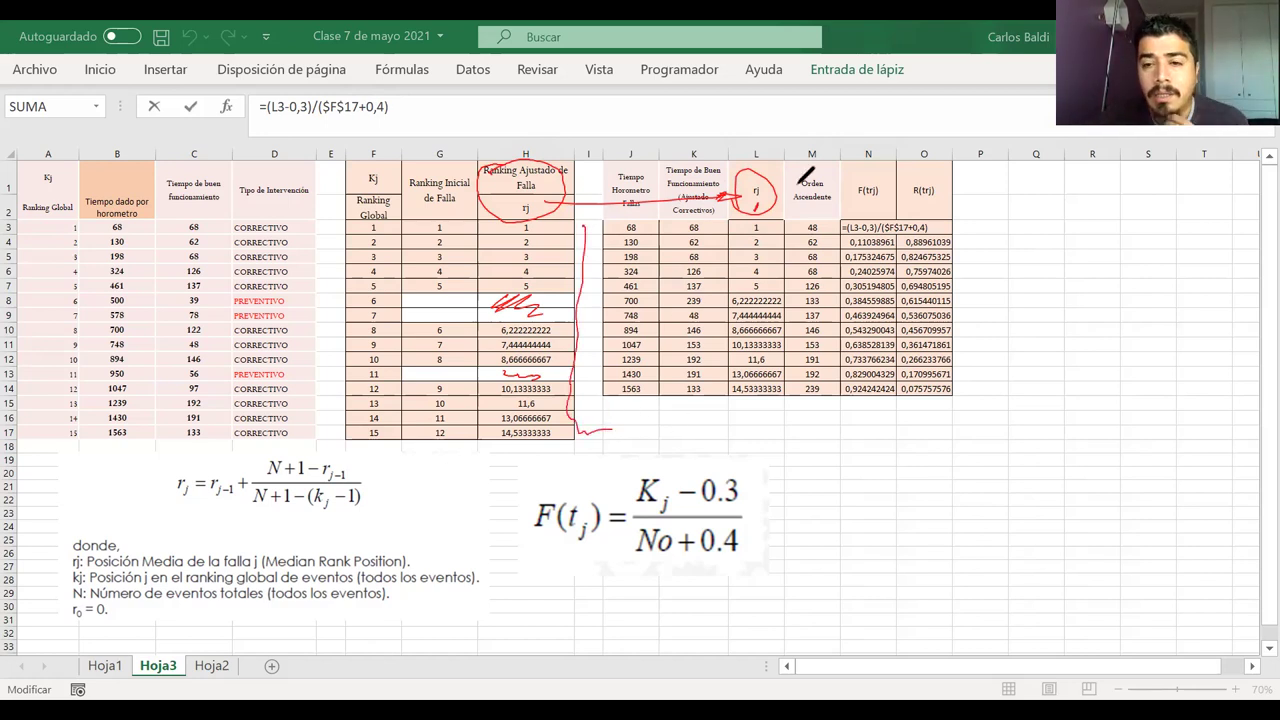
key(e)
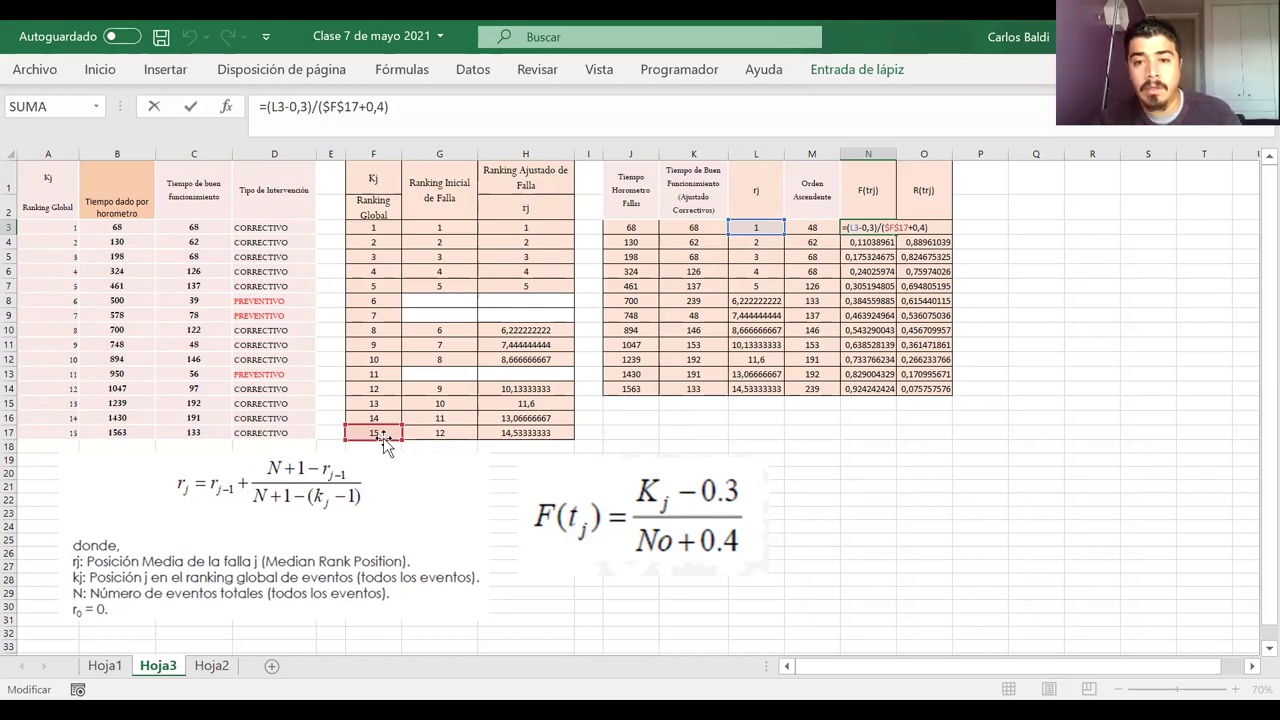
- Close N3 unchanged and check the F(trj) formulas in N4 and N14, including the L14 reference
key(Return)
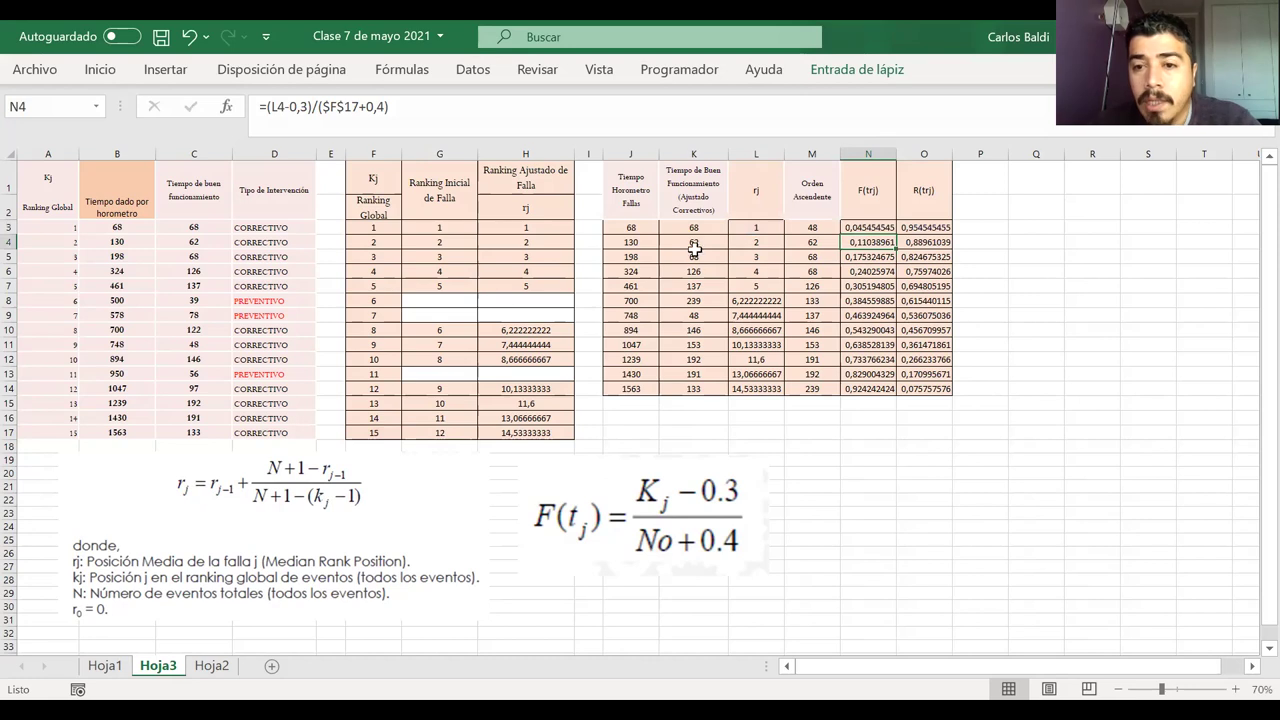
double_click(867, 240)
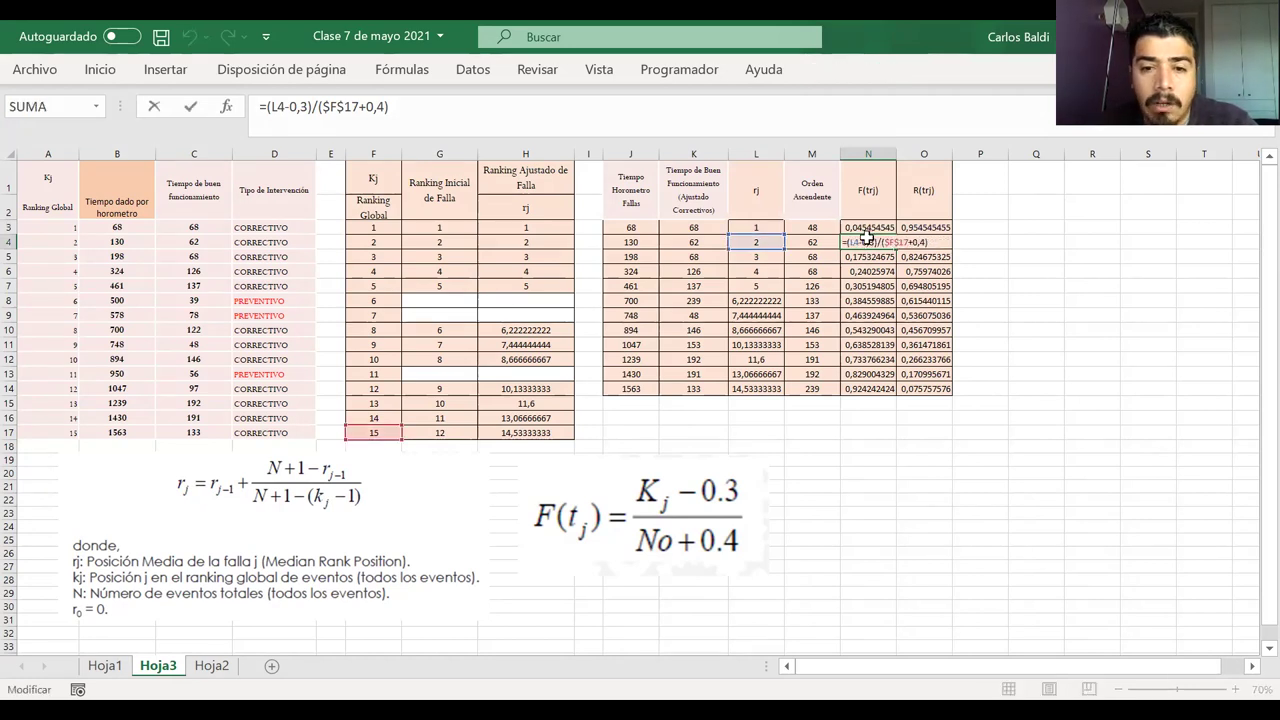
key(Return)
double_click(860, 387)
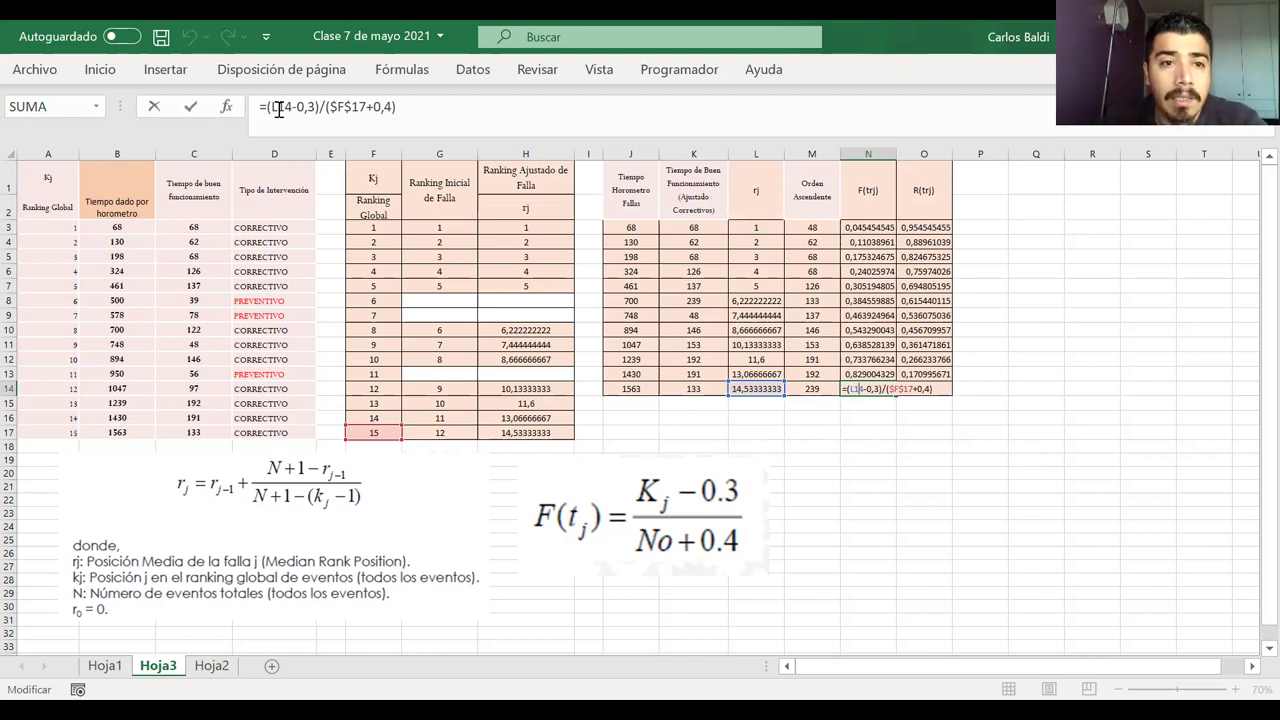
drag(293, 107, 264, 107)
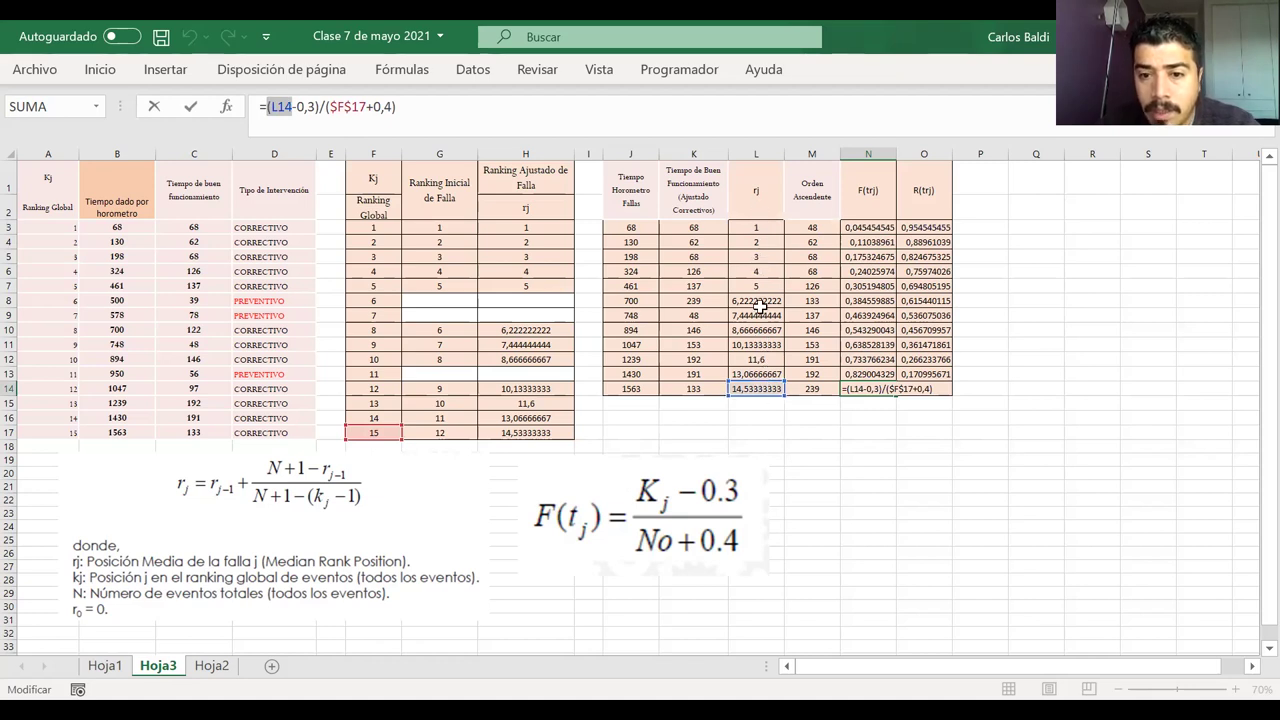
key(Return)
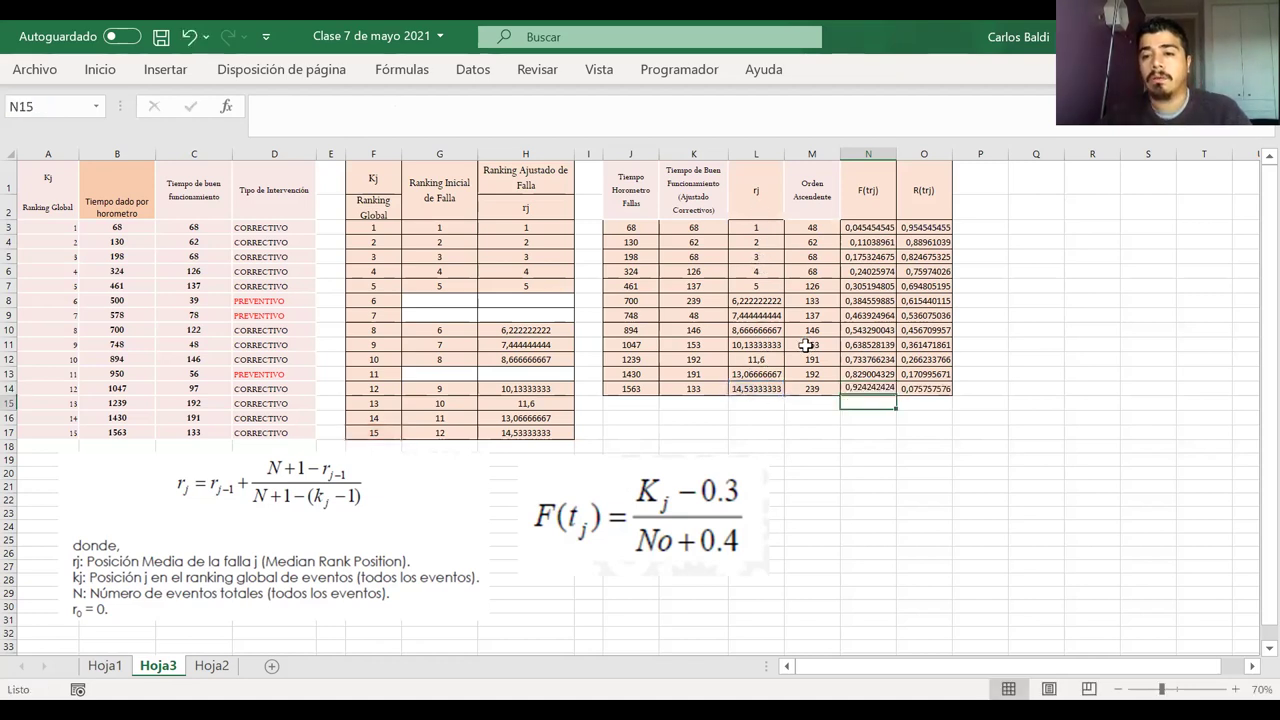
- Review the sorted times in M3:M14 and the R(trj) formula in O3
click(823, 228)
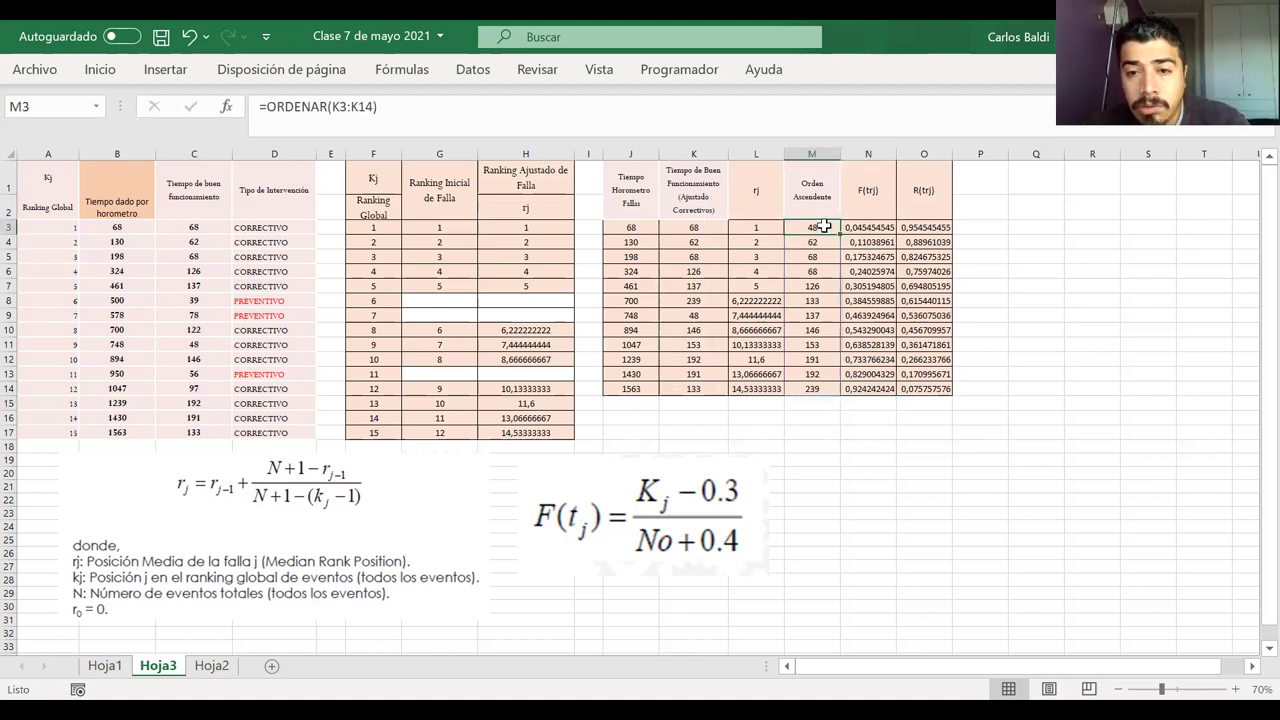
drag(823, 228, 817, 393)
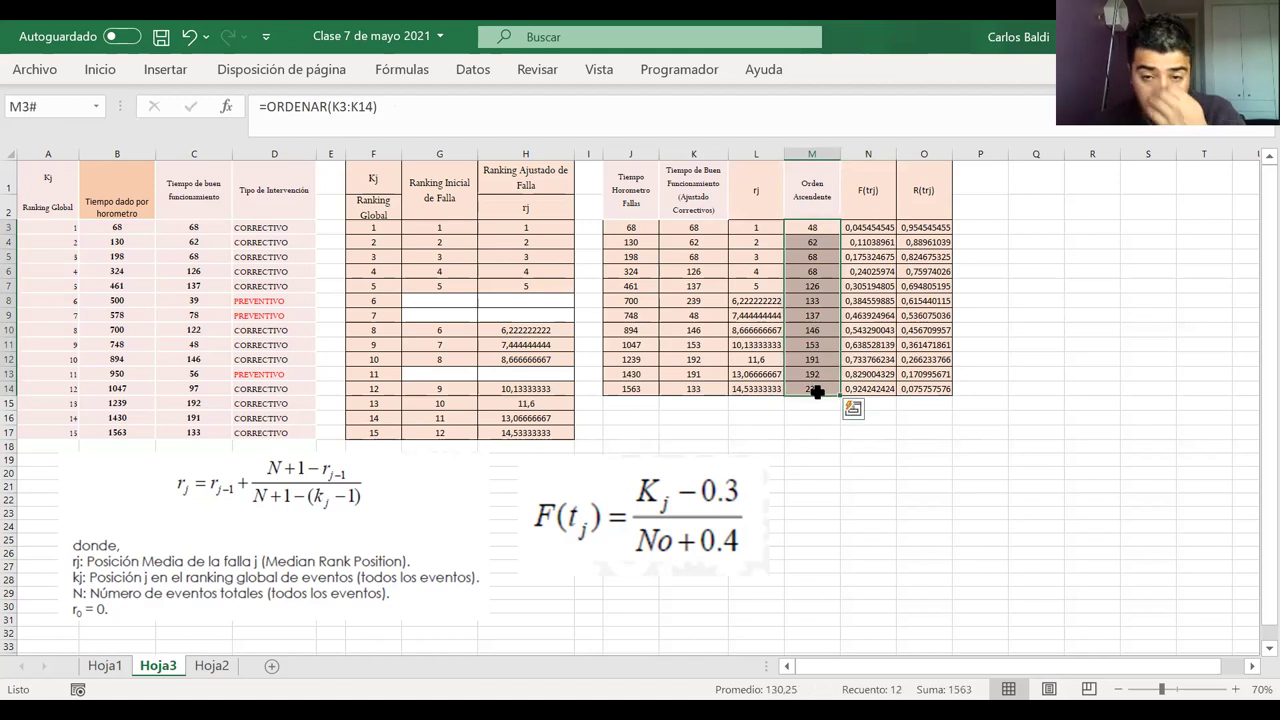
click(930, 228)
double_click(930, 228)
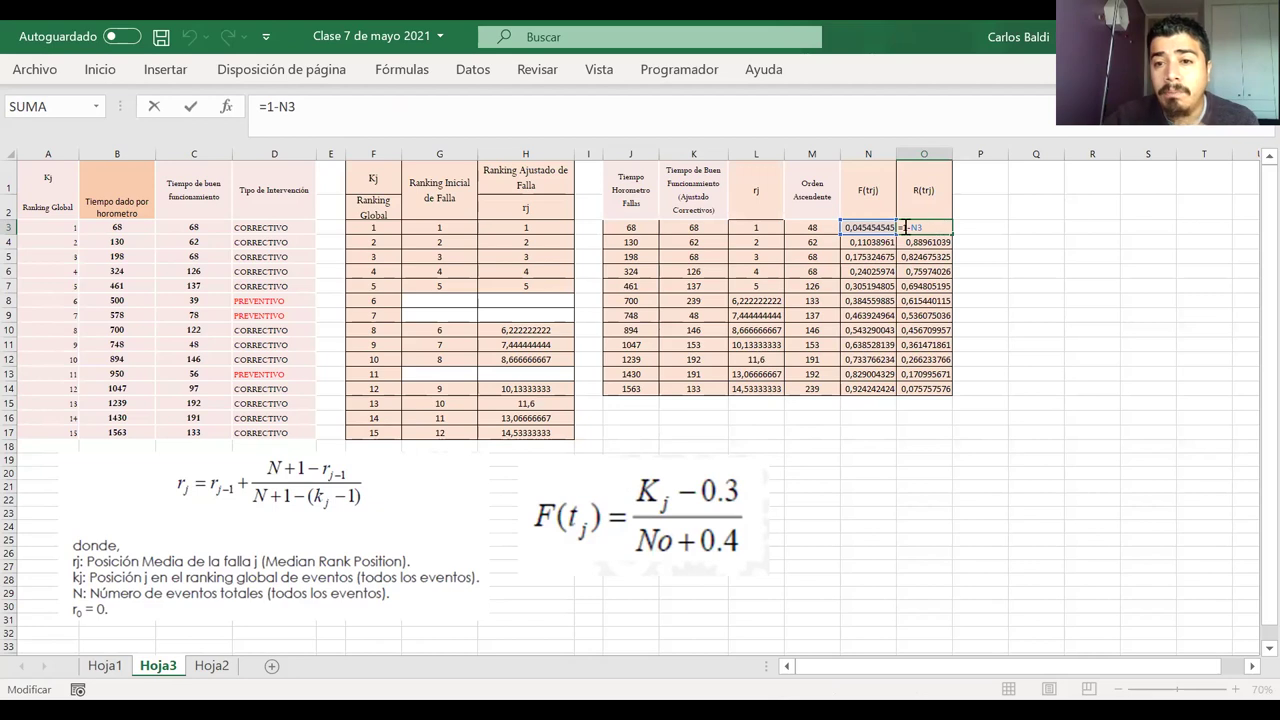
key(Return)
click(810, 232)
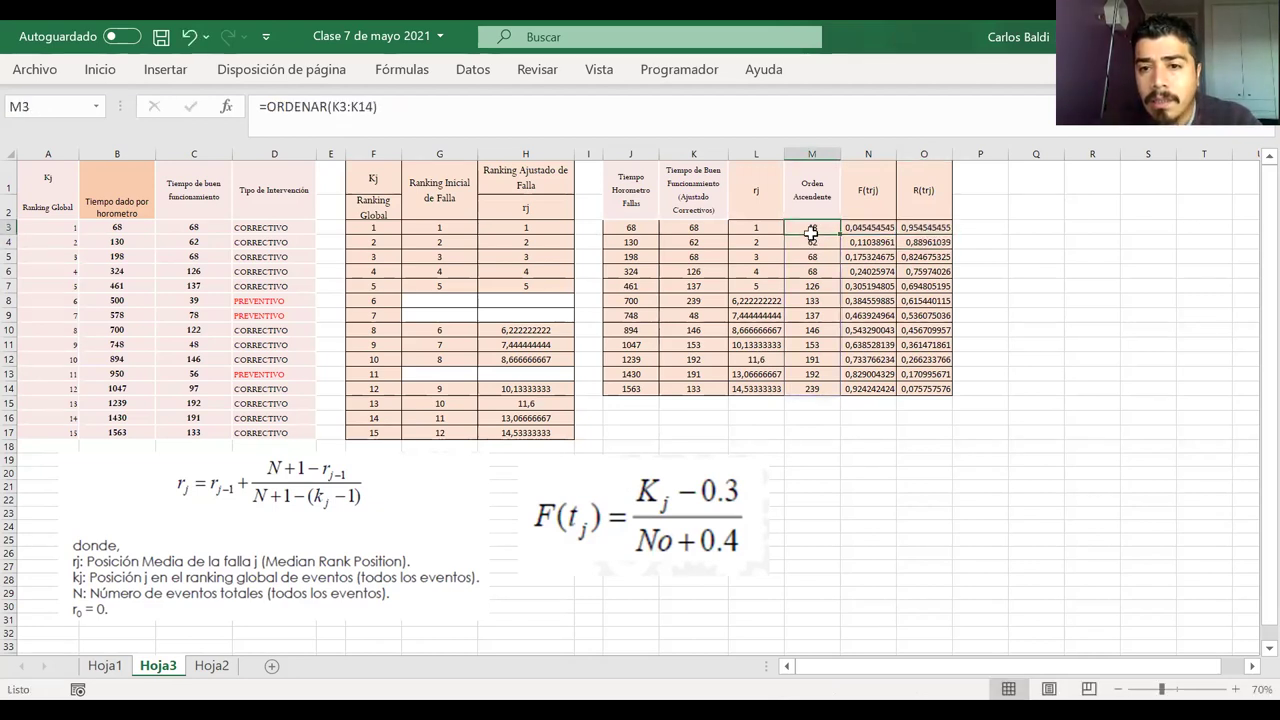
- Review the ascending times in M3:M6 and the R(trj) formula in O3 alongside M3 and N3
drag(810, 232, 812, 271)
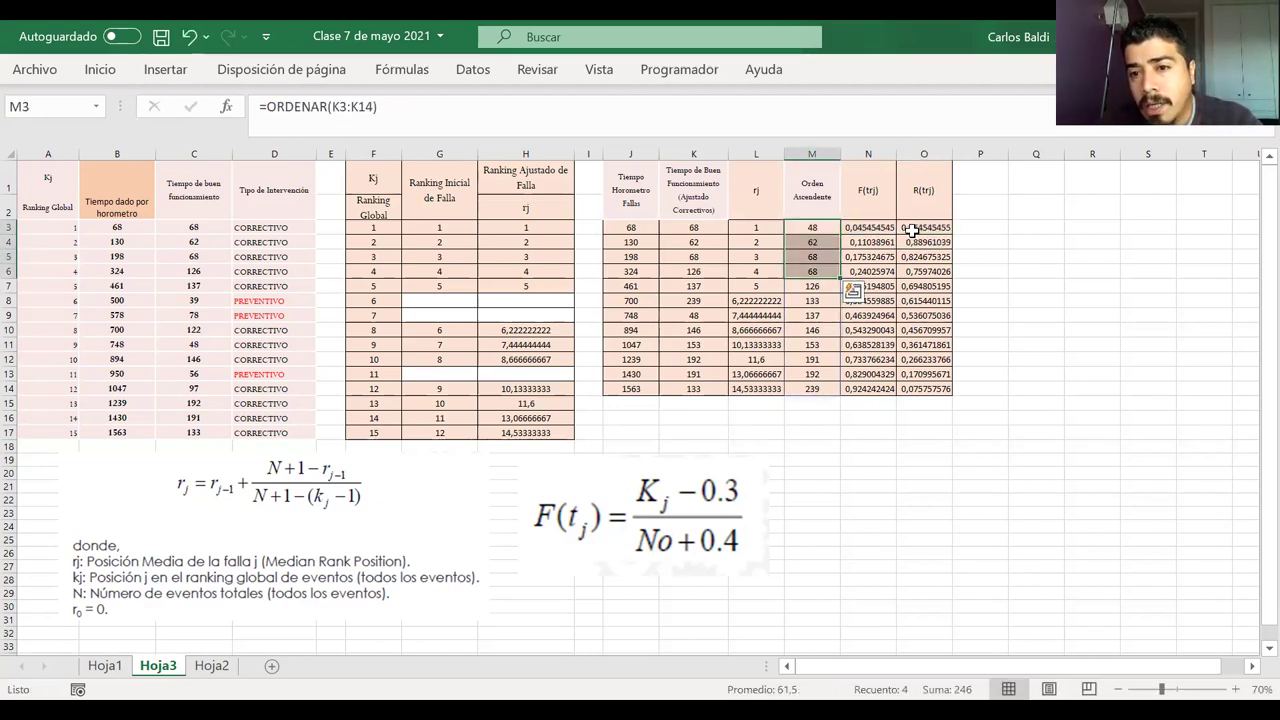
click(921, 227)
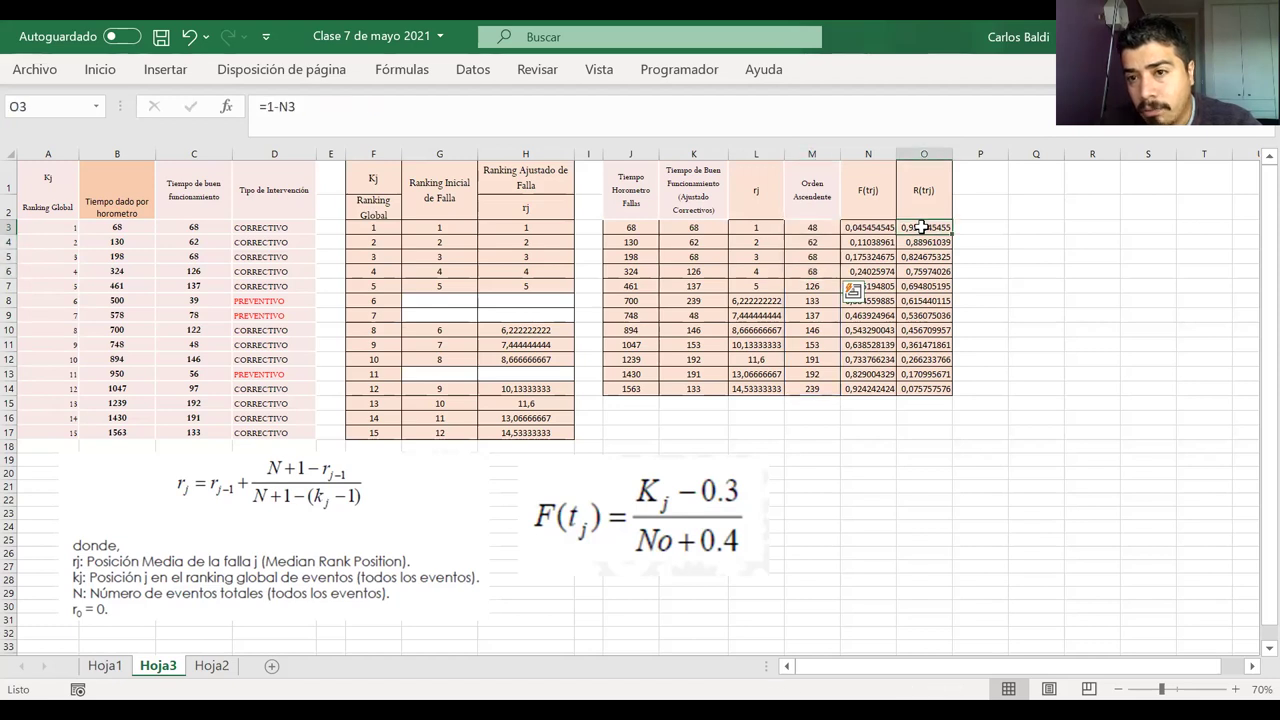
drag(921, 227, 815, 228)
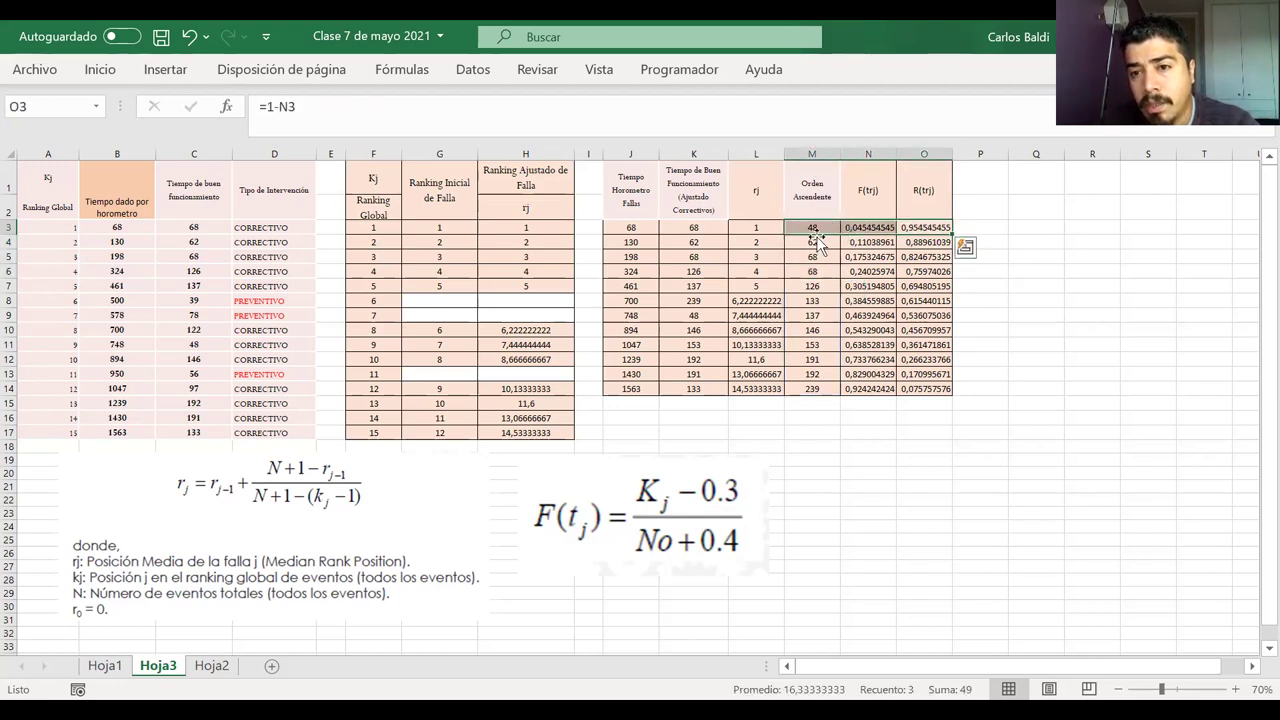
click(1012, 229)
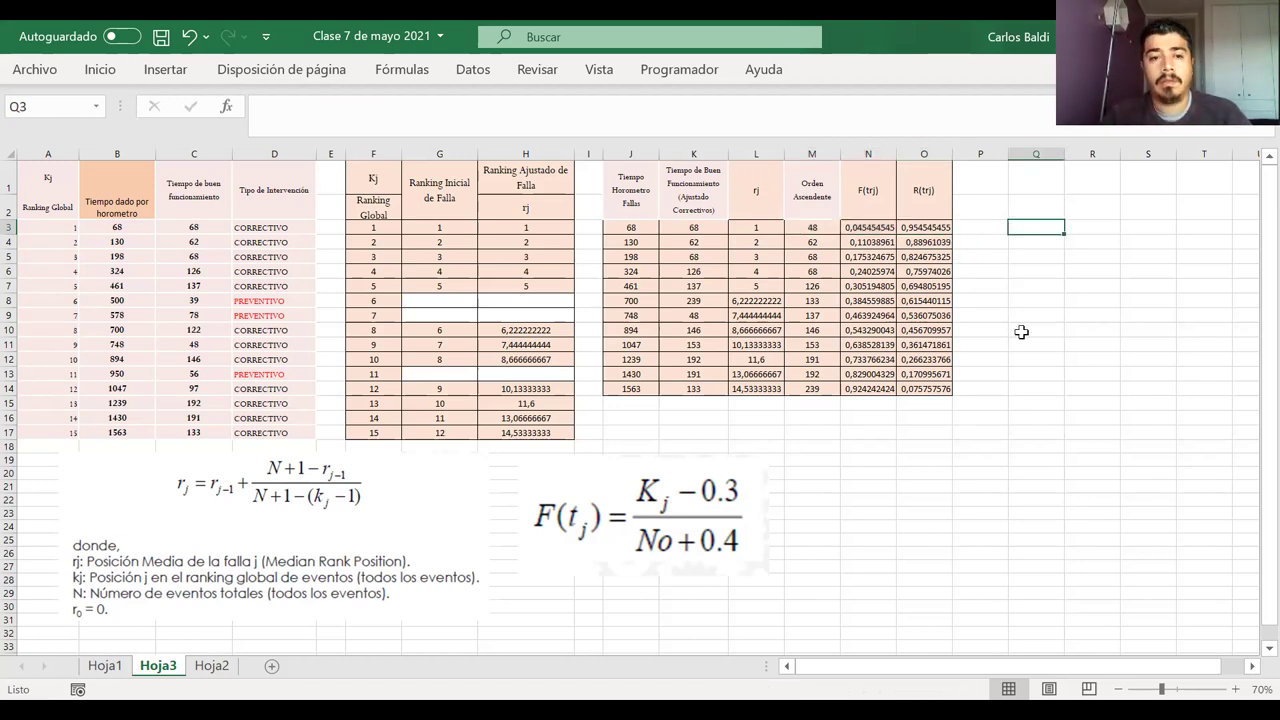
- Copy the Ln(t) and Ln(-Ln(R(t))) headings from K1:L1 on Hoja1 to P1:Q1 on Hoja3
scroll(1021, 332, right, 3)
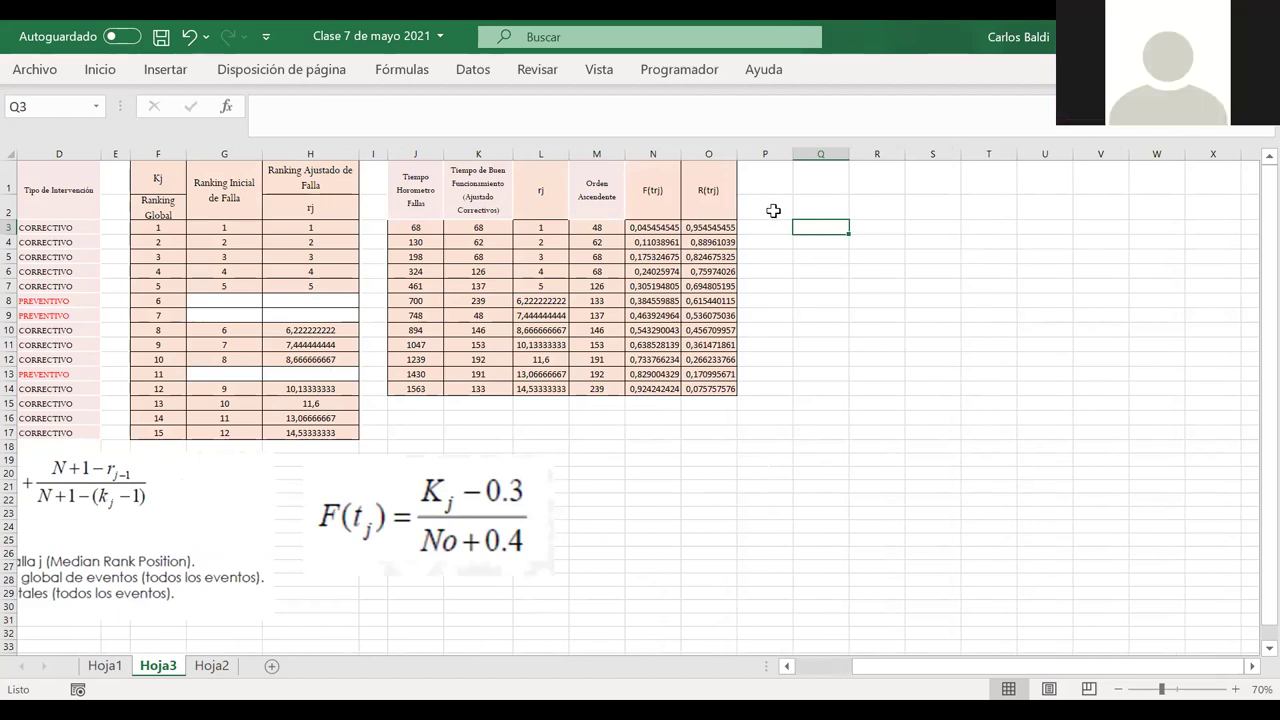
click(104, 668)
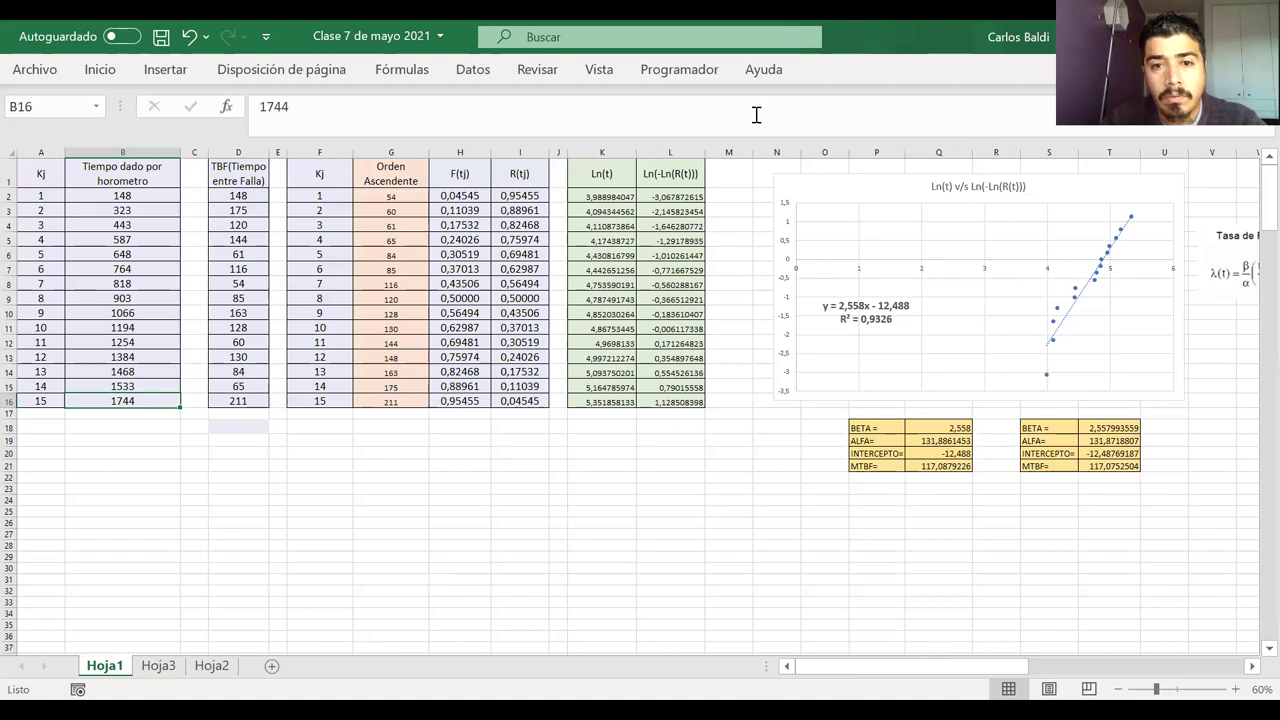
drag(597, 178, 649, 177)
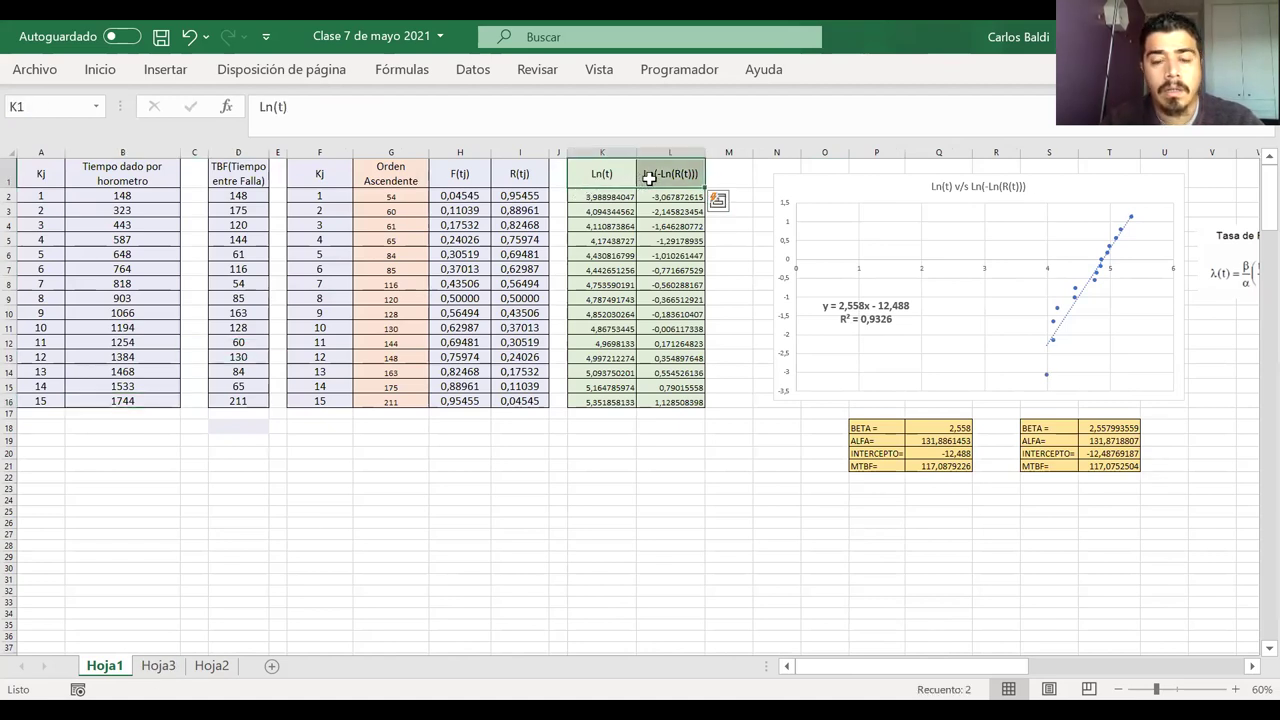
key(ctrl+c)
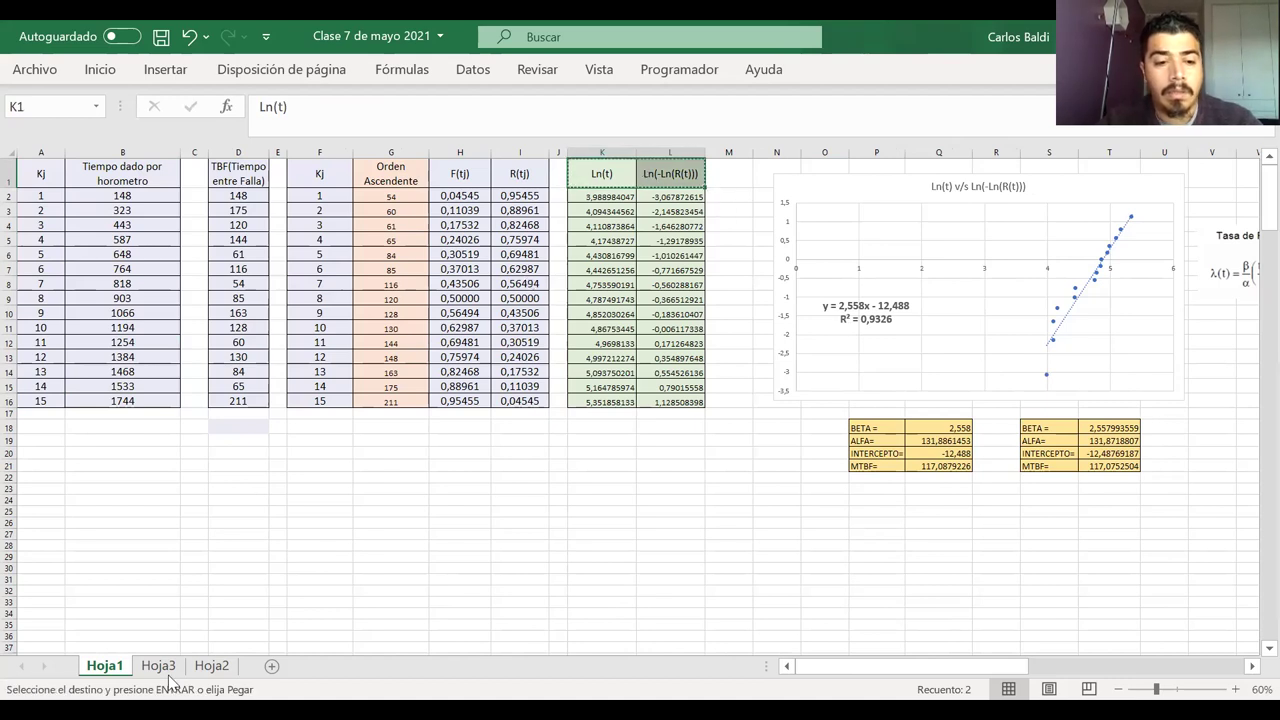
click(160, 668)
drag(777, 183, 812, 205)
key(ctrl+v)
key(Delete)
- Merge P1:P2 and Q1:Q2 for the copied headings, and widen column Q until its heading fits on one line
drag(749, 176, 750, 205)
click(115, 66)
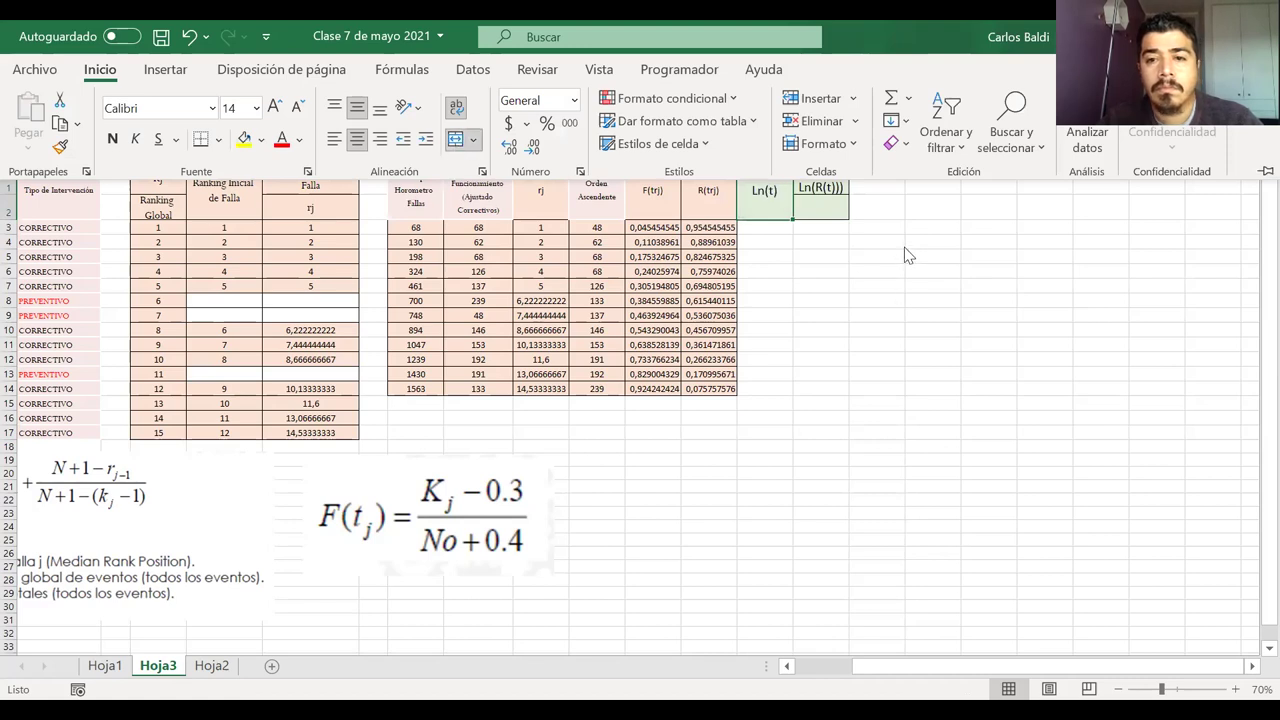
drag(817, 195, 817, 210)
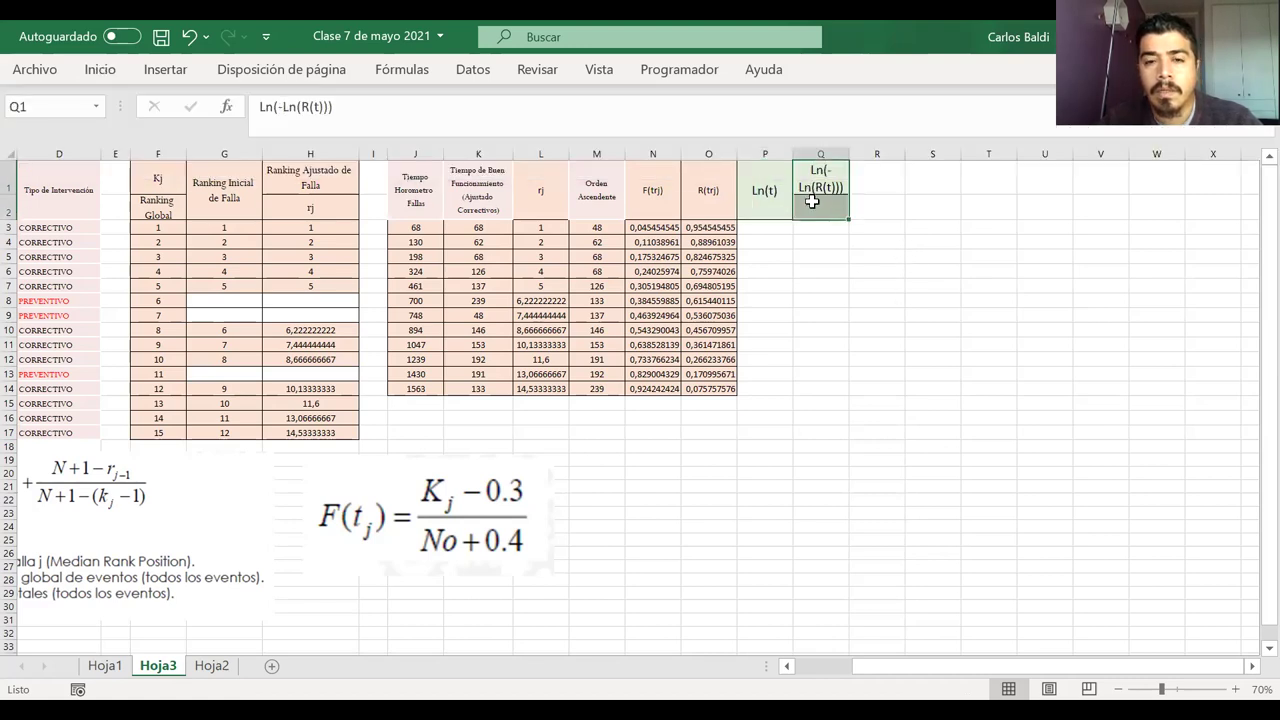
click(99, 72)
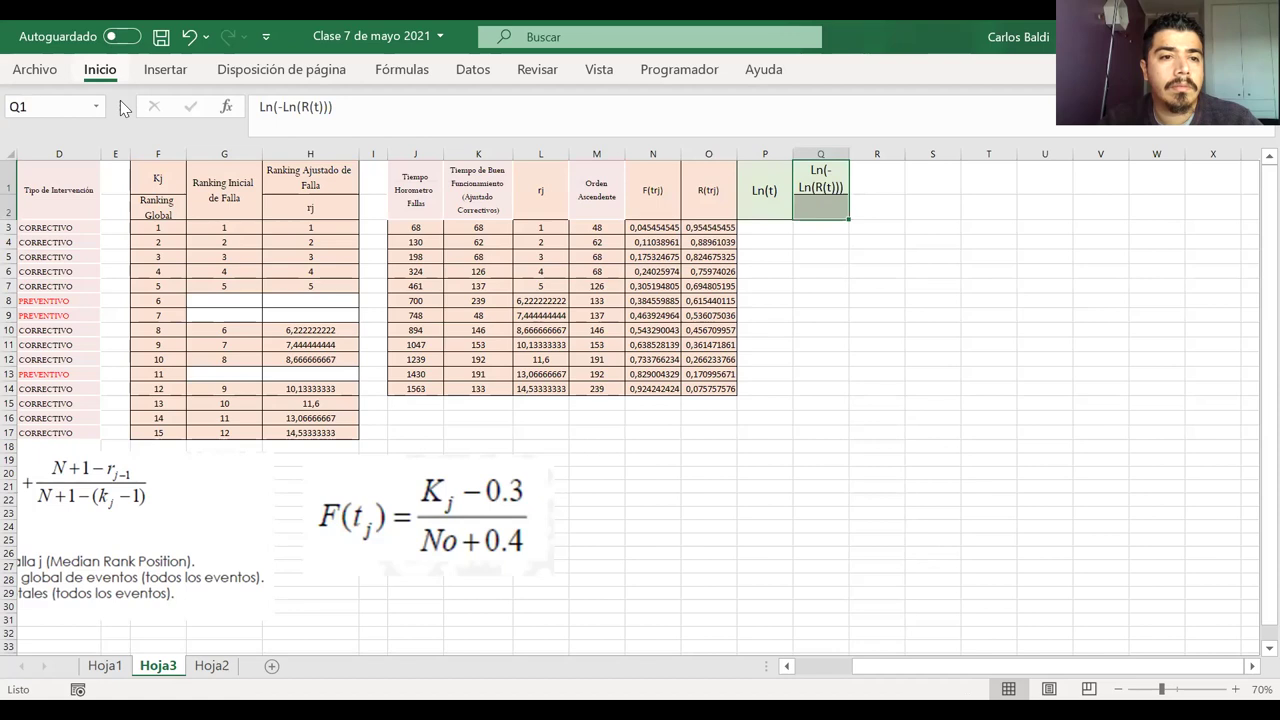
click(456, 139)
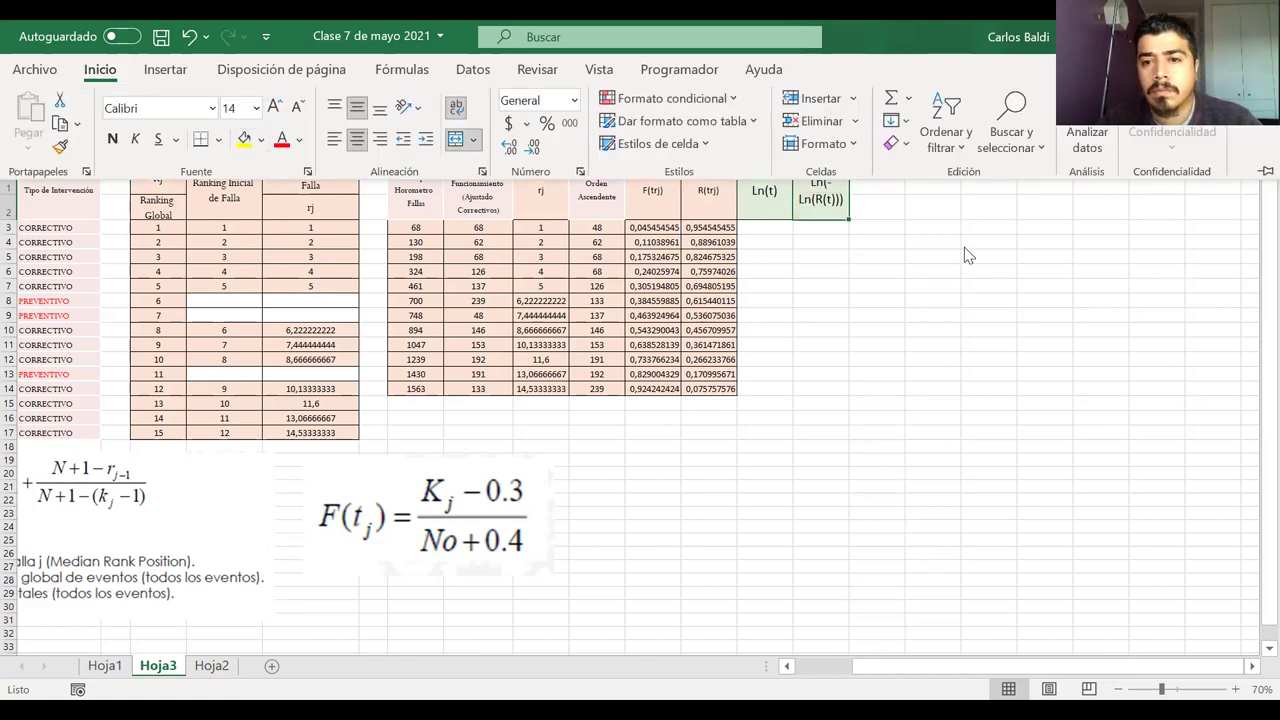
click(846, 200)
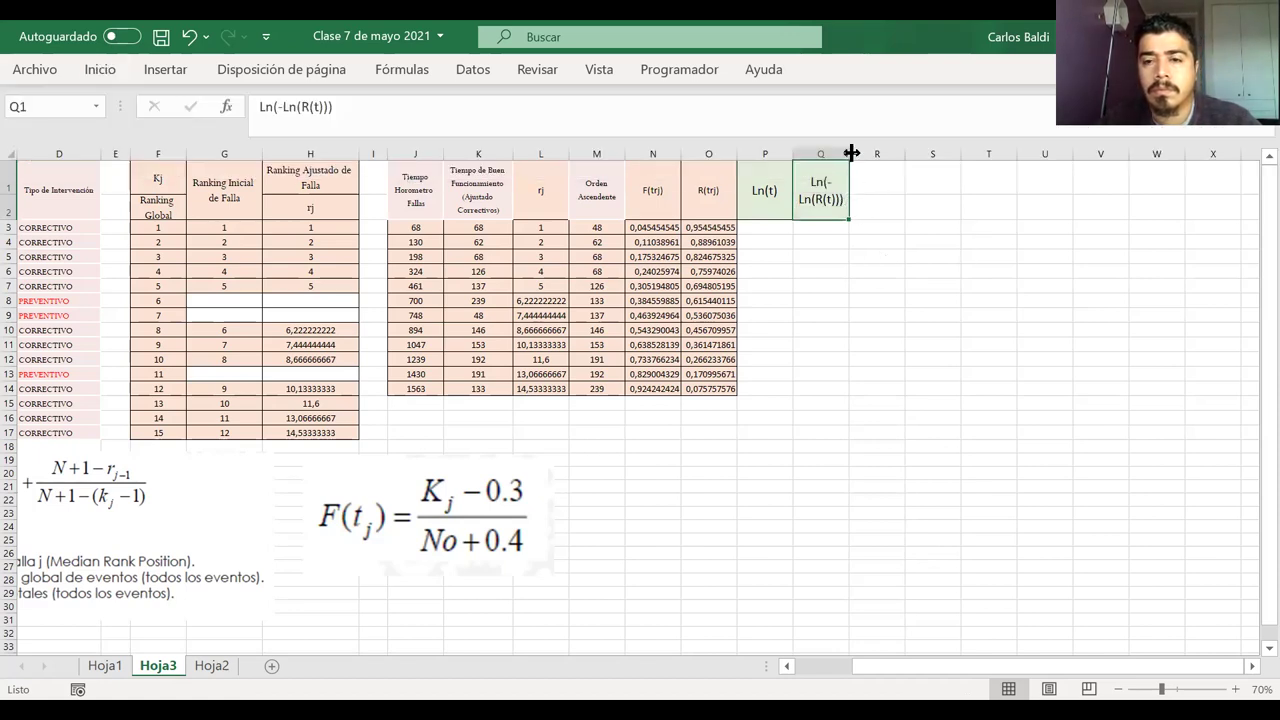
drag(887, 152, 885, 152)
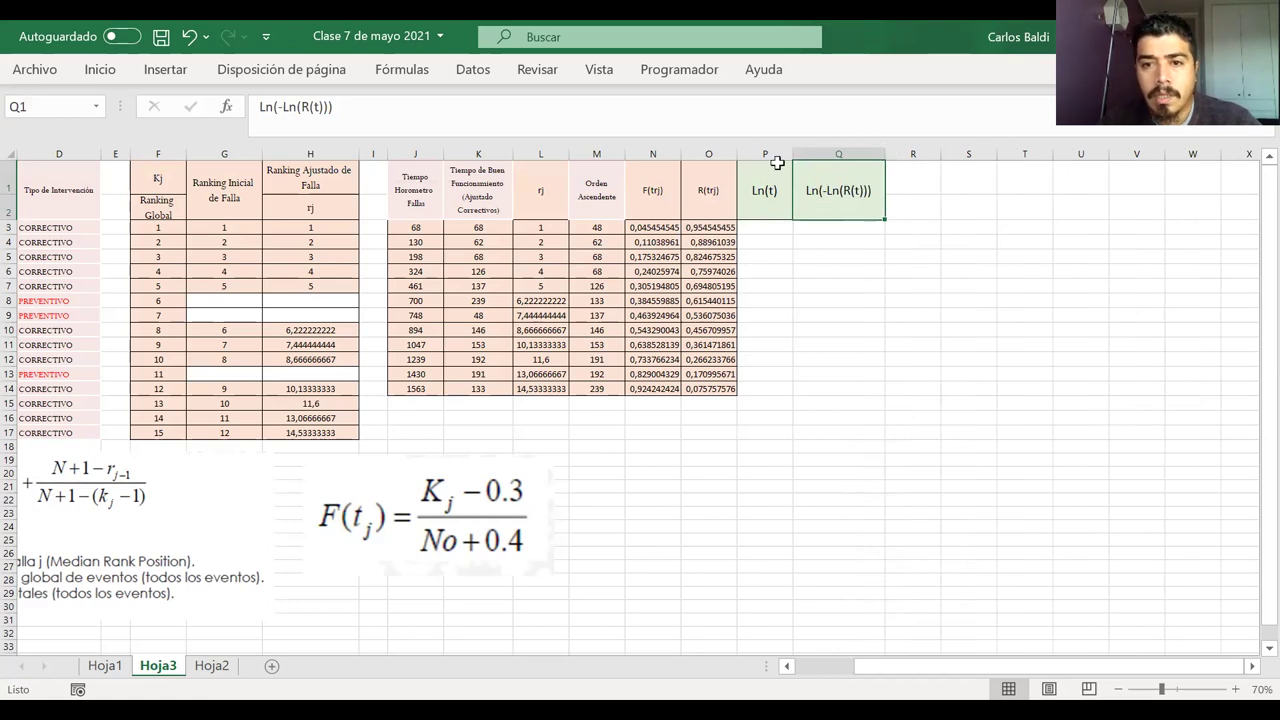
- Compare the Ln(t) heading on Hoja3 with the logarithm columns on Hoja1
click(768, 180)
click(105, 665)
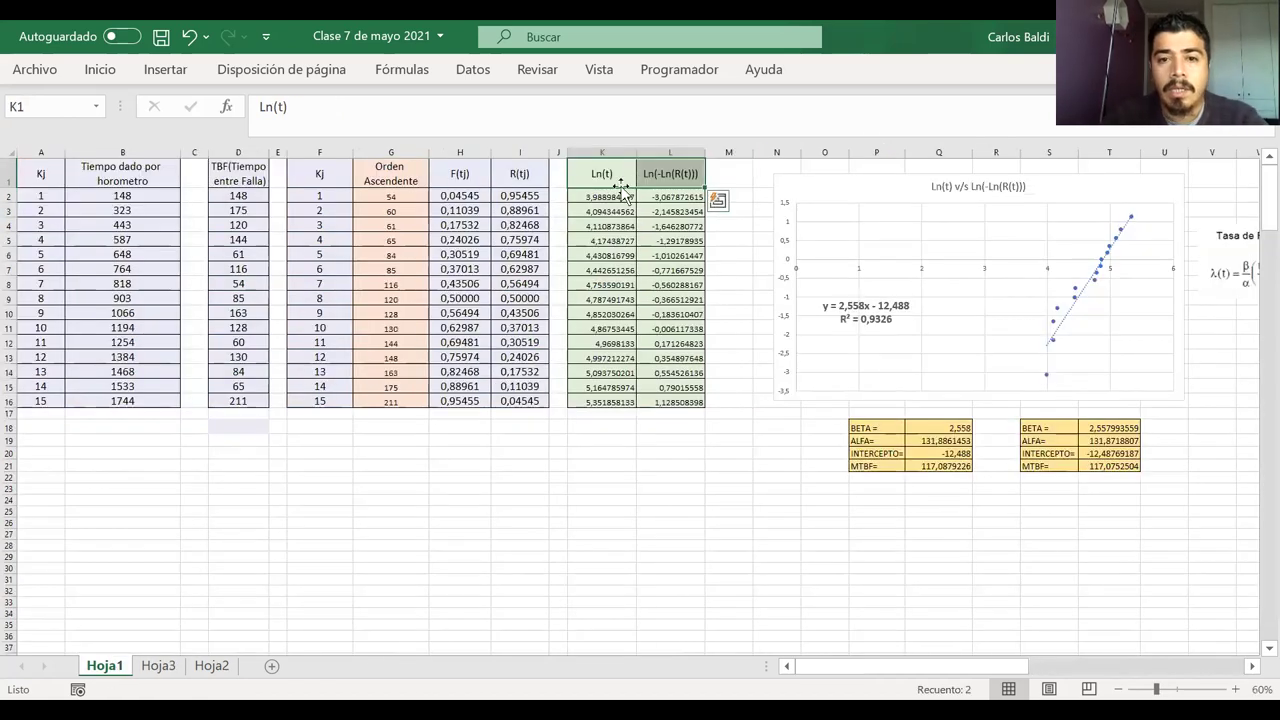
click(158, 665)
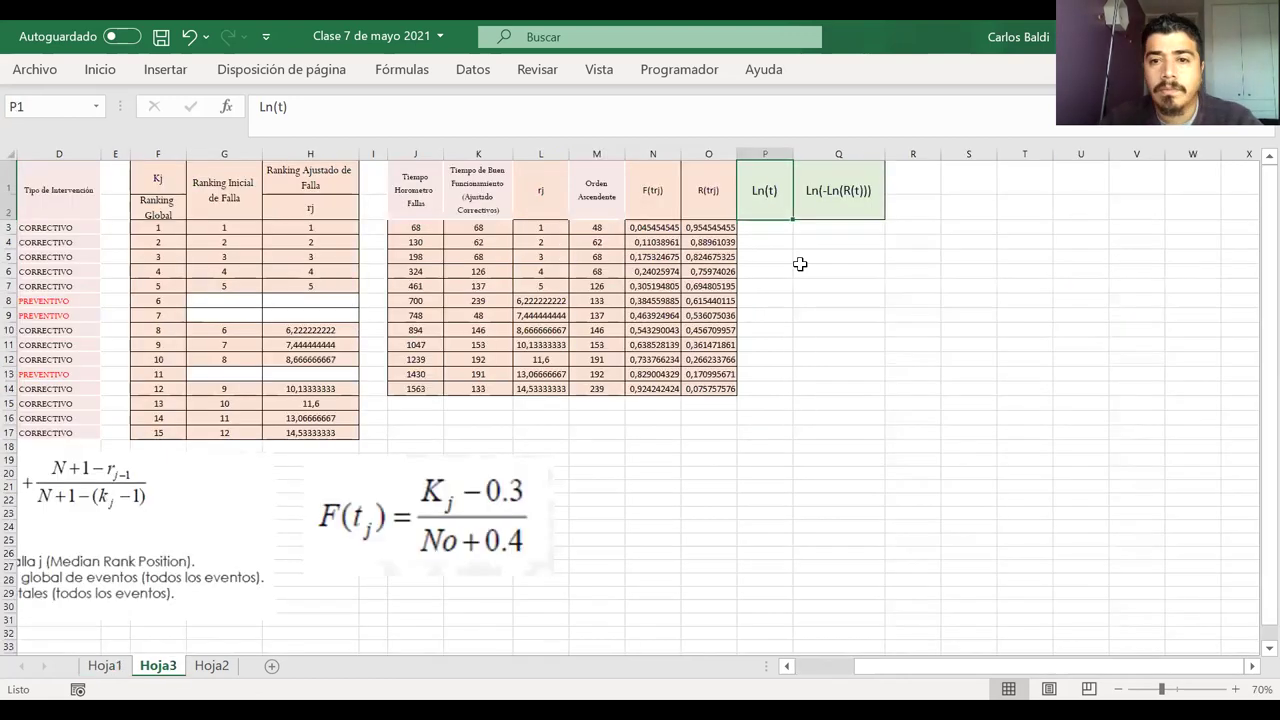
click(765, 228)
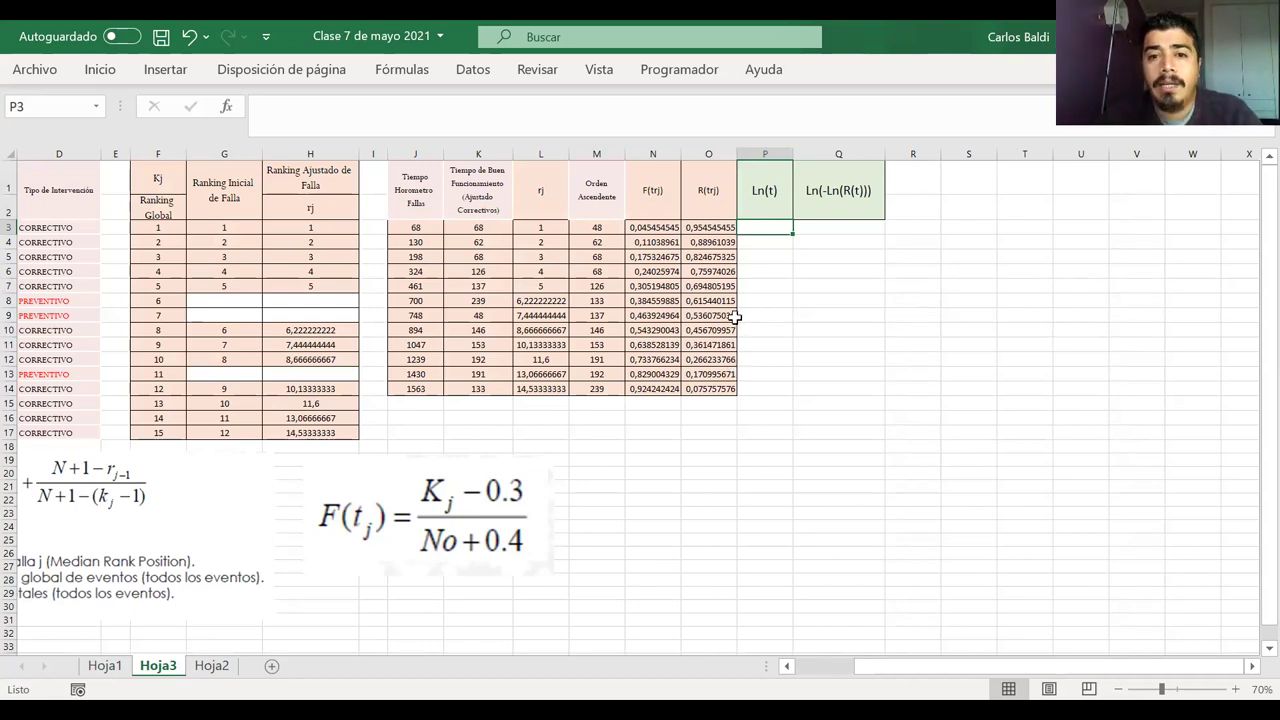
click(762, 180)
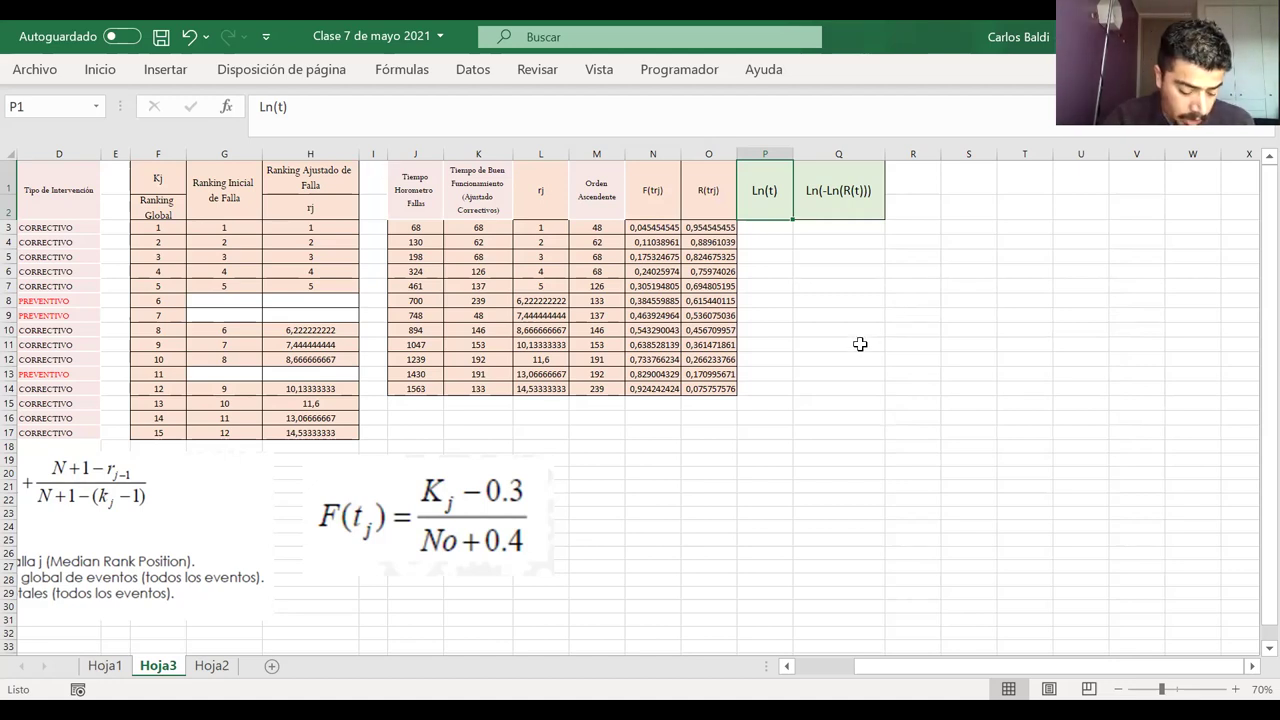
- Enter the formula =LN(M3) in P3 to compute the natural logarithm of the first sorted time
click(754, 227)
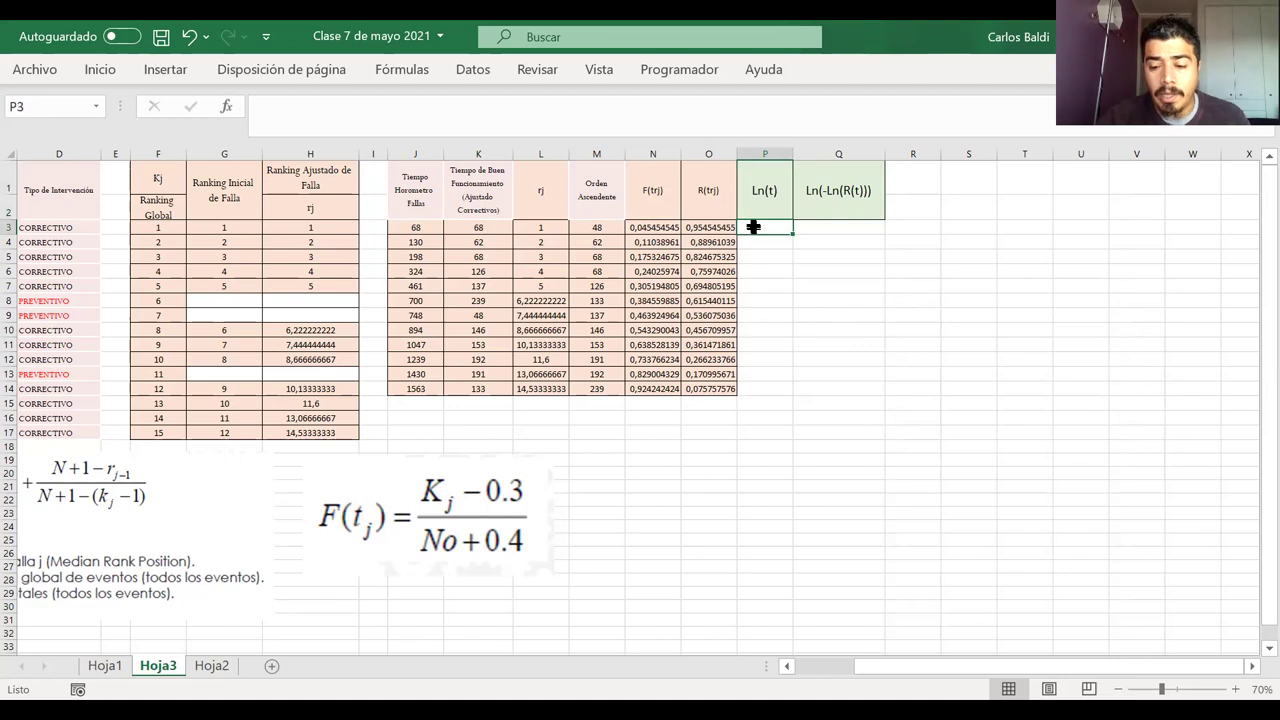
text(=)
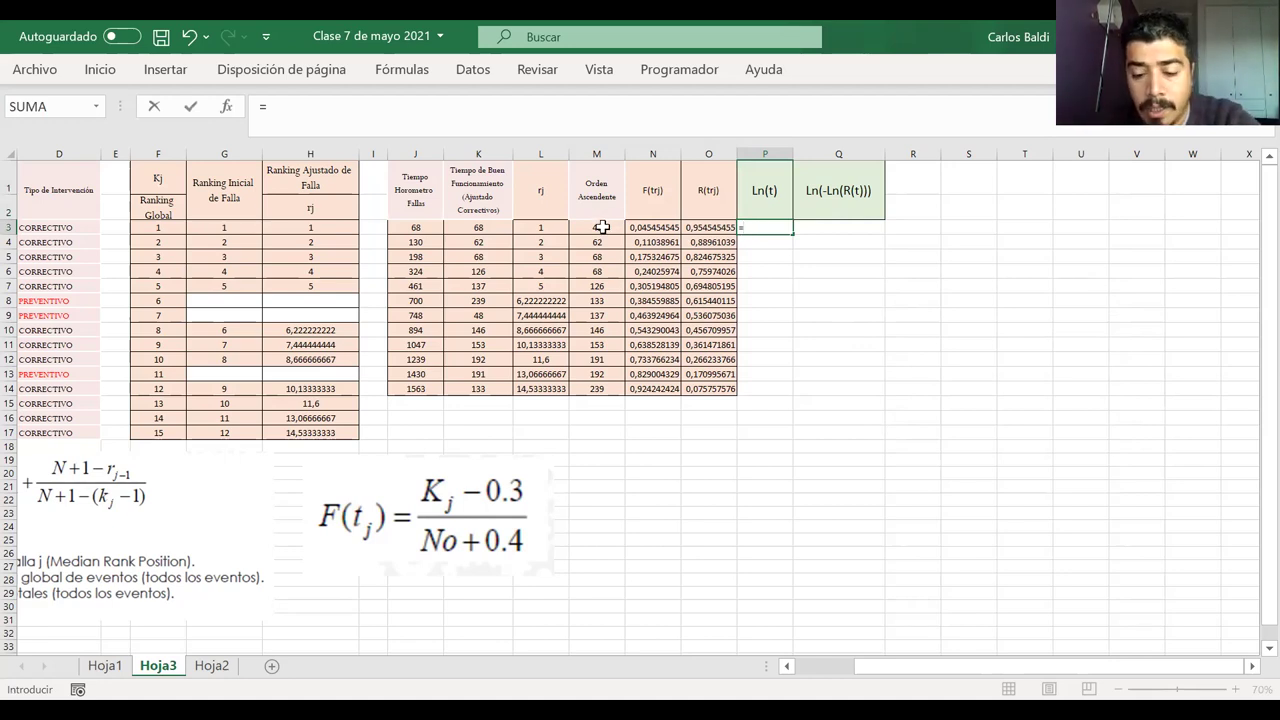
text(ln()
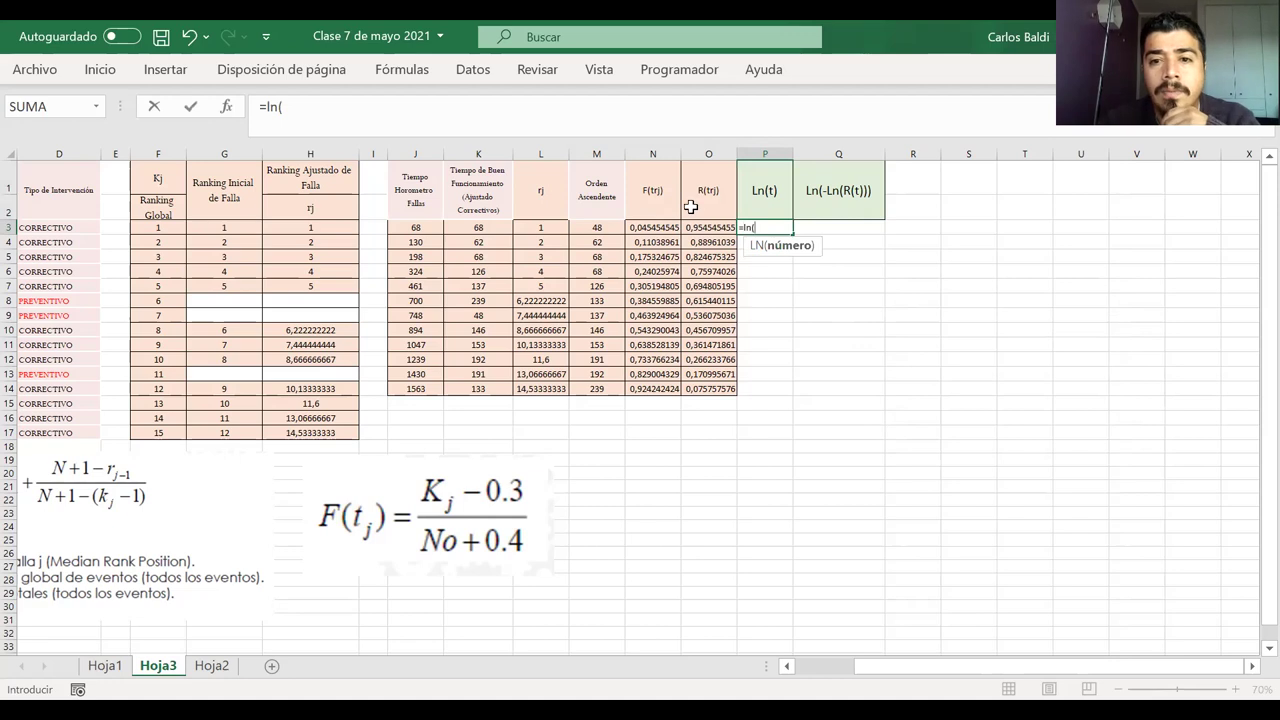
click(595, 229)
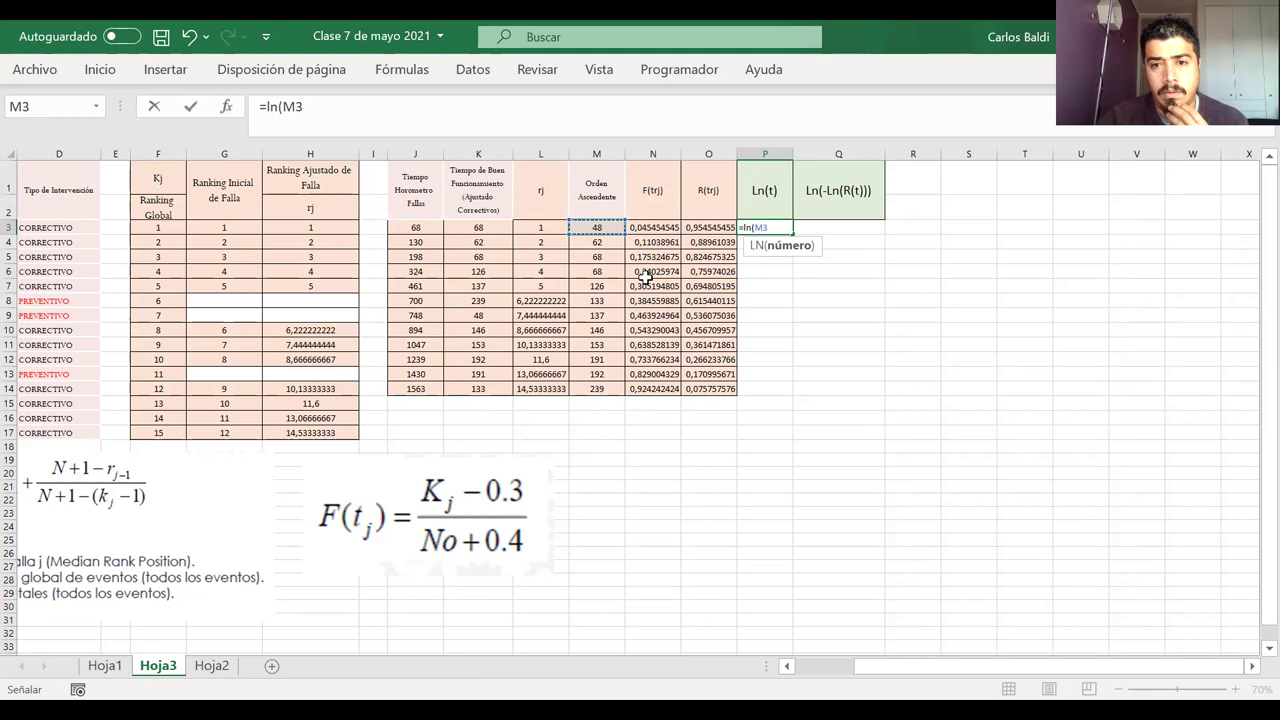
text())
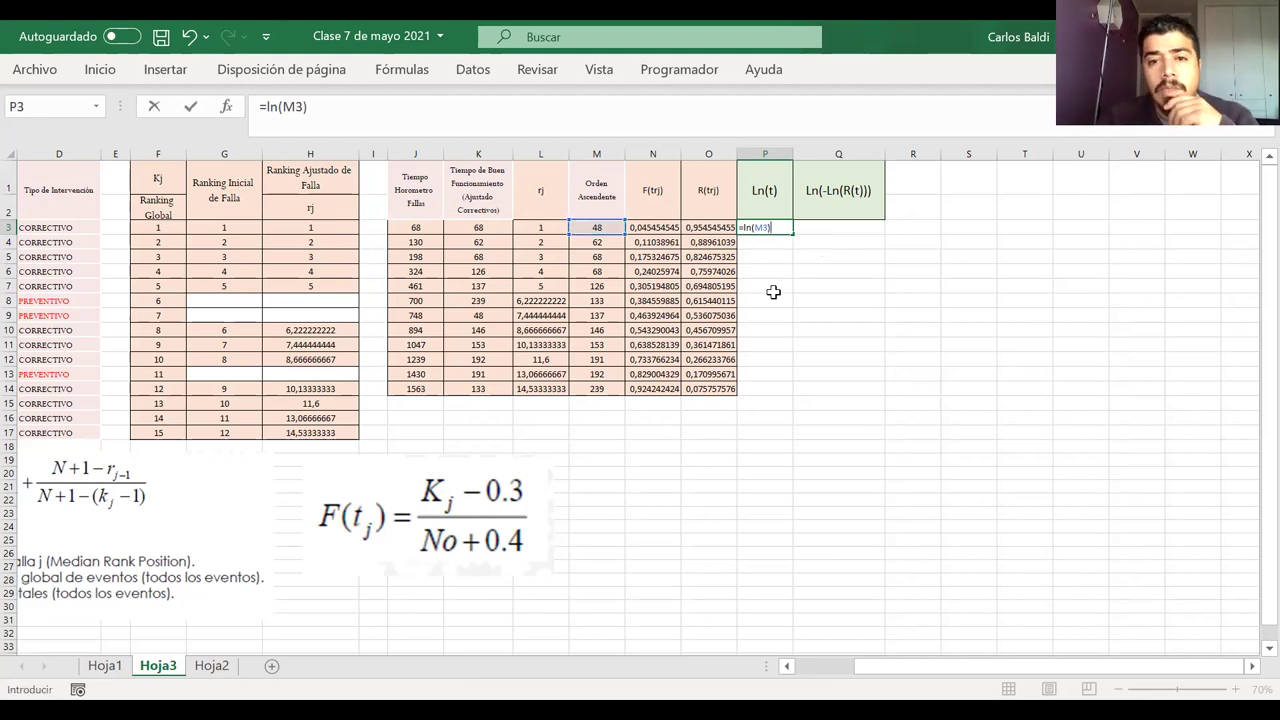
key(Return)
- Widen column P slightly and fill the Ln(t) formula from P3 down to P14
click(768, 228)
key(F2)
click(795, 153)
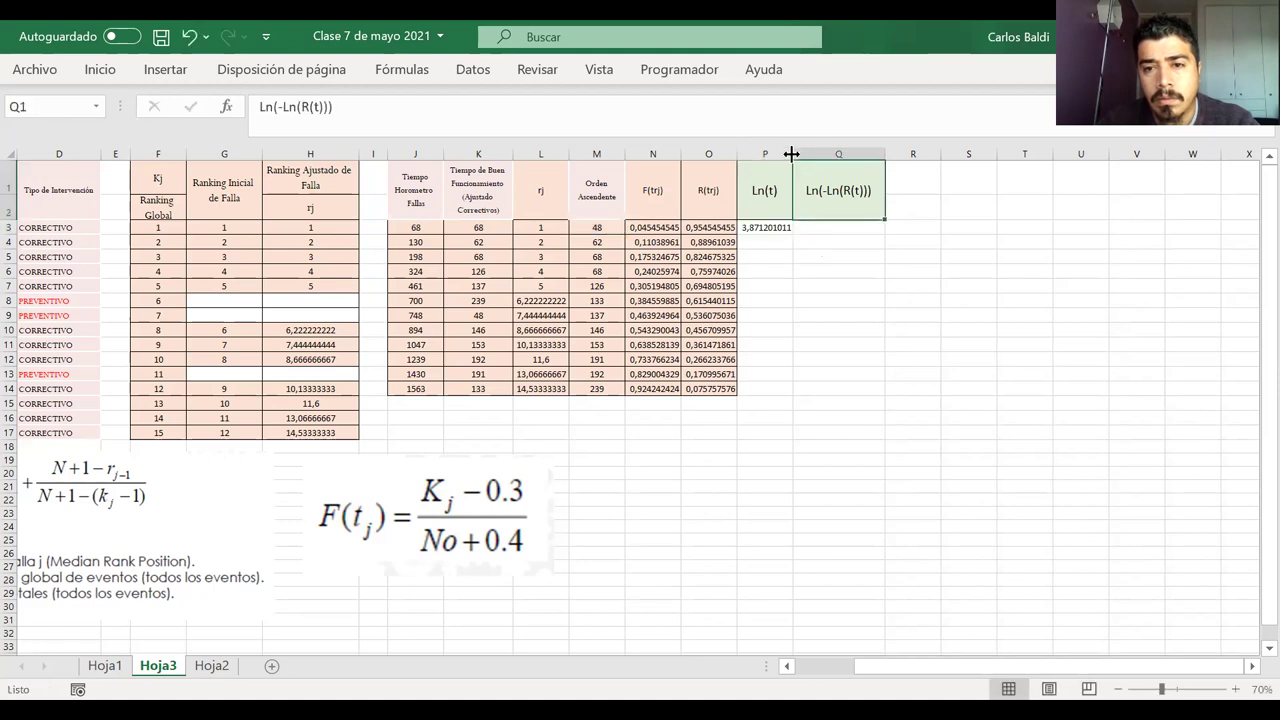
drag(793, 153, 809, 153)
click(780, 227)
drag(811, 232, 795, 394)
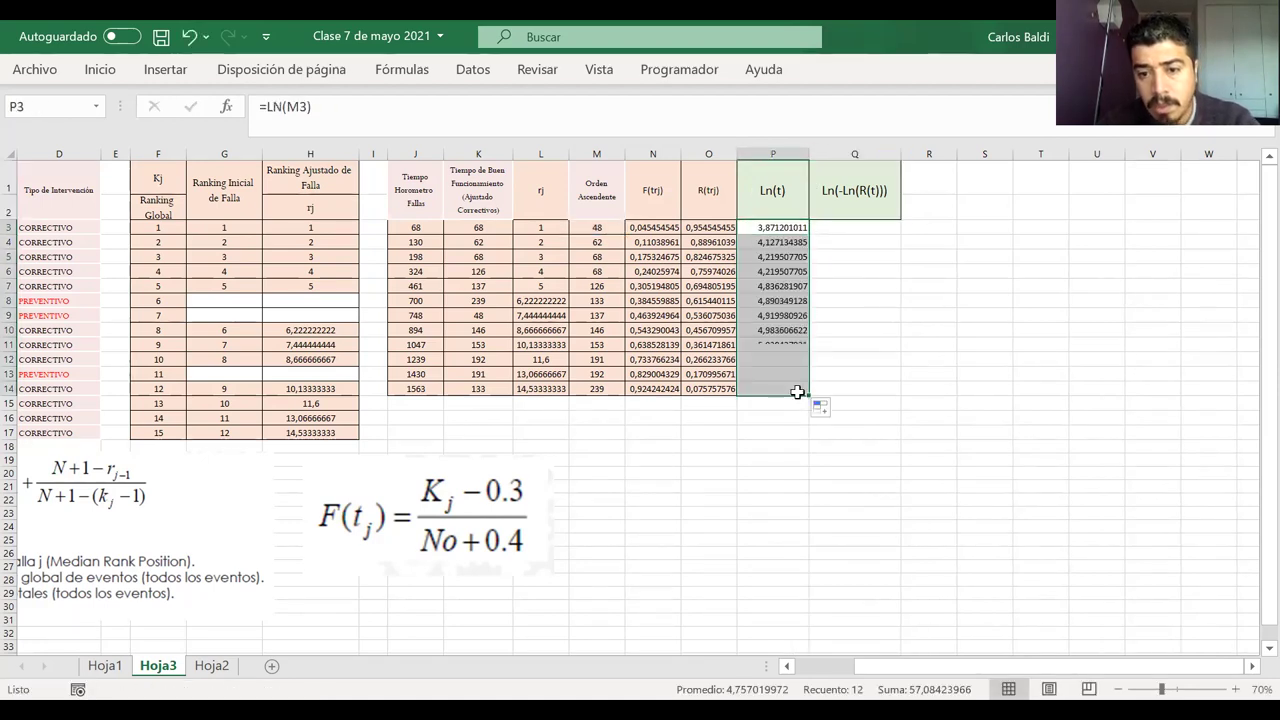
drag(763, 227, 775, 385)
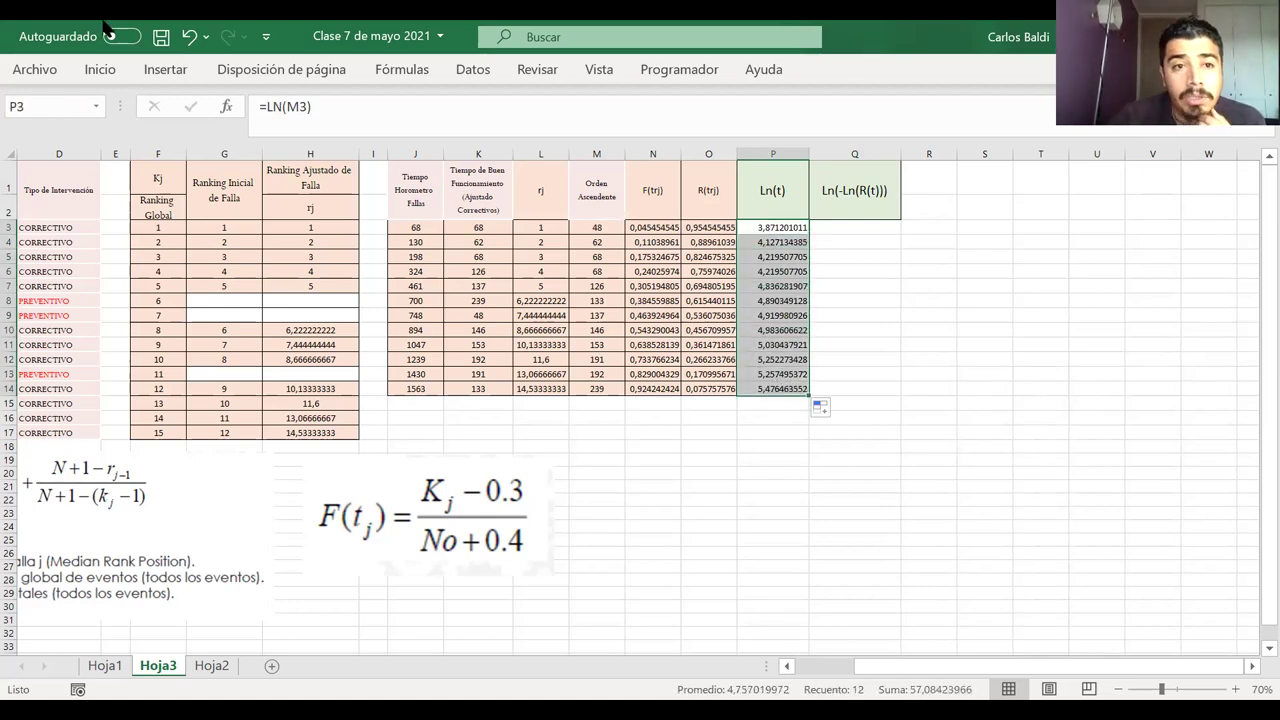
click(121, 36)
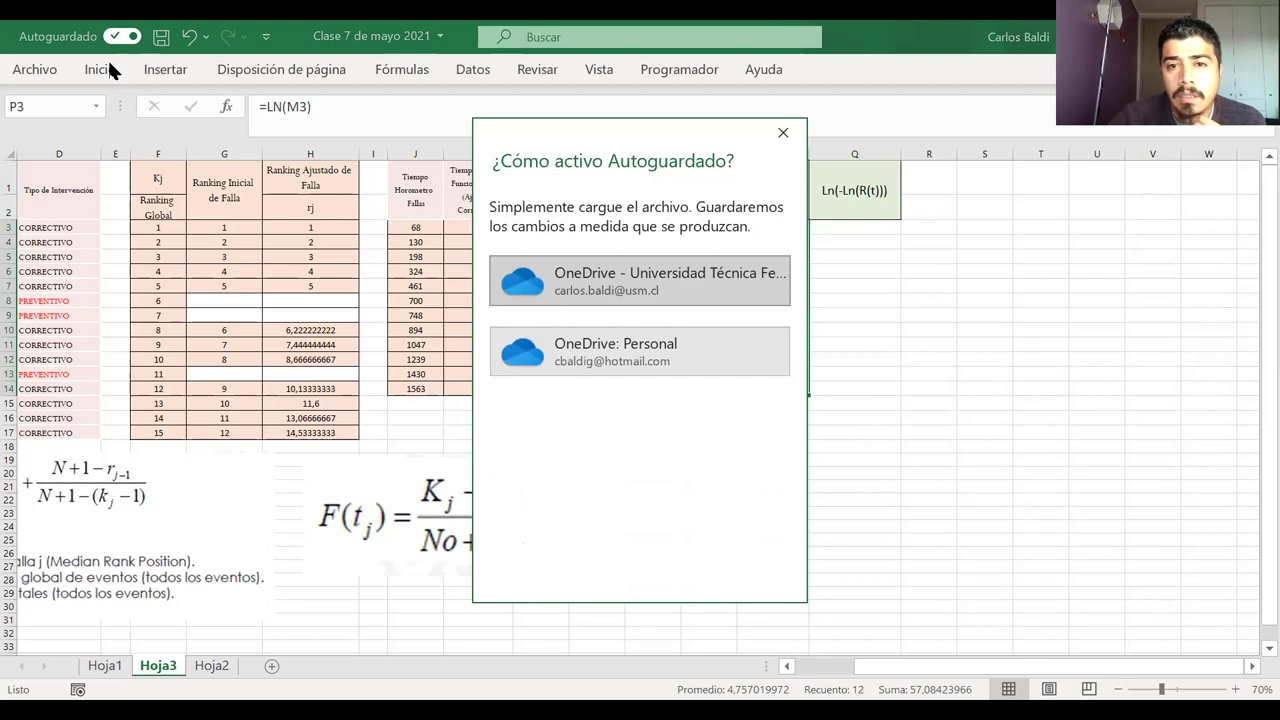
click(778, 136)
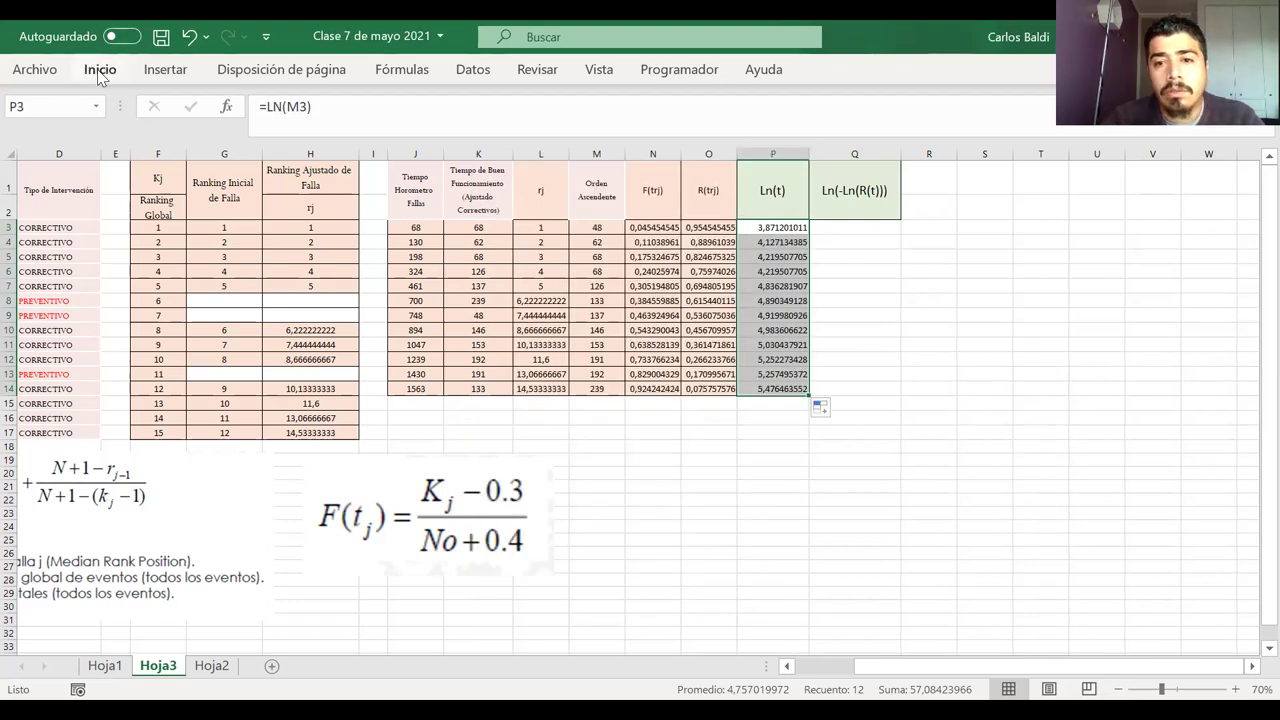
- Try to copy the Ln(t) heading's format onto P3:P14, and undo the formatting
key(Up)
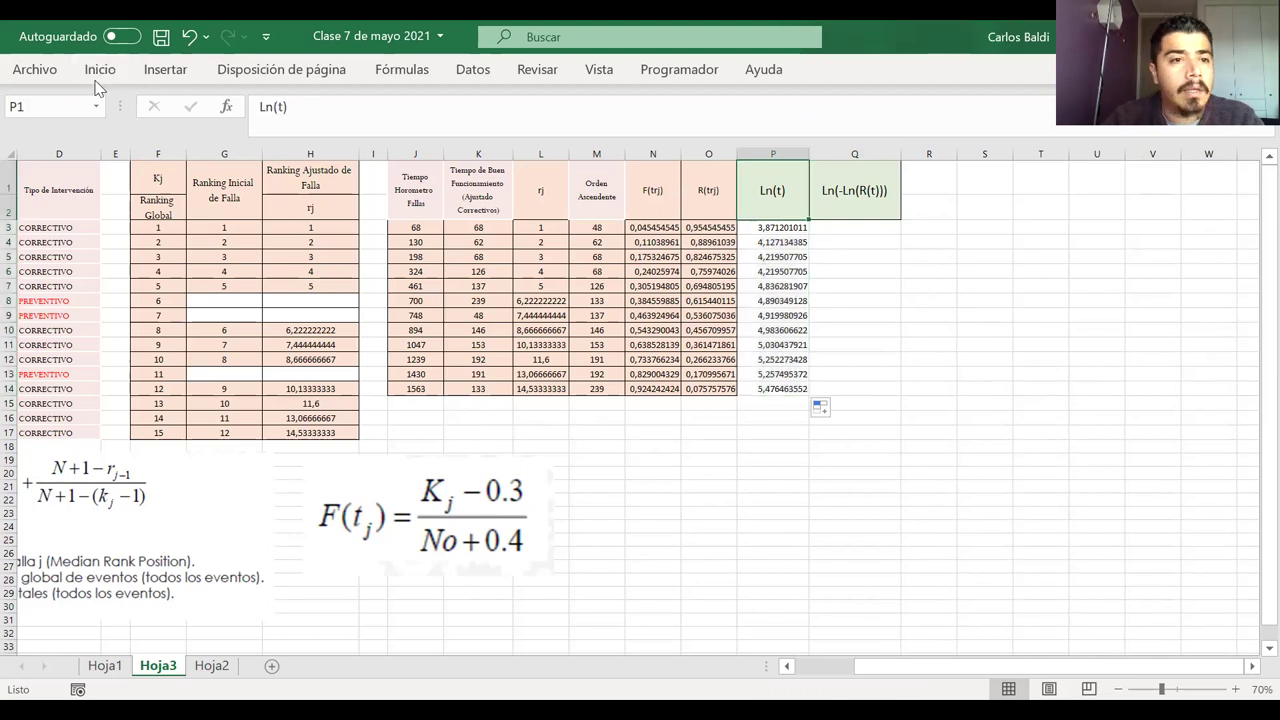
click(100, 76)
click(60, 147)
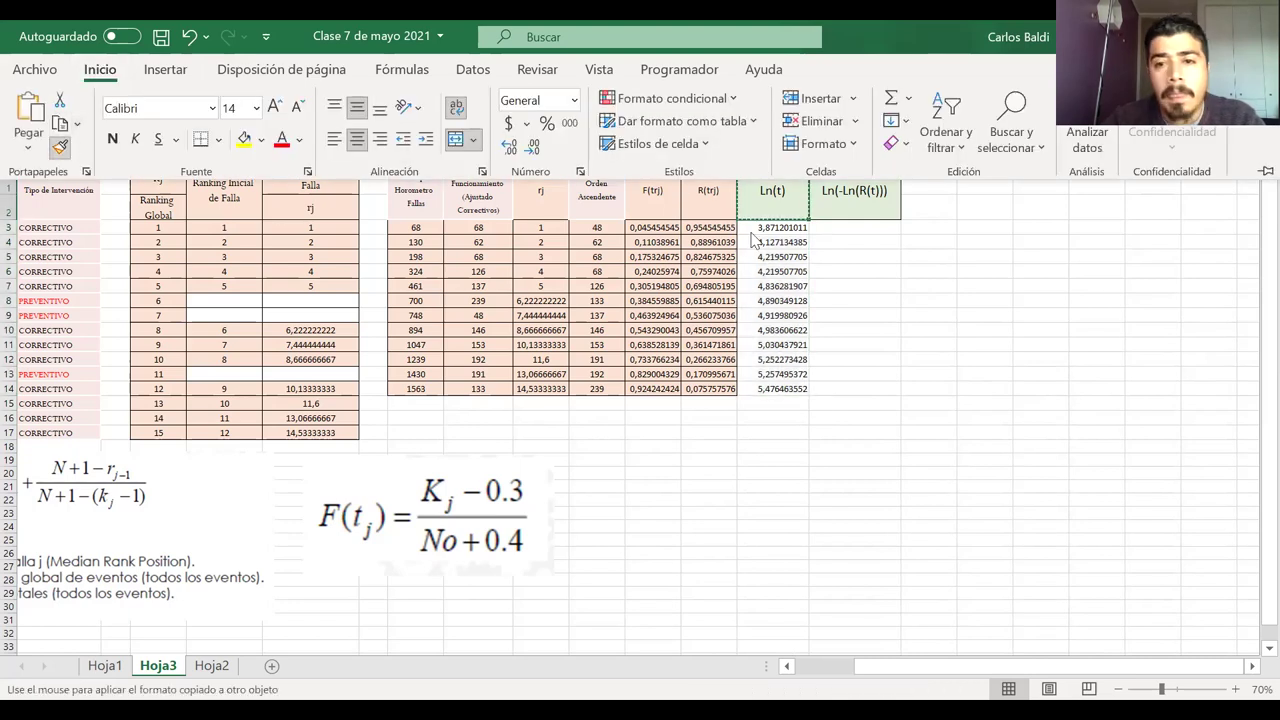
mouse_move(778, 229)
mouse_down()
mouse_move(806, 400)
mouse_move(791, 391)
mouse_up()
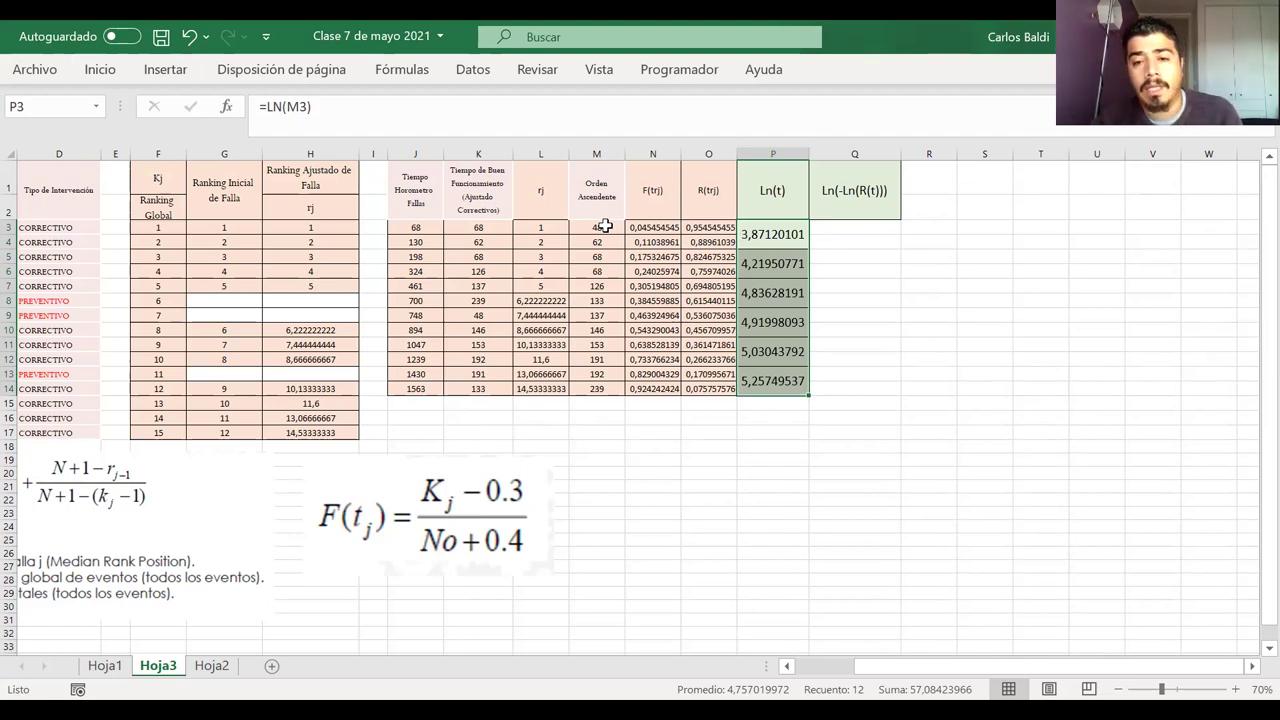
click(772, 230)
key(ctrl+c)
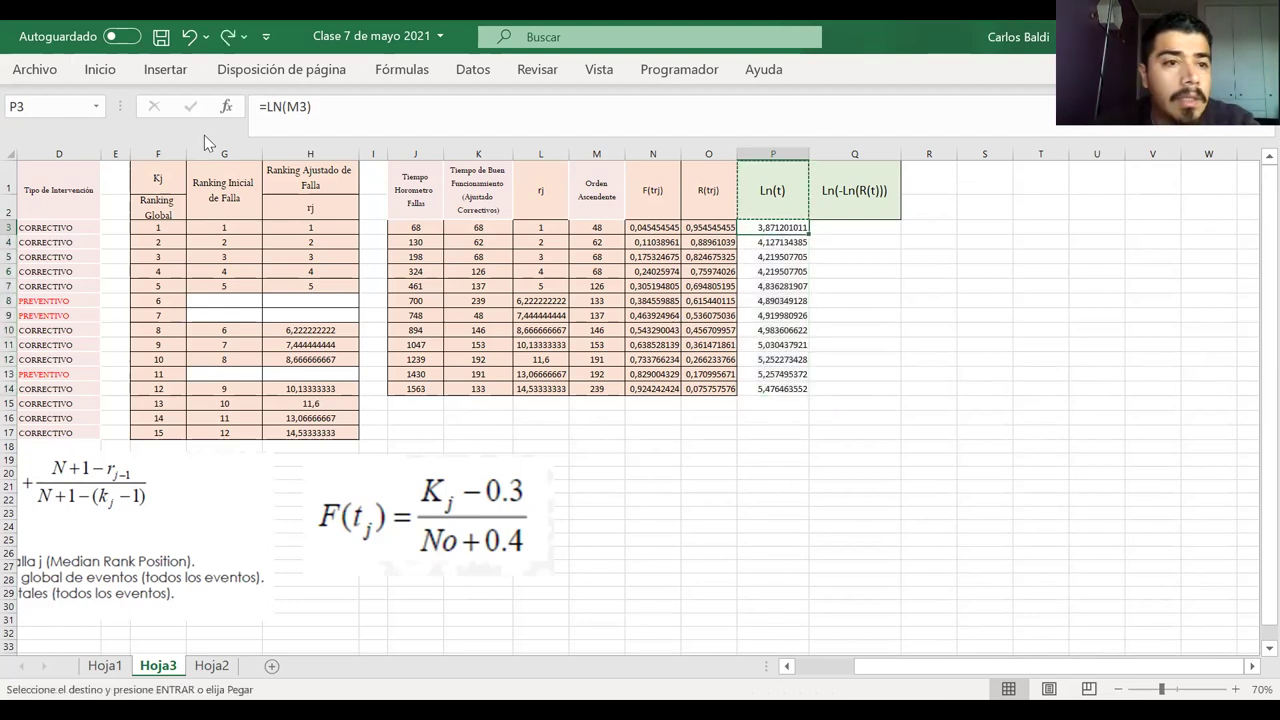
- Fill cell P3 with light green and copy its format down the Ln(t) values to P14
click(107, 76)
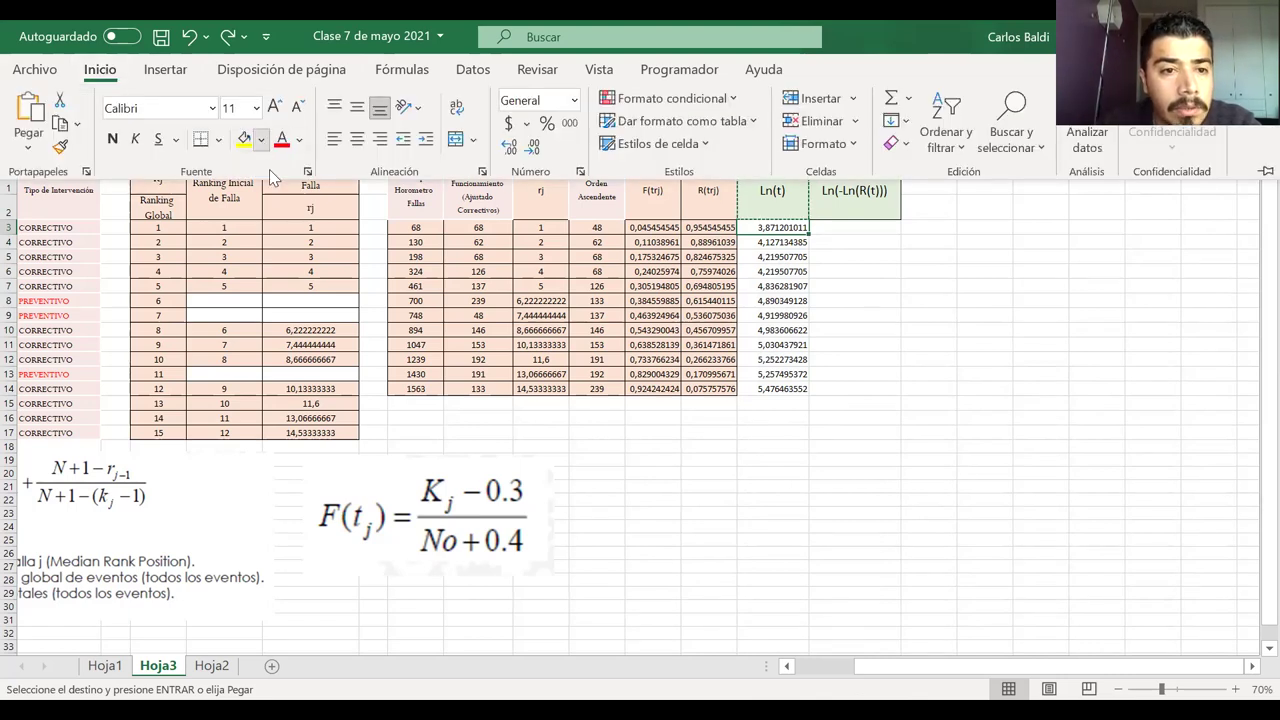
click(261, 139)
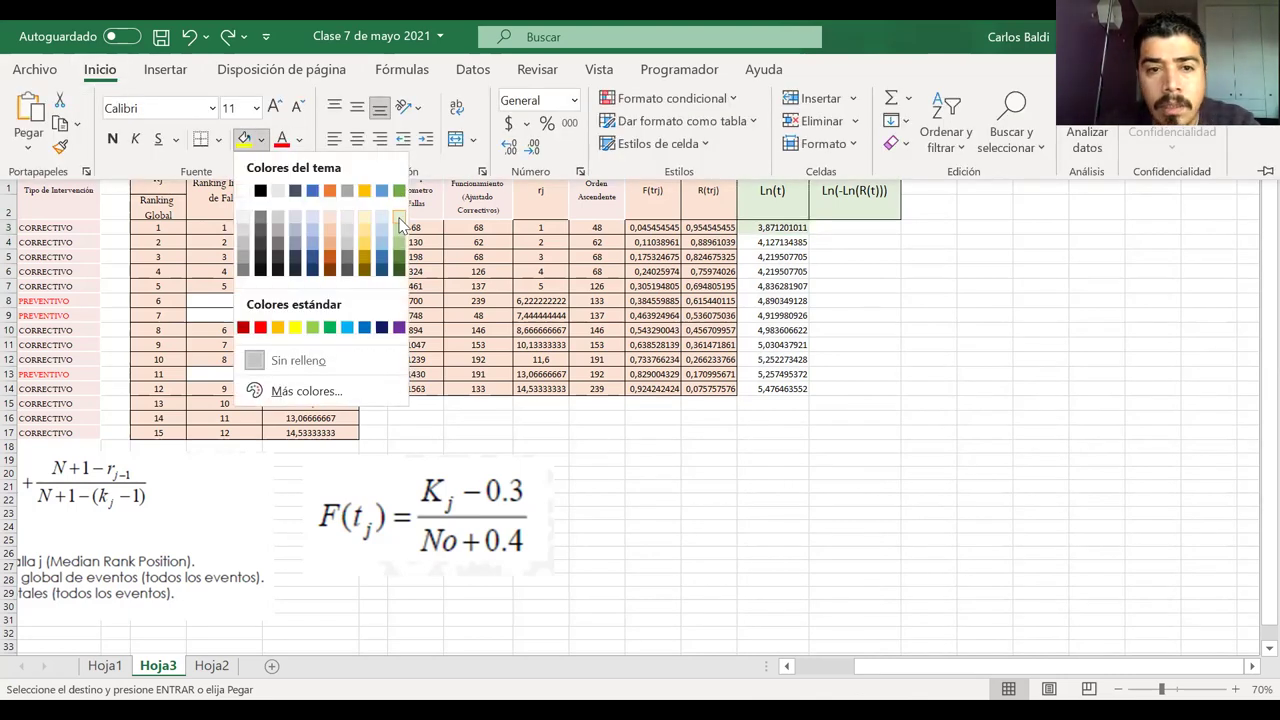
click(60, 147)
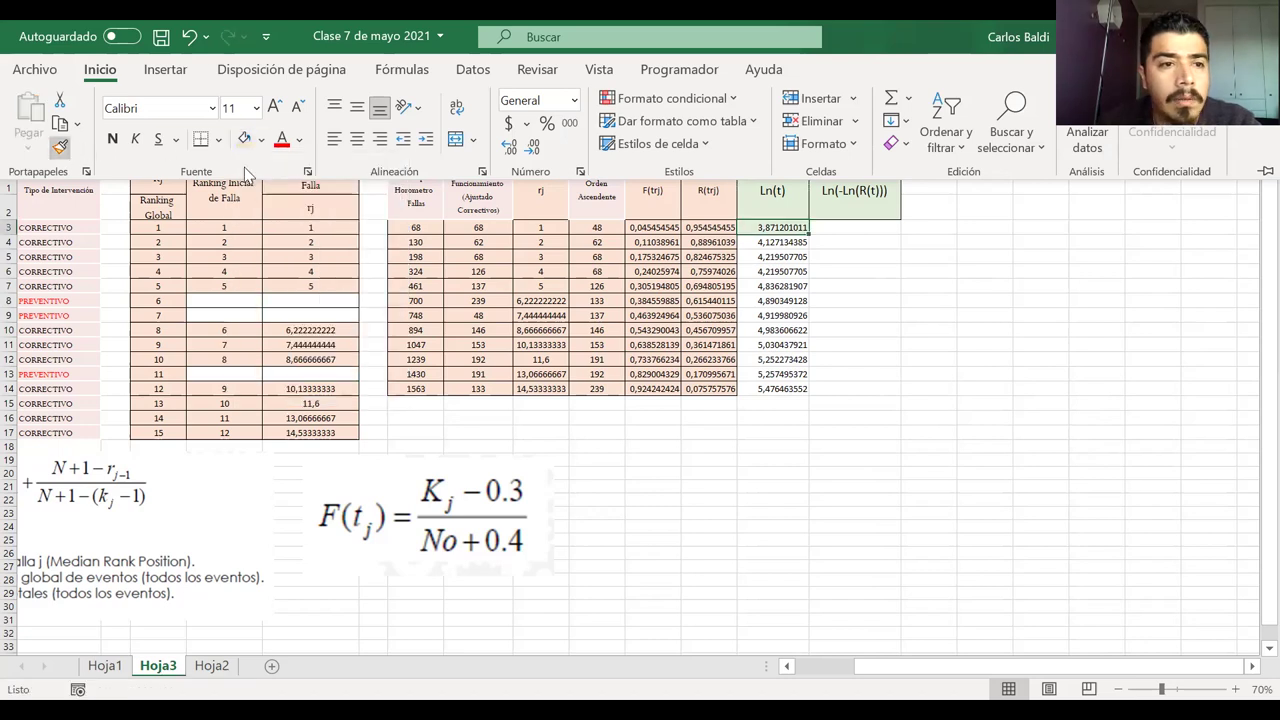
click(60, 147)
drag(782, 257, 779, 386)
click(766, 229)
drag(762, 242, 779, 386)
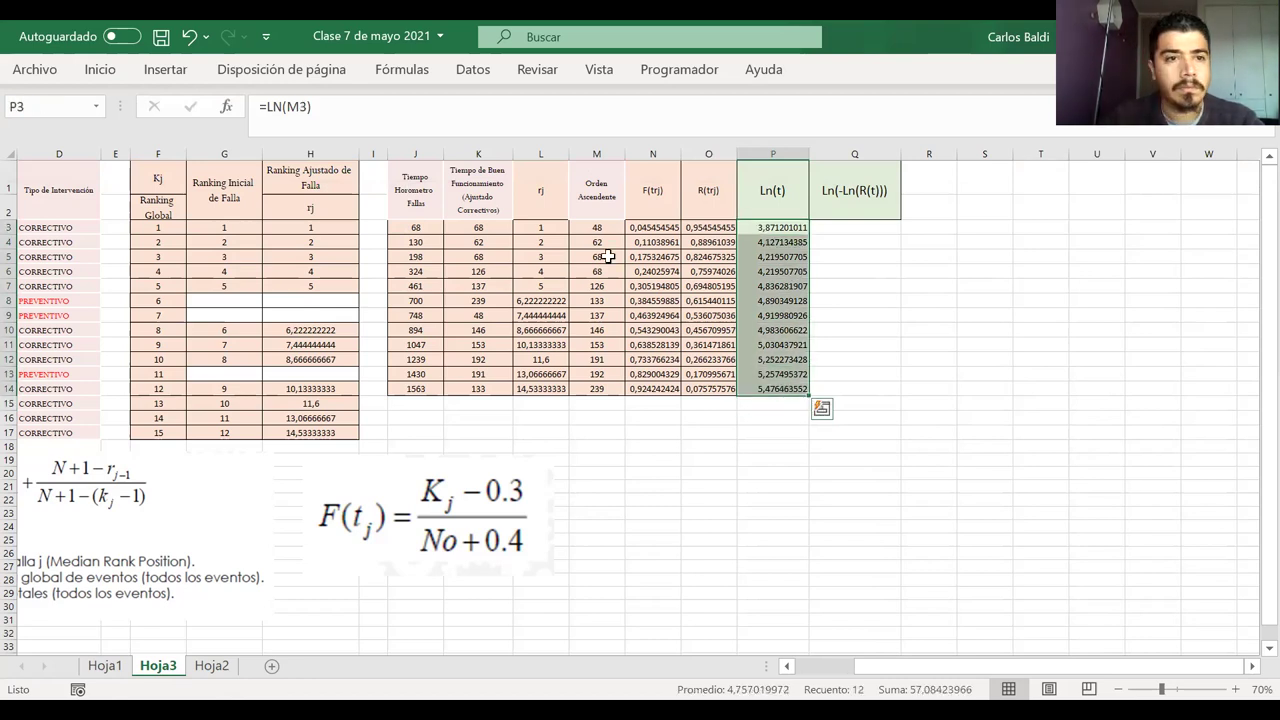
- Apply all borders to the Ln(t) values in P3:P14
click(110, 70)
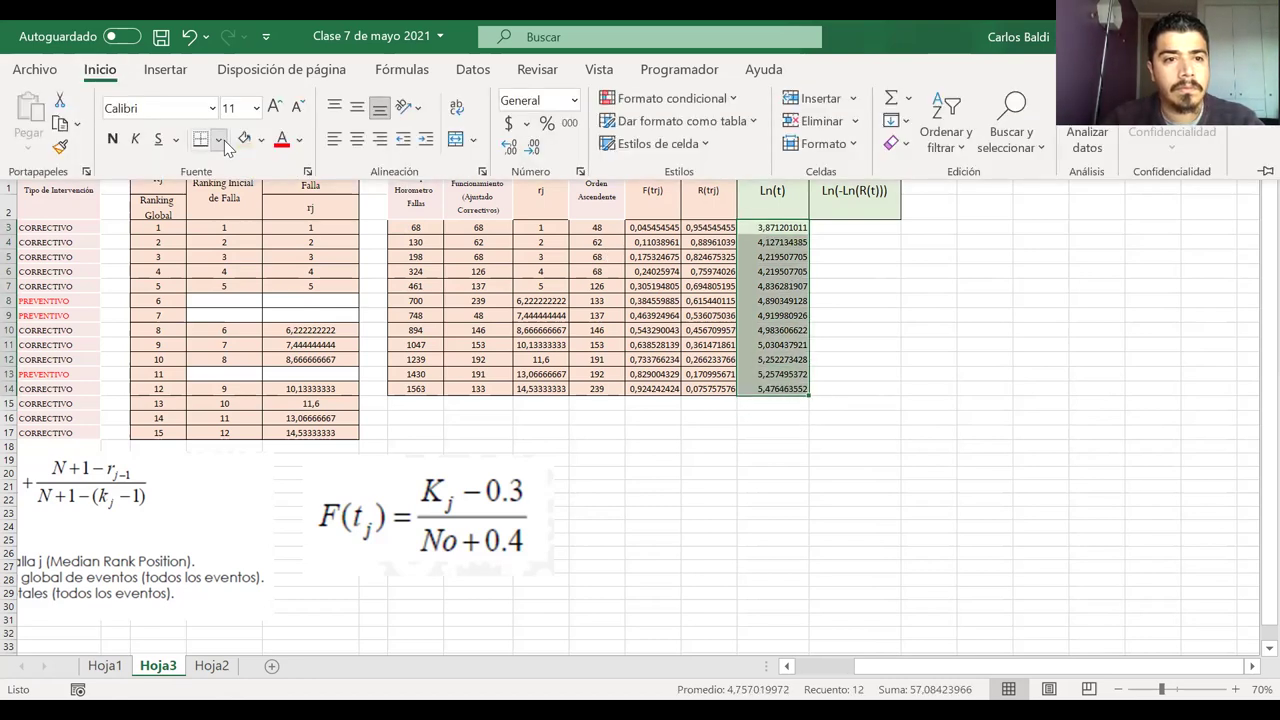
click(218, 139)
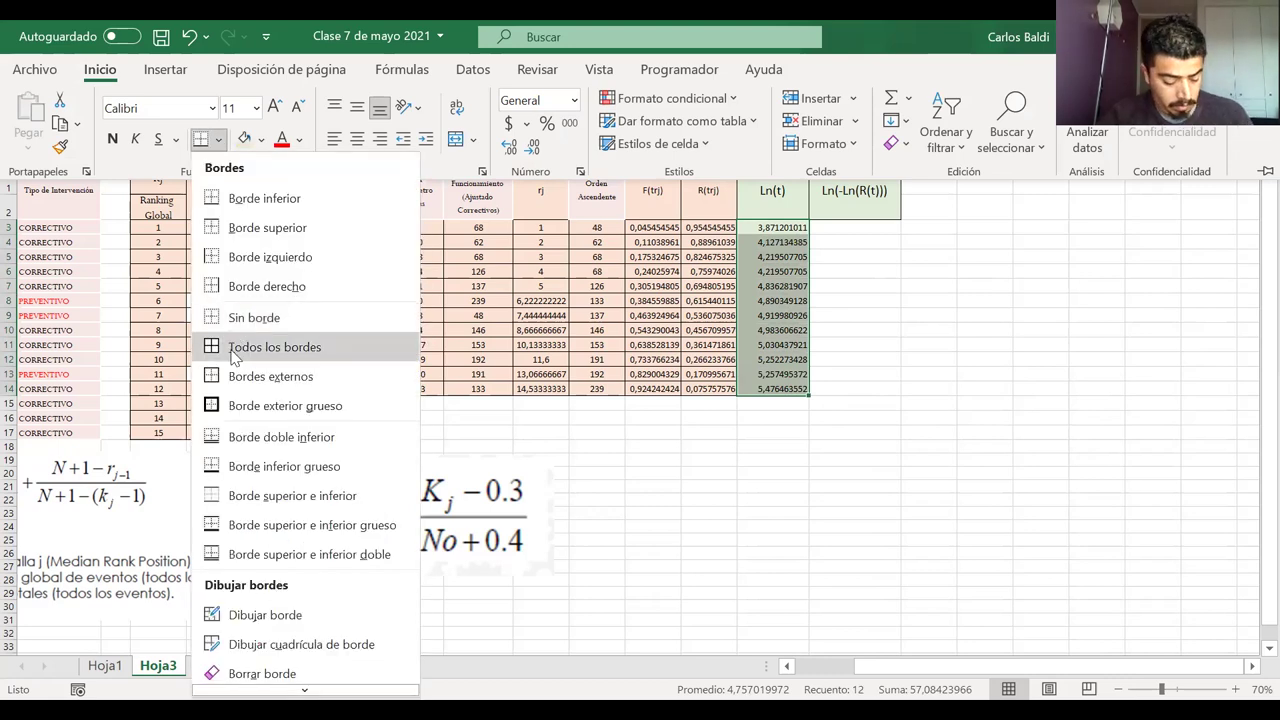
click(235, 357)
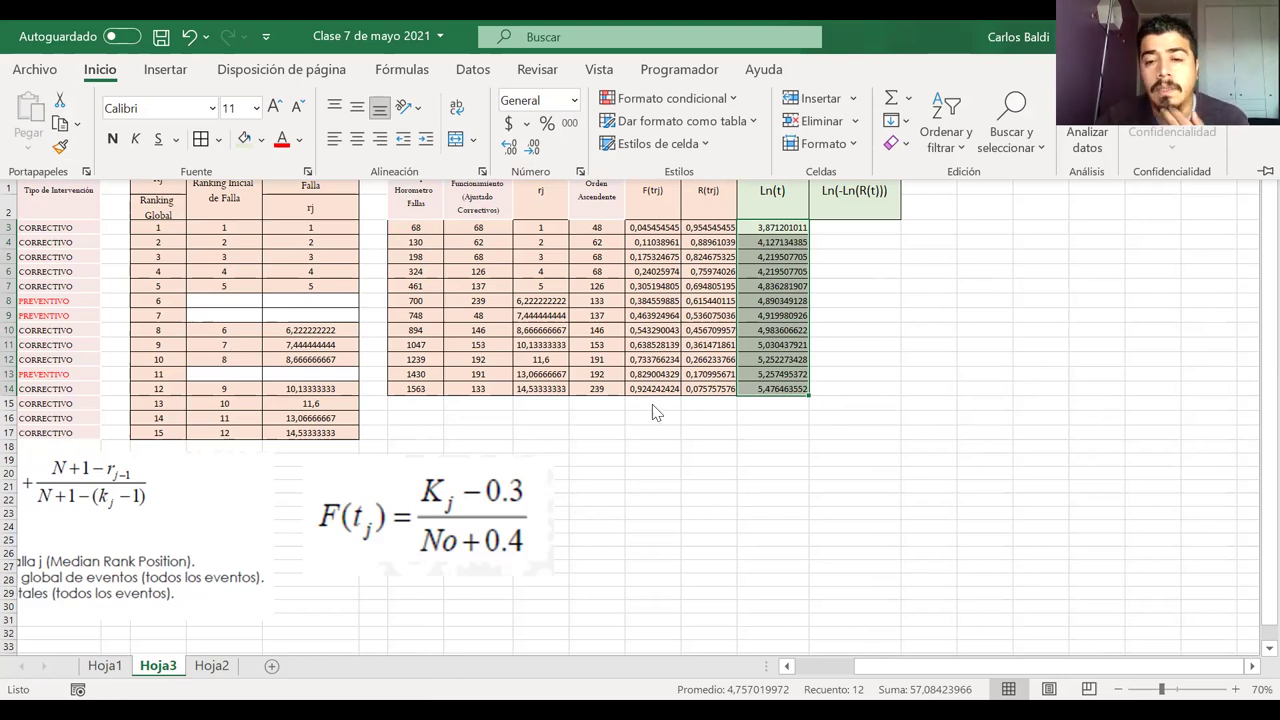
- Enter the formula =LN(-LN(O3)) in Q3 under the Ln(-Ln(R(t))) heading
click(852, 229)
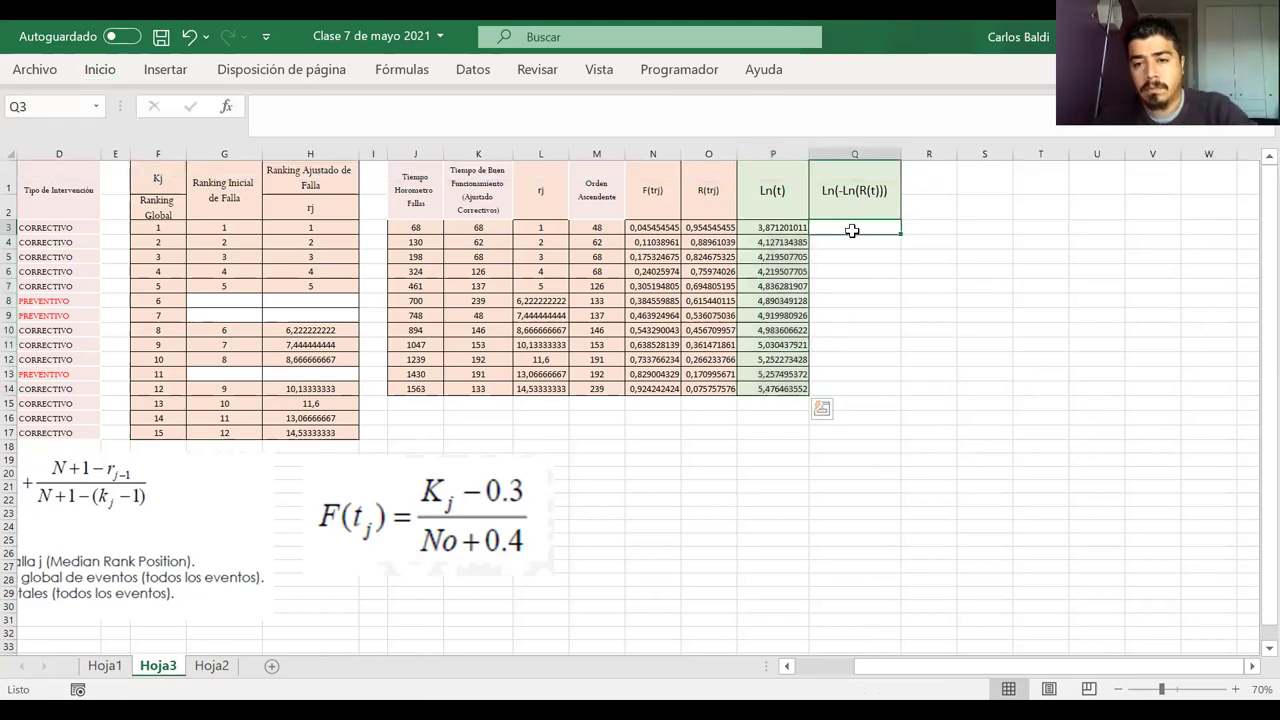
text(=)
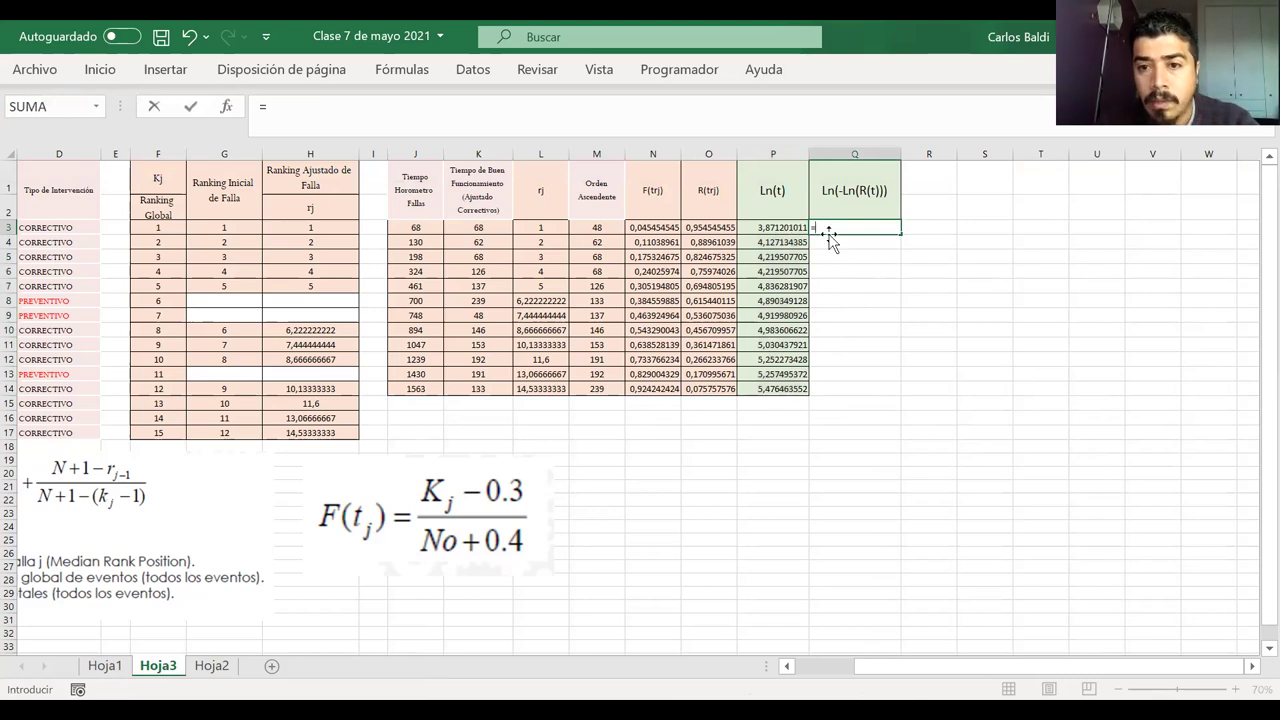
text(ln(-)
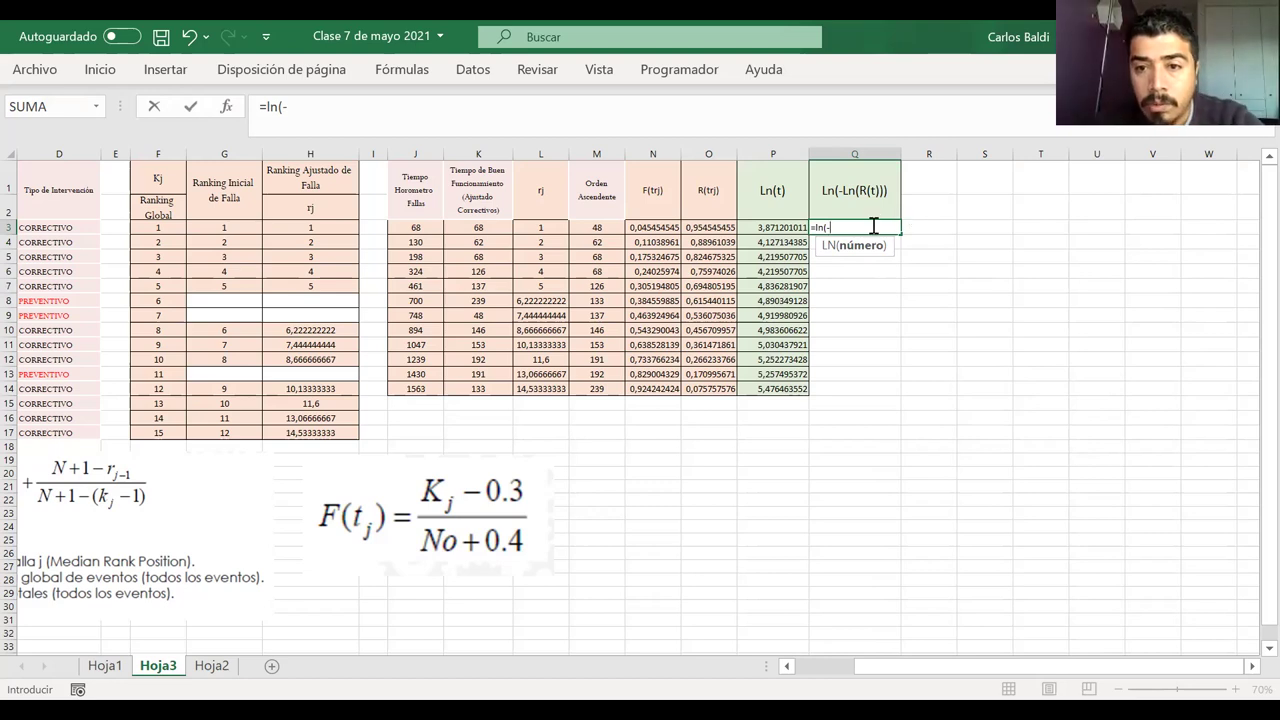
text(ln()
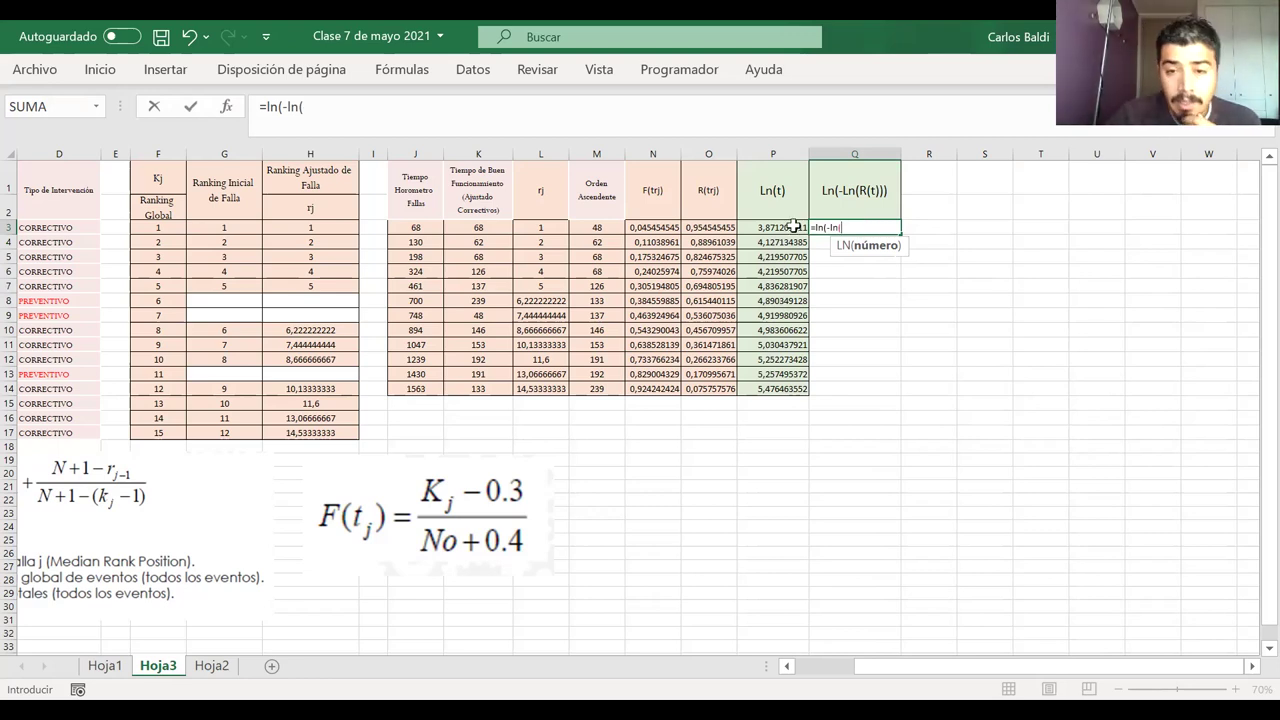
click(714, 227)
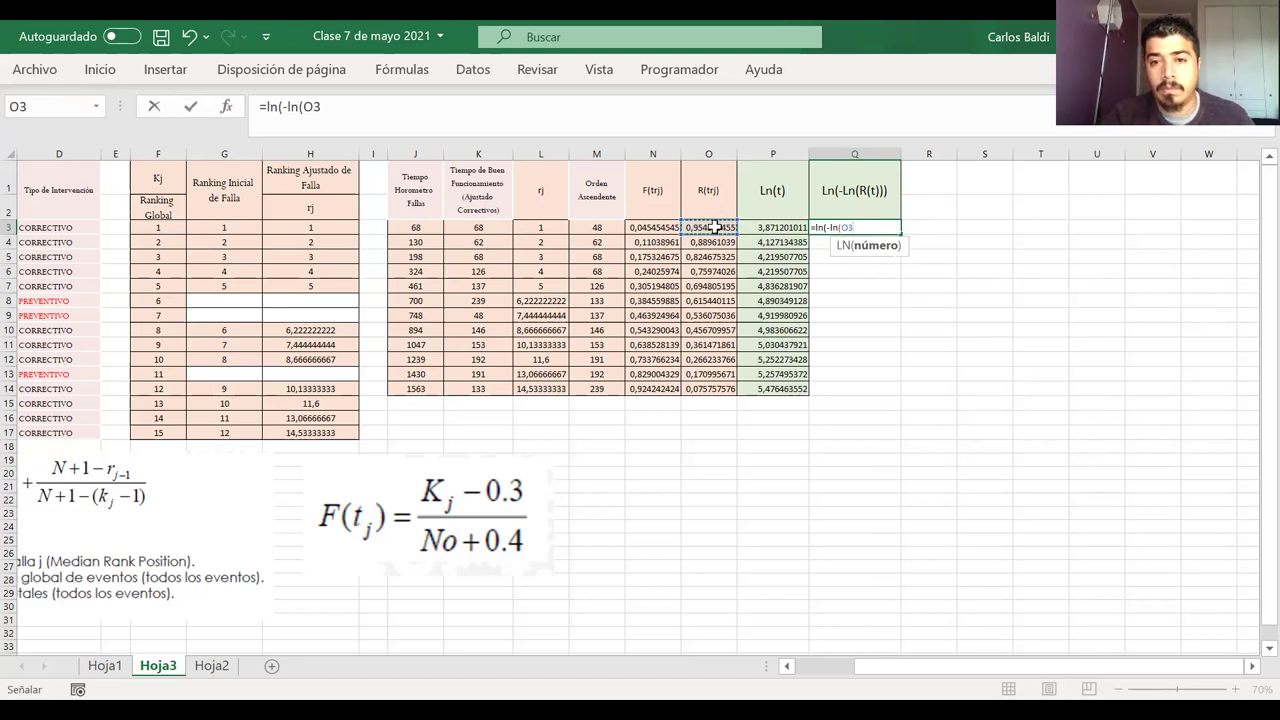
text())
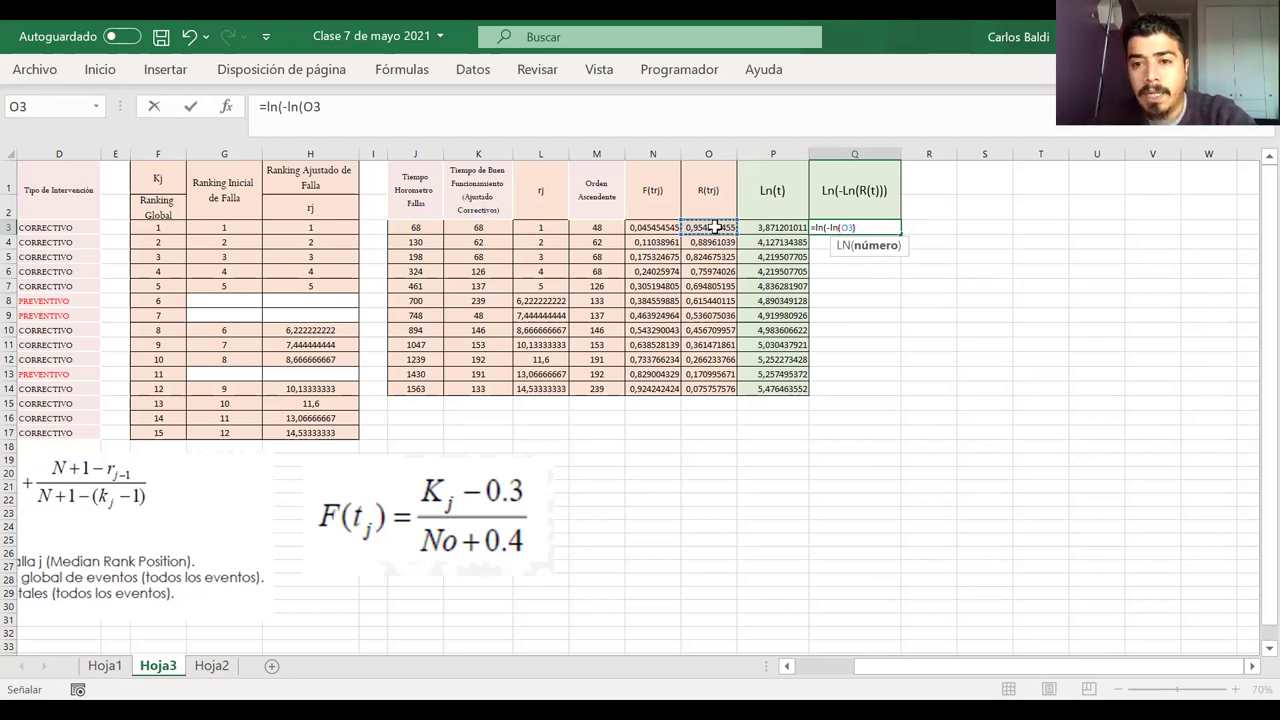
text())
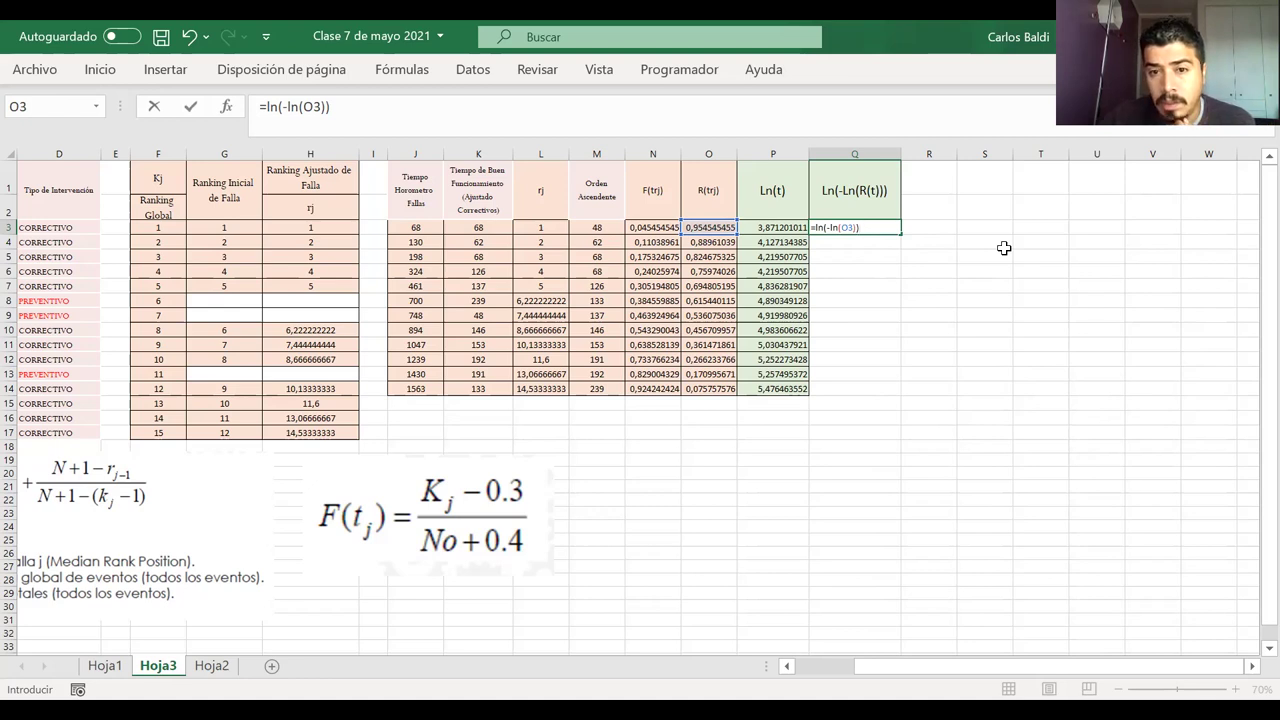
key(Return)
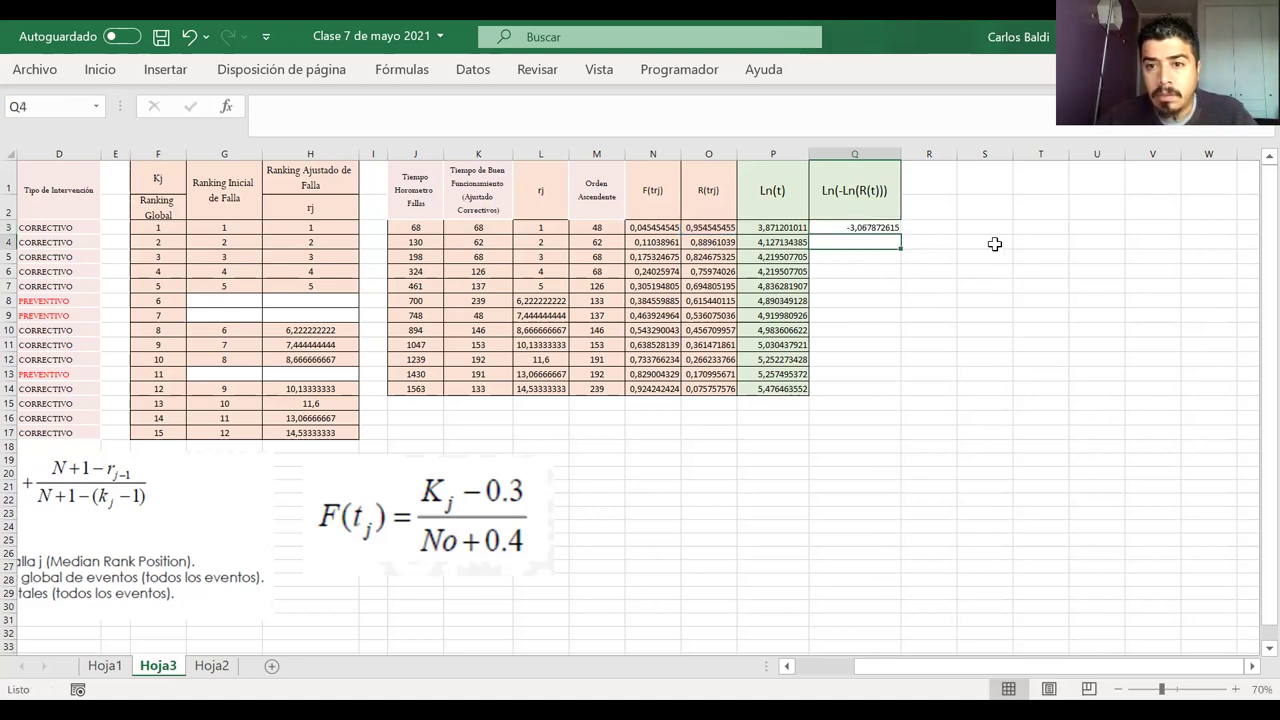
- Copy the format of P3 onto Q3 and fill the Q3 formula down to Q14
click(772, 227)
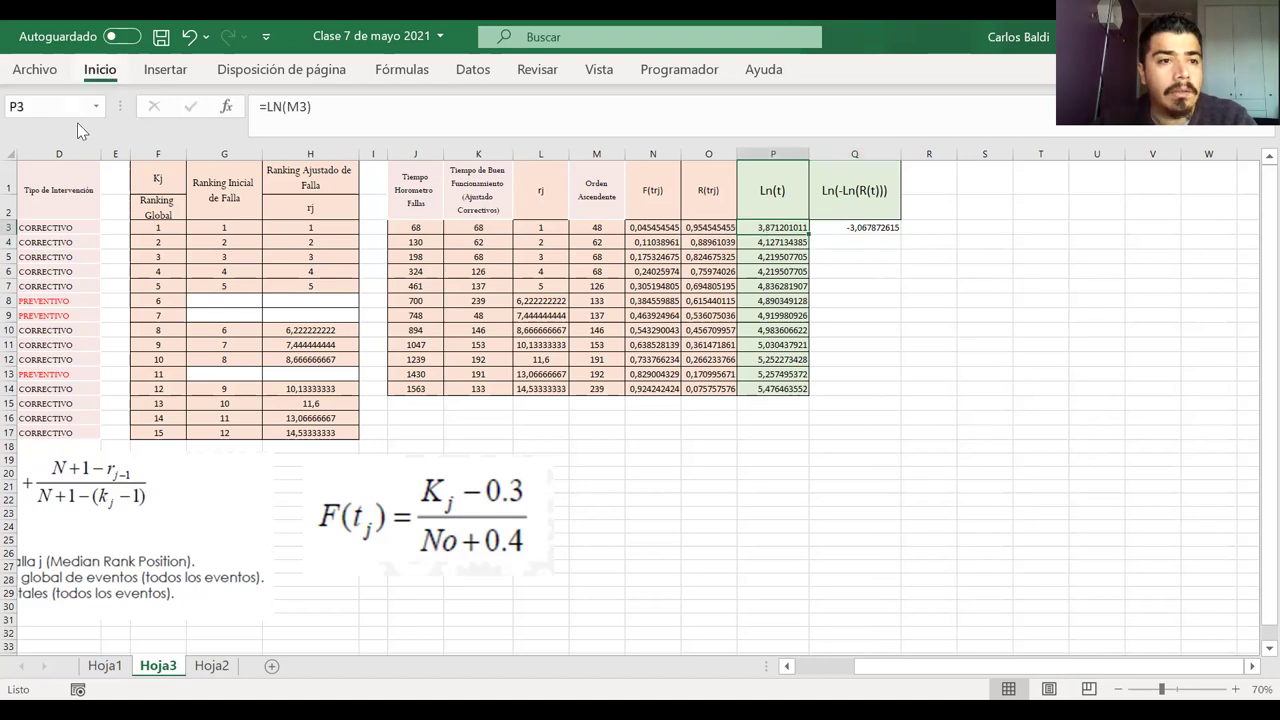
click(100, 69)
click(60, 147)
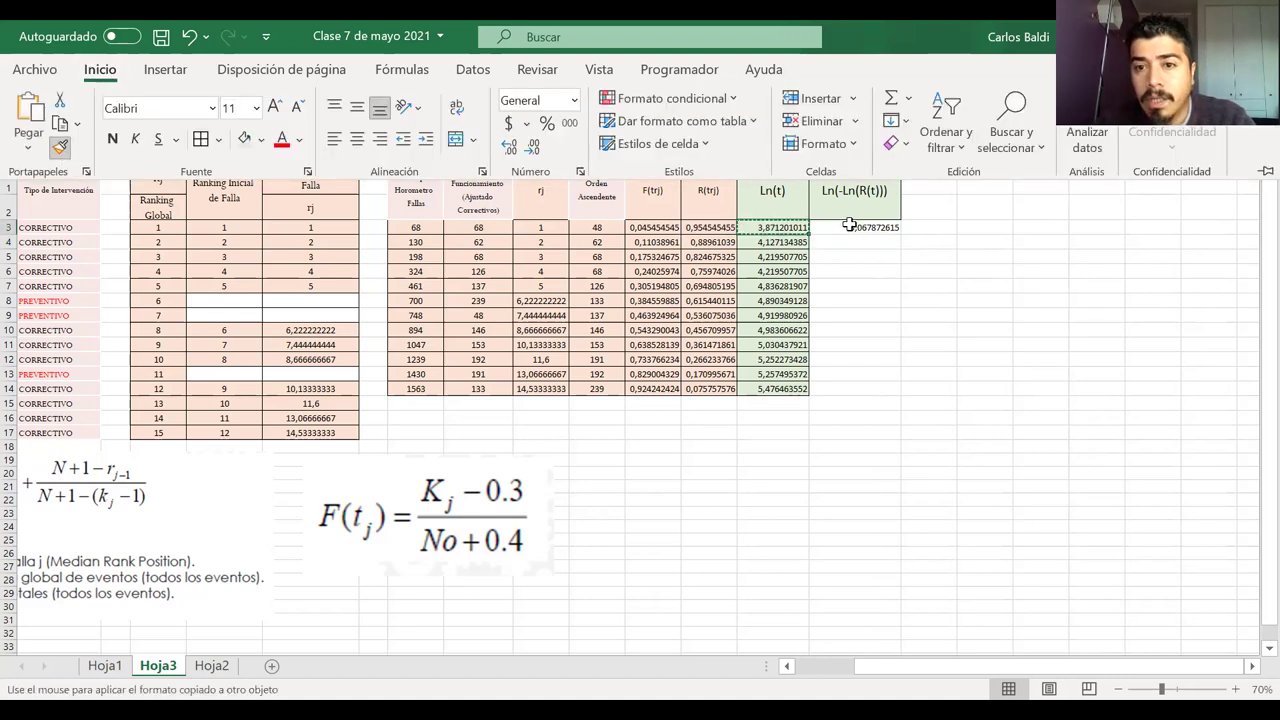
click(850, 229)
drag(900, 230, 894, 397)
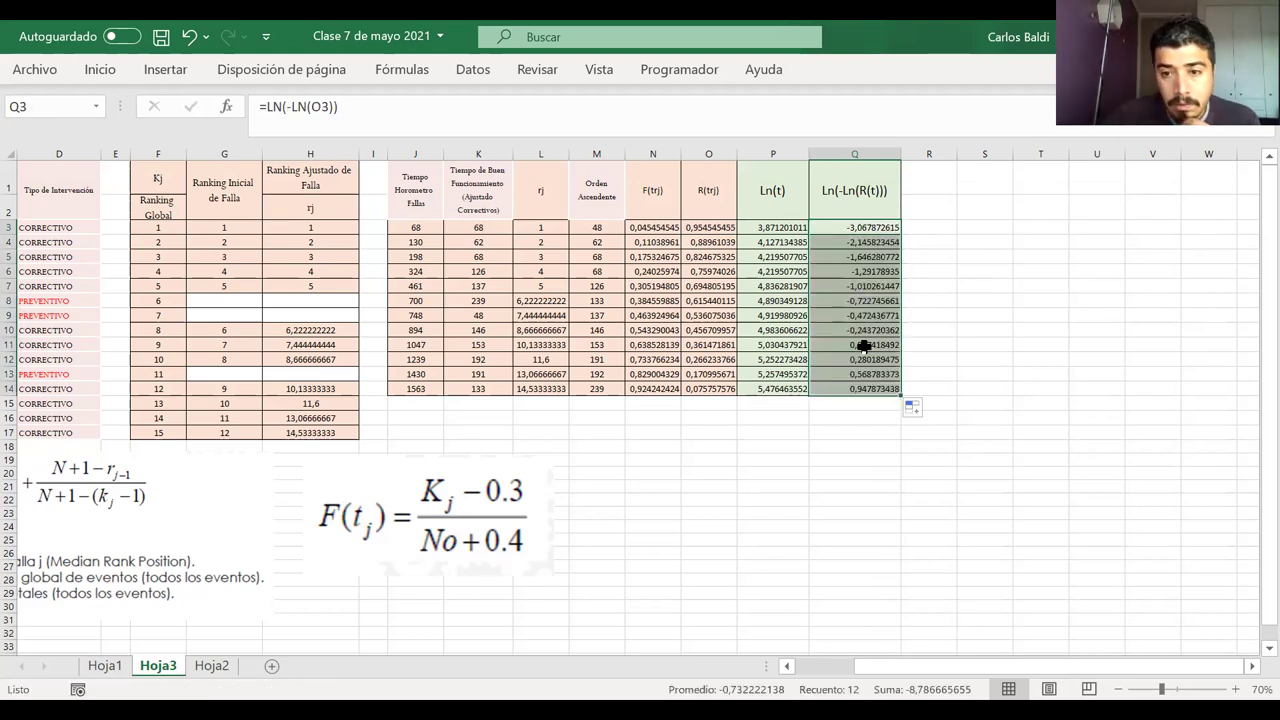
right_click(843, 340)
key(Escape)
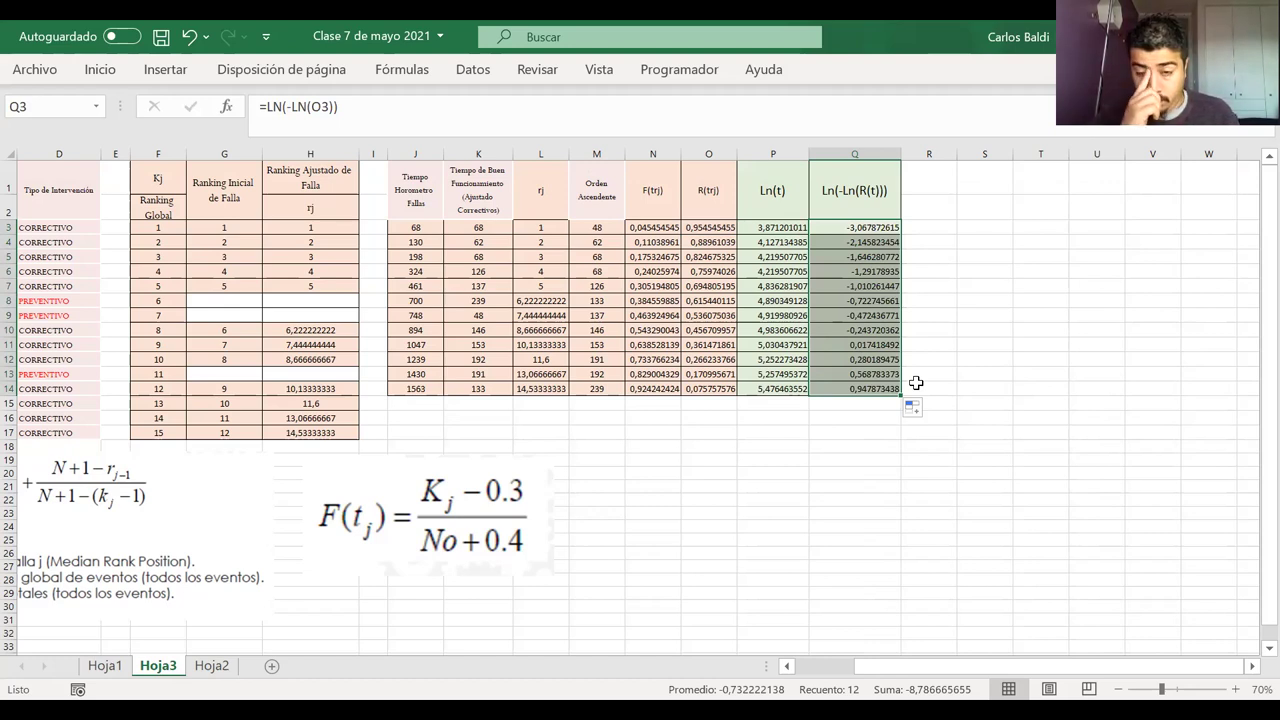
click(817, 448)
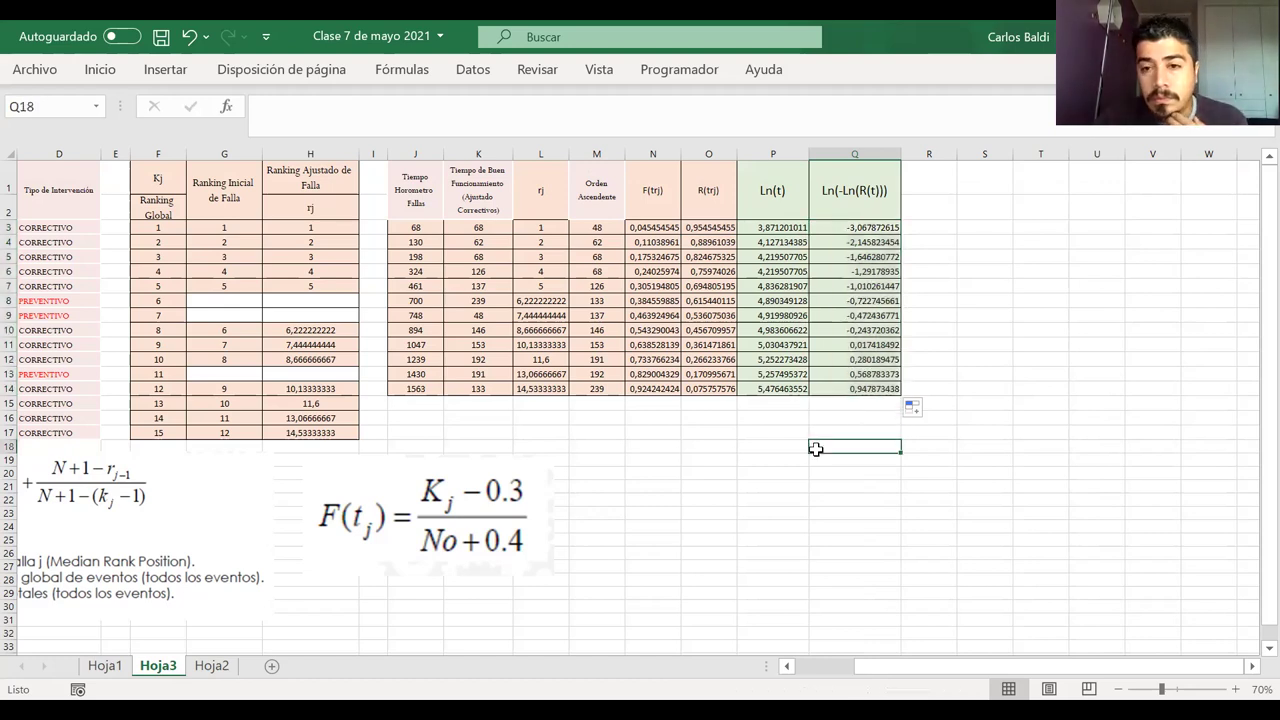
- Insert a markers-only scatter chart of P1:Q14, then move it beside the table and enlarge it
scroll(818, 450, right, 1)
scroll(818, 450, right, 3)
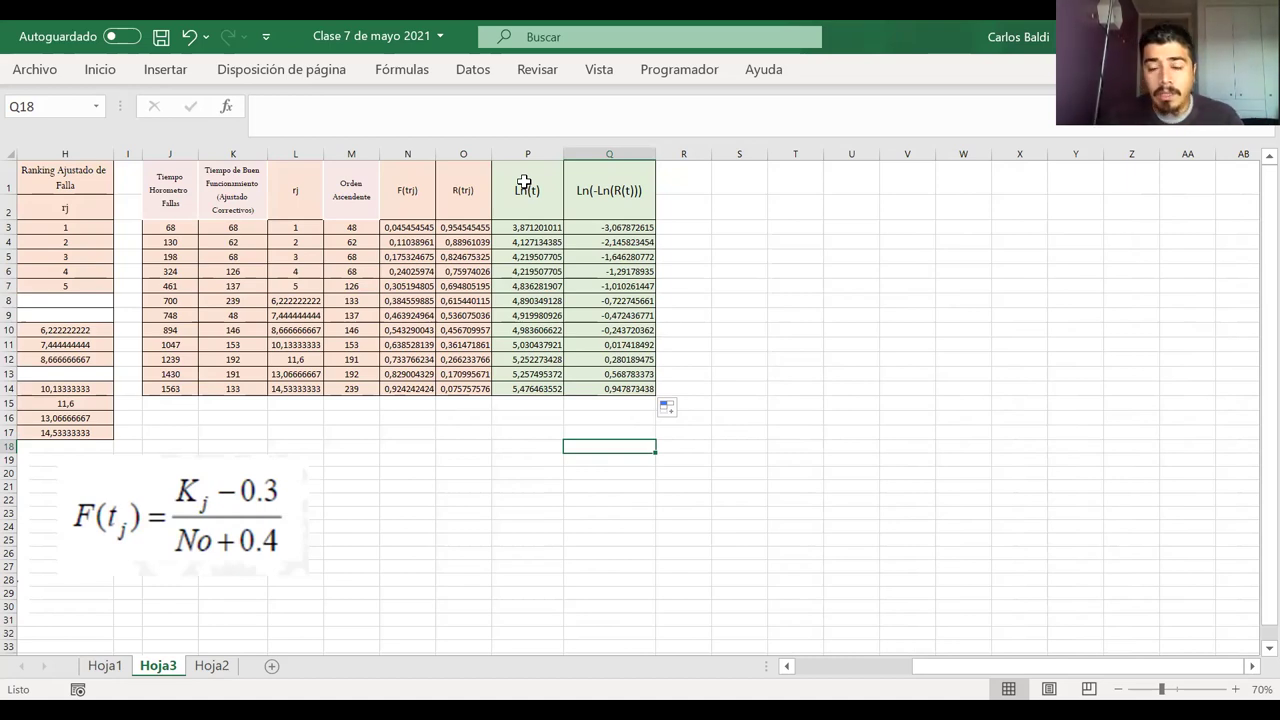
drag(523, 181, 593, 388)
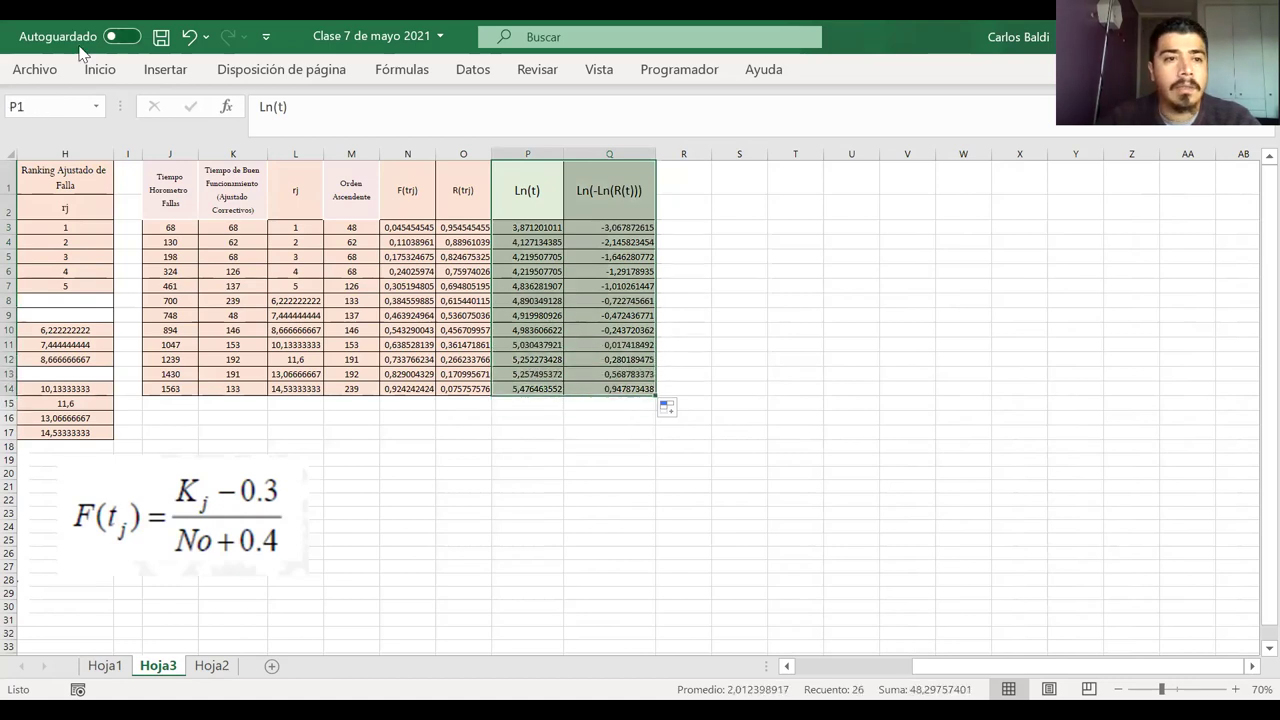
double_click(158, 70)
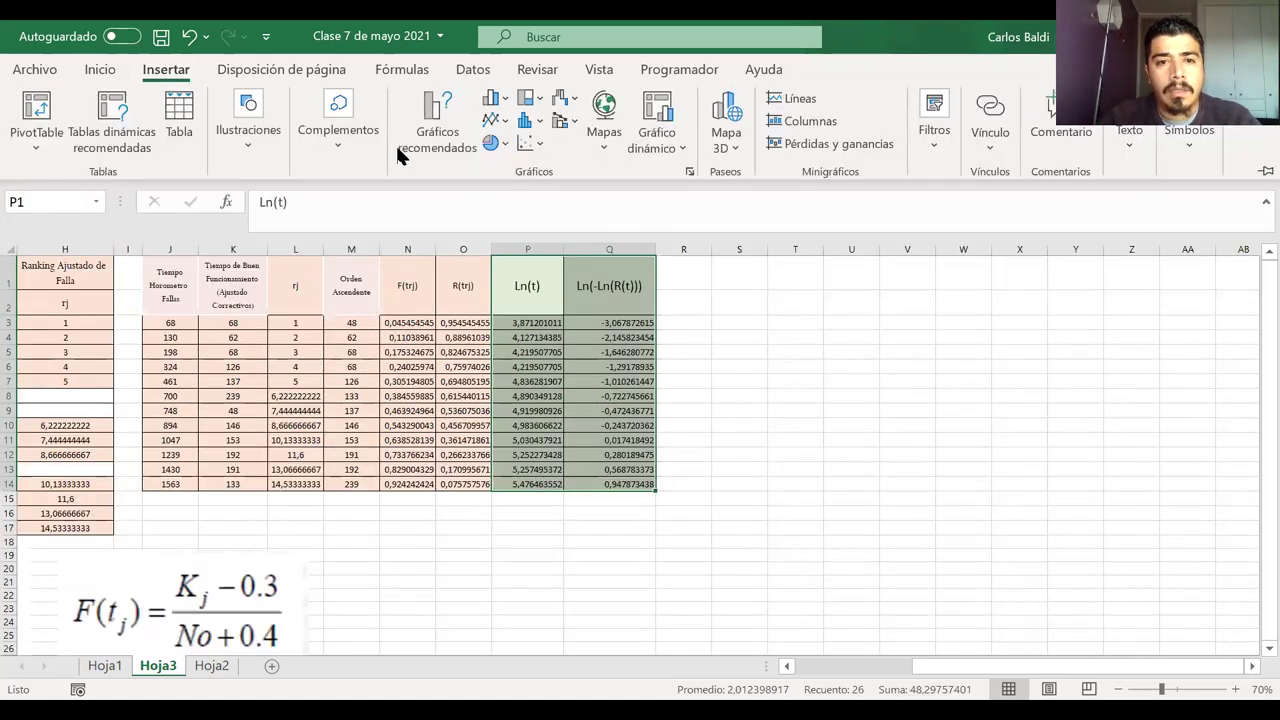
click(541, 147)
click(555, 222)
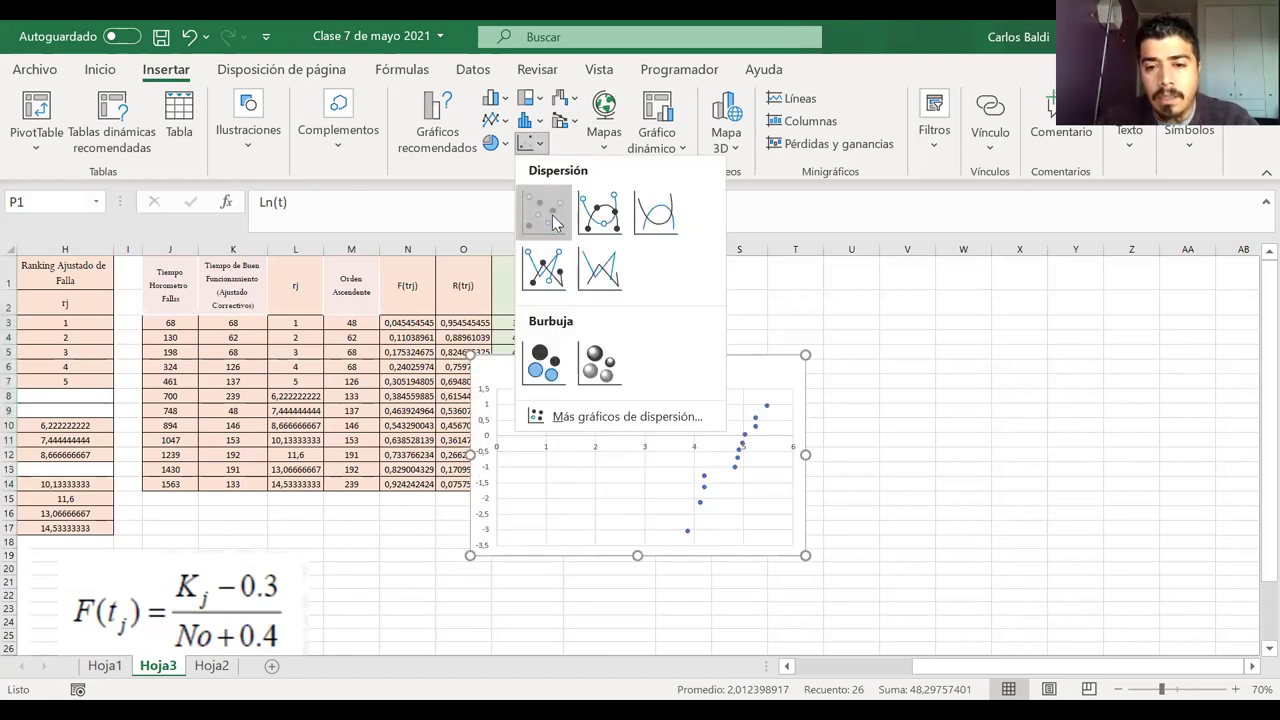
drag(688, 352, 926, 263)
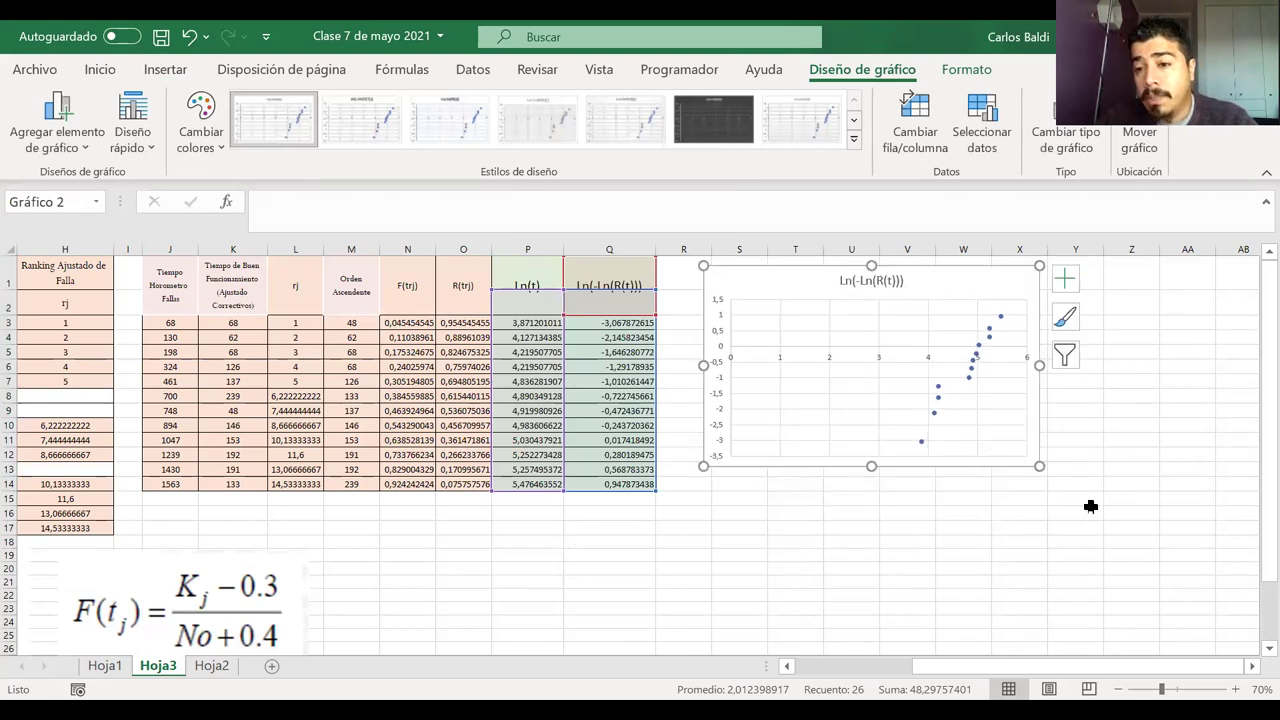
drag(1040, 464, 1137, 507)
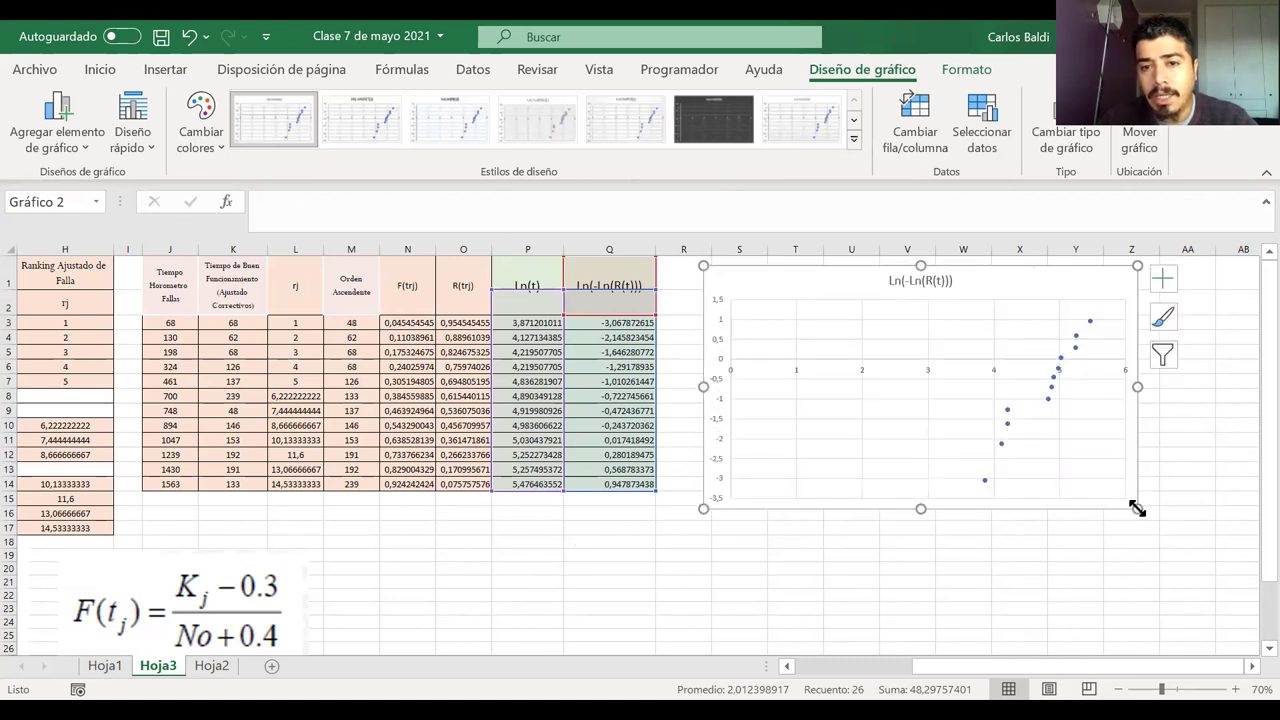
click(165, 69)
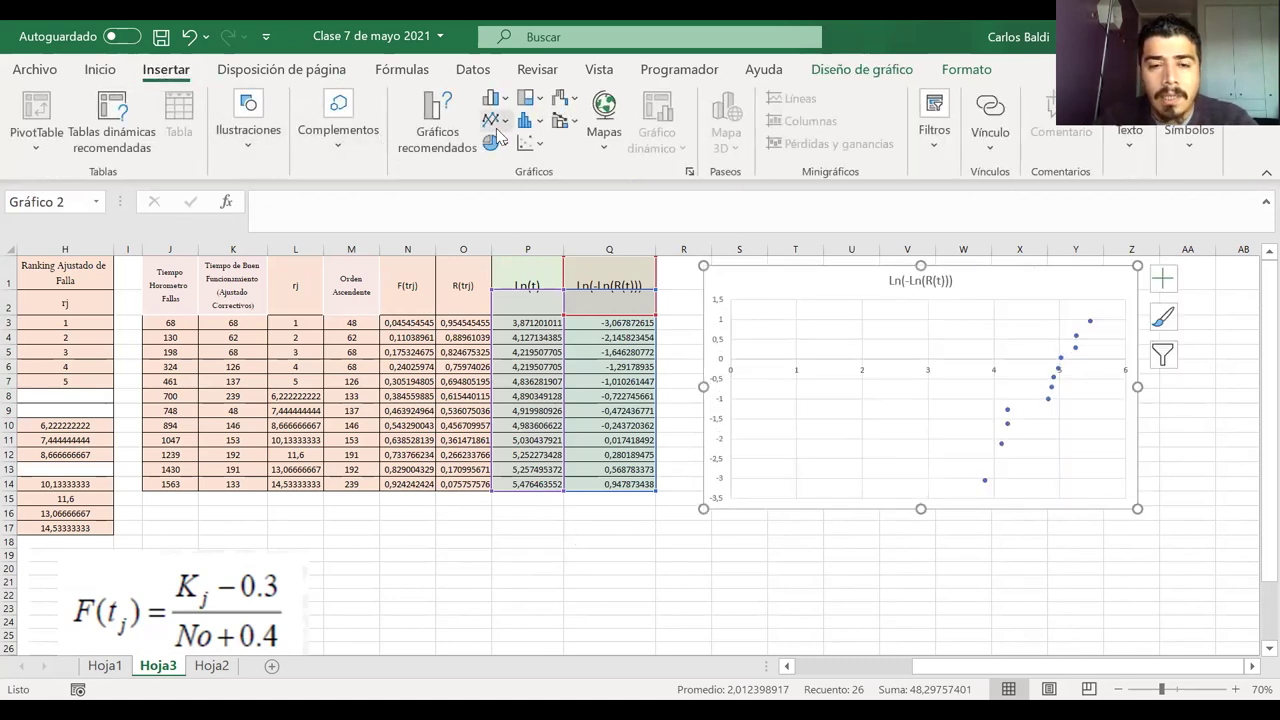
click(688, 172)
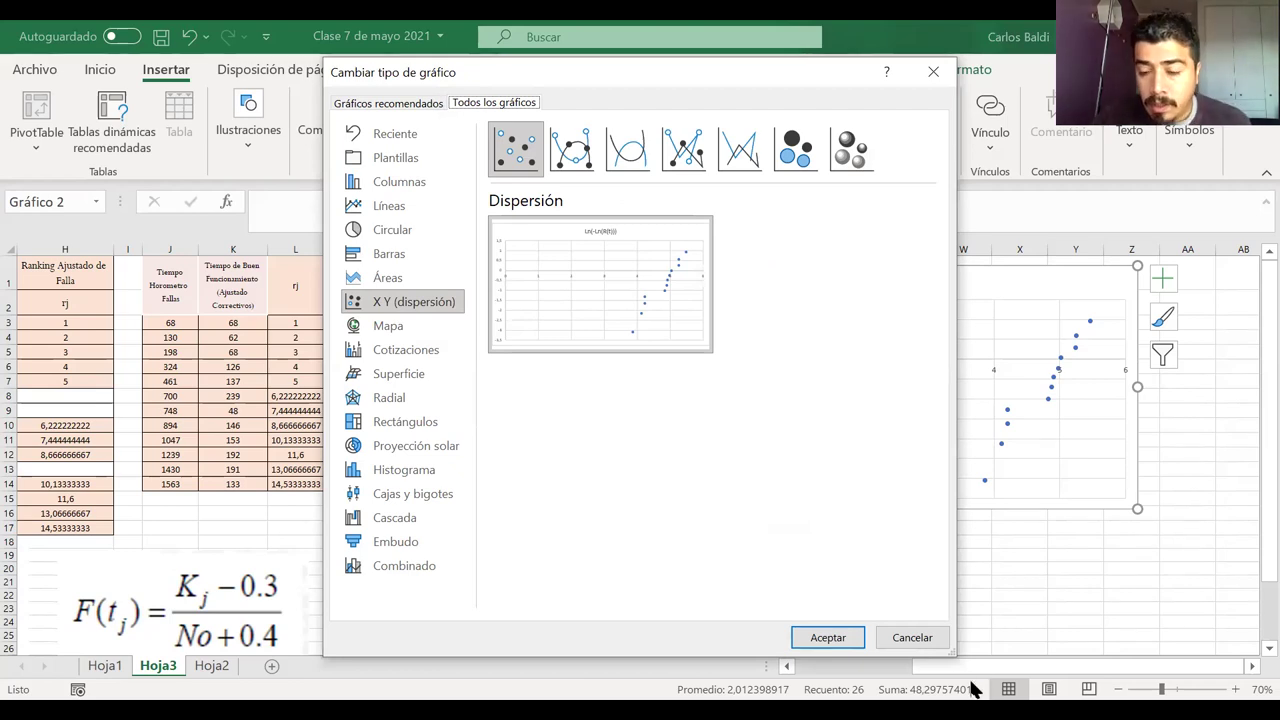
click(912, 638)
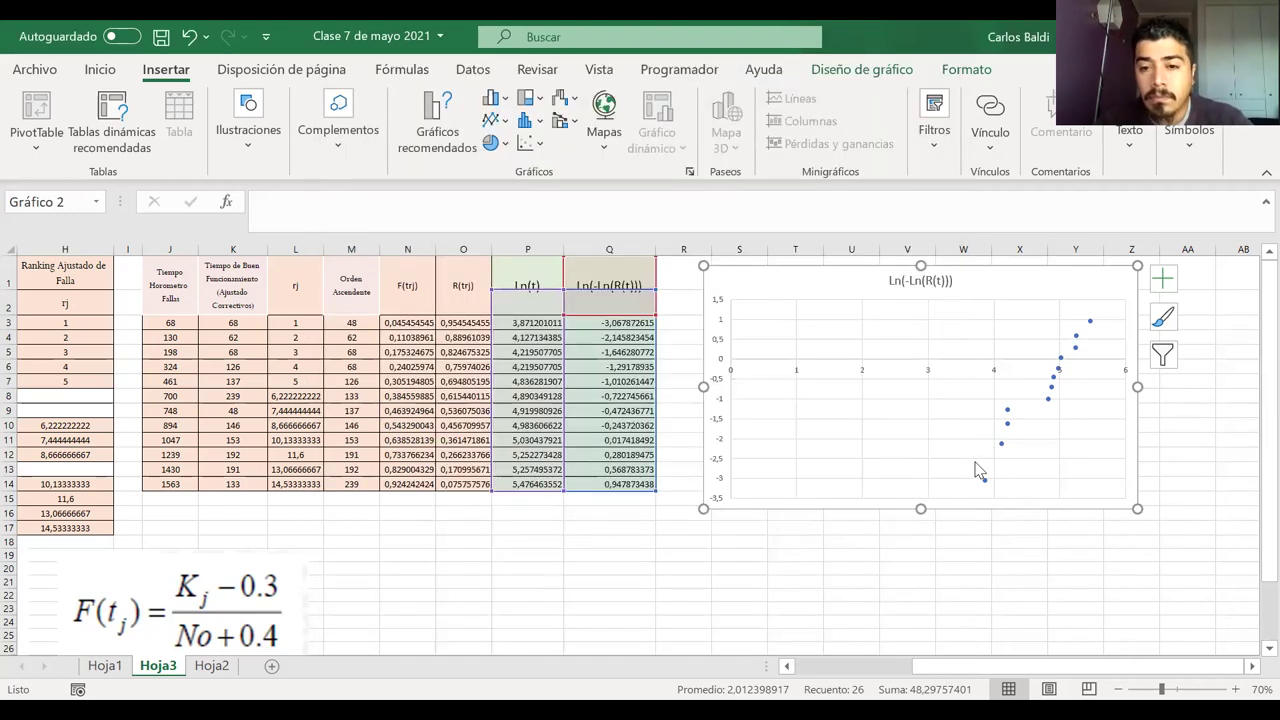
- Adjust the chart series ranges to start at row 3, using P3:P14 for X and Q3:Q14 for Y
click(1048, 396)
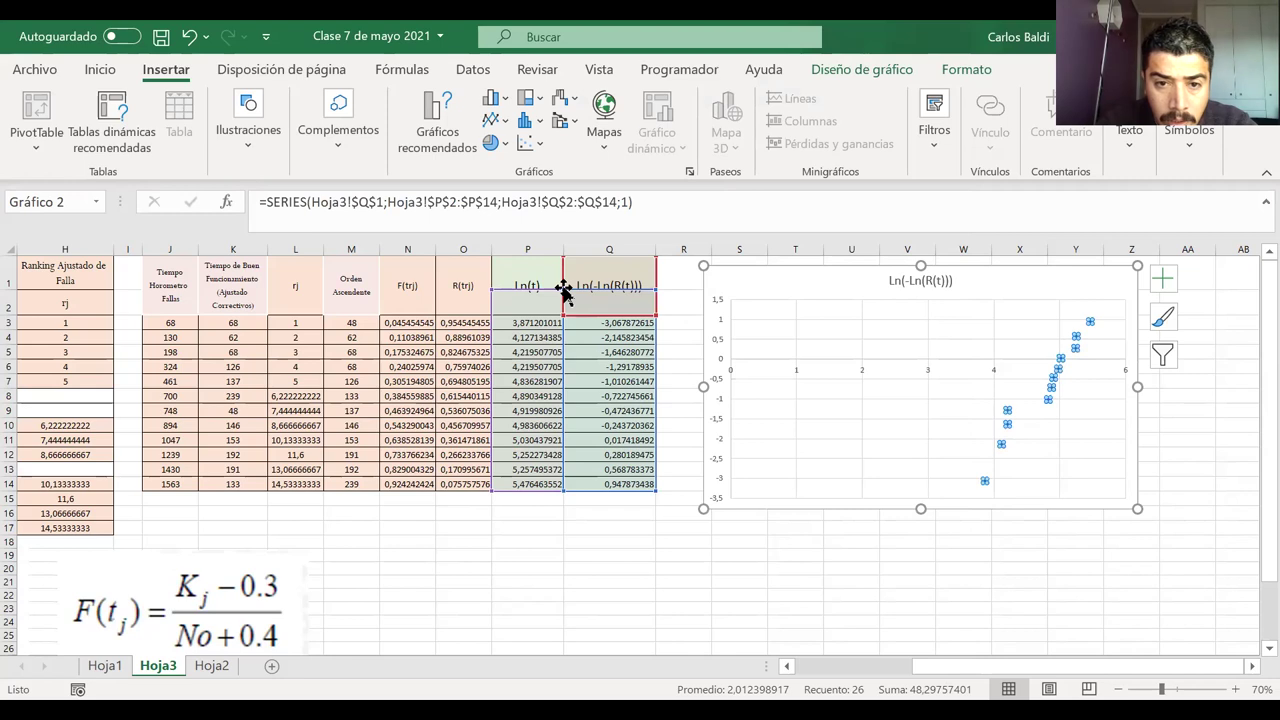
drag(560, 302, 491, 312)
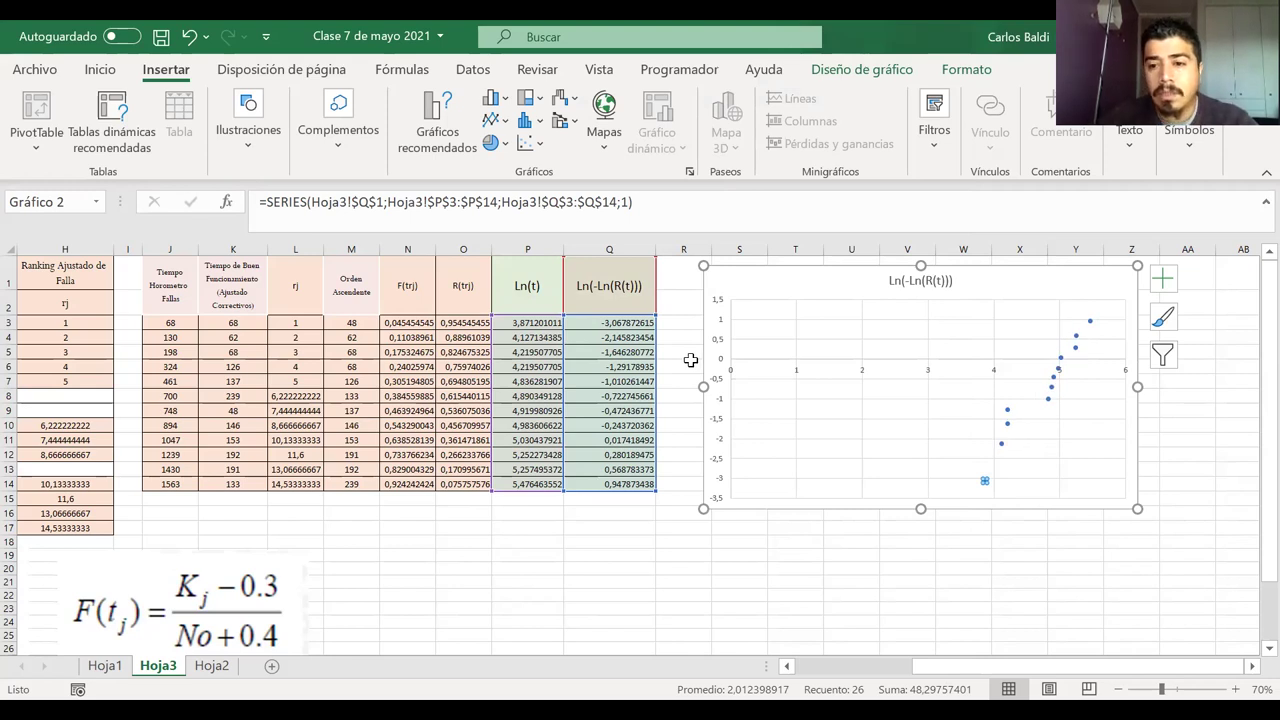
click(751, 540)
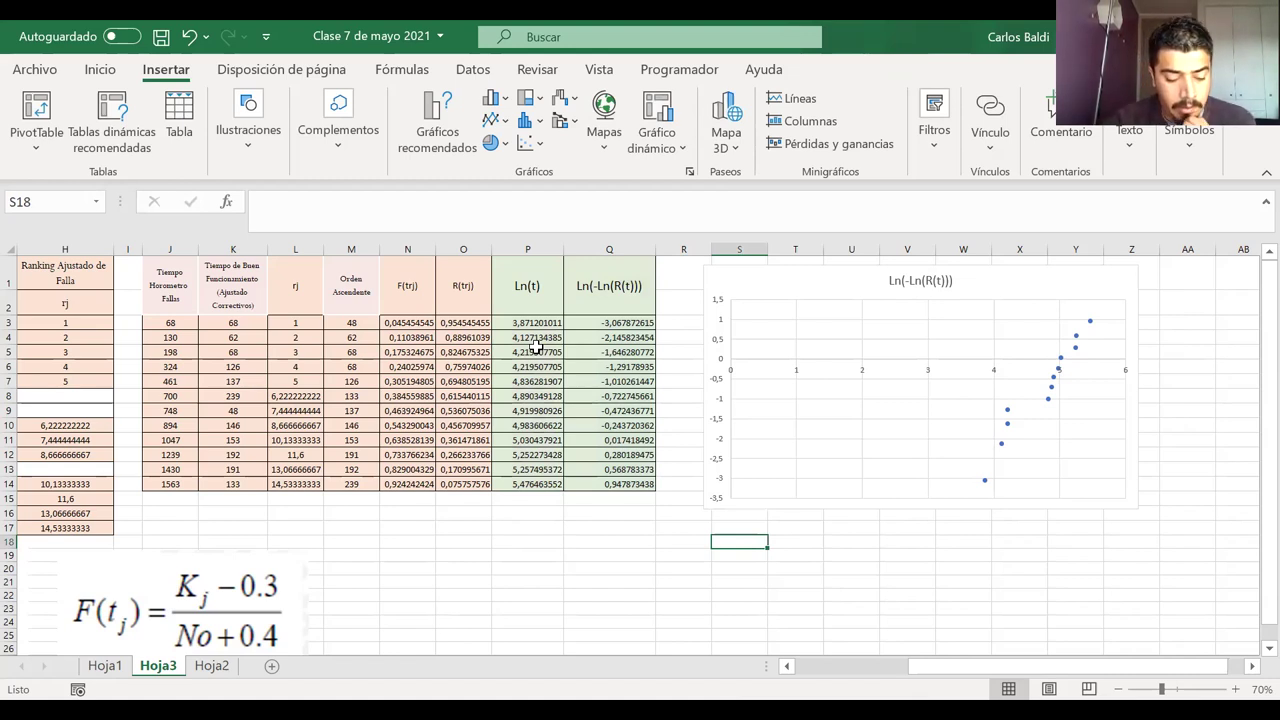
- Add a linear trendline to the scatter series and display its equation and R-squared value on the chart
click(1077, 346)
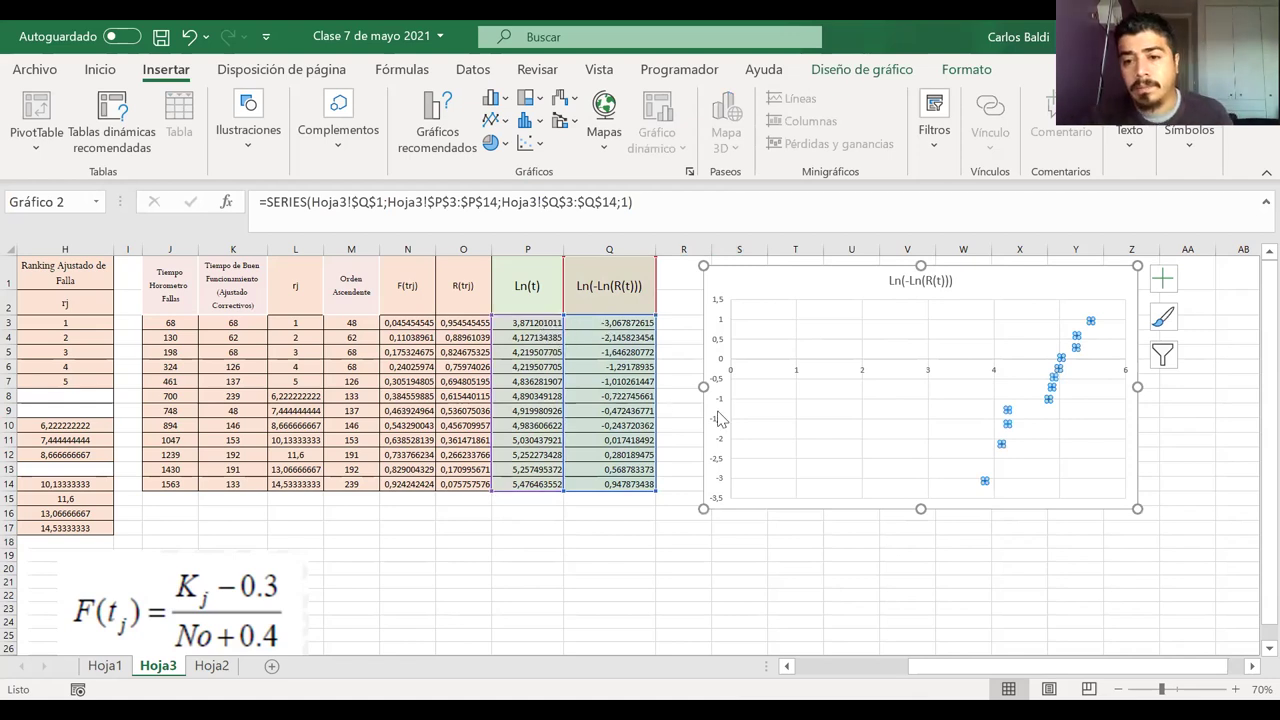
click(806, 553)
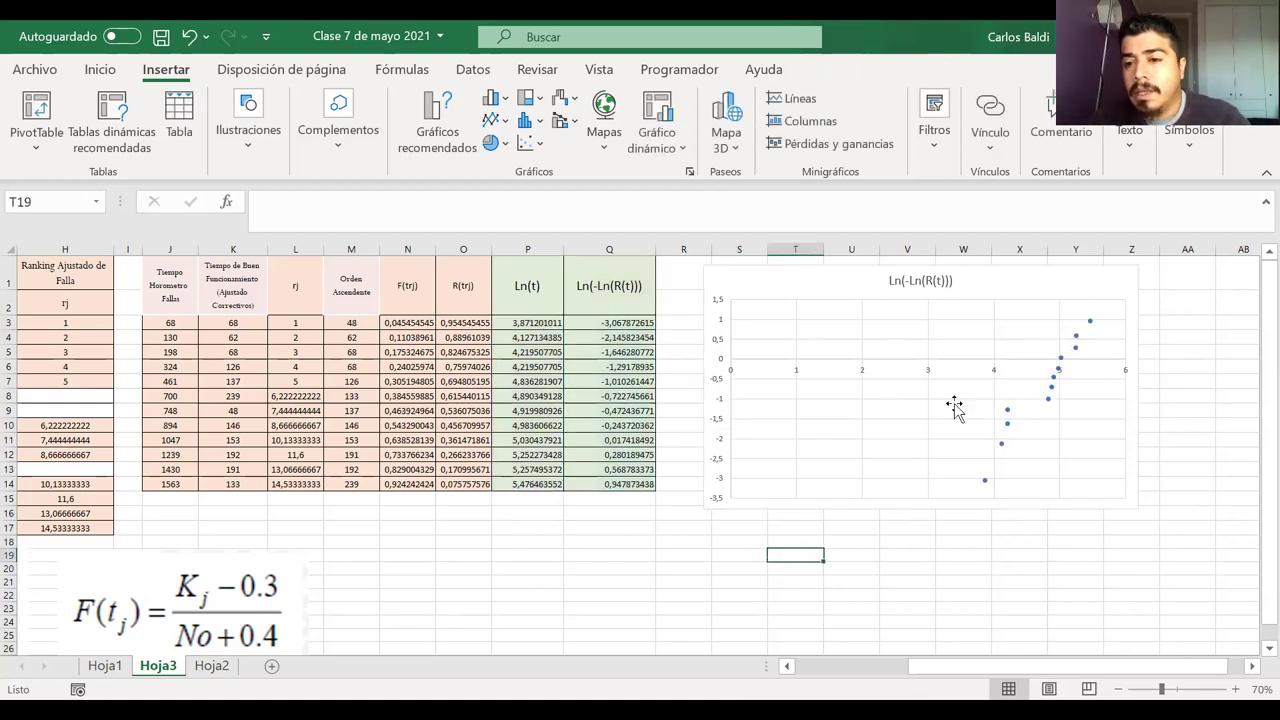
click(1049, 403)
right_click(1049, 403)
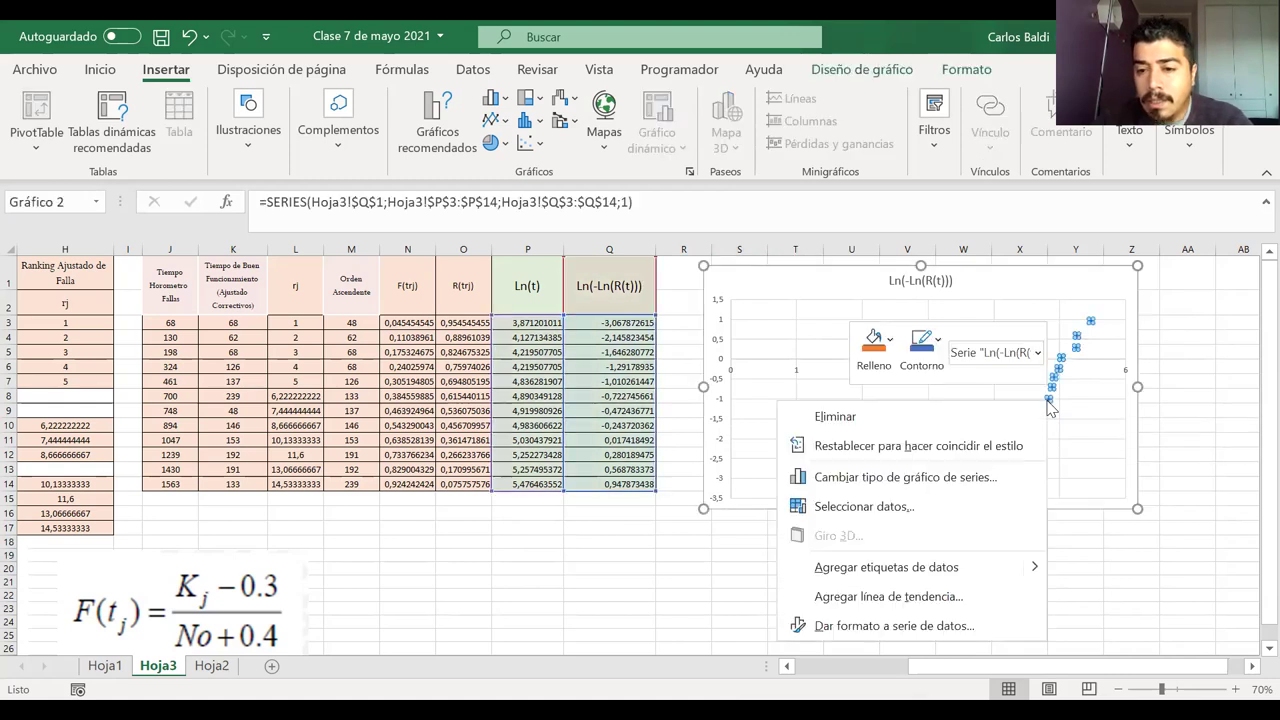
click(906, 600)
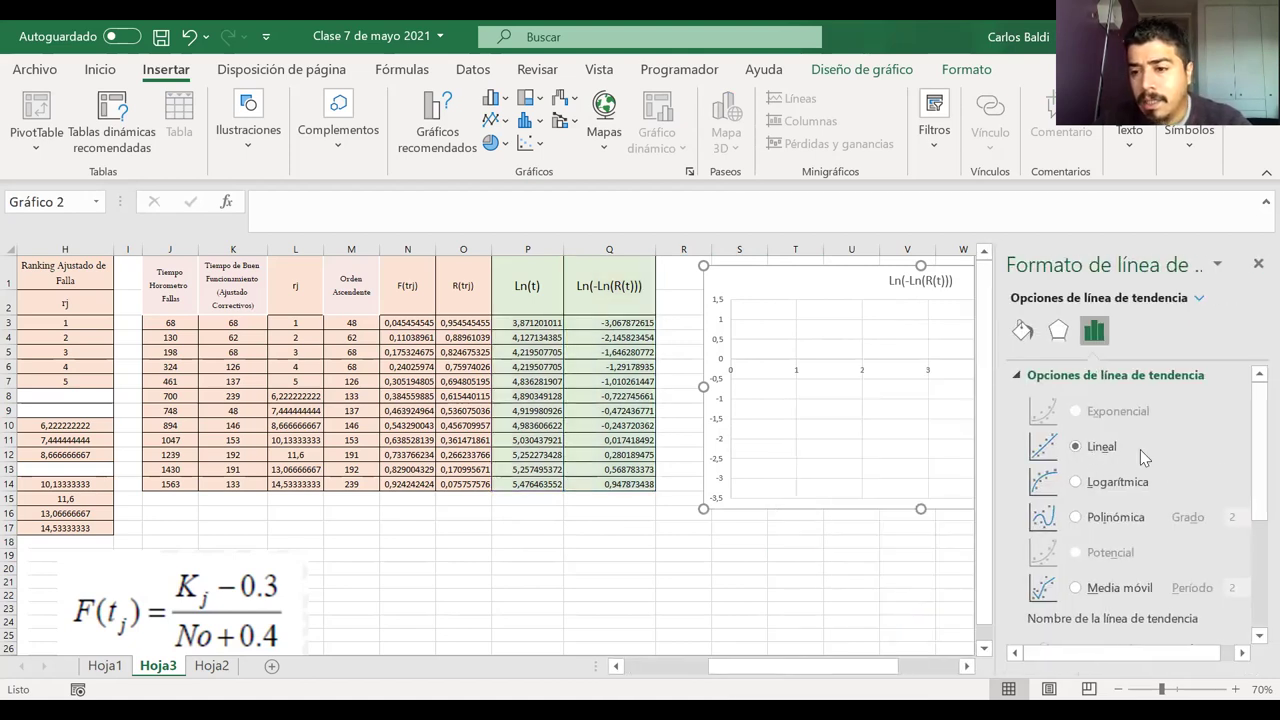
scroll(1140, 449, down, 3)
scroll(1143, 456, down, 2)
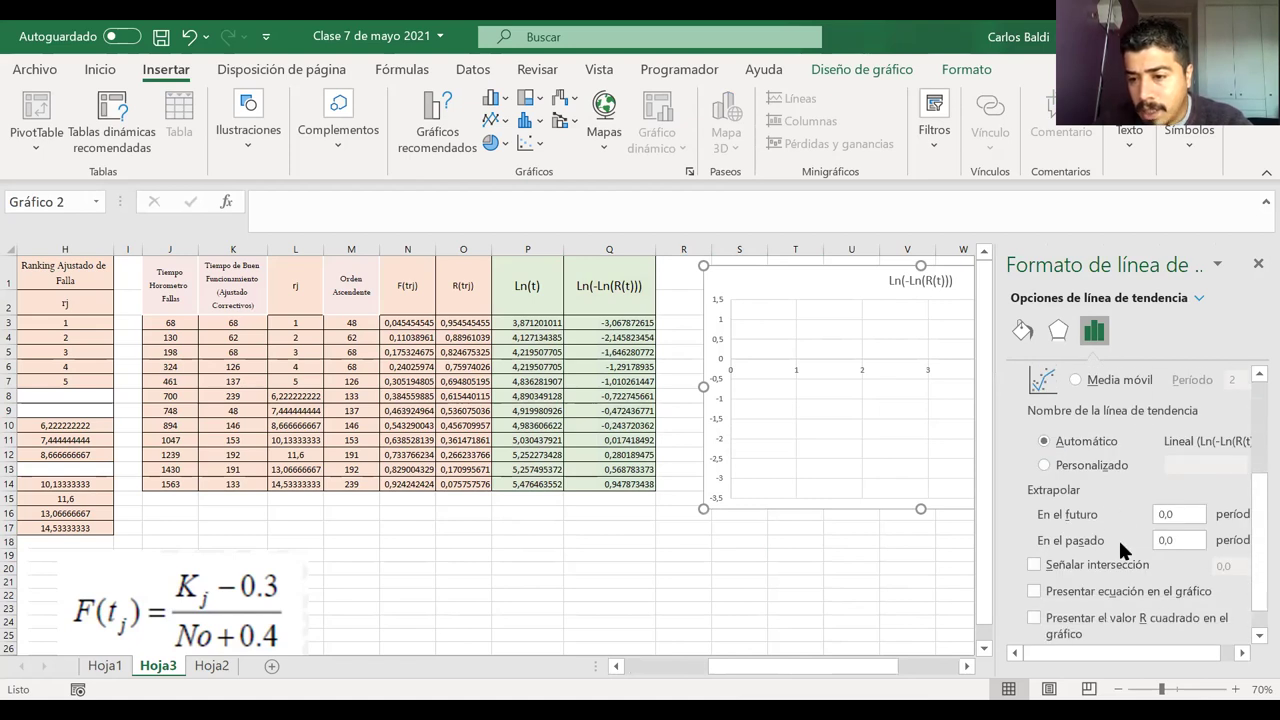
click(1034, 584)
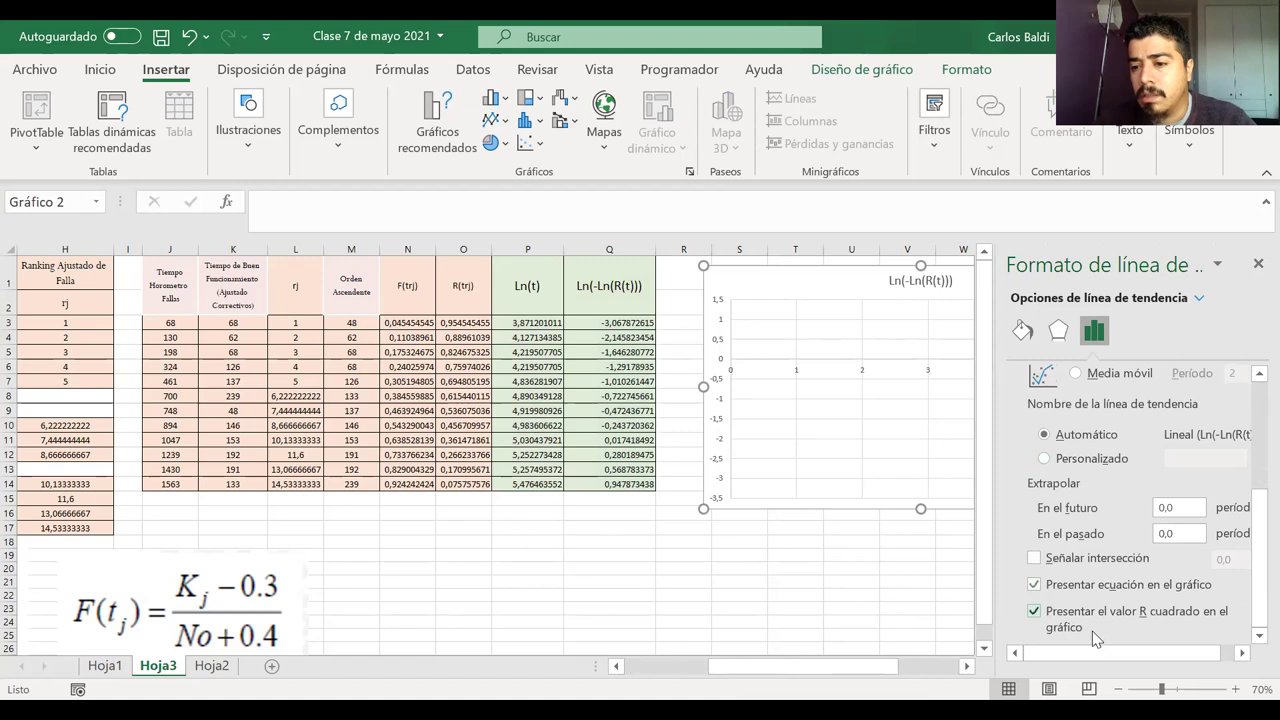
- Close the trendline settings and move the equation label to the empty upper-left area of the chart
click(1254, 266)
click(1050, 320)
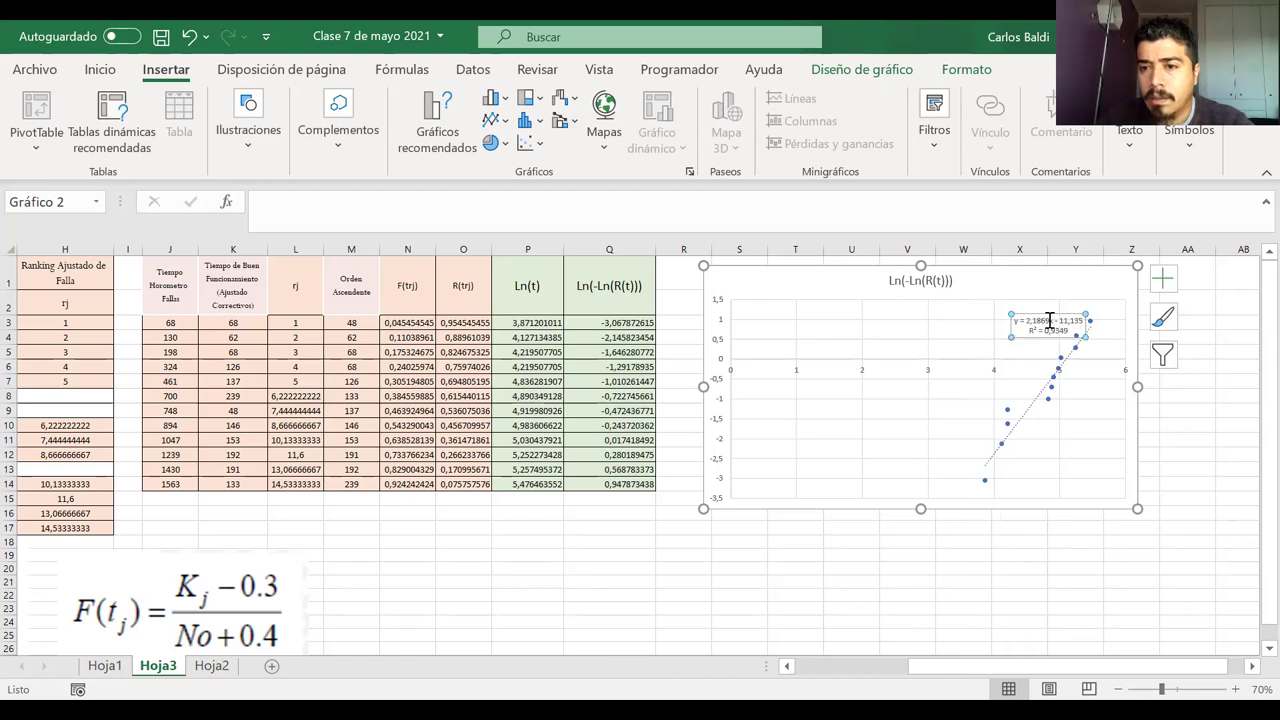
drag(1047, 316, 830, 301)
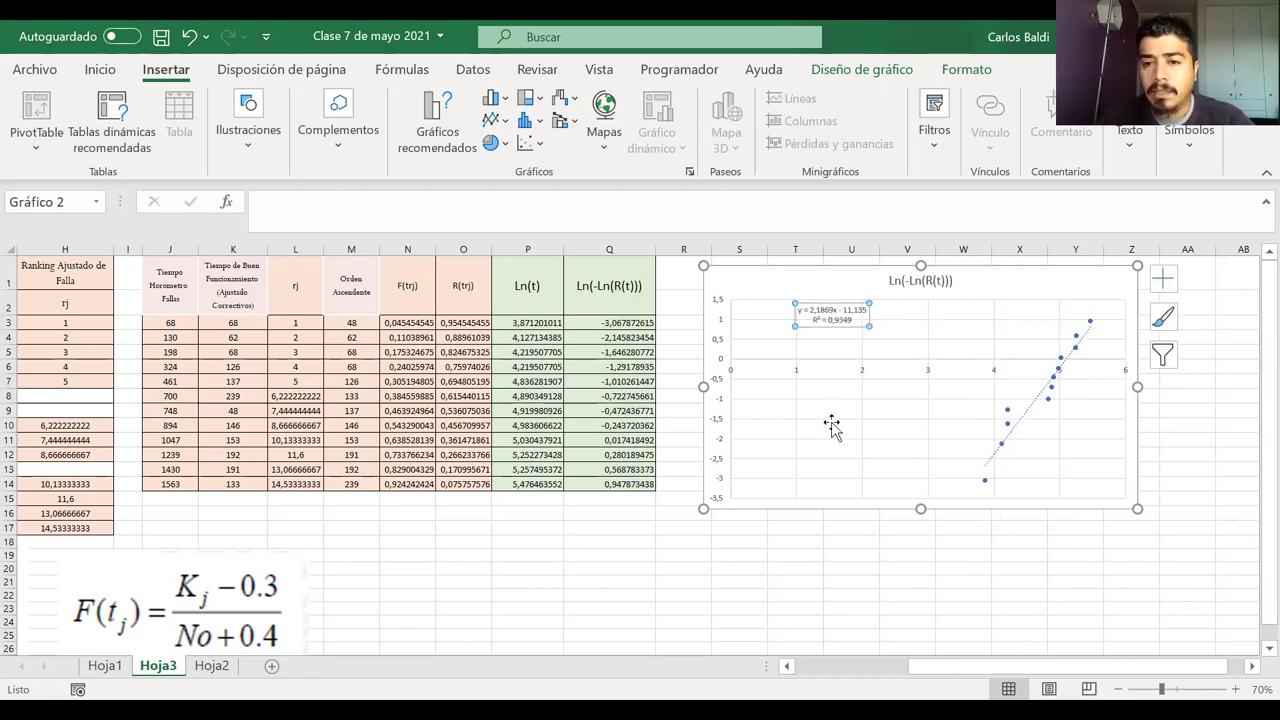
click(810, 556)
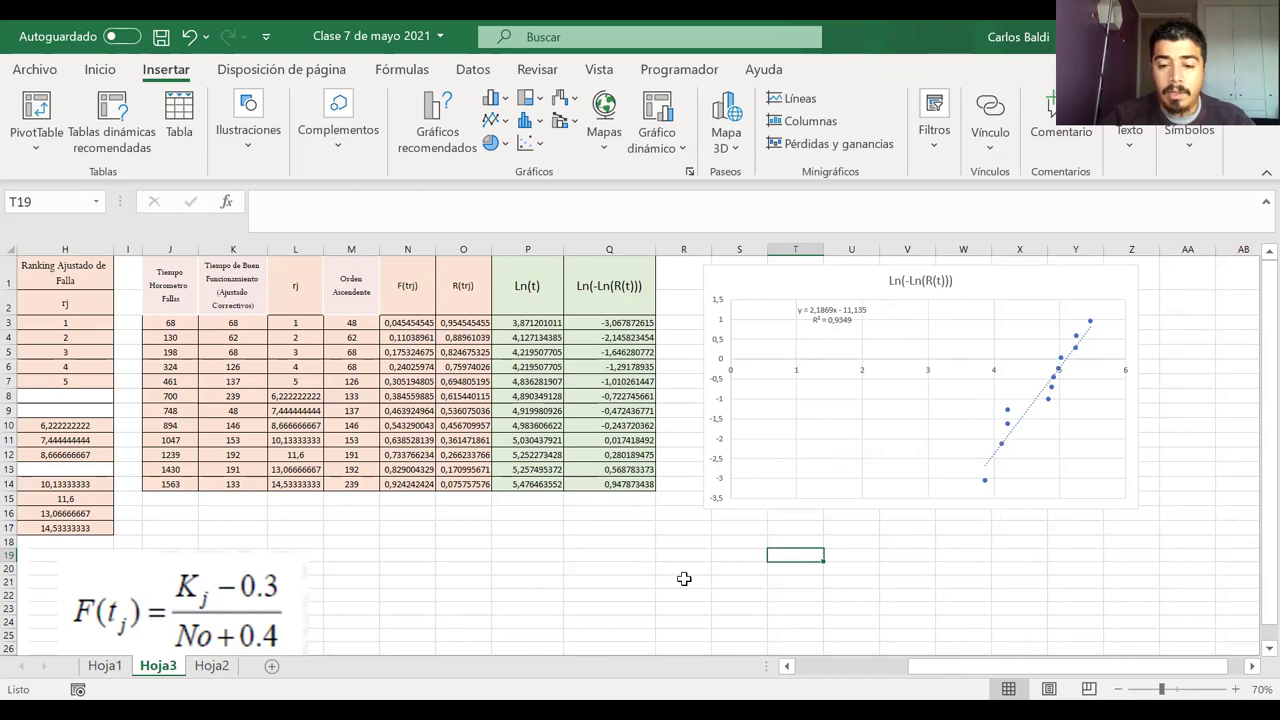
- Copy the BETA, ALFA, INTERCEPTO and MTBF table in S18:T21 of Hoja1 and paste it at S18 on Hoja3
click(757, 541)
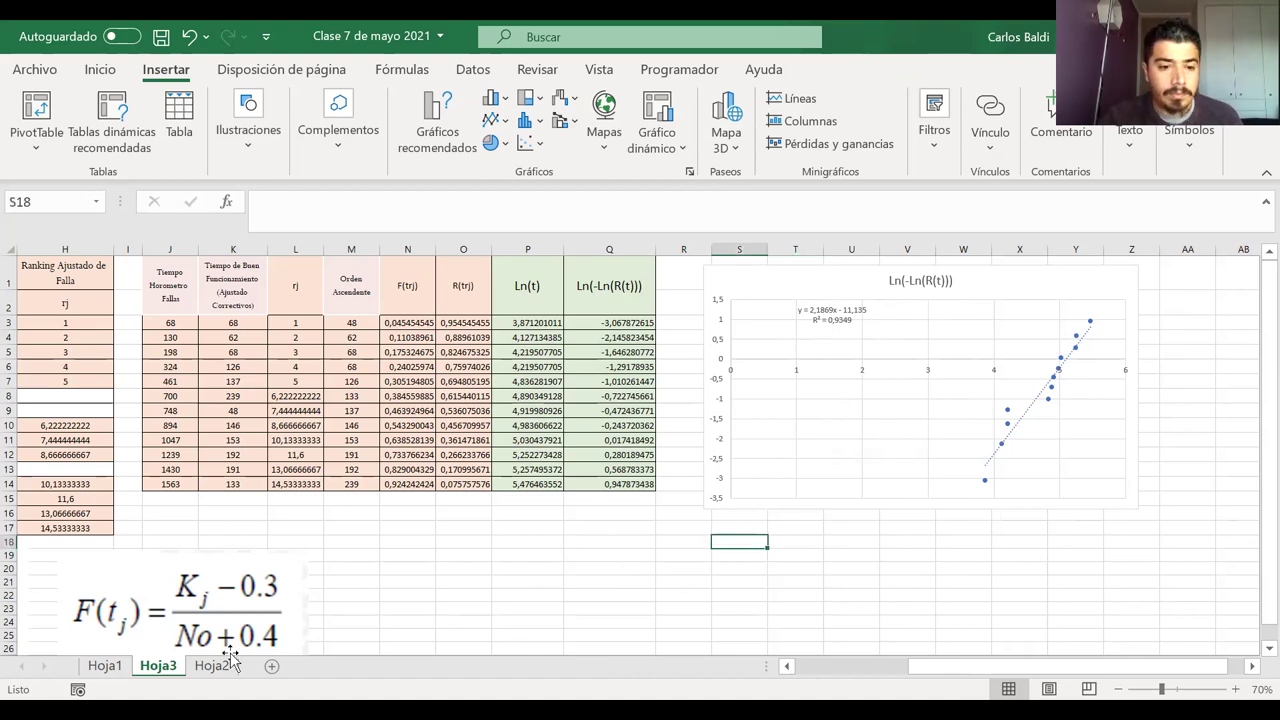
click(112, 668)
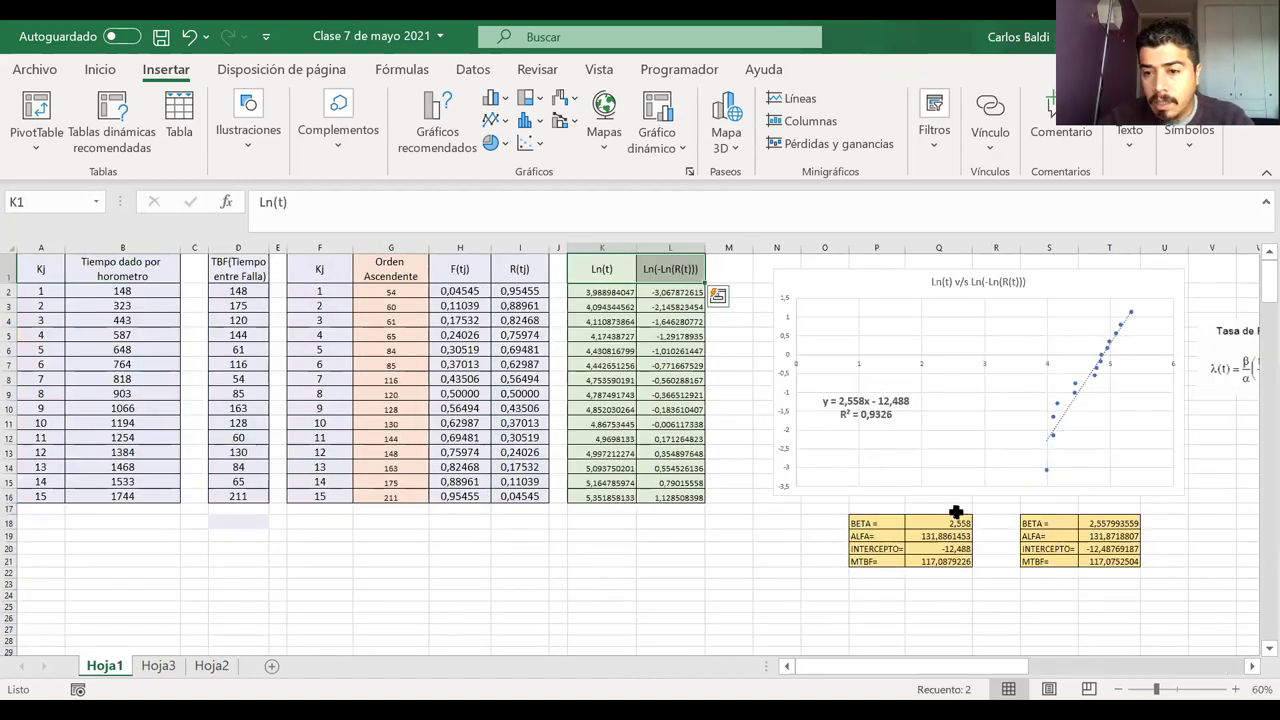
drag(1032, 523, 1043, 561)
key(ctrl+c)
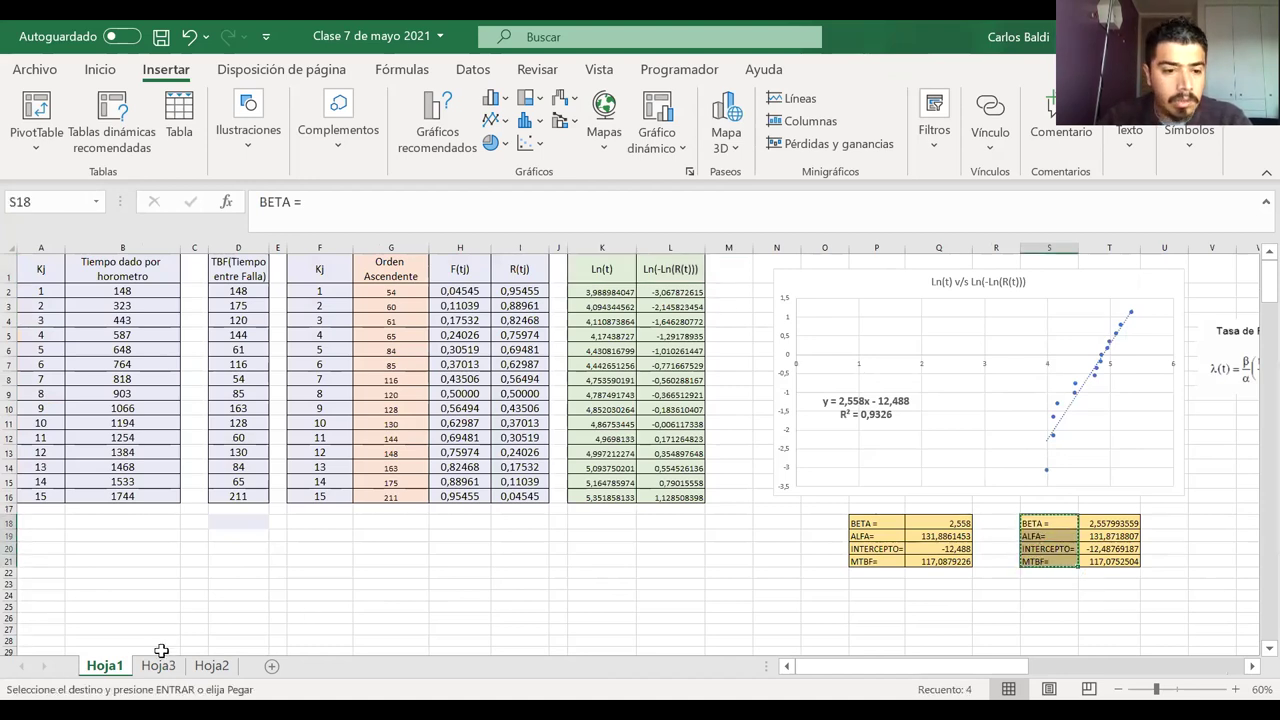
drag(1124, 522, 1048, 561)
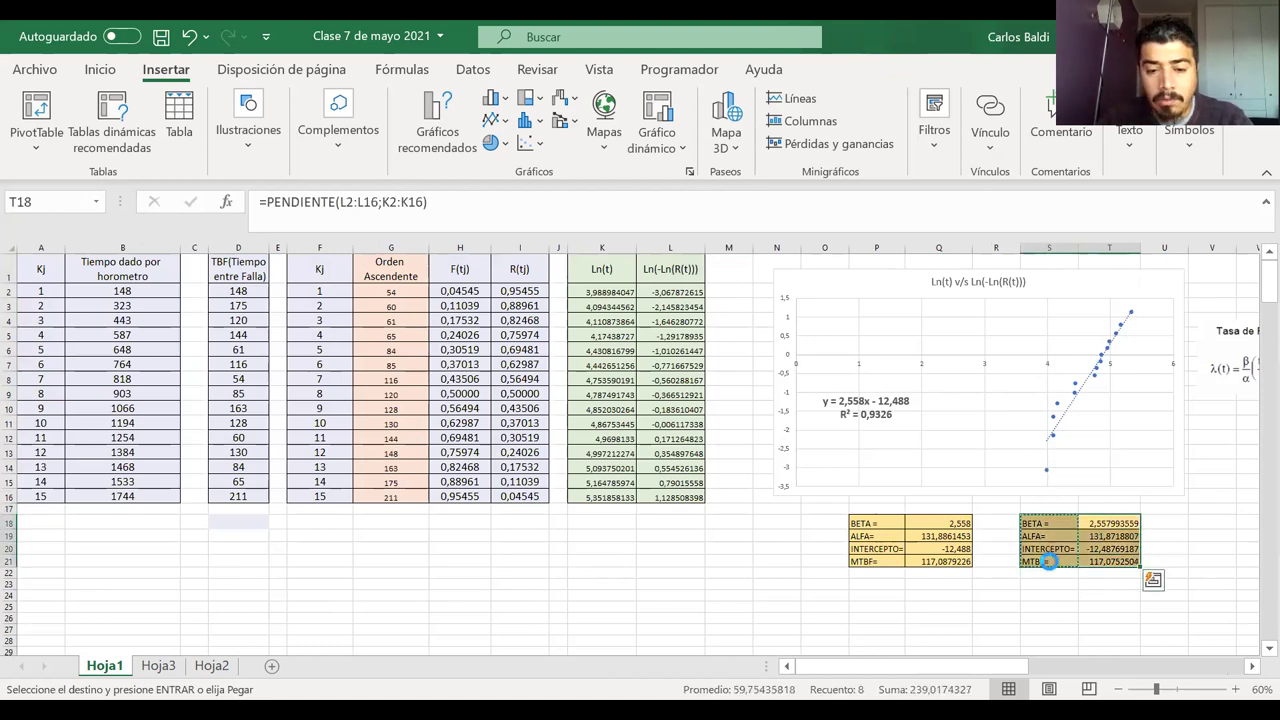
click(158, 665)
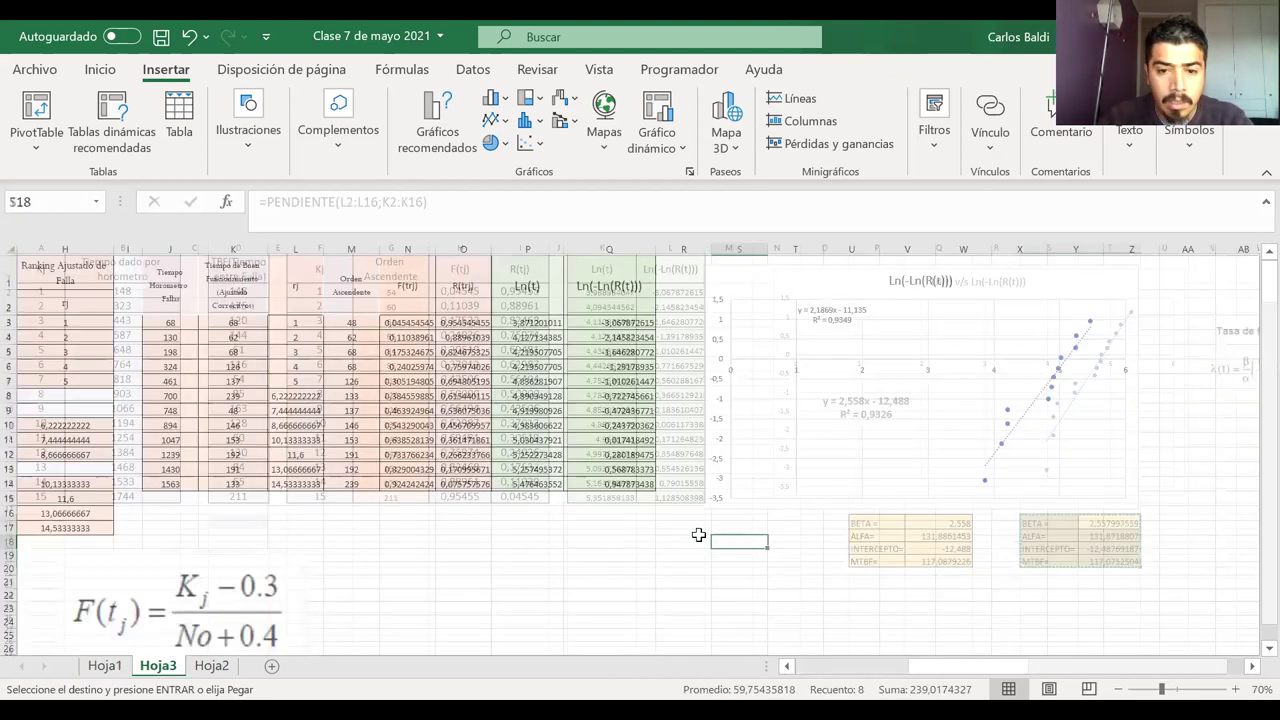
key(ctrl+v)
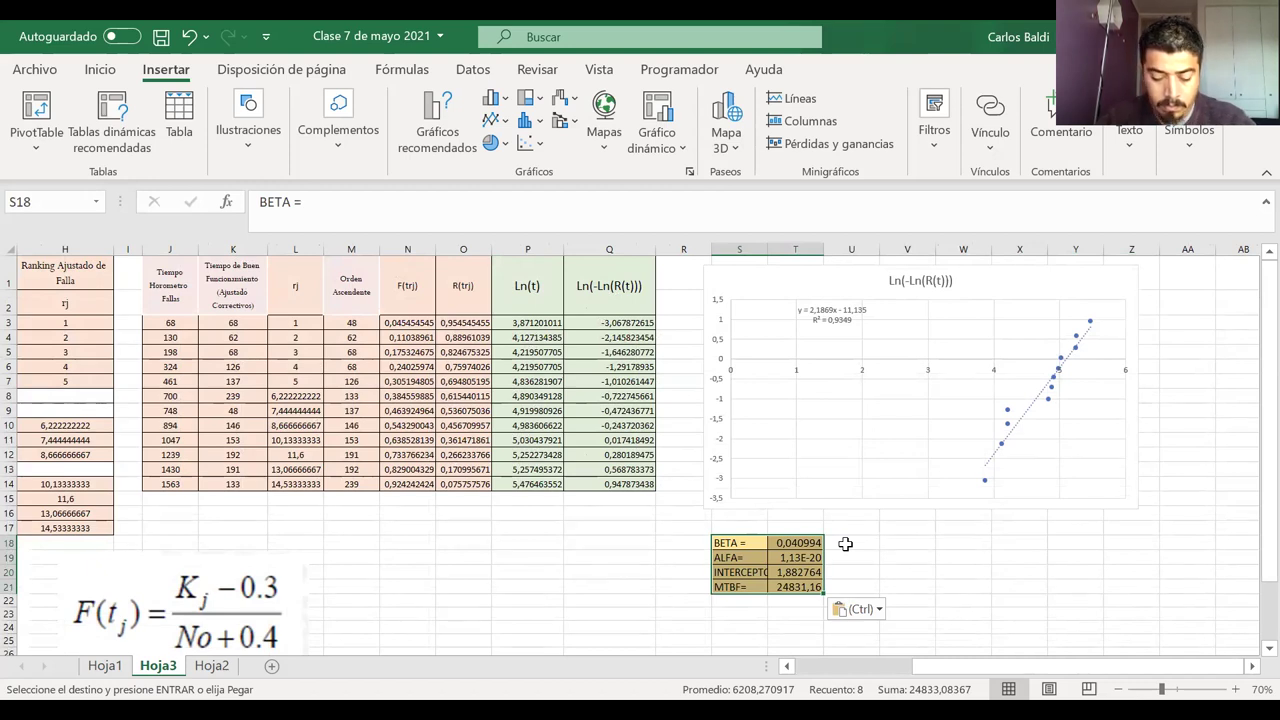
- Clear the pasted values in T18:T21 and widen columns S and T
mouse_move(797, 557)
mouse_down()
mouse_move(801, 578)
mouse_move(798, 543)
mouse_up()
key(Delete)
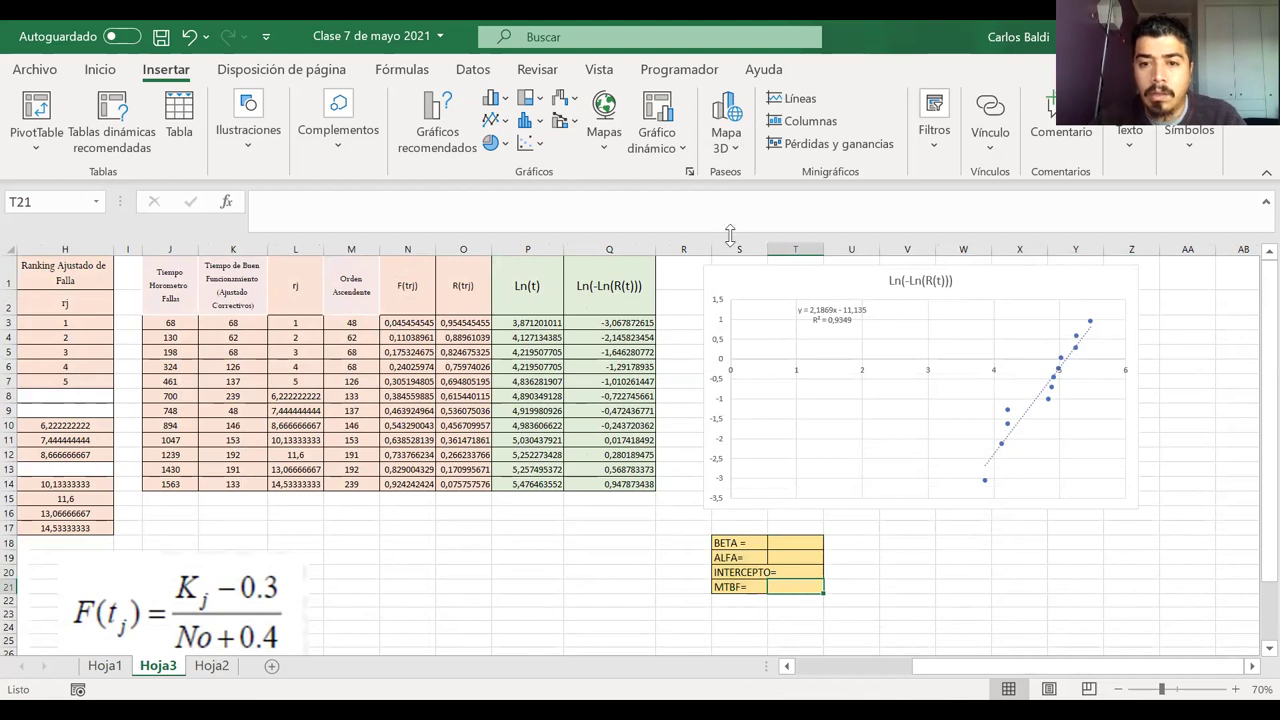
drag(768, 249, 788, 248)
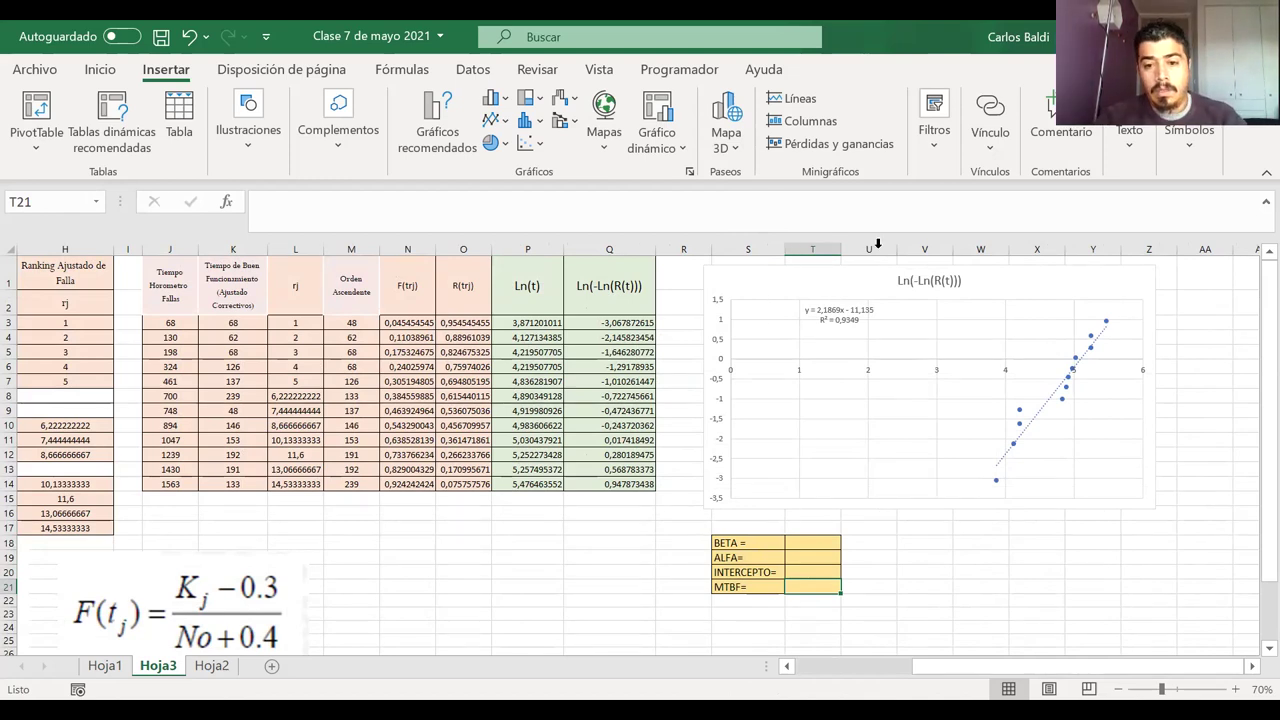
click(813, 542)
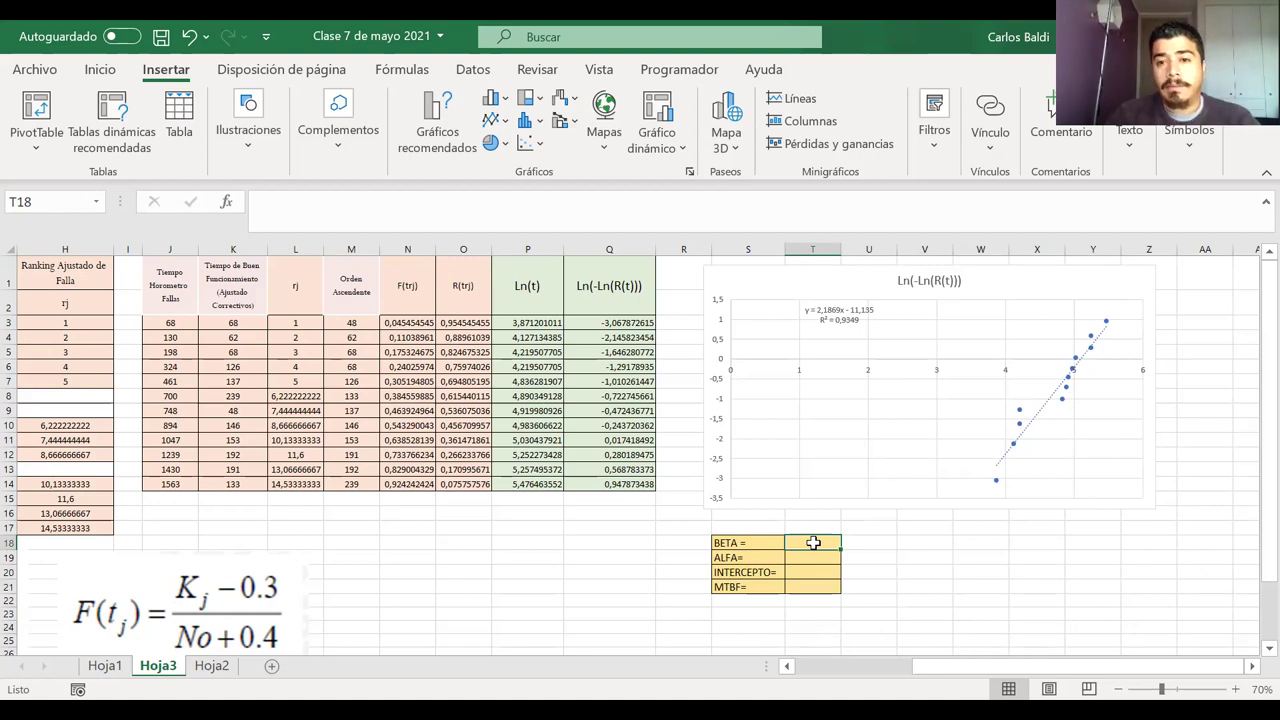
drag(841, 247, 857, 247)
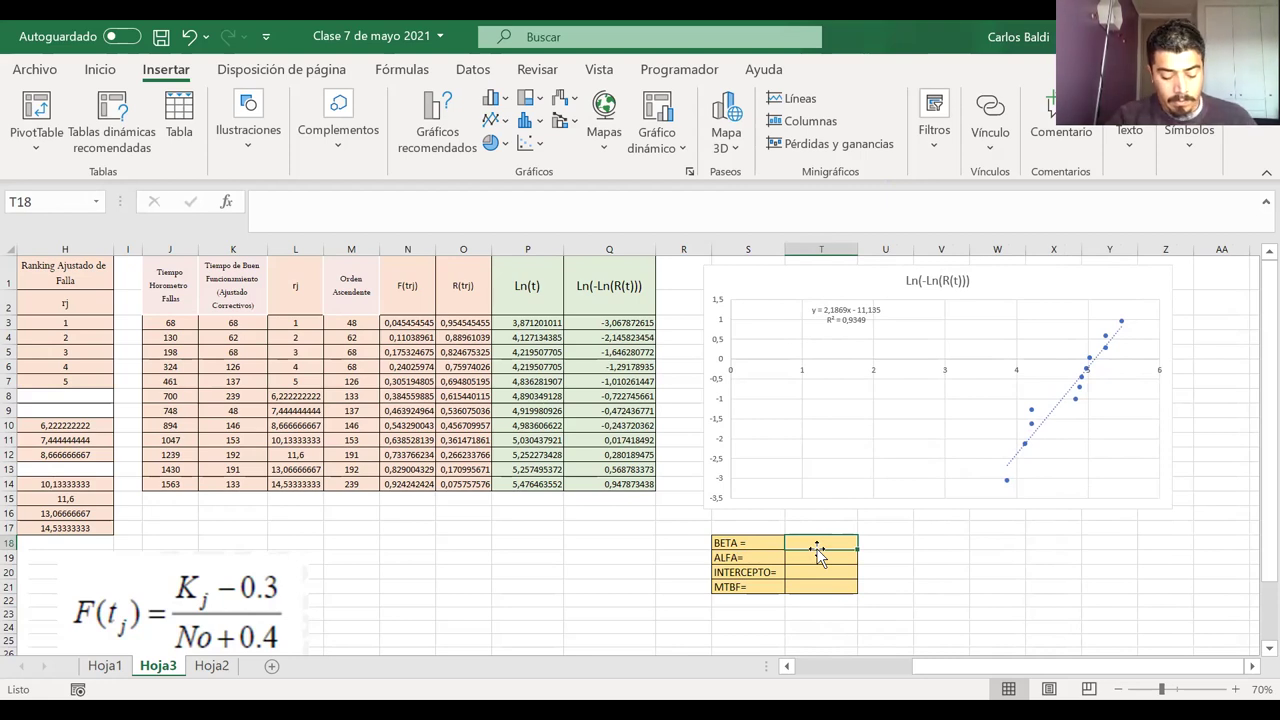
- Start a PENDIENTE formula in T18 for BETA
text(=)
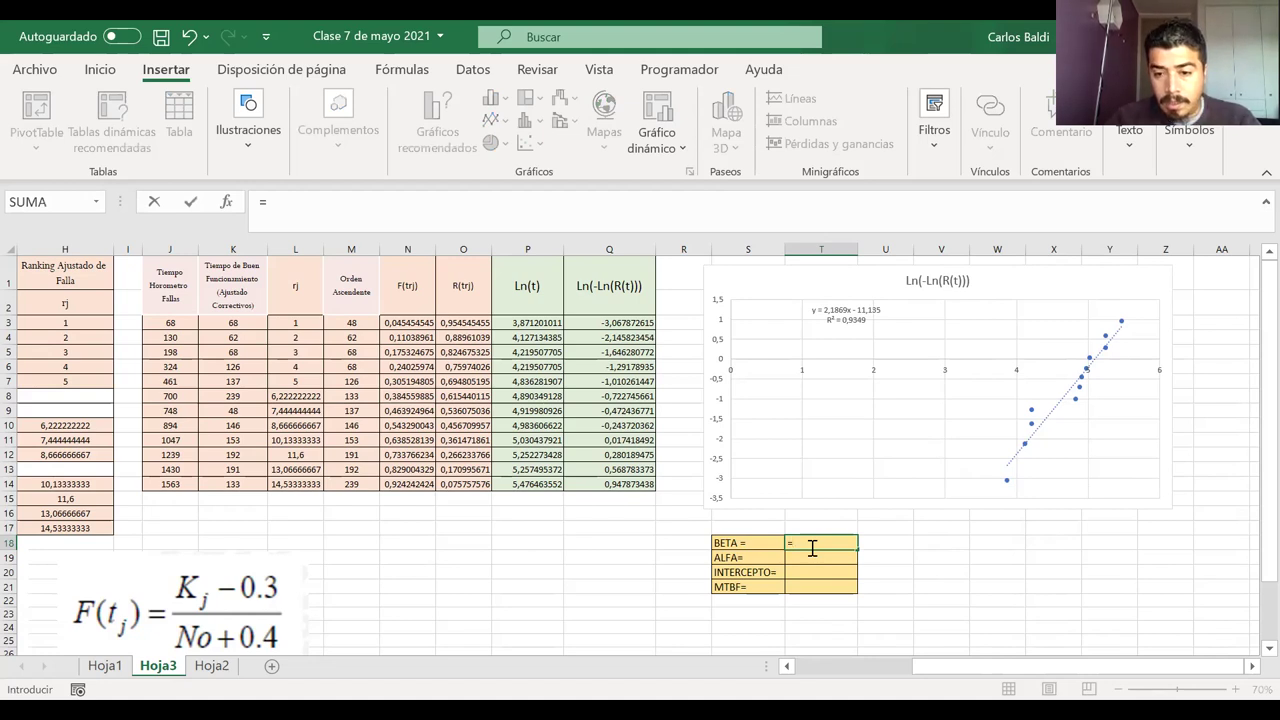
text(pen)
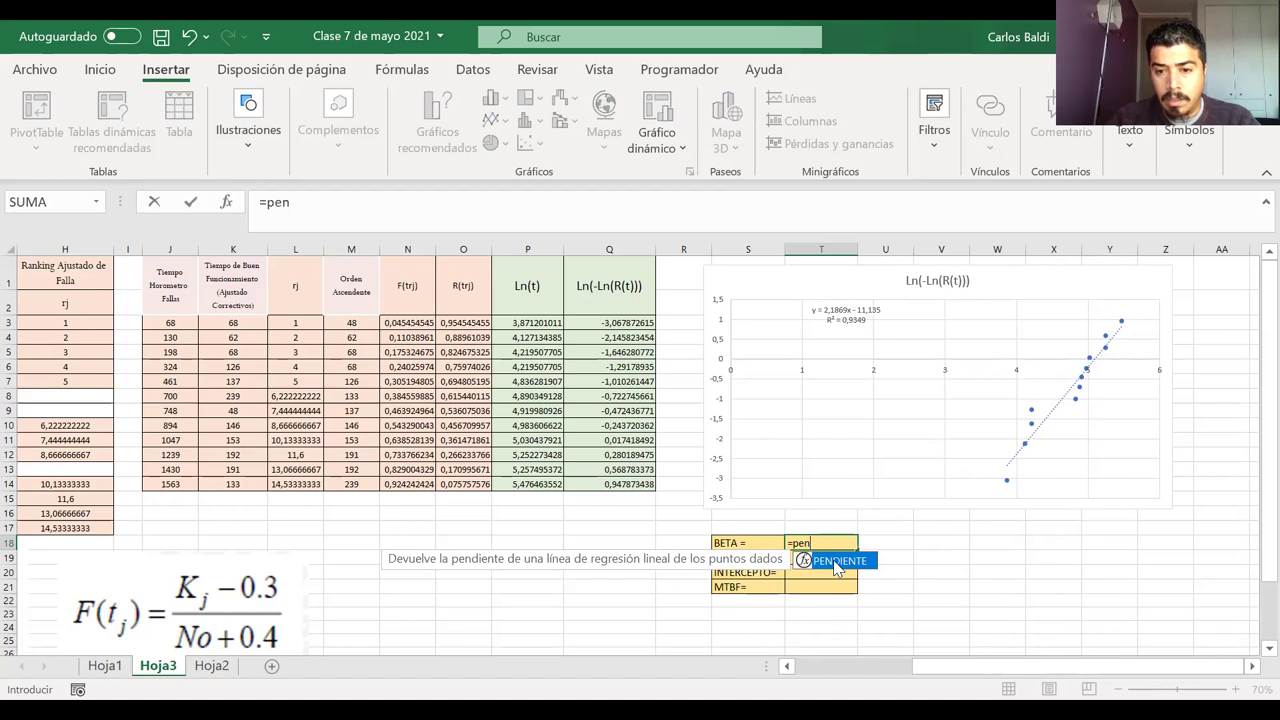
double_click(836, 562)
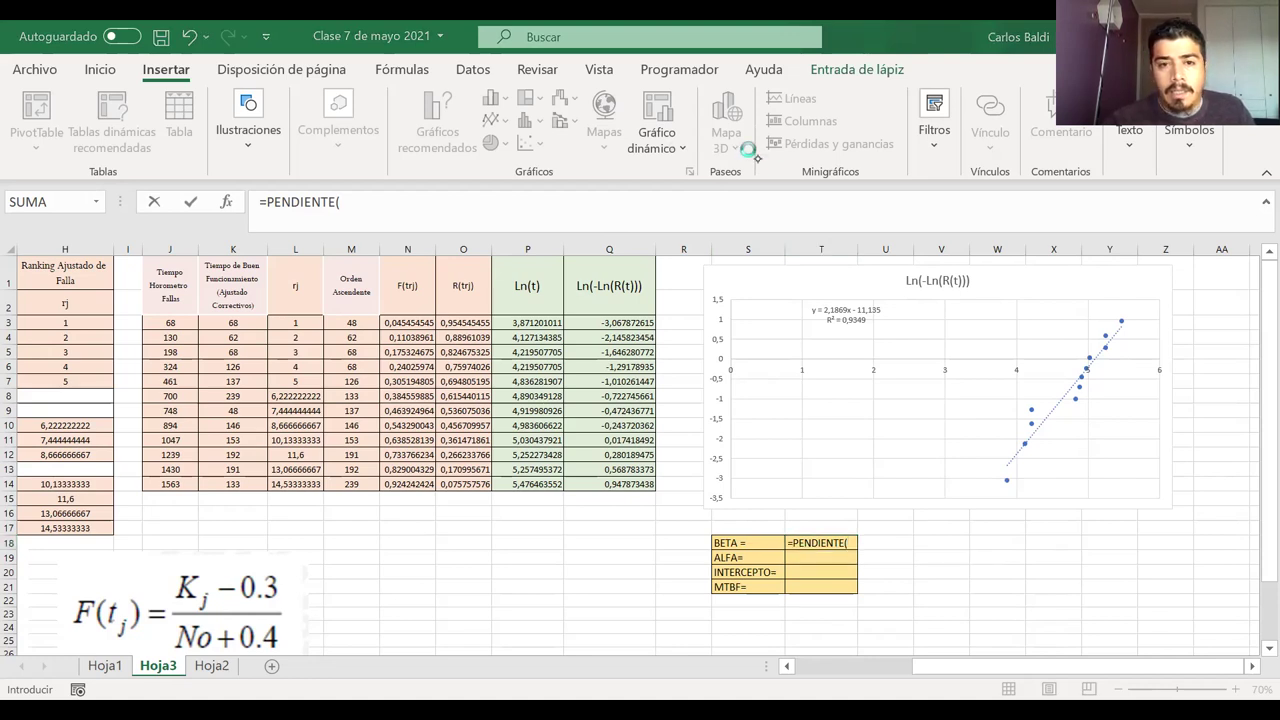
mouse_move(738, 360)
mouse_down()
mouse_move(1062, 368)
mouse_move(1050, 378)
mouse_up()
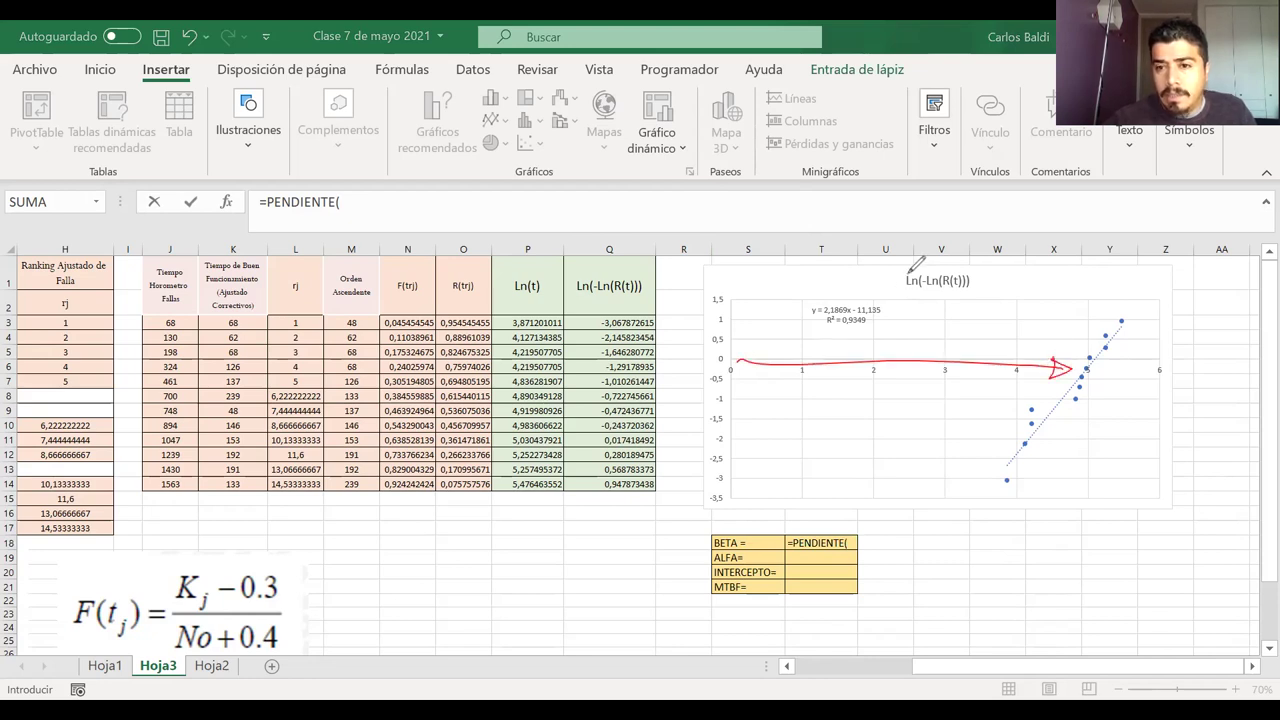
mouse_move(535, 267)
mouse_down()
mouse_move(504, 287)
mouse_move(527, 270)
mouse_up()
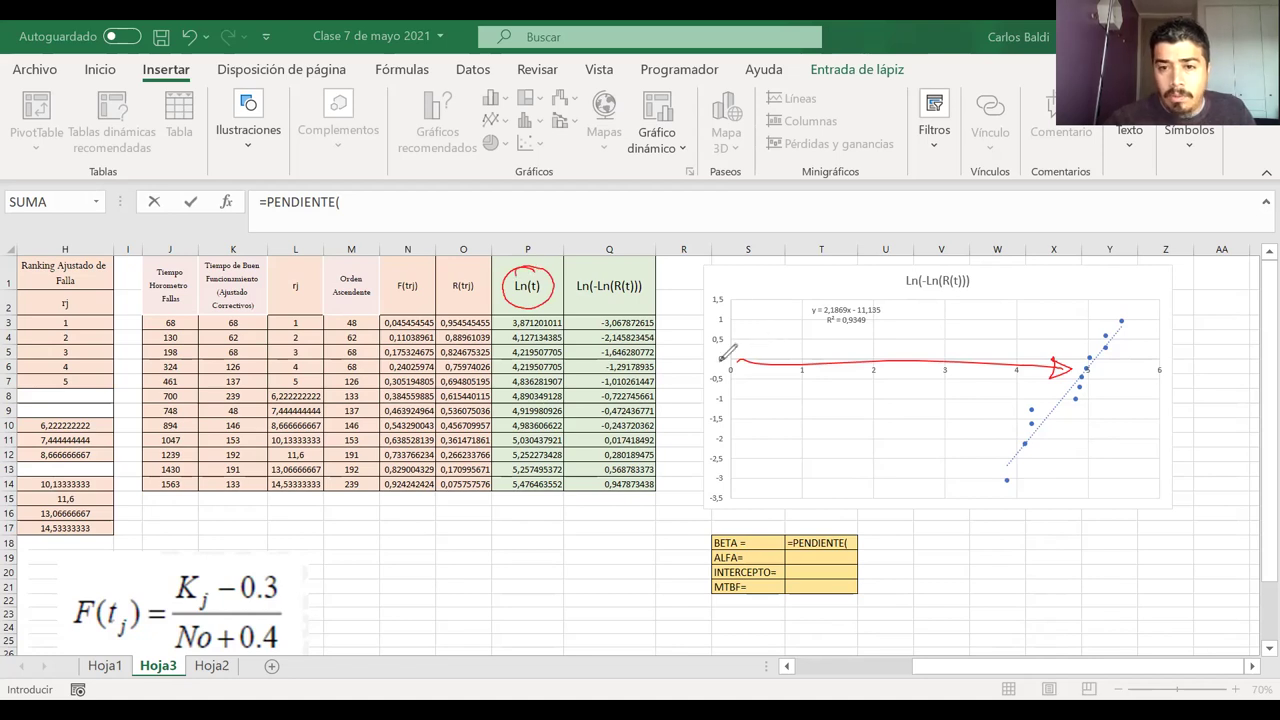
mouse_move(735, 362)
mouse_down()
mouse_move(735, 292)
mouse_move(742, 302)
mouse_up()
mouse_move(568, 292)
mouse_down()
mouse_move(612, 264)
mouse_move(610, 311)
mouse_move(655, 292)
mouse_move(622, 264)
mouse_up()
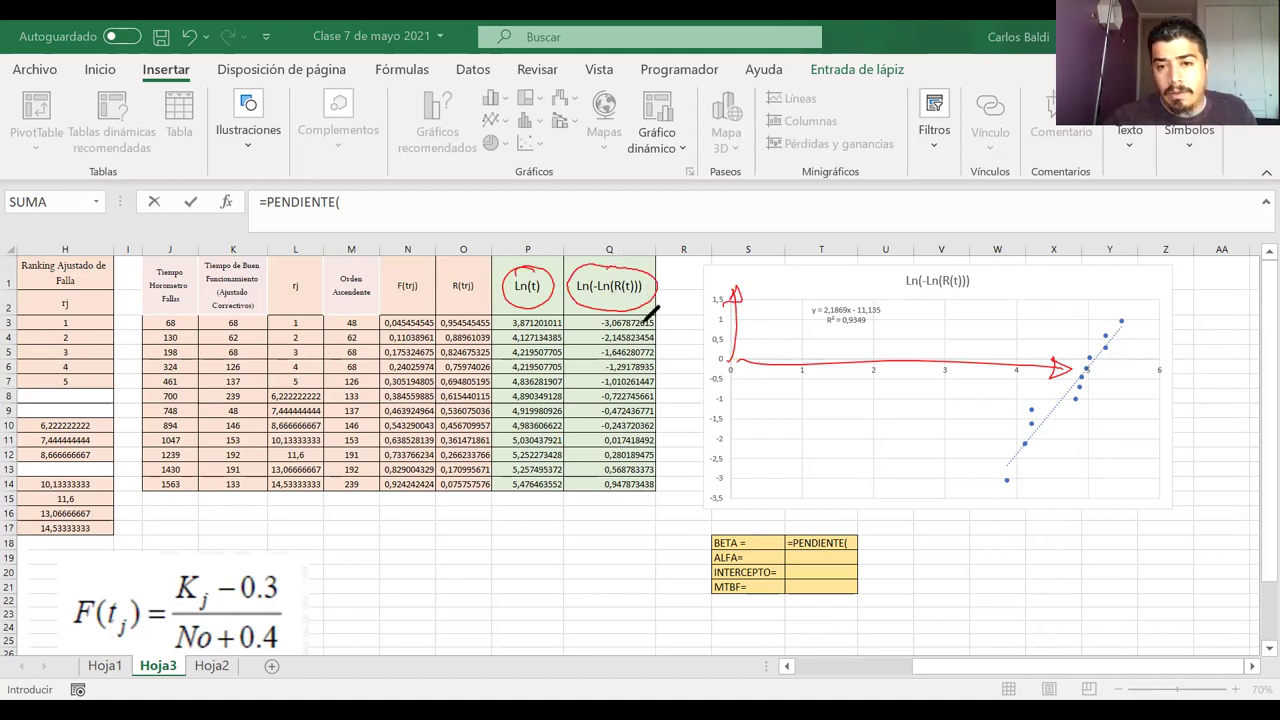
key(Escape)
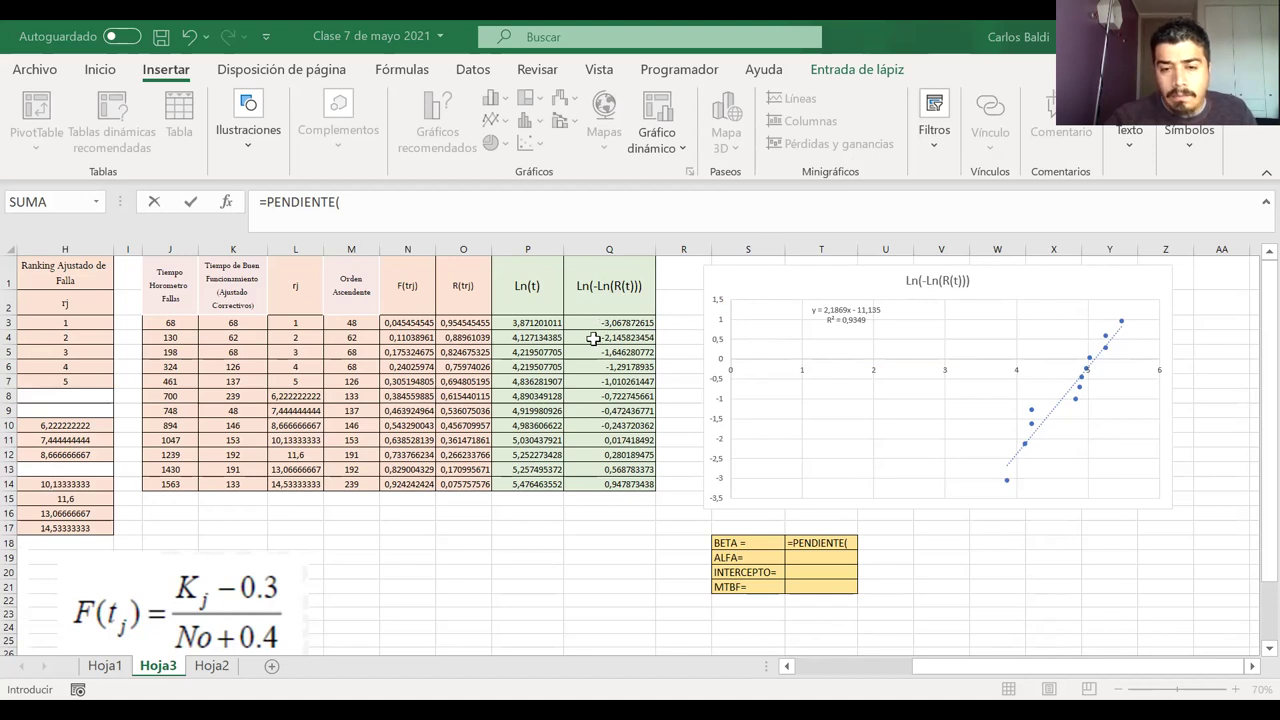
- Complete the BETA slope formula with Q3:Q14 as the known y values and P3:P14 as the known x values
drag(600, 485, 601, 487)
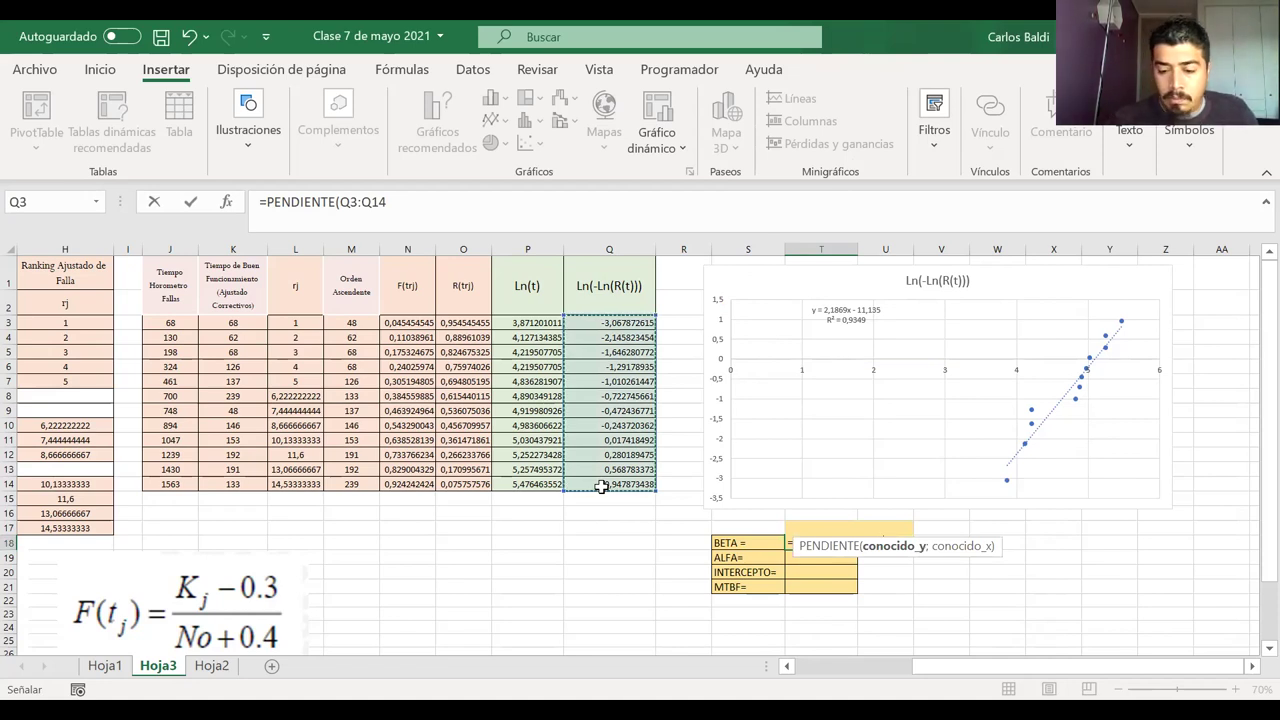
text(;)
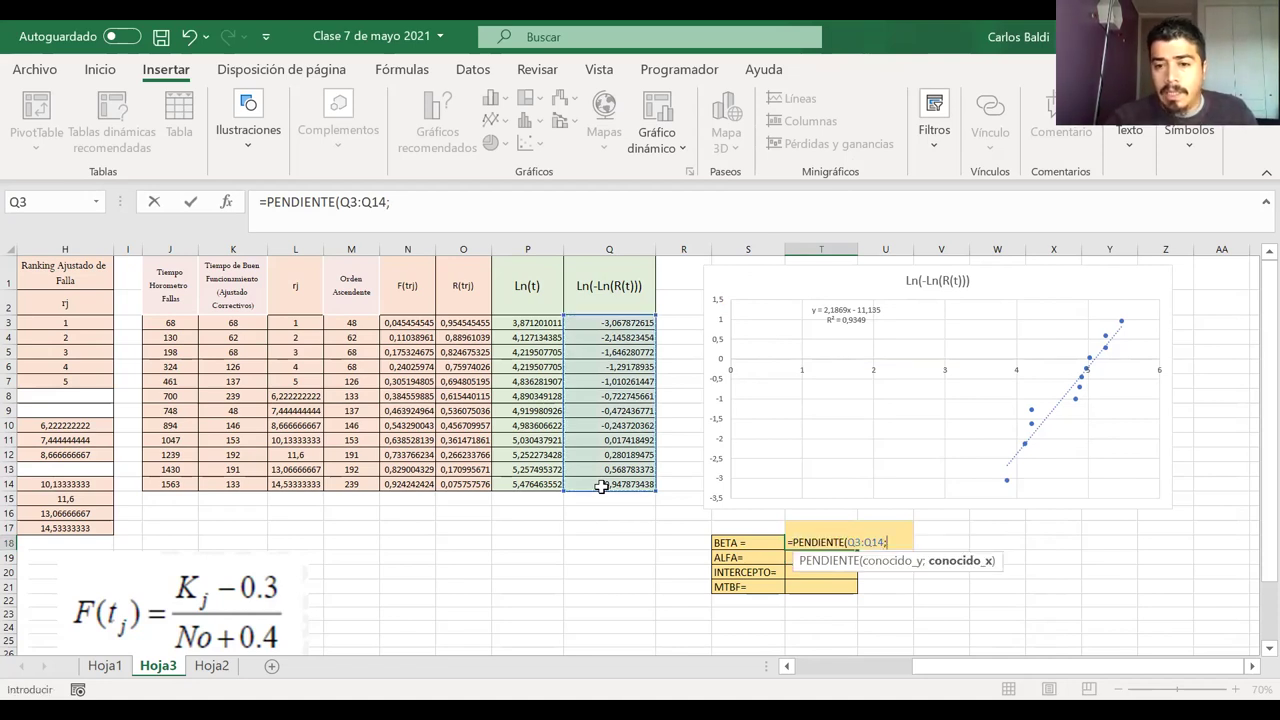
click(520, 328)
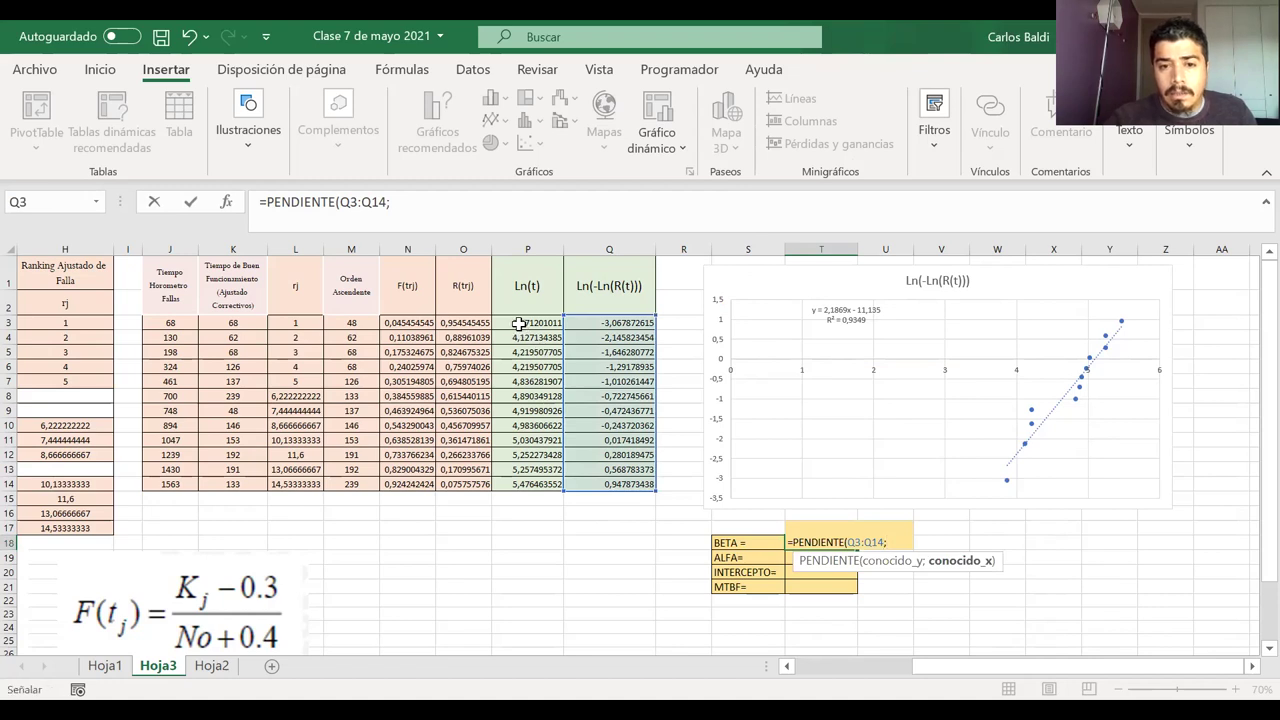
shift+click(515, 480)
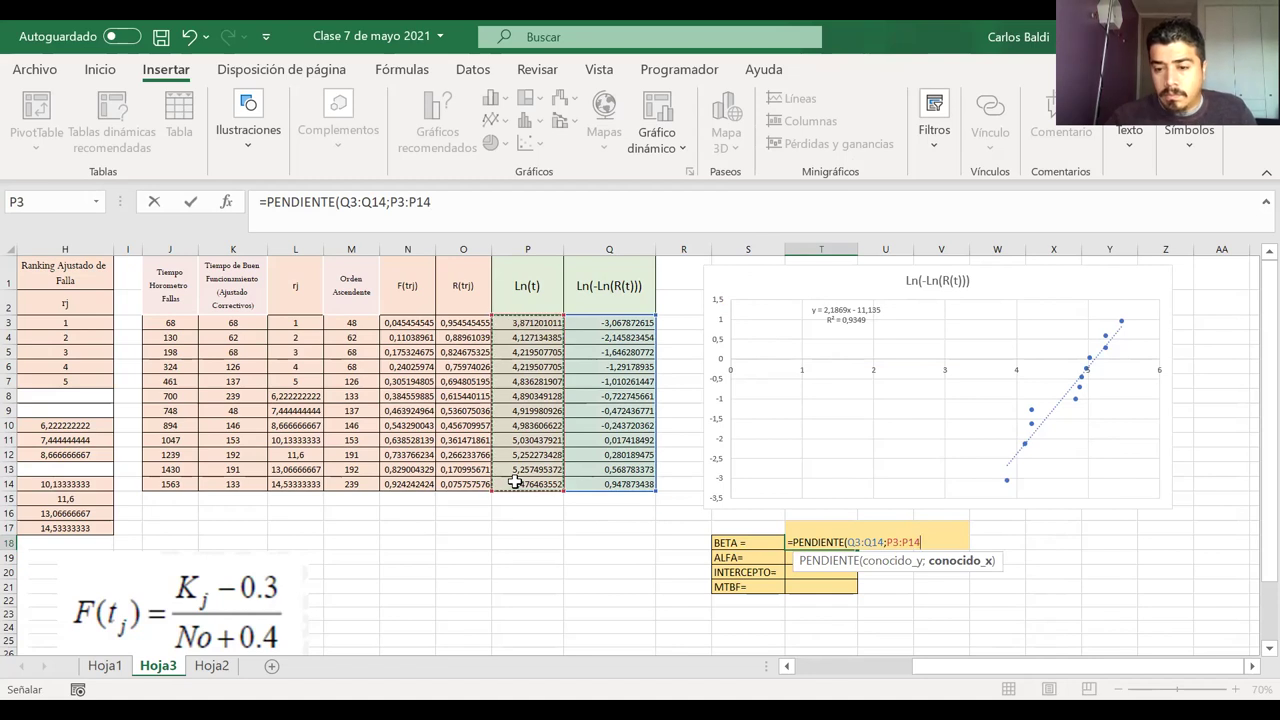
key(Return)
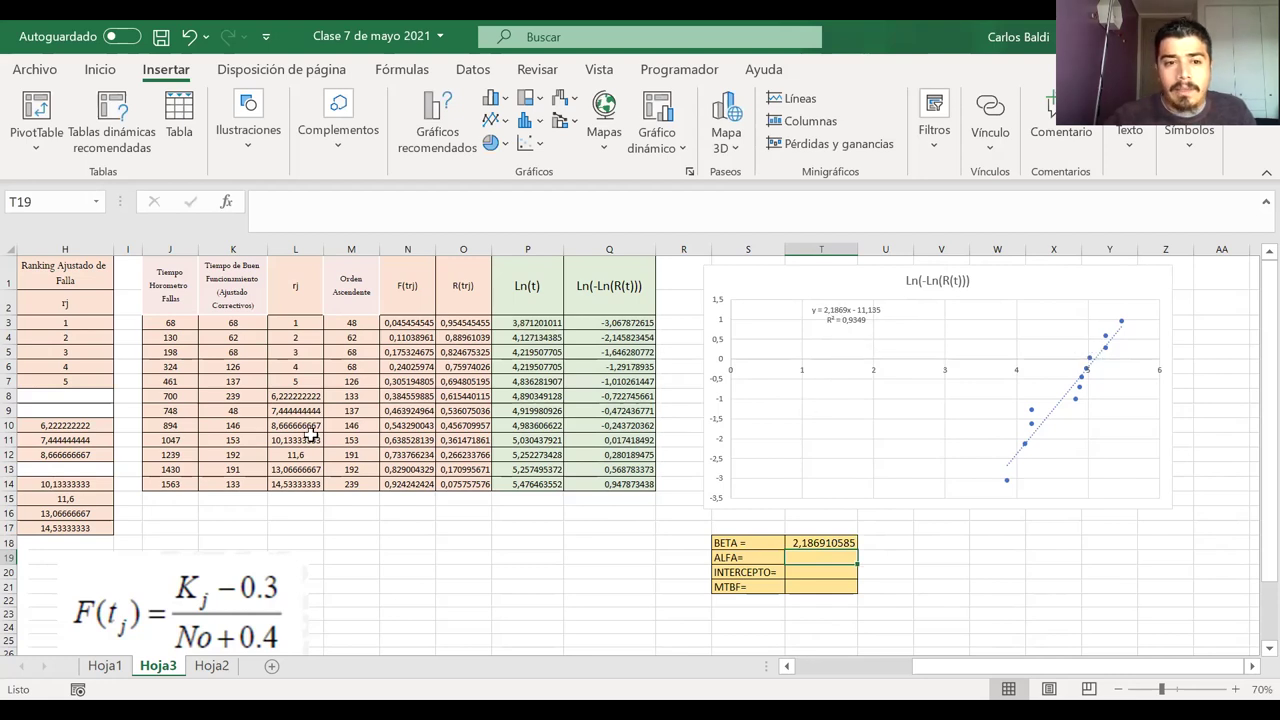
- Set the first hour-meter time in B3 of the source table to 98
scroll(322, 425, left, 5)
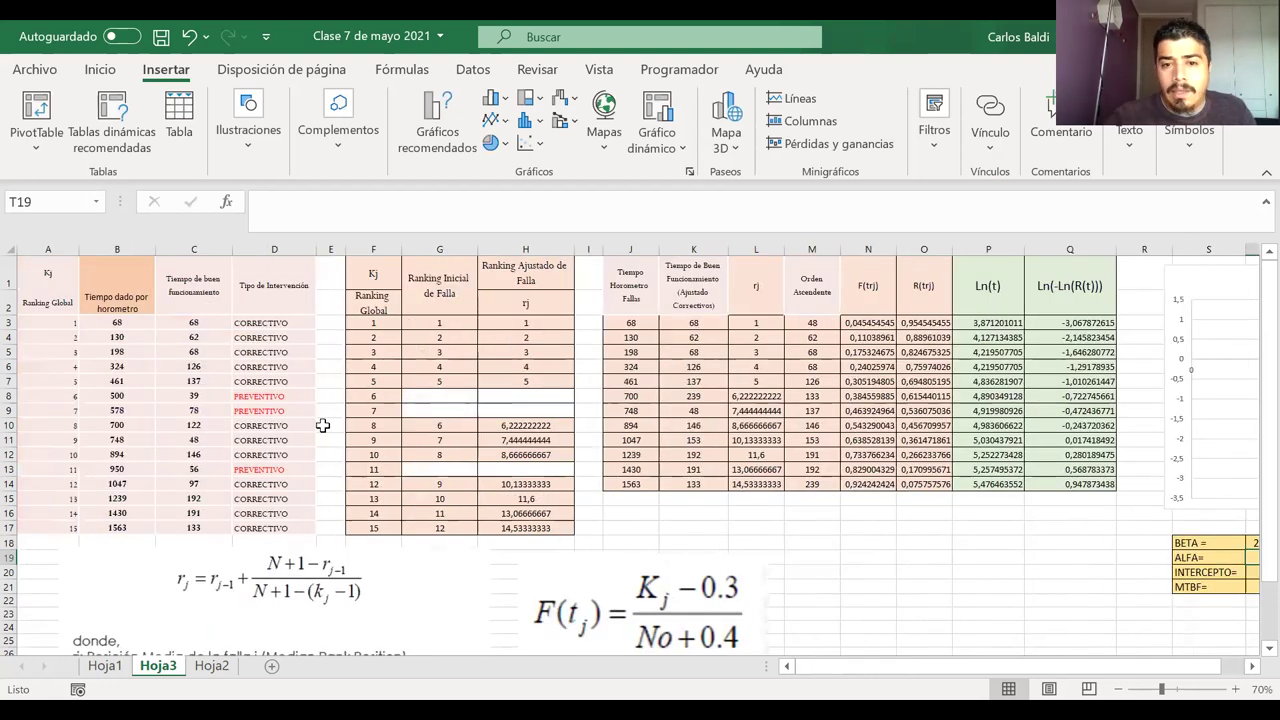
click(116, 337)
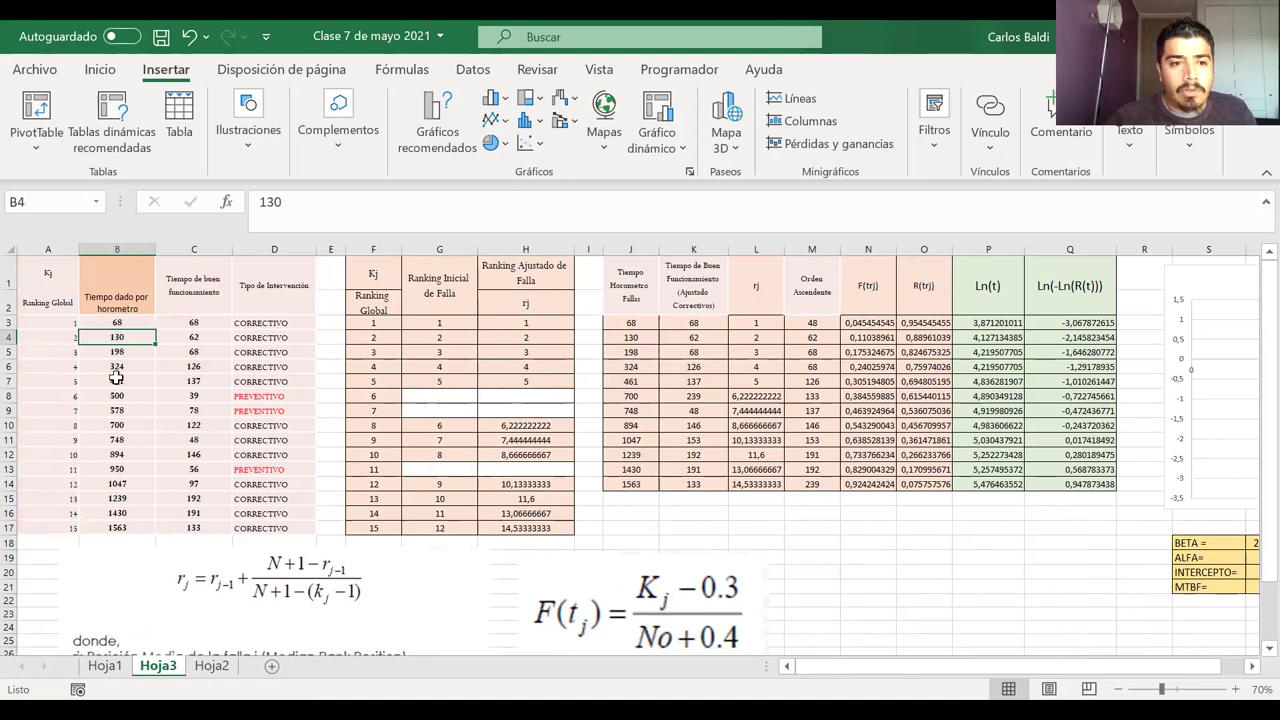
click(112, 309)
click(107, 323)
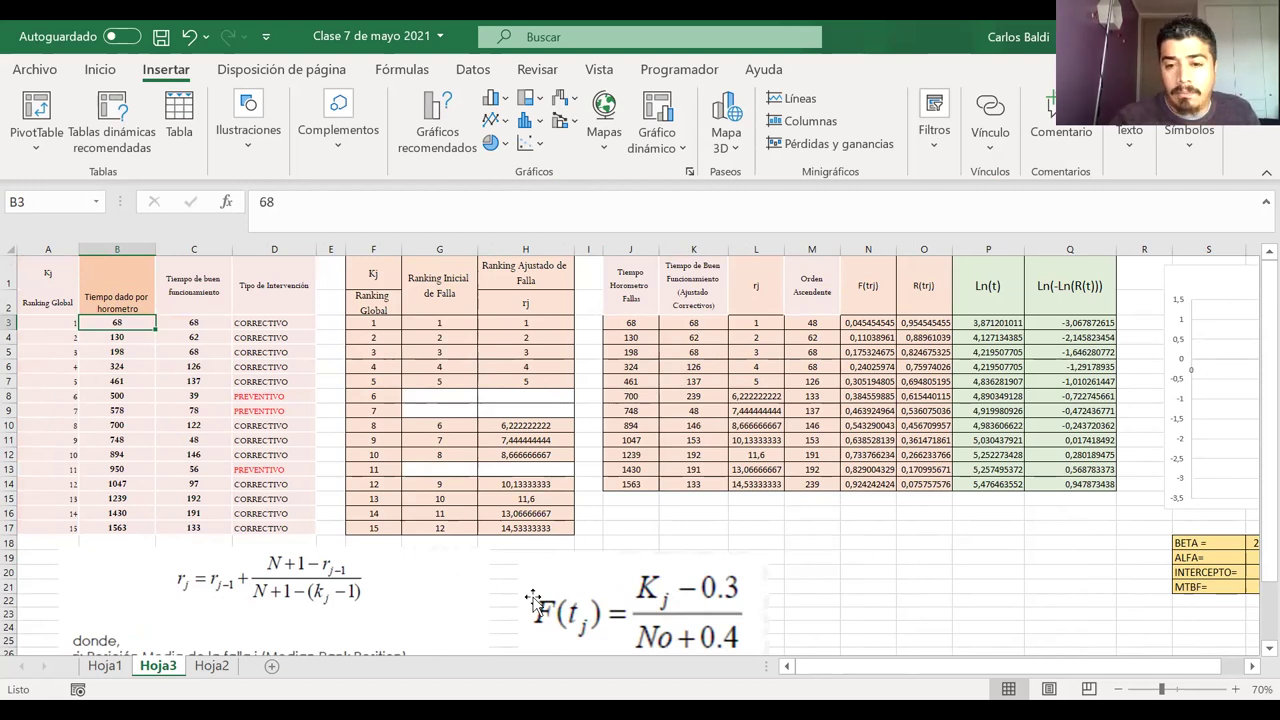
text(98)
key(Return)
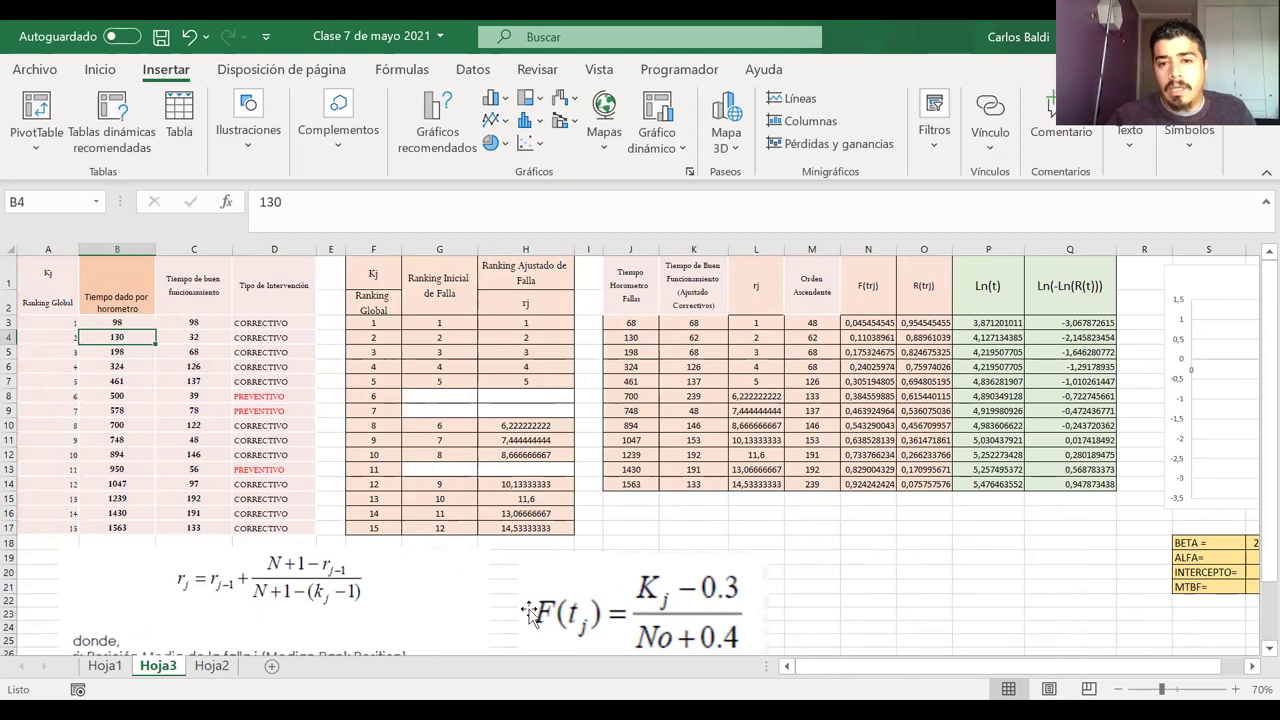
- Examine the chart and BETA value, the formula in K3, and the first failure time in J3 against the source table
scroll(573, 527, right, 5)
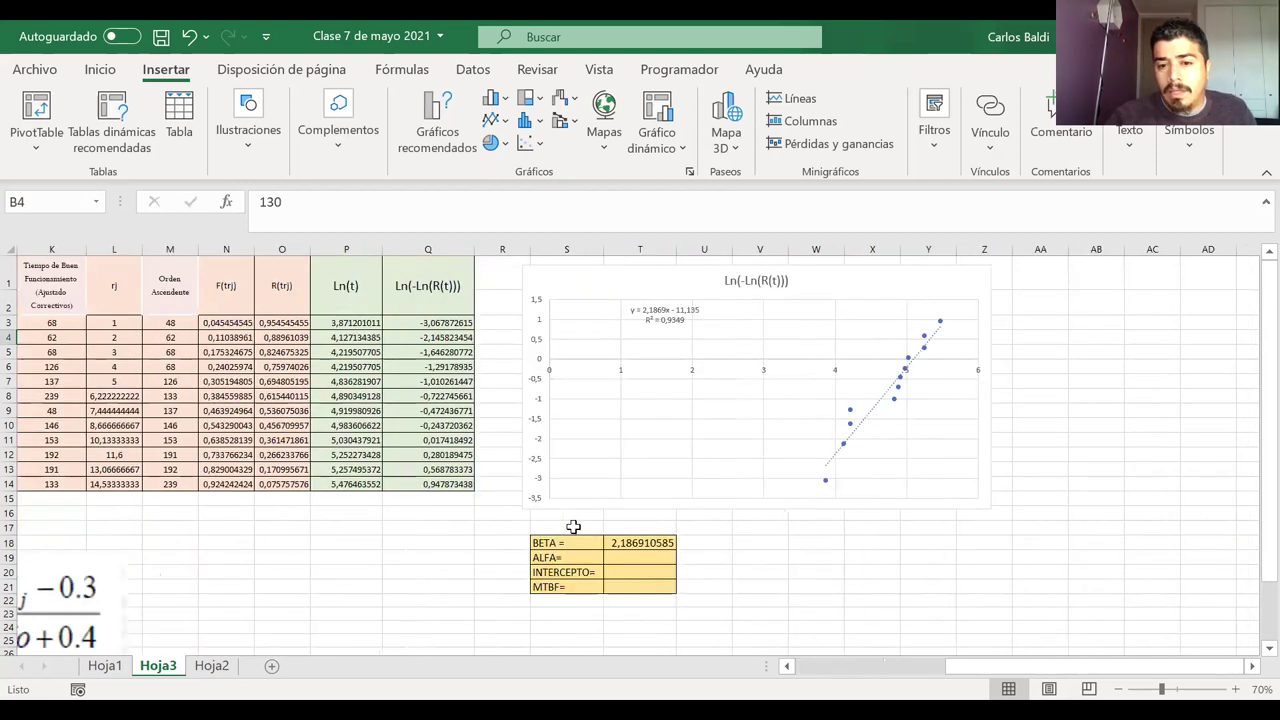
scroll(573, 527, left, 5)
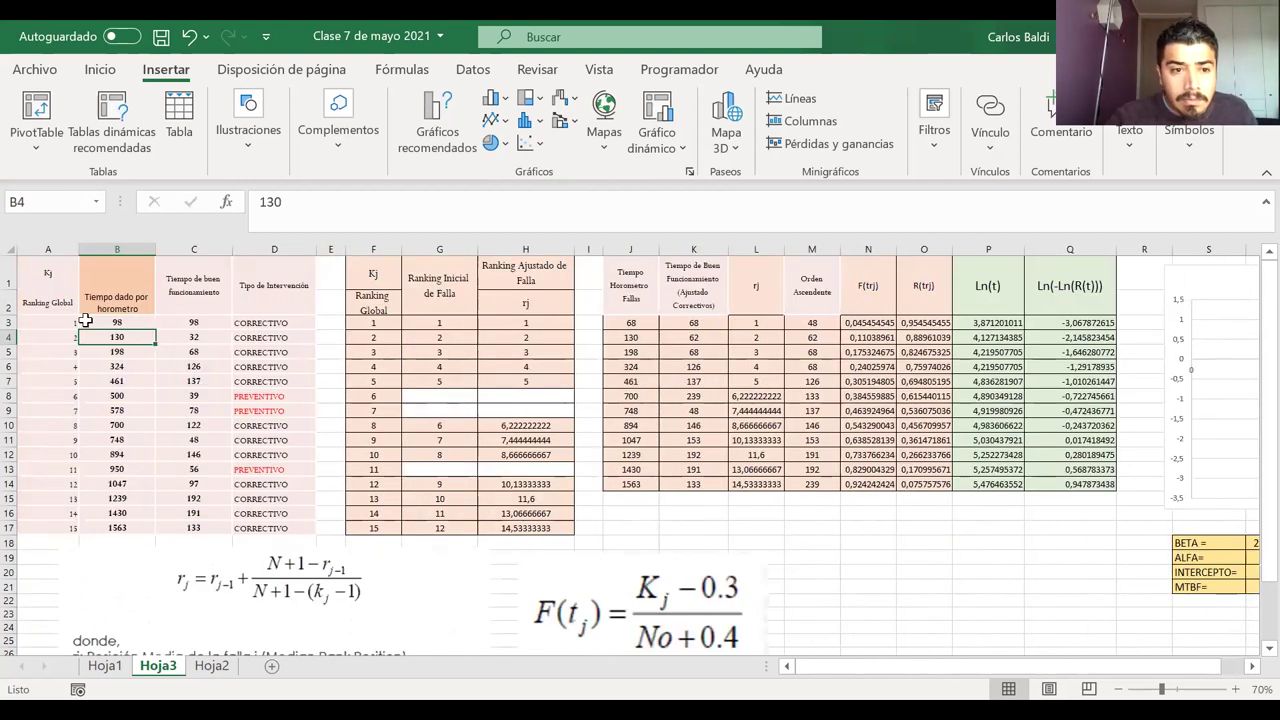
click(696, 324)
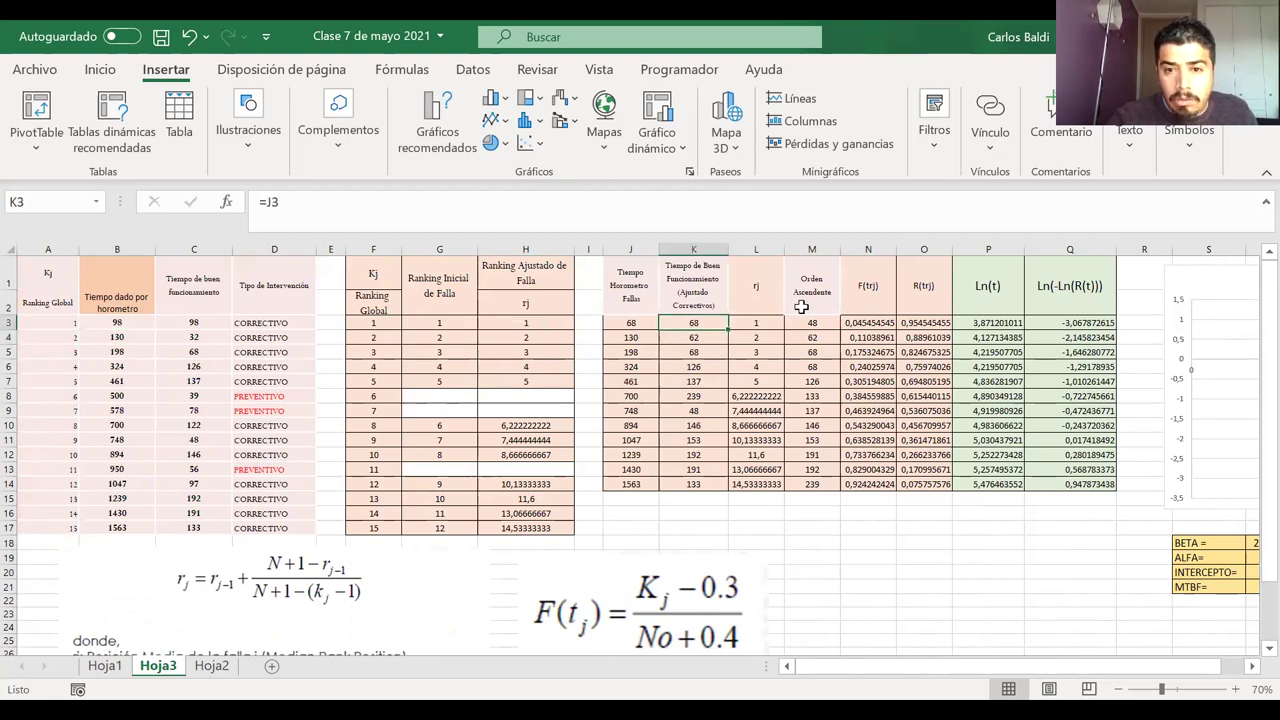
double_click(704, 325)
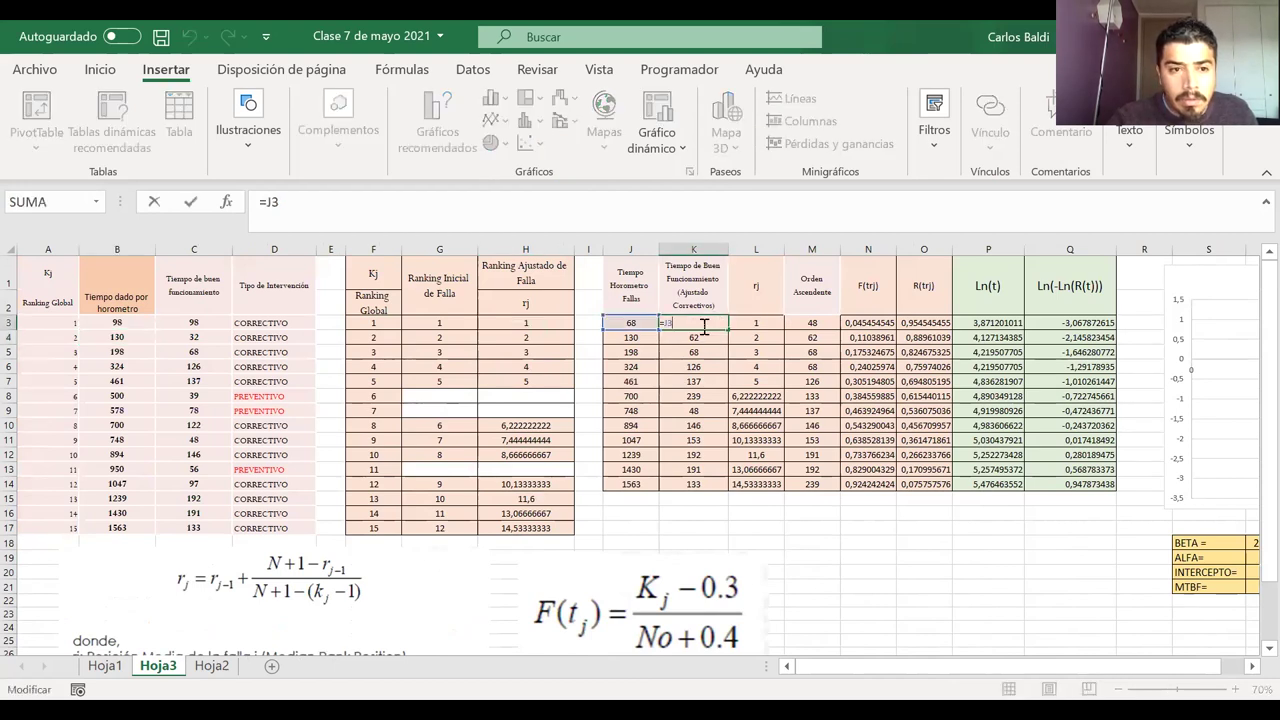
key(Return)
double_click(632, 322)
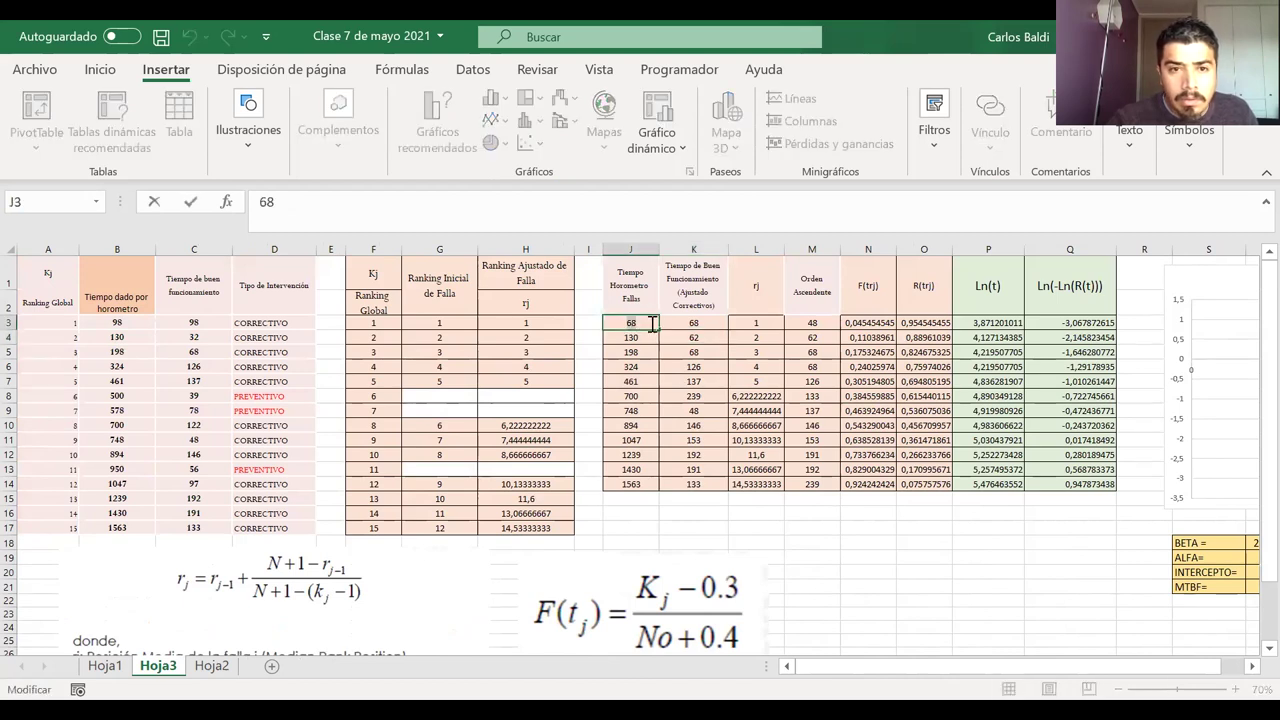
key(Return)
key(Return)
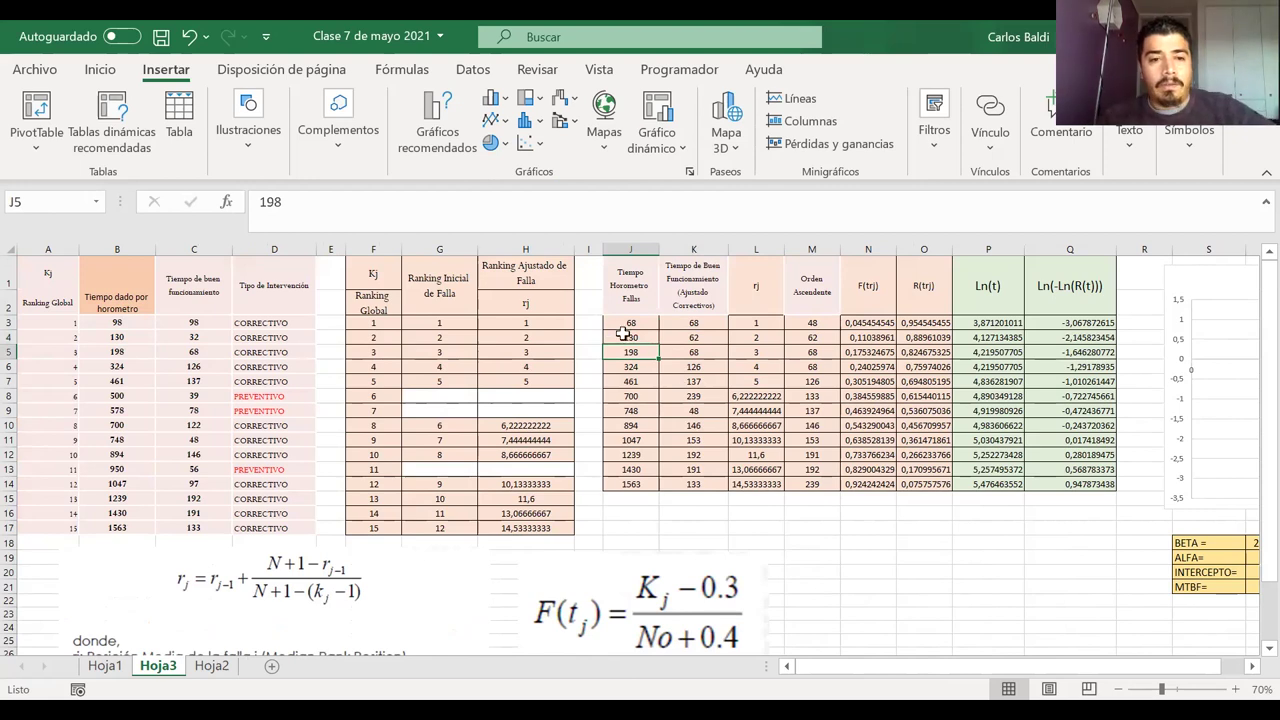
- Undo the last change to the first hour-meter time in B3 of the source table
click(134, 318)
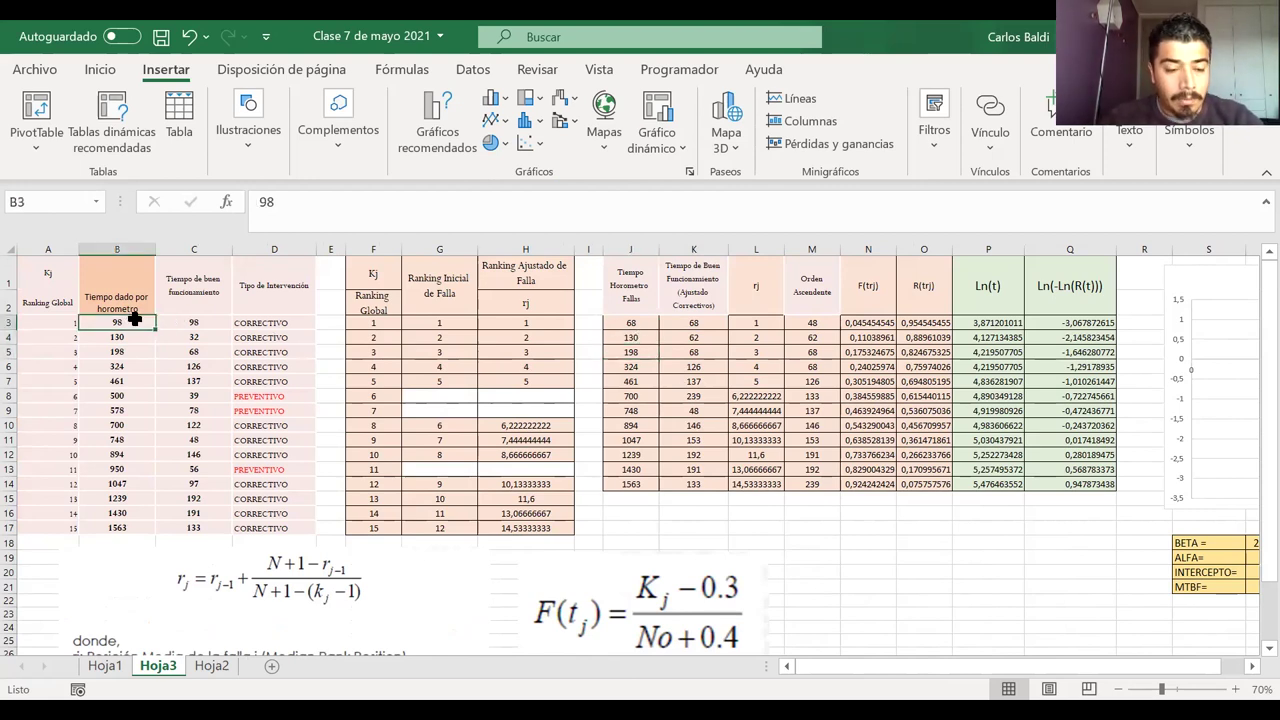
key(ctrl+z)
key(Right)
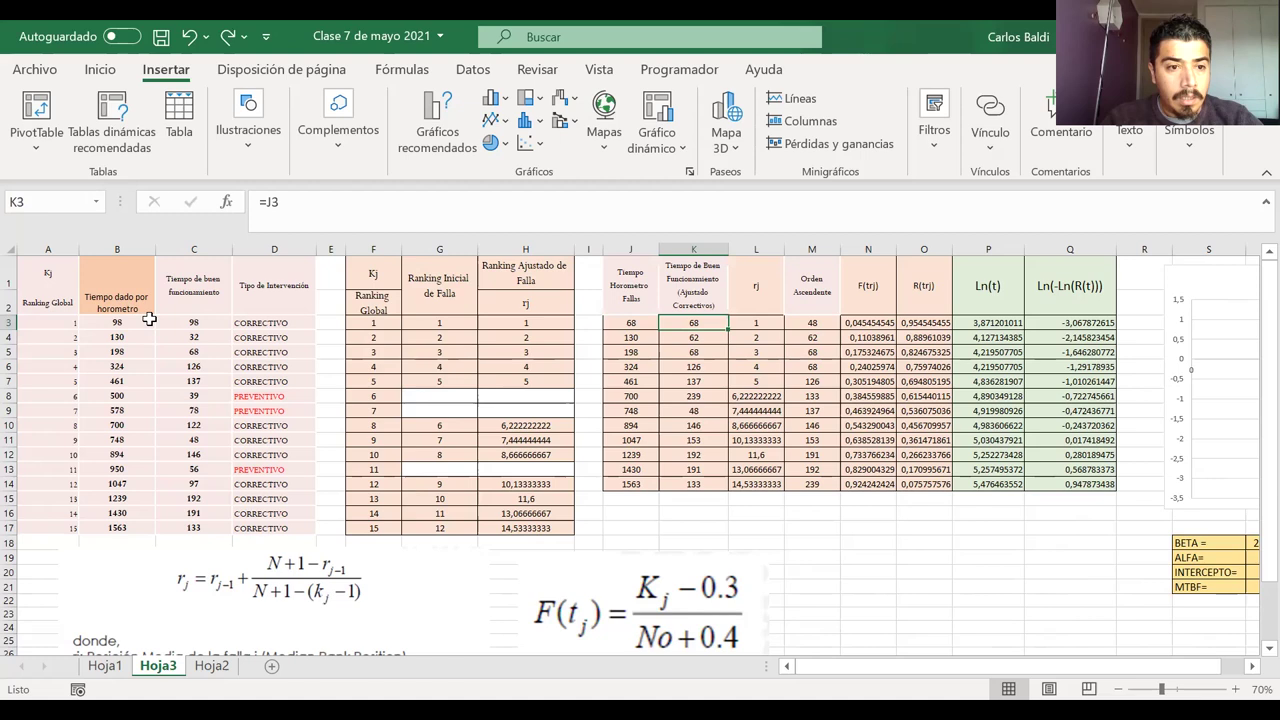
click(148, 318)
- Try 98 as the first failure hour-meter time in J3, check its effect on BETA, and undo the entry
click(622, 320)
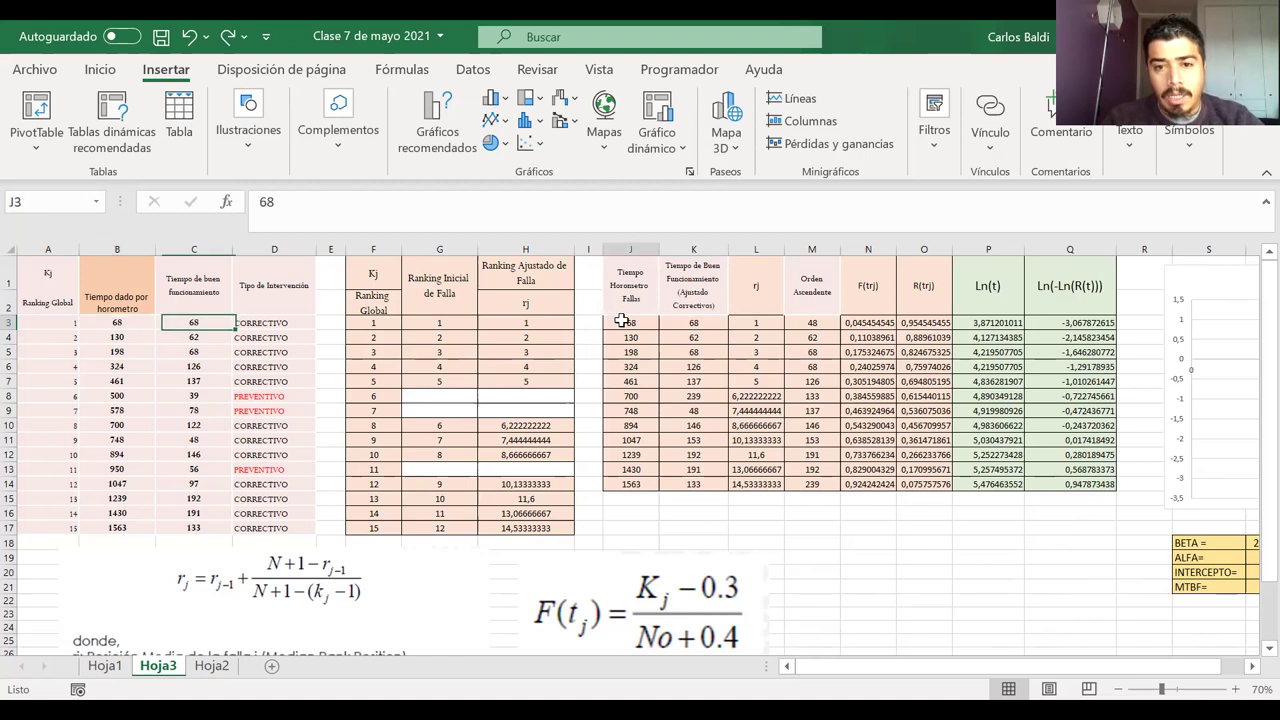
text(98)
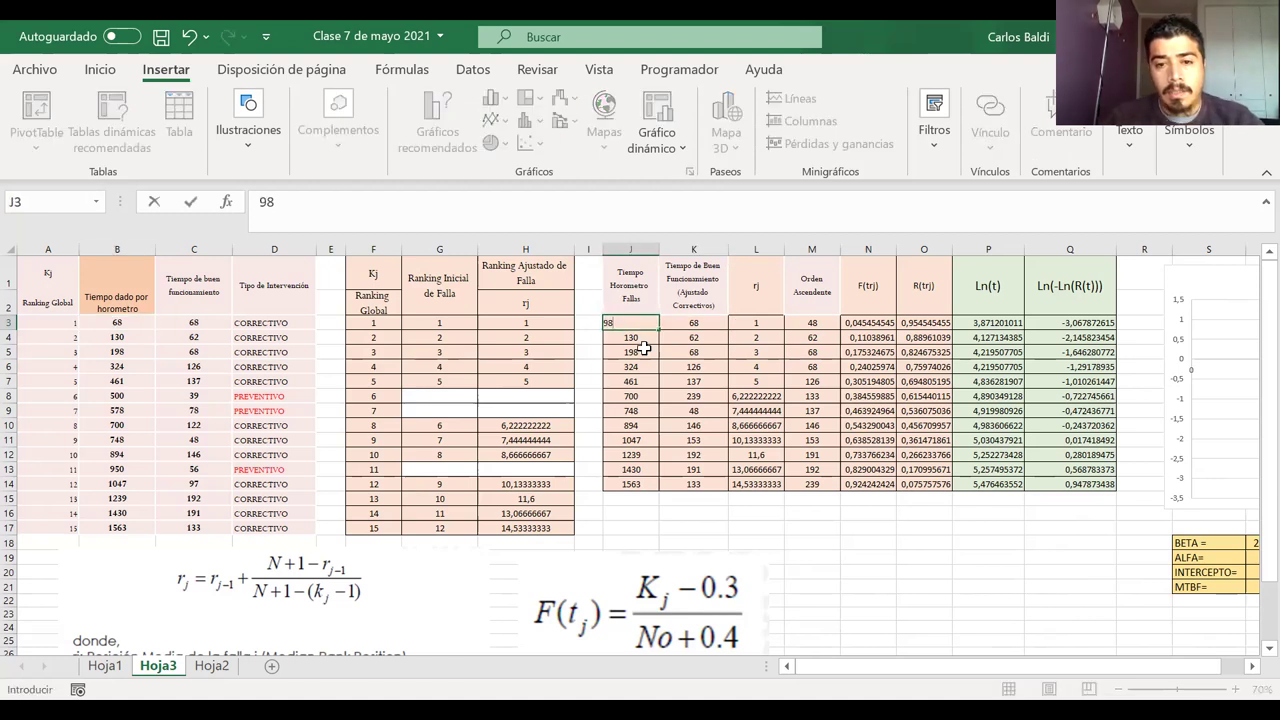
key(Return)
click(624, 322)
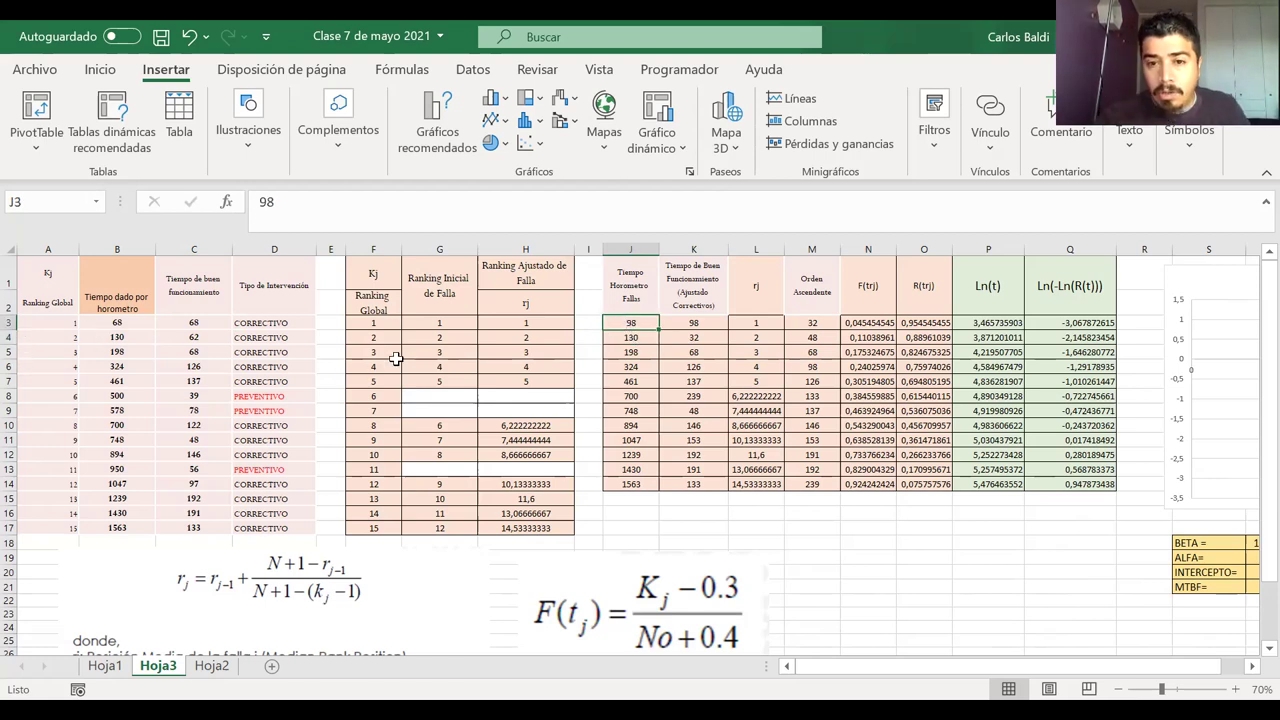
scroll(921, 414, right, 3)
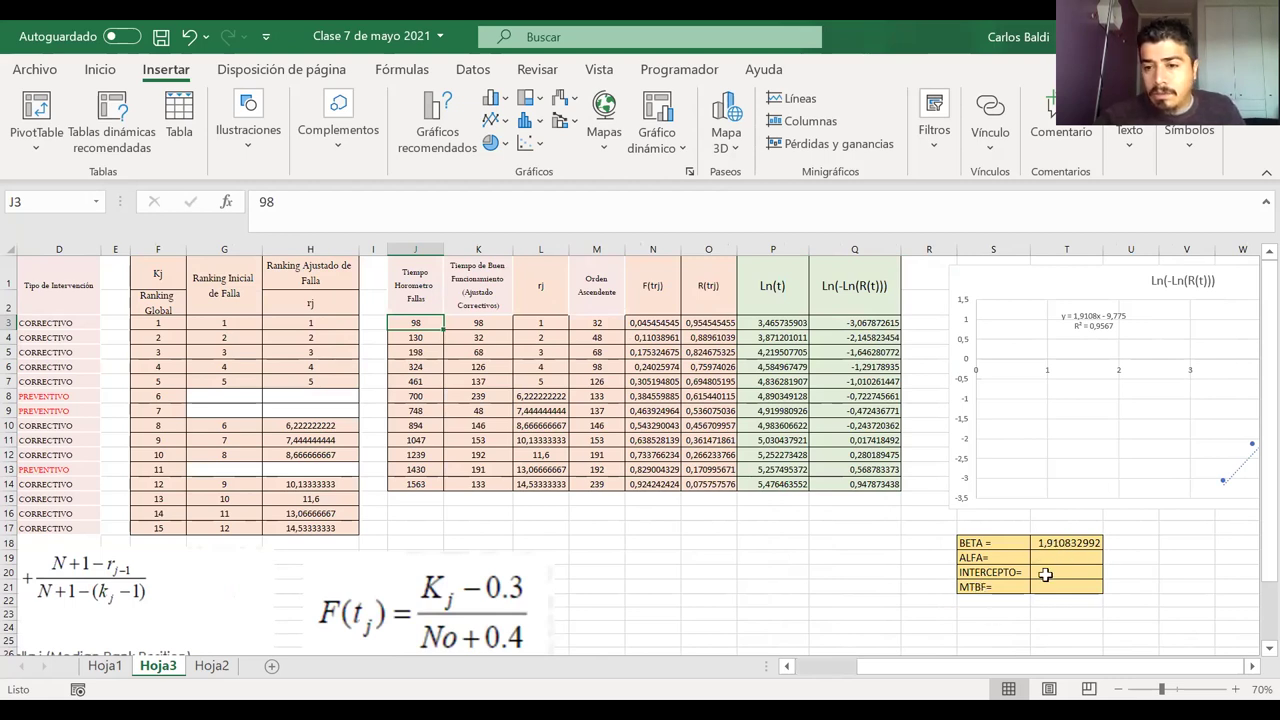
key(ctrl+z)
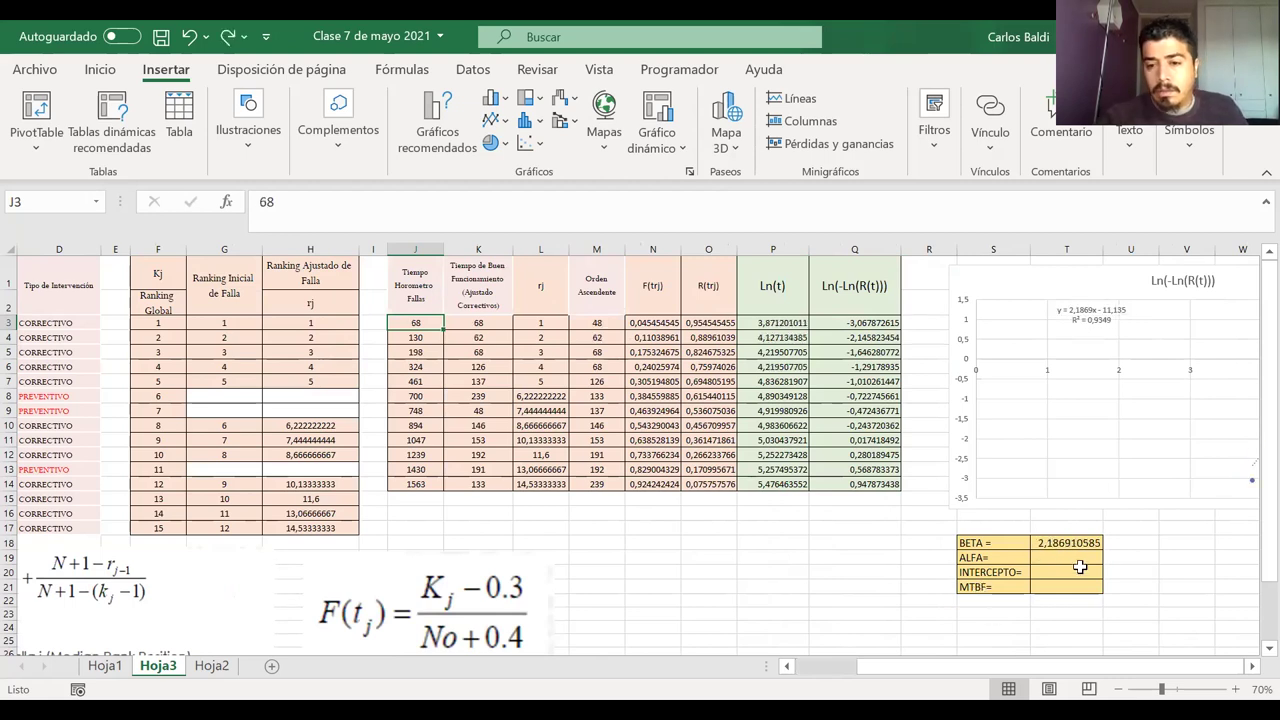
- Repeat the trial value of 98 in J3 with the whole trendline chart in view, and revert it
scroll(953, 513, right, 2)
scroll(953, 513, right, 2)
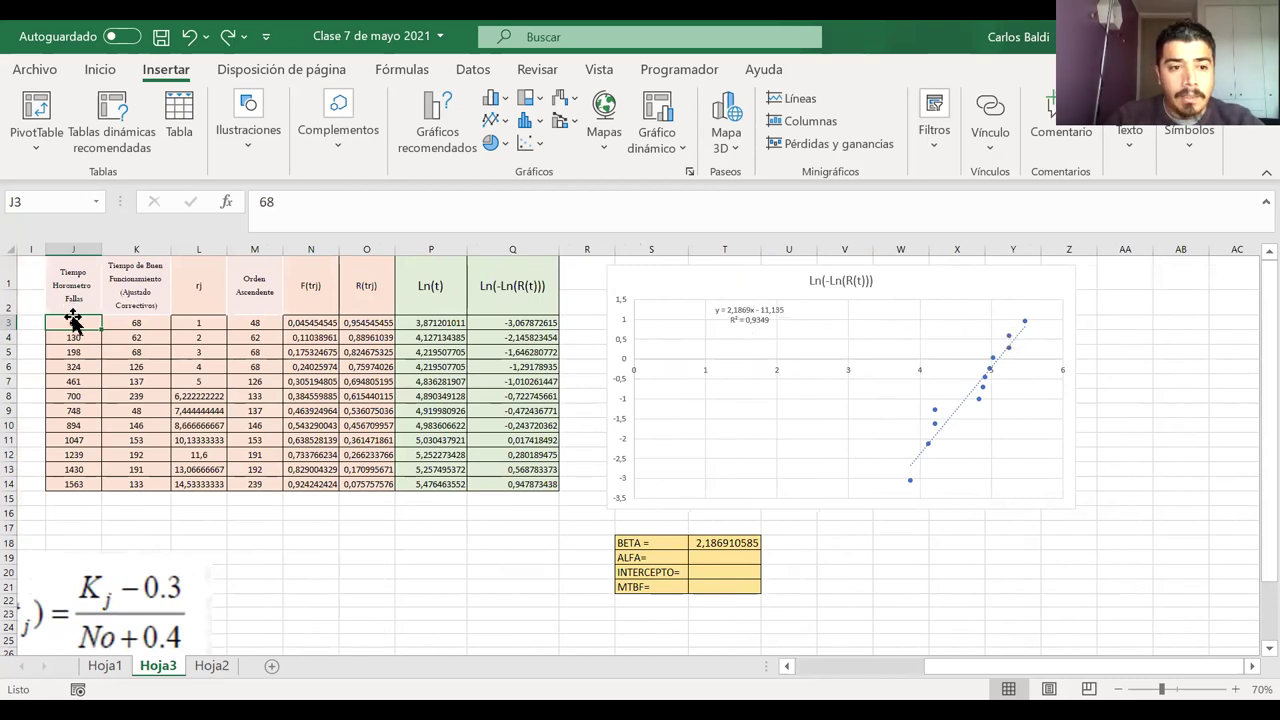
text(98)
key(Return)
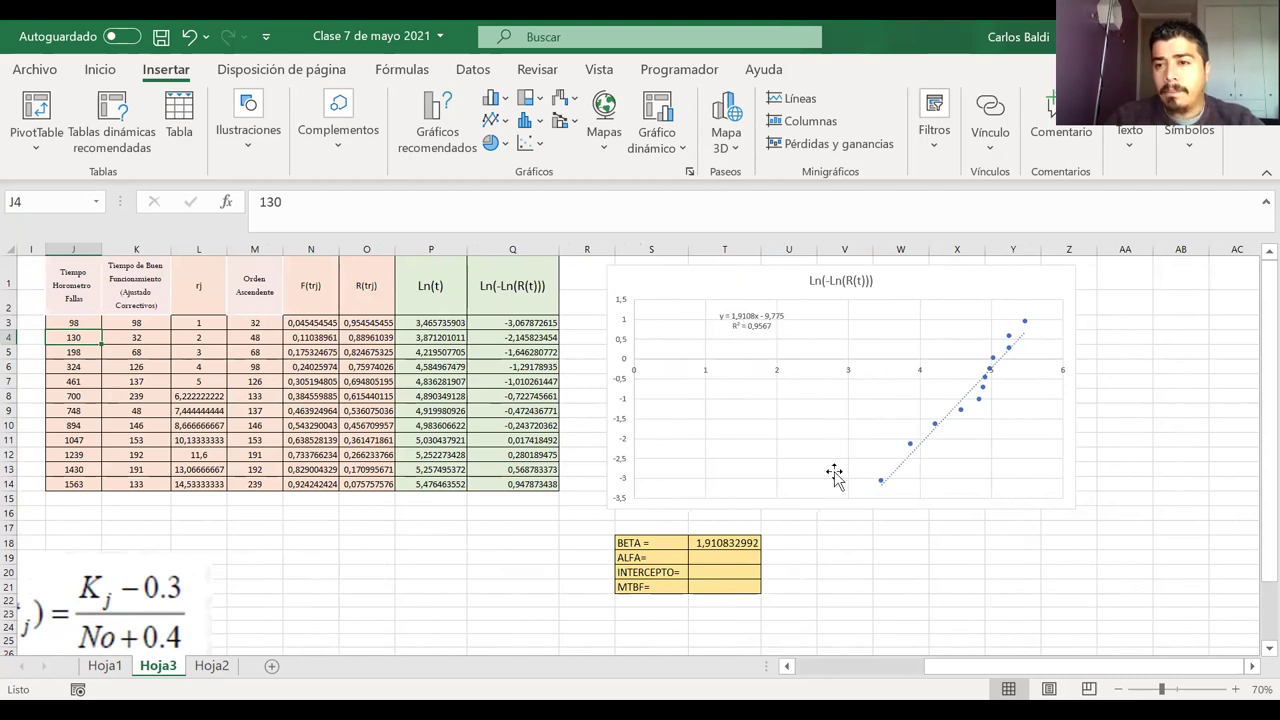
drag(906, 541, 864, 546)
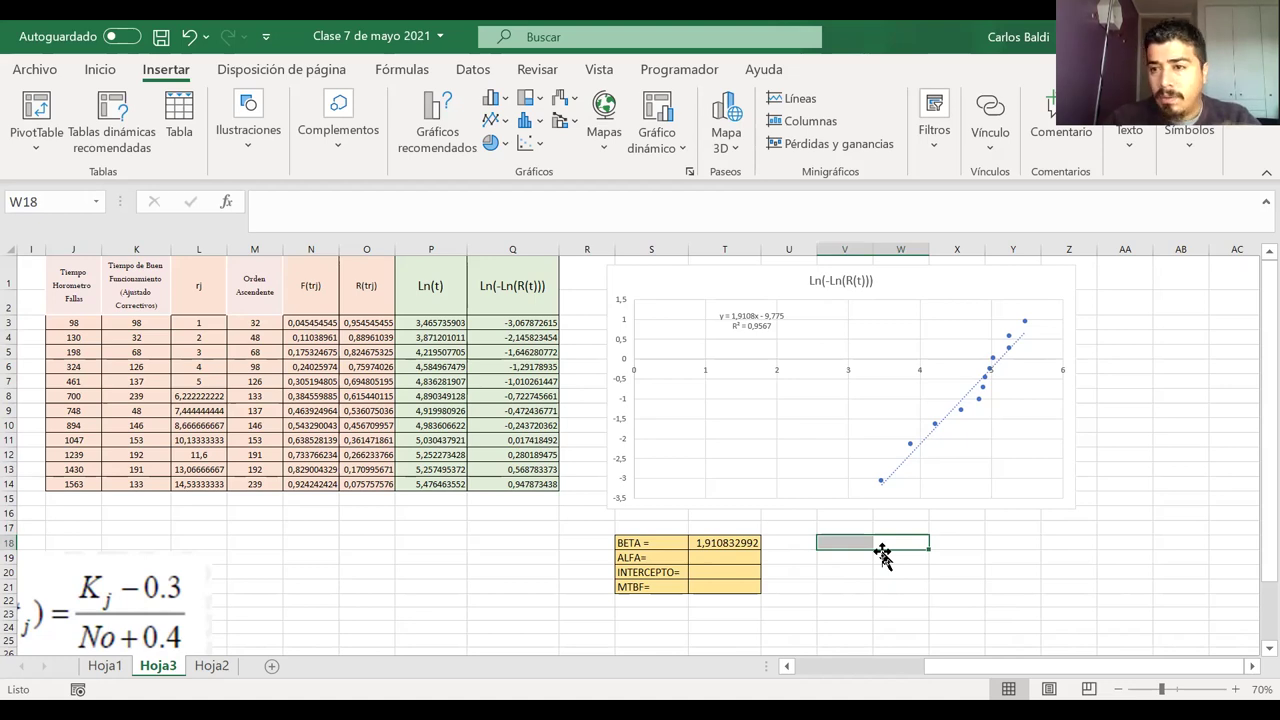
key(ctrl+z)
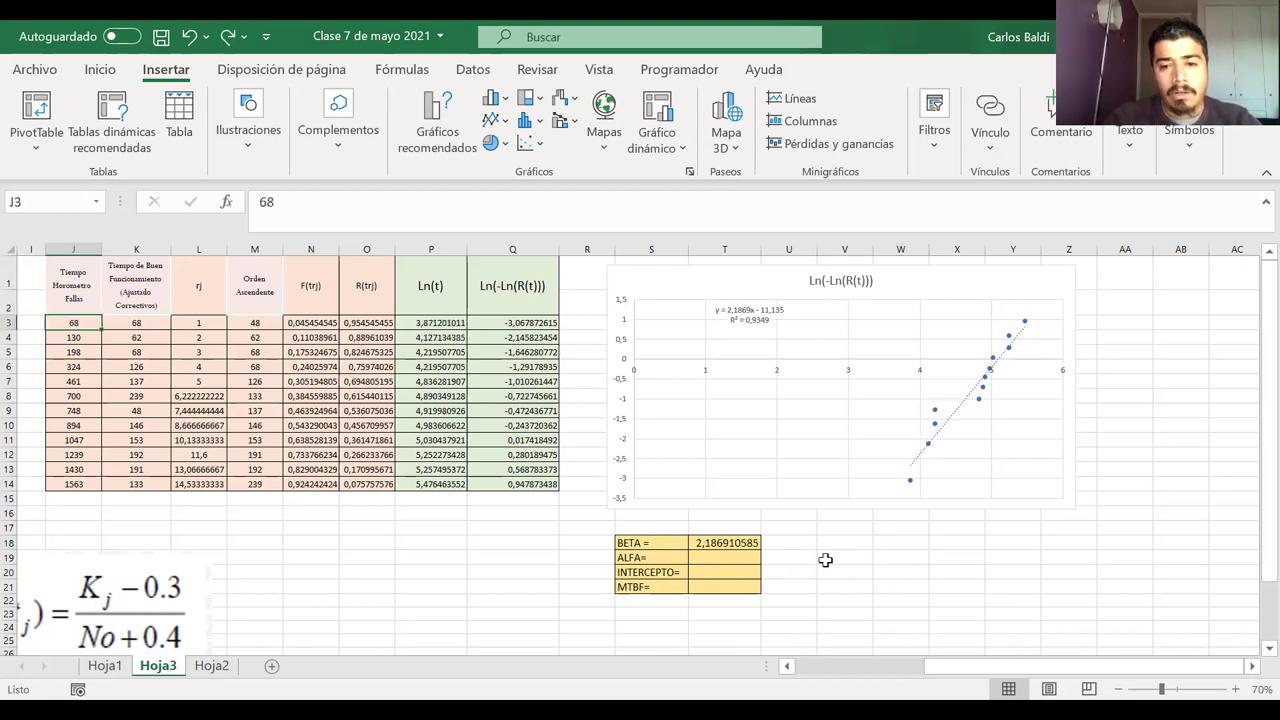
- Calculate INTERCEPTO in T20 with INTERSECCION.EJE, using Q3:Q14 as the known y values and P3:P14 as the known x values
drag(722, 542, 665, 550)
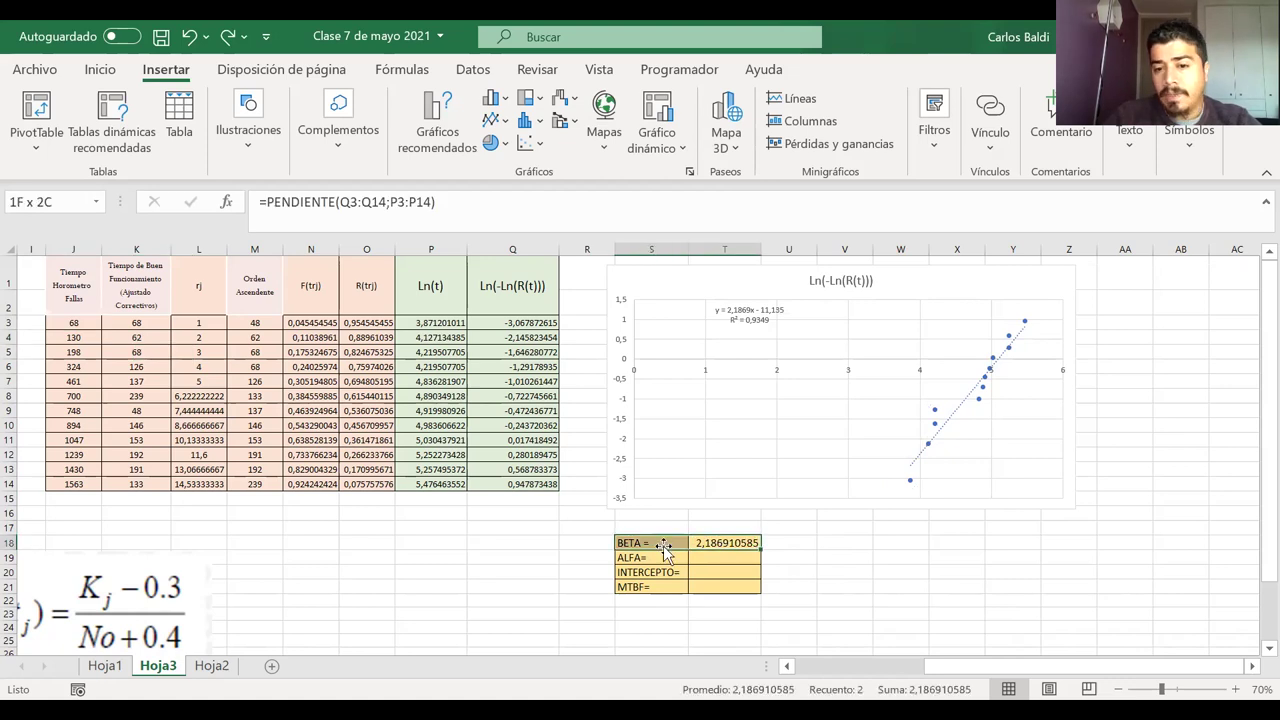
click(705, 572)
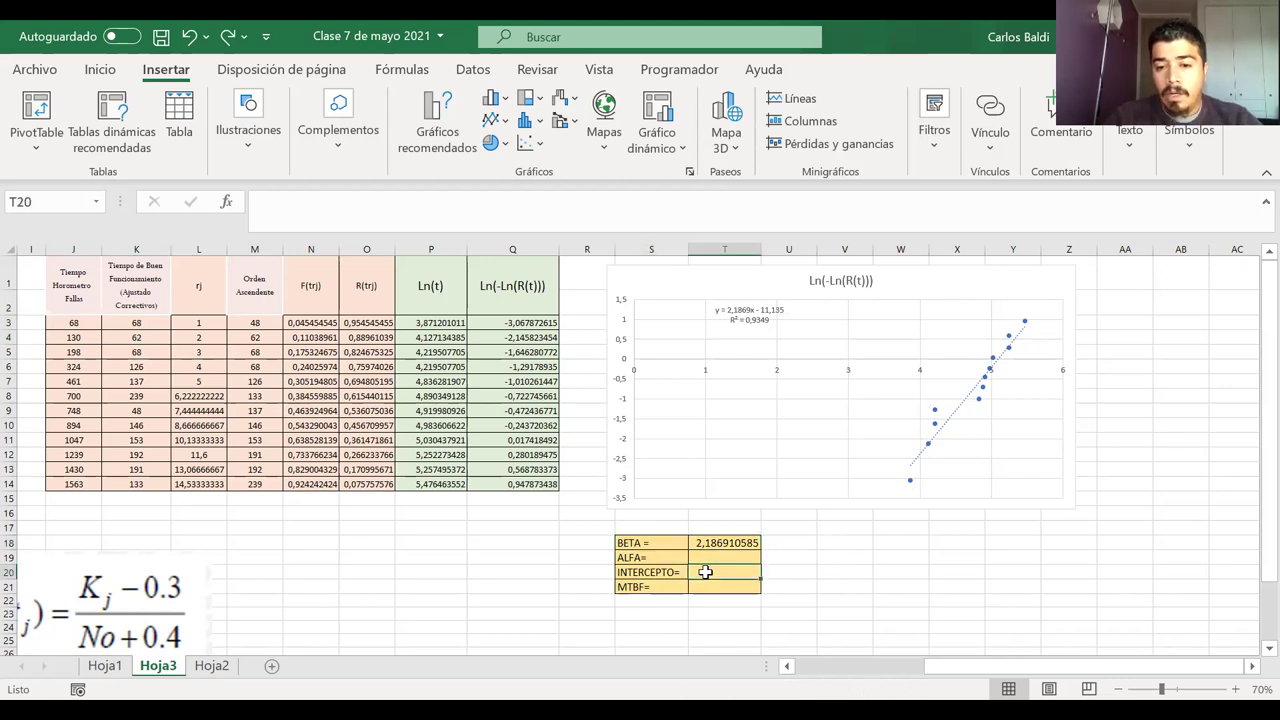
text(=)
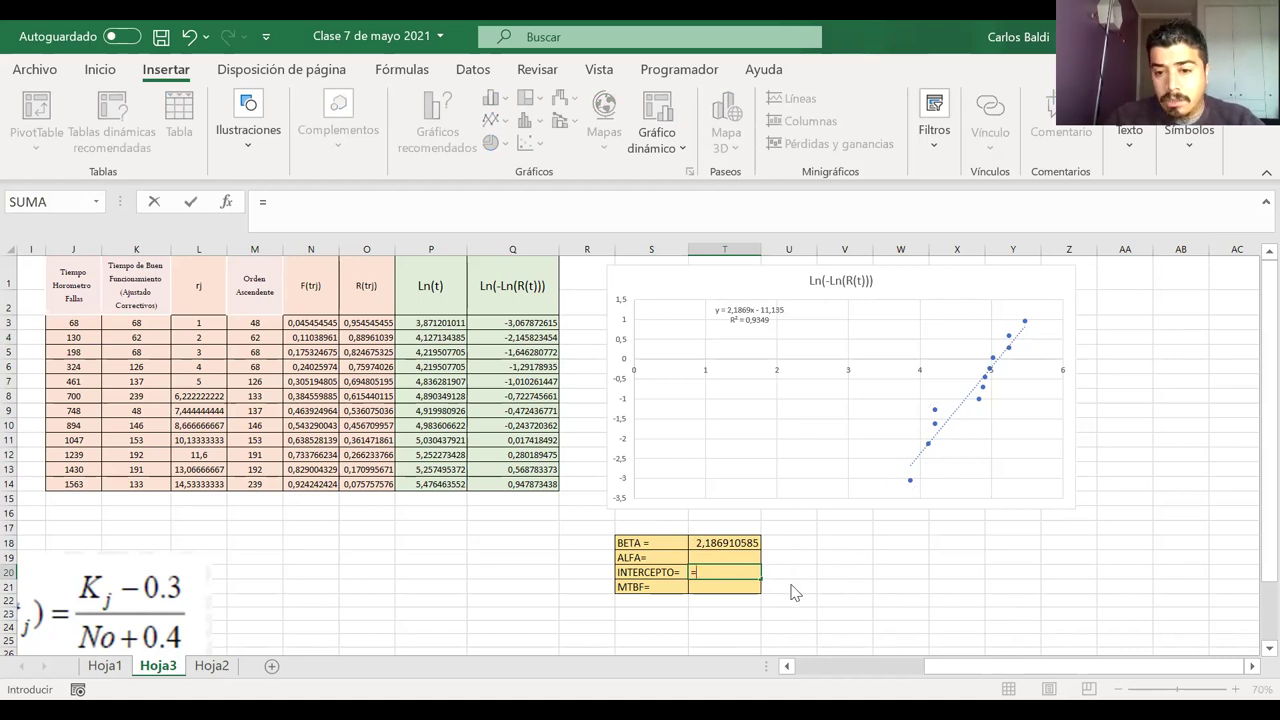
text(inte)
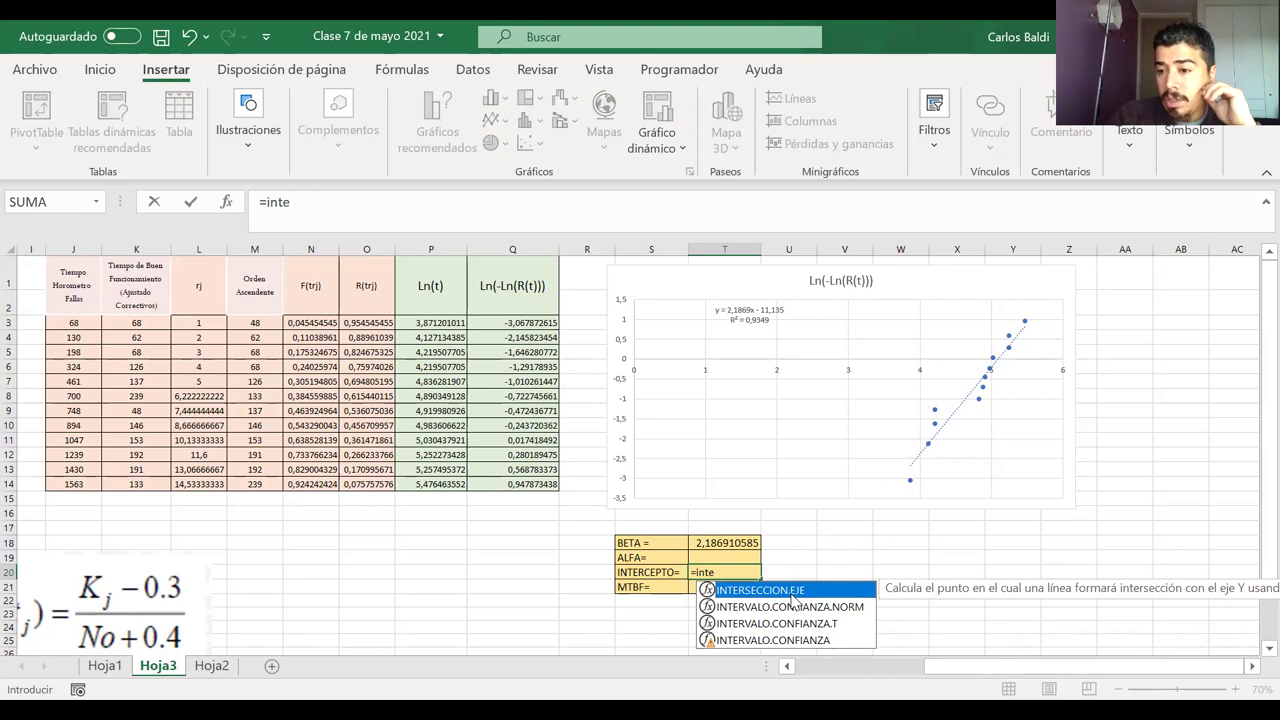
double_click(790, 591)
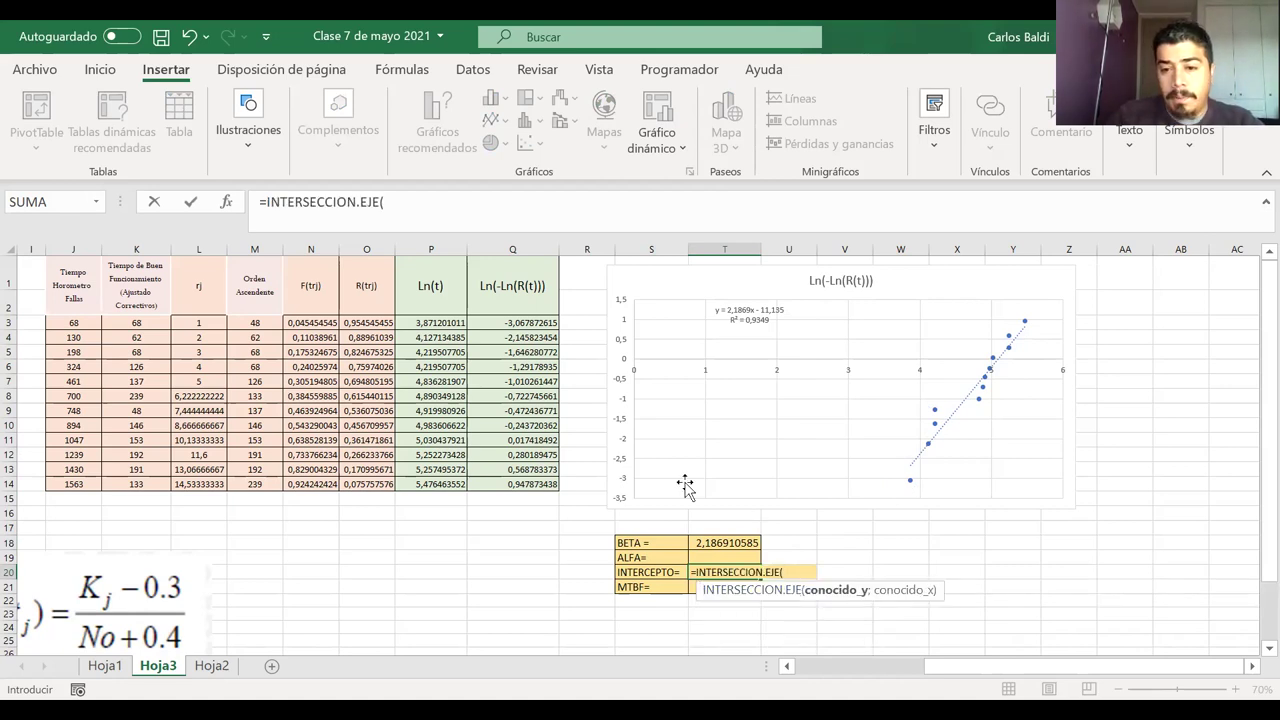
click(504, 320)
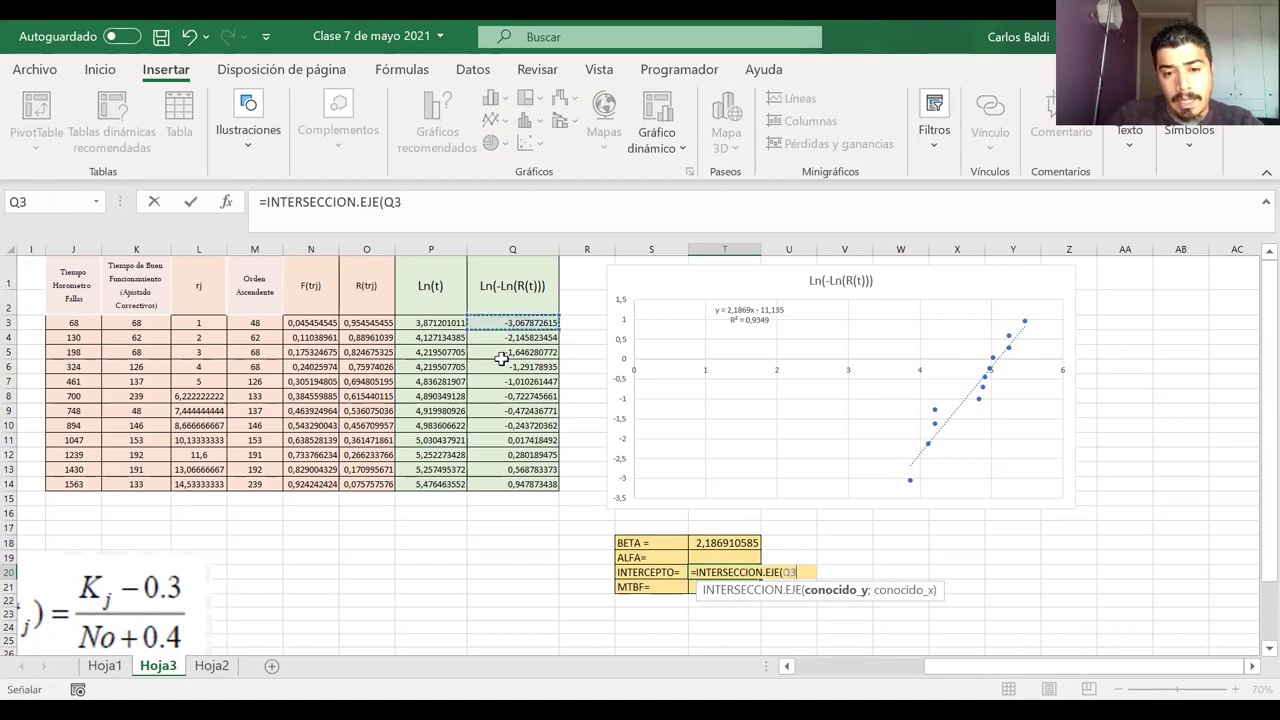
shift+click(494, 486)
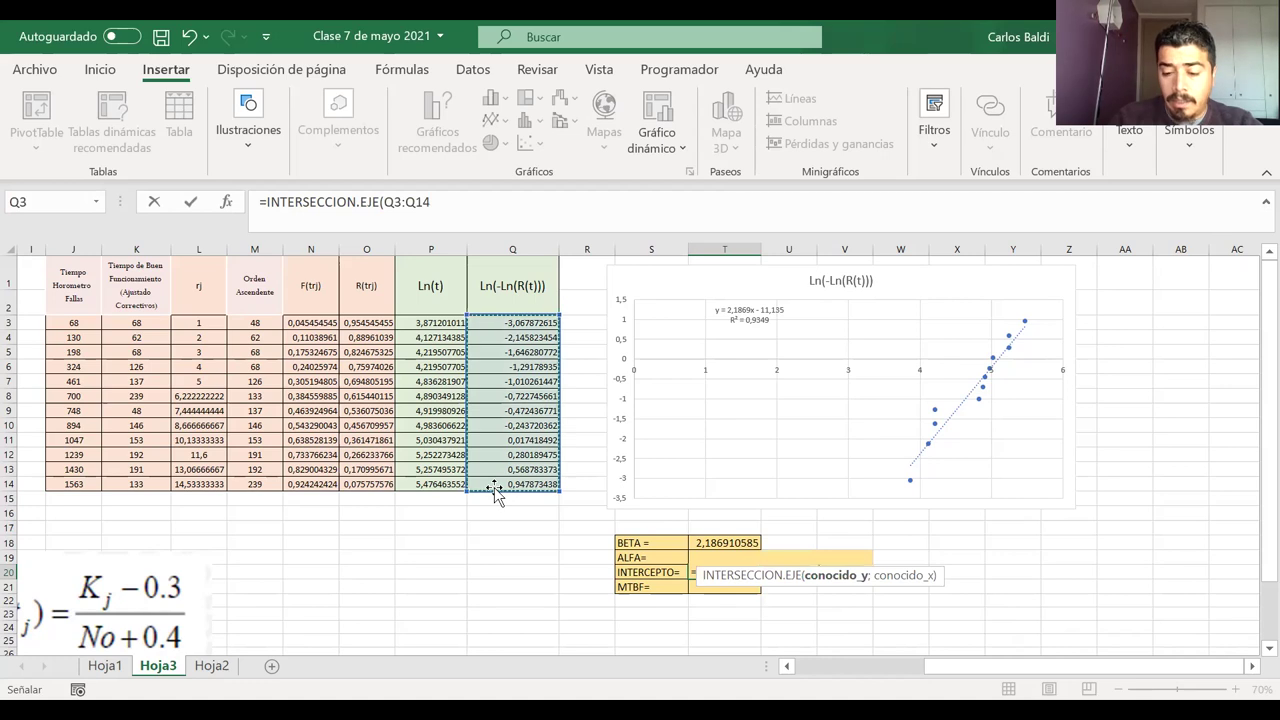
text(;)
click(421, 320)
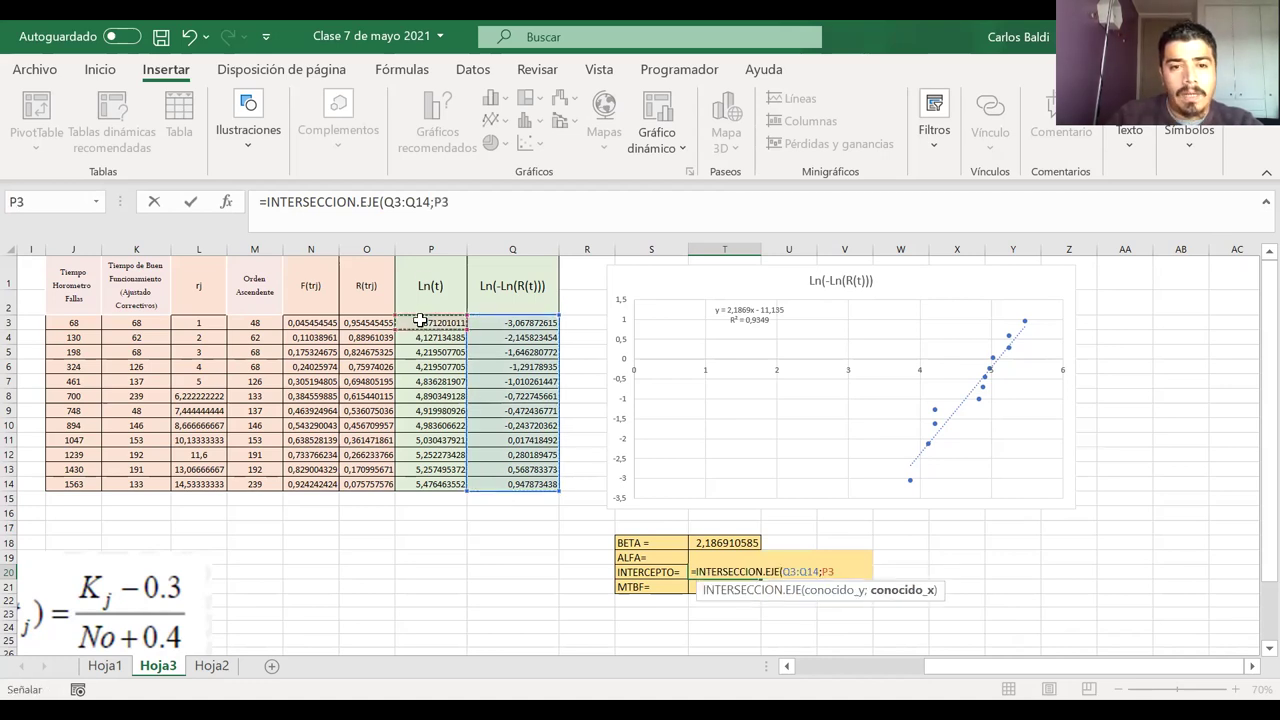
shift+click(432, 479)
text())
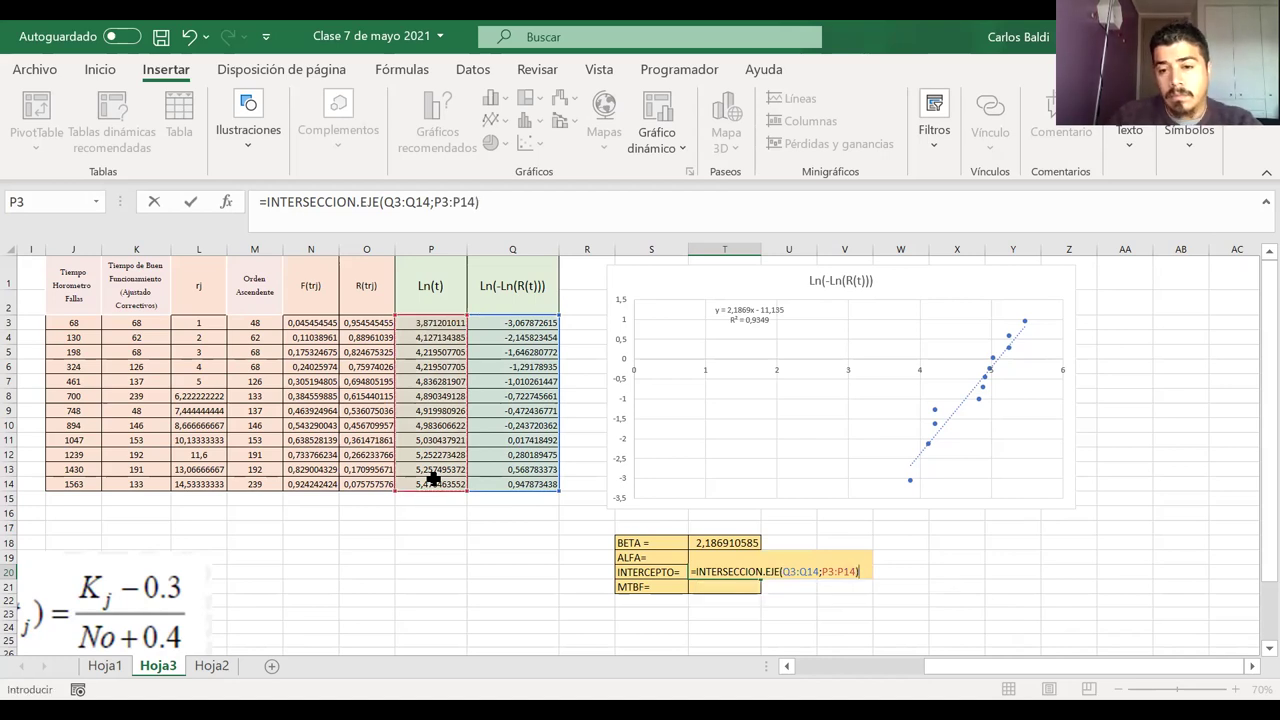
key(Return)
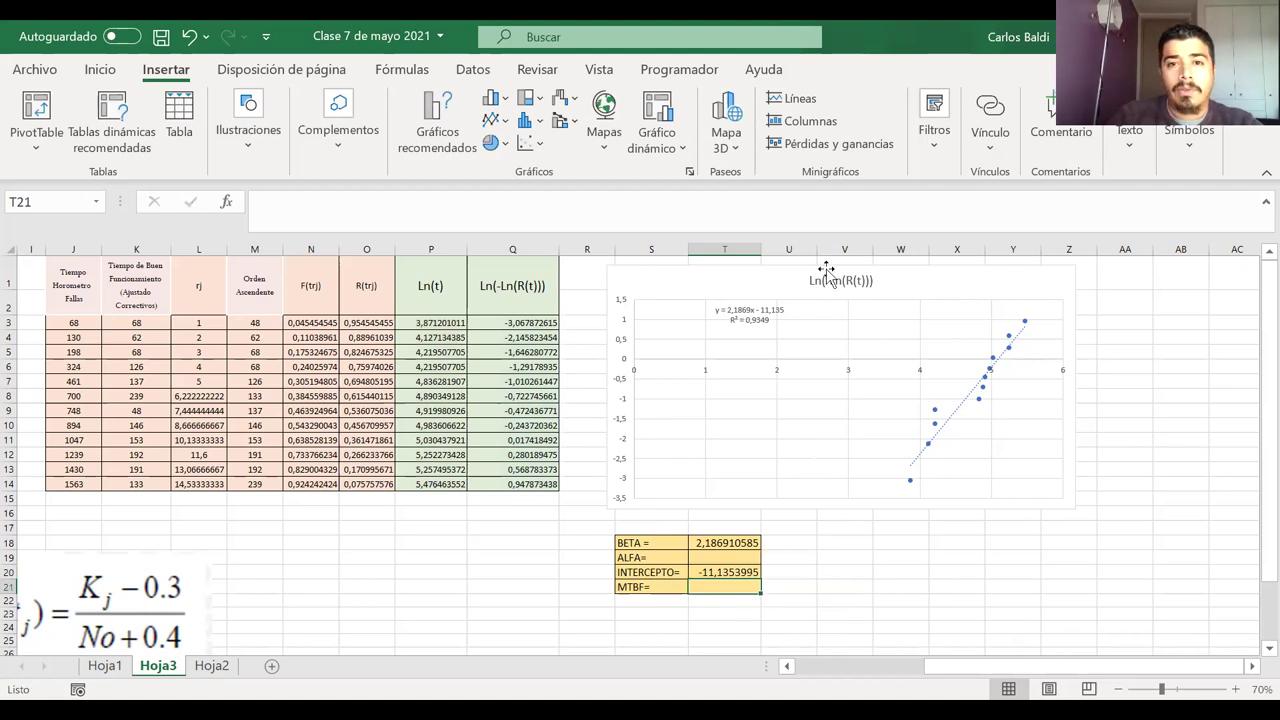
- Set the minimum of the chart's vertical axis to -12,5 and close the axis formatting options
right_click(621, 444)
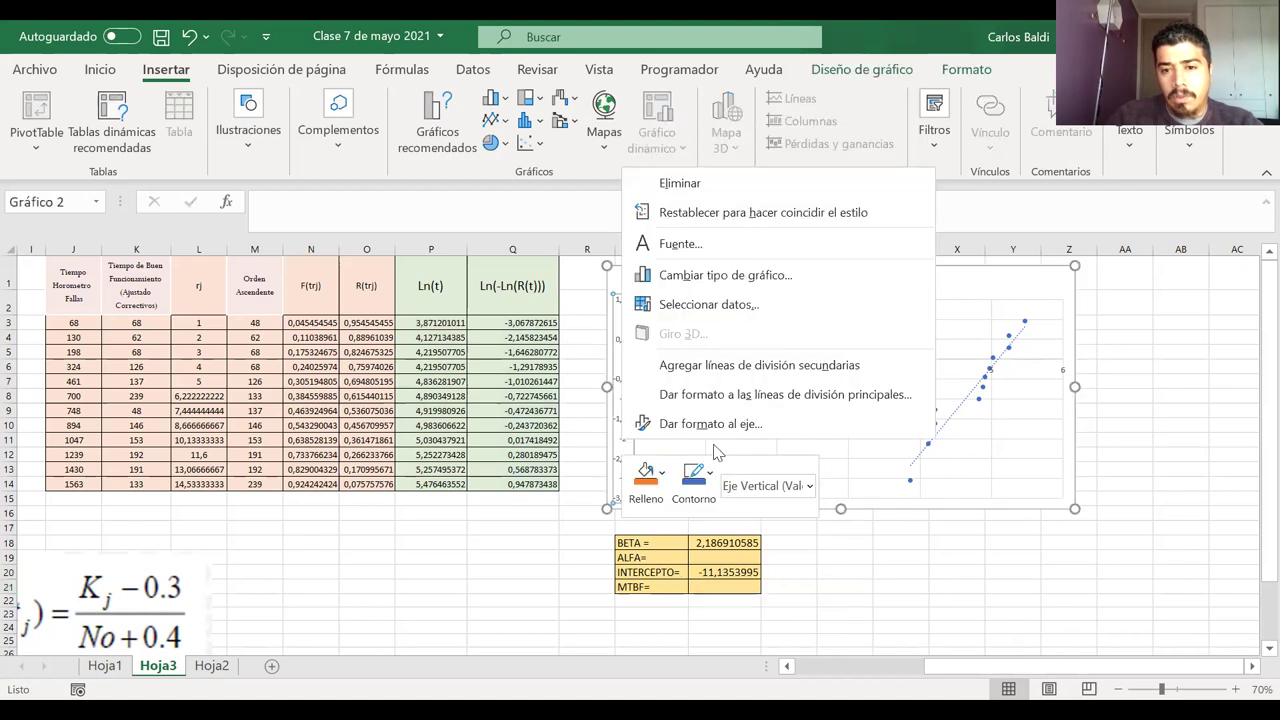
key(Escape)
key(ctrl+1)
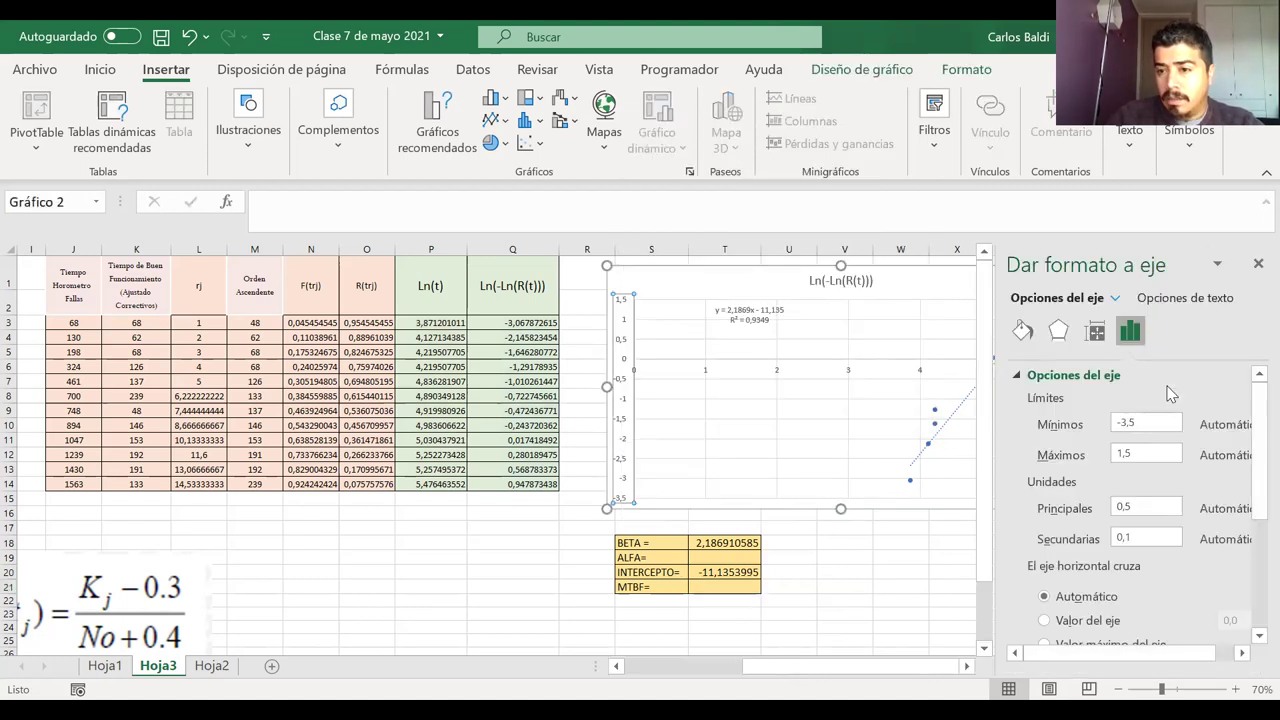
double_click(1130, 424)
double_click(1121, 424)
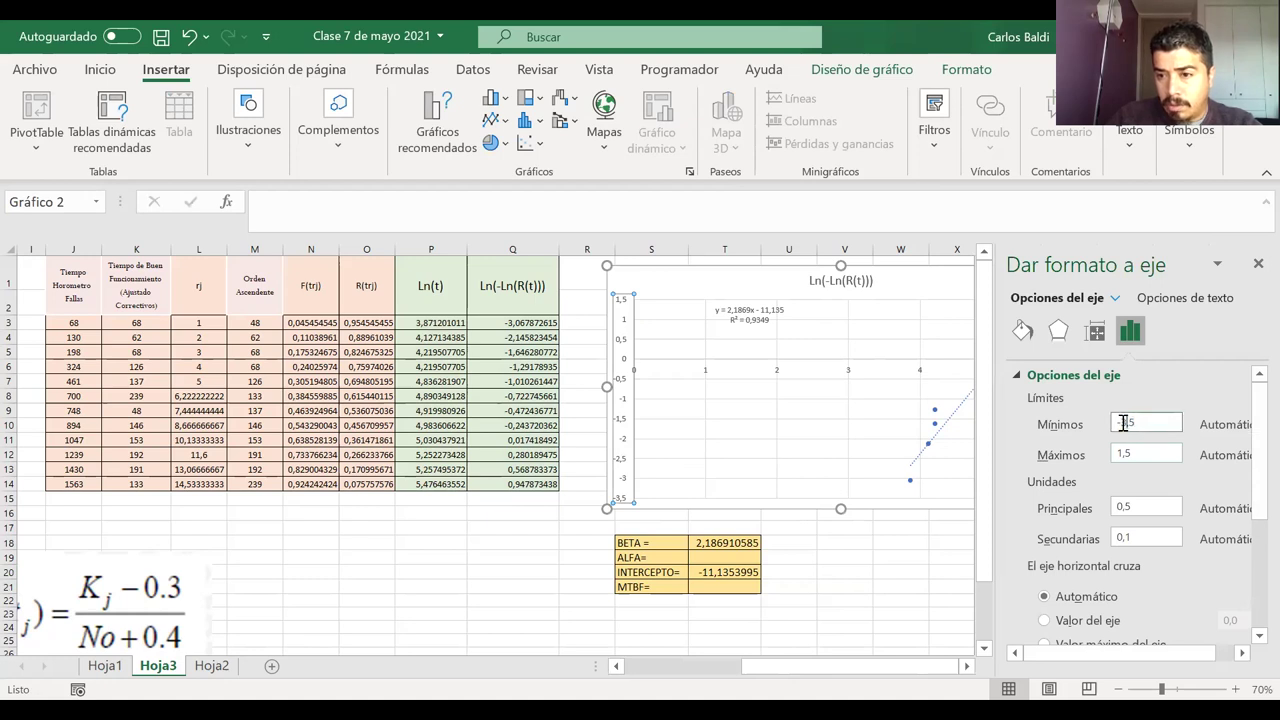
text(12)
key(Return)
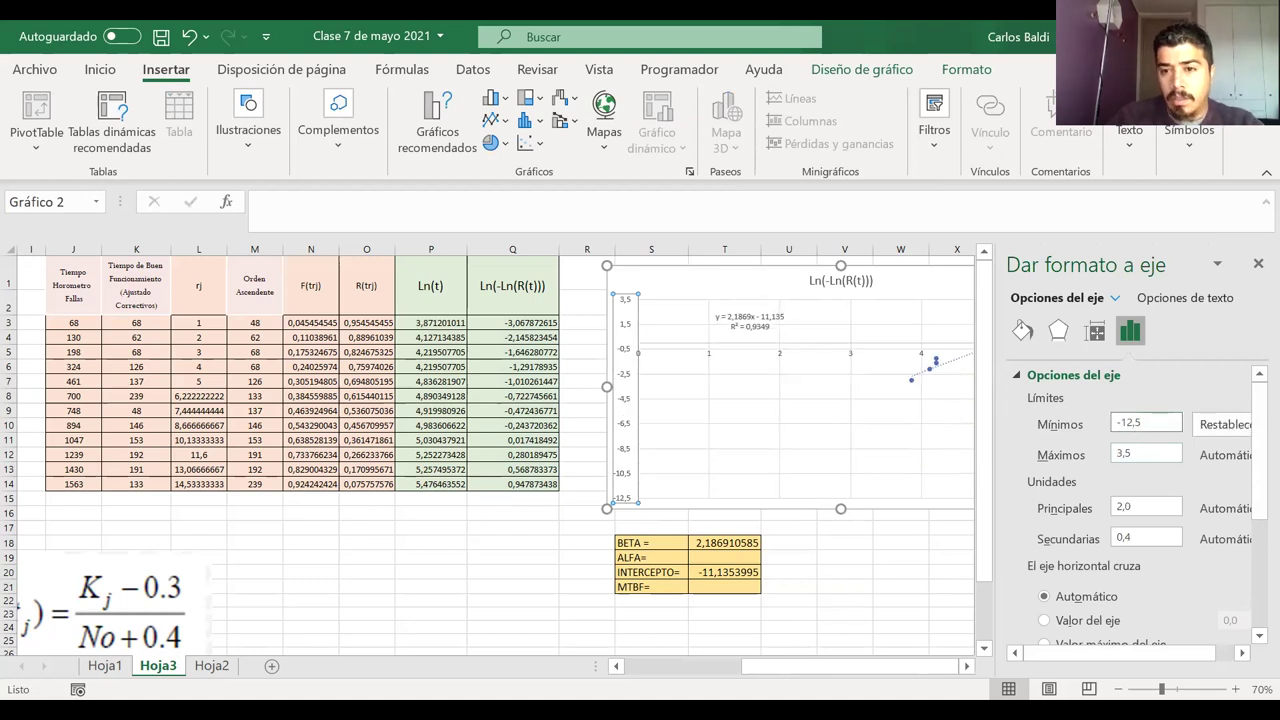
click(1254, 263)
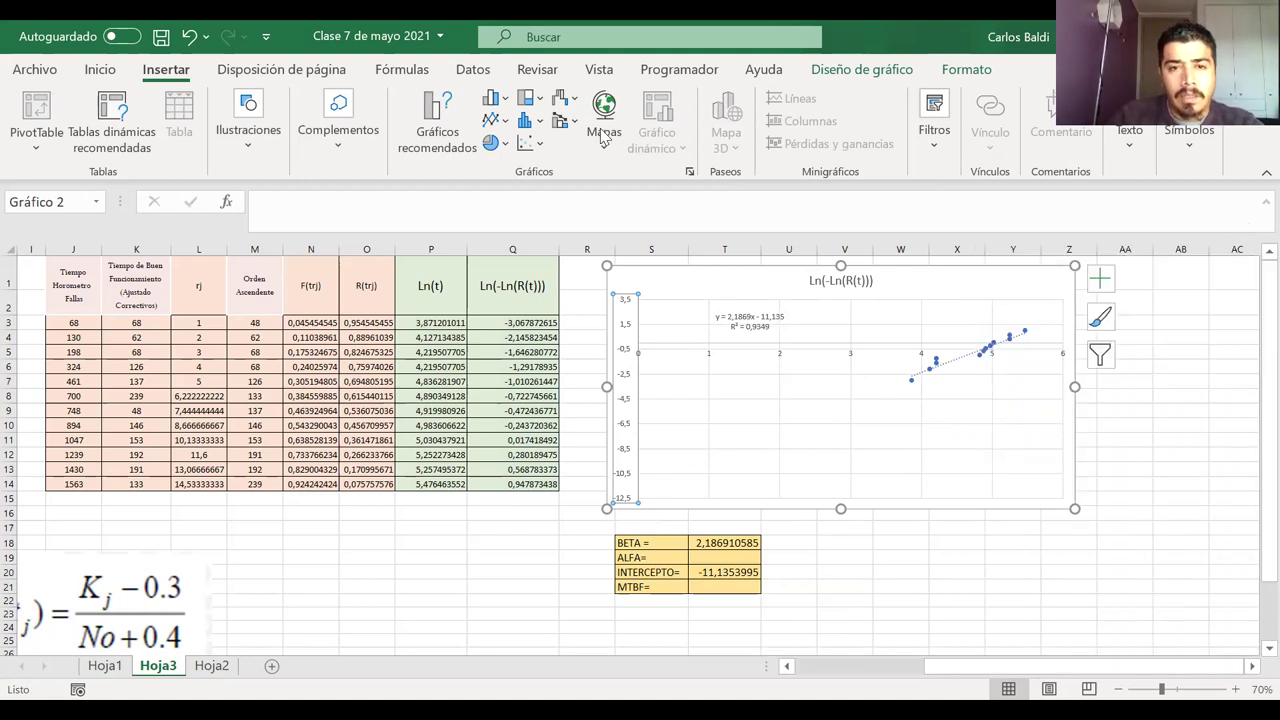
- Annotate the trendline's extension to the vertical axis with a red line and dot, and add a check mark beside the INTERCEPTO value
mouse_move(1025, 329)
mouse_down()
mouse_move(630, 471)
mouse_move(617, 489)
mouse_up()
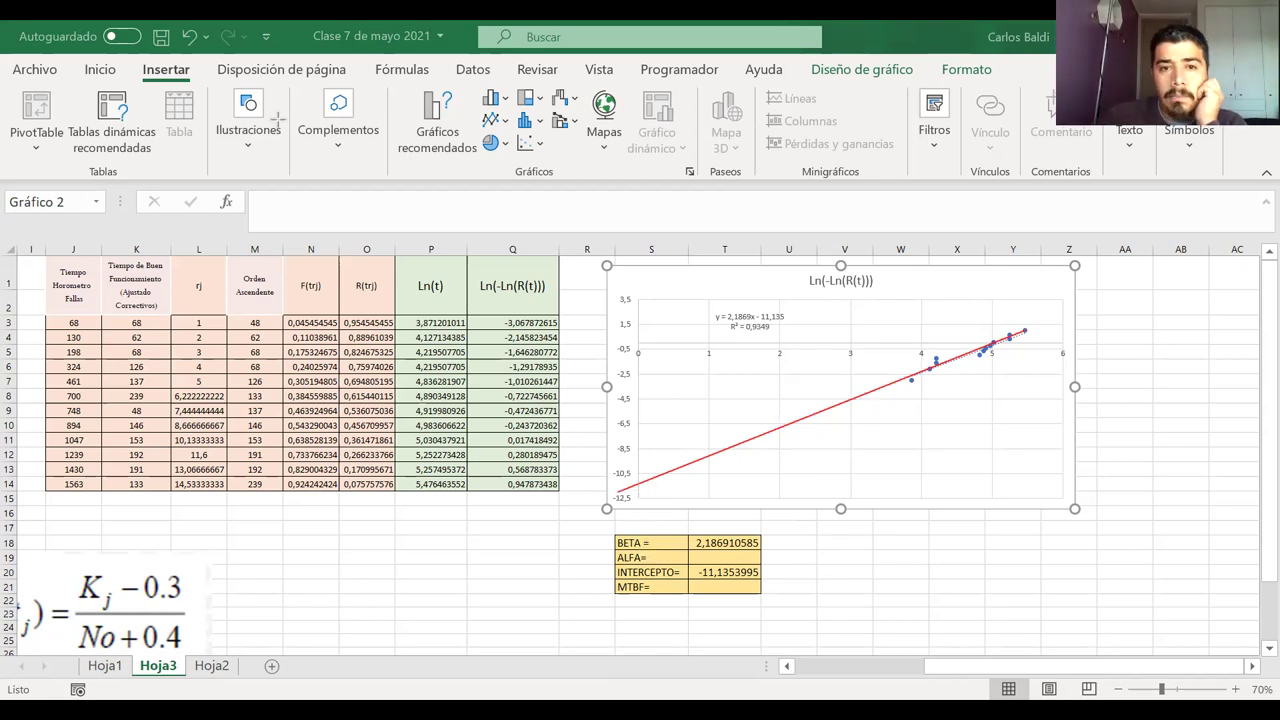
click(640, 483)
click(641, 482)
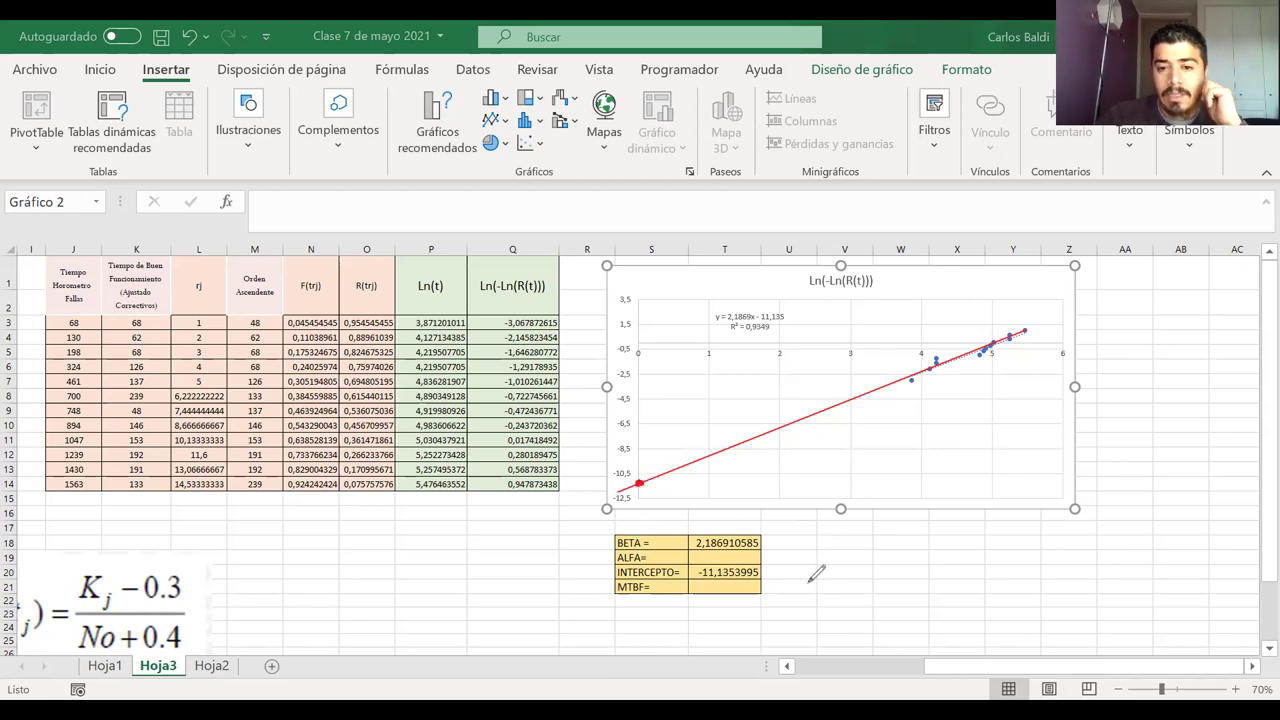
drag(780, 569, 801, 562)
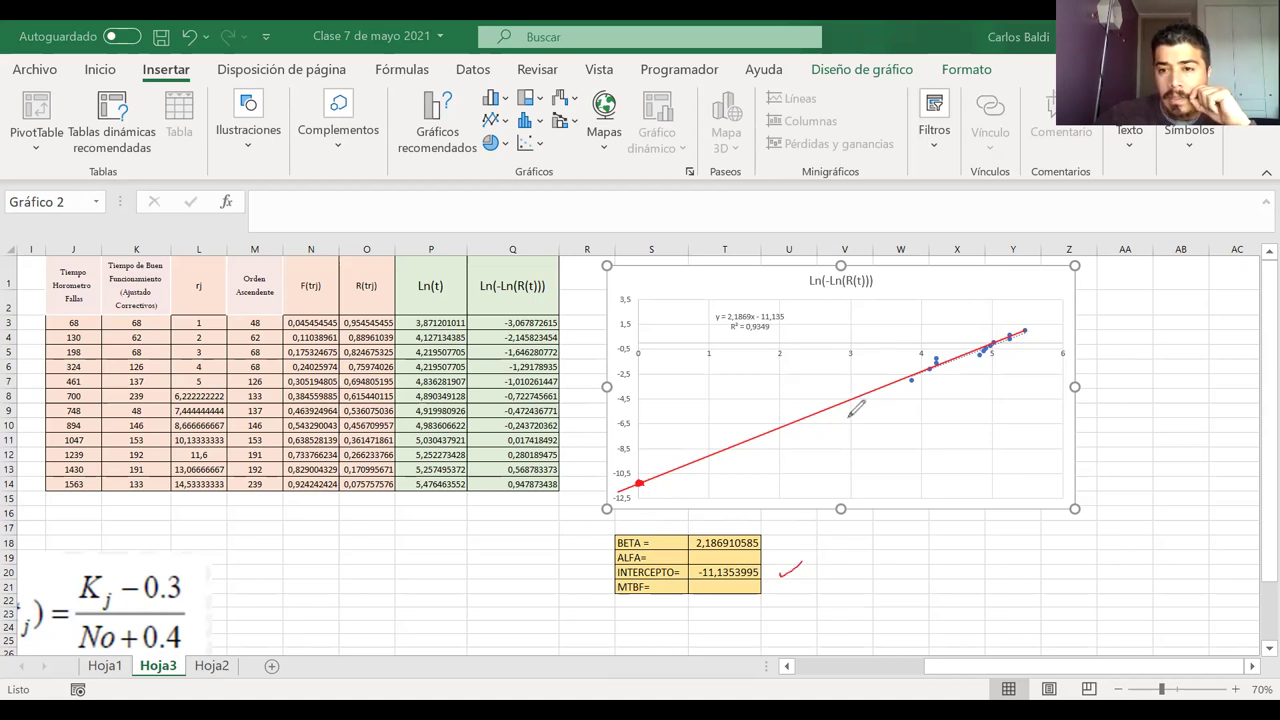
- Erase the red annotations, set the minimum of the chart's vertical axis to -3,5 and close the axis formatting options
key(e)
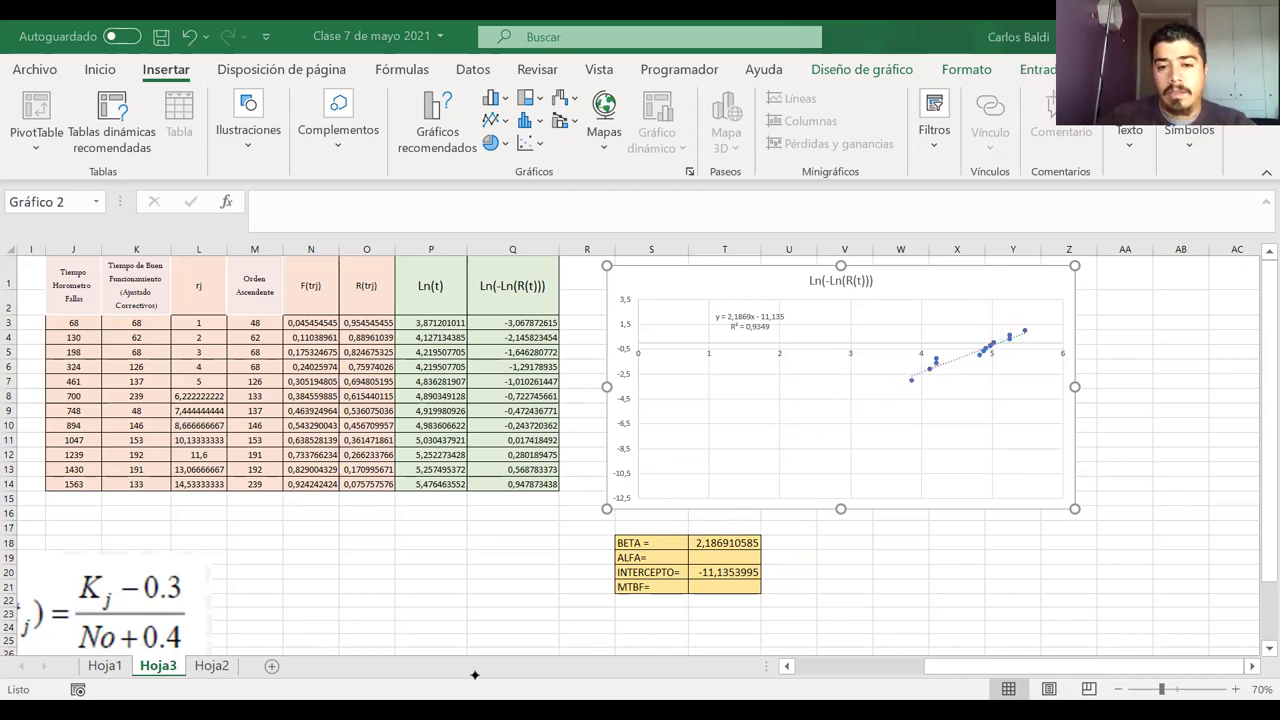
click(622, 472)
right_click(622, 472)
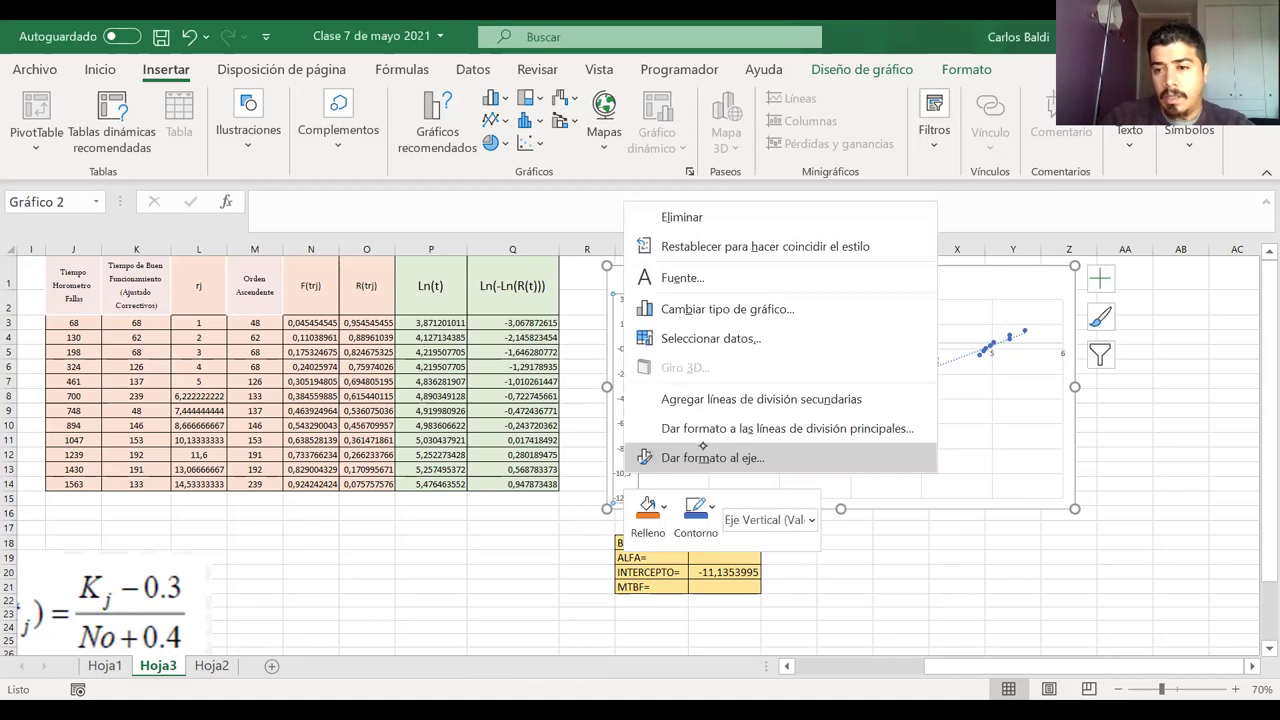
click(700, 531)
click(1133, 423)
key(BackSpace)
key(BackSpace)
key(BackSpace)
text(3)
key(Return)
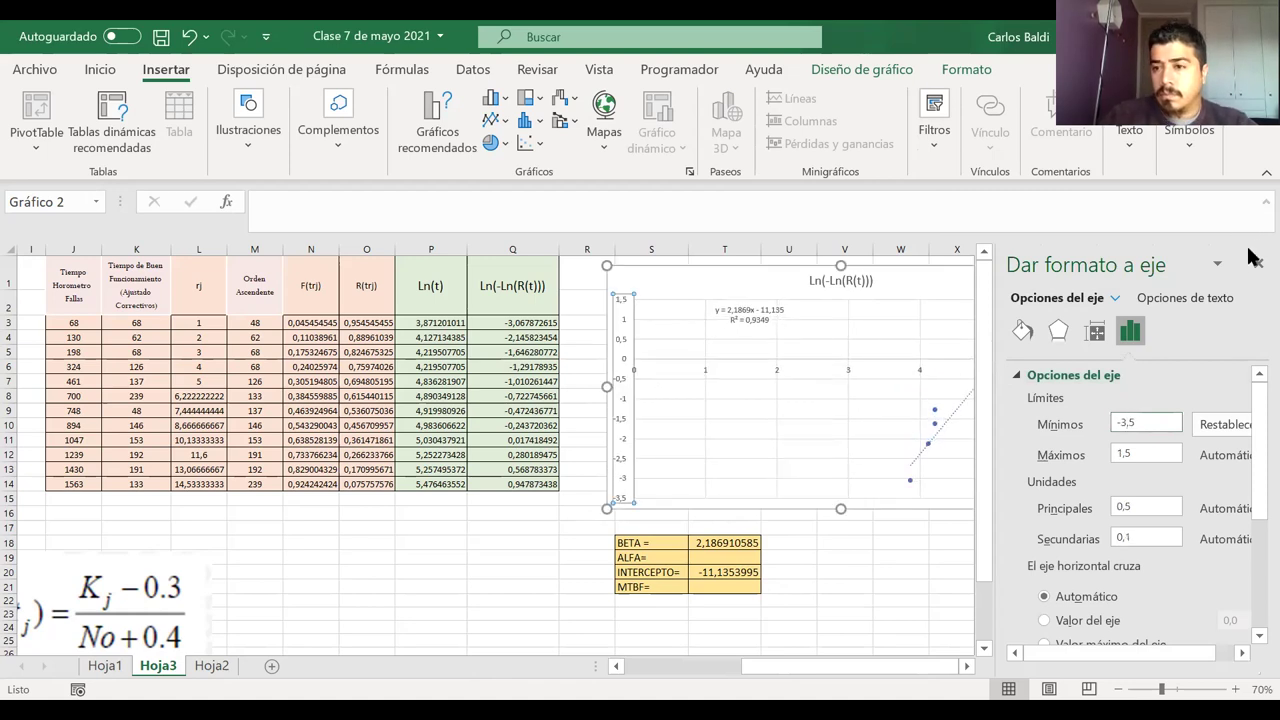
click(1255, 260)
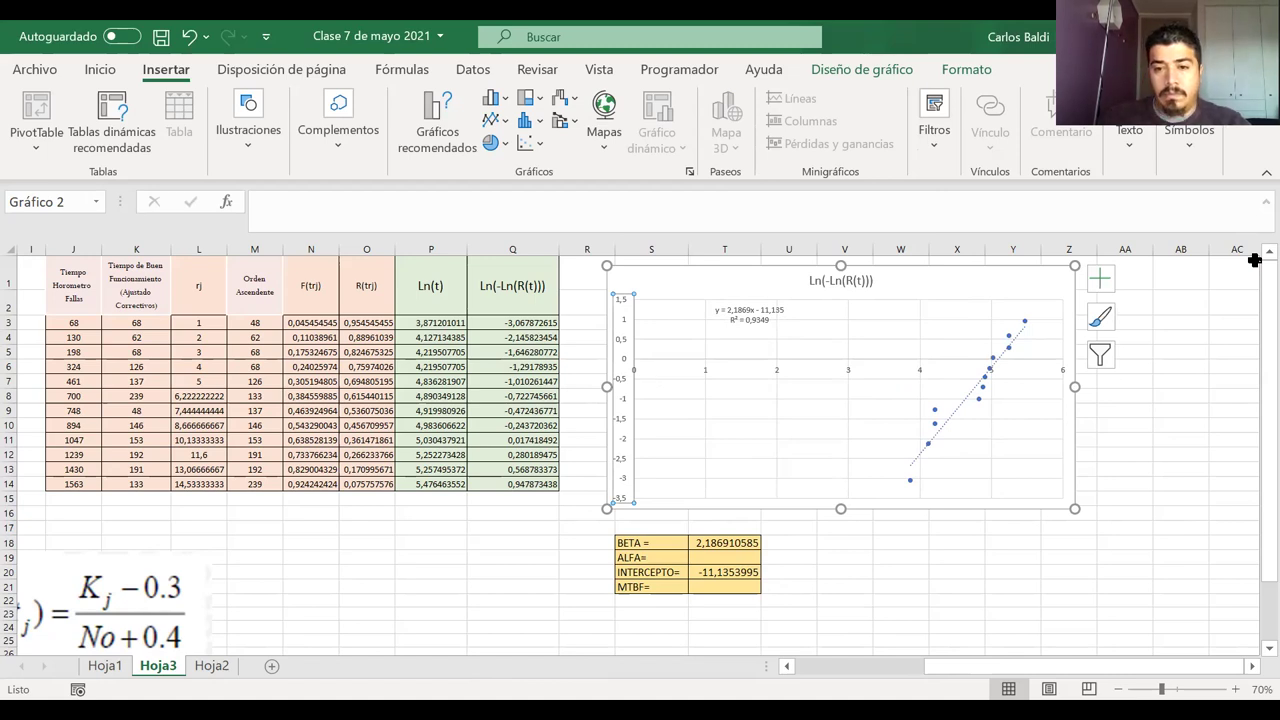
click(818, 577)
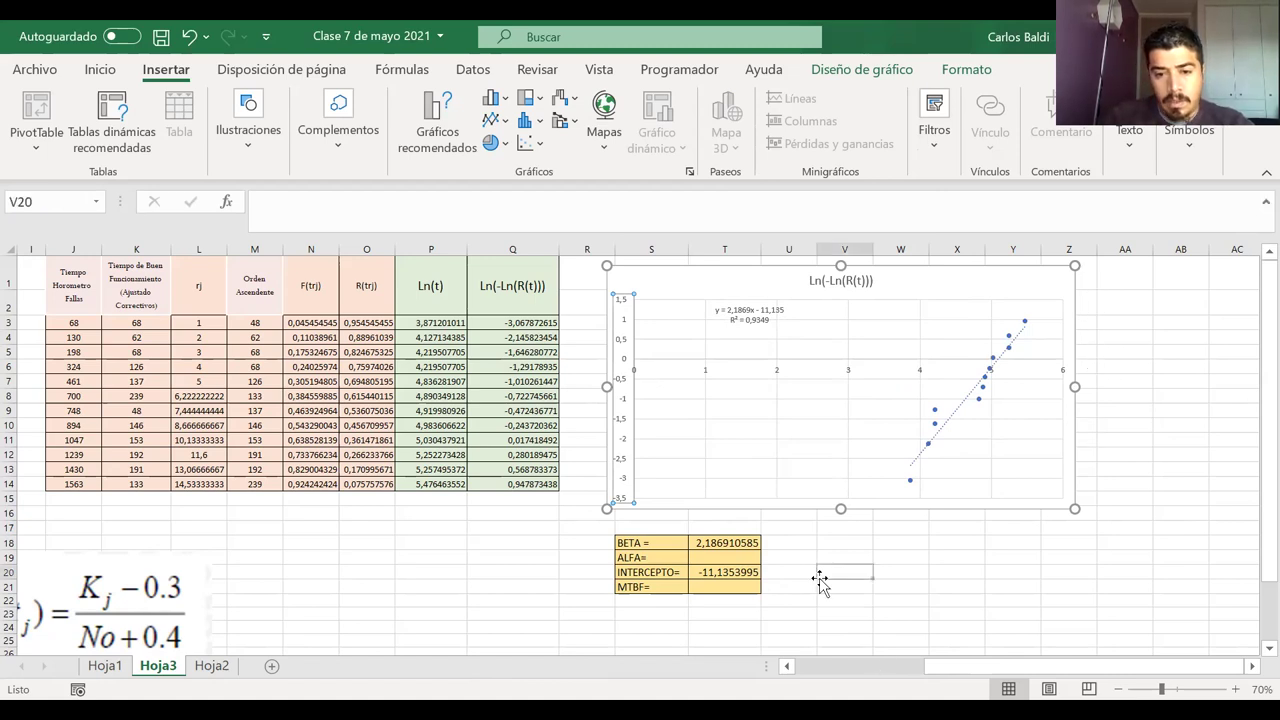
click(713, 560)
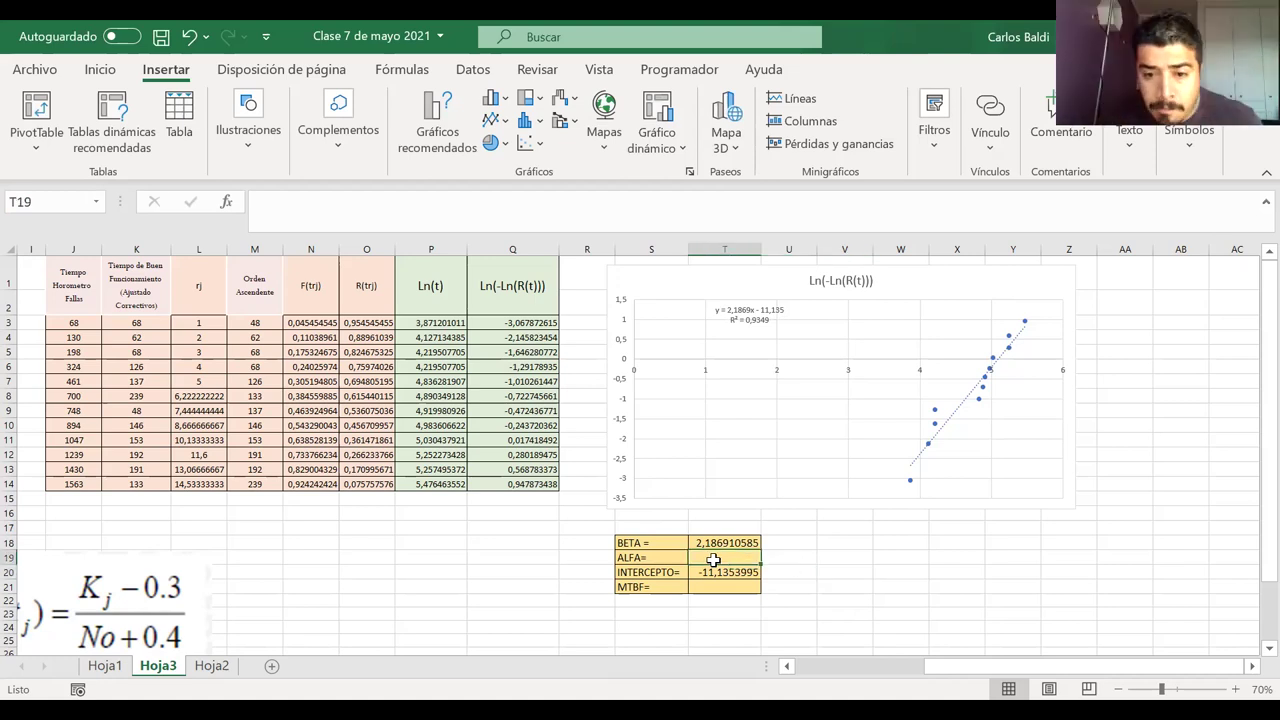
text(=)
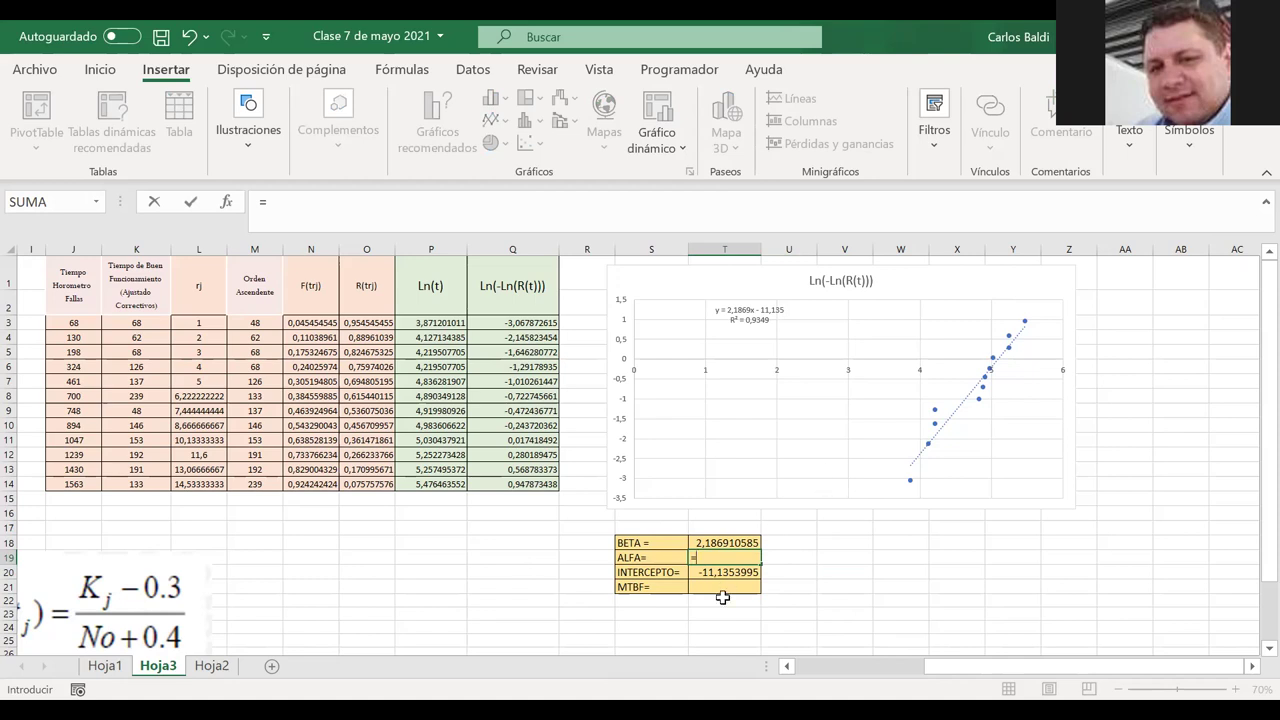
key(Escape)
- Review the BETA formula in T18 and the Ln(t) and Ln(-Ln(R(t))) ranges it uses
click(741, 543)
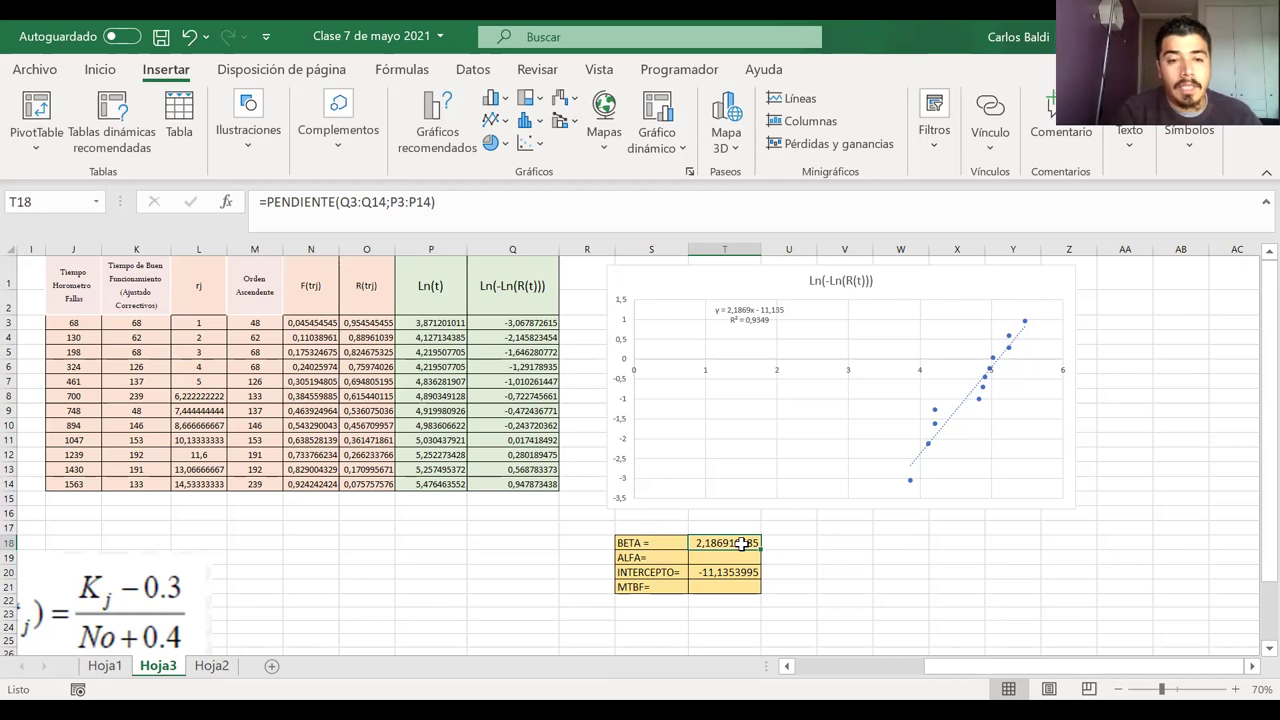
click(498, 323)
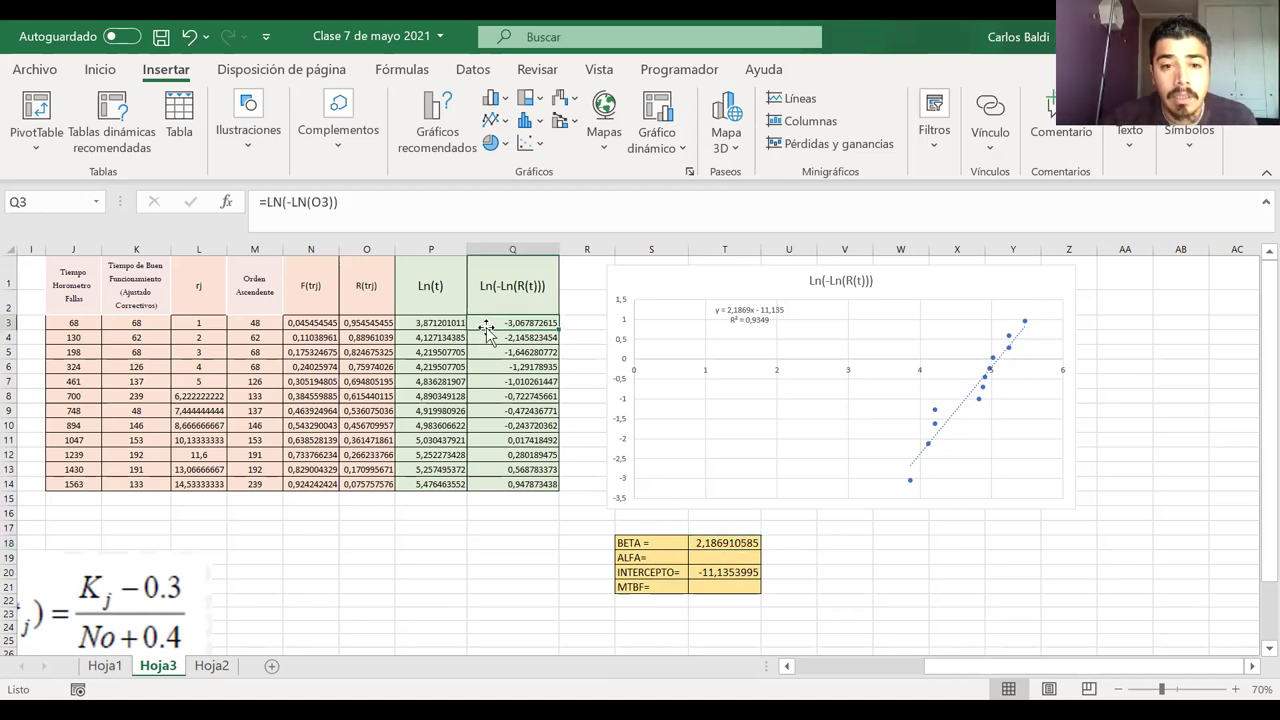
double_click(732, 540)
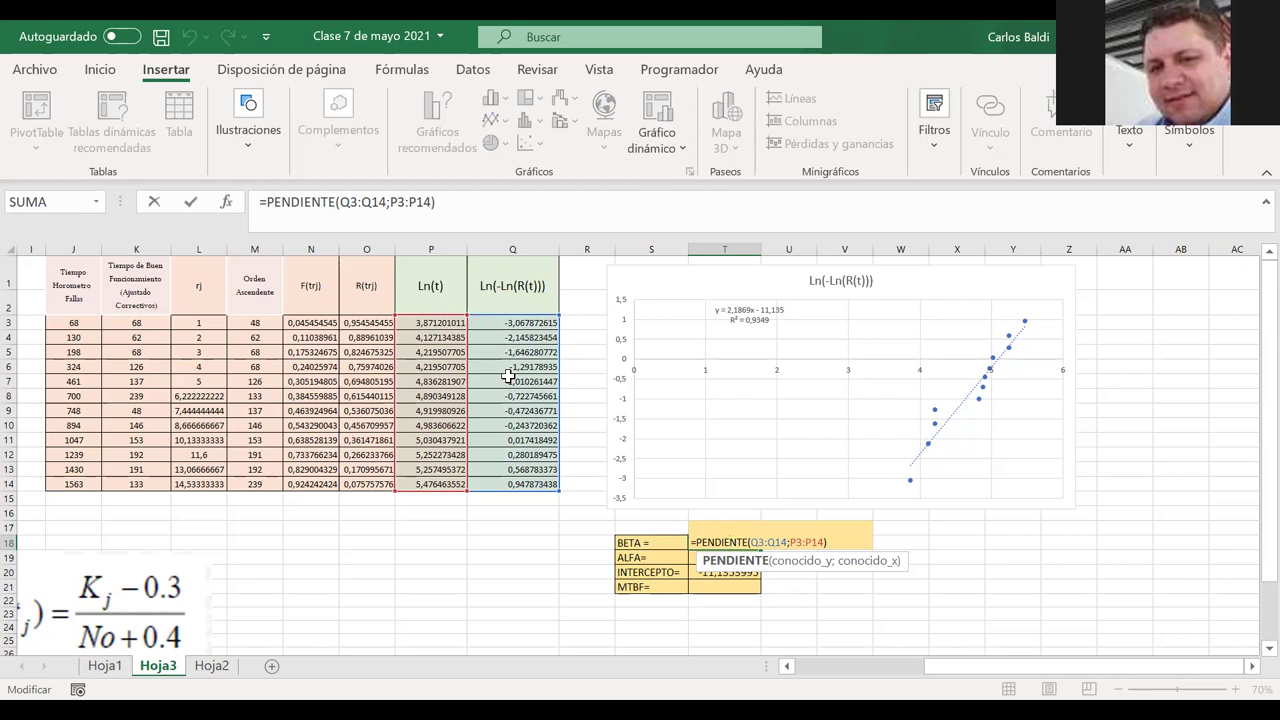
key(Return)
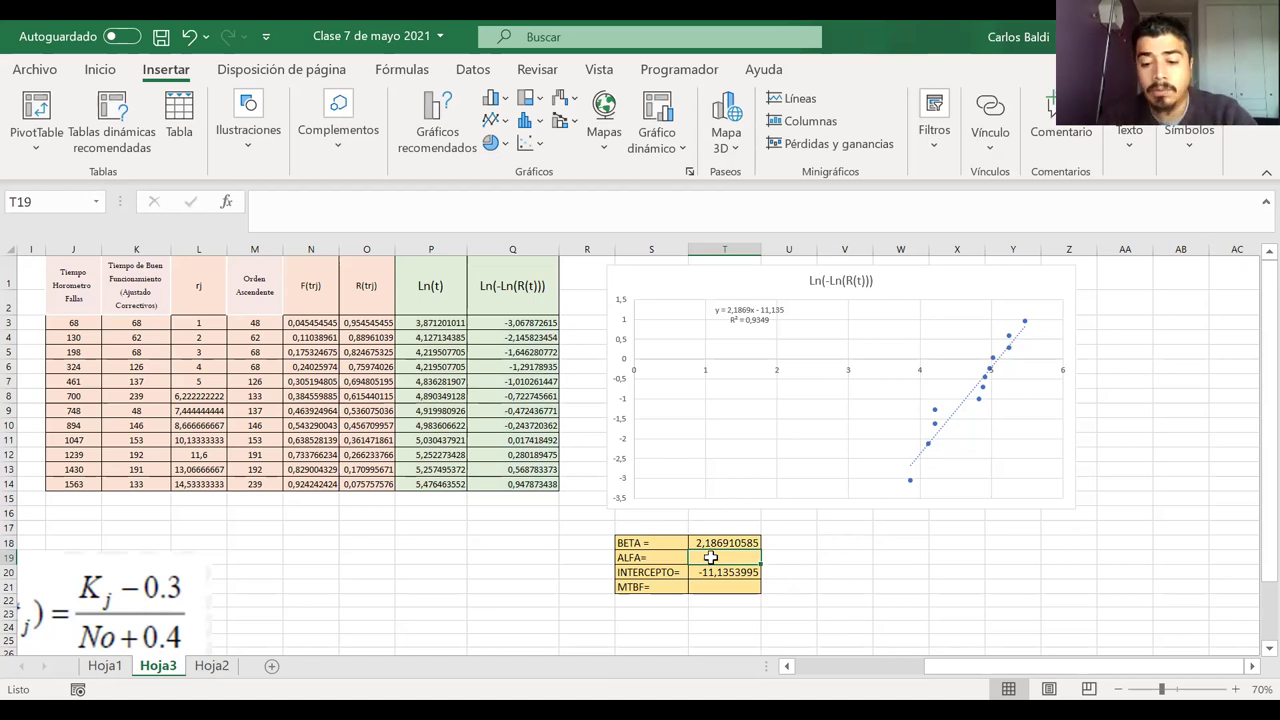
- Calculate ALFA in T19 with =EXP(-(T20/T18)), using the INTERCEPTO and BETA values
text(=)
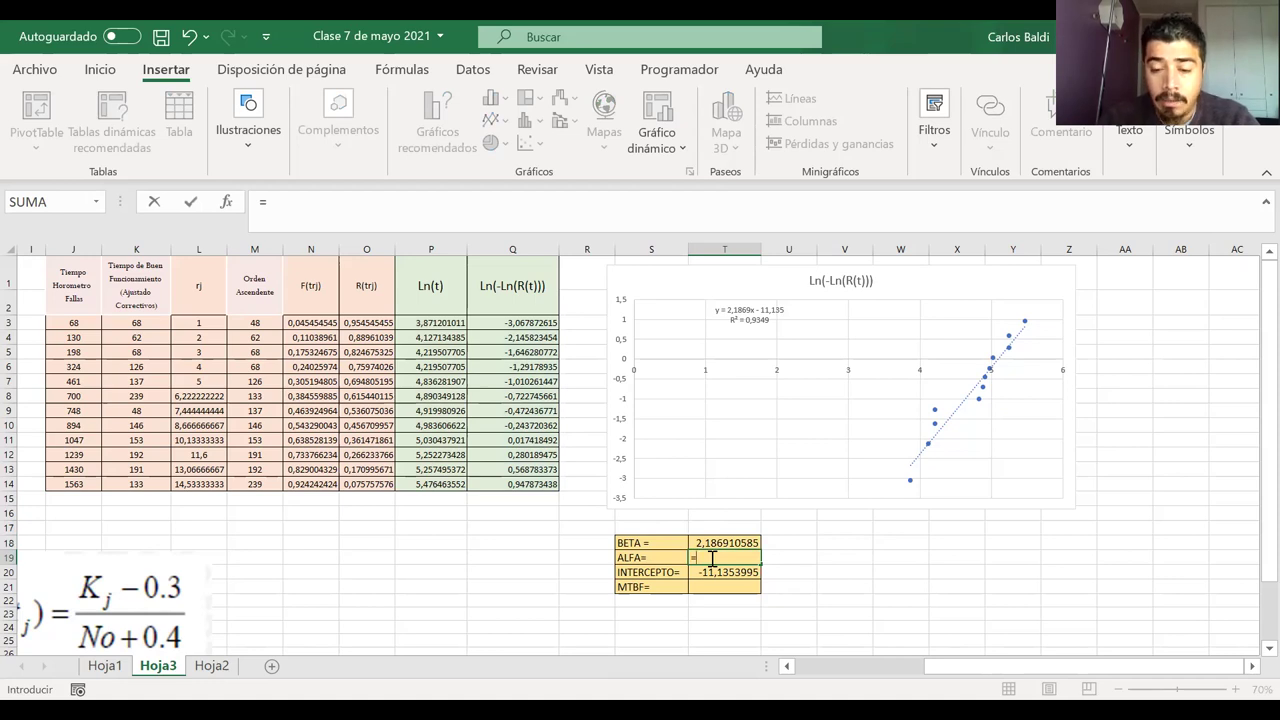
text(ex)
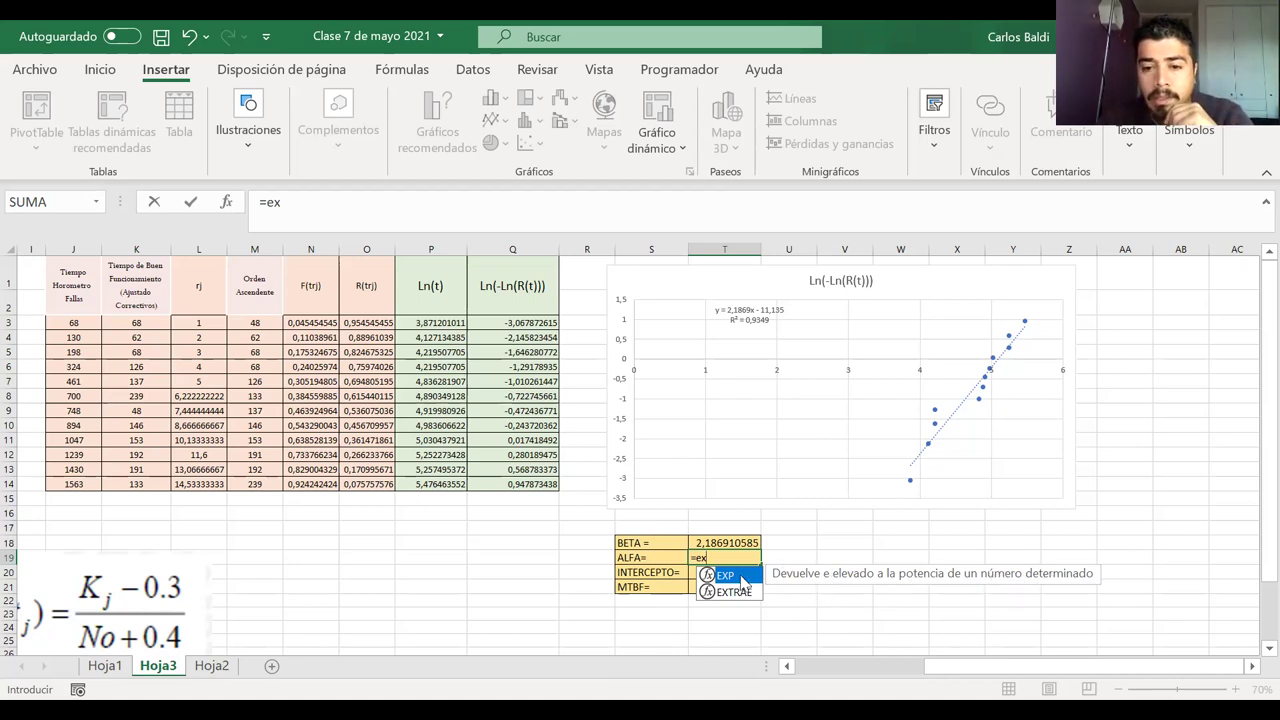
key(Tab)
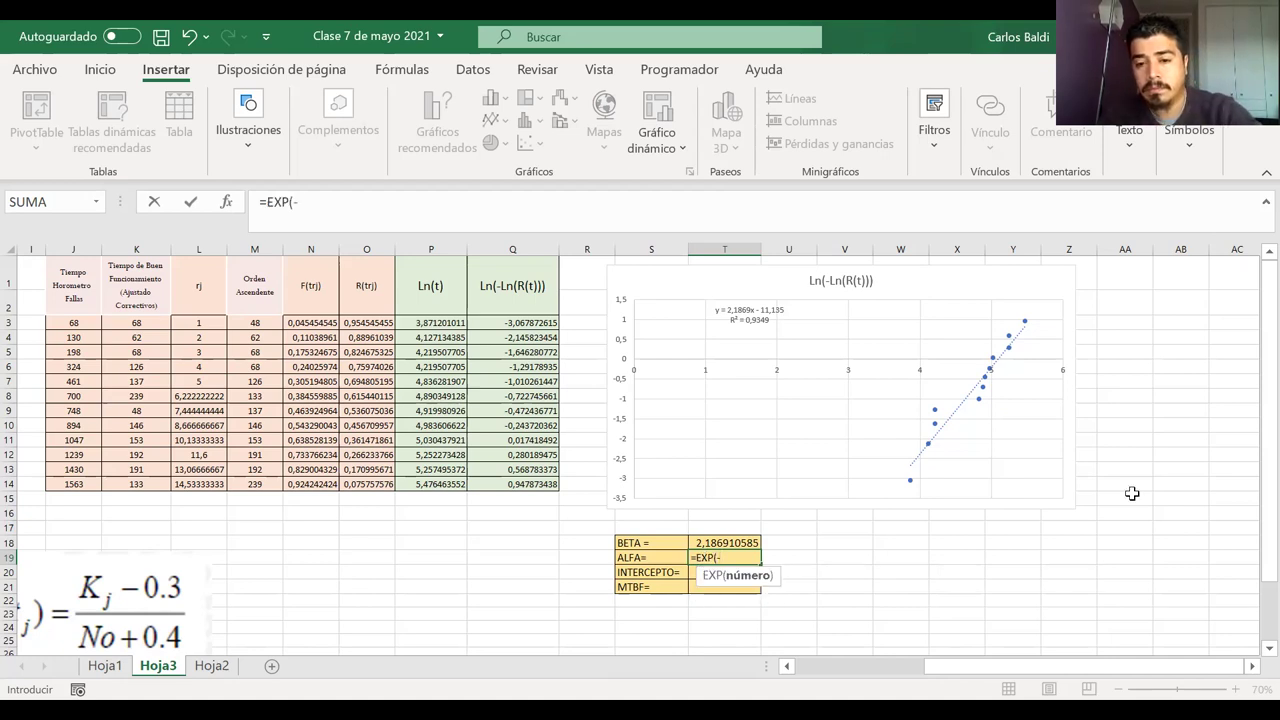
text(-()
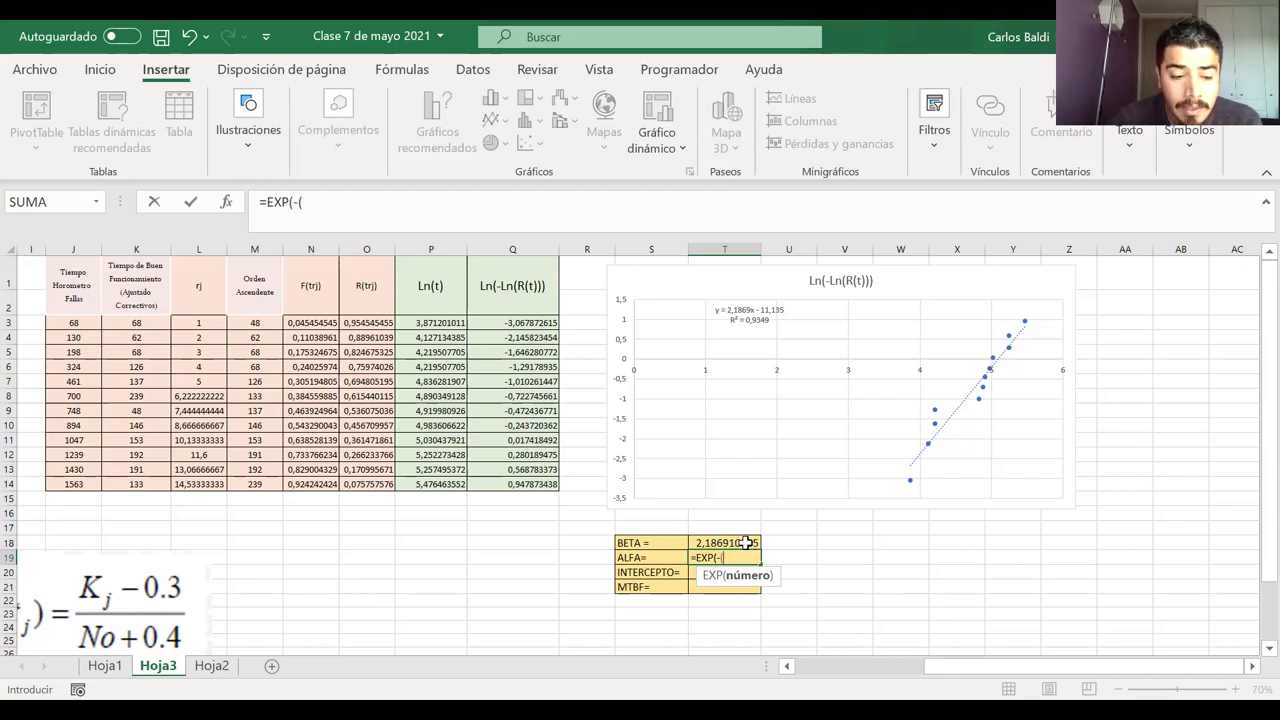
click(693, 573)
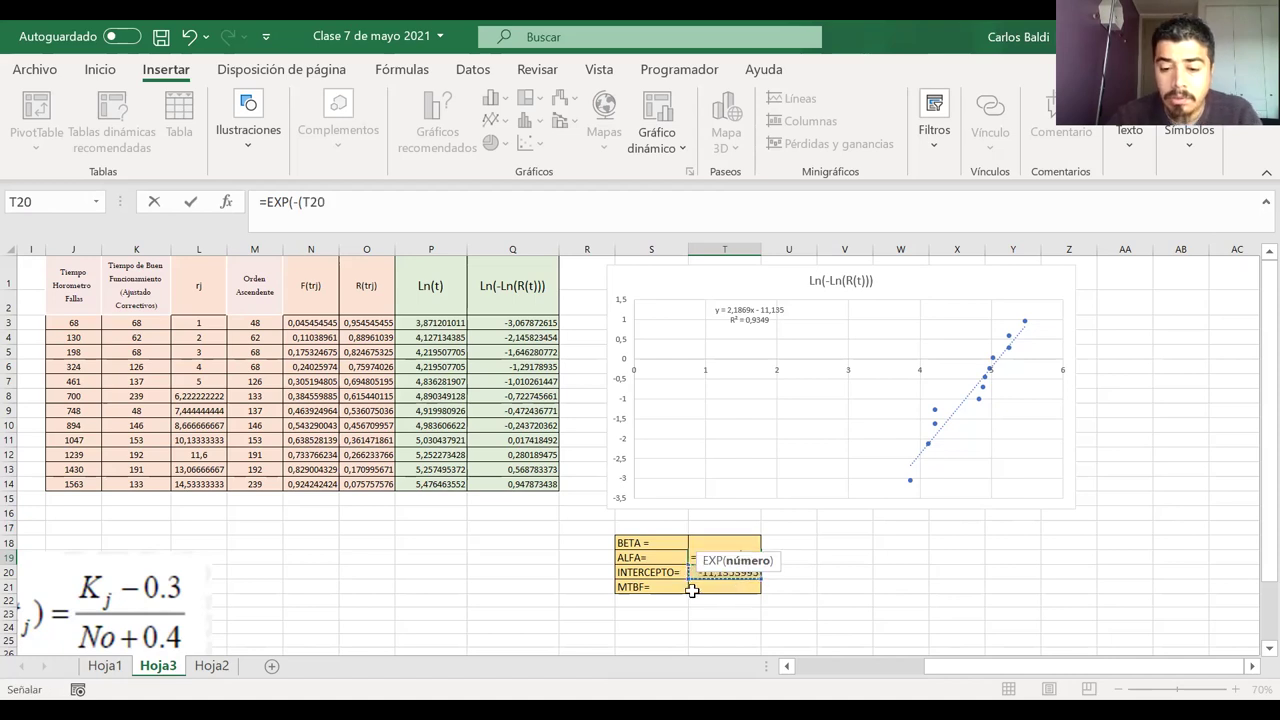
text(/)
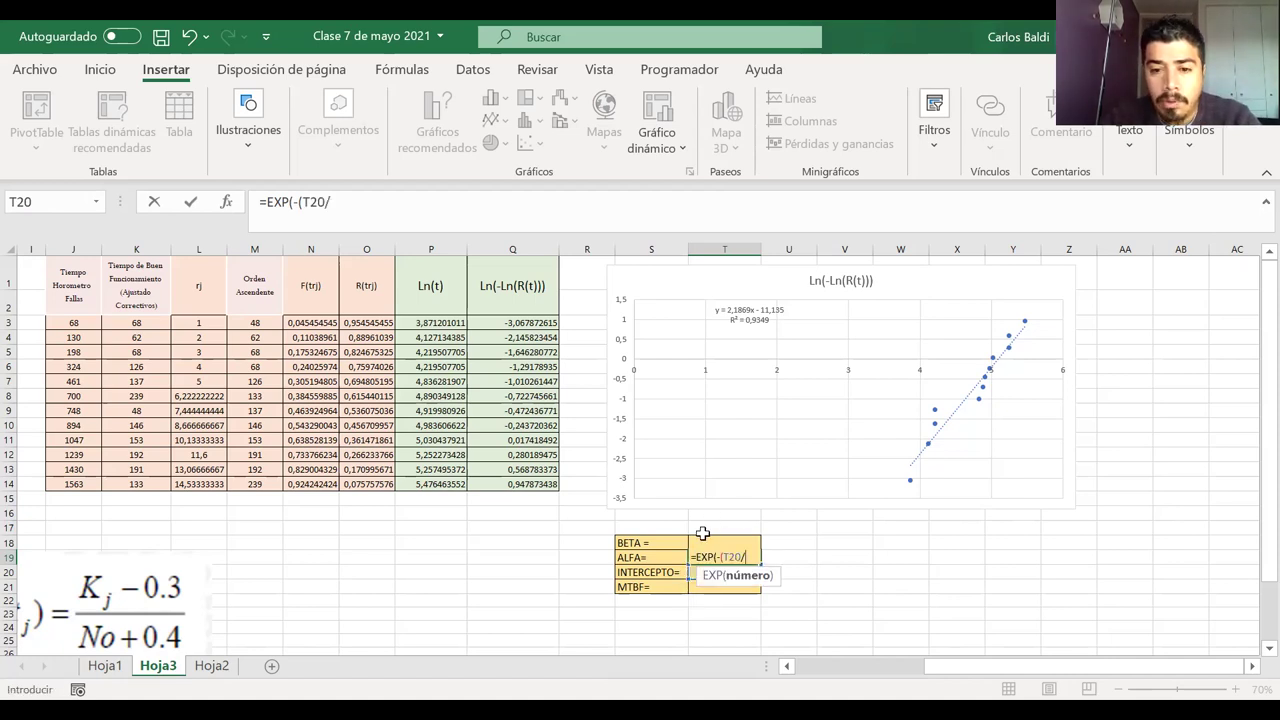
click(672, 542)
key(Right)
text()))
key(Return)
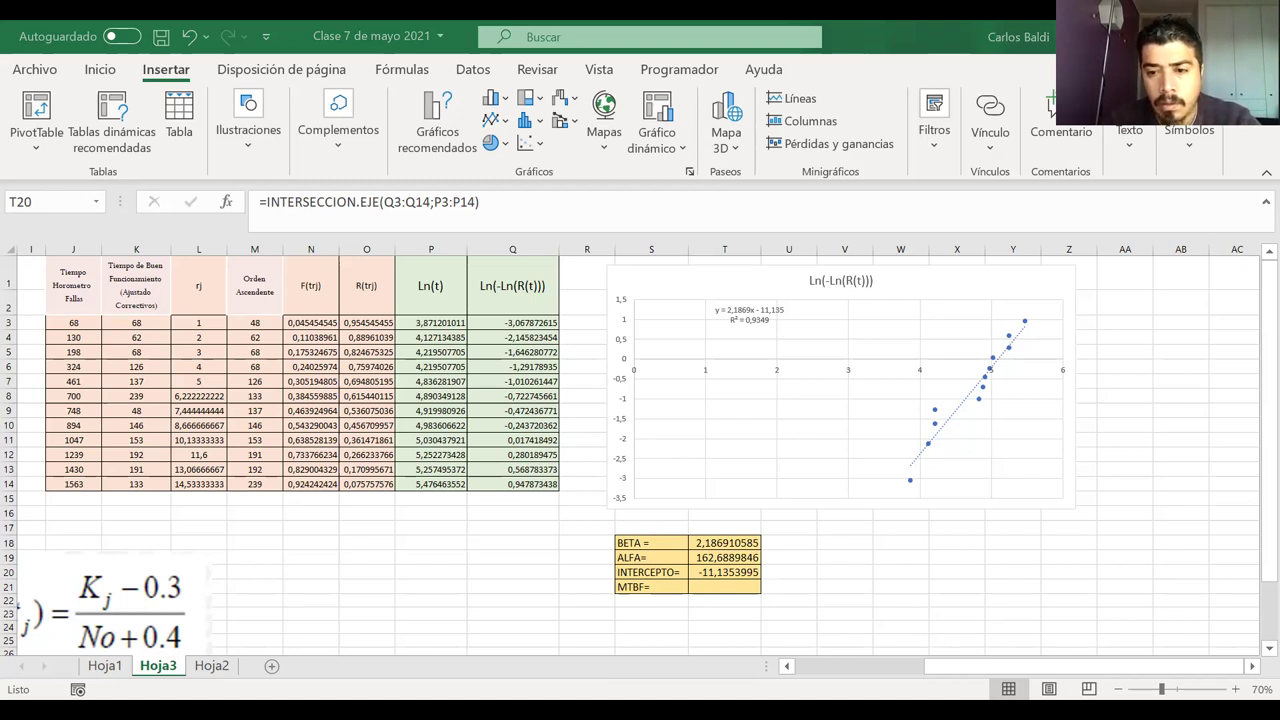
- Paste the copied picture of the BETA, ALFA and MTBF equations and place it beside the parameter table, below the chart
click(906, 551)
key(ctrl+v)
drag(866, 541, 821, 532)
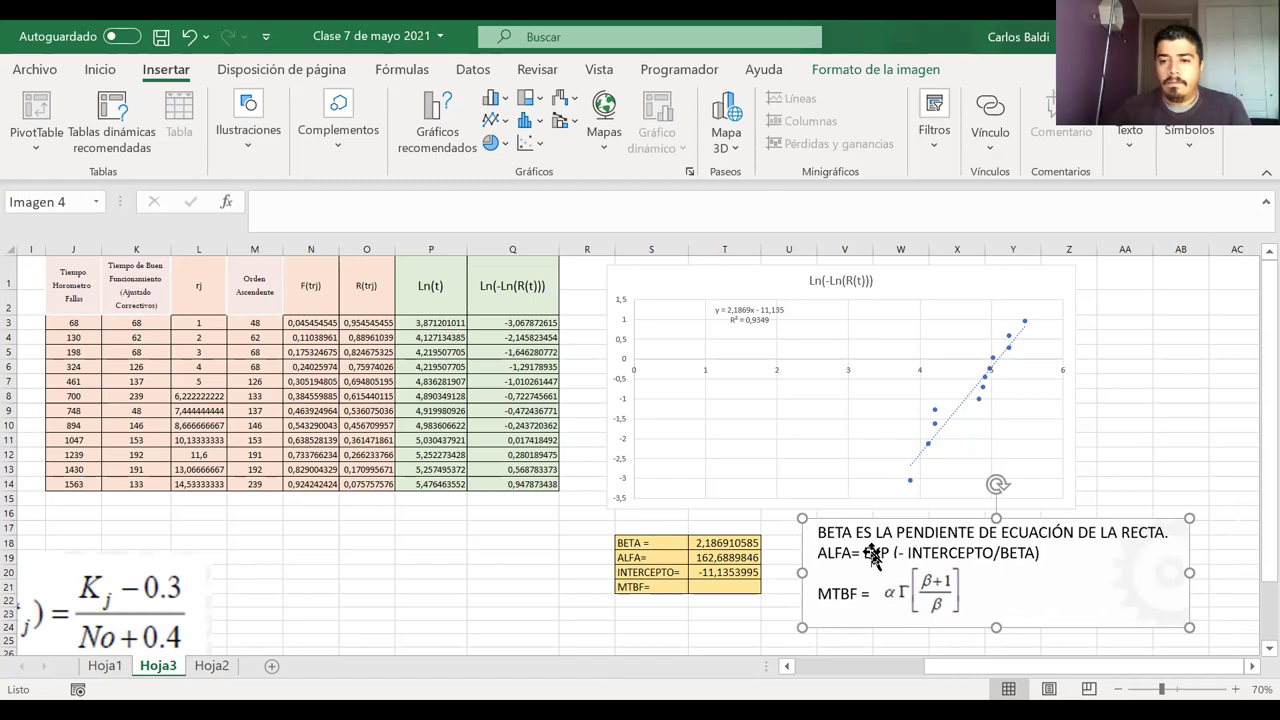
click(530, 560)
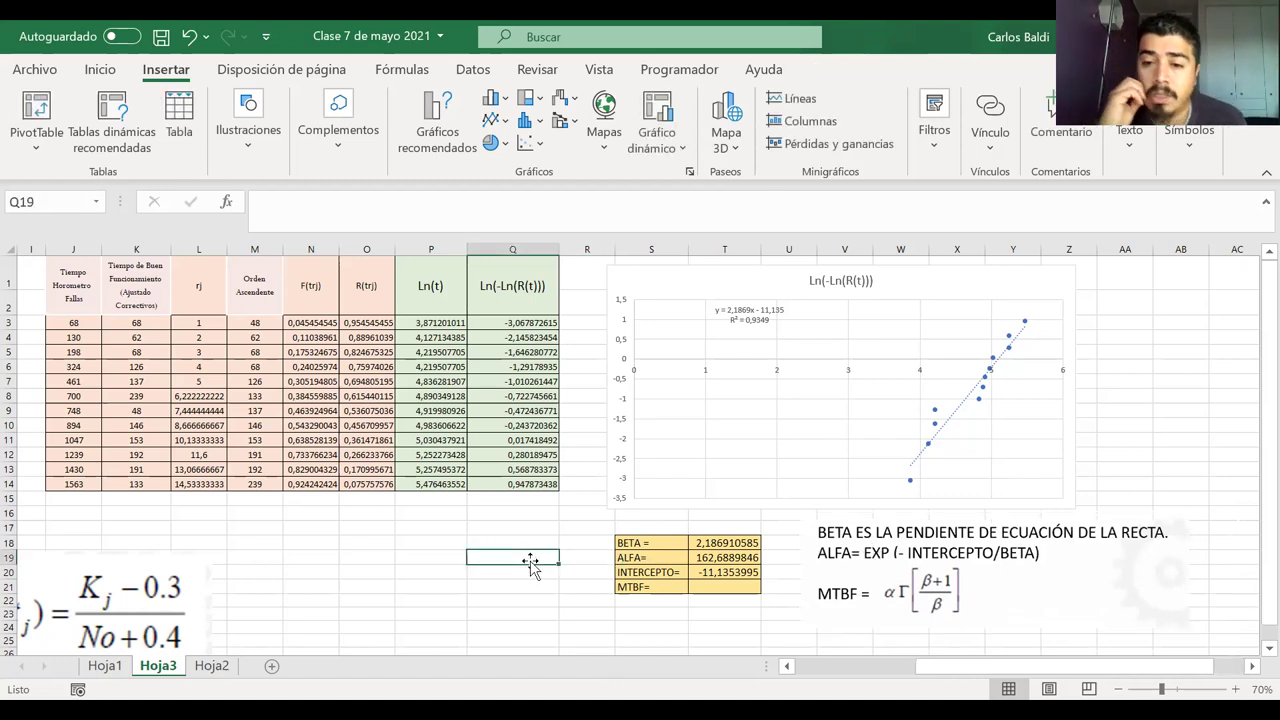
- Compare the BETA, ALFA and INTERCEPTO formulas with the pasted equations, undoing the stray S19 reference inserted in the ALFA formula
click(720, 545)
click(698, 558)
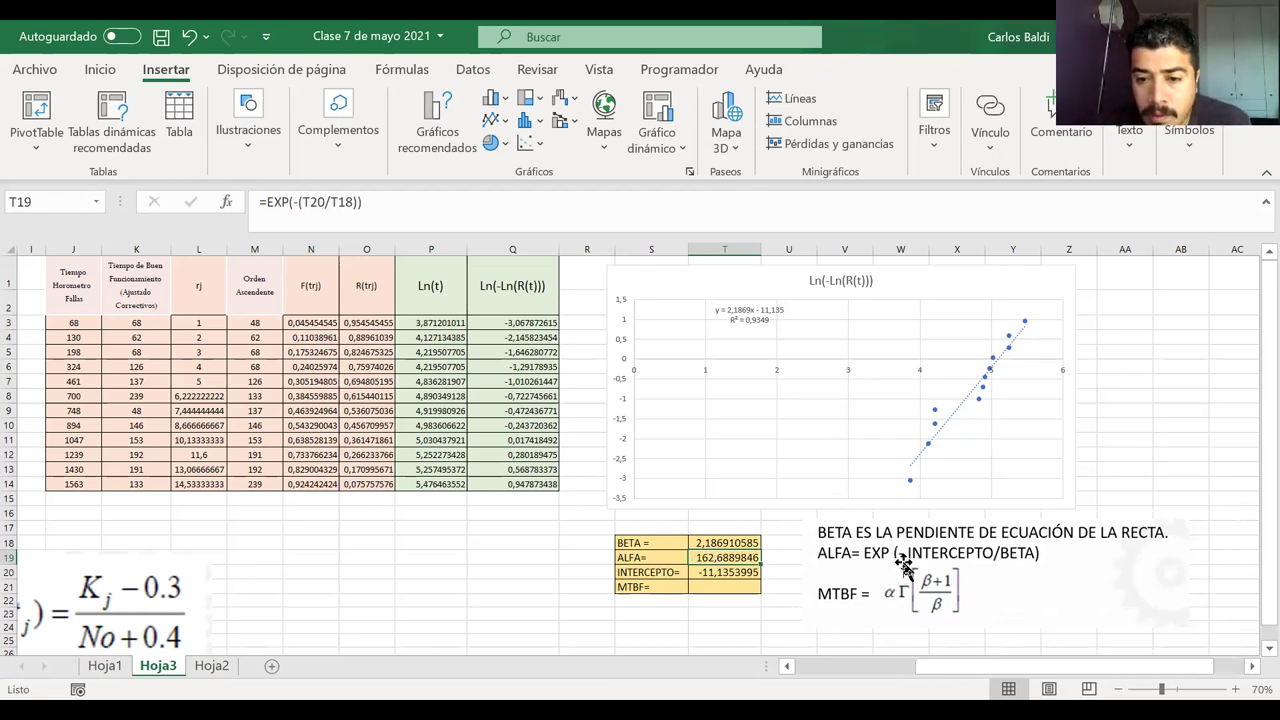
click(708, 571)
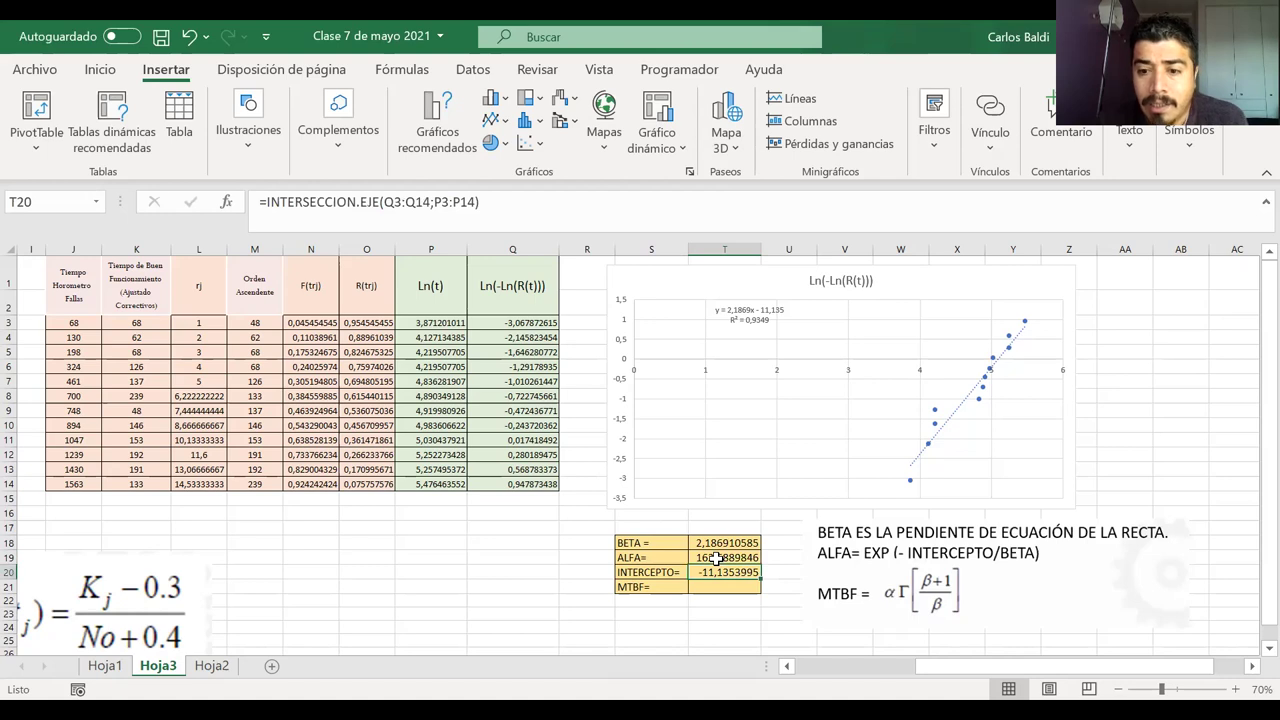
click(716, 558)
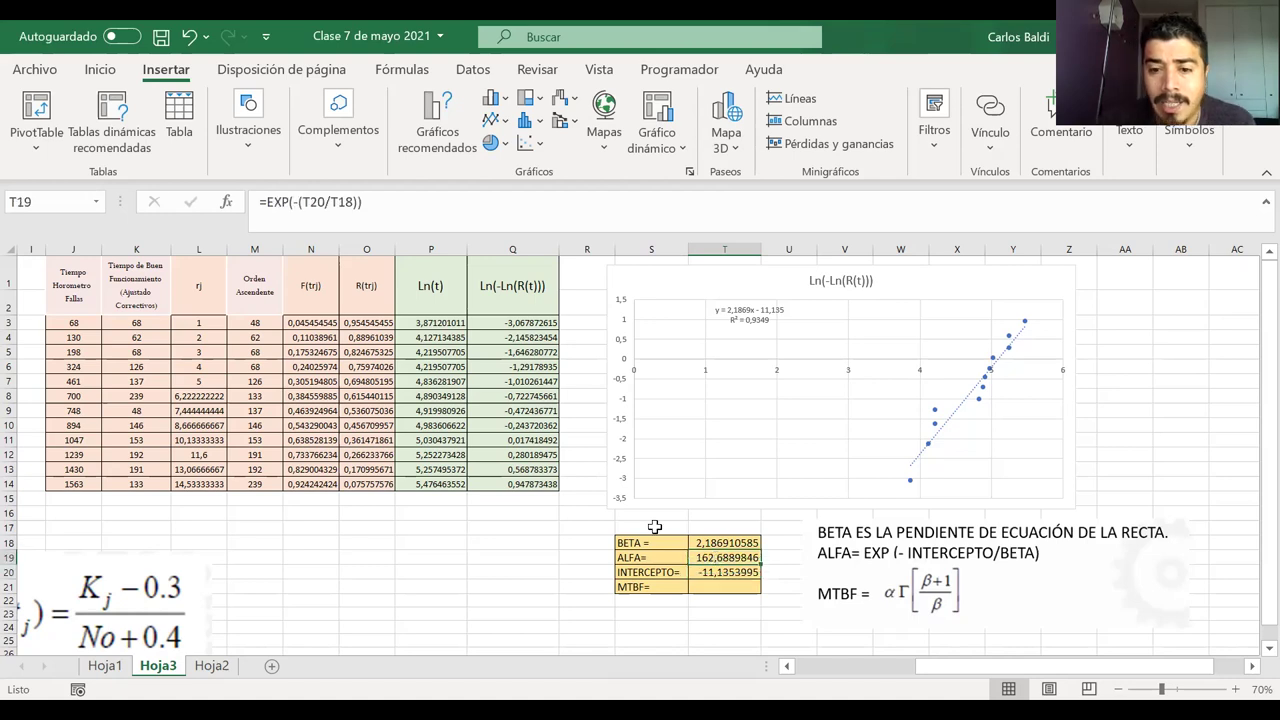
click(292, 200)
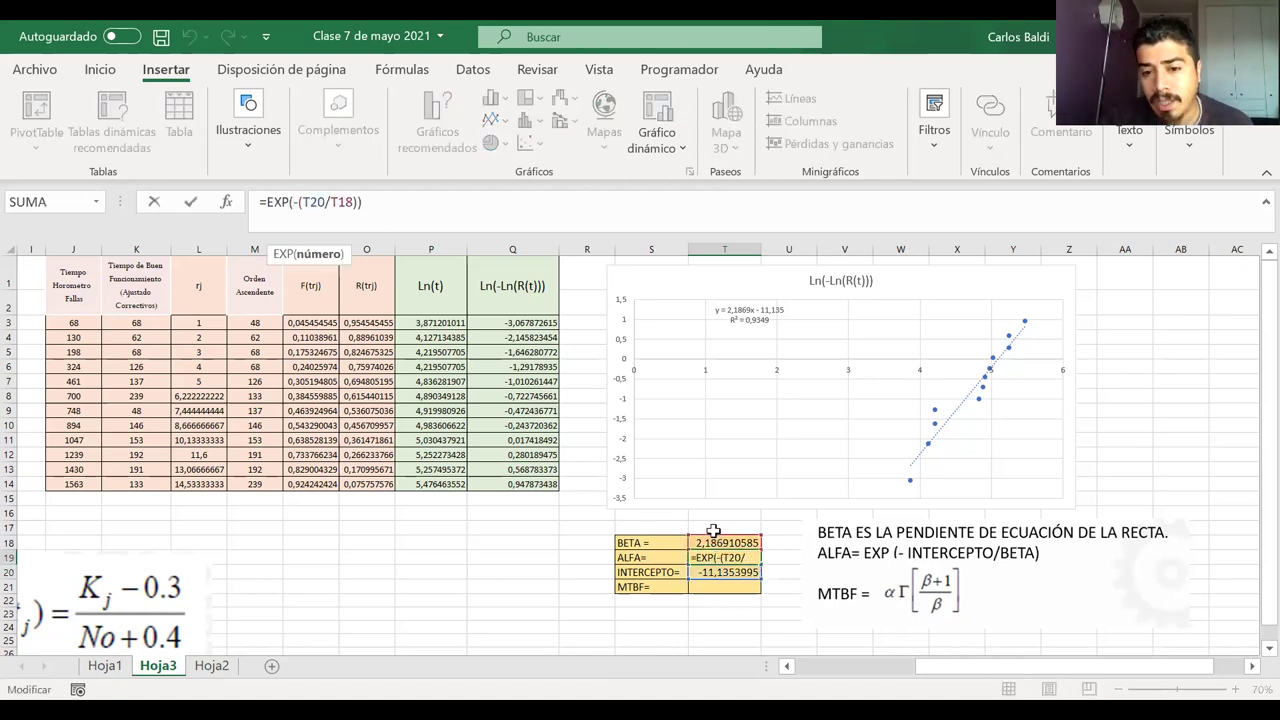
click(621, 558)
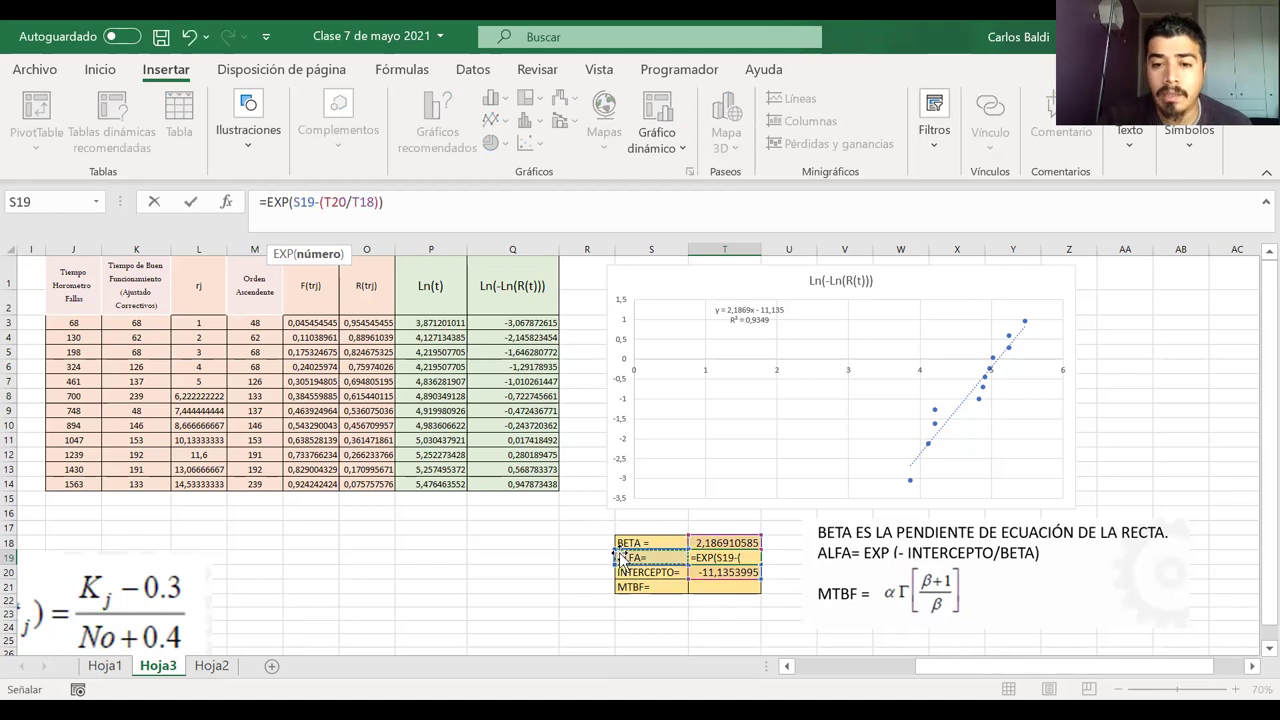
key(ctrl+z)
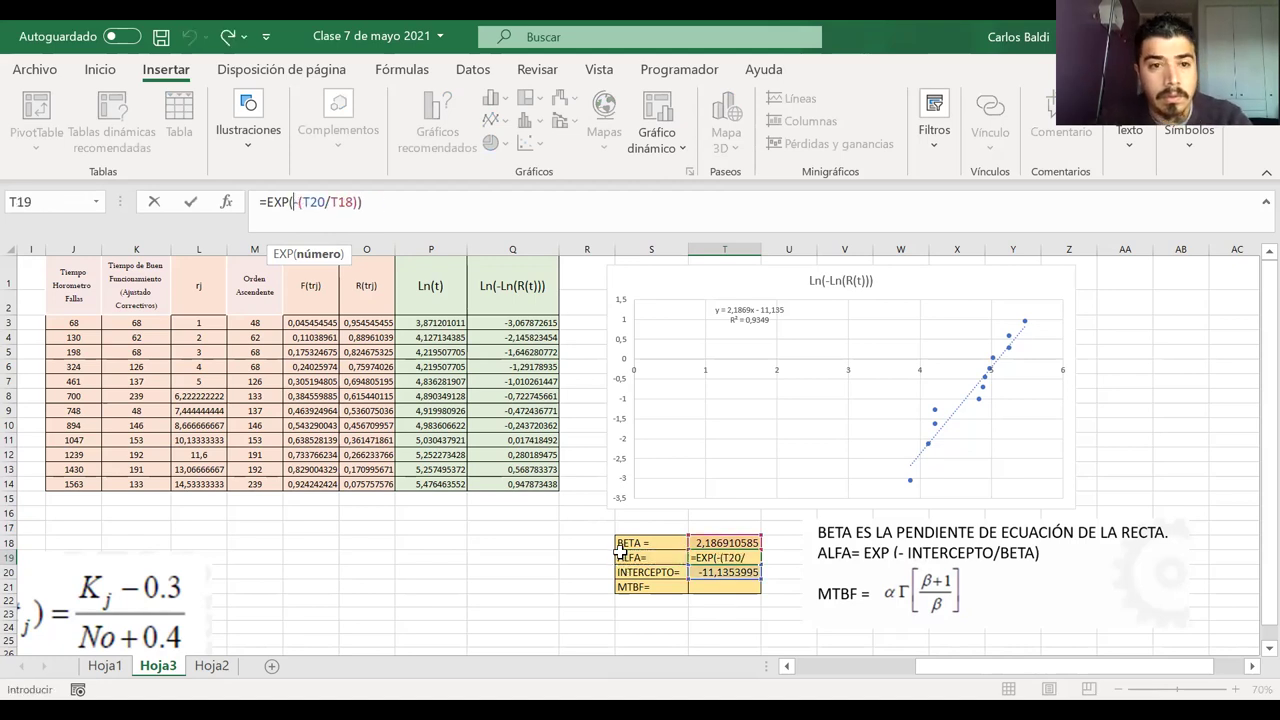
key(Return)
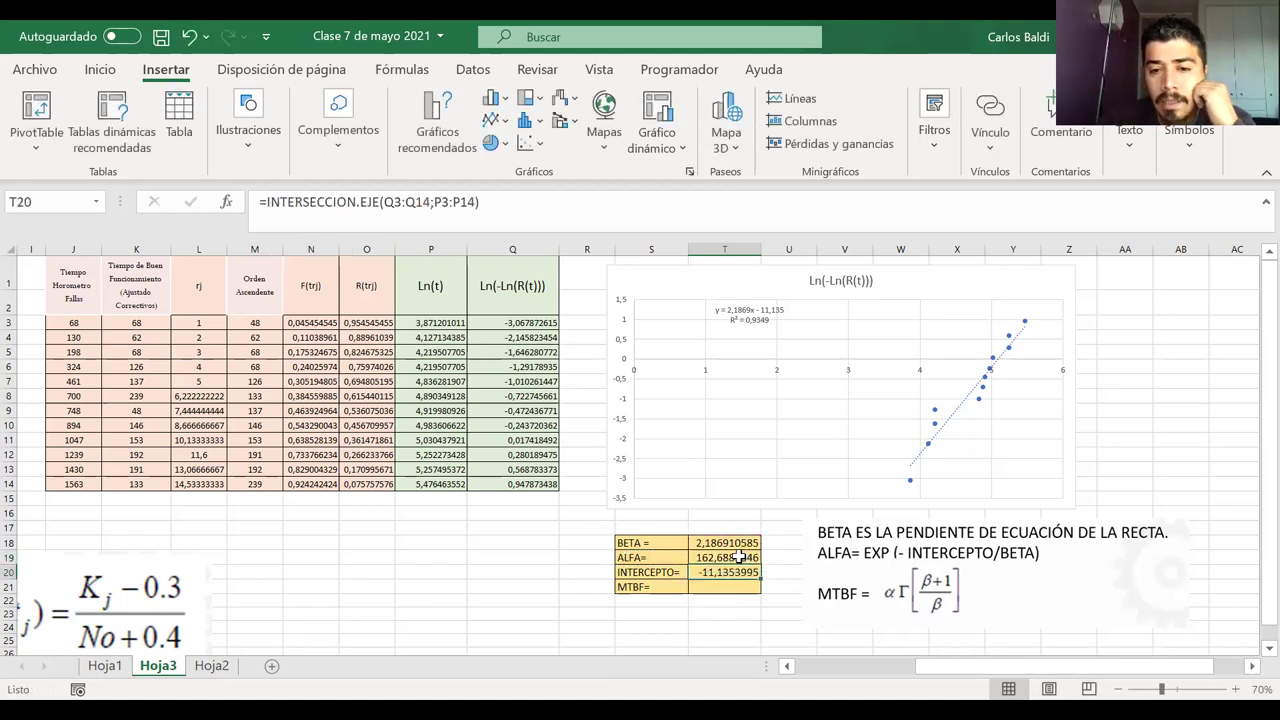
- Examine the EXP function and the cell references of the ALFA formula in T19 without editing it
click(692, 557)
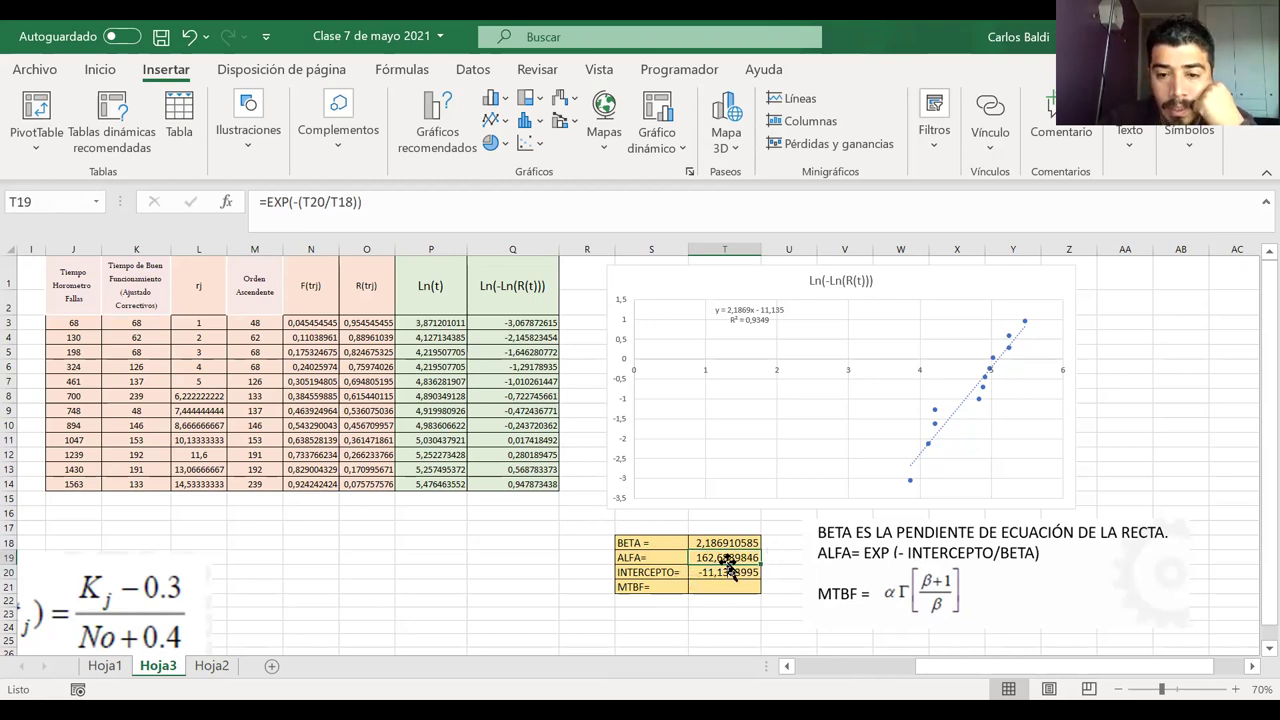
double_click(728, 562)
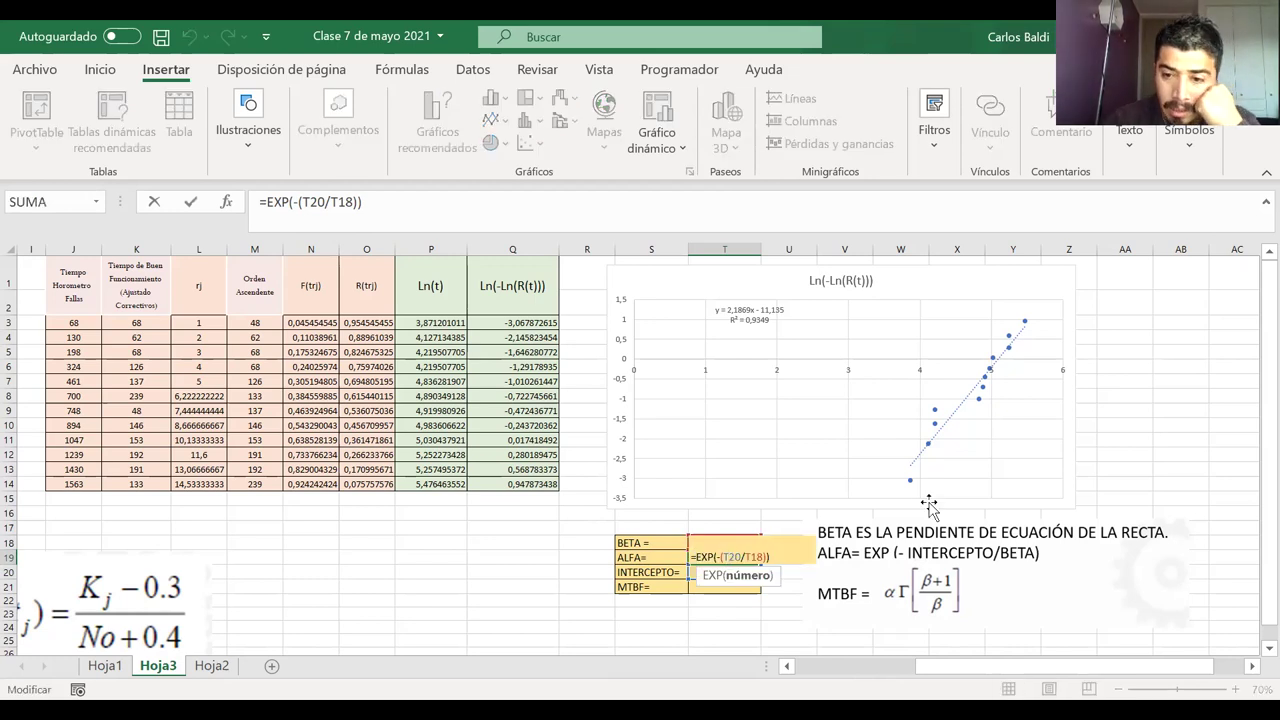
click(569, 198)
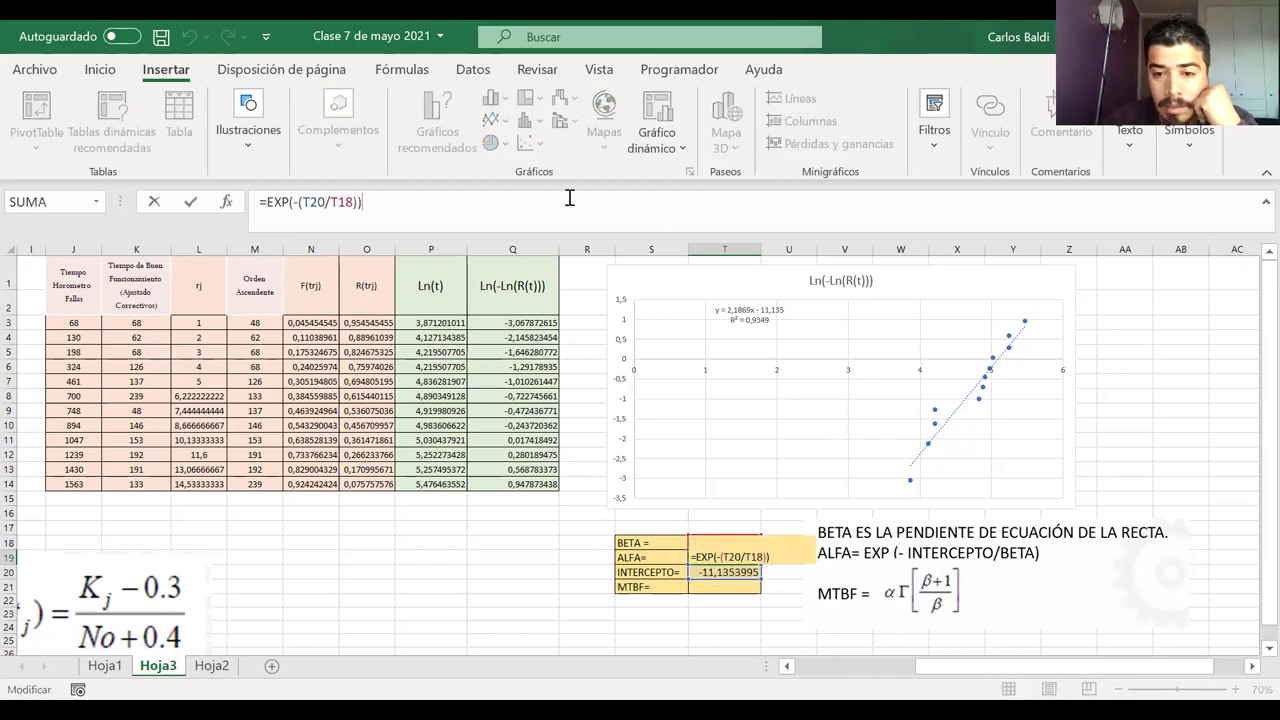
key(Return)
key(Page_Down)
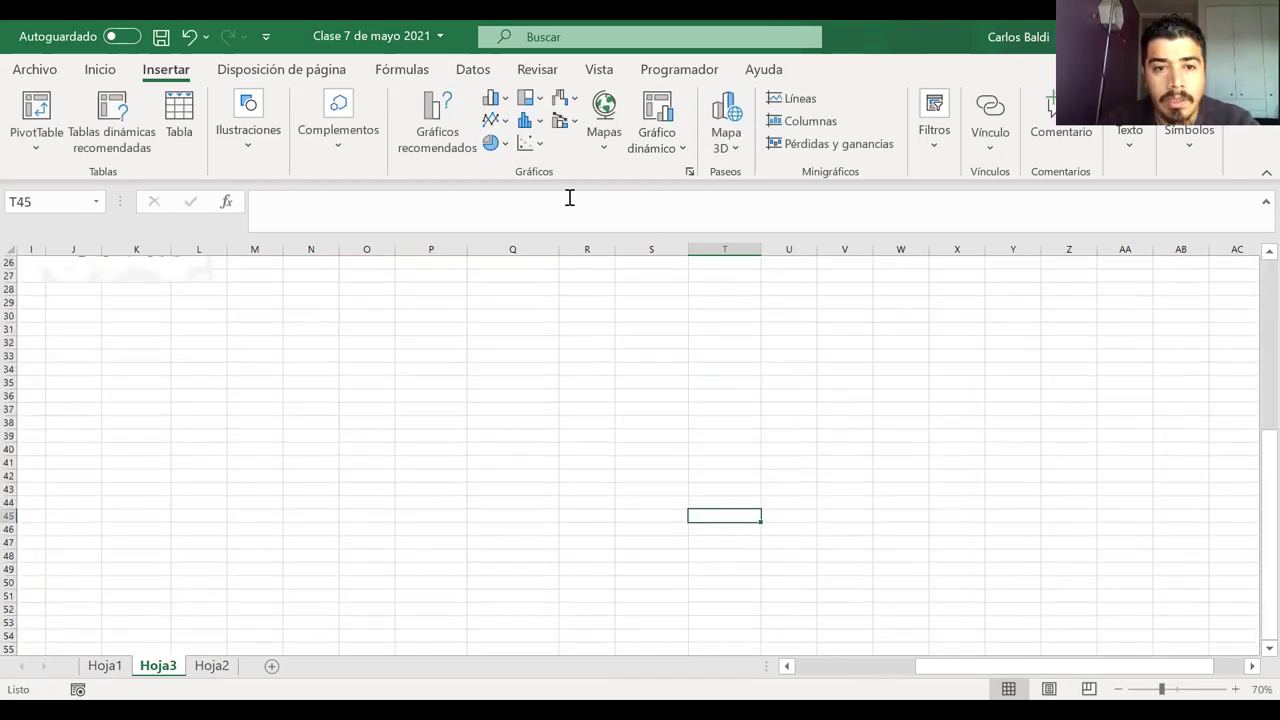
key(Page_Up)
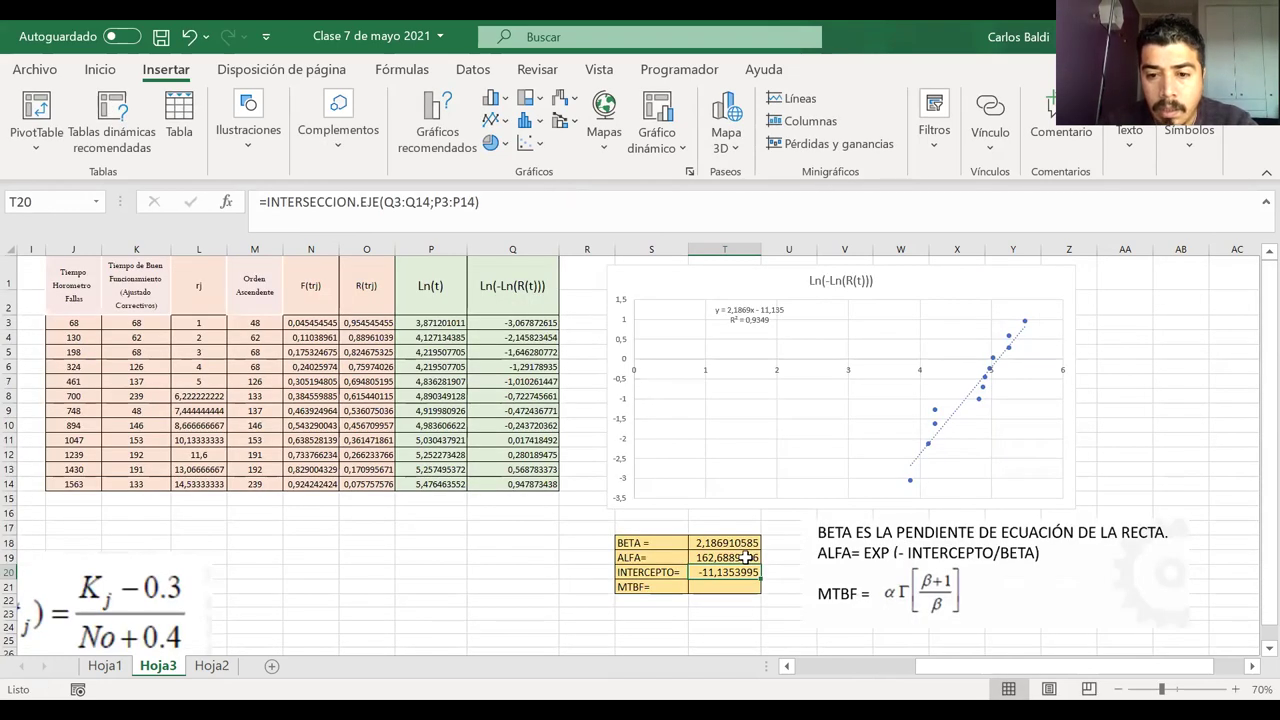
key(Up)
click(464, 208)
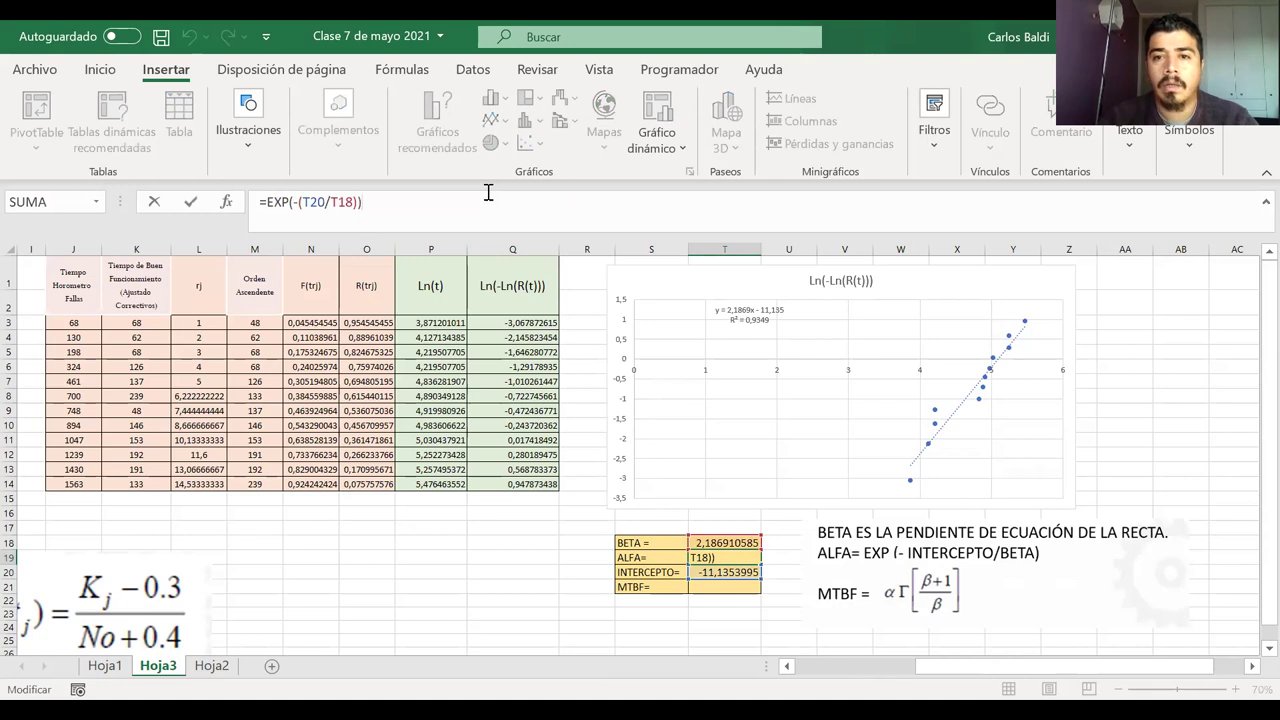
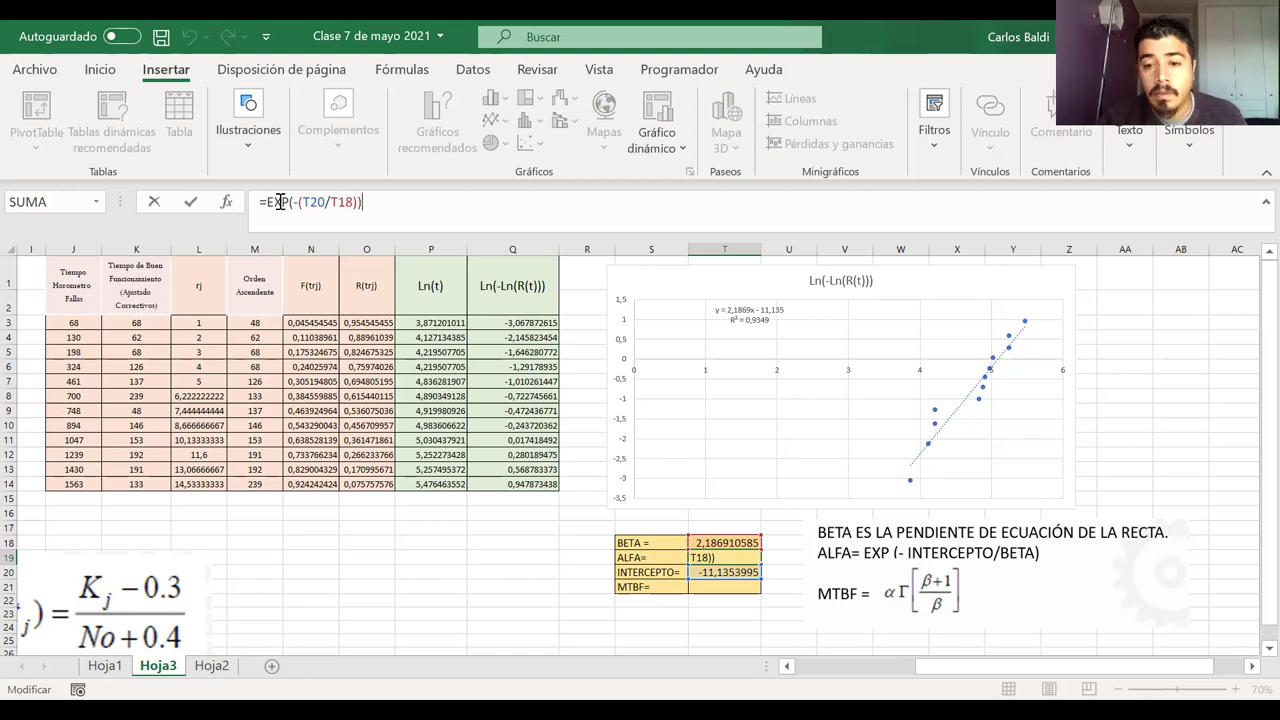
key(Return)
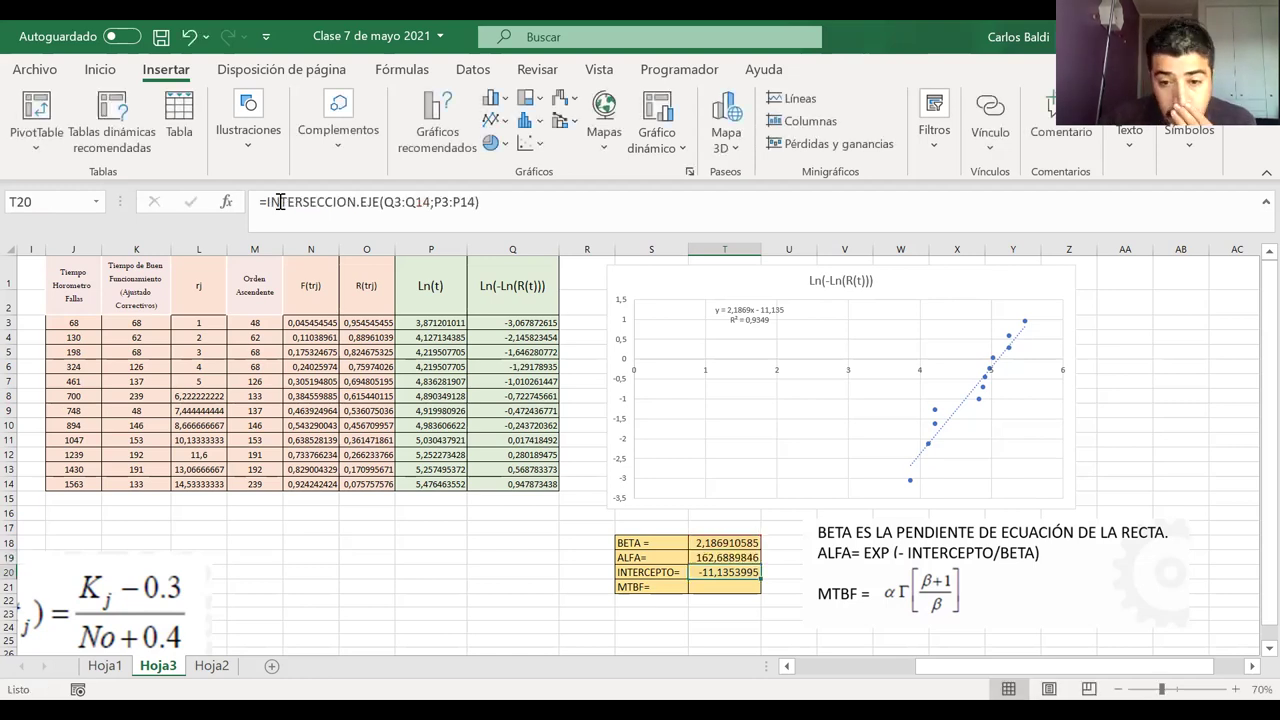
- Begin the MTBF formula in T21 as ALFA times the gamma function of BETA plus one, =T19*GAMMA((T18+1)
click(722, 588)
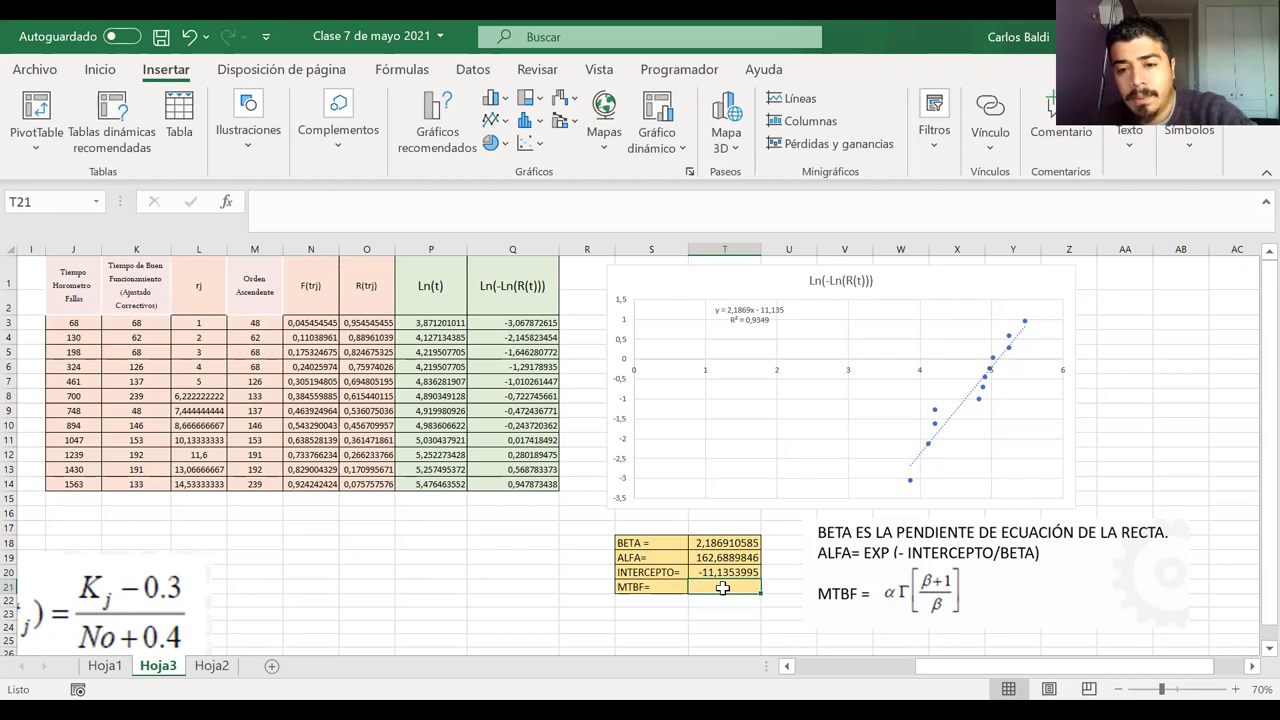
text(=)
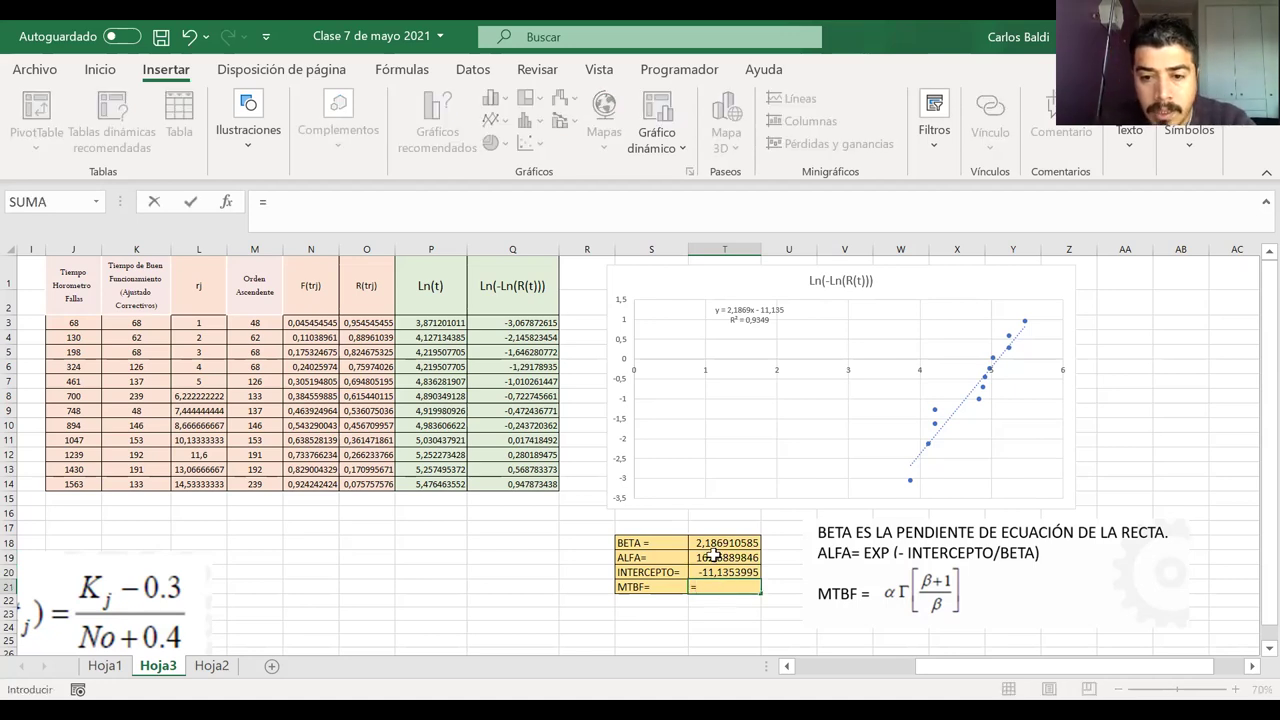
click(714, 558)
text(*)
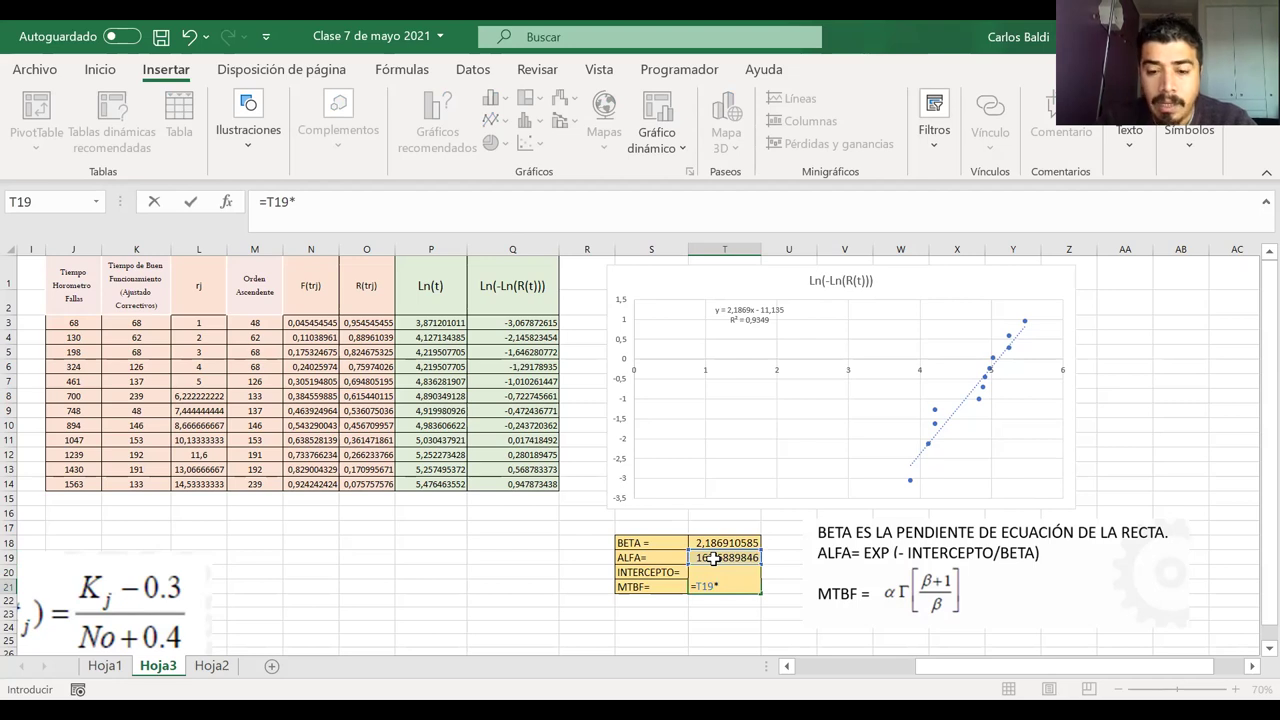
text(gam)
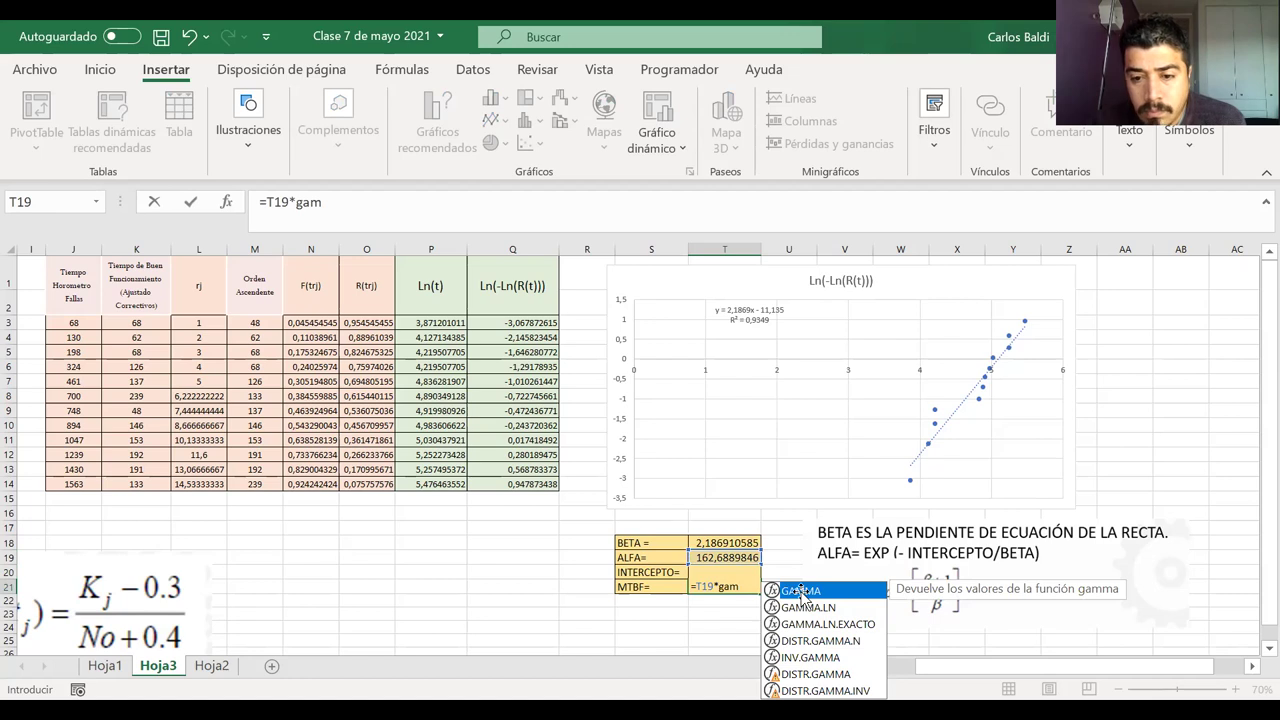
double_click(802, 592)
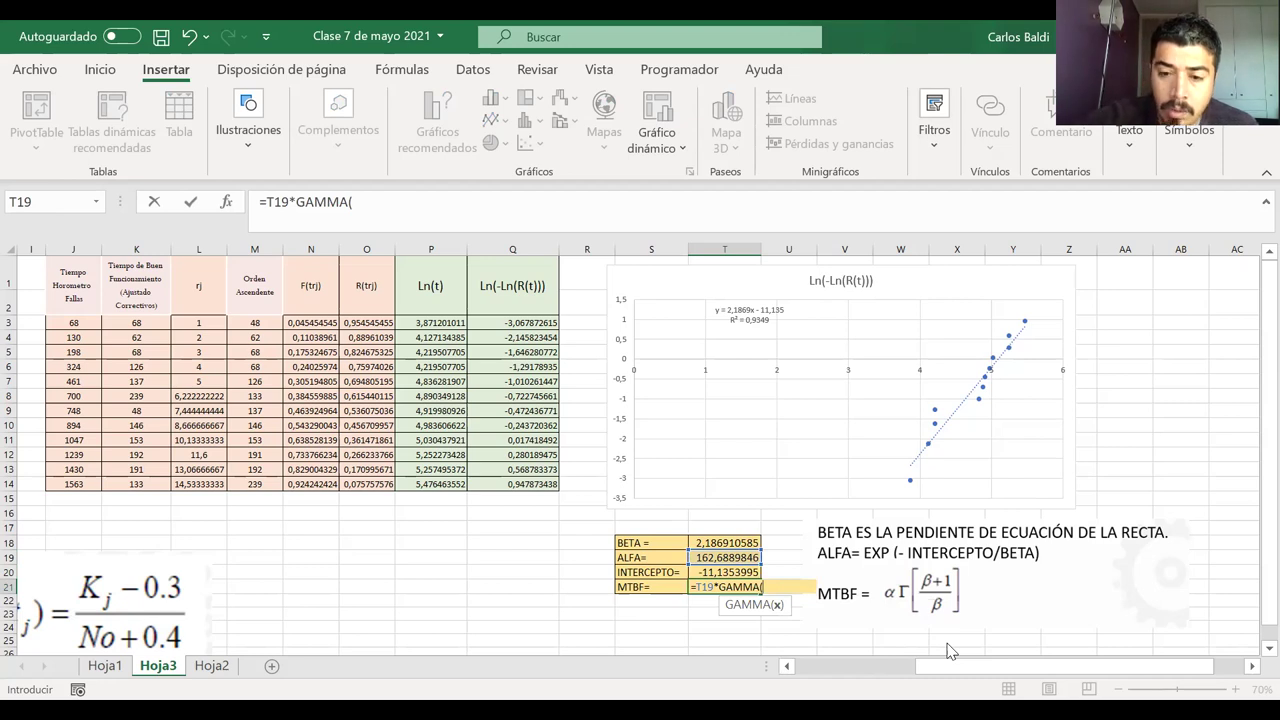
text(()
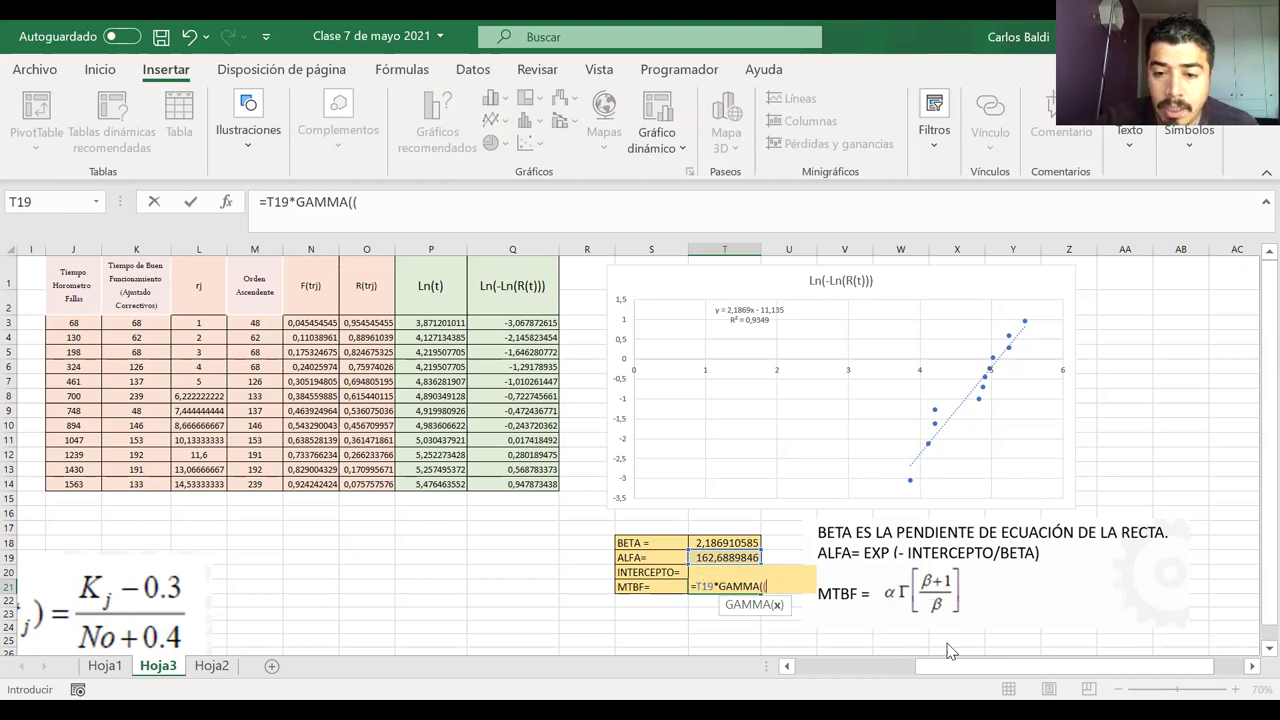
click(716, 543)
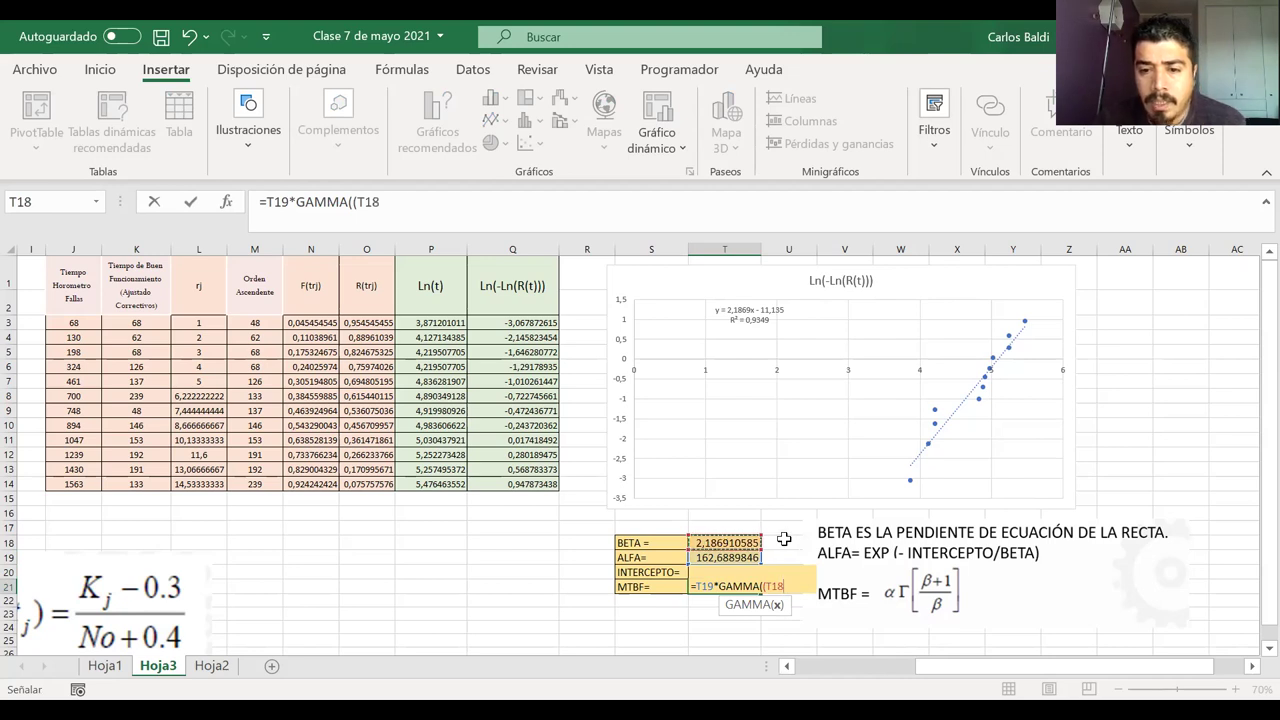
text(+1)
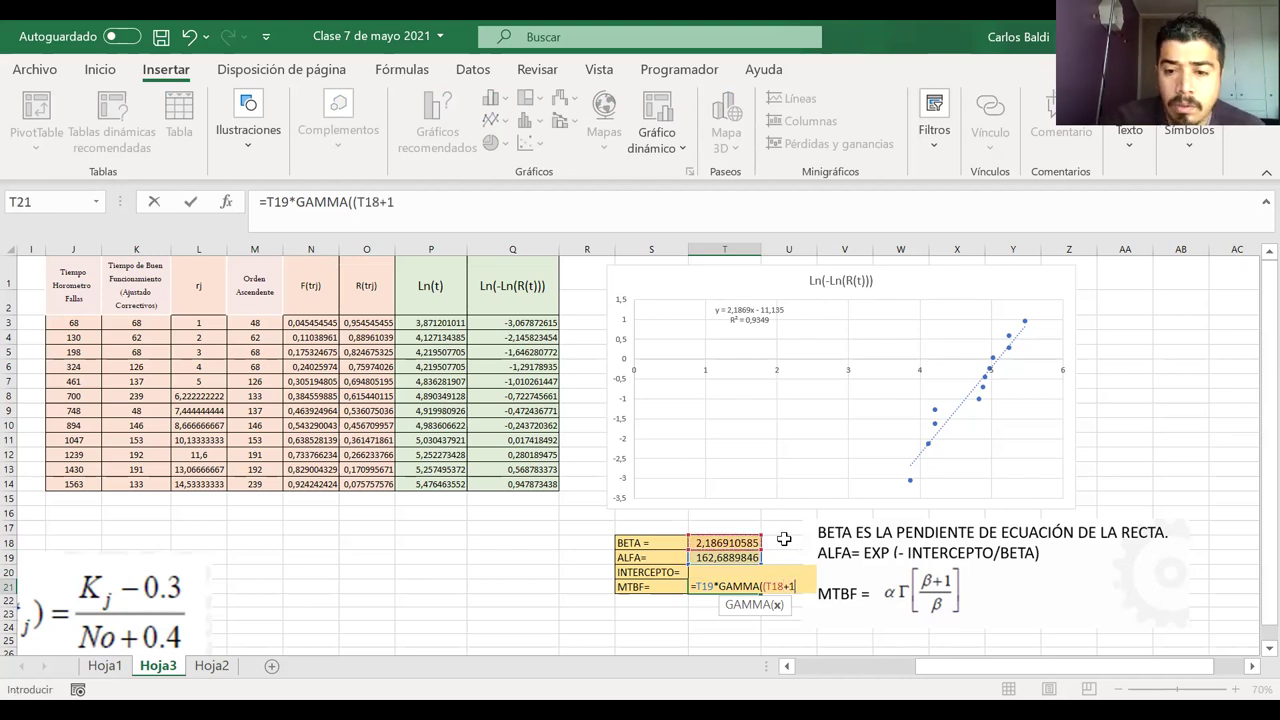
text())
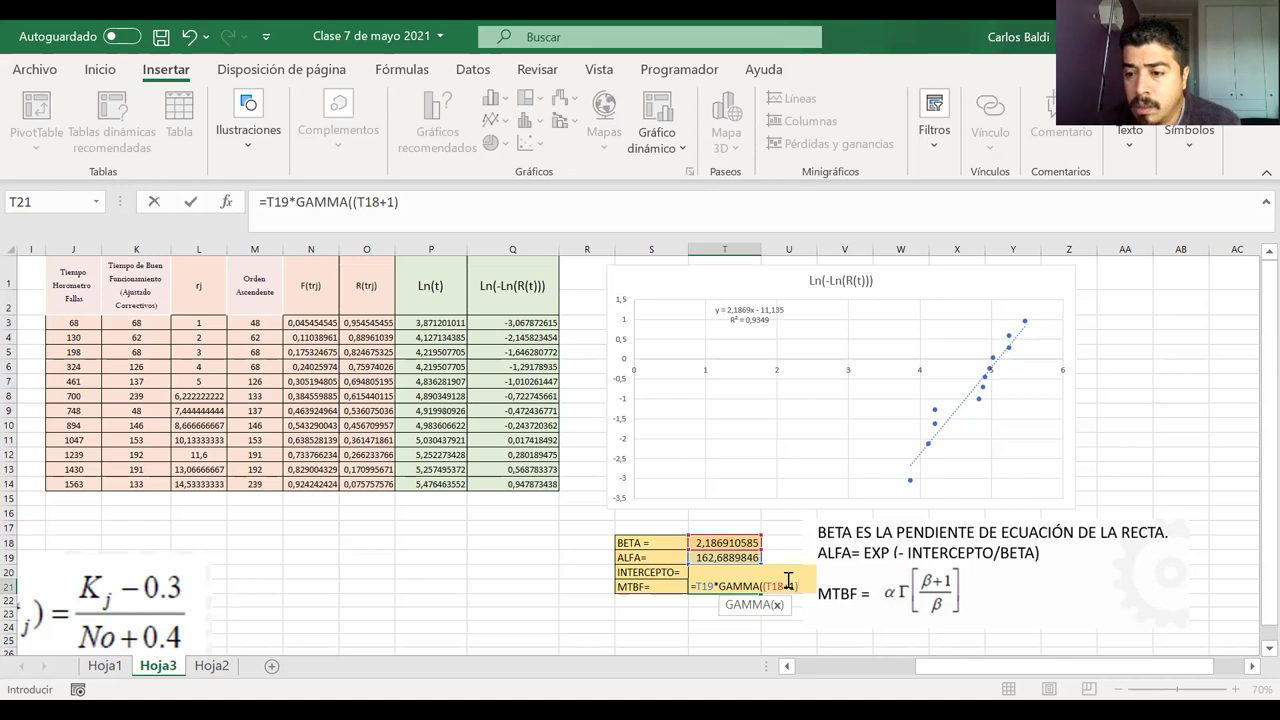
- Complete the MTBF formula in T21 by dividing the GAMMA argument by BETA, giving =T19*GAMMA((T18+1)/T18)
click(848, 617)
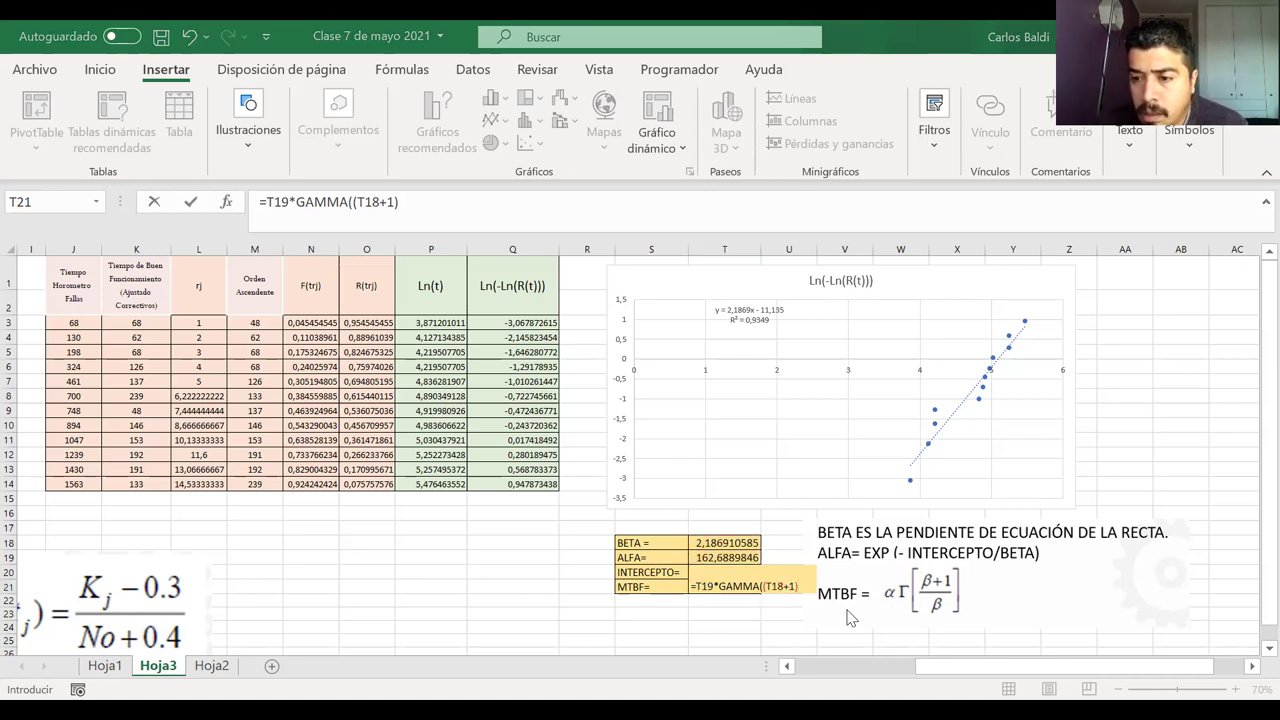
click(768, 588)
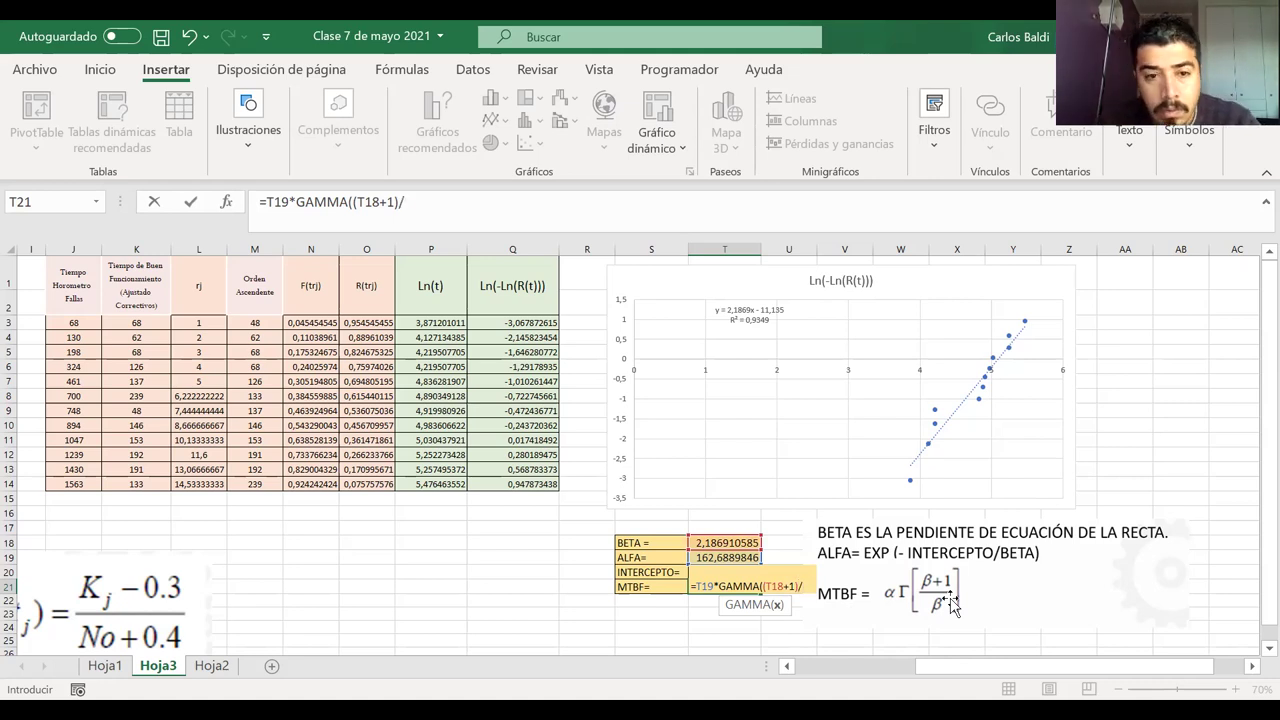
click(710, 540)
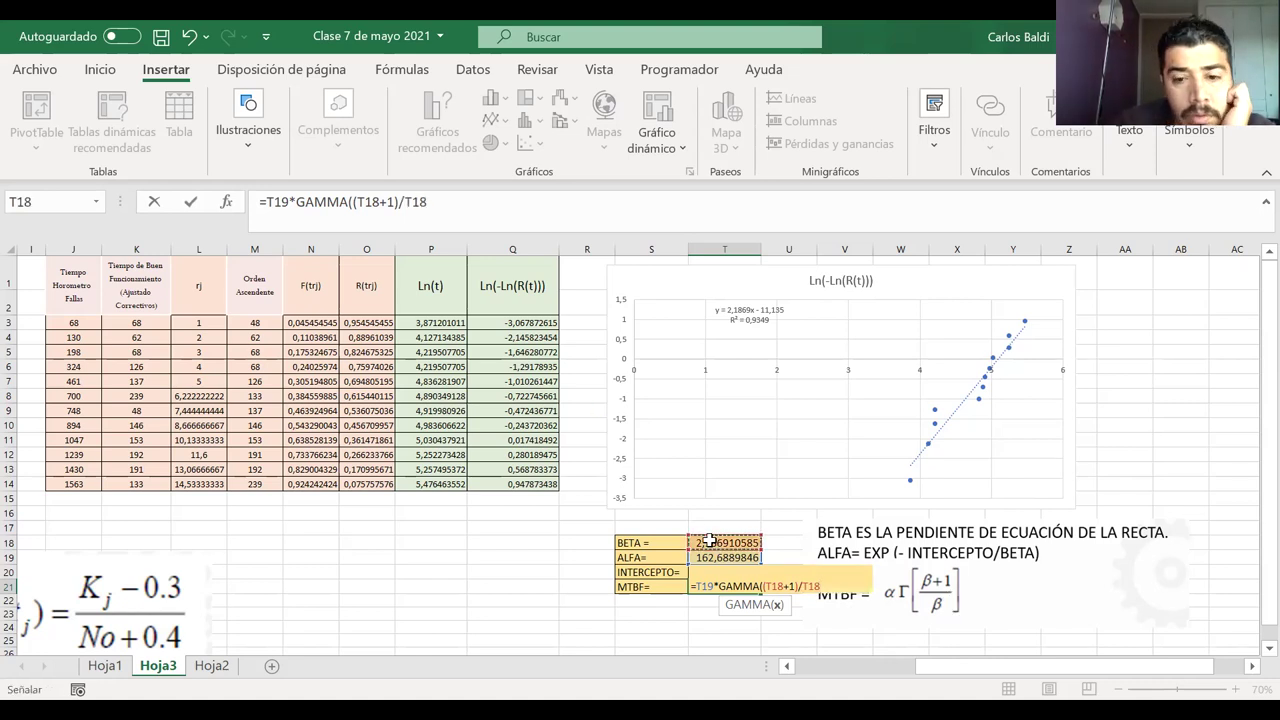
click(351, 203)
drag(351, 203, 398, 203)
click(351, 203)
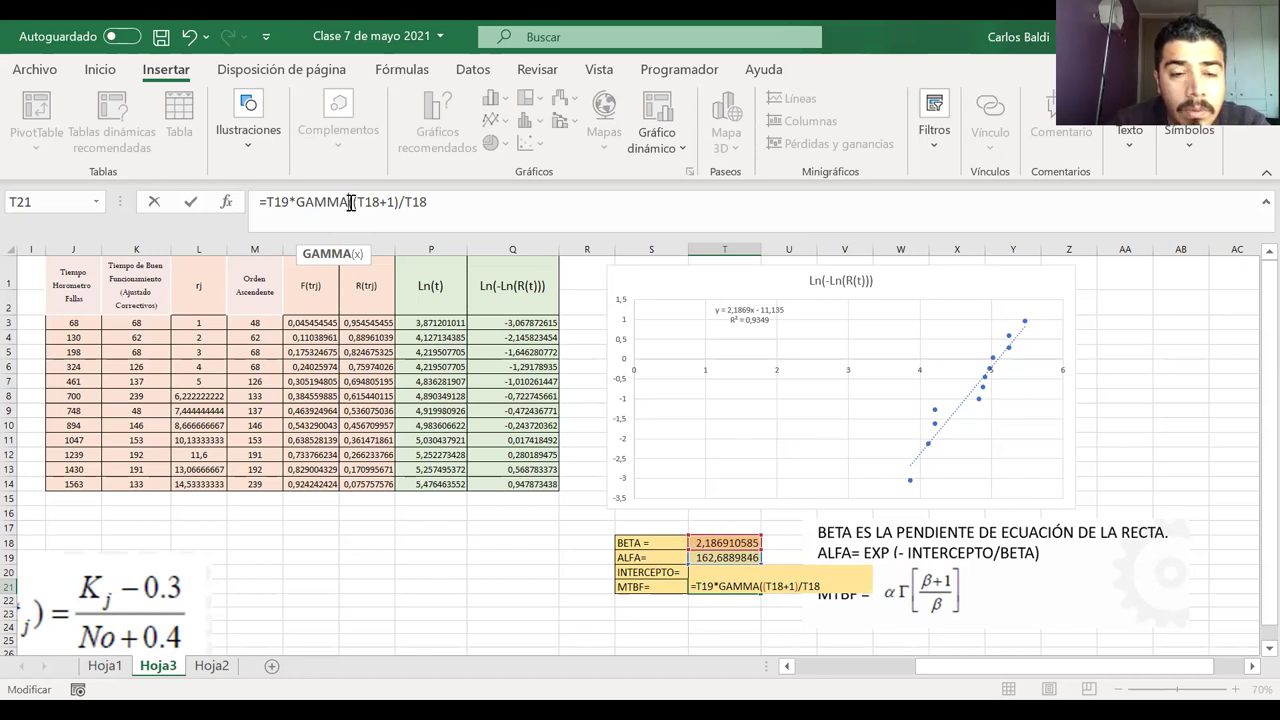
drag(351, 203, 399, 203)
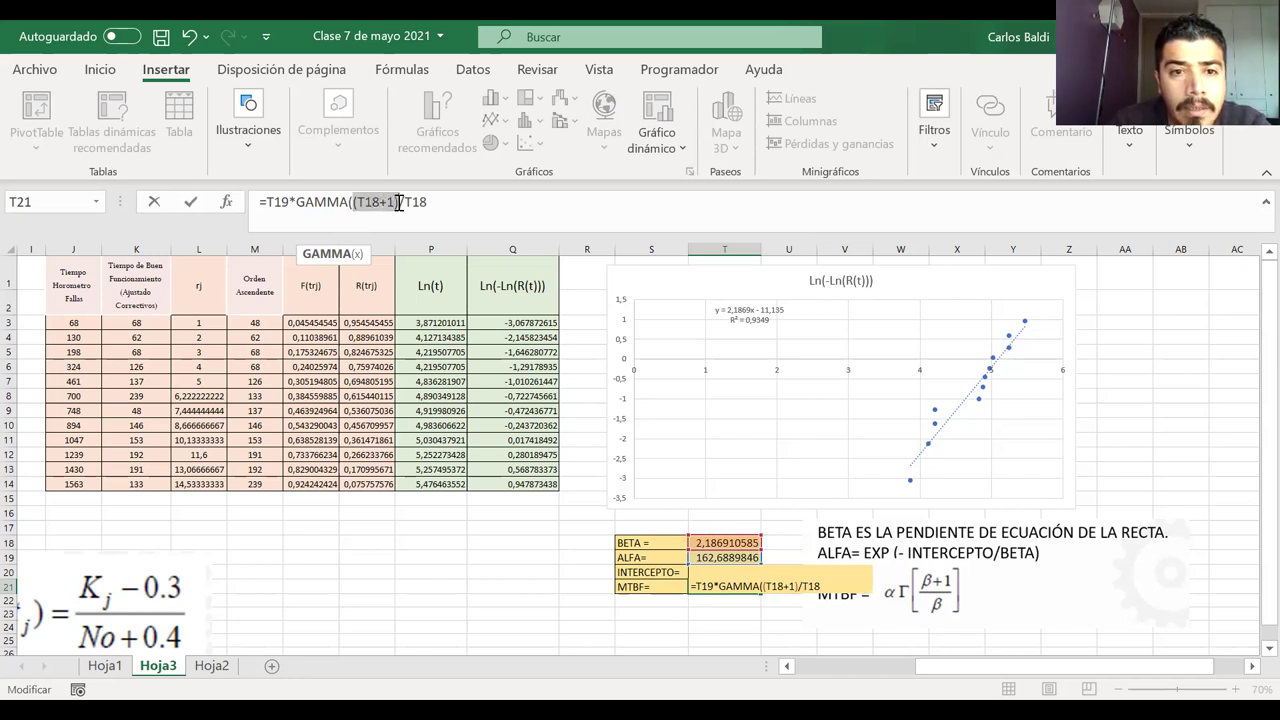
click(455, 209)
text())
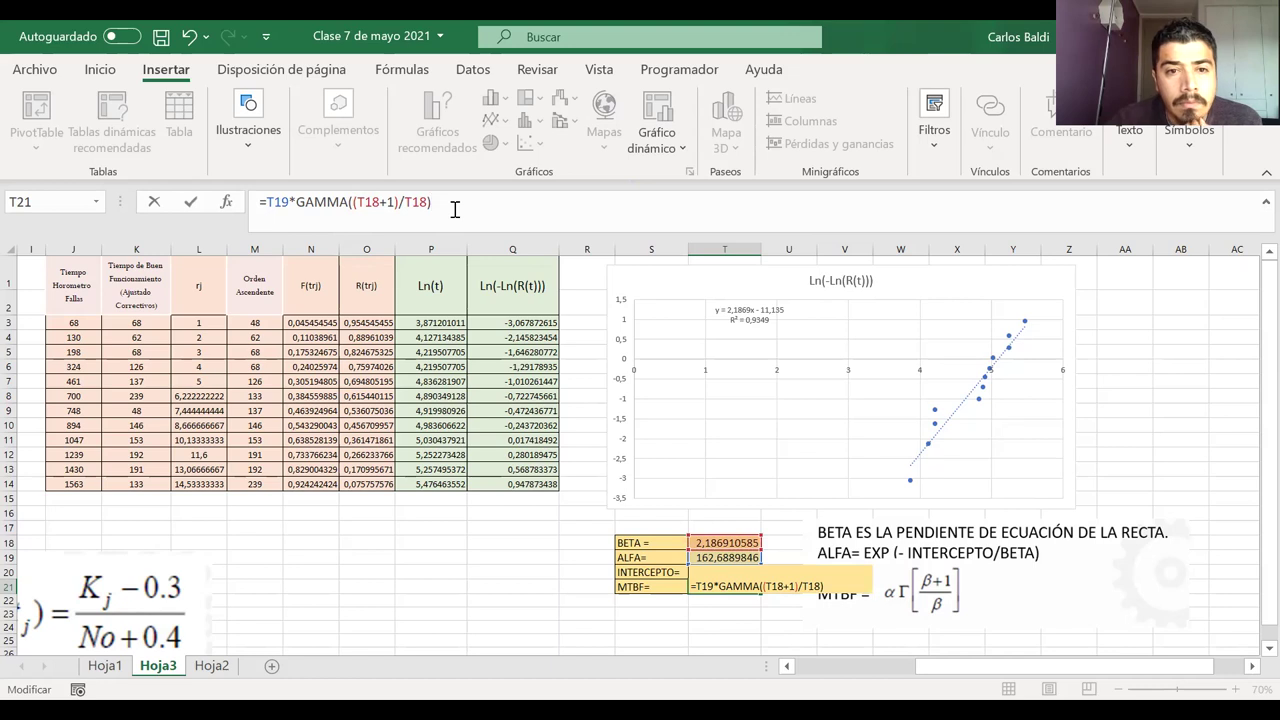
key(Return)
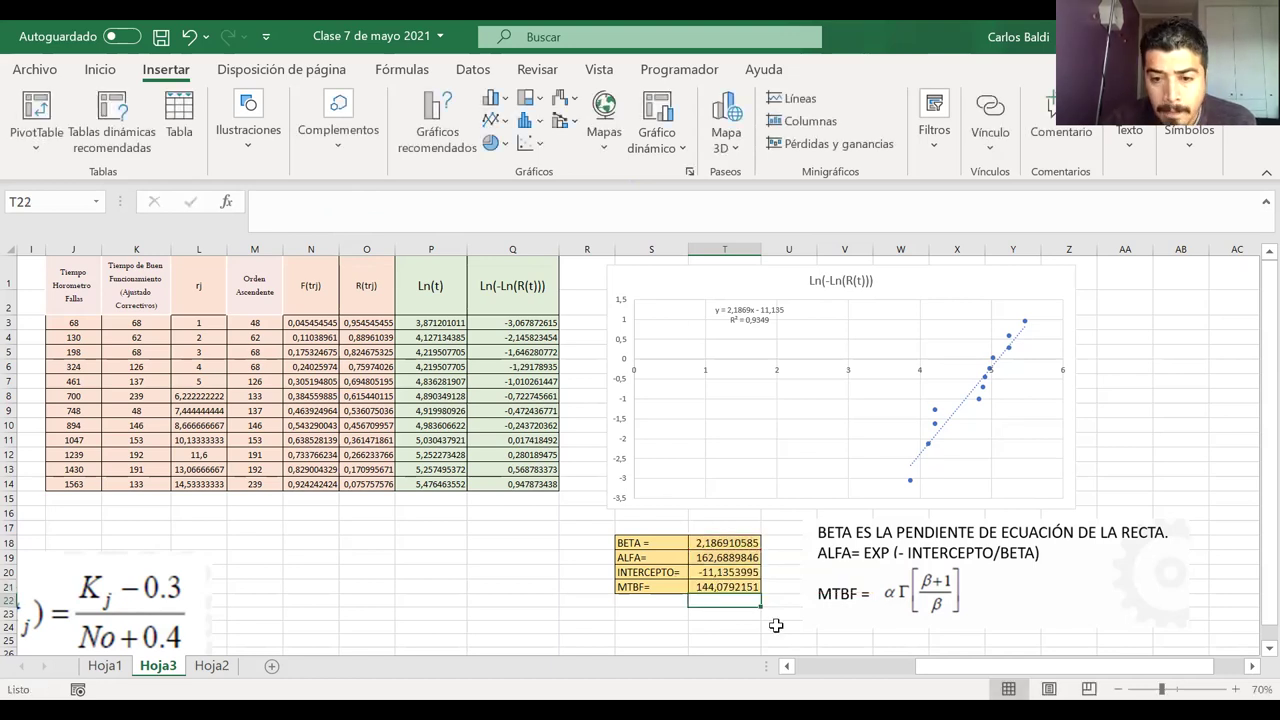
- Compare the horometer failure times on Hoja1 and Hoja3, including the preventive interventions, against the MTBF in T21
click(722, 588)
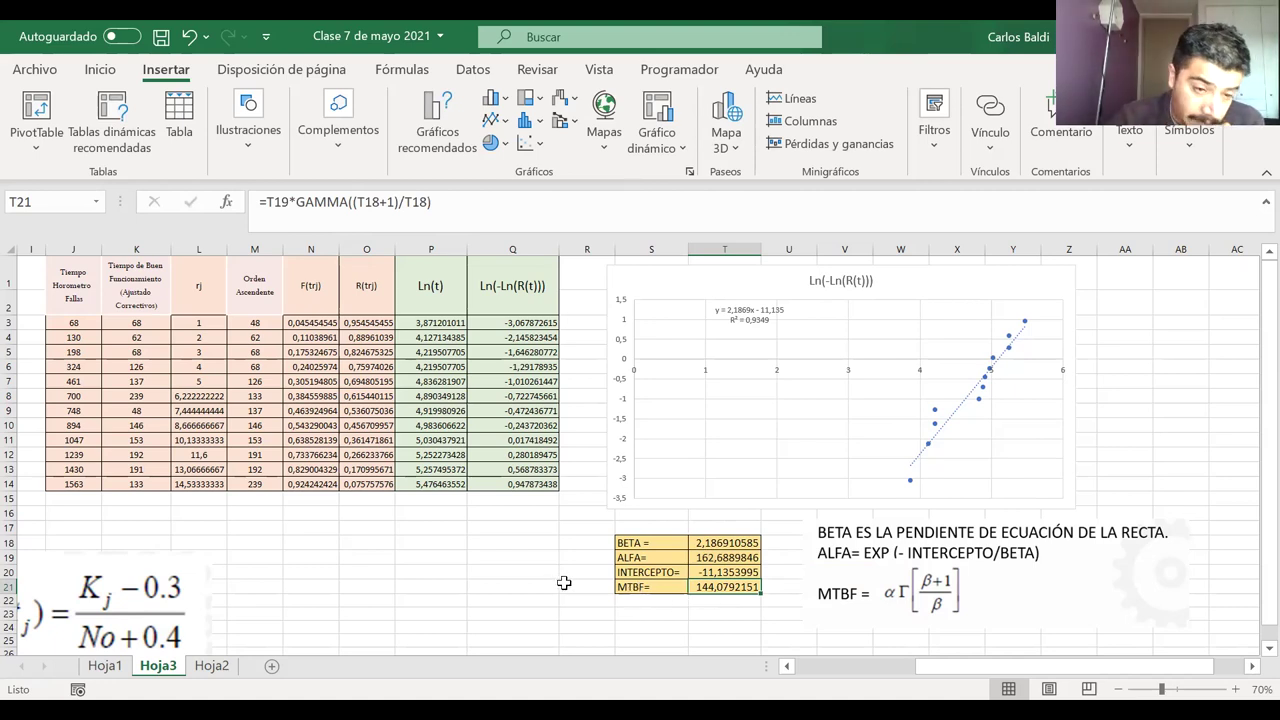
click(115, 673)
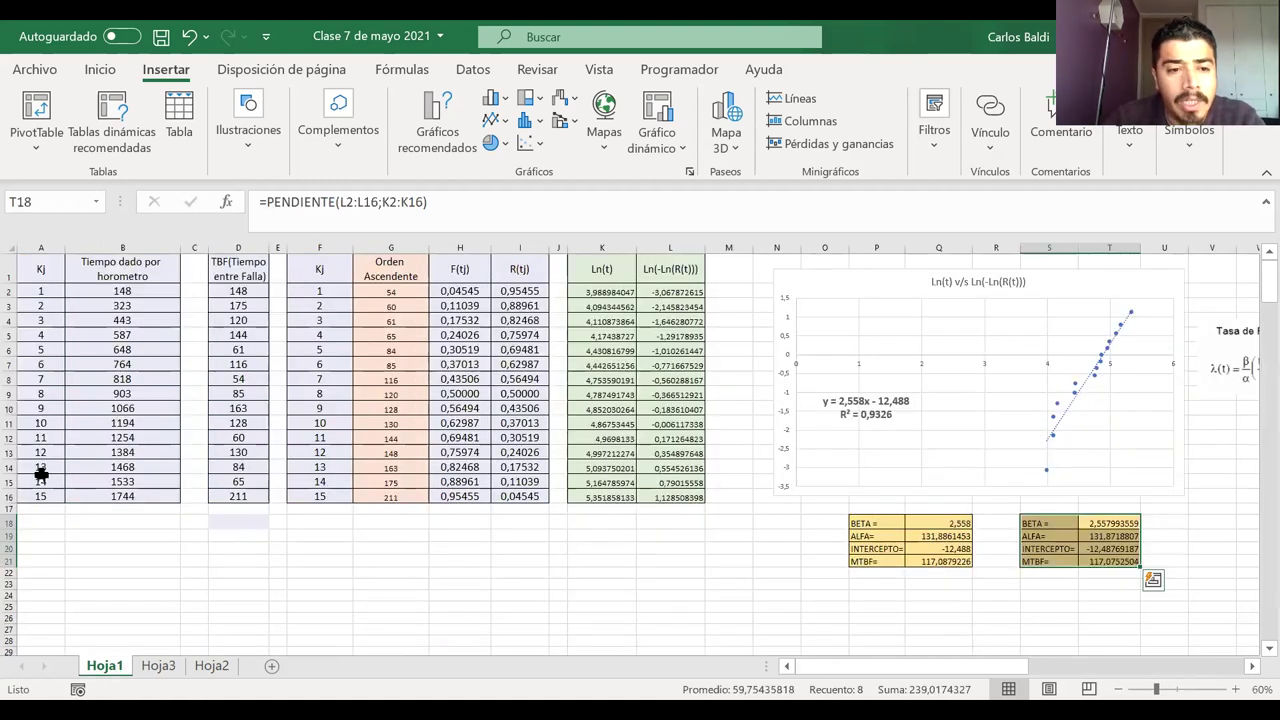
drag(143, 497, 30, 291)
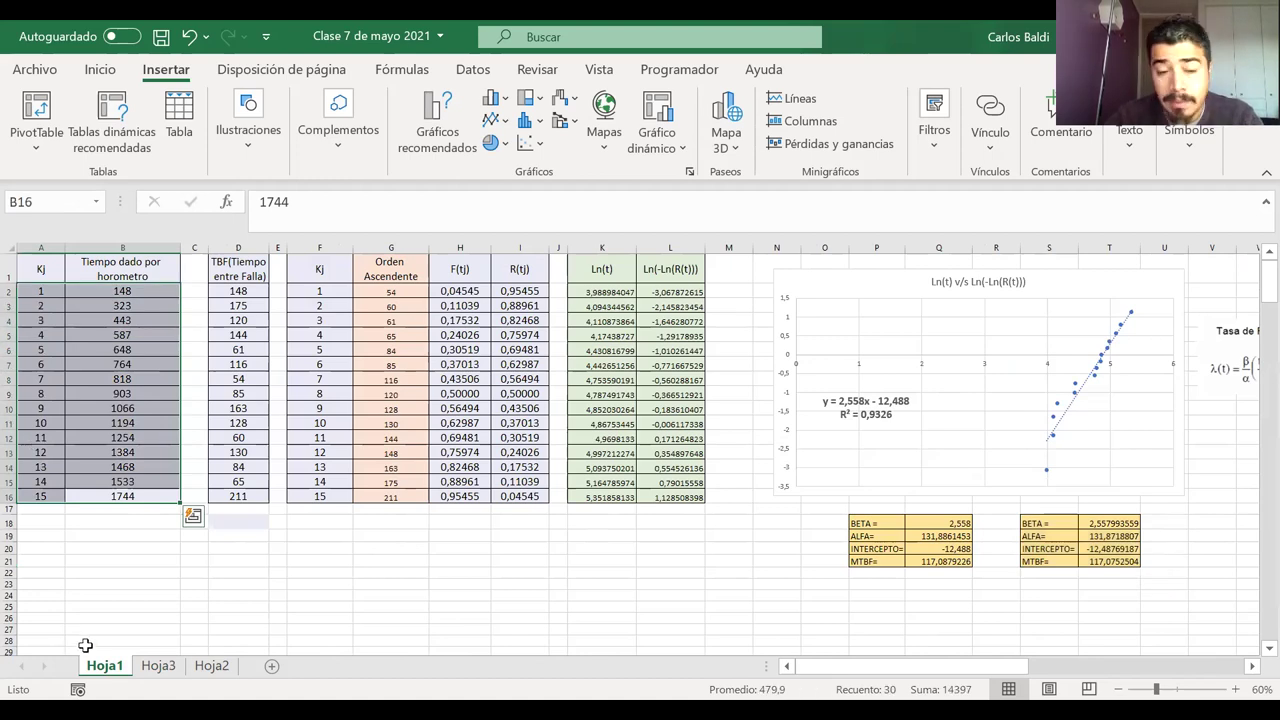
click(160, 665)
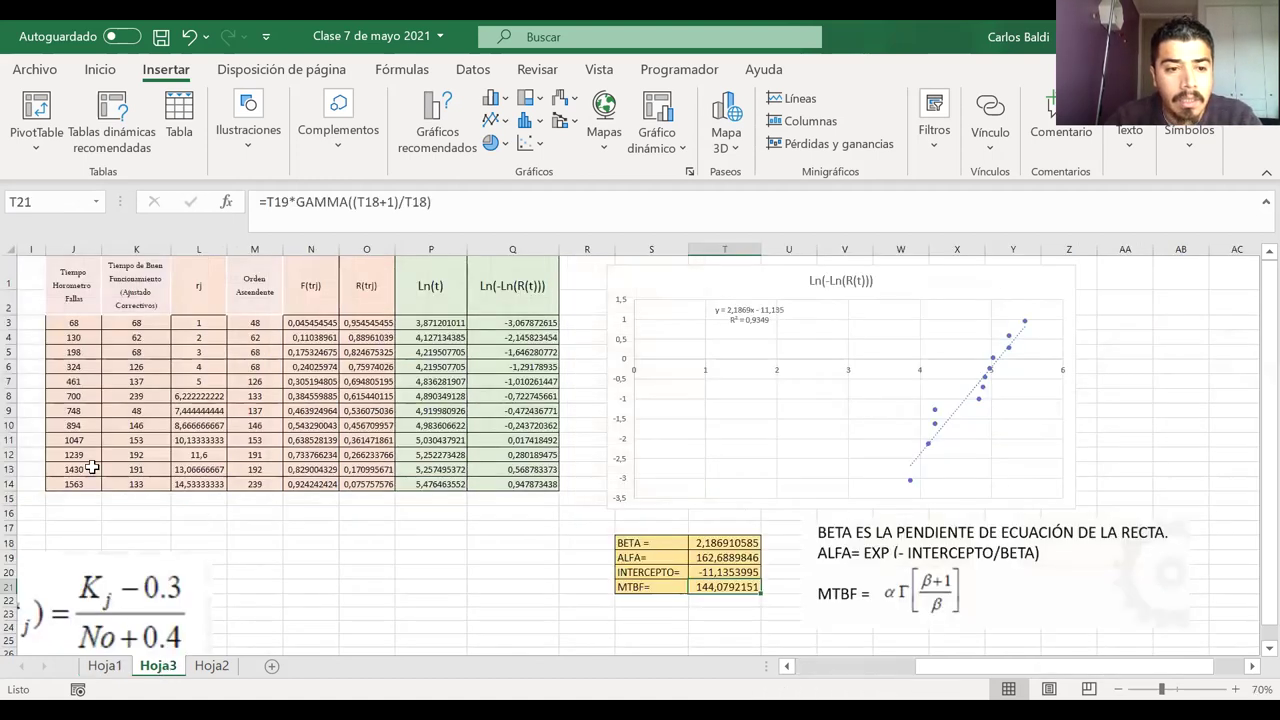
scroll(91, 467, left, 3)
drag(129, 525, 36, 322)
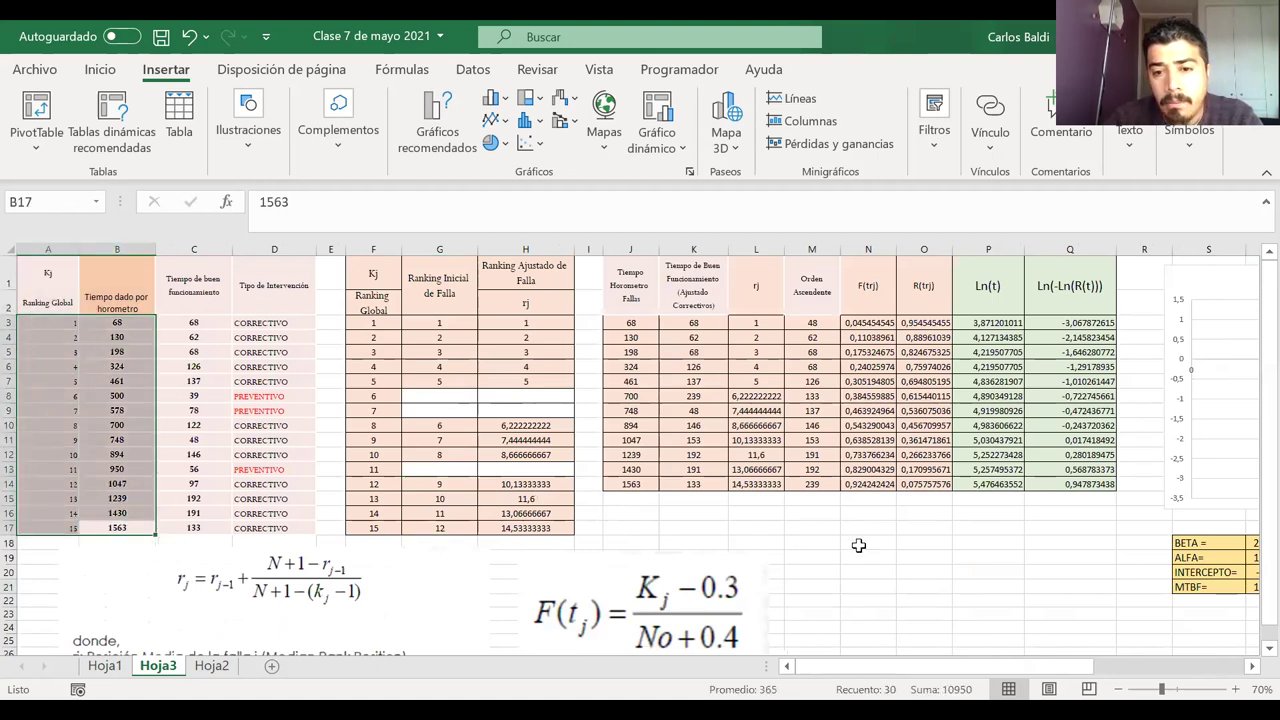
scroll(858, 545, right, 1)
scroll(858, 545, right, 5)
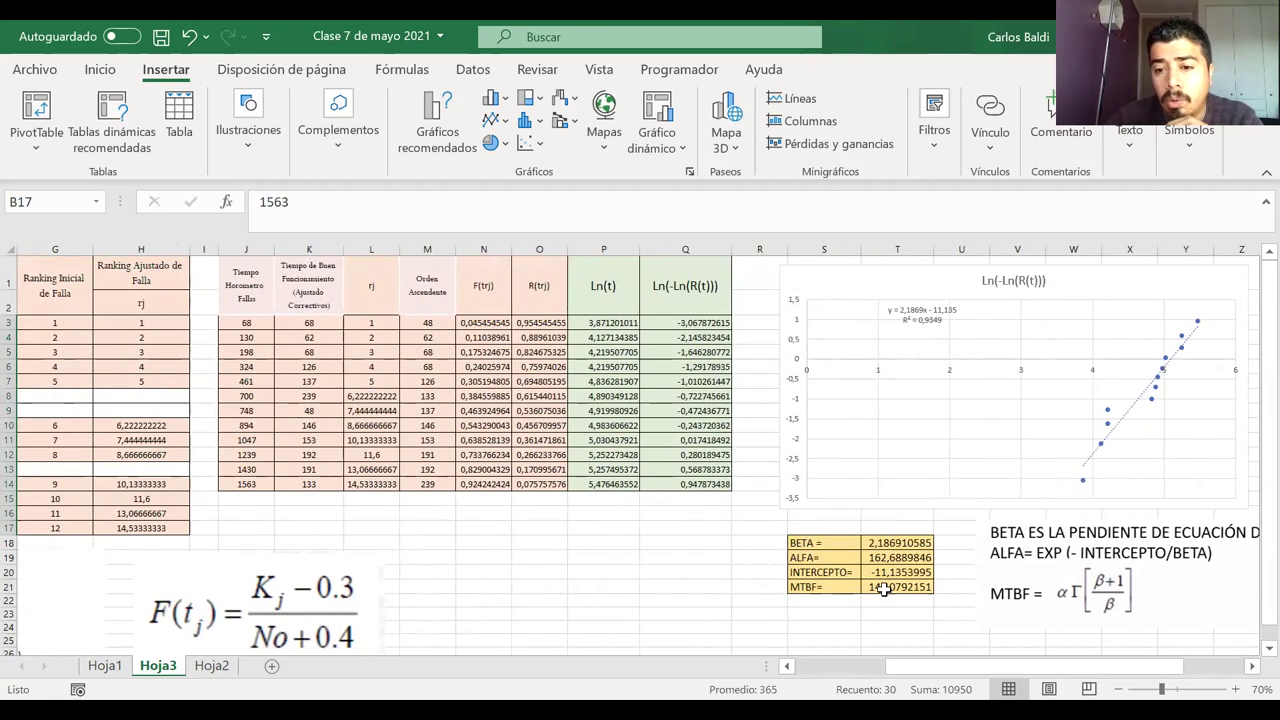
click(885, 590)
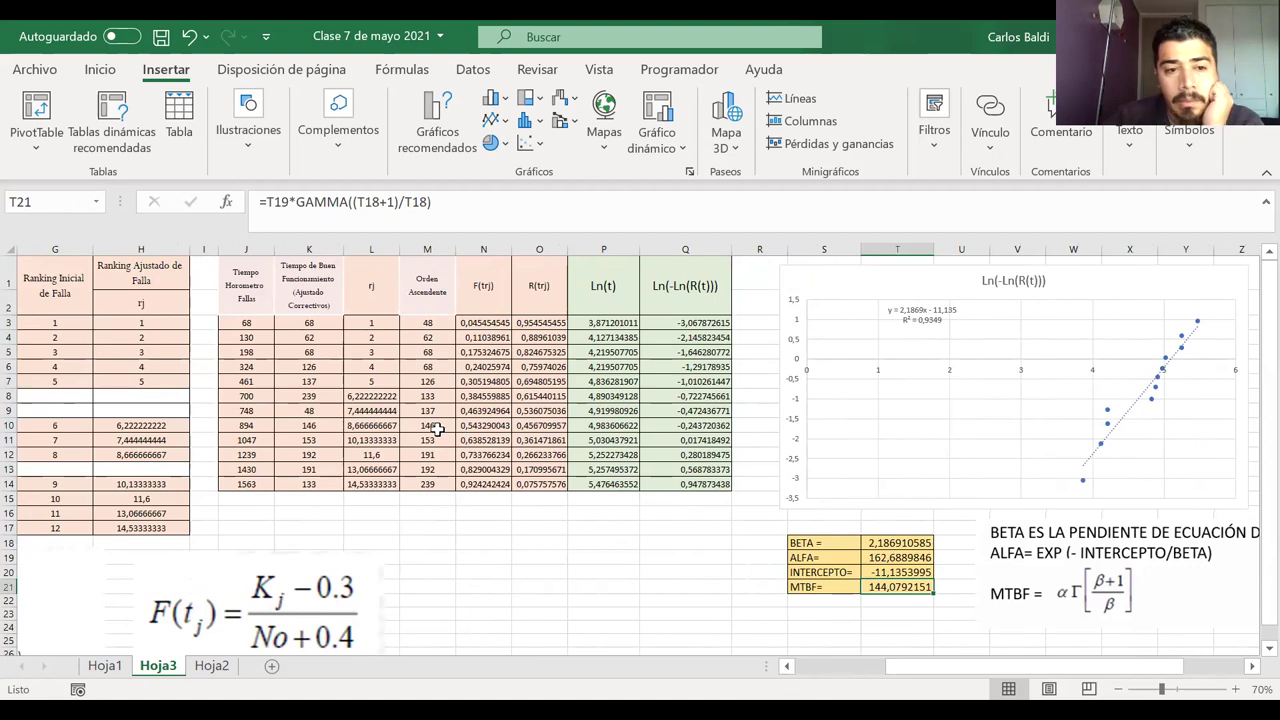
scroll(437, 428, left, 5)
drag(212, 397, 133, 411)
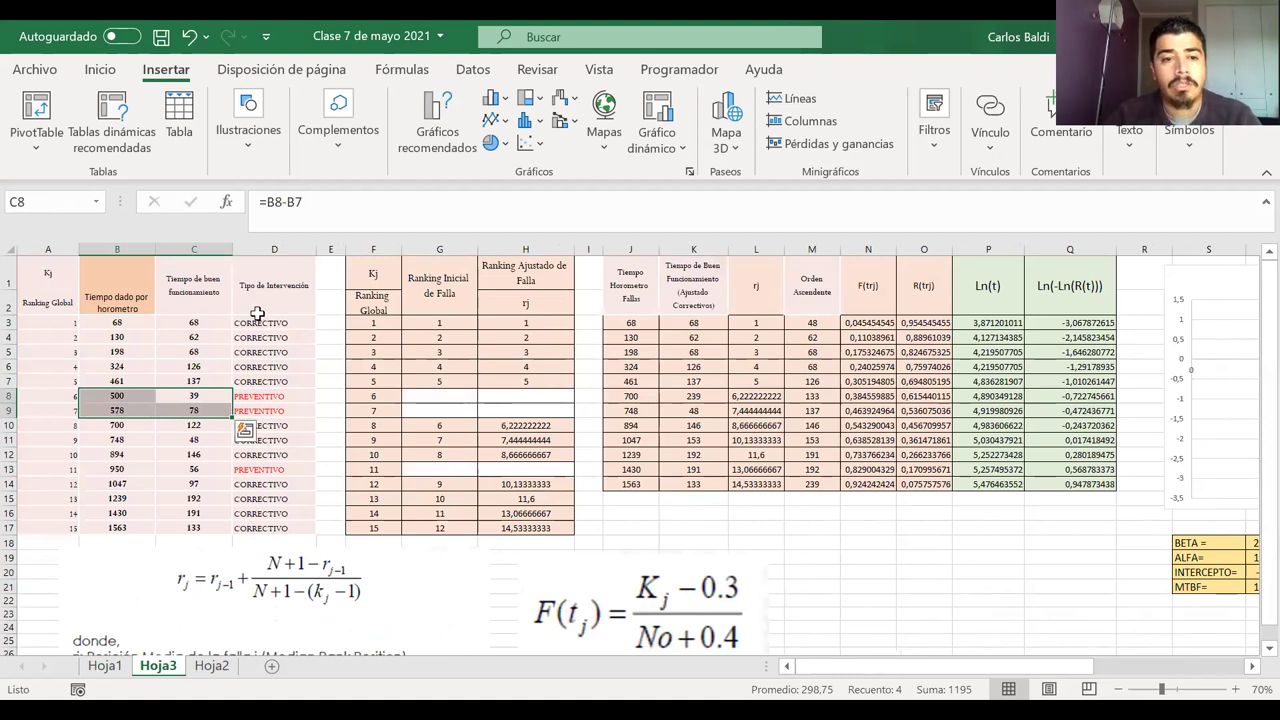
scroll(113, 308, down, 1)
drag(58, 288, 180, 490)
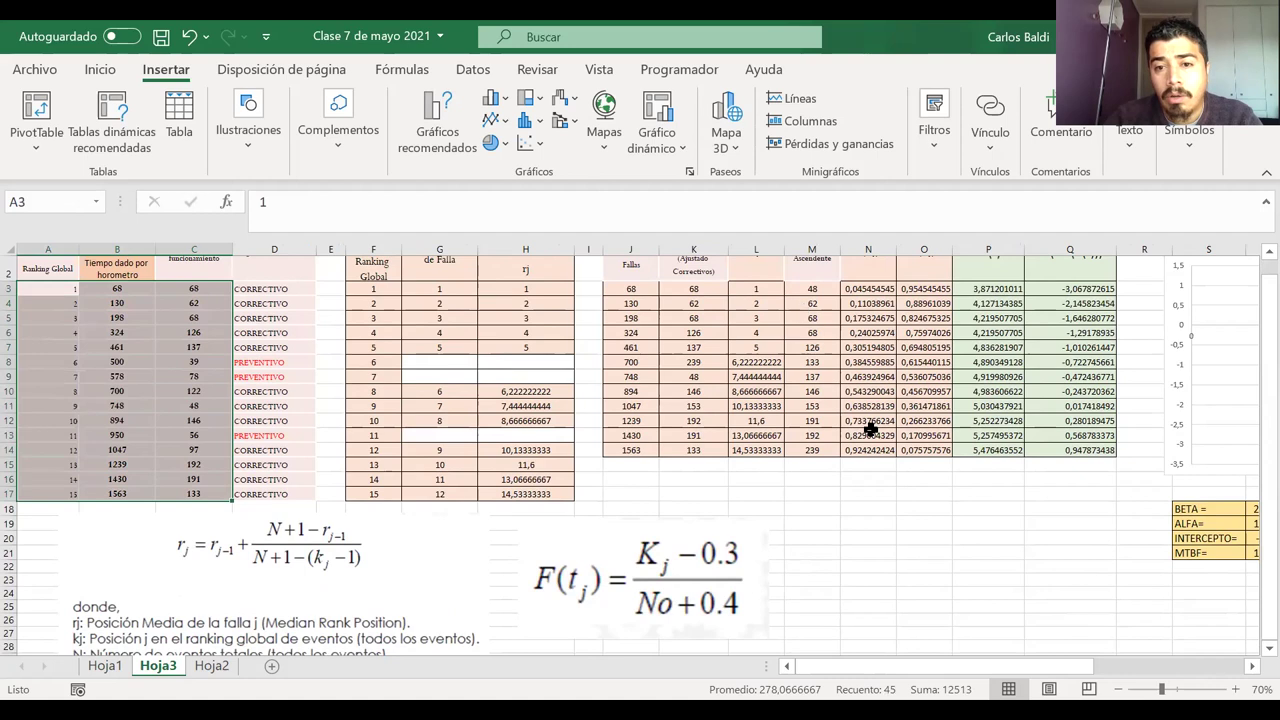
- Shrink the picture of the BETA, ALFA and MTBF equations beside the parameter table so it fits under the chart
scroll(1201, 554, right, 3)
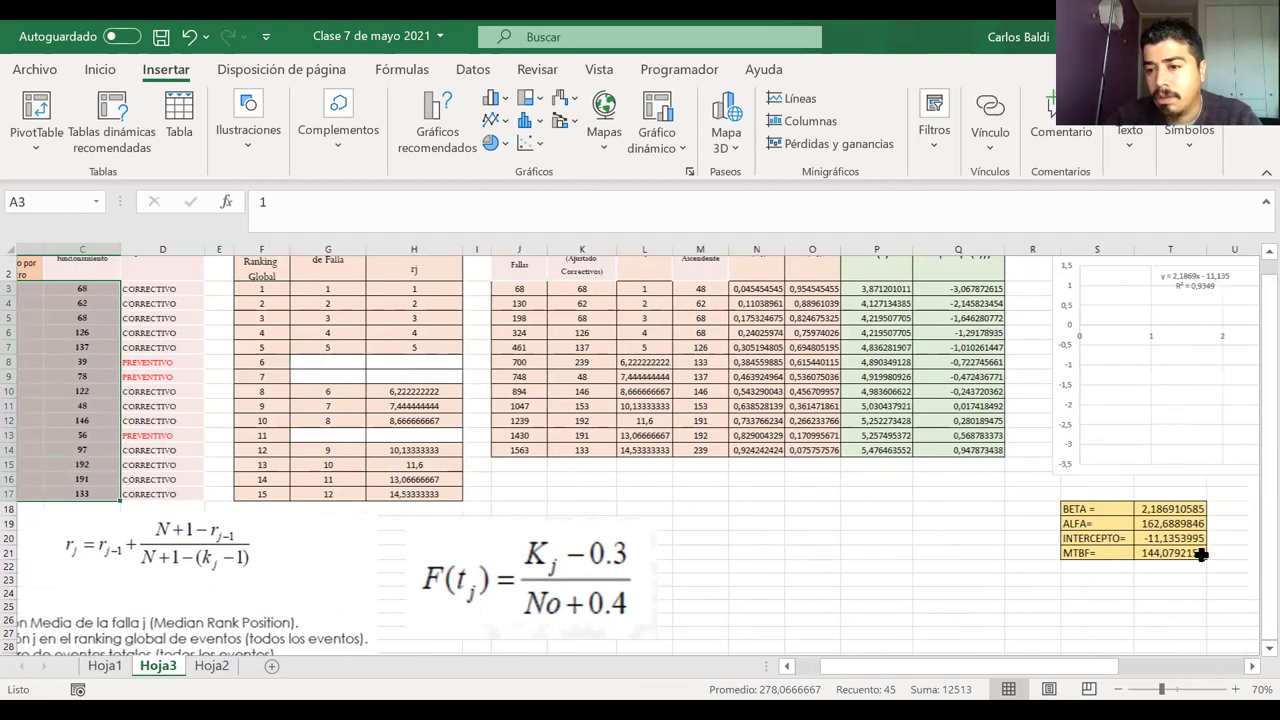
scroll(1201, 554, right, 8)
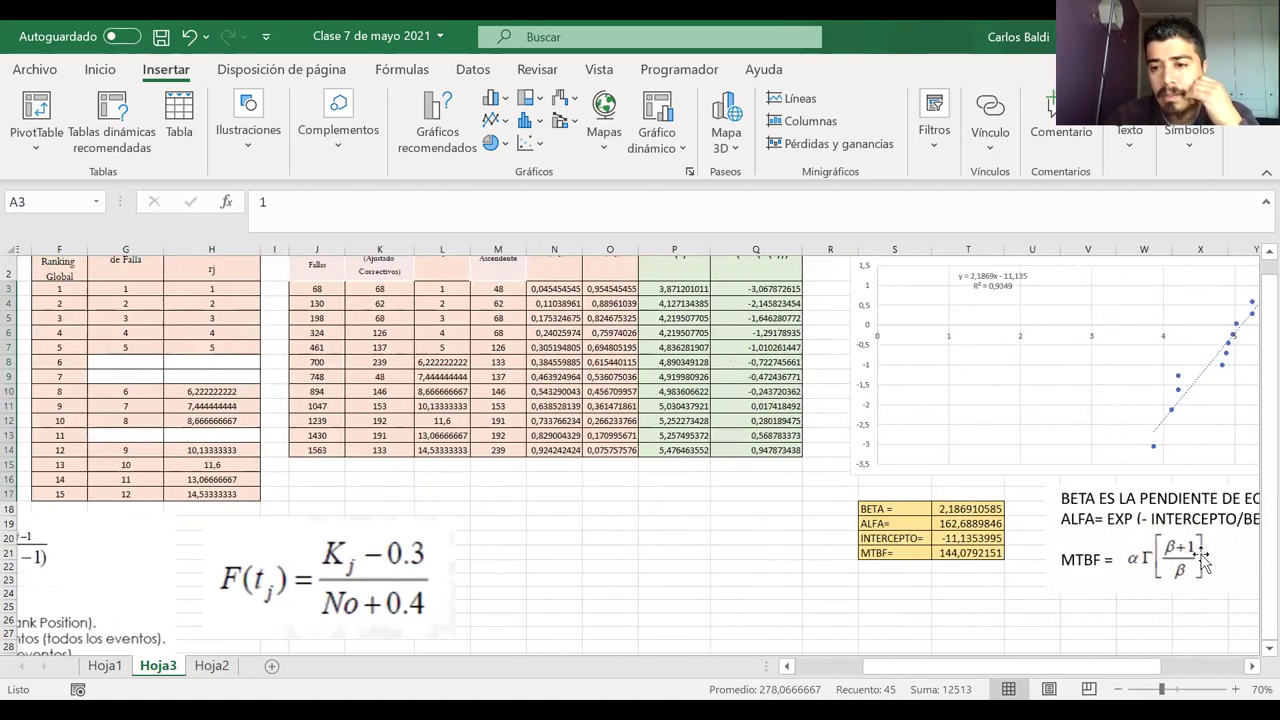
scroll(1201, 554, right, 3)
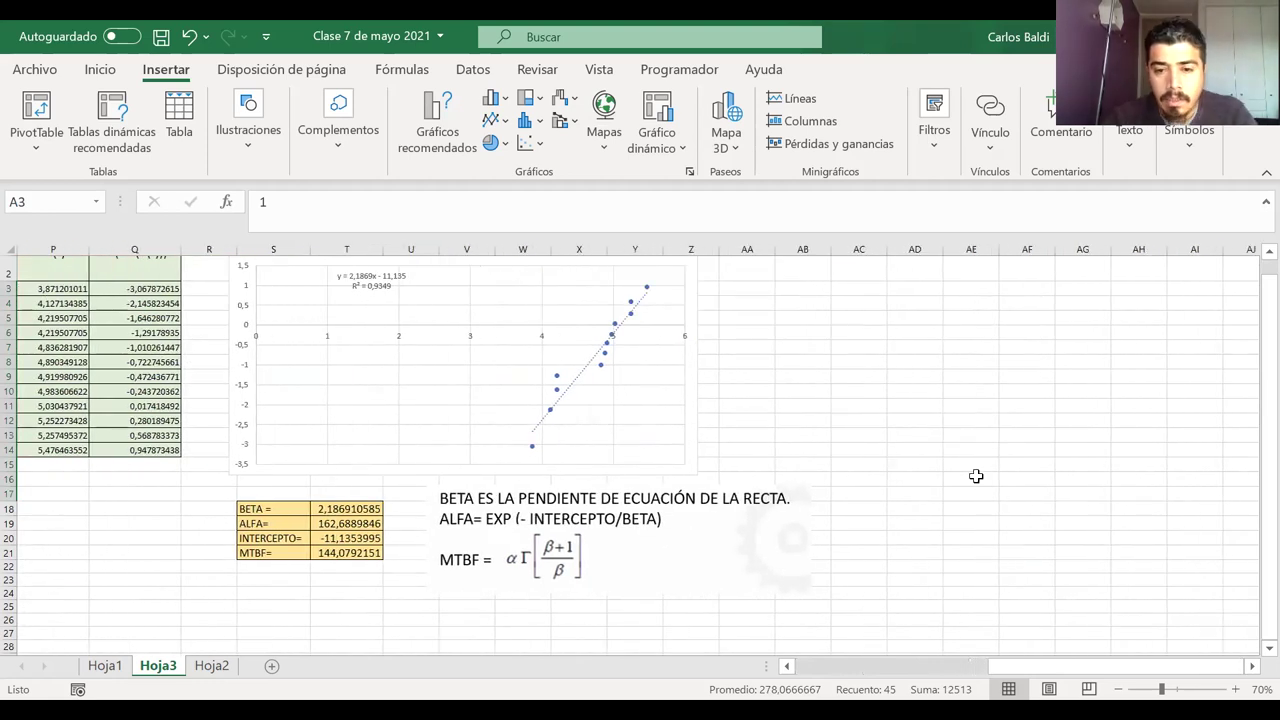
click(669, 569)
drag(812, 598, 680, 560)
- Copy the Tiempo and R(t) block with the reliability table's headers and first row, V2:AB7 on Hoja1, to AB3 on Hoja3
click(211, 665)
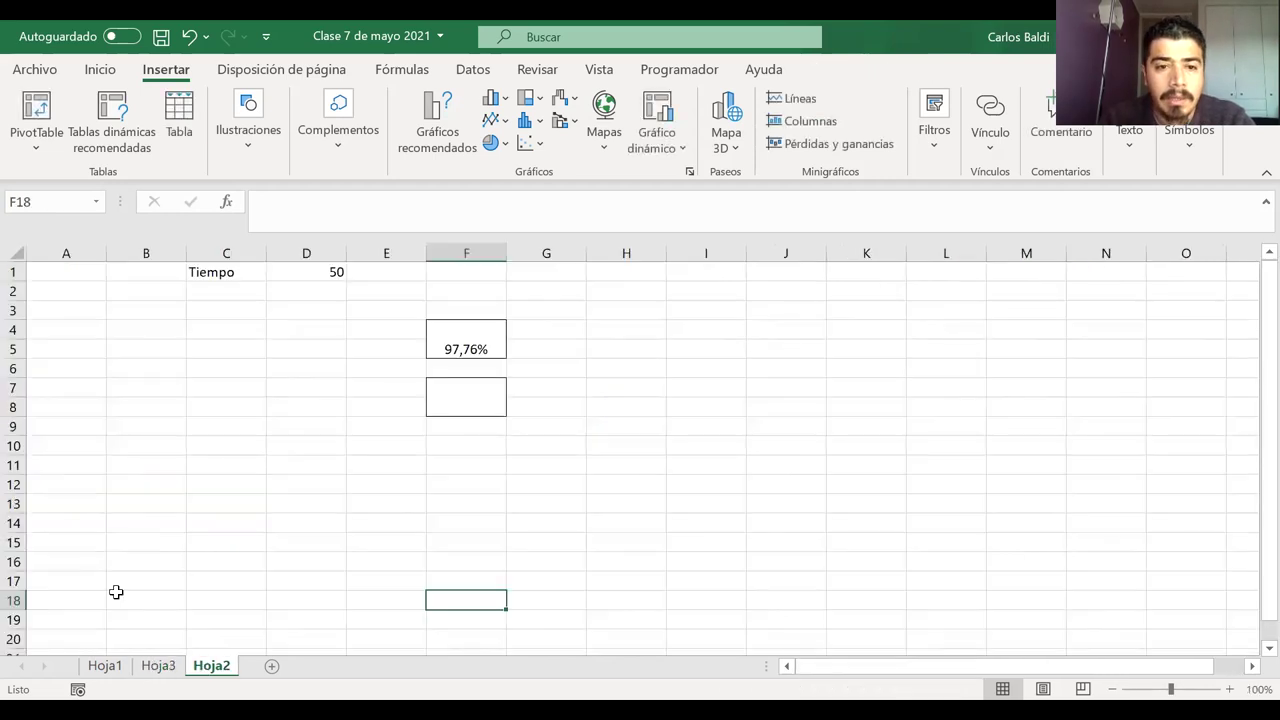
click(108, 668)
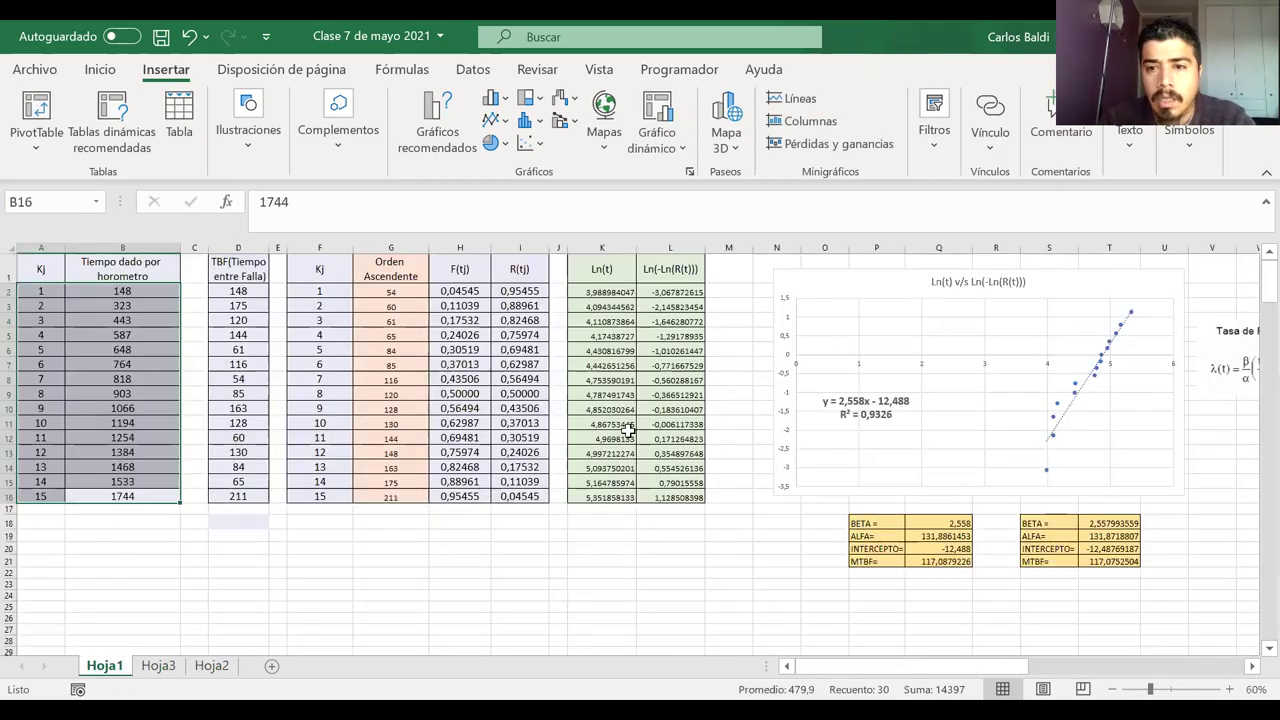
scroll(940, 264, right, 3)
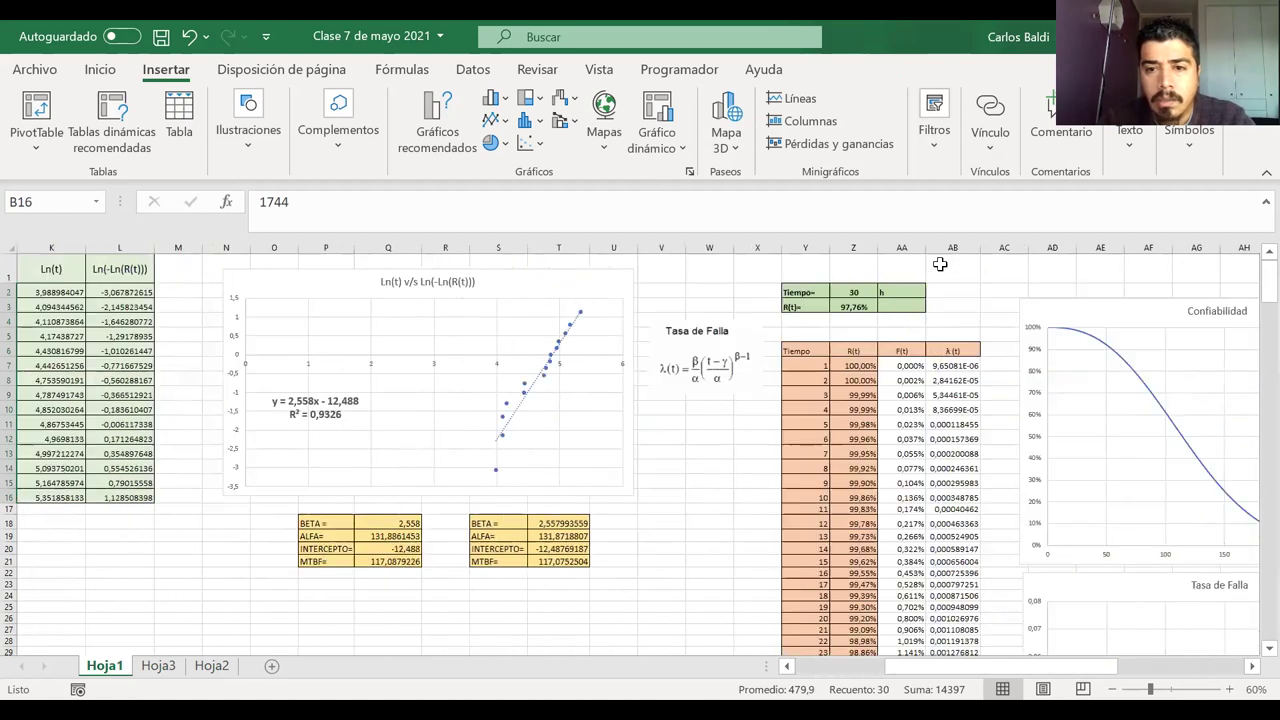
click(692, 291)
drag(666, 289, 975, 363)
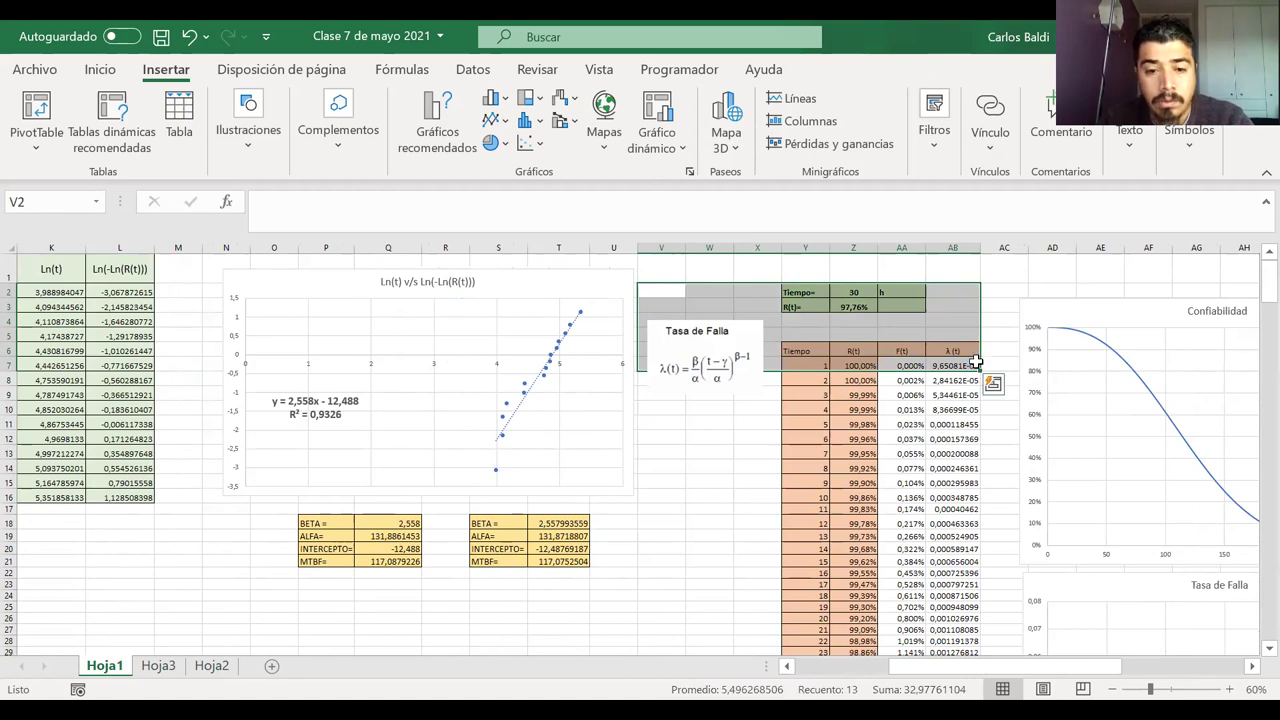
key(ctrl+c)
click(163, 667)
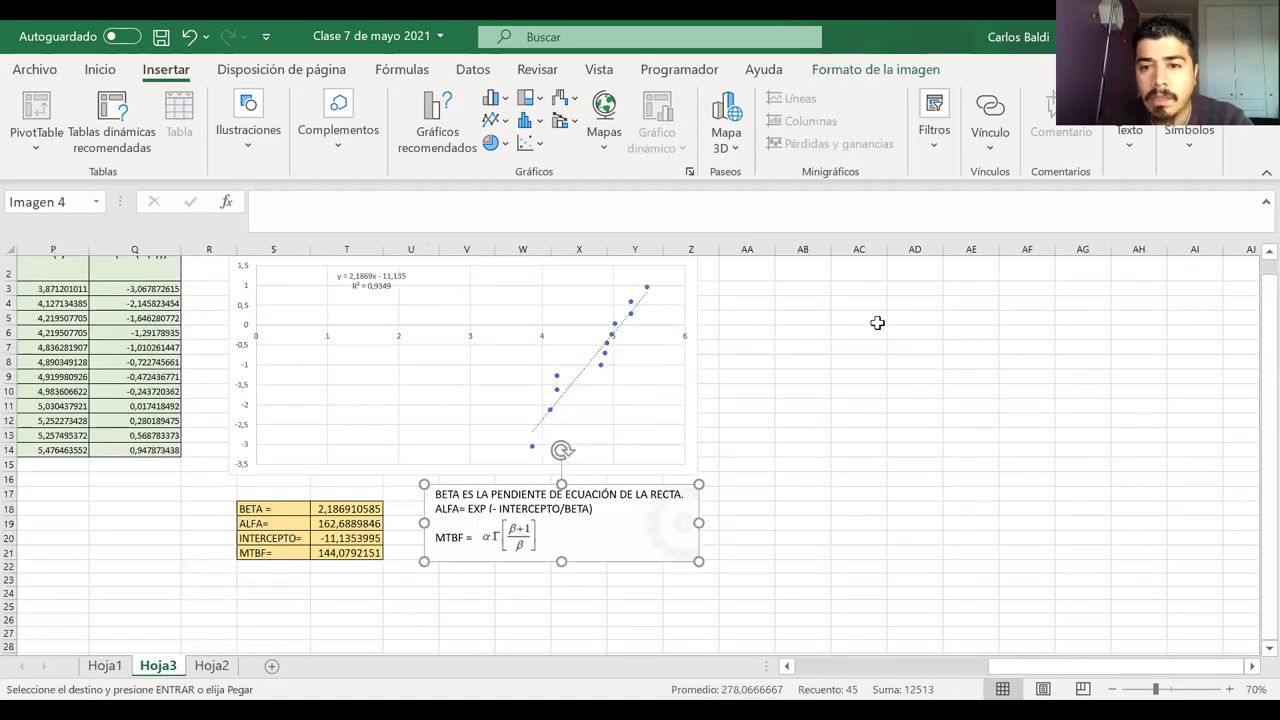
click(810, 288)
key(ctrl+v)
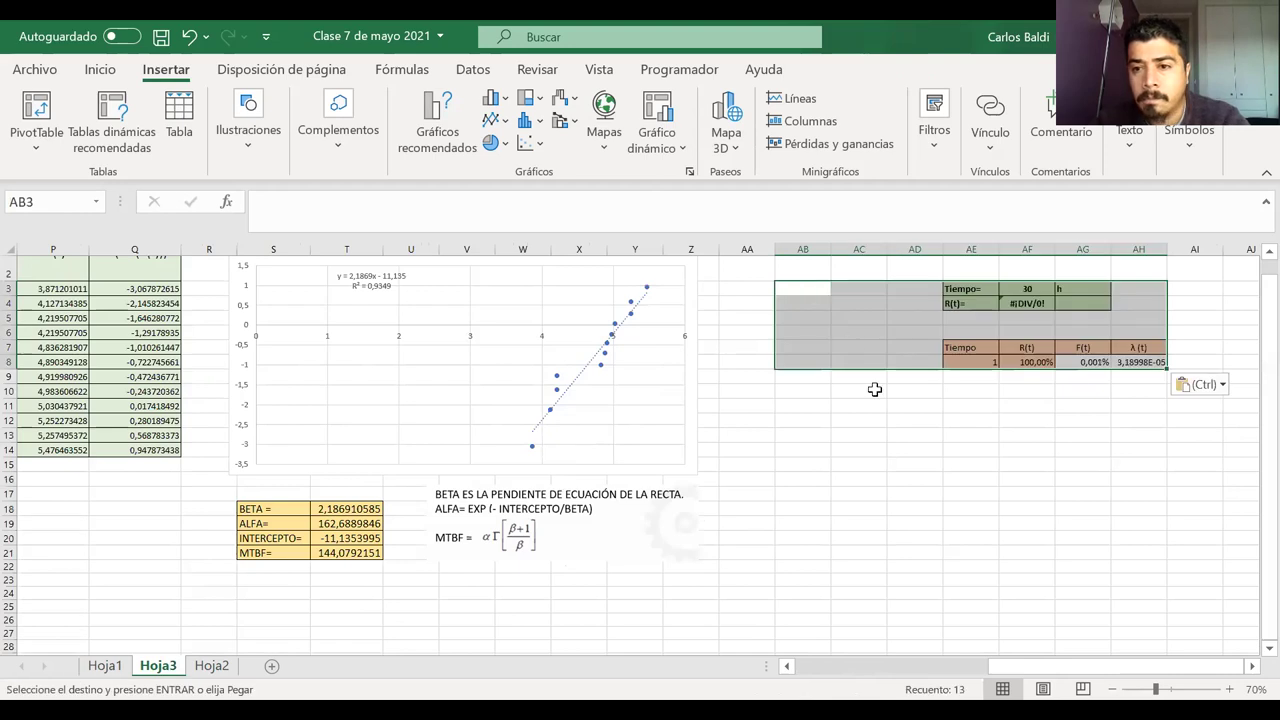
scroll(880, 431, right, 3)
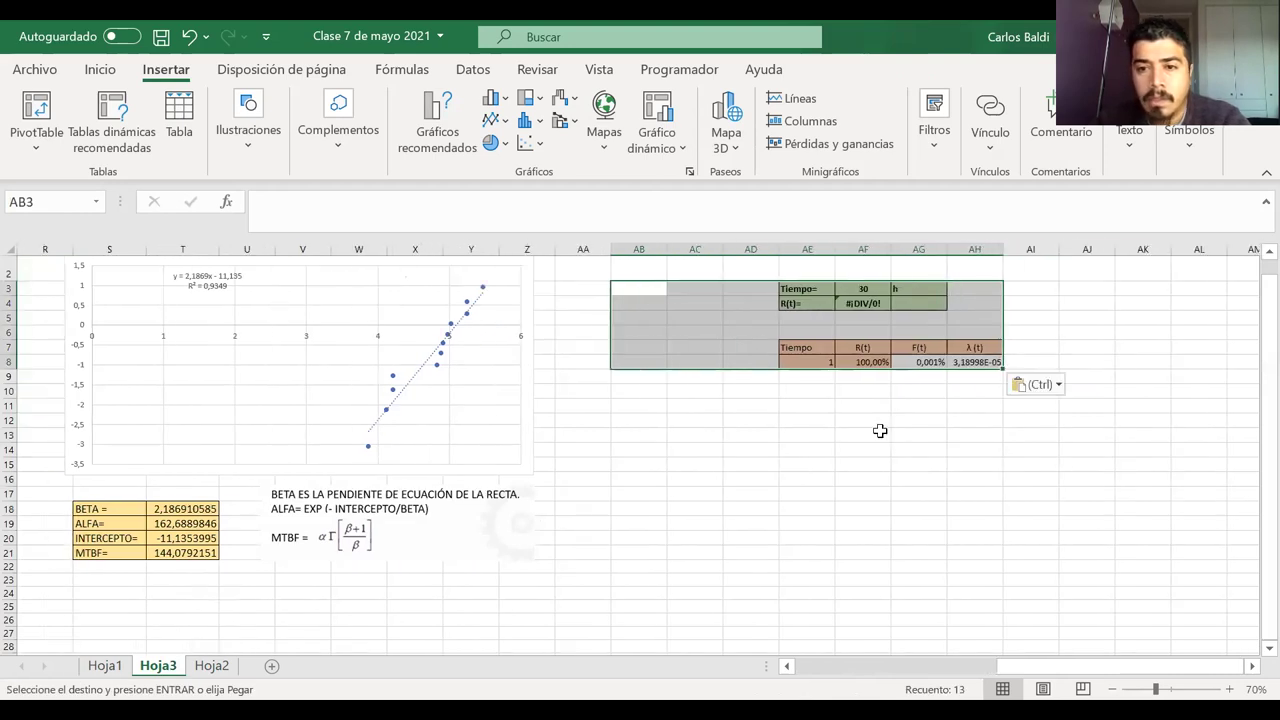
- Move the Tiempo and R(t) block with its reliability table from AE3:AH8 two columns over, to start at AC3
click(860, 289)
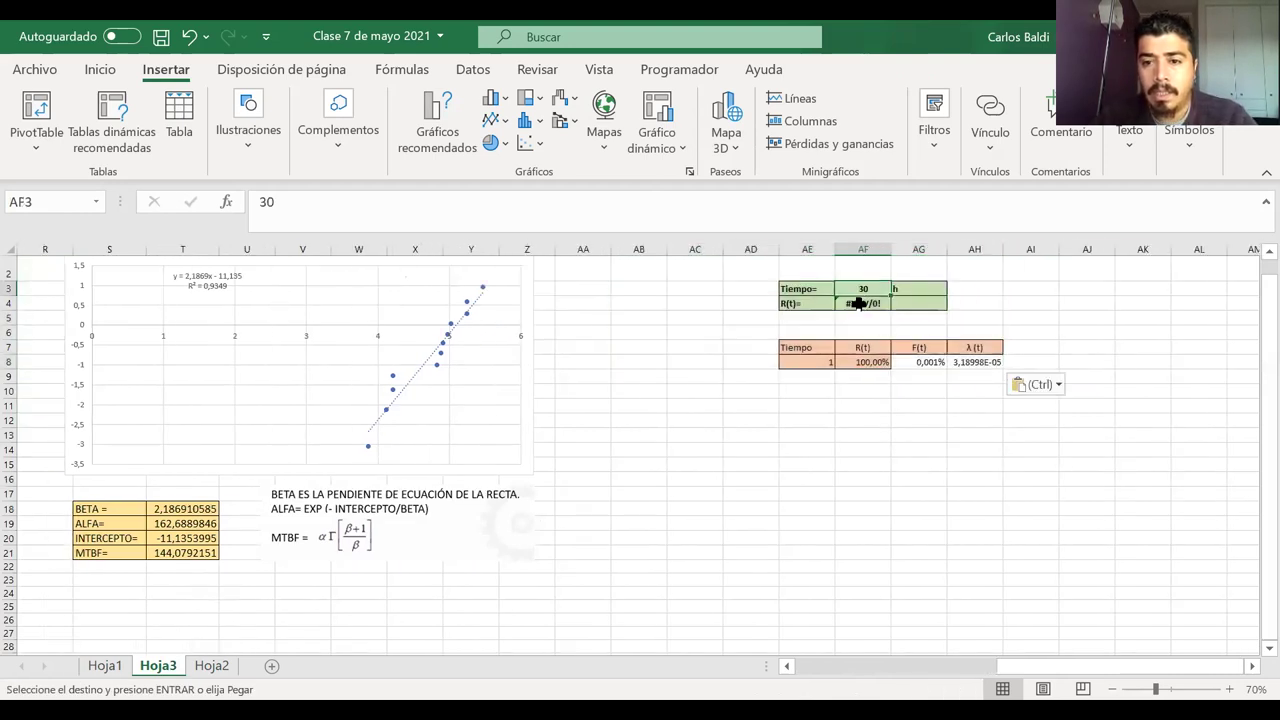
click(858, 304)
drag(792, 289, 966, 362)
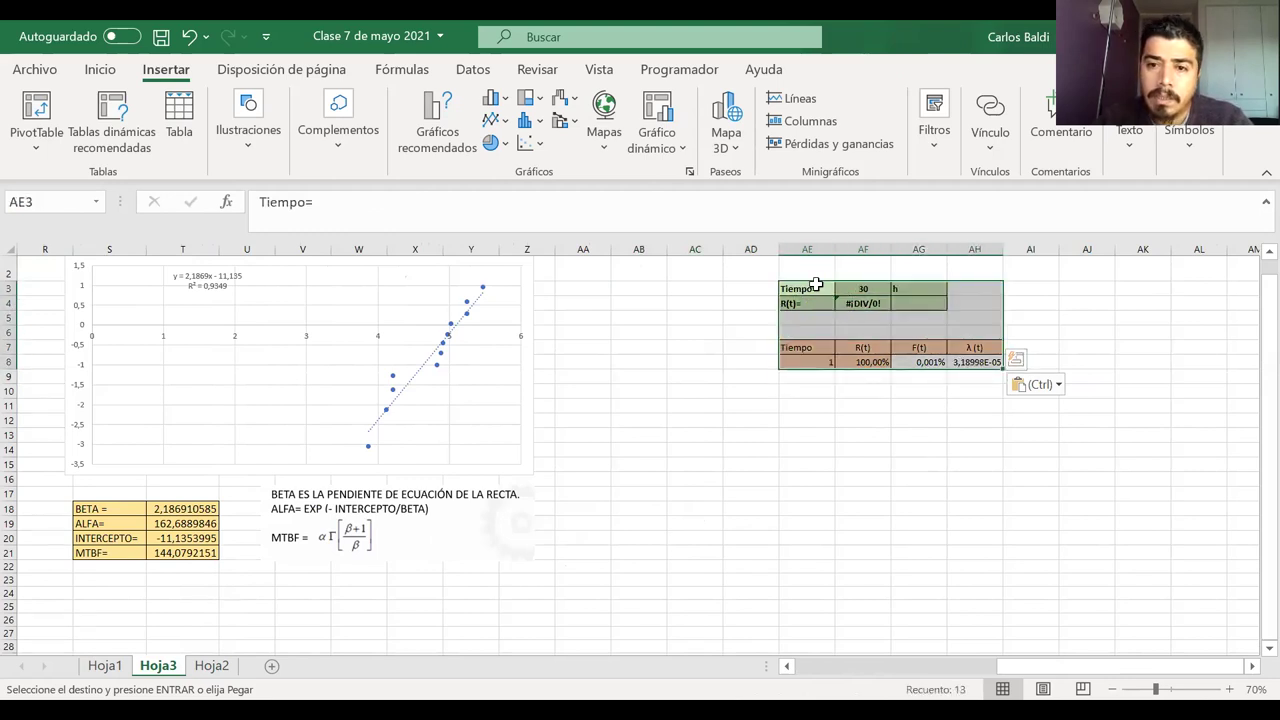
drag(814, 283, 702, 285)
click(753, 305)
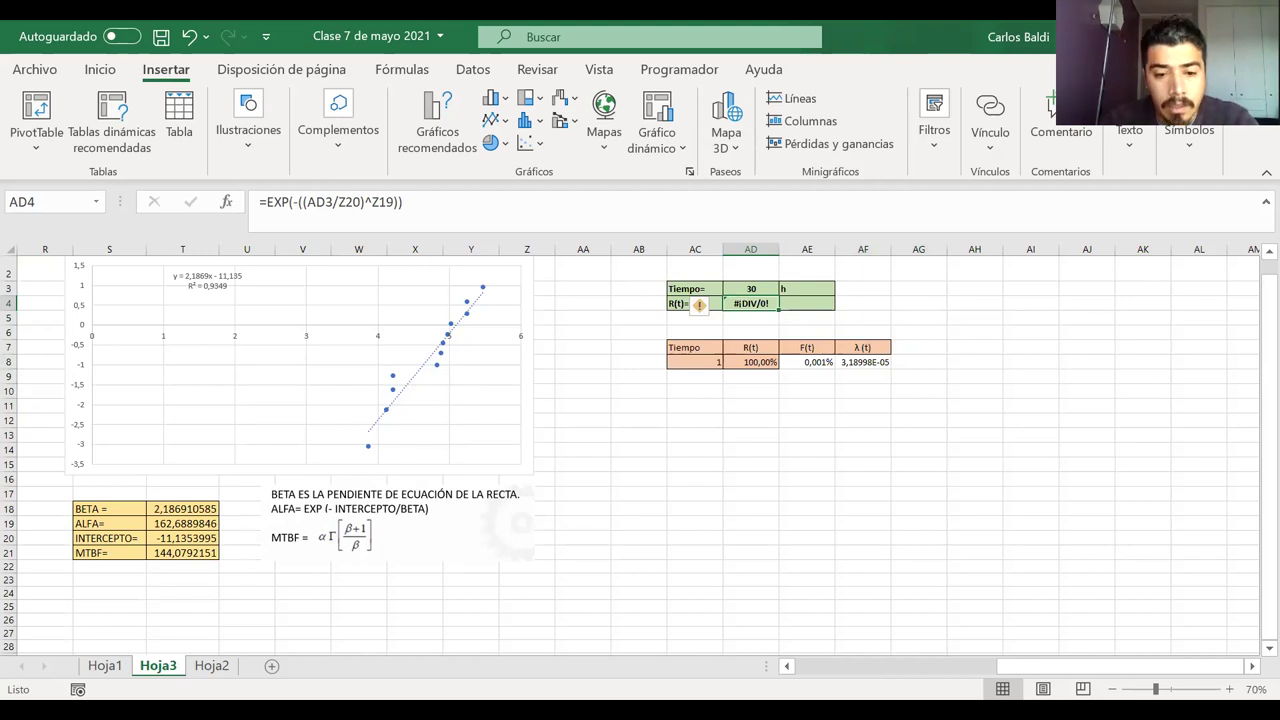
- Copy the Tasa de Falla equation picture from Hoja1 to Hoja3 and place it, reduced in size, over columns AH and AI beside the table
click(104, 665)
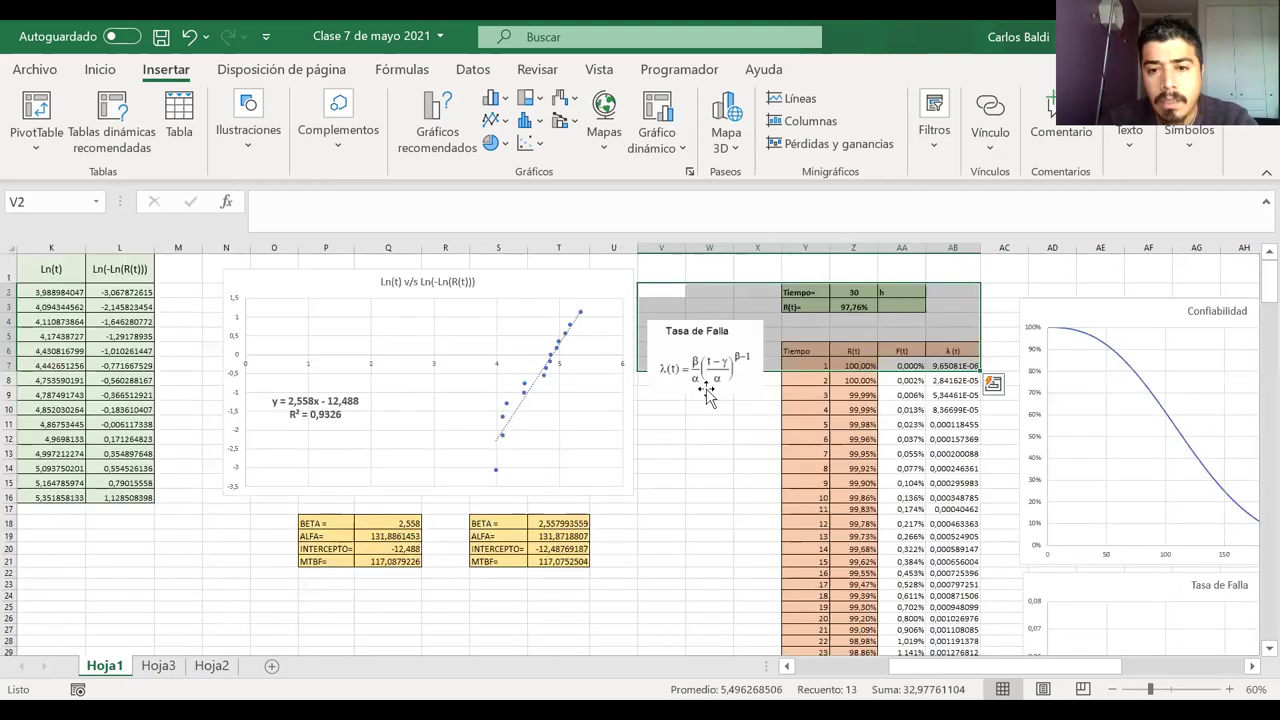
click(706, 393)
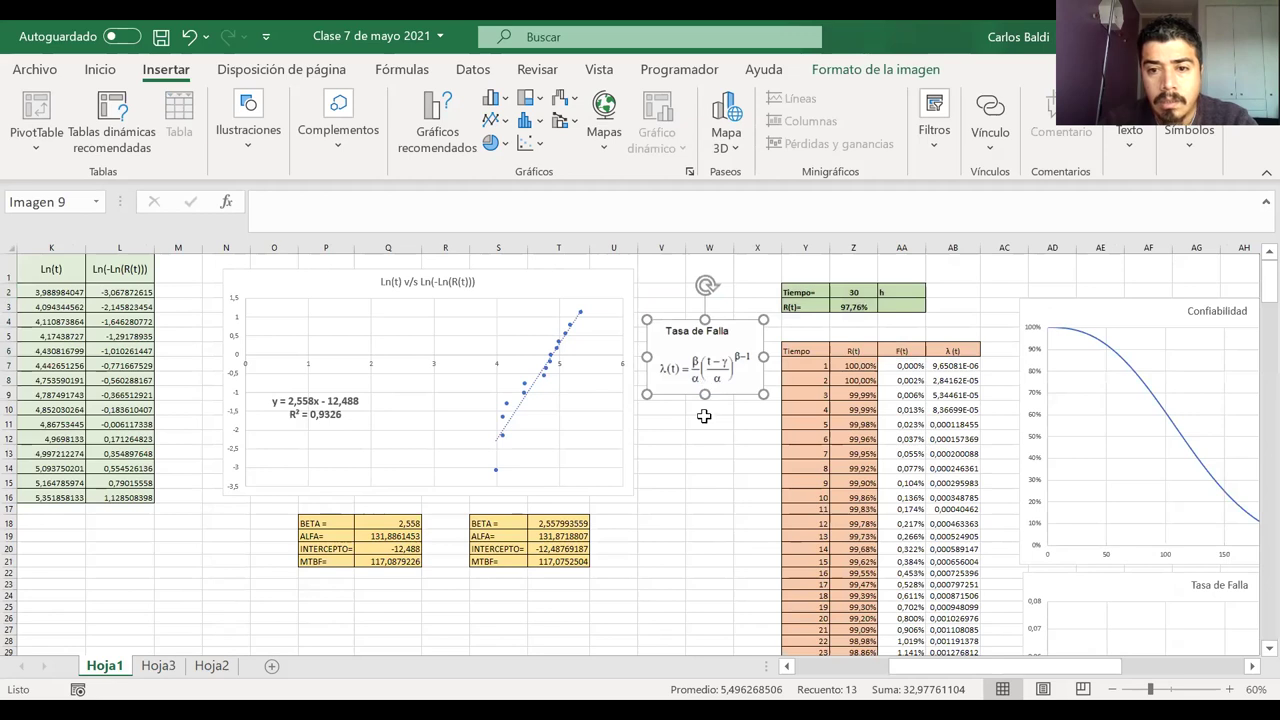
mouse_move(718, 332)
mouse_down()
mouse_move(716, 370)
mouse_move(720, 333)
mouse_up()
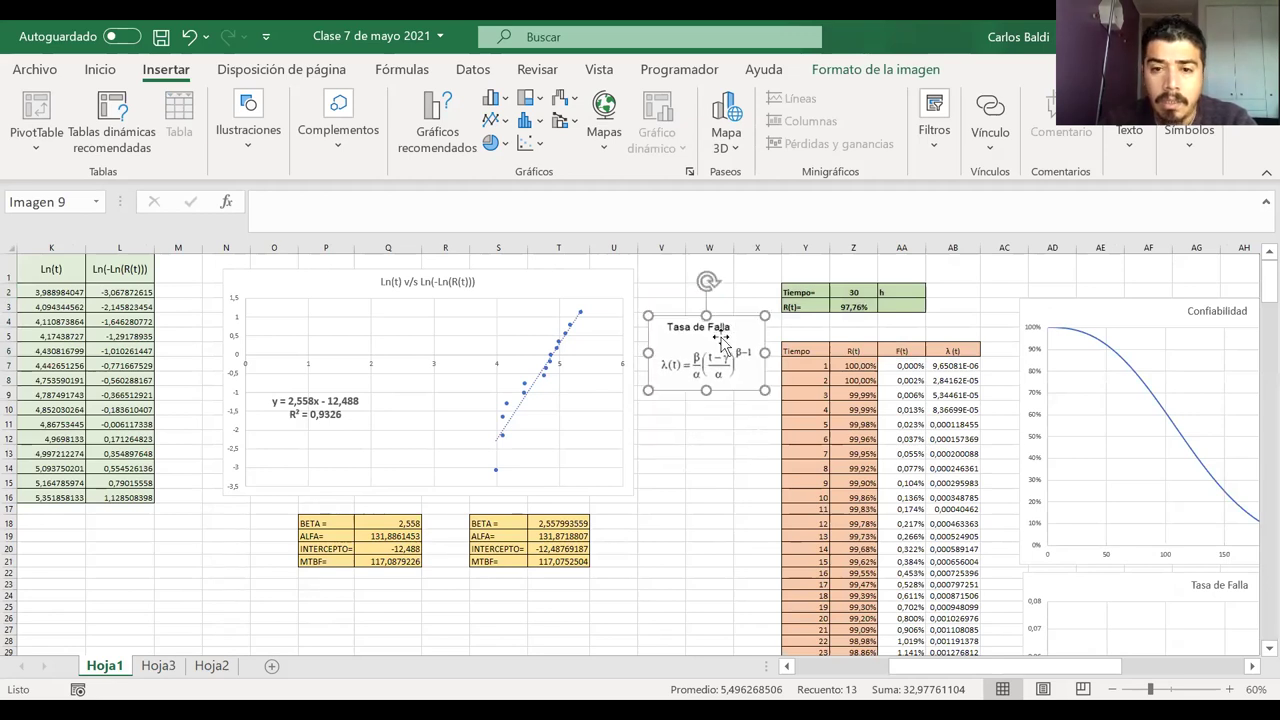
click(158, 666)
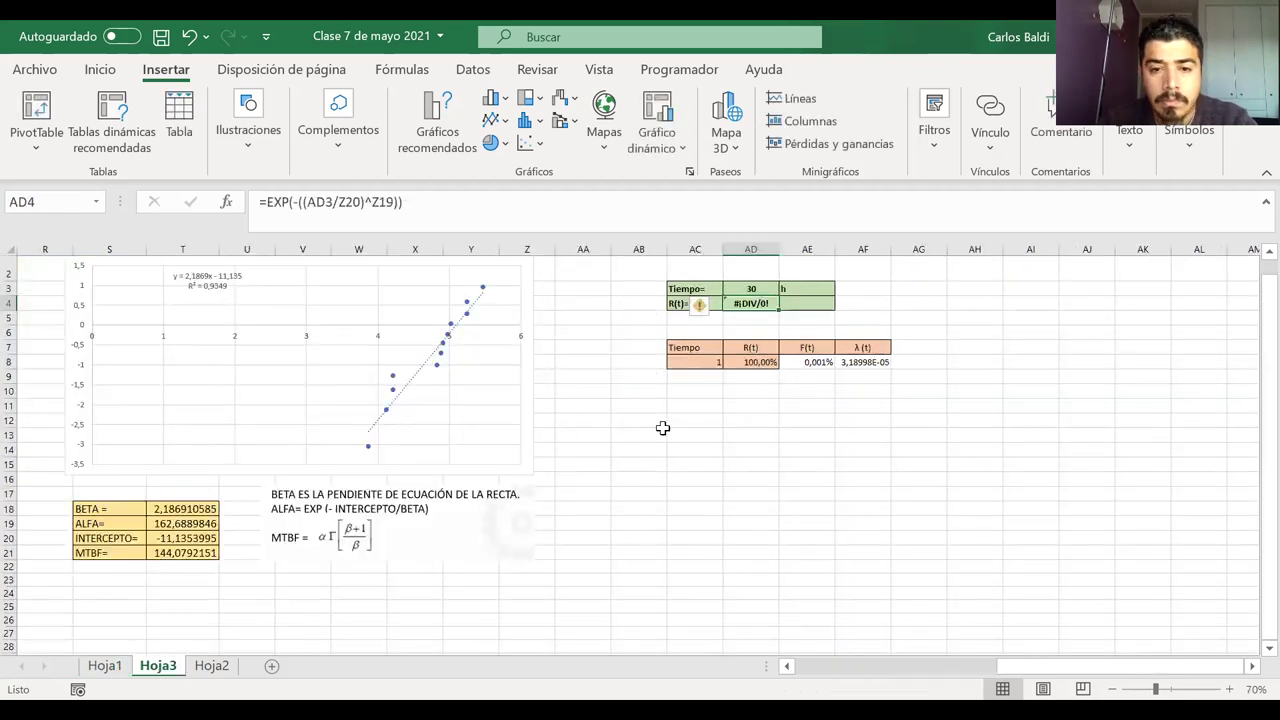
key(ctrl+v)
drag(811, 341, 1049, 304)
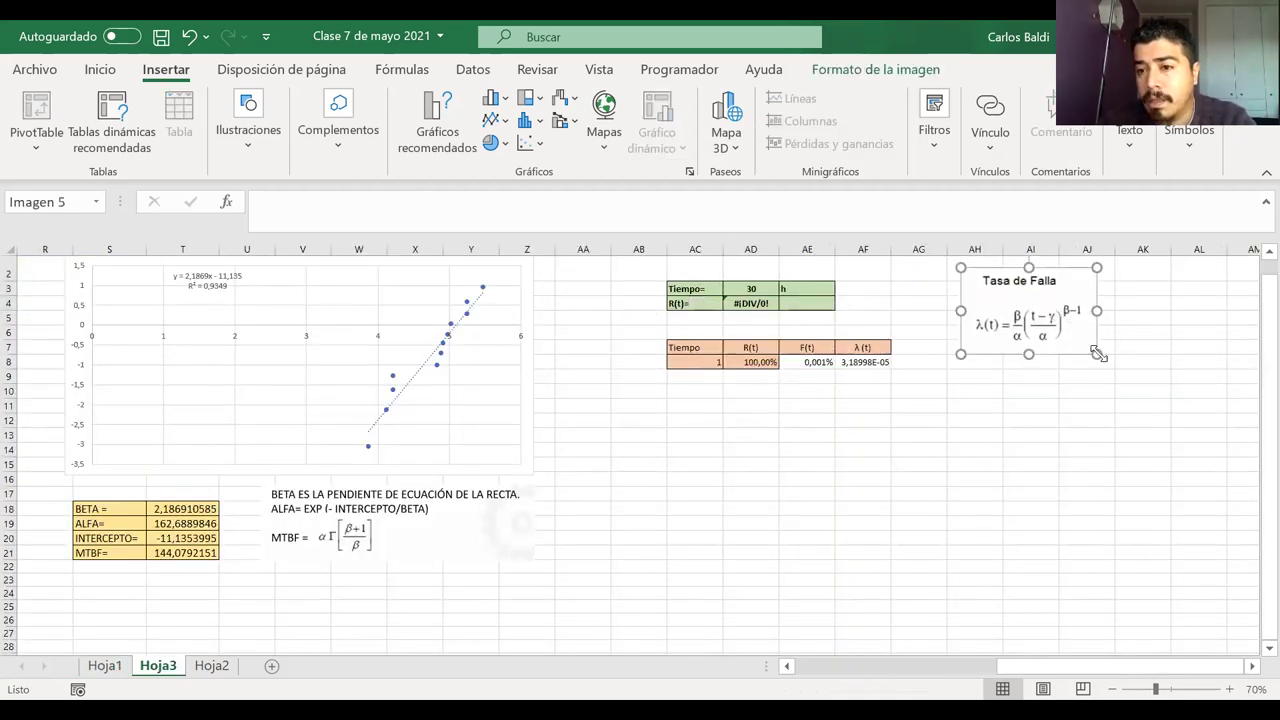
click(1063, 326)
drag(1016, 315, 1008, 305)
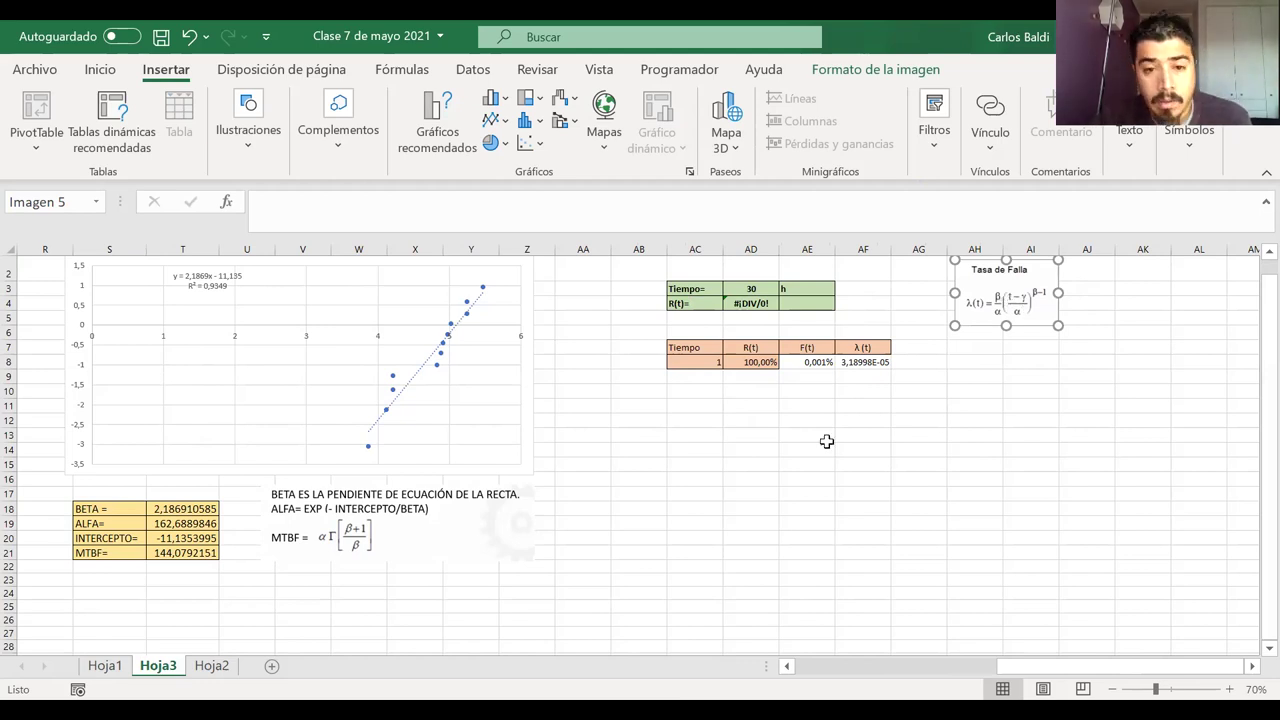
- With the R(t) formula in AD4 open, handwrite the equation R(t) = e^-(t/α)^β in red ink below the Tasa de Falla picture
click(740, 302)
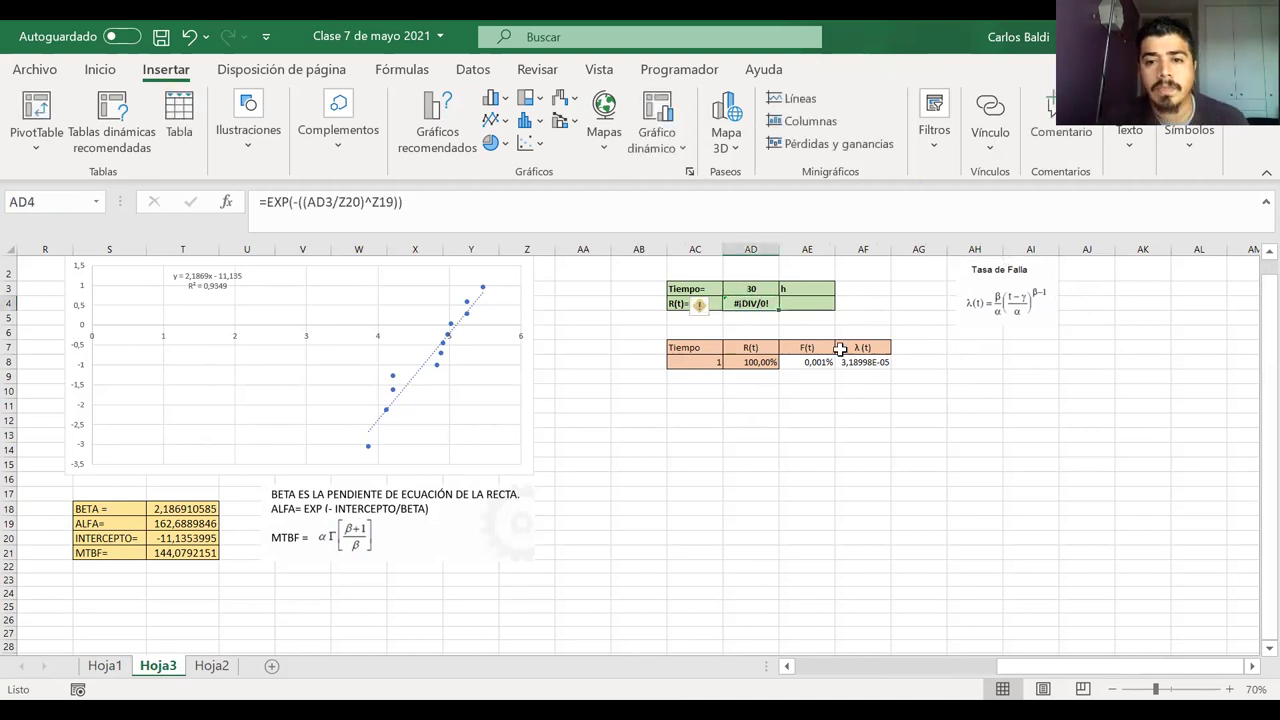
double_click(749, 303)
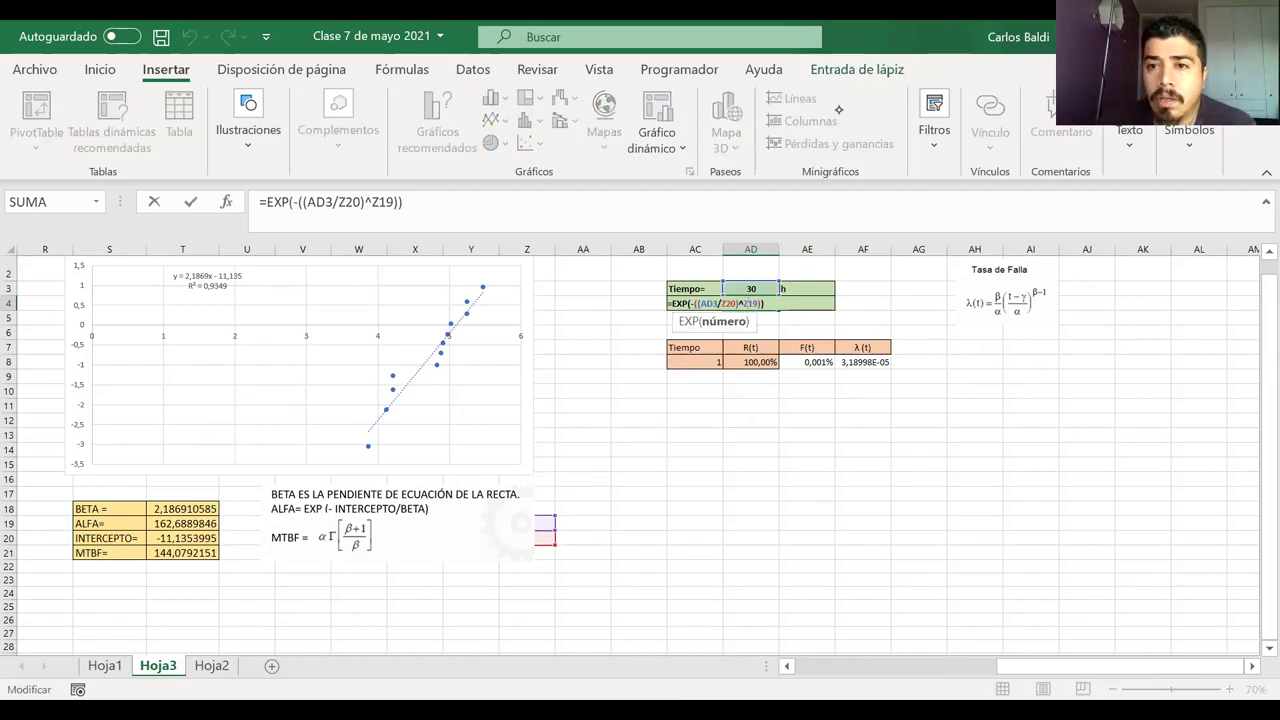
mouse_move(1030, 378)
mouse_down()
mouse_move(1062, 402)
mouse_move(1060, 438)
mouse_move(1064, 420)
mouse_up()
mouse_move(1068, 404)
mouse_down()
mouse_move(1070, 440)
mouse_move(1098, 406)
mouse_up()
mouse_move(1084, 416)
mouse_down()
mouse_move(1160, 404)
mouse_move(1160, 422)
mouse_up()
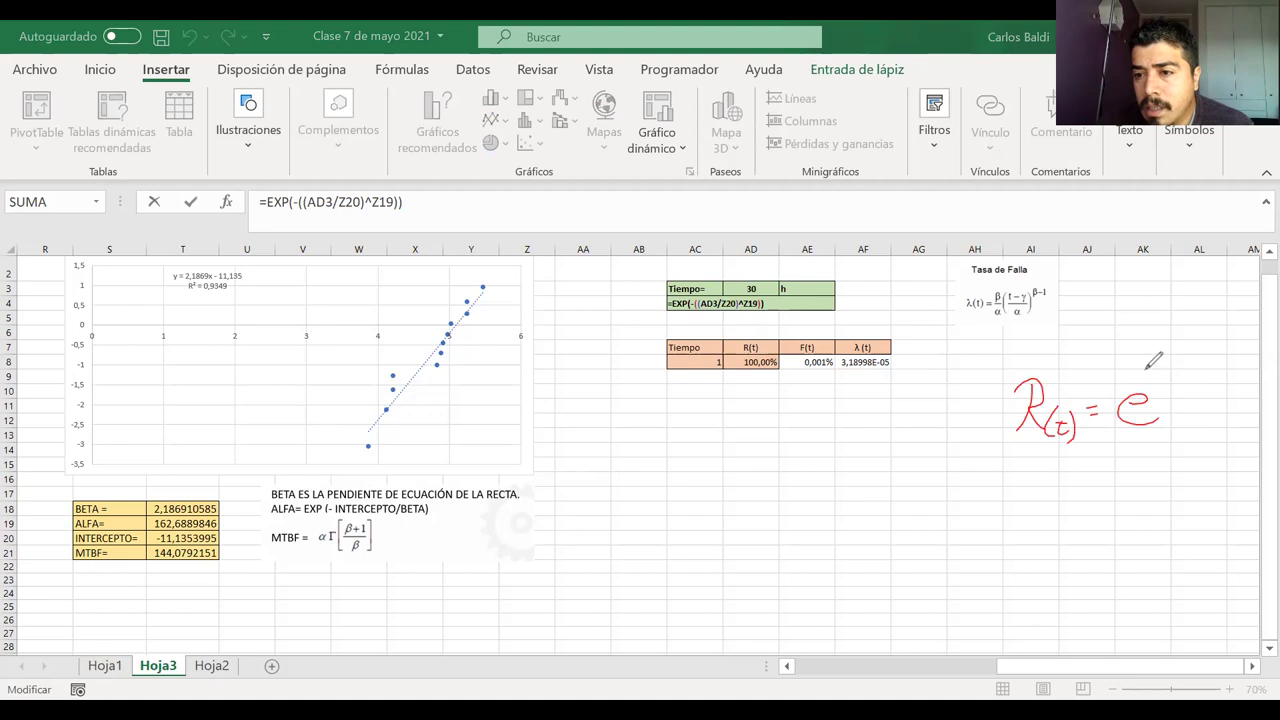
drag(1148, 371, 1156, 369)
mouse_move(1181, 350)
mouse_down()
mouse_move(1176, 392)
mouse_move(1190, 366)
mouse_up()
drag(1186, 358, 1197, 356)
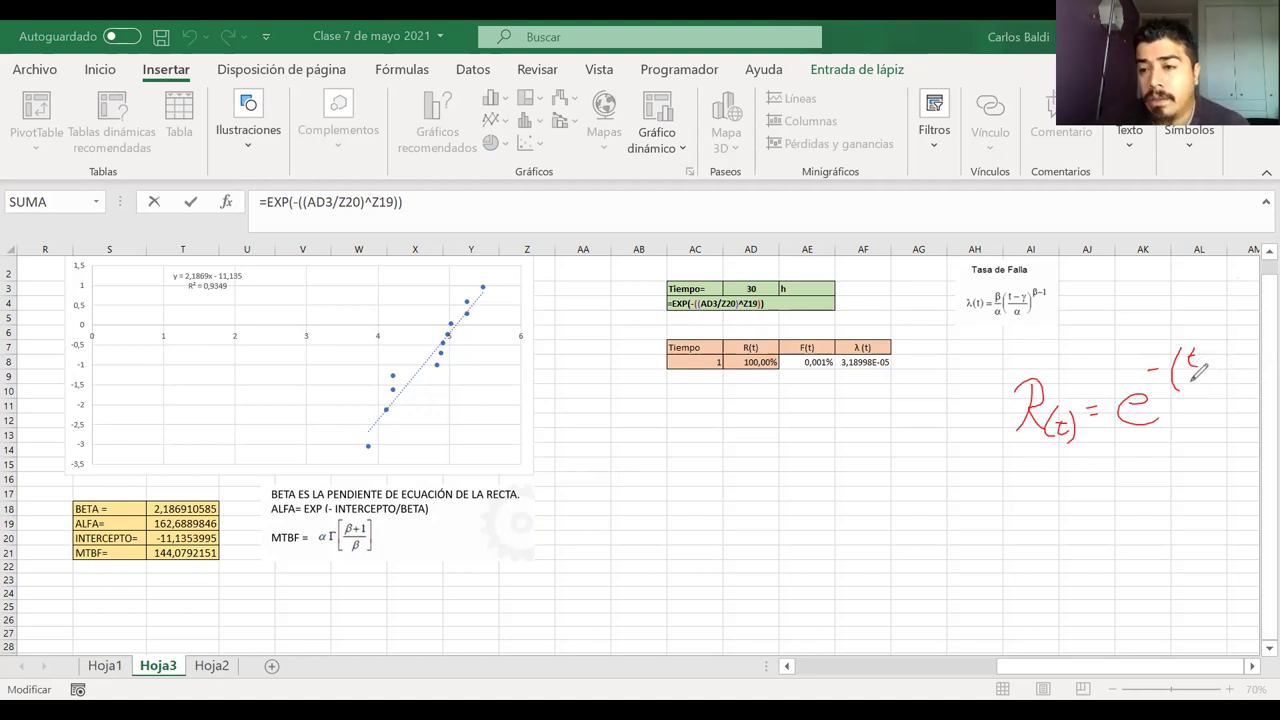
mouse_move(1183, 368)
mouse_down()
mouse_move(1214, 366)
mouse_move(1217, 398)
mouse_up()
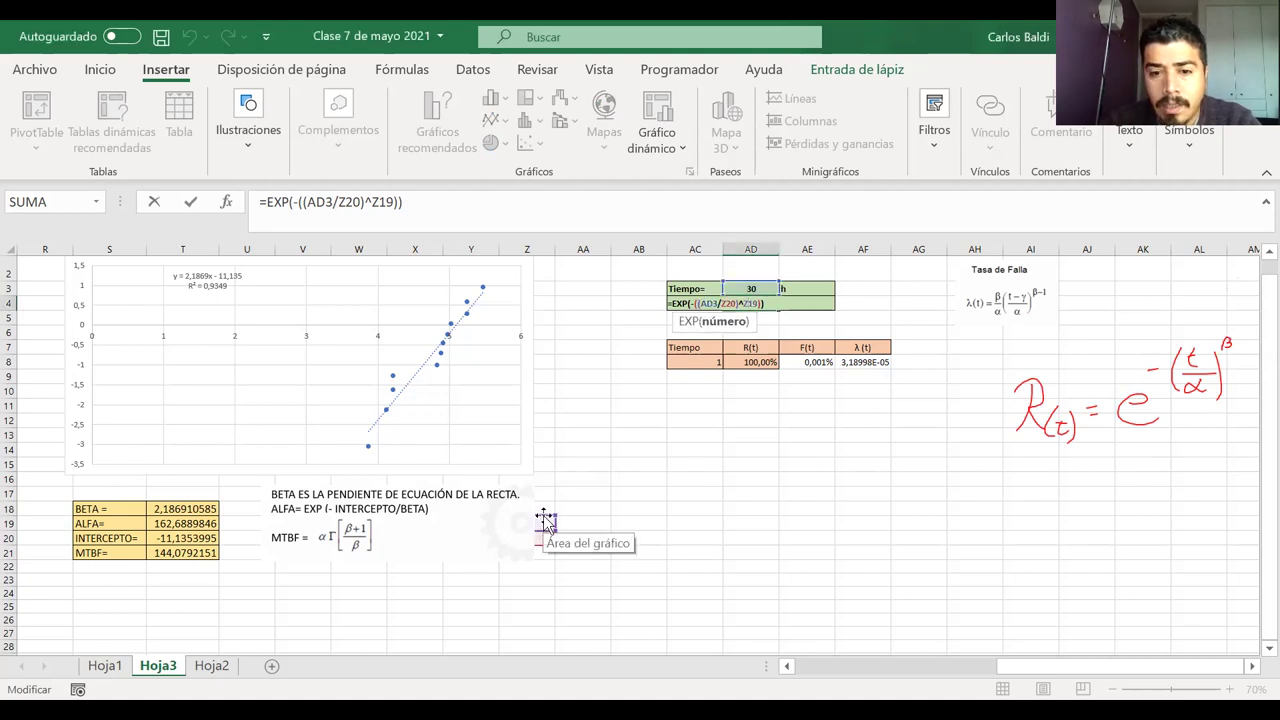
- Repoint the R(t) formula in AD4 to ALFA in T19 and BETA in T18, giving =EXP(-((AD3/T19)^T18))
drag(545, 520, 615, 445)
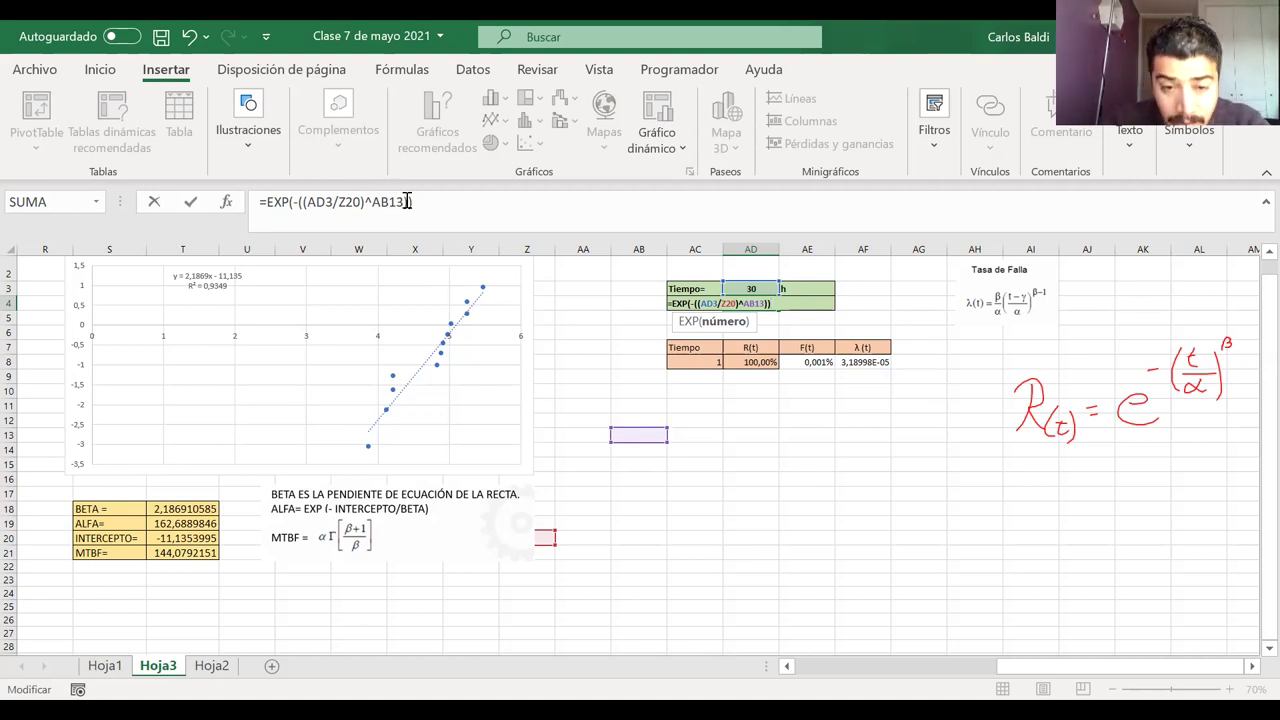
drag(634, 446, 192, 510)
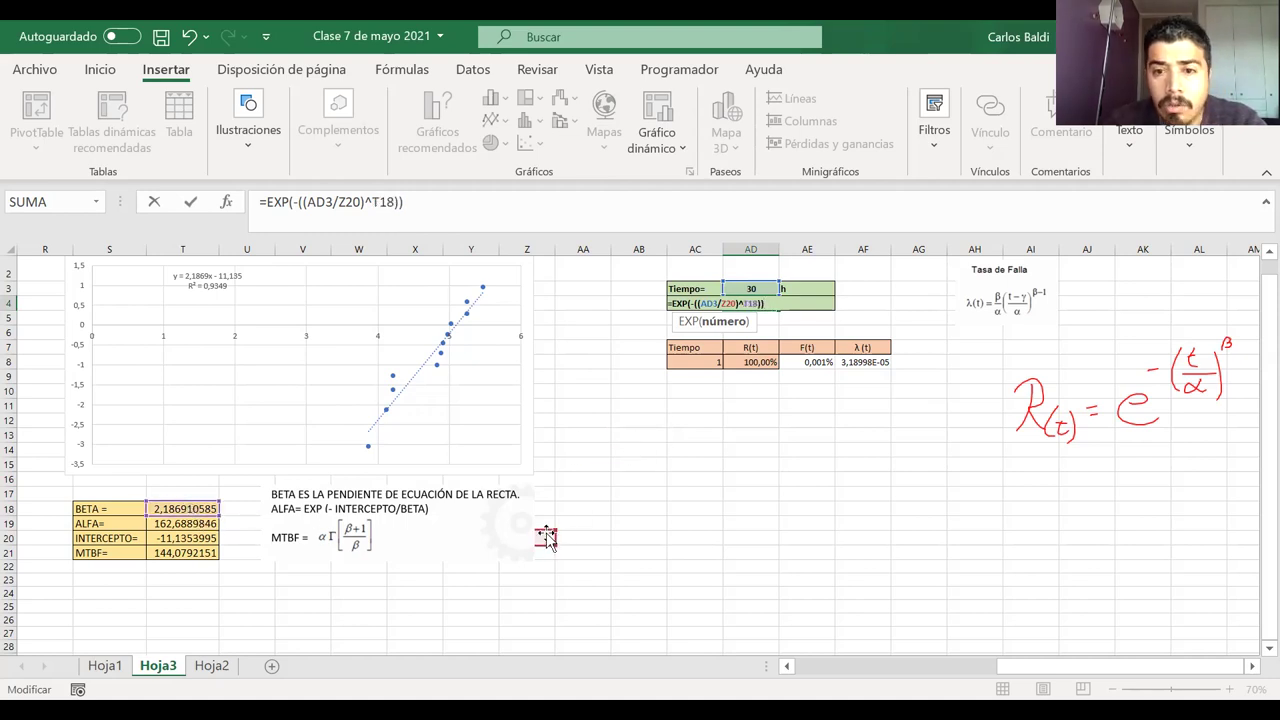
drag(548, 540, 192, 535)
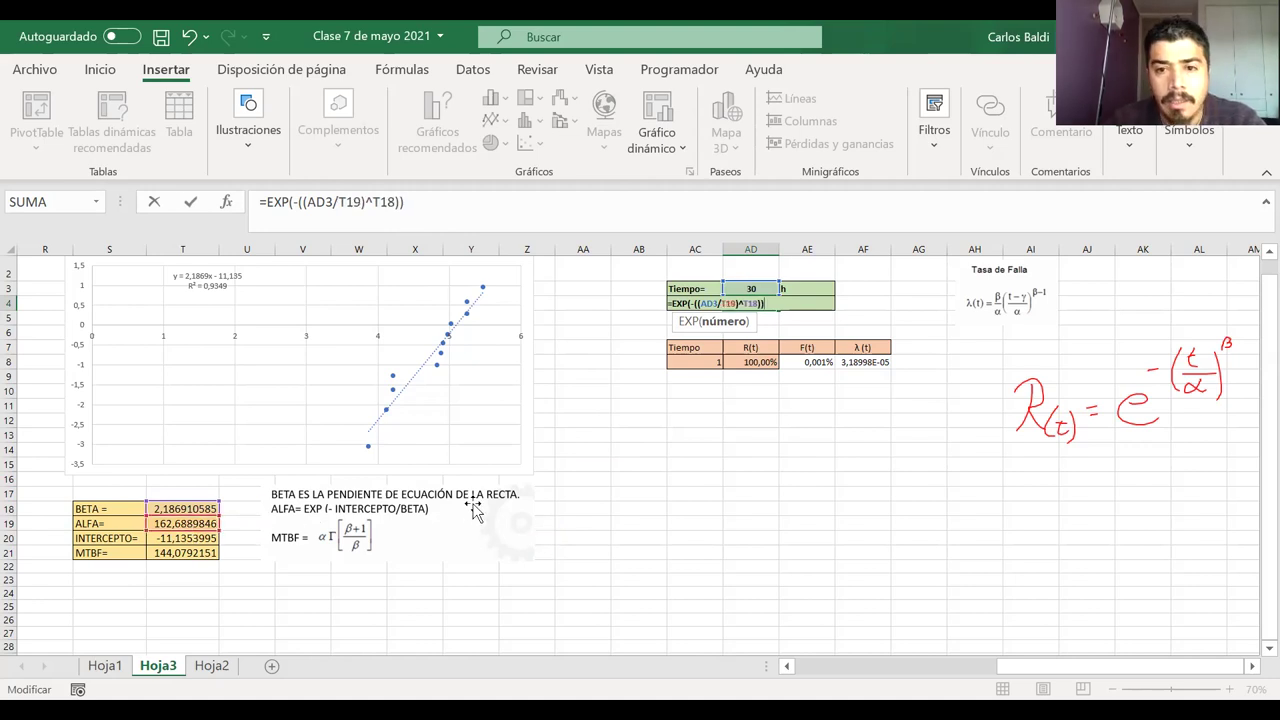
key(Return)
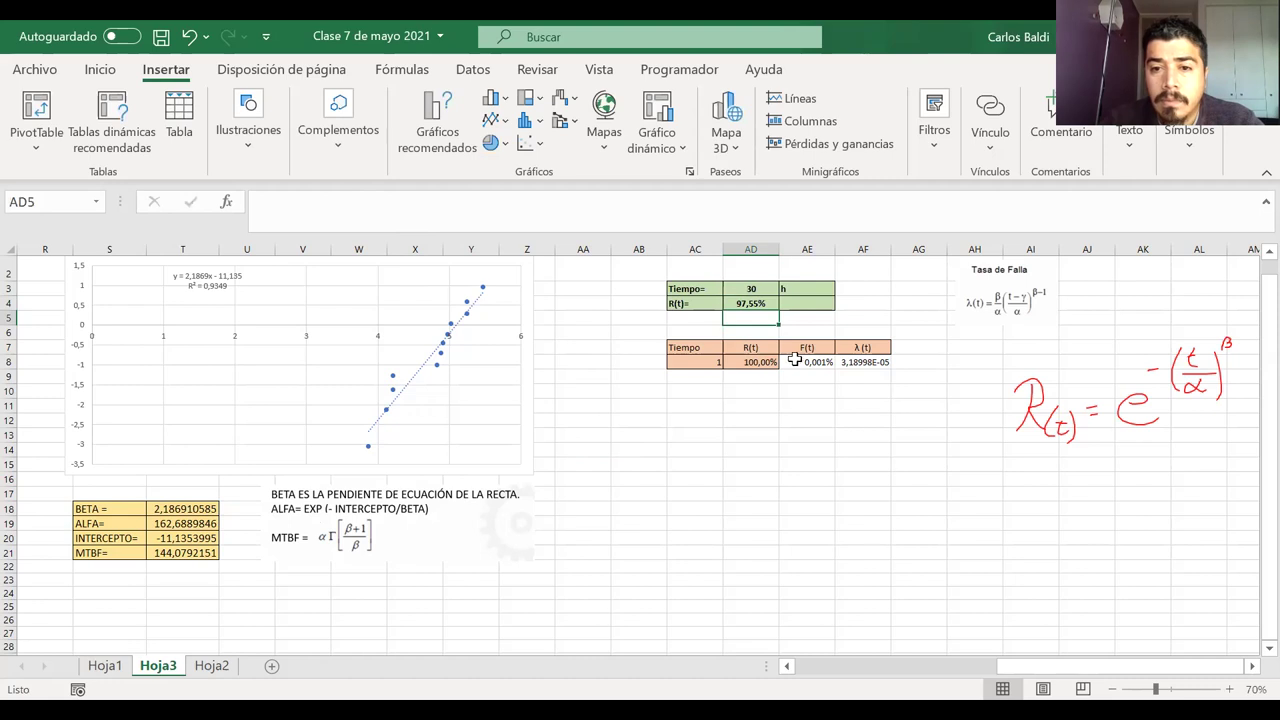
- Write the R(t) formula from scratch in AD5, up to the exponent sign, as =exp(-((AD3/T19)^
text(=)
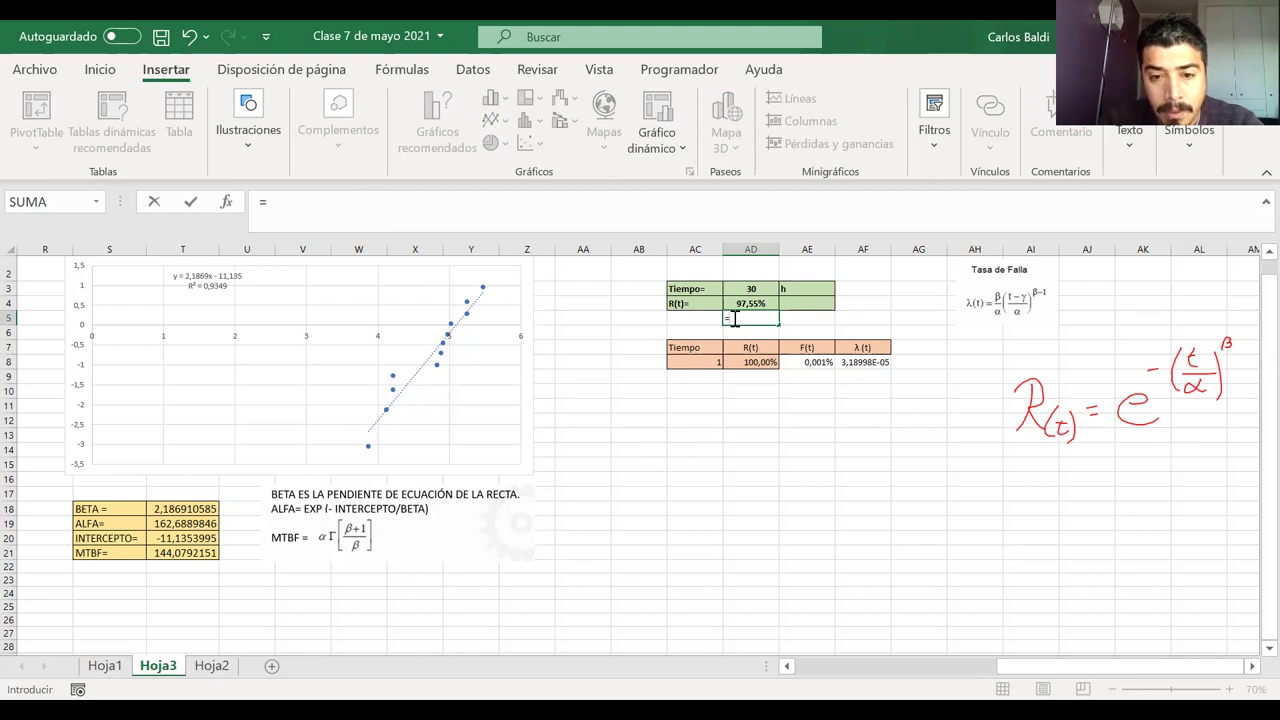
text(exp)
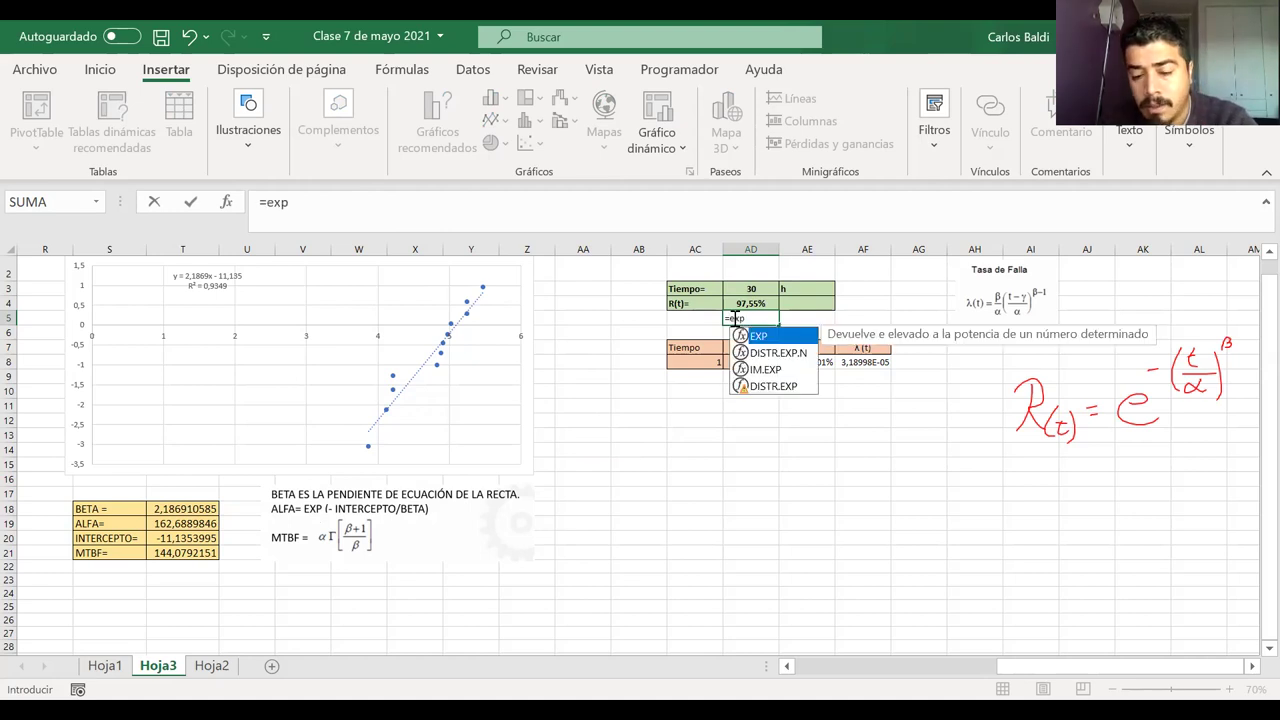
text((-)
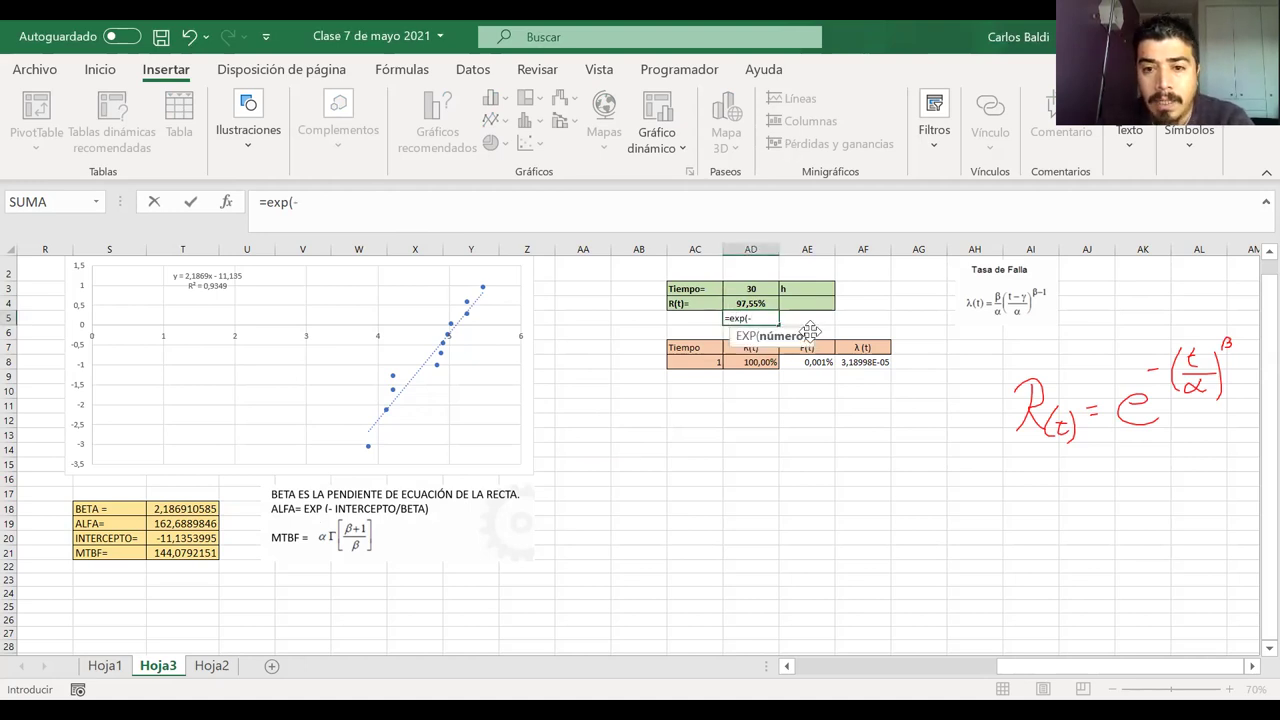
text(()
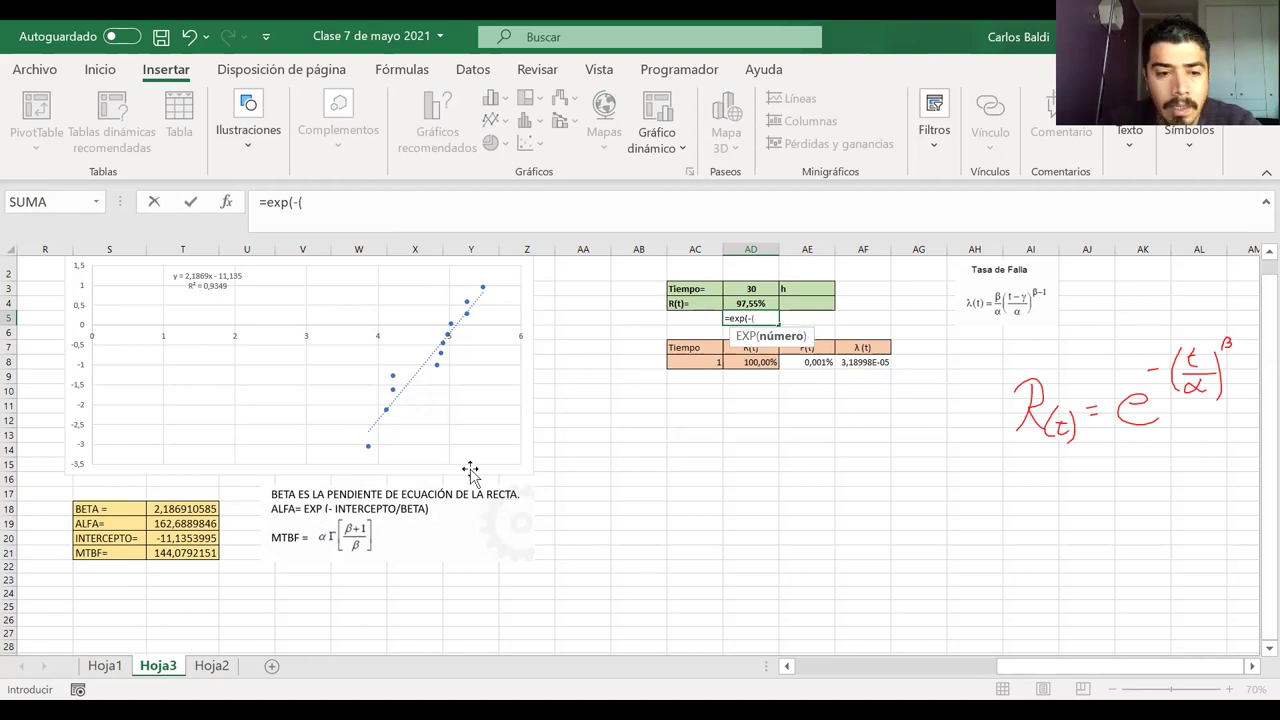
click(741, 289)
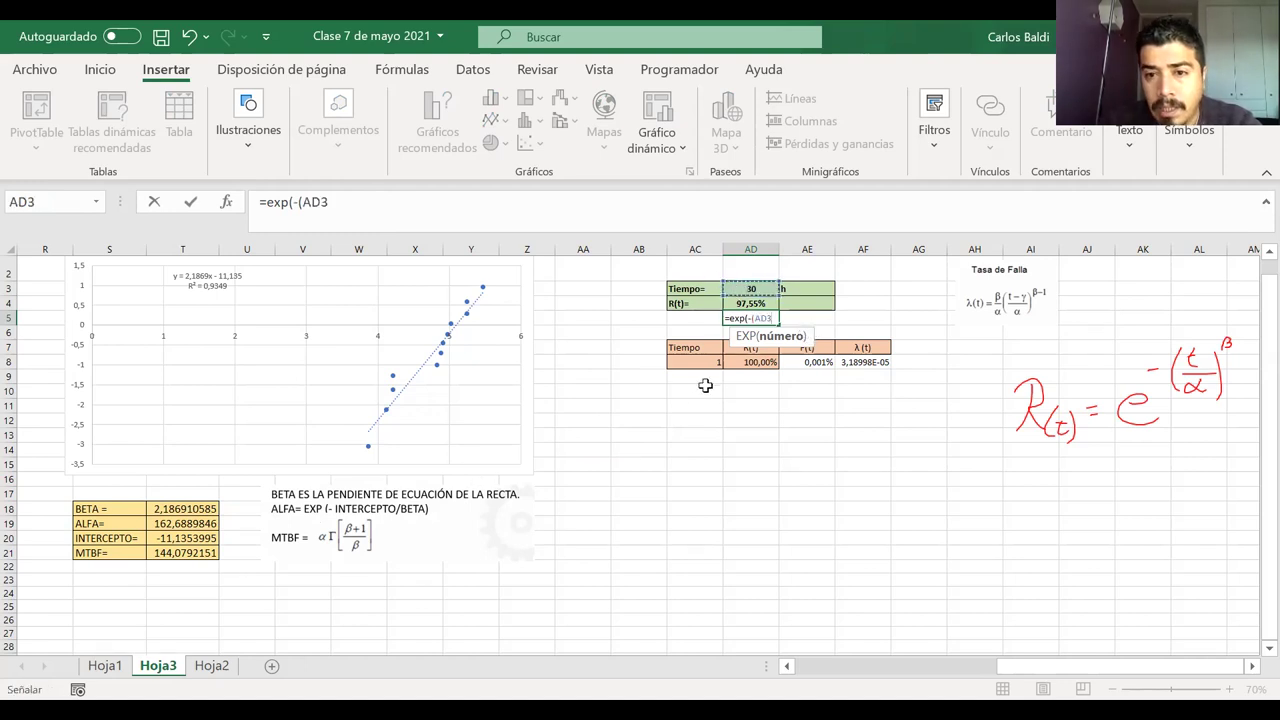
text(/)
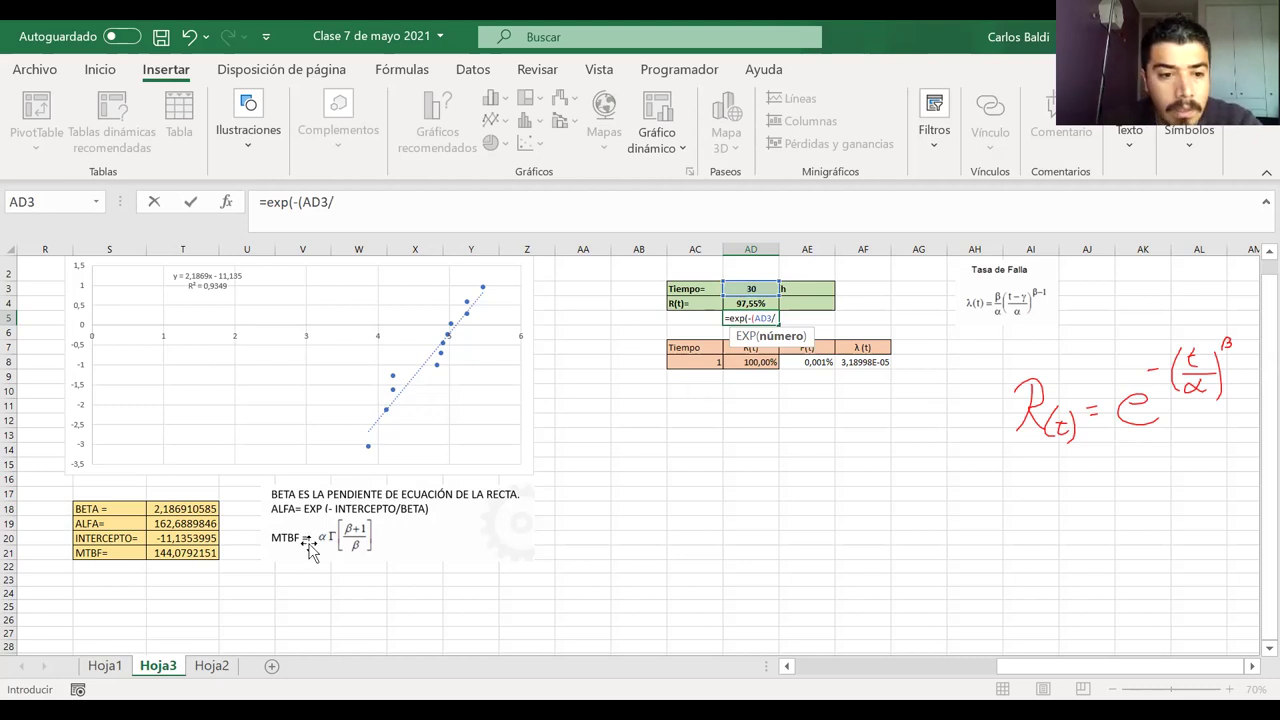
click(157, 522)
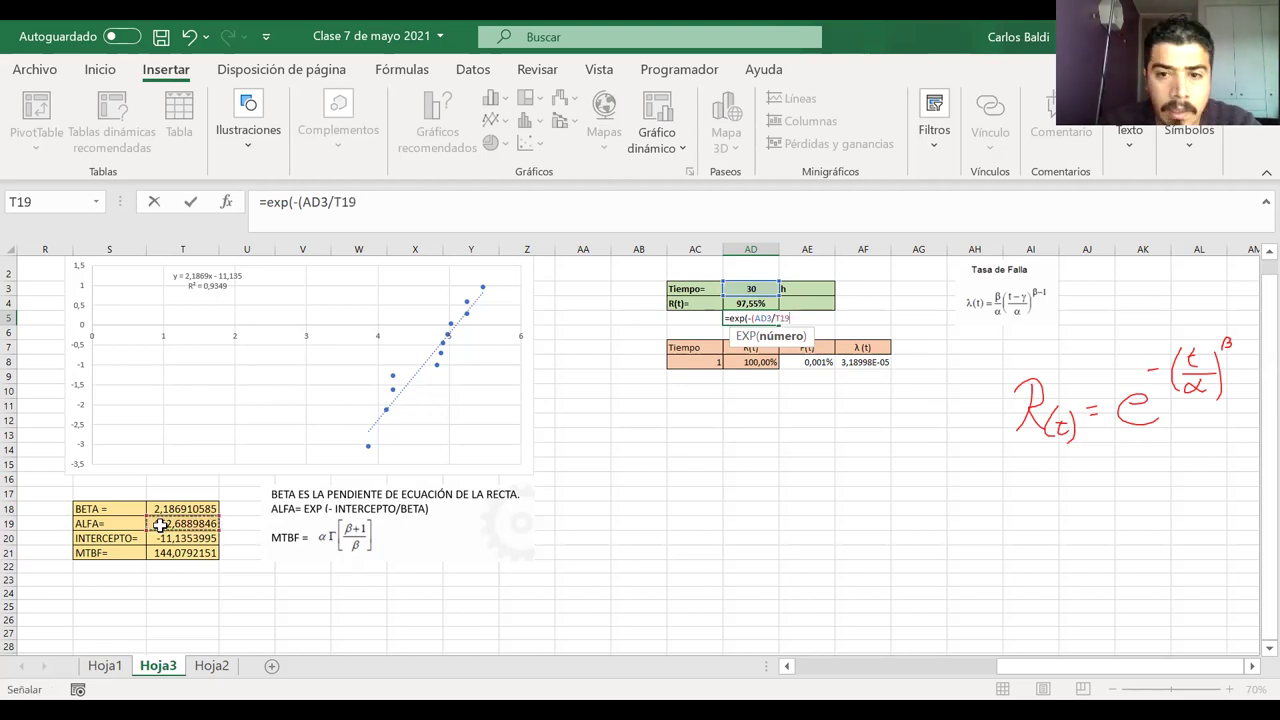
click(303, 203)
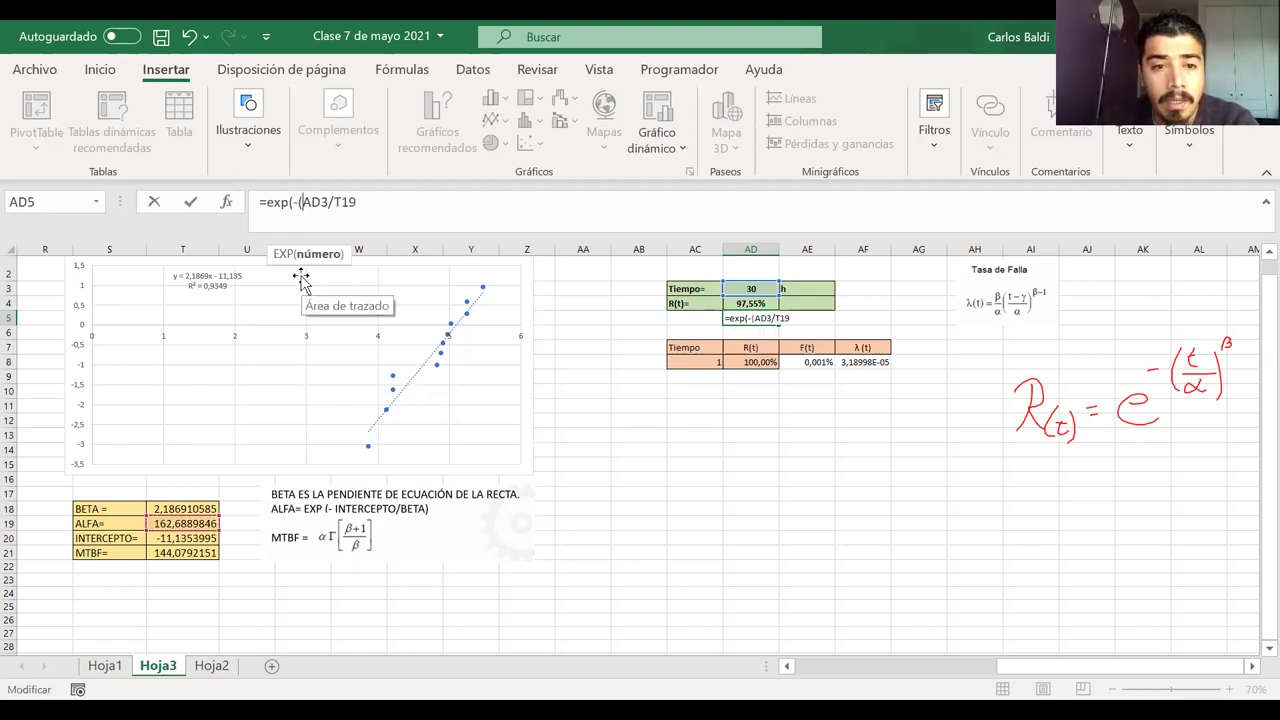
text(()
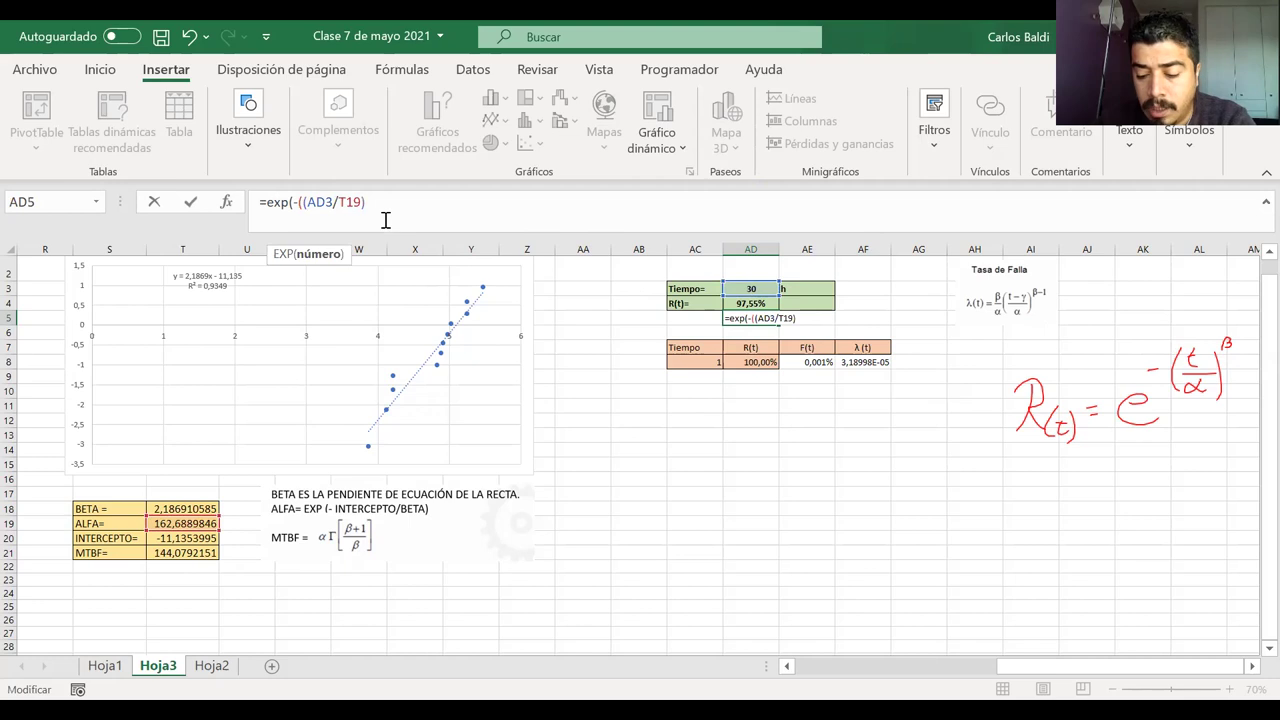
text(^)
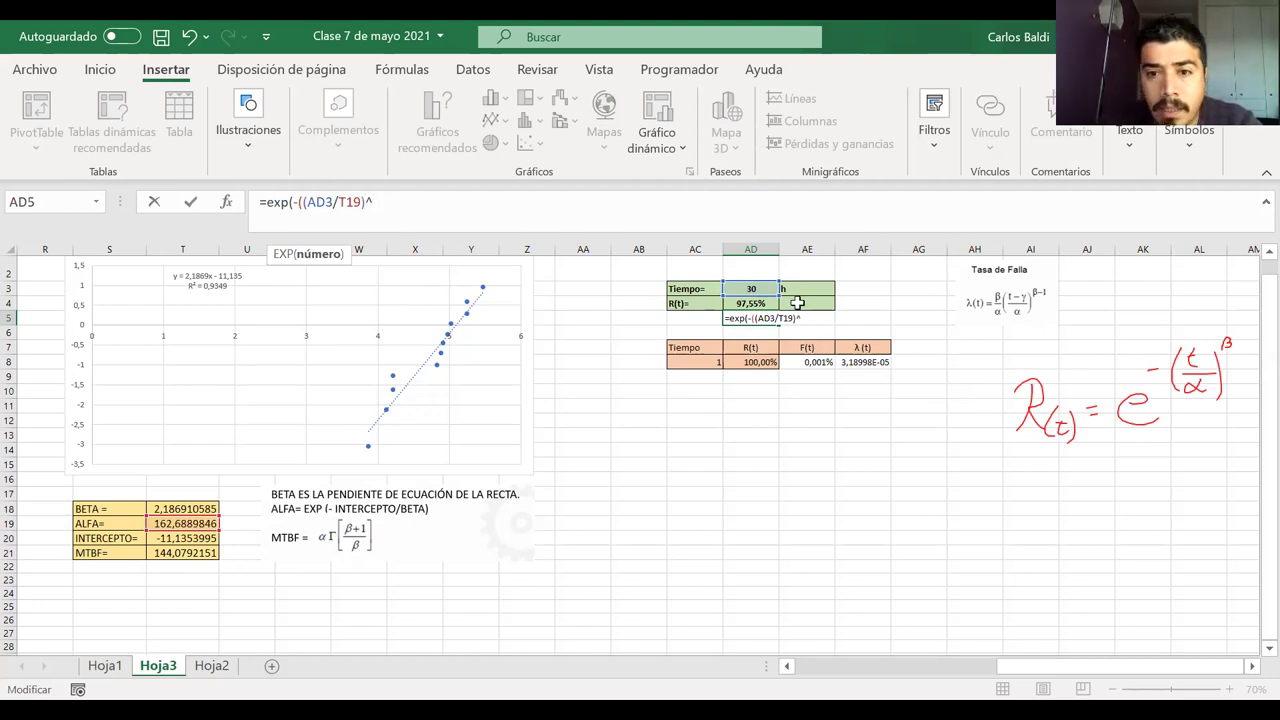
- Complete the reliability formula in AD5 as =EXP(-((AD3/T19)^T18))
click(173, 507)
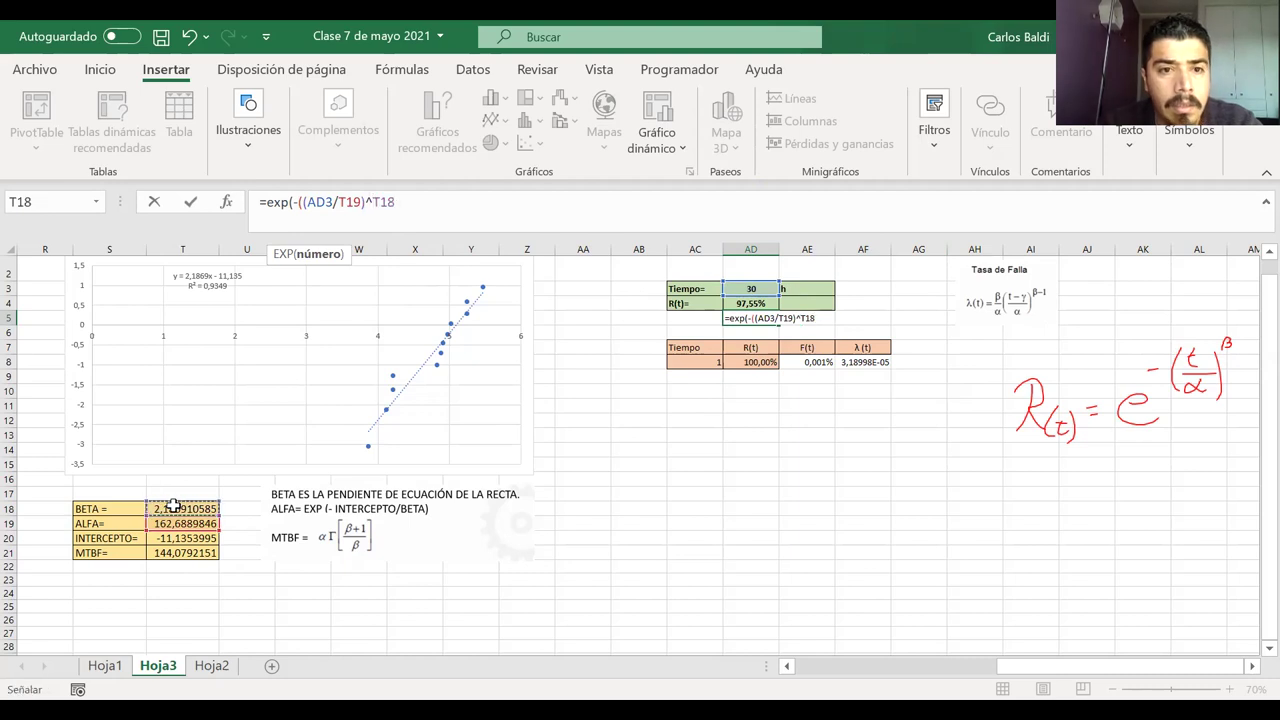
text())
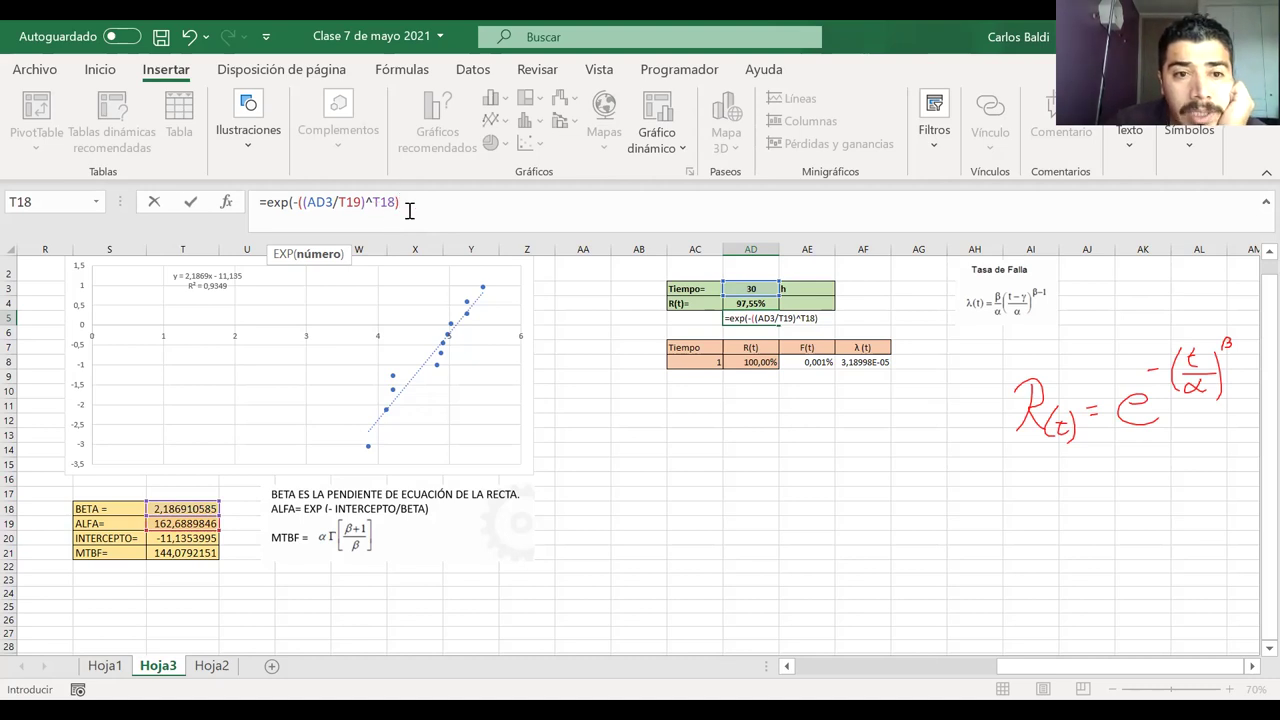
drag(403, 203, 297, 203)
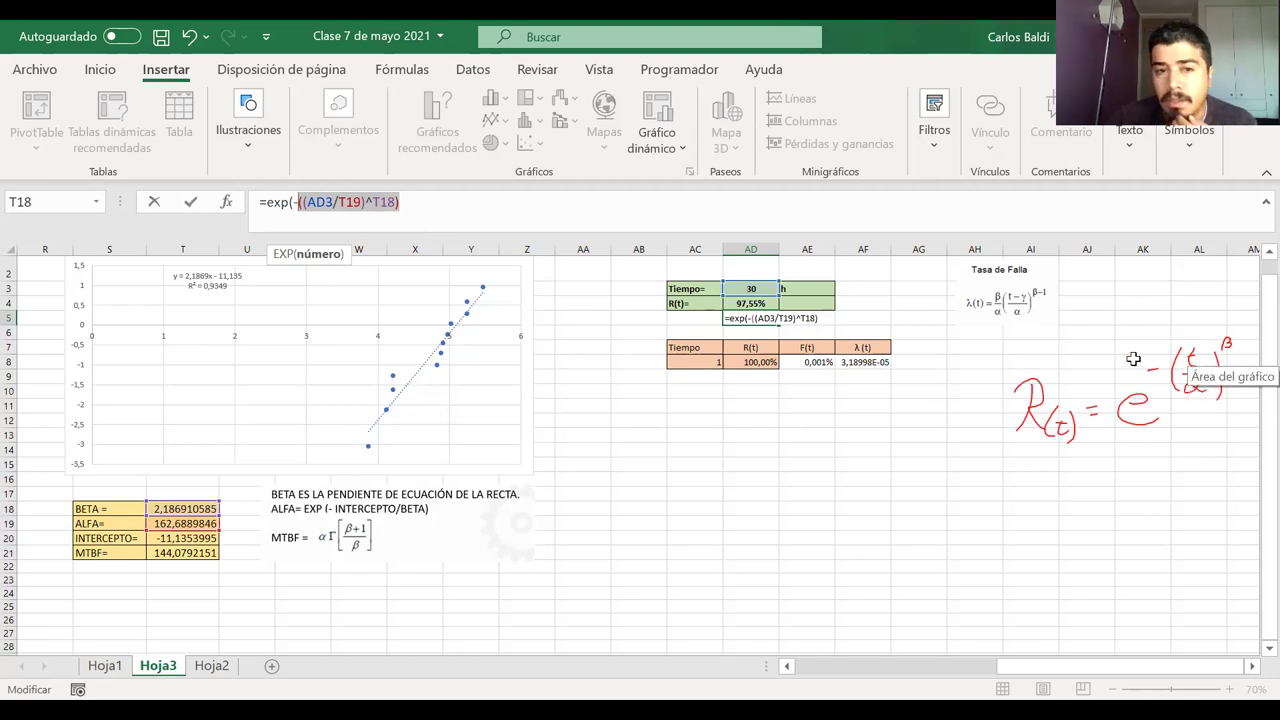
click(420, 202)
text())
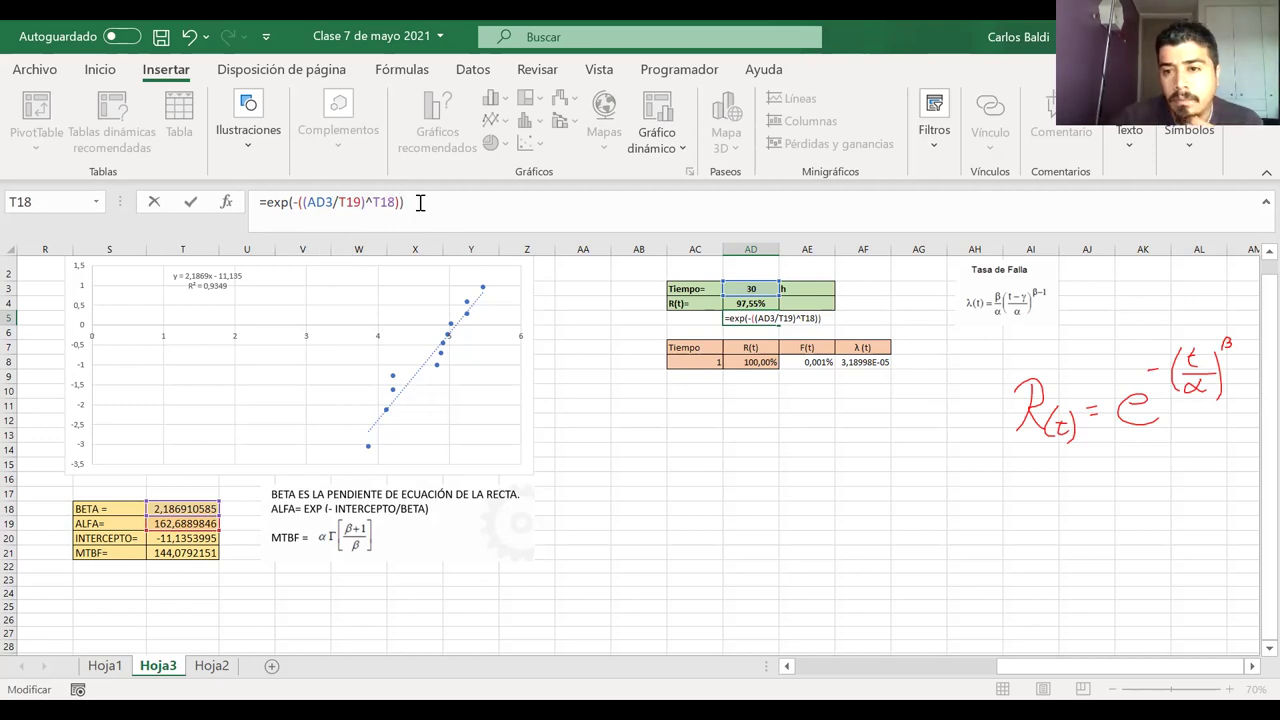
key(Return)
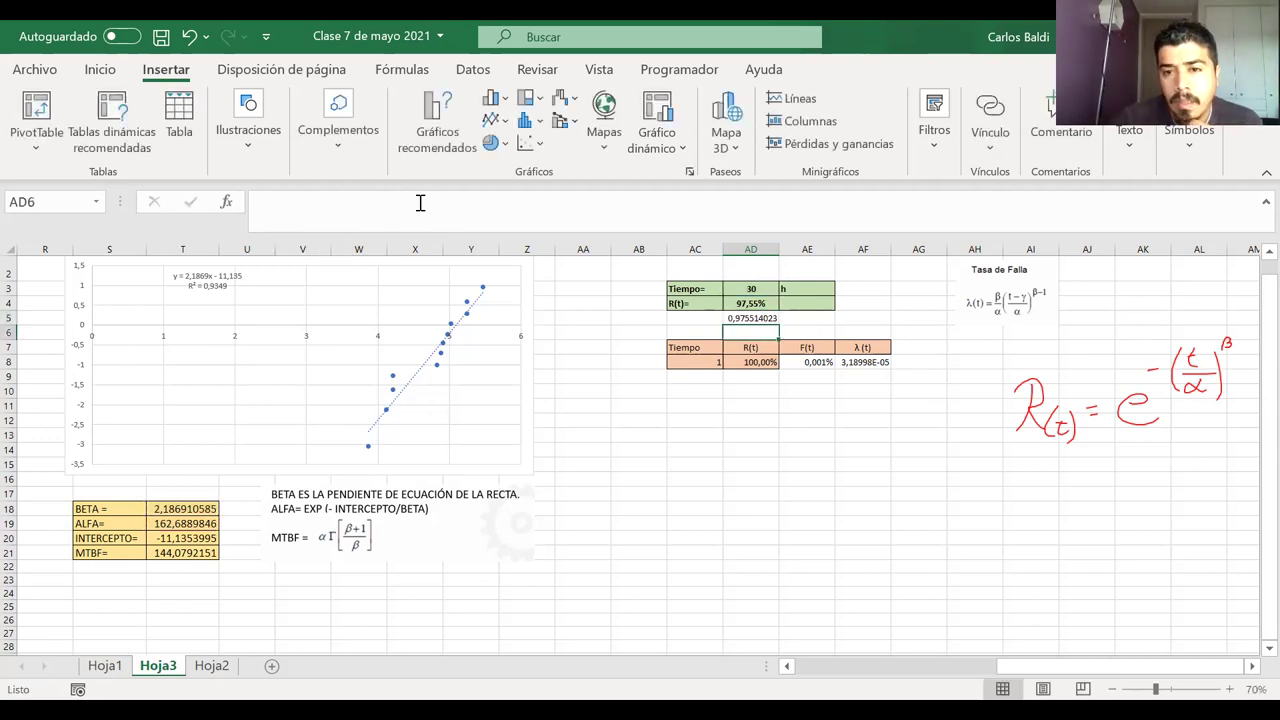
- Format AD5 as a percentage with two decimals and clear the cell's contents
click(752, 318)
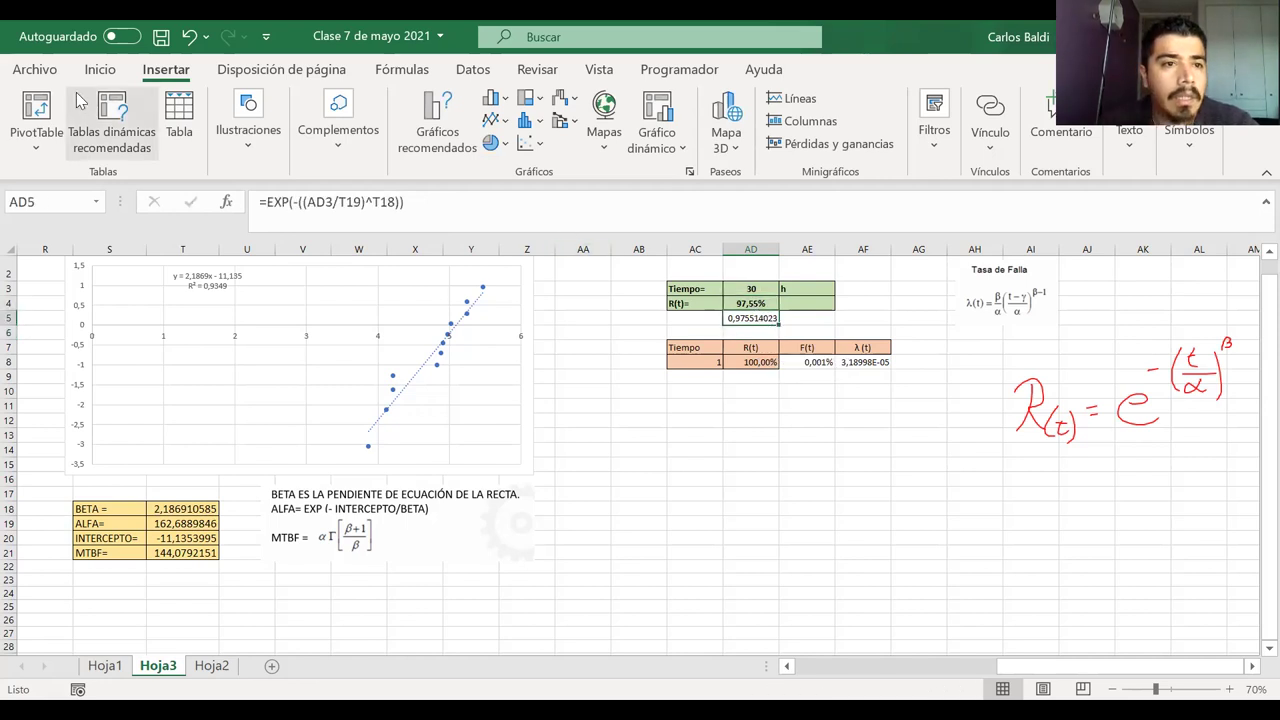
click(100, 69)
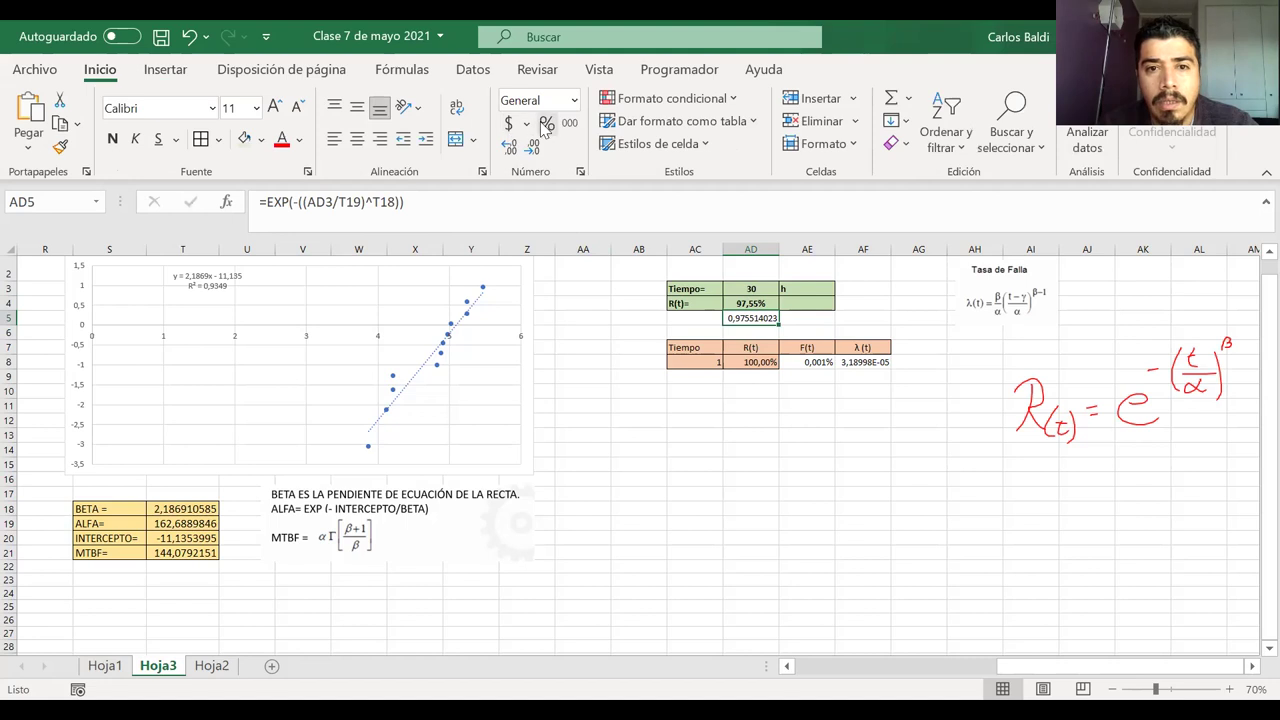
click(547, 123)
click(508, 147)
click(508, 147)
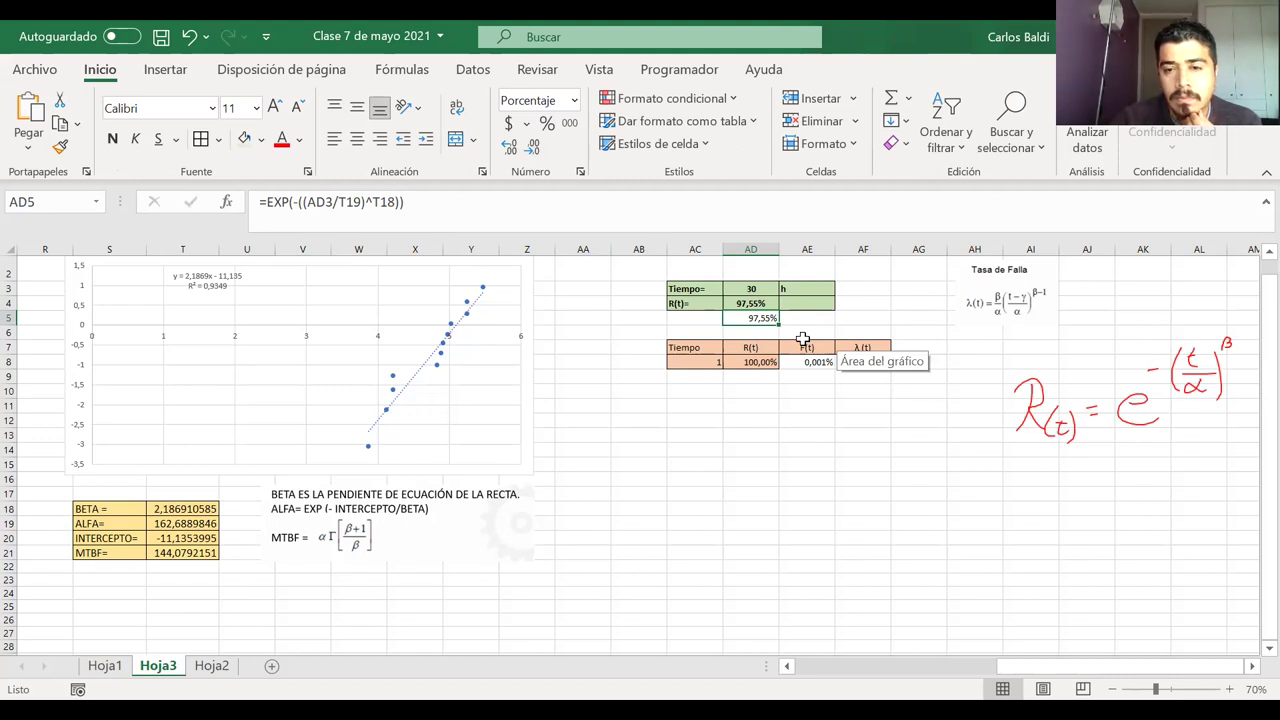
key(Delete)
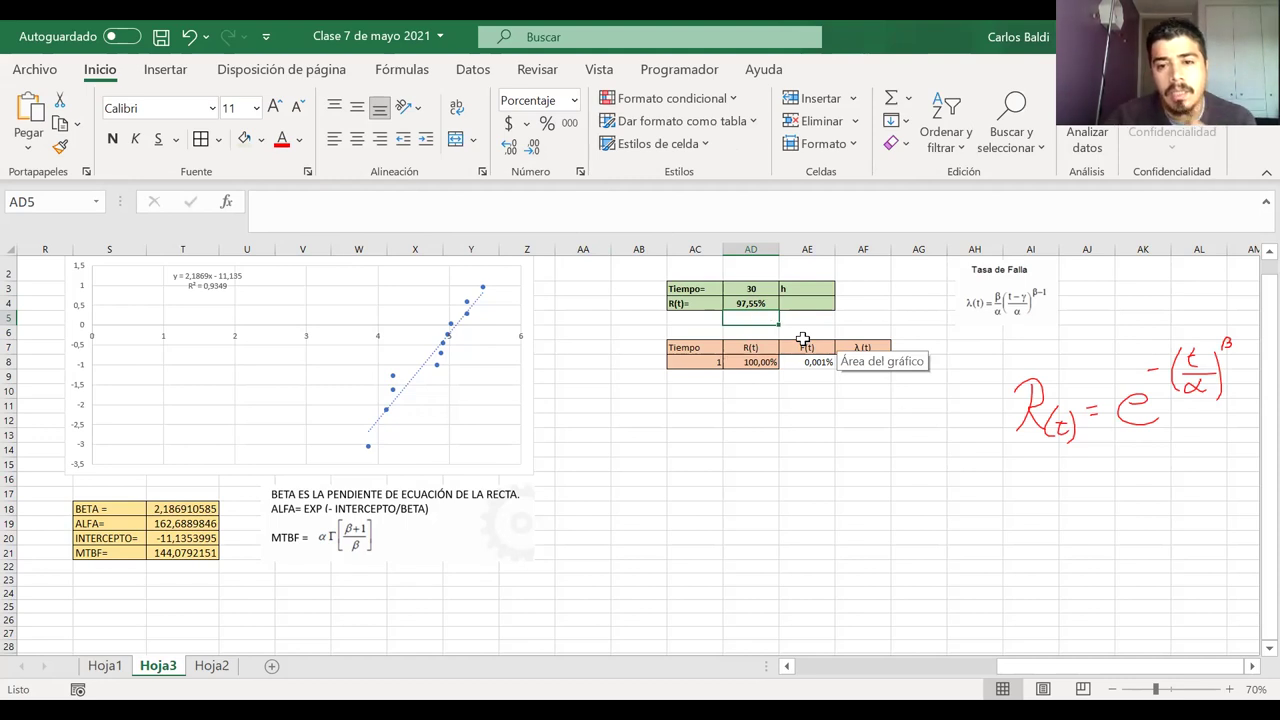
- Enter 2 in AC9 as the second value of the Tiempo column
click(703, 362)
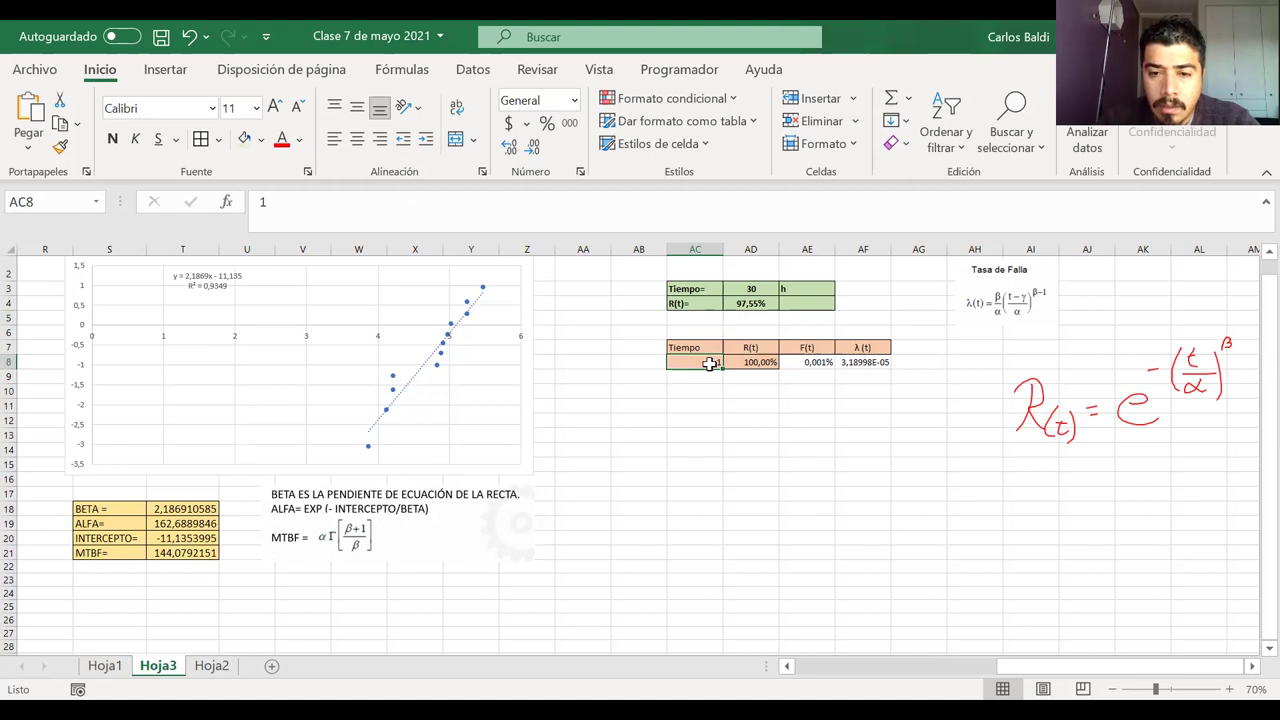
mouse_move(723, 372)
mouse_down()
mouse_move(720, 403)
mouse_move(712, 366)
mouse_up()
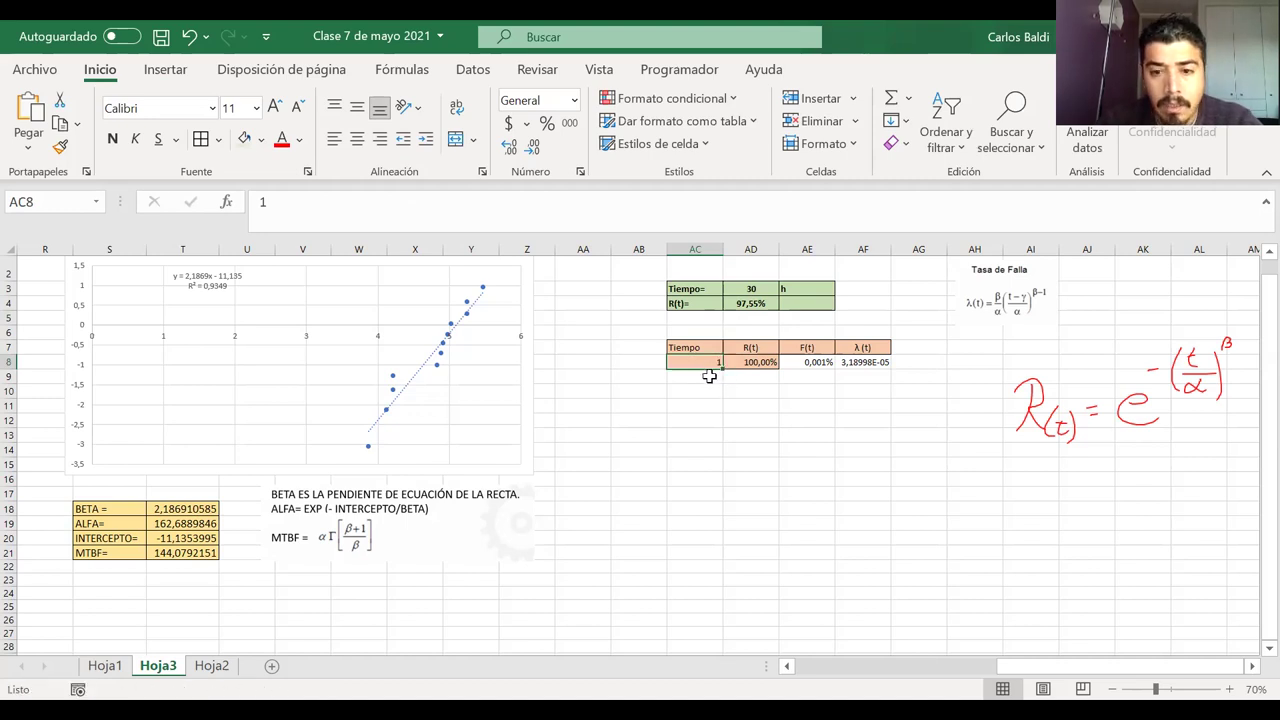
click(709, 376)
text(2)
key(Return)
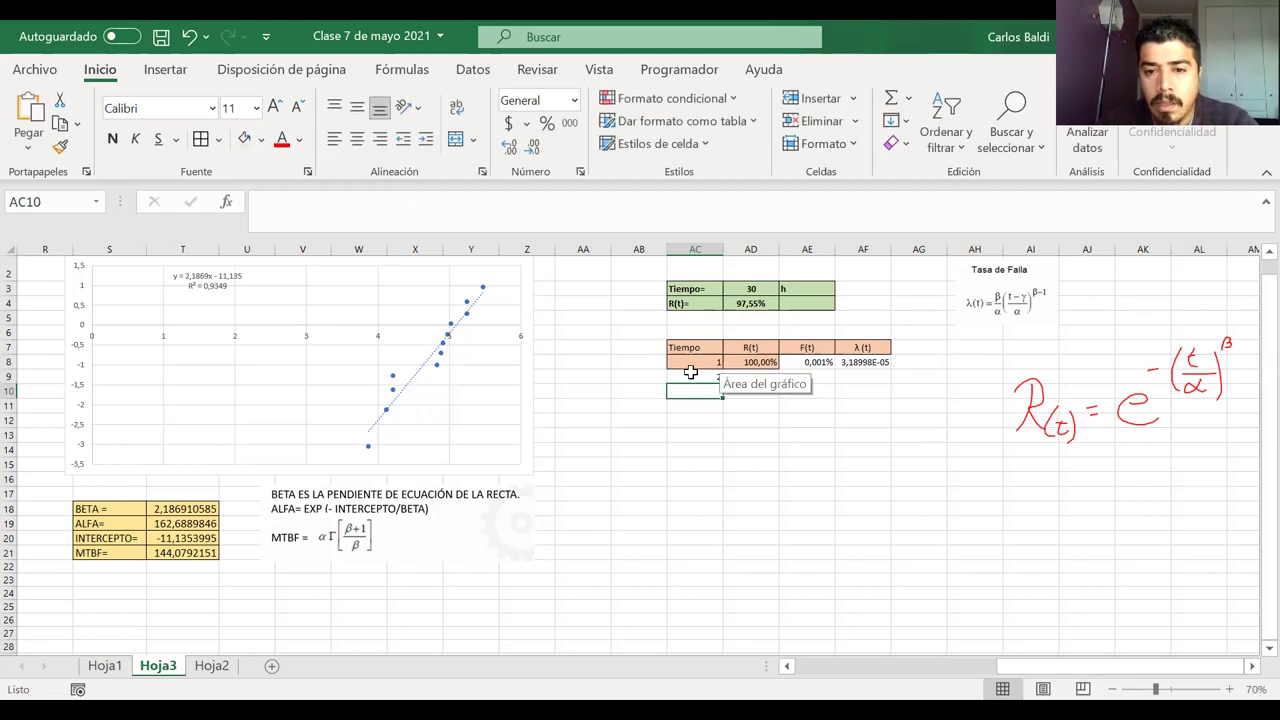
- Copy AC8's formatting to AC9 and fill the Tiempo series down to 250 in AC257
drag(703, 361, 718, 378)
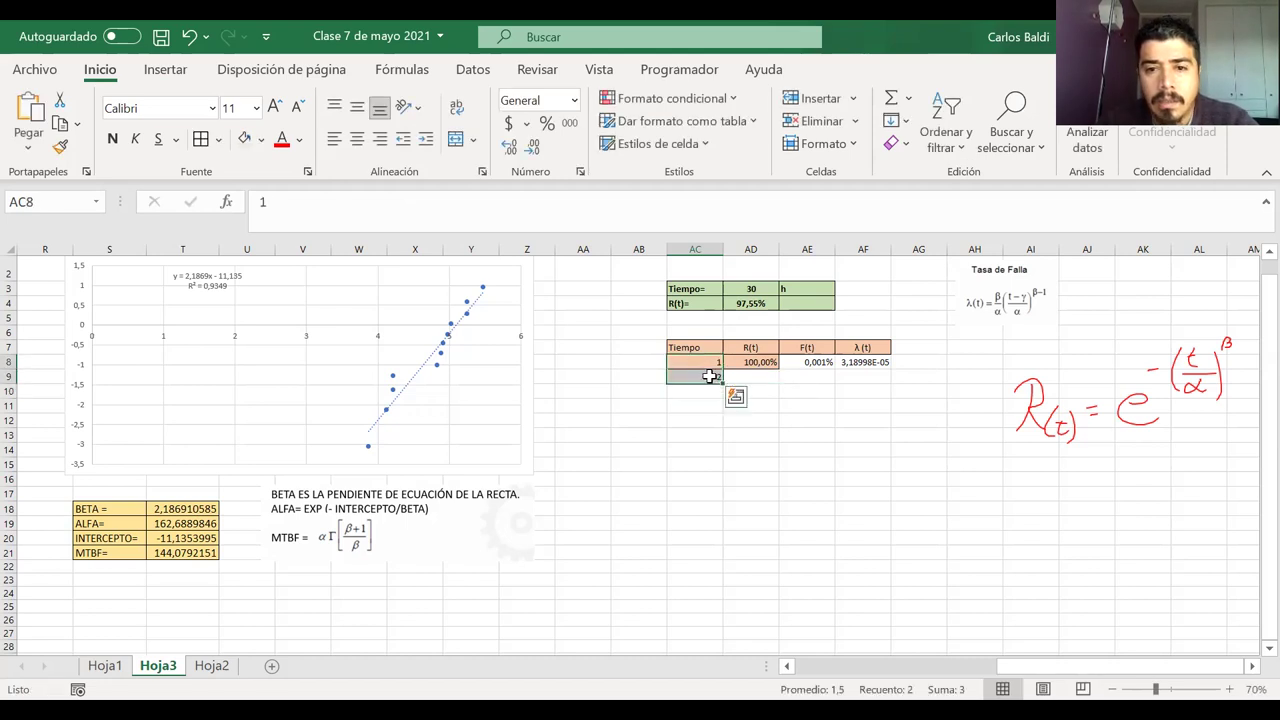
click(690, 362)
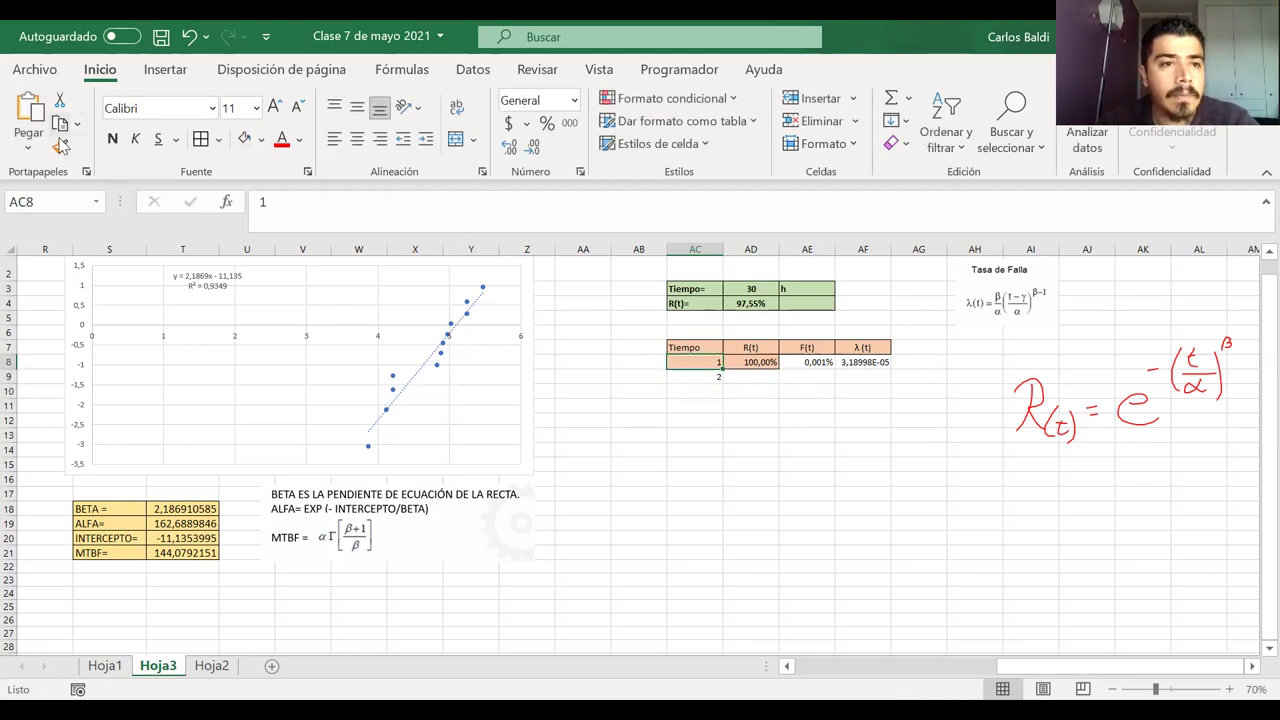
click(60, 147)
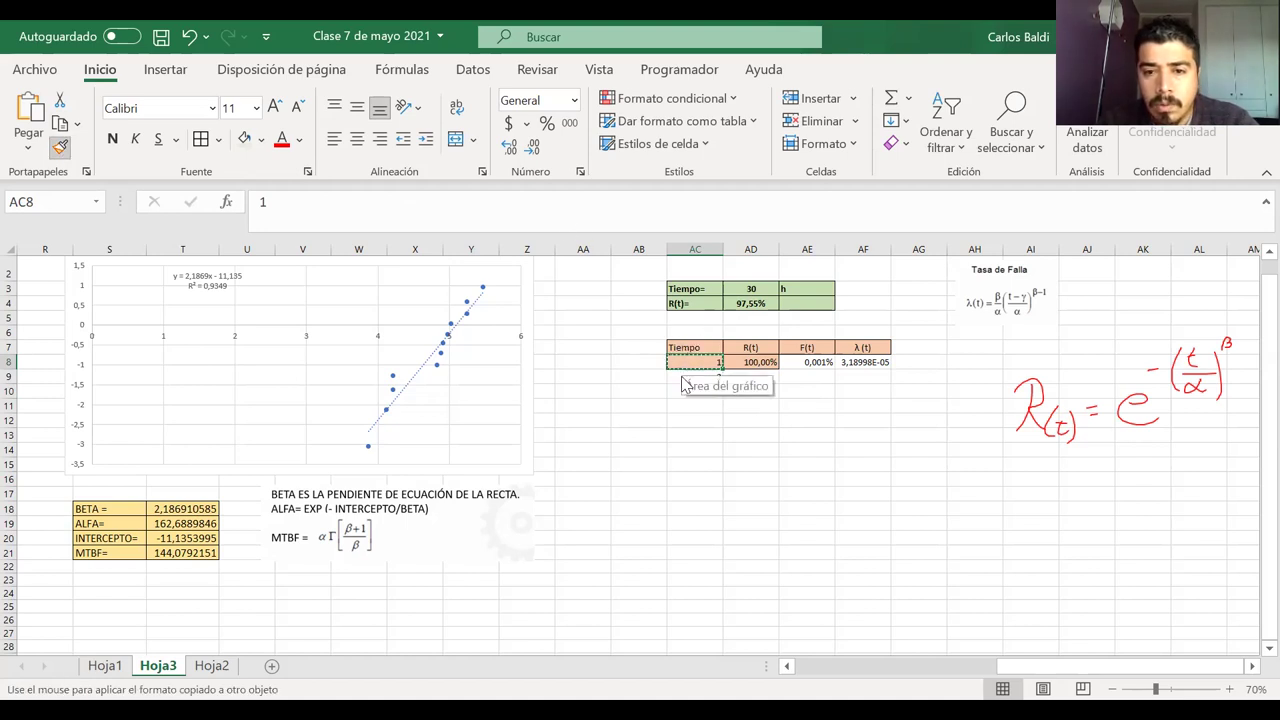
mouse_move(705, 362)
mouse_down()
mouse_move(722, 381)
mouse_move(735, 597)
mouse_move(698, 560)
mouse_move(697, 491)
mouse_up()
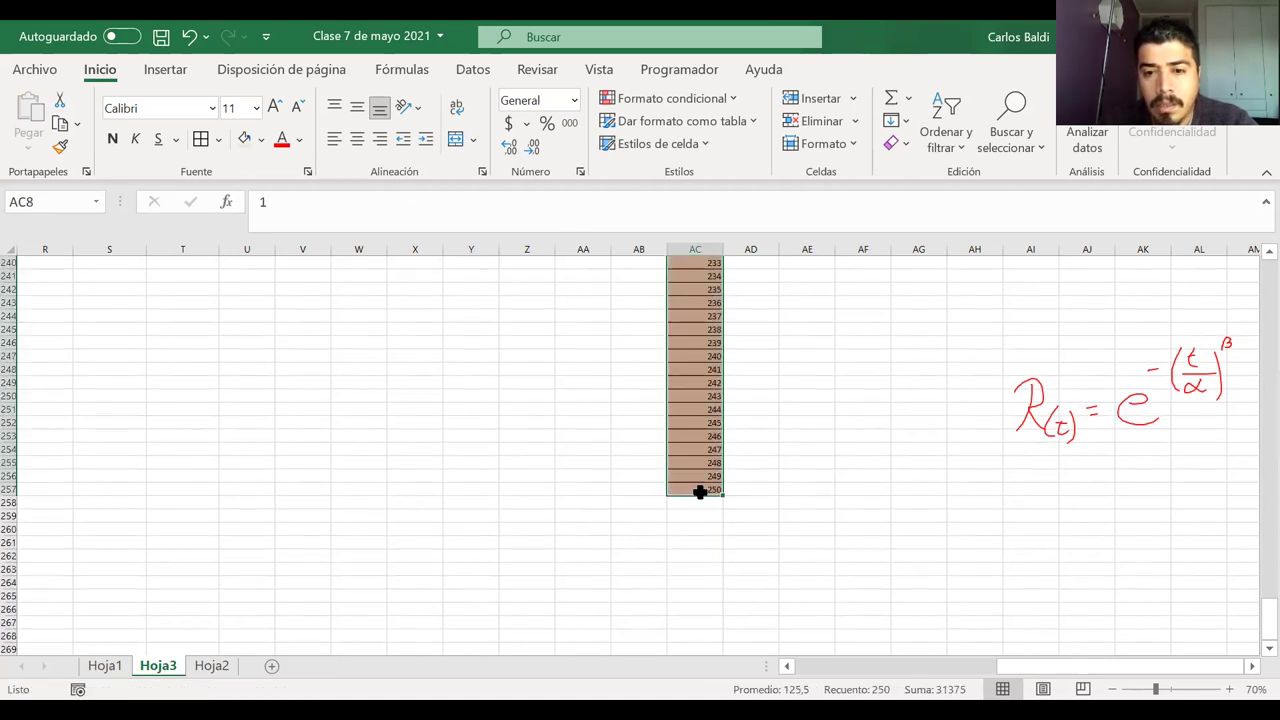
key(ctrl+BackSpace)
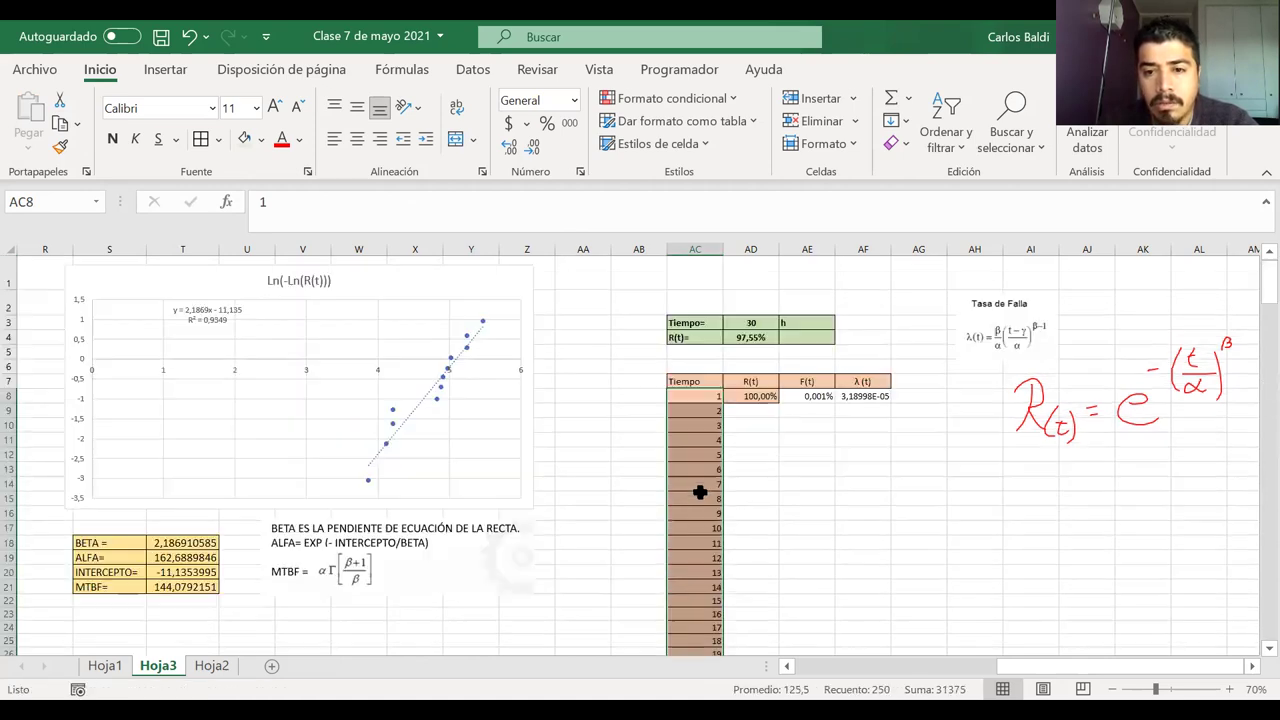
- Clear AD8 and begin its R(t) formula with =EXP(-((AC8/T19
click(748, 396)
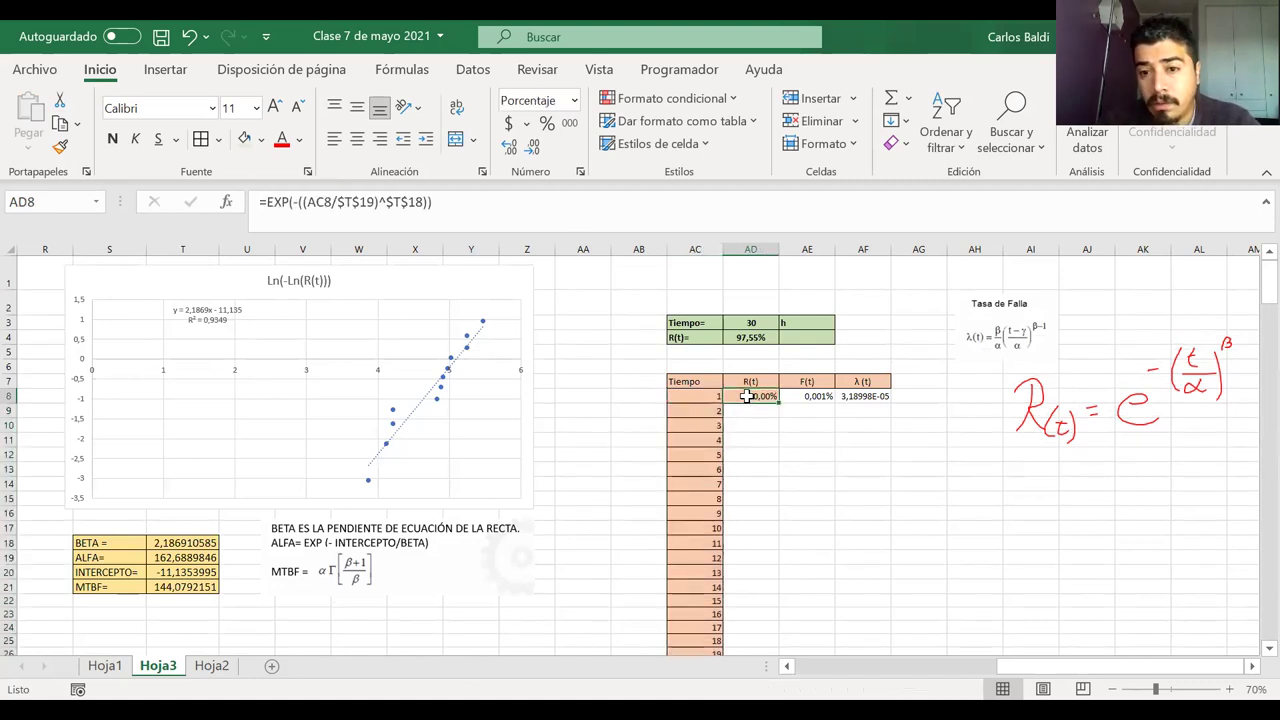
key(Delete)
double_click(747, 396)
text(=)
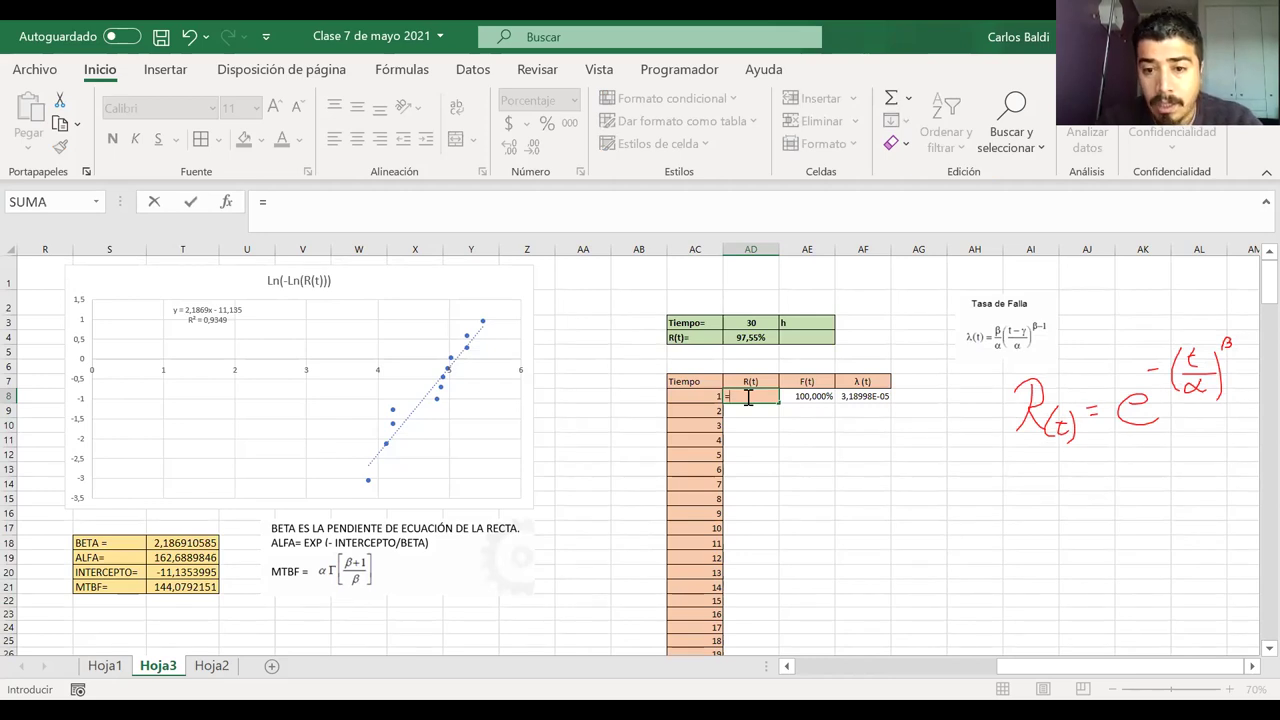
text(exp(-(()
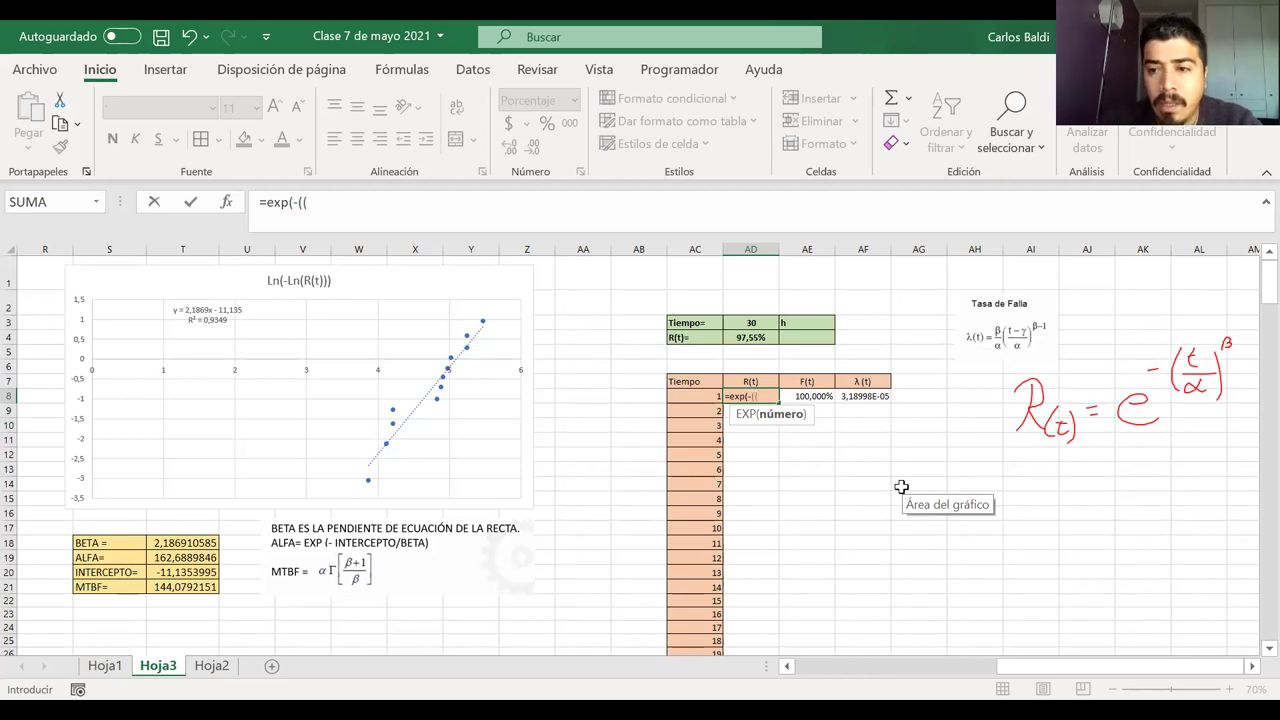
click(682, 396)
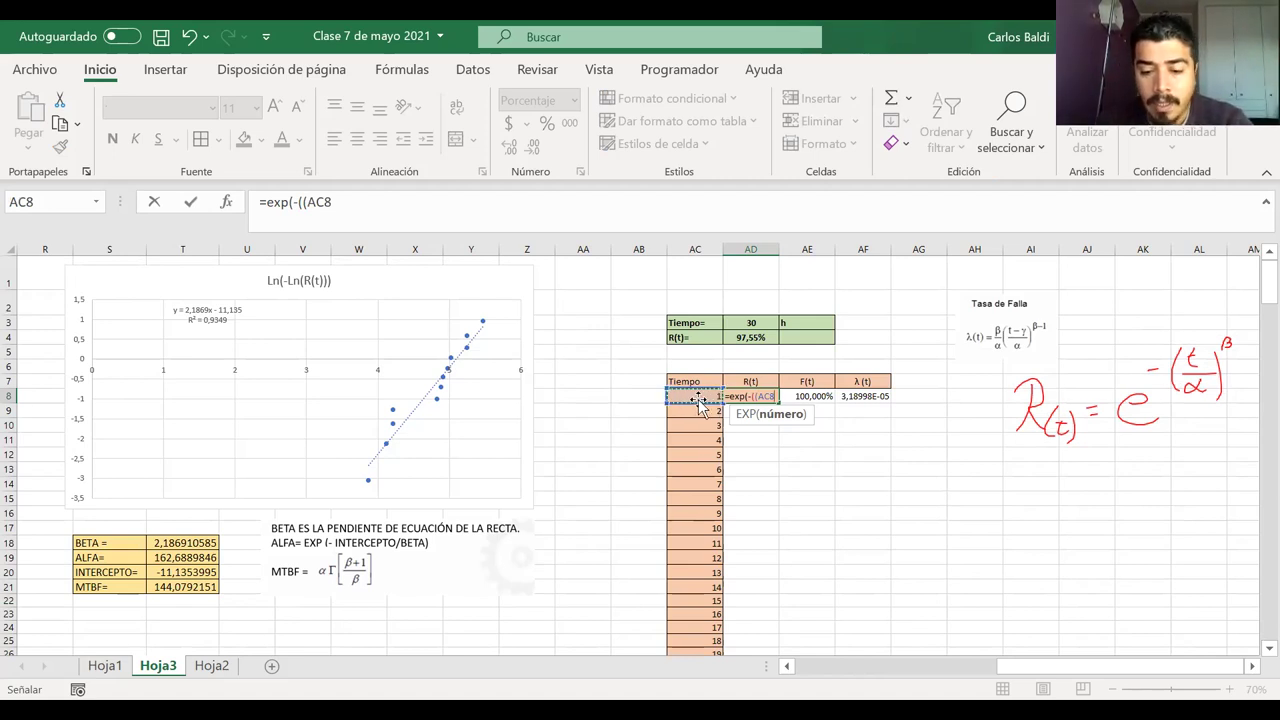
text(/)
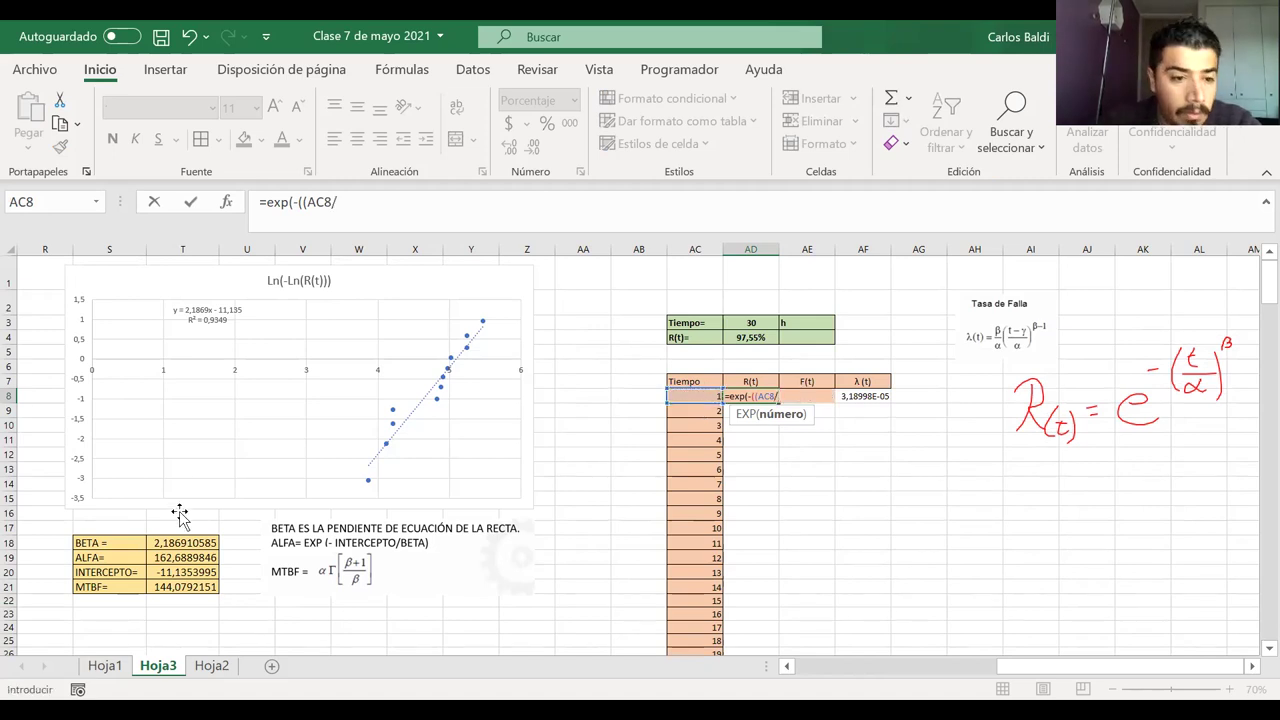
click(162, 560)
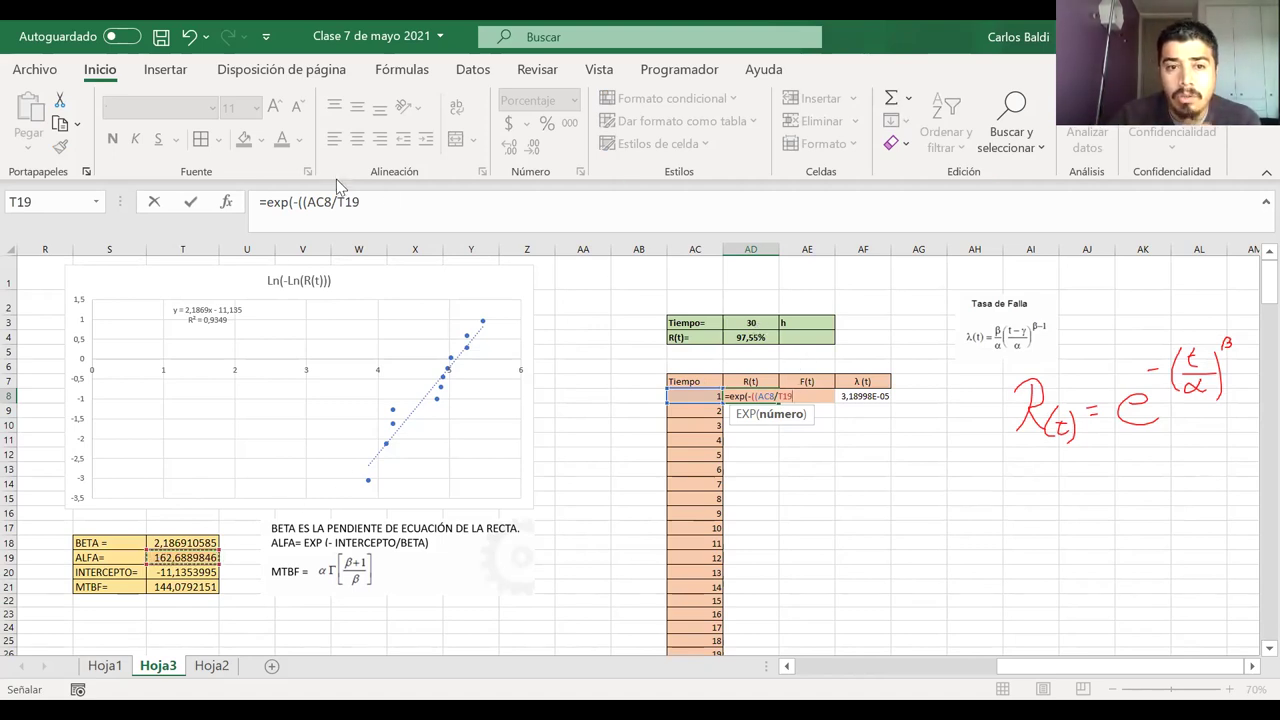
- Make the alpha reference absolute as $T$19 in the AD8 formula, keeping AC8 relative, and close the fraction's parenthesis
drag(334, 202, 391, 208)
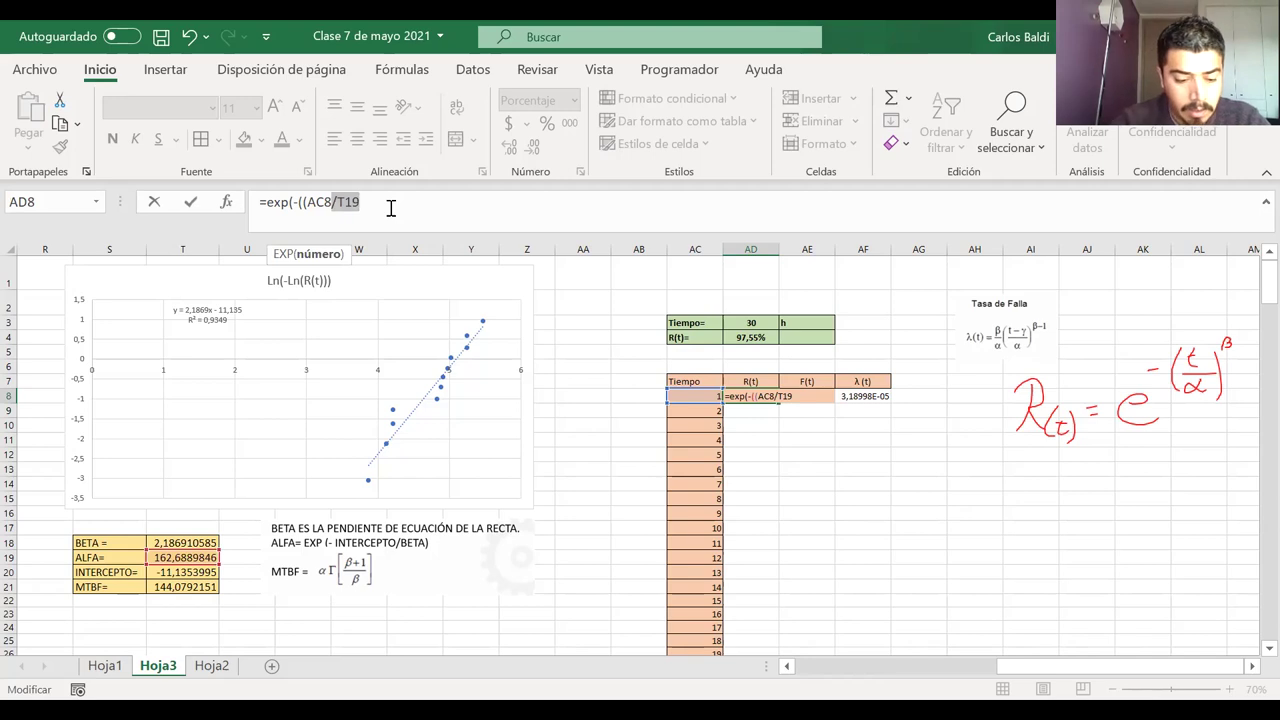
key(F4)
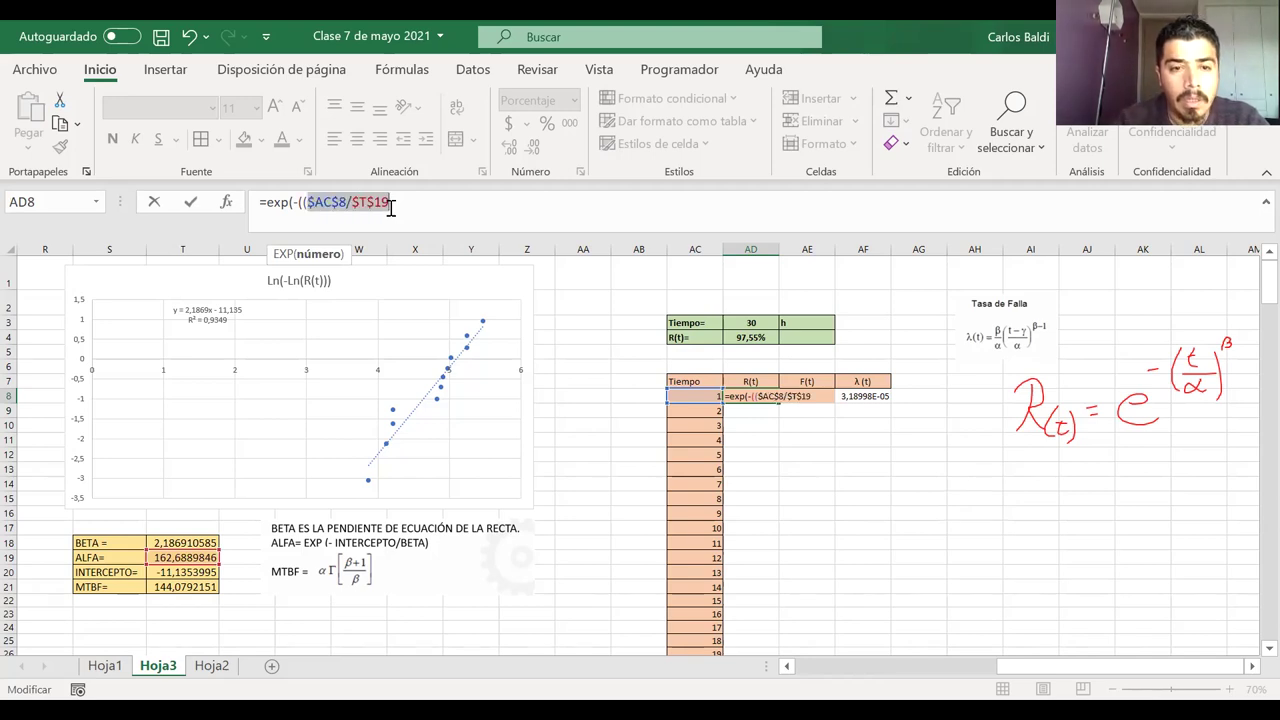
click(314, 202)
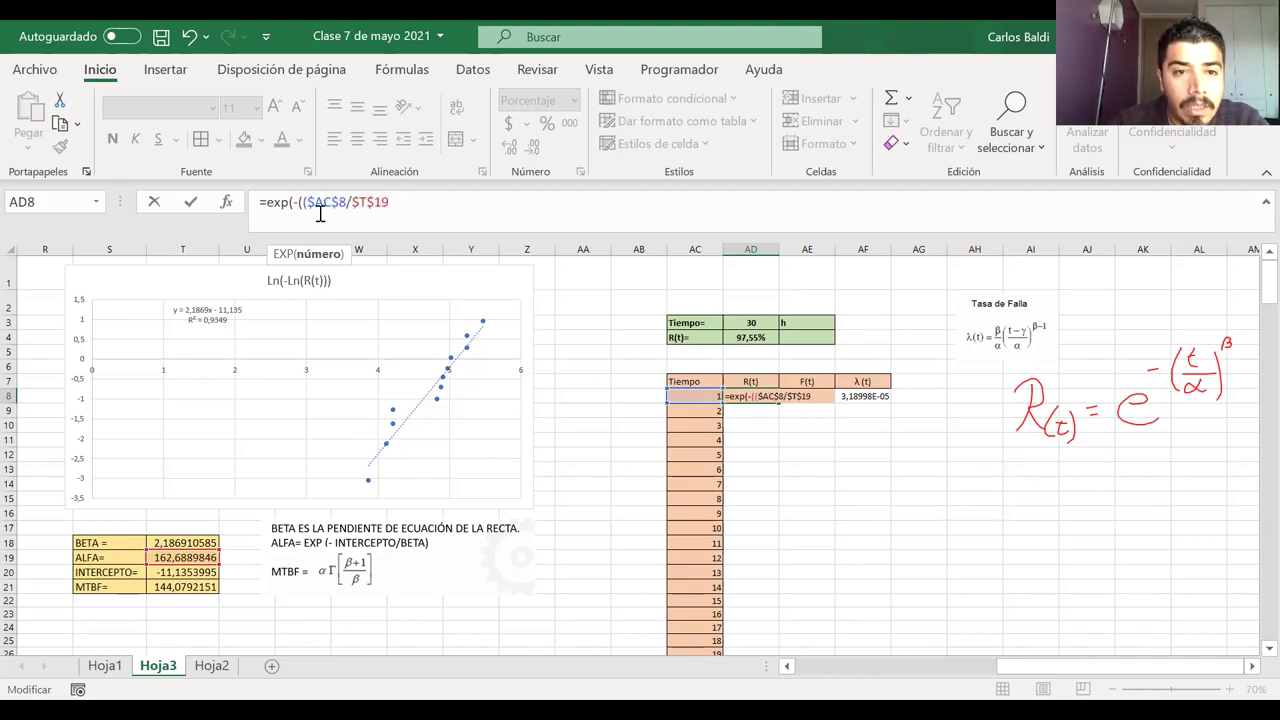
key(BackSpace)
key(Delete)
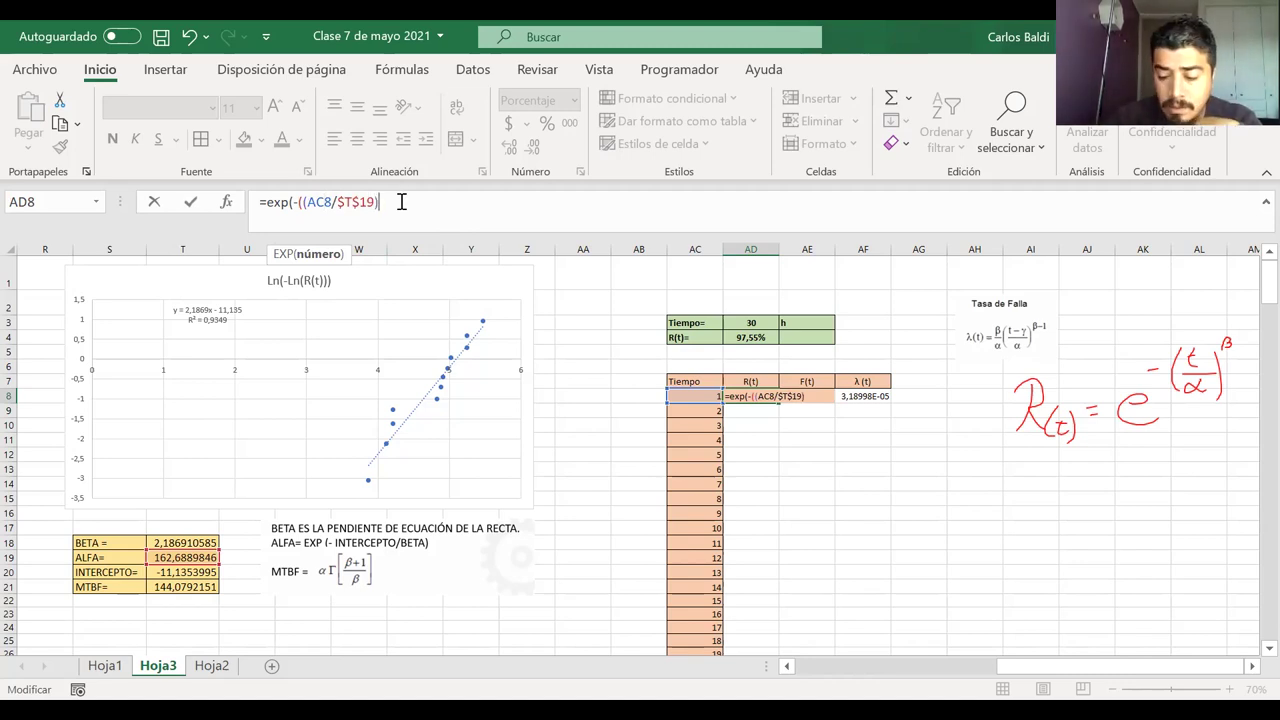
- Raise the fraction to the absolute beta reference $T$18 and finish AD8 as =EXP(-((AC8/$T$19)^$T$18))
text(^)
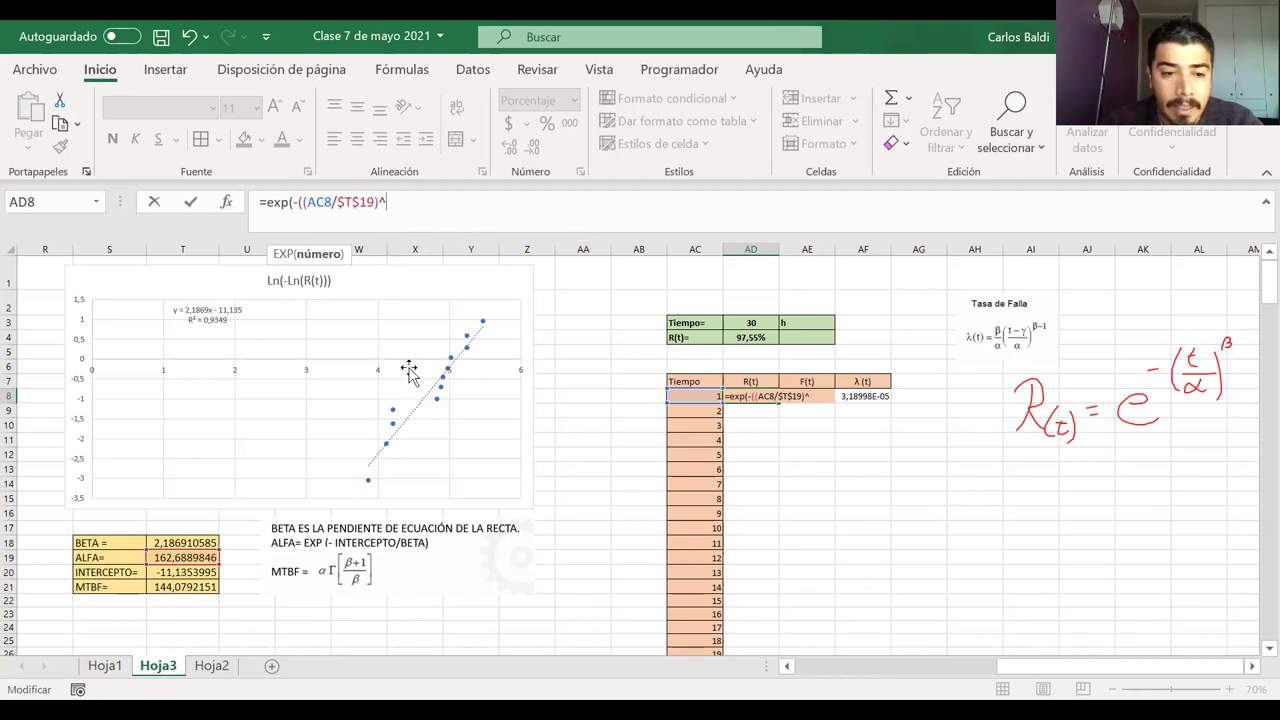
click(199, 541)
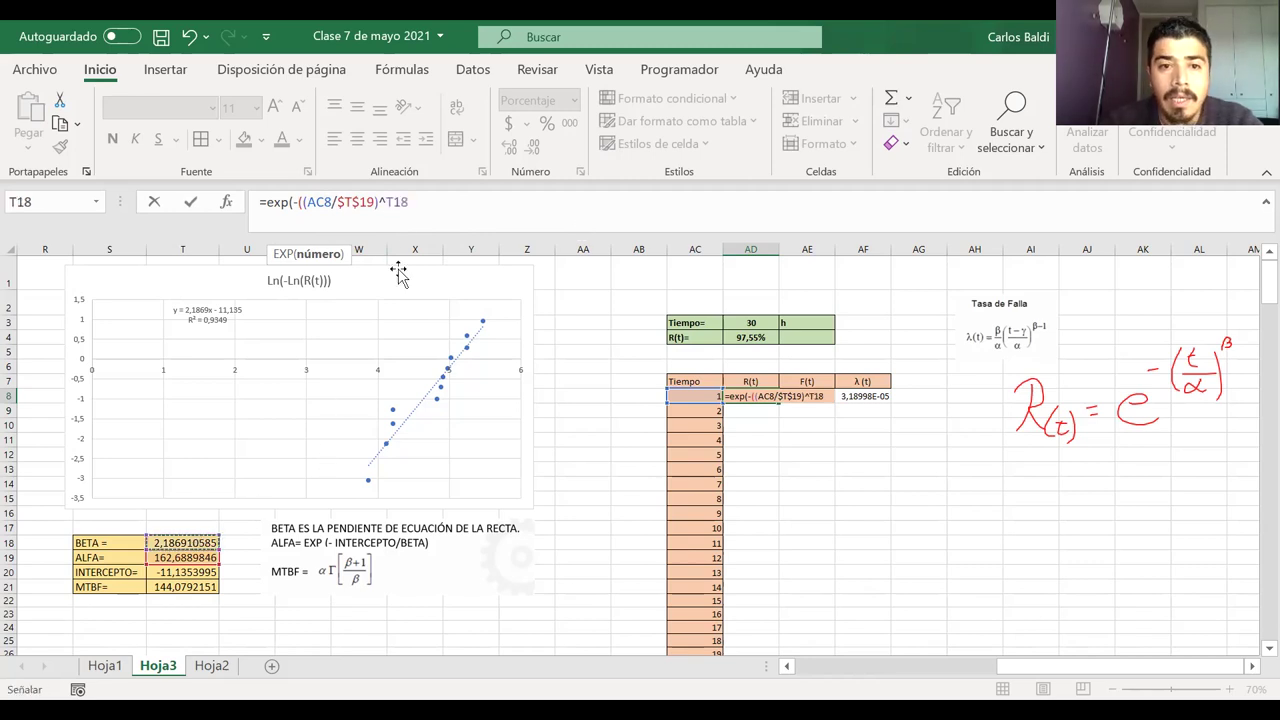
drag(386, 202, 427, 202)
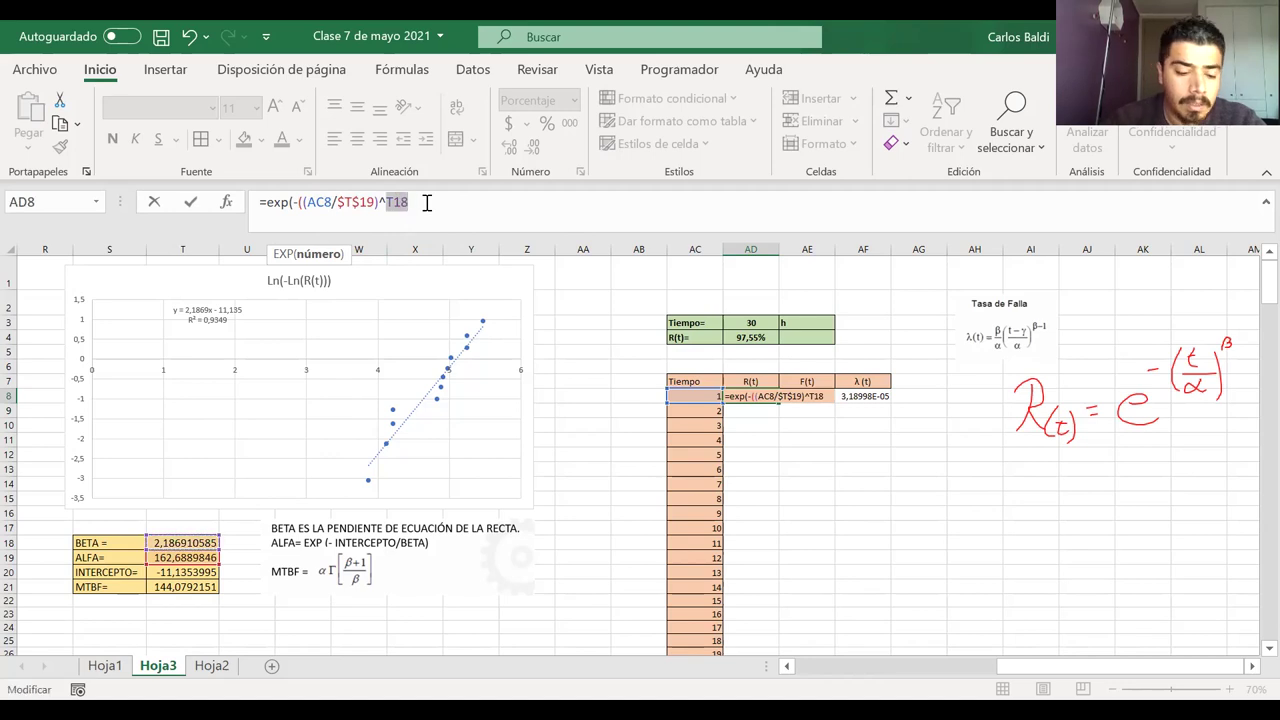
key(F4)
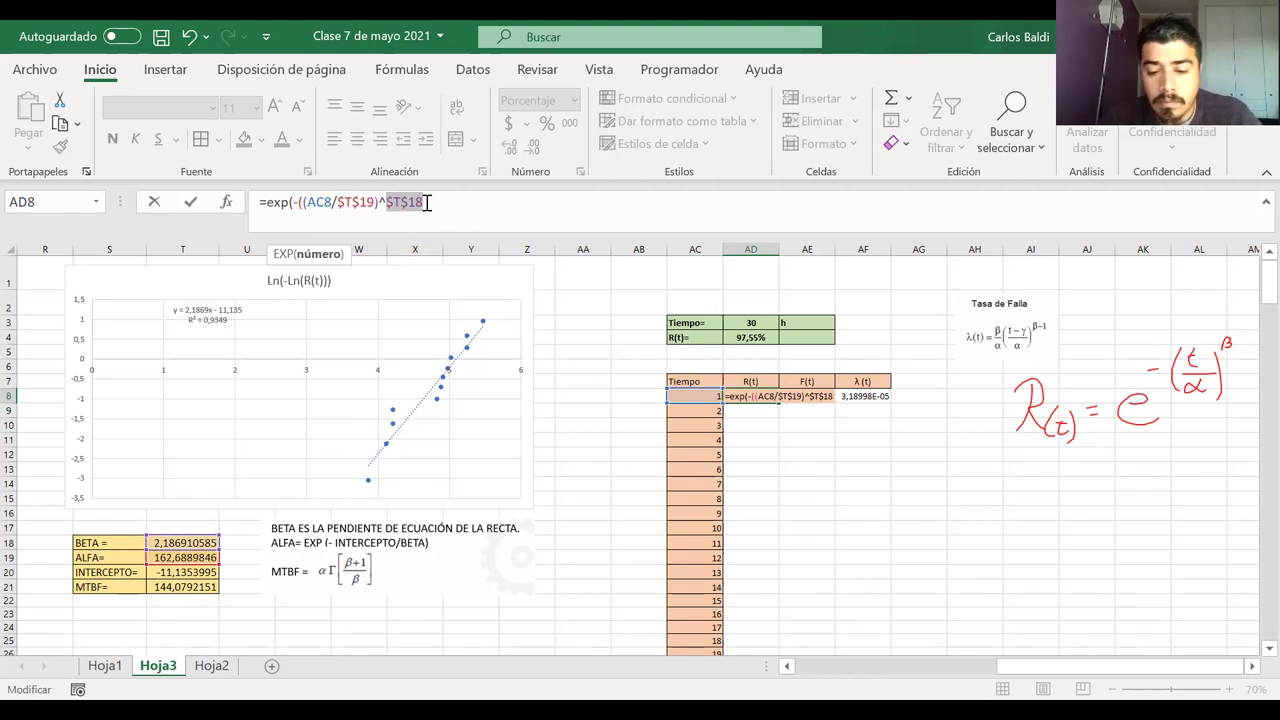
click(427, 202)
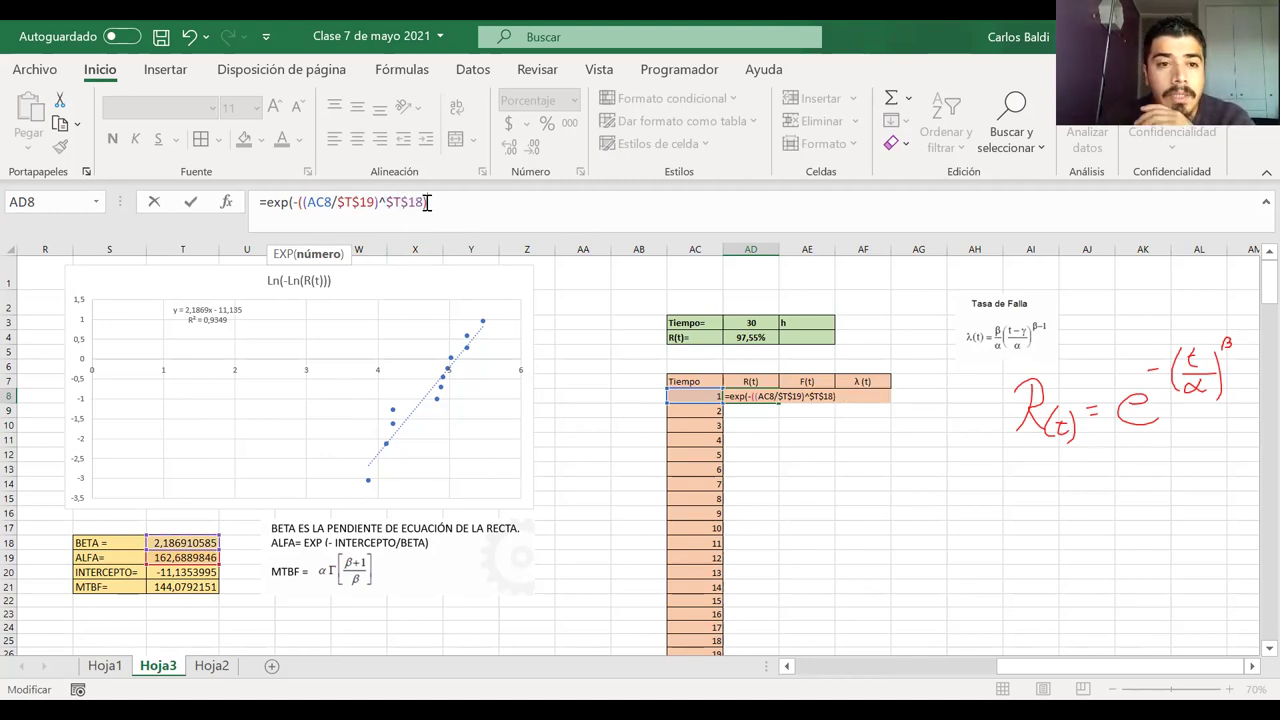
text())
key(Return)
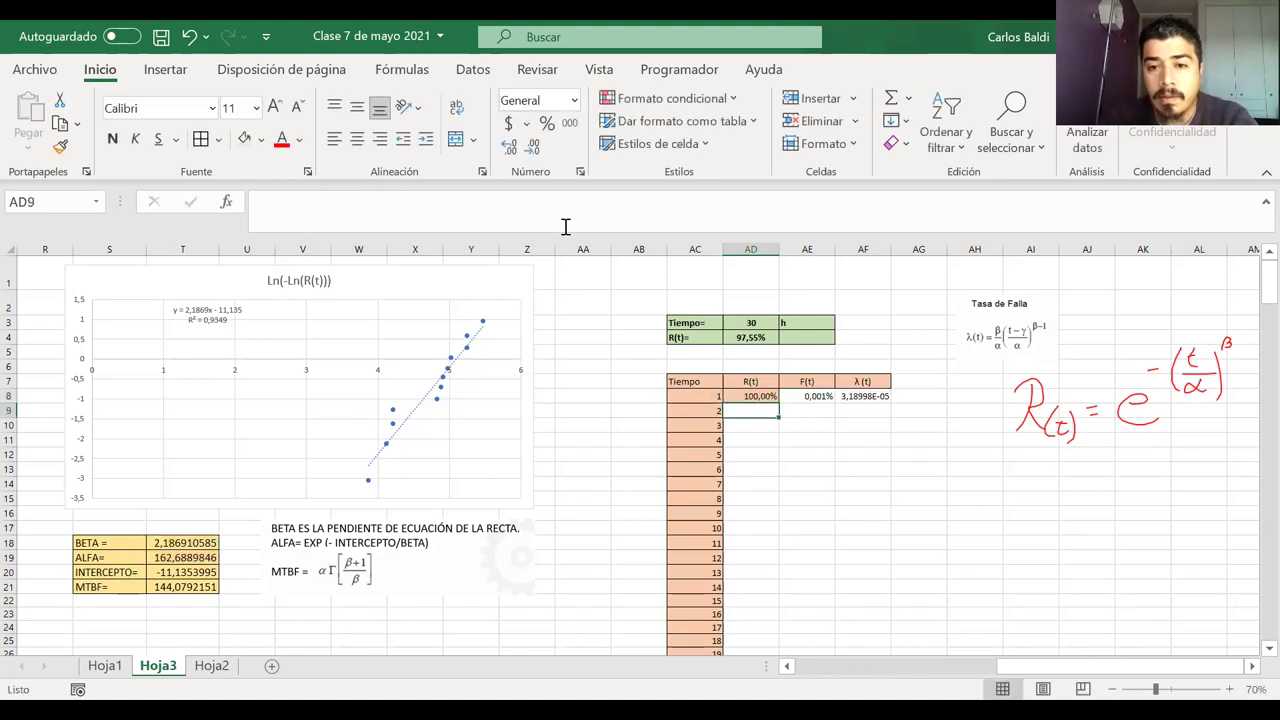
- Show the R(t) percentage in AD8 with five decimal places
click(760, 398)
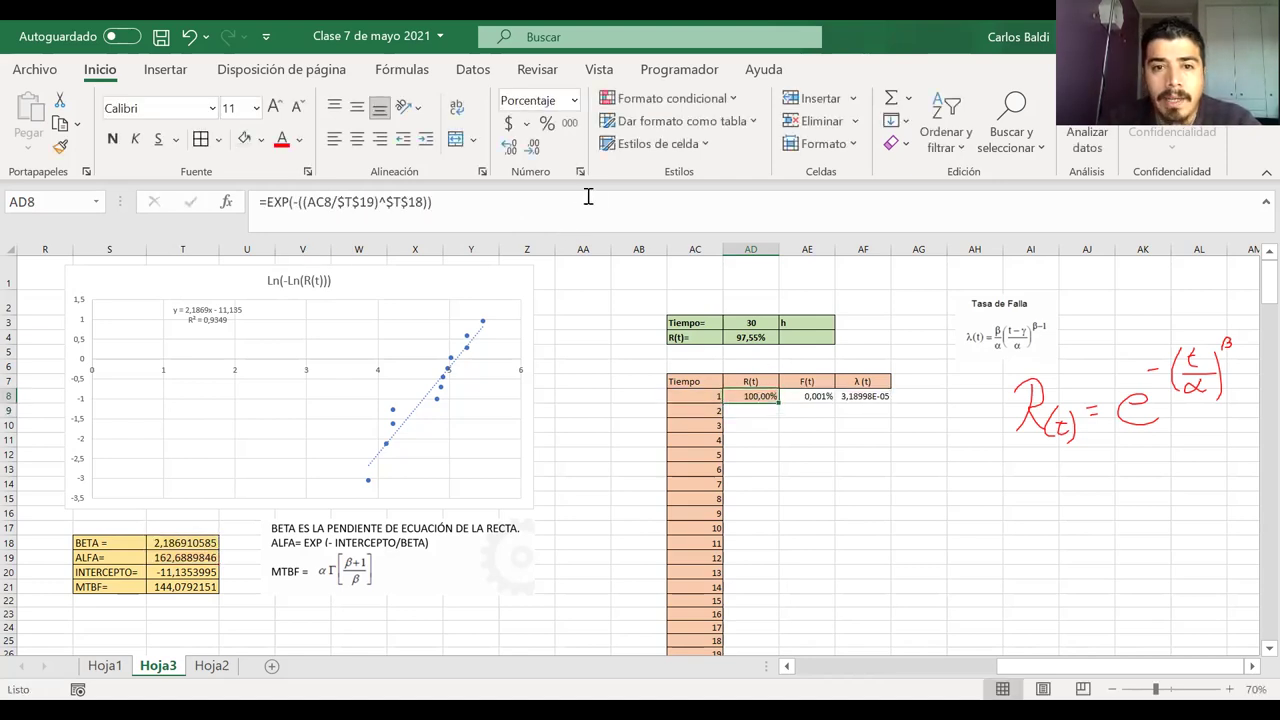
click(512, 147)
click(508, 147)
click(508, 147)
click(508, 147)
click(508, 147)
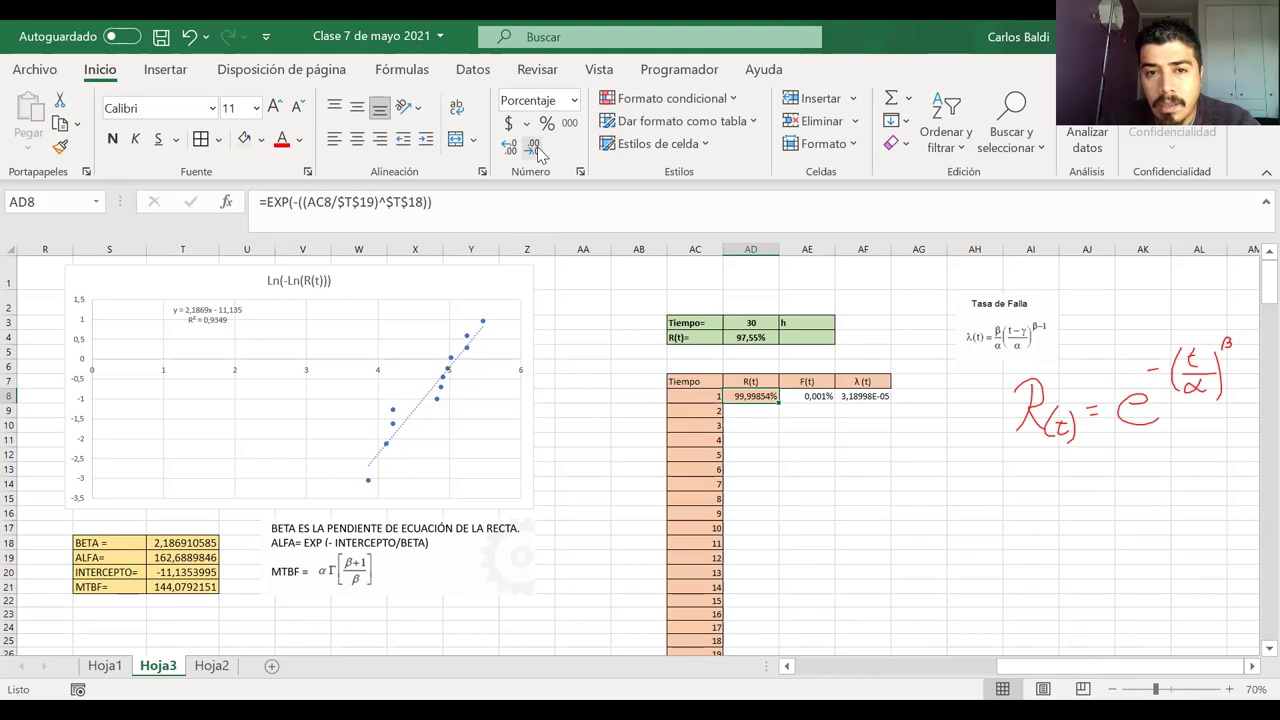
- Fill the AD8 R(t) formula down the whole R(t) column to the row for time 250
double_click(777, 404)
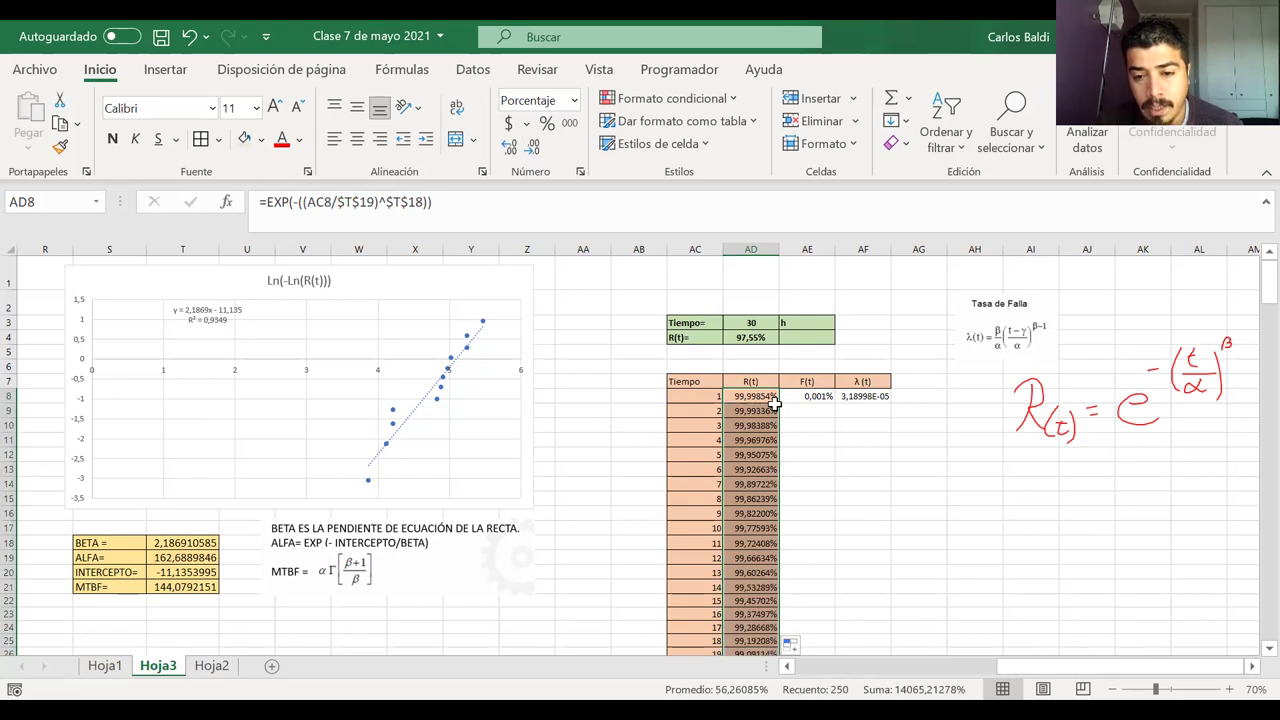
scroll(774, 402, down, 20)
scroll(774, 402, down, 20)
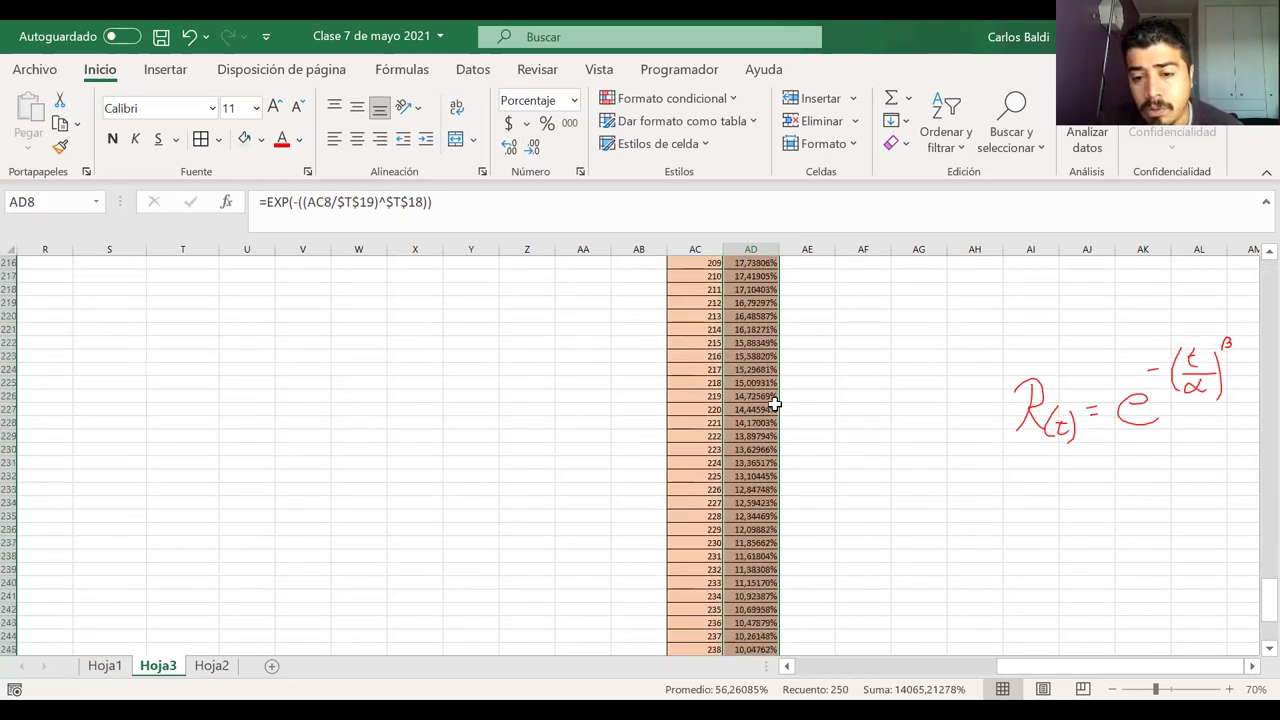
scroll(774, 403, up, 20)
scroll(774, 403, down, 20)
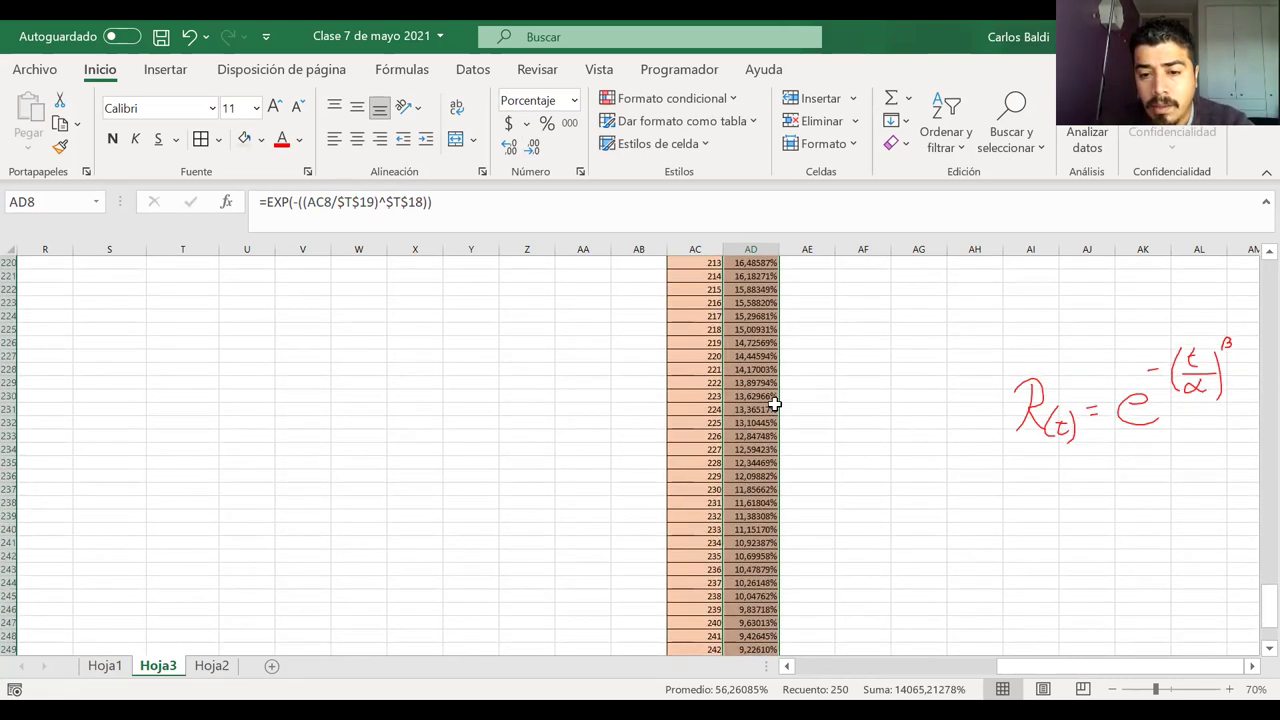
scroll(774, 402, down, 5)
- Insert a smooth-line scatter chart without markers from the Tiempo and R(t) data and place it beside the table, below the Tasa de Falla formula
drag(749, 565, 710, 193)
drag(695, 334, 693, 396)
scroll(693, 394, up, 2)
click(162, 70)
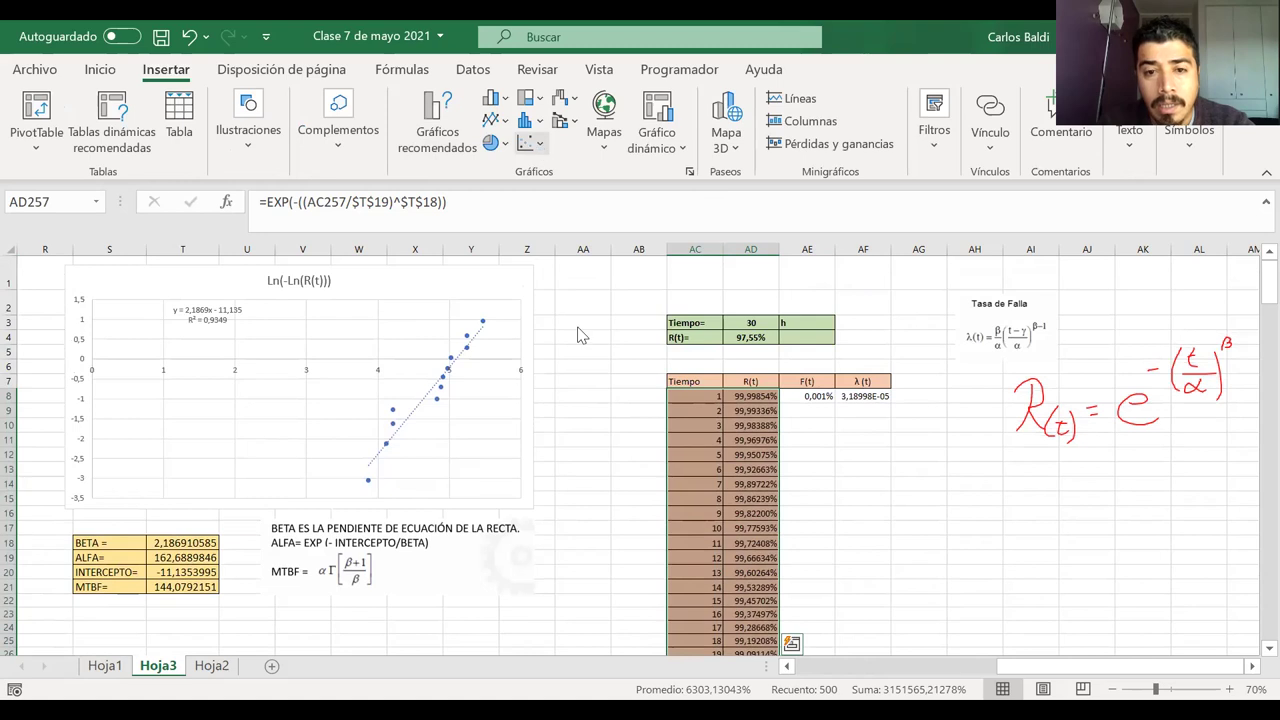
click(527, 143)
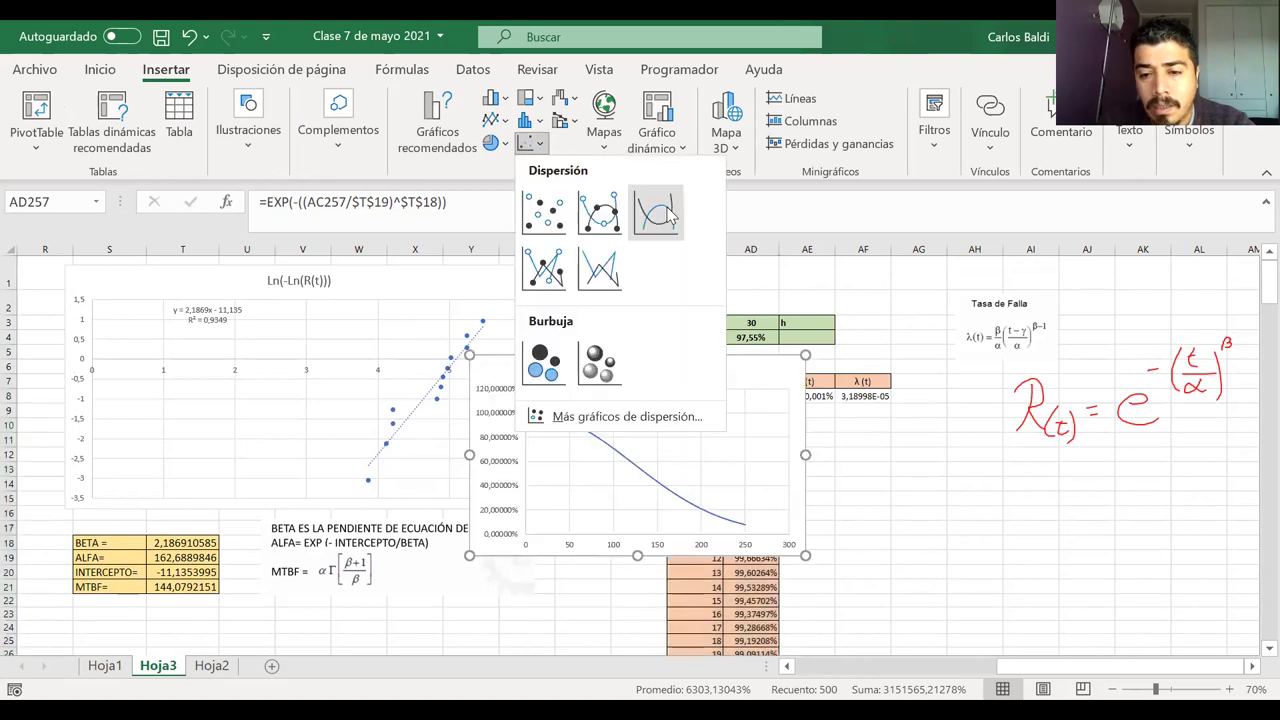
click(582, 290)
drag(528, 357, 972, 417)
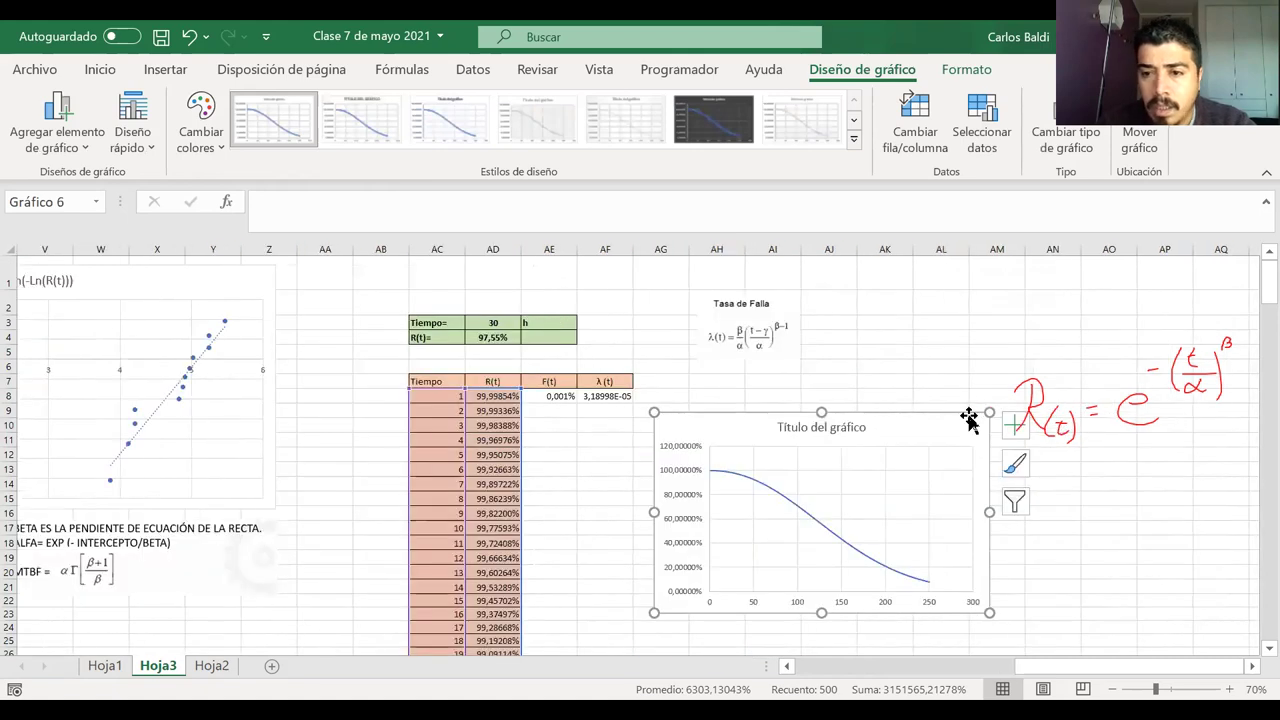
- Examine the cell references in the AD8 and AD4 formulas, comparing AD8's absolute alpha and beta references with AD4's relative ones
click(485, 397)
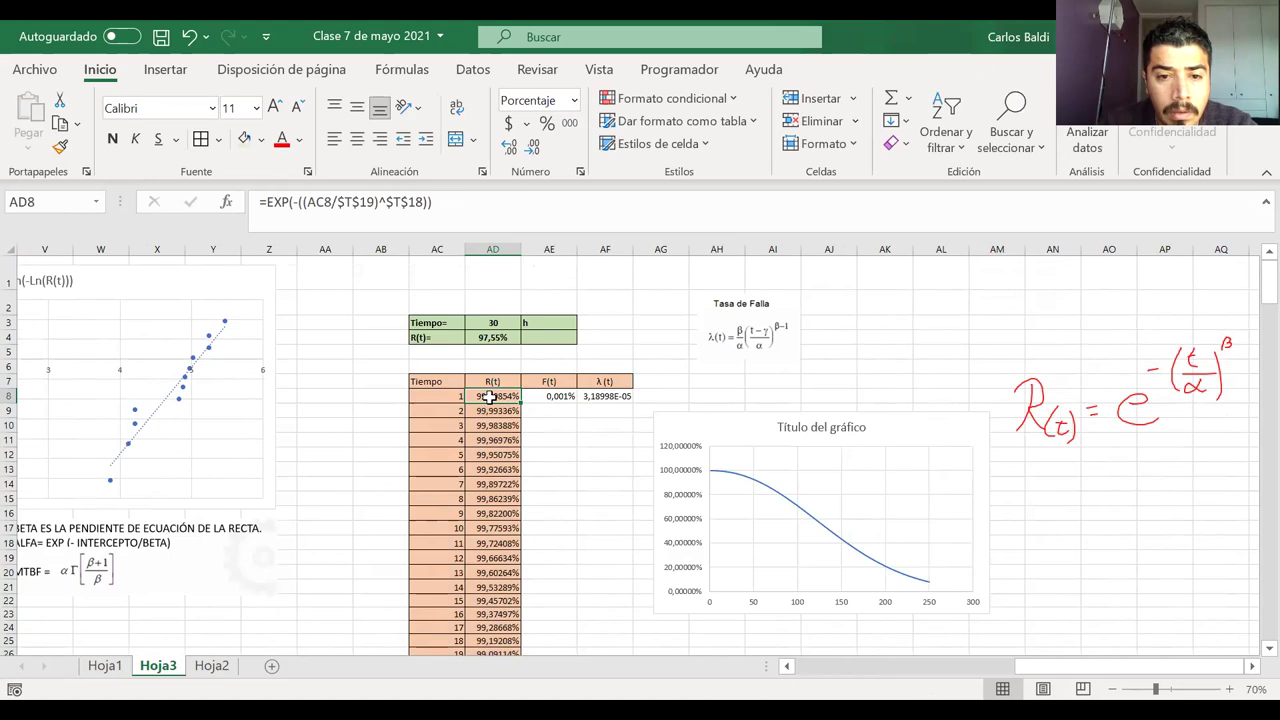
double_click(488, 397)
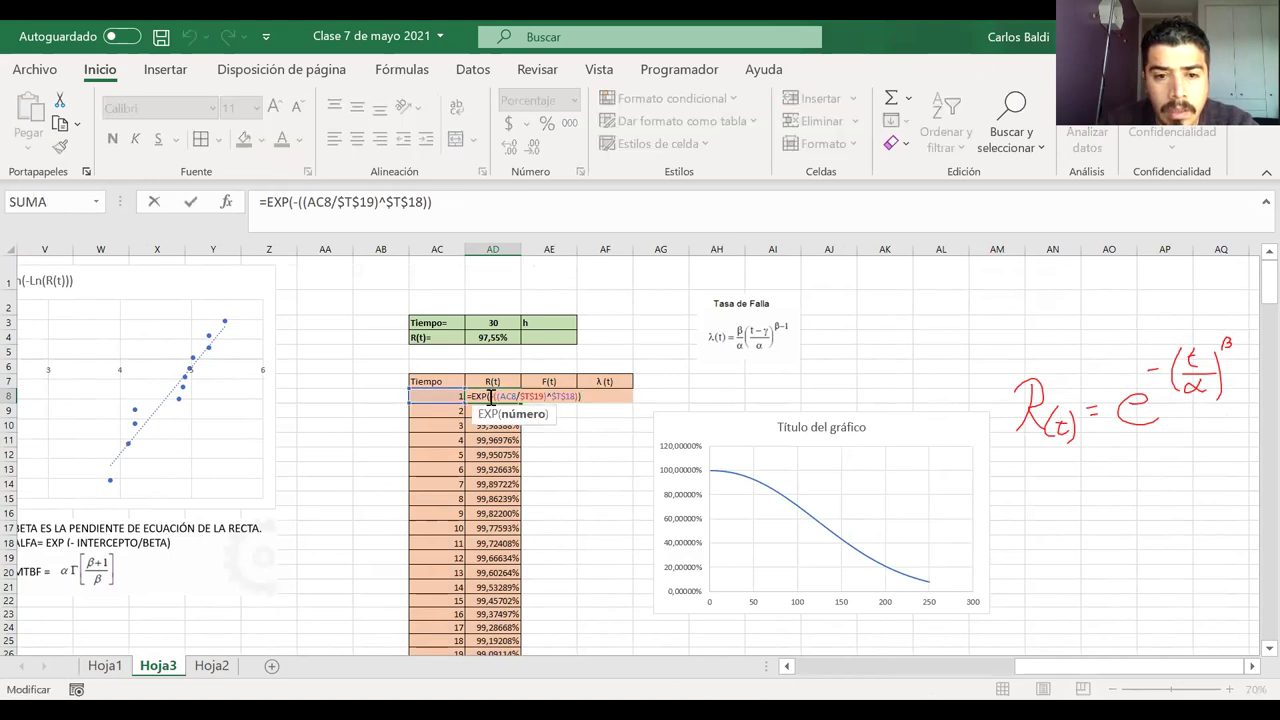
scroll(352, 502, left, 2)
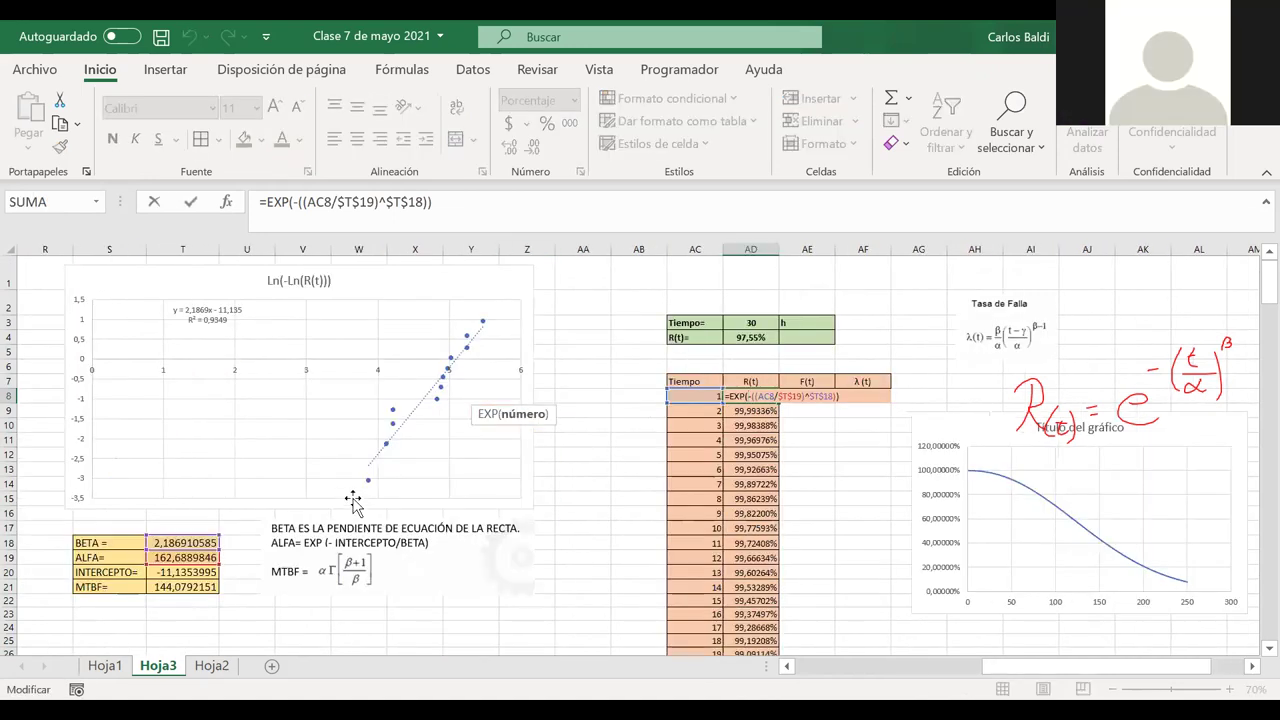
key(Return)
click(750, 337)
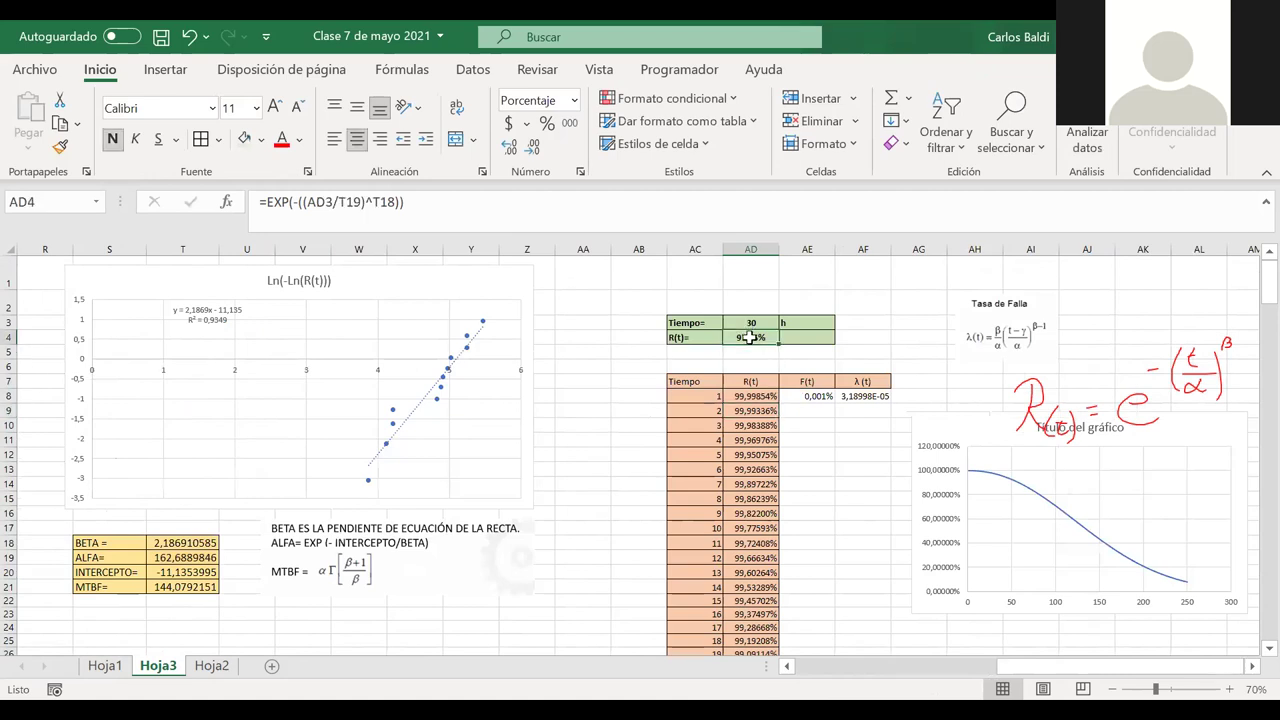
double_click(750, 337)
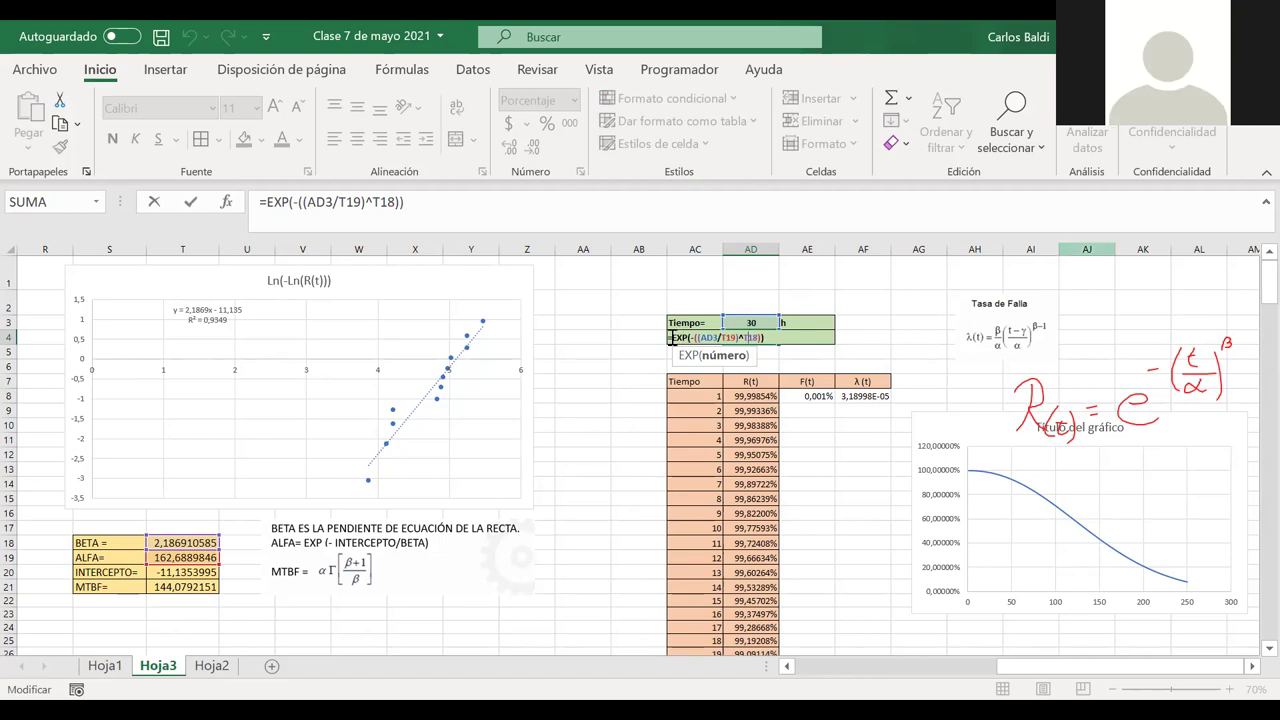
click(372, 203)
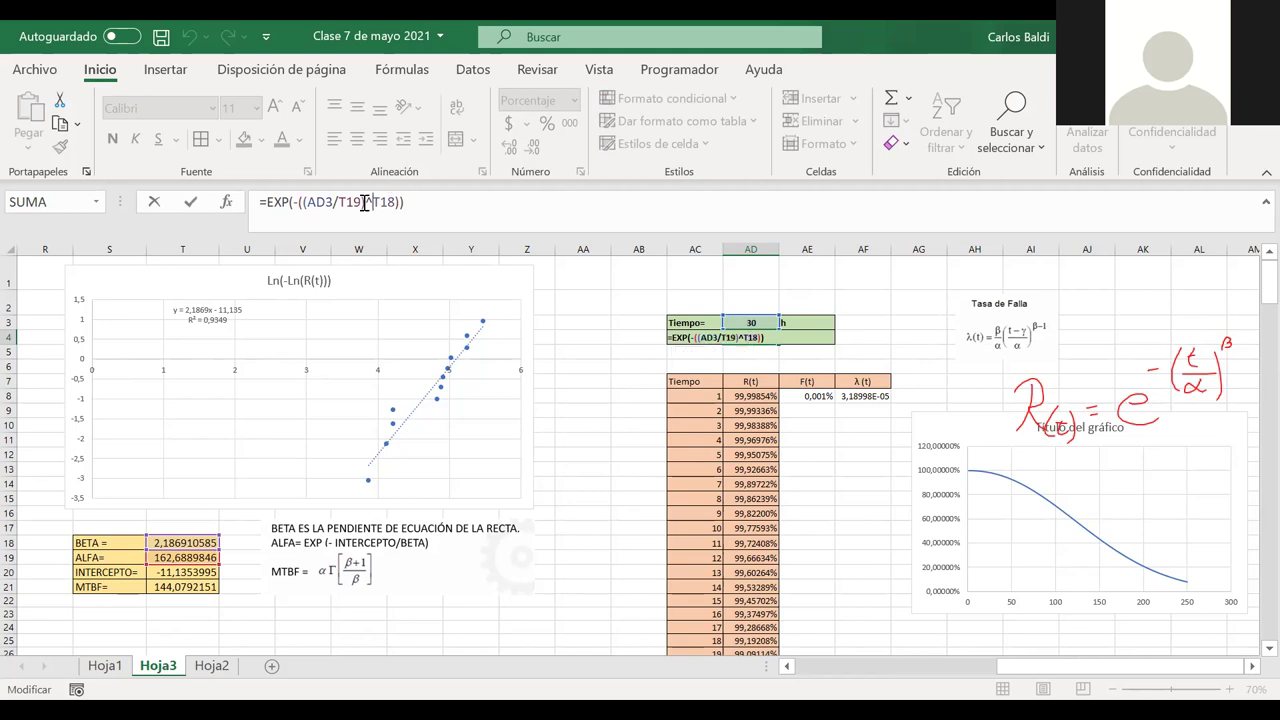
click(366, 203)
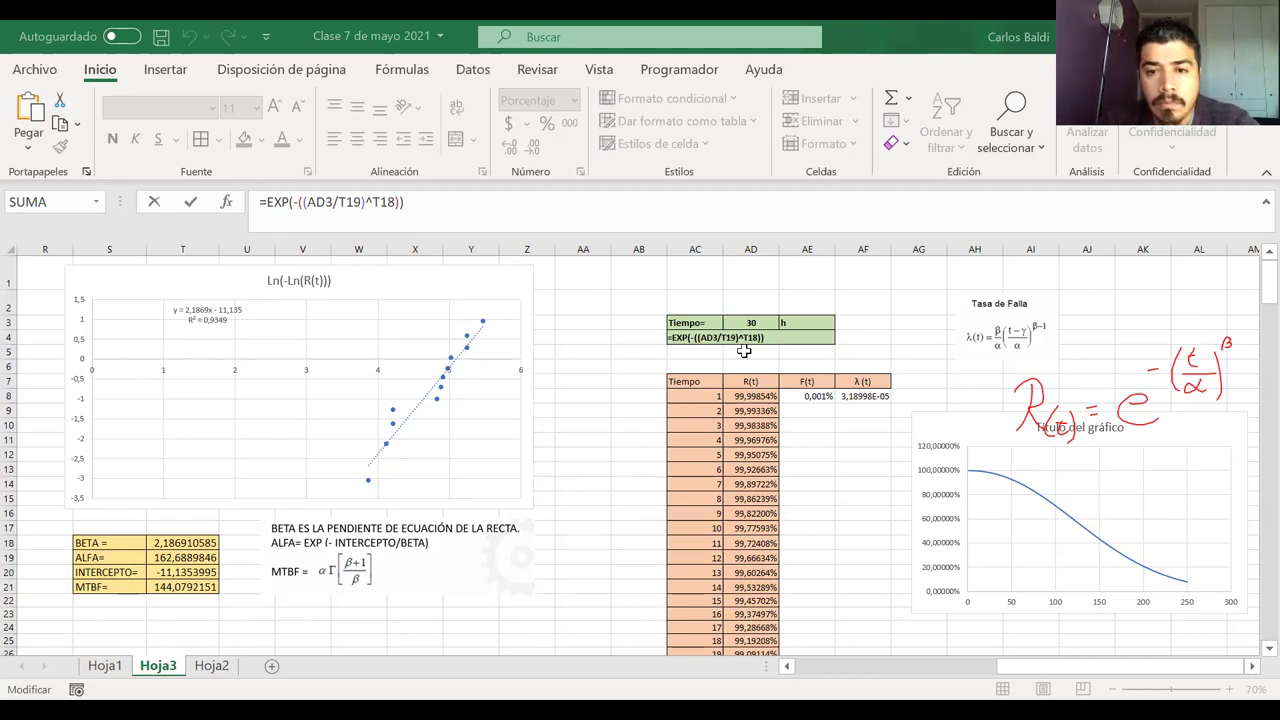
key(Return)
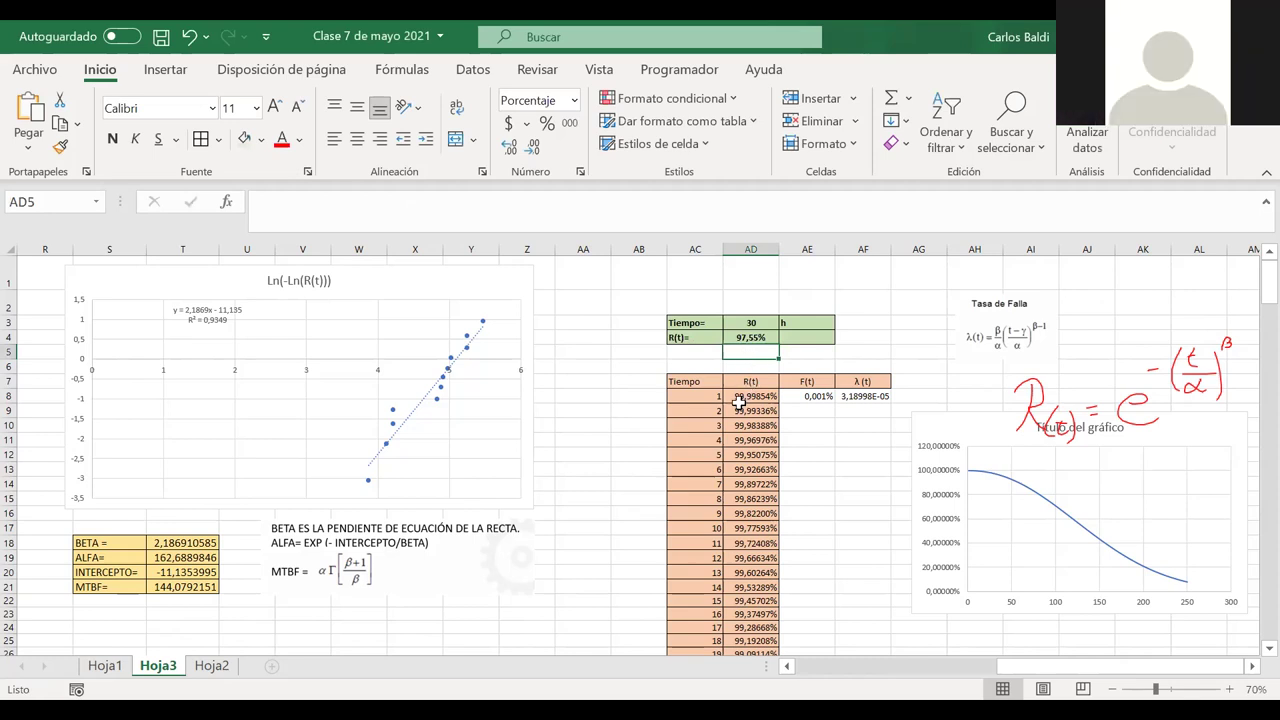
click(738, 397)
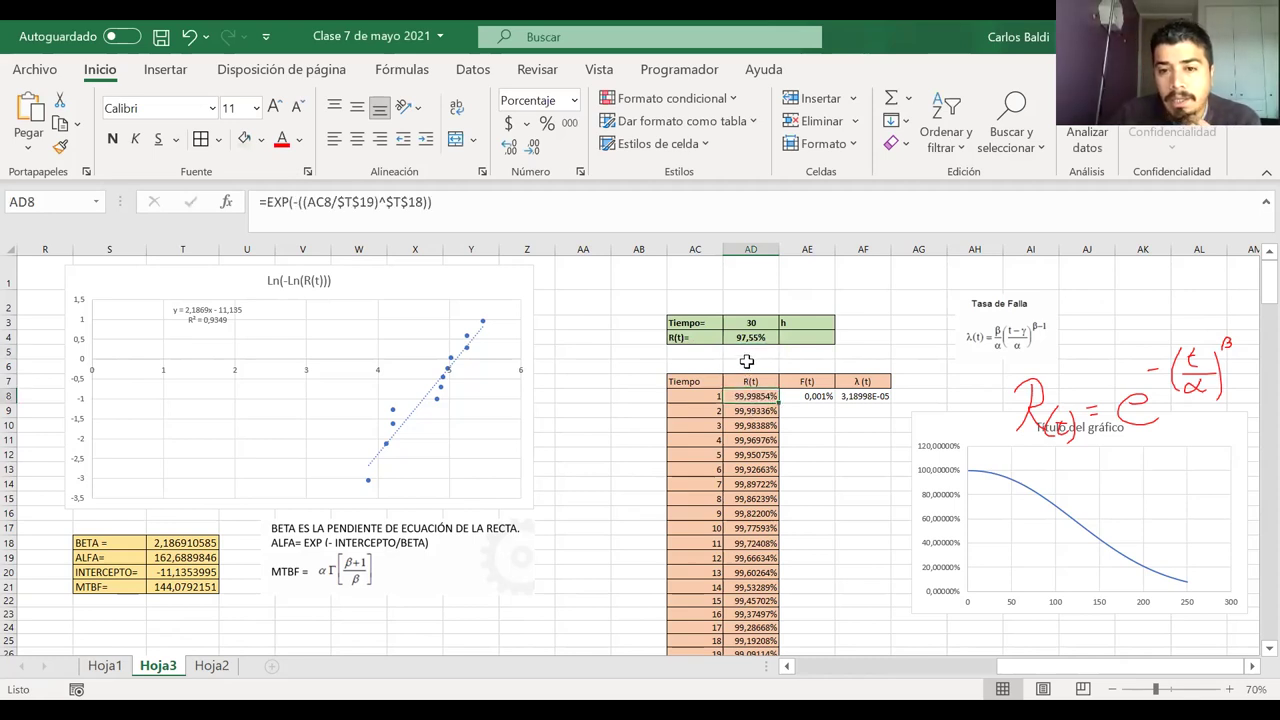
drag(336, 201, 373, 228)
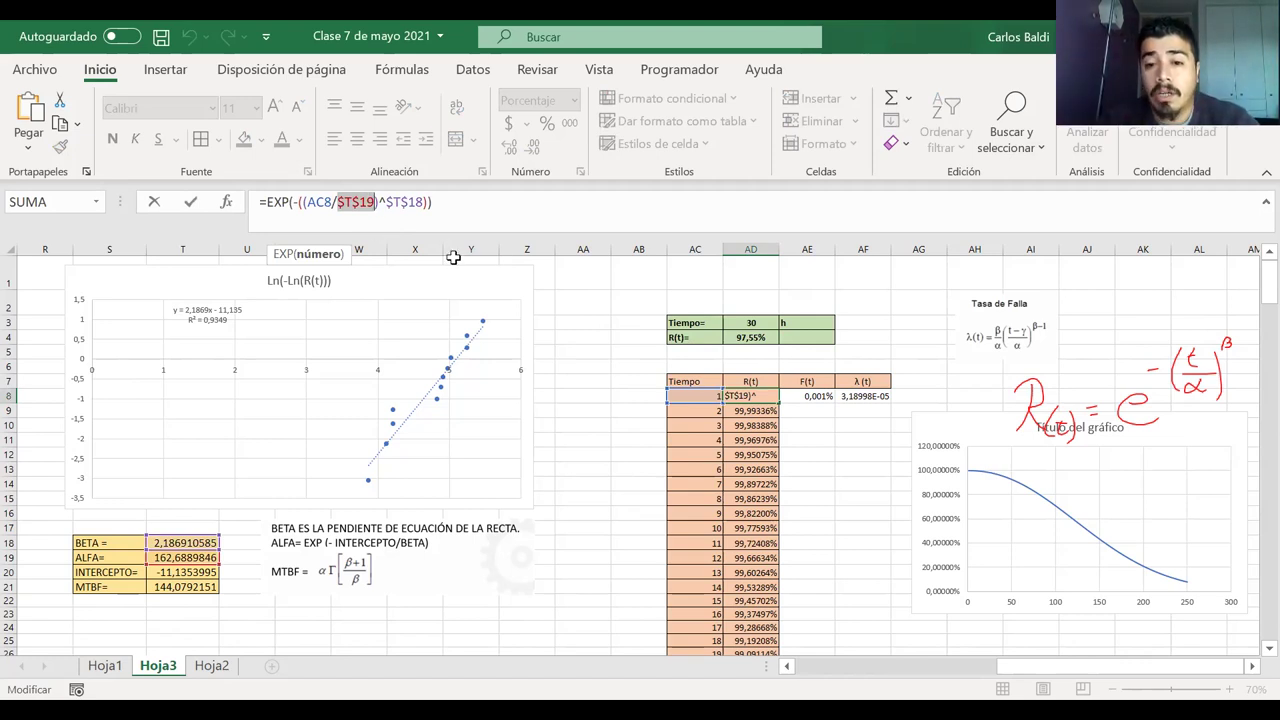
key(Return)
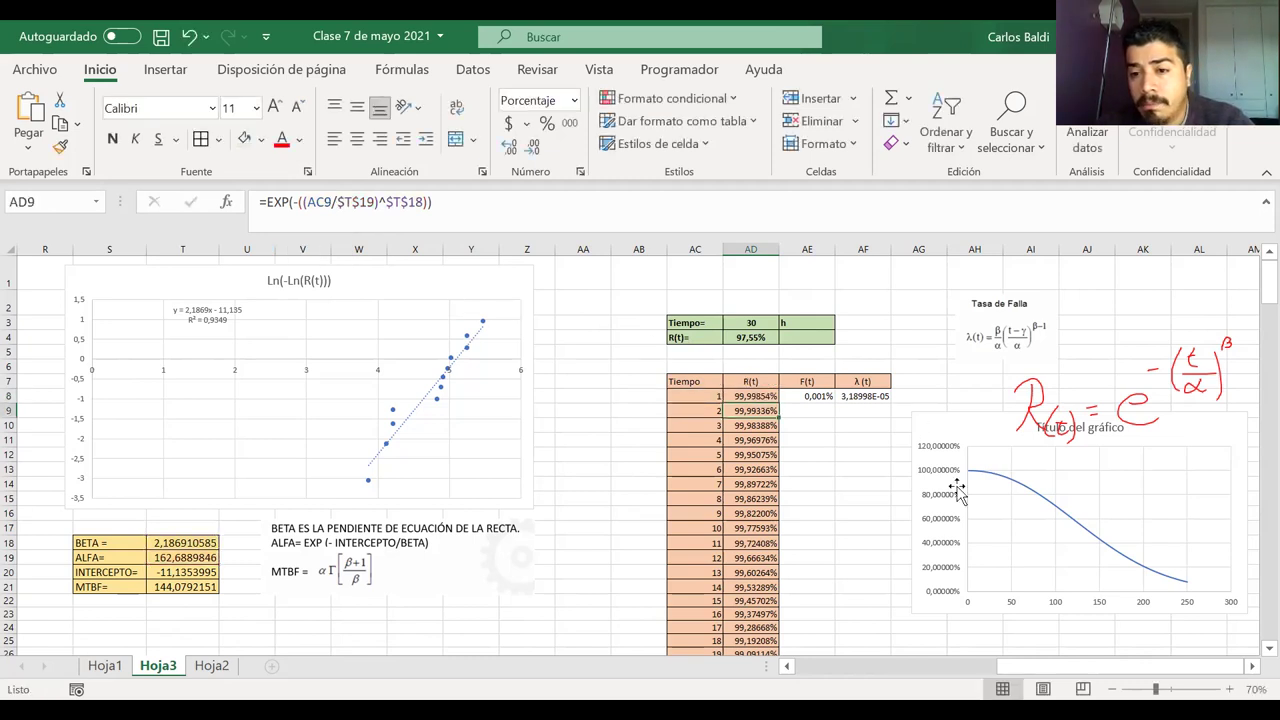
- Set the maximum of the R(t) chart's vertical axis to 1
right_click(948, 482)
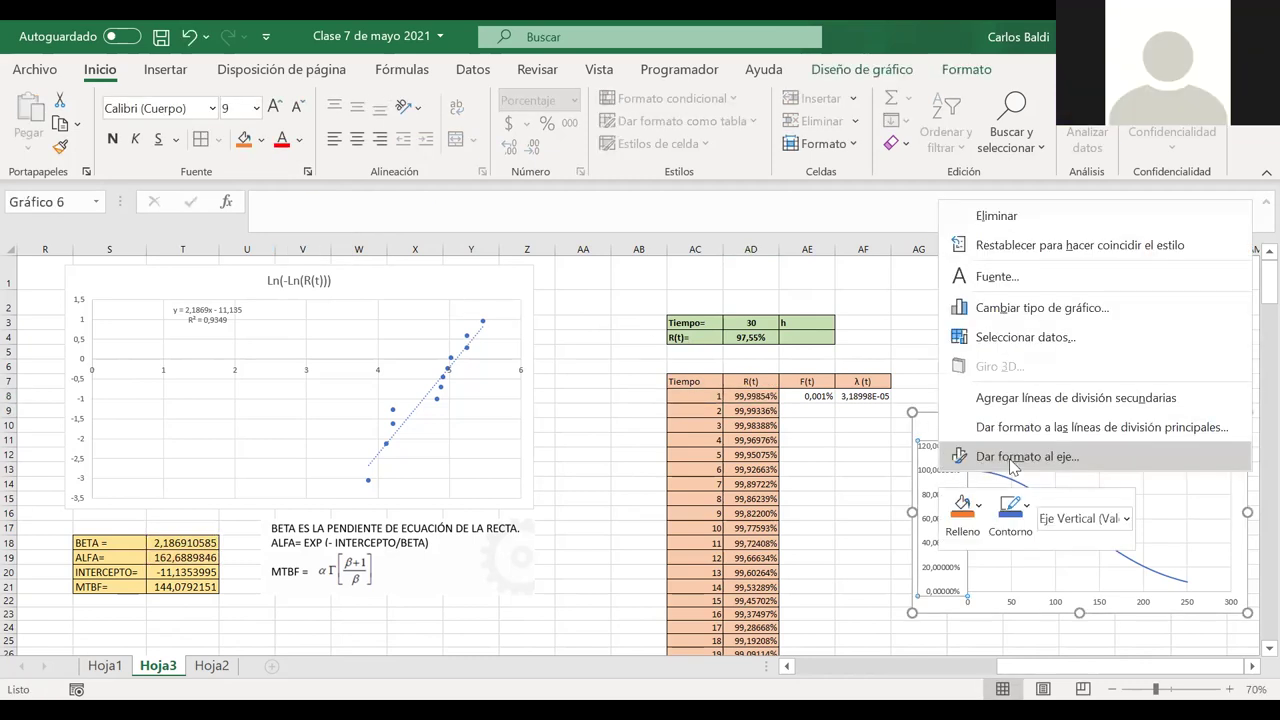
click(1012, 460)
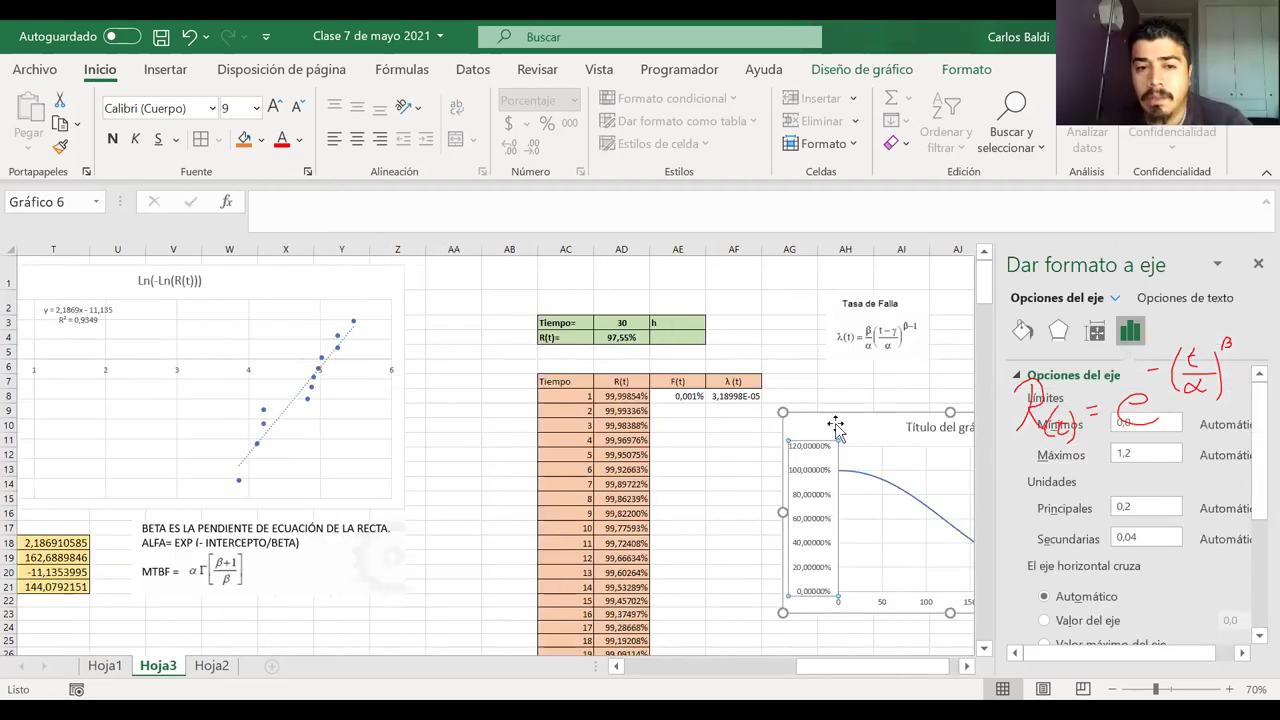
scroll(847, 428, right, 1)
click(1137, 452)
key(BackSpace)
key(BackSpace)
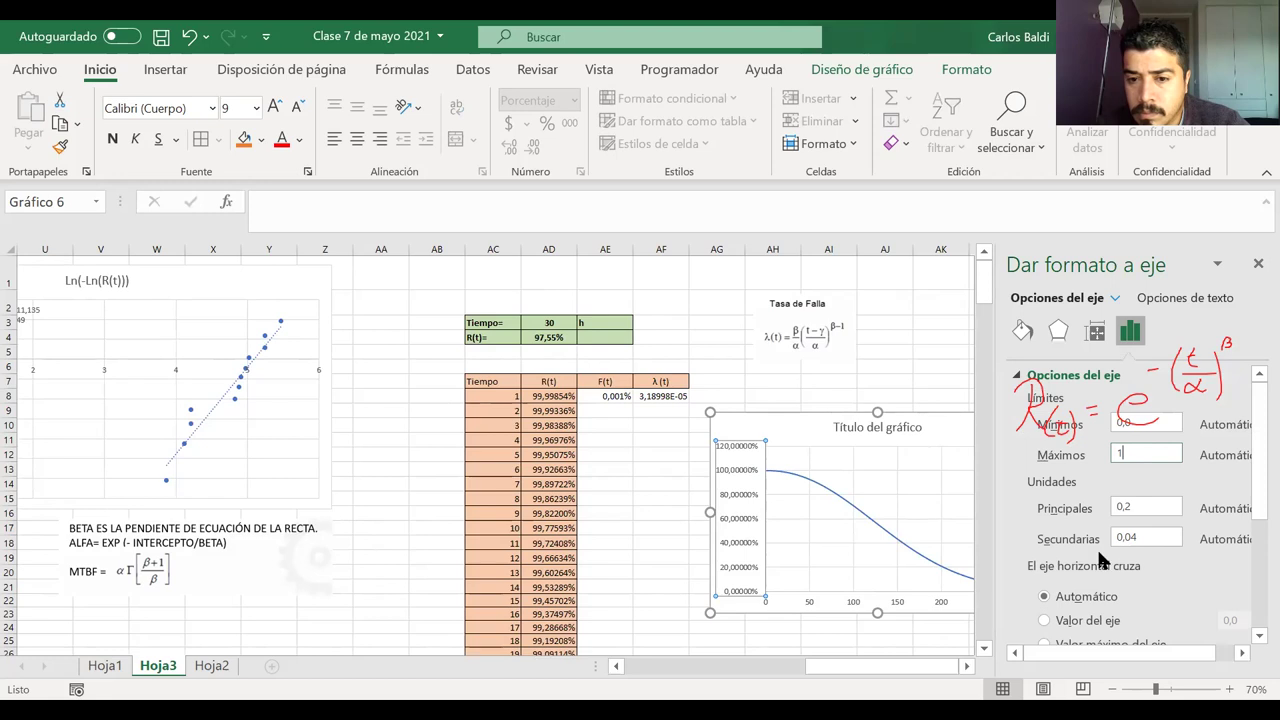
- Show the vertical axis percentages with 0 decimal places and close the axis formatting options
scroll(1097, 547, down, 5)
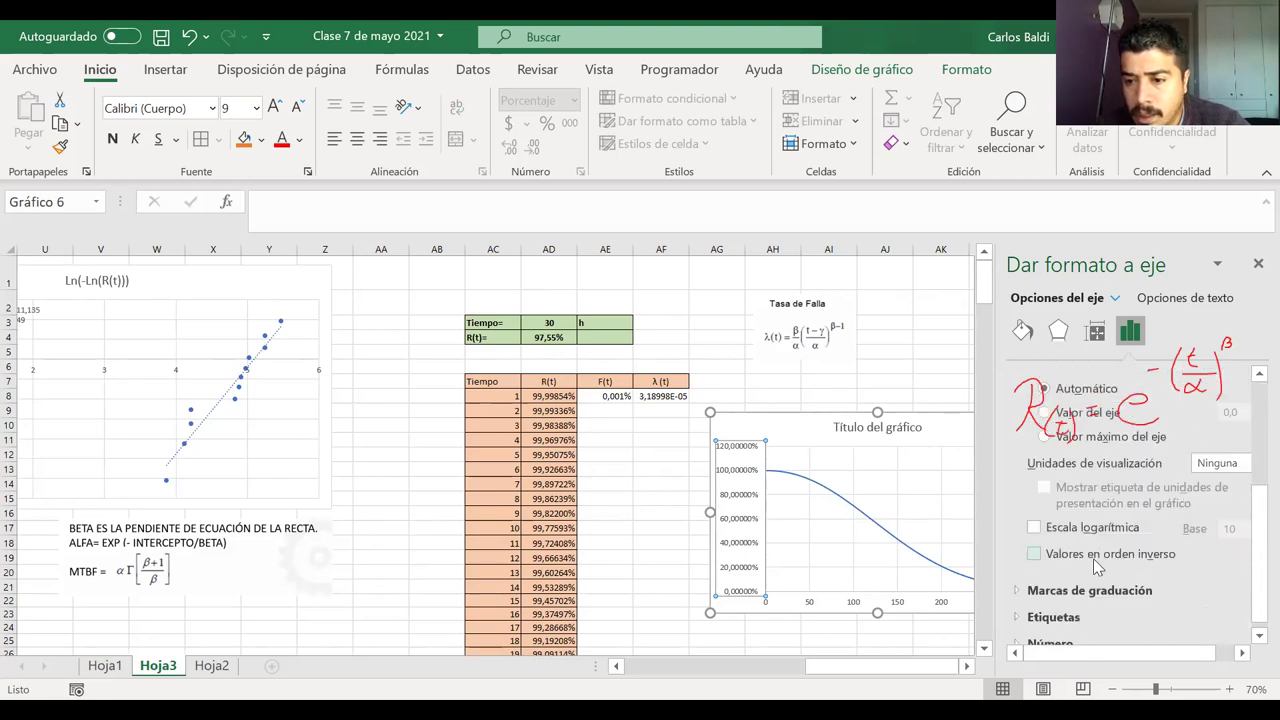
click(1046, 648)
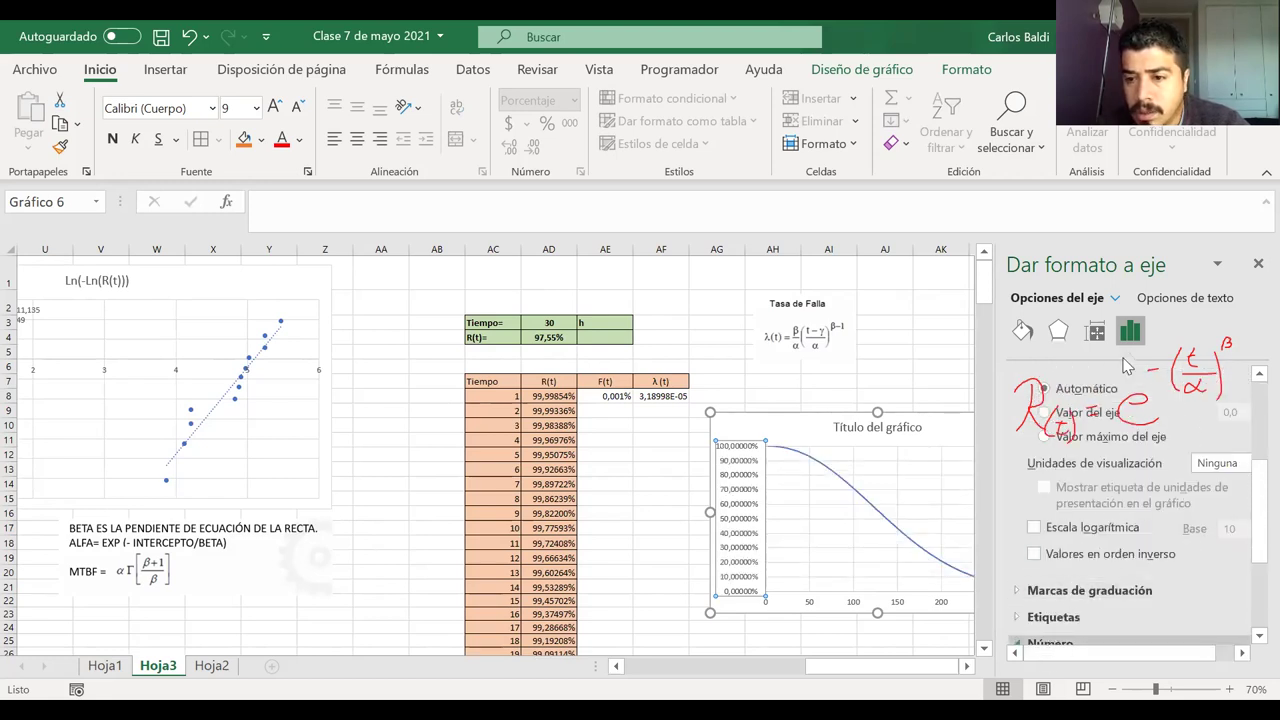
scroll(1128, 458, down, 3)
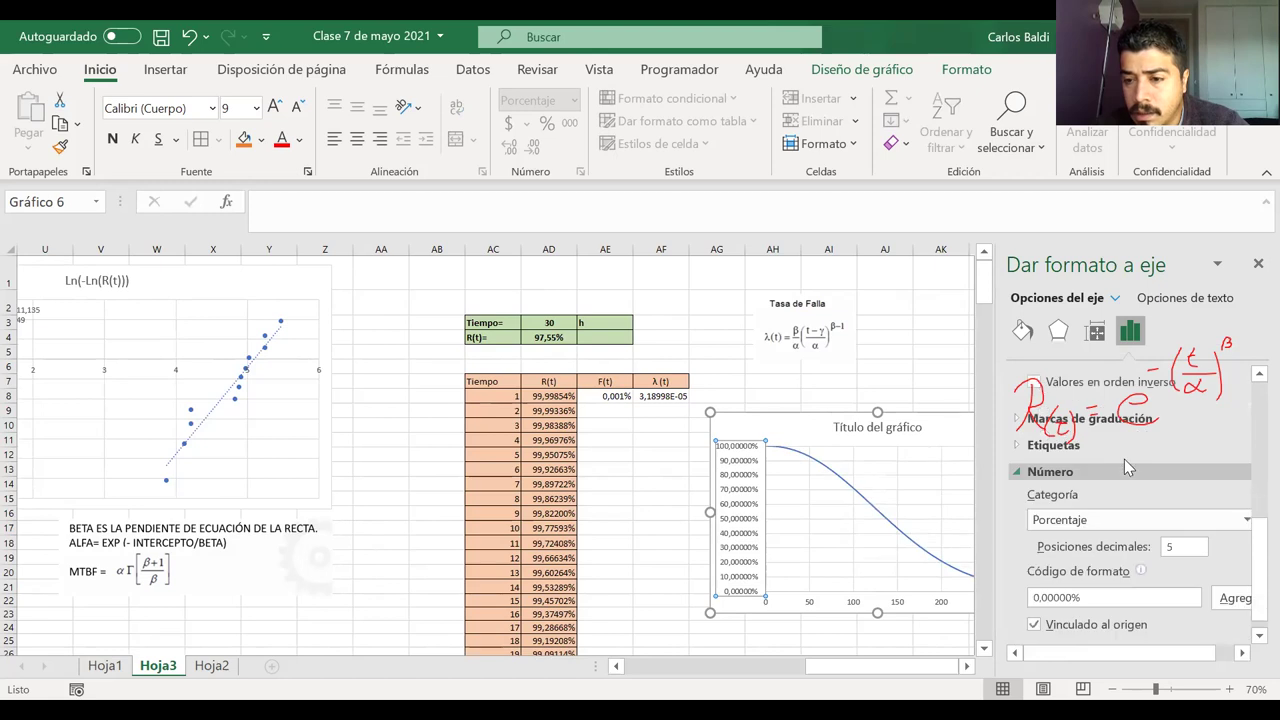
double_click(1172, 547)
text(0)
key(Return)
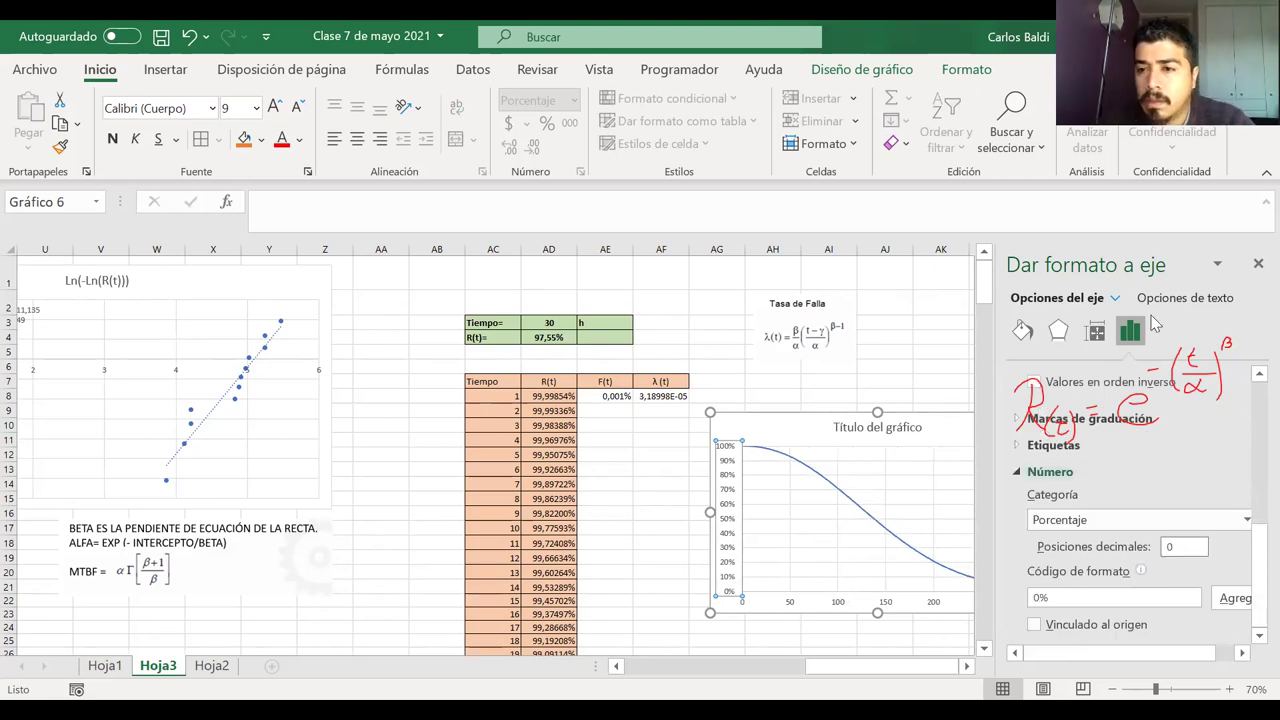
click(1258, 264)
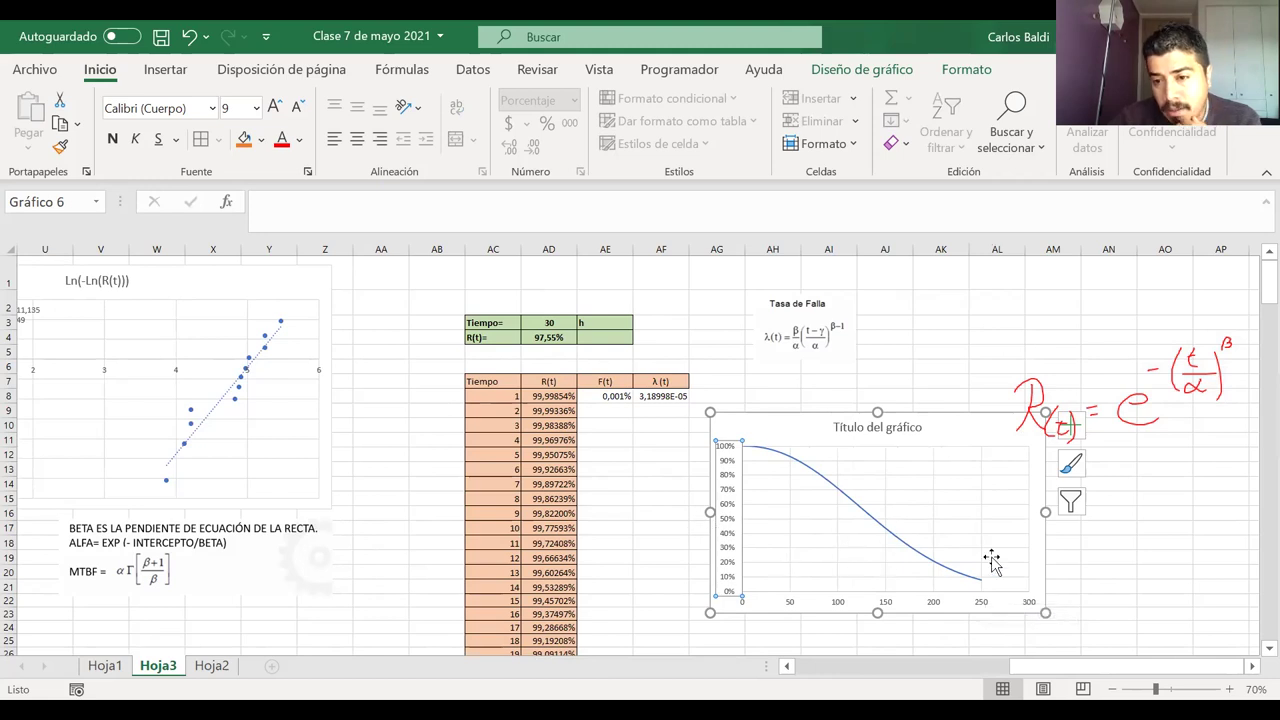
- Extend the Tiempo and R(t) columns down to time 300 and clear the surplus values in row 308
mouse_move(983, 585)
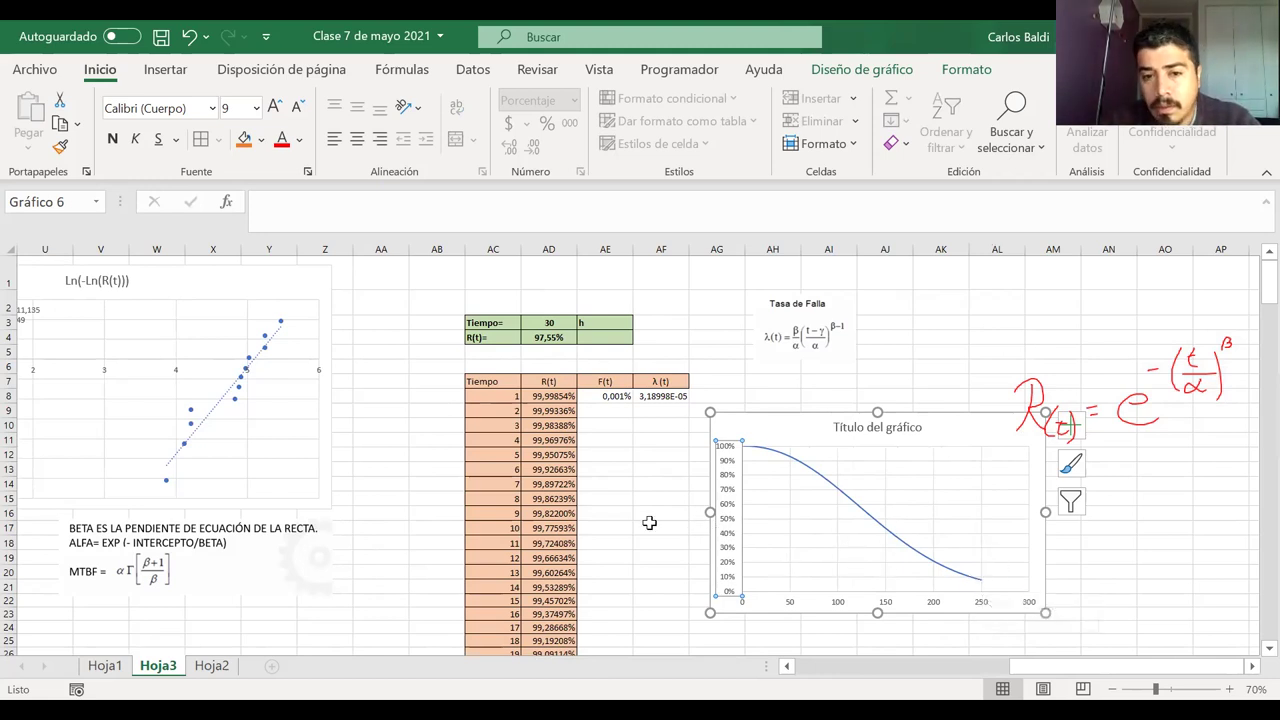
scroll(649, 522, down, 20)
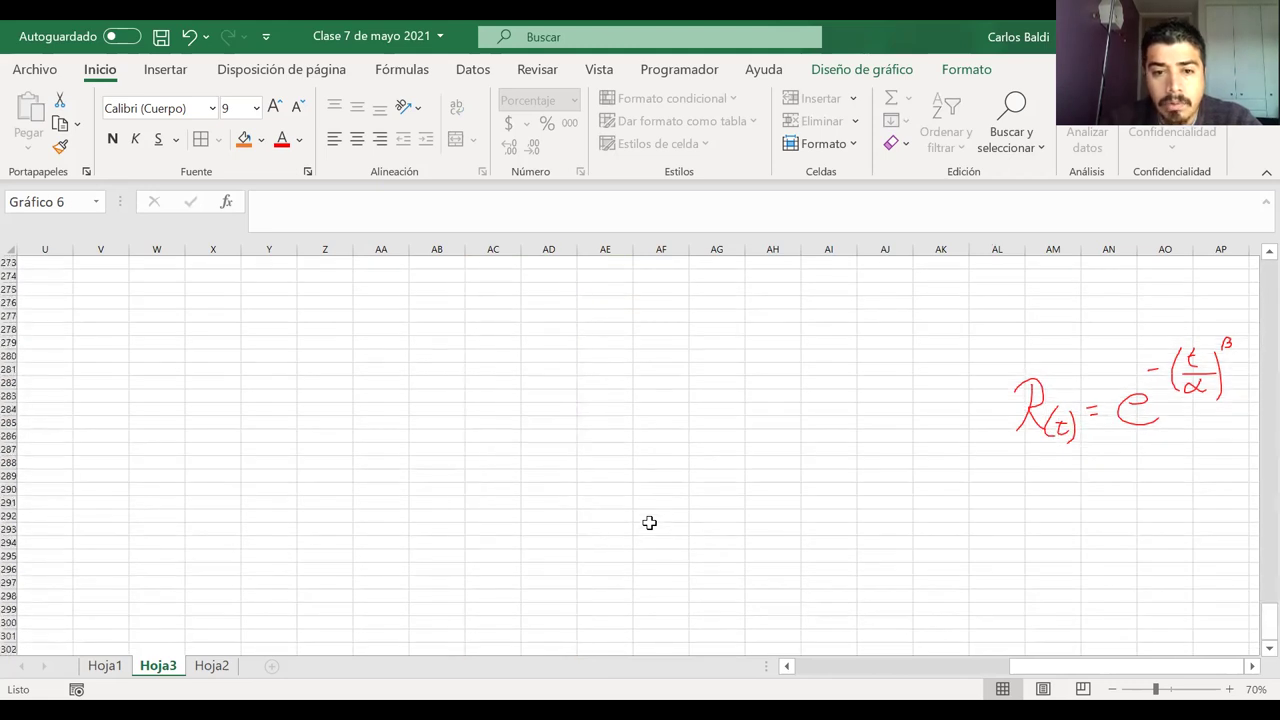
scroll(649, 522, up, 5)
scroll(649, 522, up, 1)
drag(496, 329, 571, 636)
scroll(569, 623, down, 2)
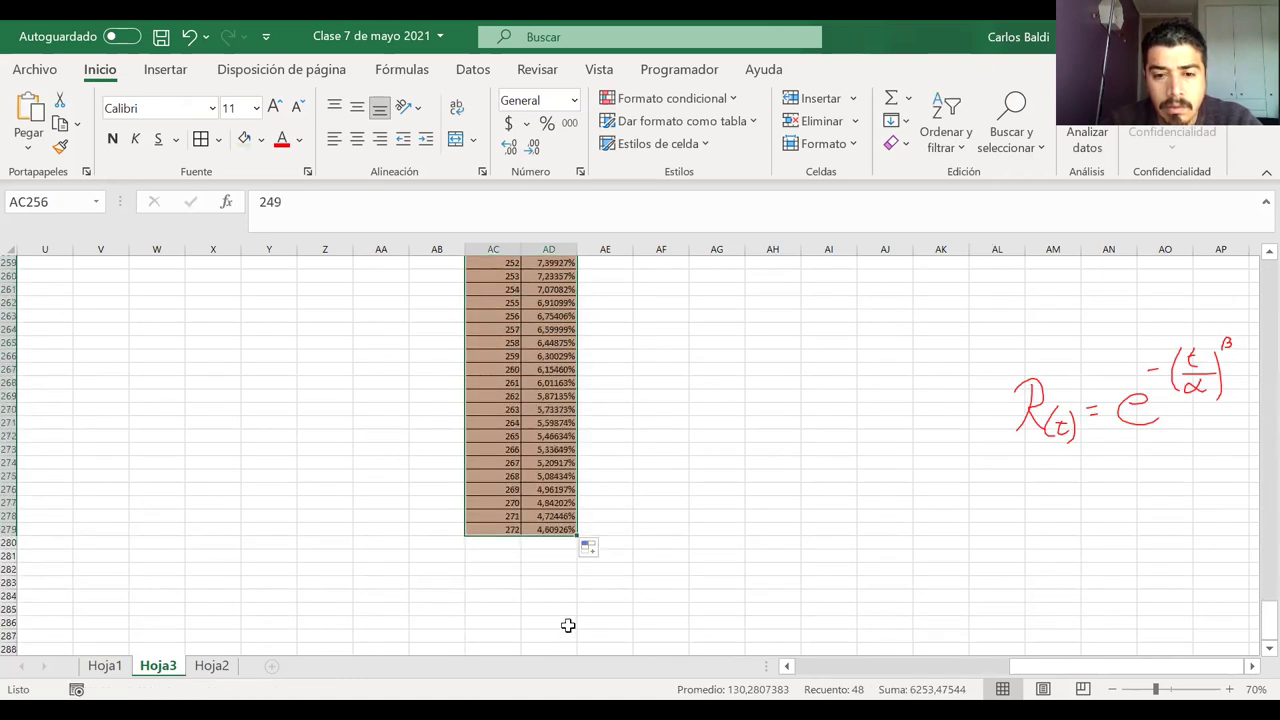
drag(578, 539, 577, 650)
scroll(574, 645, down, 2)
drag(575, 560, 575, 636)
scroll(574, 630, down, 1)
scroll(578, 602, down, 1)
drag(577, 549, 508, 622)
key(Delete)
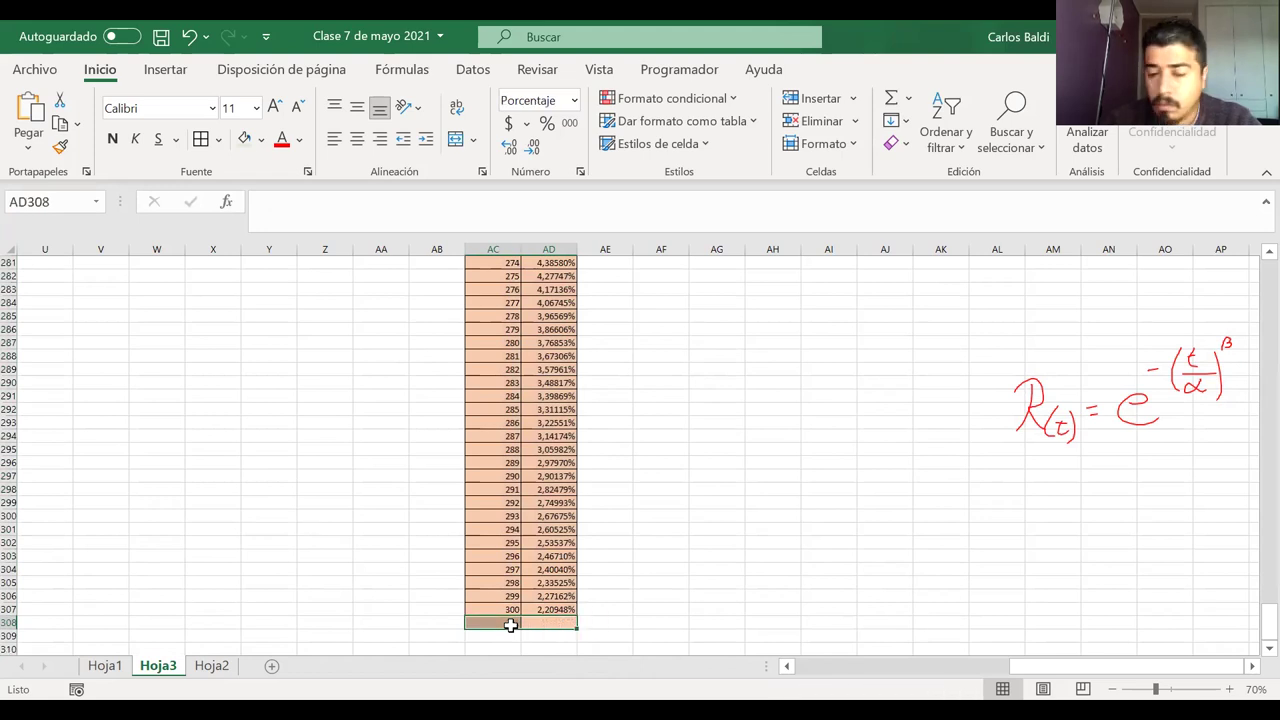
- Extend the R(t) chart's source range down the Tiempo and R(t) columns to include times up to 300
scroll(598, 600, up, 20)
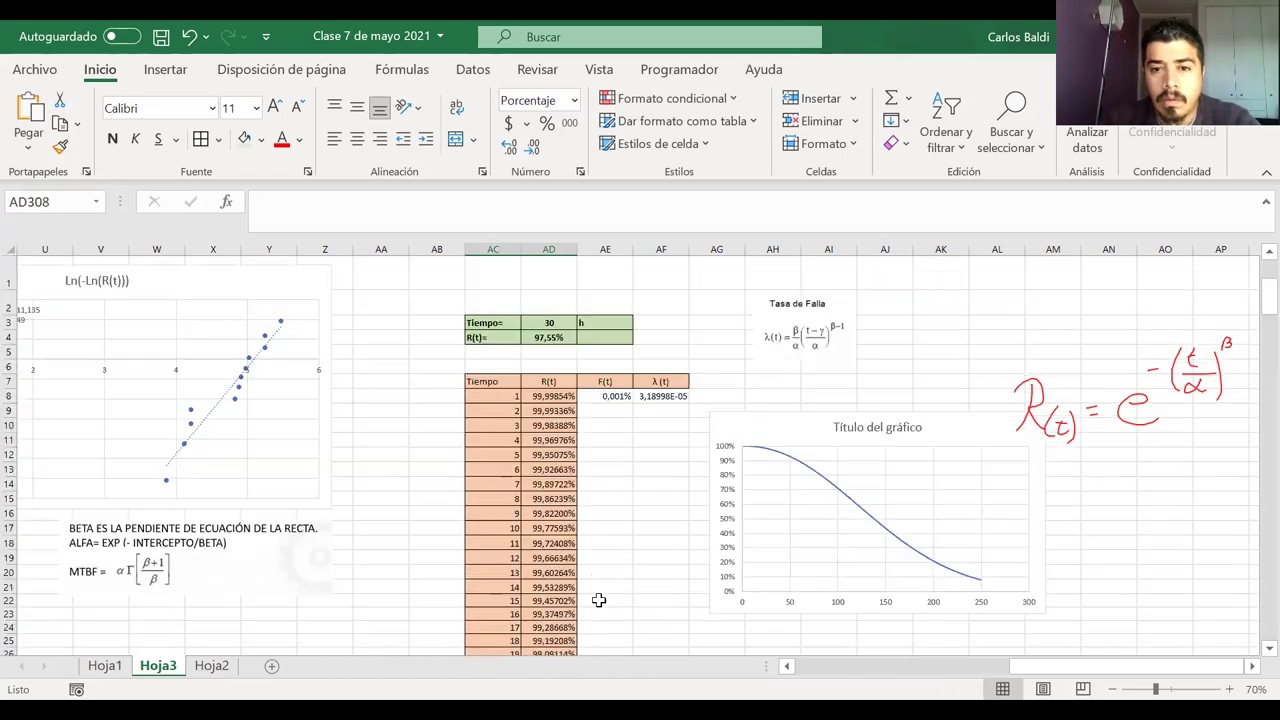
click(800, 510)
scroll(549, 613, down, 20)
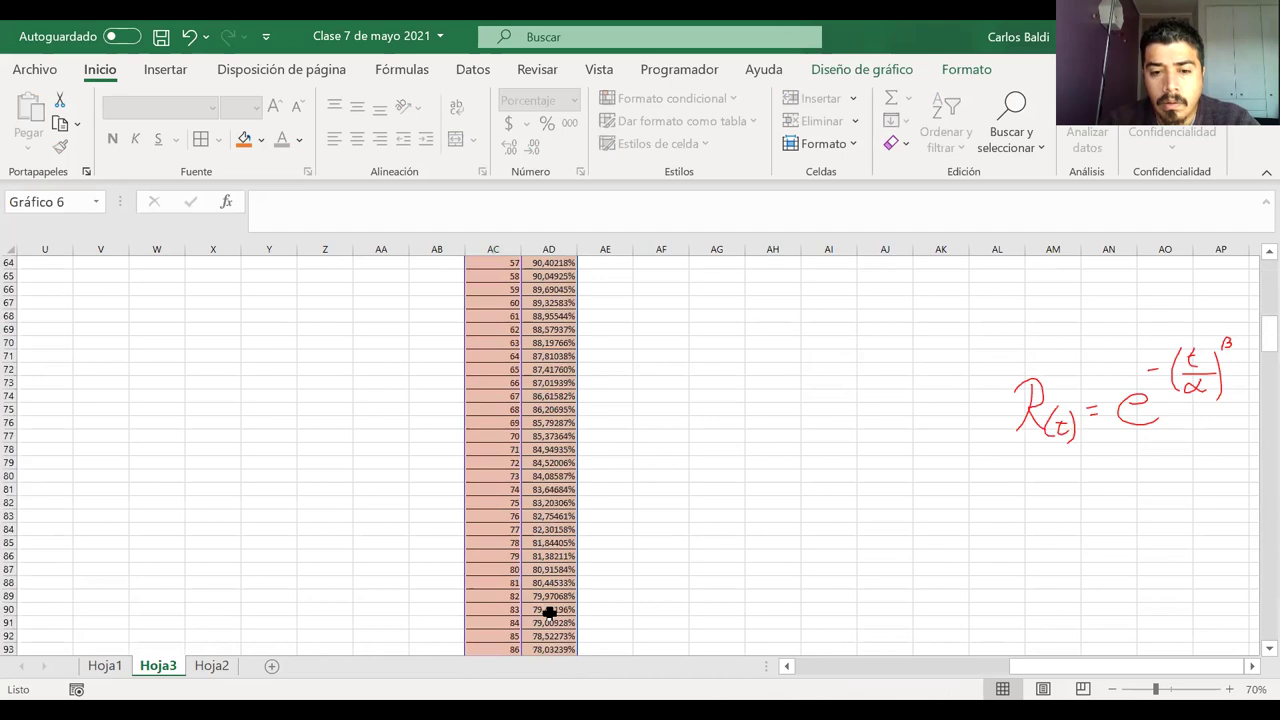
scroll(549, 613, down, 20)
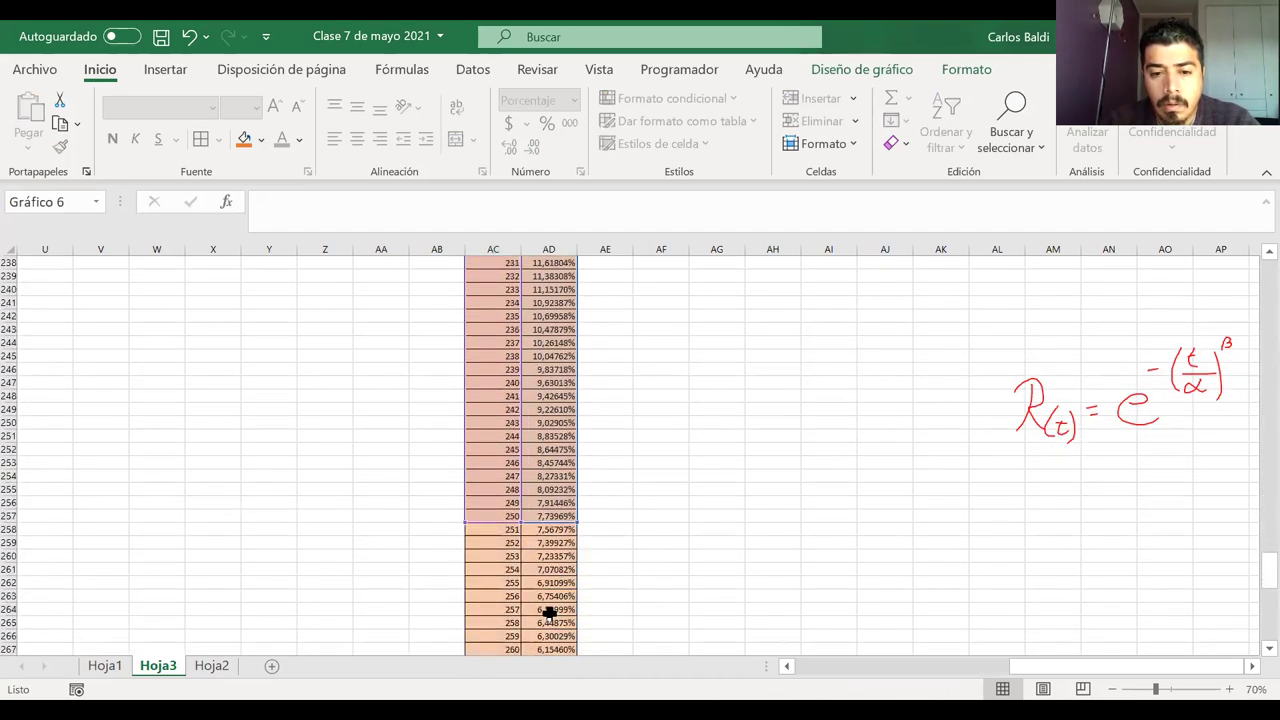
scroll(577, 523, down, 5)
mouse_move(577, 650)
mouse_down()
mouse_move(571, 230)
mouse_move(569, 392)
mouse_up()
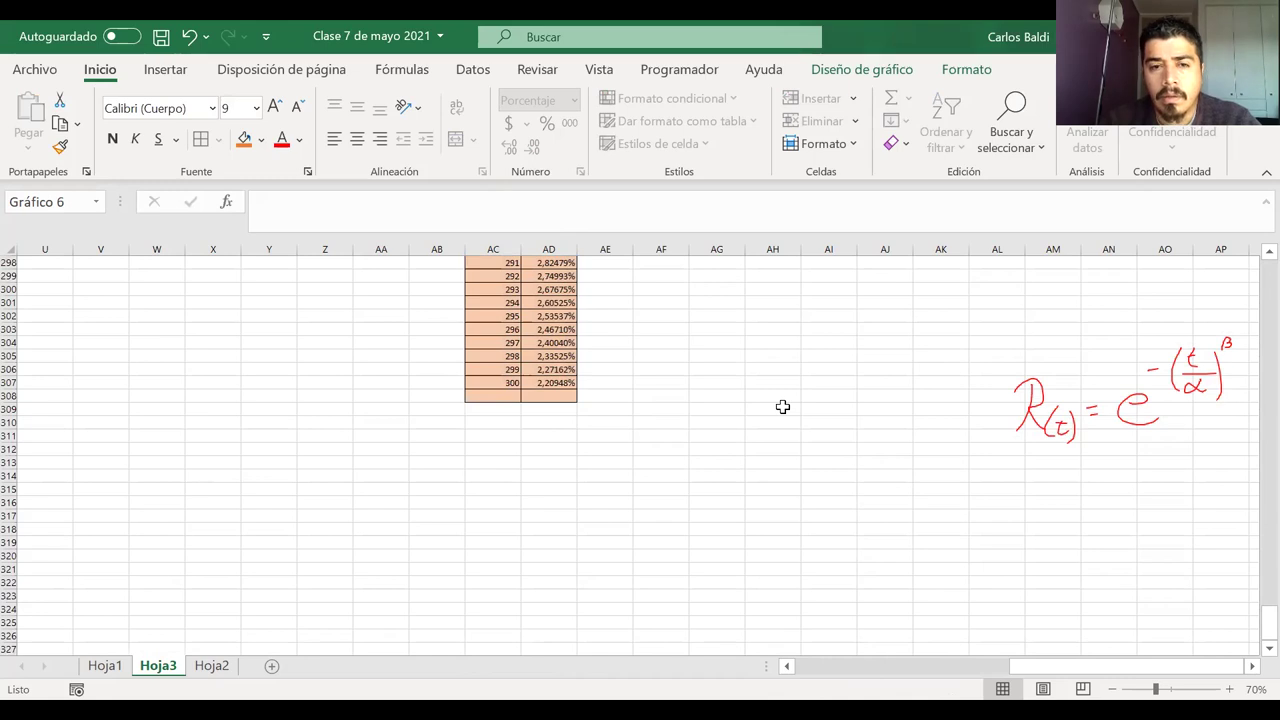
scroll(782, 406, up, 20)
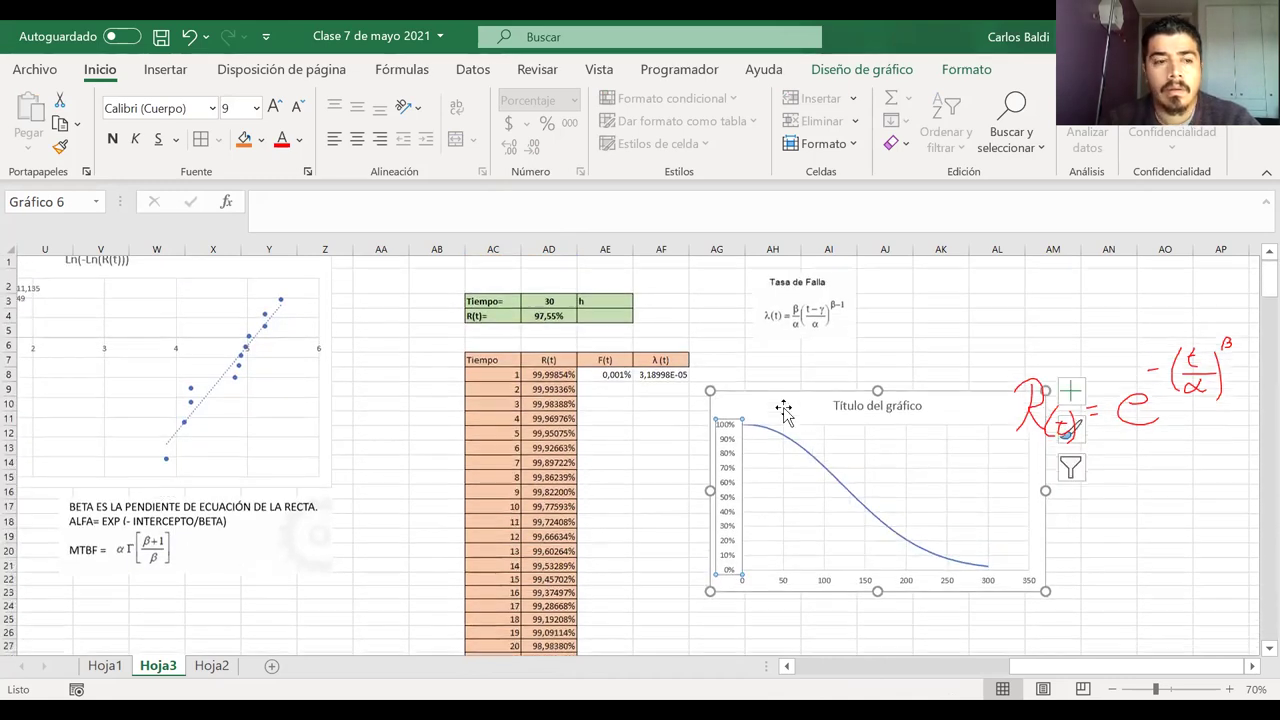
scroll(784, 410, down, 1)
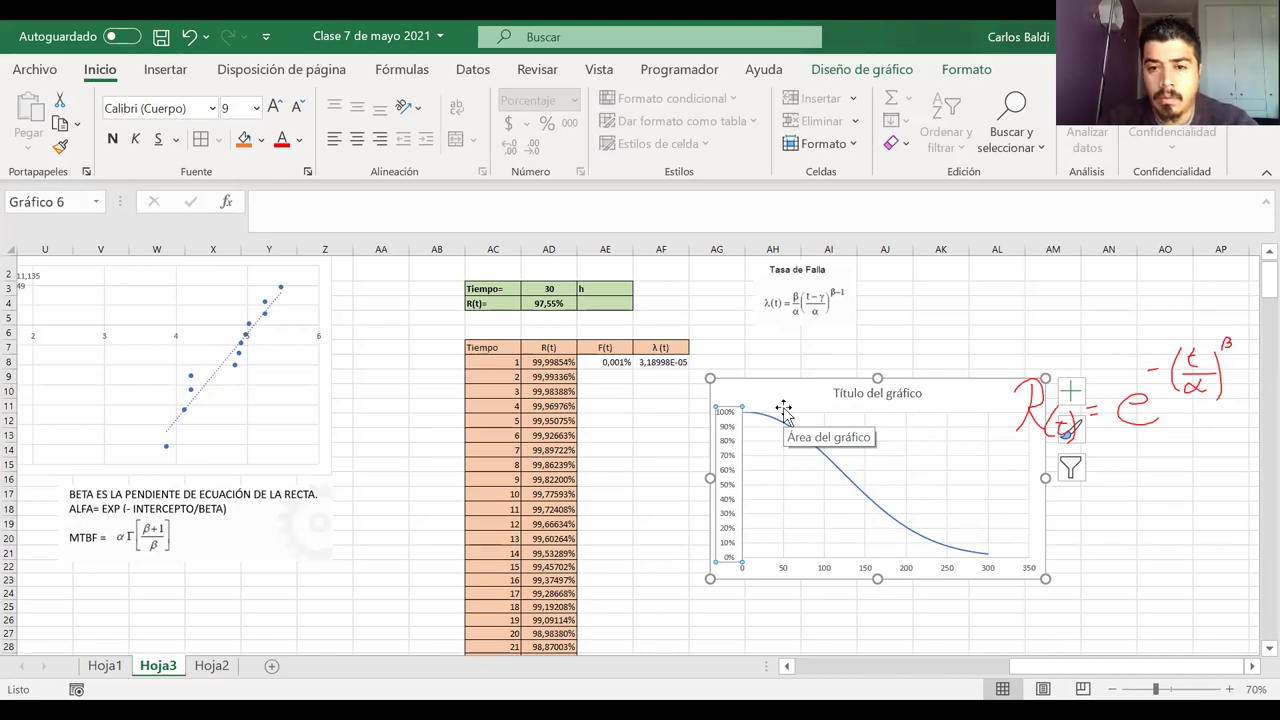
- Set the maximum of the R(t) chart's horizontal axis to 300 and close the axis formatting options
click(989, 572)
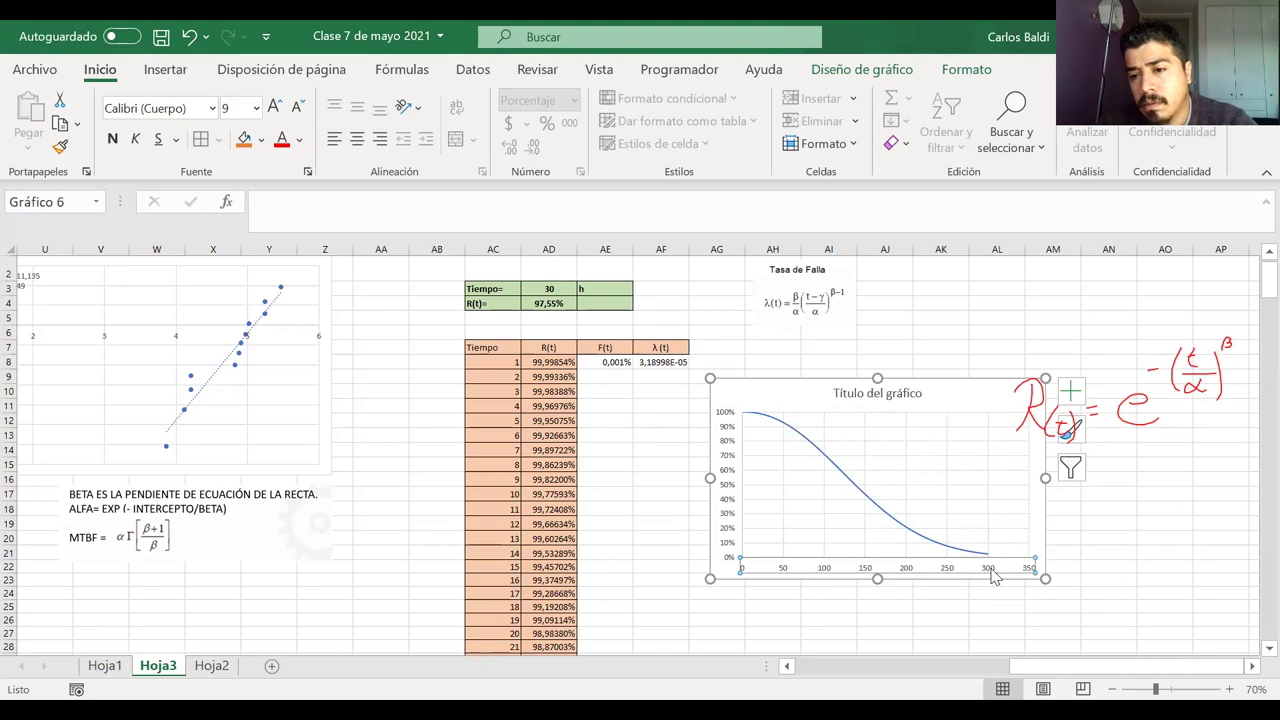
right_click(914, 552)
click(914, 548)
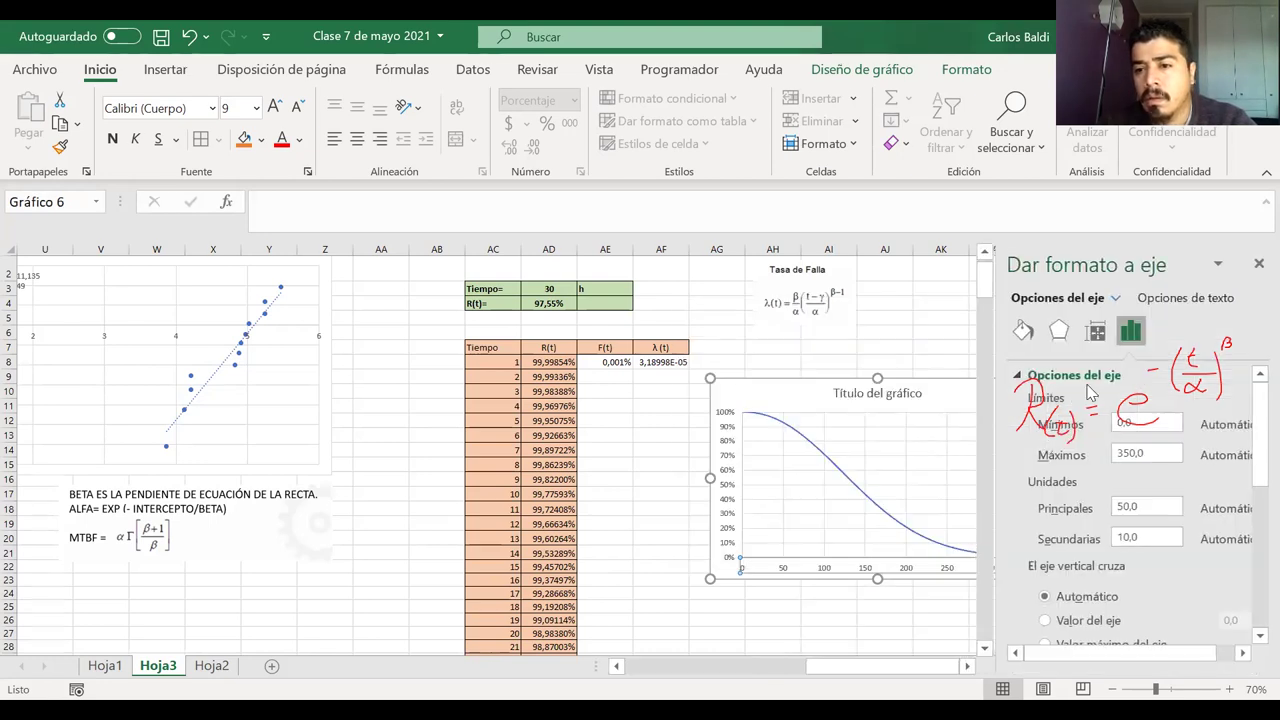
click(1124, 458)
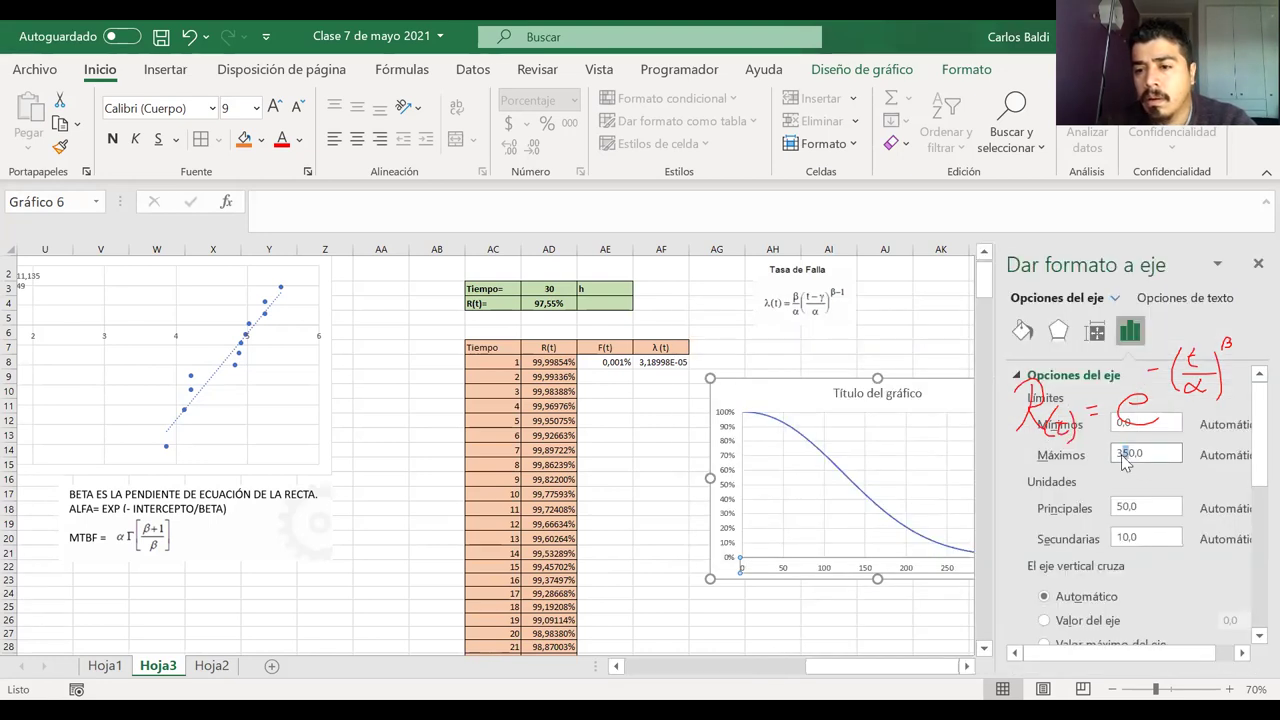
text(0)
key(Return)
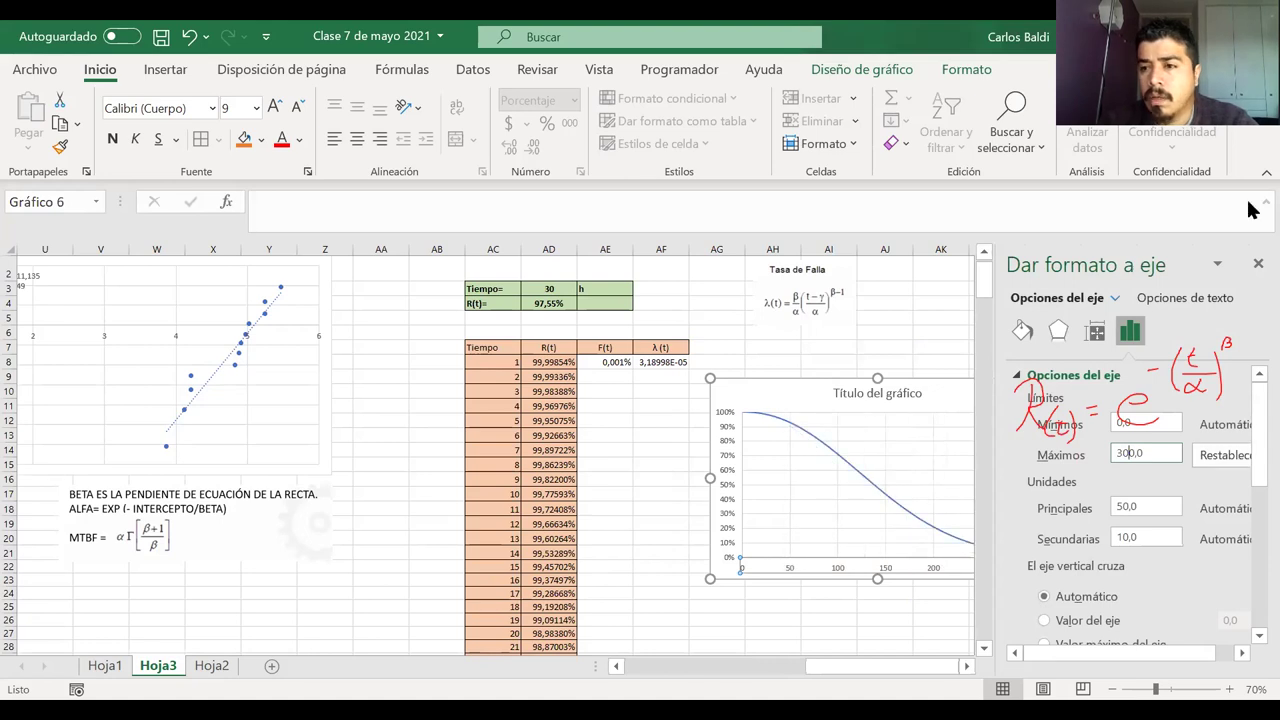
click(1258, 263)
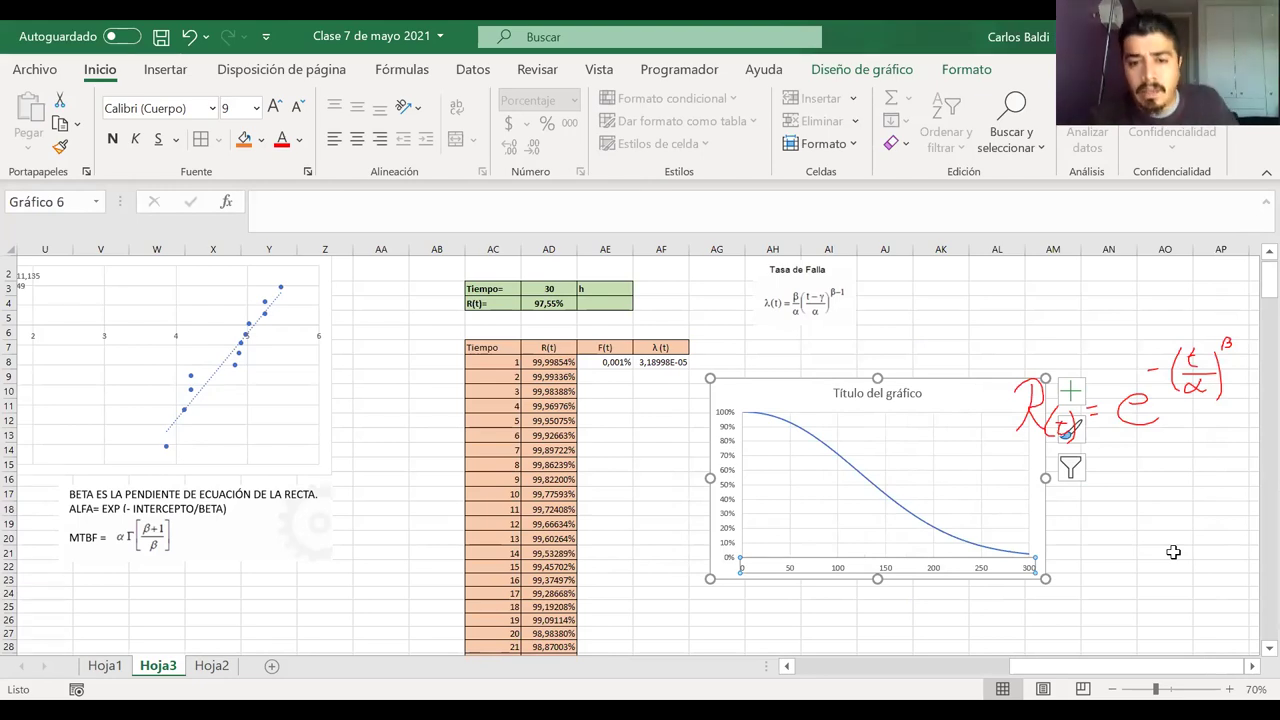
- Clear the old handwritten formula and handwrite R(t) + F(t) = 1 and F(t) = 1 - R(t) beside the table
scroll(1173, 552, right, 1)
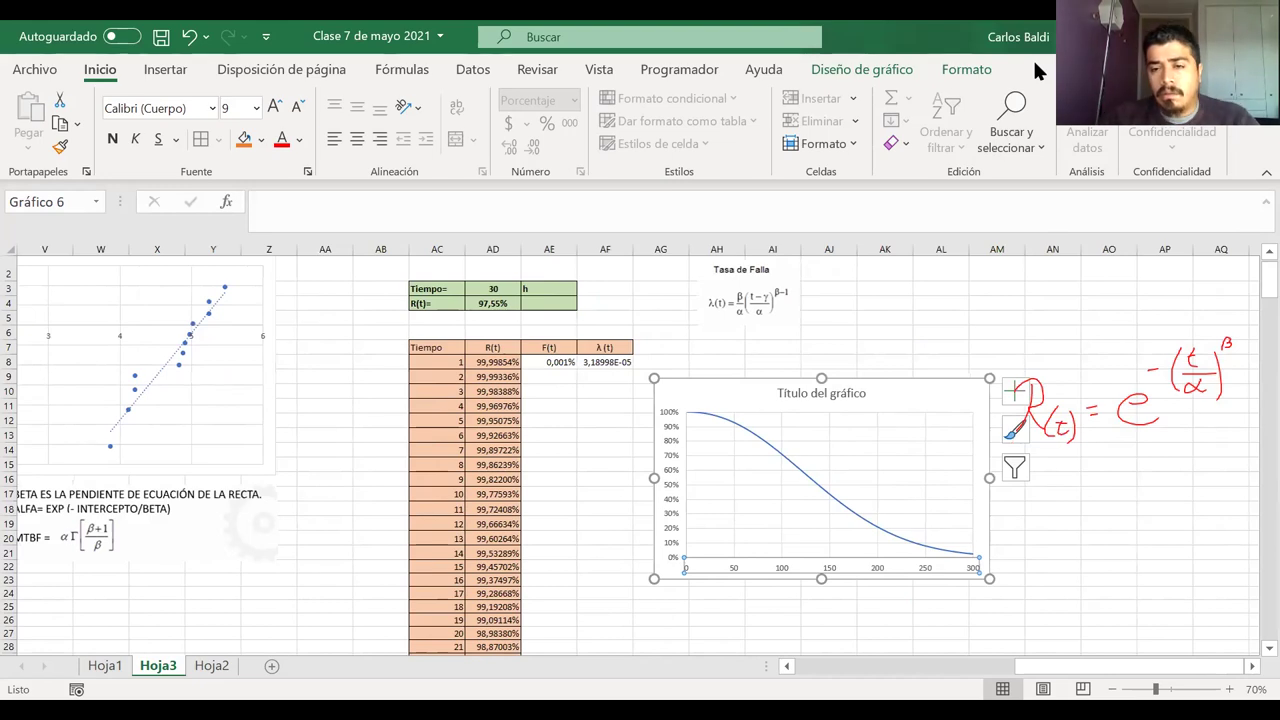
key(Escape)
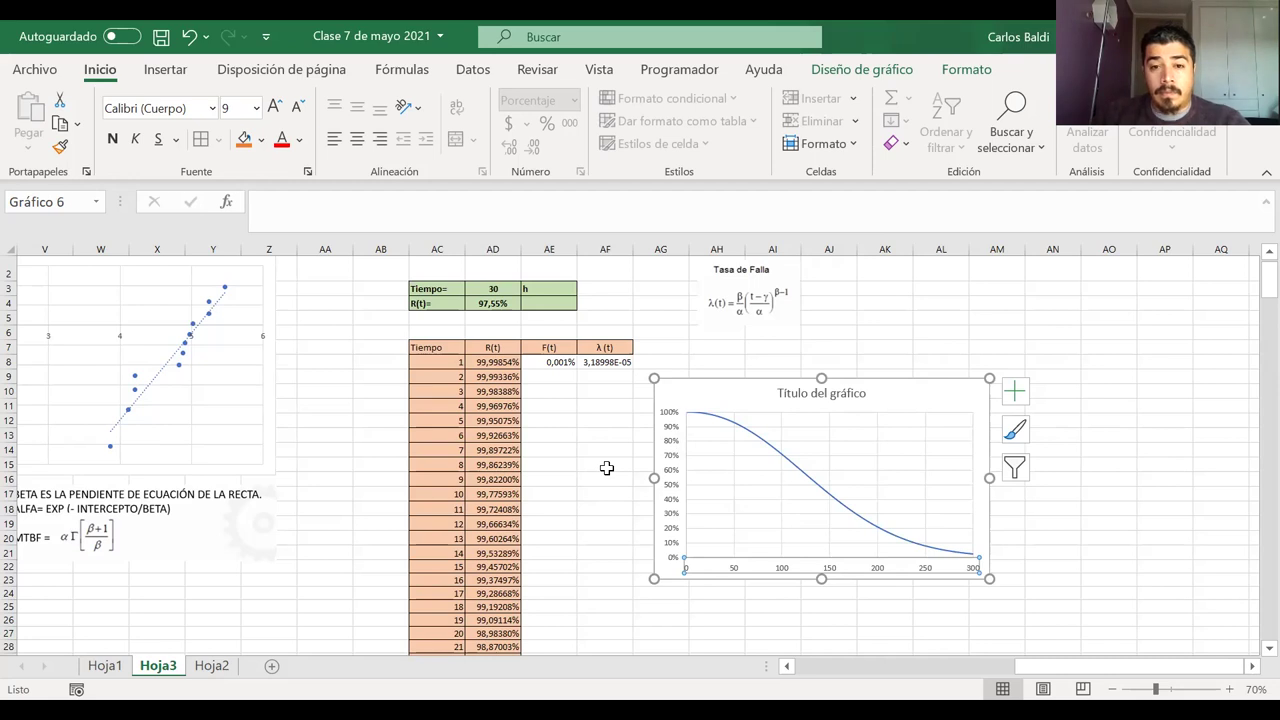
click(553, 364)
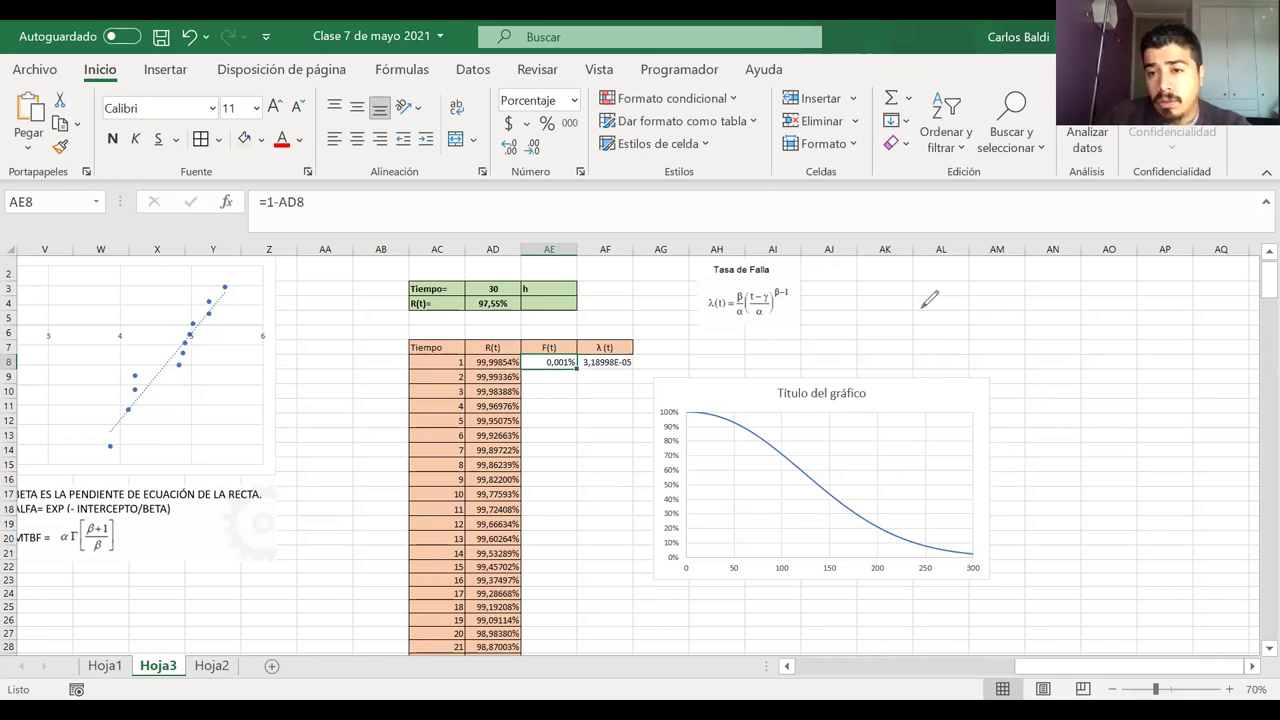
mouse_move(908, 316)
mouse_down()
mouse_move(916, 280)
mouse_move(925, 300)
mouse_move(955, 290)
mouse_move(957, 316)
mouse_move(1048, 272)
mouse_move(1046, 300)
mouse_move(1078, 308)
mouse_move(1086, 290)
mouse_move(1156, 316)
mouse_up()
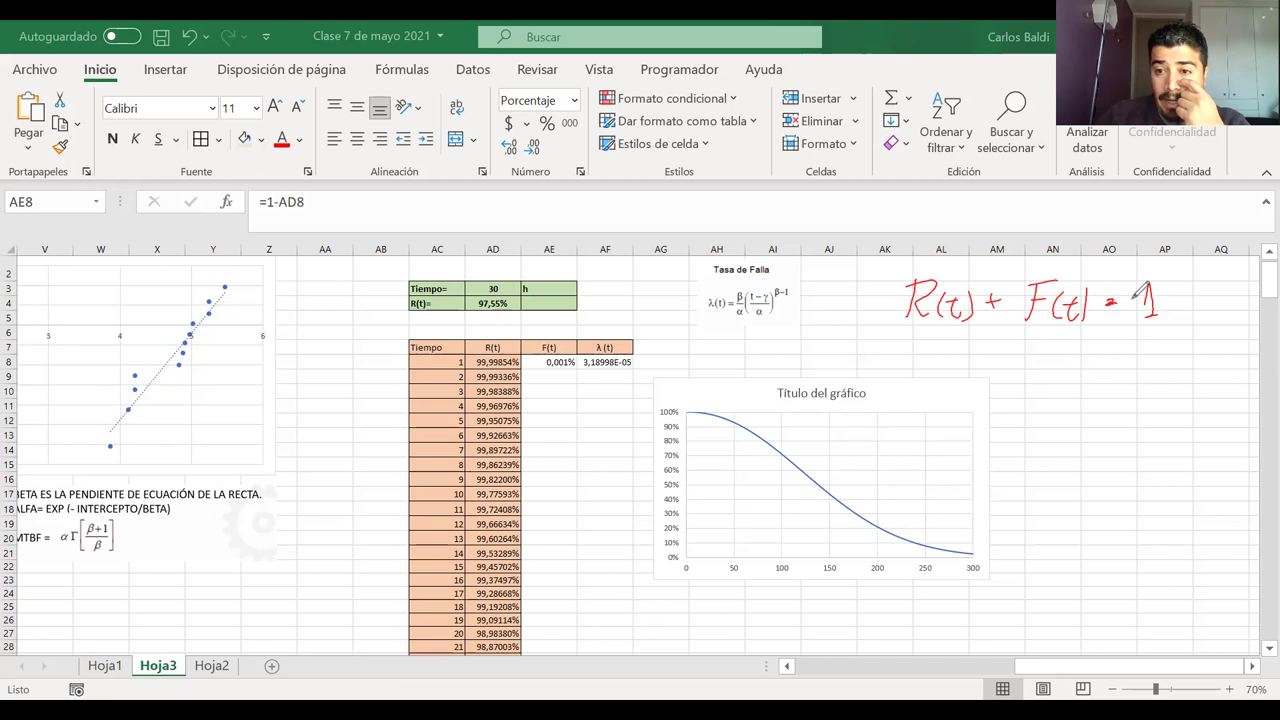
mouse_move(1012, 350)
mouse_down()
mouse_move(1004, 390)
mouse_move(1030, 354)
mouse_move(1042, 394)
mouse_up()
mouse_move(1030, 376)
mouse_down()
mouse_move(1048, 374)
mouse_move(1052, 396)
mouse_move(1080, 379)
mouse_up()
drag(1068, 388, 1102, 394)
drag(1126, 382, 1162, 394)
mouse_move(1162, 372)
mouse_down()
mouse_move(1178, 394)
mouse_move(1199, 392)
mouse_up()
drag(1193, 379, 1207, 392)
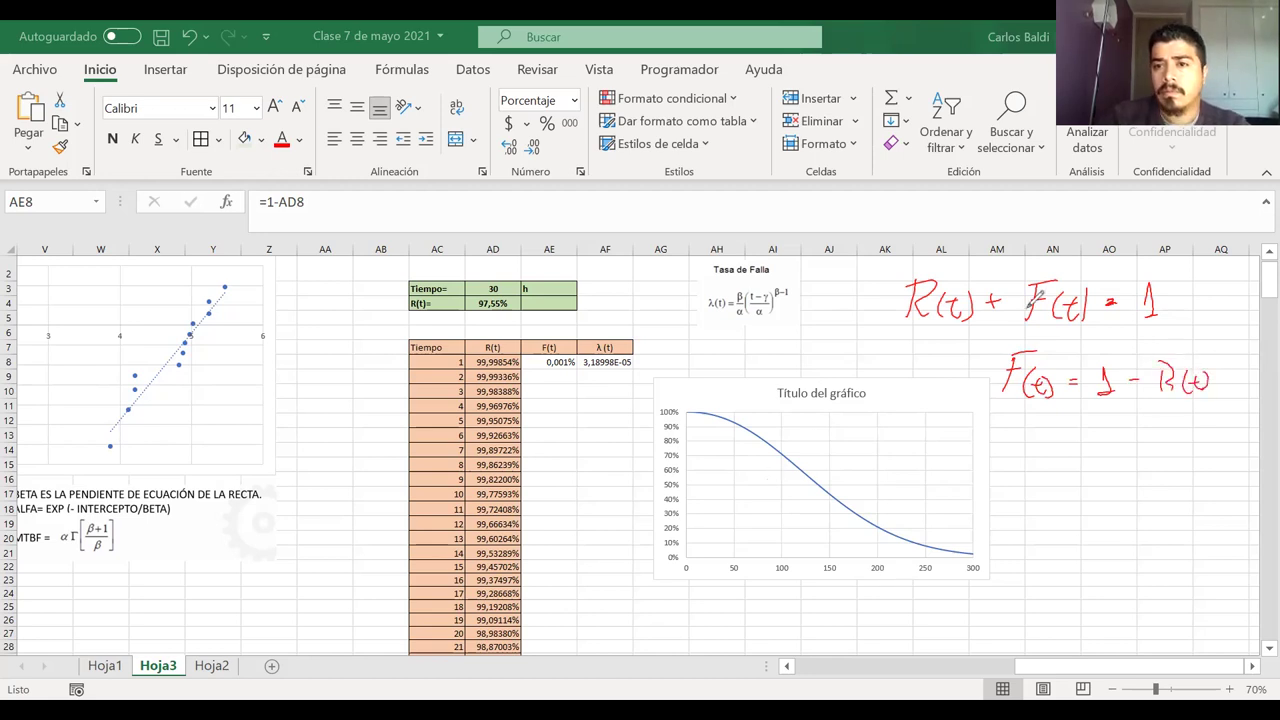
- Review the F(t) formula =1-AD8 in AE8 and fill it down the column to time 300
click(545, 362)
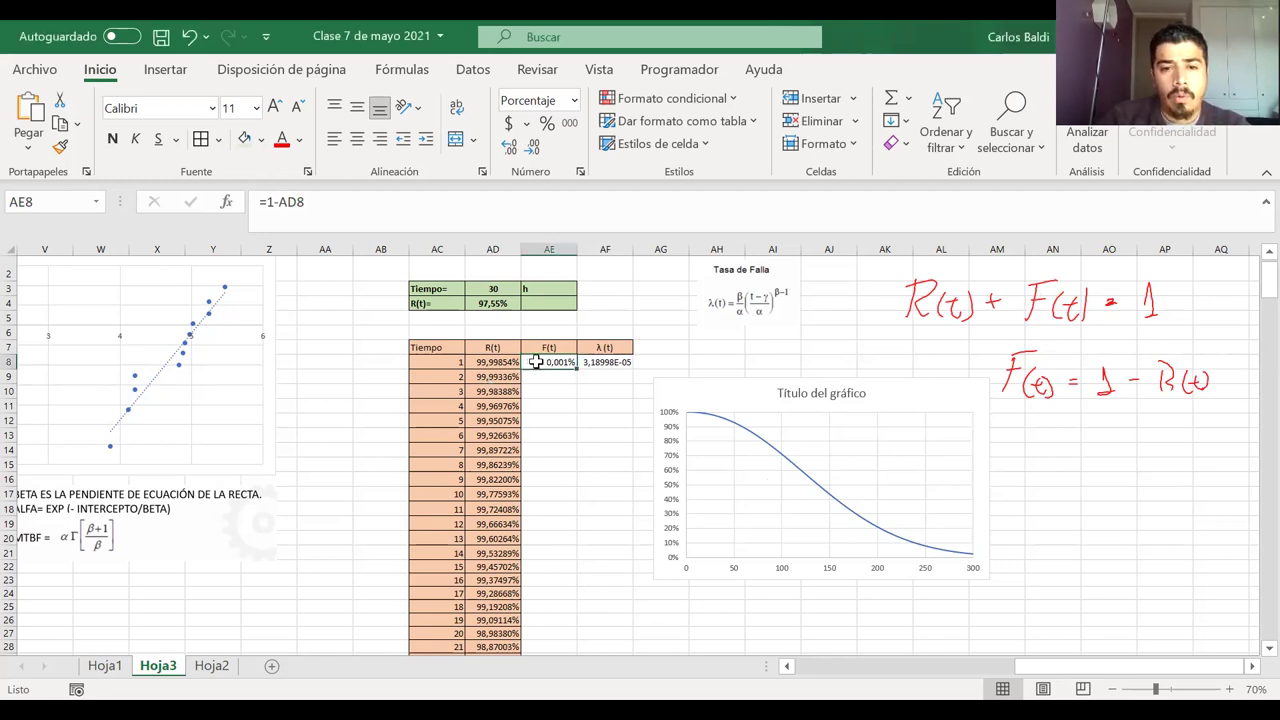
double_click(540, 363)
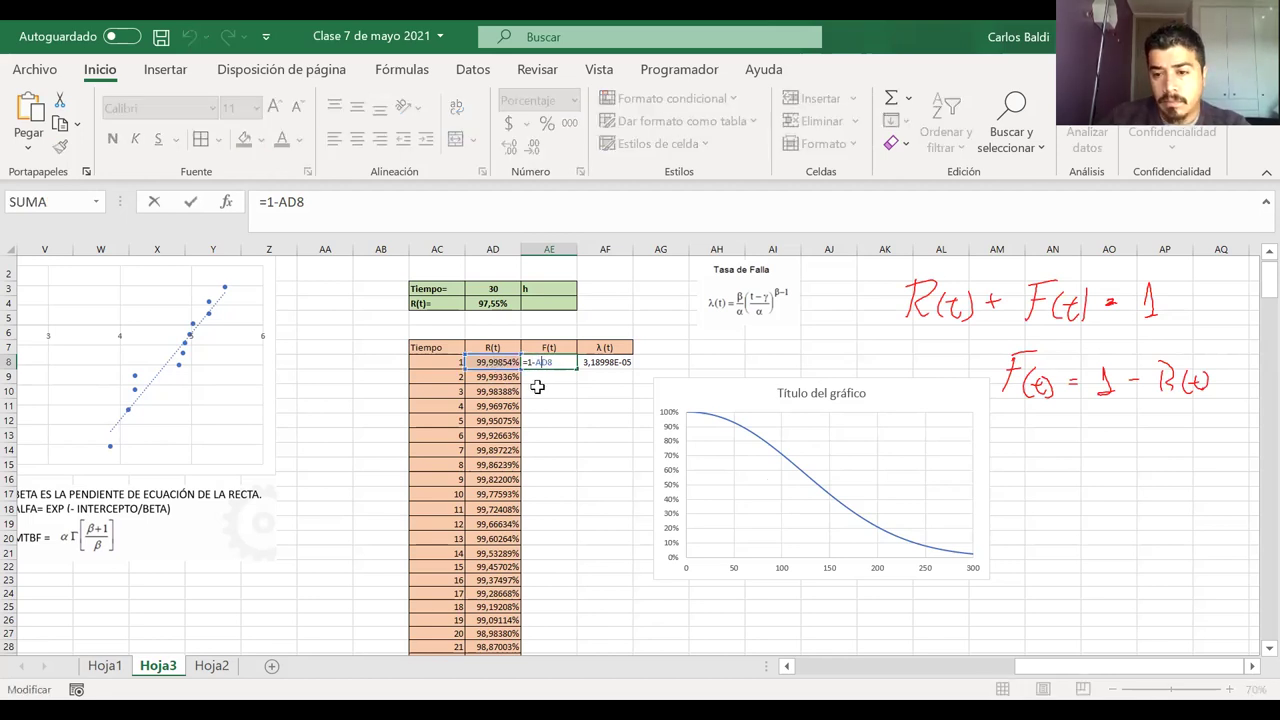
key(Return)
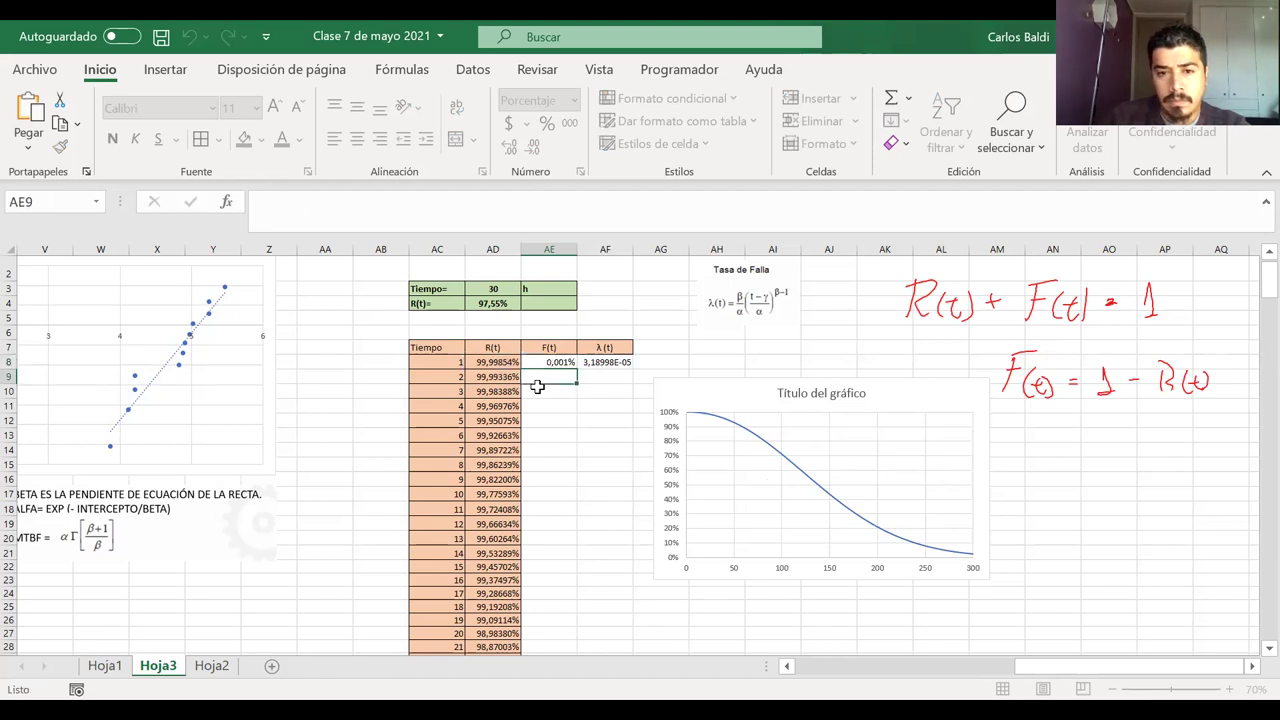
click(565, 364)
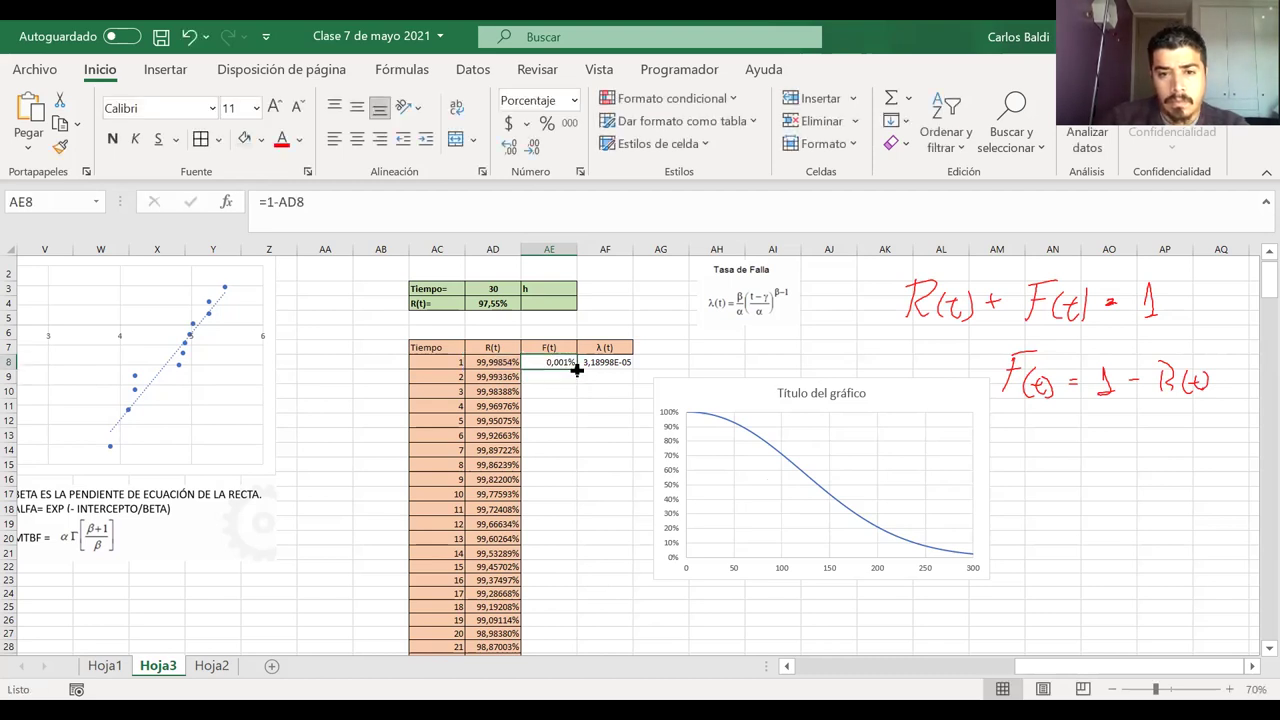
double_click(576, 369)
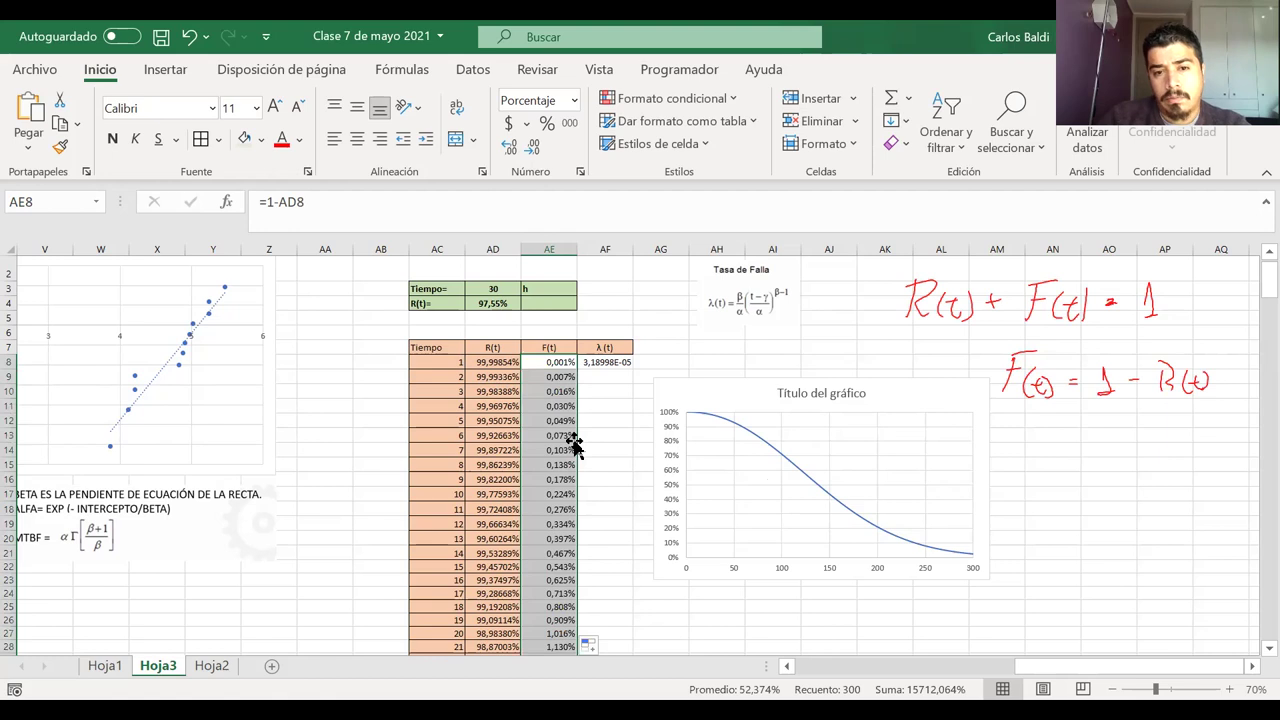
- Insert a scatter chart with smooth lines and no markers from the Tiempo and F(t) columns, times 1 to 300
scroll(575, 443, down, 20)
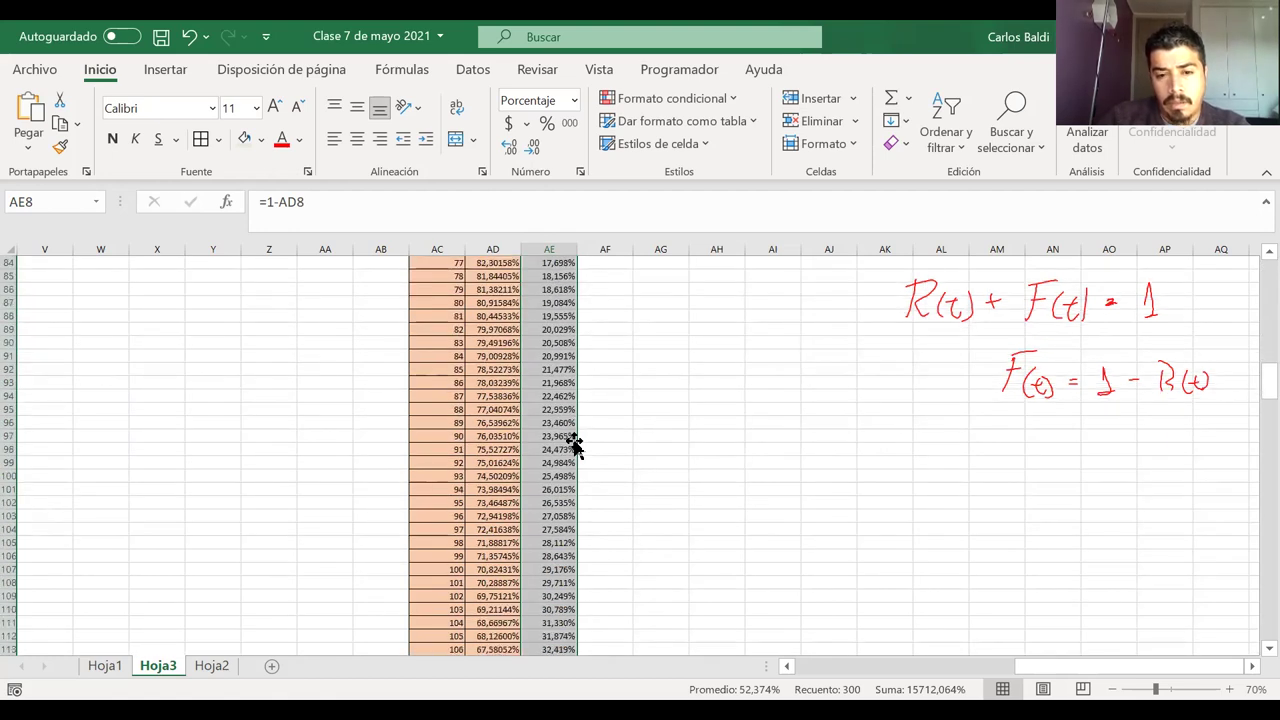
scroll(573, 440, down, 20)
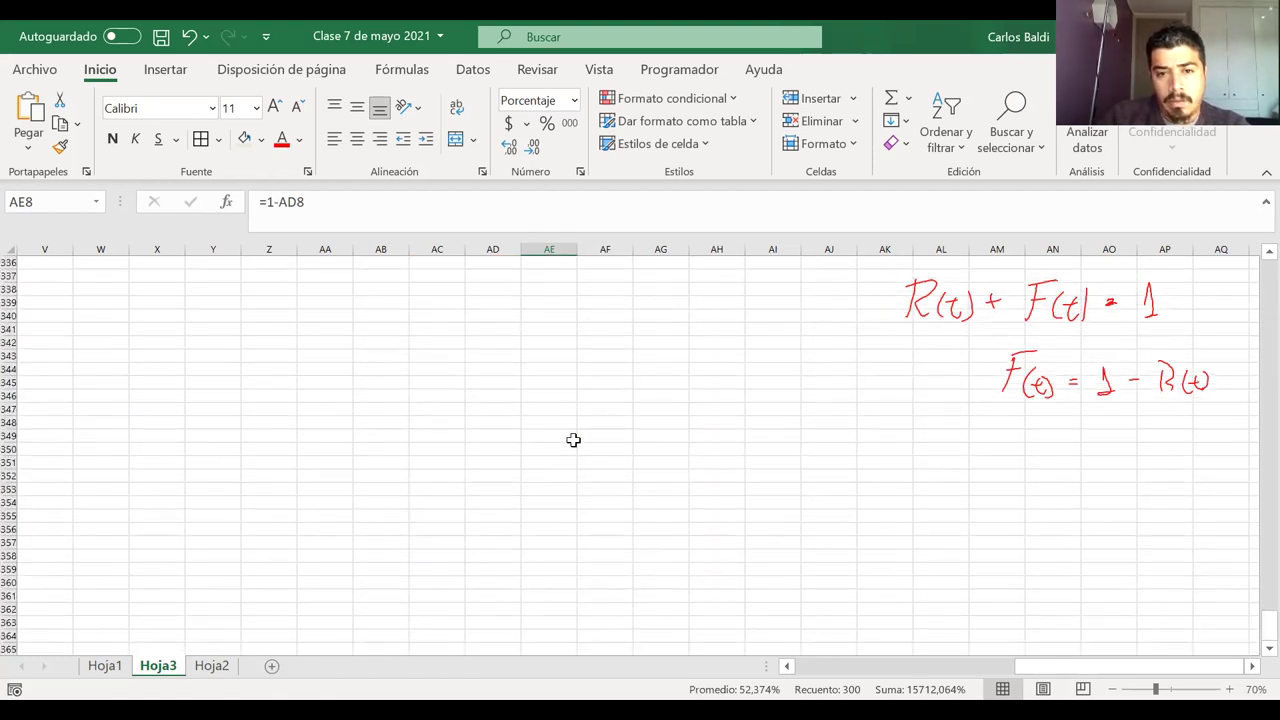
scroll(573, 440, up, 20)
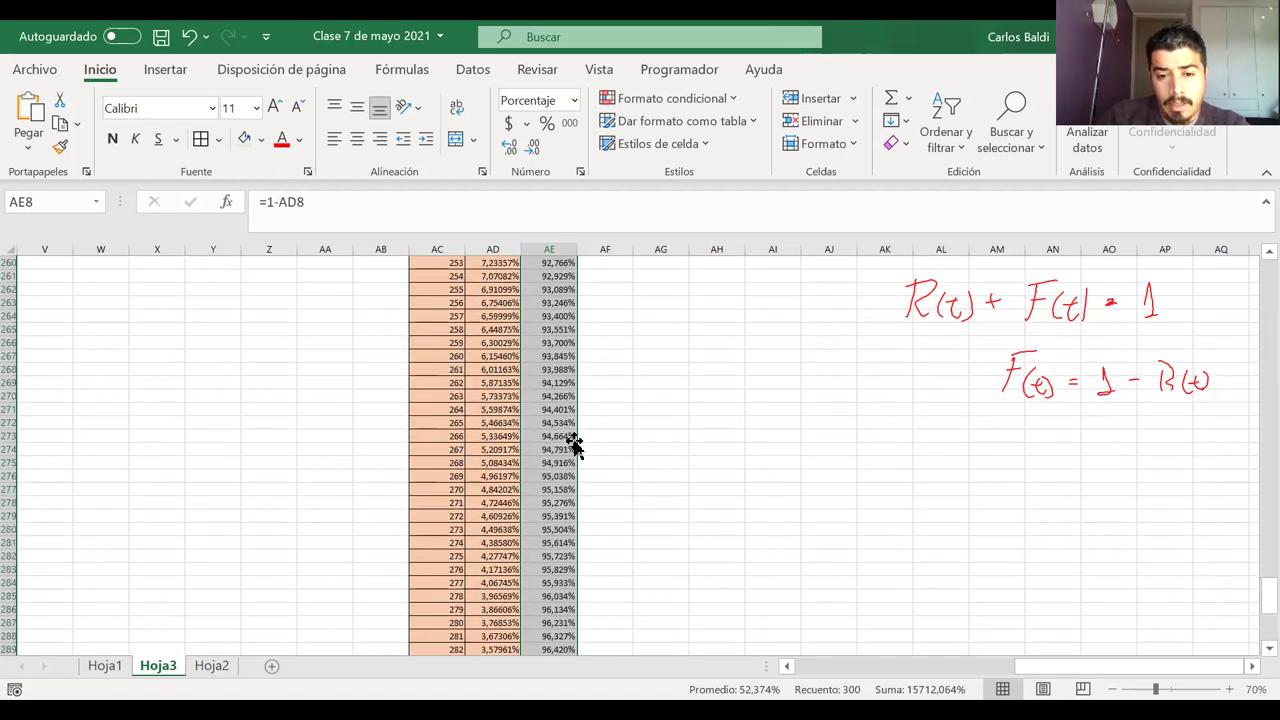
scroll(575, 443, down, 6)
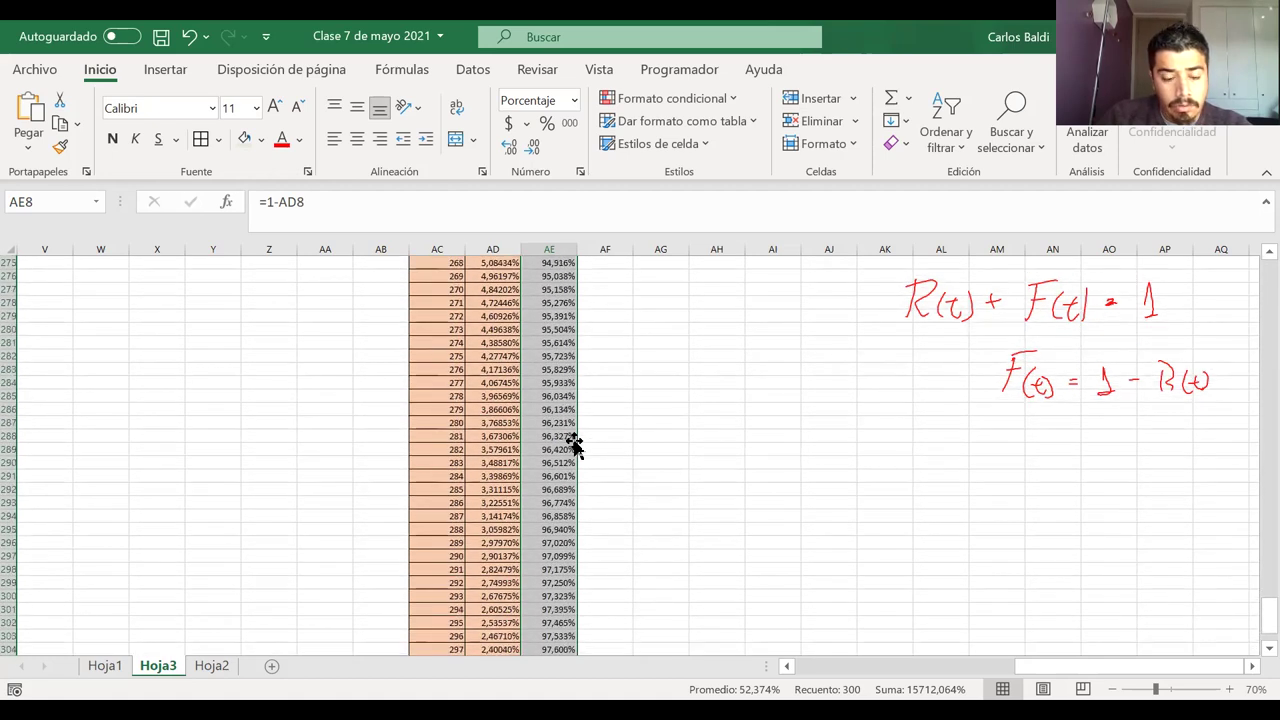
scroll(575, 443, down, 2)
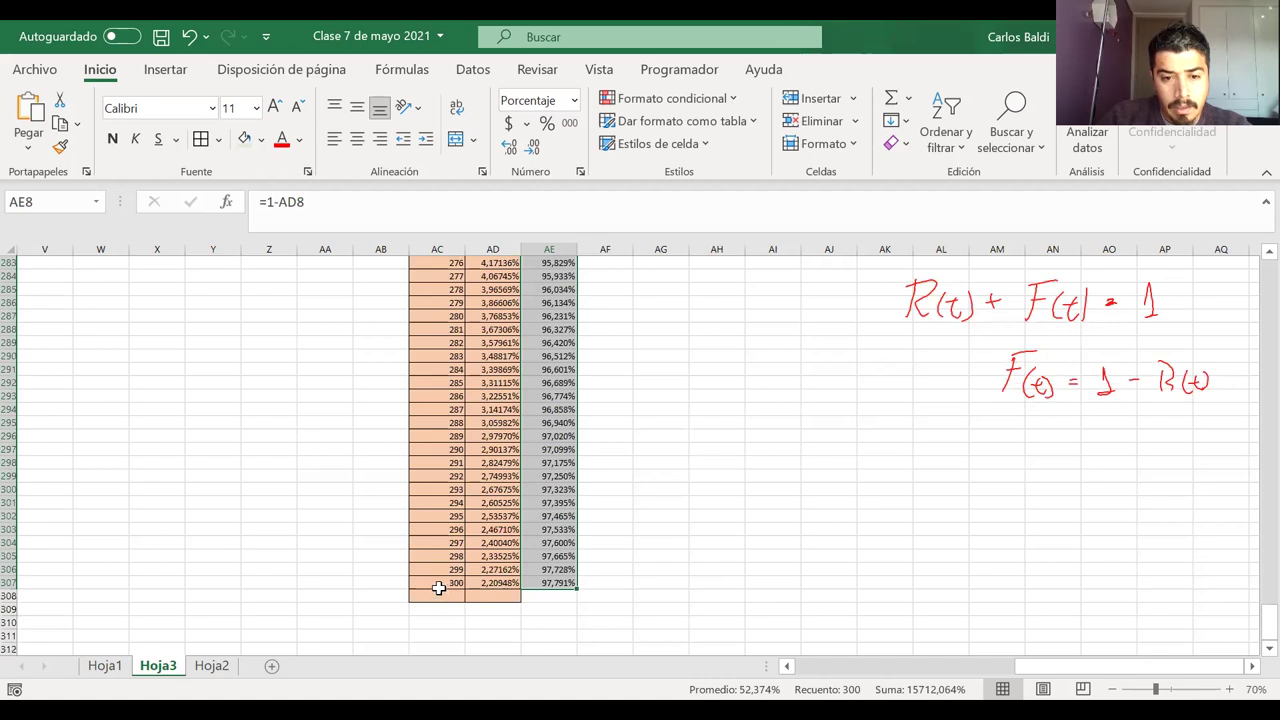
click(437, 585)
drag(450, 270, 437, 327)
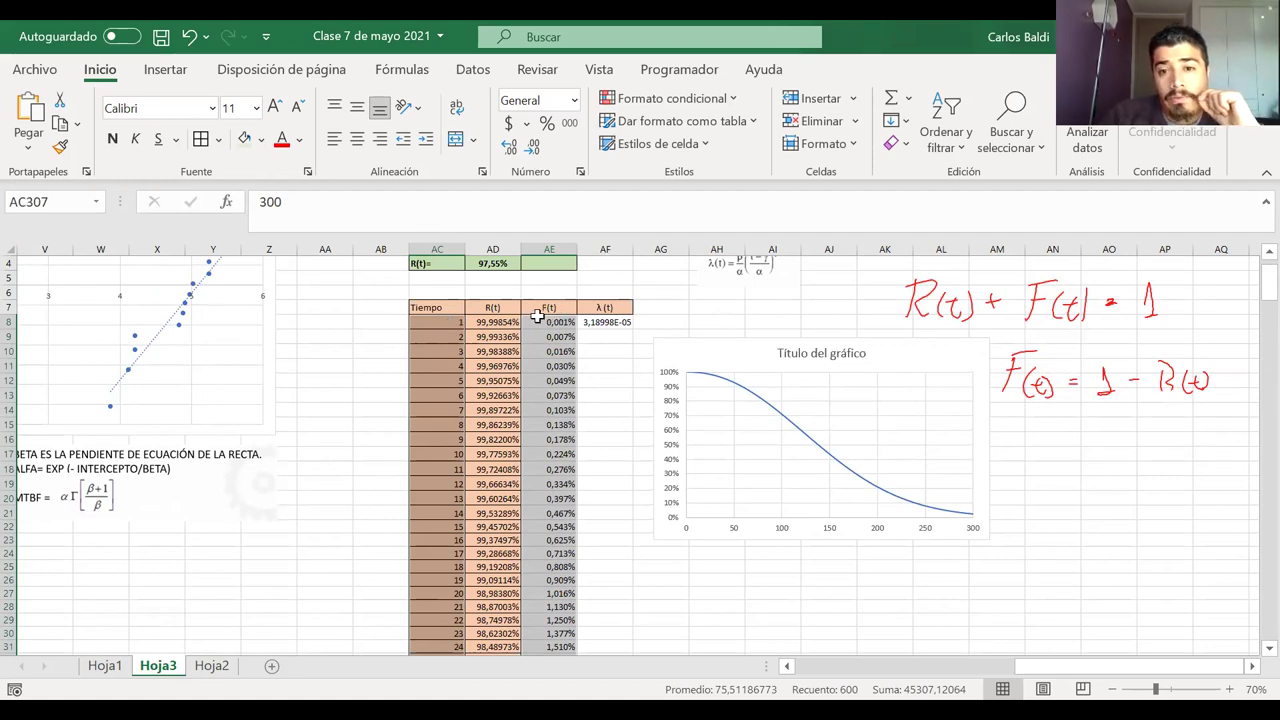
click(149, 69)
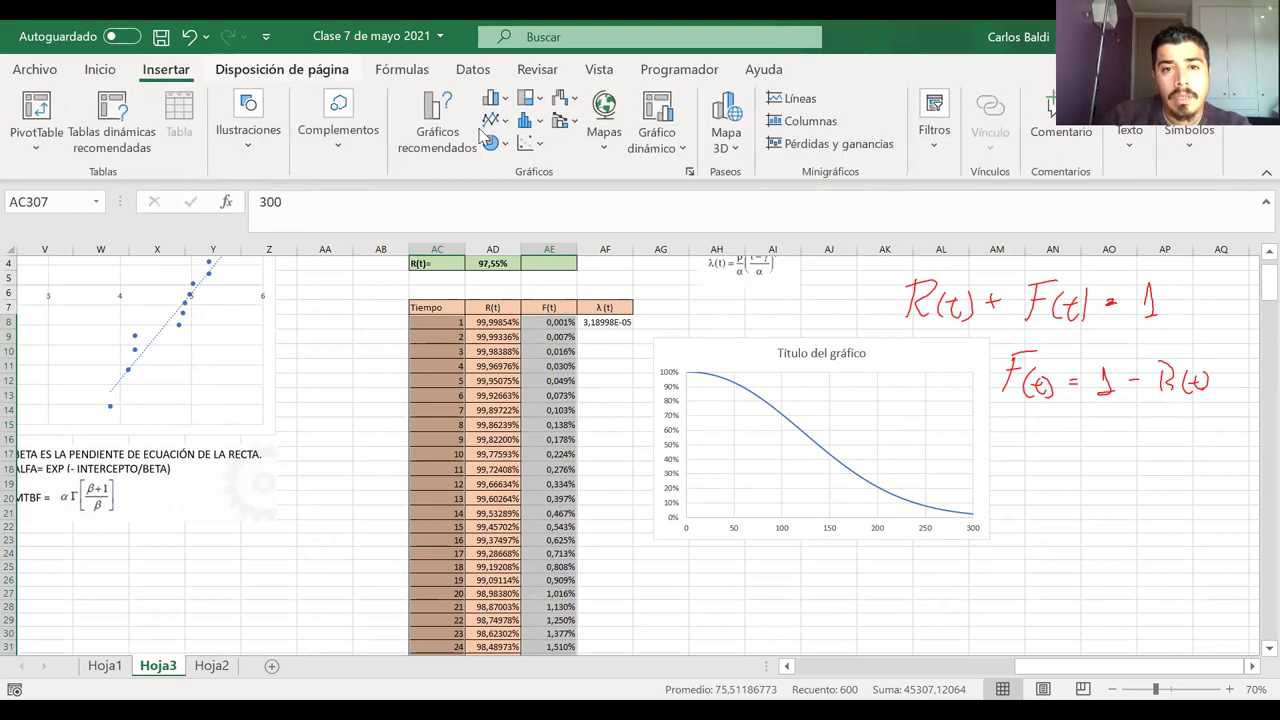
click(541, 146)
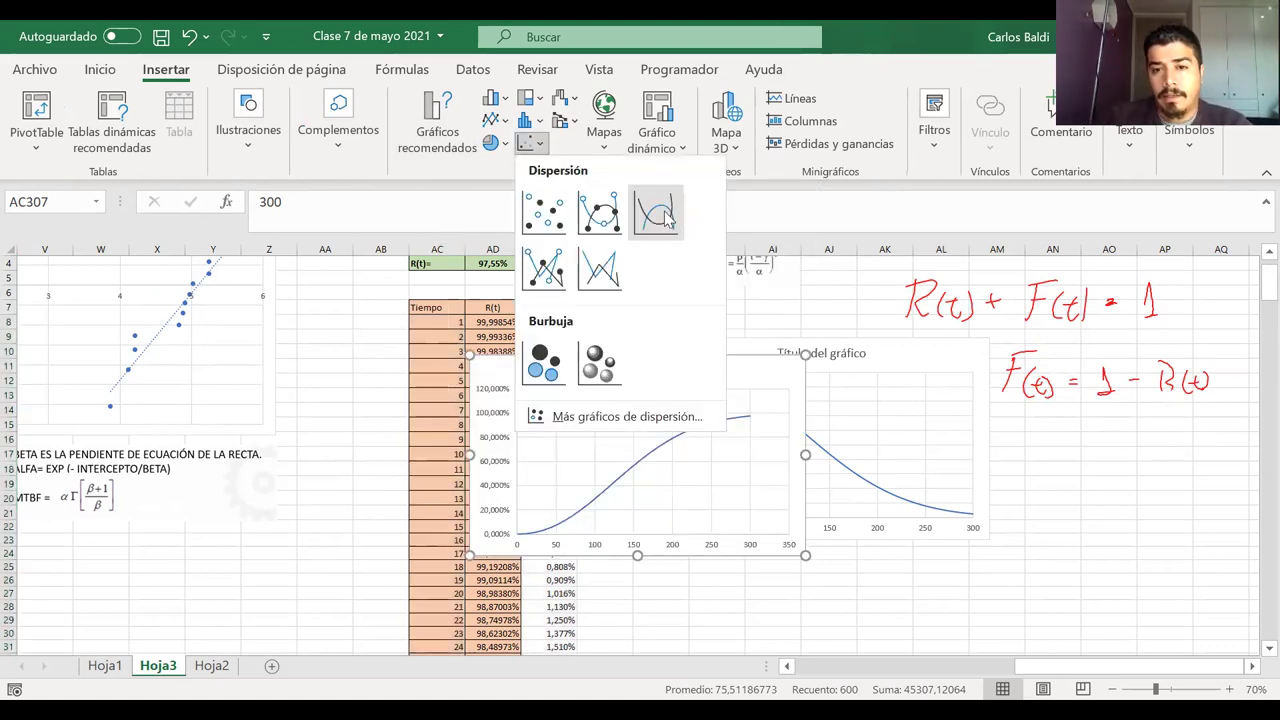
click(666, 218)
- Place the F(t) chart directly to the right of the R(t) chart and clear the handwritten formulas
drag(505, 350, 1066, 344)
scroll(1067, 345, right, 4)
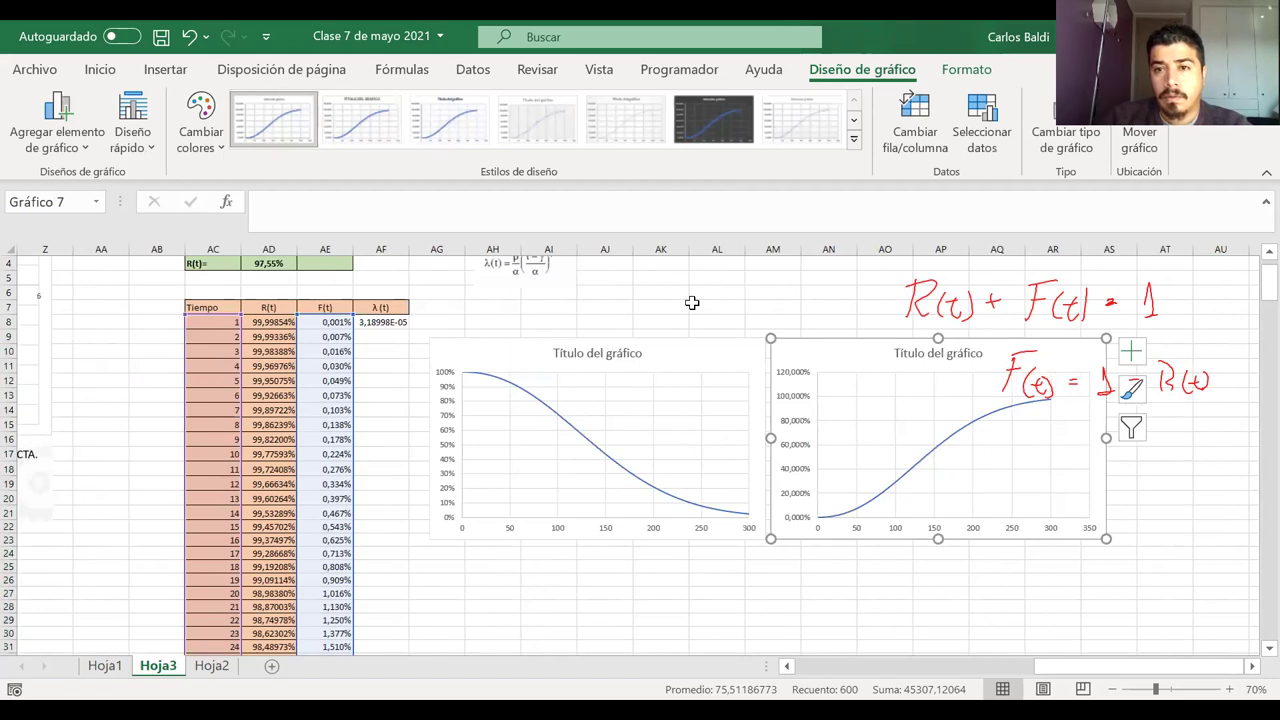
key(Escape)
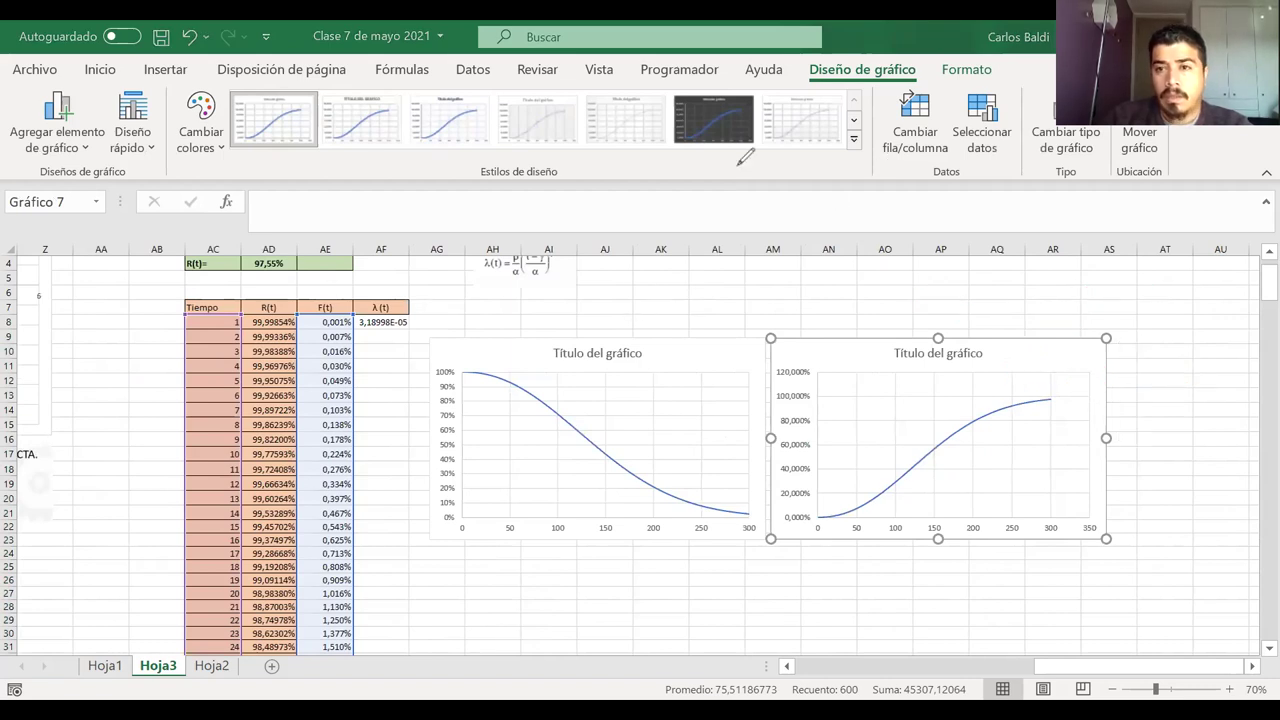
- Change the R(t) chart's title to CONFIABILIDAD
double_click(587, 355)
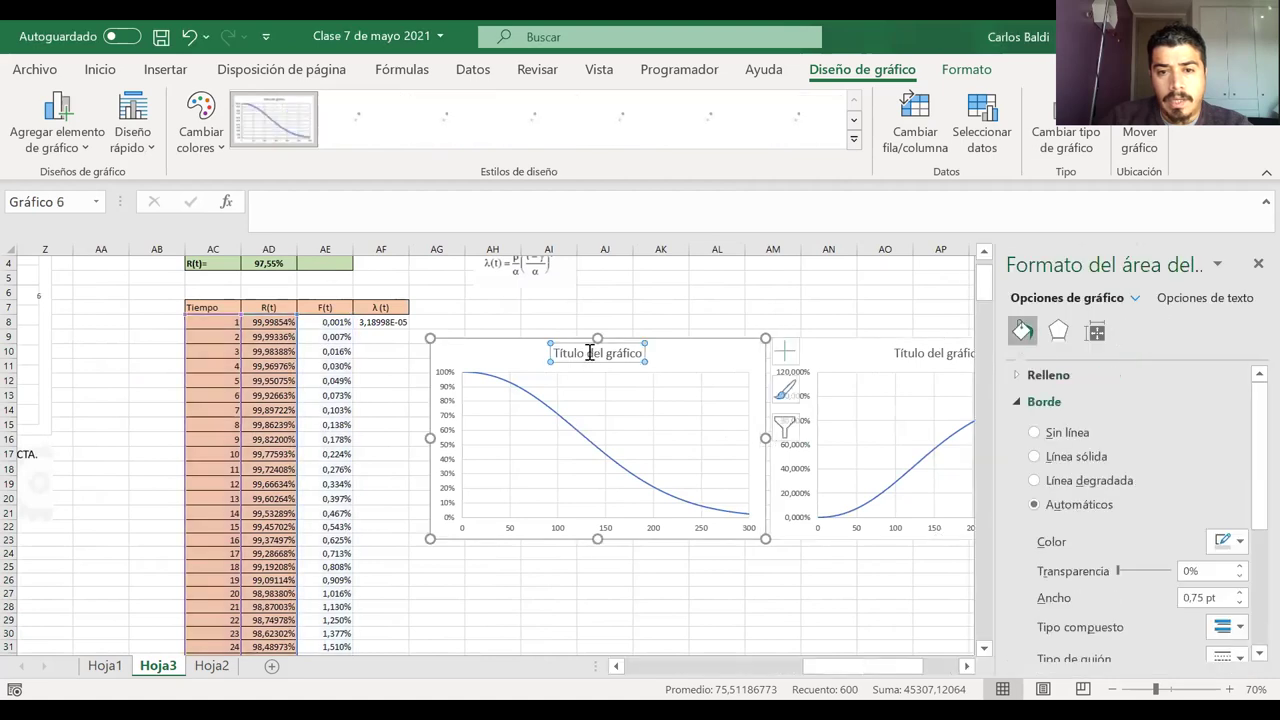
triple_click(649, 361)
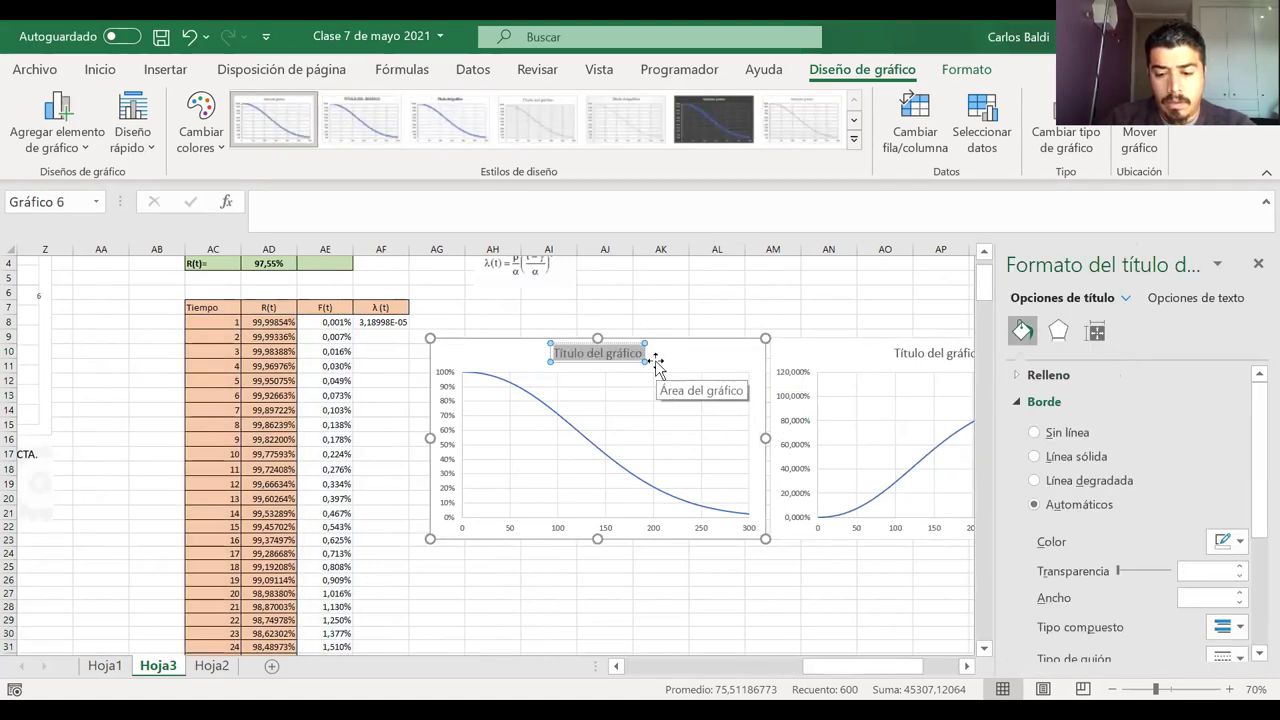
text(CONFIABILIDAD)
- Change the F(t) chart's title to PROBABILIDAD FALLA ACUMULADA and close the title formatting options
click(918, 354)
triple_click(921, 354)
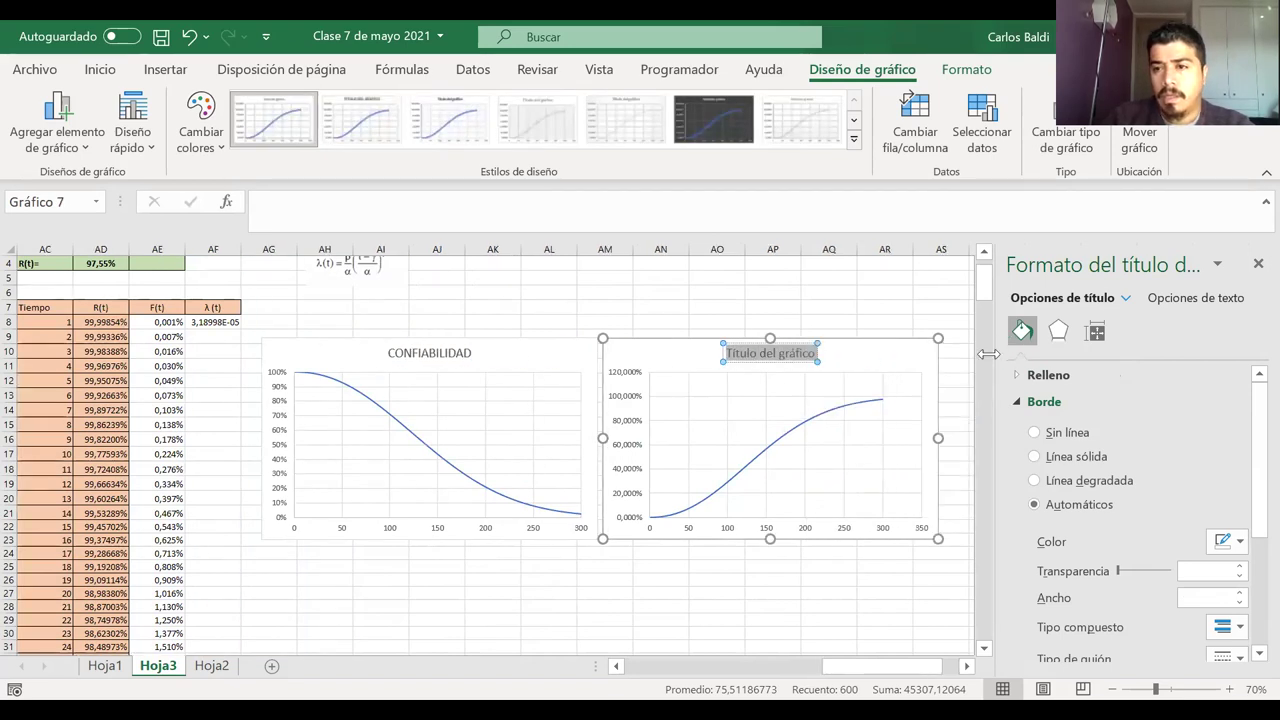
click(1257, 263)
text(PRO)
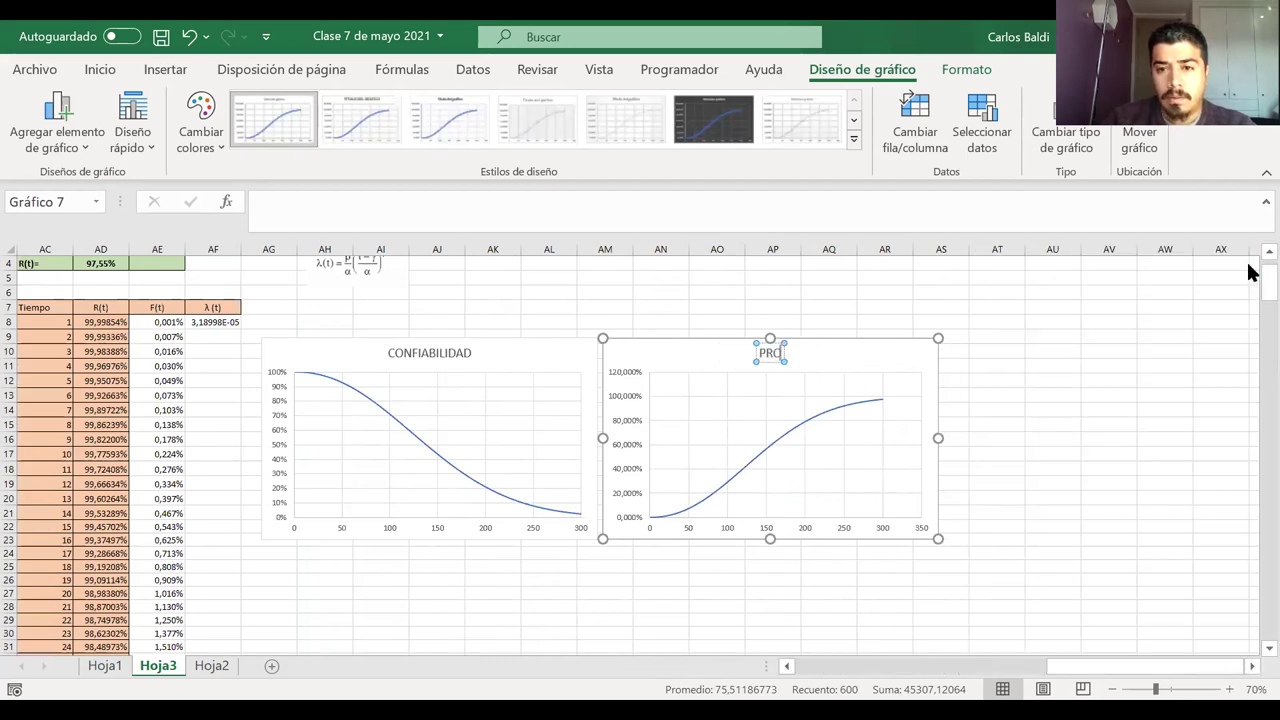
text(BABILIDA)
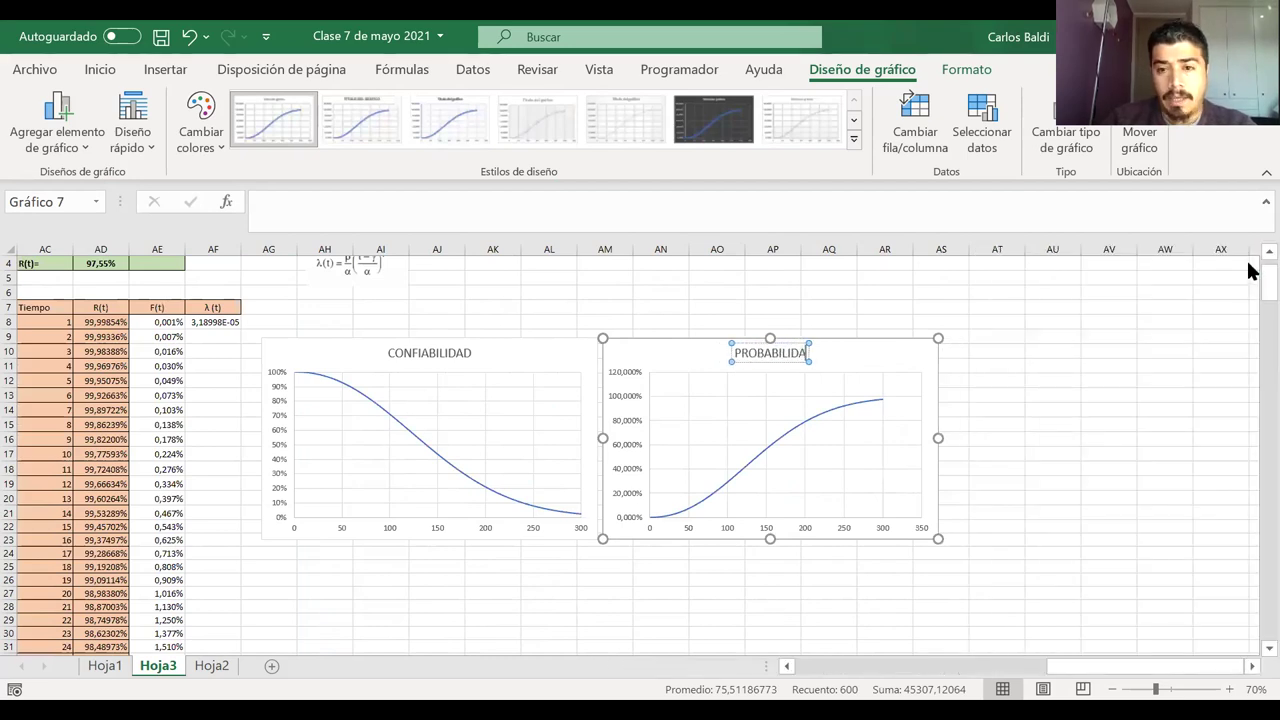
text(D FALLA A)
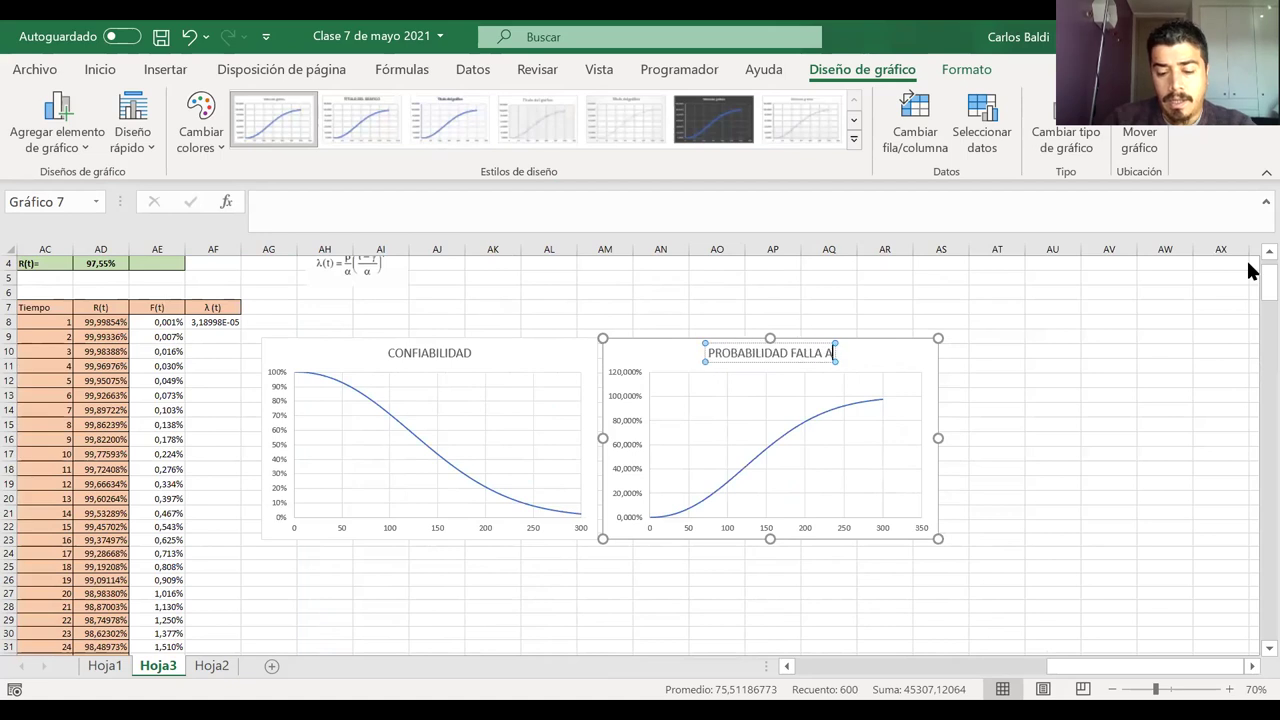
text(CUMULADA)
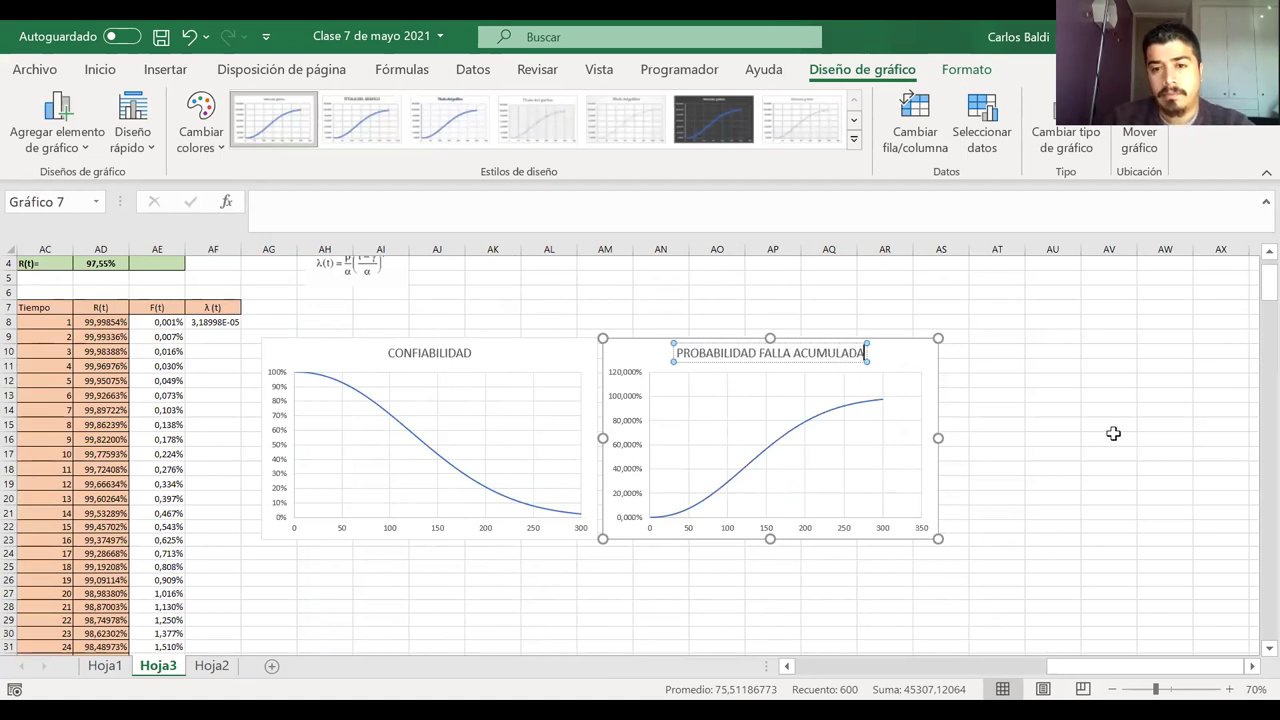
click(1046, 472)
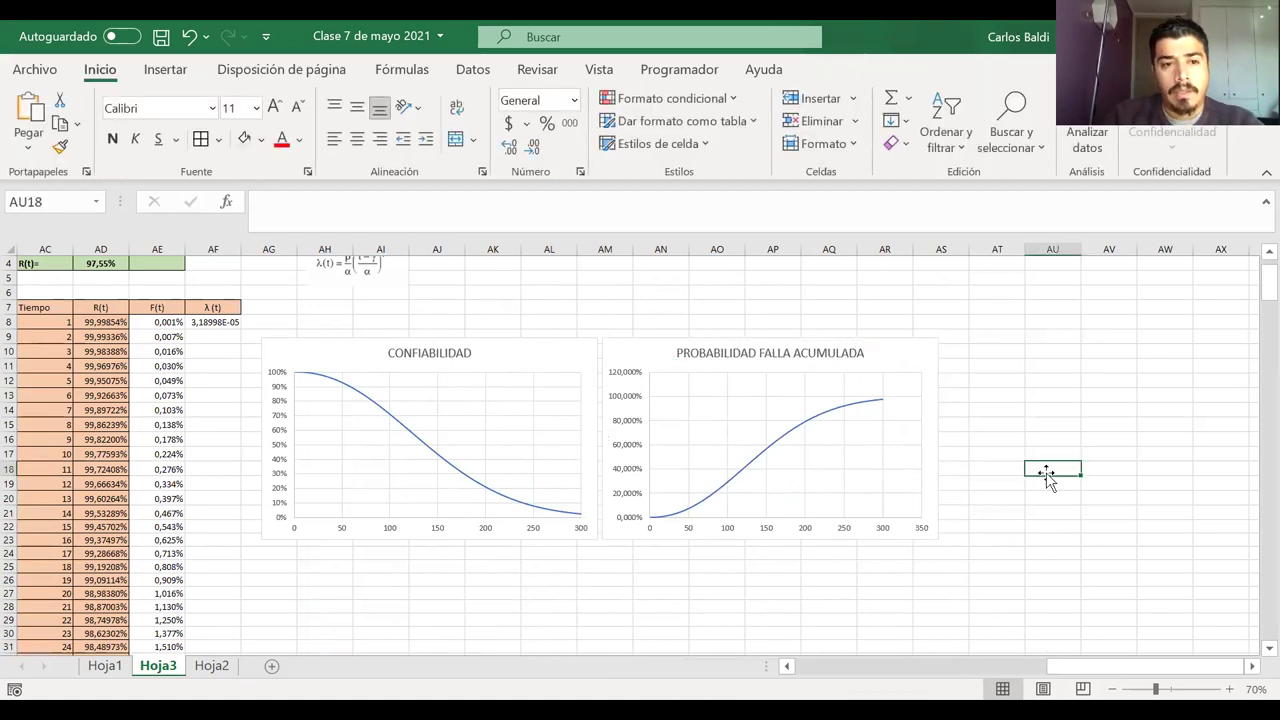
scroll(423, 470, up, 1)
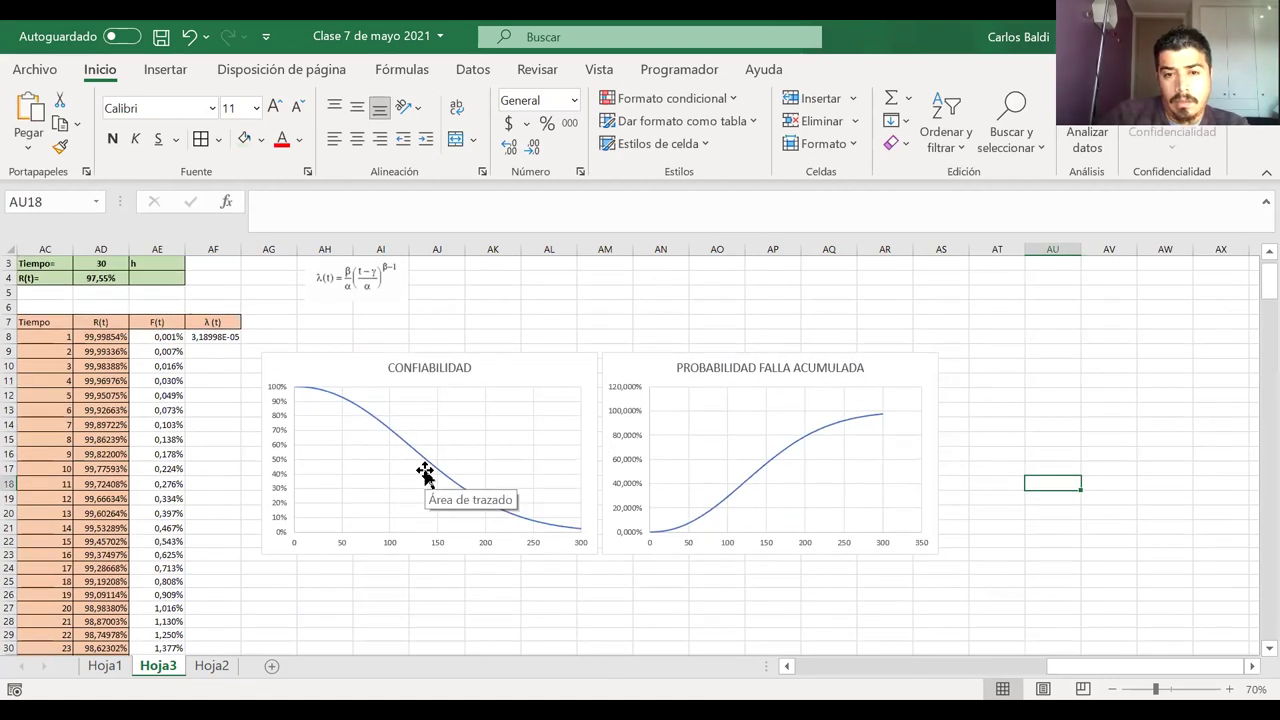
scroll(423, 470, left, 3)
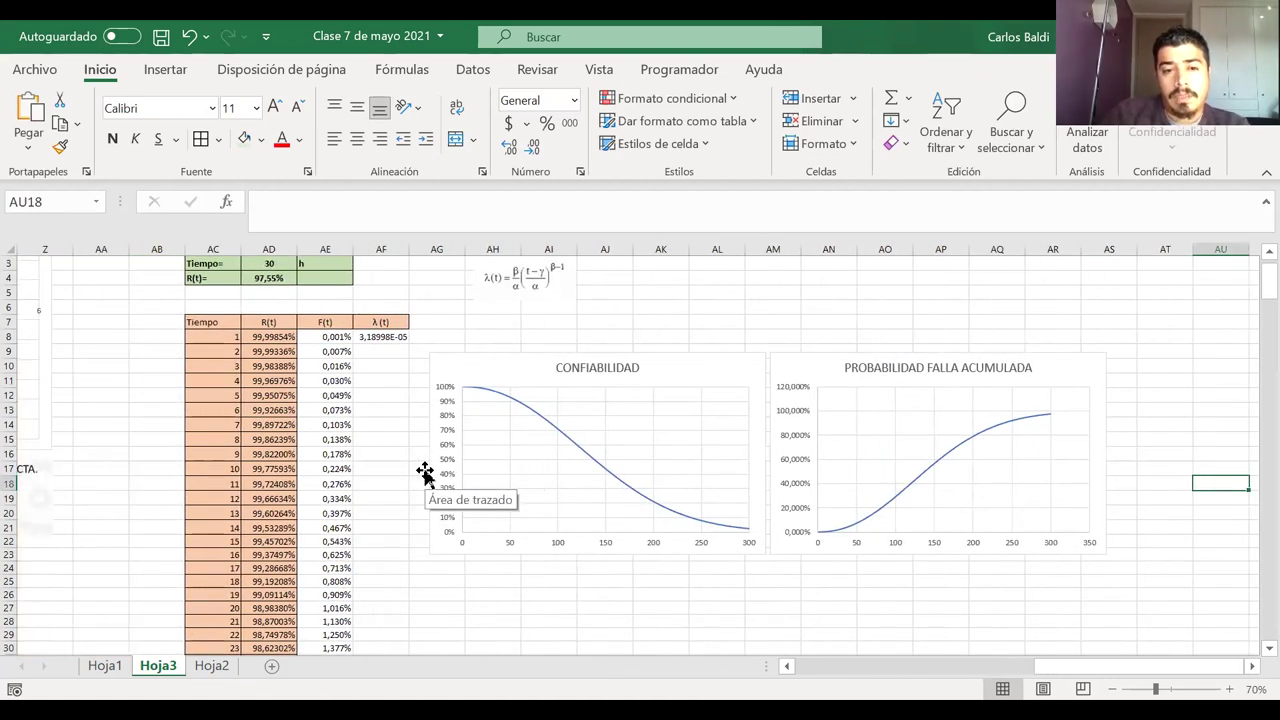
- Compare the λ(t) formula cell in Hoja3 with the finished failure-rate table, equation and chart in Hoja1
click(390, 337)
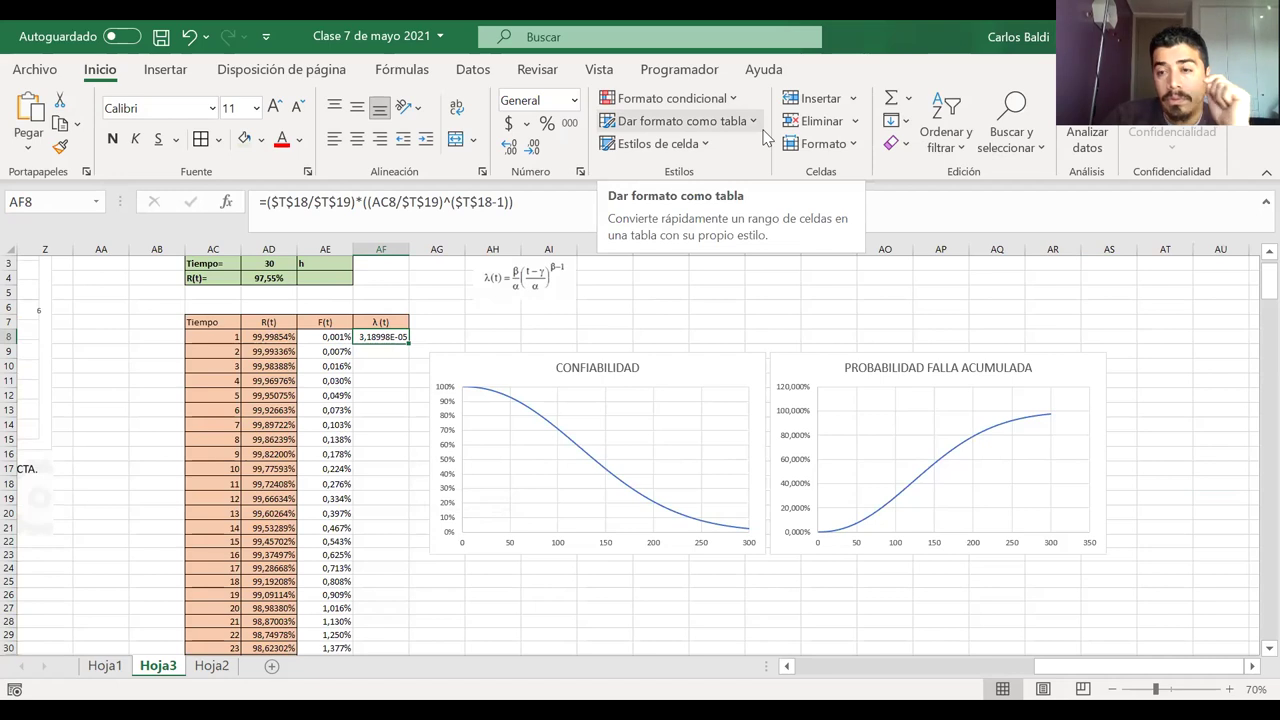
click(104, 665)
scroll(717, 486, down, 3)
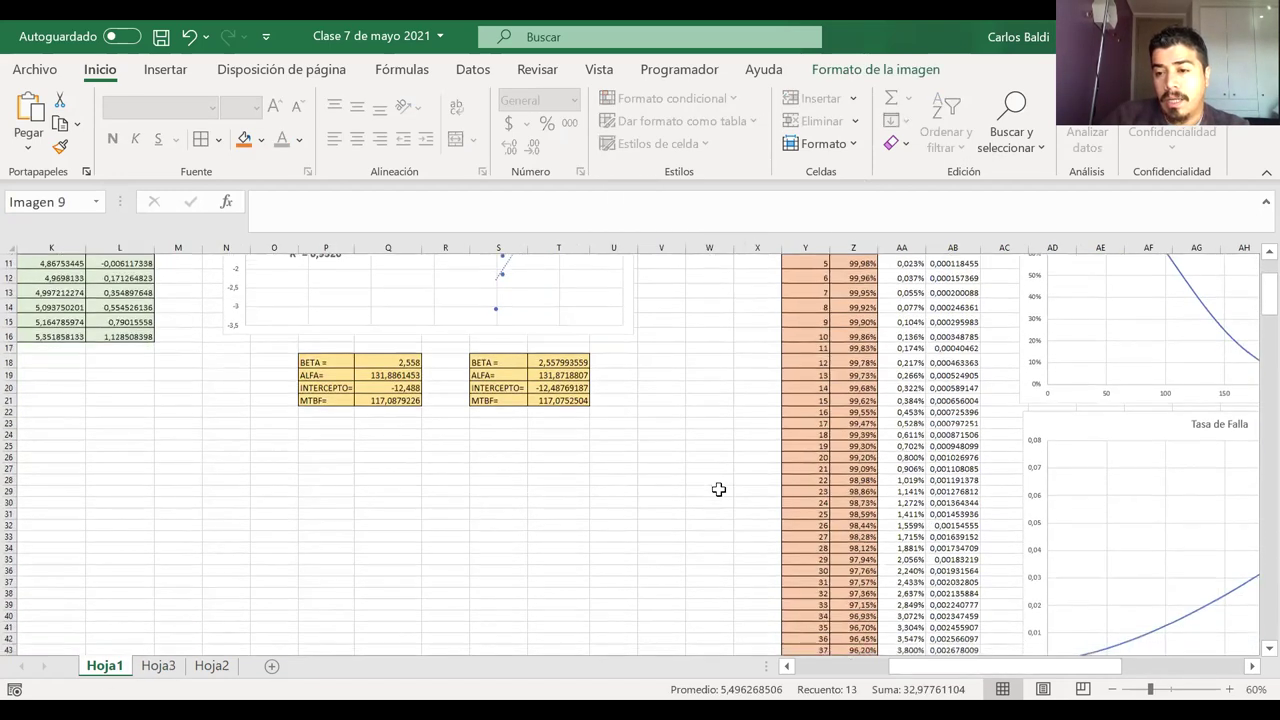
ctrl+scroll(718, 489, down, 1)
scroll(716, 487, down, 1)
scroll(711, 490, up, 5)
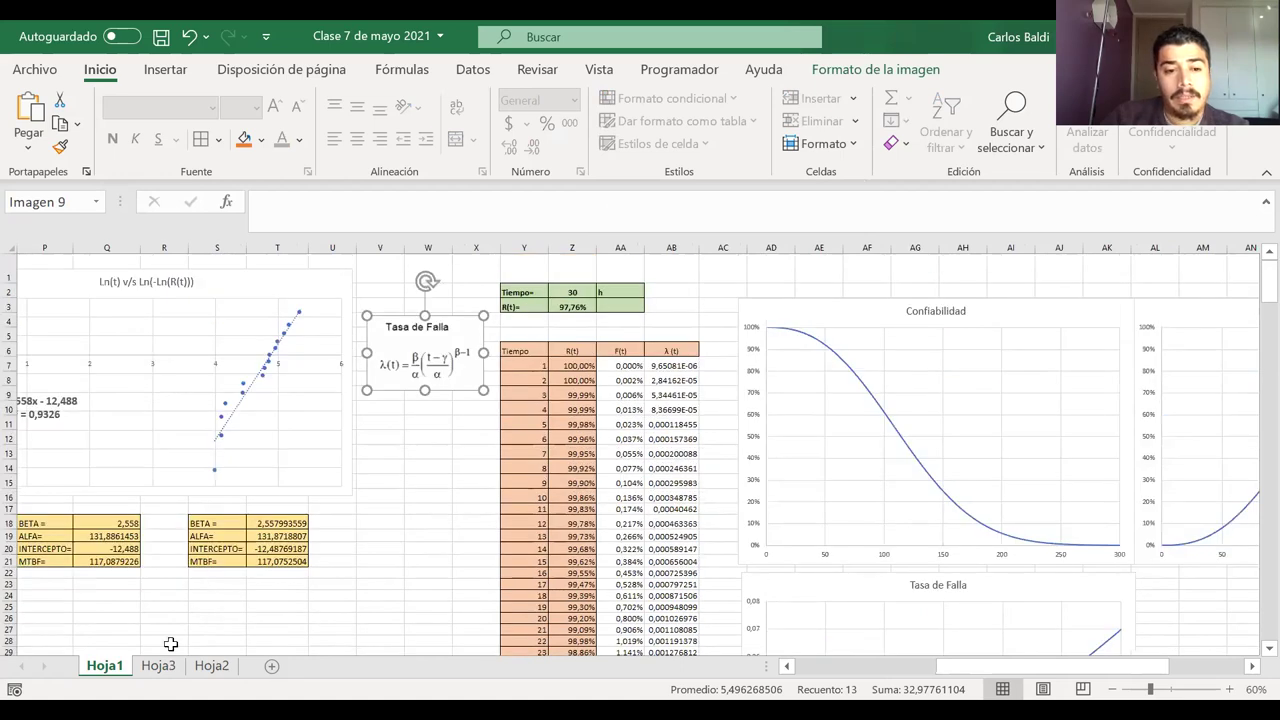
click(170, 676)
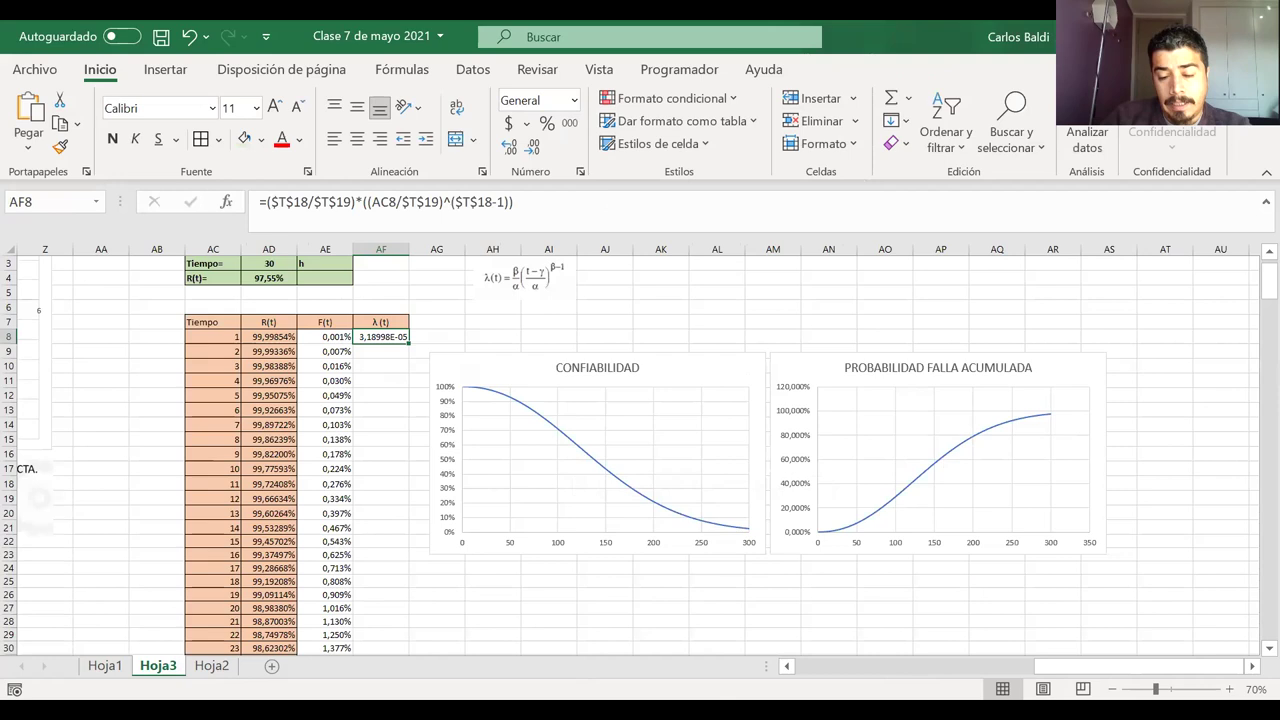
mouse_move(702, 530)
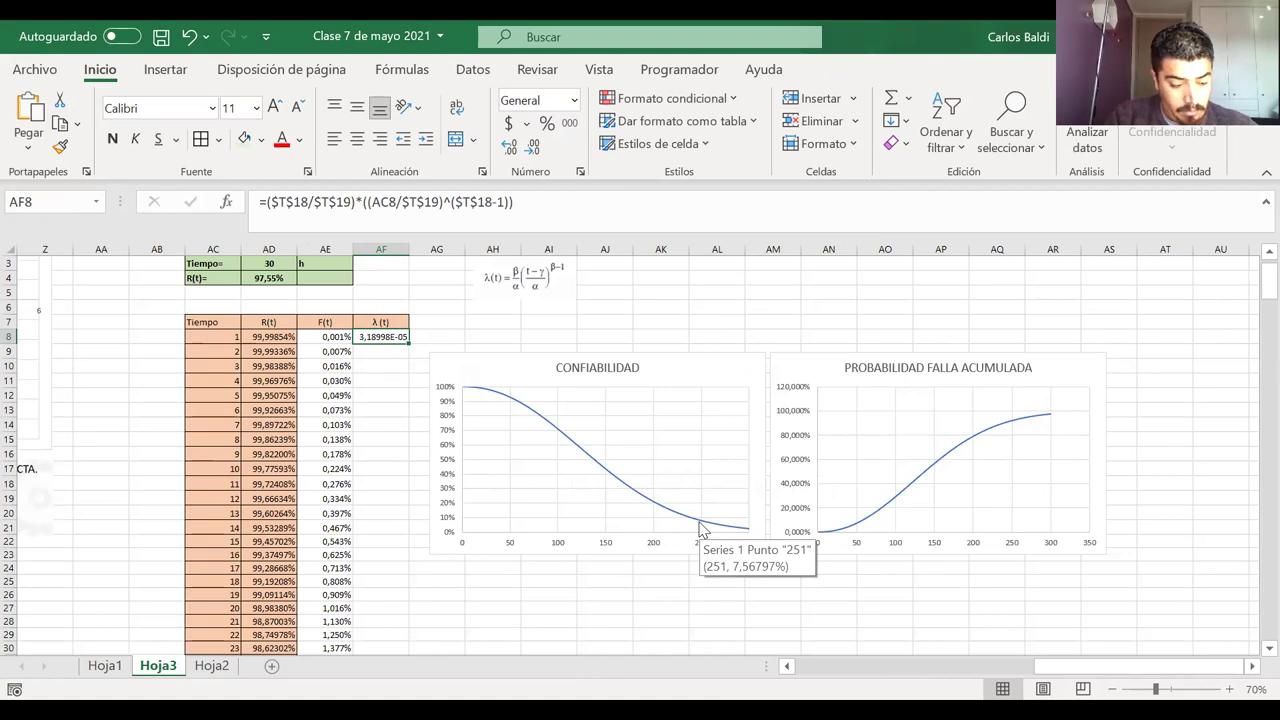
click(508, 437)
- Examine the λ(t) formula in AF8 term by term against the BETA and ALFA cells and the Tasa de Falla equation
click(390, 337)
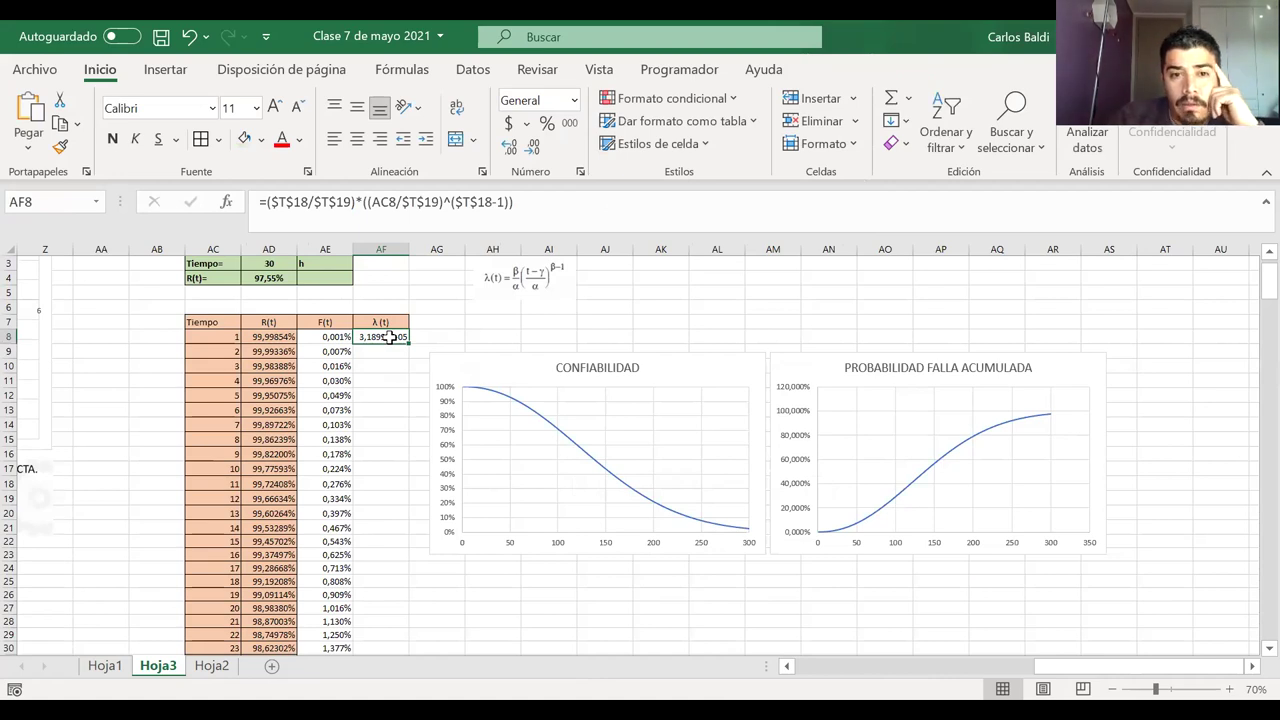
double_click(390, 337)
scroll(226, 390, left, 2)
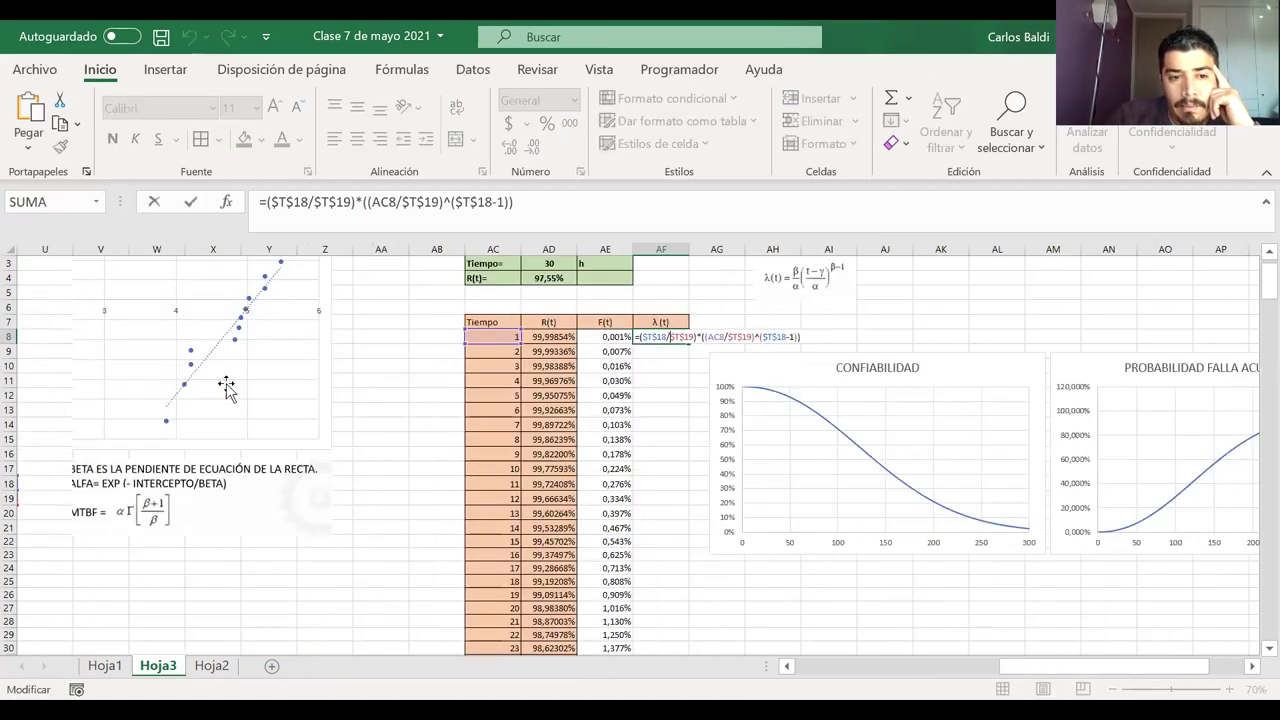
scroll(226, 390, left, 4)
scroll(226, 390, right, 3)
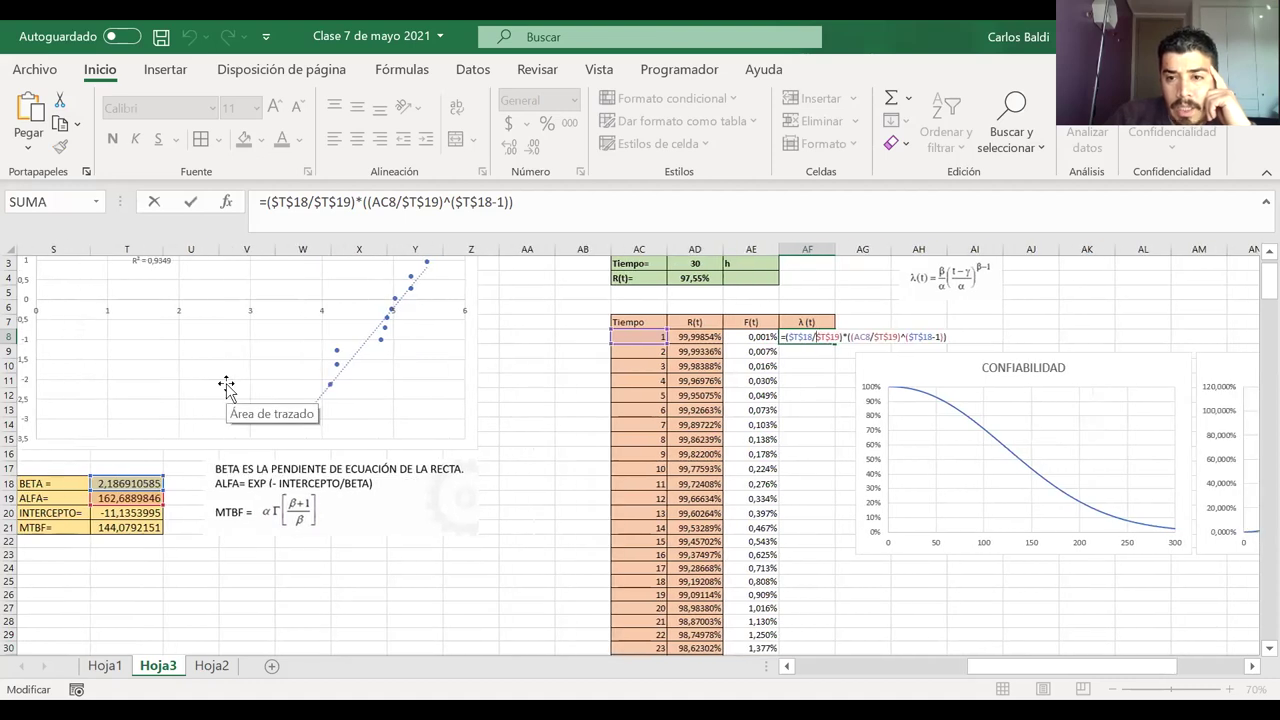
scroll(226, 390, up, 1)
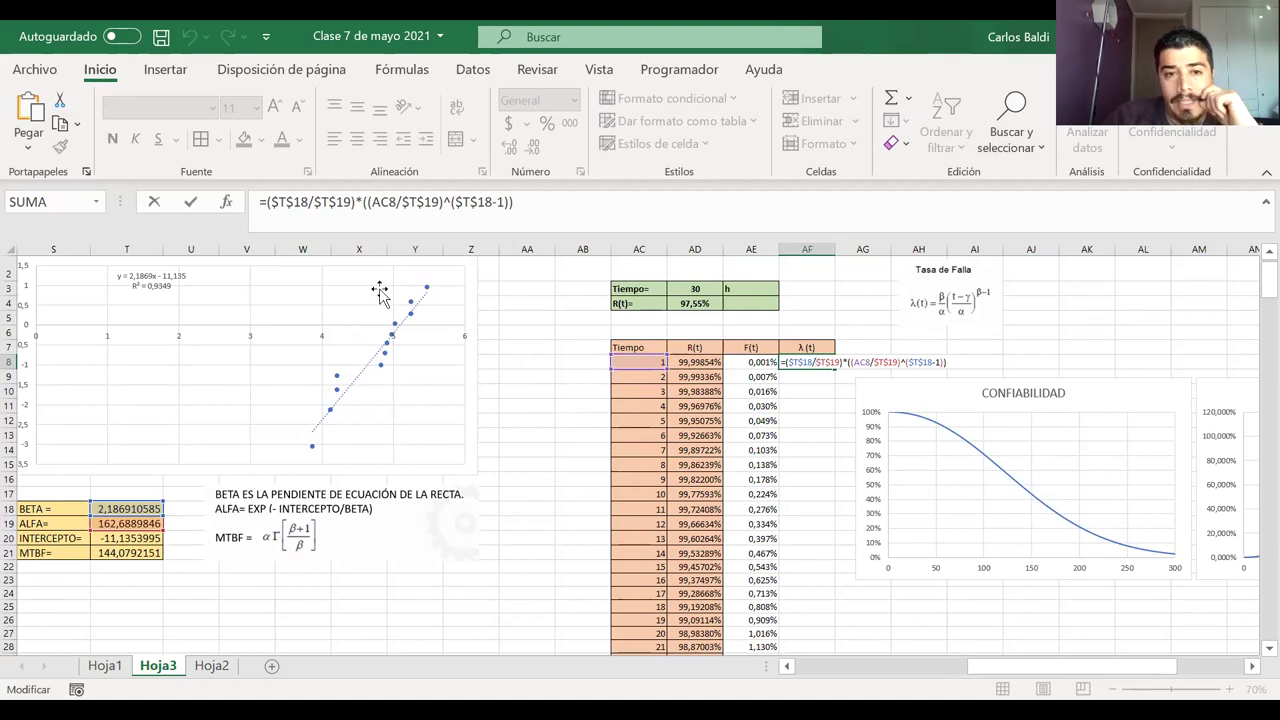
drag(309, 202, 272, 212)
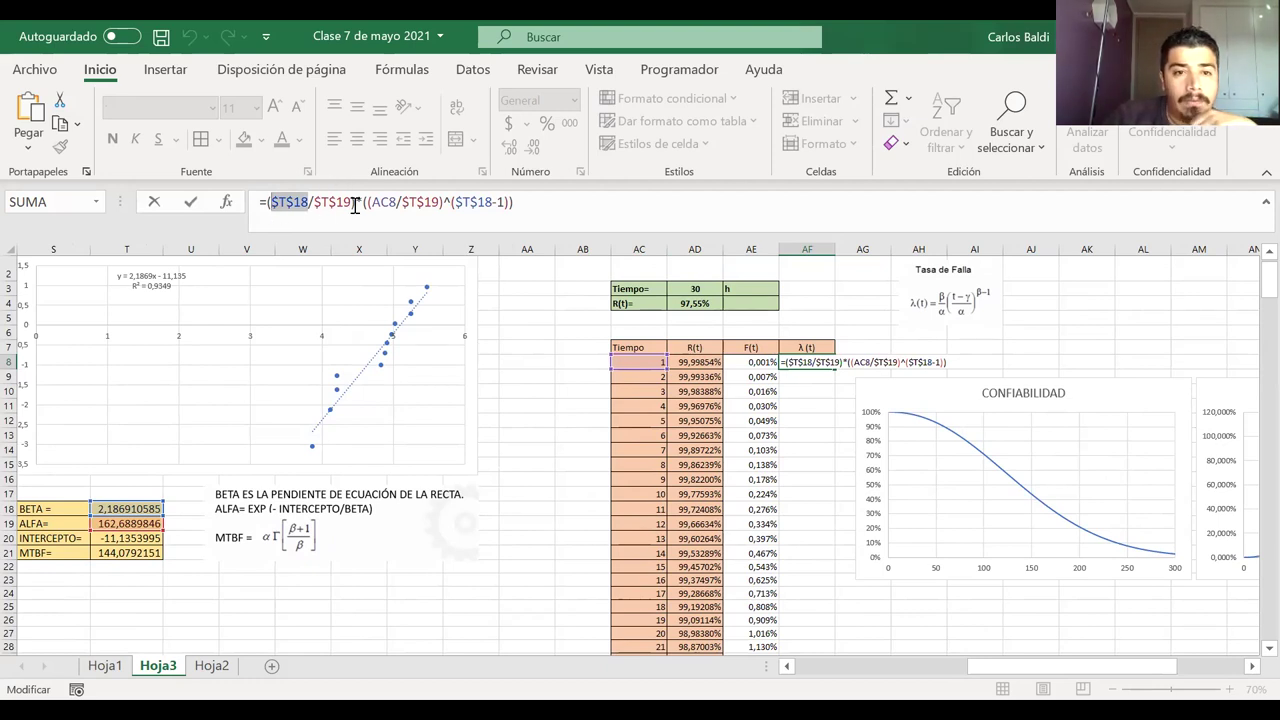
drag(355, 204, 271, 205)
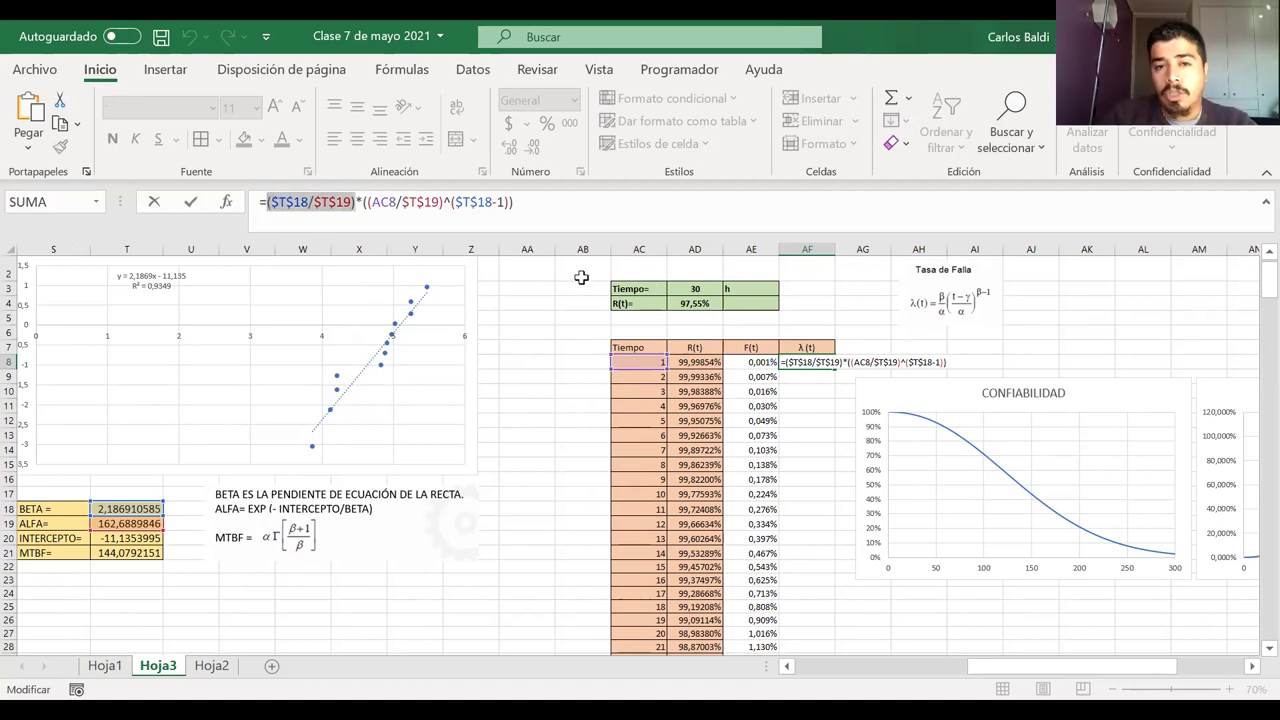
drag(363, 204, 571, 209)
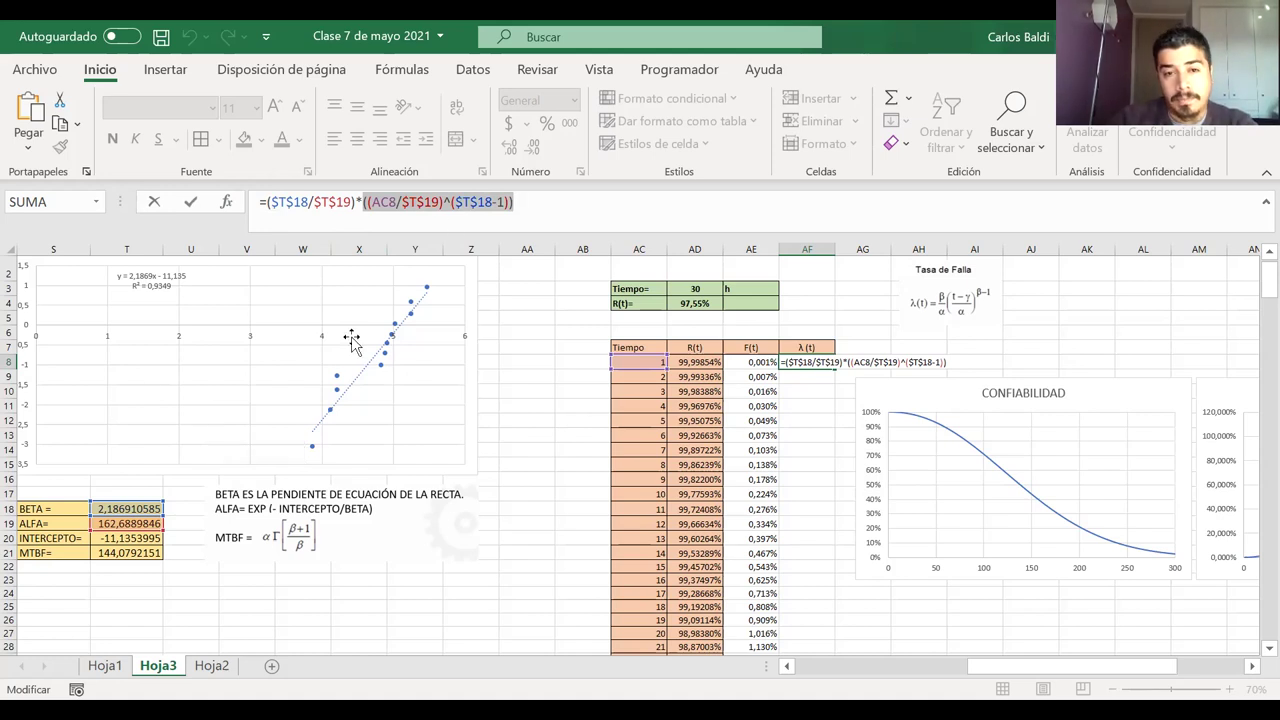
click(456, 206)
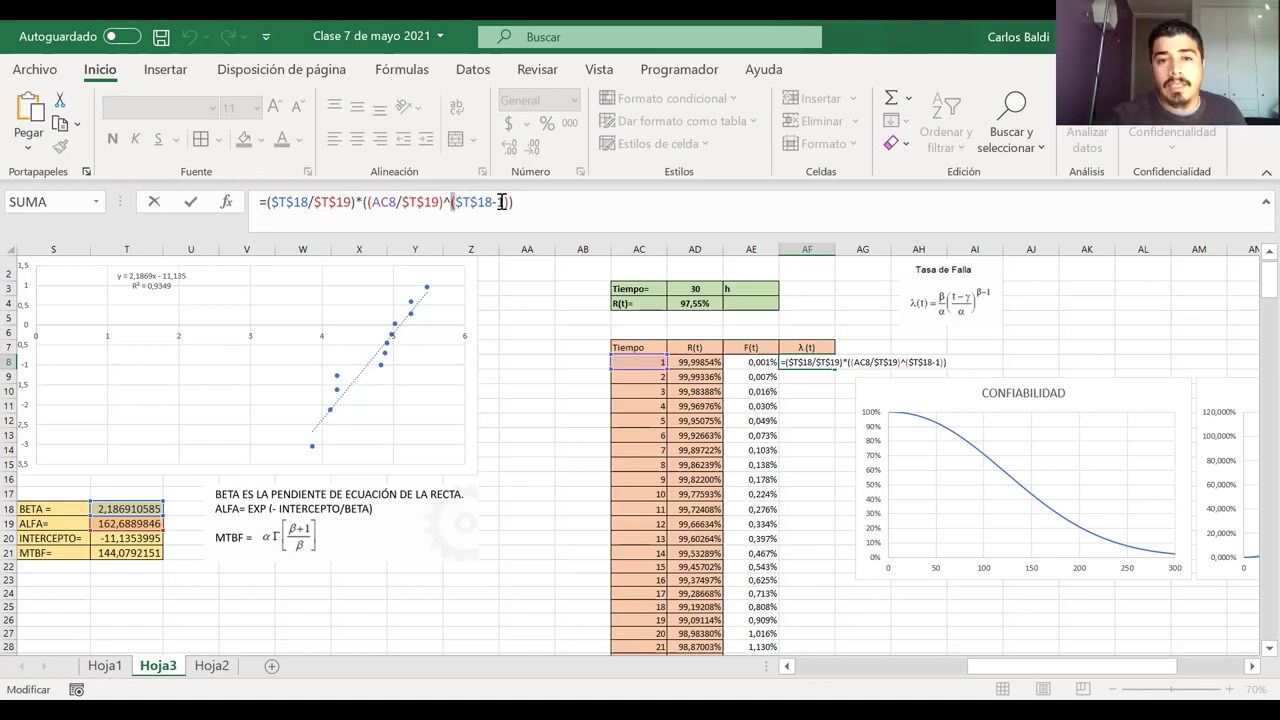
key(Return)
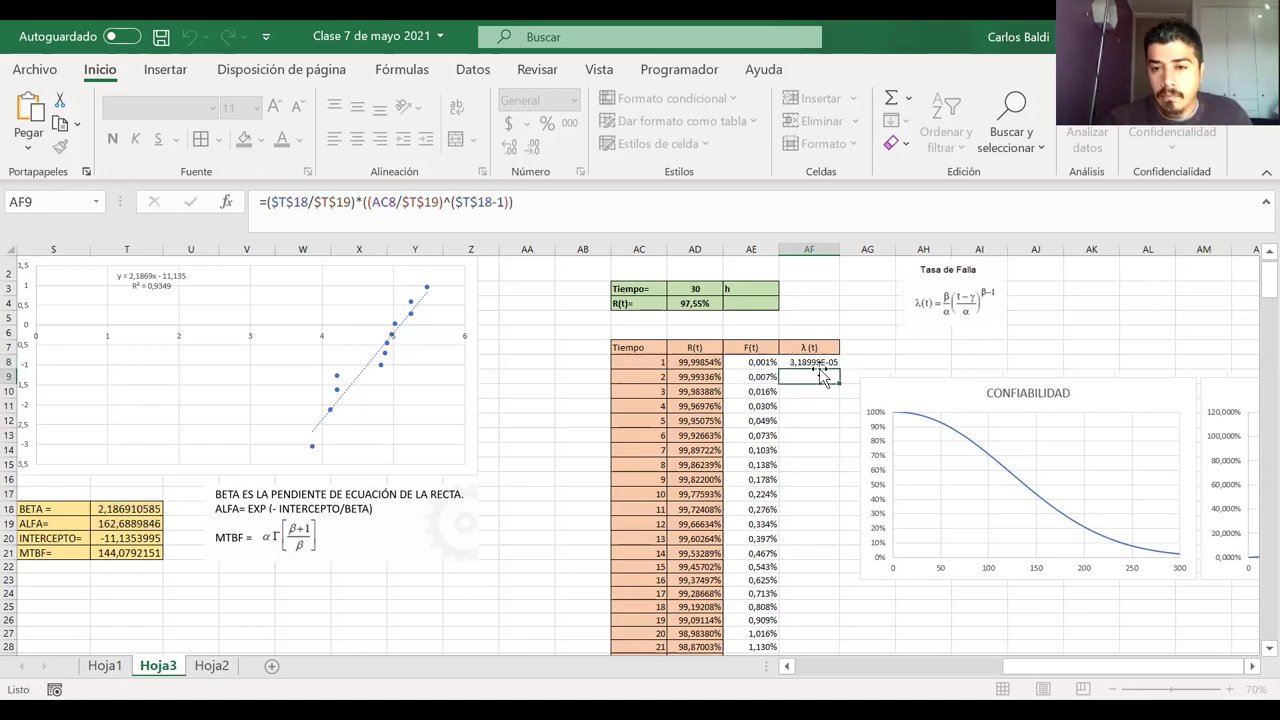
- Fill the failure-rate formula in AF8 down the λ(t) column through time 300
click(819, 365)
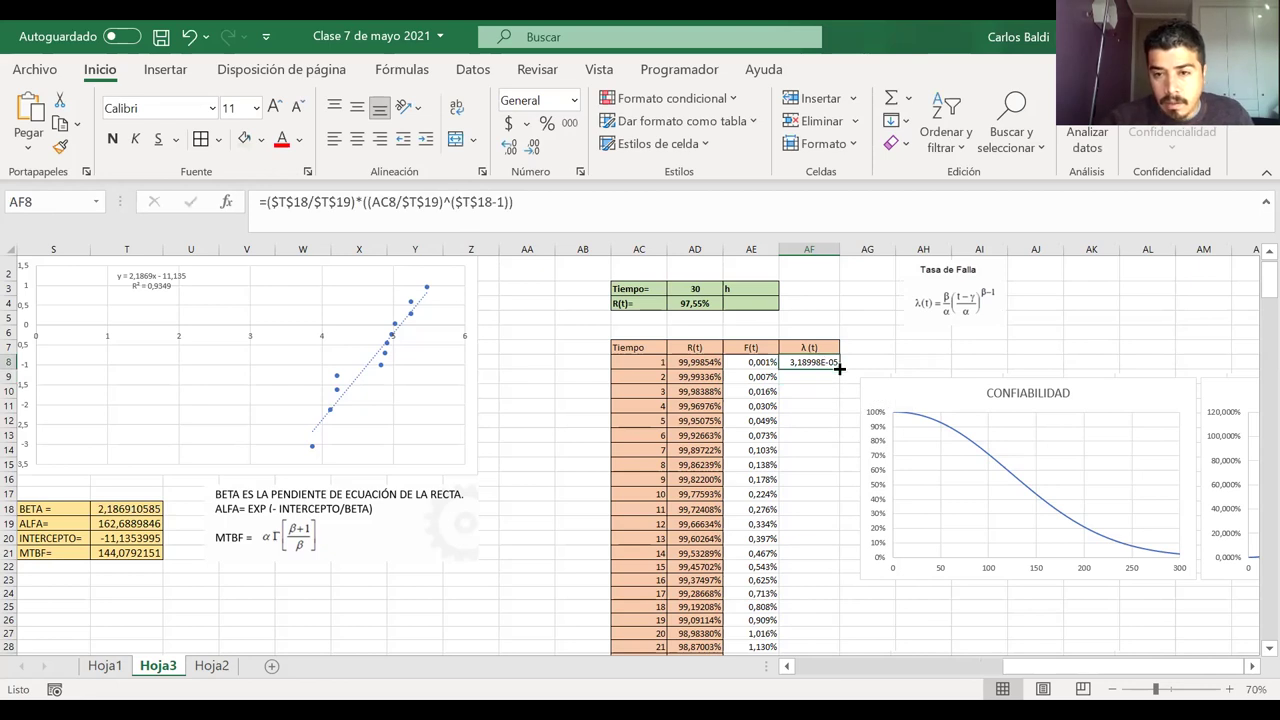
double_click(839, 368)
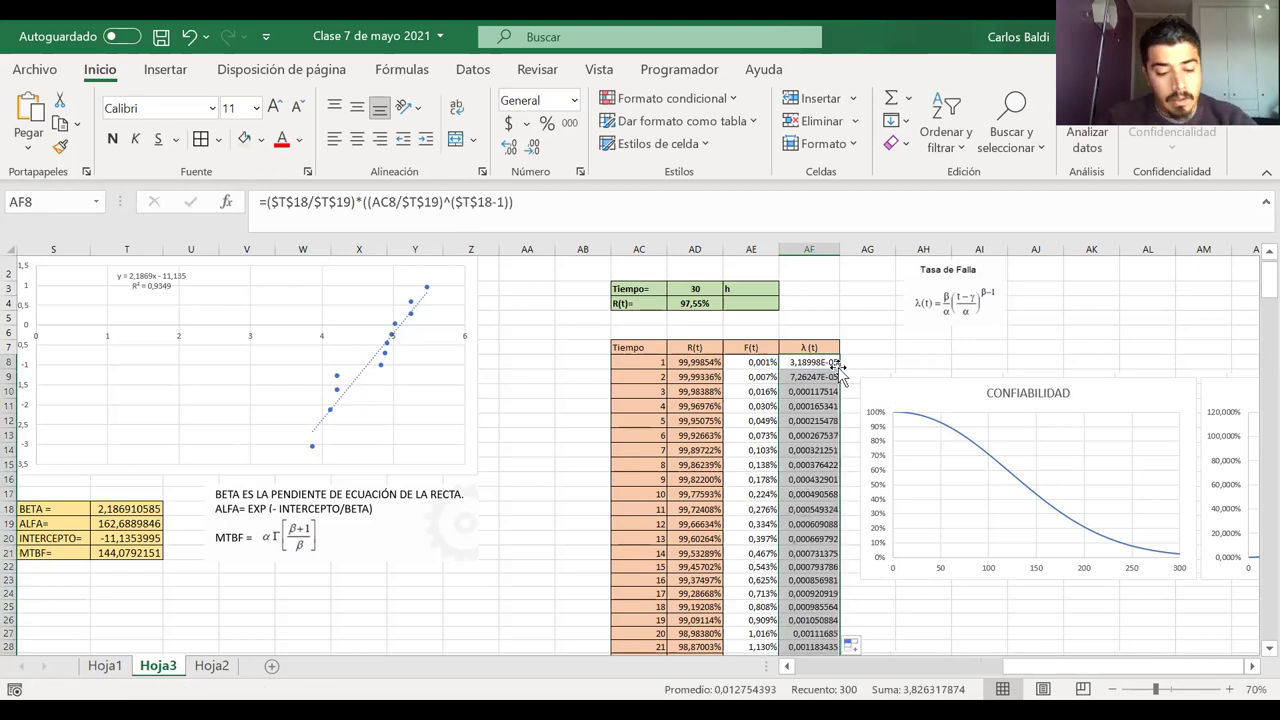
- Insert a scatter chart with smooth lines and no markers from the Tiempo and λ(t) columns, times 1 to 300
click(649, 369)
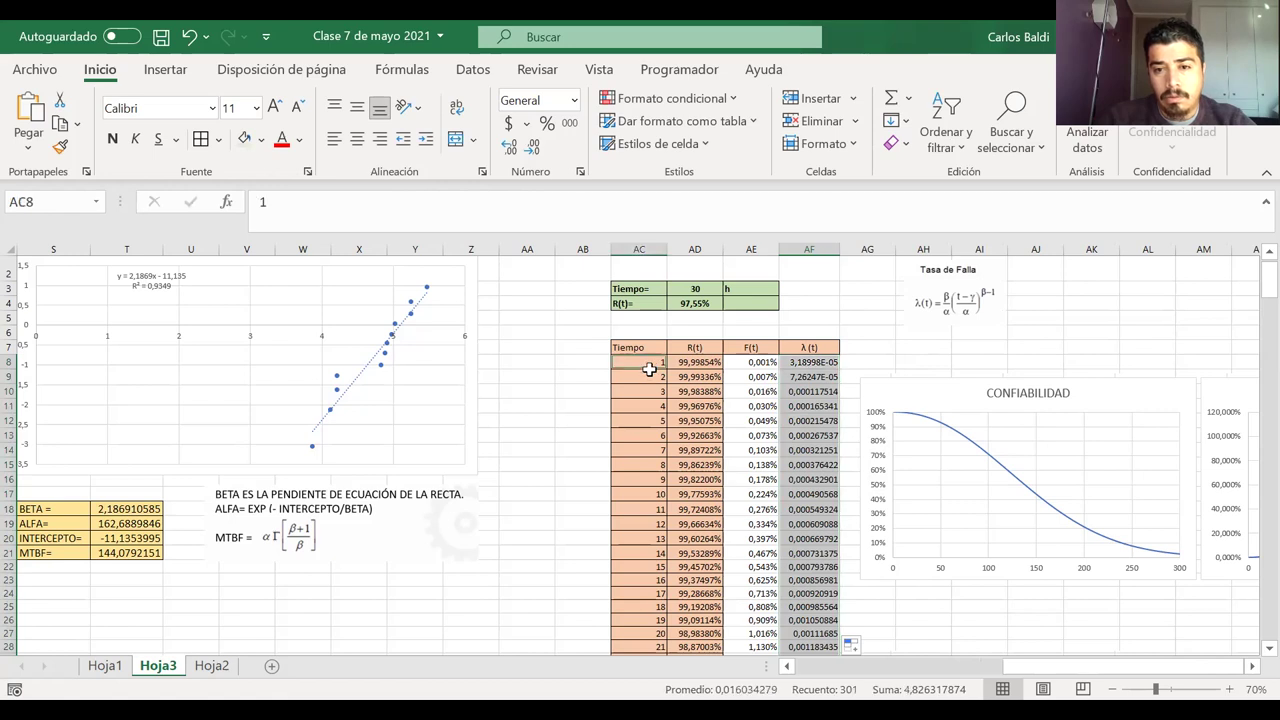
drag(649, 369, 649, 489)
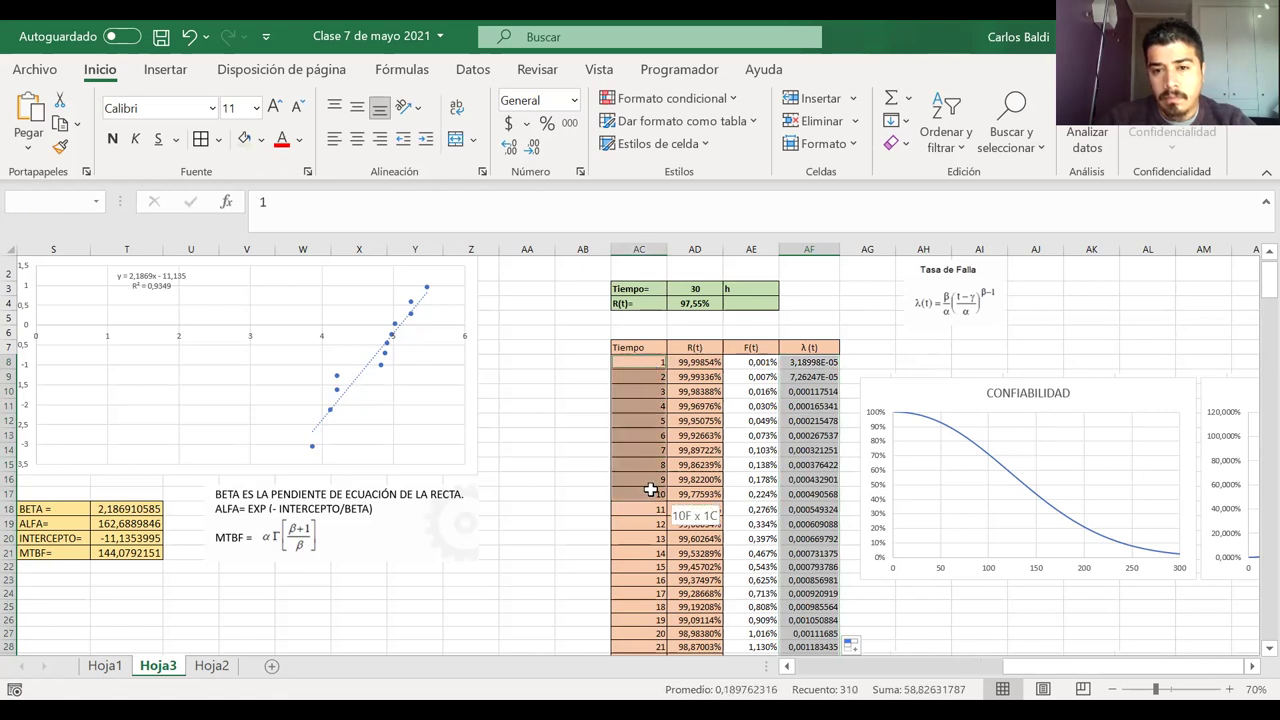
click(651, 366)
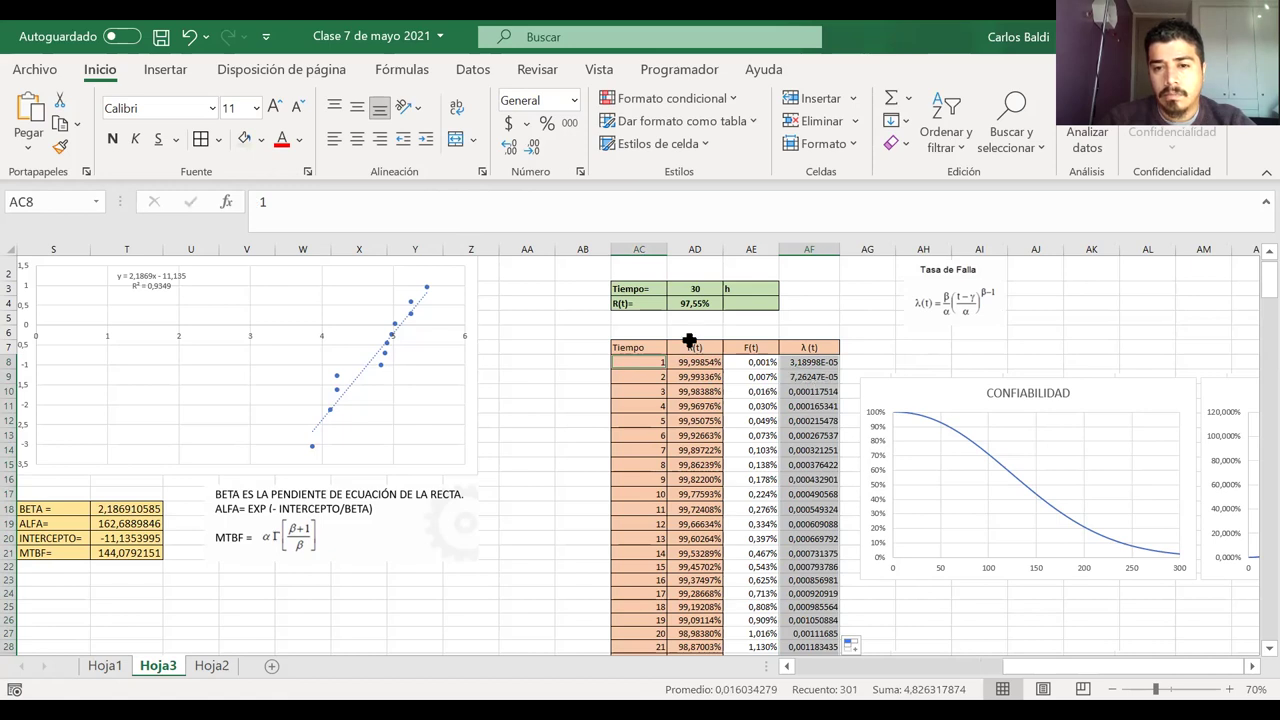
scroll(695, 392, down, 20)
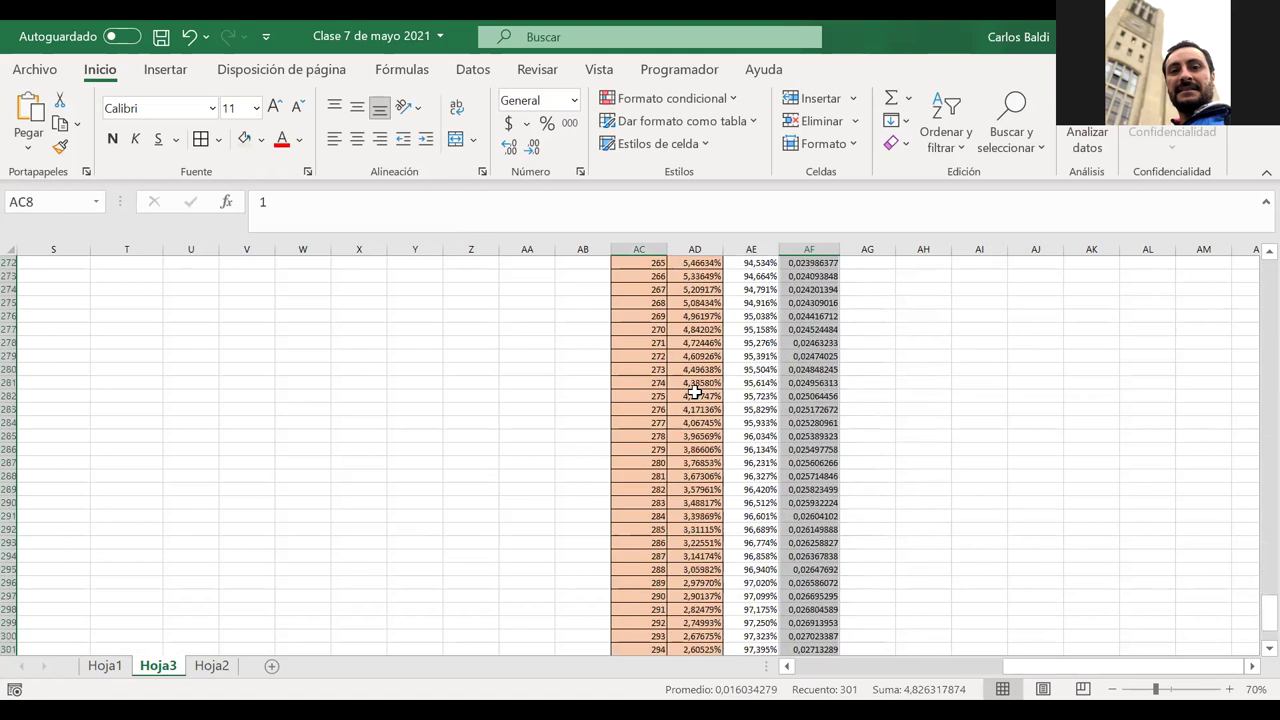
scroll(695, 392, down, 20)
click(648, 329)
drag(641, 199, 656, 395)
scroll(636, 372, up, 2)
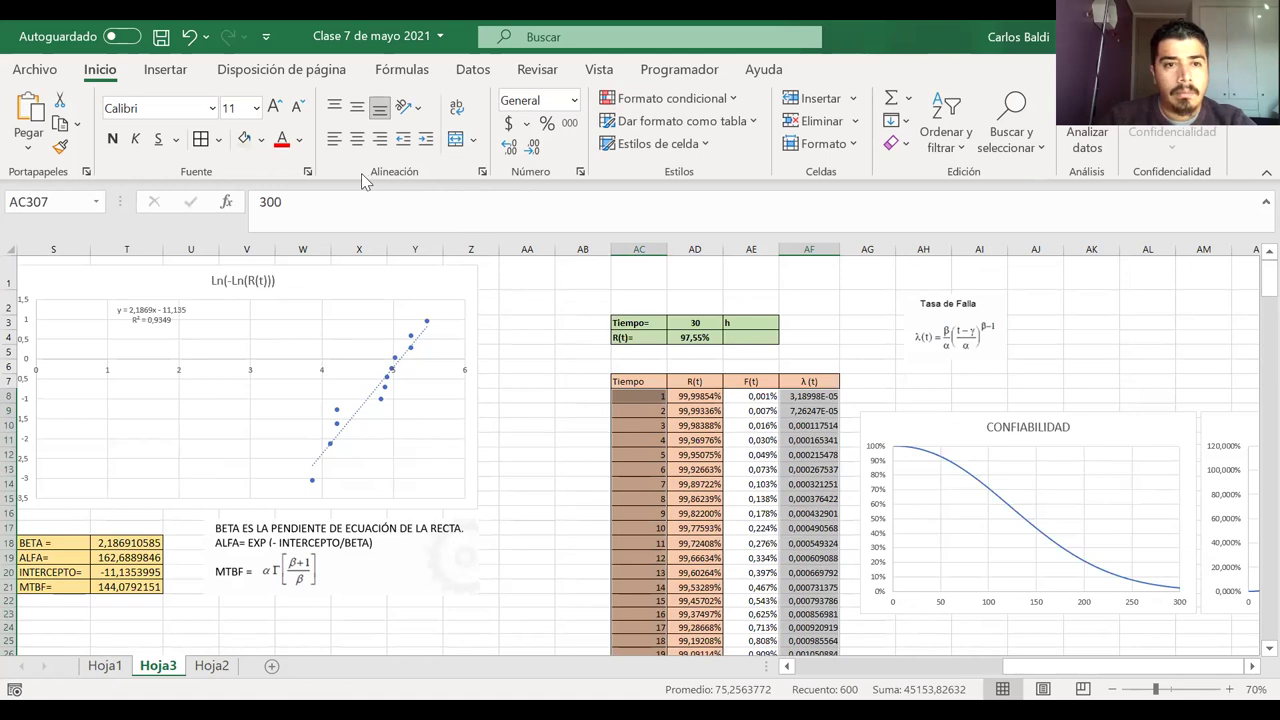
click(150, 70)
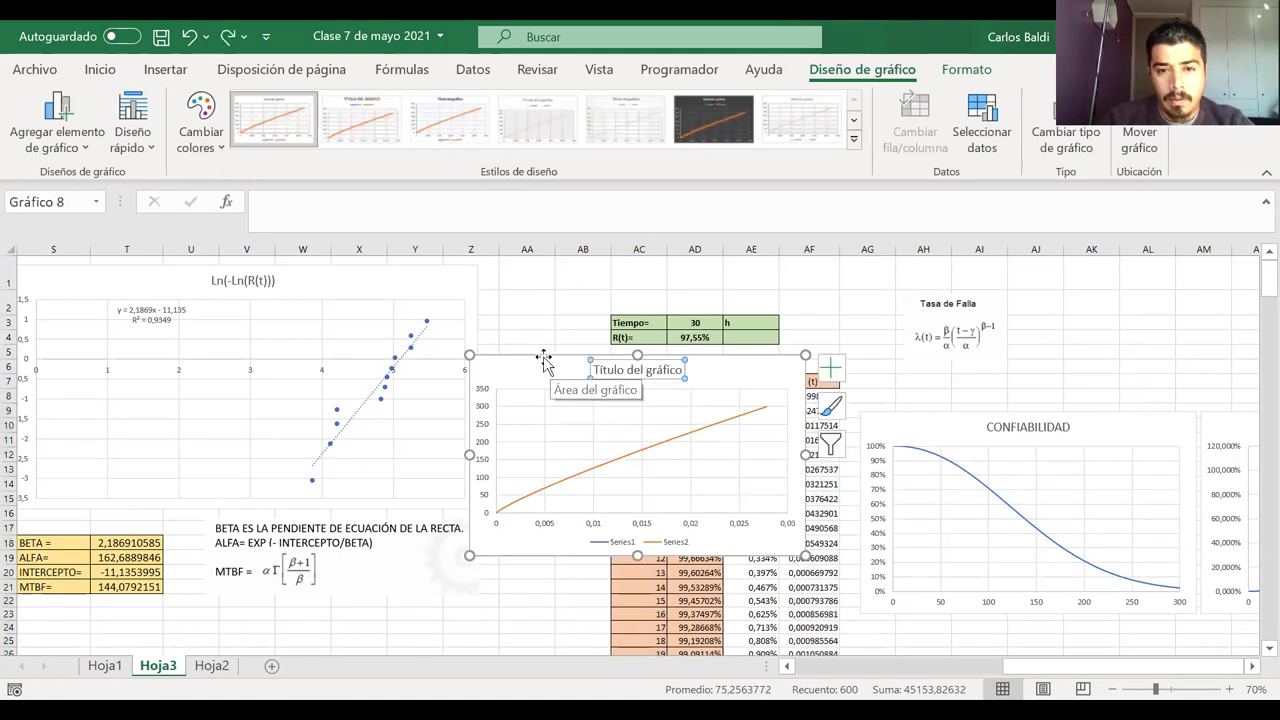
- Place the new failure-rate chart directly below the CONFIABILIDAD chart
drag(544, 362, 998, 503)
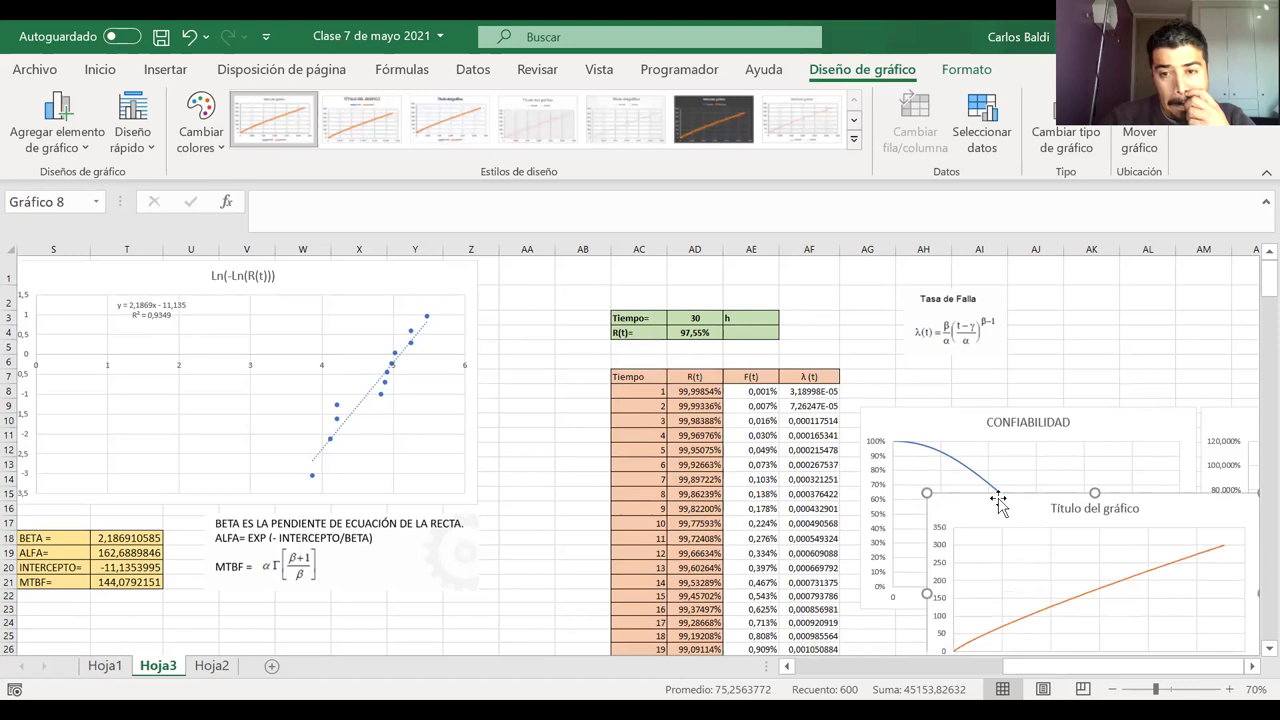
scroll(998, 503, down, 2)
drag(965, 372, 904, 494)
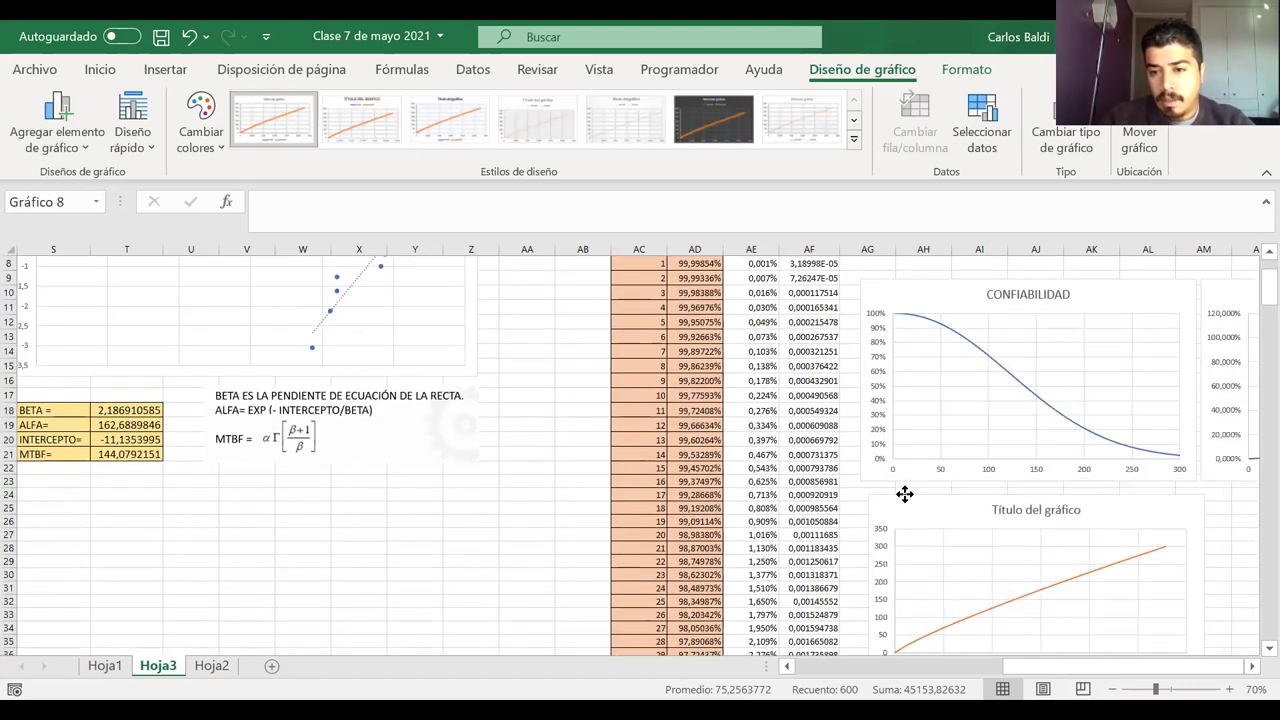
- Inspect the failure-rate chart's plotted series and check its source ranges in the Tiempo and λ(t) columns down to time 300
click(988, 613)
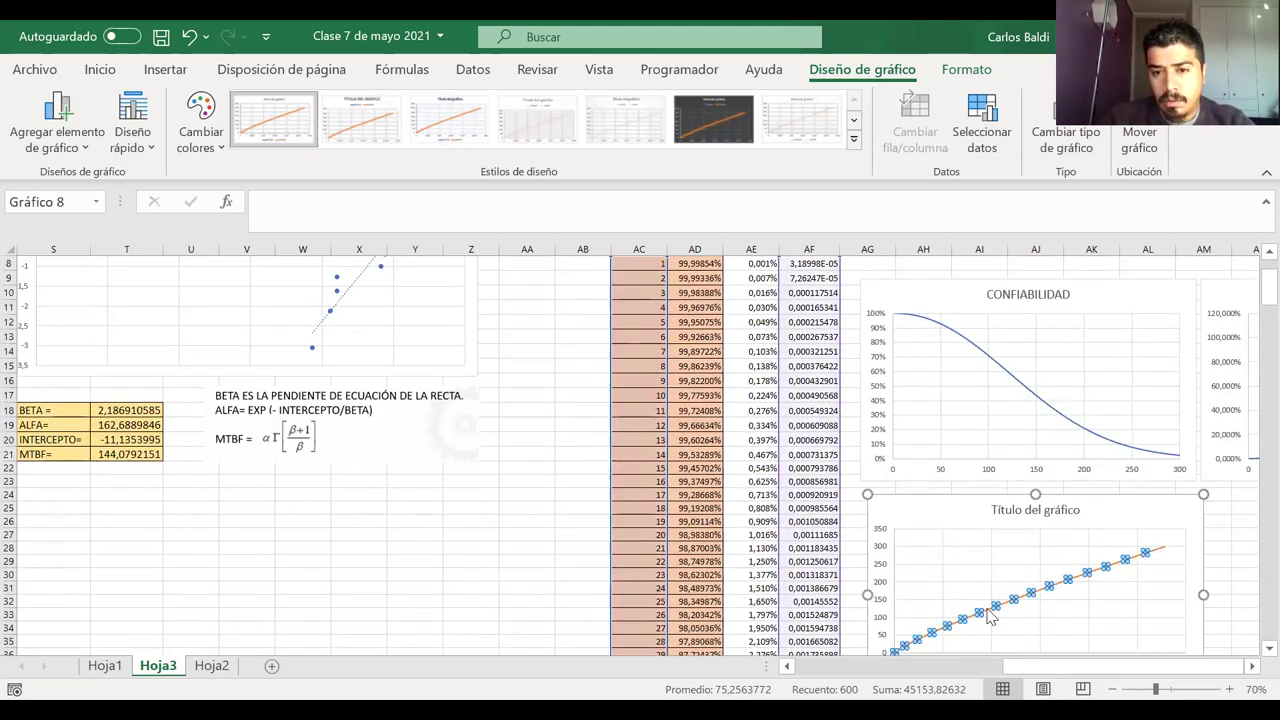
double_click(988, 614)
scroll(750, 451, up, 2)
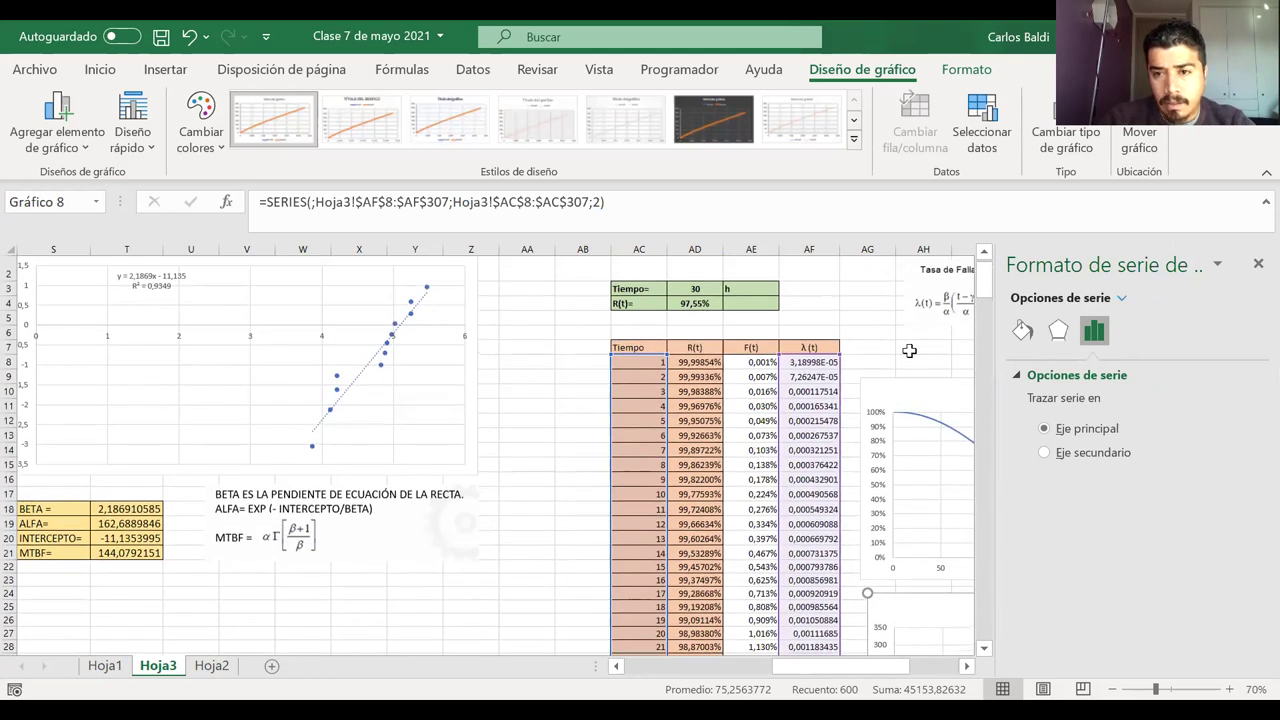
click(1257, 265)
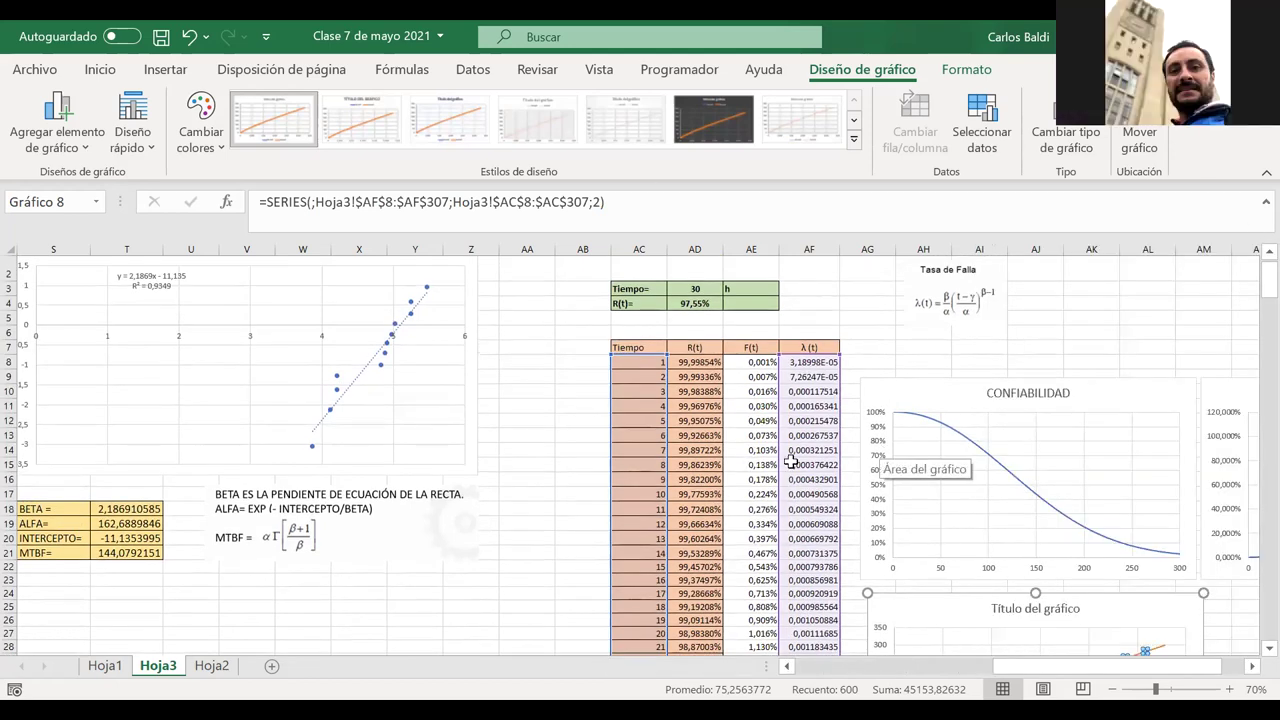
scroll(785, 455, down, 2)
scroll(790, 461, down, 20)
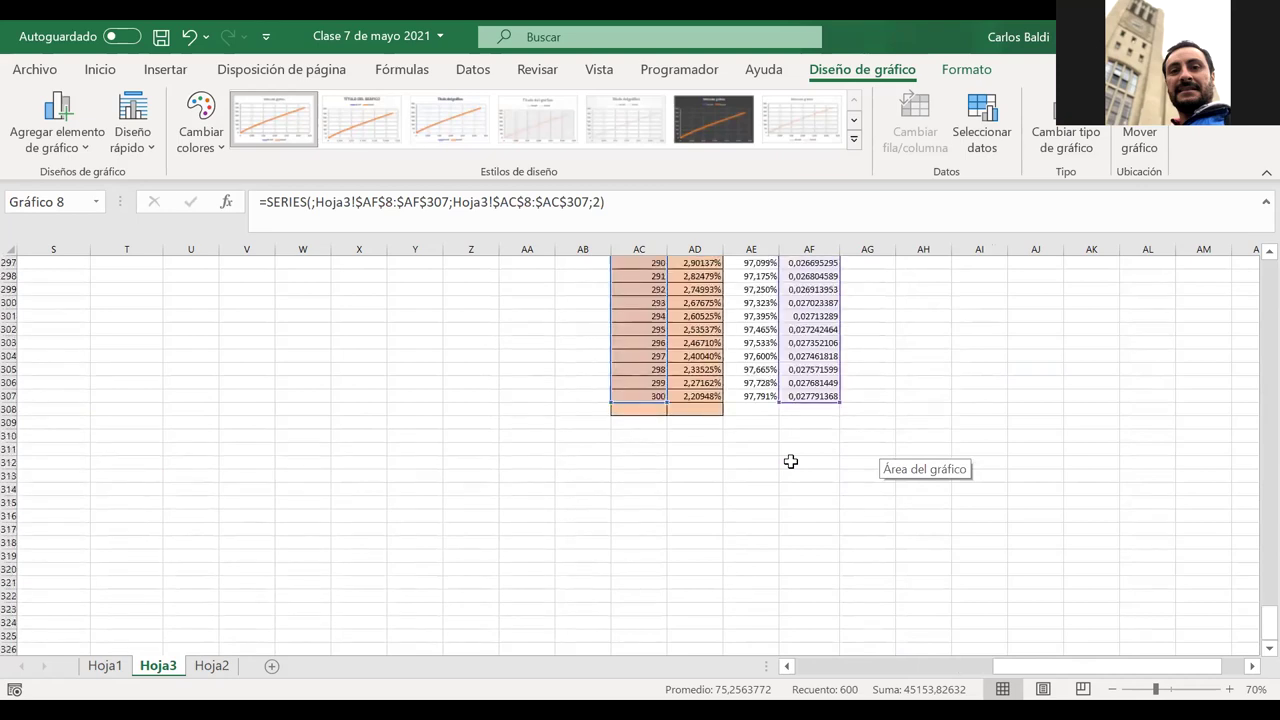
scroll(790, 461, up, 20)
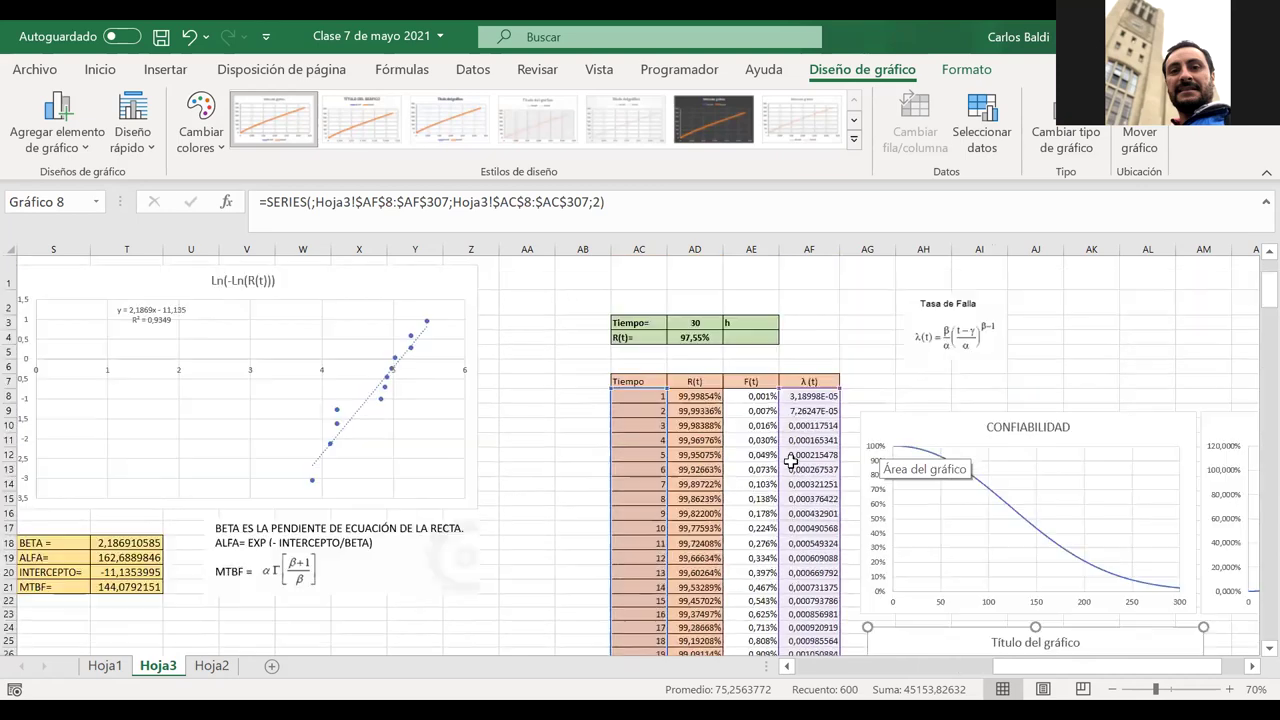
- Review the failure data tables, the Ln(-Ln(R(t))) regression chart and the Weibull parameters, ending at the untitled failure-rate chart
click(478, 490)
scroll(548, 478, left, 3)
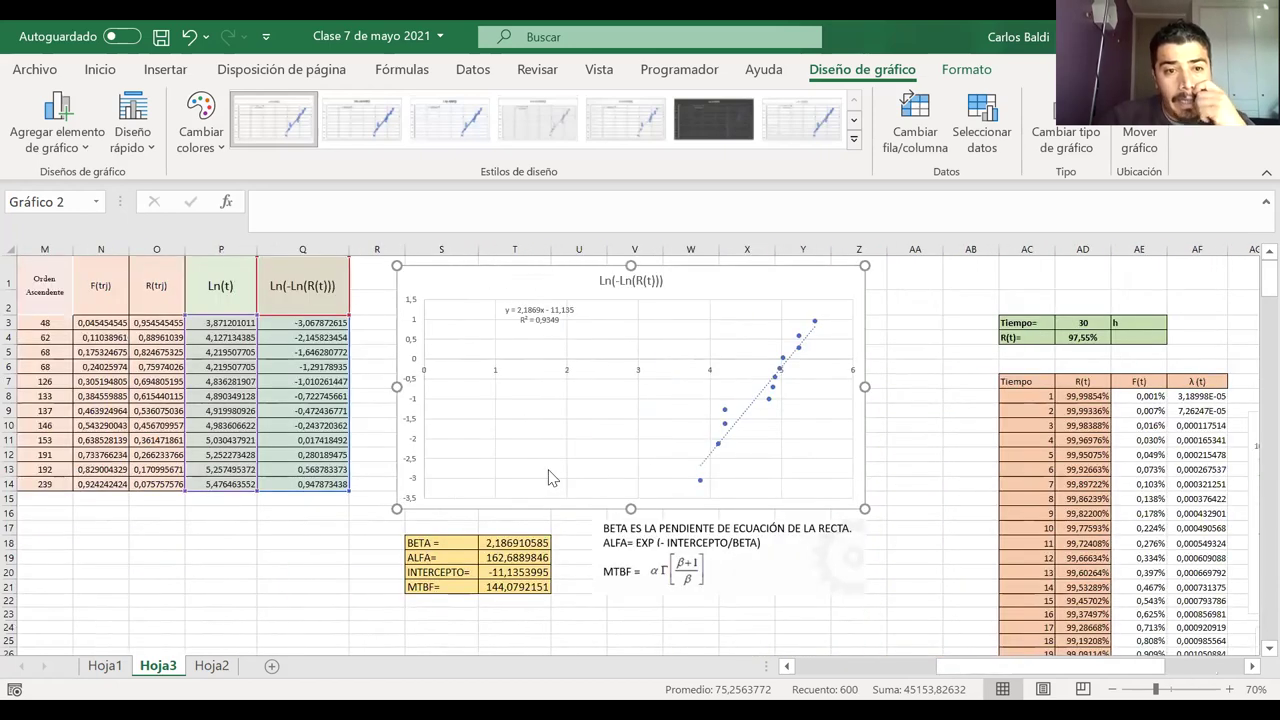
scroll(548, 478, left, 2)
scroll(557, 486, left, 3)
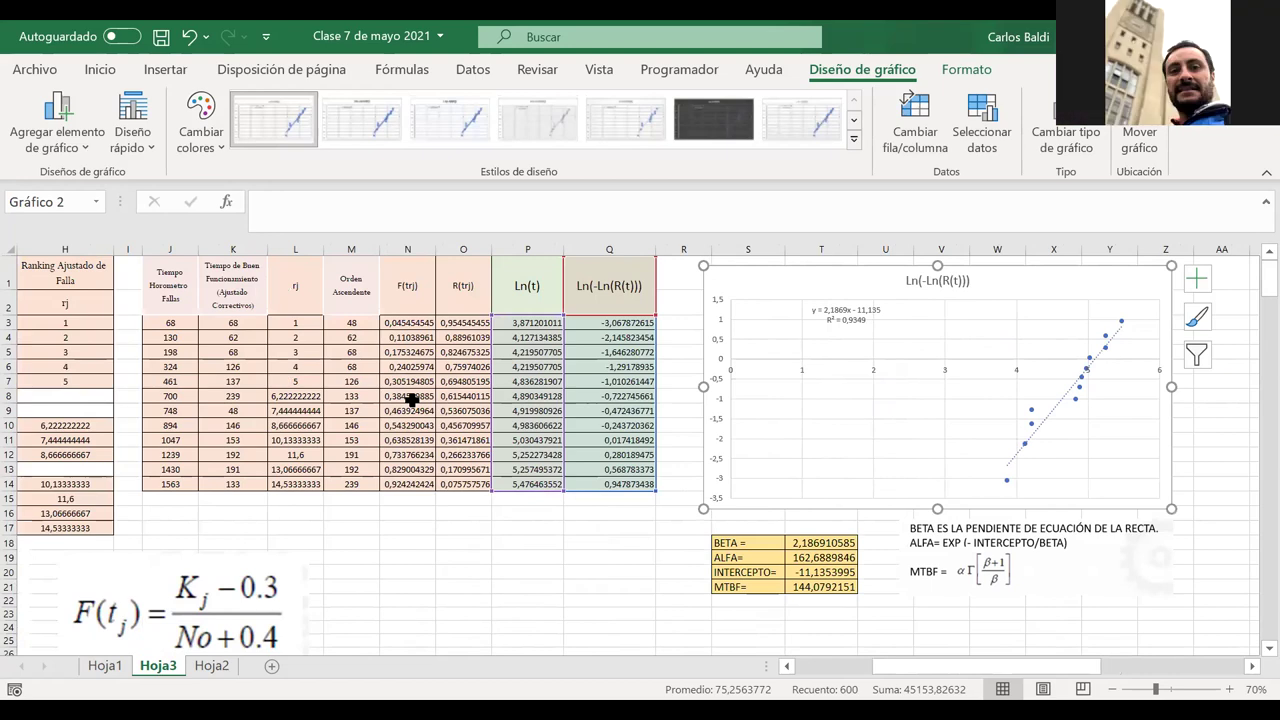
scroll(412, 399, left, 3)
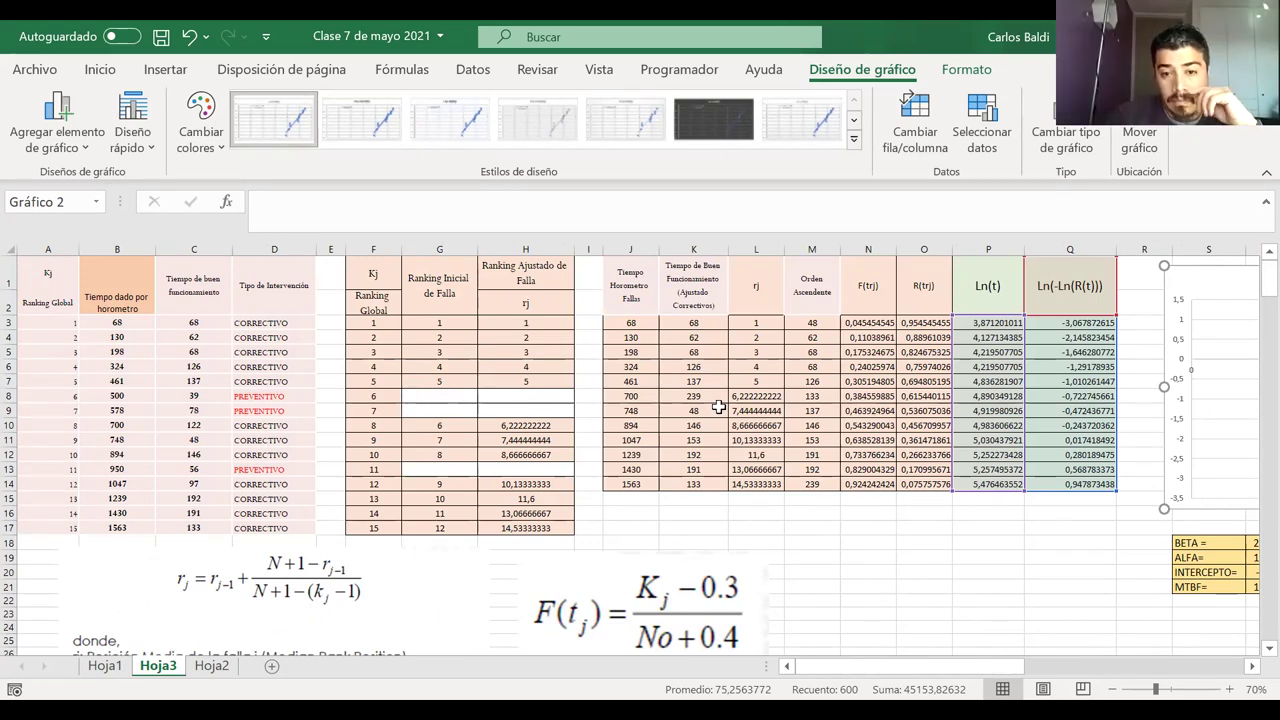
scroll(717, 421, right, 8)
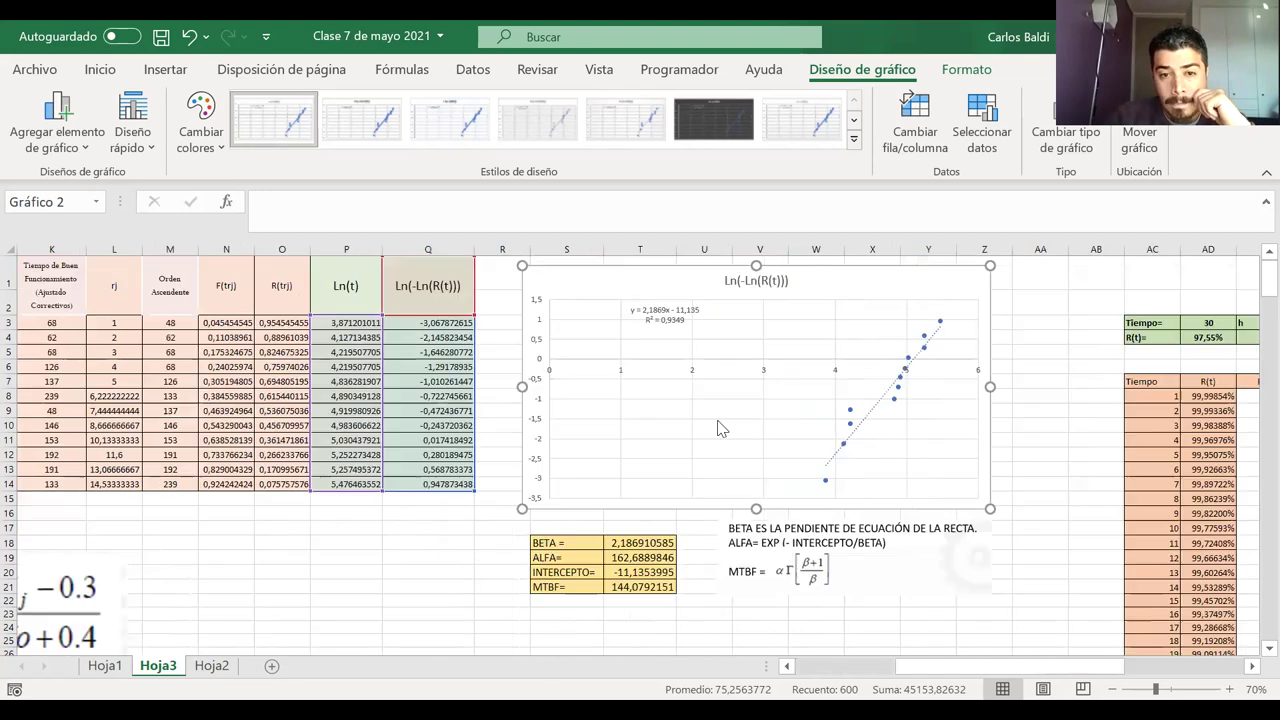
scroll(717, 425, right, 6)
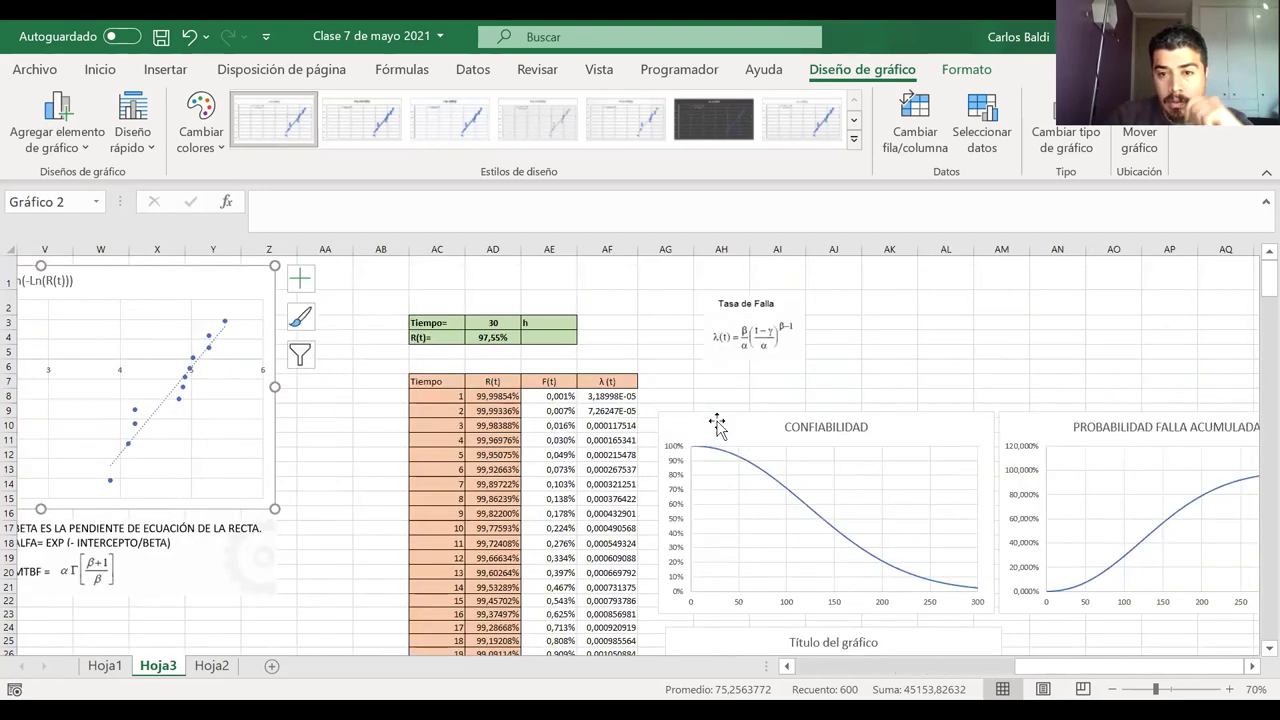
scroll(717, 425, down, 2)
scroll(717, 425, down, 2)
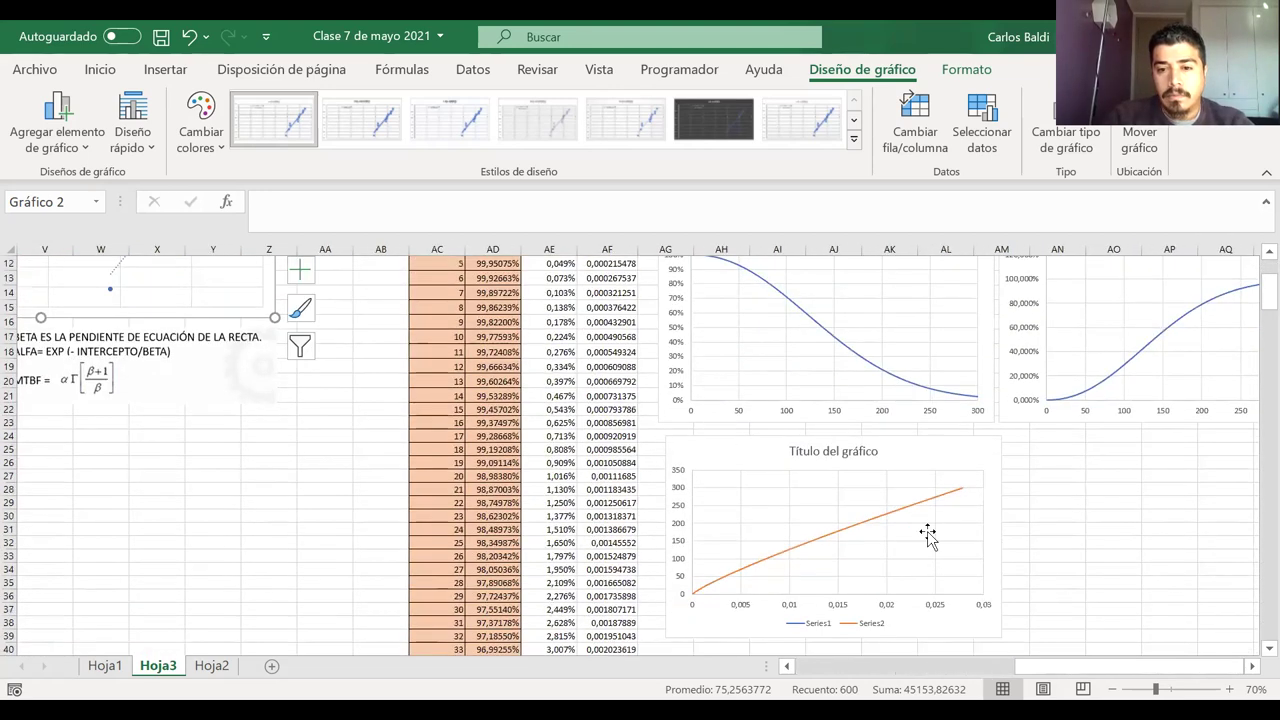
- Remove the legend from the failure-rate chart and title the chart TASA DE FALLA
click(752, 445)
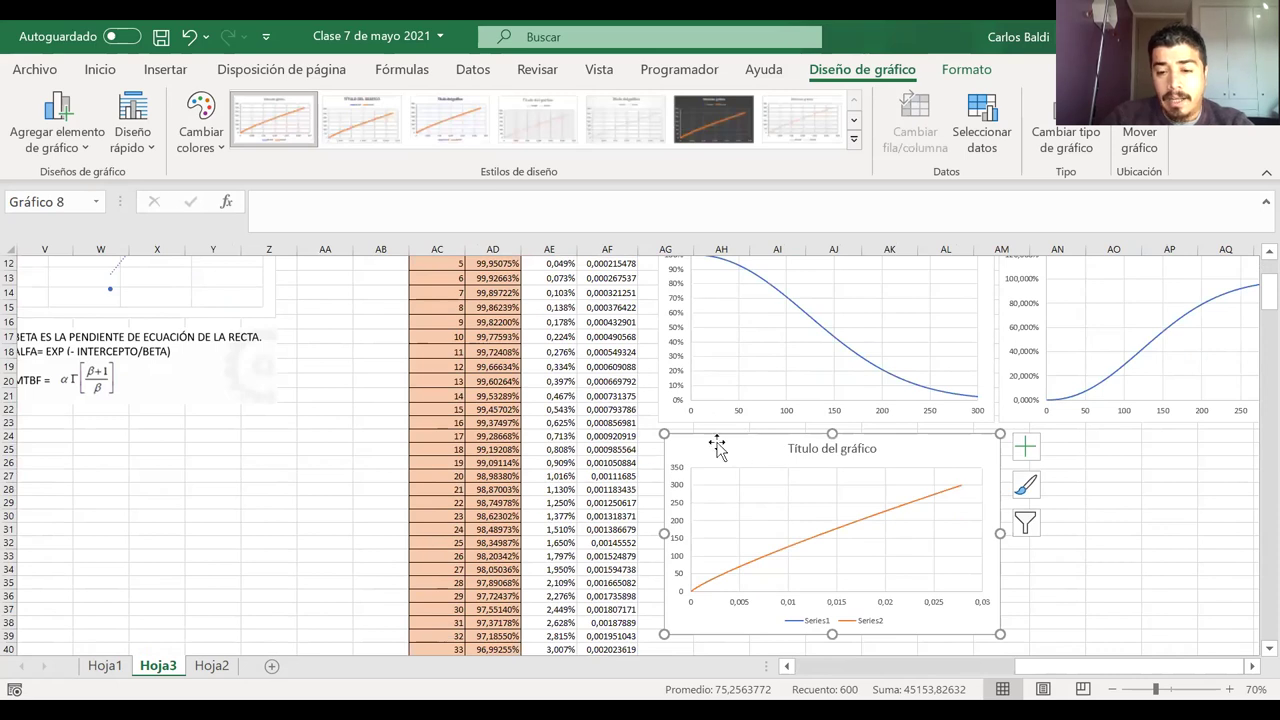
click(817, 622)
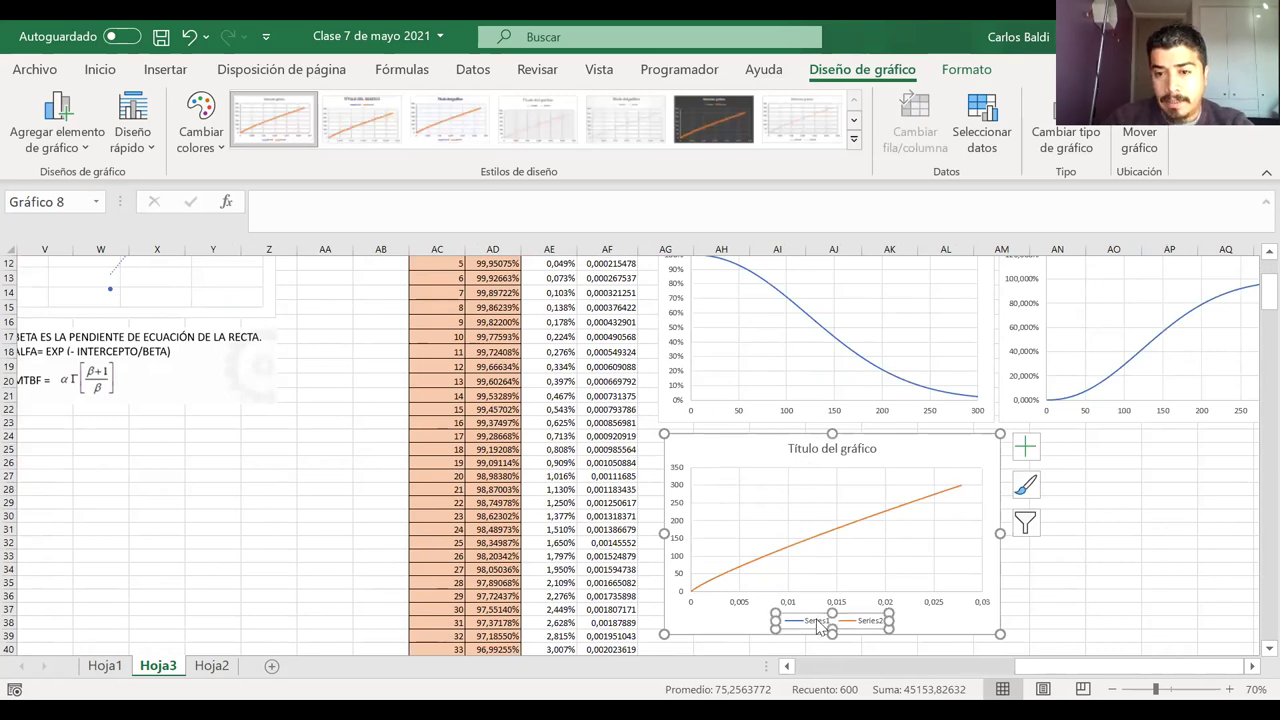
key(Delete)
double_click(811, 448)
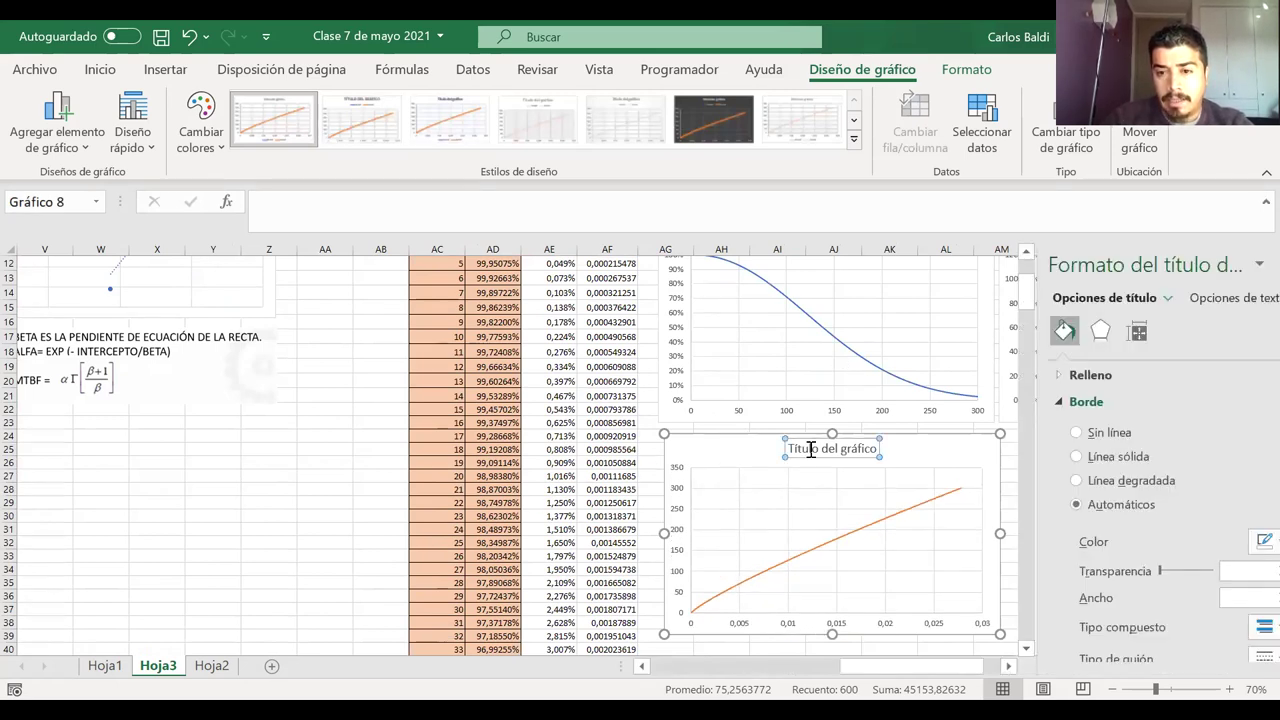
drag(811, 448, 914, 452)
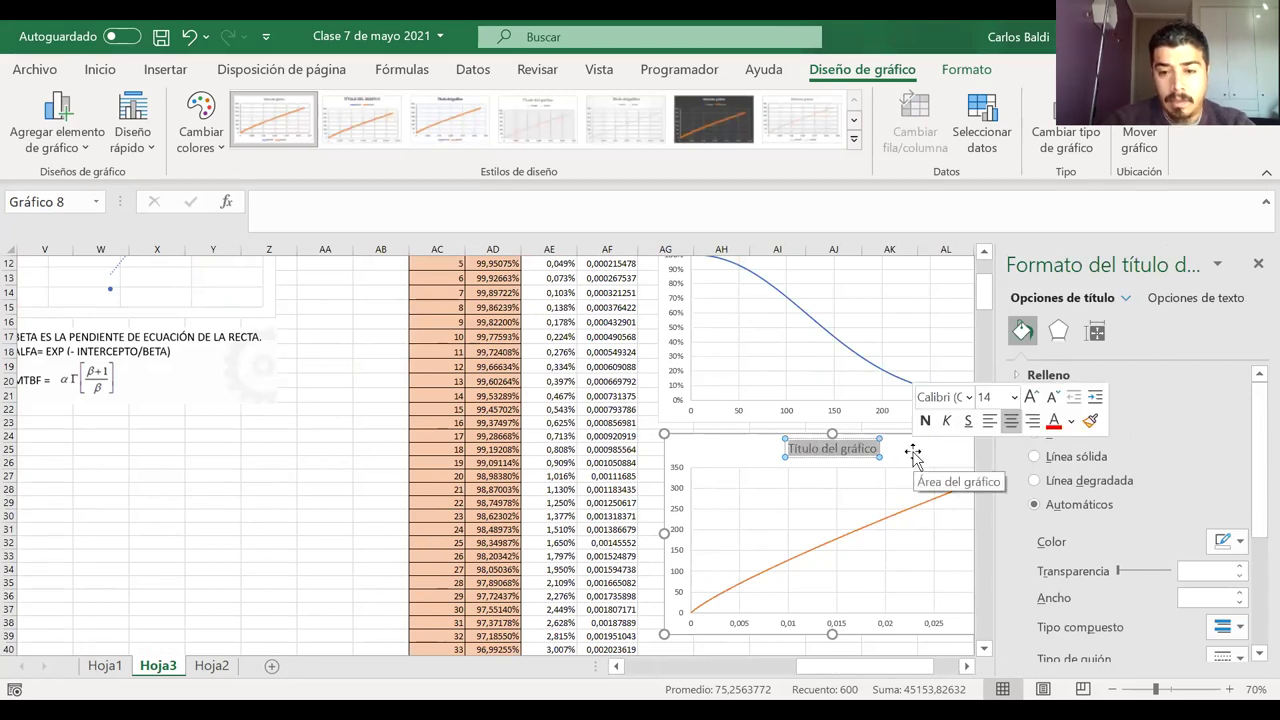
text(TASA DE FALLA)
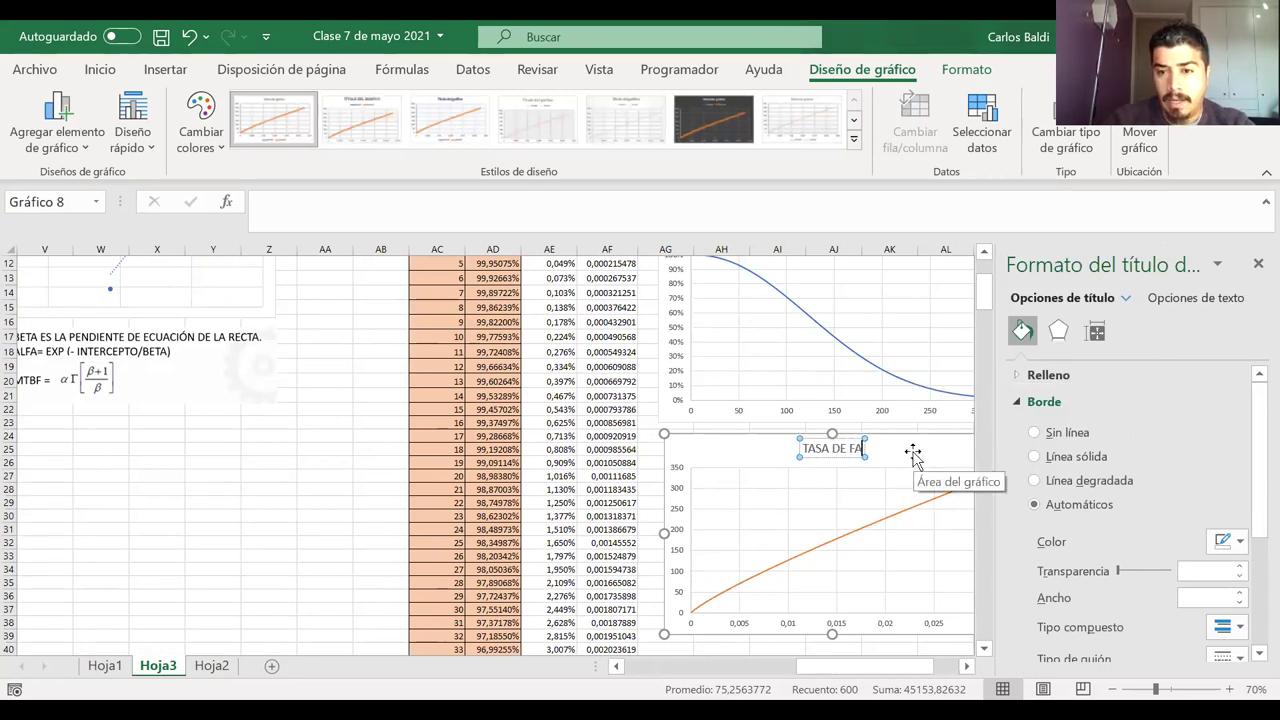
click(1255, 266)
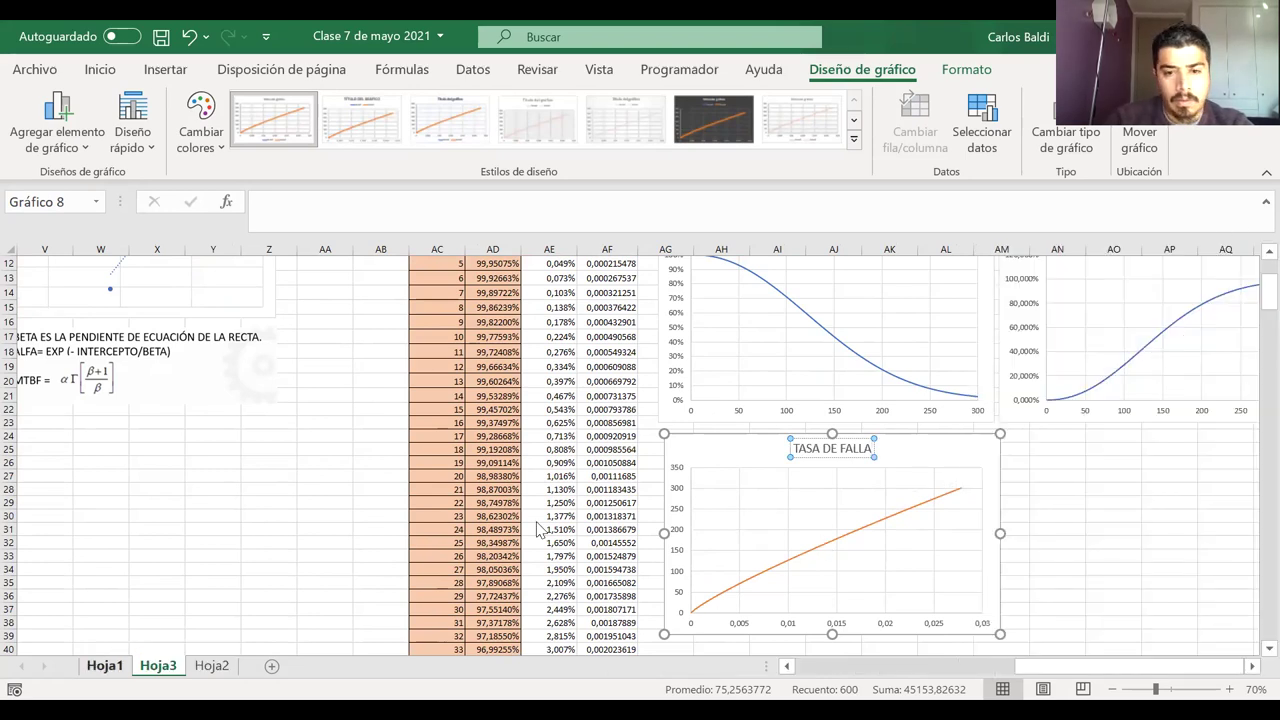
- Examine the Tasa de Falla chart in Hoja1, its axes and its source columns as a reference
key(ctrl+Page_Up)
scroll(803, 508, down, 4)
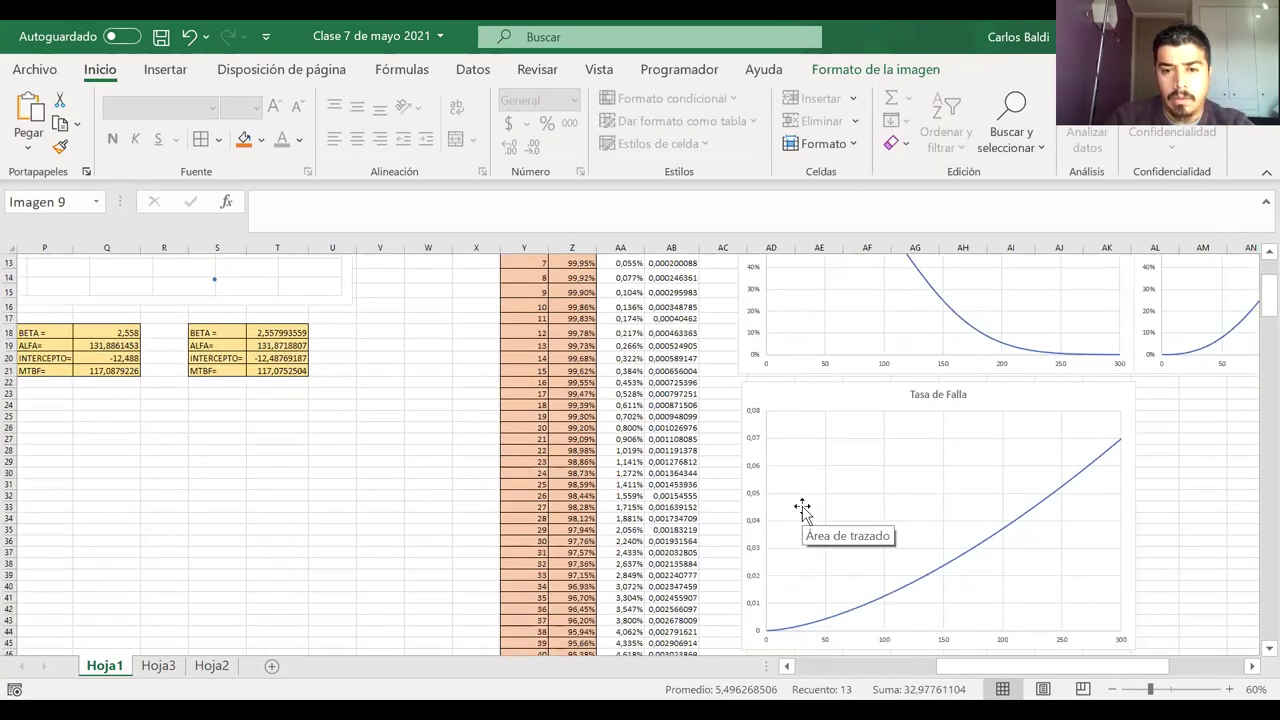
scroll(803, 508, up, 3)
scroll(803, 508, down, 4)
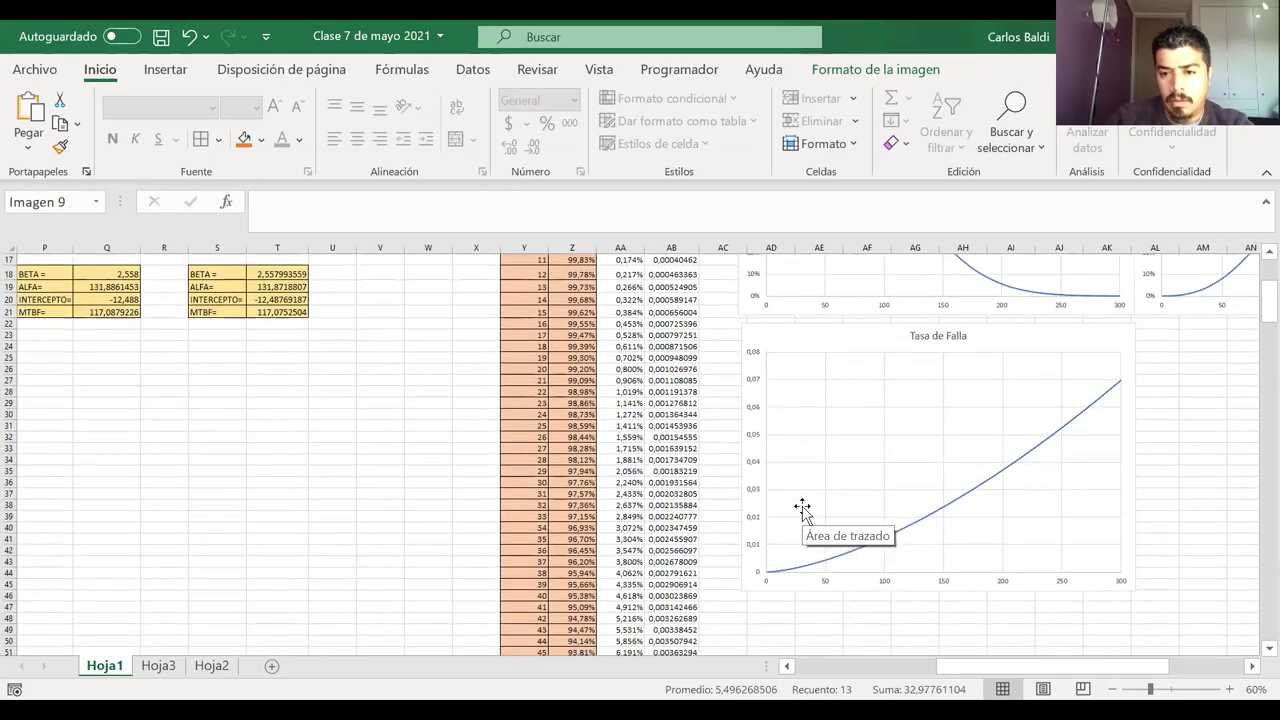
click(671, 505)
click(800, 404)
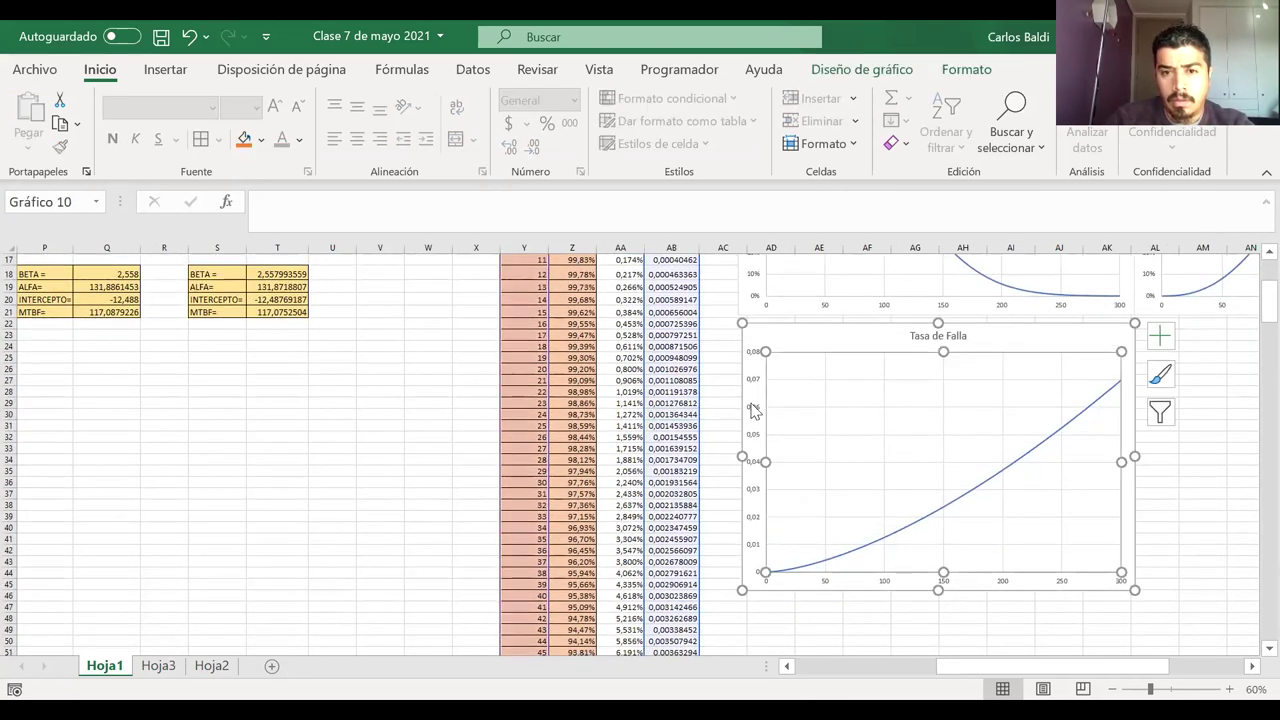
scroll(753, 410, up, 6)
scroll(748, 406, down, 2)
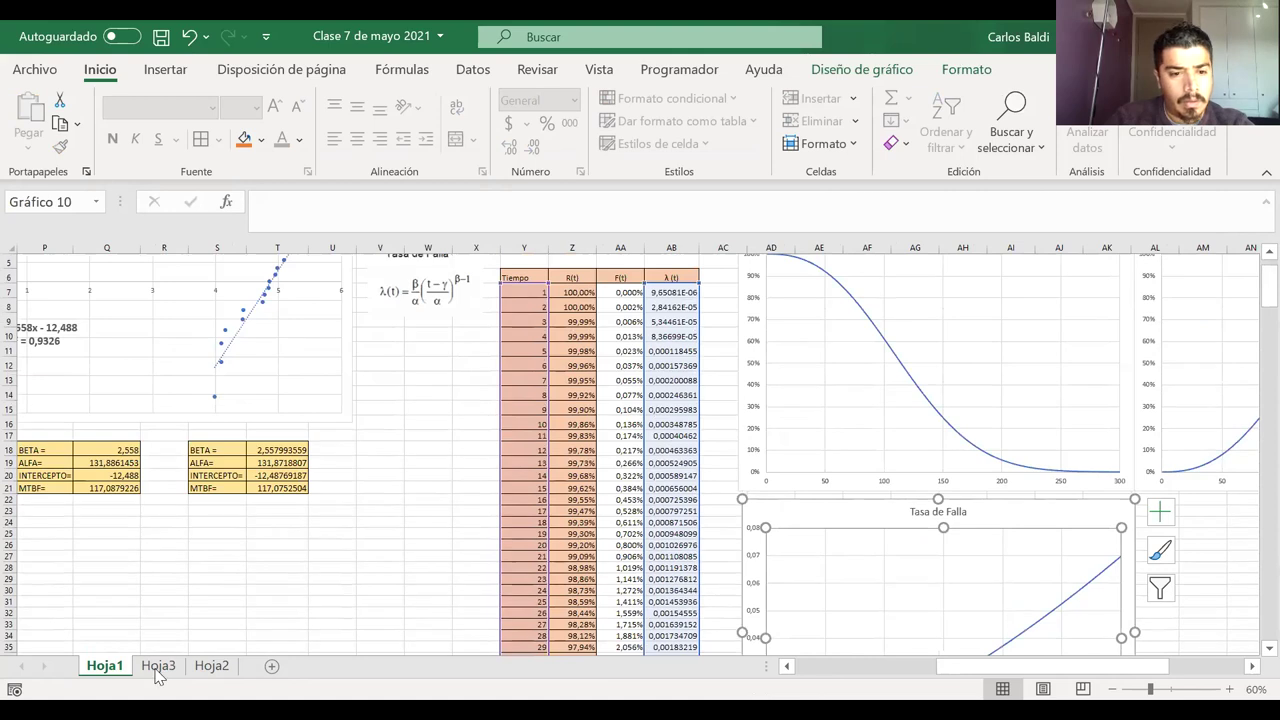
- Return to Hoja3 and examine the TASA DE FALLA chart's axes, plotted series and source ranges
key(ctrl+Page_Down)
click(733, 520)
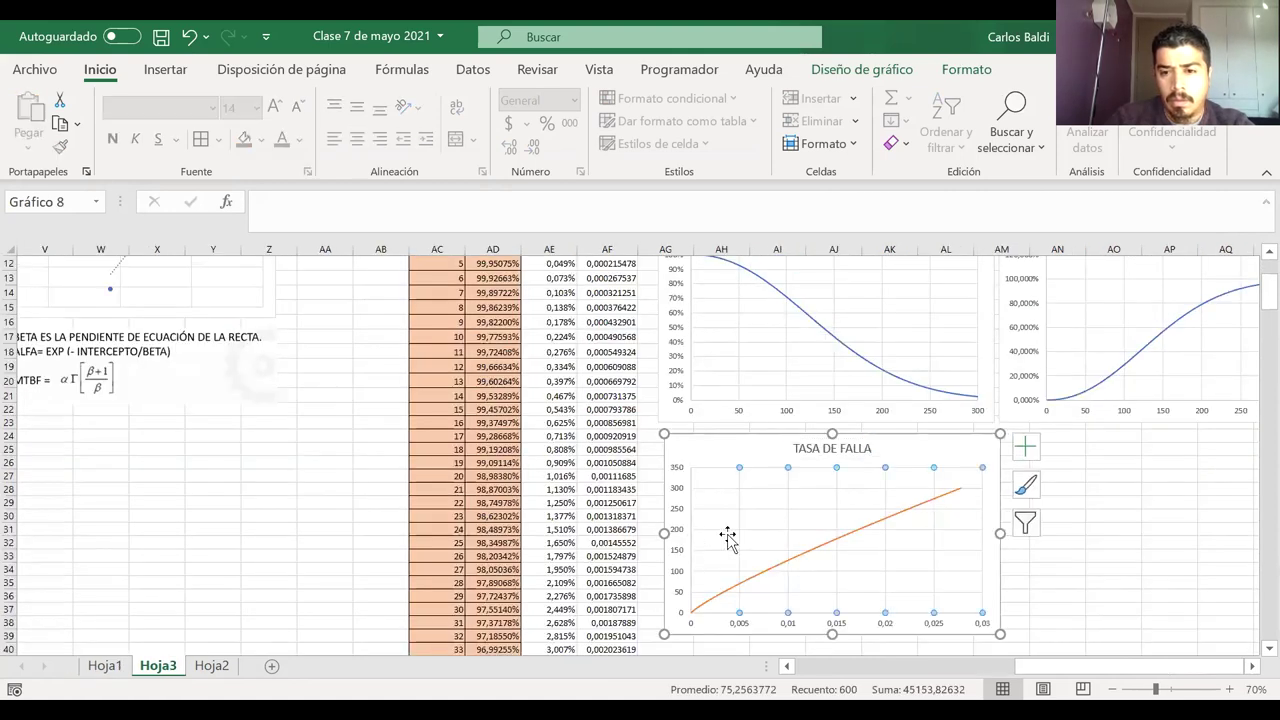
click(768, 568)
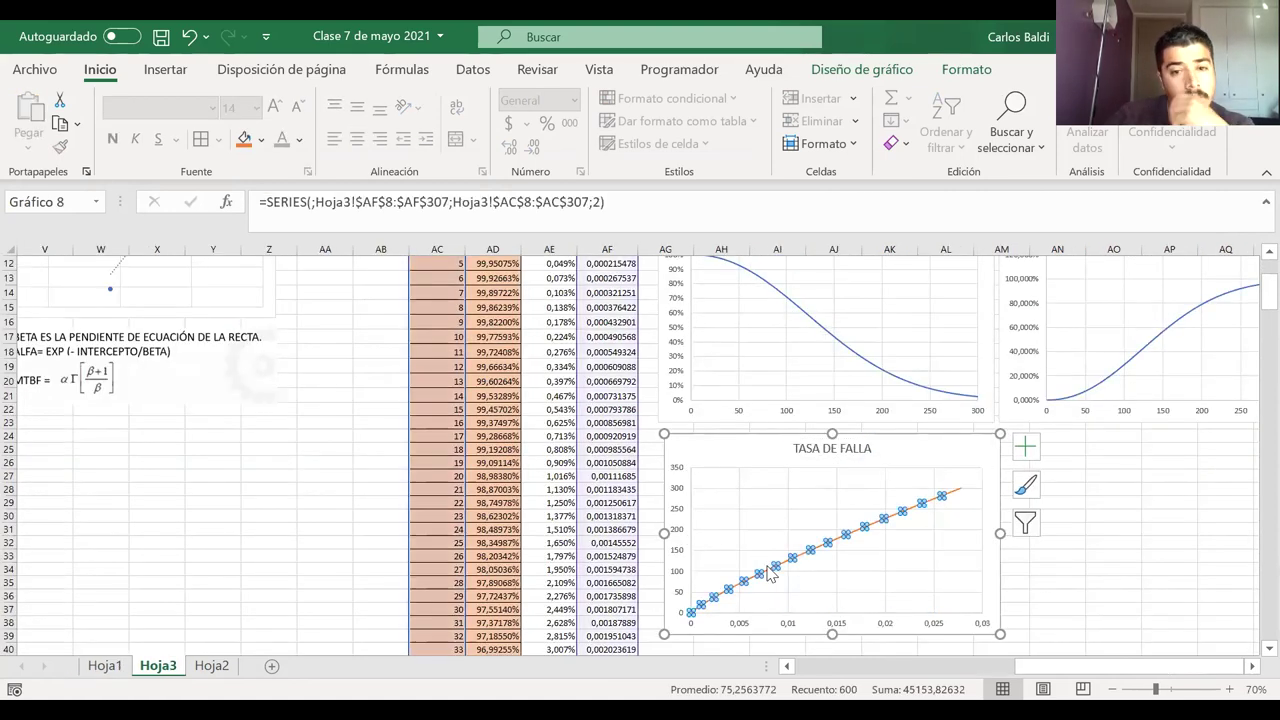
scroll(566, 426, up, 1)
scroll(566, 426, down, 1)
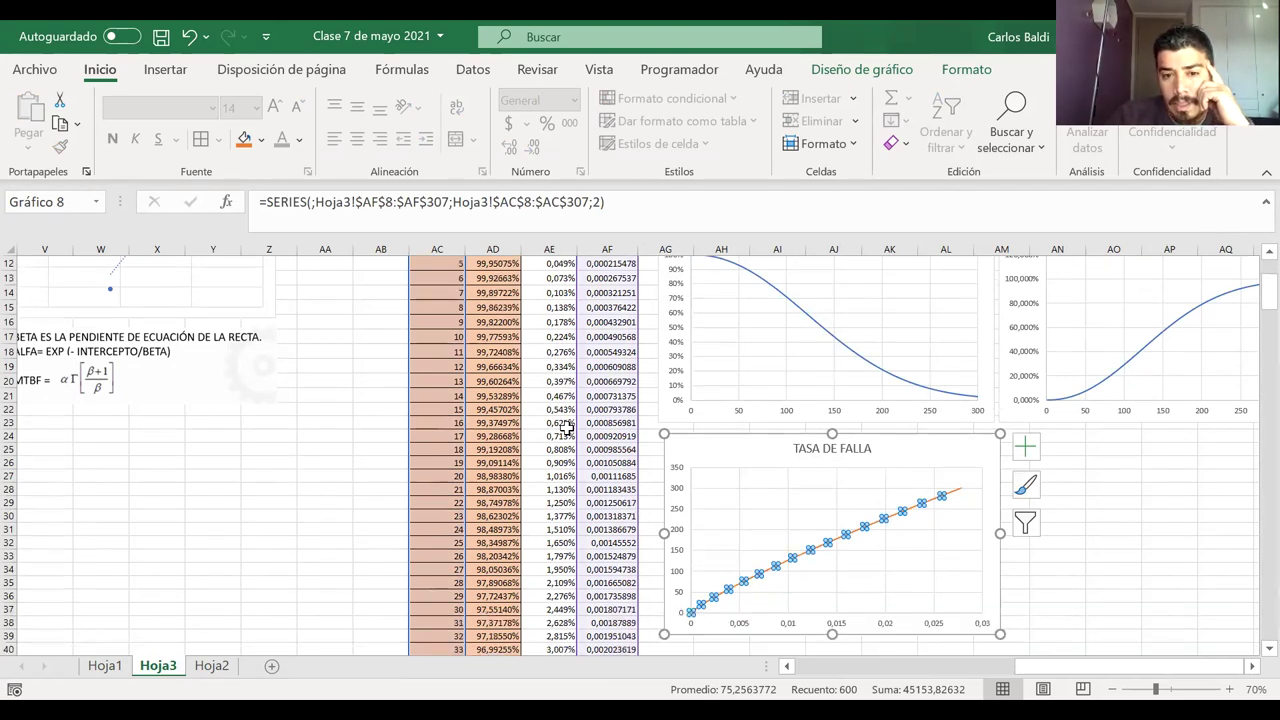
scroll(566, 426, up, 1)
scroll(566, 426, down, 1)
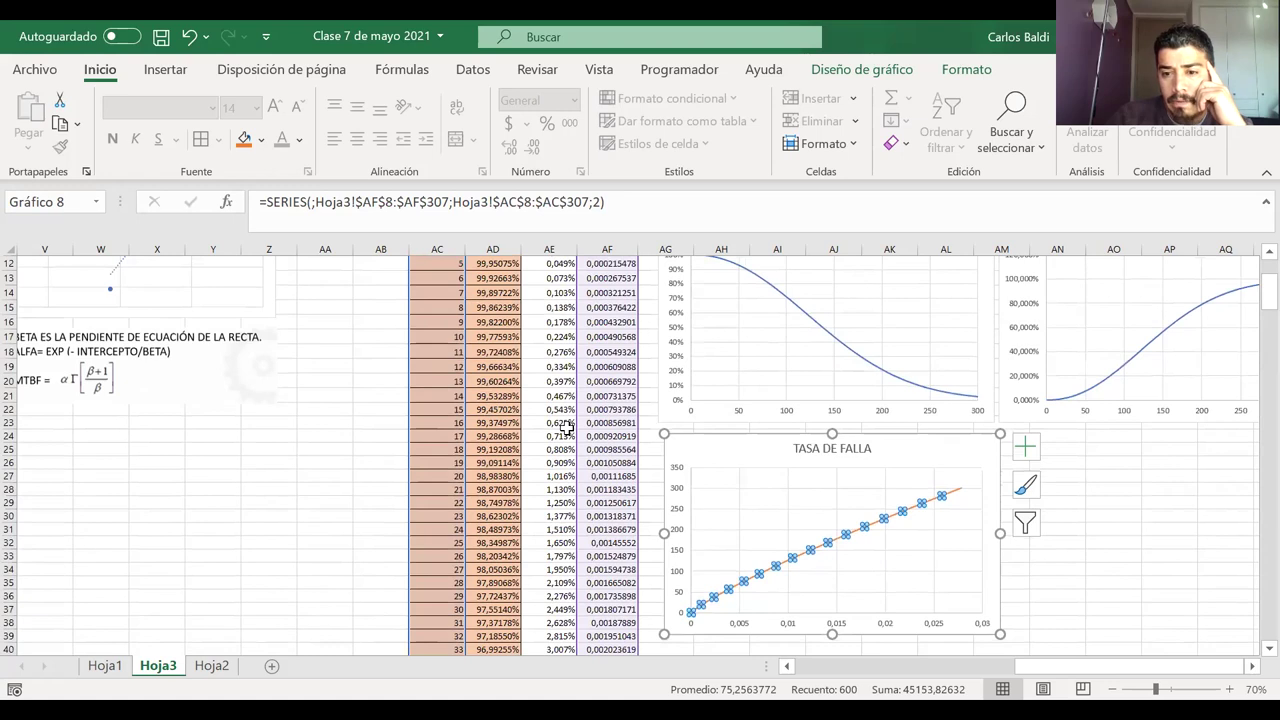
scroll(566, 426, down, 1)
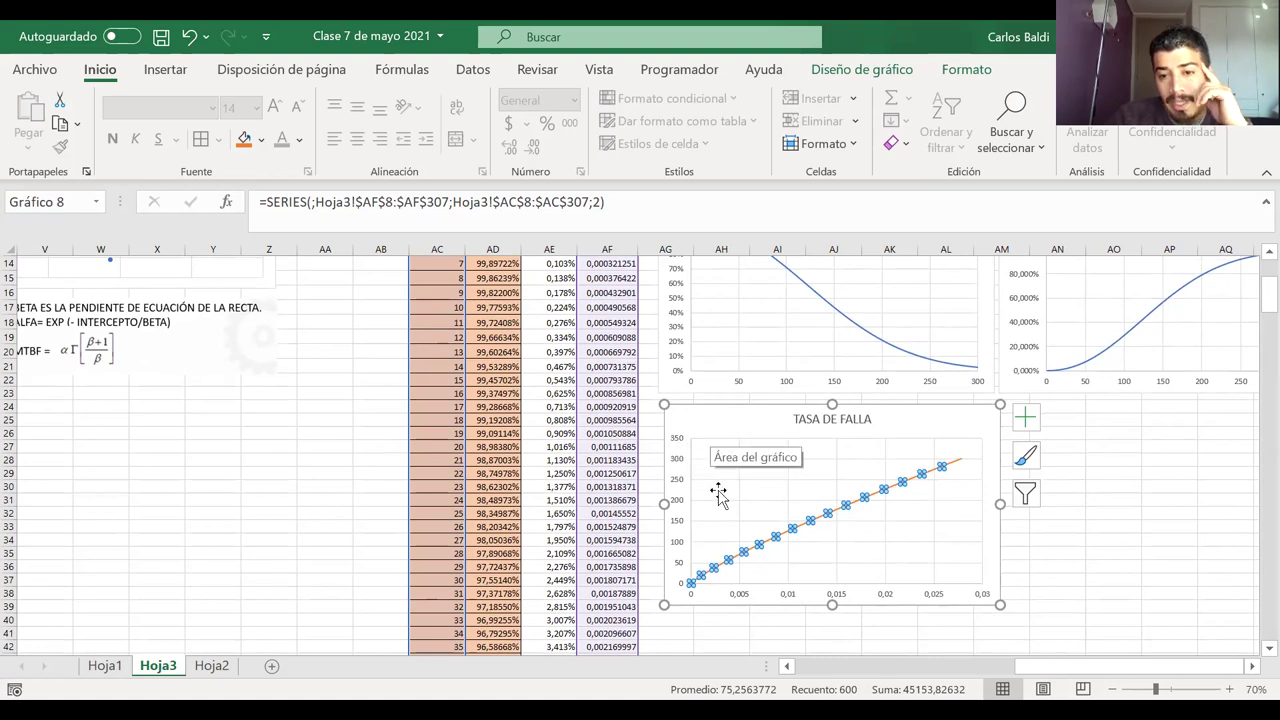
- Delete the plotted series and the whole TASA DE FALLA chart from Hoja3
click(788, 525)
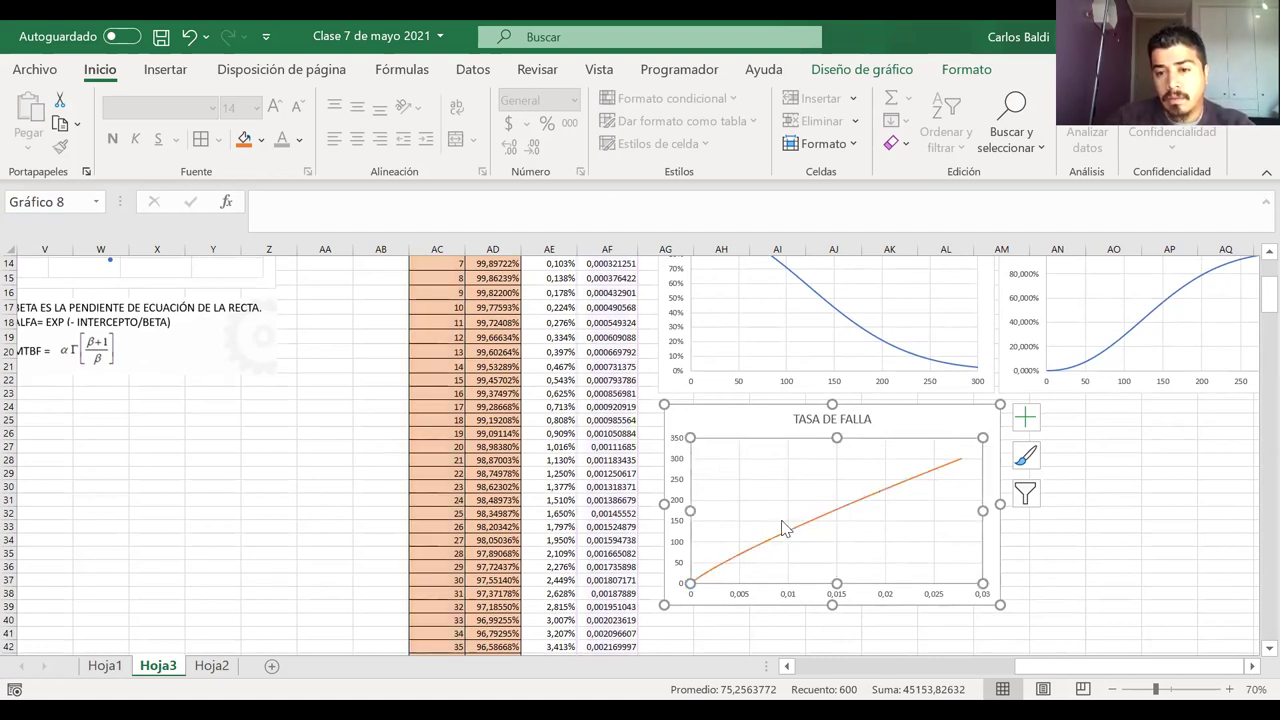
click(787, 529)
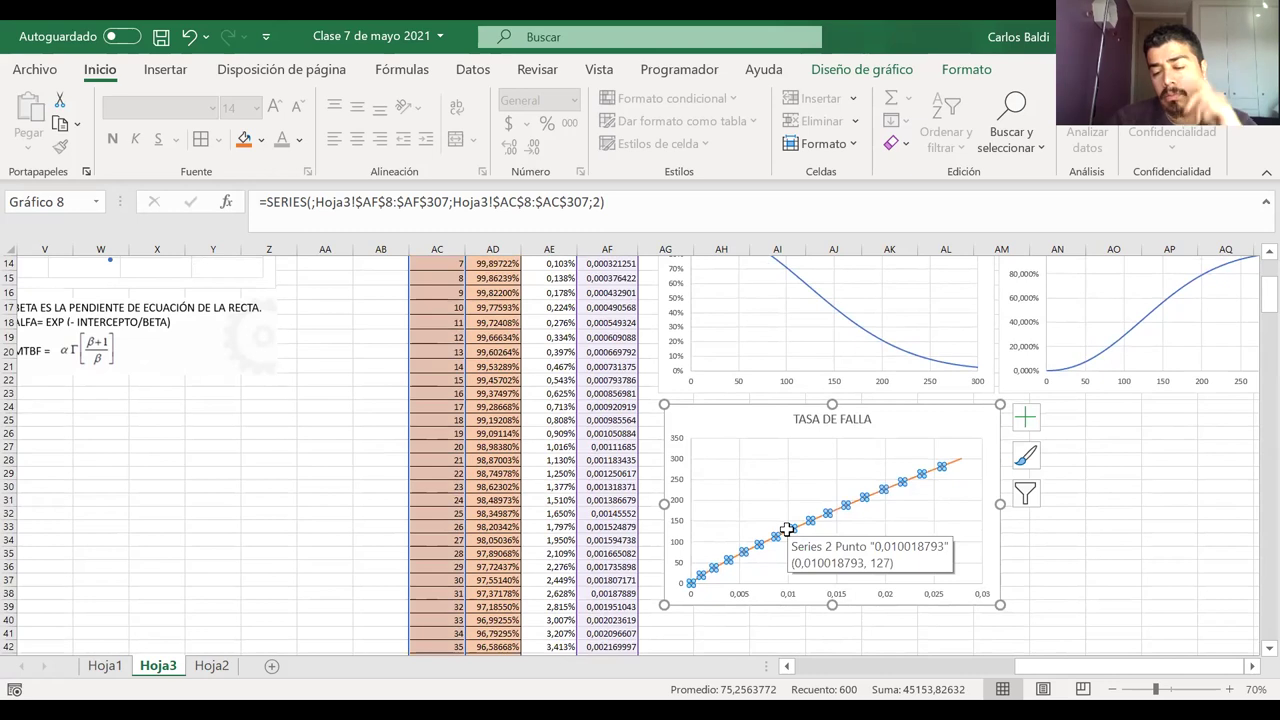
key(Delete)
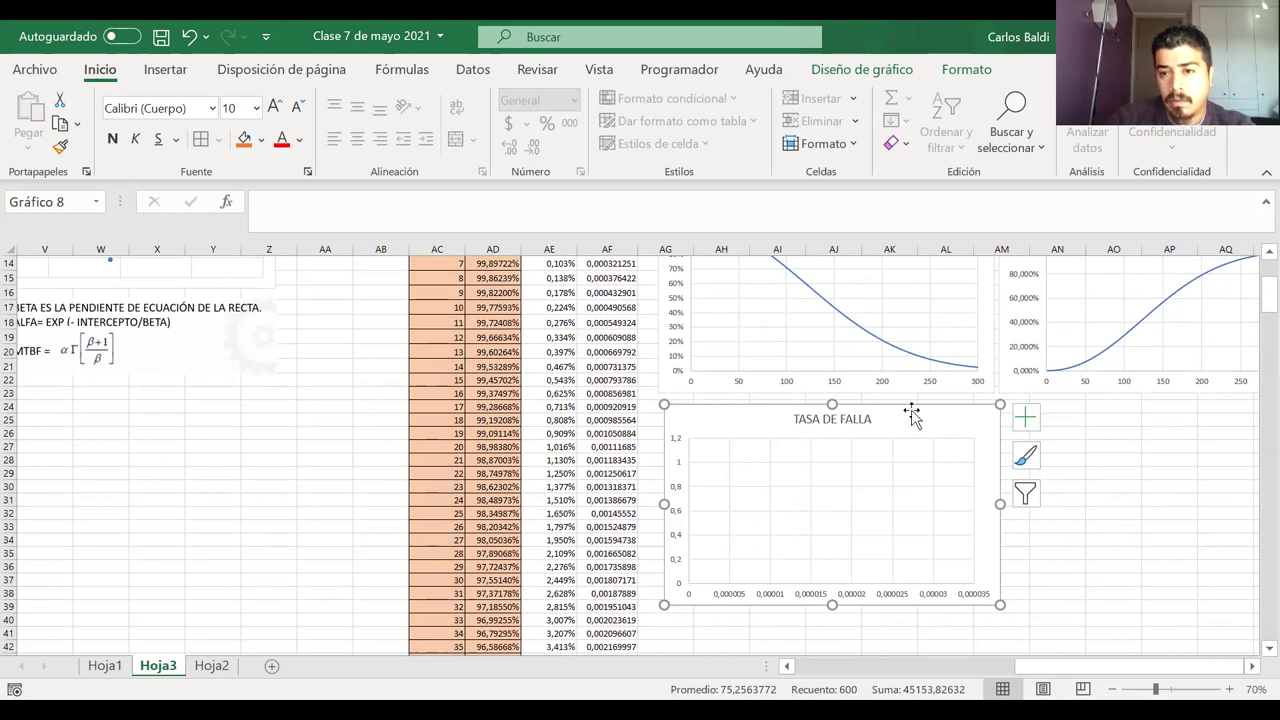
key(Delete)
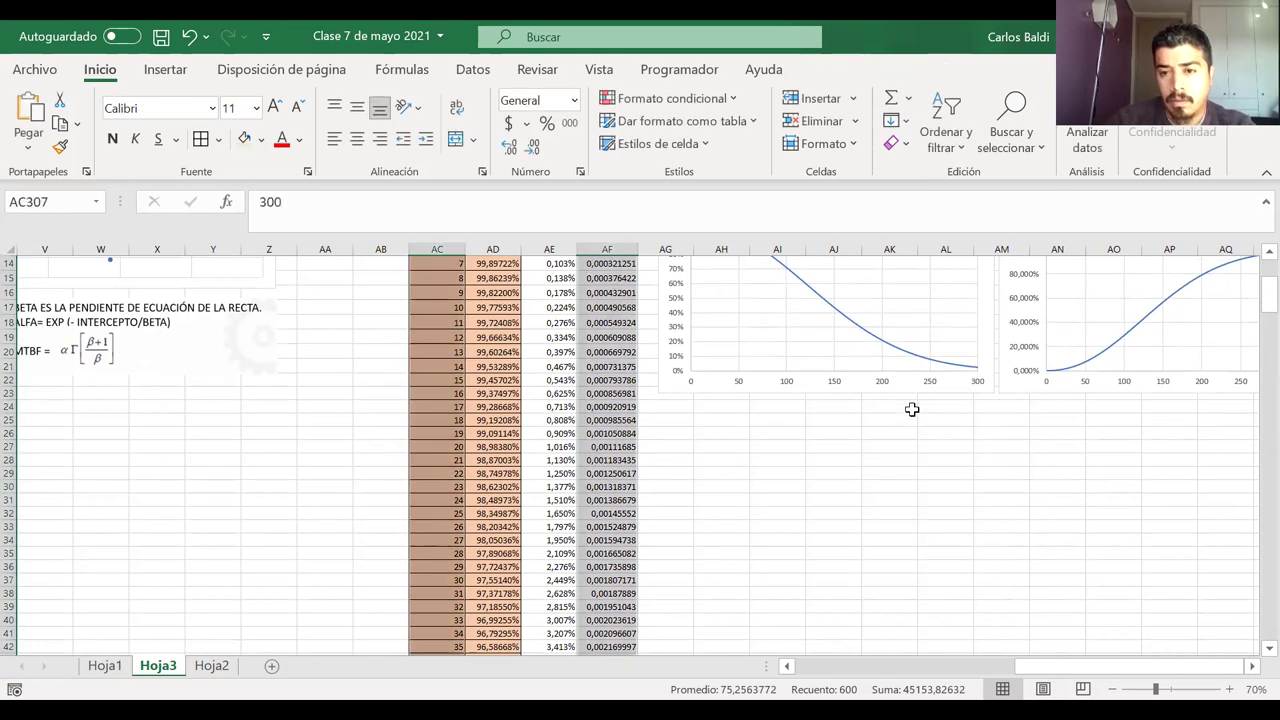
right_click(453, 305)
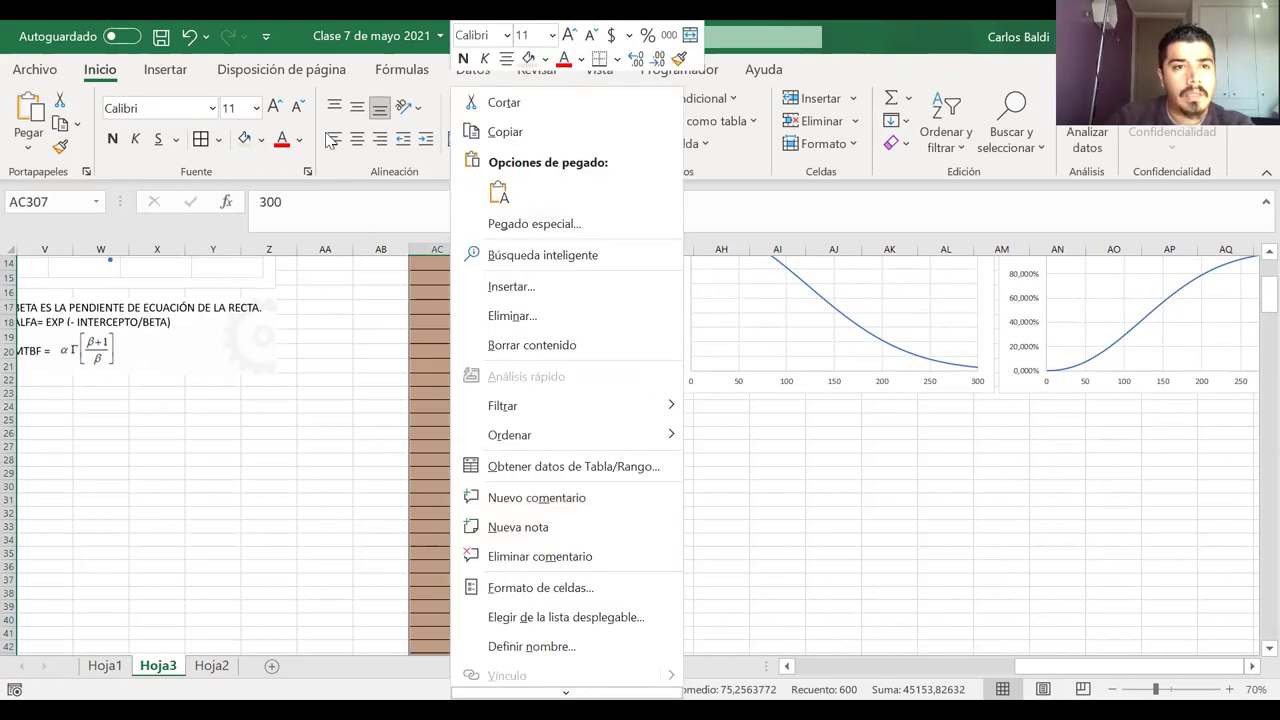
click(165, 69)
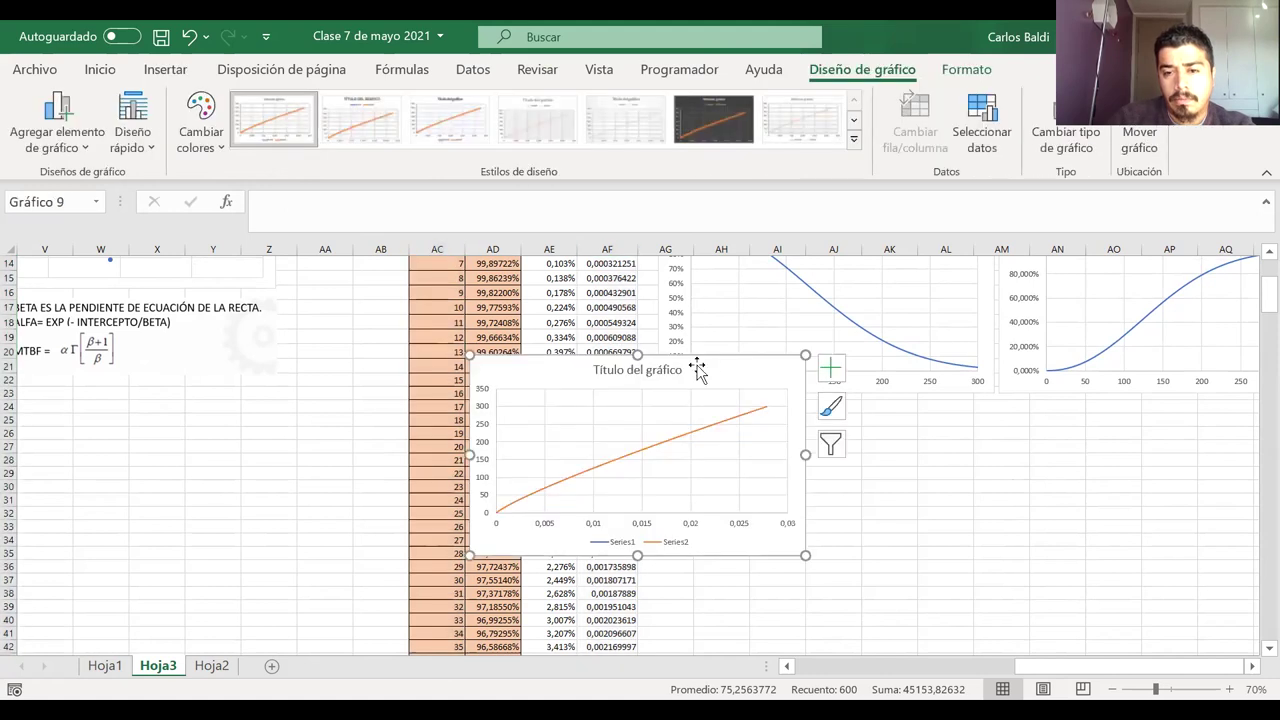
key(Delete)
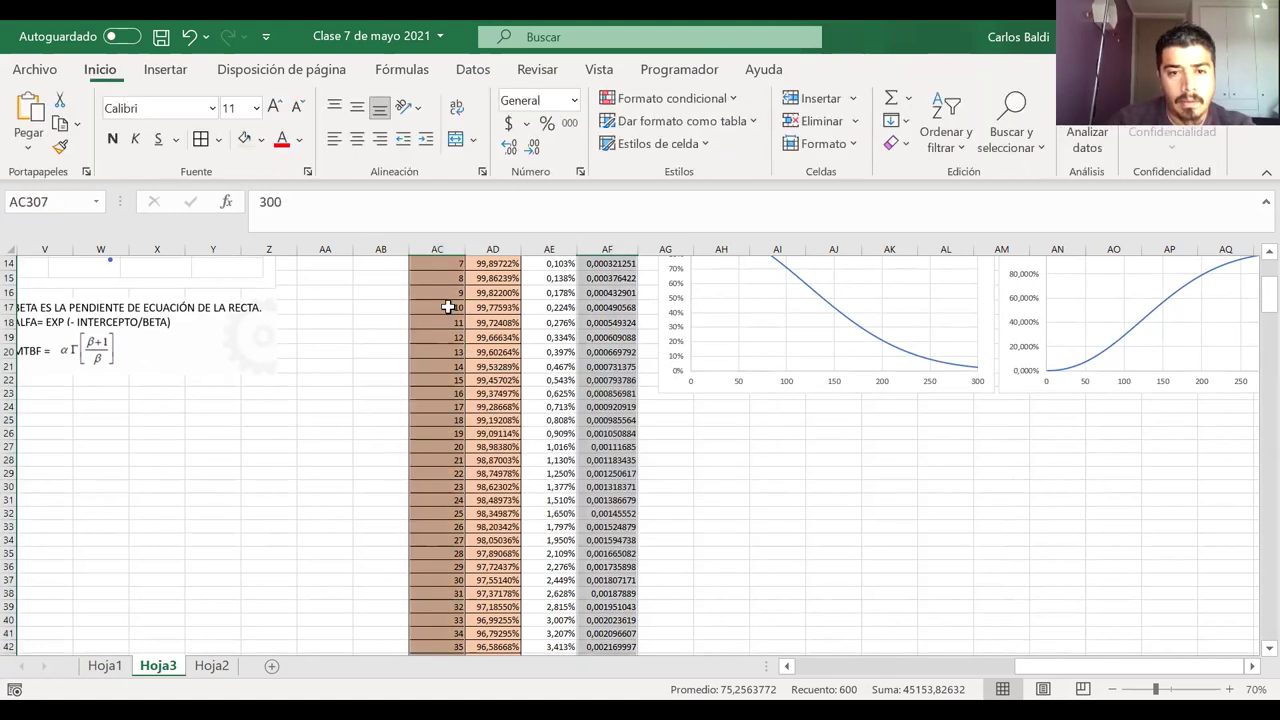
click(336, 335)
scroll(371, 331, up, 5)
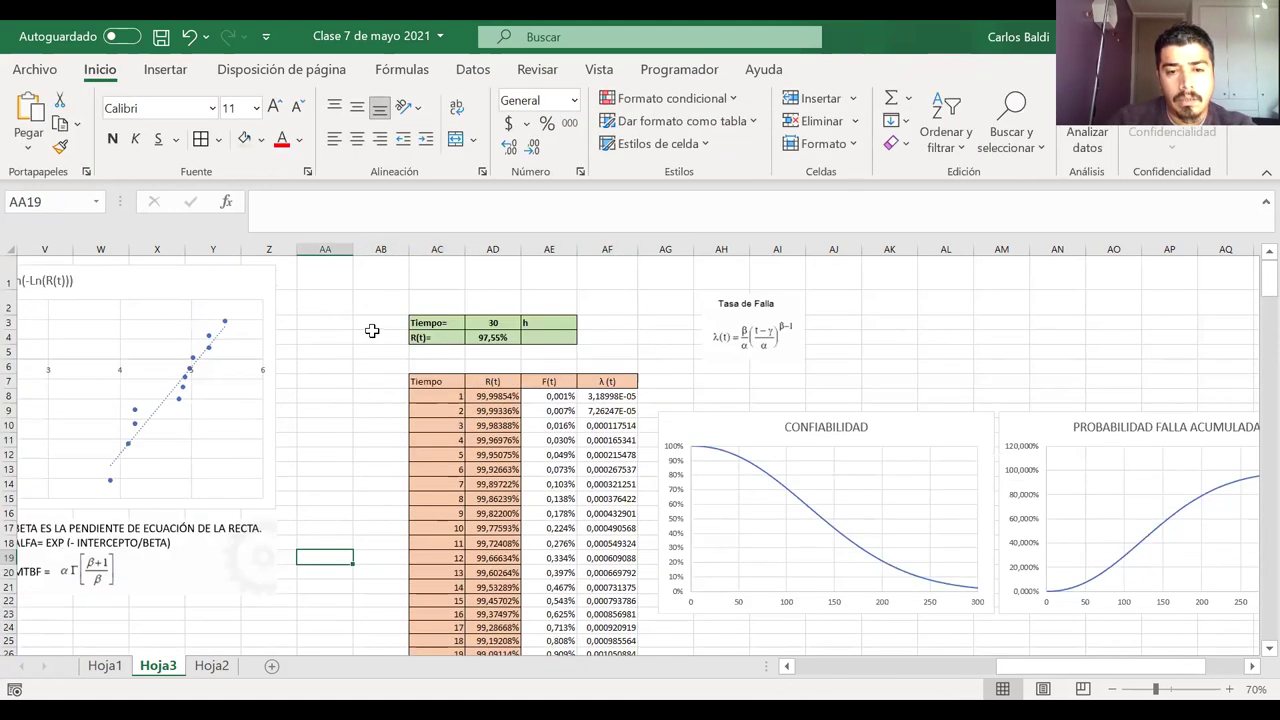
click(427, 394)
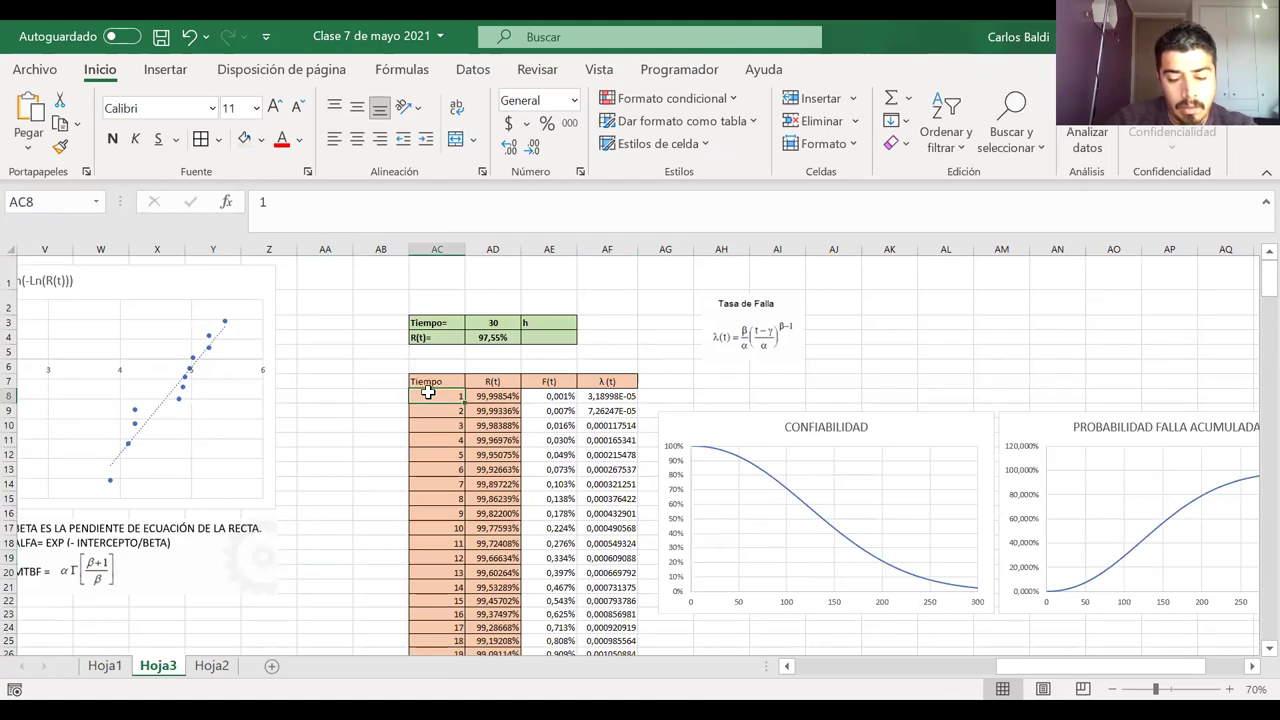
ctrl+click(614, 395)
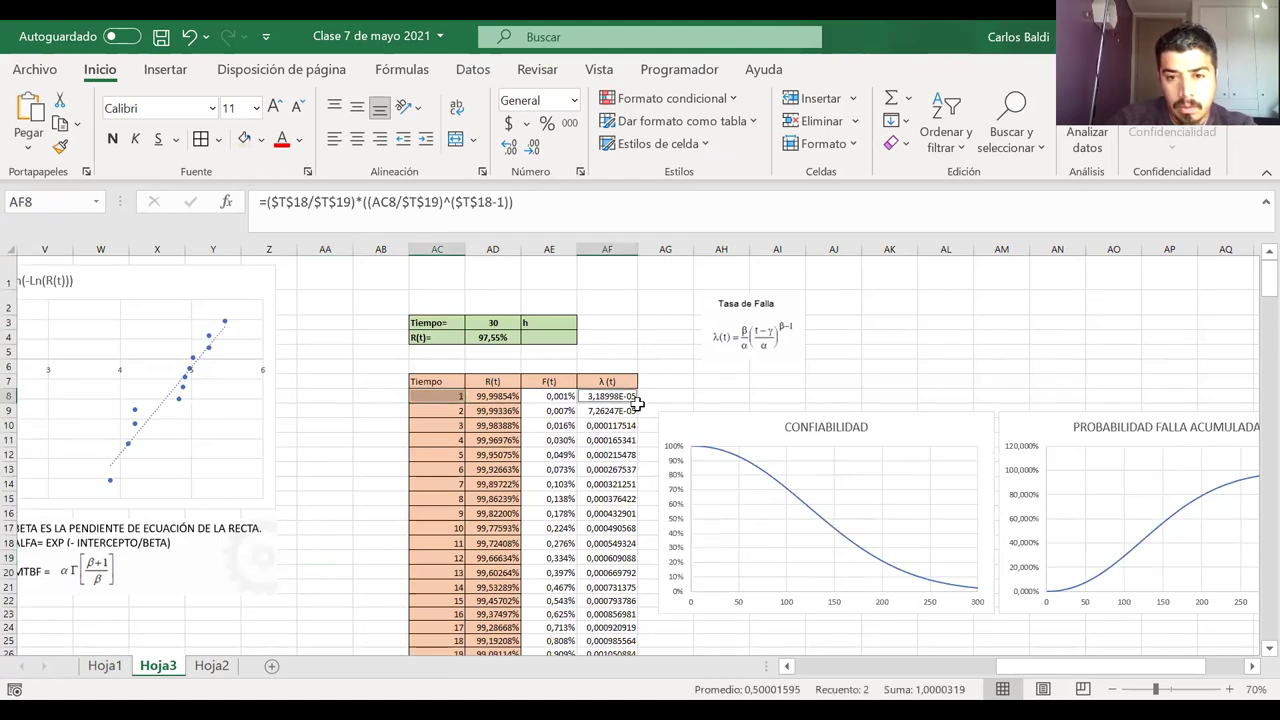
drag(634, 402, 625, 440)
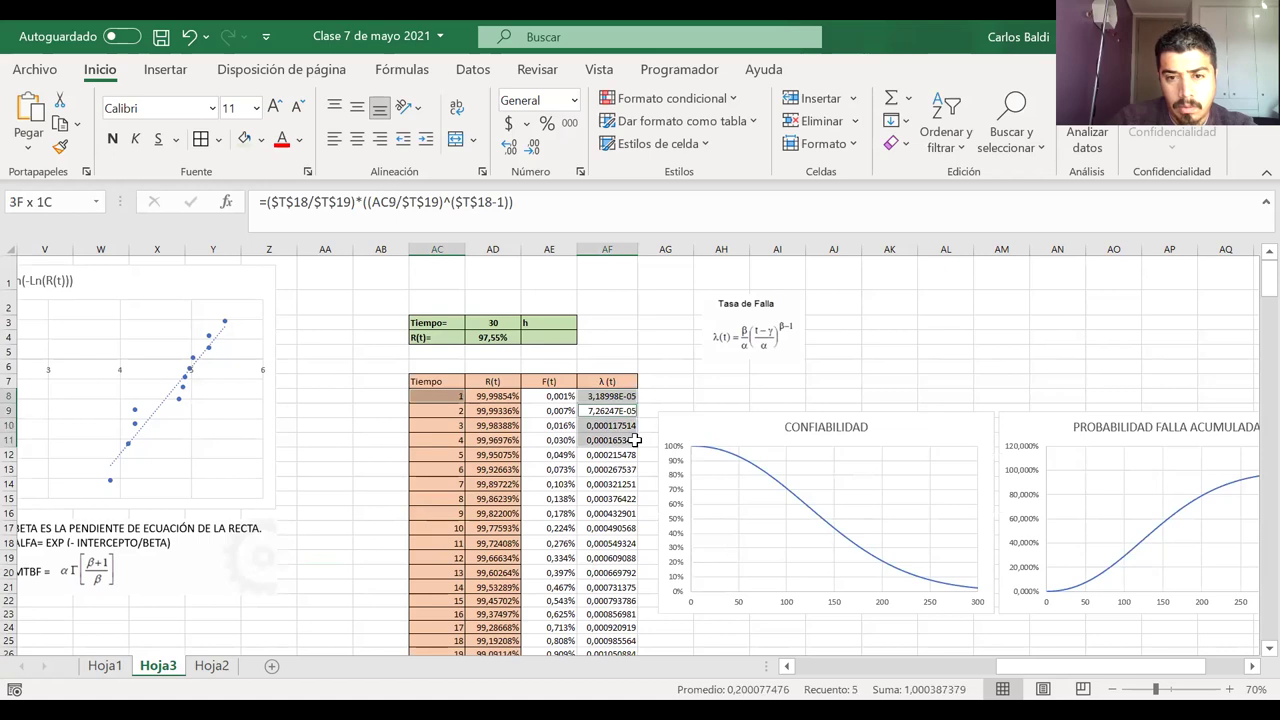
click(423, 386)
click(430, 396)
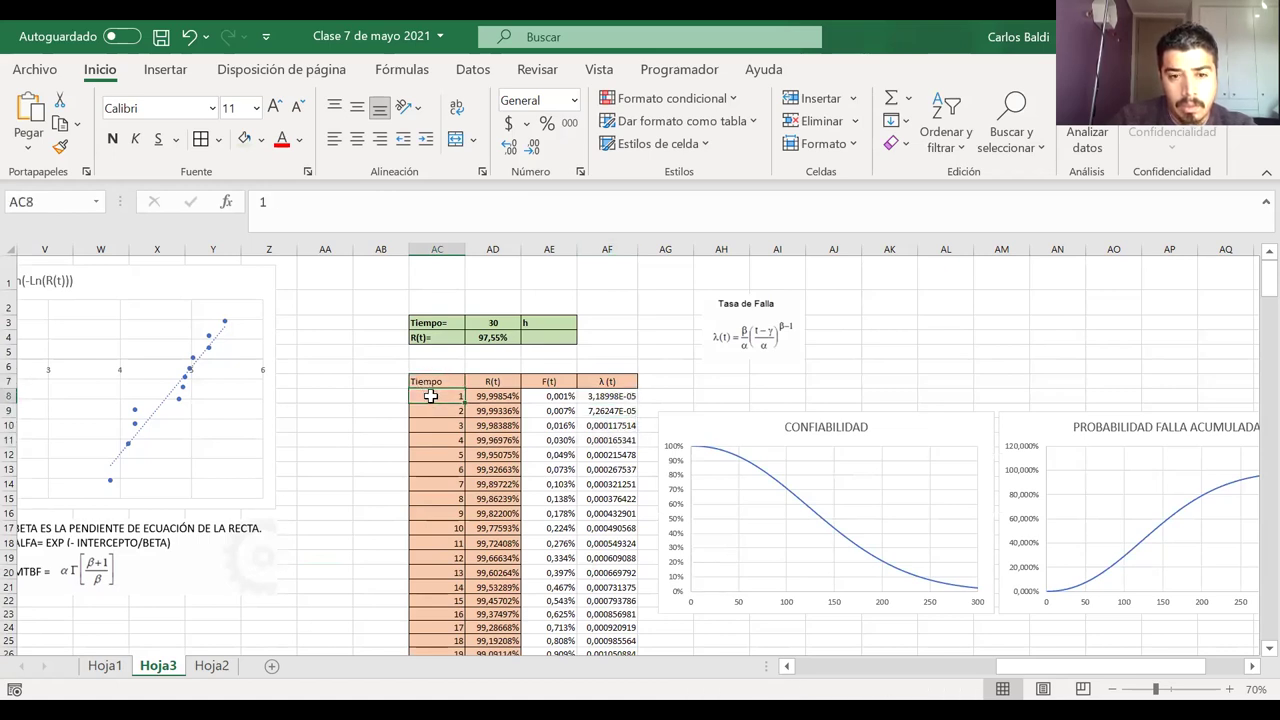
drag(437, 396, 465, 676)
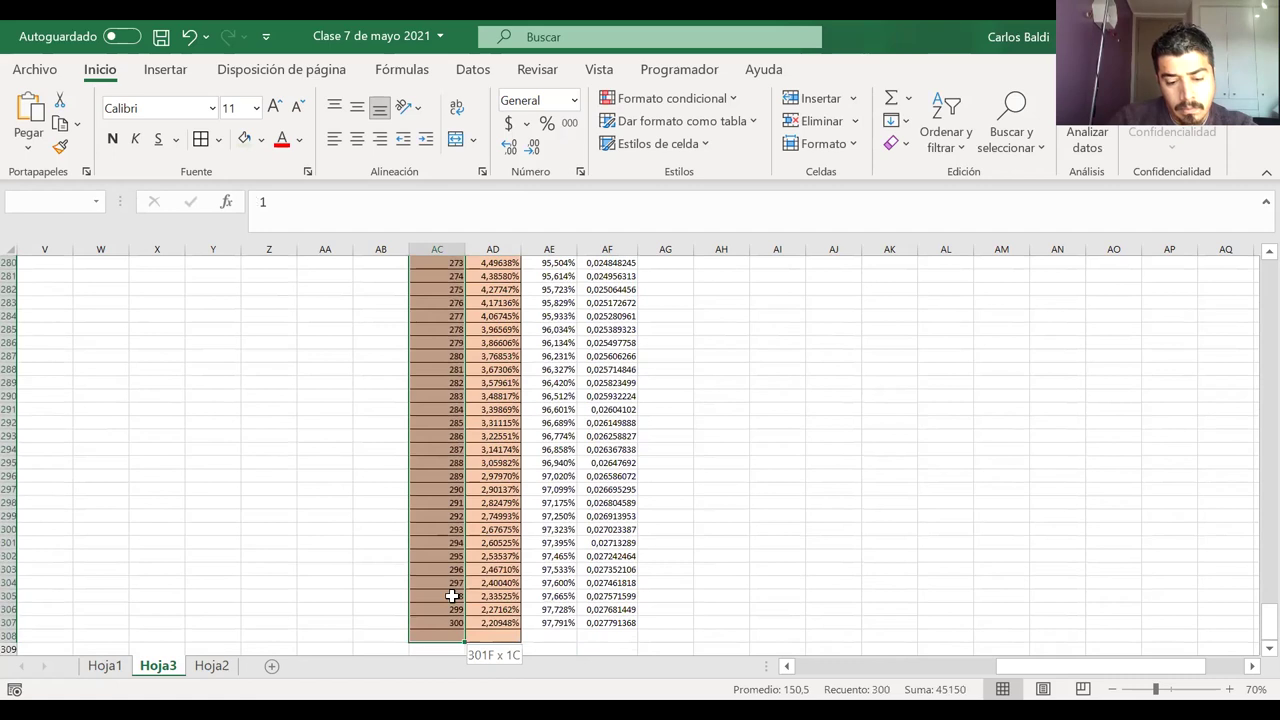
drag(452, 596, 468, 610)
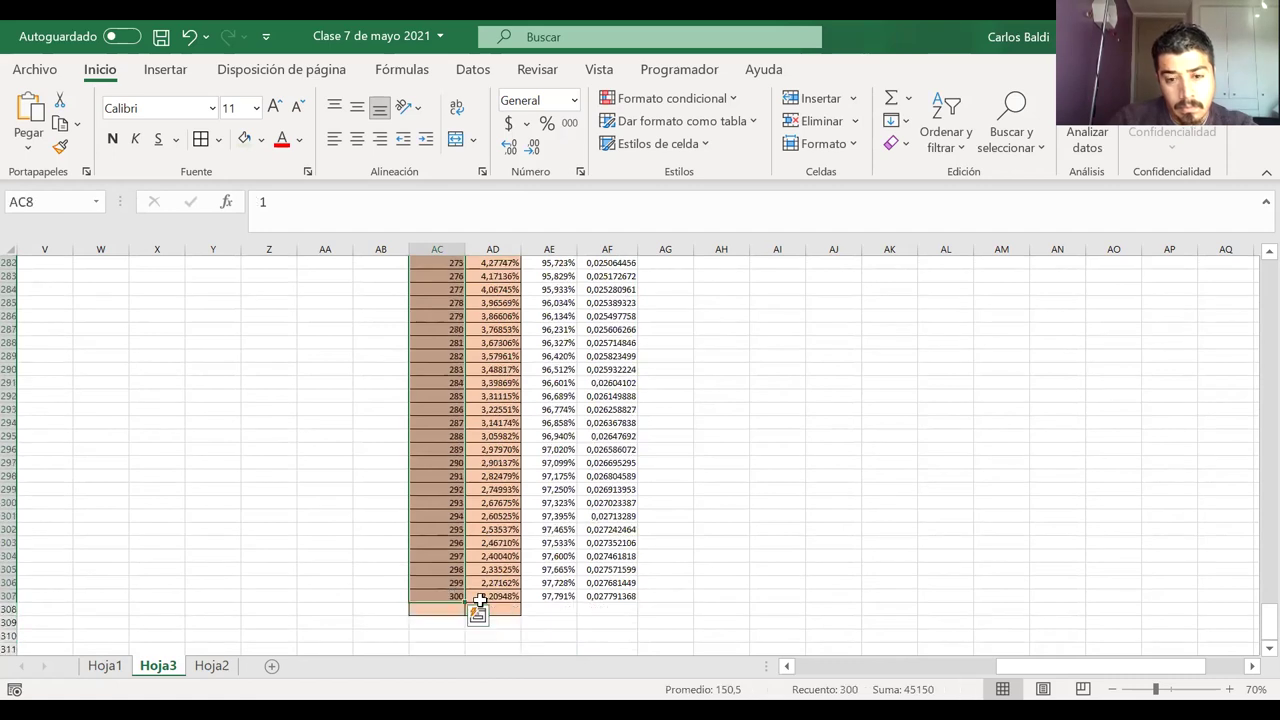
- Insert a scatter chart with lines and no markers plotting λ(t) in AF8:AF307 against Tiempo in AC8:AC307
click(591, 595)
right_click(591, 595)
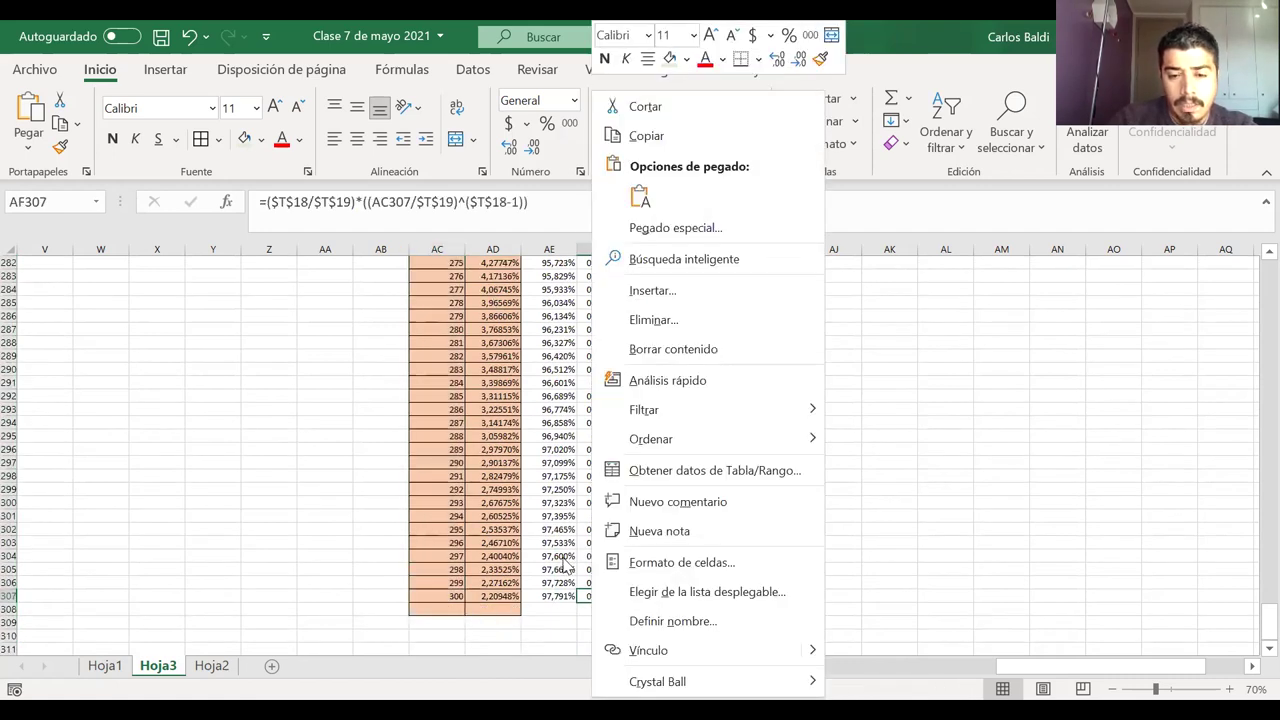
click(593, 594)
drag(591, 594, 604, 205)
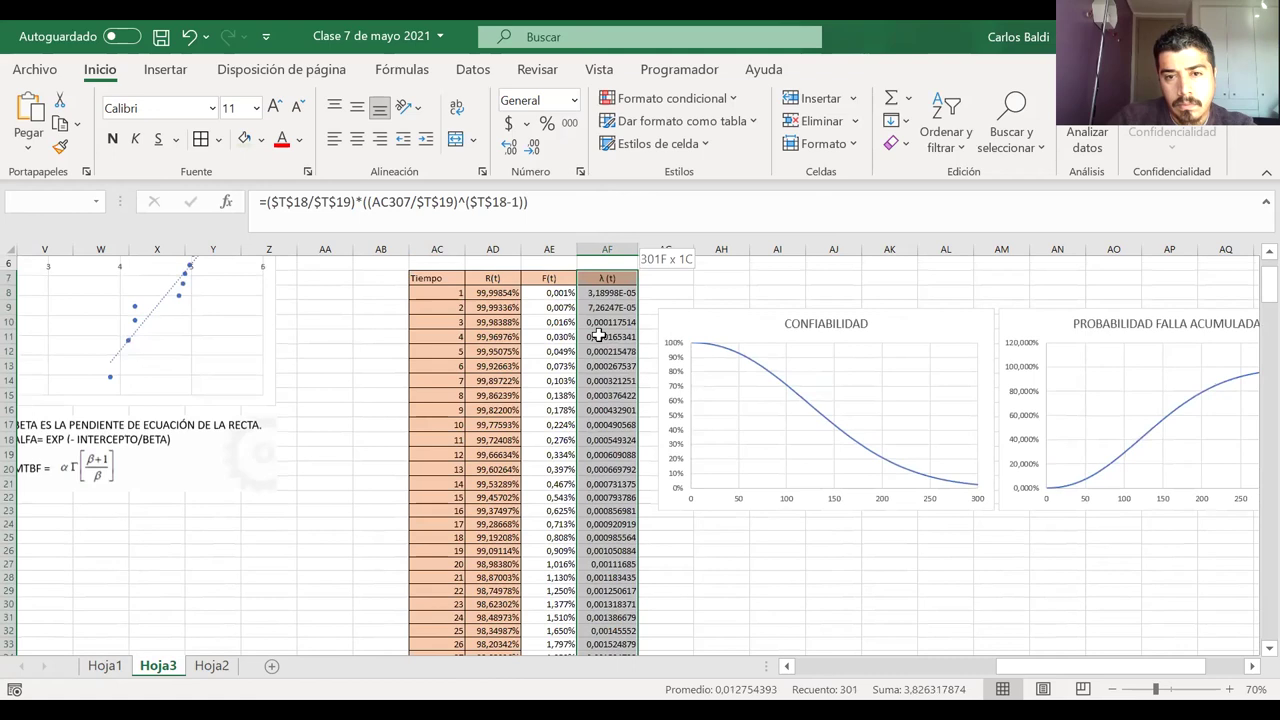
drag(597, 292, 597, 292)
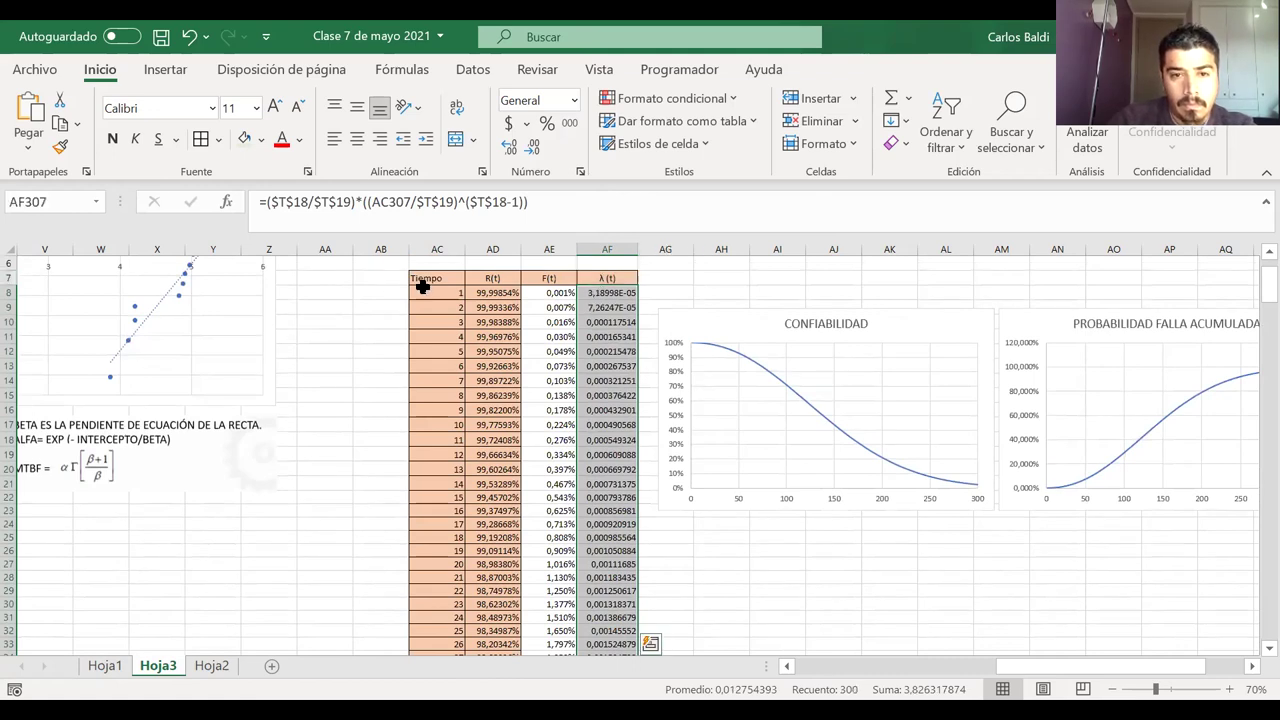
ctrl+click(423, 287)
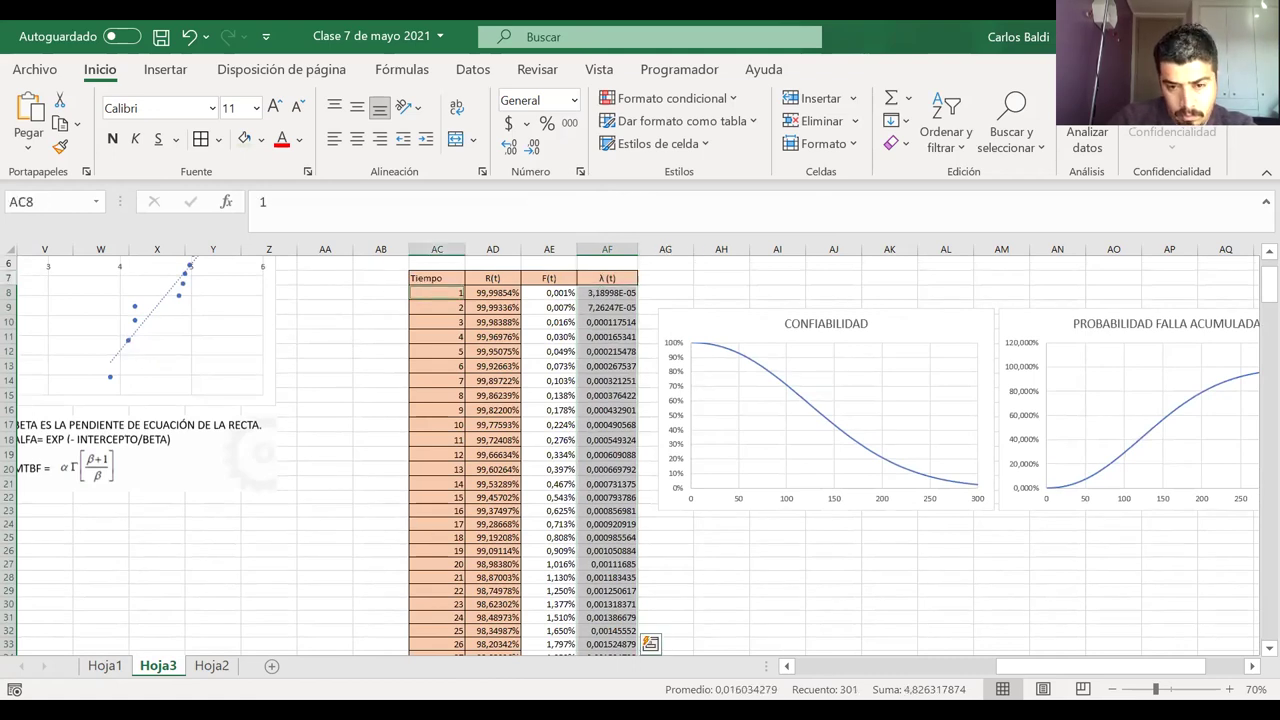
drag(437, 292, 444, 622)
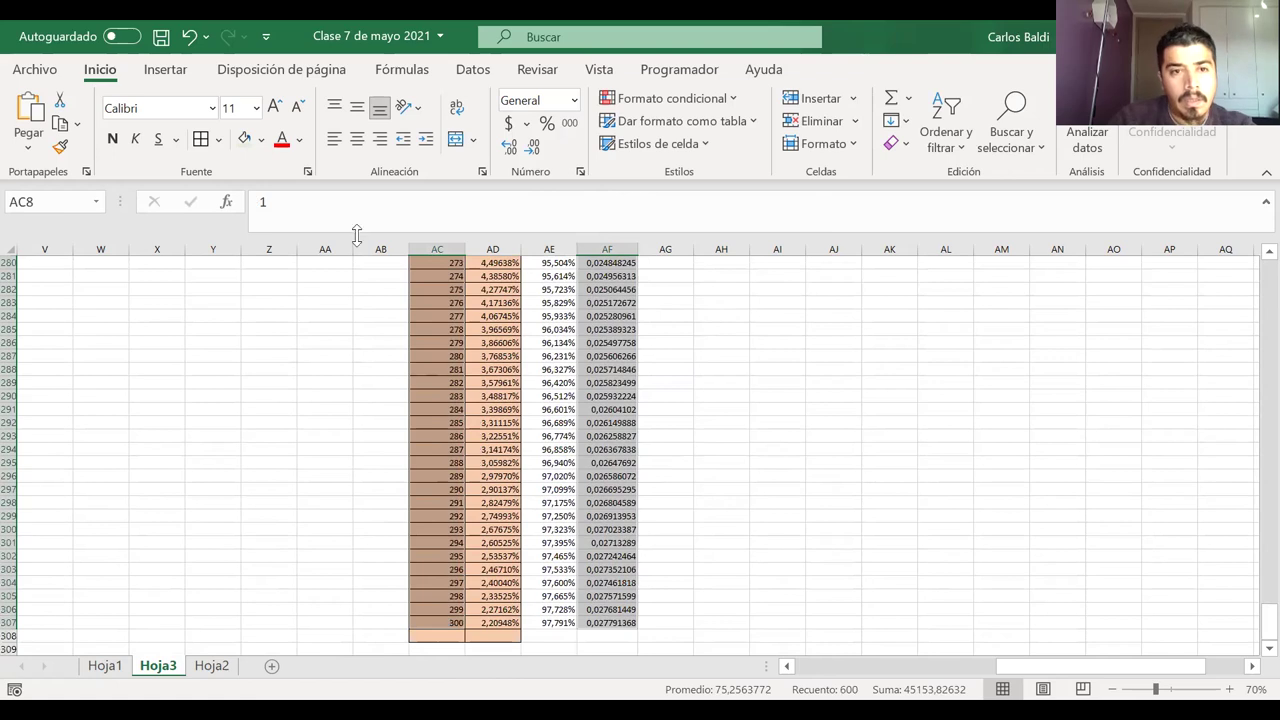
click(162, 70)
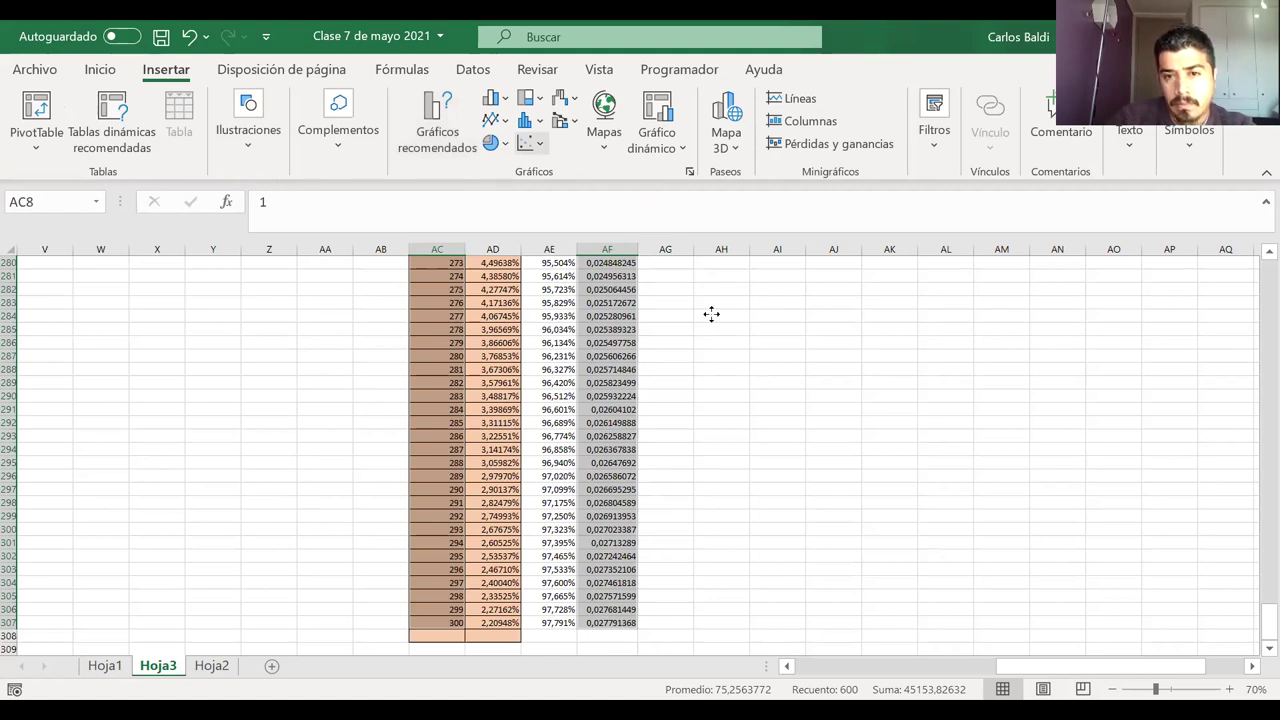
- Move the new failure-rate chart up to about row 270, next to the table, and collapse the ribbon
scroll(755, 308, up, 2)
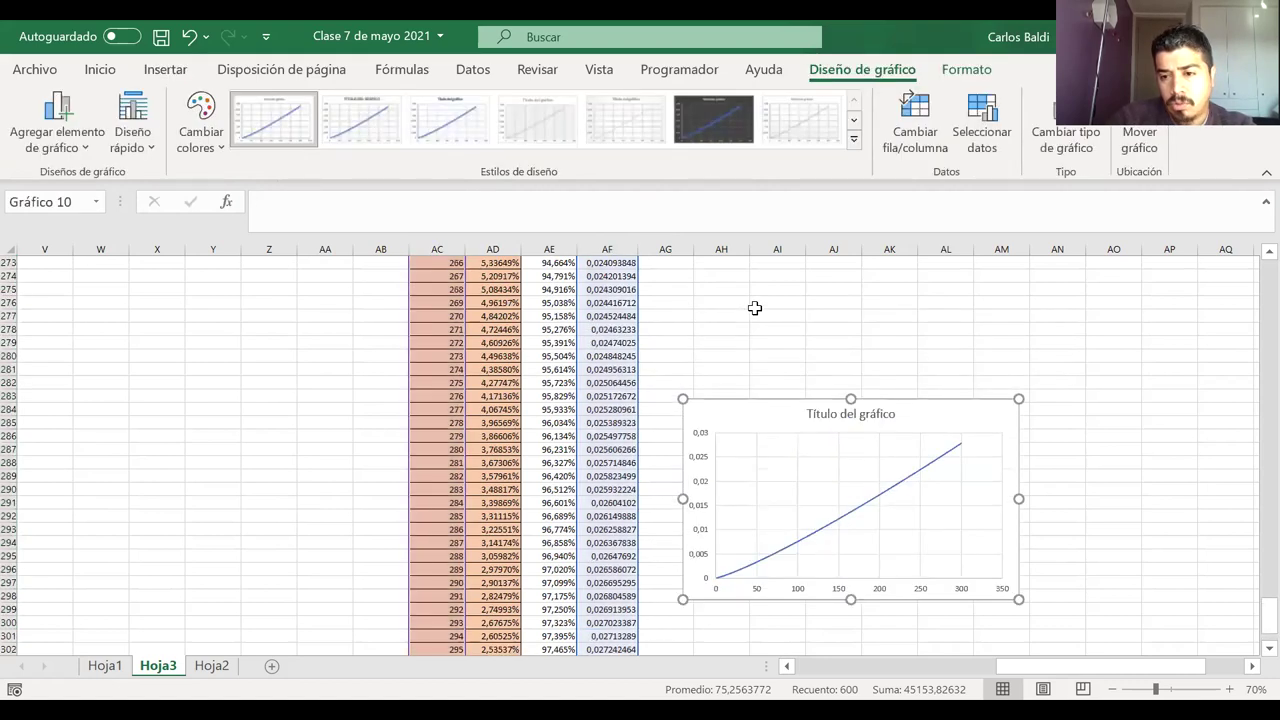
scroll(748, 324, up, 1)
drag(716, 254, 741, 420)
key(Escape)
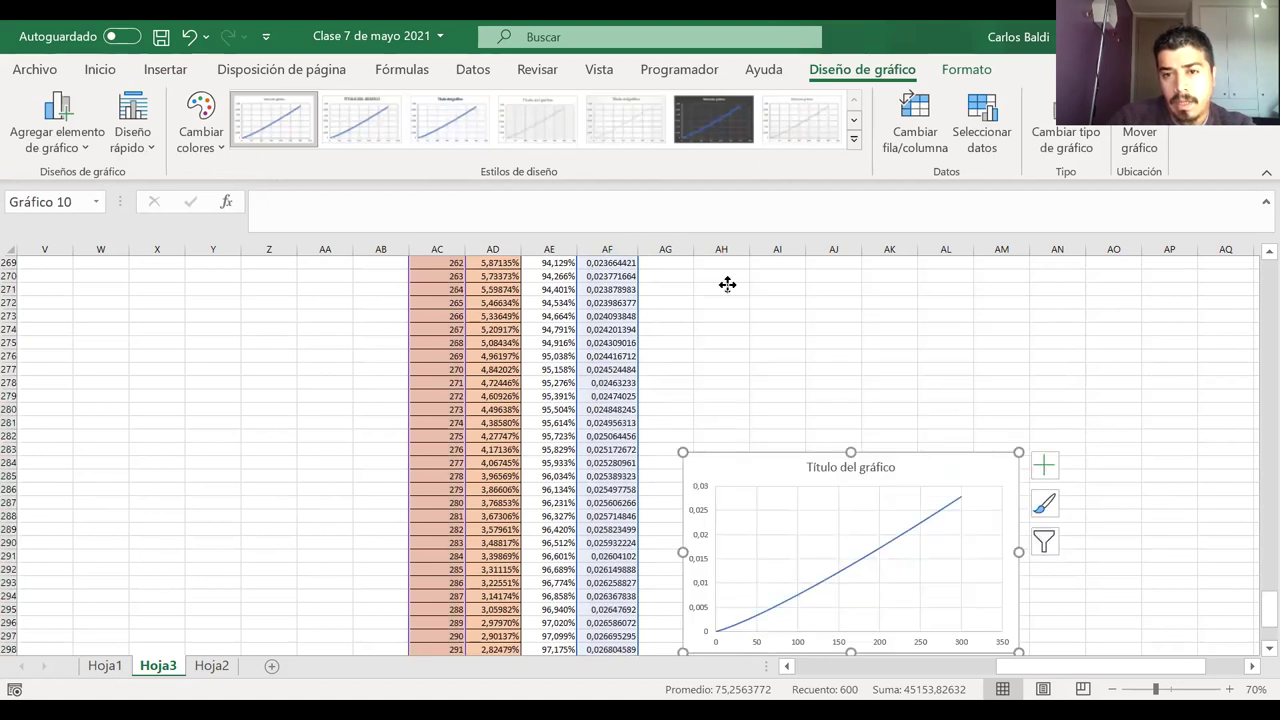
drag(734, 283, 734, 278)
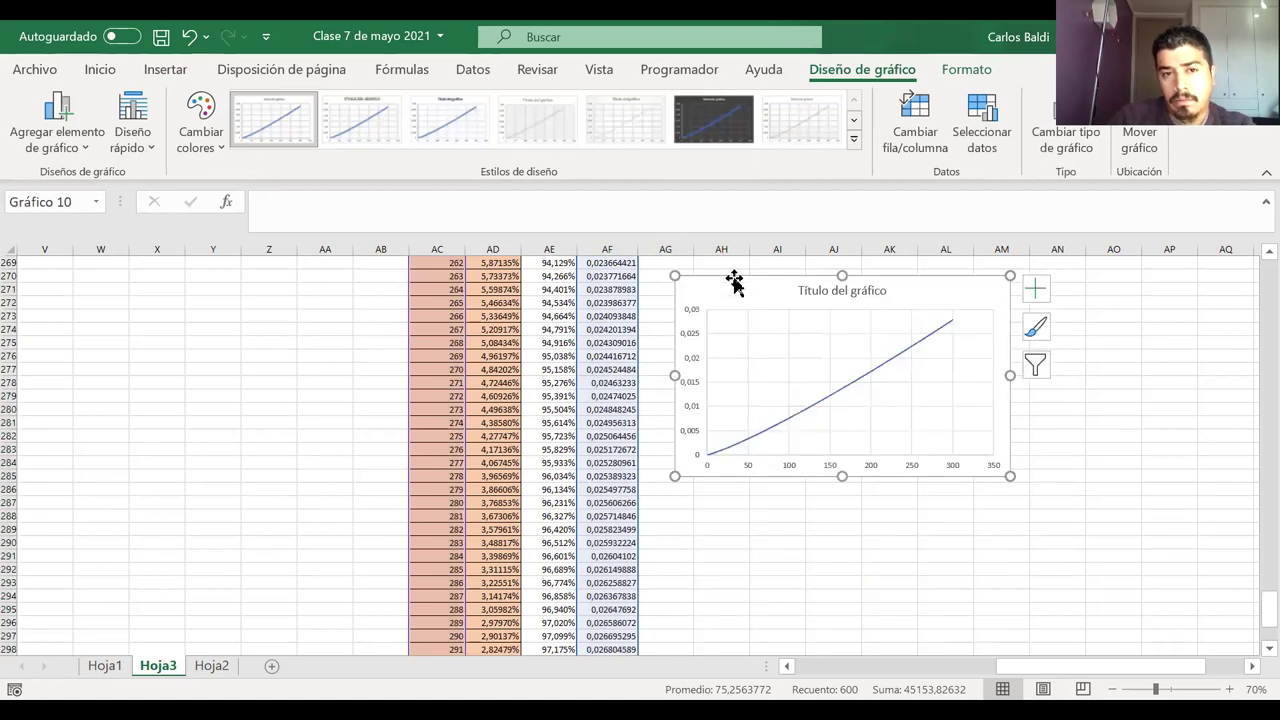
click(99, 70)
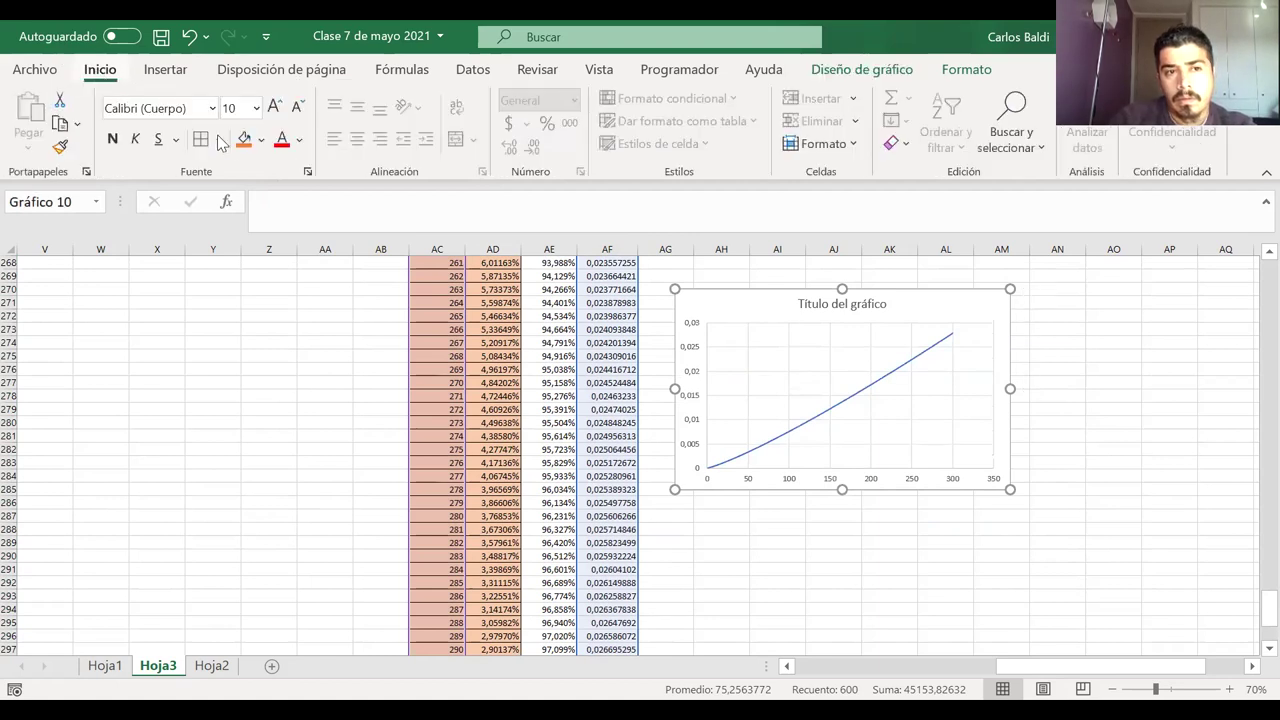
click(697, 288)
scroll(697, 288, up, 5)
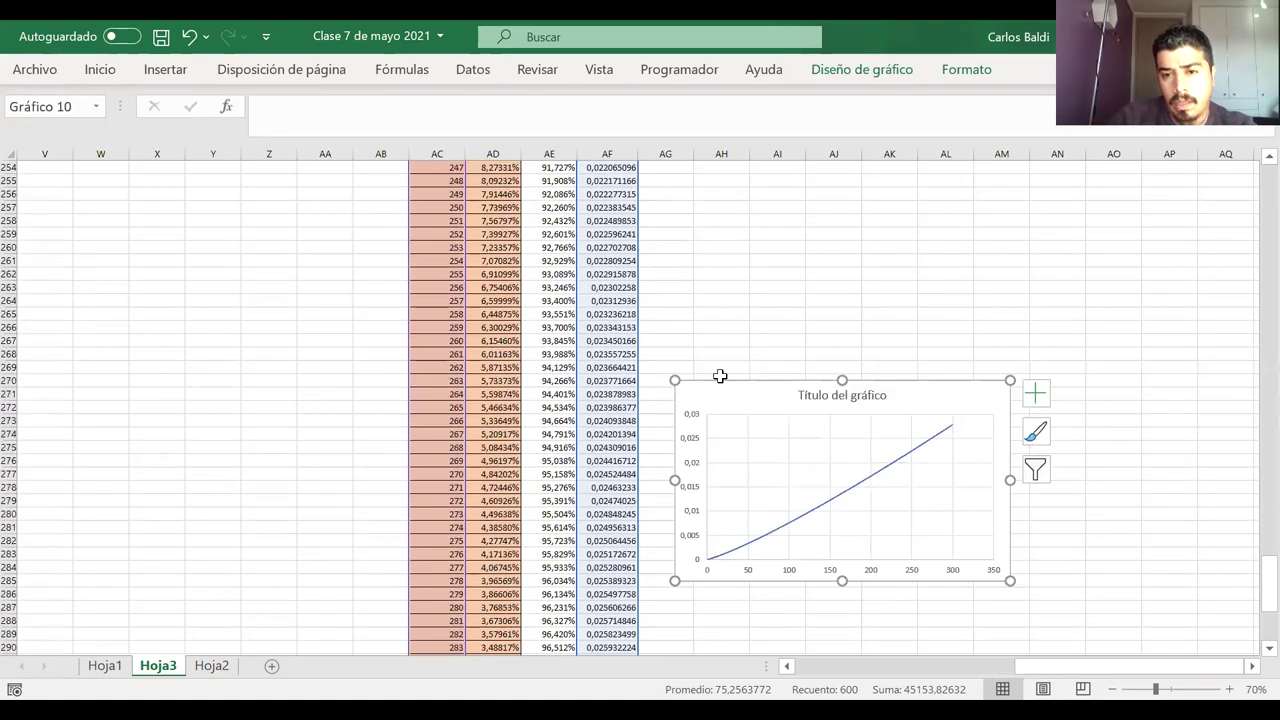
- Move the failure-rate chart further up alongside the table to about row 212
drag(720, 386, 726, 180)
scroll(726, 266, up, 2)
scroll(745, 300, up, 2)
drag(760, 323, 753, 206)
scroll(751, 335, up, 7)
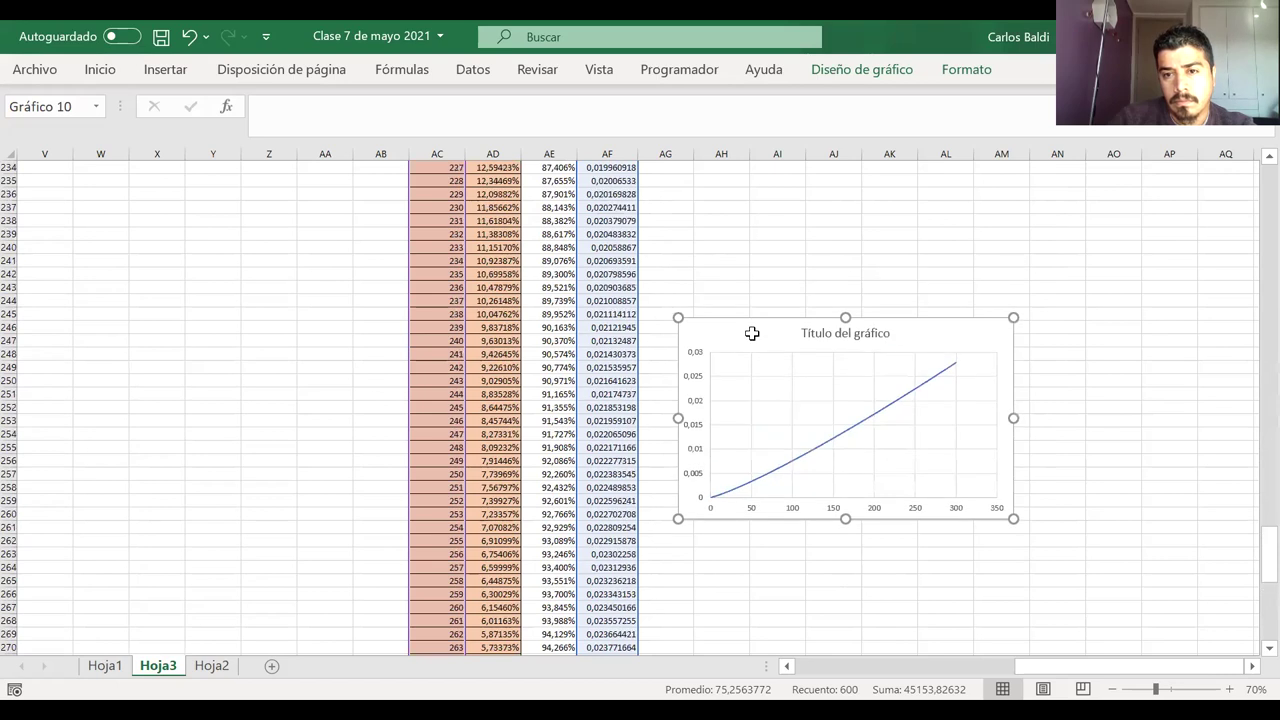
drag(720, 435, 743, 177)
scroll(743, 177, up, 1)
scroll(751, 357, up, 3)
drag(751, 357, 906, 213)
- Title the new chart TASA DE FALLA and close the title formatting options
click(822, 220)
click(822, 214)
double_click(826, 214)
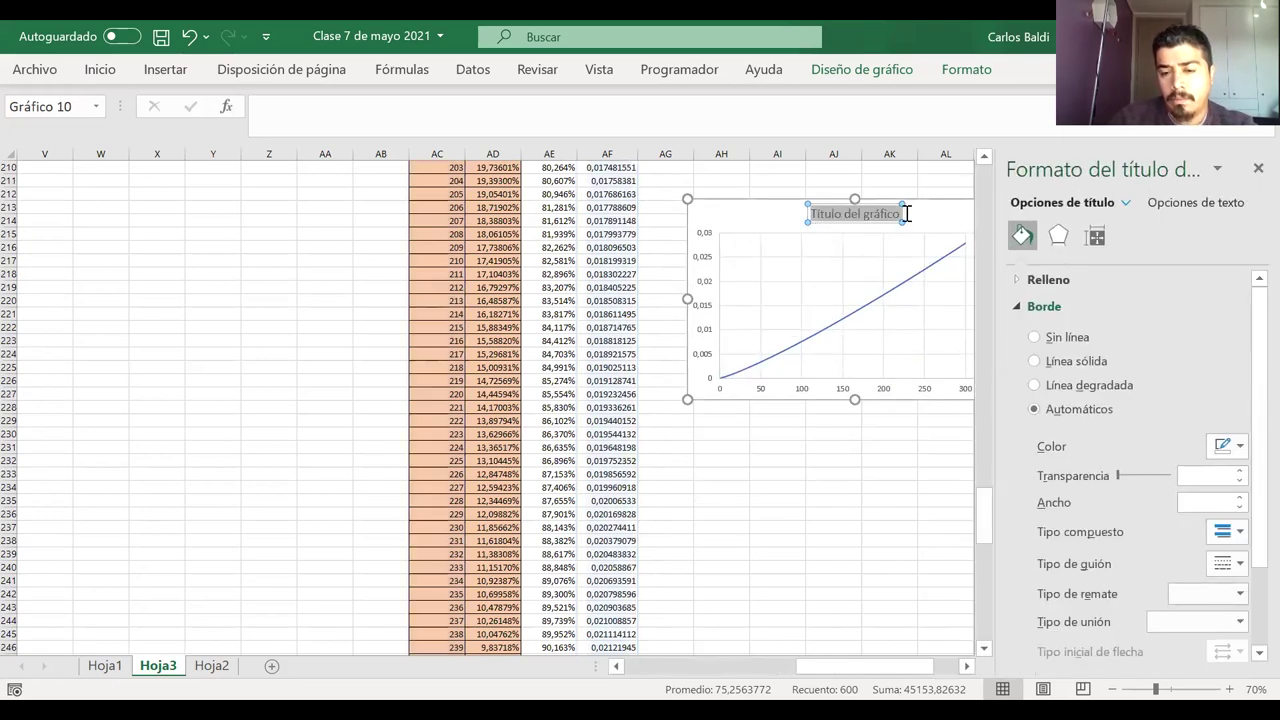
text(TASA DE FALLA)
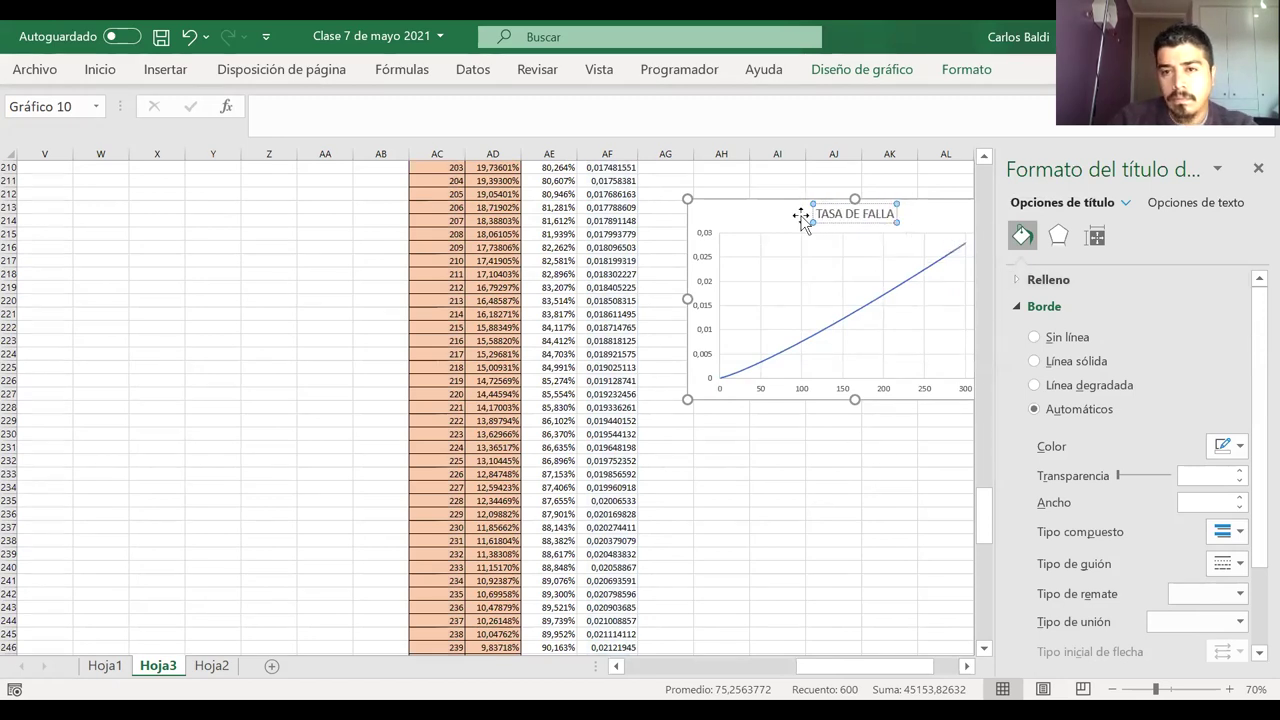
scroll(801, 218, up, 5)
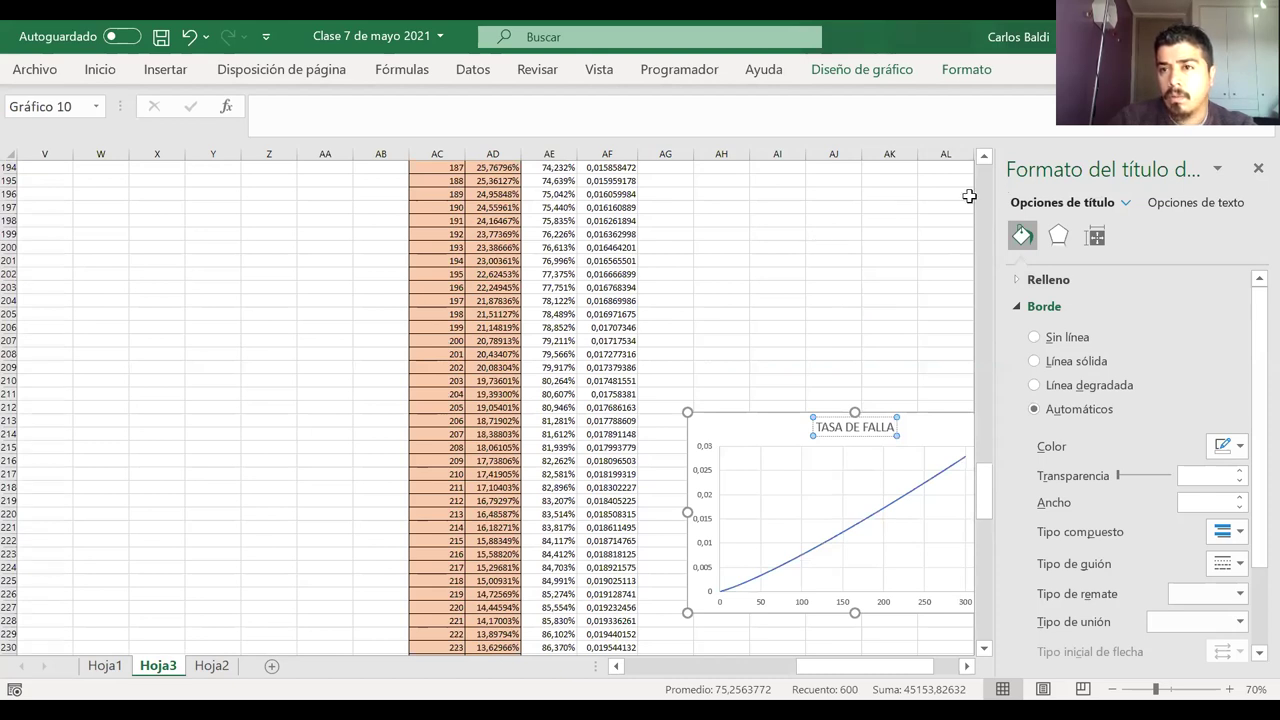
click(1258, 168)
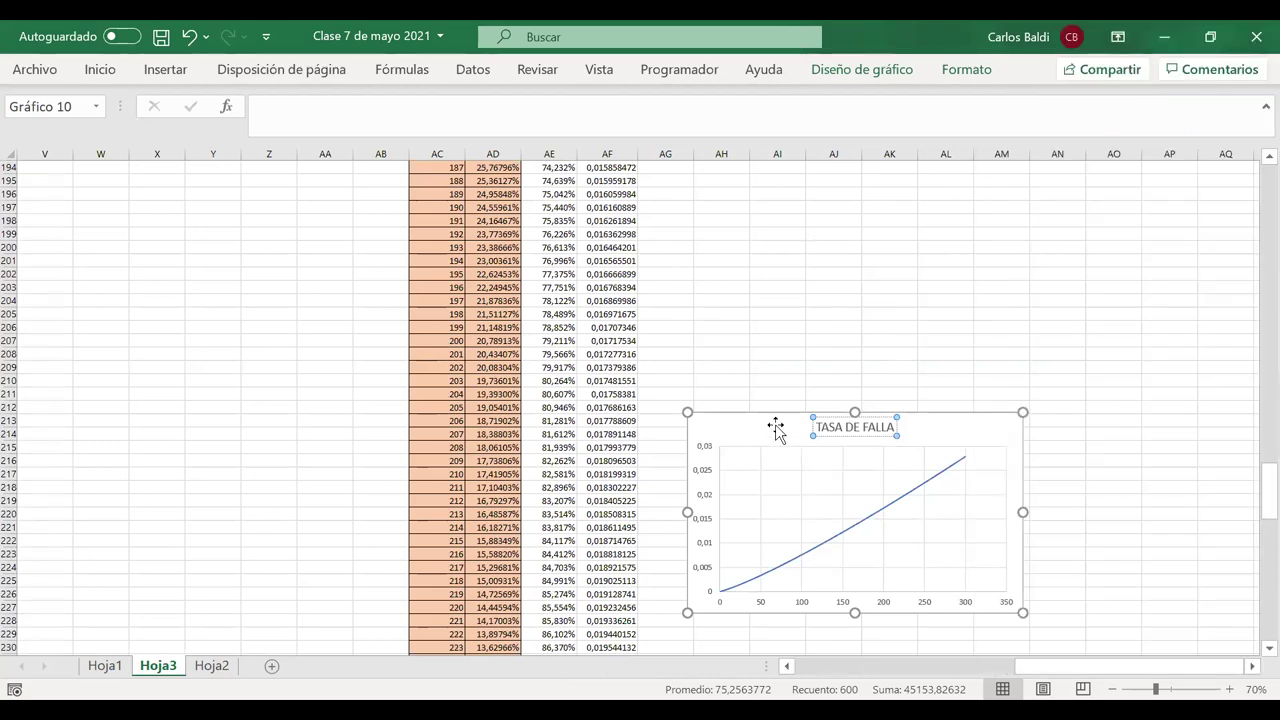
- Move the TASA DE FALLA chart up the sheet to about cell AG24, directly below the CONFIABILIDAD chart
drag(773, 422, 788, 240)
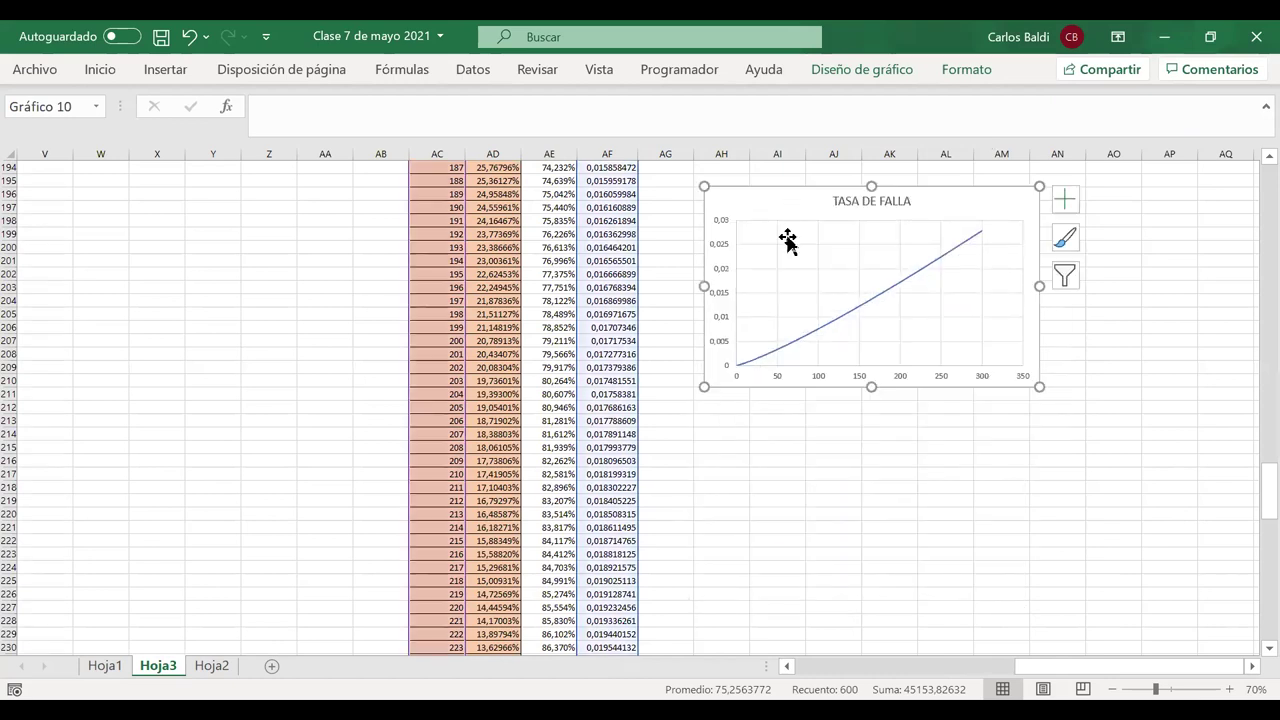
scroll(788, 240, up, 6)
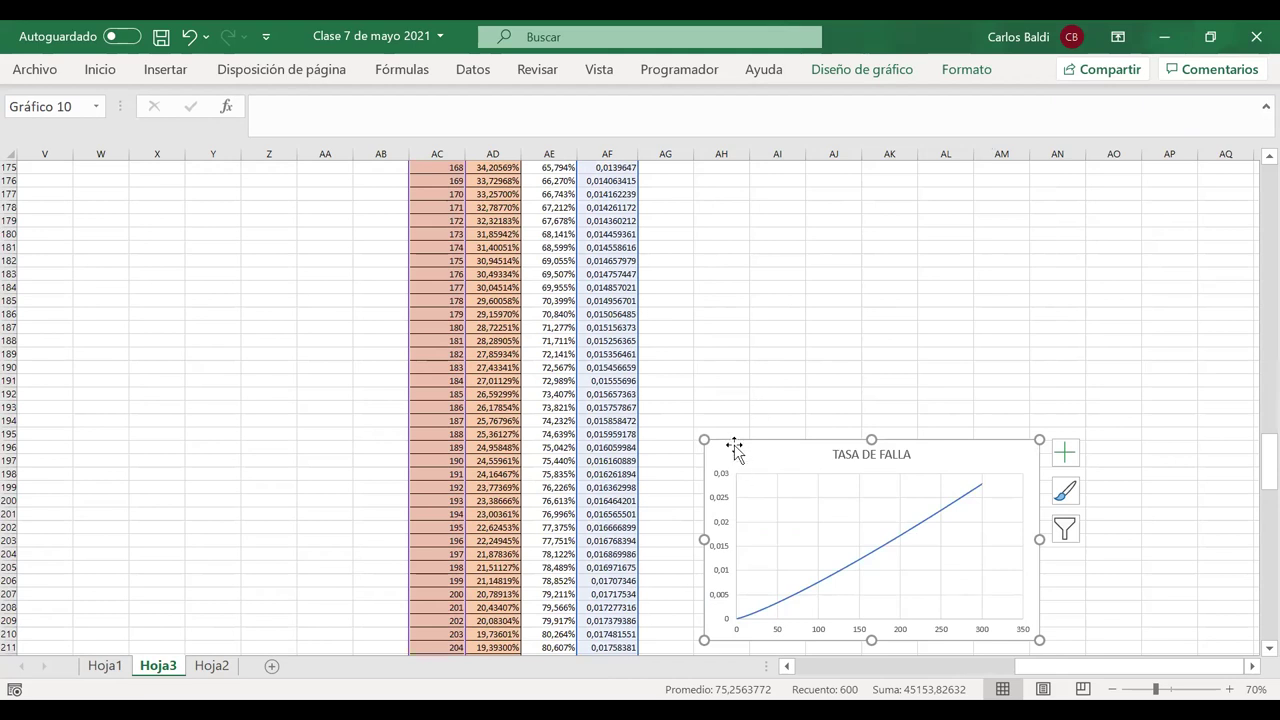
drag(737, 449, 723, 177)
scroll(735, 433, up, 5)
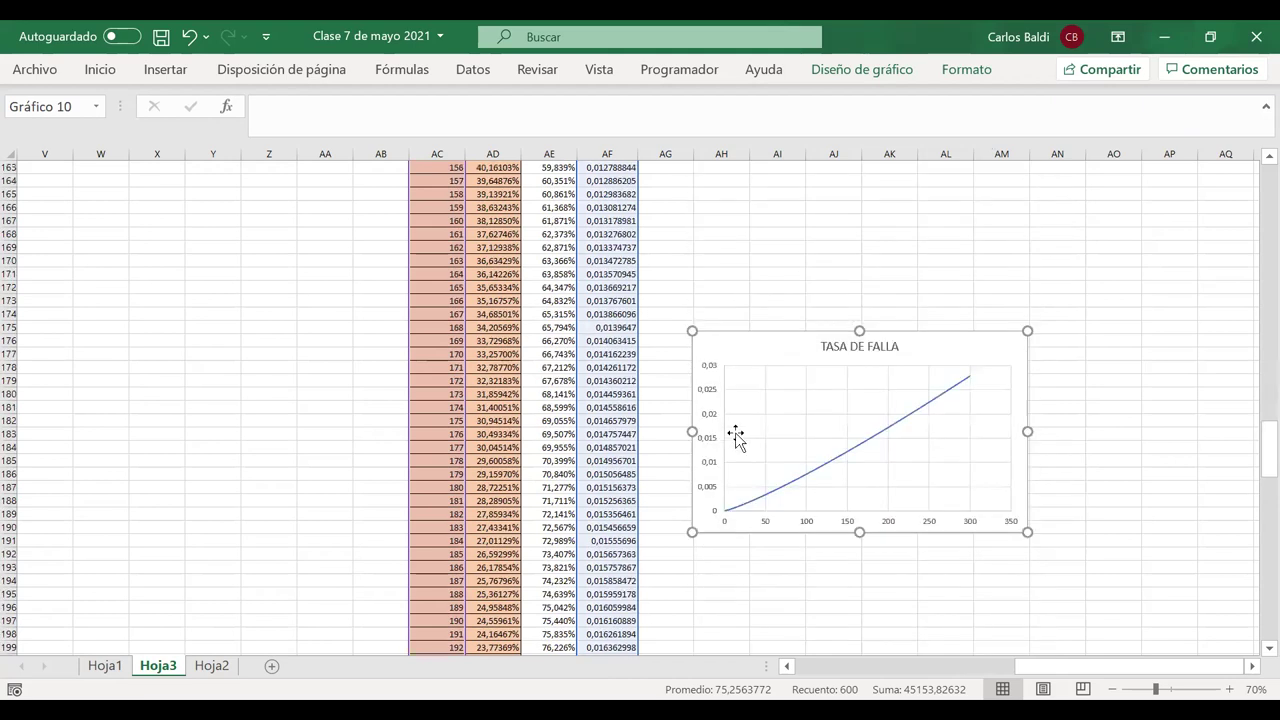
drag(737, 368, 727, 148)
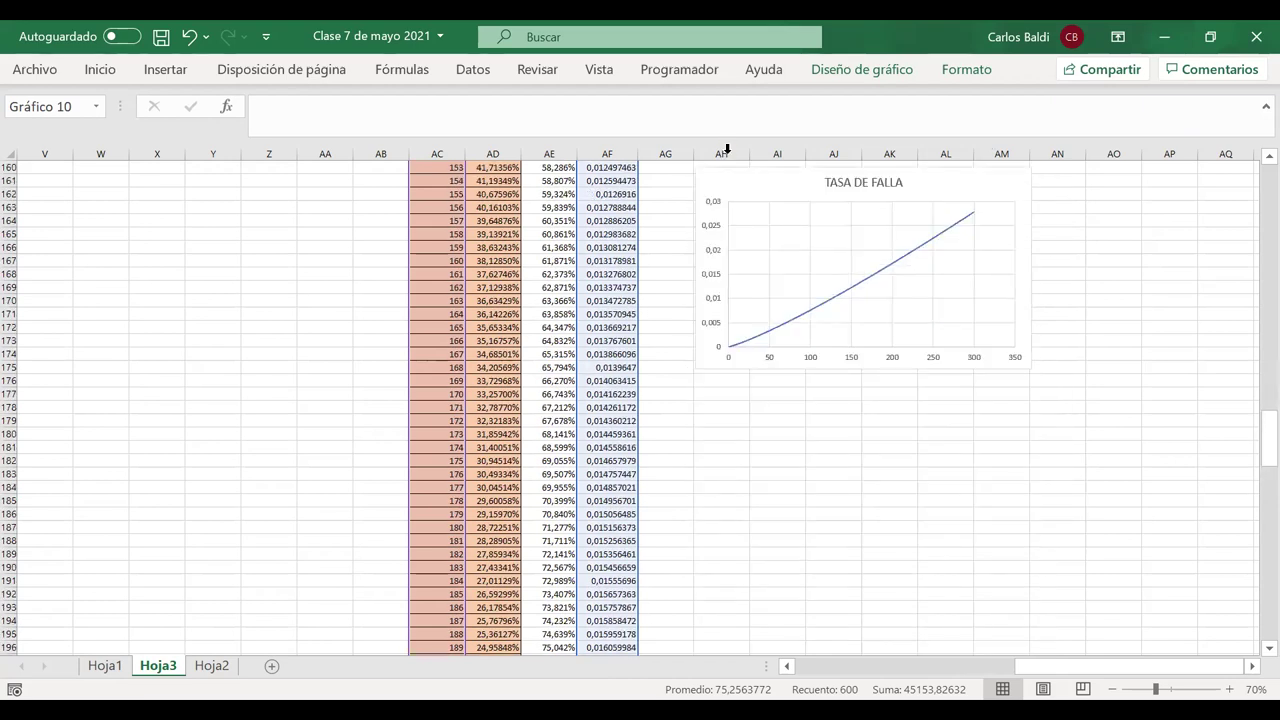
drag(726, 371, 734, 171)
scroll(662, 318, up, 6)
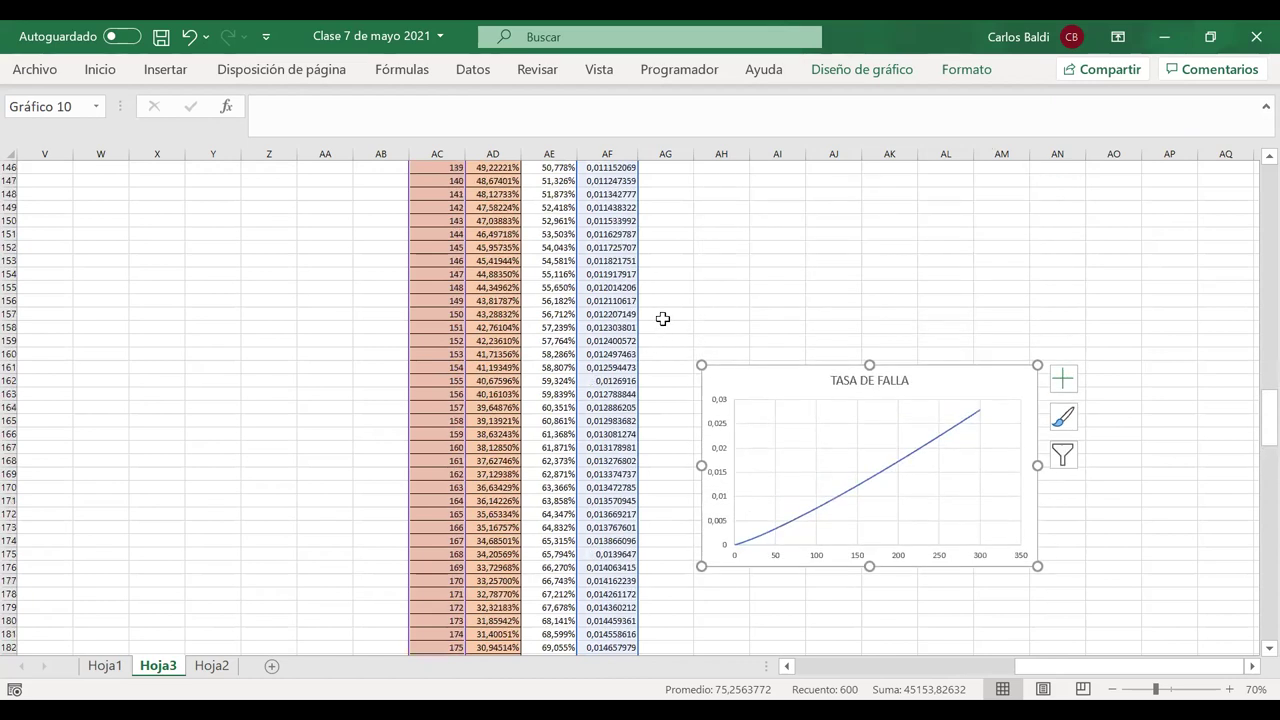
drag(733, 424, 732, 188)
scroll(732, 188, up, 5)
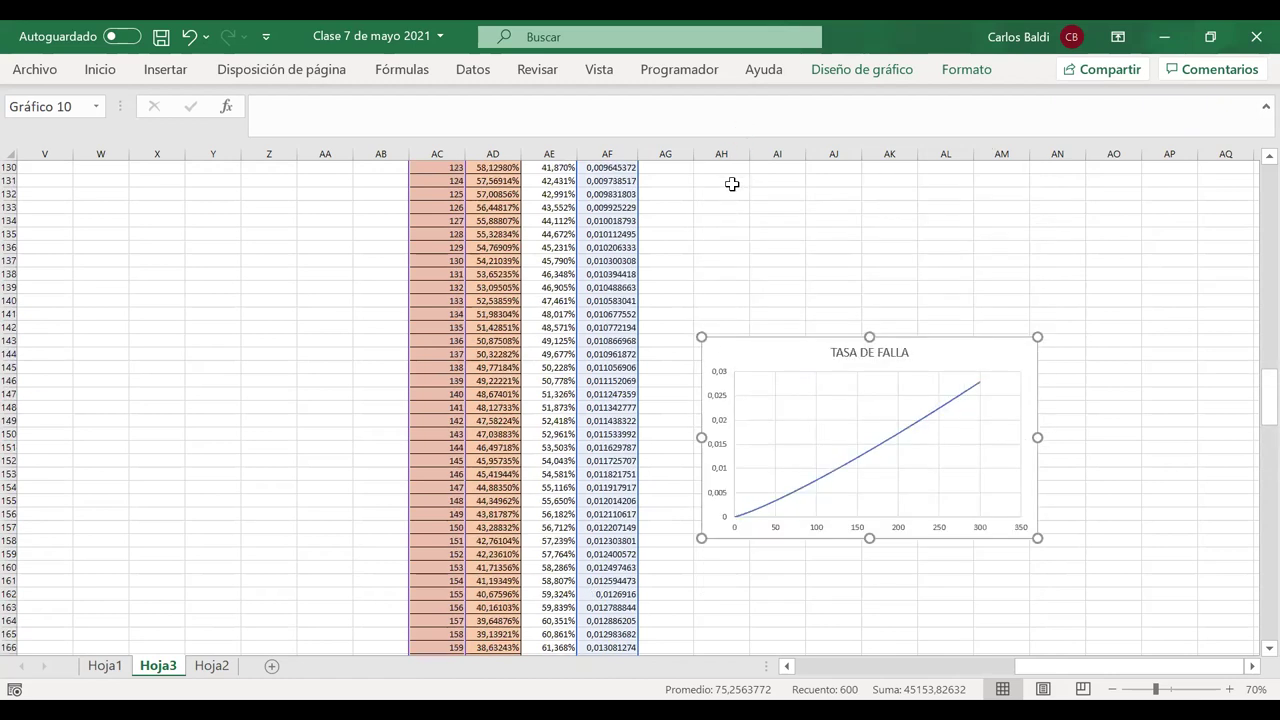
drag(750, 413, 738, 196)
scroll(738, 196, up, 1)
scroll(738, 196, up, 7)
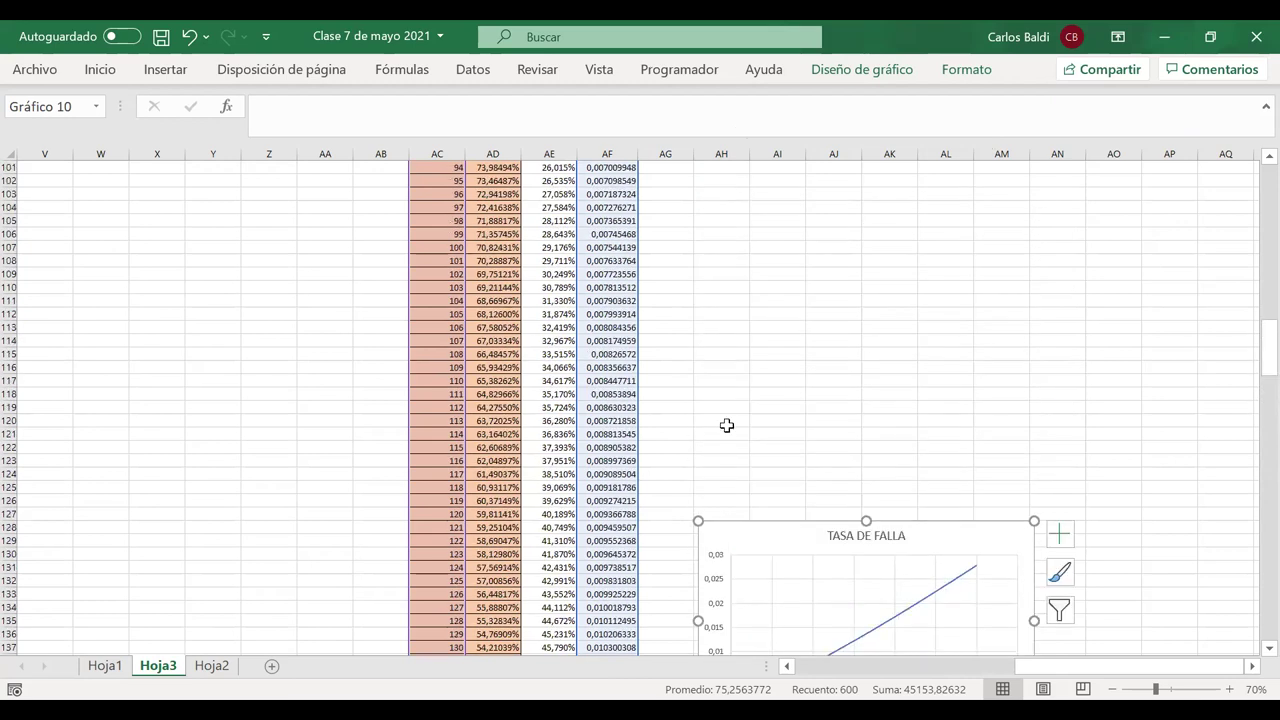
drag(726, 531, 726, 194)
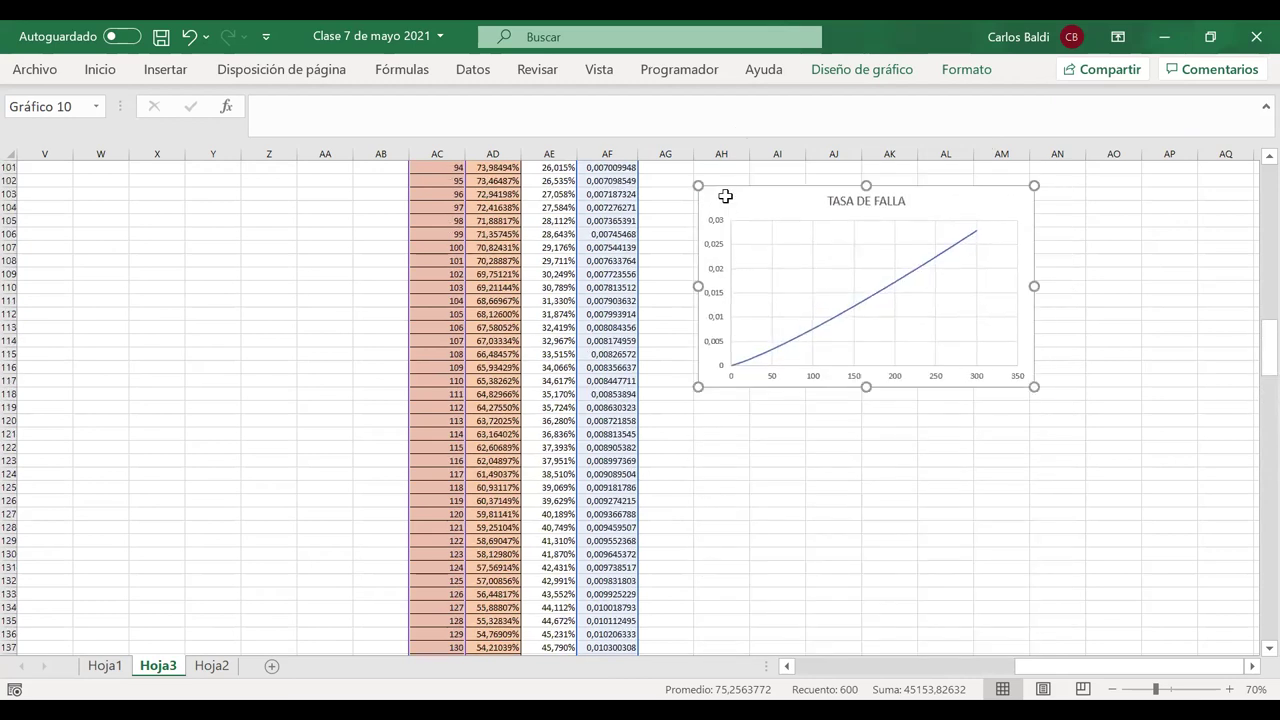
scroll(725, 203, up, 4)
drag(742, 346, 737, 177)
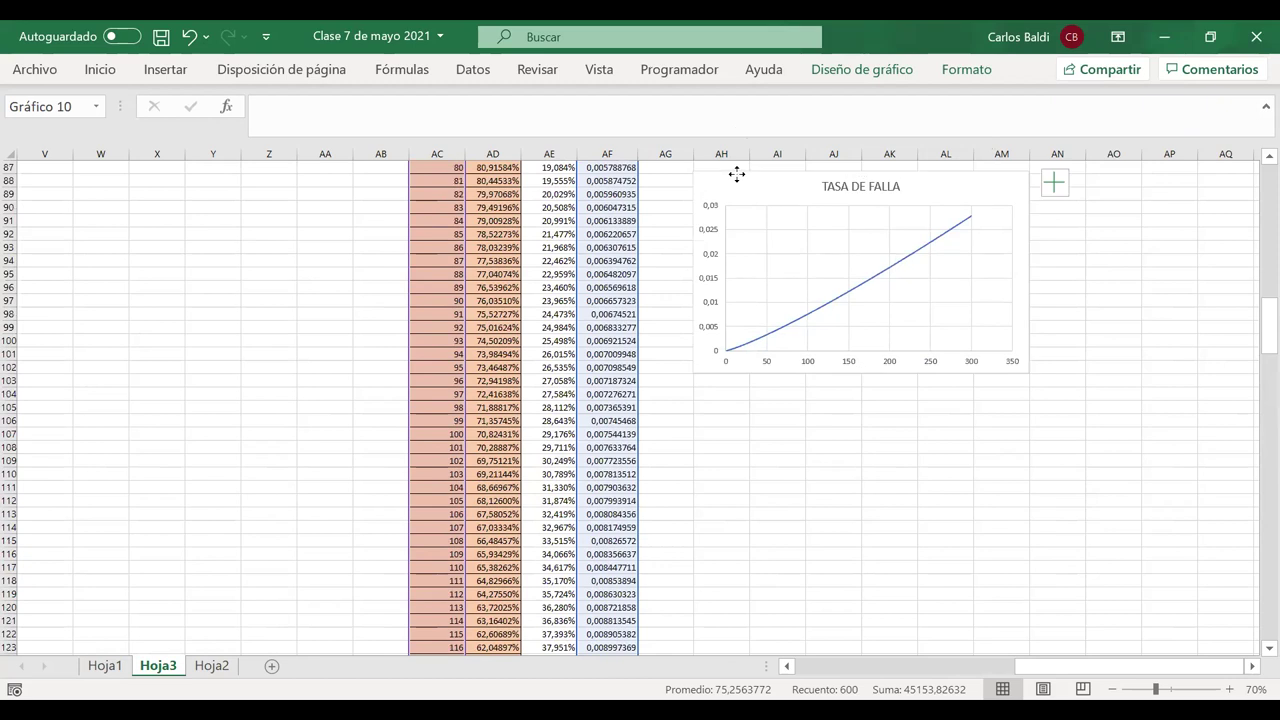
scroll(737, 194, up, 1)
scroll(733, 188, up, 6)
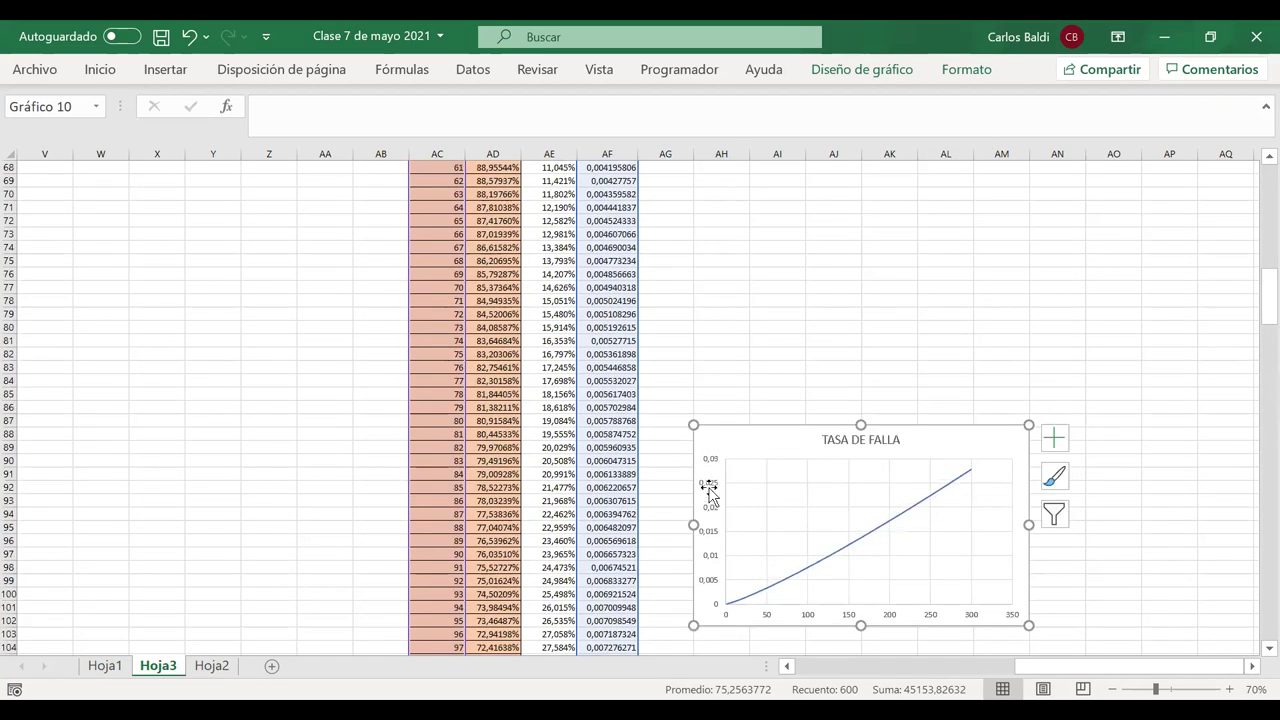
drag(749, 423, 746, 200)
scroll(746, 197, up, 5)
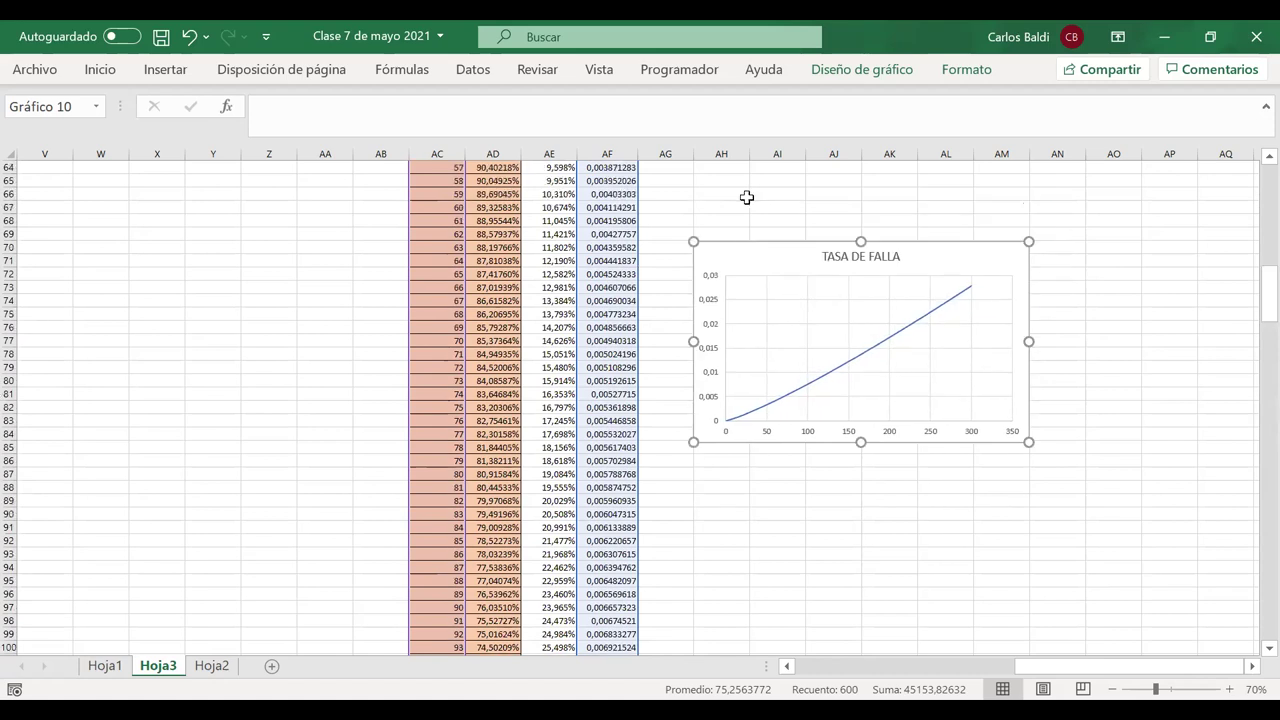
drag(726, 400, 729, 209)
scroll(729, 209, up, 4)
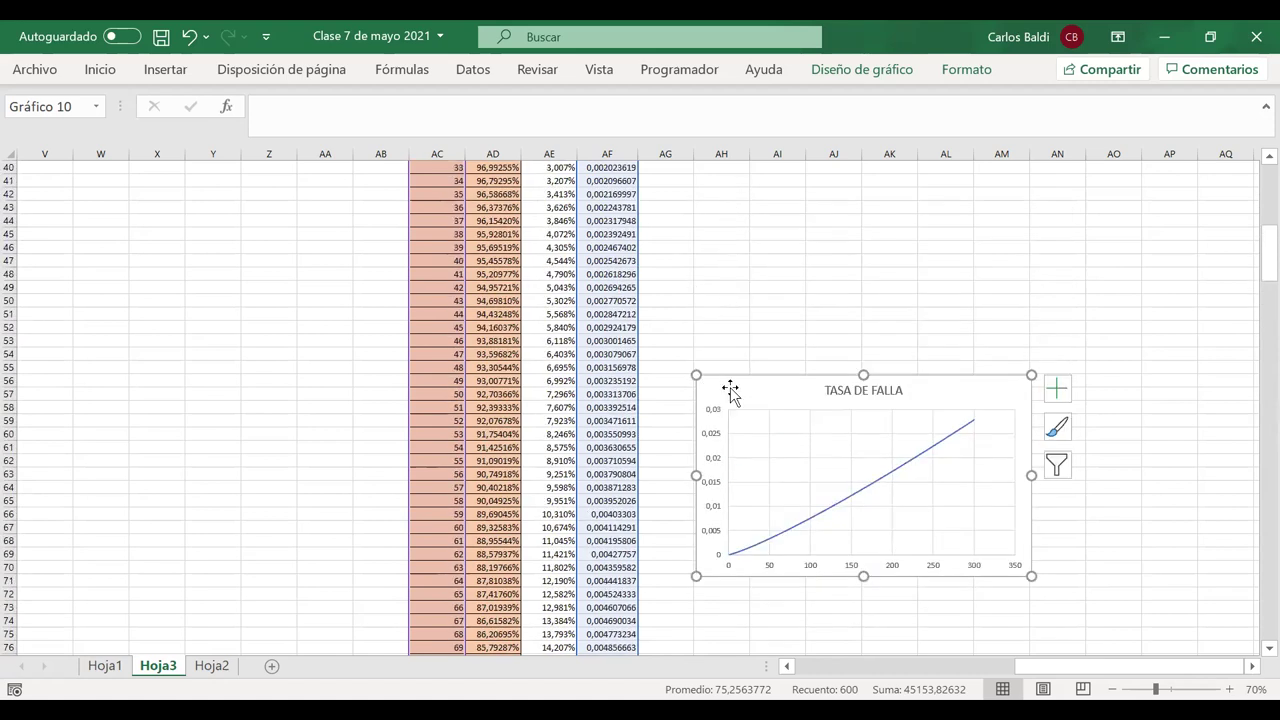
drag(731, 391, 717, 197)
scroll(717, 197, up, 5)
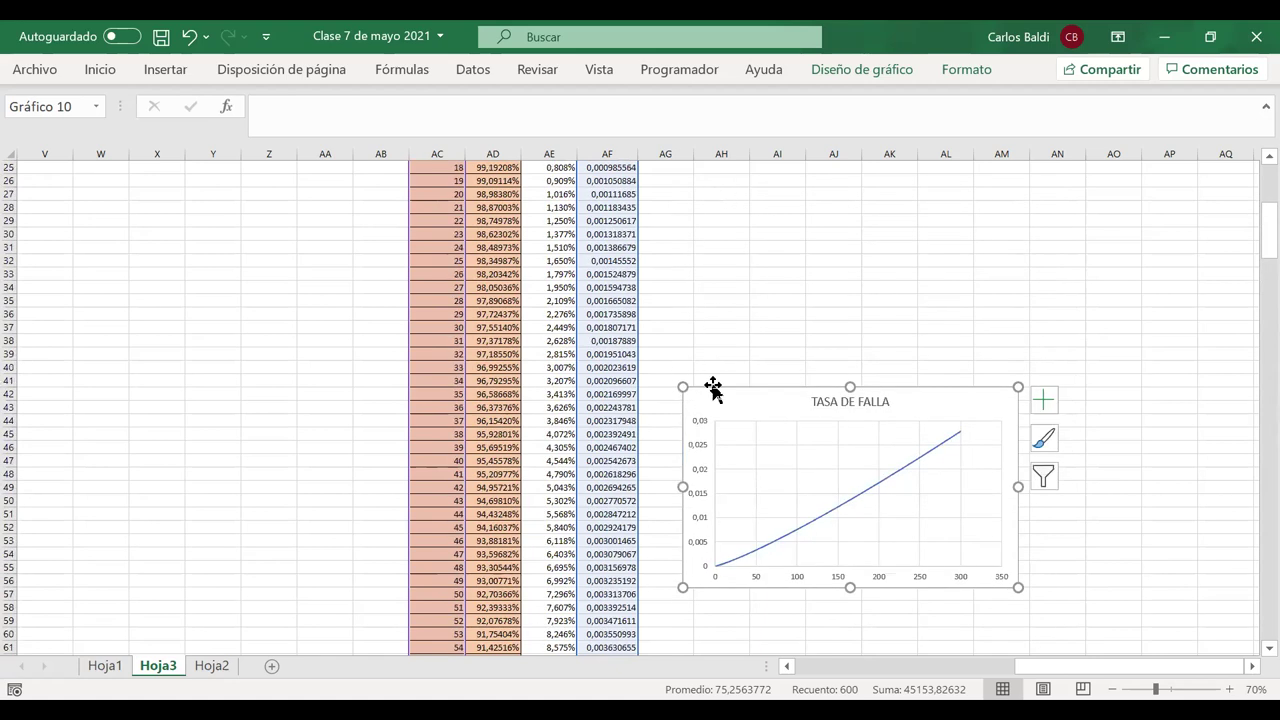
drag(710, 398, 720, 233)
scroll(720, 233, up, 5)
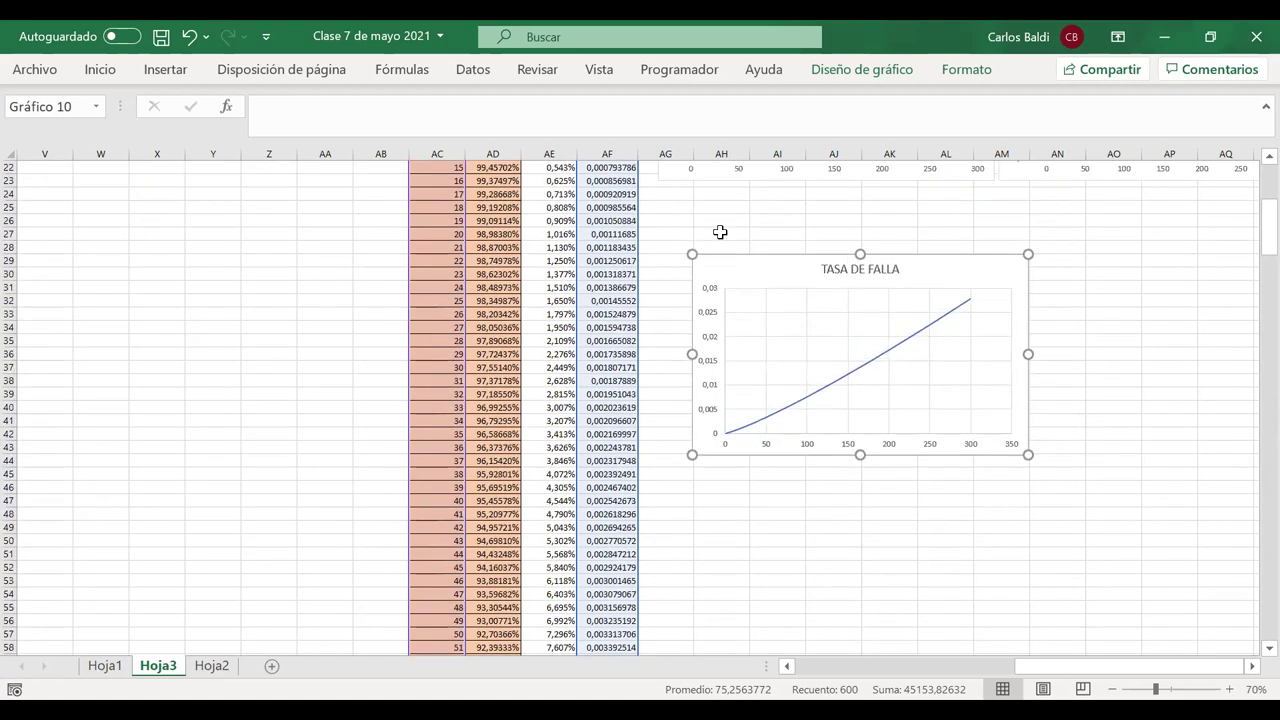
drag(748, 423, 711, 358)
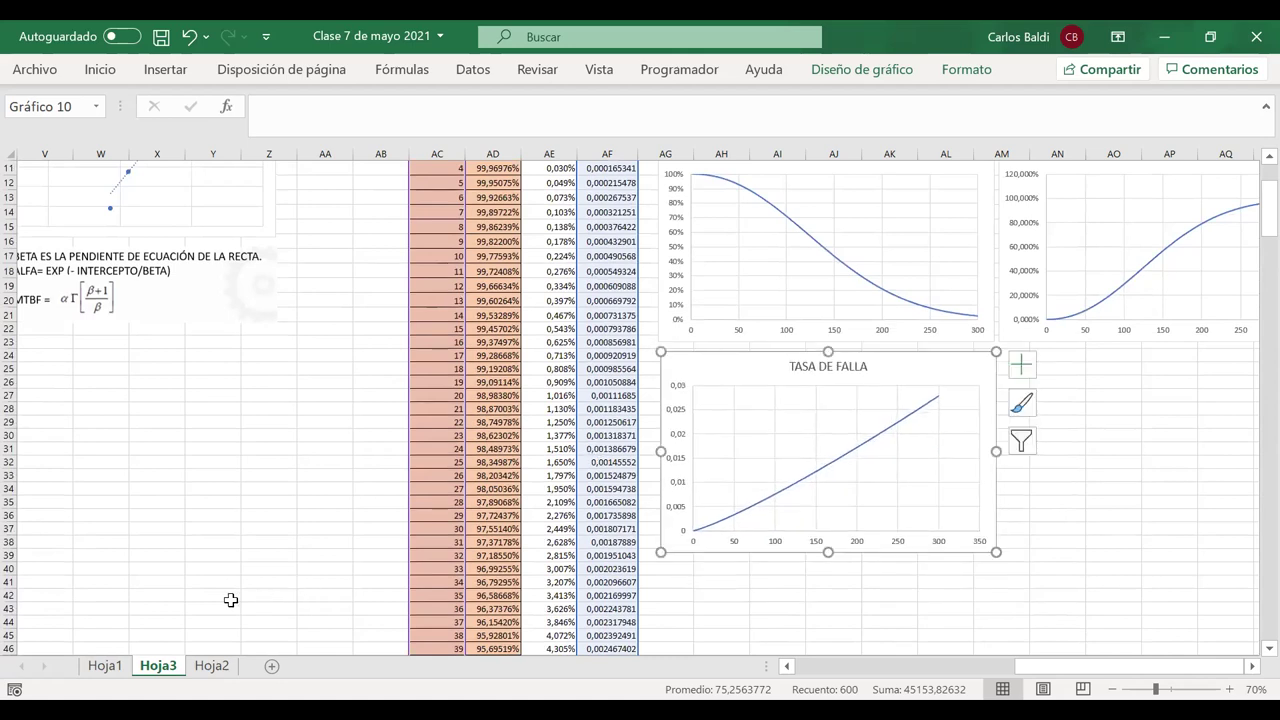
- Compare the BETA, ALFA and MTBF parameters and the failure-rate chart in Hoja3 with those in Hoja1
scroll(217, 483, left, 2)
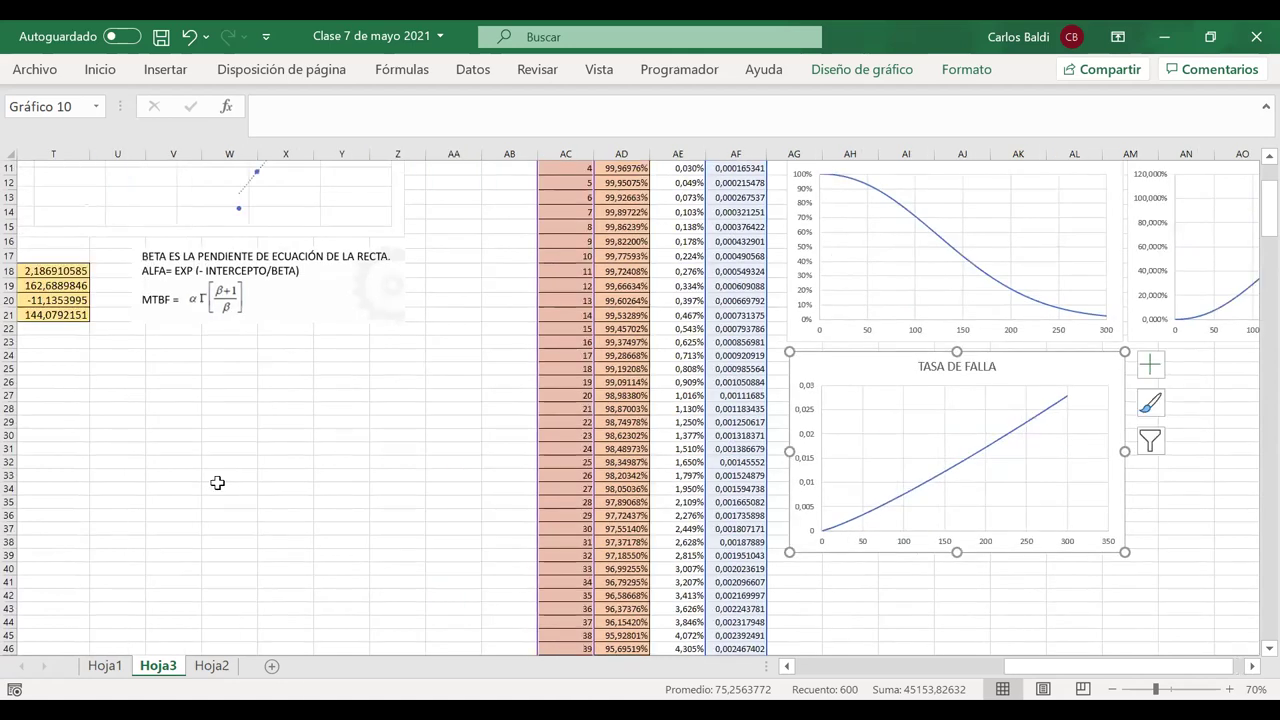
scroll(217, 483, left, 1)
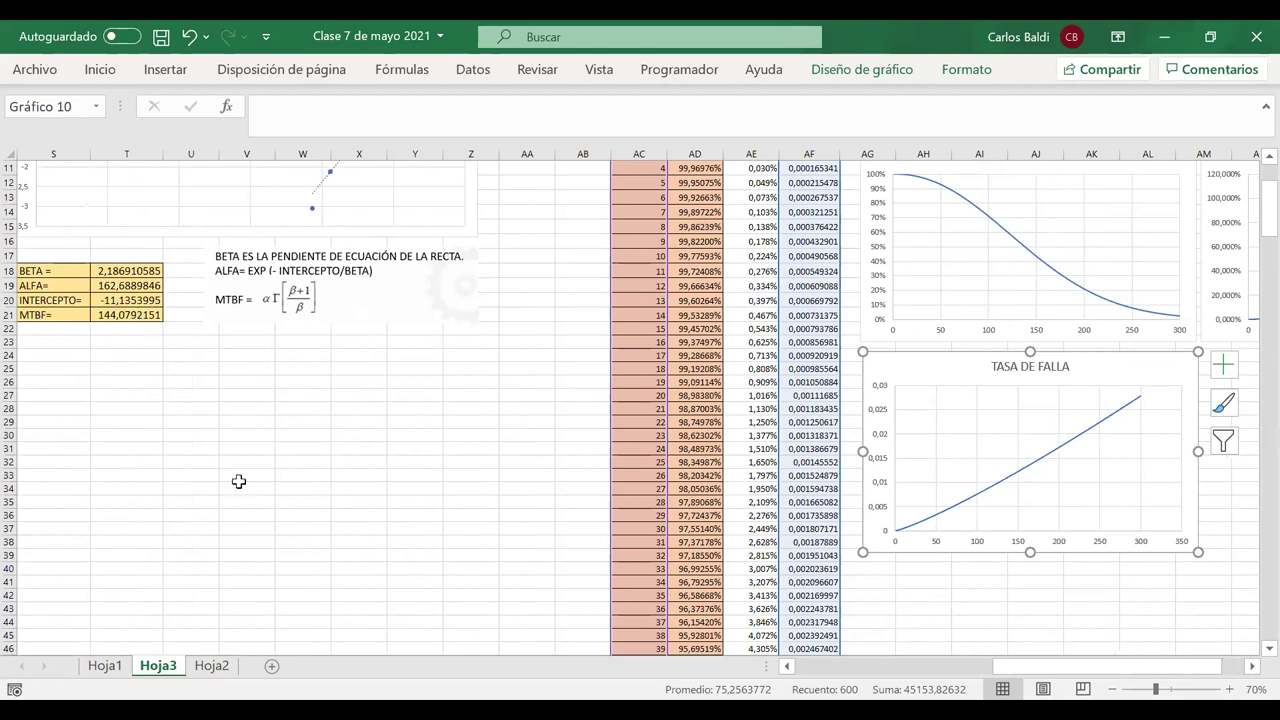
click(104, 665)
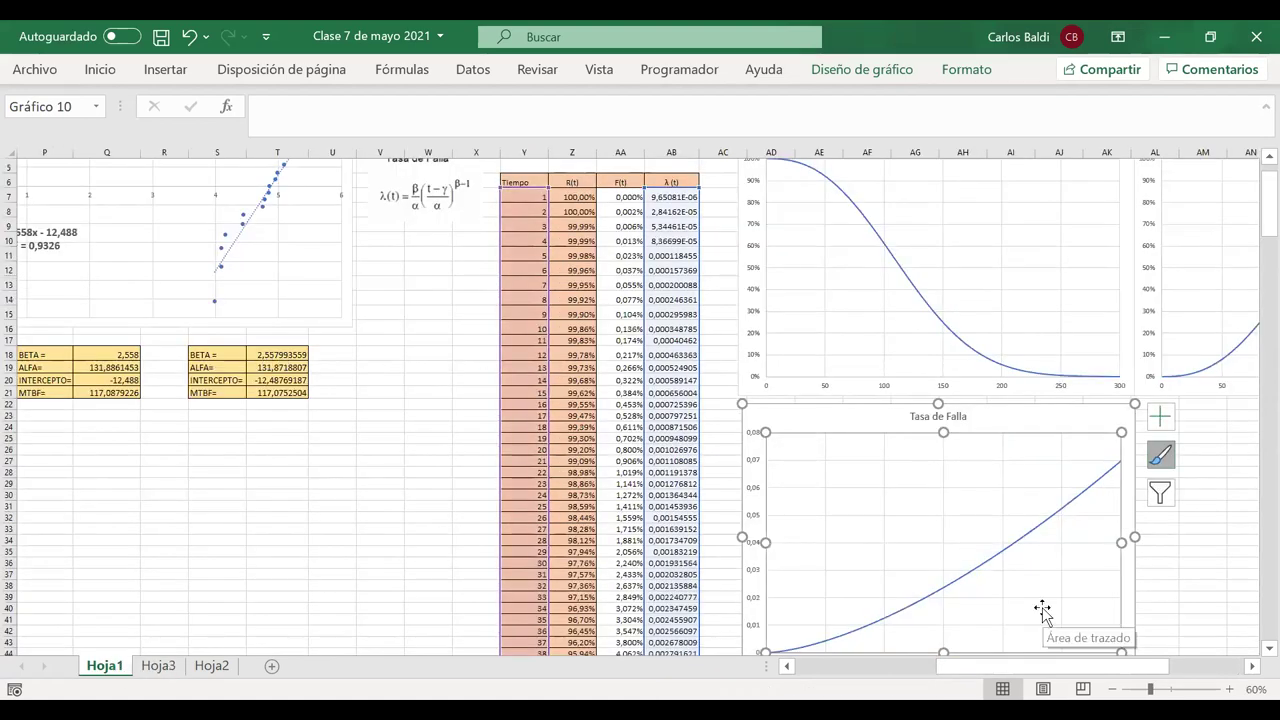
scroll(1045, 608, down, 1)
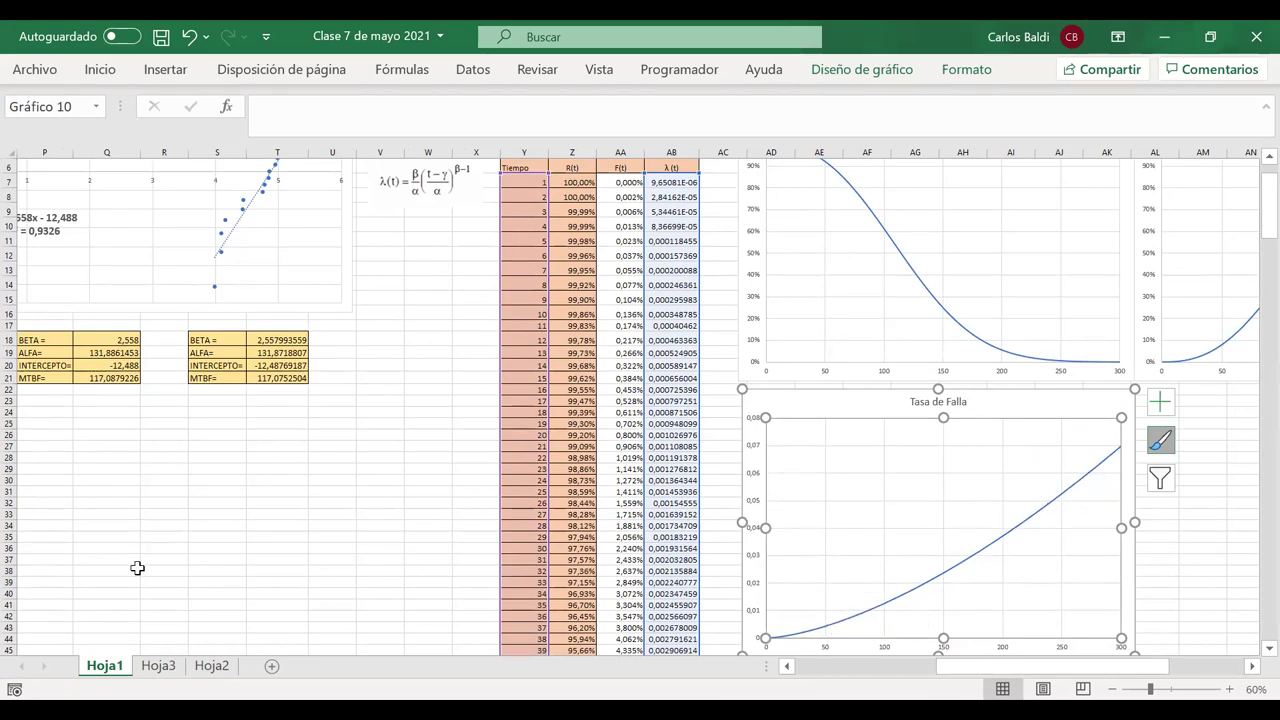
- Replace the BETA slope formula in T18 of Hoja3 with 1.9 to test the effect on the failure rate
click(158, 666)
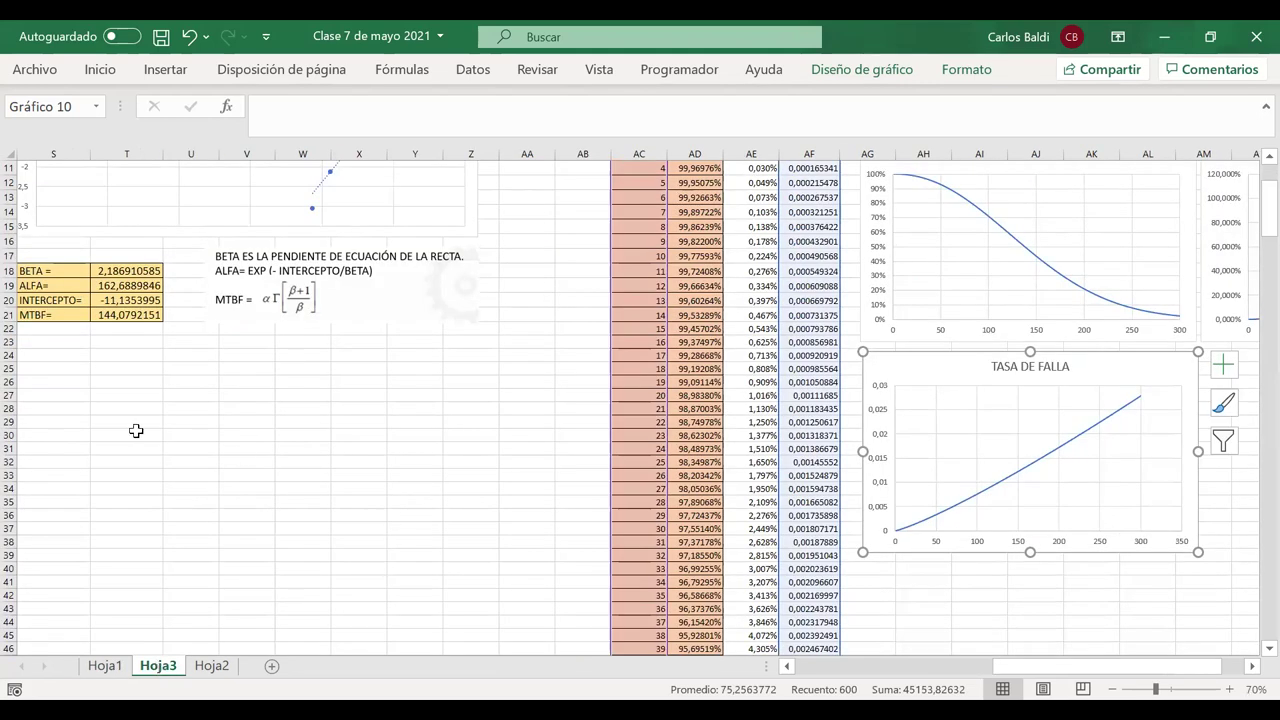
click(136, 271)
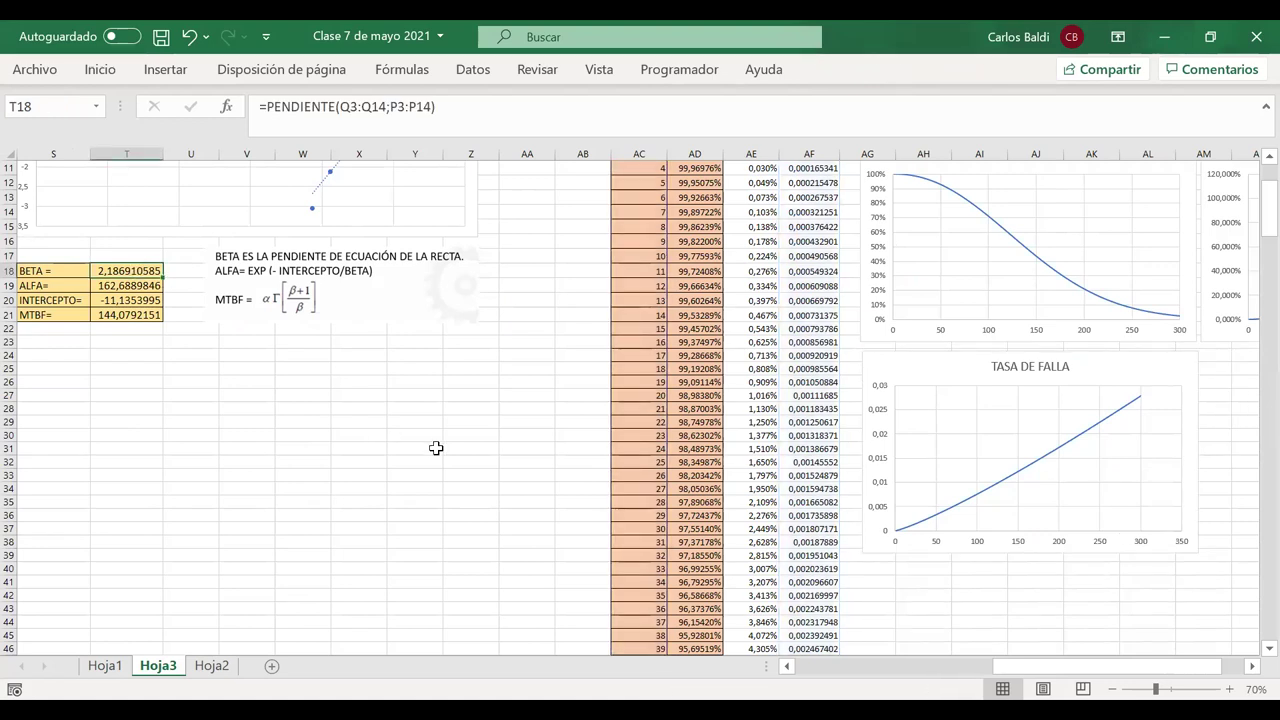
text(1)
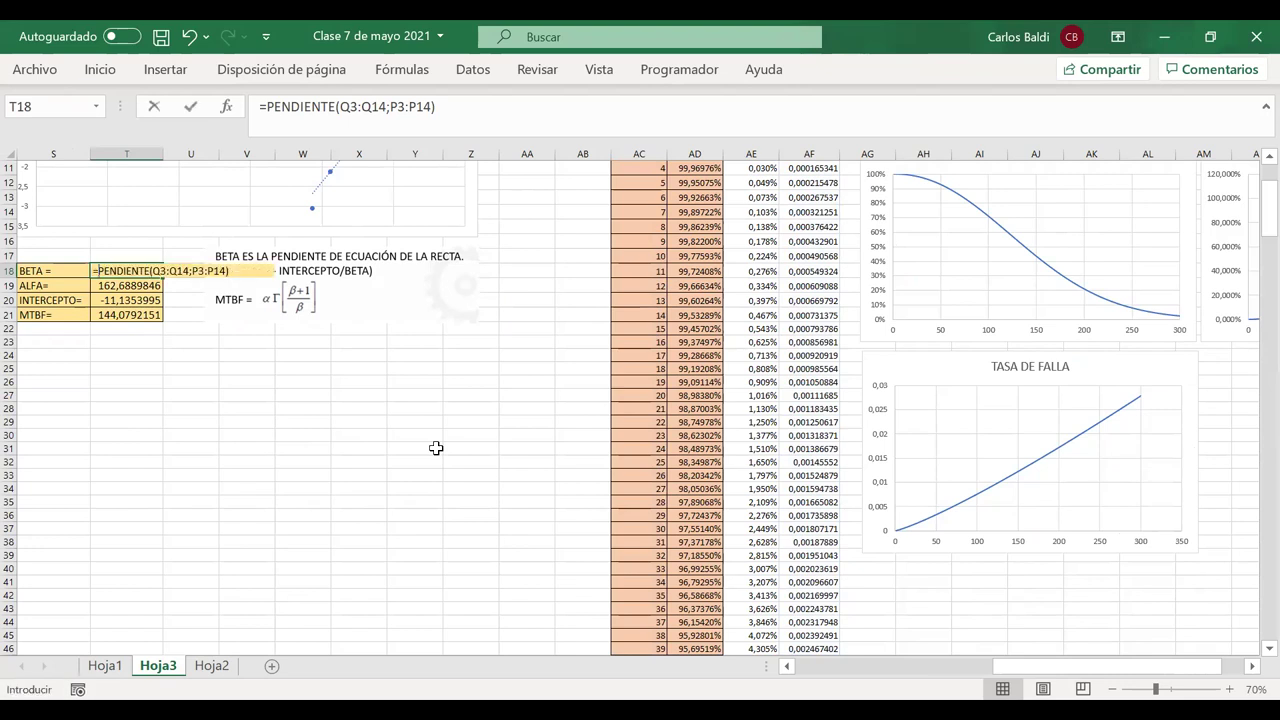
text(.9)
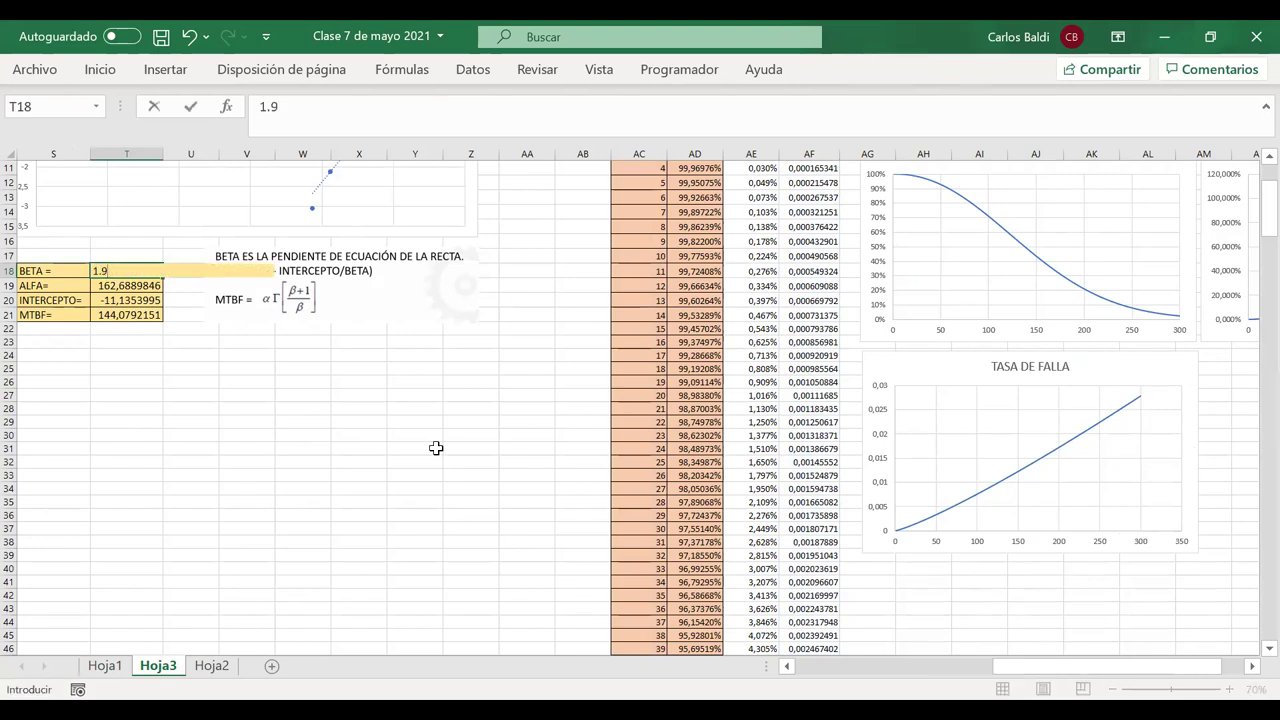
key(Return)
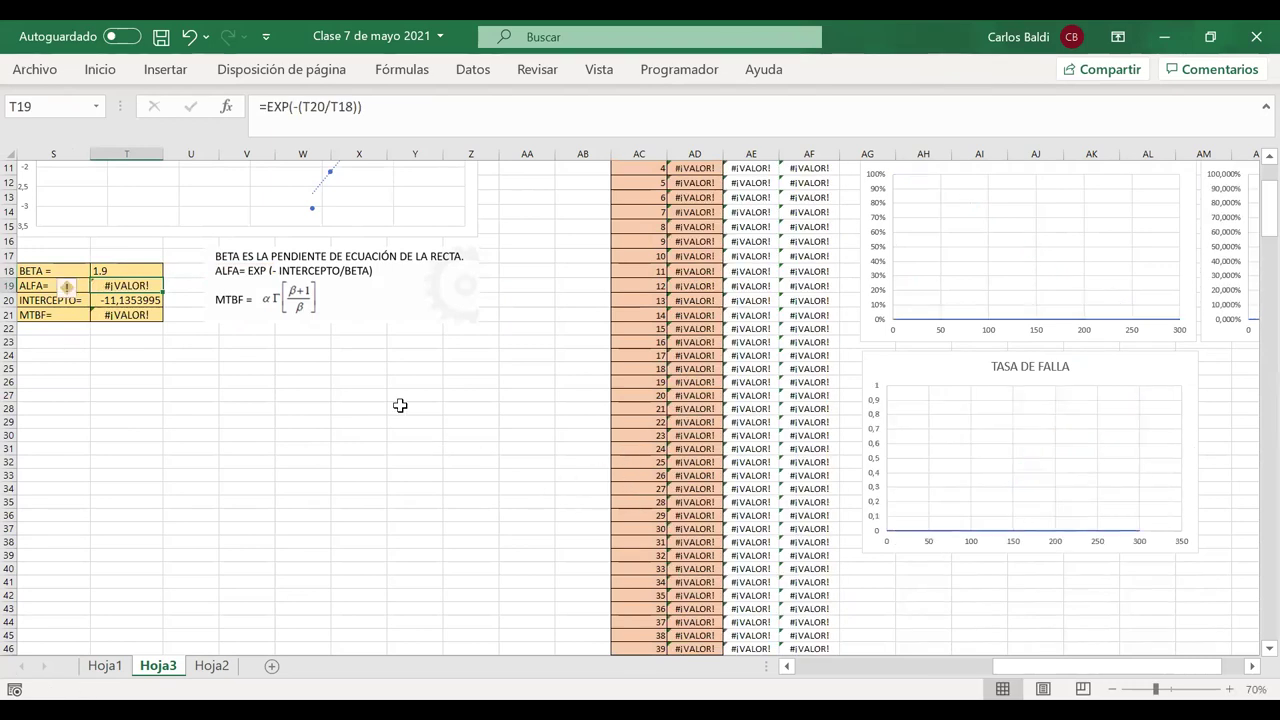
- Re-enter BETA in T18 as 1,9 with a decimal comma
click(130, 271)
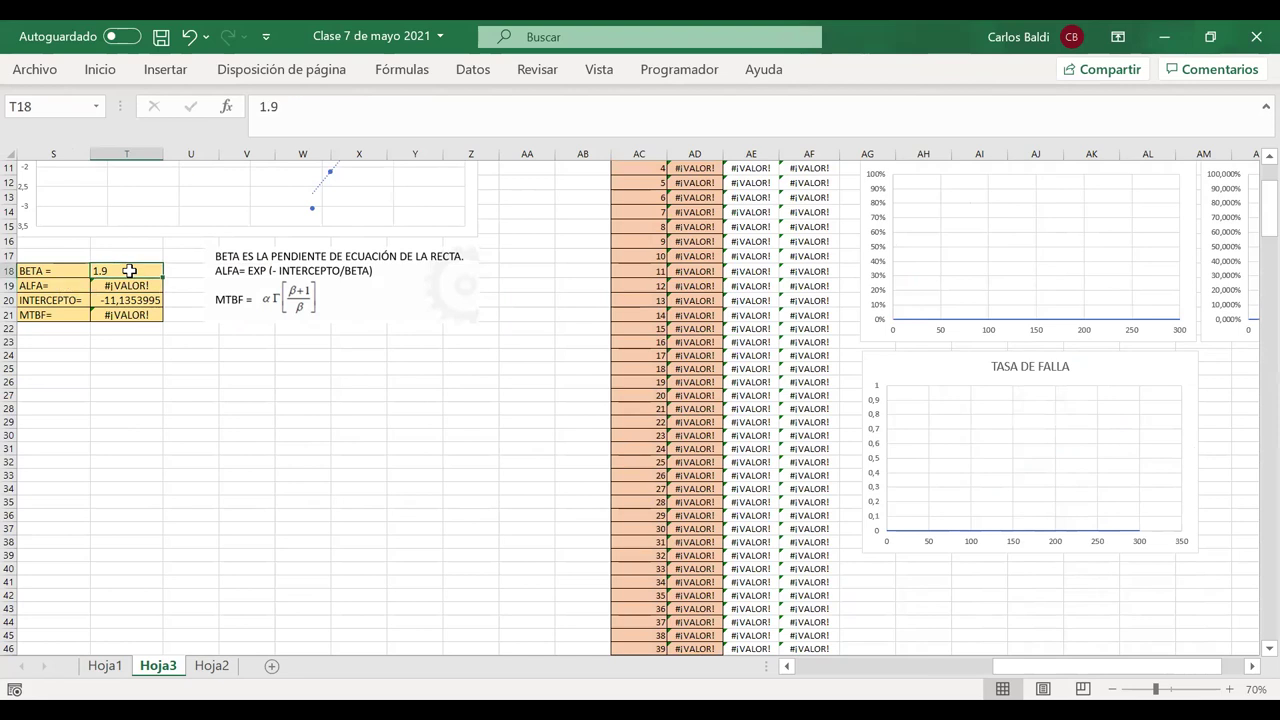
key(BackSpace)
text(1,9)
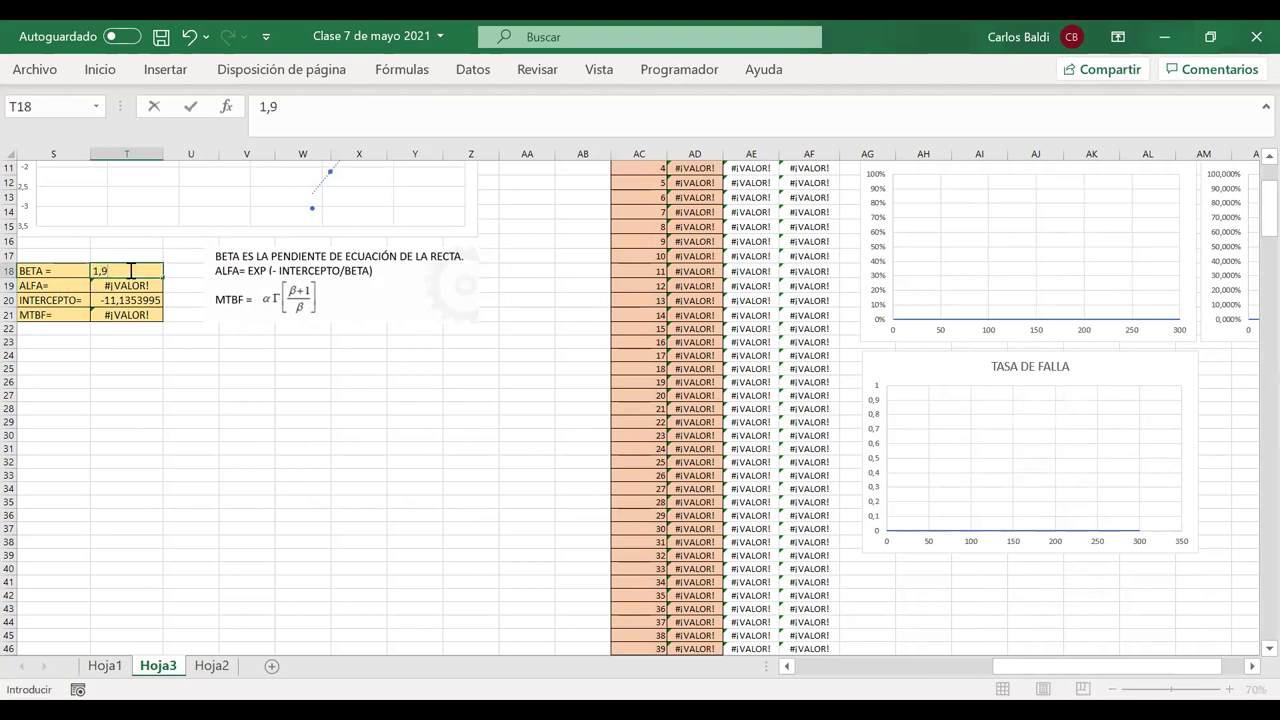
key(Return)
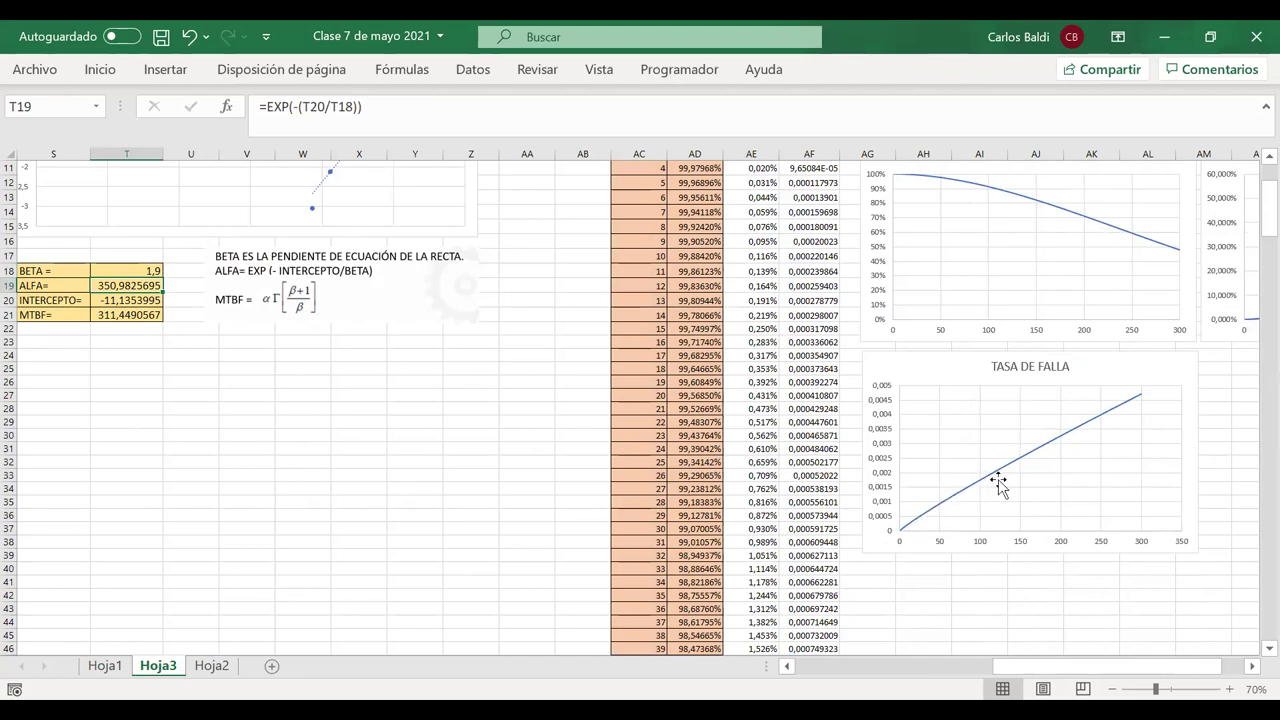
- Undo both manual BETA entries to restore the slope formula in T18
click(140, 271)
key(ctrl+z)
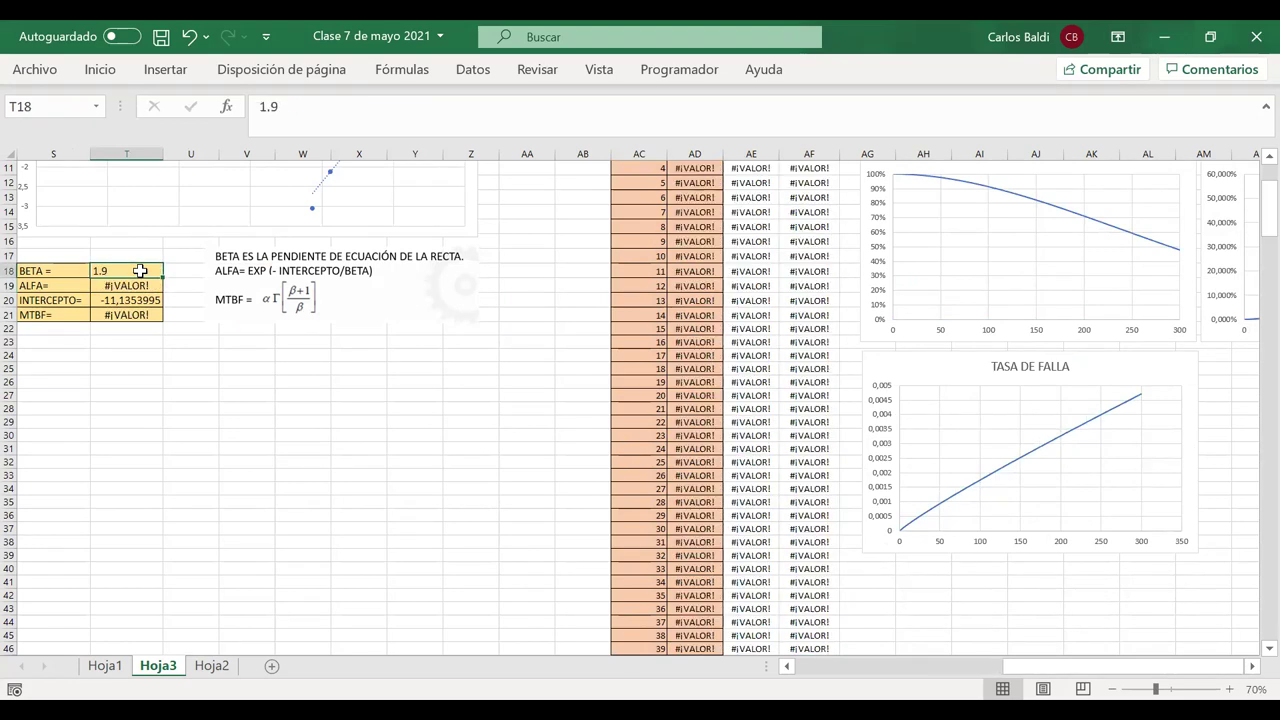
click(409, 381)
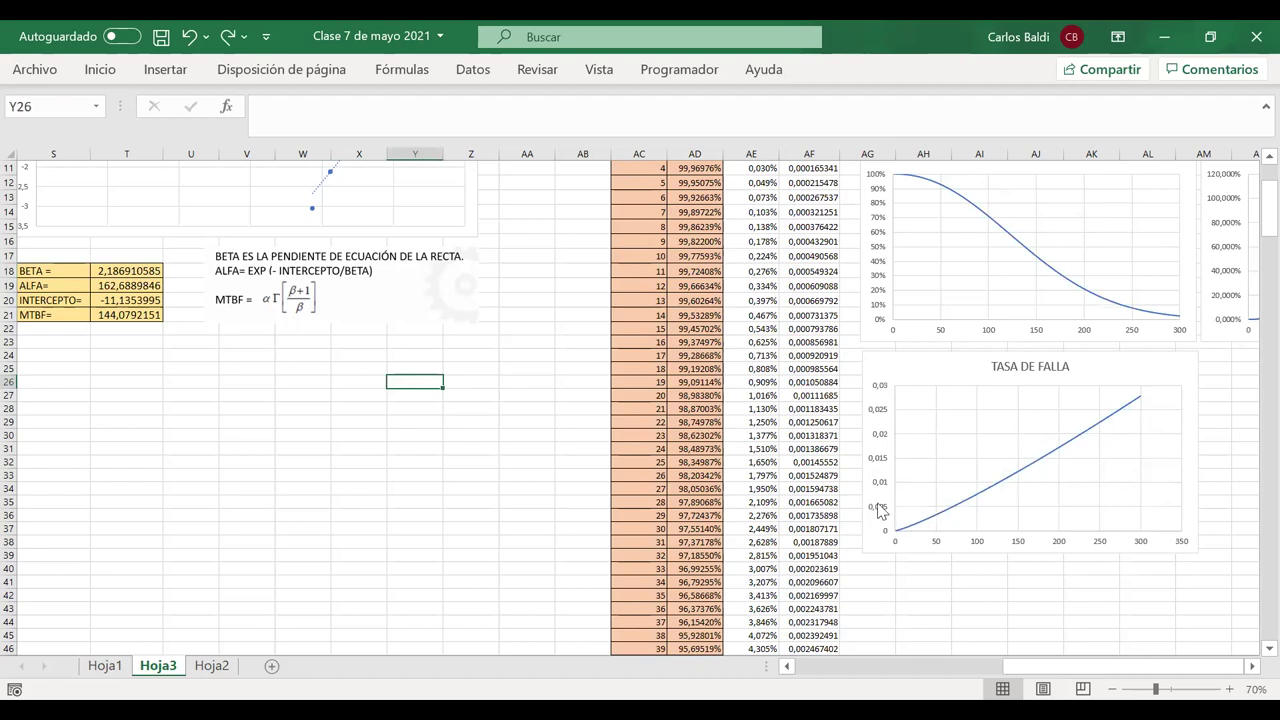
- Review the three reliability charts and check the cell references of the λ(t) formula in AF8
scroll(866, 508, right, 3)
scroll(866, 508, right, 2)
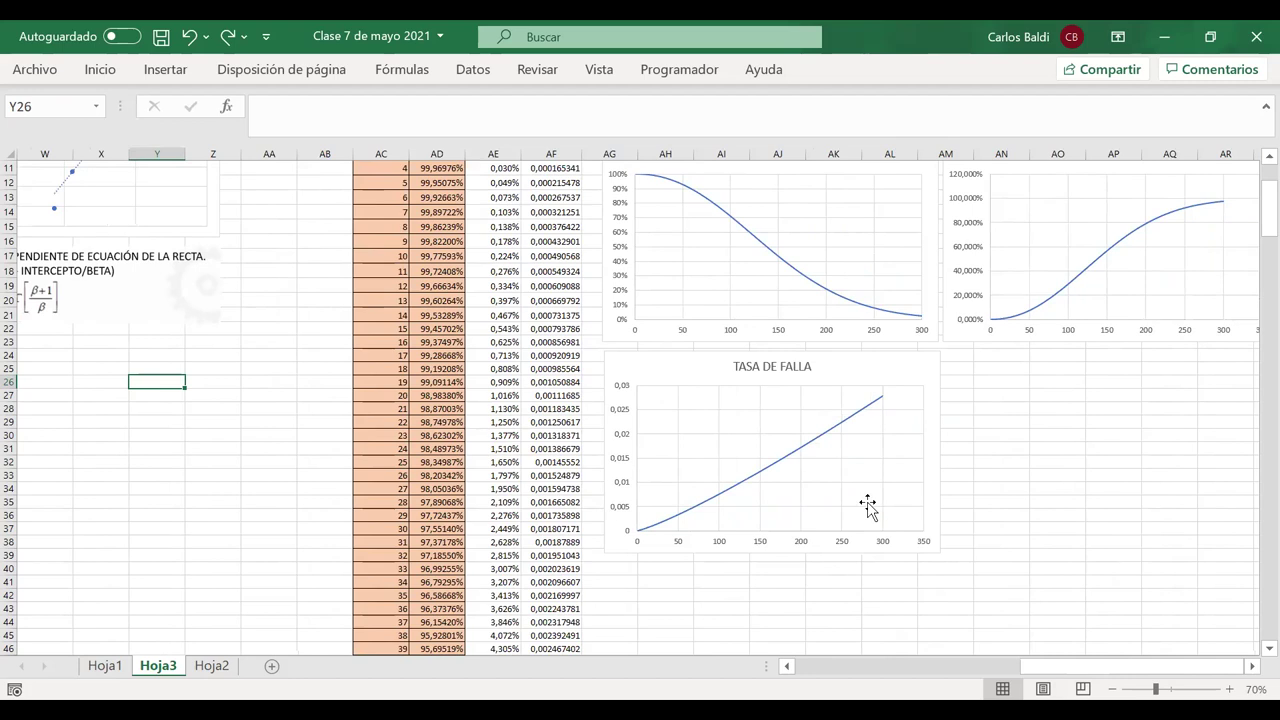
scroll(867, 507, up, 3)
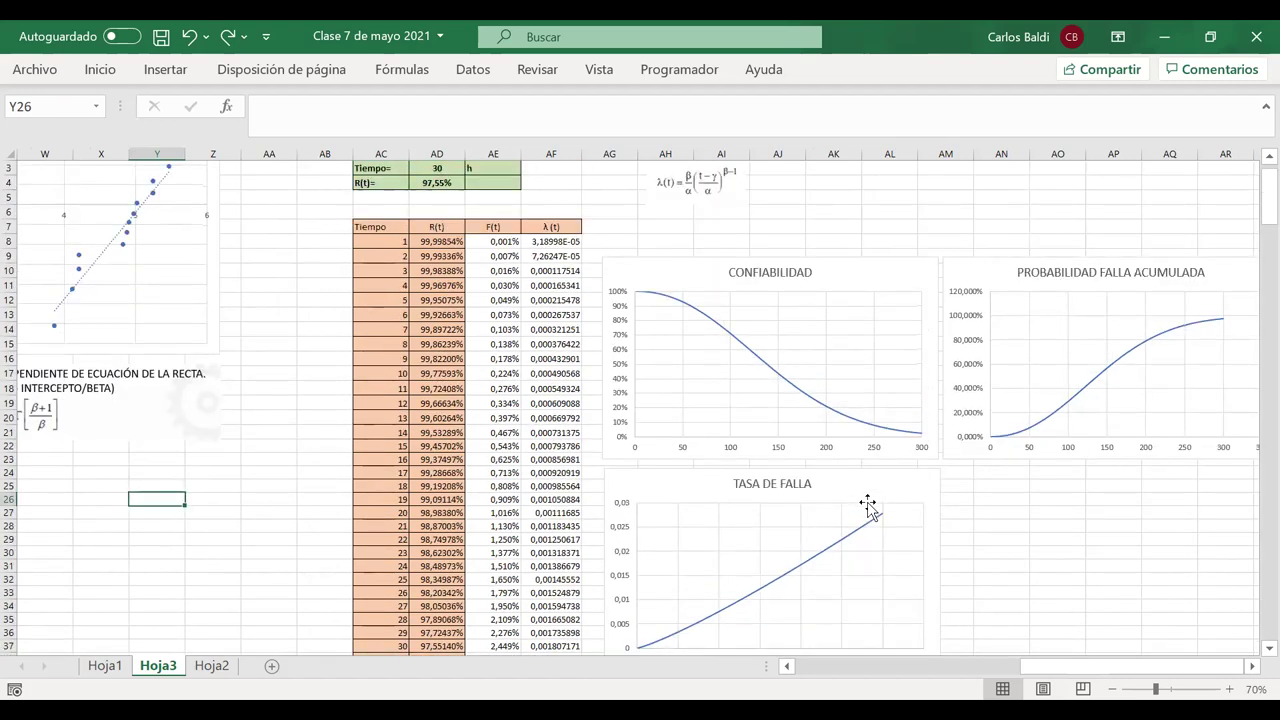
scroll(867, 507, down, 1)
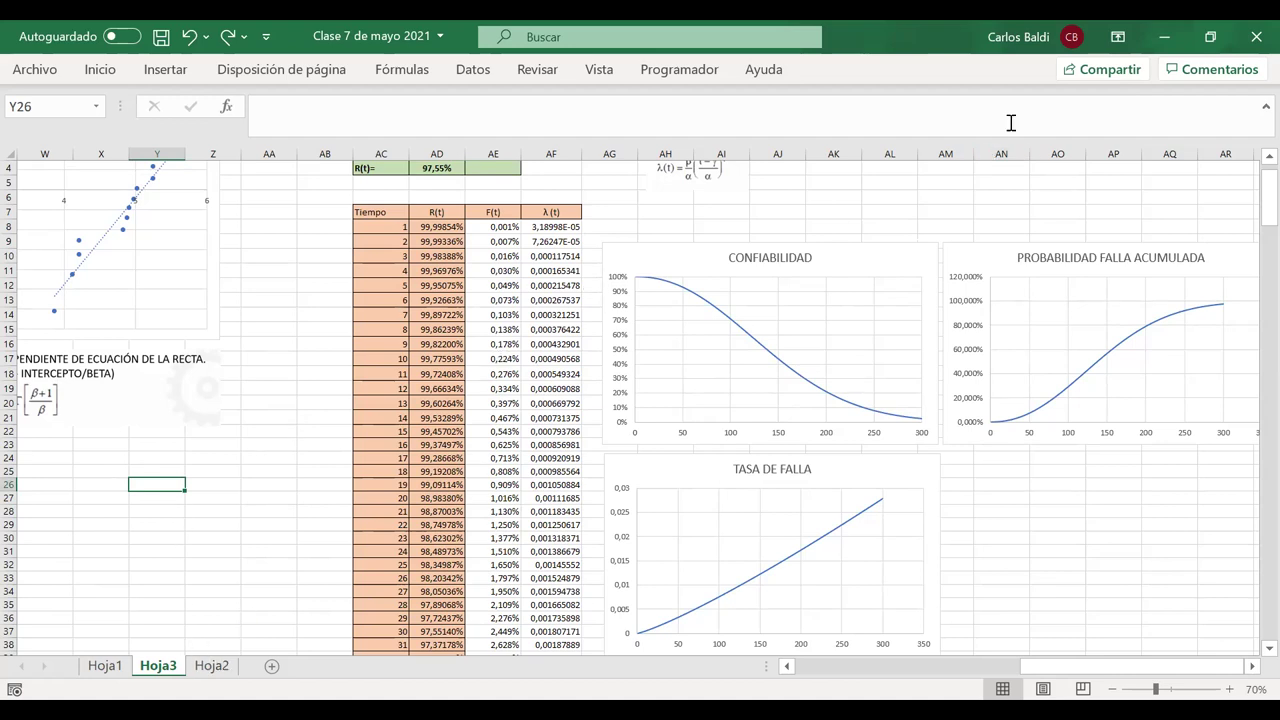
click(527, 227)
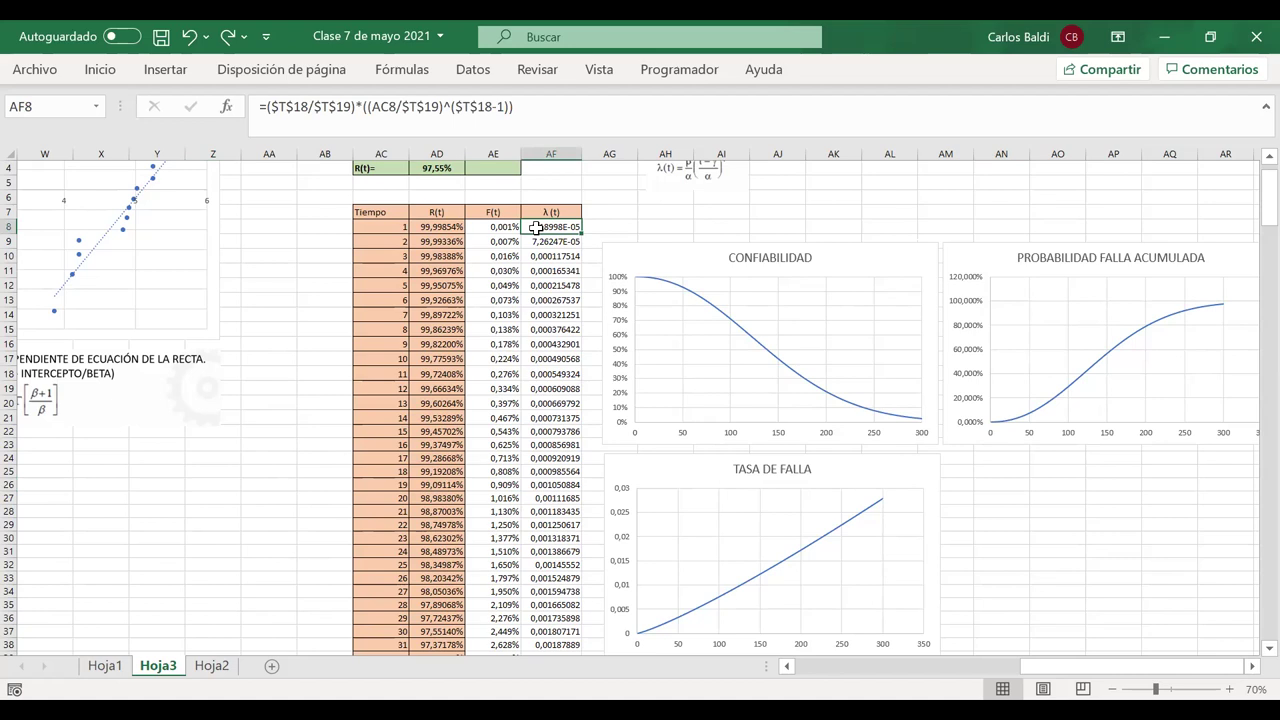
scroll(536, 228, up, 1)
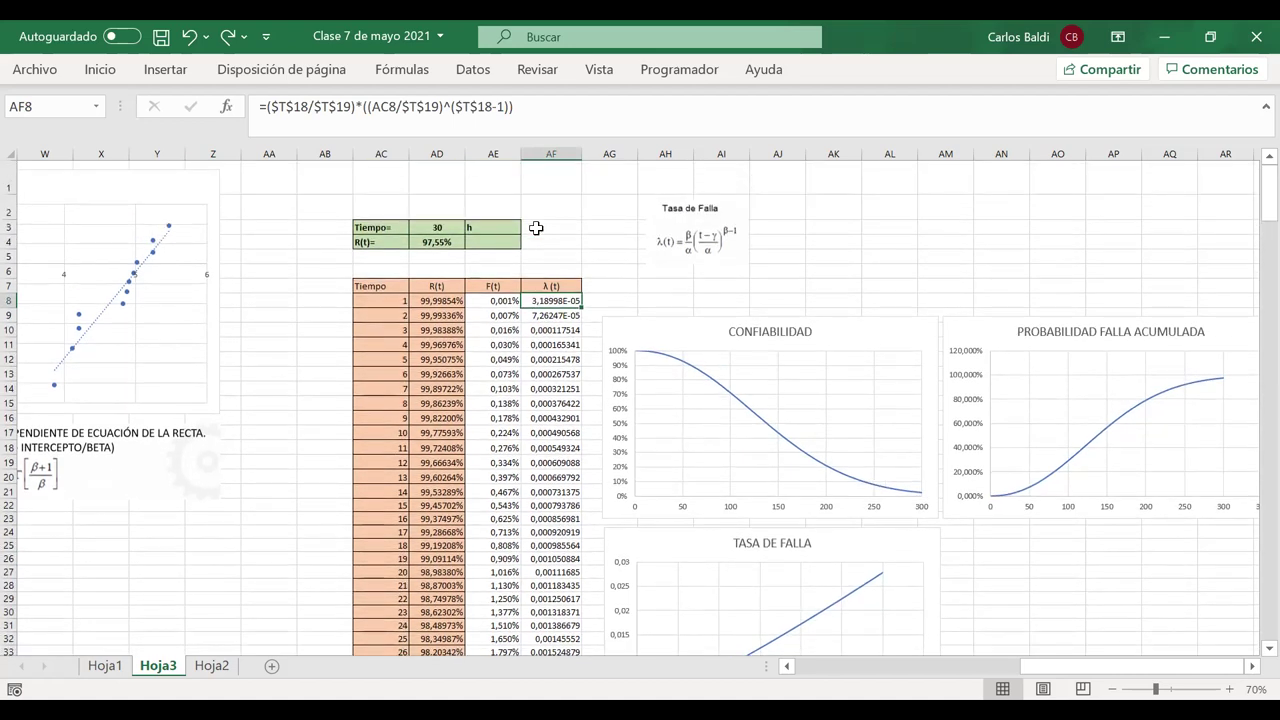
double_click(540, 300)
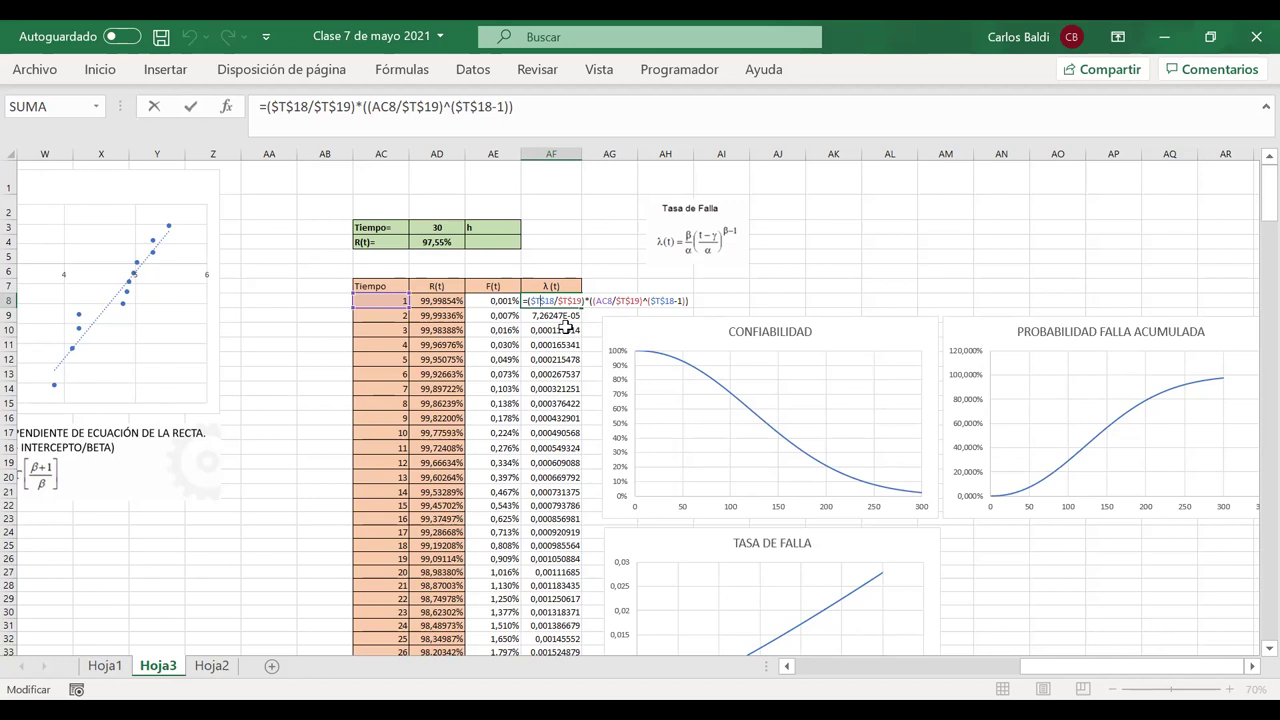
key(Return)
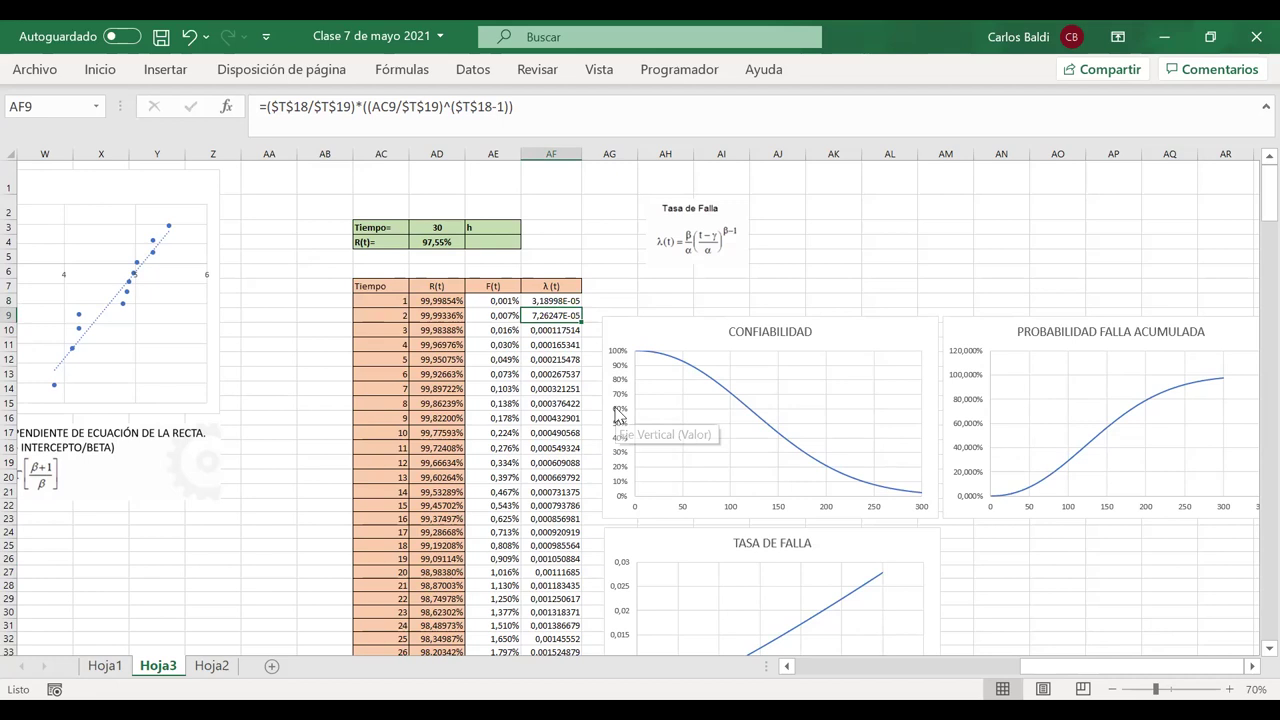
- Return to the start of Hoja3 and go over the ranking tables up to the Tiempo Horometro Fallas column
scroll(214, 410, left, 1)
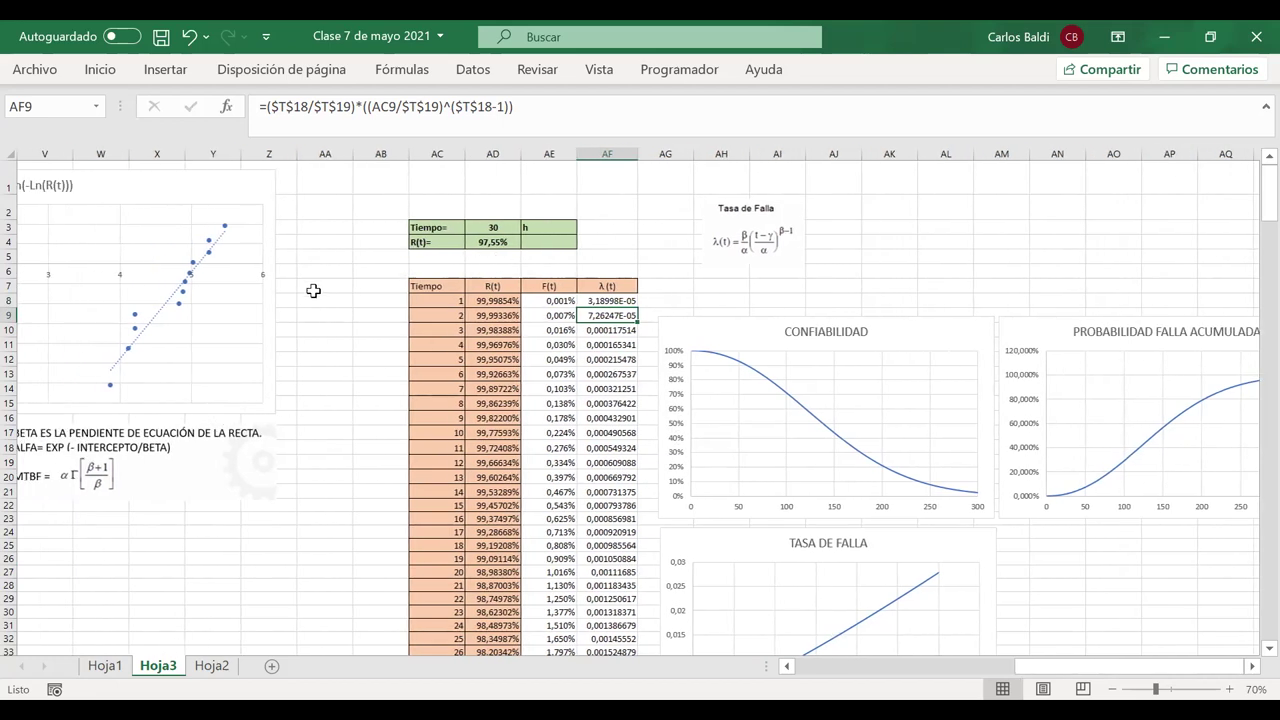
click(667, 298)
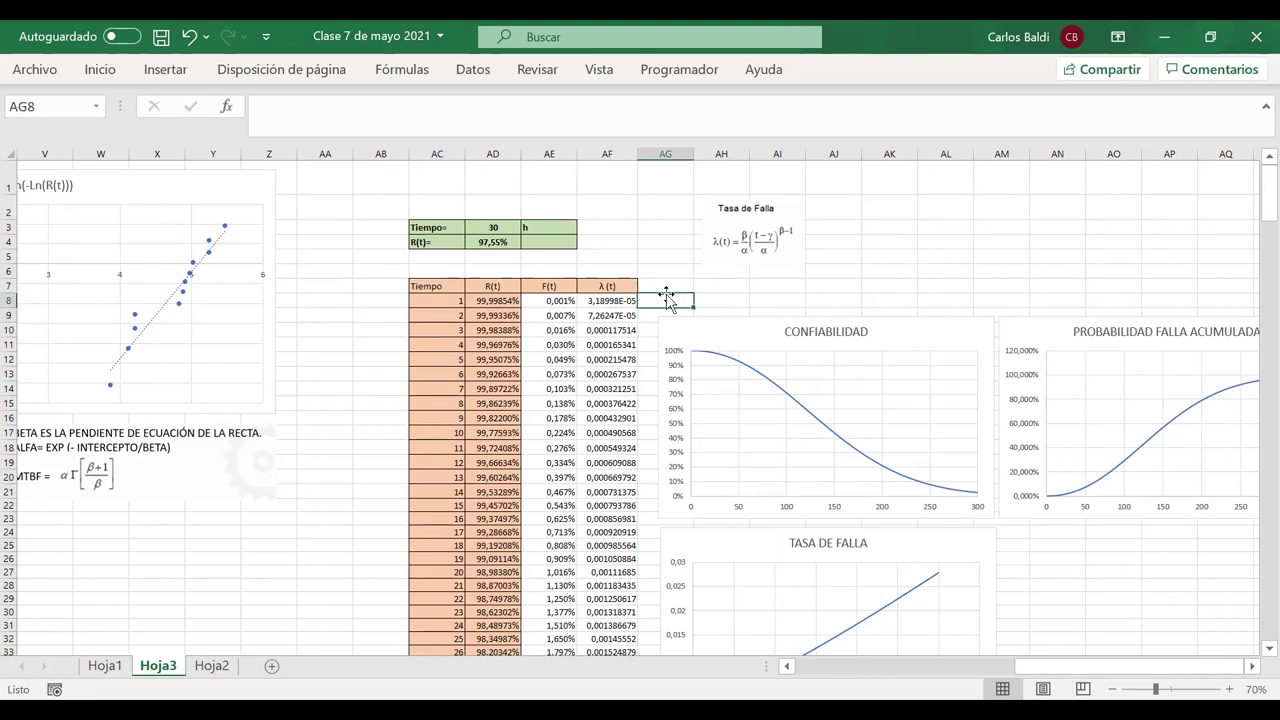
key(Left)
key(Left)
key(Left)
key(Left)
key(Left)
key(Left)
key(Left)
key(Left)
key(Left)
key(Left)
key(Left)
key(Left)
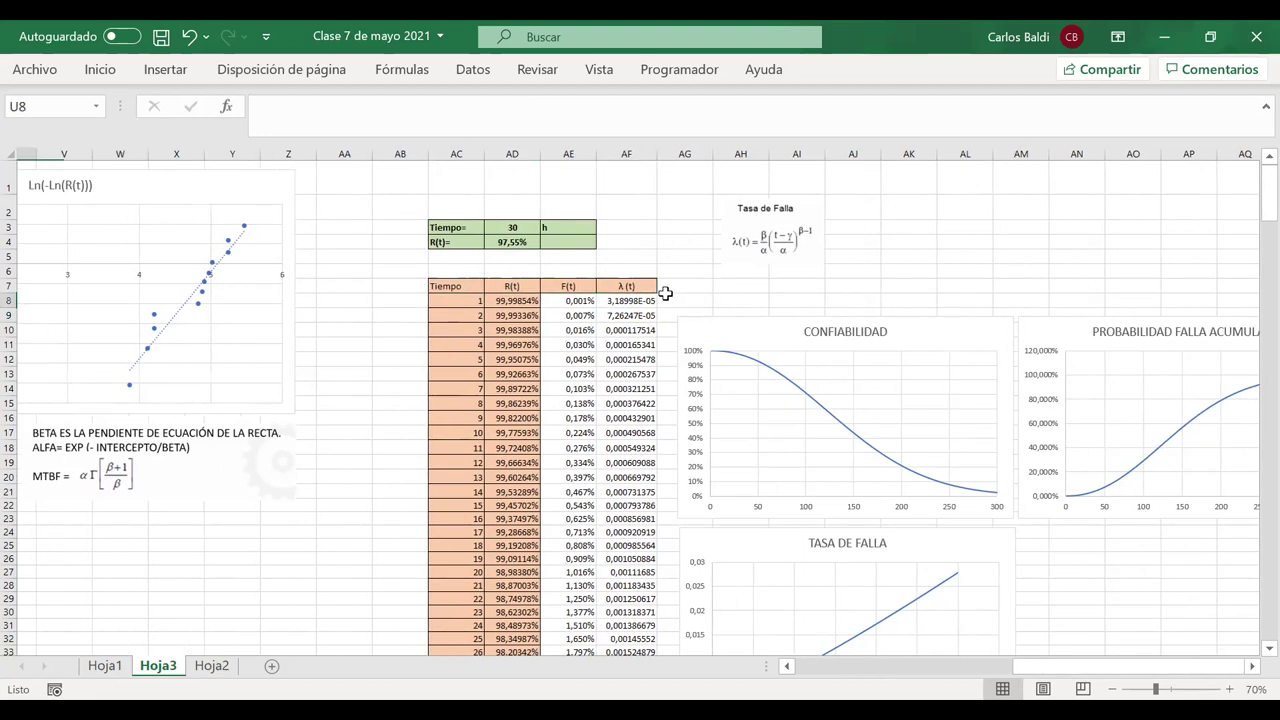
key(Left)
key(Left)
key(Left)
key(Left)
key(Left)
key(Left)
key(Left)
key(Left)
key(Left)
key(Left)
key(Left)
key(Left)
key(Left)
key(Left)
key(Left)
key(Left)
key(Left)
key(Left)
key(Left)
key(Left)
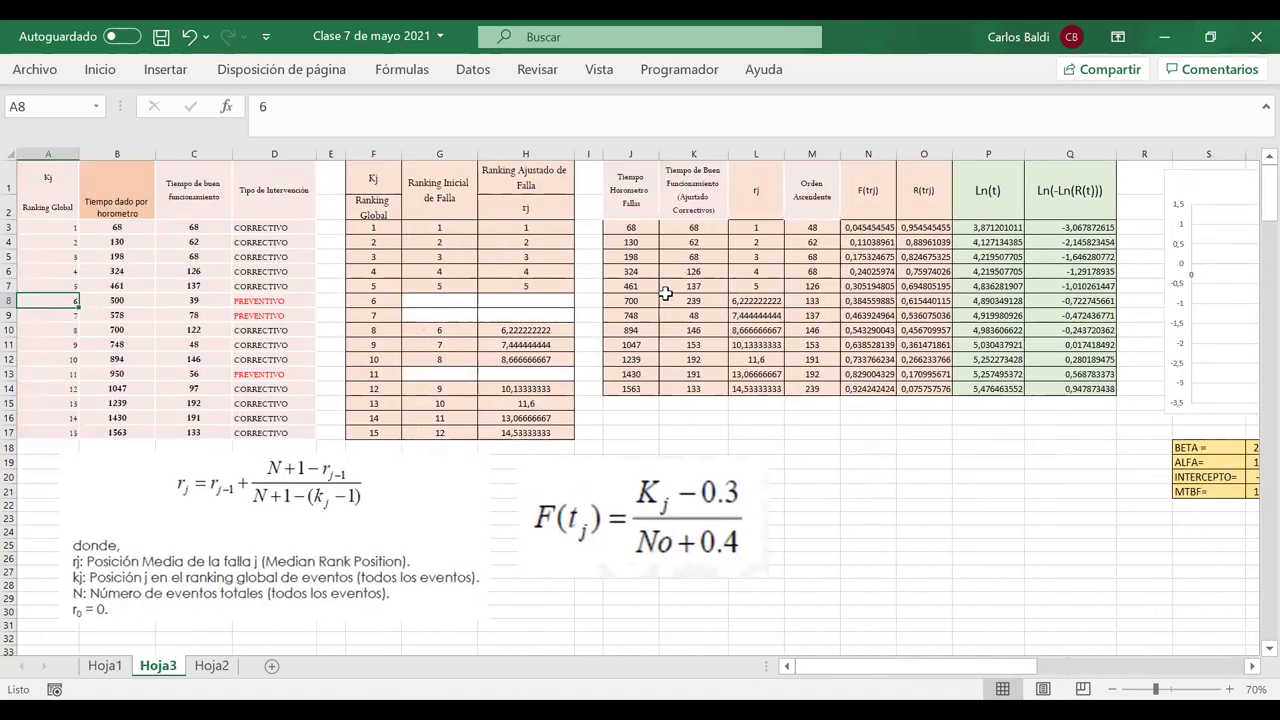
key(Right)
key(Up)
key(Up)
key(Up)
key(Up)
key(Up)
key(Right)
key(Right)
key(Right)
key(Right)
key(Right)
key(Right)
key(Right)
key(Right)
key(Right)
key(Down)
key(Down)
key(Down)
key(Down)
key(Down)
key(Down)
key(Left)
key(ctrl+c)
key(Down)
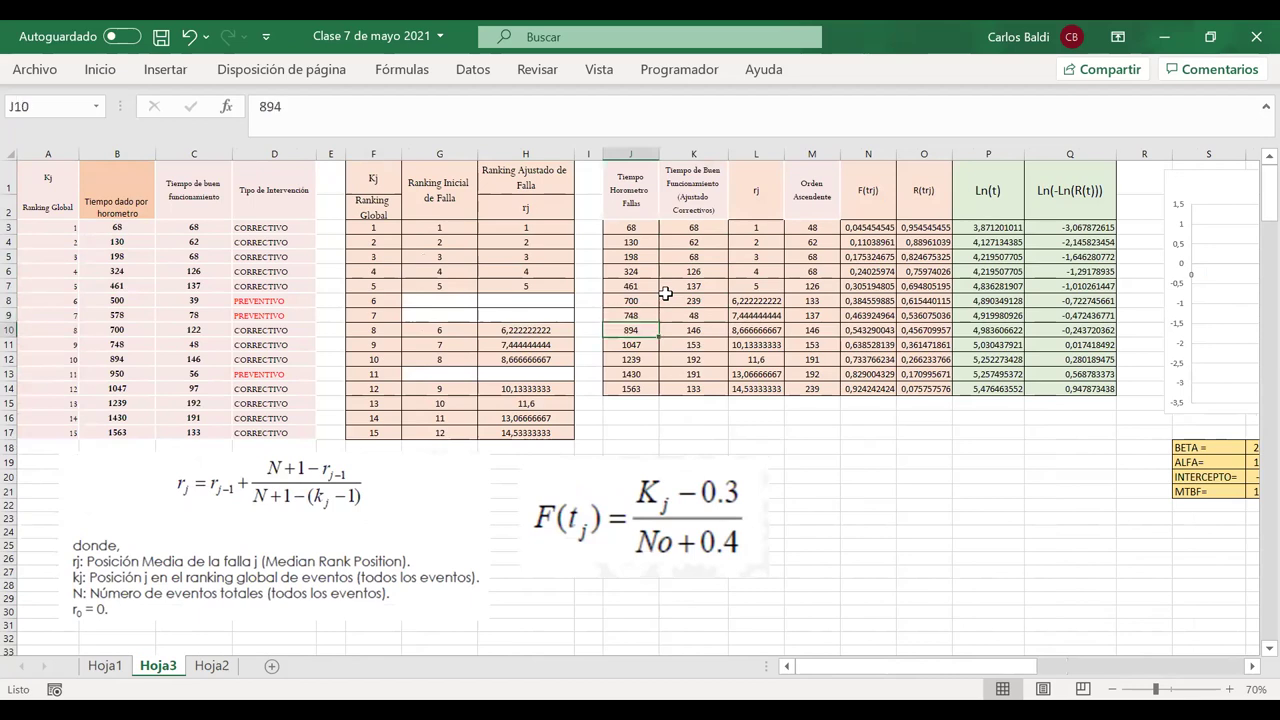
- Inspect the cell references of the adjusted Tiempo de Buen Funcionamiento formulas in K10, K11 and K12
click(680, 330)
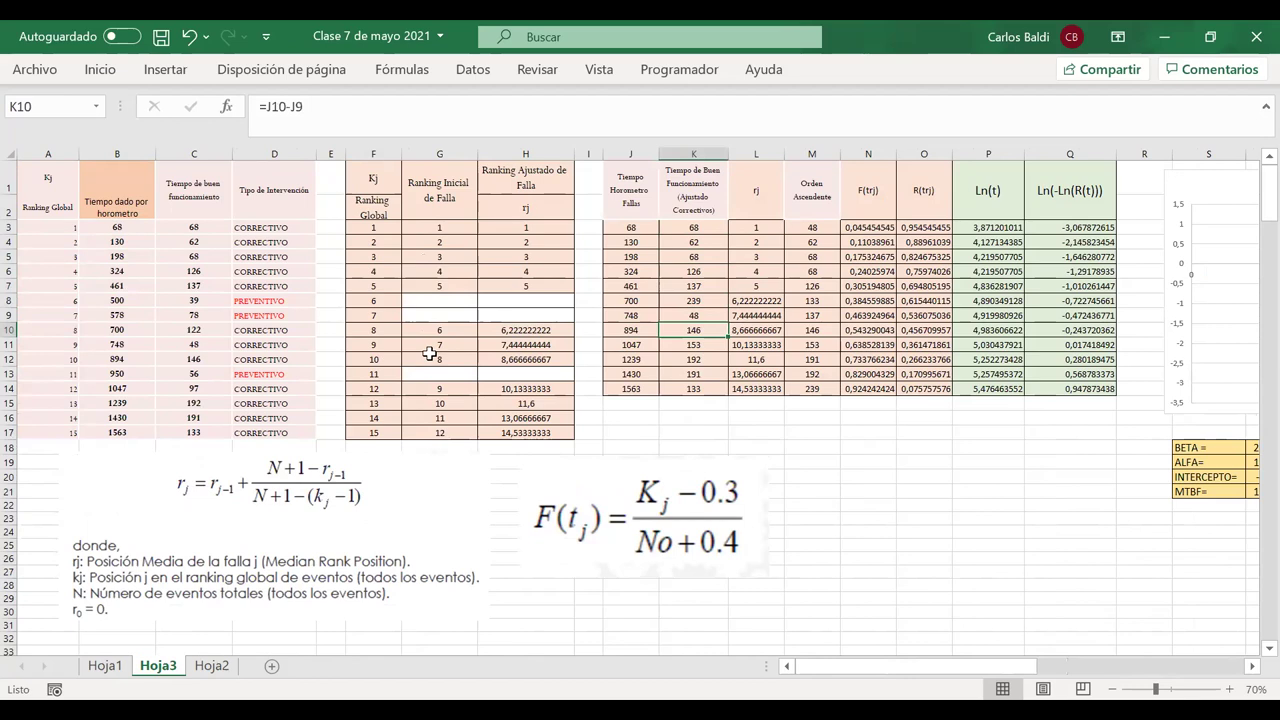
key(Left)
key(Right)
double_click(681, 331)
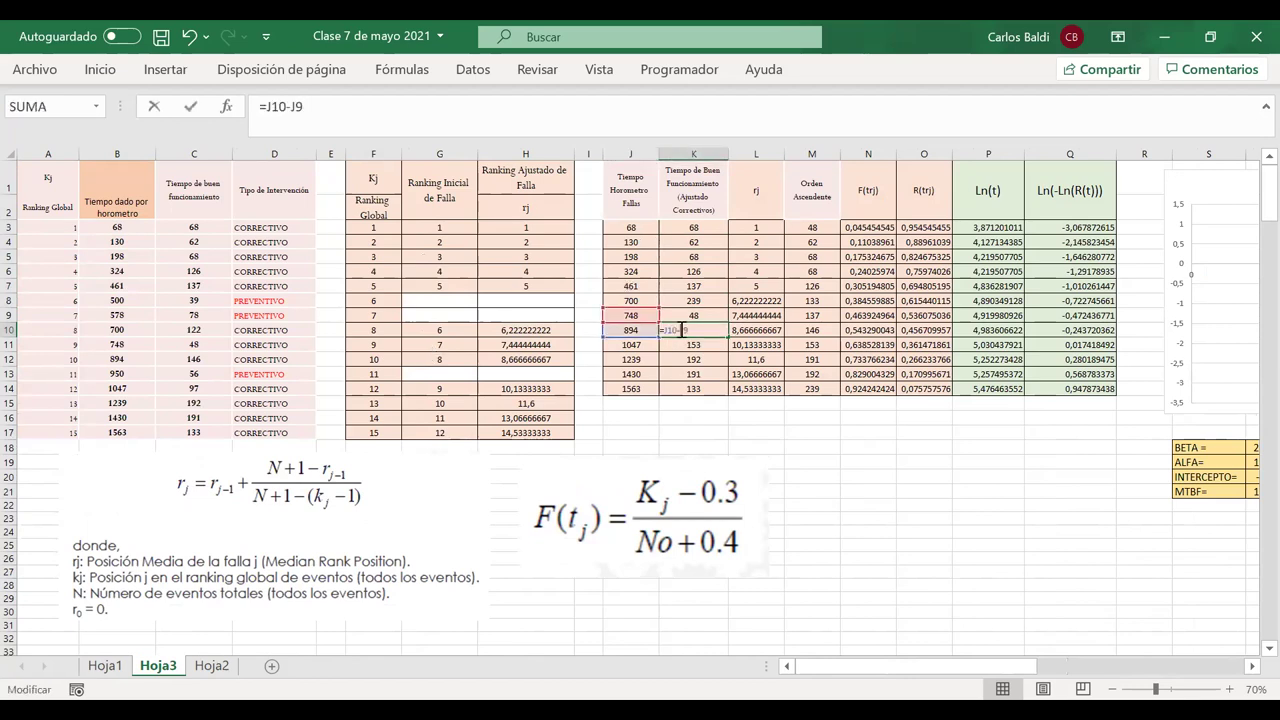
key(Return)
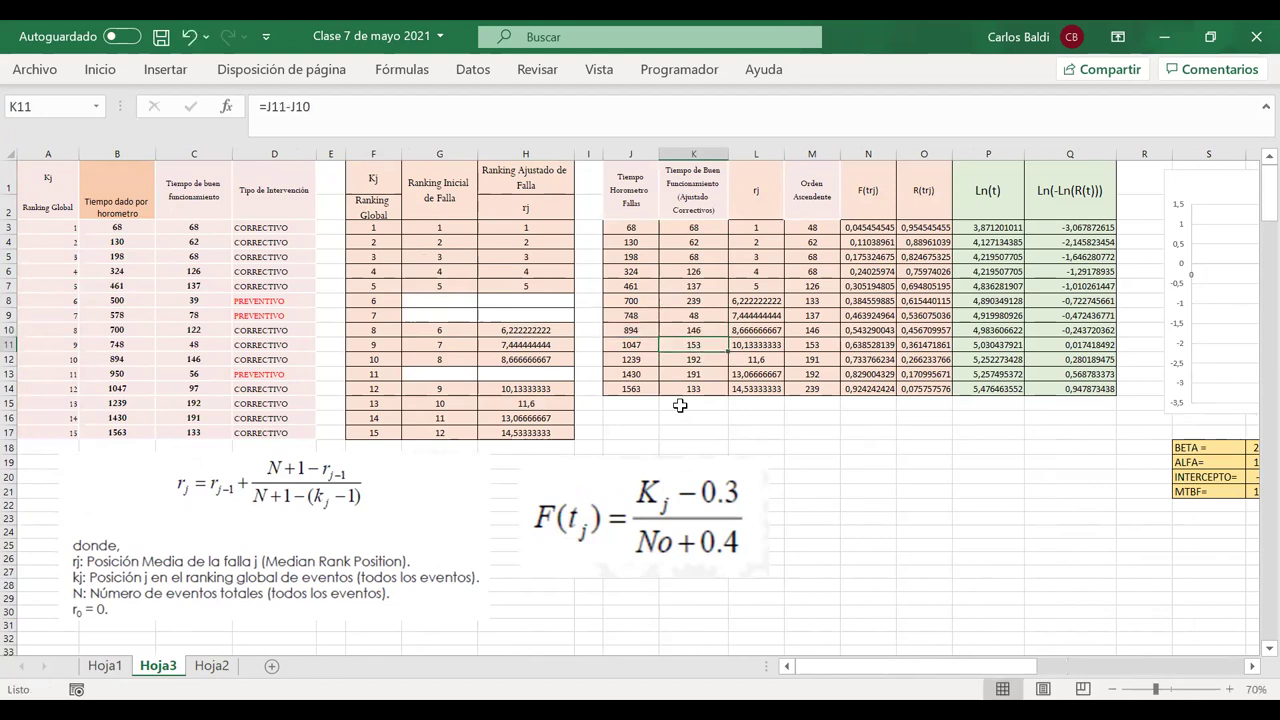
double_click(679, 344)
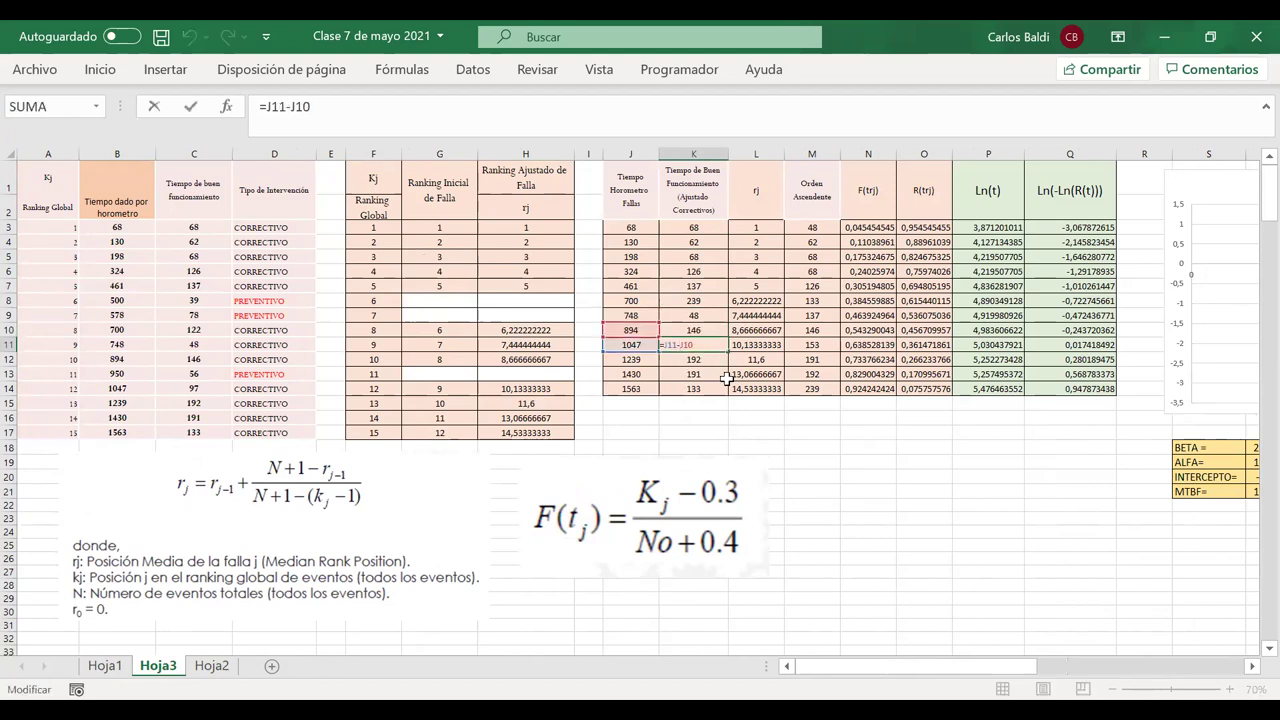
key(Return)
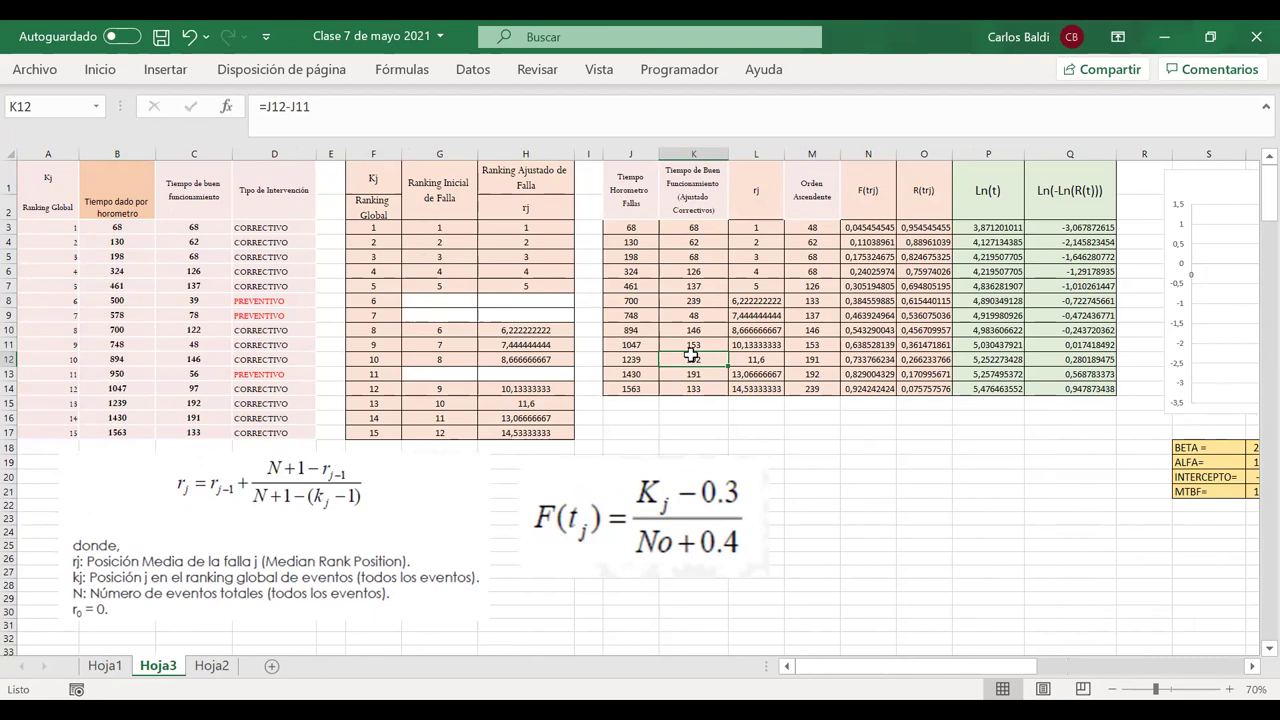
double_click(692, 359)
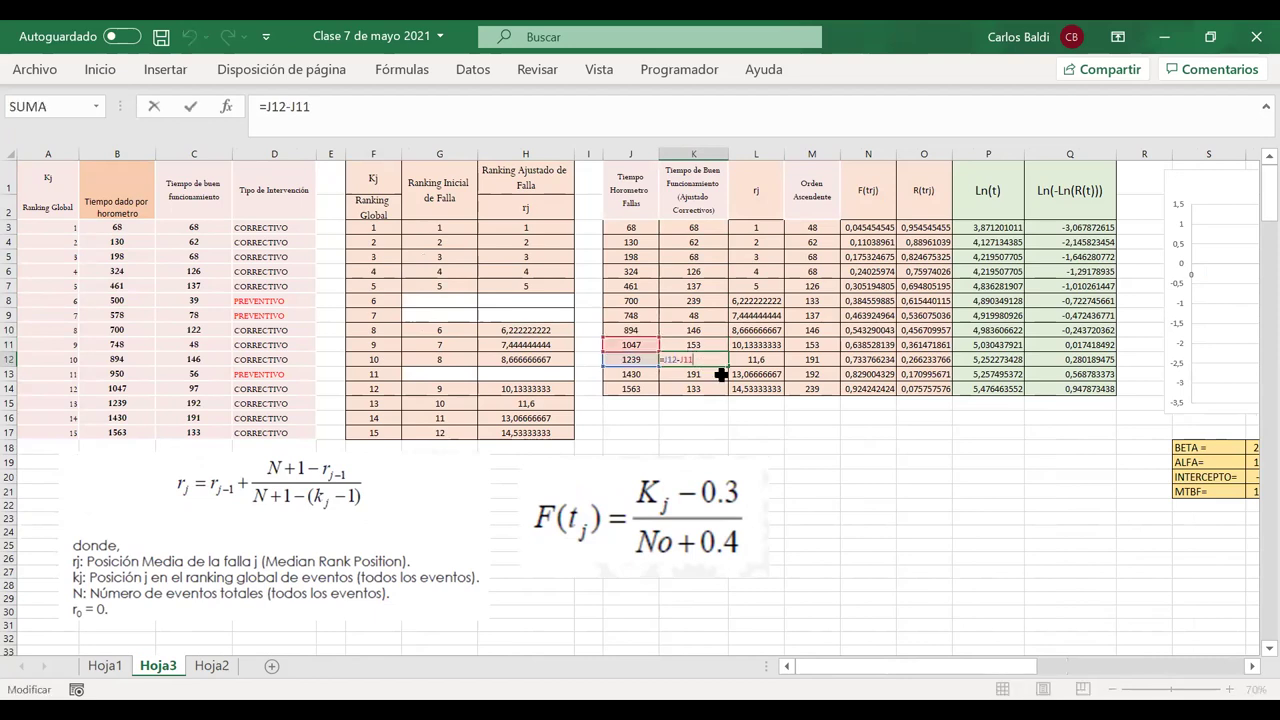
key(Return)
- Inspect the adjusted operating time formulas further up column K, tracing the cell references of K4
key(Up)
key(Up)
key(Up)
key(Up)
key(Up)
key(Up)
key(Down)
key(Up)
key(Up)
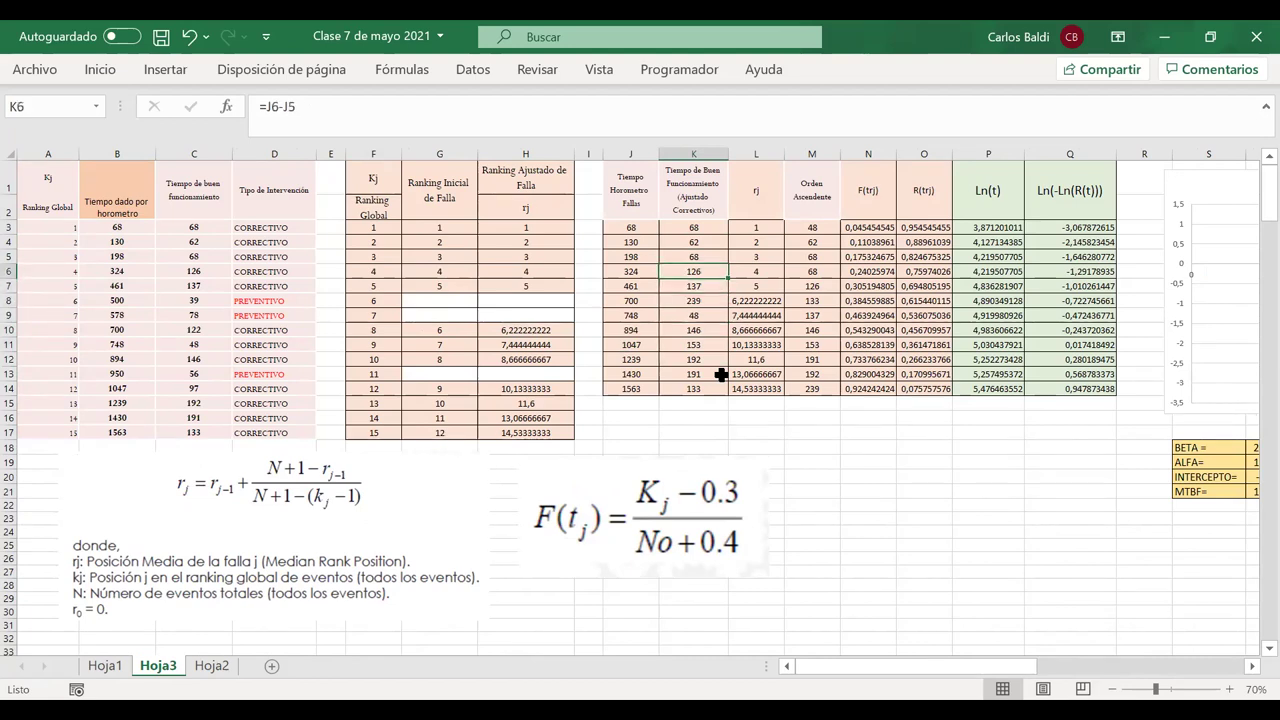
click(688, 242)
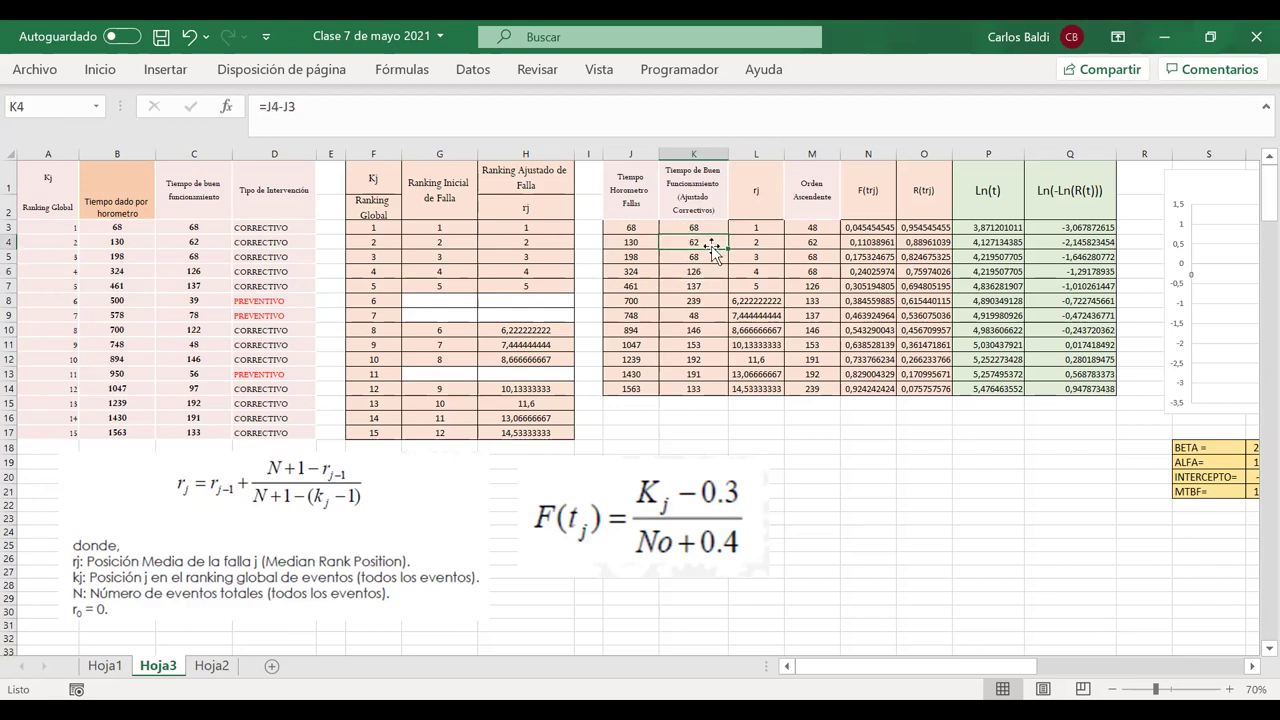
double_click(706, 242)
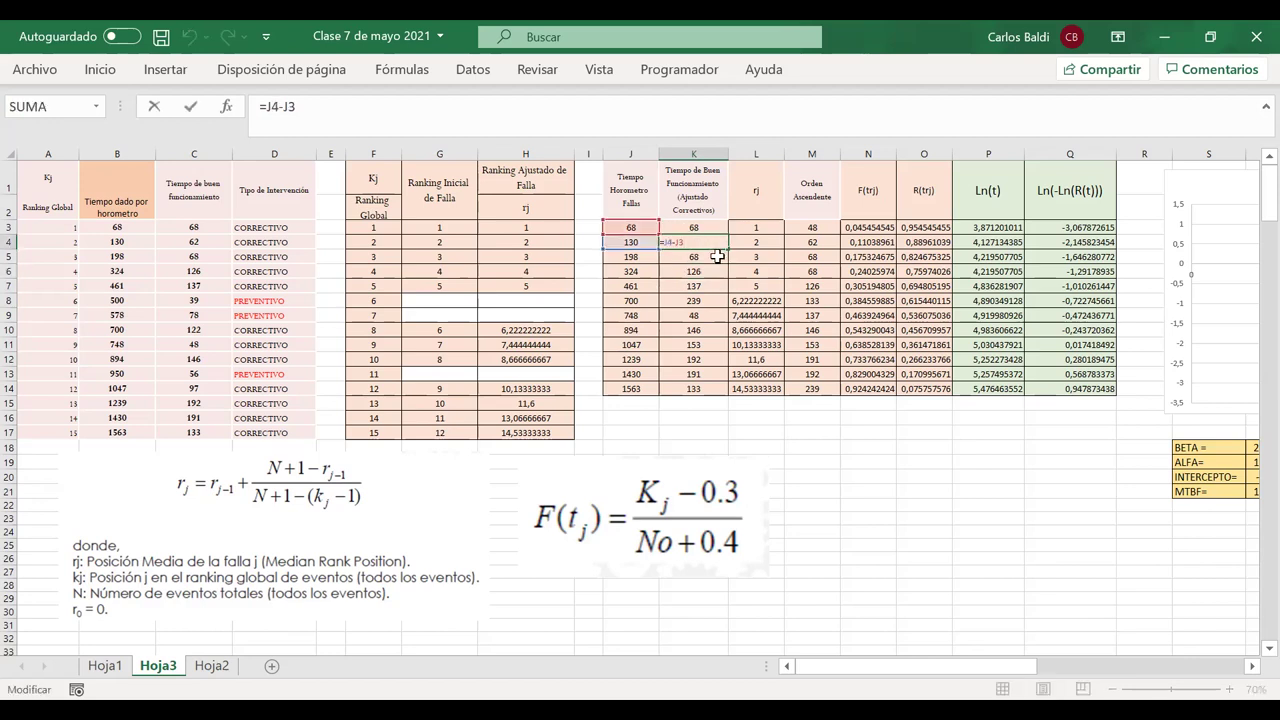
key(Return)
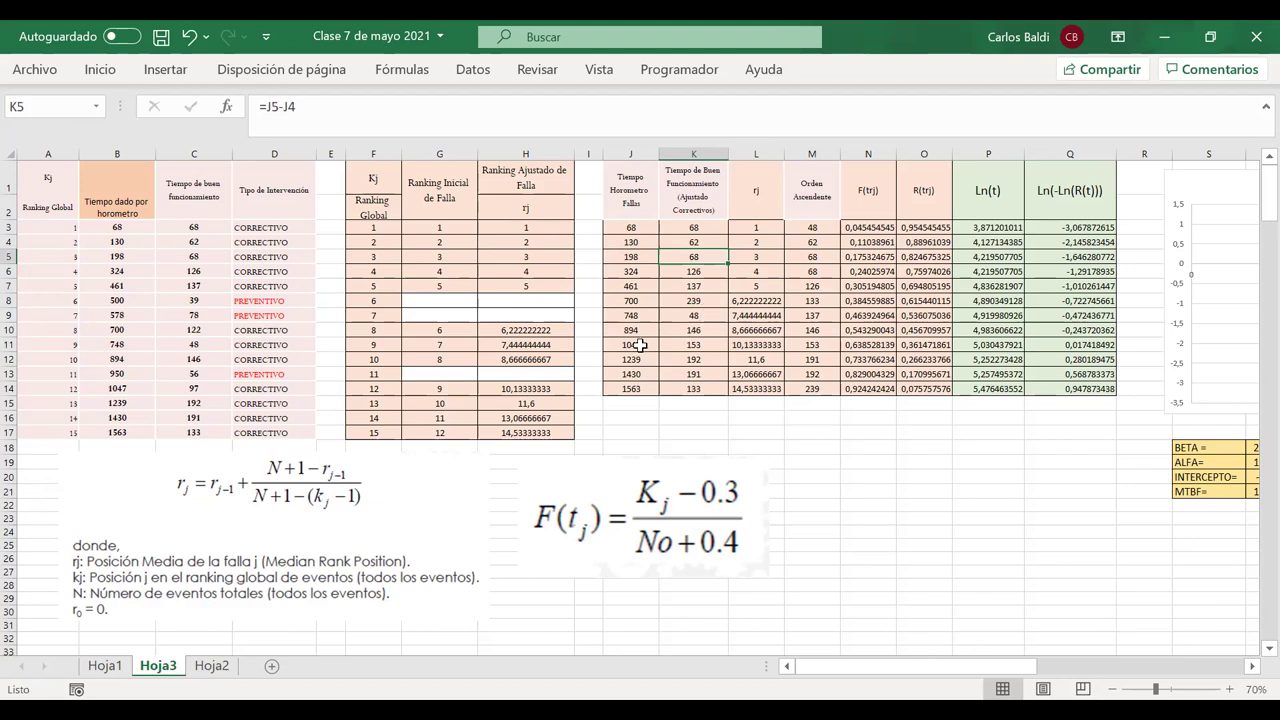
- Recheck the formulas in K9 and K10 against the failure horometer times in J9:J10
click(679, 335)
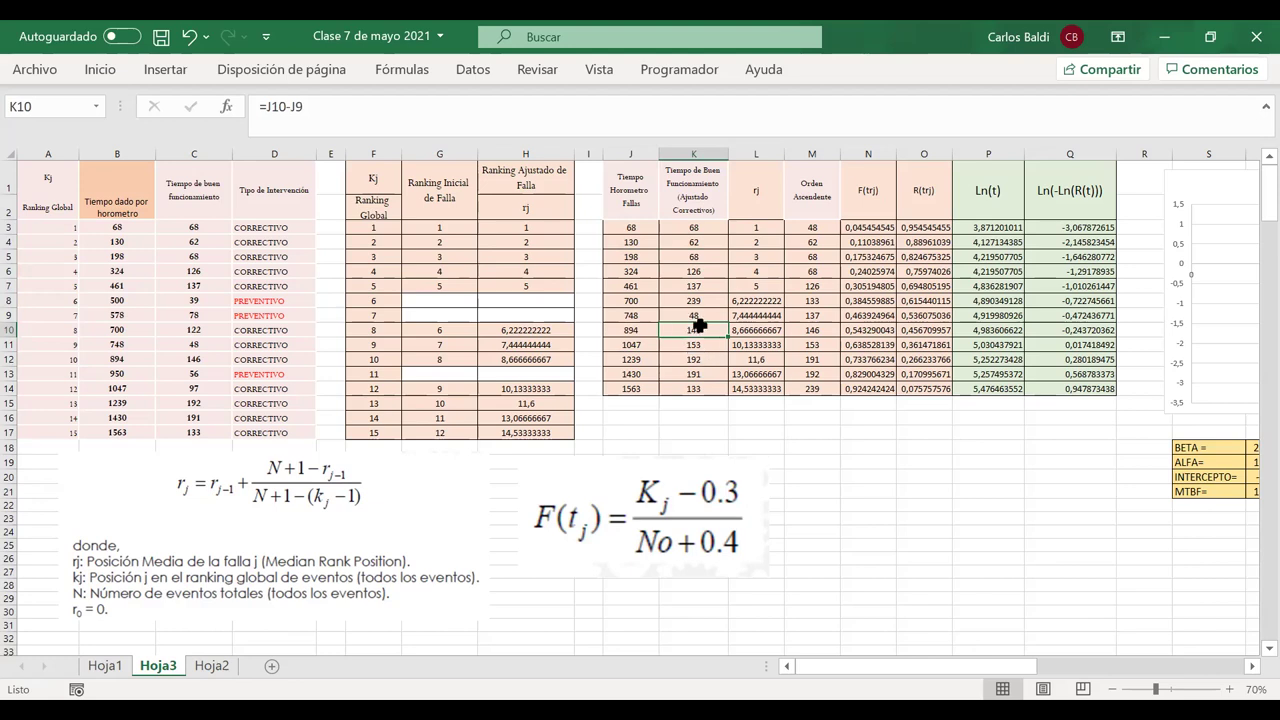
double_click(680, 316)
key(Return)
double_click(680, 331)
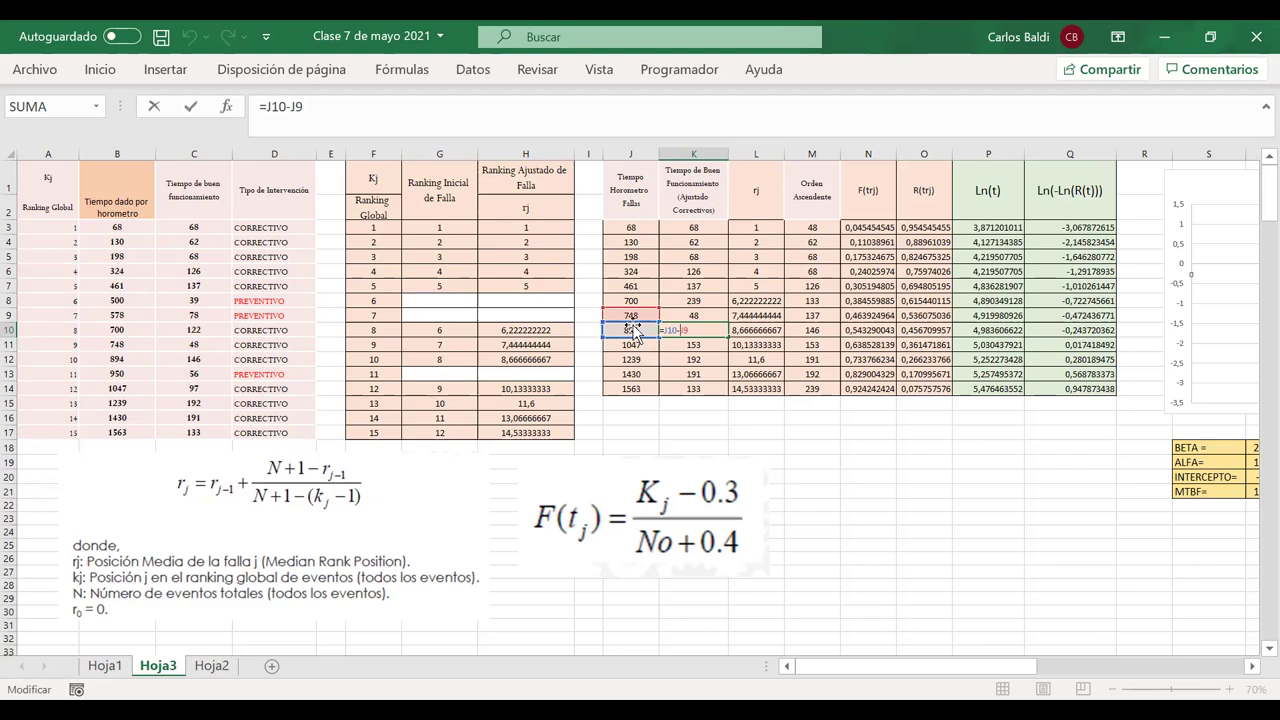
key(Return)
click(682, 331)
drag(634, 318, 633, 330)
click(672, 331)
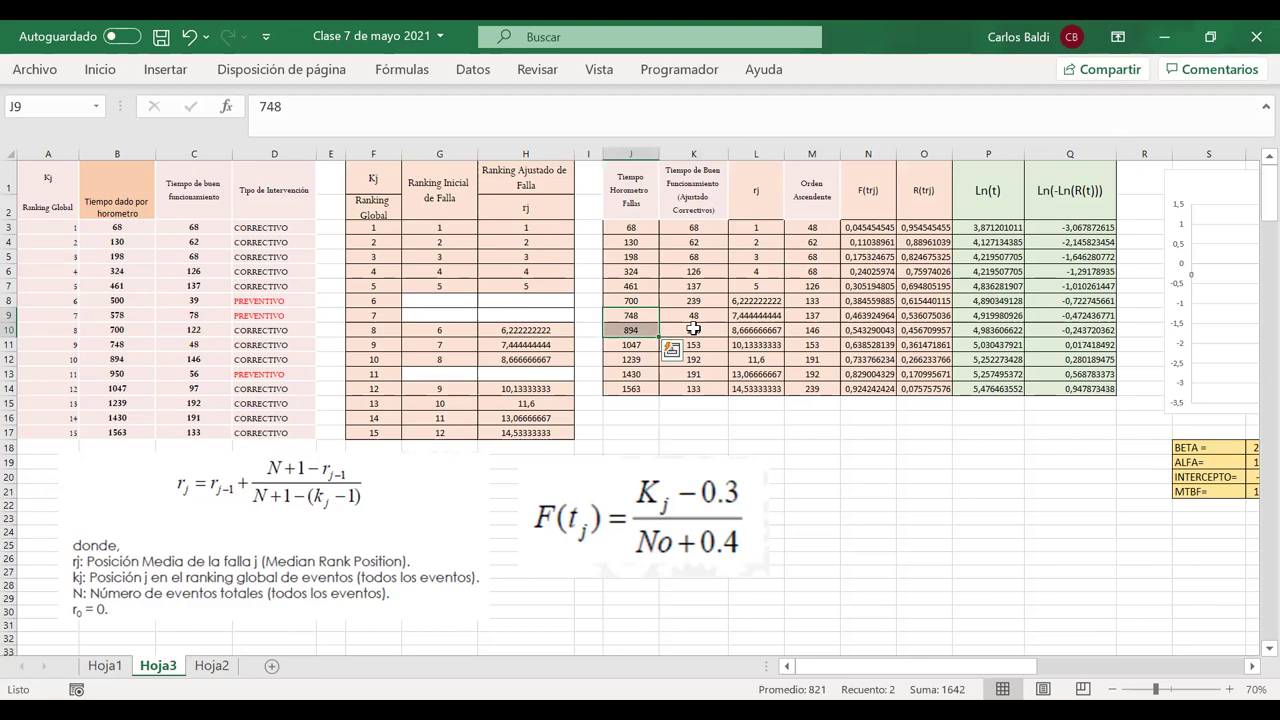
- Check the K10 formula, go over the regression and reliability charts in Hoja3, and switch to the PowerPoint class slides
click(693, 329)
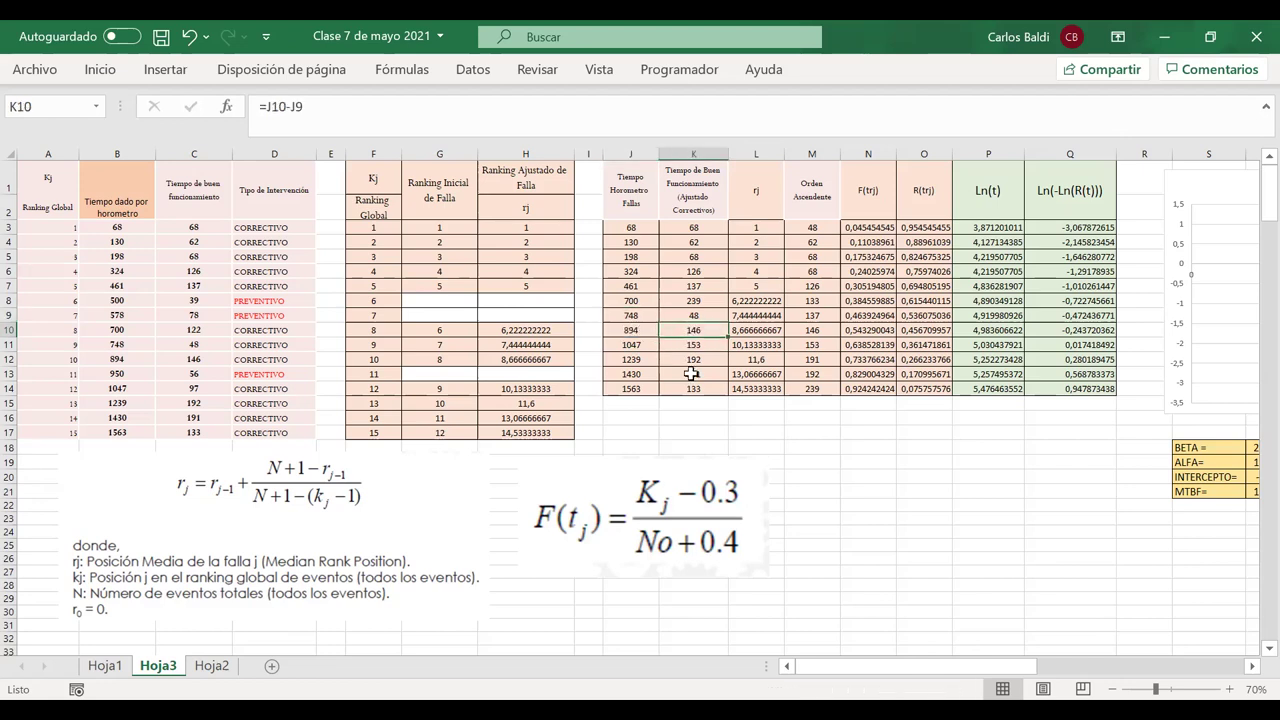
scroll(690, 373, right, 5)
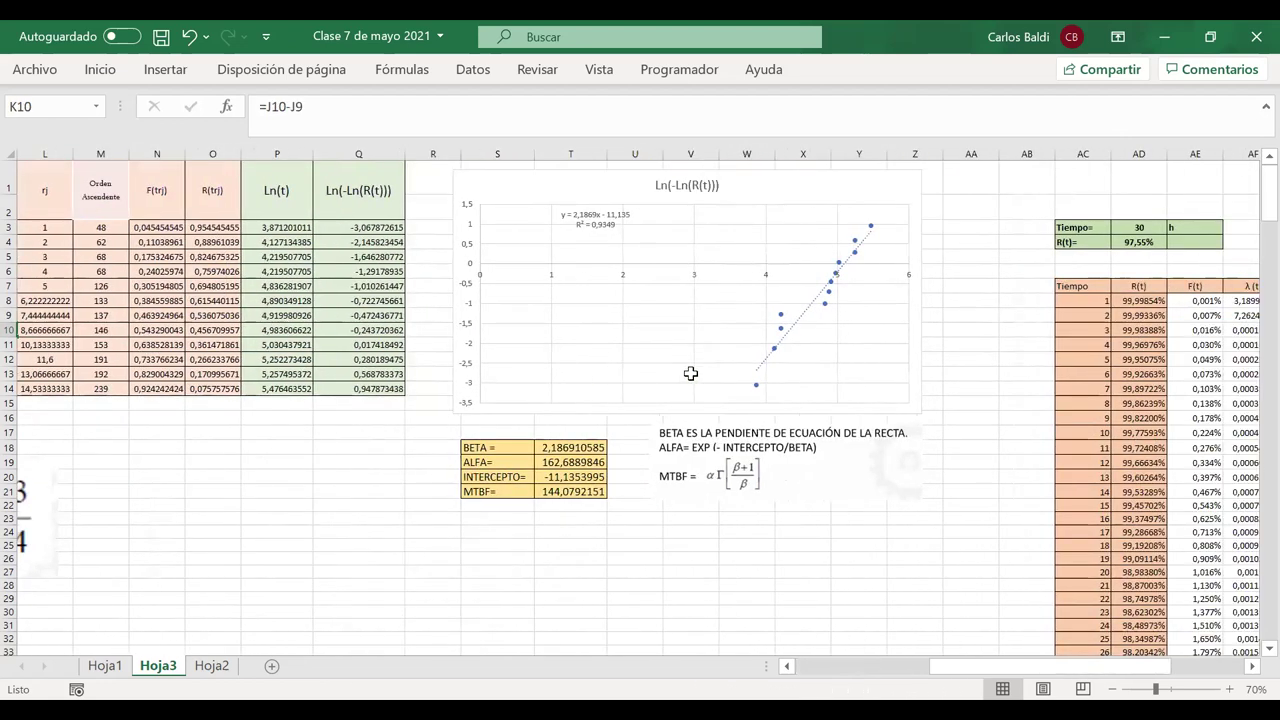
scroll(690, 373, right, 6)
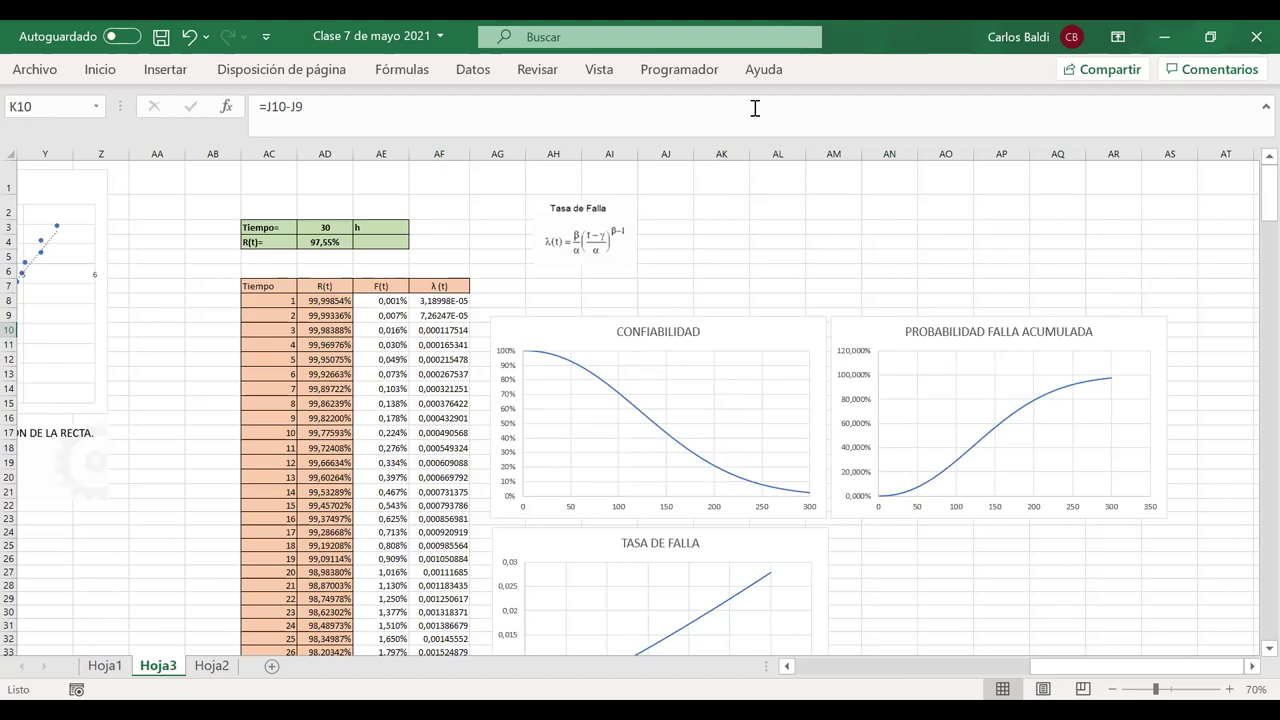
key(alt+Tab)
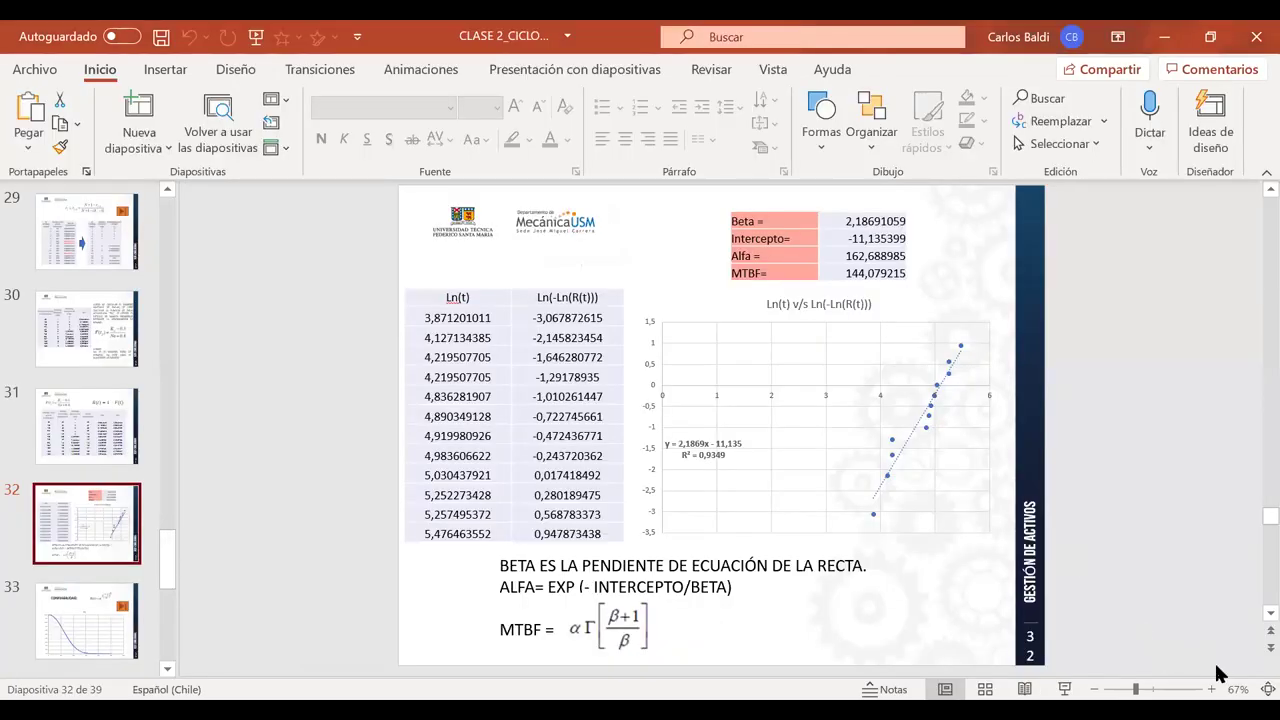
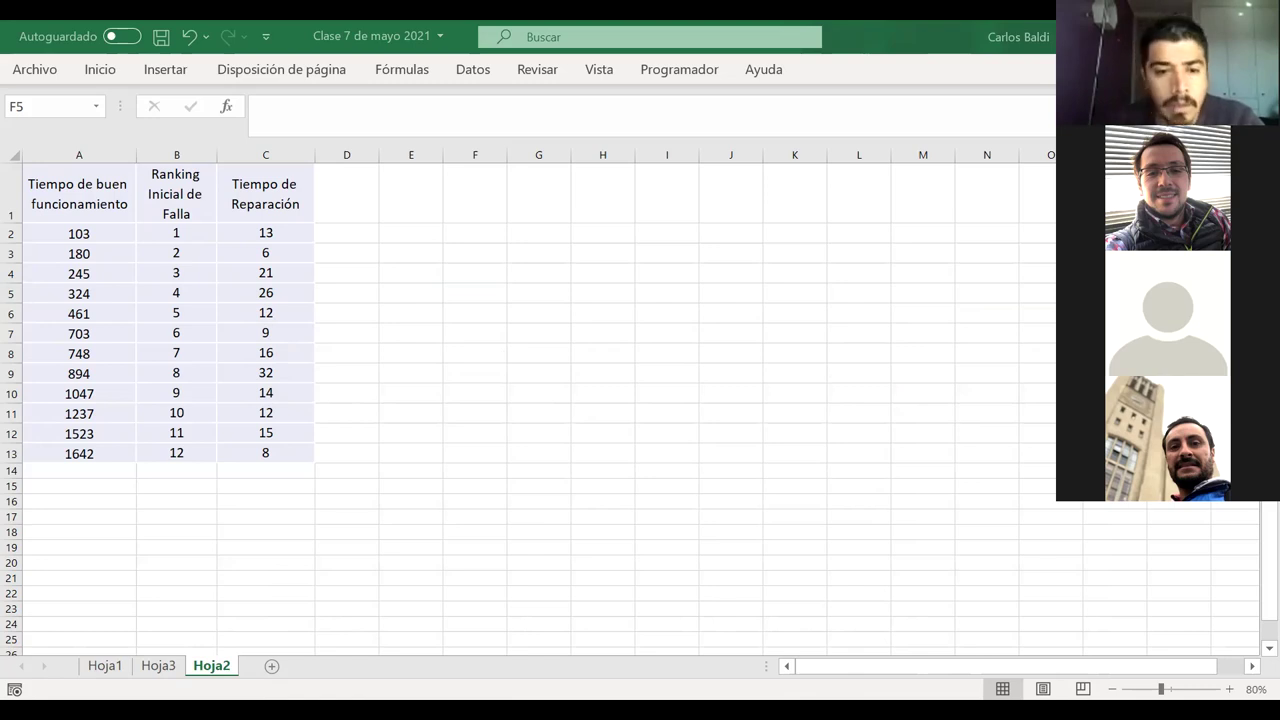
- Paste the picture of the X and Y regression headings into Hoja2 and place it below the Tiempo de Reparación table
click(149, 543)
key(ctrl+v)
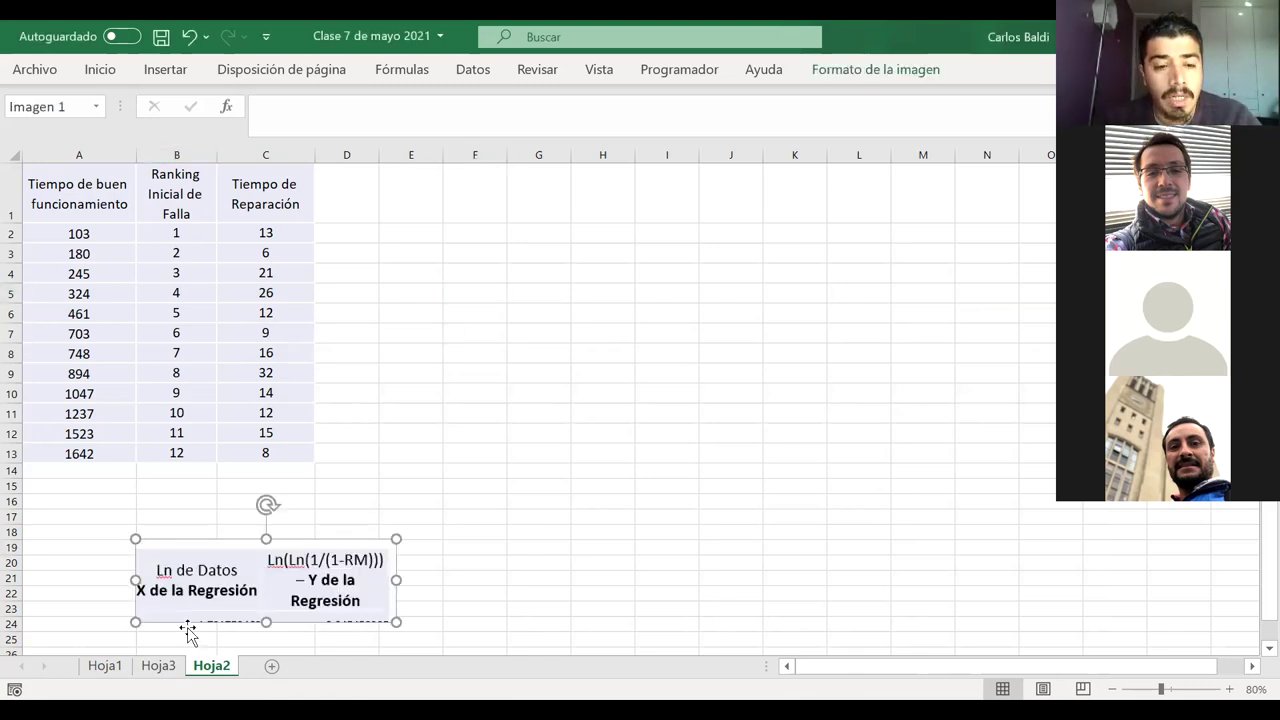
drag(274, 582, 213, 544)
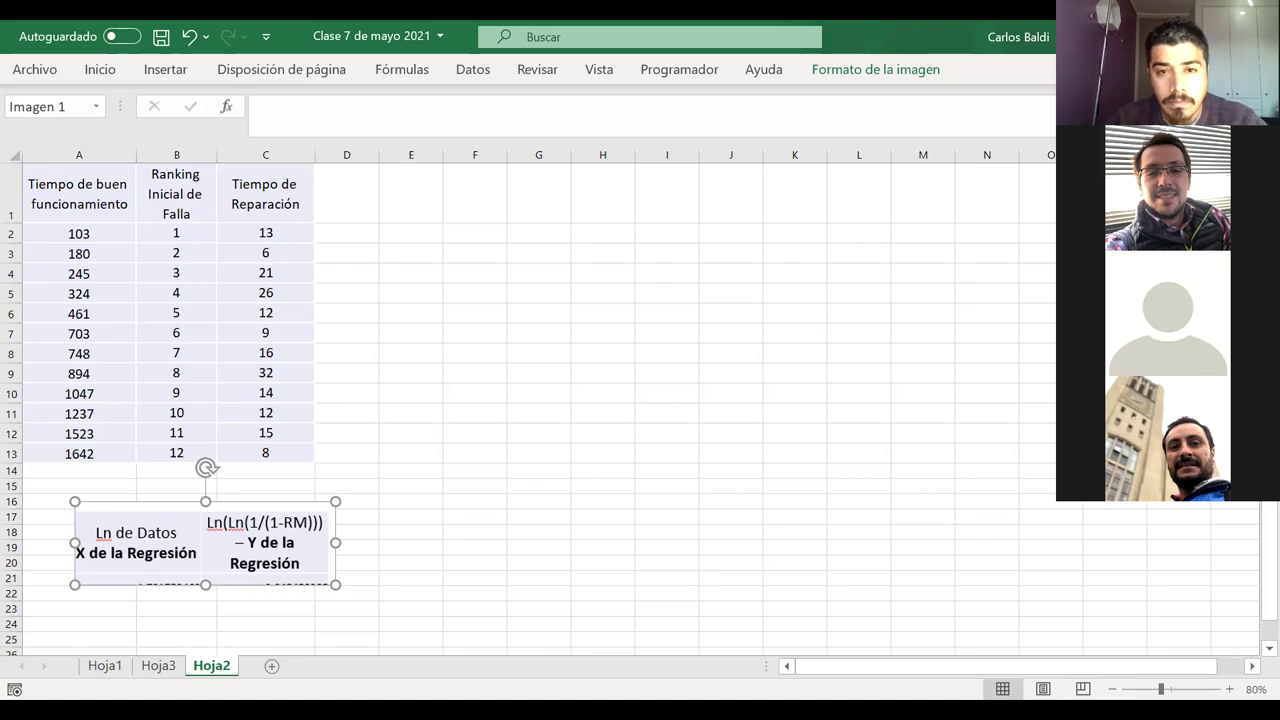
key(Escape)
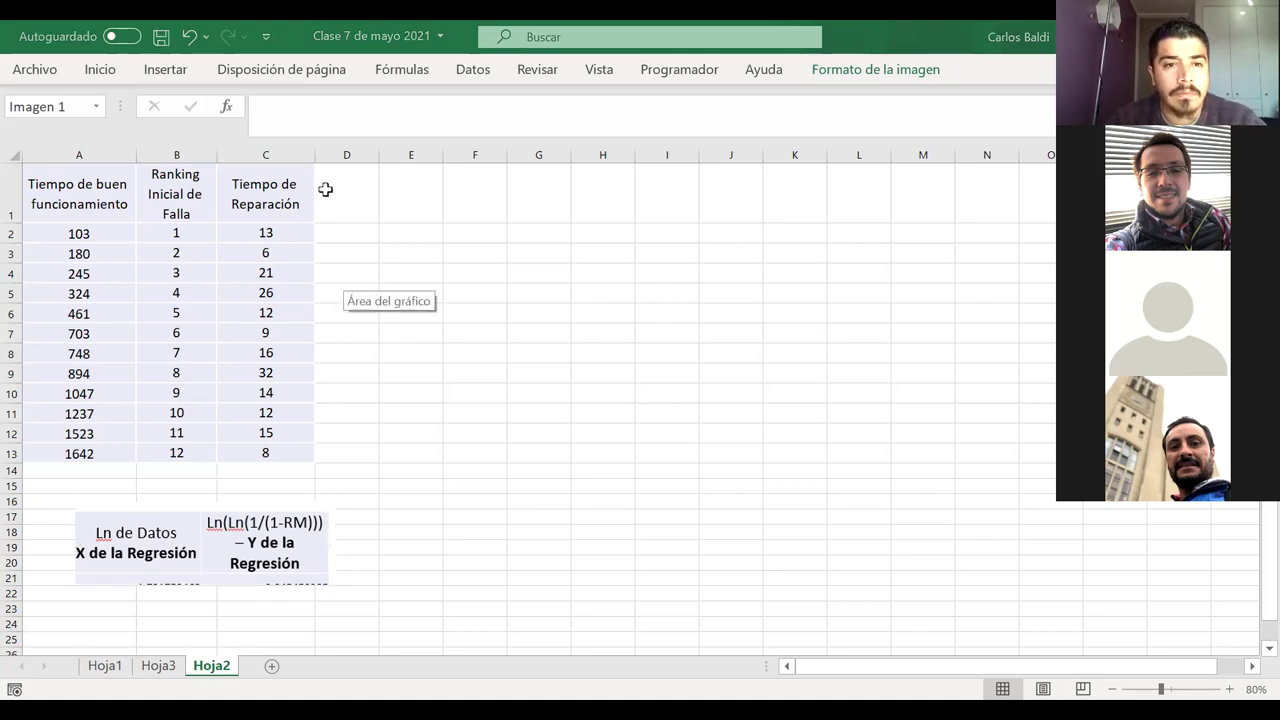
click(205, 540)
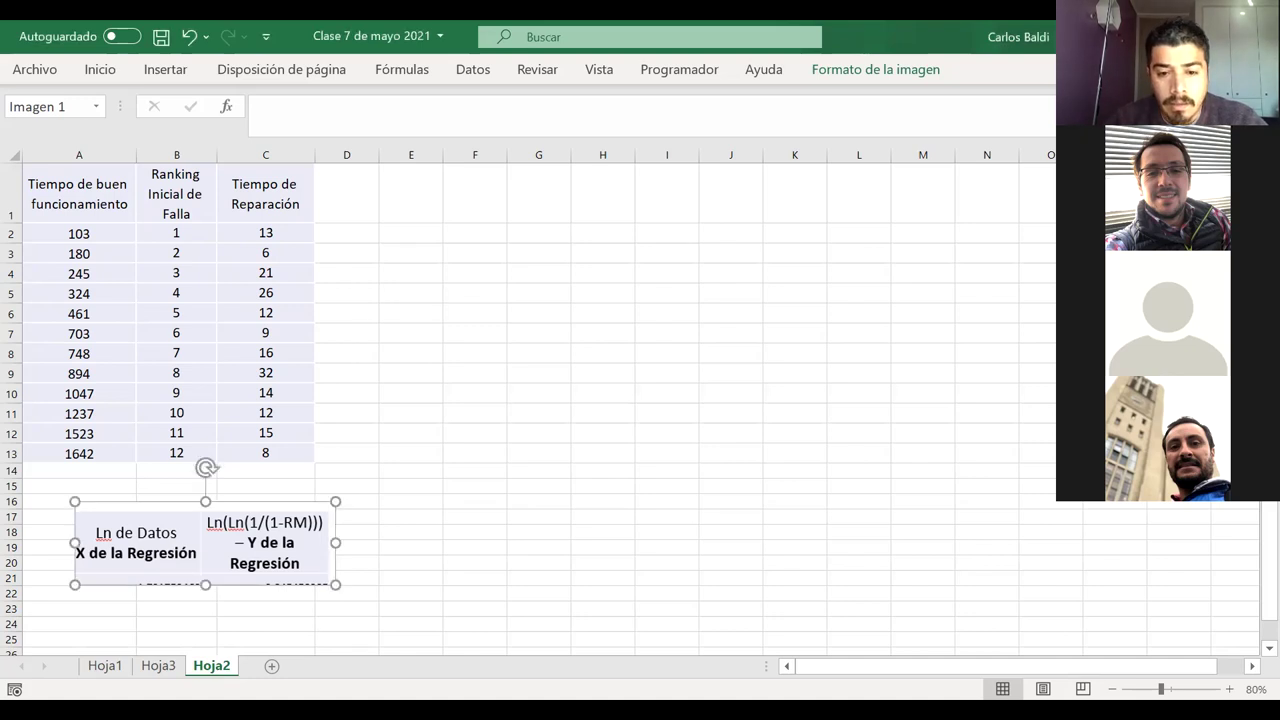
key(Escape)
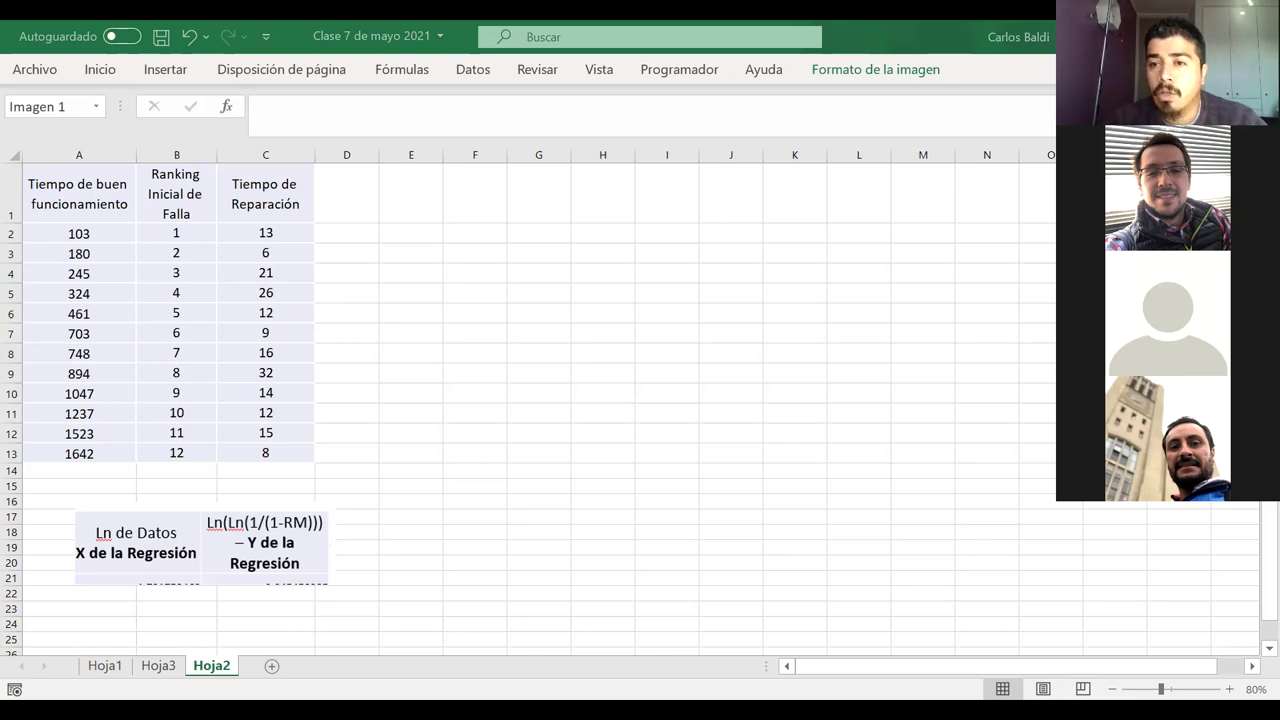
- Enter the header "Orden Ascendente" in E1 and widen column E to fit it
click(407, 203)
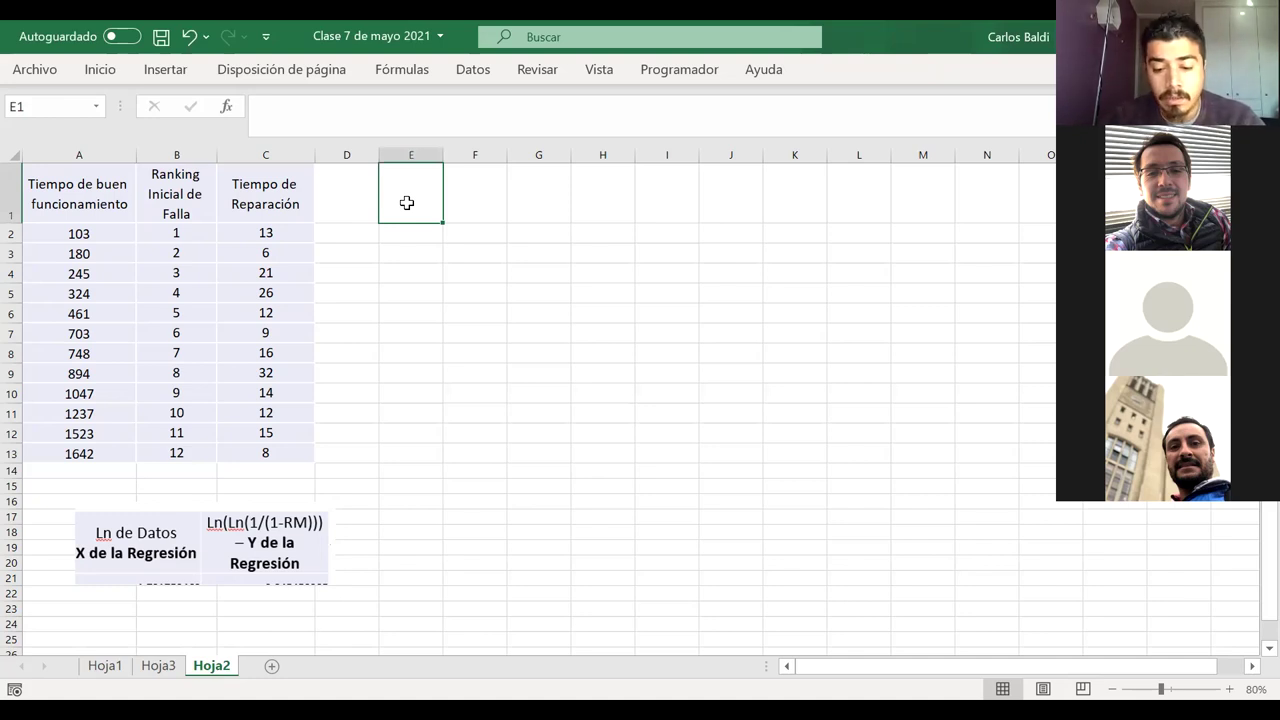
text(orden)
key(BackSpace)
key(BackSpace)
key(BackSpace)
key(BackSpace)
key(BackSpace)
text(Orden Ascendente)
key(Return)
drag(443, 156, 466, 156)
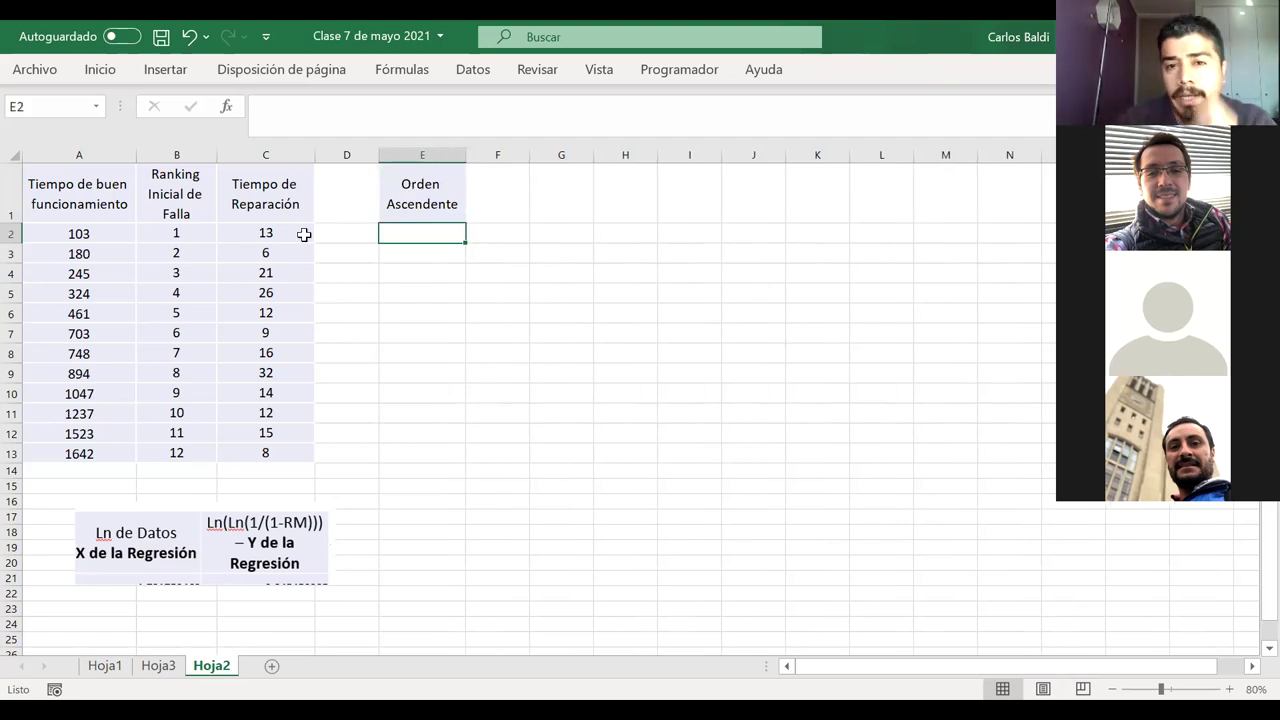
drag(350, 232, 343, 448)
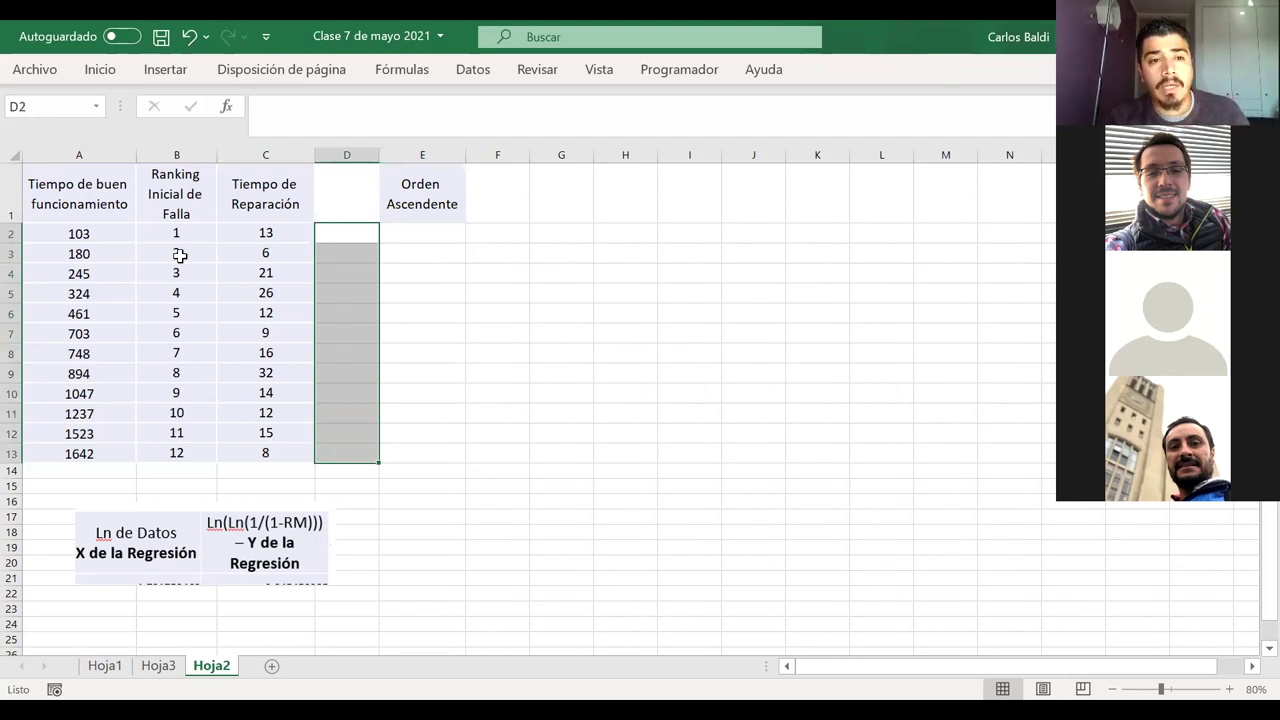
drag(176, 230, 170, 449)
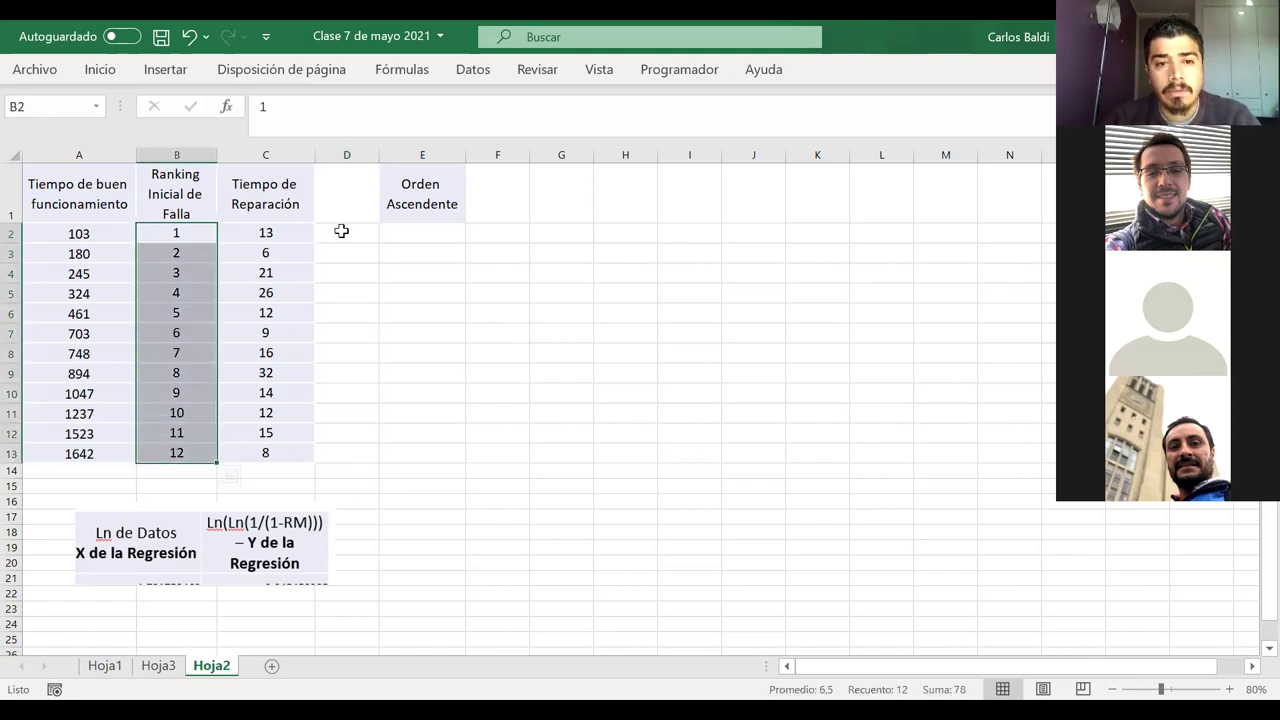
drag(406, 231, 175, 232)
click(175, 234)
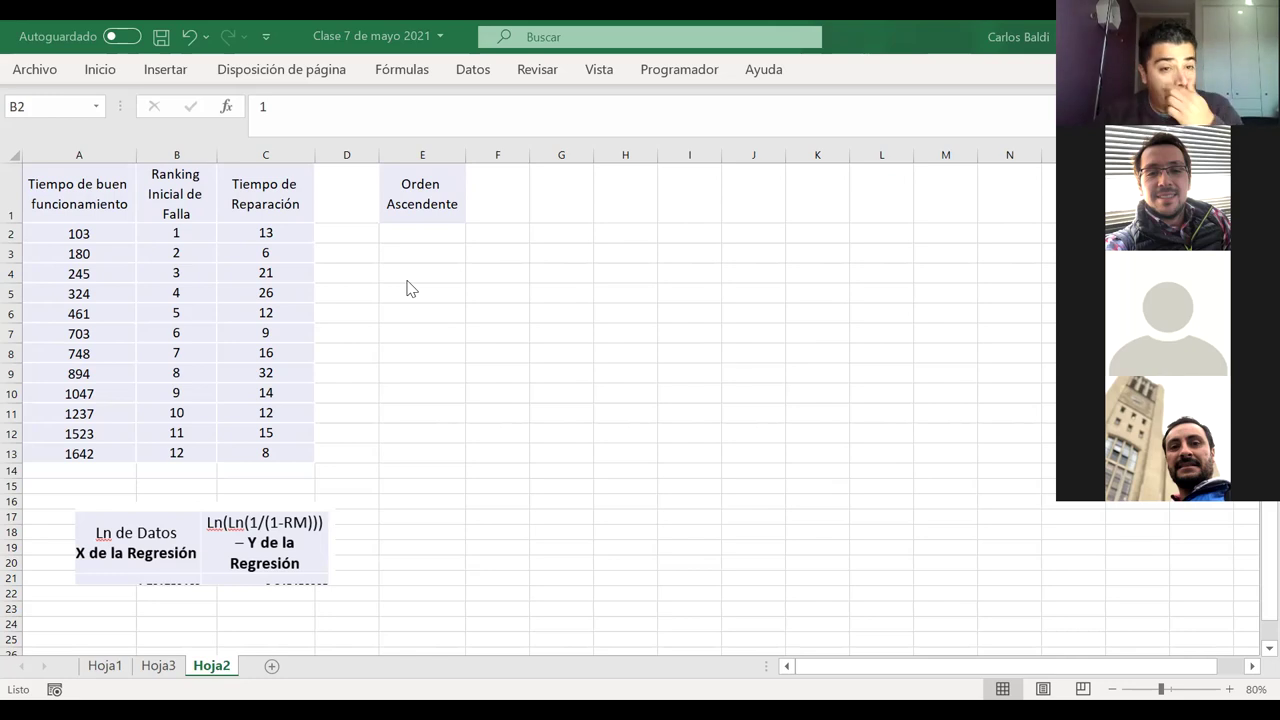
- Sort the repair times in ascending order from E2 with the formula =ORDENAR(C2:C13)
click(443, 234)
text(= )
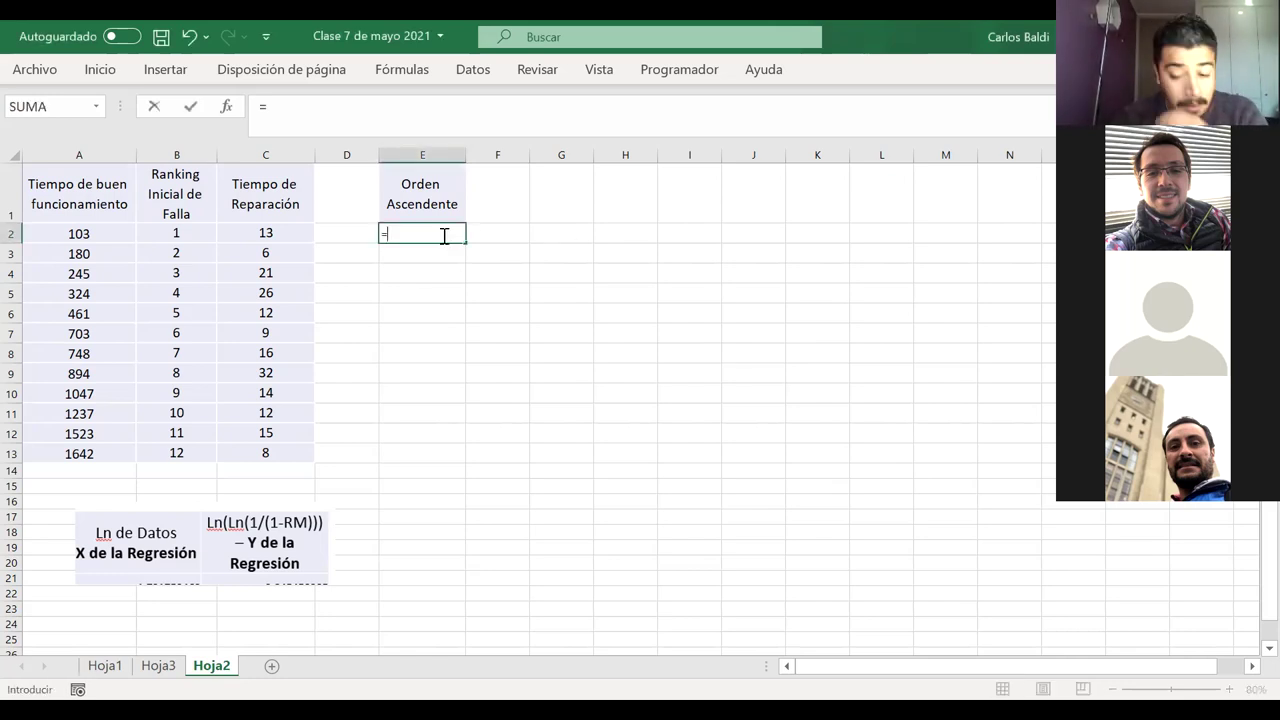
text(orden)
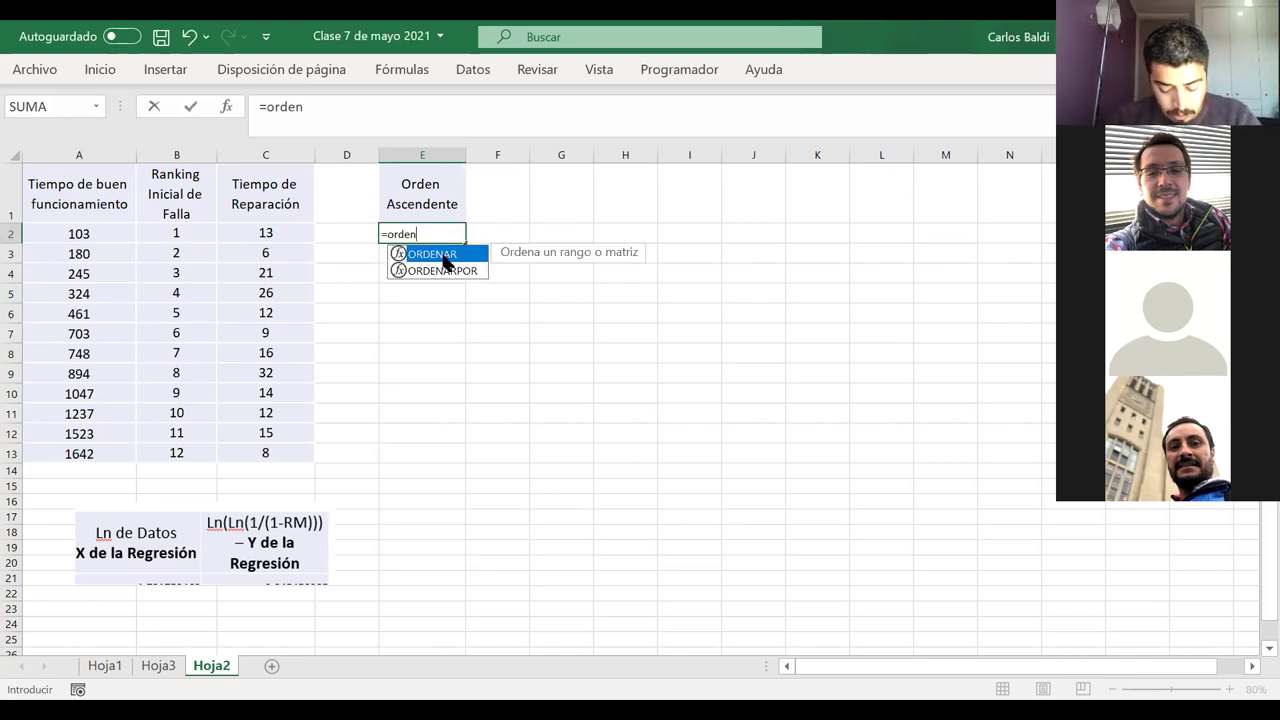
double_click(444, 256)
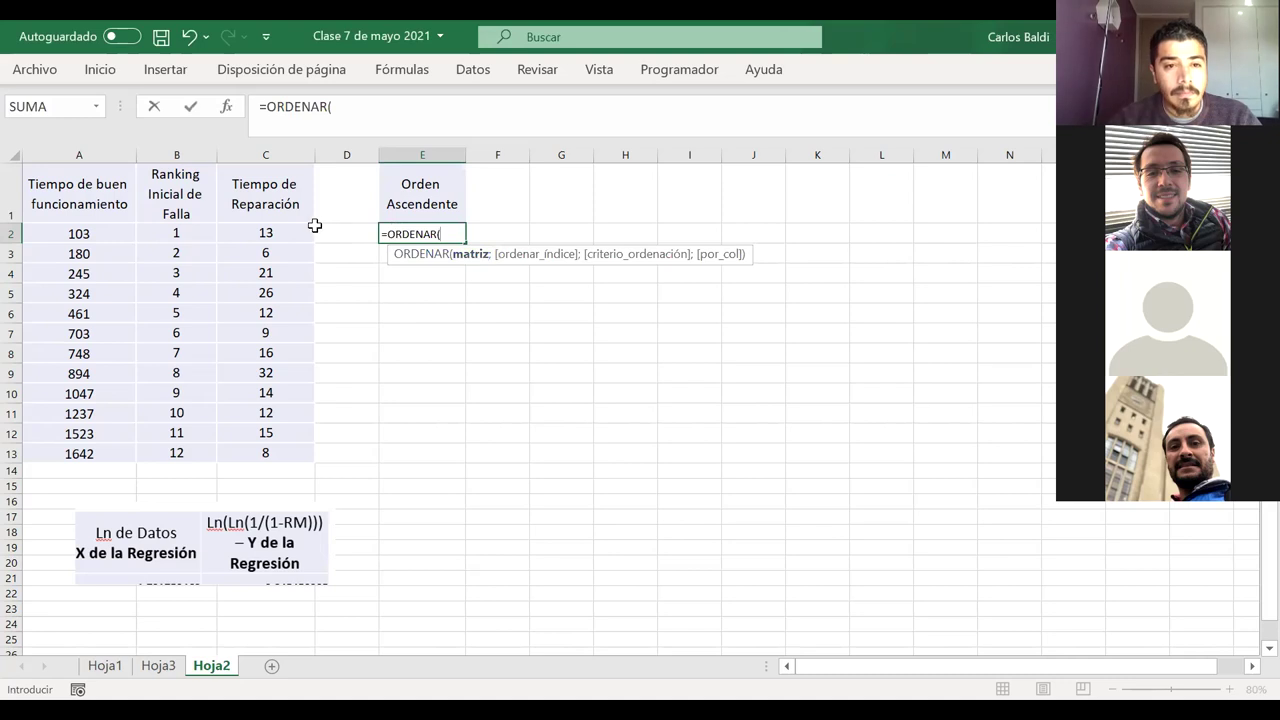
click(277, 232)
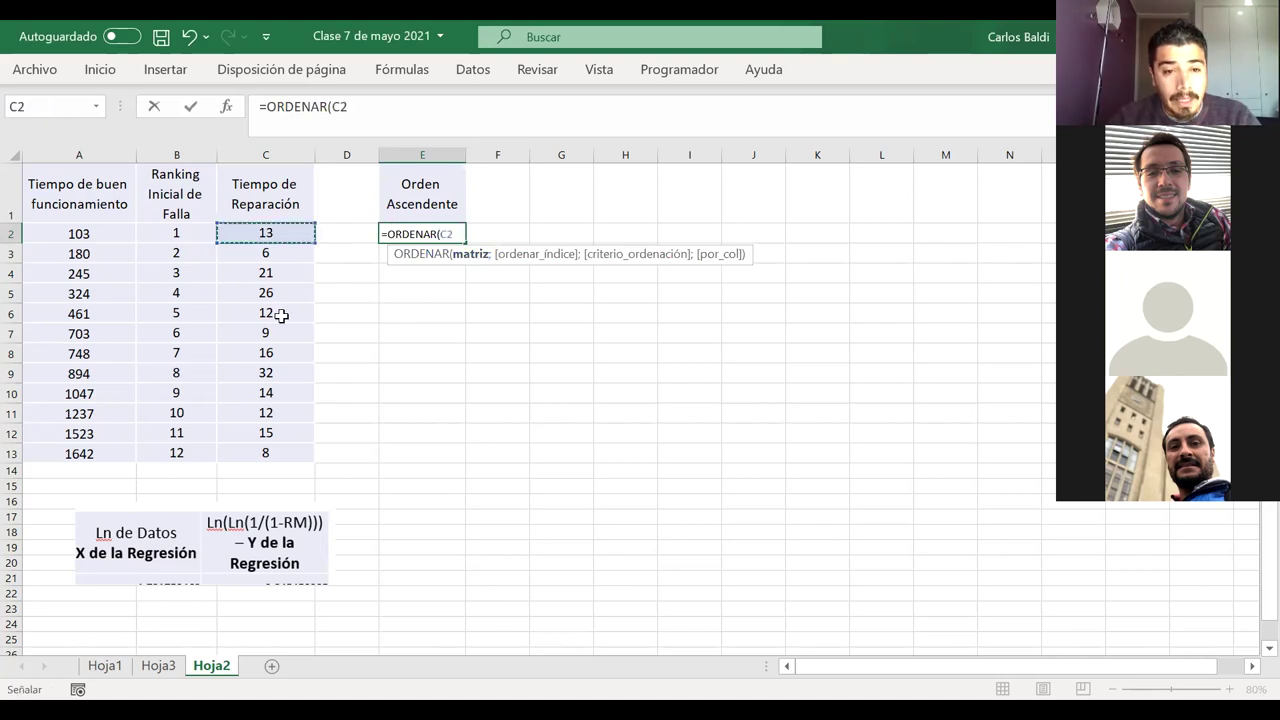
shift+click(283, 449)
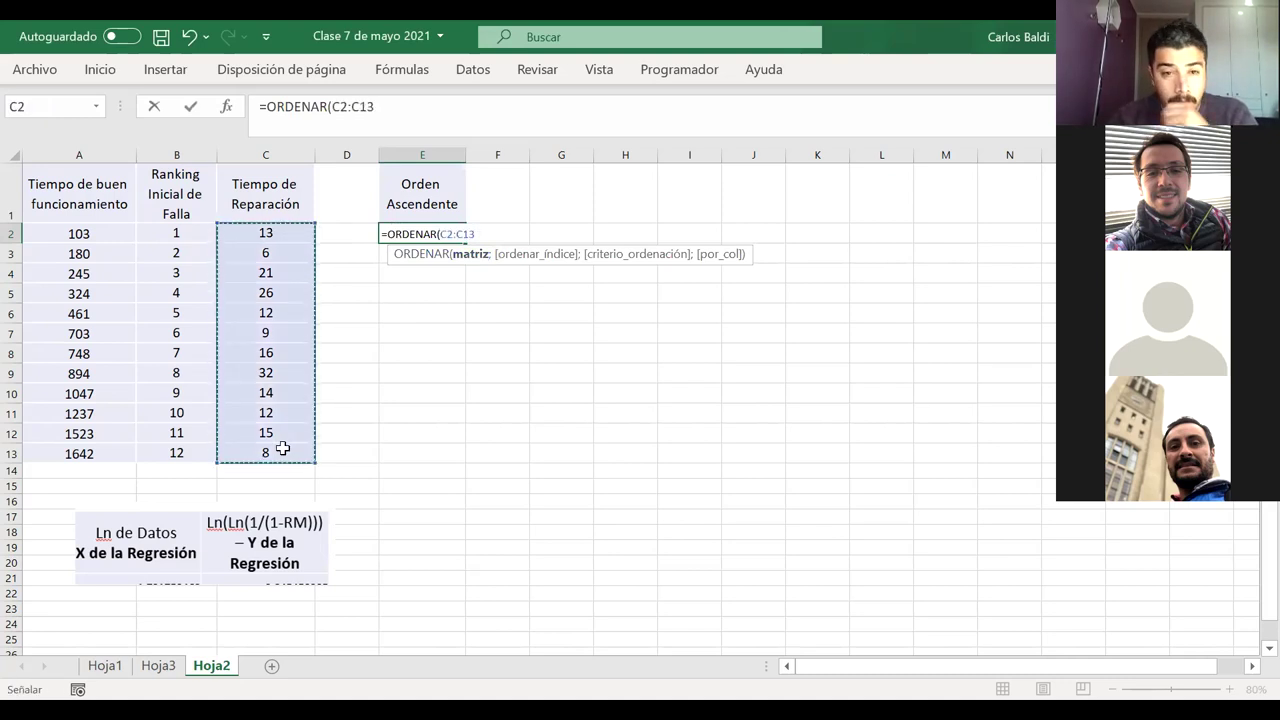
key(Return)
- Center the sorted repair times in E2:E13 horizontally
drag(450, 238, 420, 460)
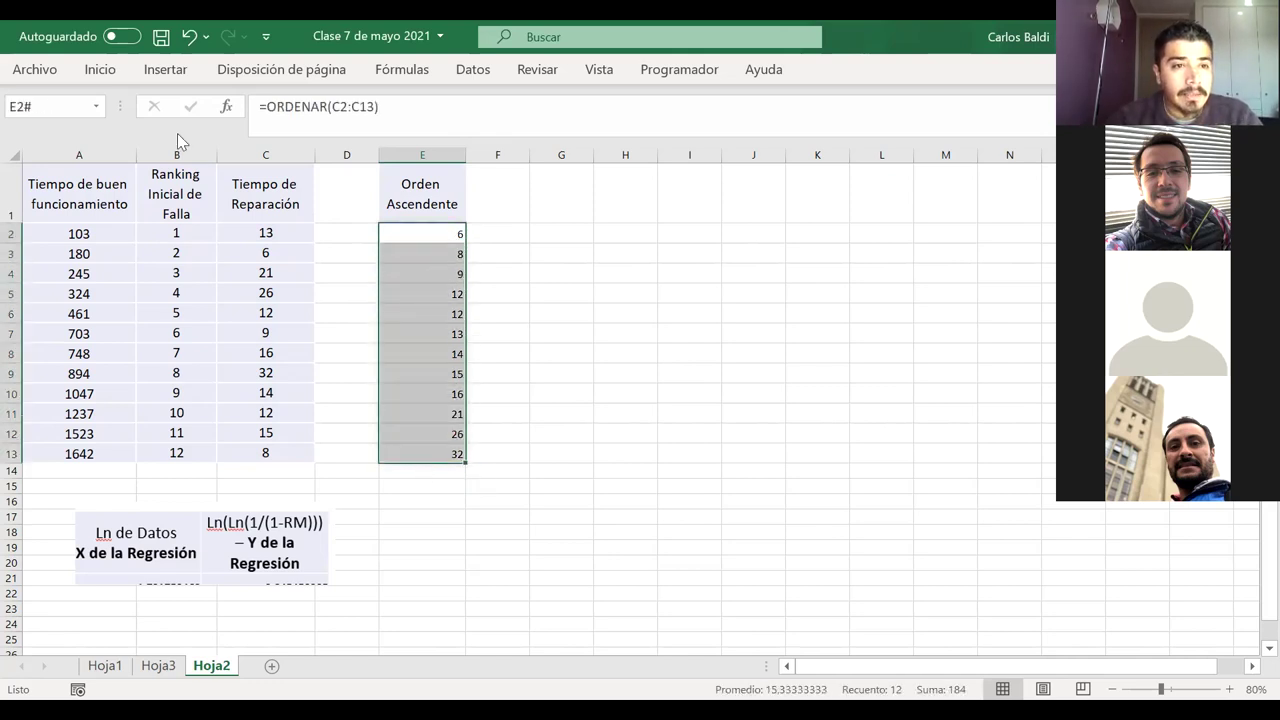
click(96, 70)
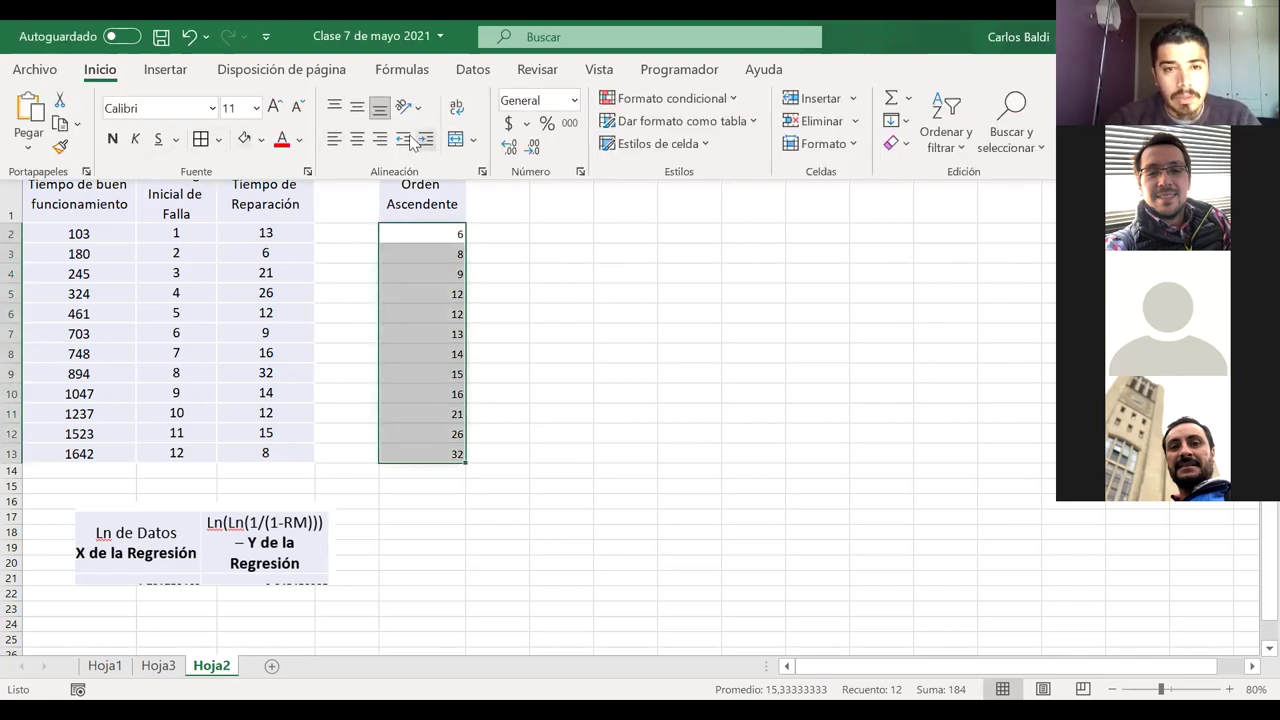
click(362, 140)
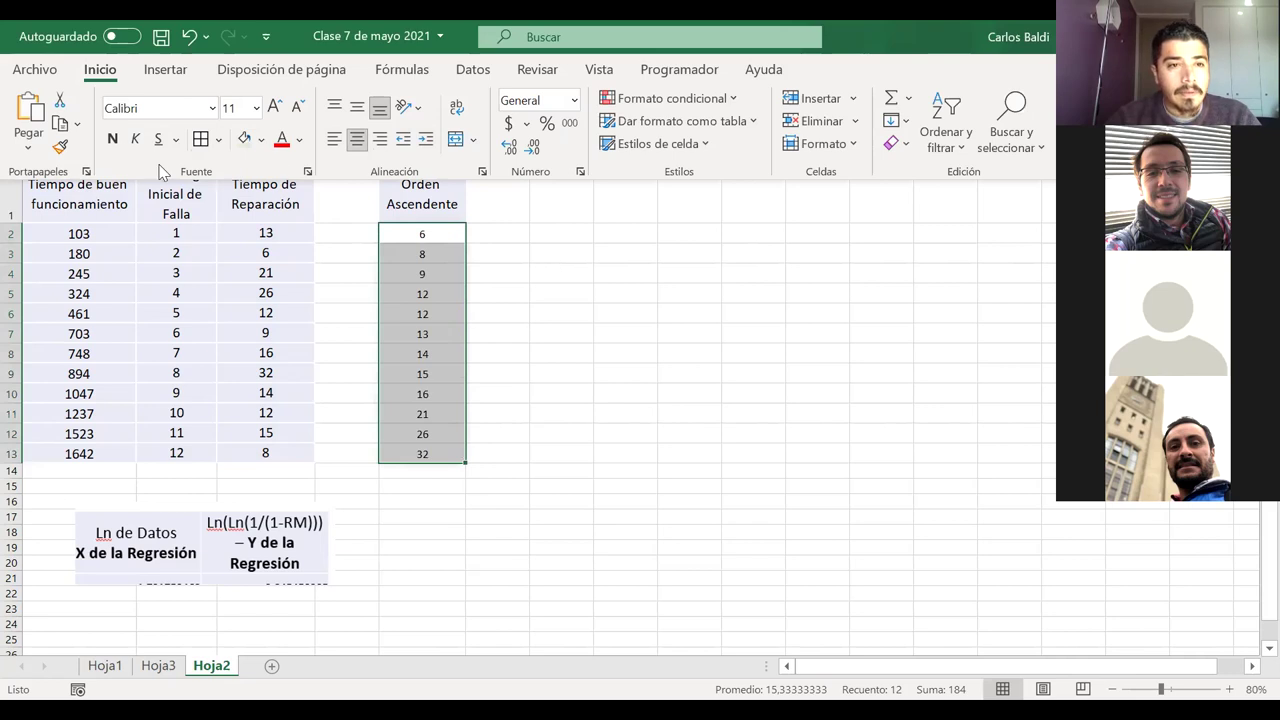
click(494, 191)
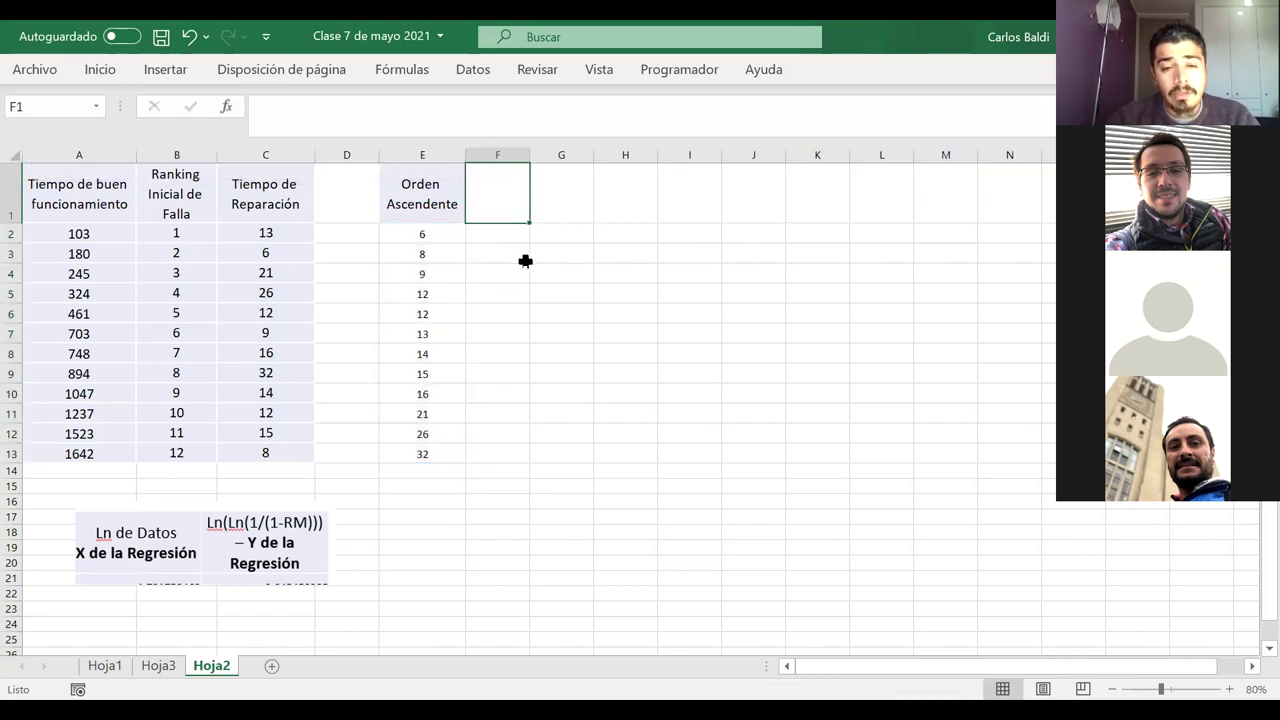
- Fill the Orden Ascendente column, including its header, with light gold and add borders to the cells E2:E13
drag(428, 230, 420, 451)
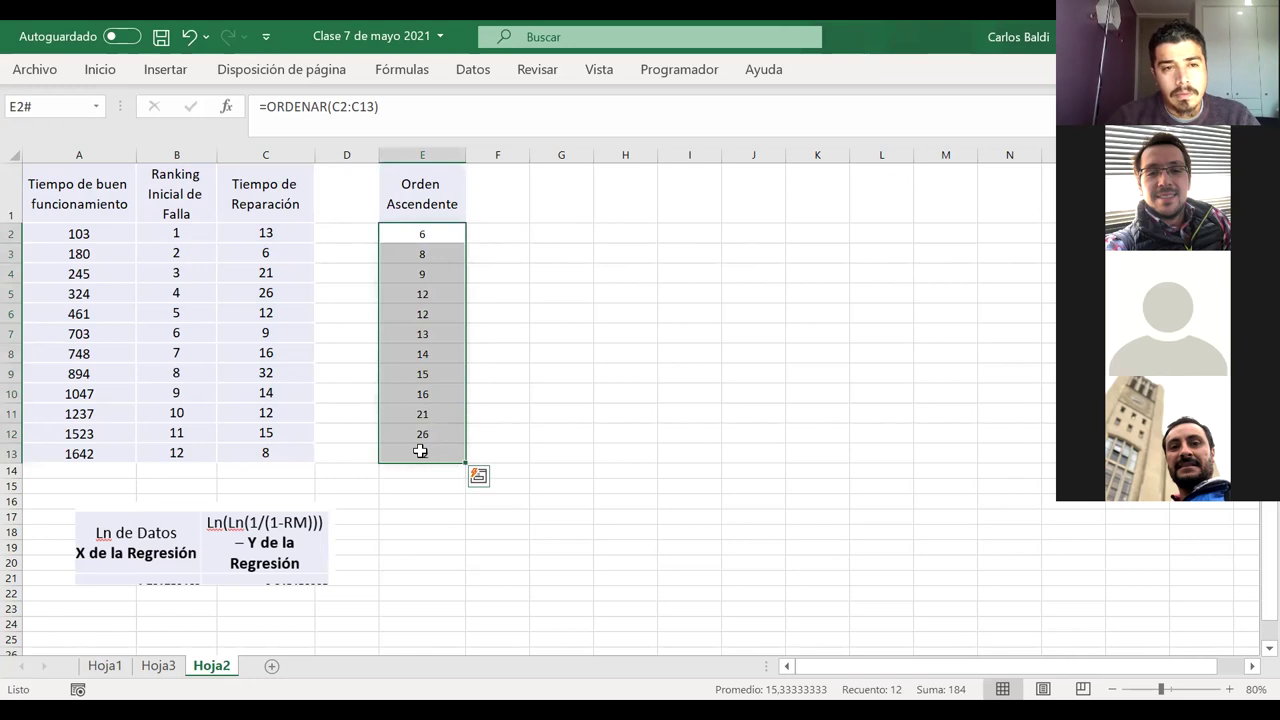
click(96, 72)
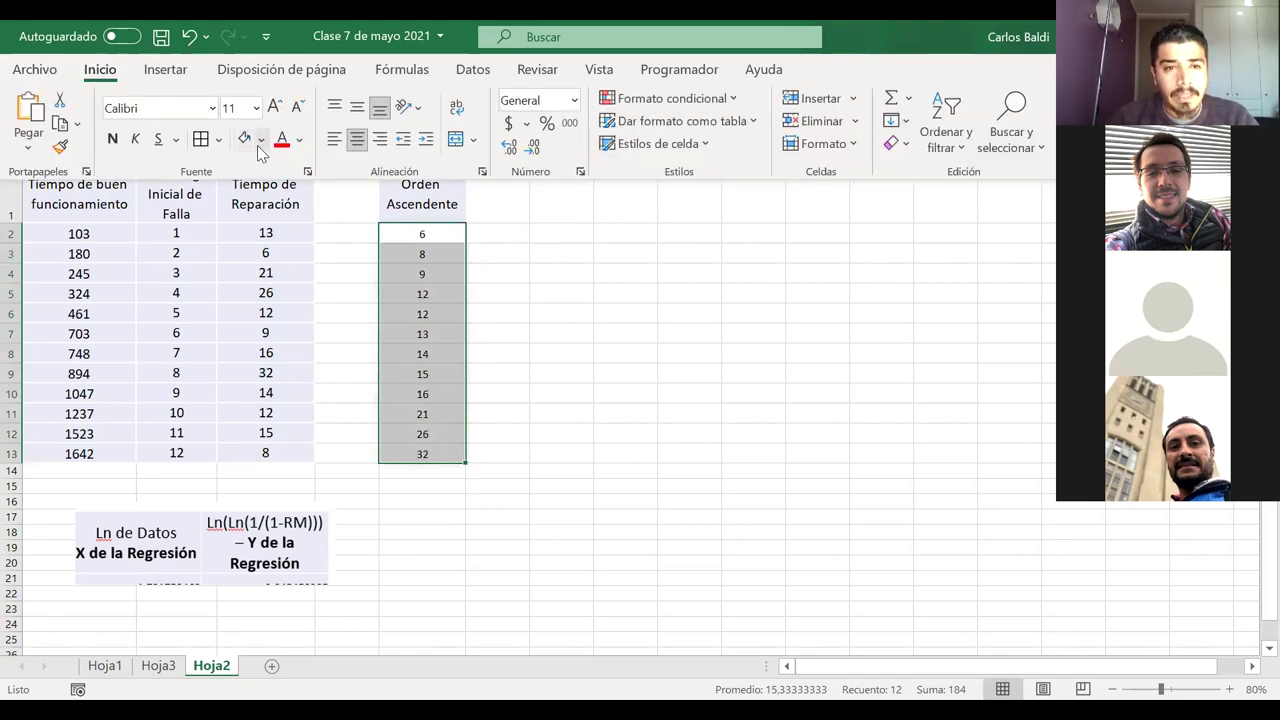
click(260, 144)
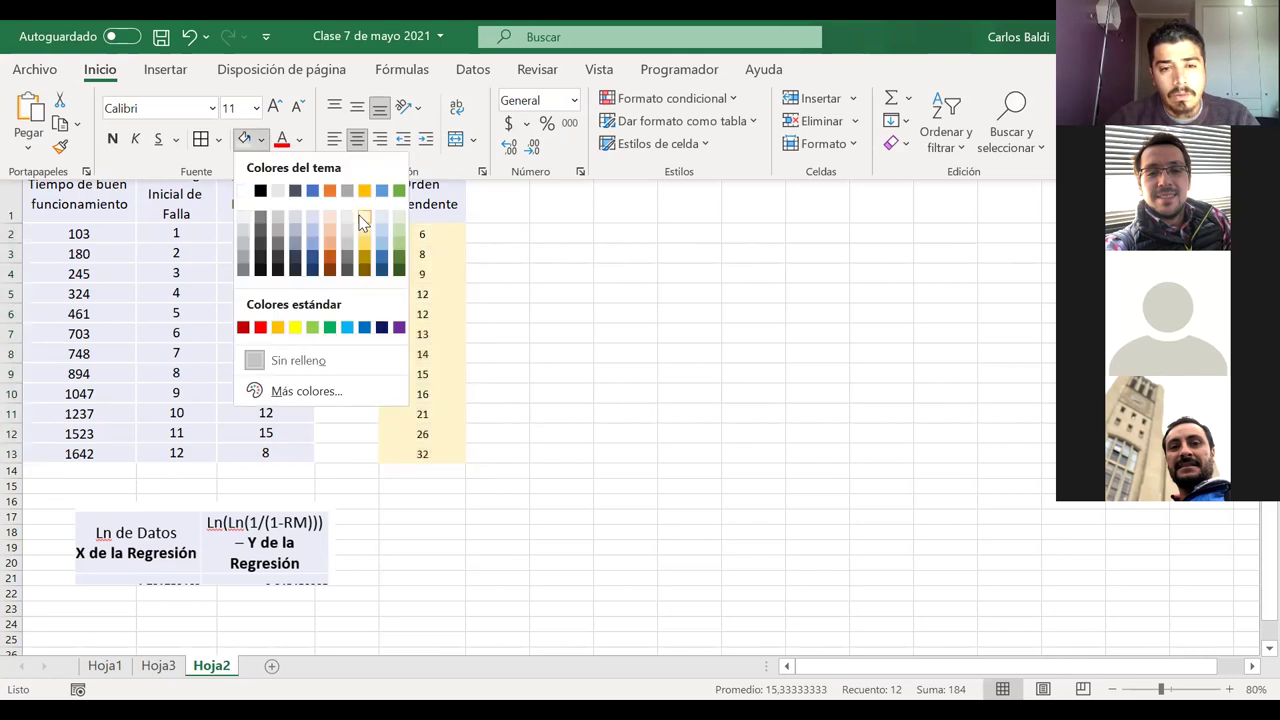
click(362, 222)
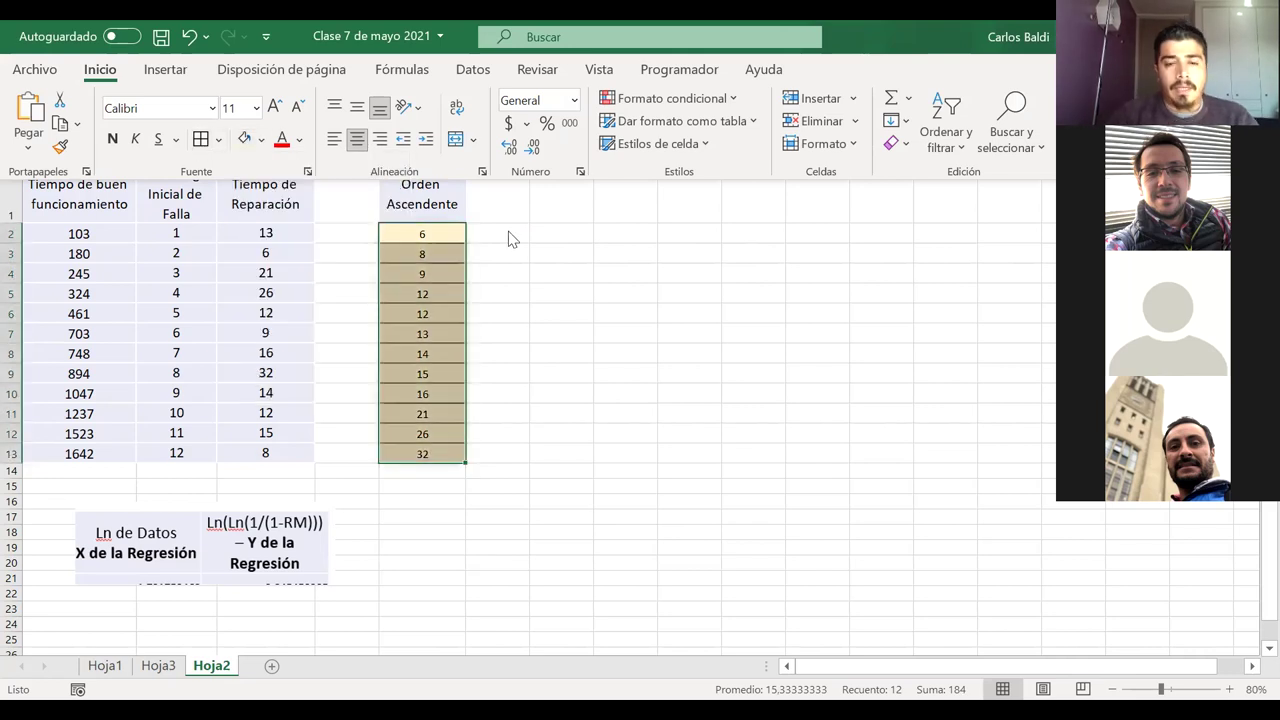
click(490, 207)
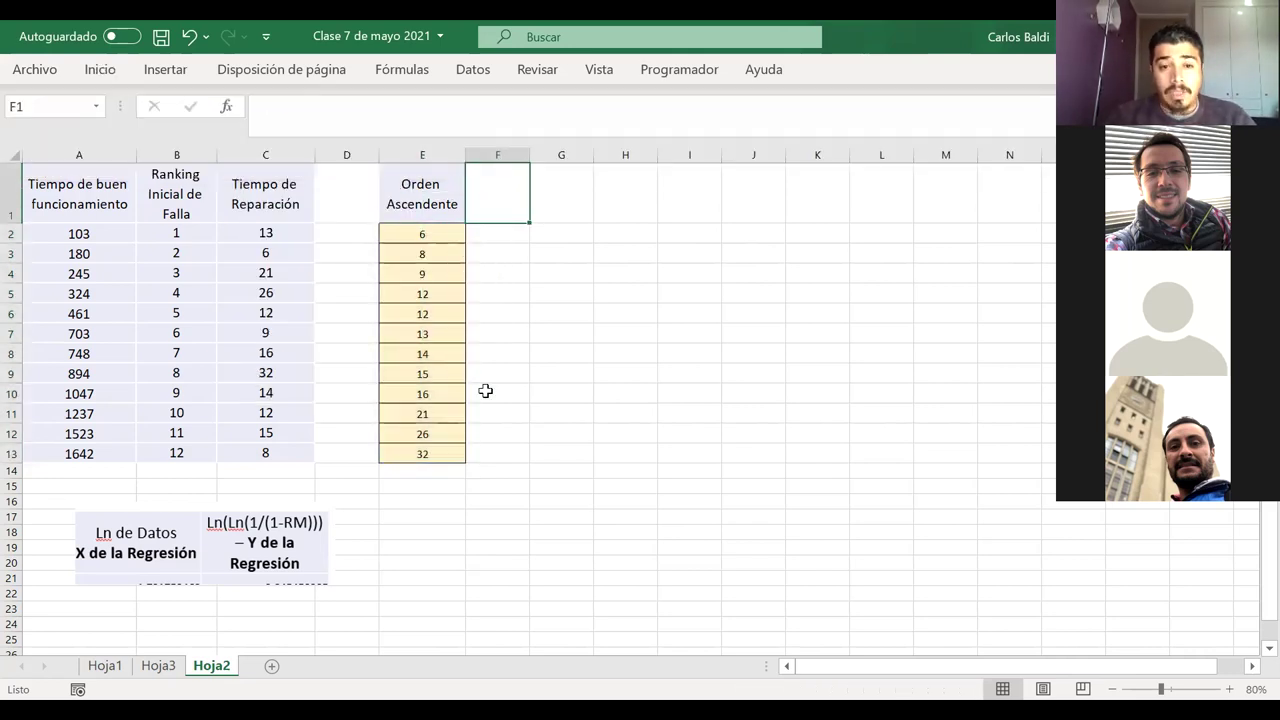
click(421, 204)
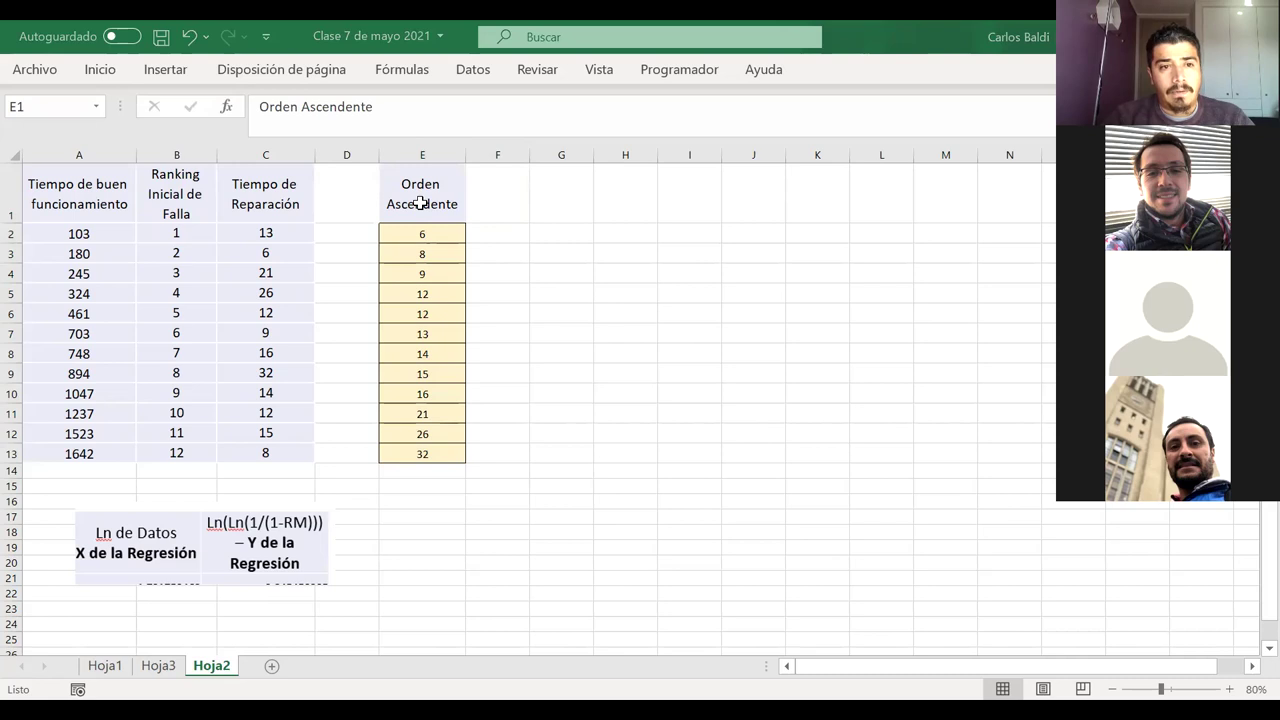
click(100, 69)
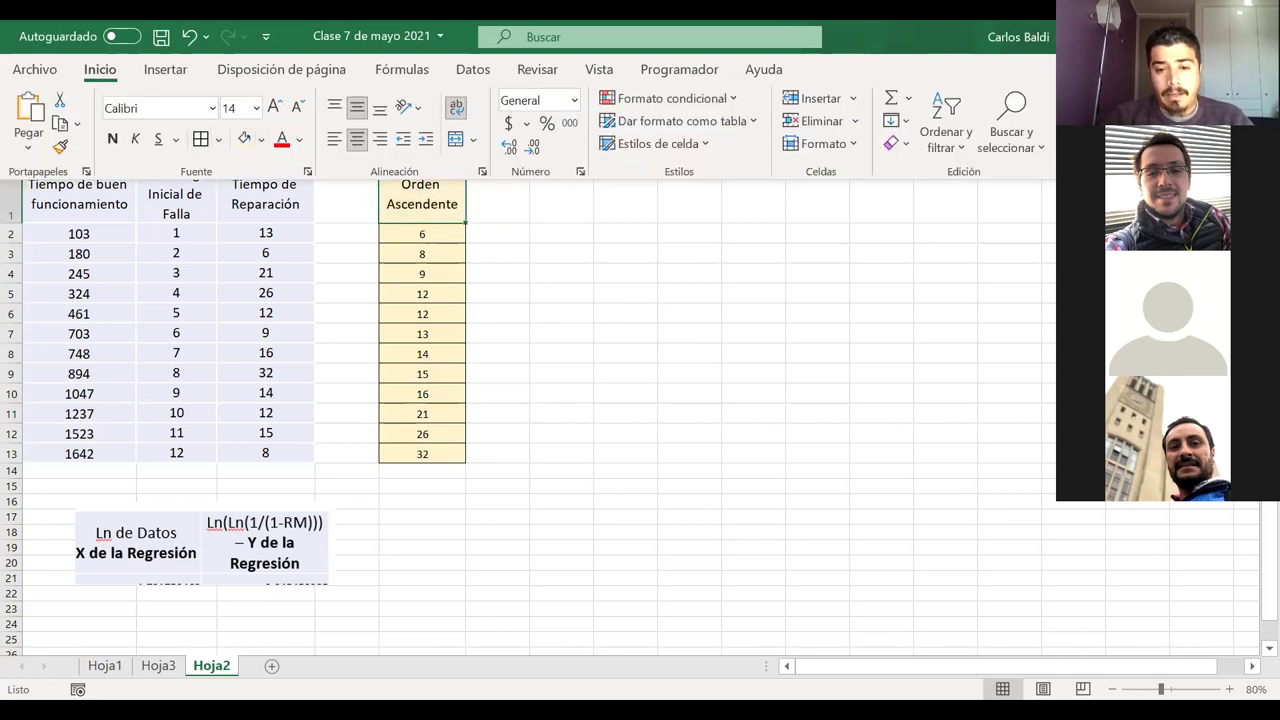
key(Escape)
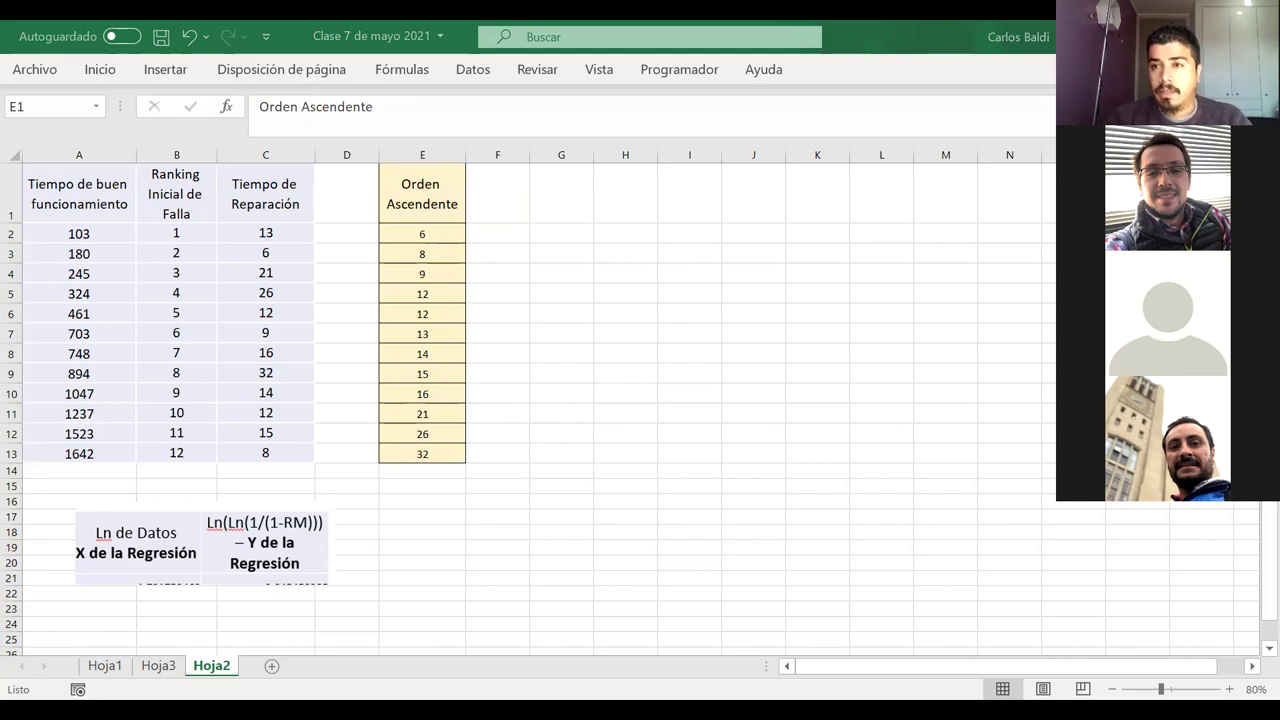
- Paste the picture of the RM = (Kj − 0,3)/(No + 0,4) formula into Hoja2 and place it below the Orden Ascendente column
key(alt+Tab)
key(alt+Tab)
click(580, 484)
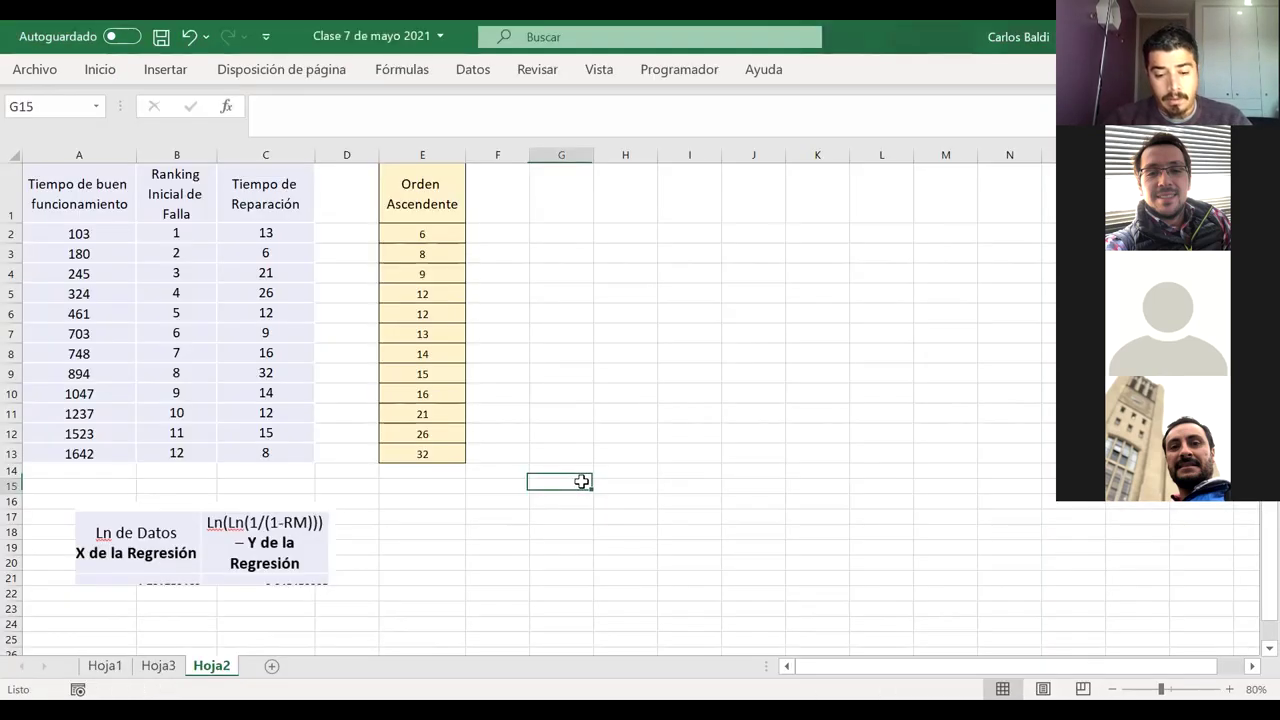
key(ctrl+v)
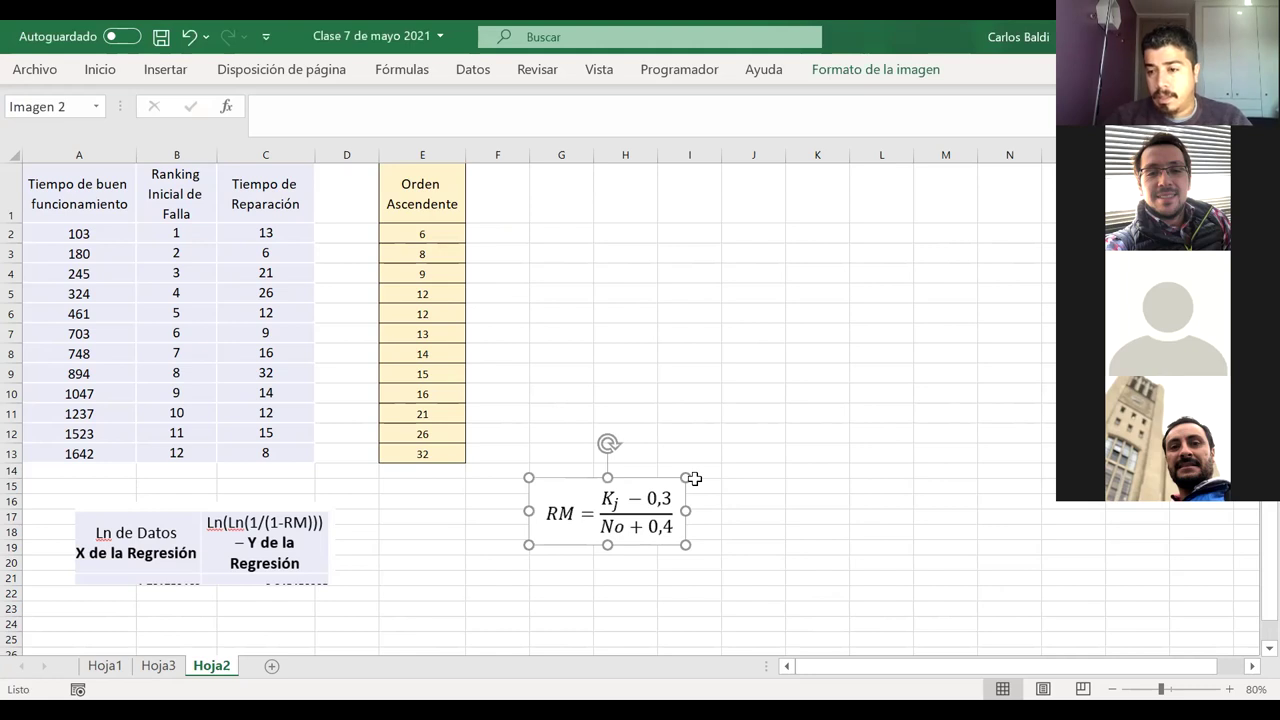
drag(534, 523, 405, 543)
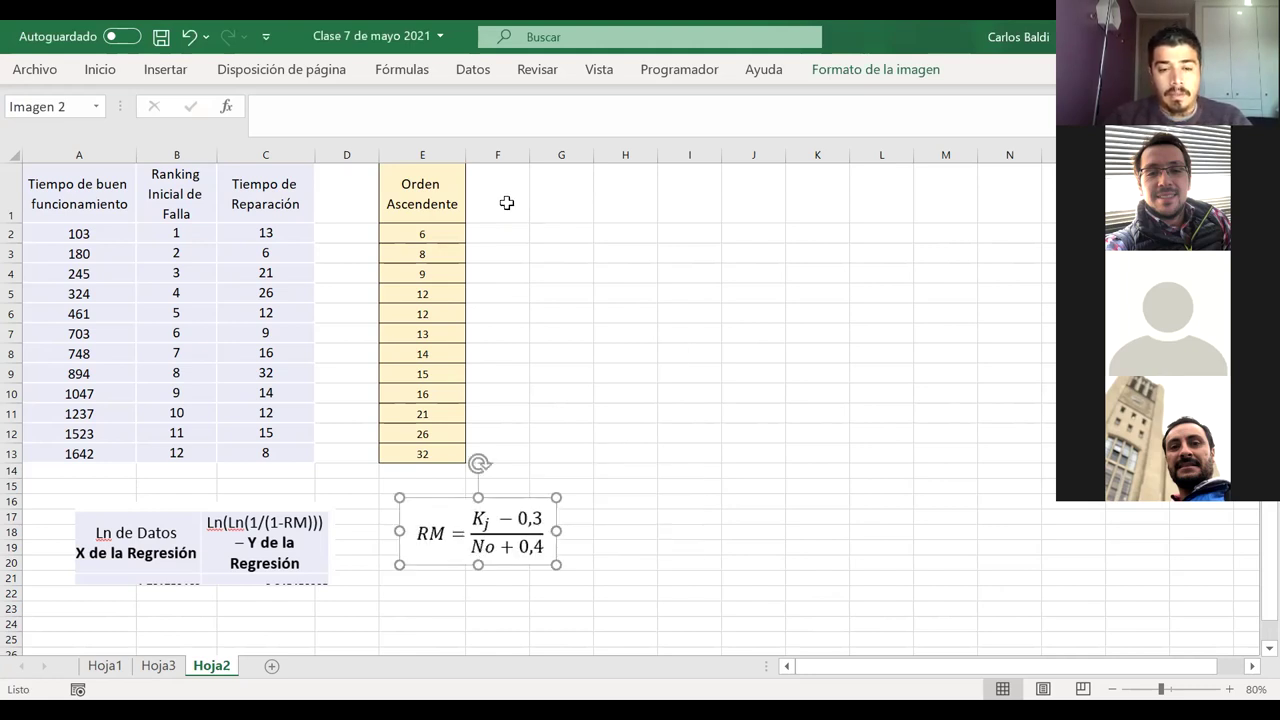
- Enter the header RM in F1 and copy the Orden Ascendente header's formatting to F1:F13
click(507, 203)
text(RM)
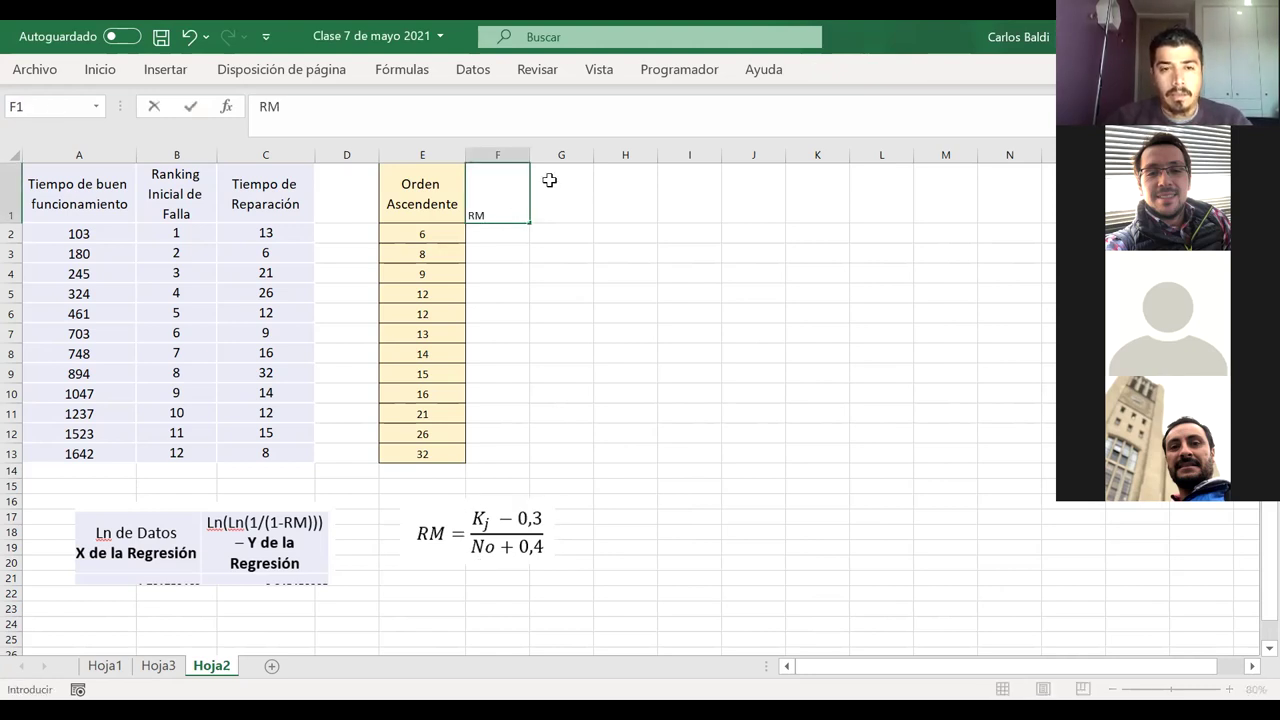
click(435, 195)
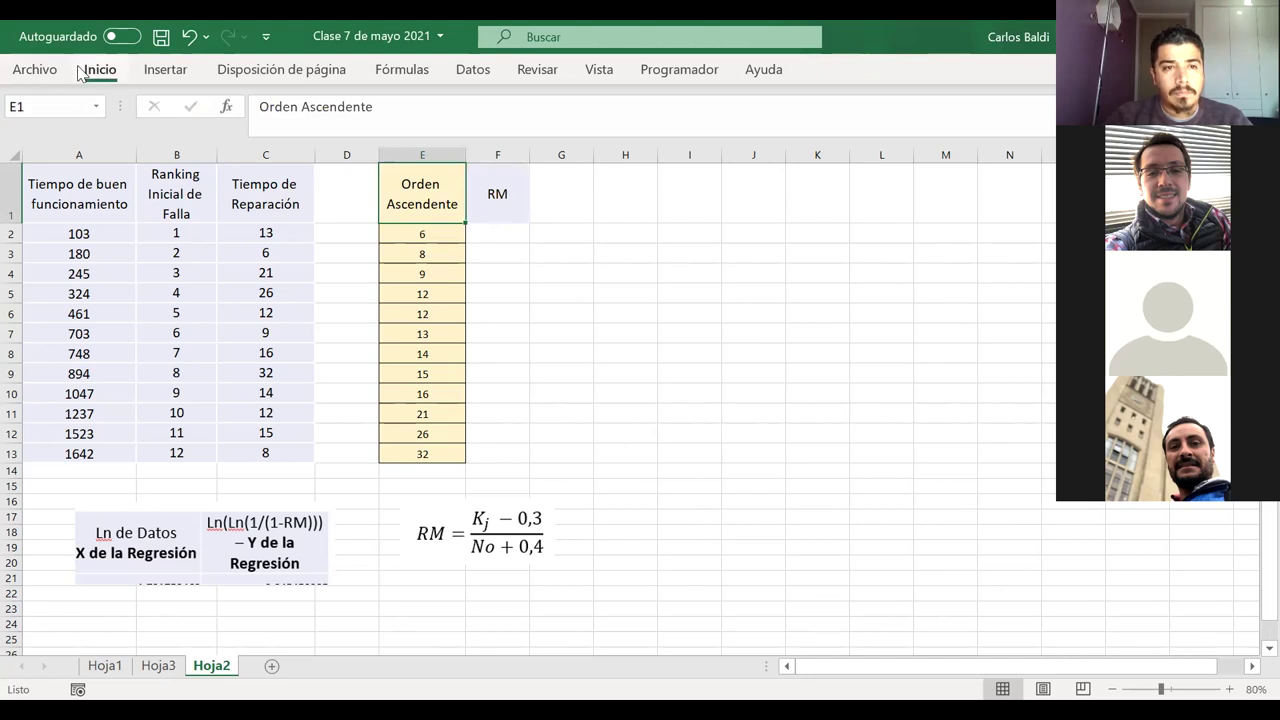
click(80, 72)
click(60, 147)
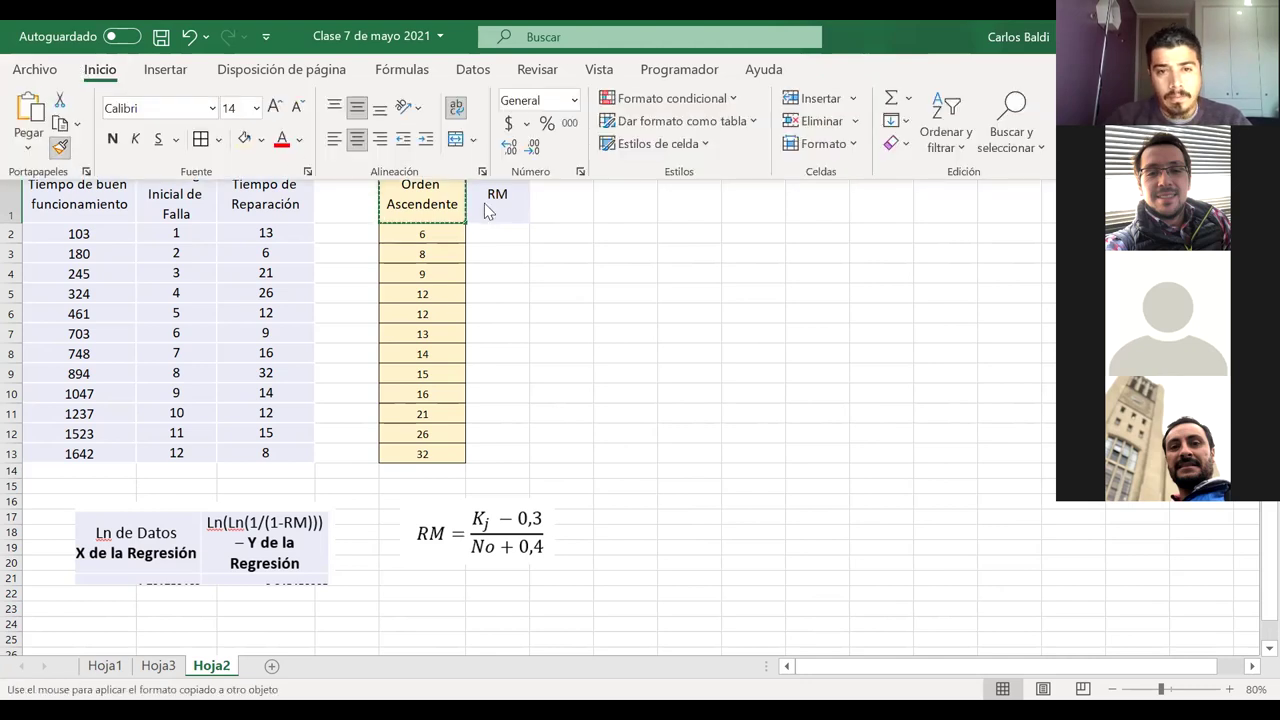
drag(487, 210, 511, 454)
- Calculate the median rank in F2 with =(B2-0,3)/($B$13+0,4) and fill the formula down to F13
click(505, 234)
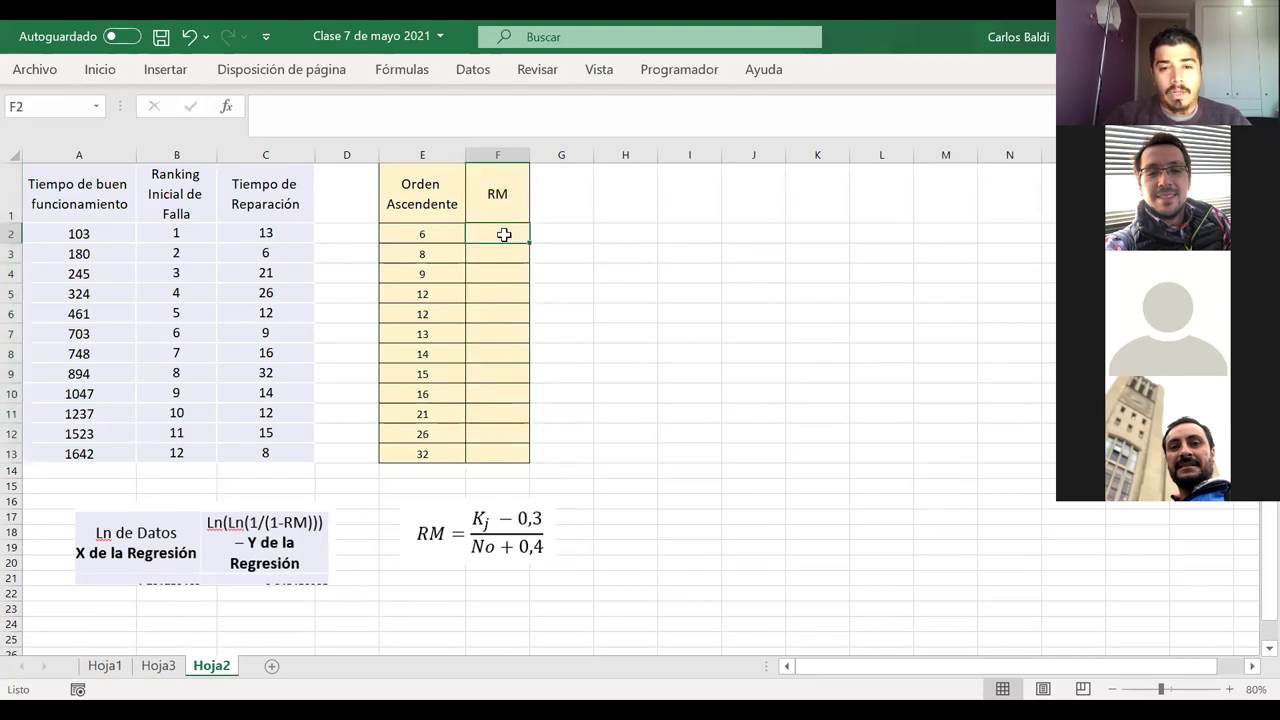
text(=)
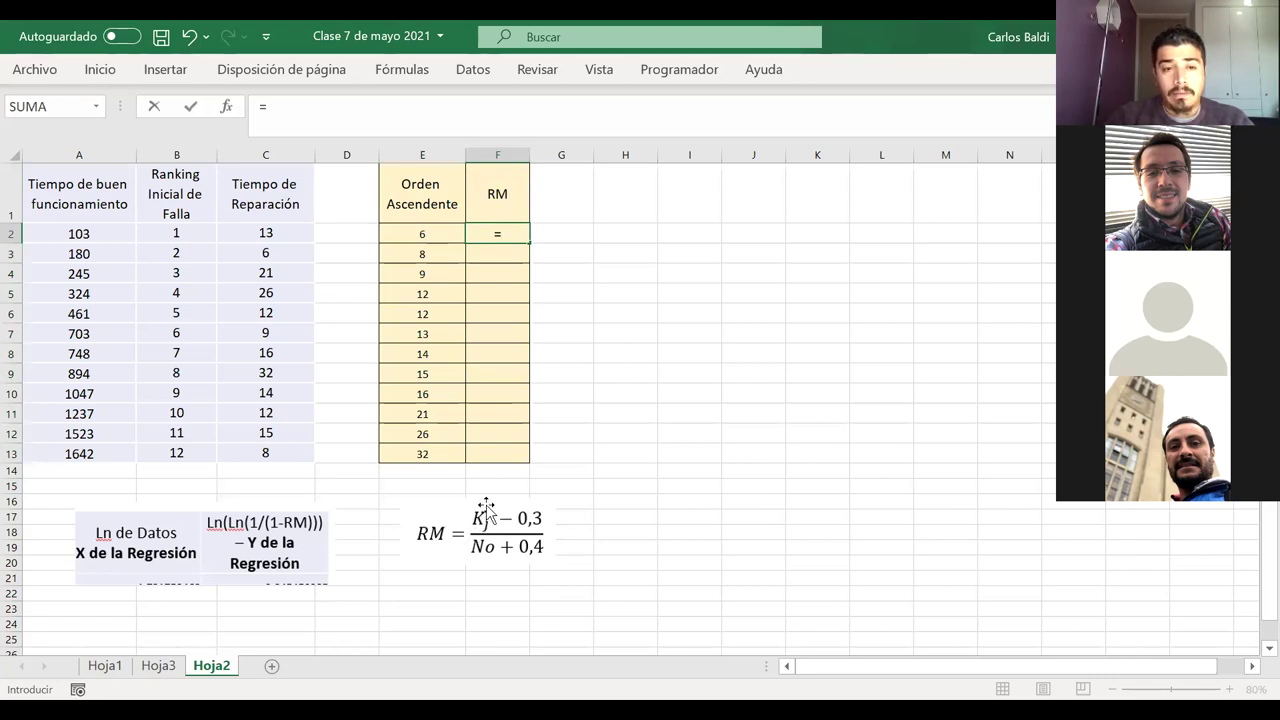
click(171, 229)
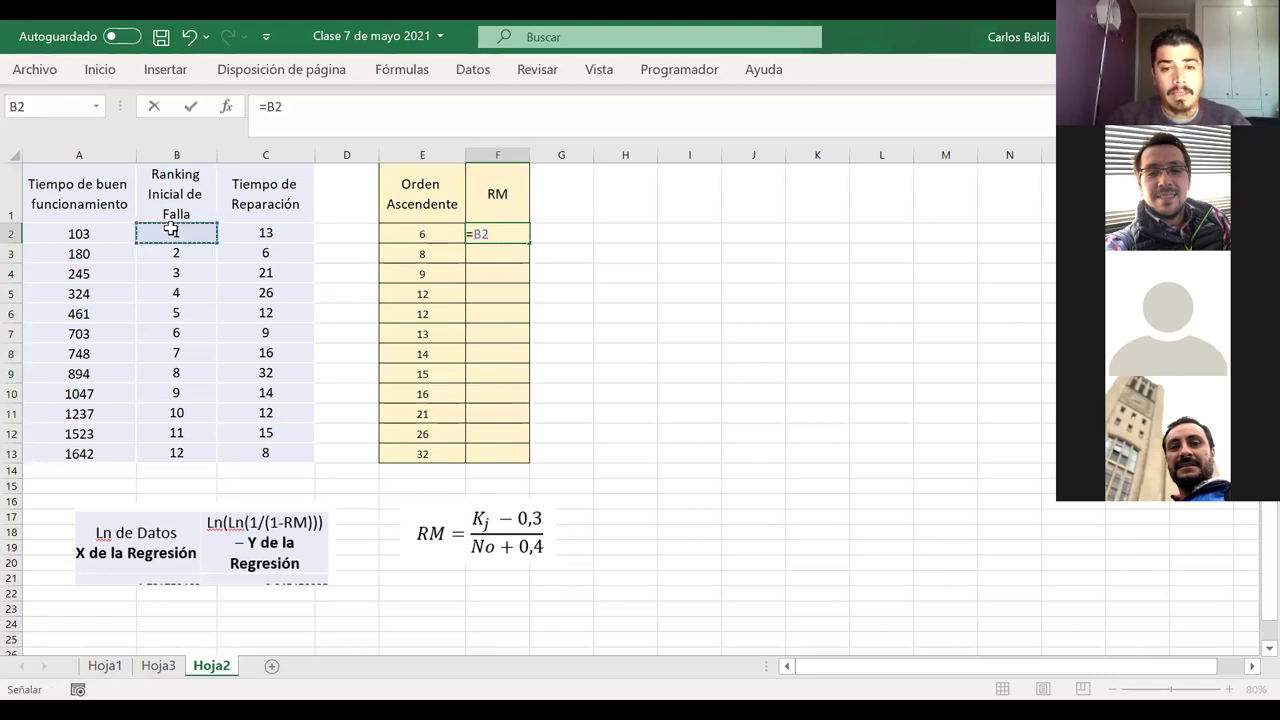
text(-0,3)
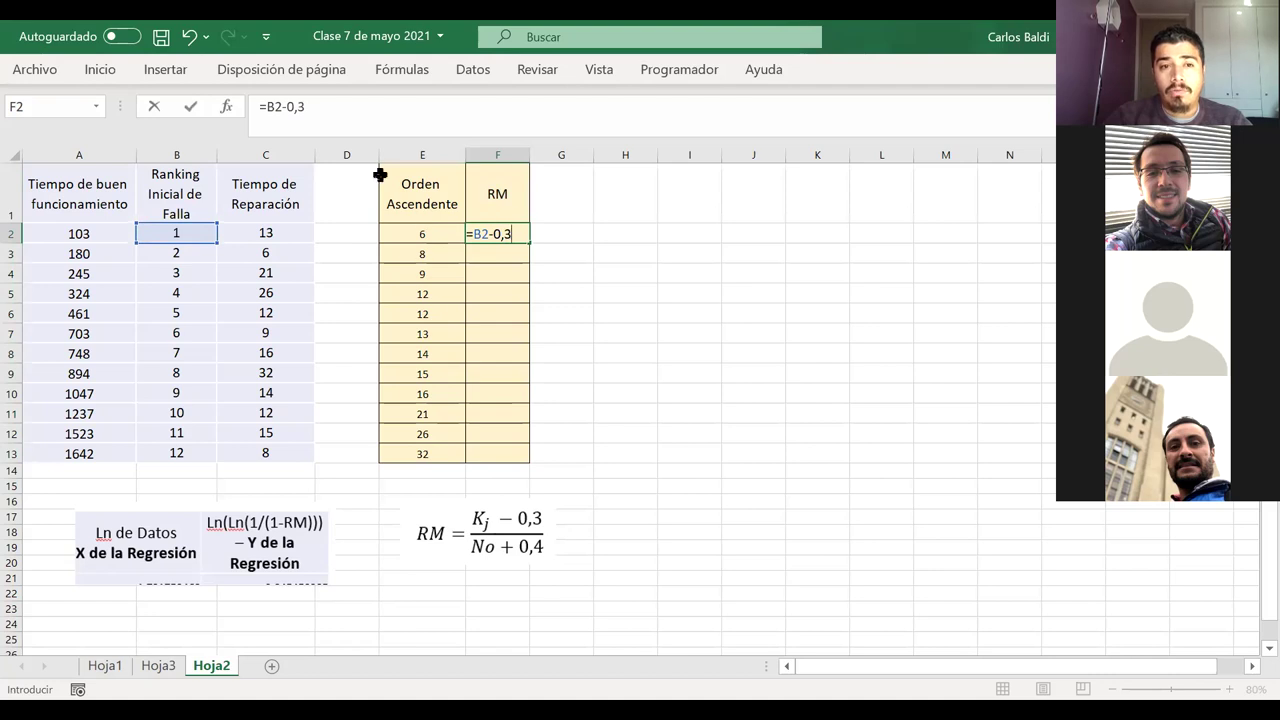
click(266, 106)
text(()
click(333, 120)
text())
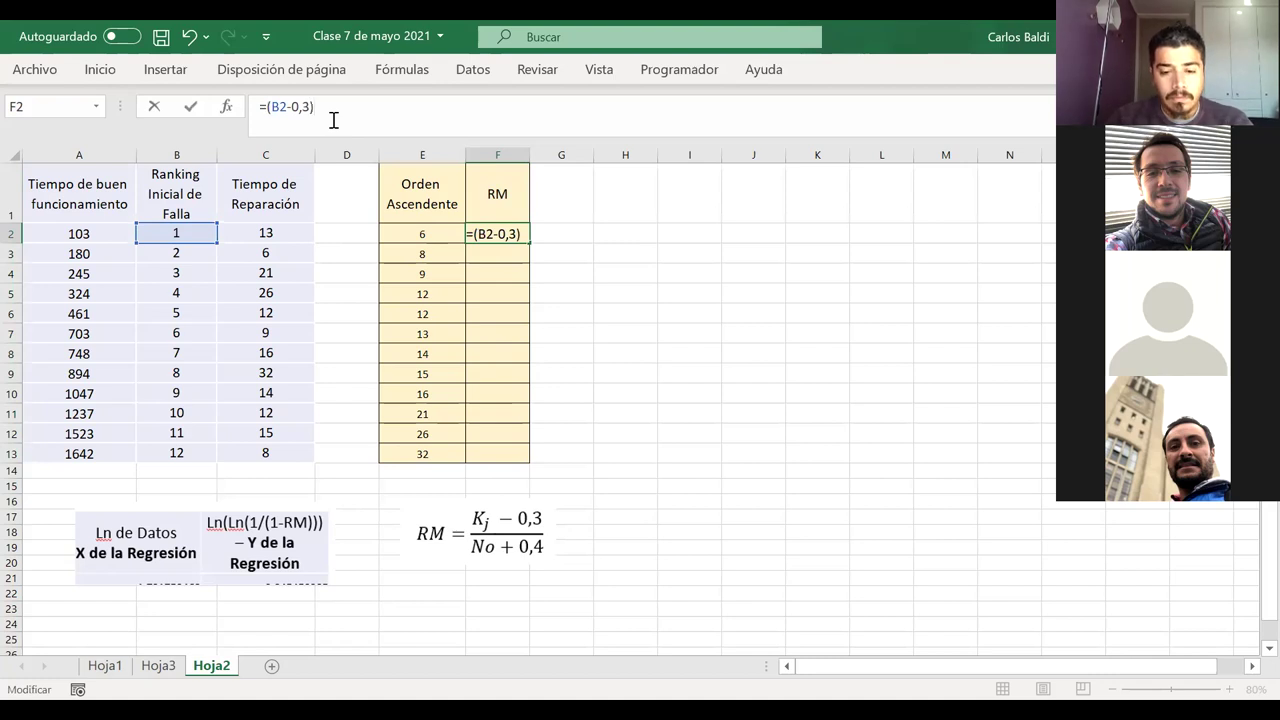
text(/()
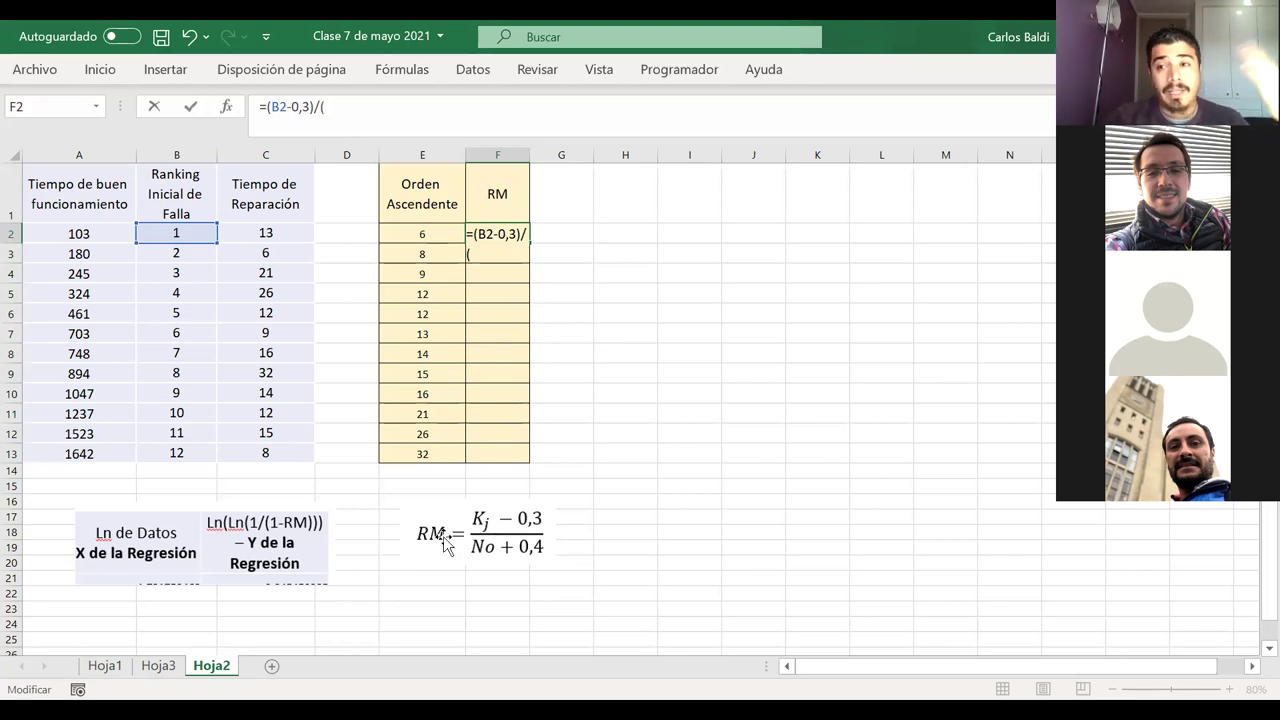
click(177, 453)
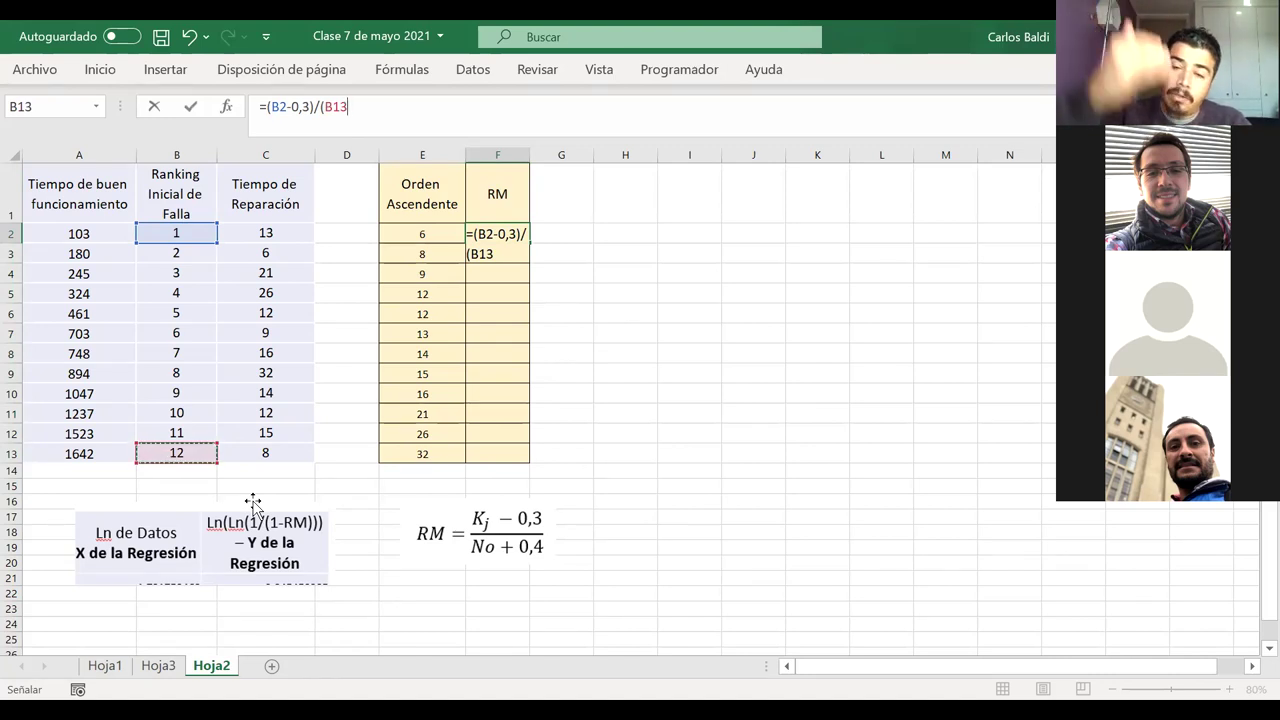
key(F4)
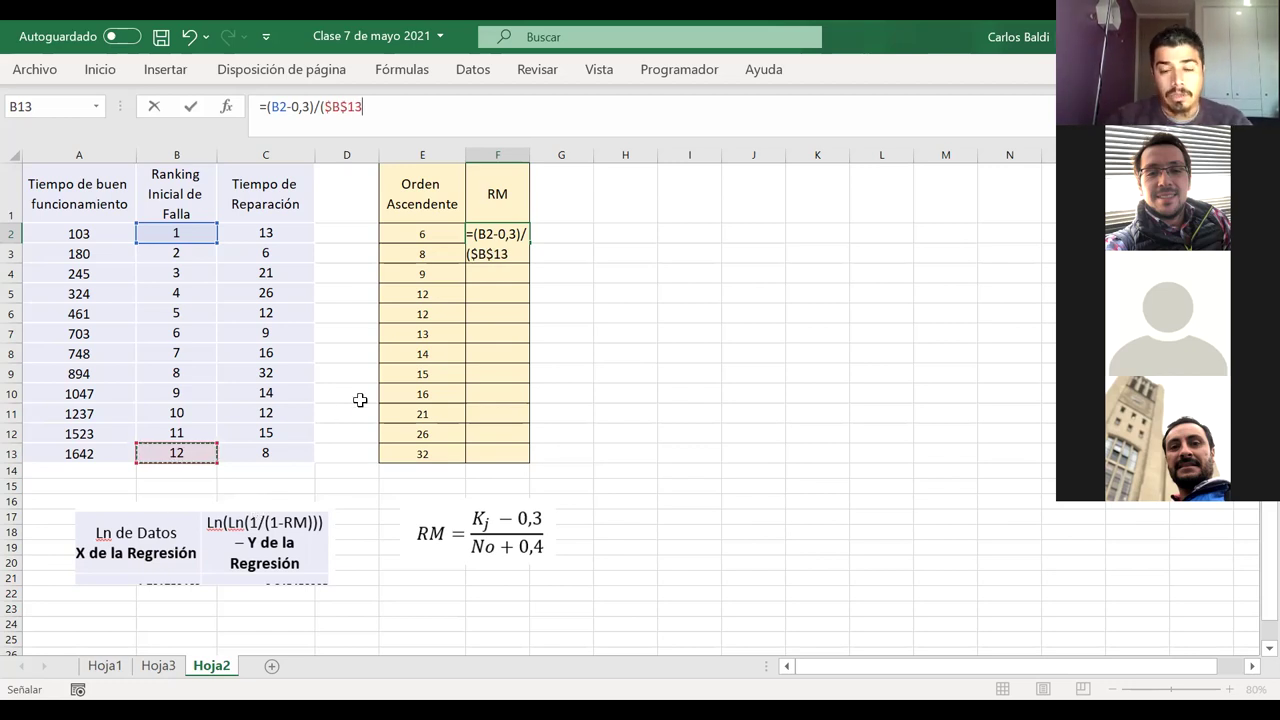
text(+0,4))
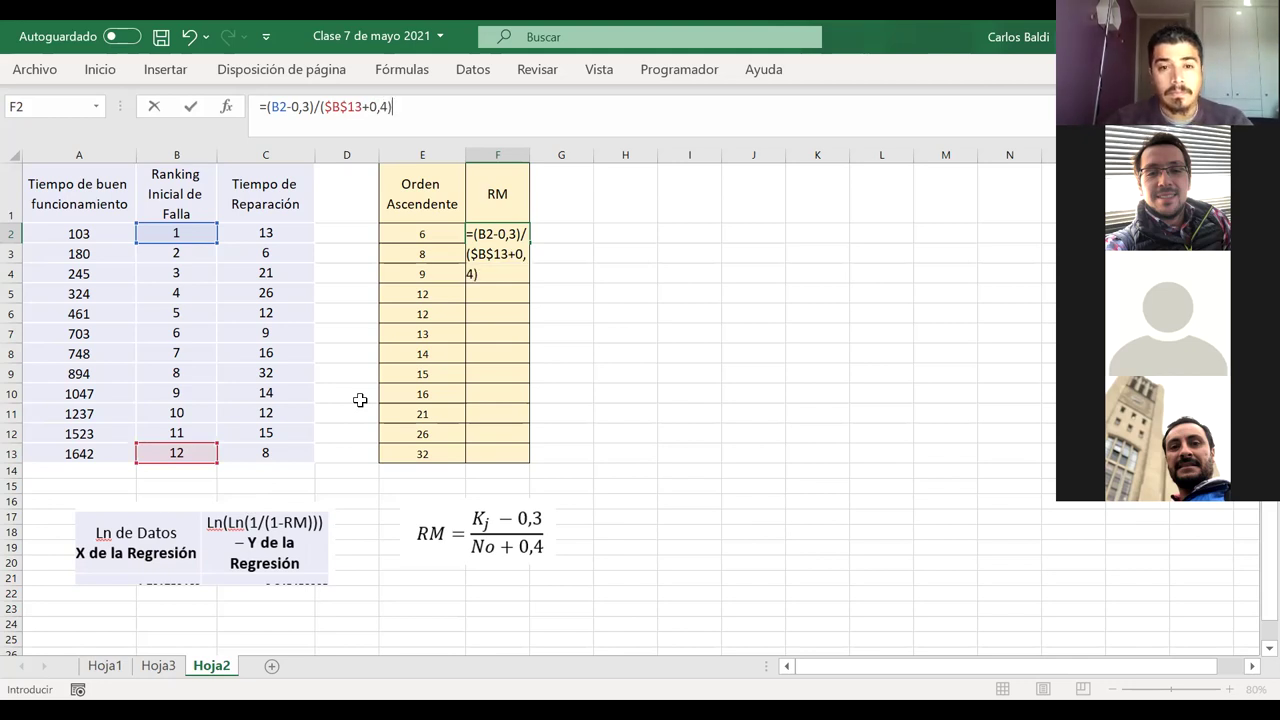
key(Return)
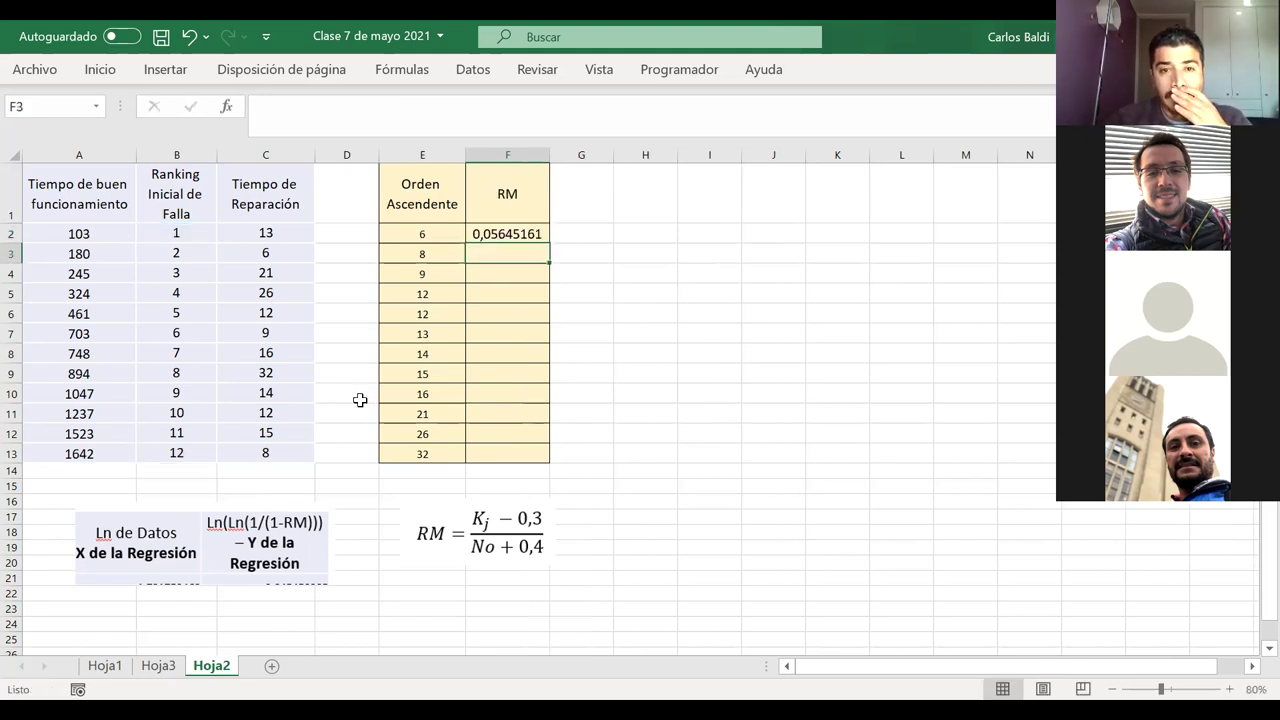
click(536, 229)
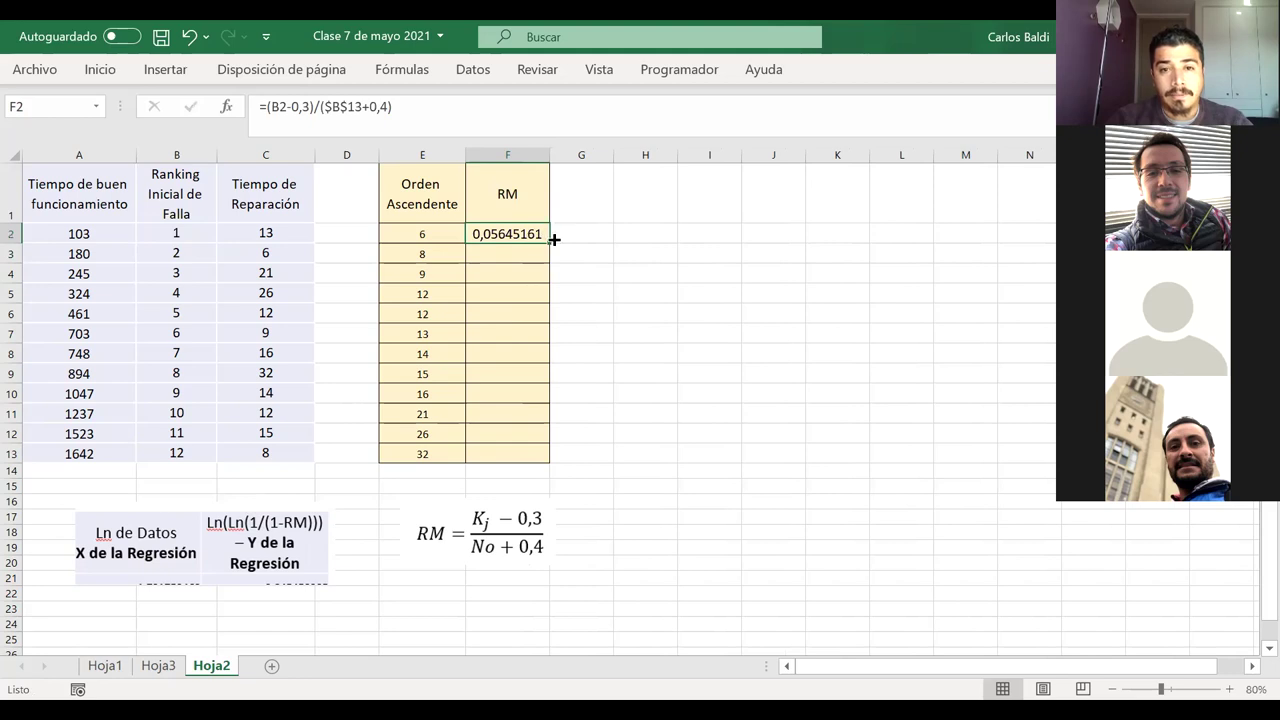
drag(549, 241, 532, 456)
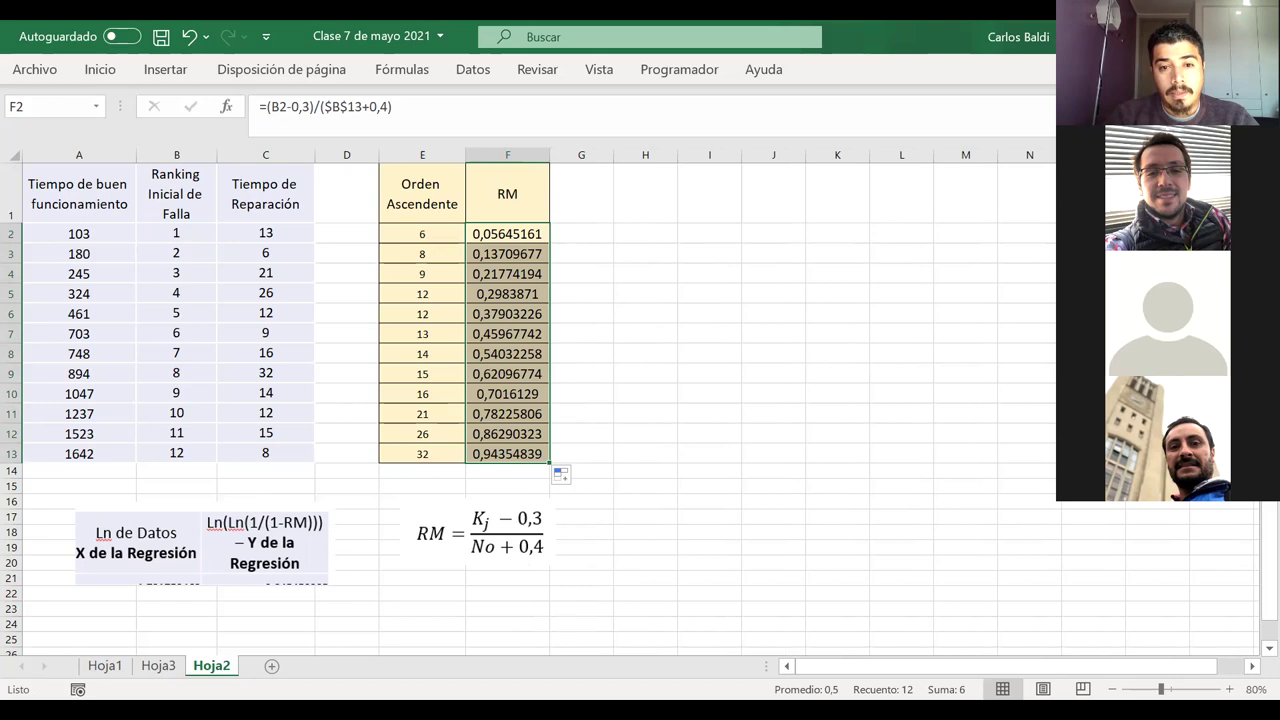
key(alt+Tab)
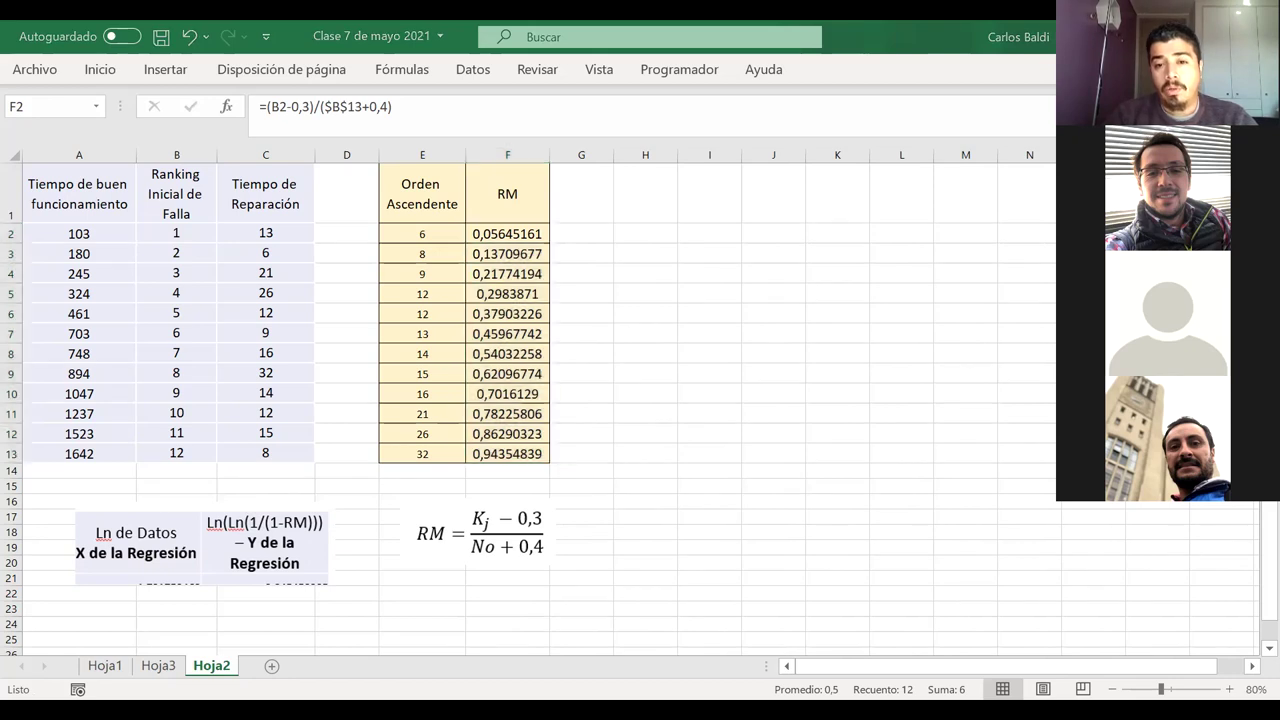
key(alt+Tab)
- Enter the column header 1/(1-RM) in cell G1, beside the RM column
click(573, 194)
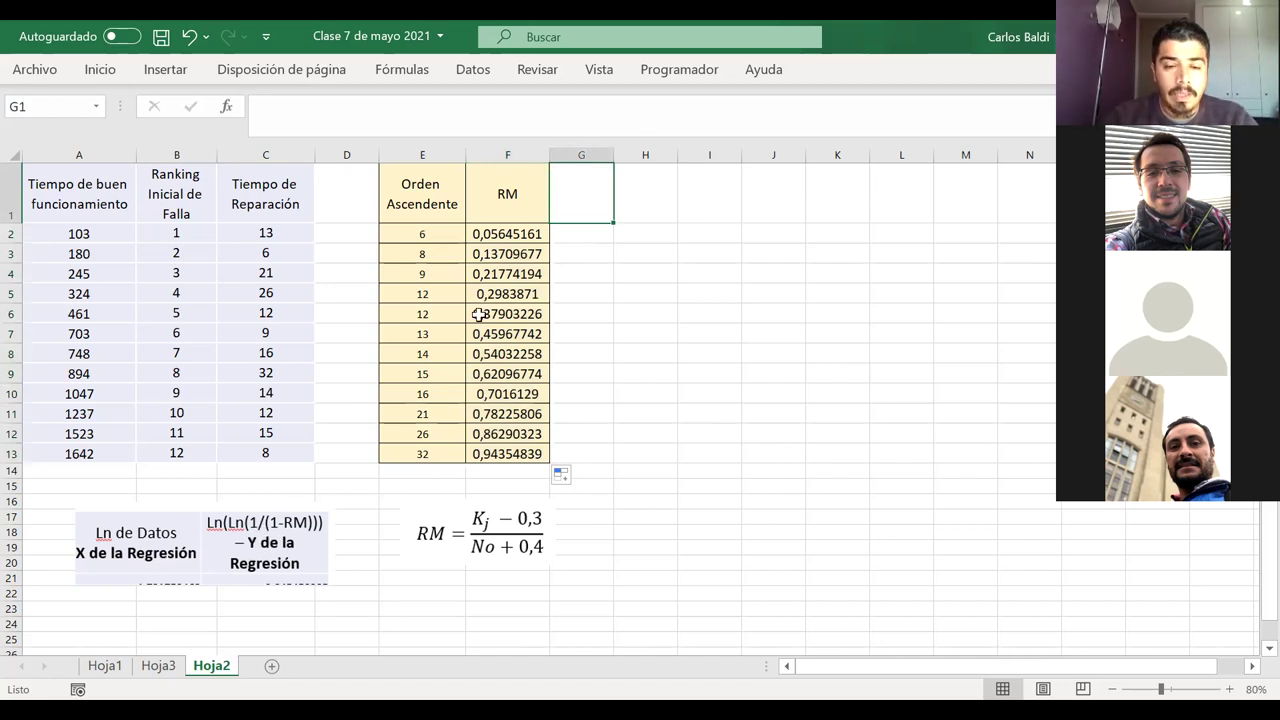
text(1)
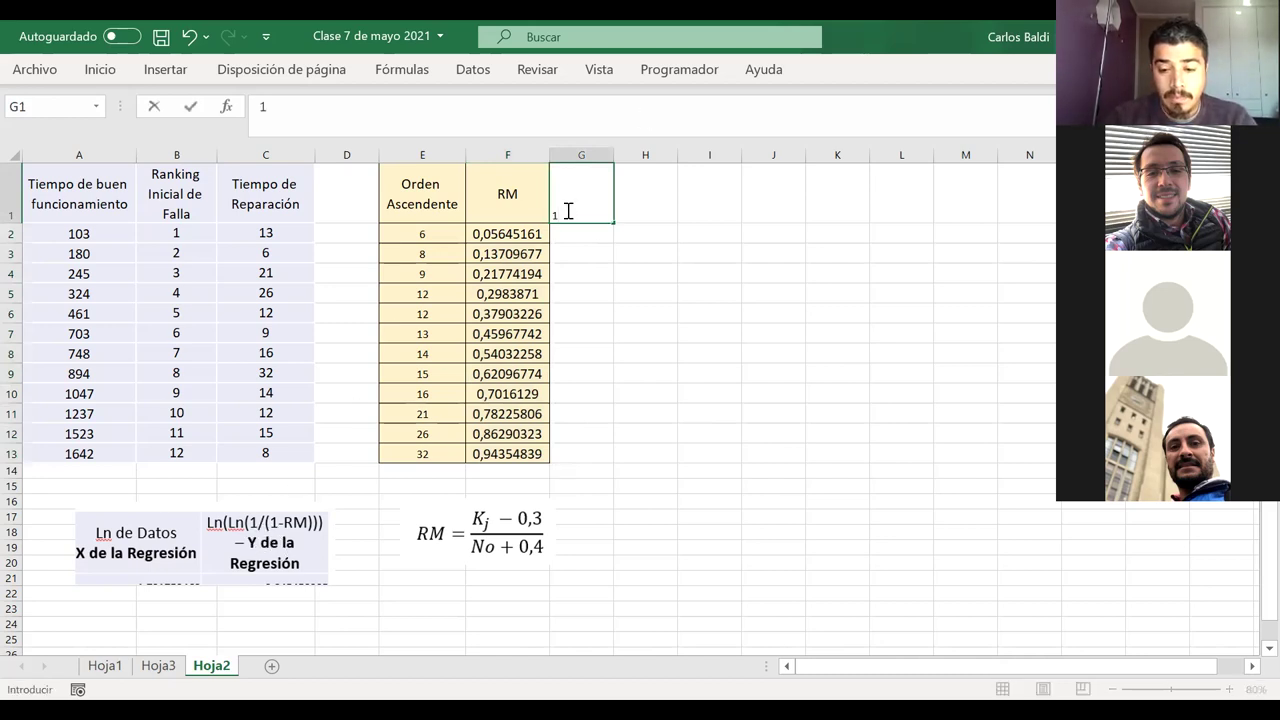
text(/(1-)
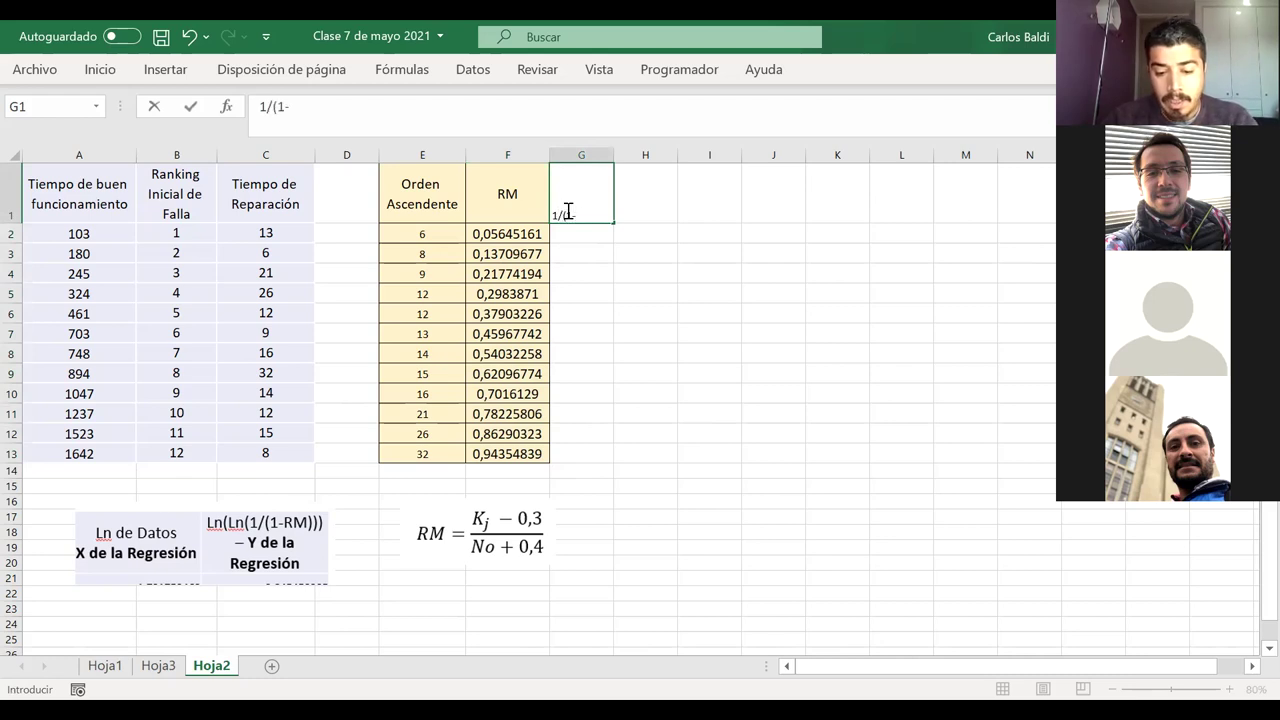
text(RM))
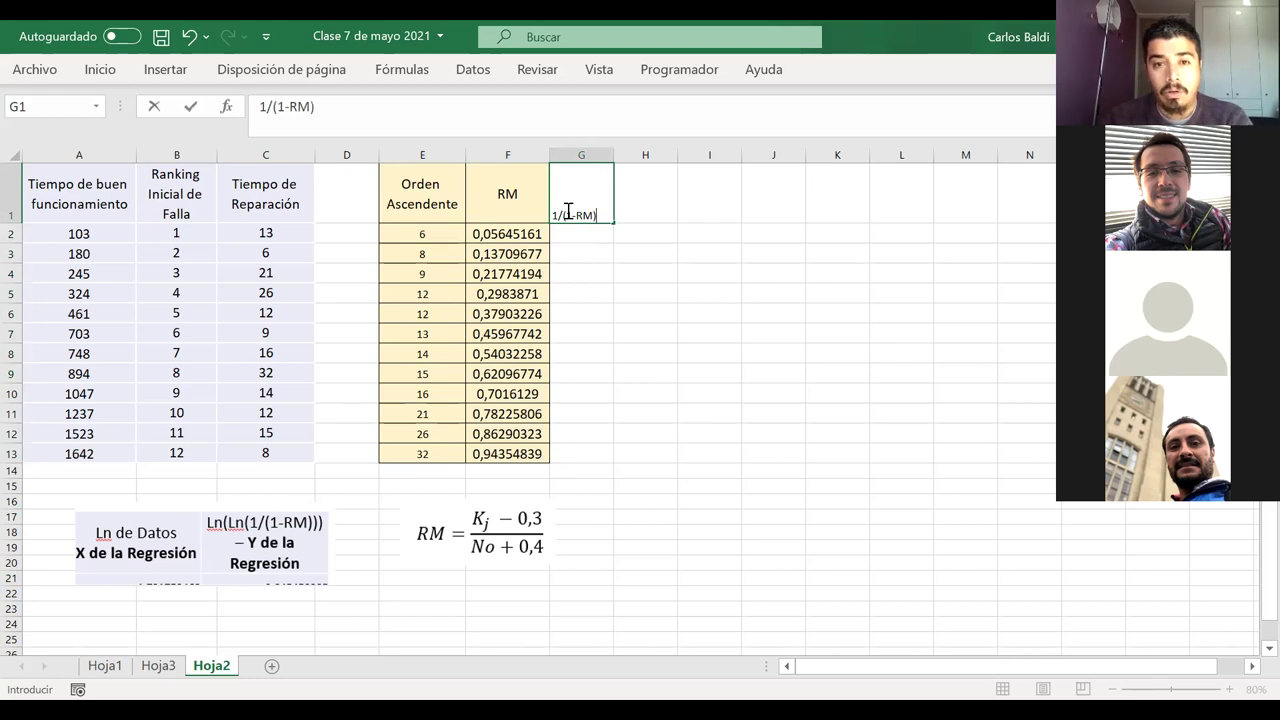
key(Return)
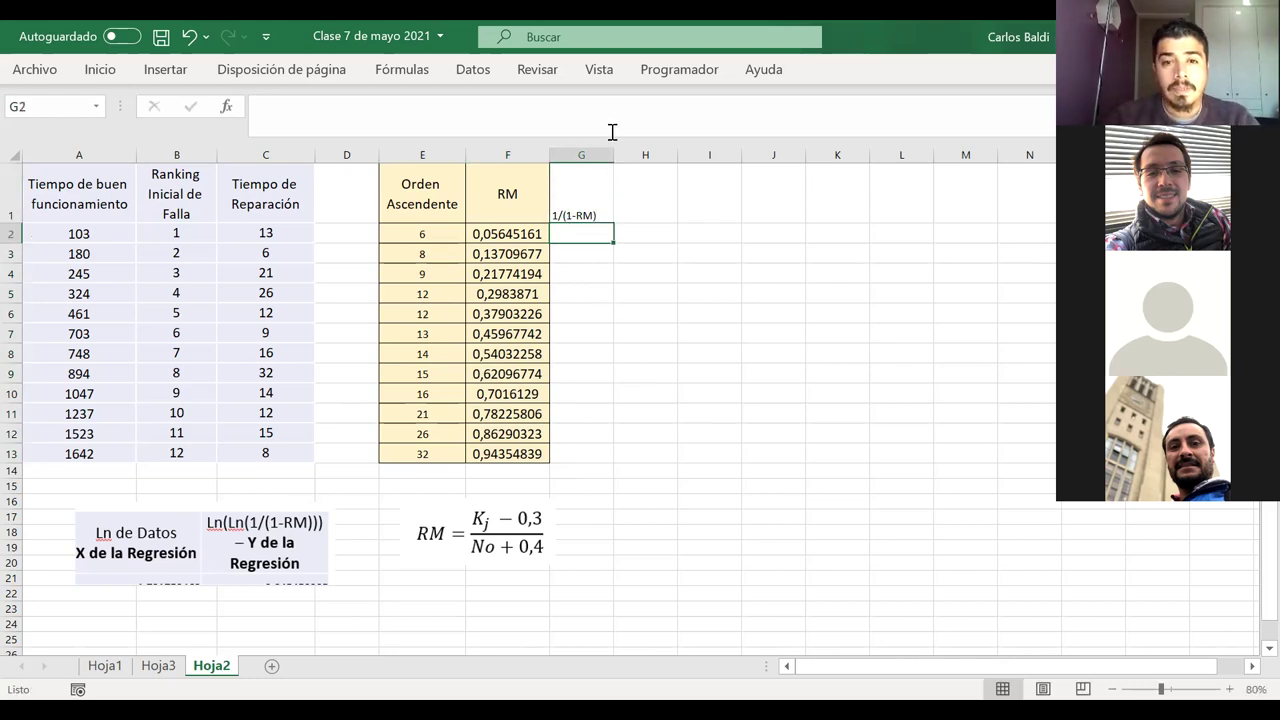
- Make the 1/(1-RM) header bold and center it both vertically and horizontally
click(578, 205)
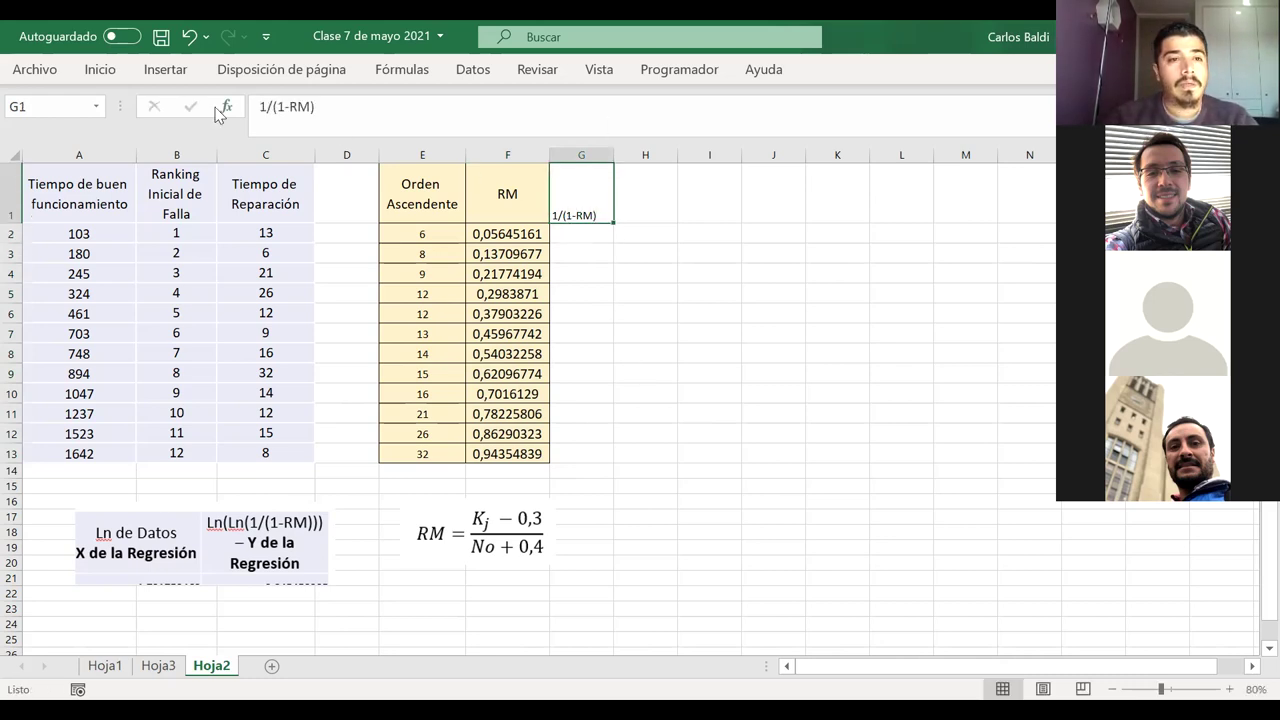
click(80, 74)
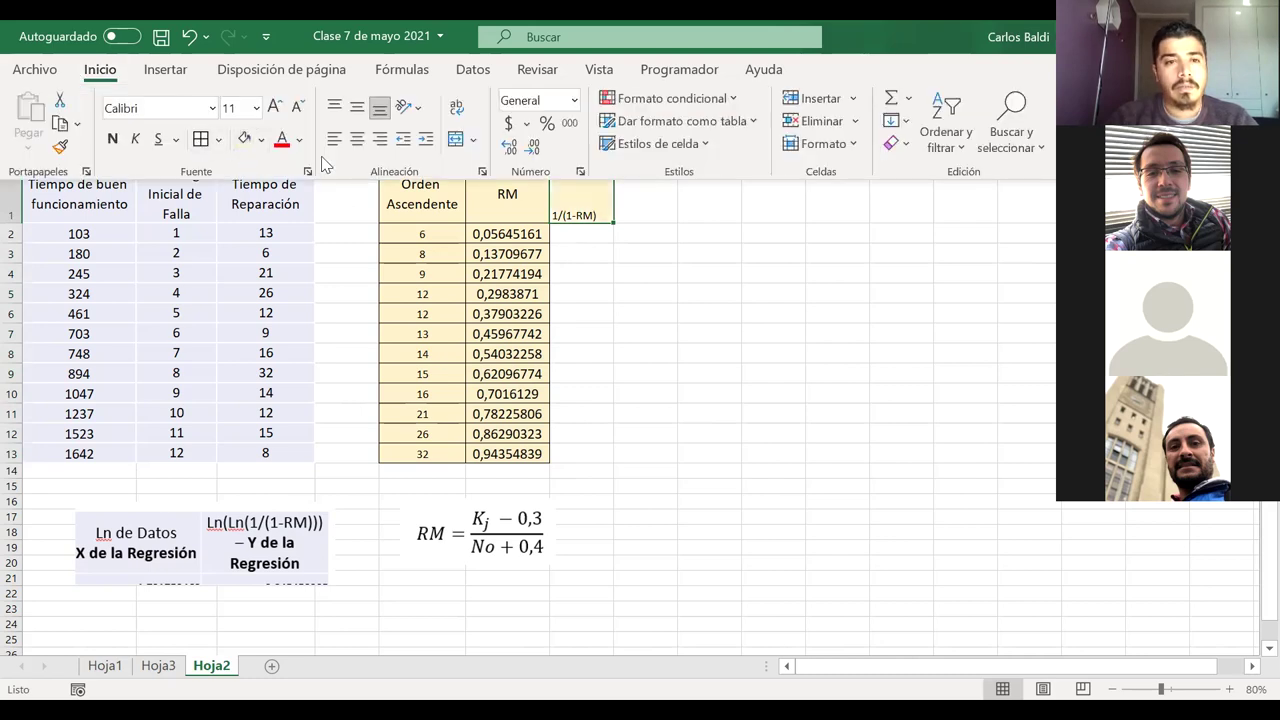
click(114, 140)
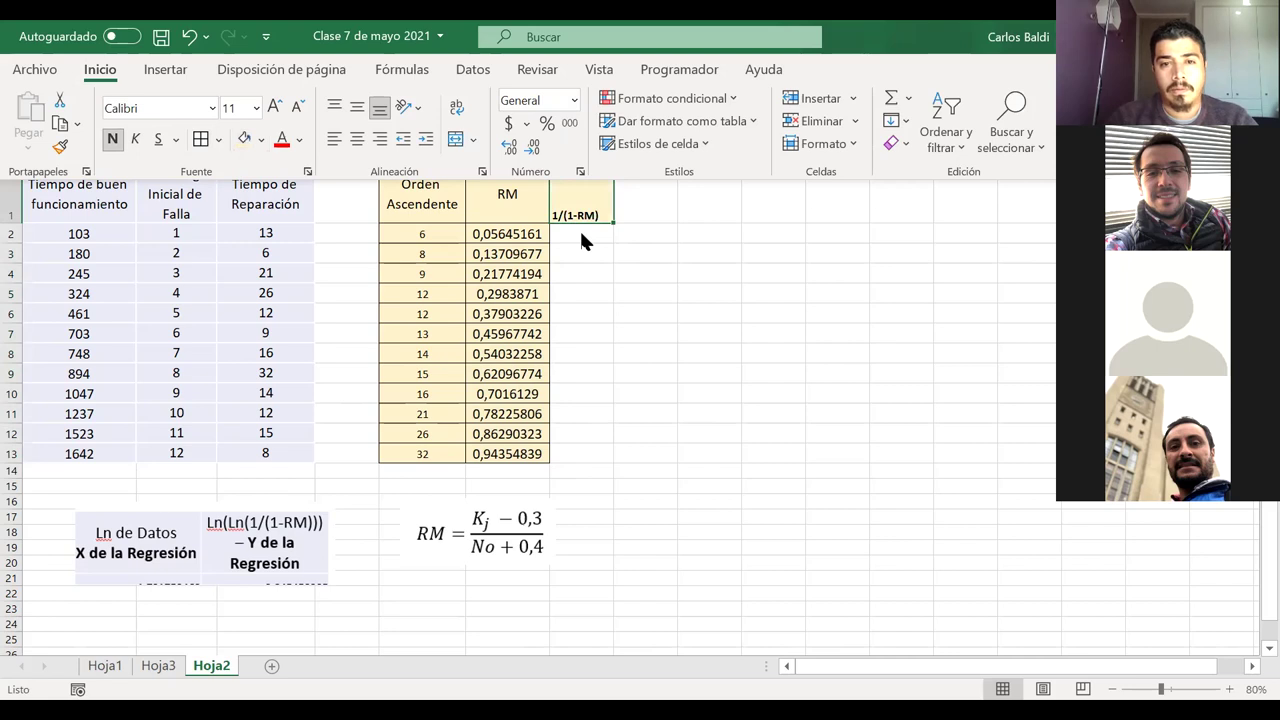
click(577, 203)
click(100, 69)
click(357, 107)
click(357, 139)
- Copy the table's light gold fill and borders to the cells G2:G13 and widen column G slightly
click(580, 234)
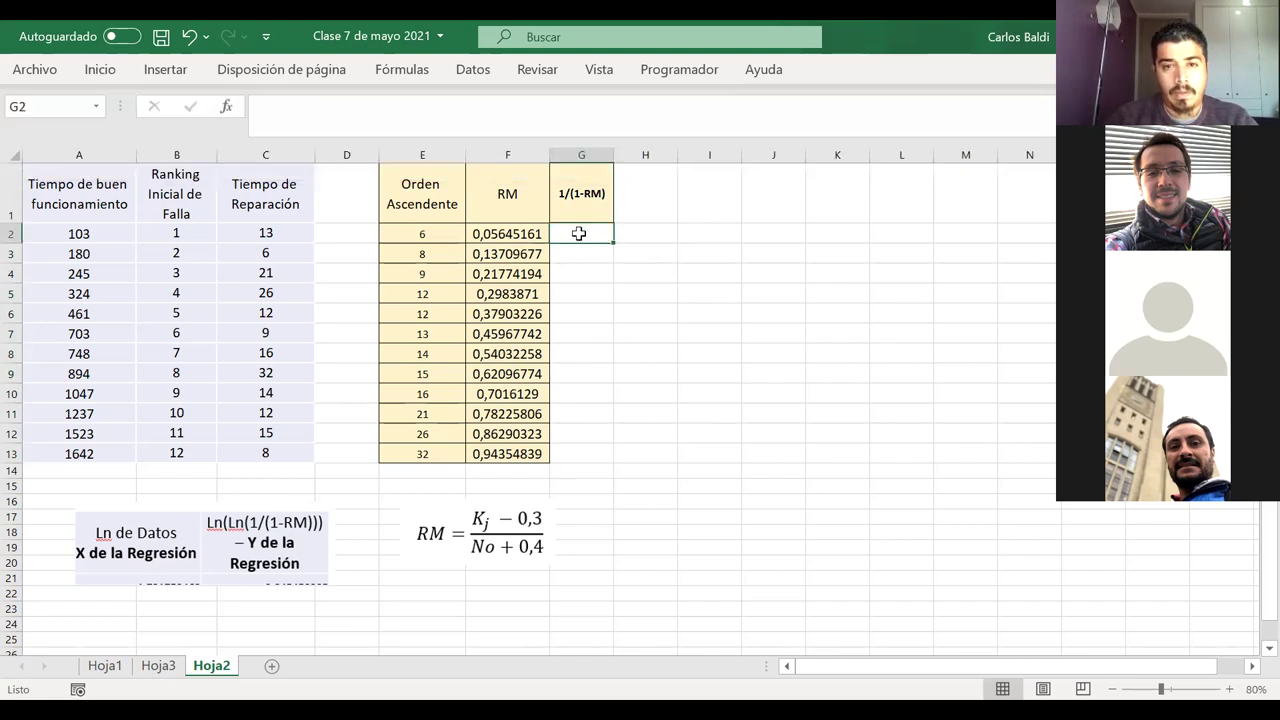
click(80, 84)
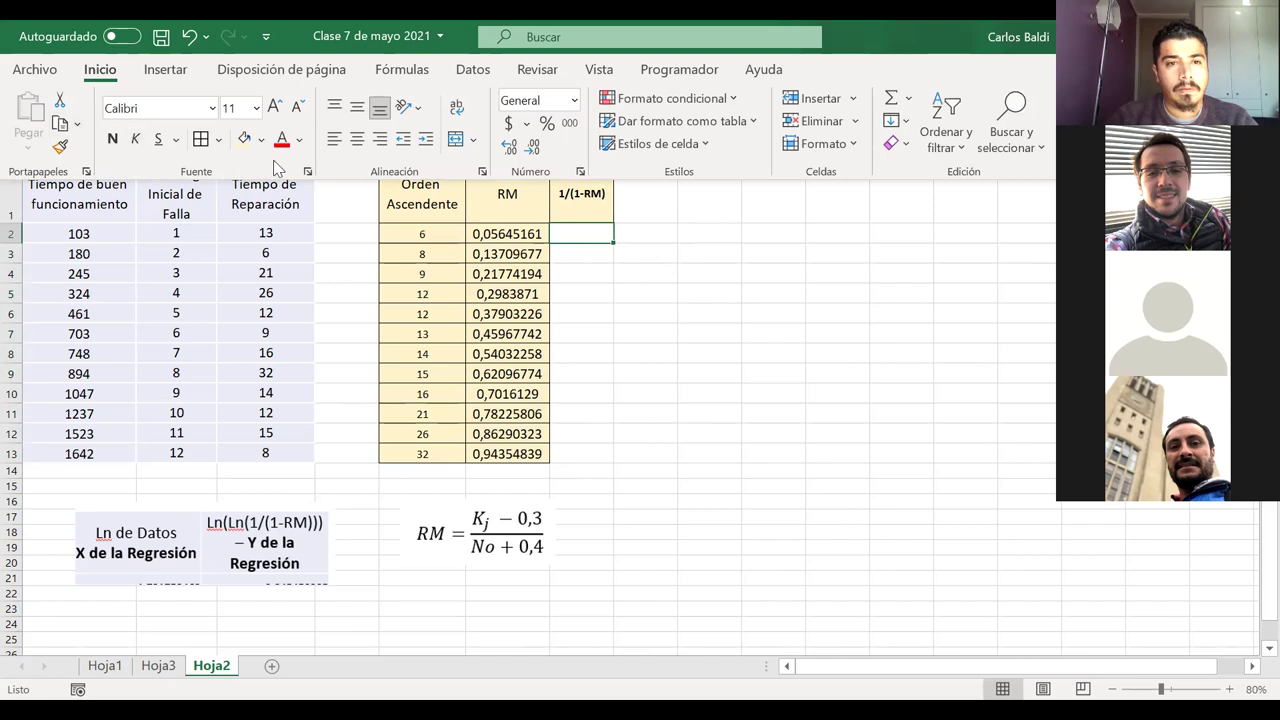
click(61, 148)
drag(598, 258, 590, 452)
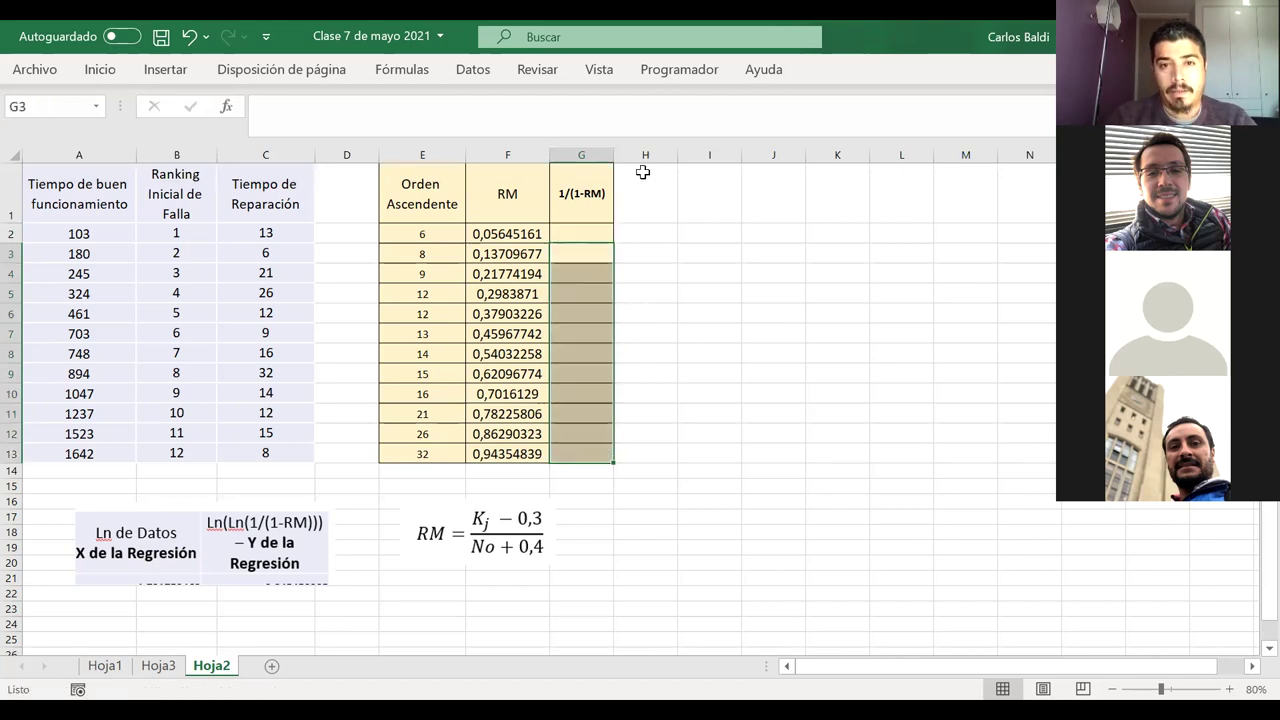
drag(617, 158, 627, 170)
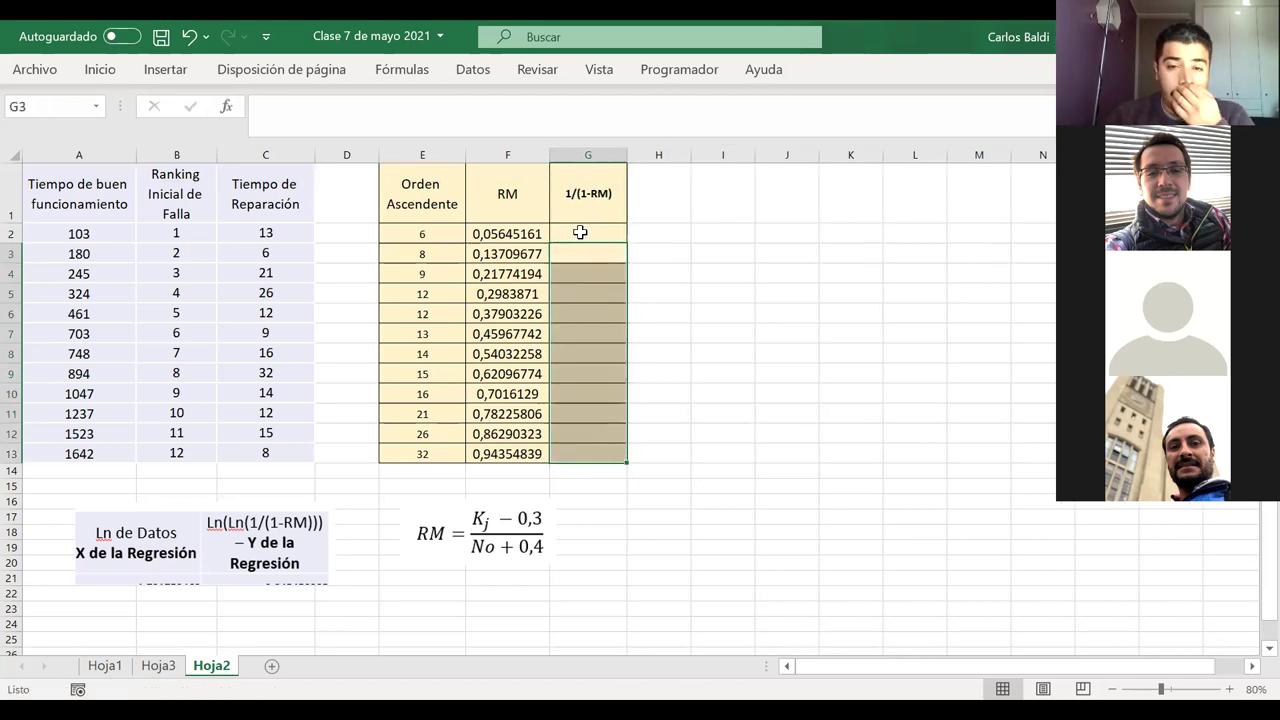
- Begin the formula for the first 1/(1-RM) value in cell G2
click(578, 234)
text(=)
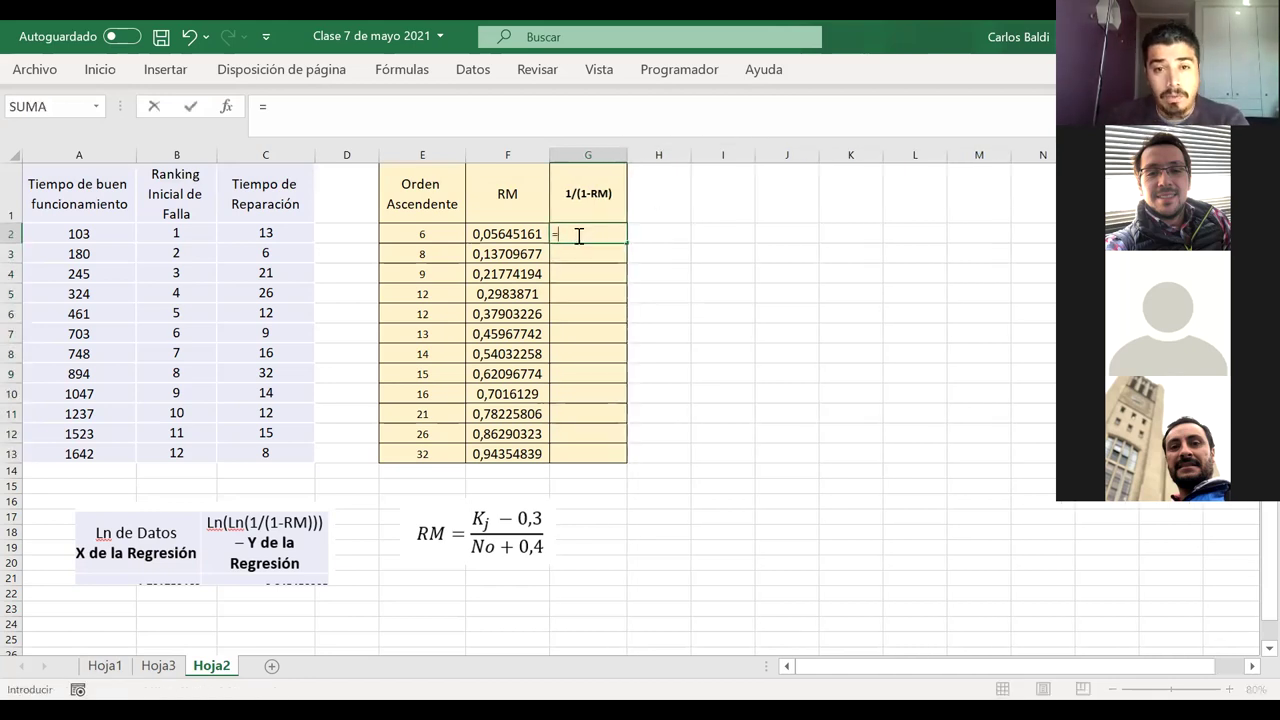
- Enter the formula =1/(1-F2) in G2 and fill it down the 1/(1-RM) column to G13
text(1/)
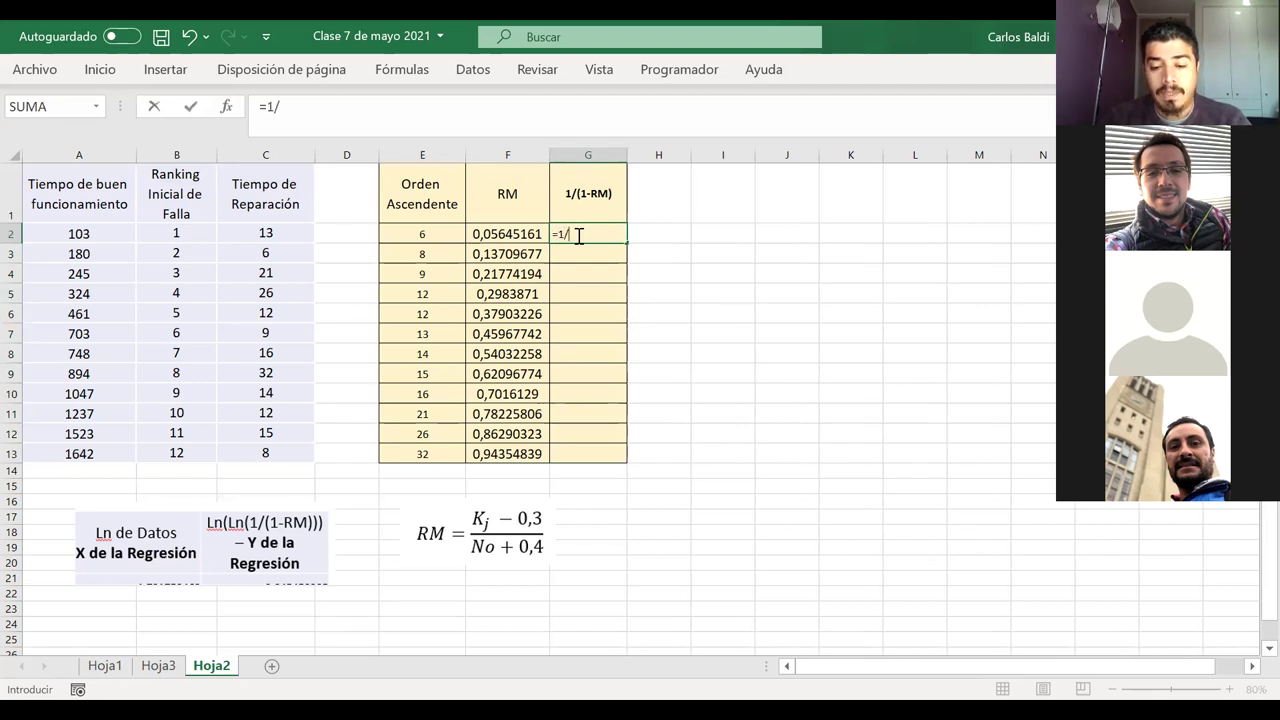
text((1-)
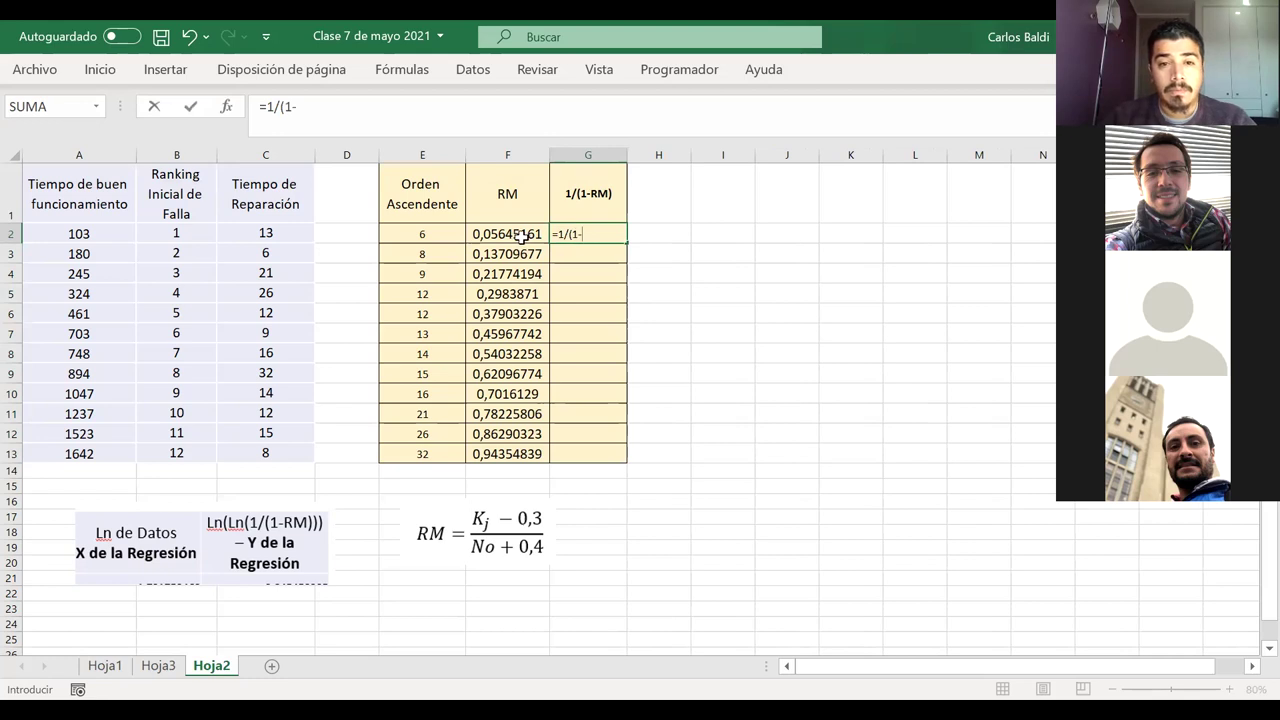
click(521, 236)
text())
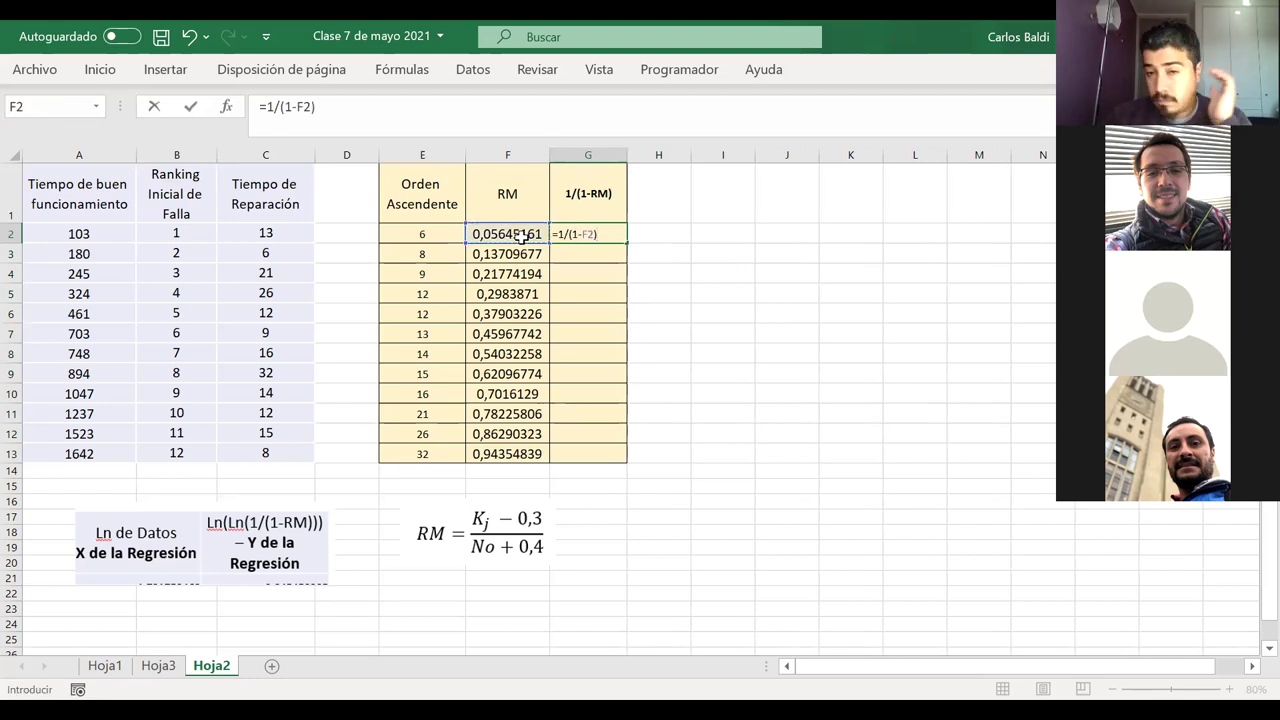
key(Return)
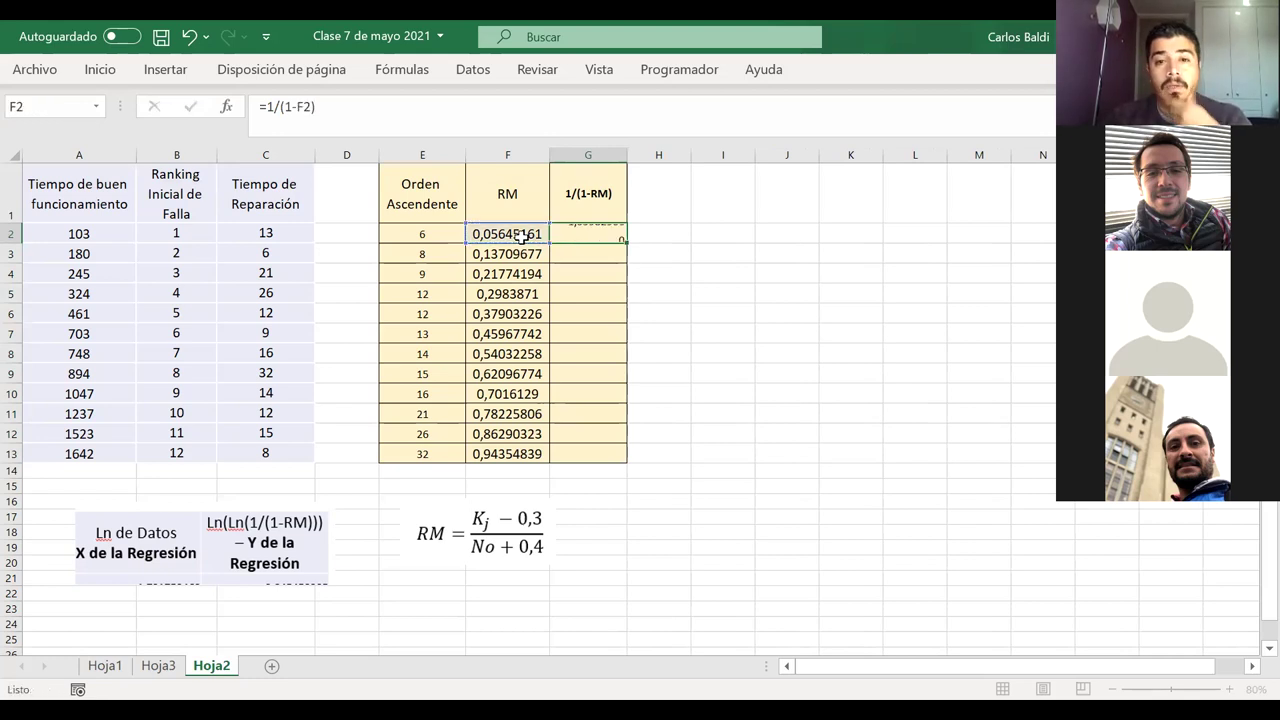
click(614, 234)
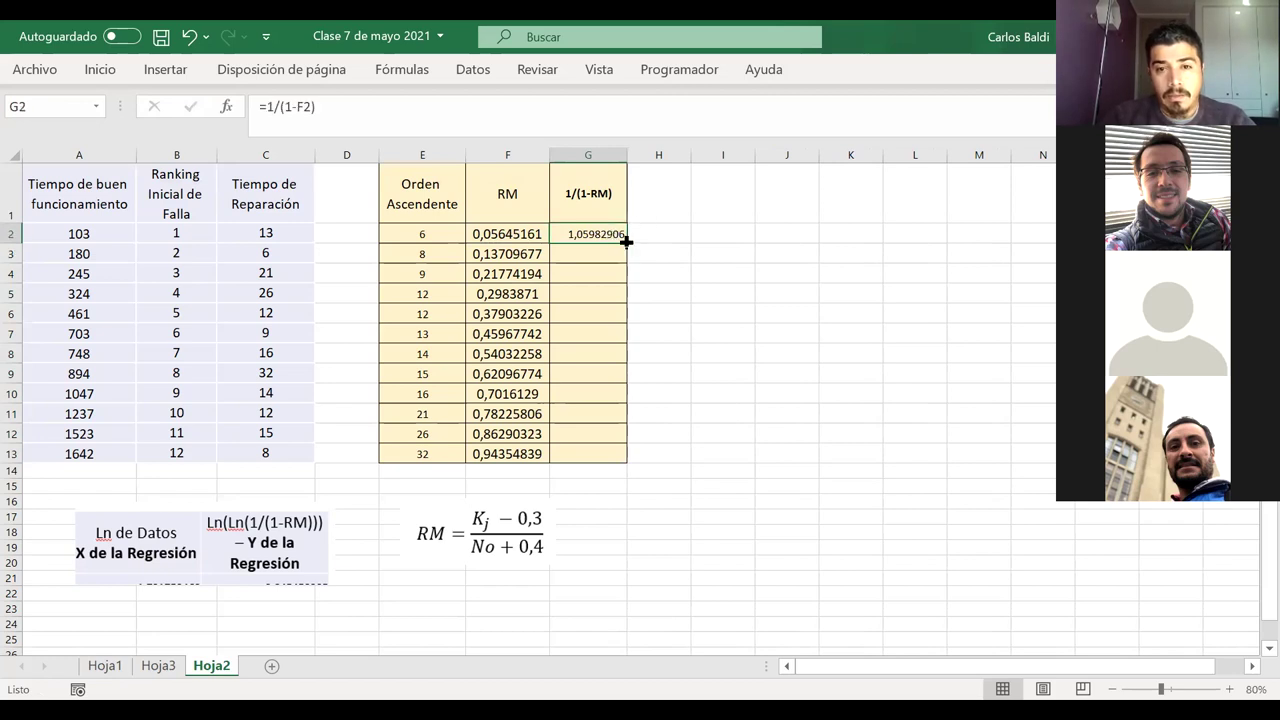
double_click(626, 243)
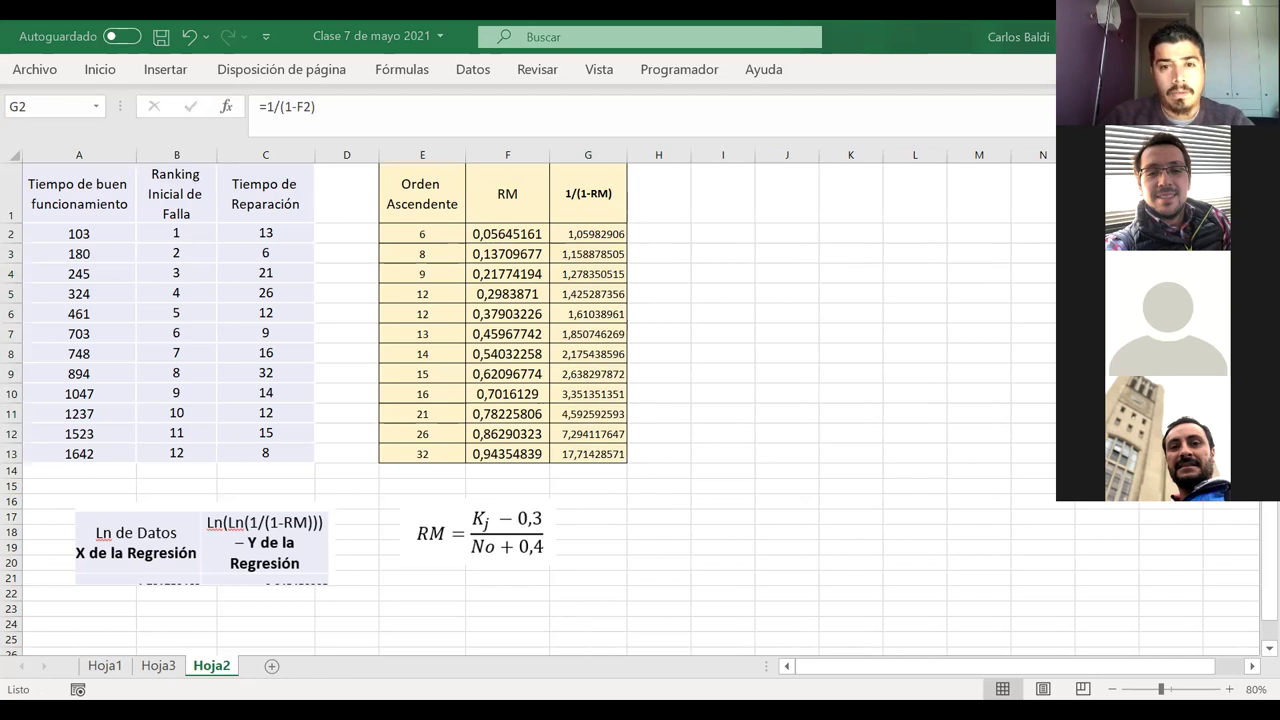
click(725, 296)
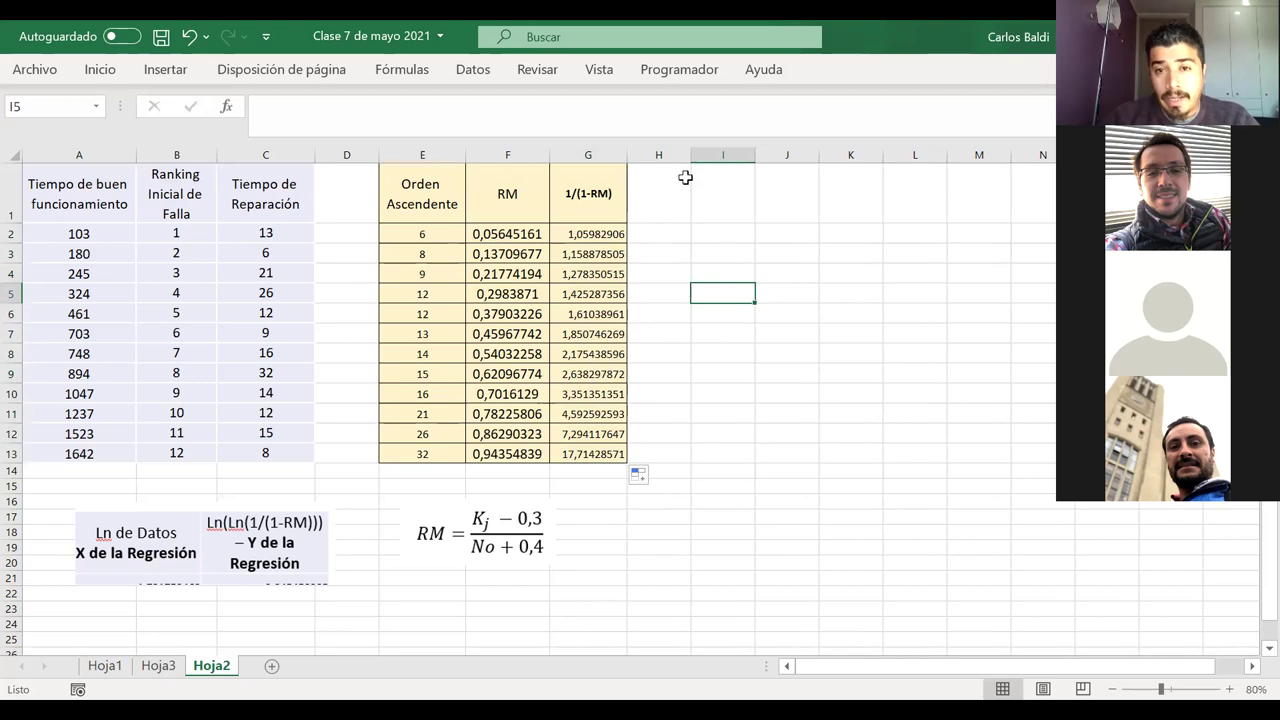
- Narrow the empty column H and move the regression headings picture to the area below columns I to L
drag(690, 154, 652, 154)
drag(118, 540, 706, 538)
scroll(706, 538, right, 2)
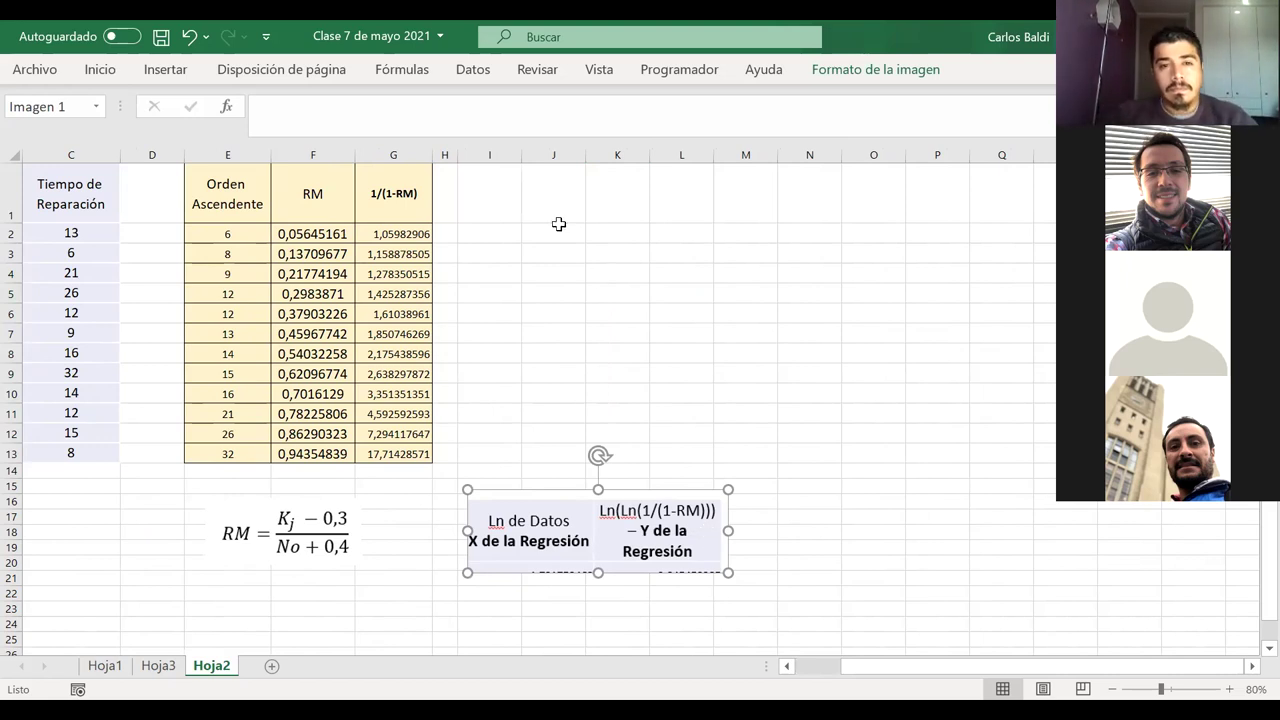
- Enter the heading Ln(t) in cell I1
click(494, 209)
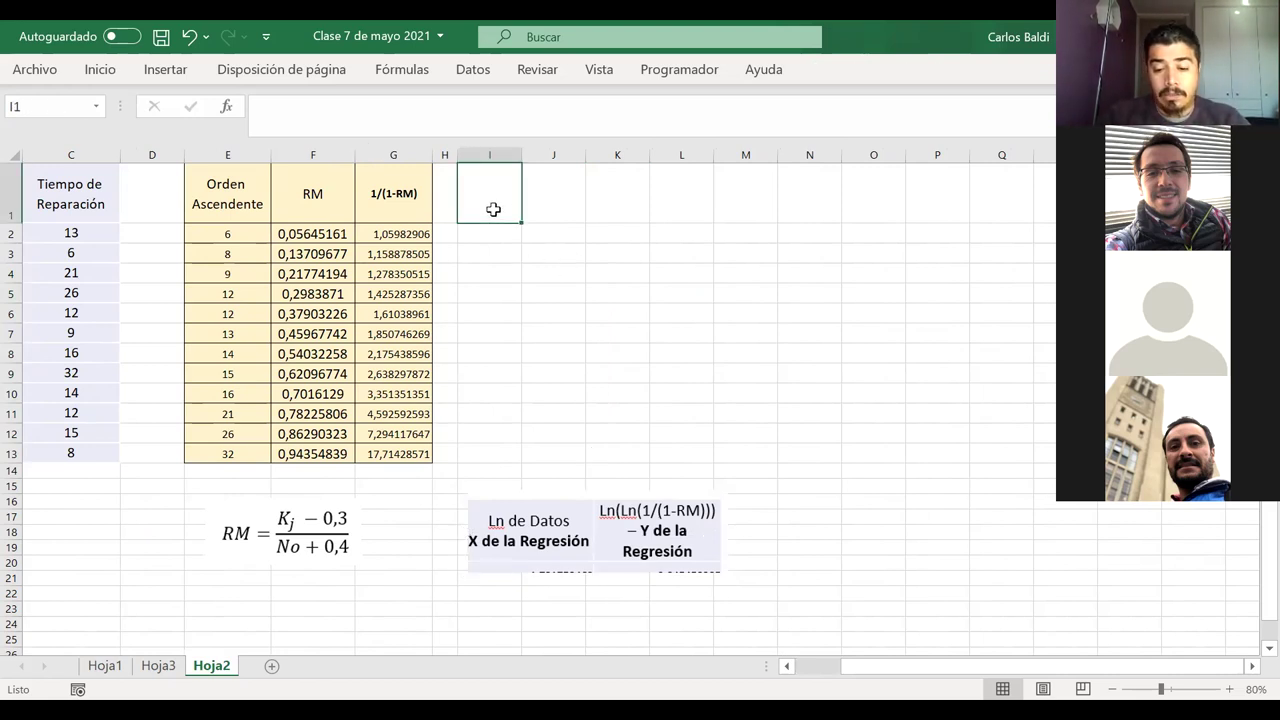
text(Ln)
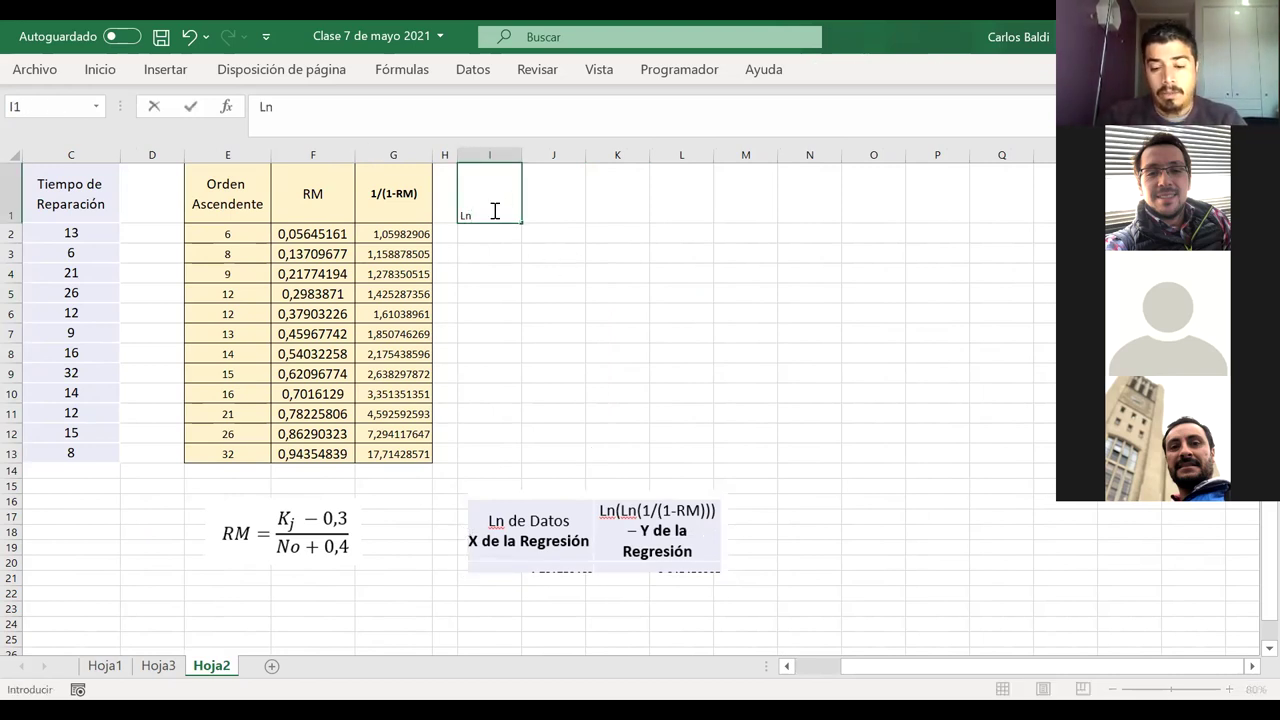
text(()
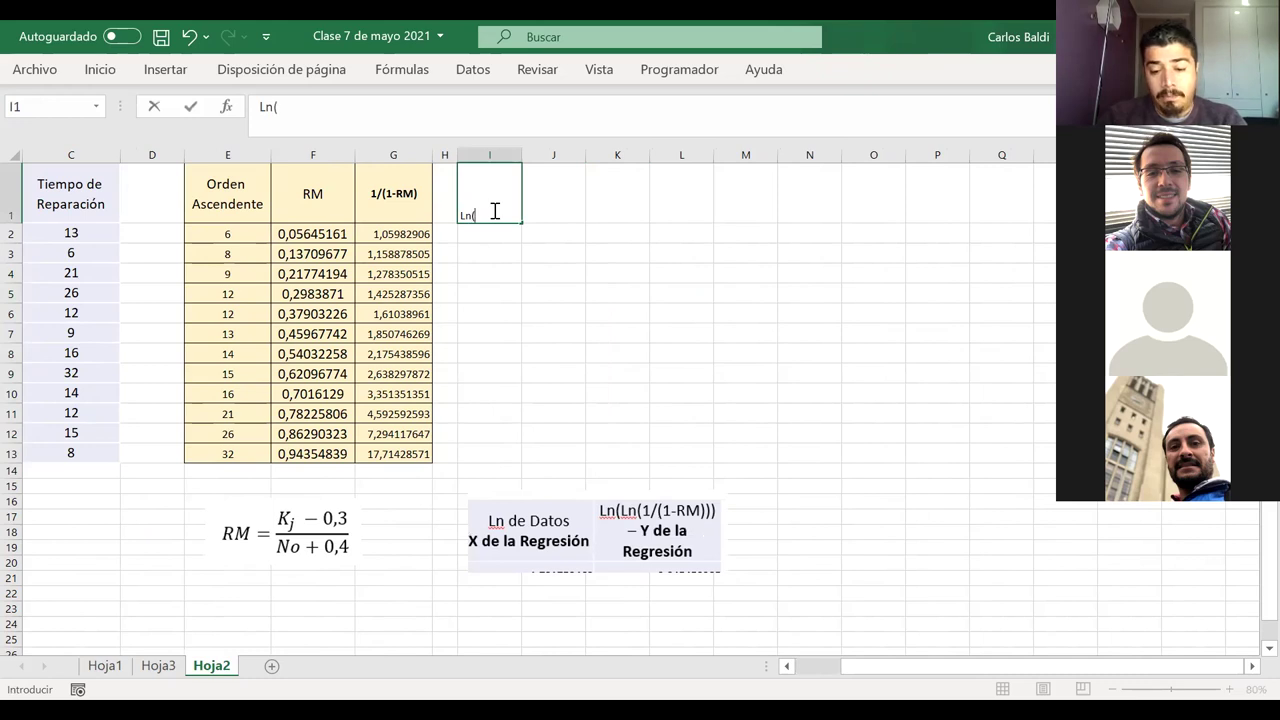
text(t))
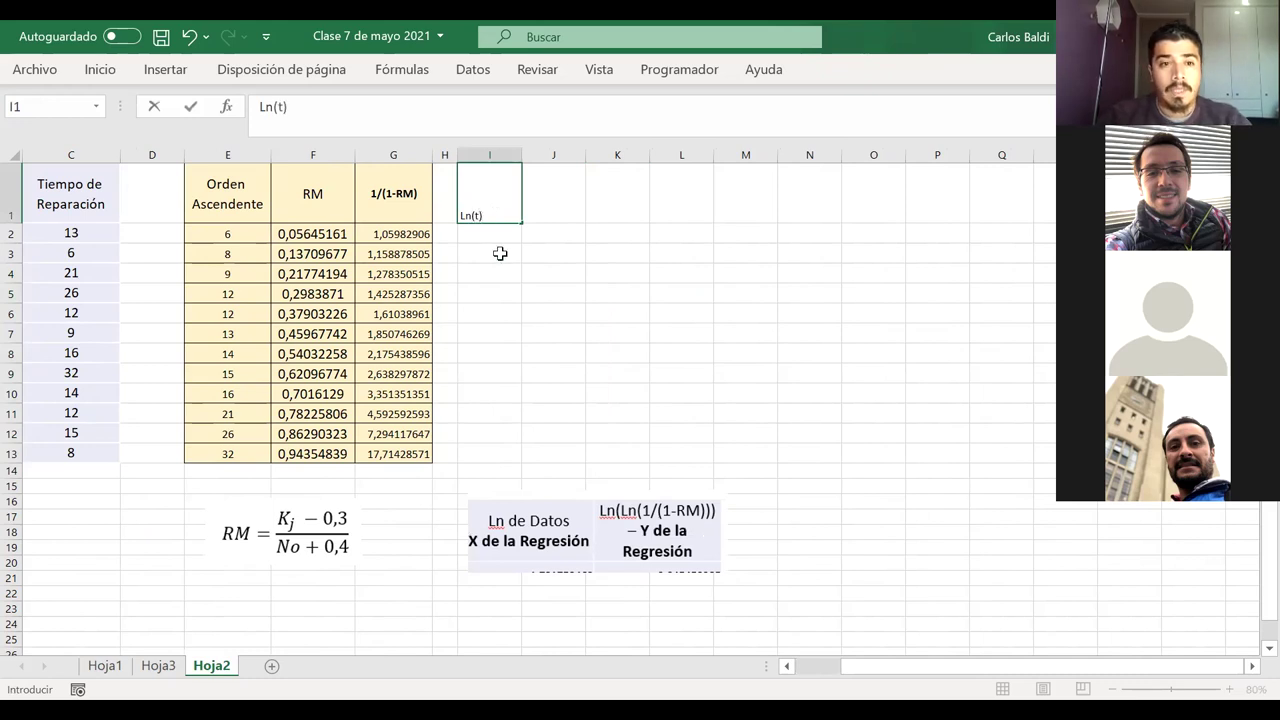
click(498, 252)
- Format the Ln(t) heading cell with a light green fill, horizontal and vertical centering, and borders
click(486, 206)
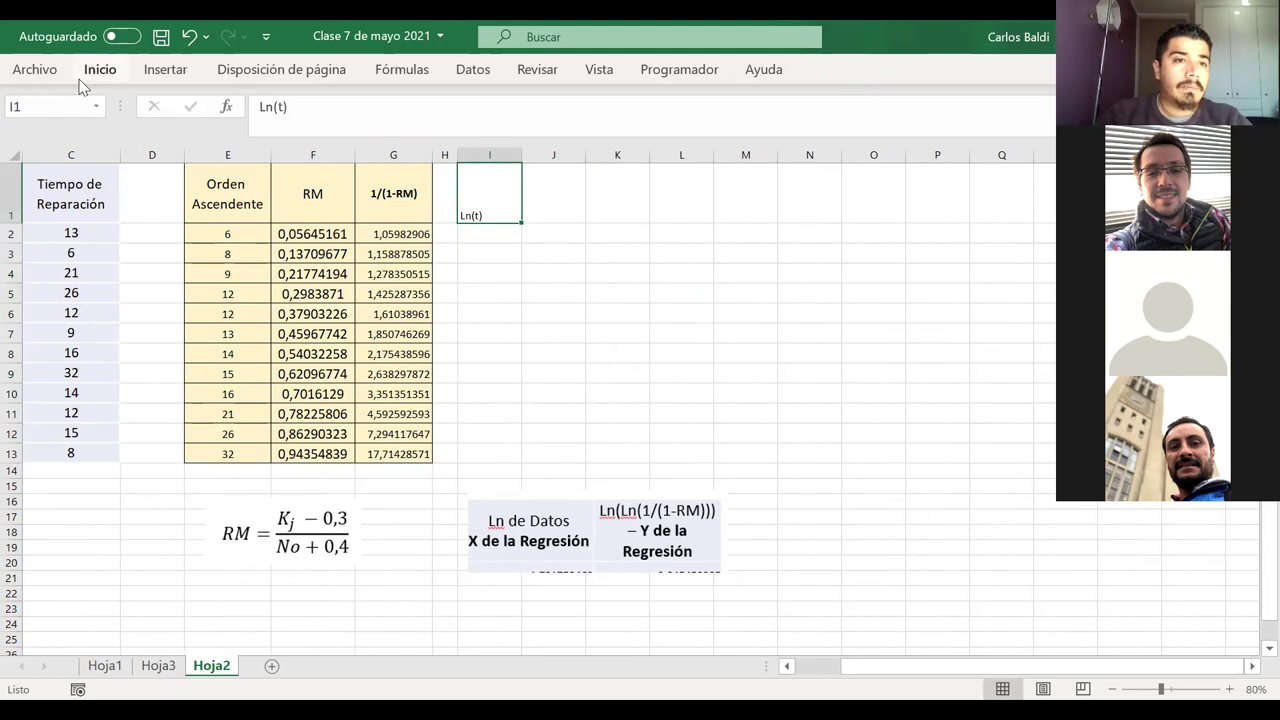
click(96, 70)
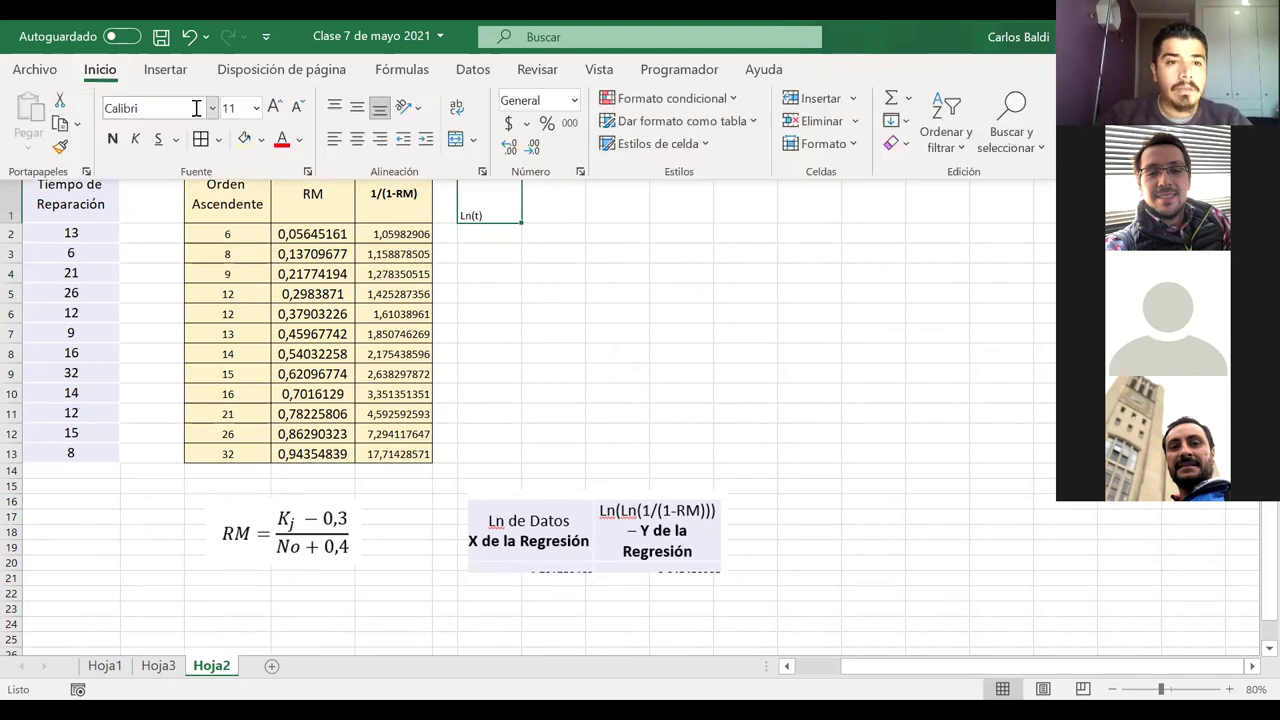
click(261, 142)
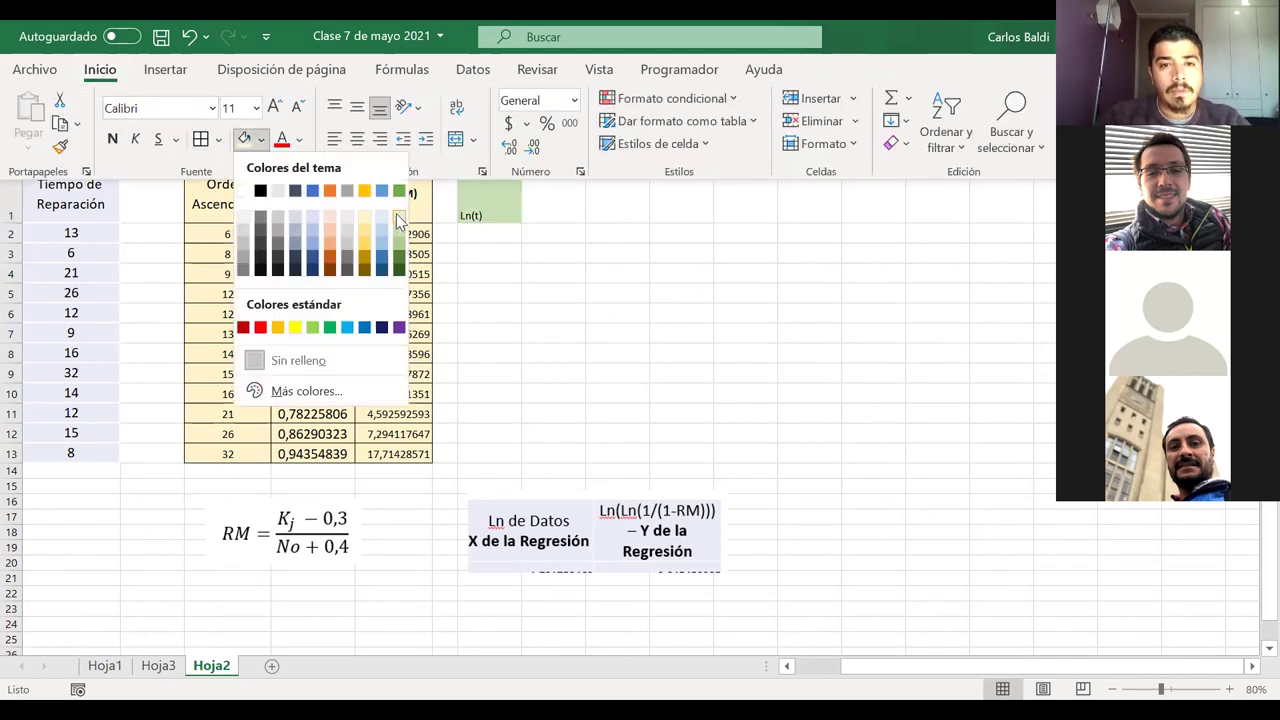
click(398, 222)
click(357, 138)
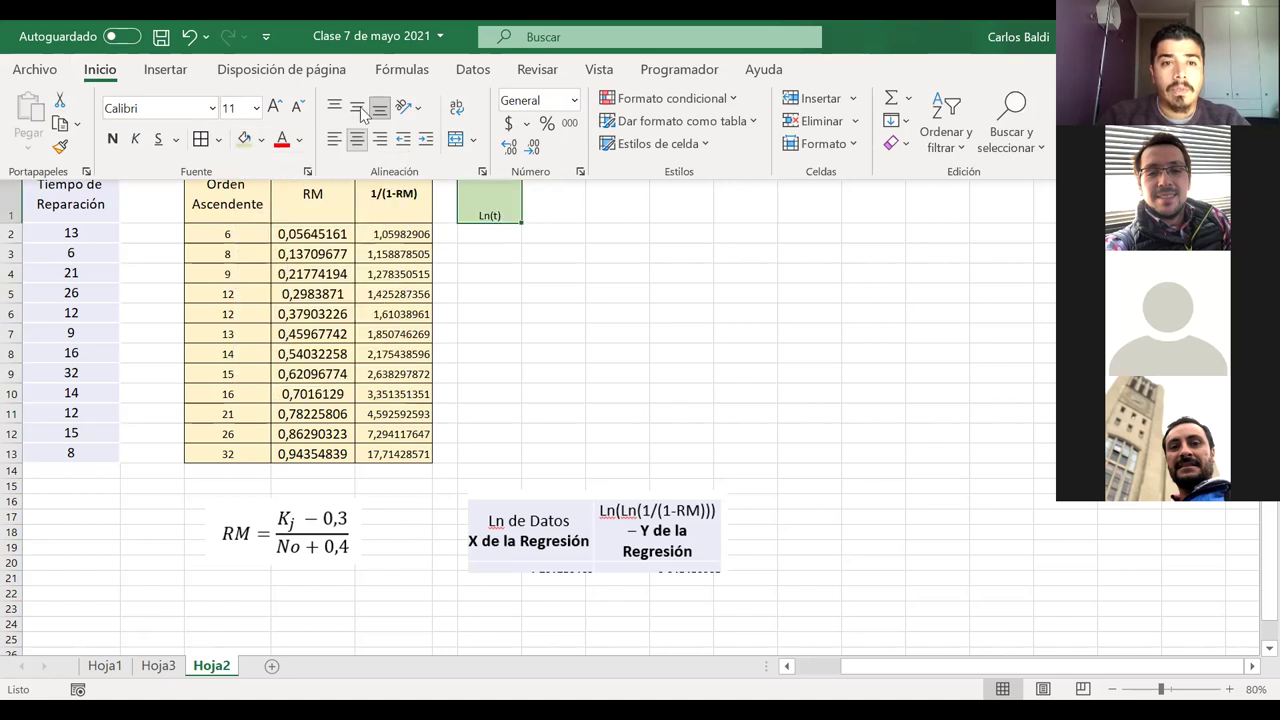
click(358, 108)
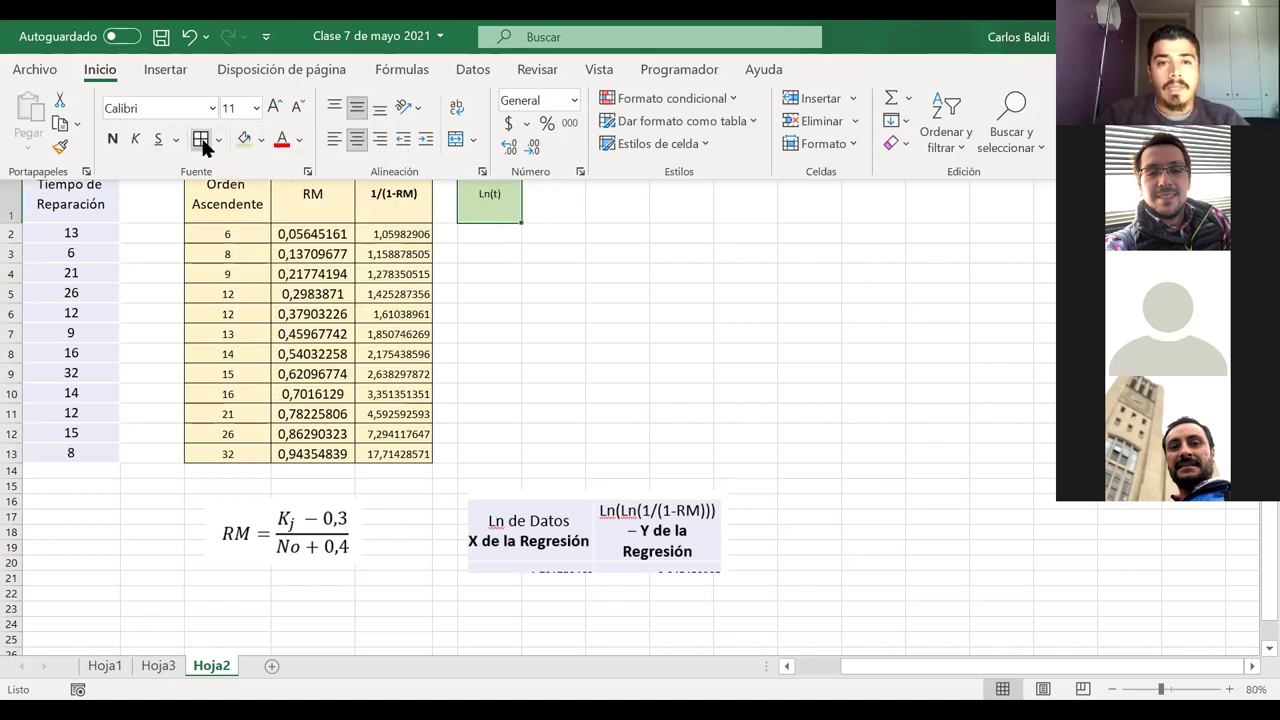
click(512, 212)
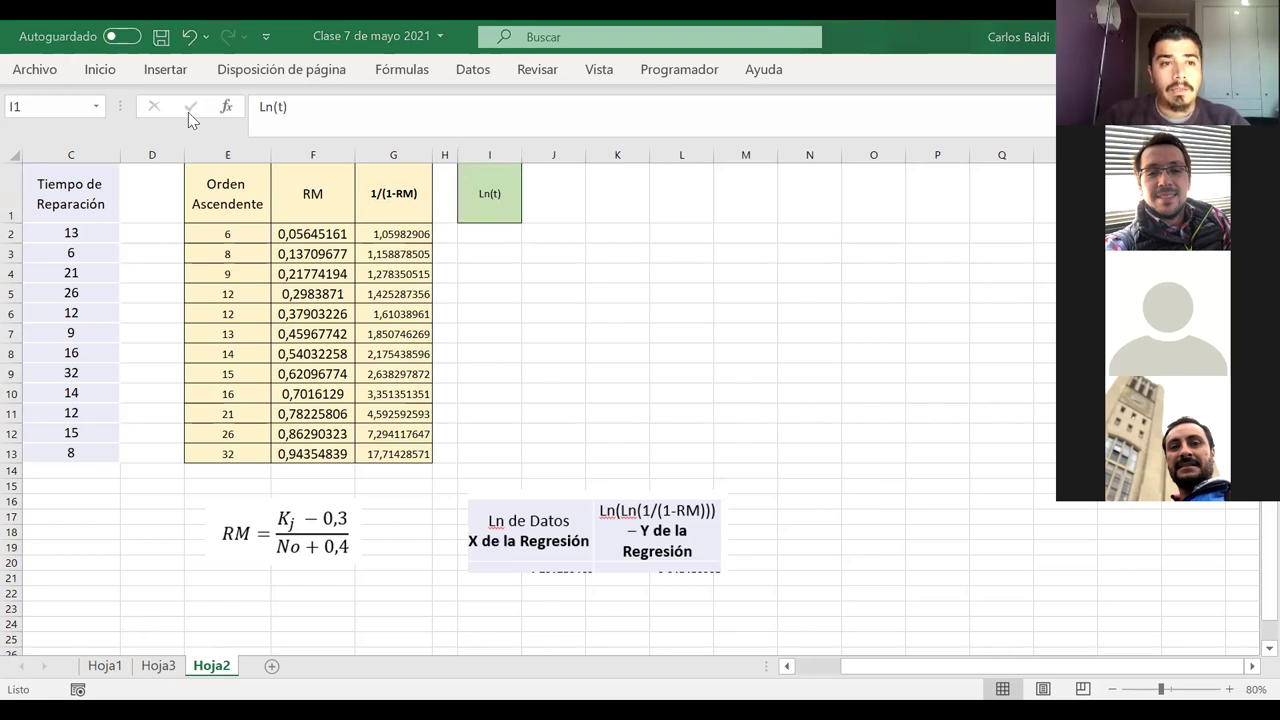
- Copy the Ln(t) heading's formatting to the rest of I1:J13 and widen columns I and J
click(100, 69)
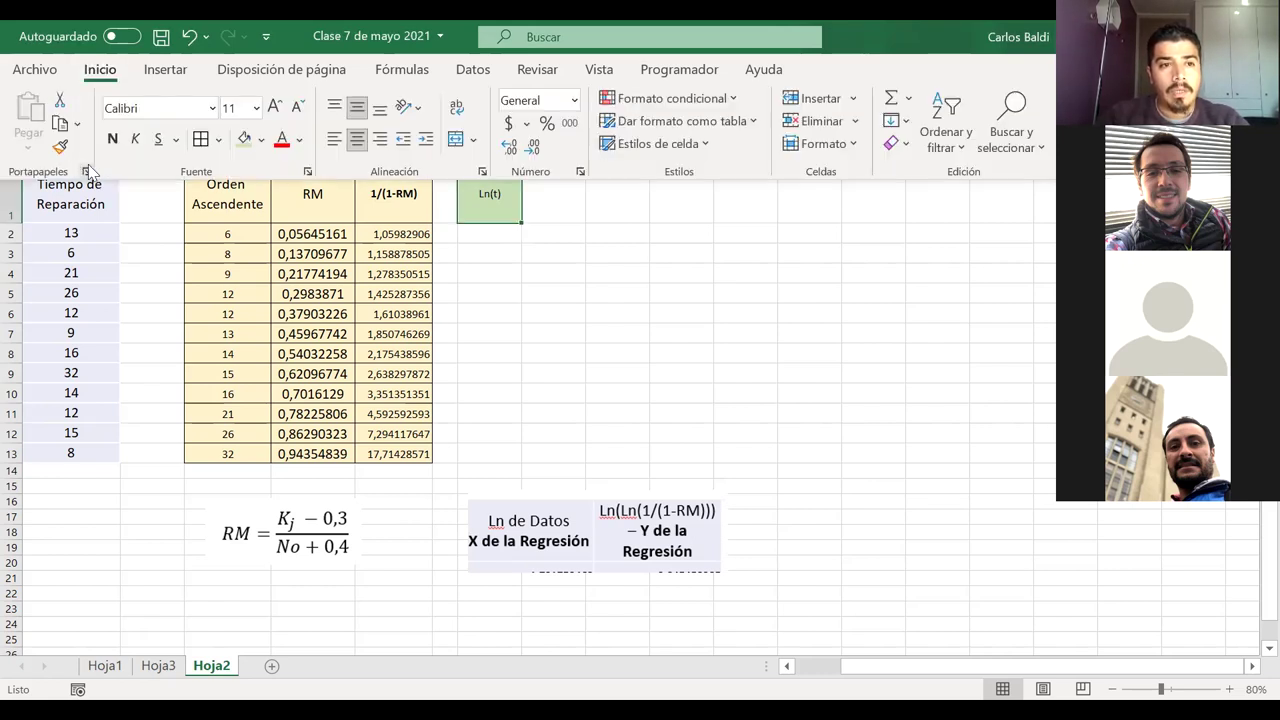
click(57, 150)
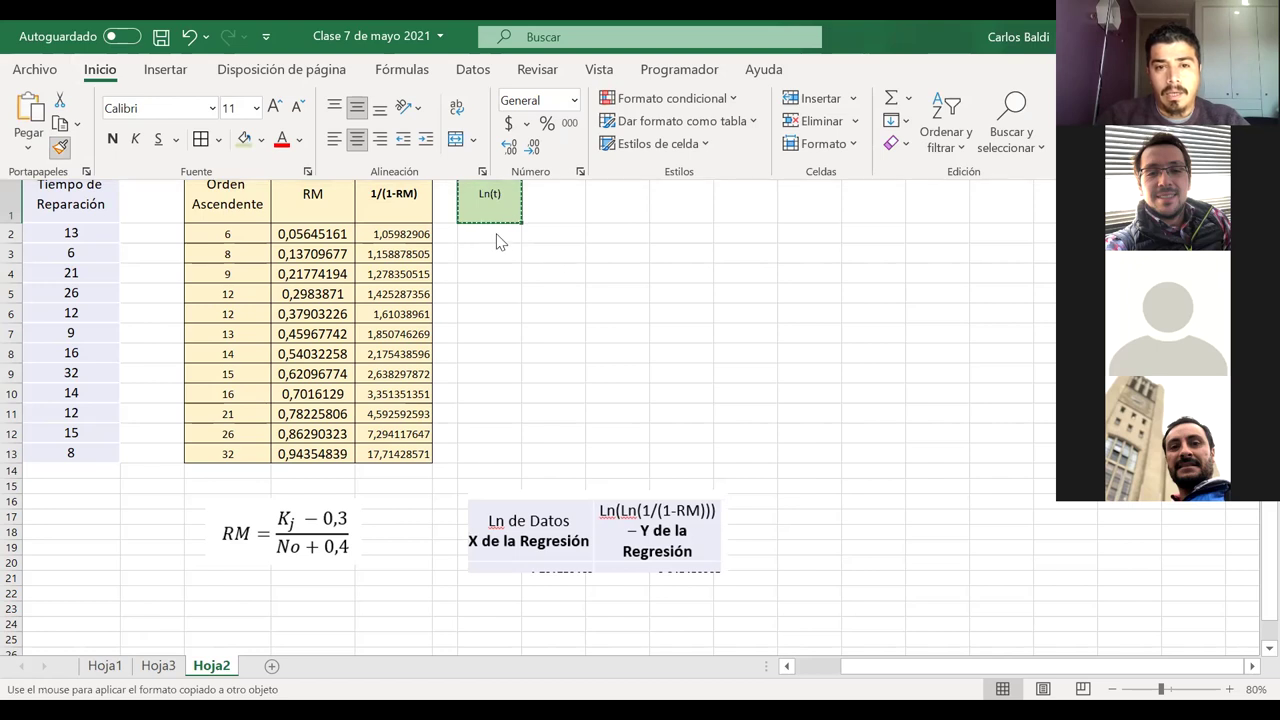
mouse_move(560, 195)
mouse_down()
mouse_move(534, 391)
mouse_move(493, 448)
mouse_up()
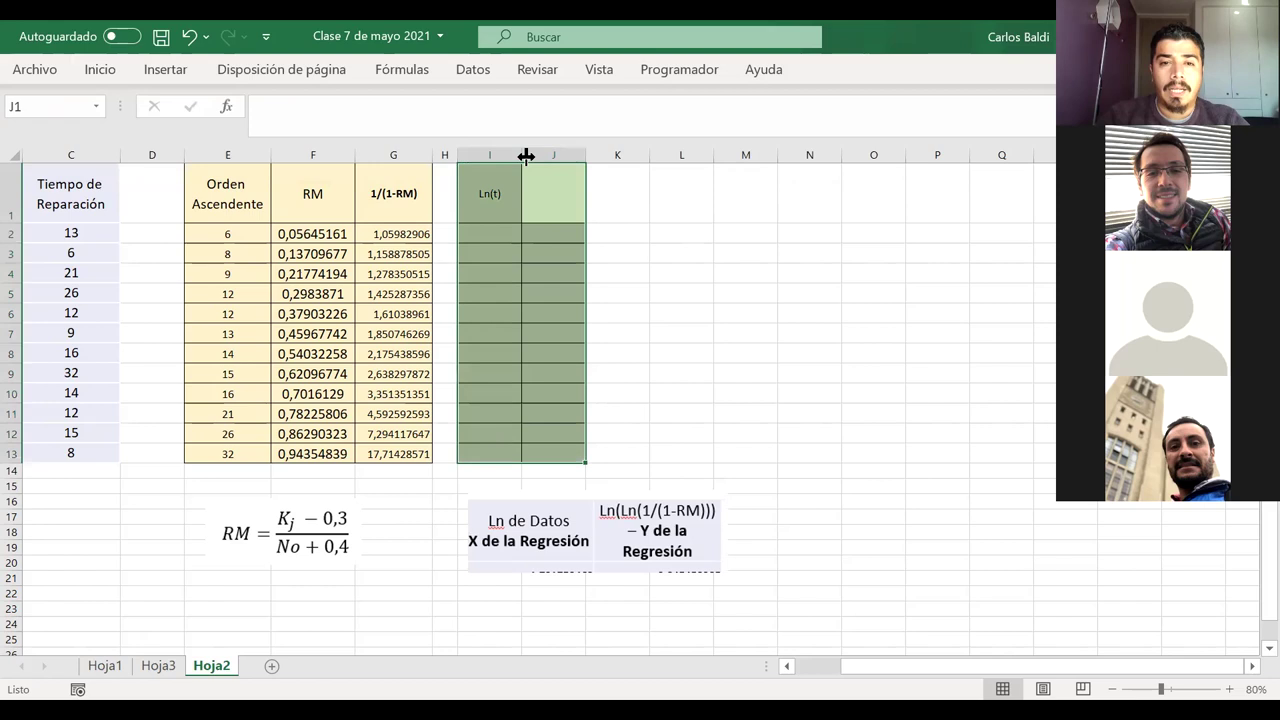
drag(521, 156, 616, 160)
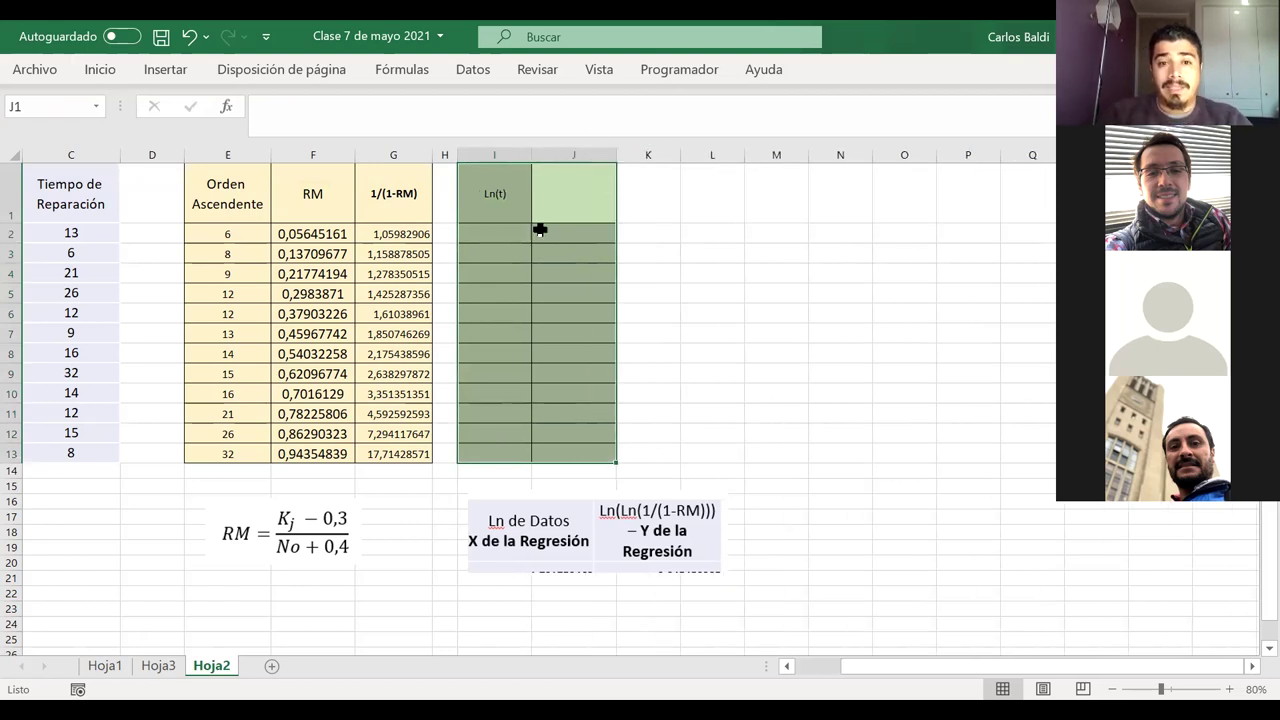
- Calculate the natural logarithm of the ascending times with =LN(E2) in I2 and fill it down to I13
click(517, 234)
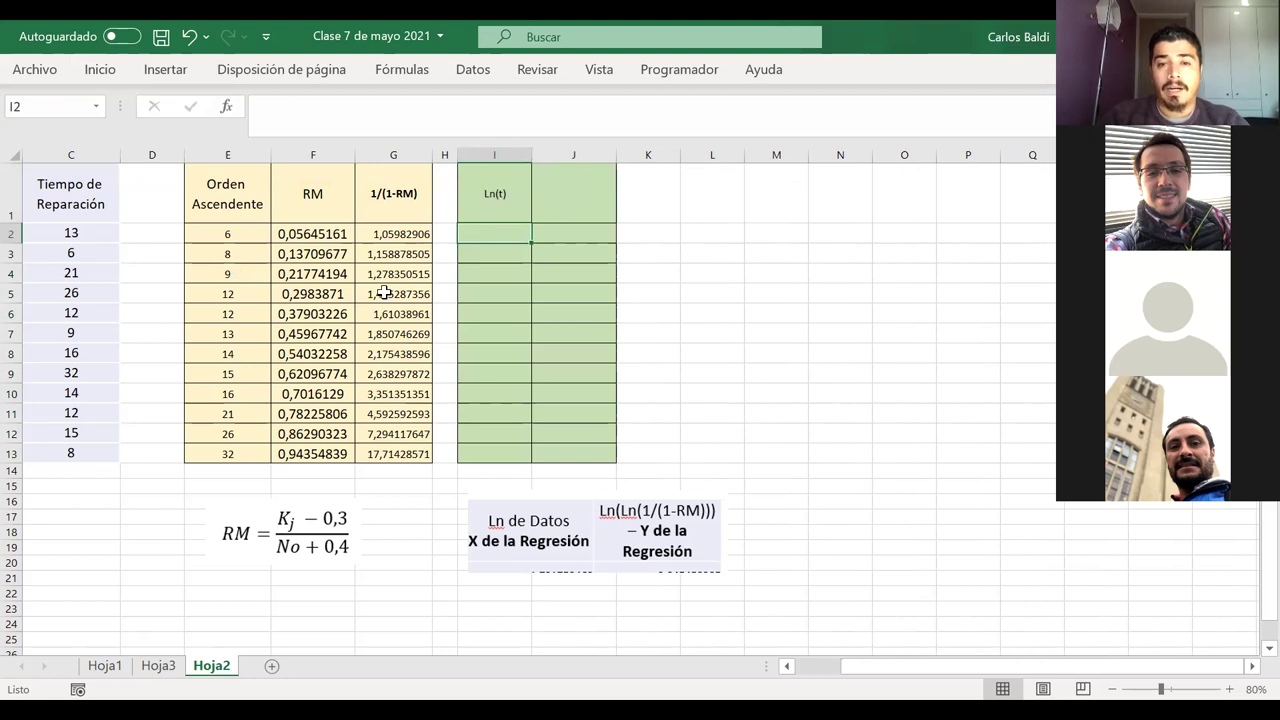
text(=)
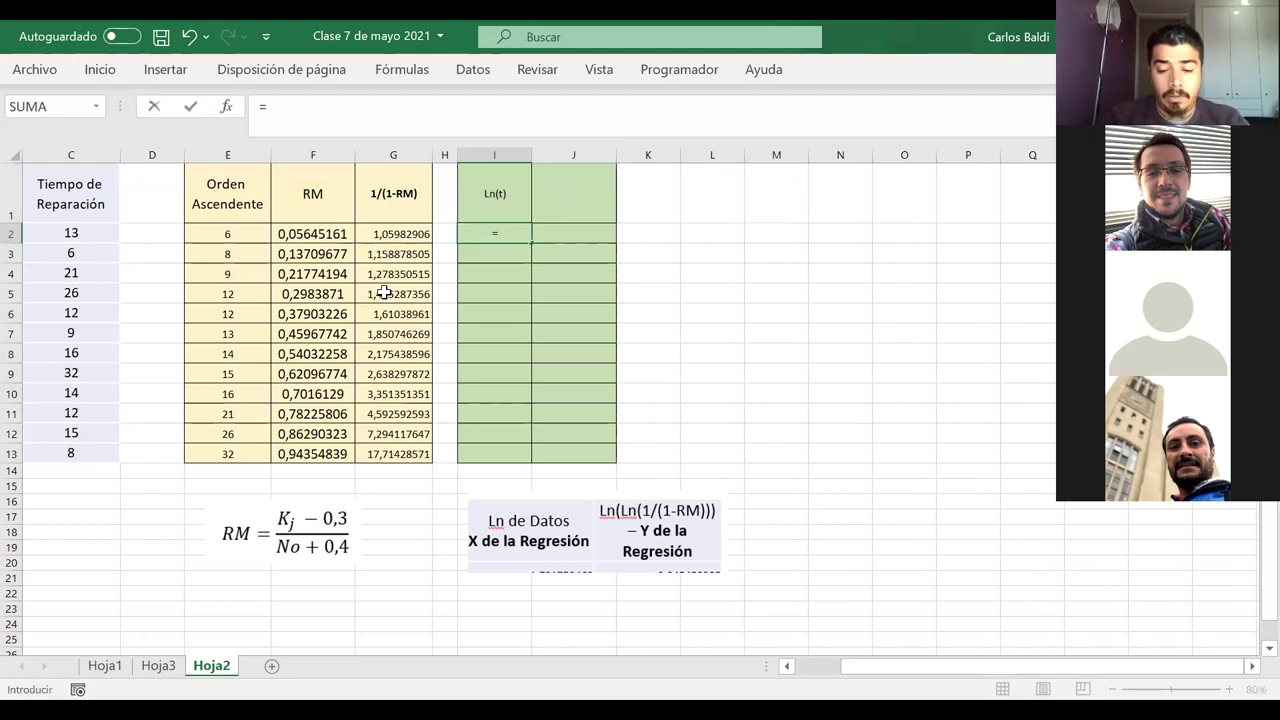
text(l)
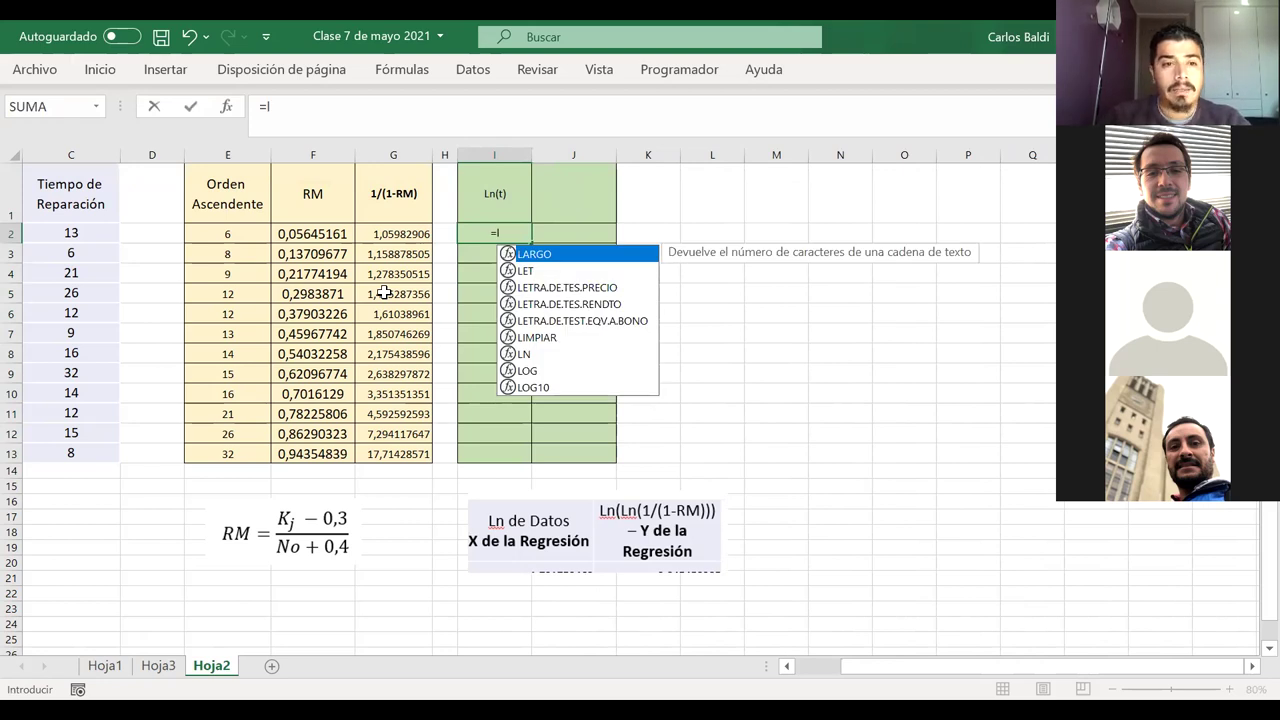
text(n()
click(232, 232)
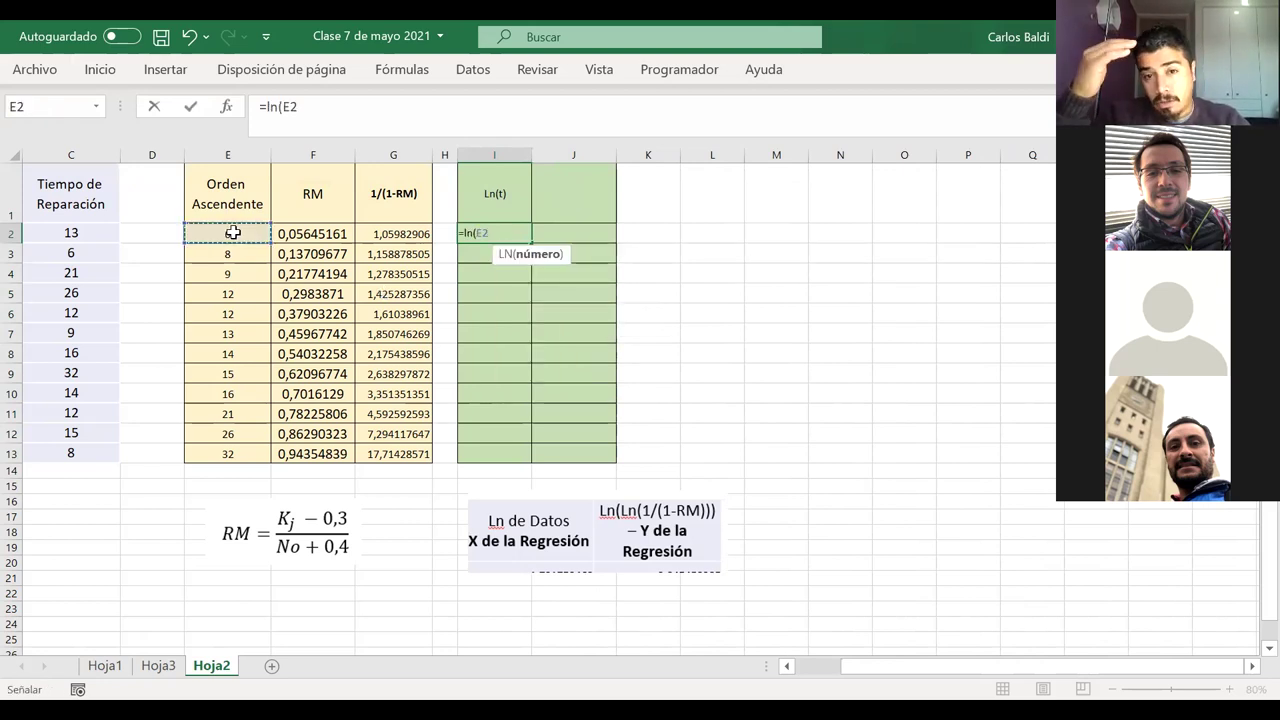
text())
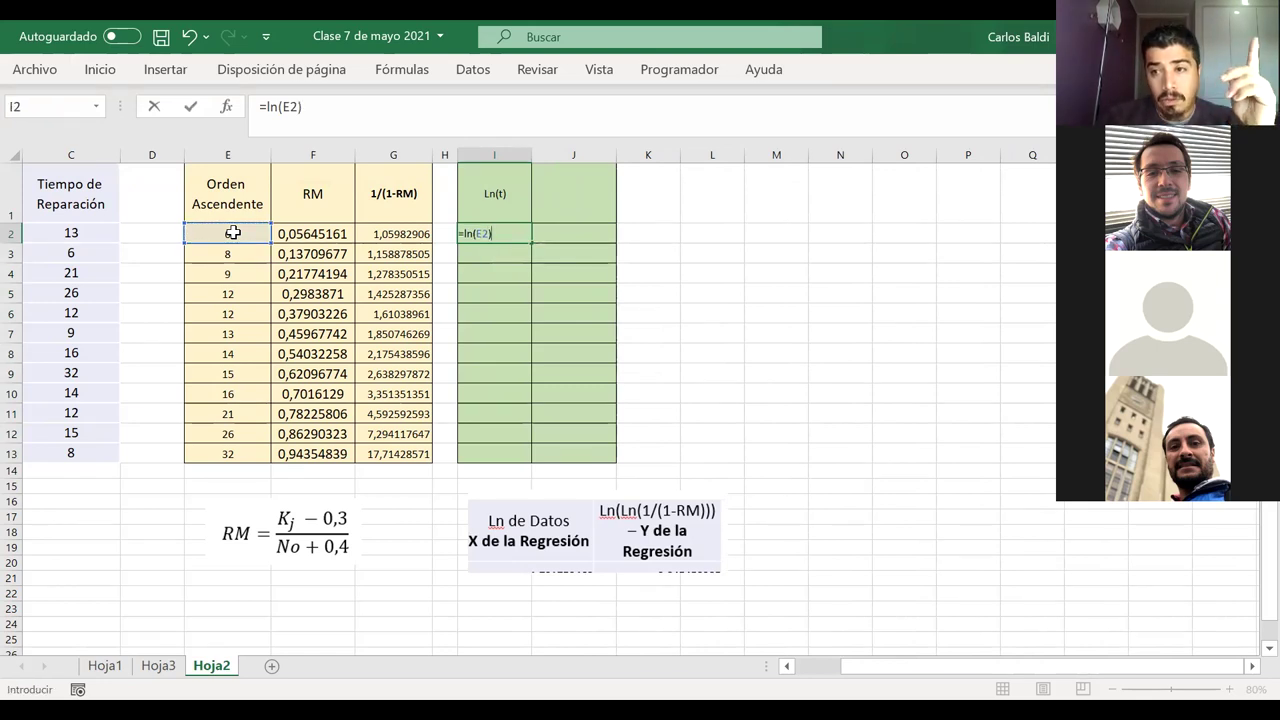
key(Return)
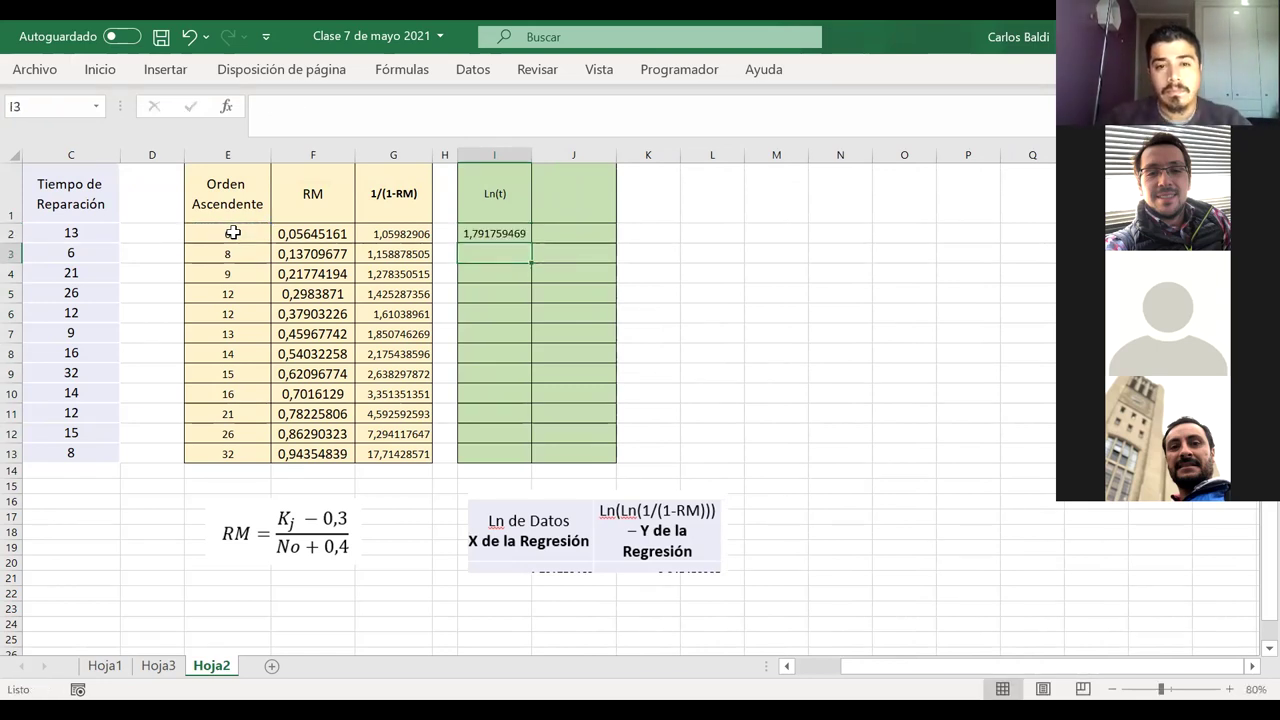
click(492, 234)
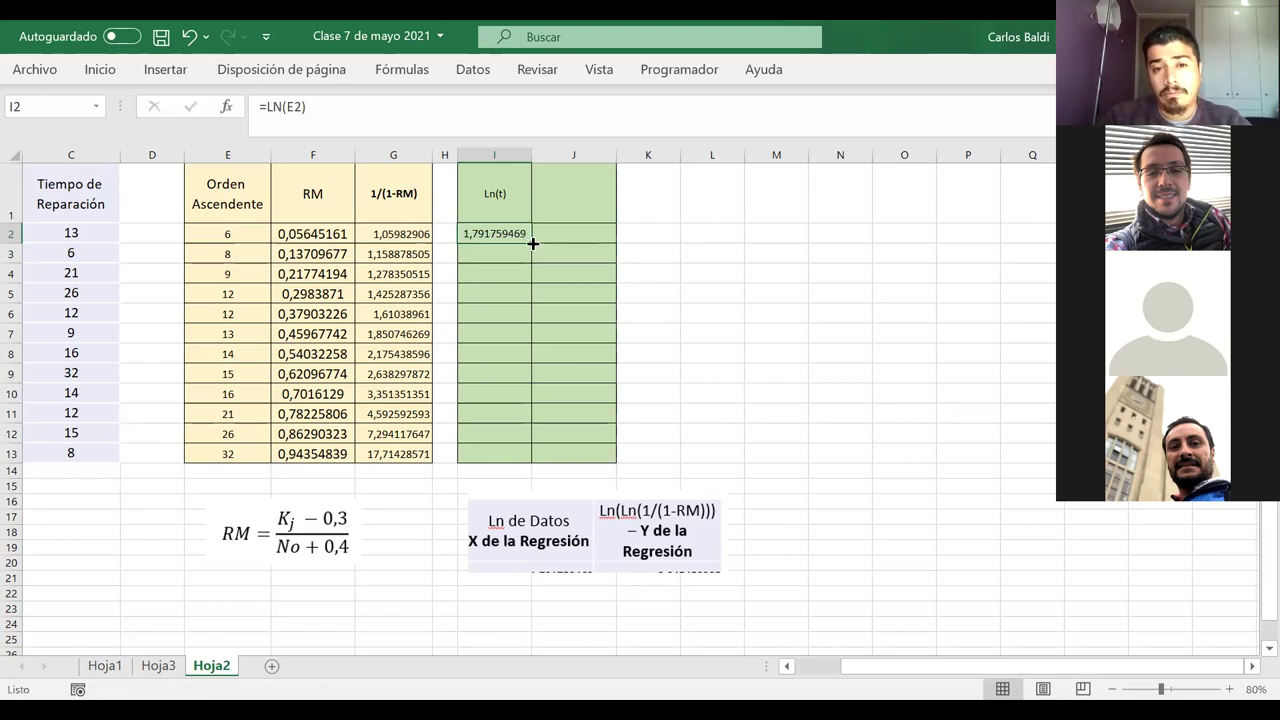
drag(531, 243, 531, 467)
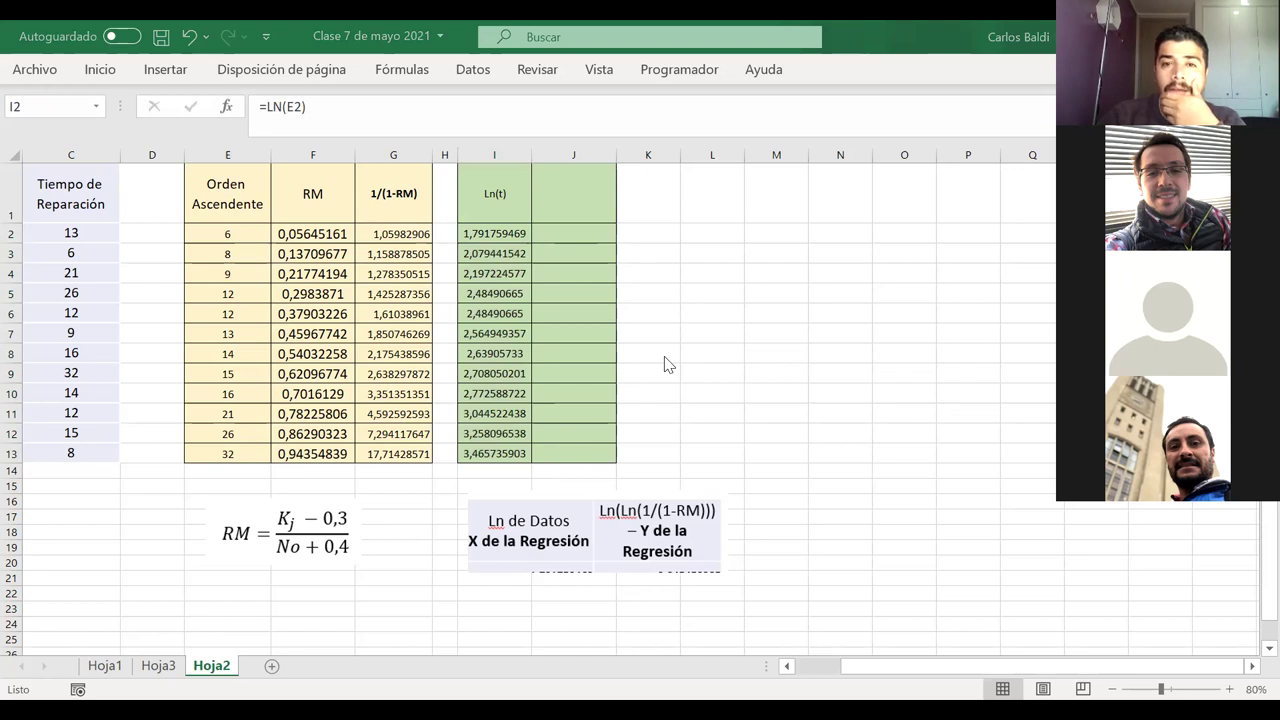
- Enter the heading Ln(Ln(1/(1-RM))) in cell J1
click(401, 232)
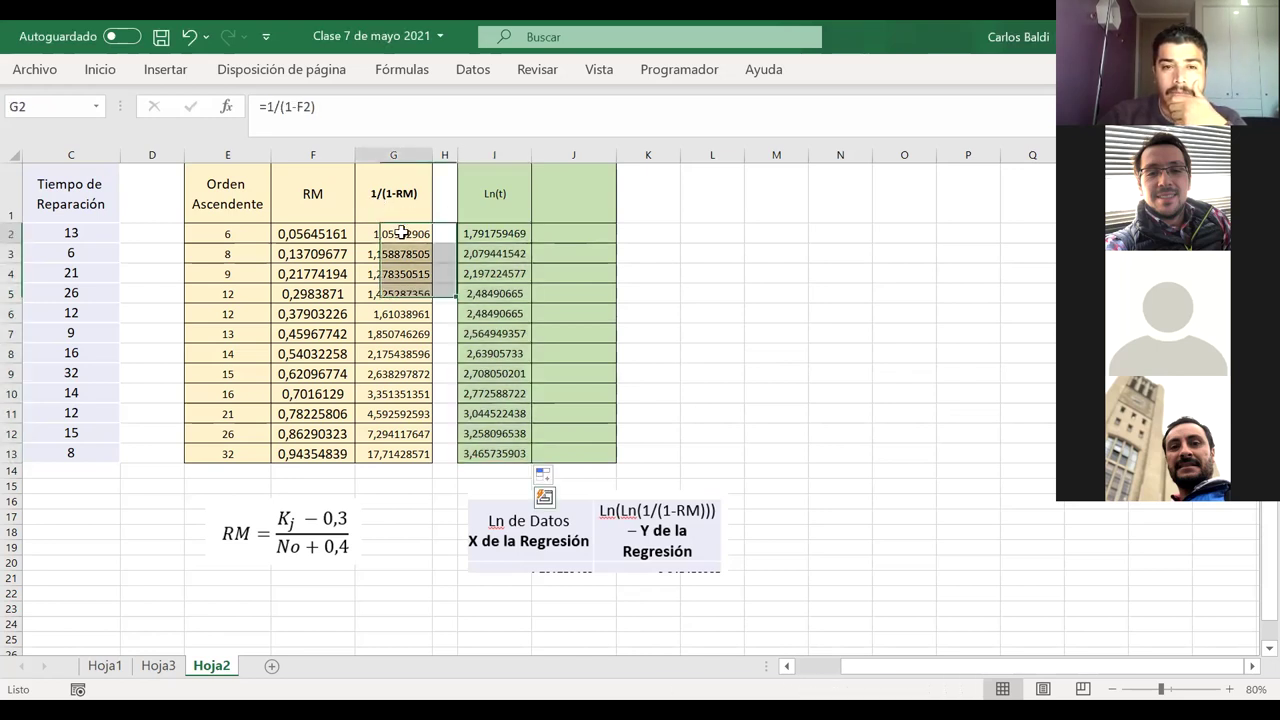
click(566, 197)
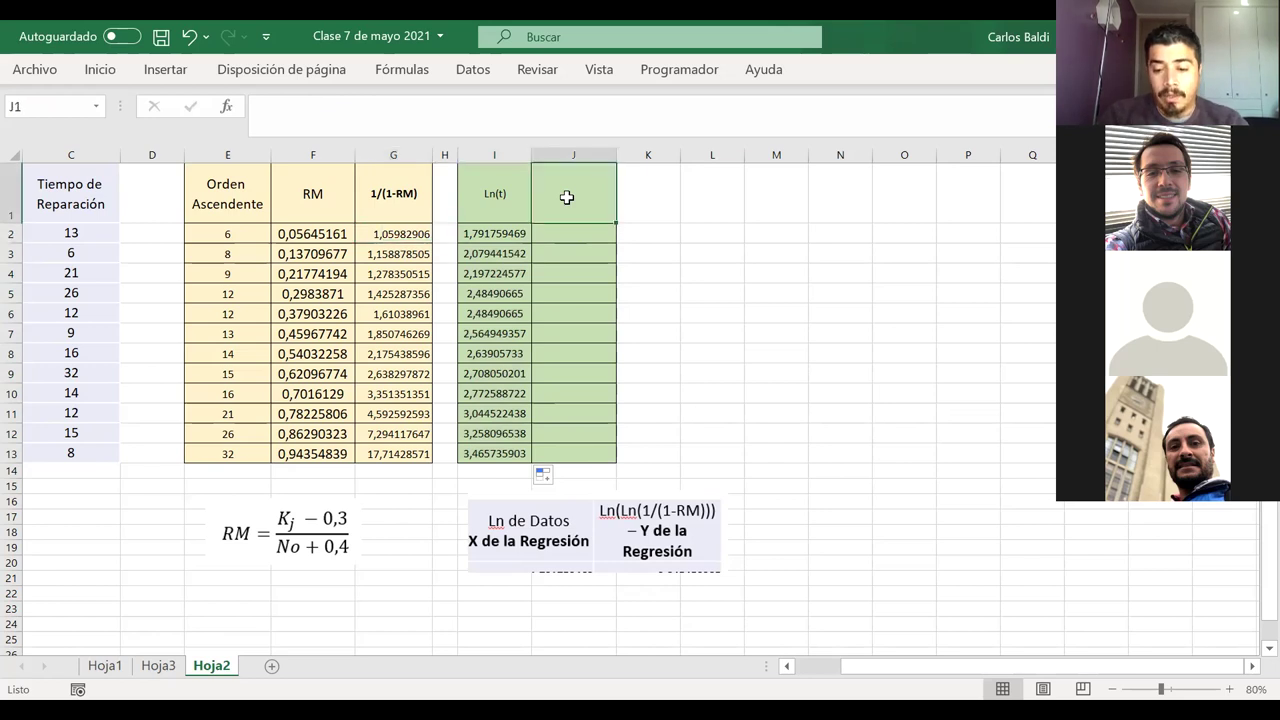
text(Ln)
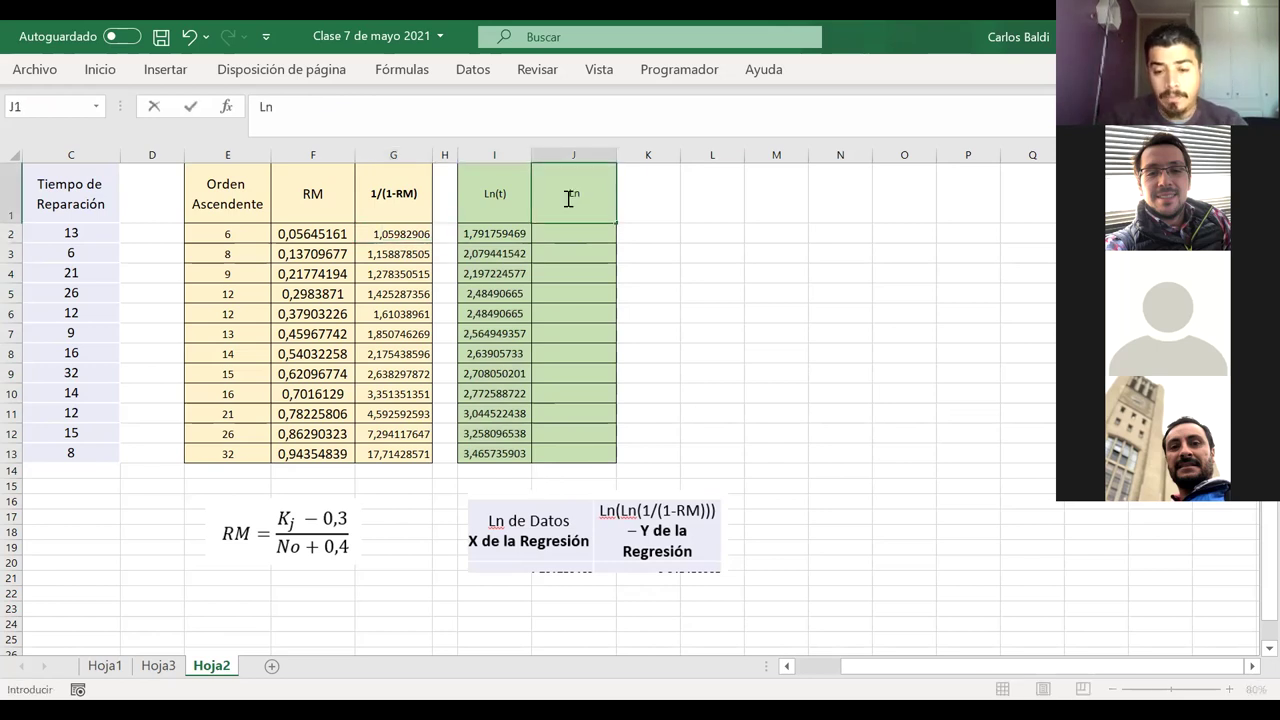
text((Ln()
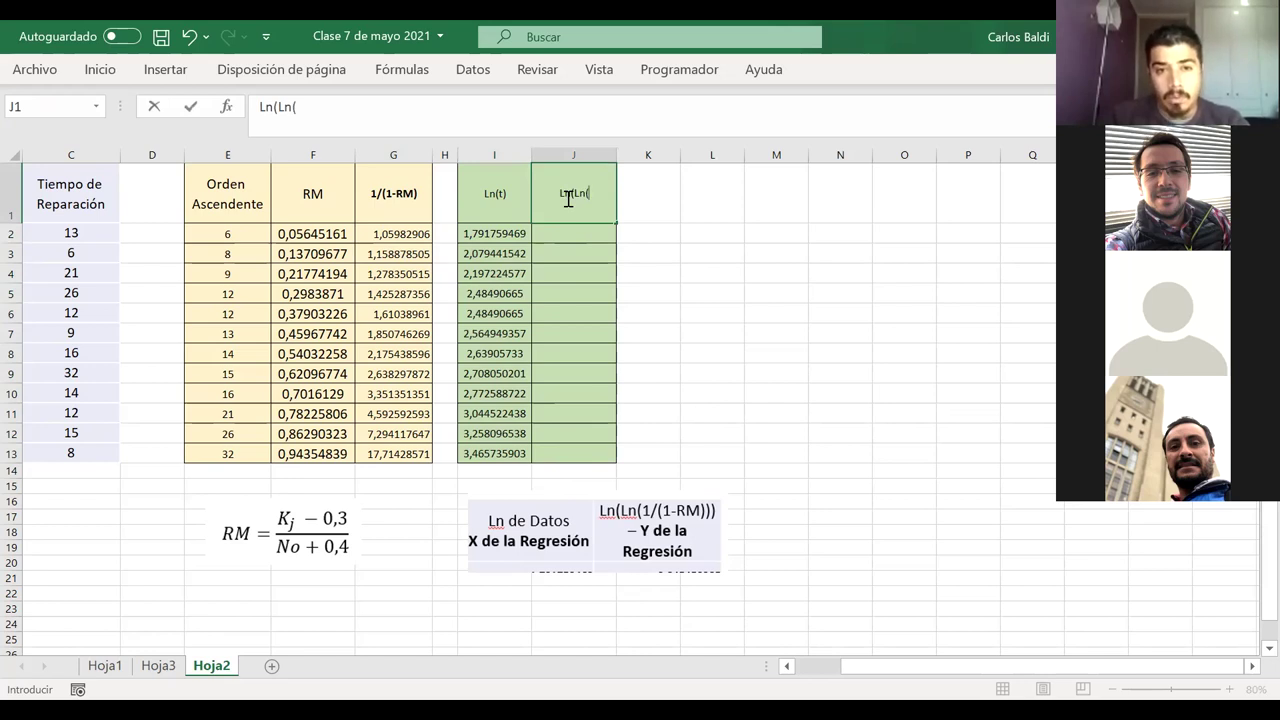
text(1)
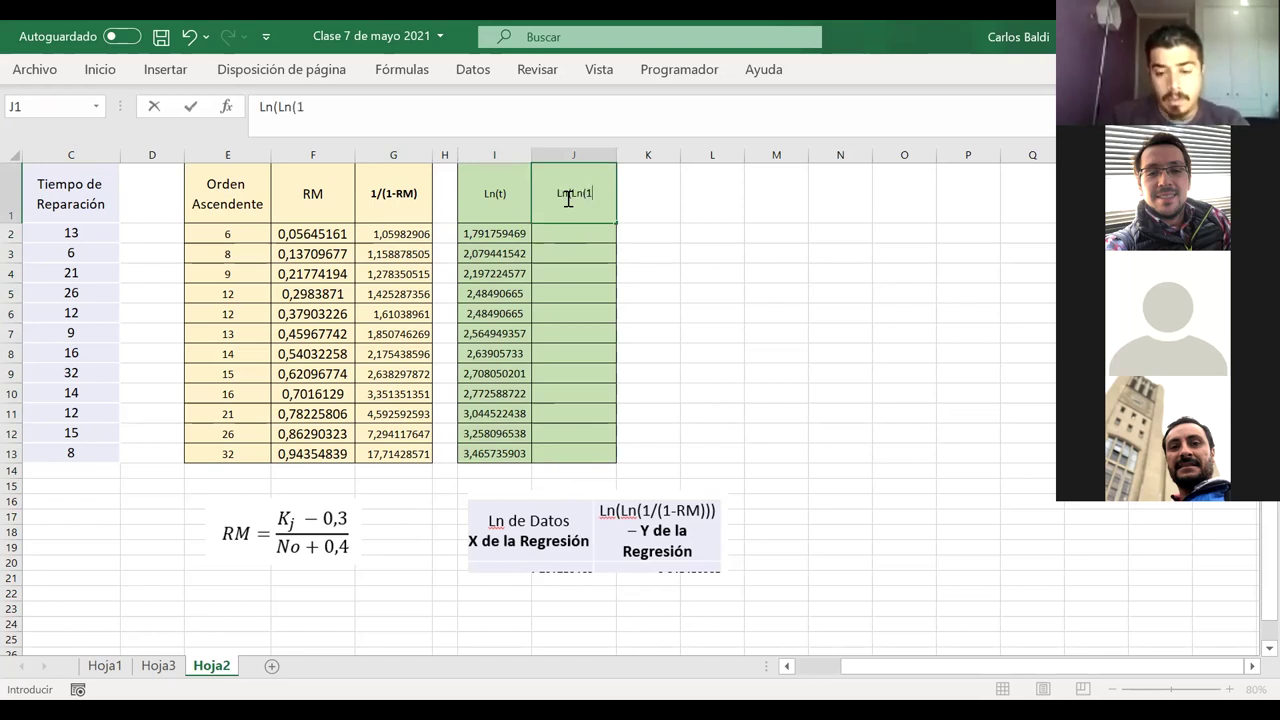
text(/)
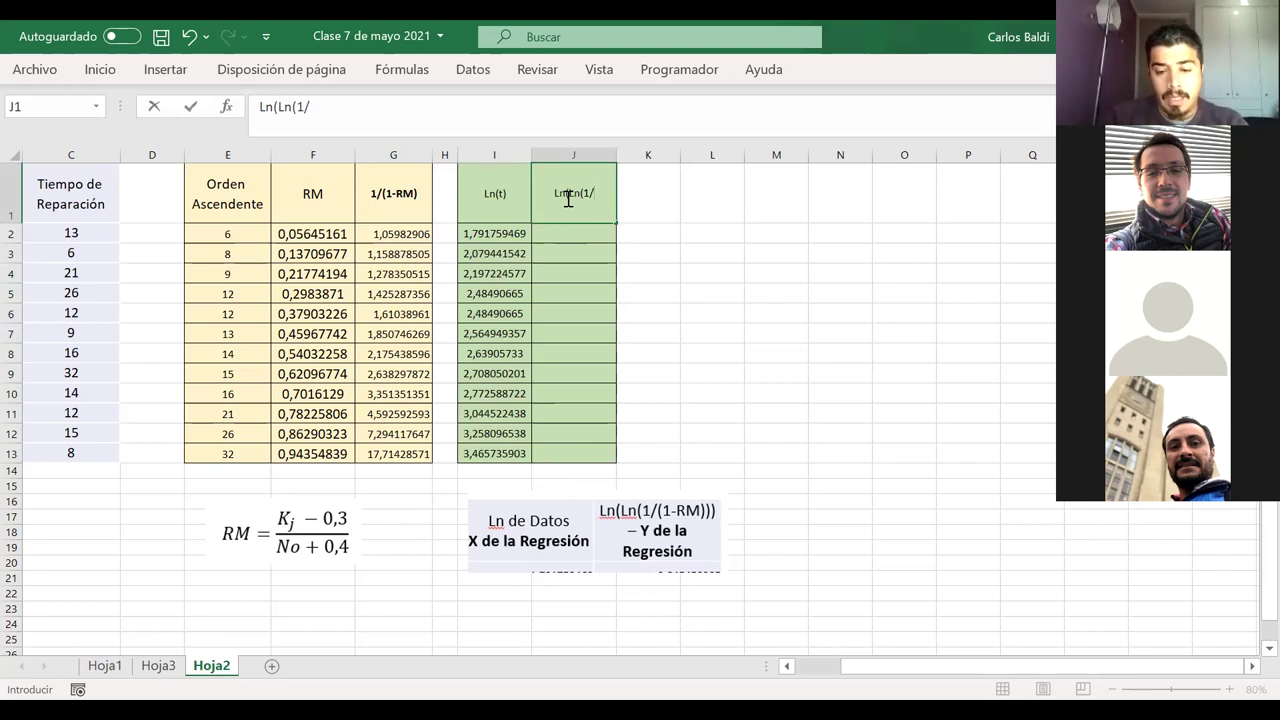
text((1-)
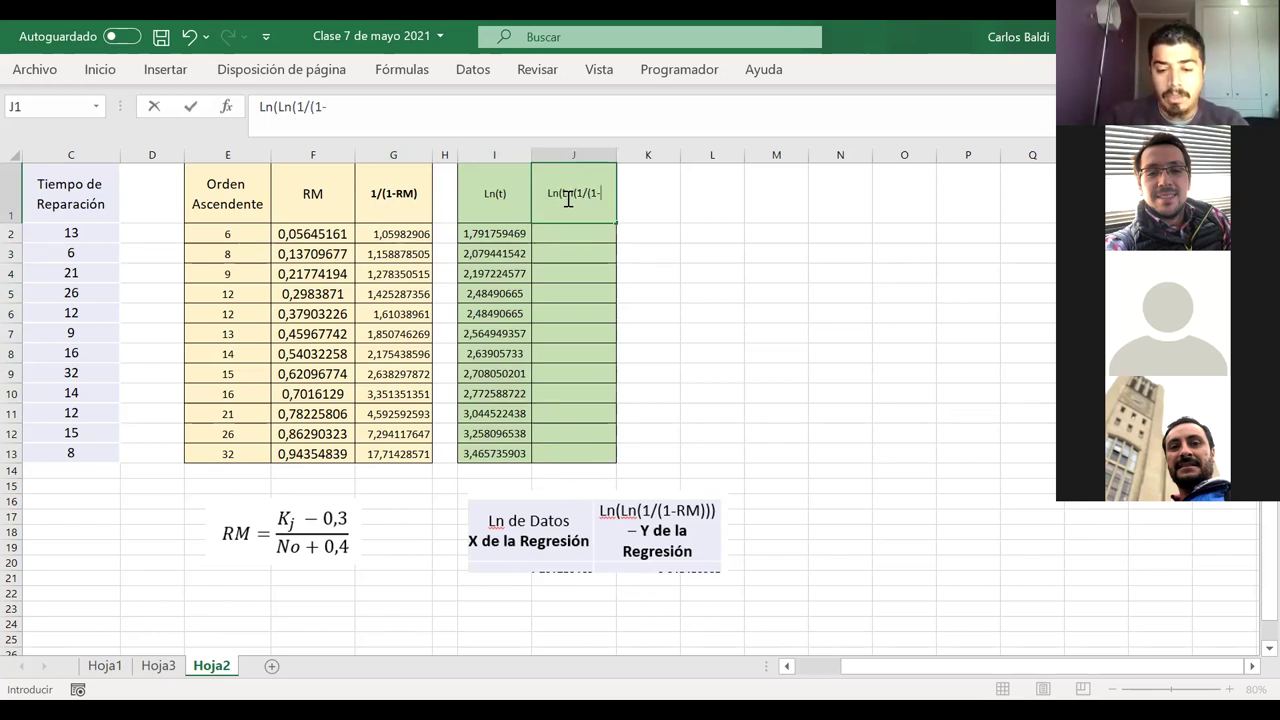
text(RM)))
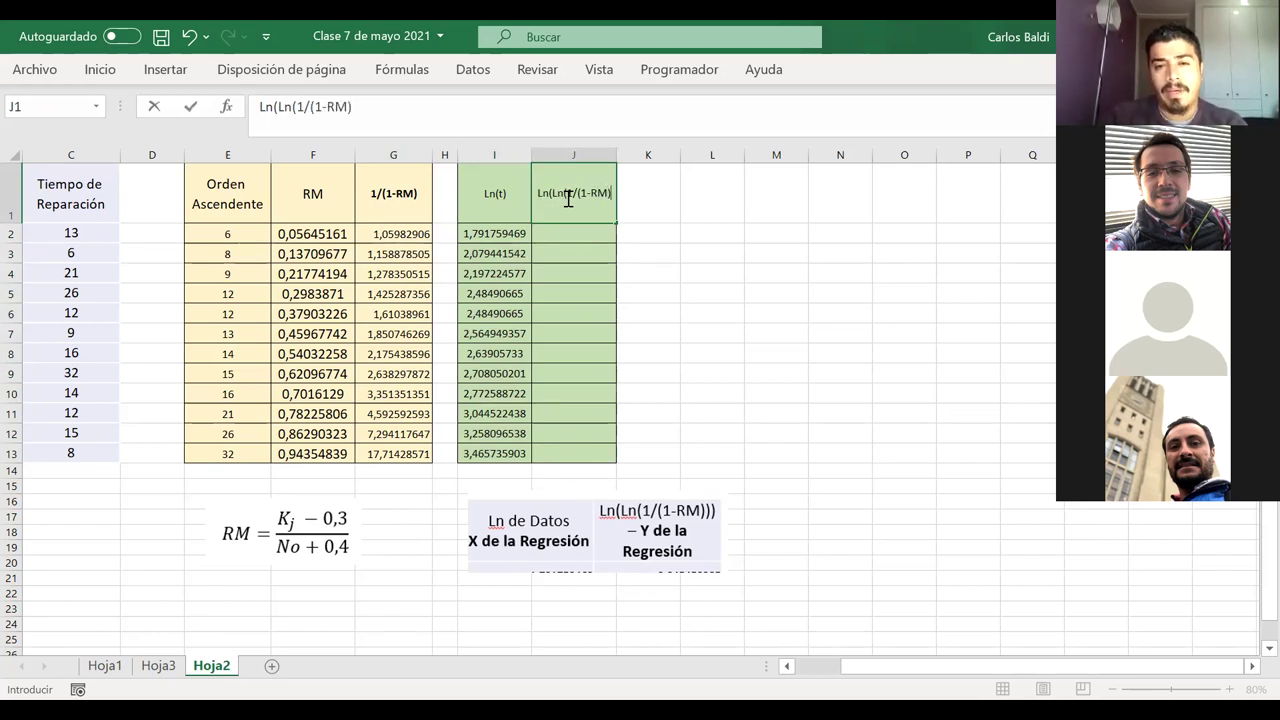
text())
key(Return)
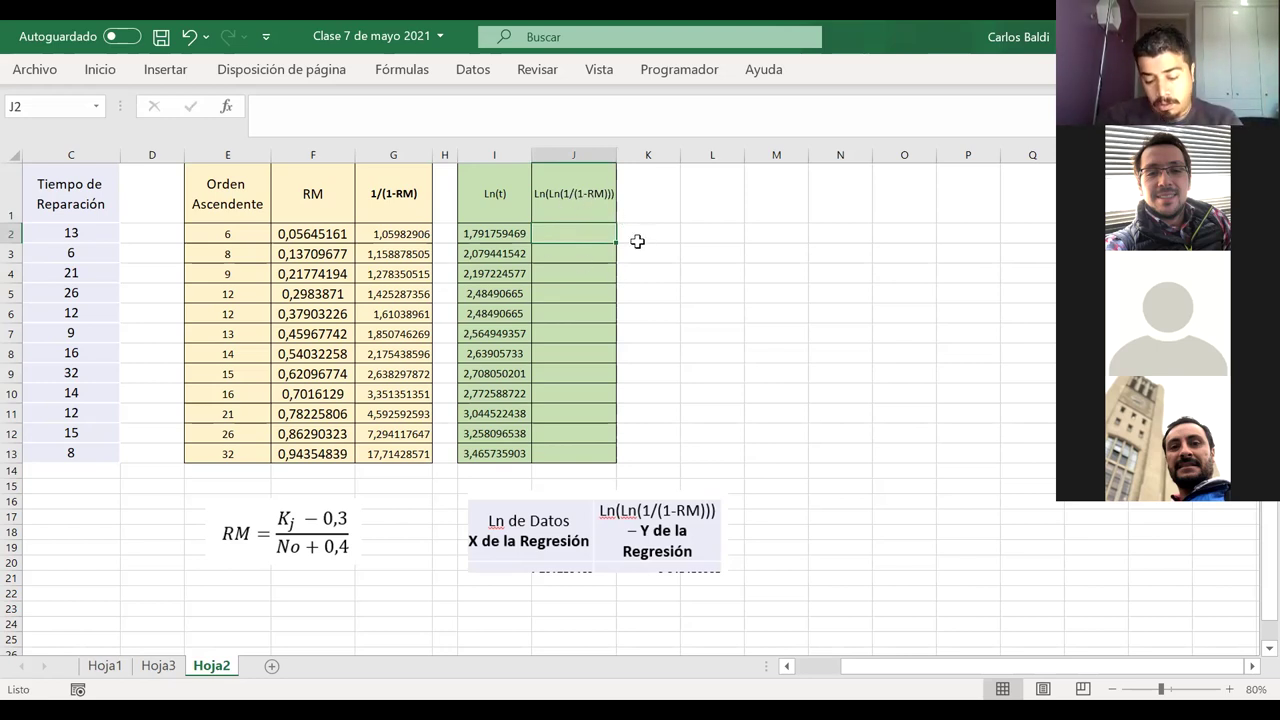
text(=)
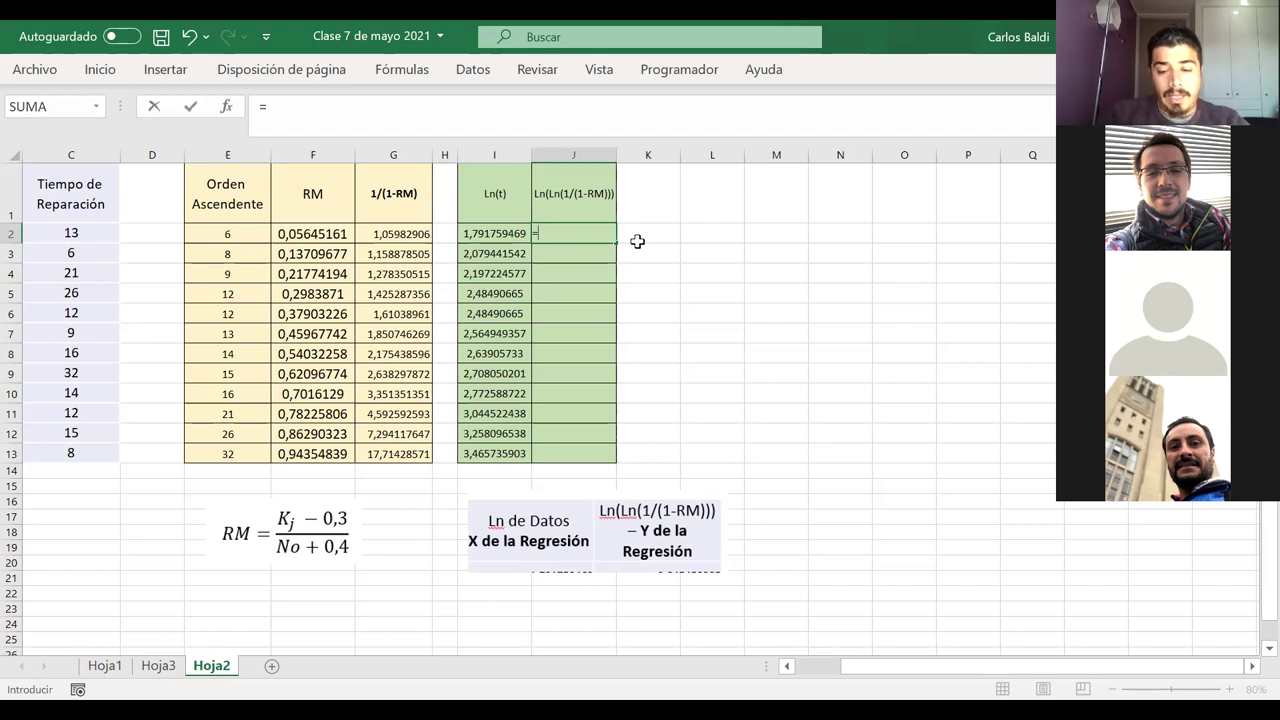
key(BackSpace)
click(487, 234)
click(495, 153)
click(485, 229)
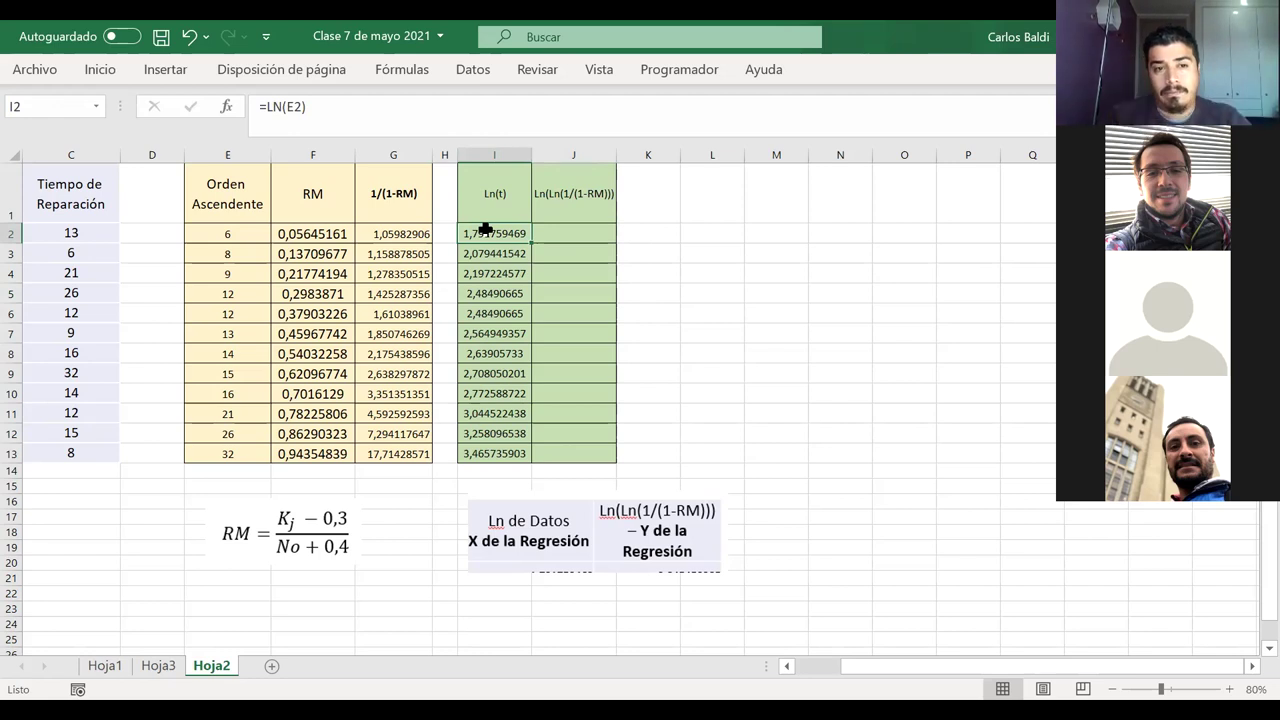
- Calculate the double logarithm of the 1/(1-RM) values with =LN(LN(G2)) in J2 and fill it down to J13
click(553, 232)
text(=)
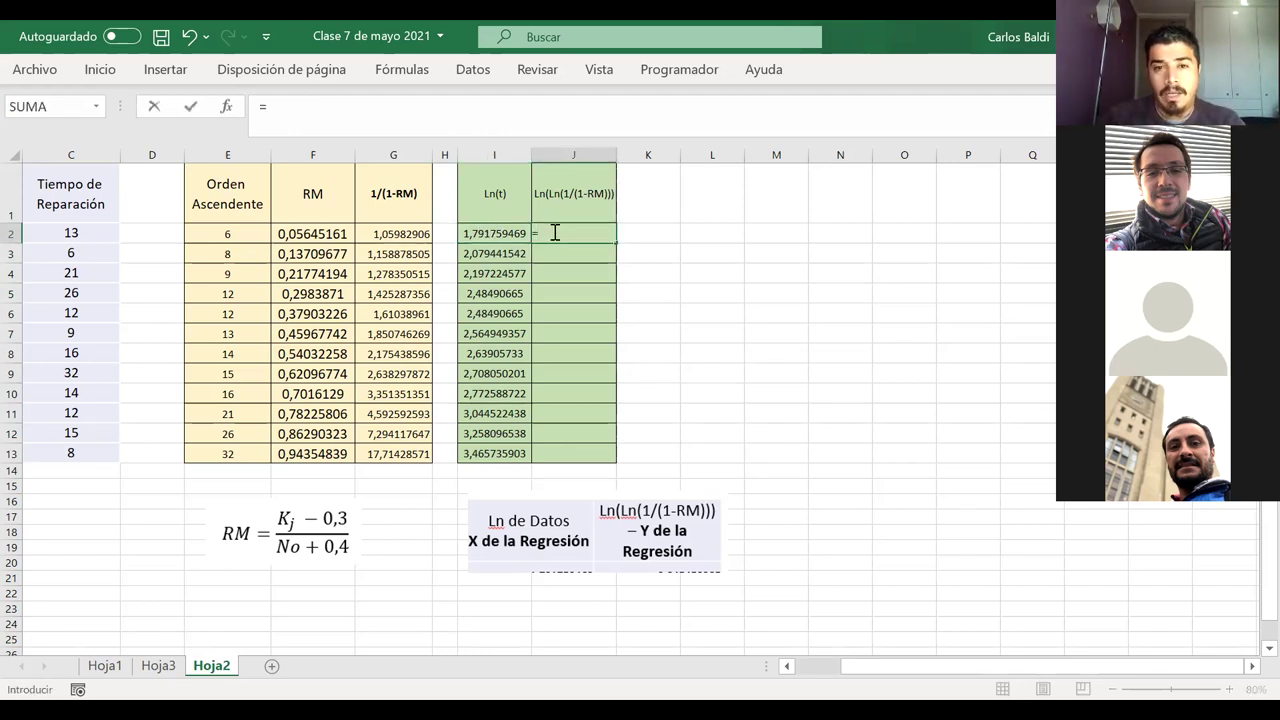
text(ln()
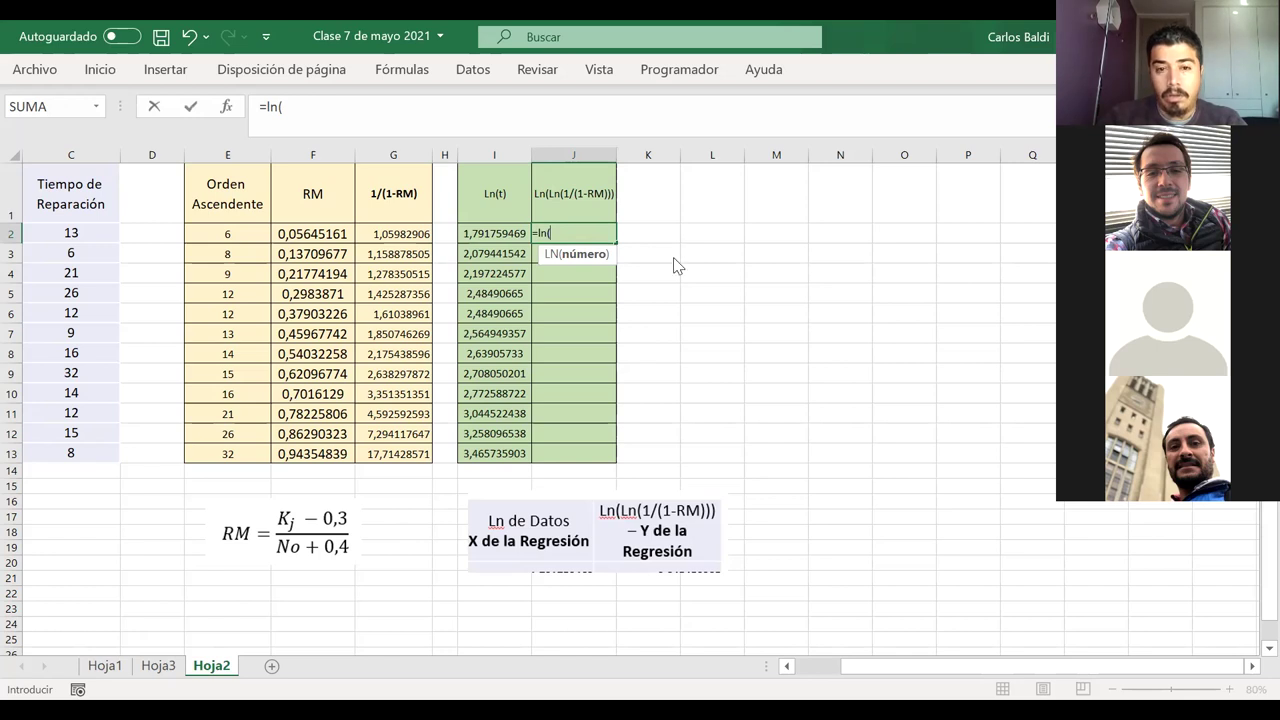
text(ln()
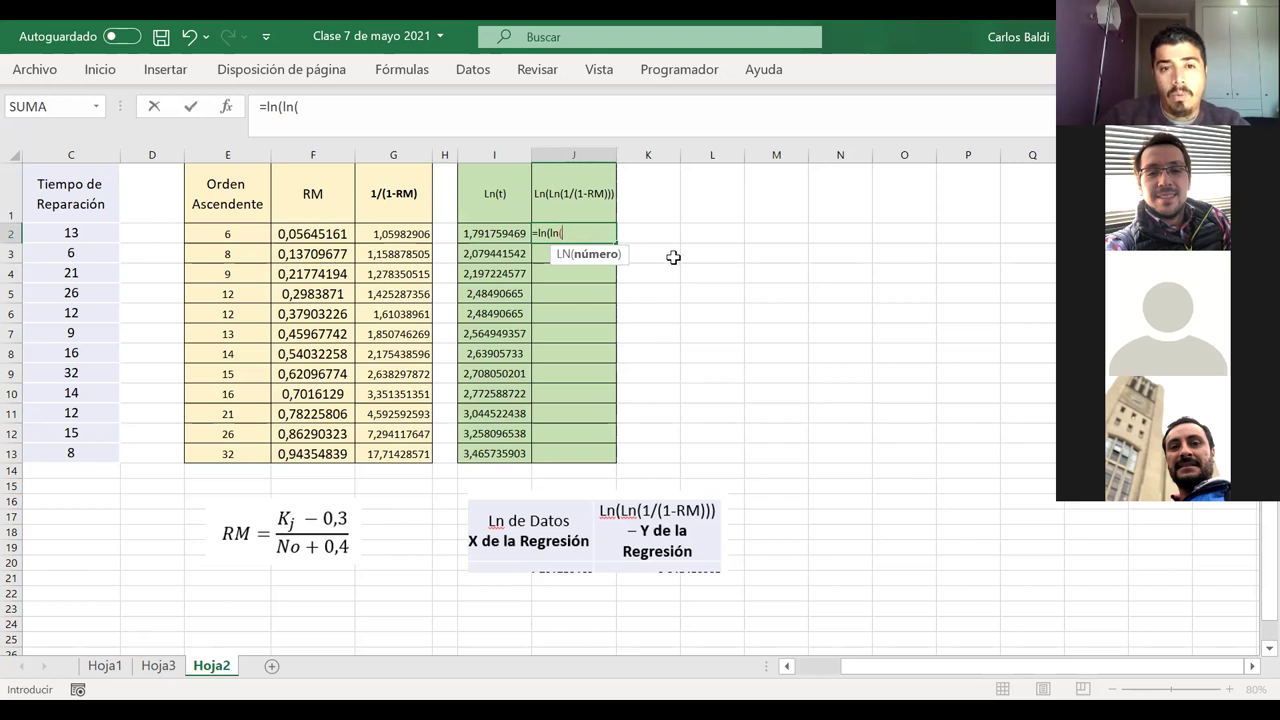
click(400, 233)
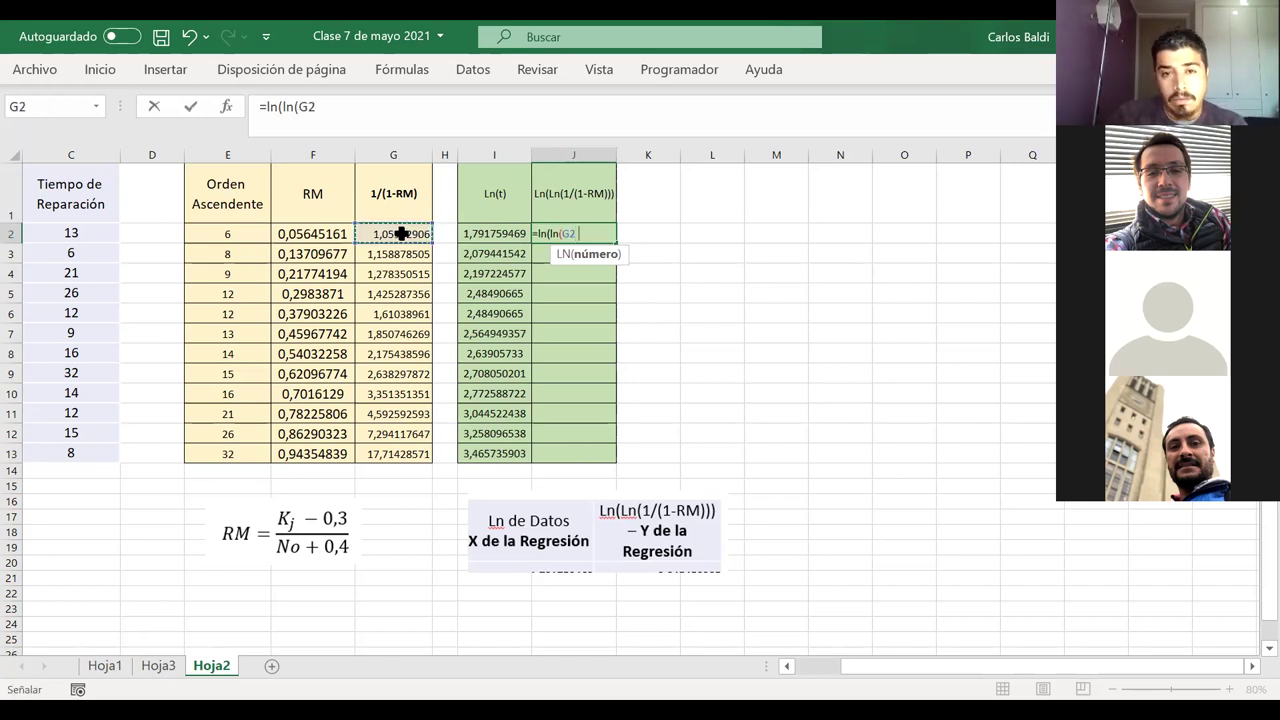
text()))
key(Return)
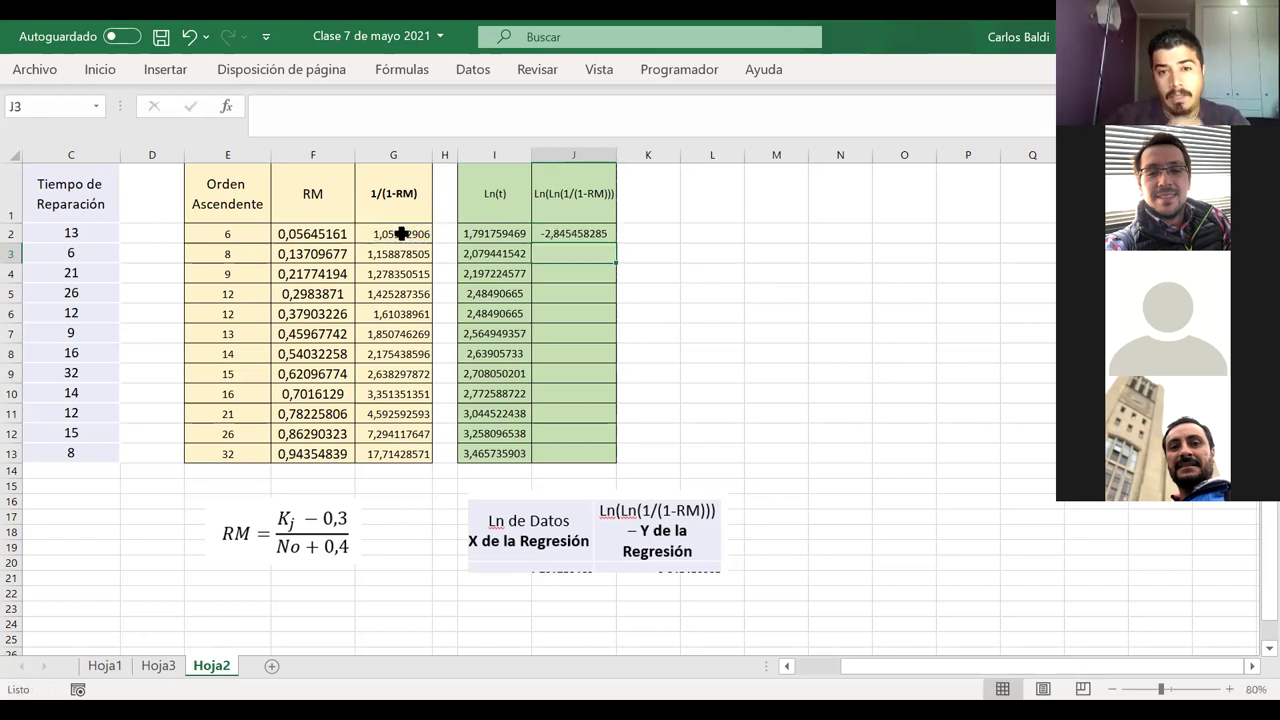
click(598, 233)
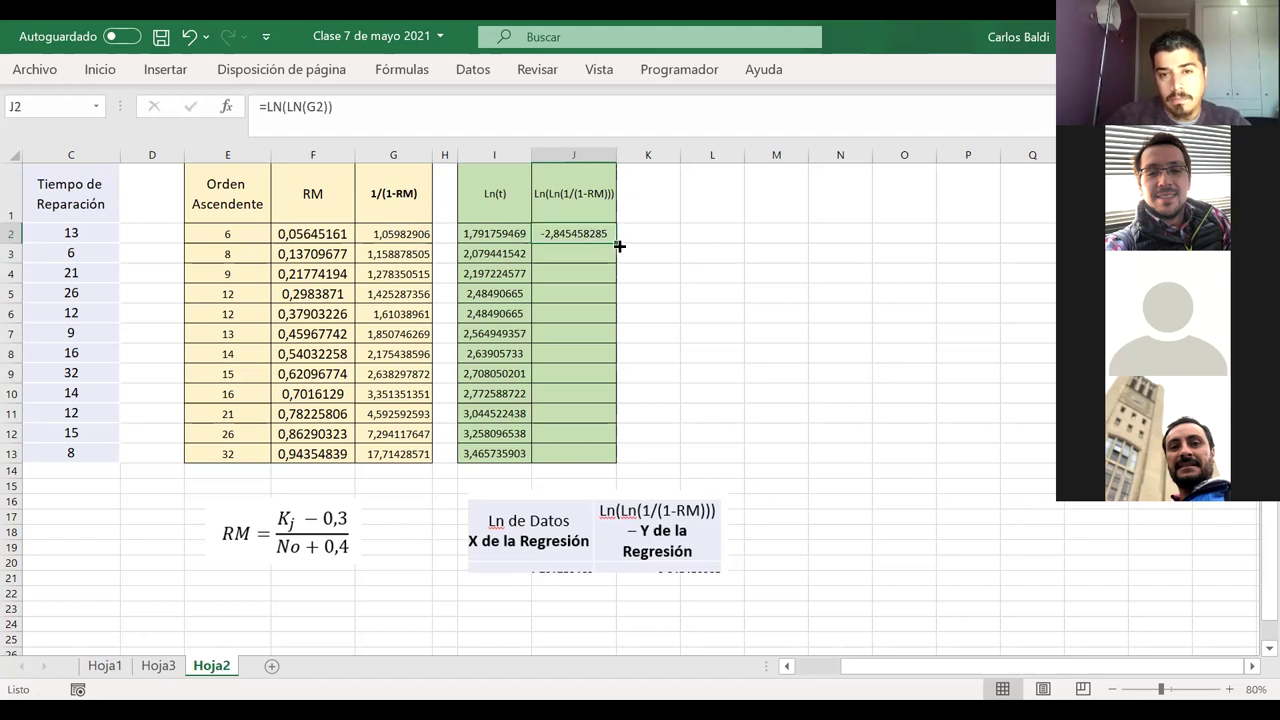
double_click(619, 245)
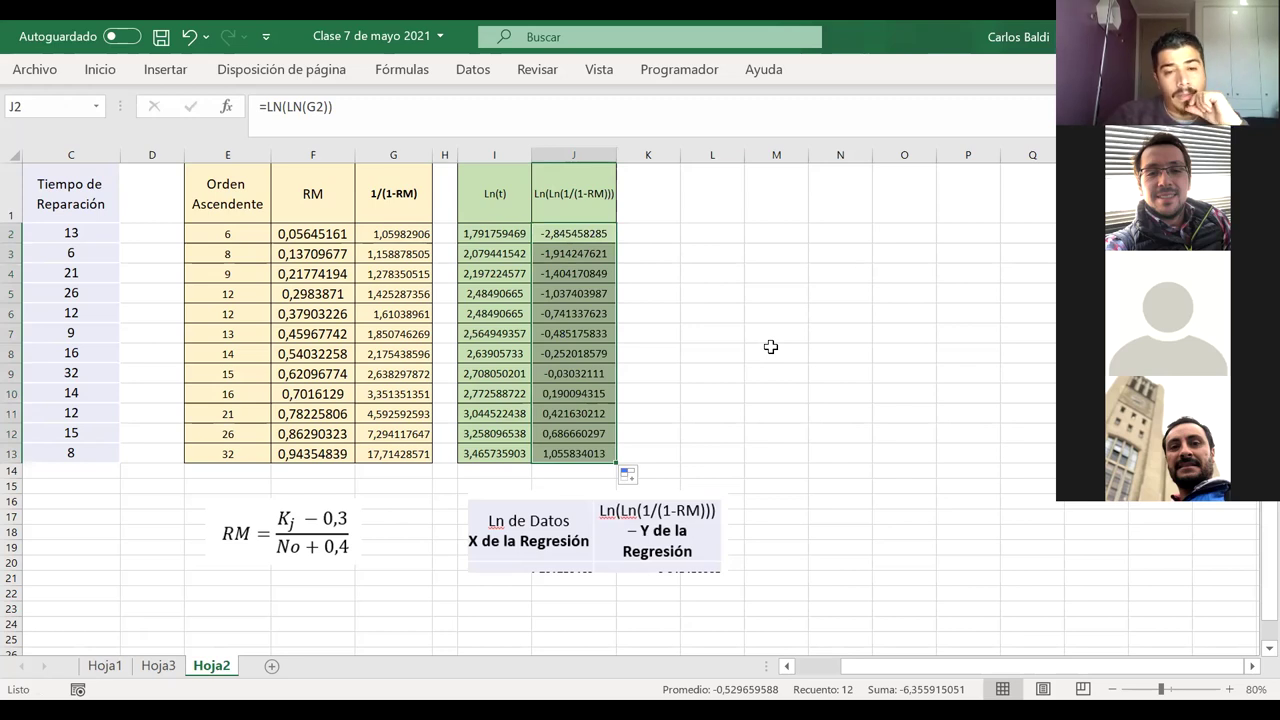
- Insert a markers-only scatter chart of I2:J13 and place it beside the green table, across columns L to Q
scroll(768, 346, right, 2)
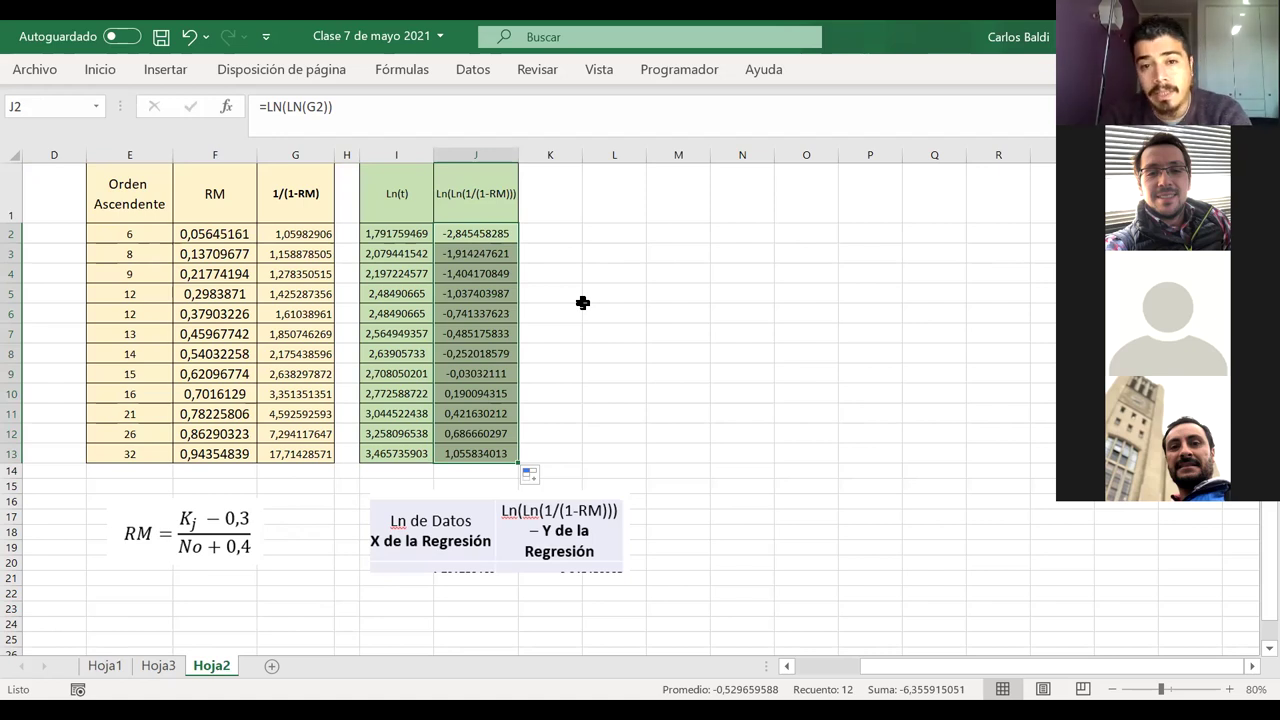
drag(400, 234, 466, 455)
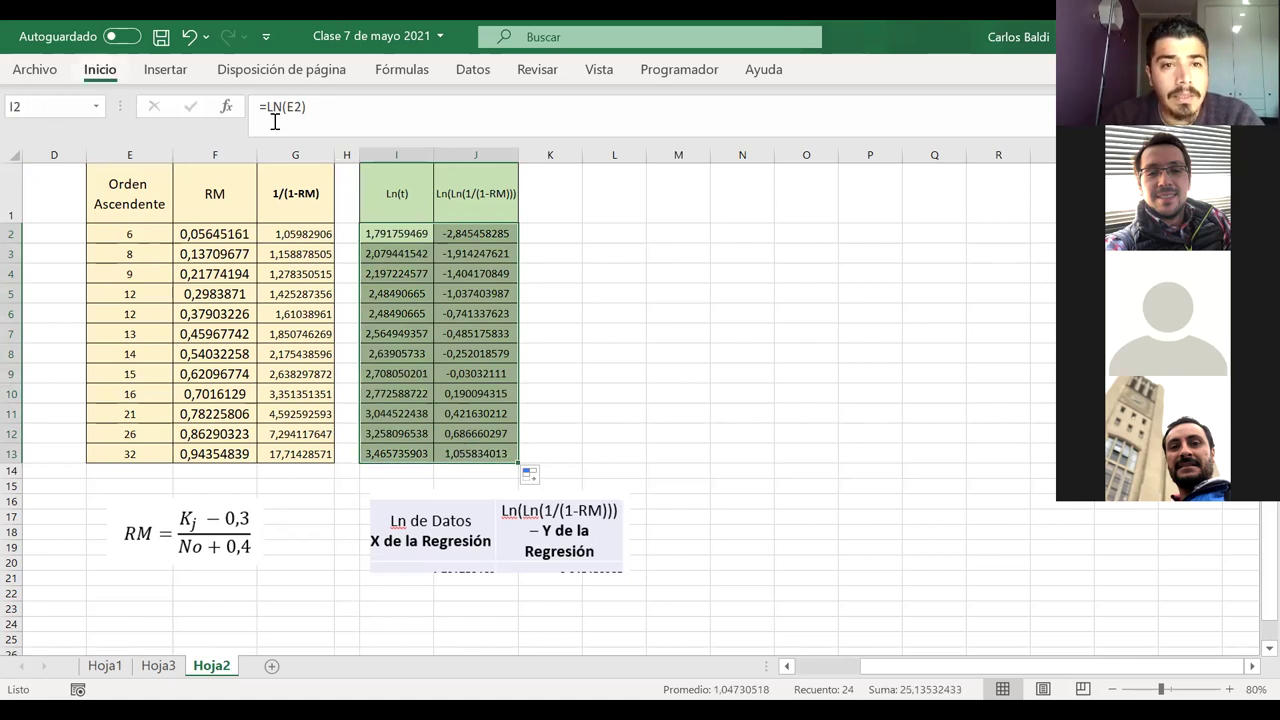
key(alt+o)
scroll(448, 128, down, 1)
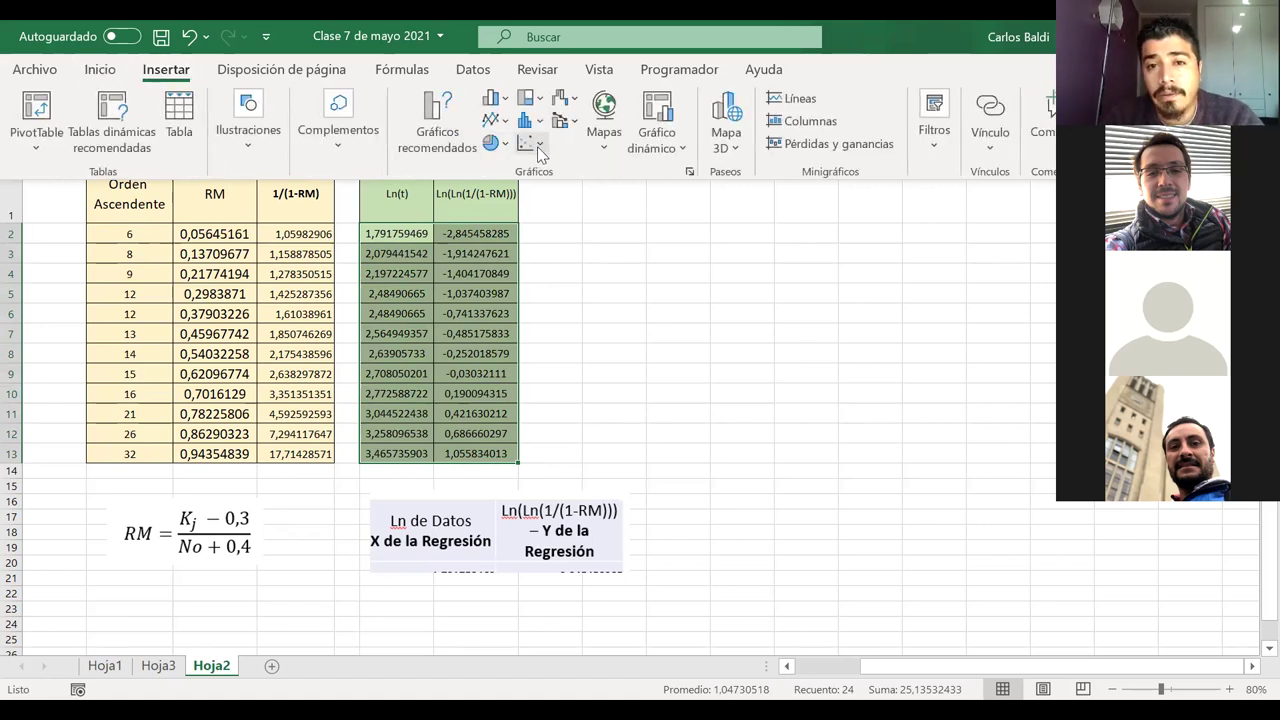
click(539, 148)
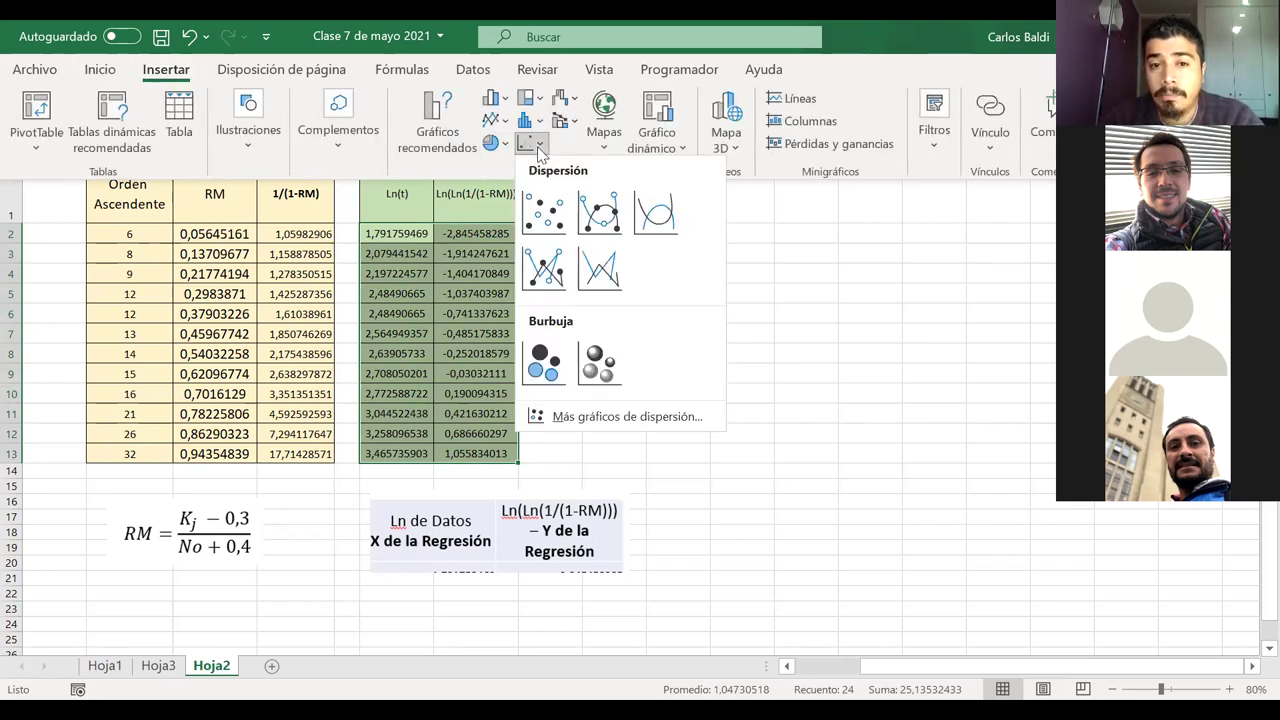
click(541, 213)
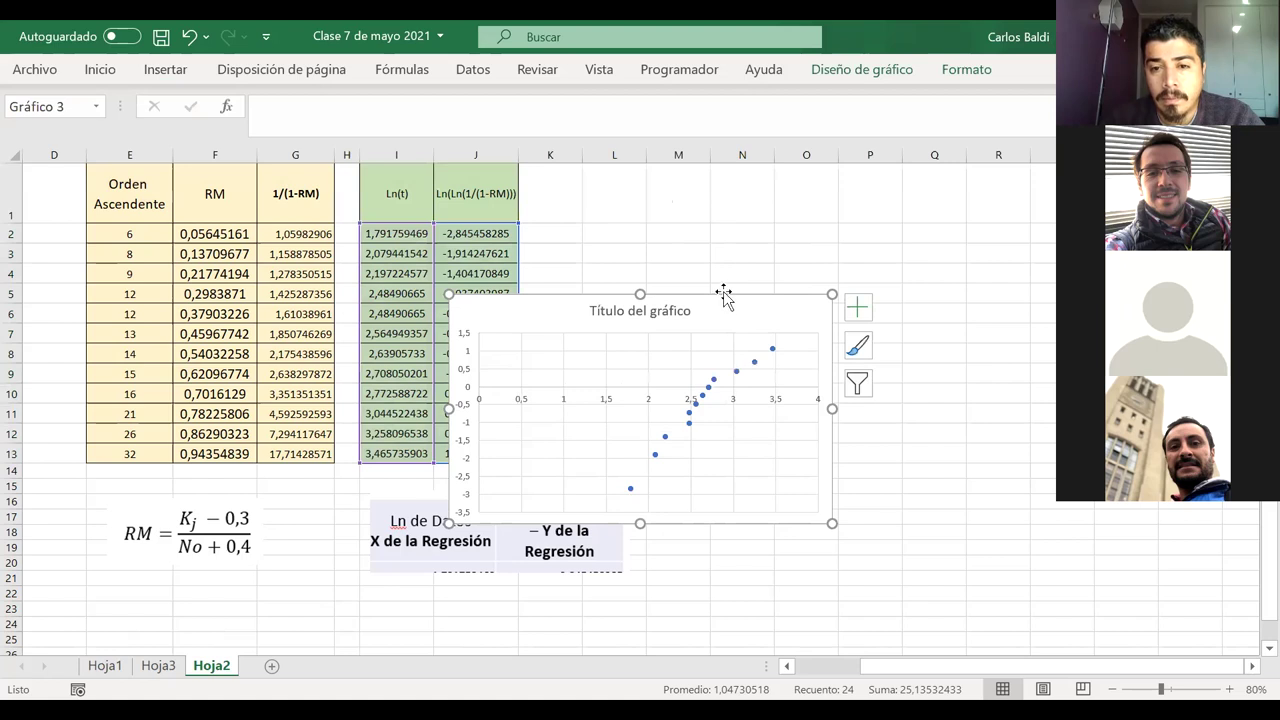
drag(723, 294, 850, 195)
- Set the scatter chart's title to Ln(t) v/s Ln(Ln(1/(1-RM)))
click(810, 207)
double_click(704, 208)
drag(704, 208, 750, 273)
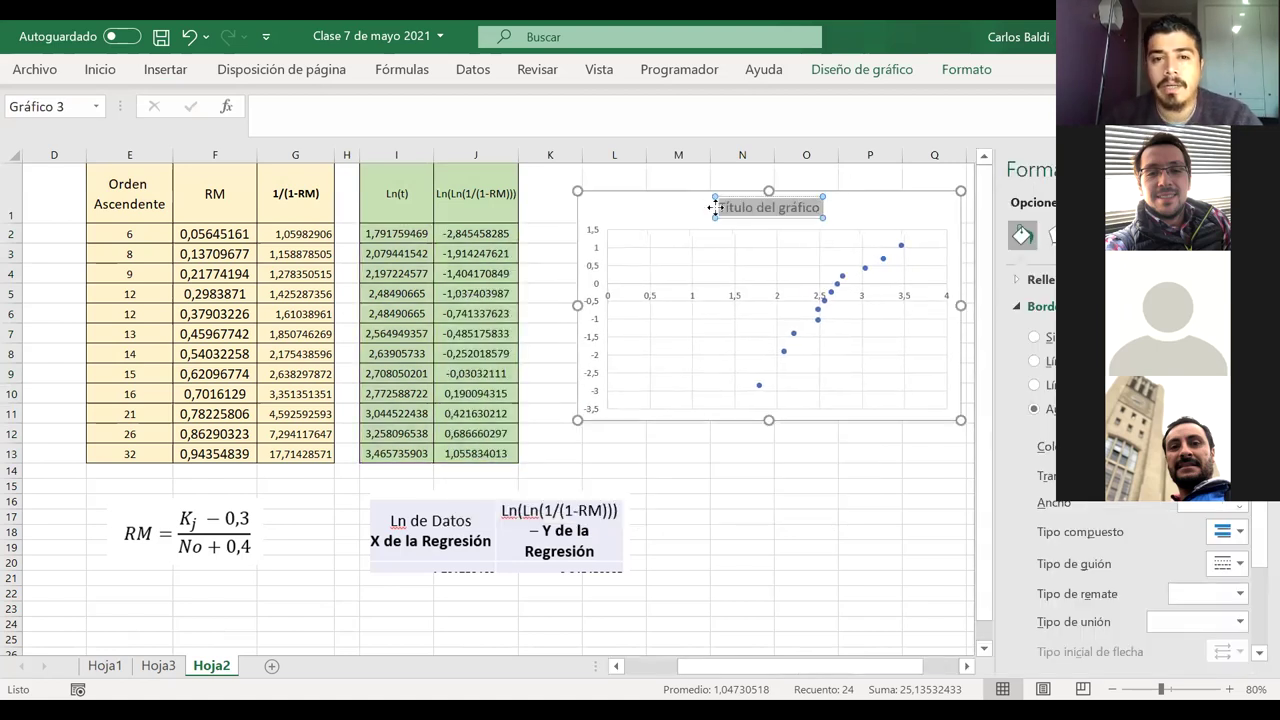
text(L)
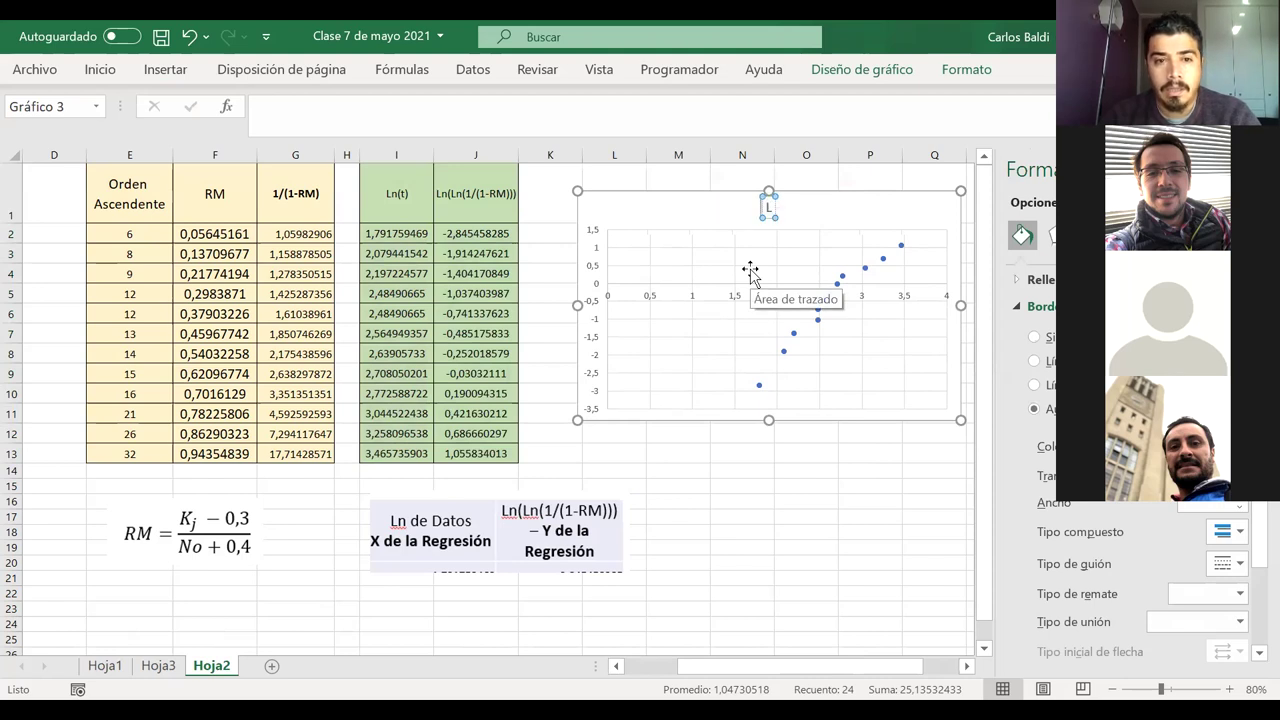
text(n(t))
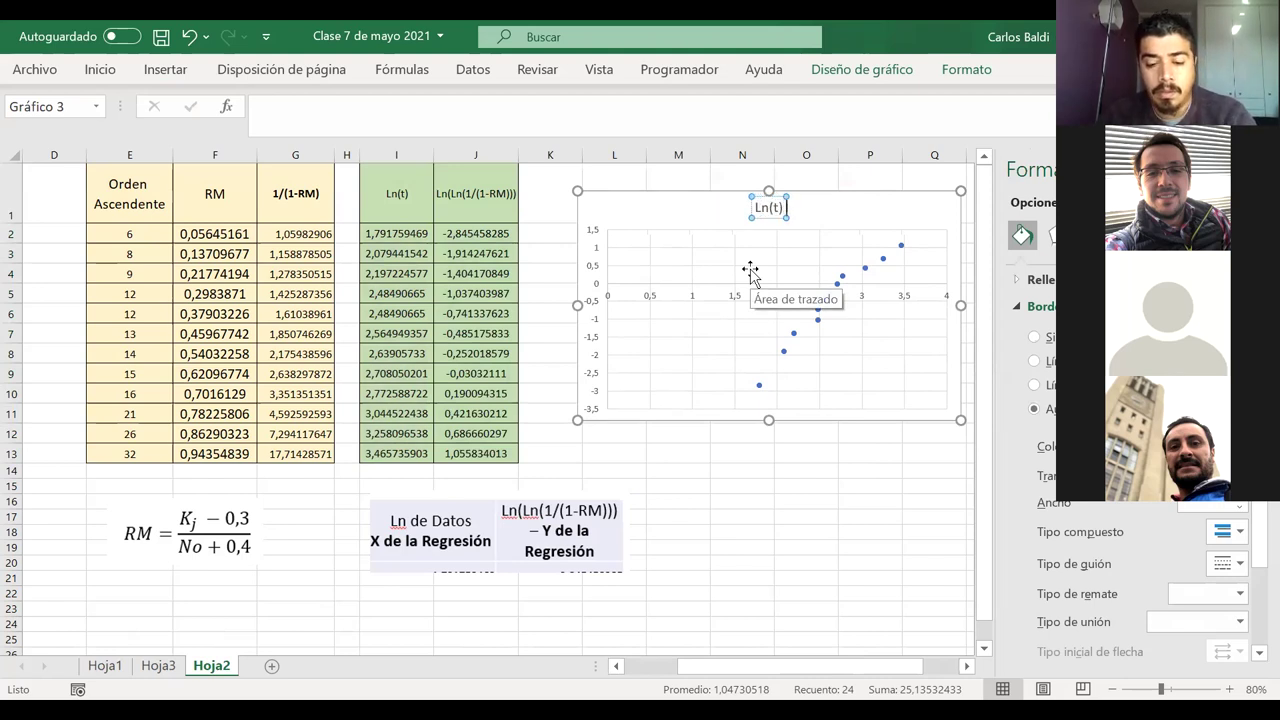
text( v/s)
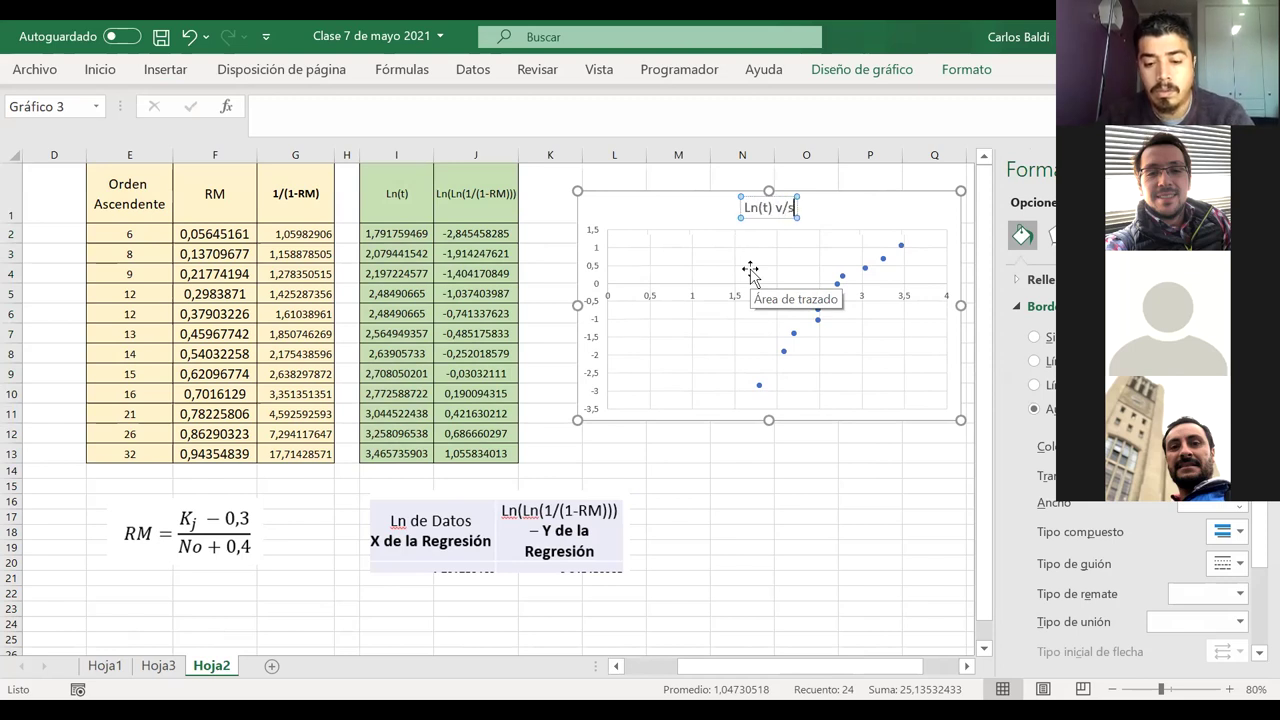
text( Ln()
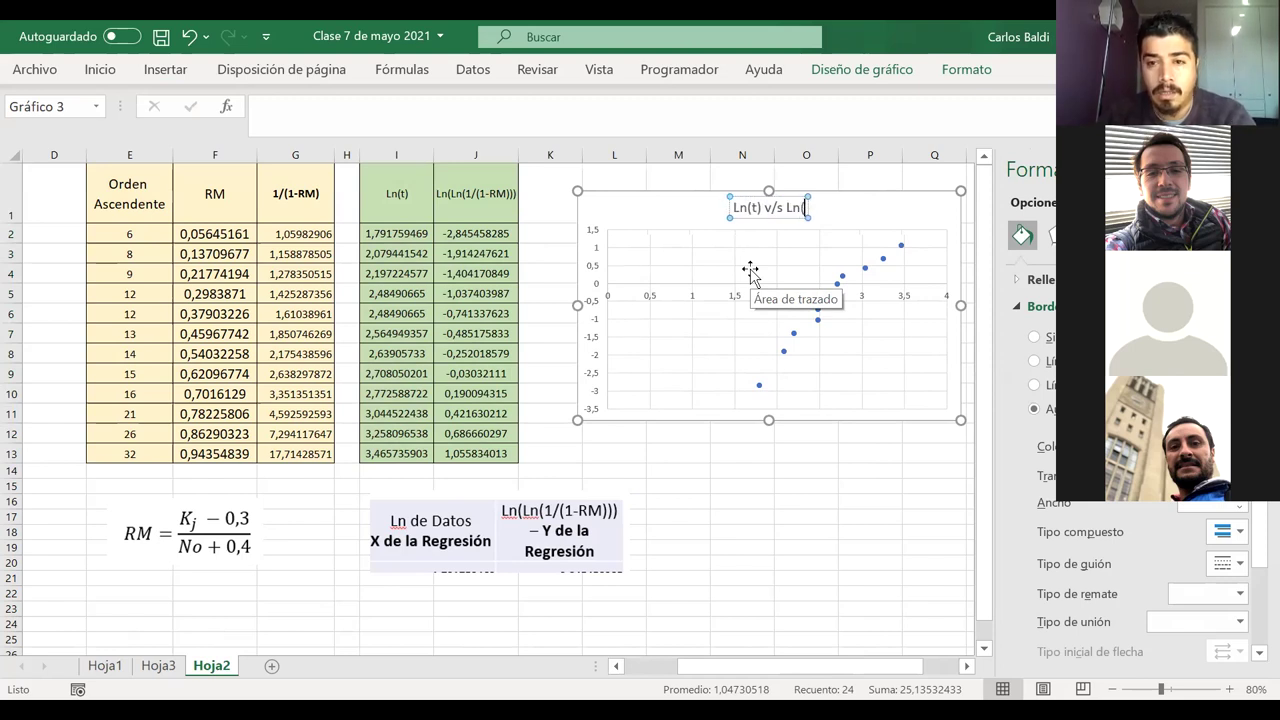
text(Ln()
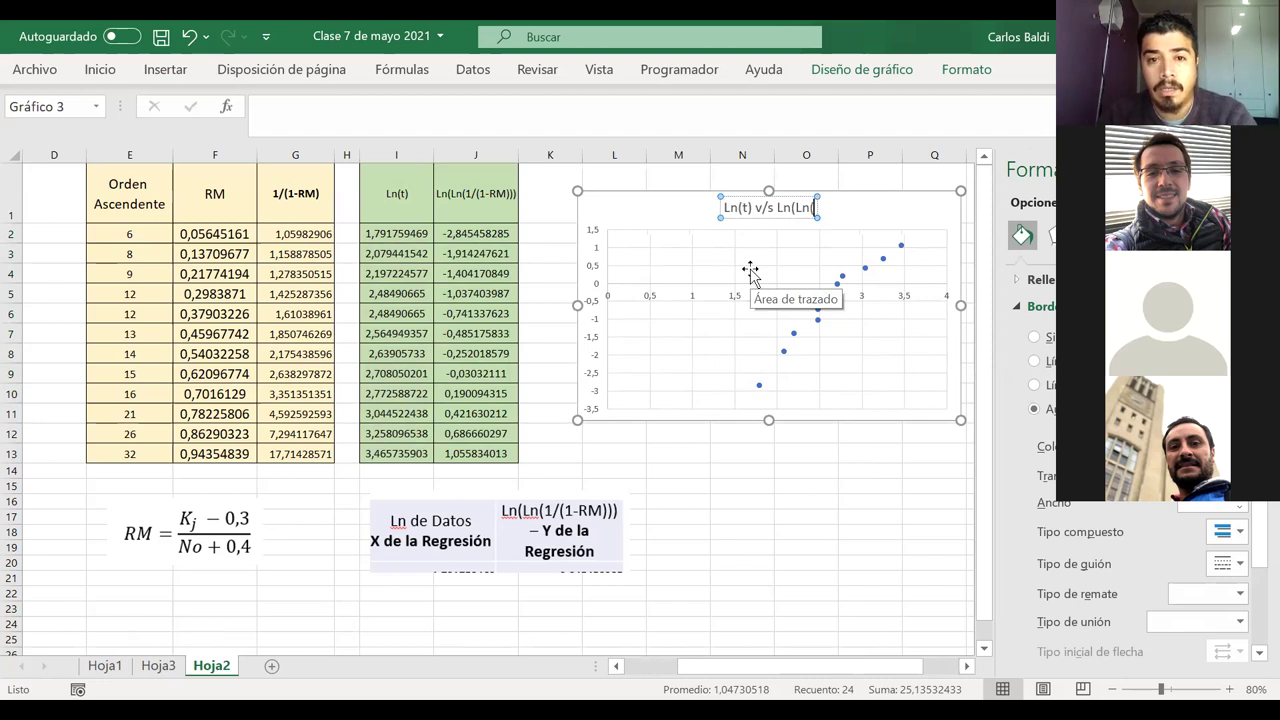
text(1)
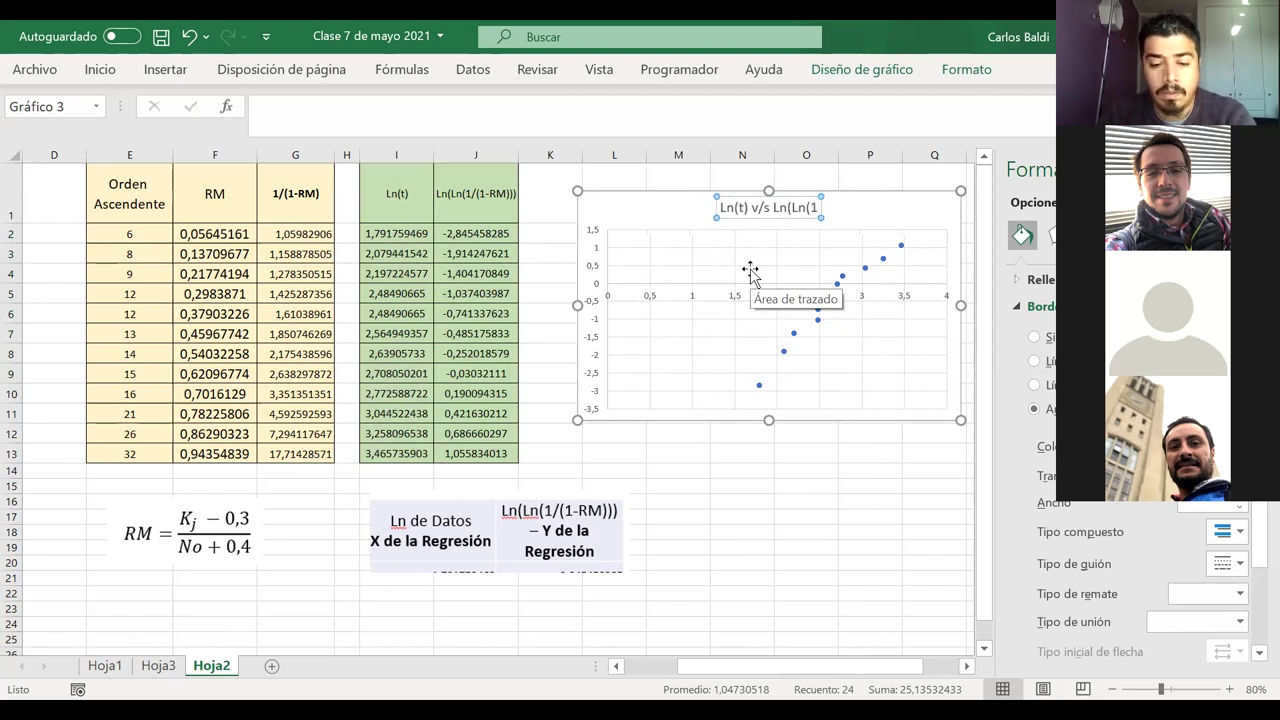
text(/(1)
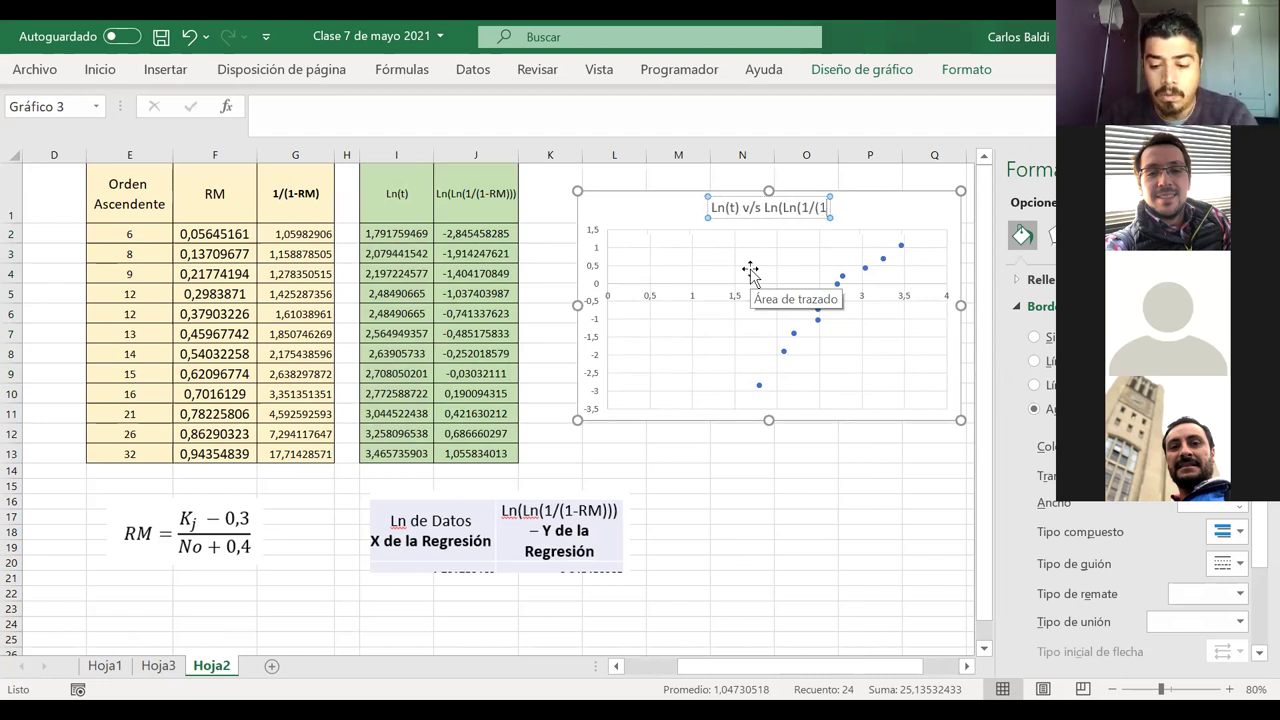
text(-RM))))
click(806, 453)
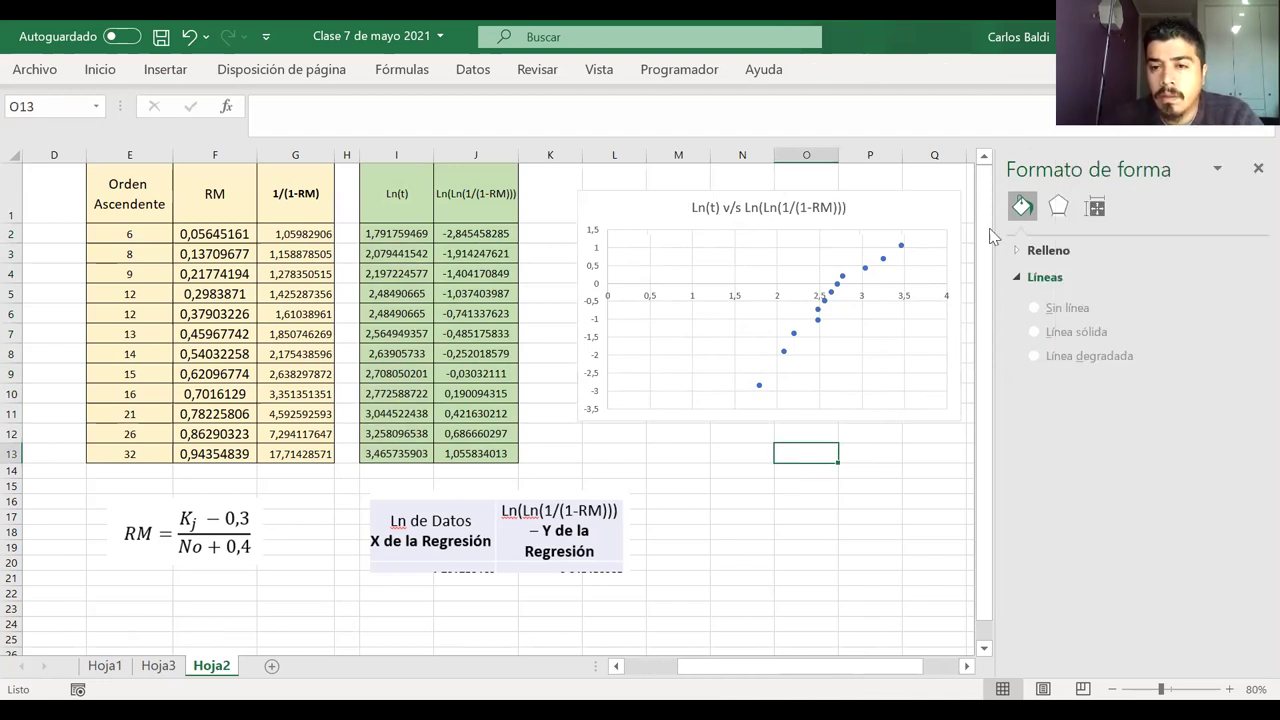
- Close the chart's formatting options and deselect the chart
click(883, 384)
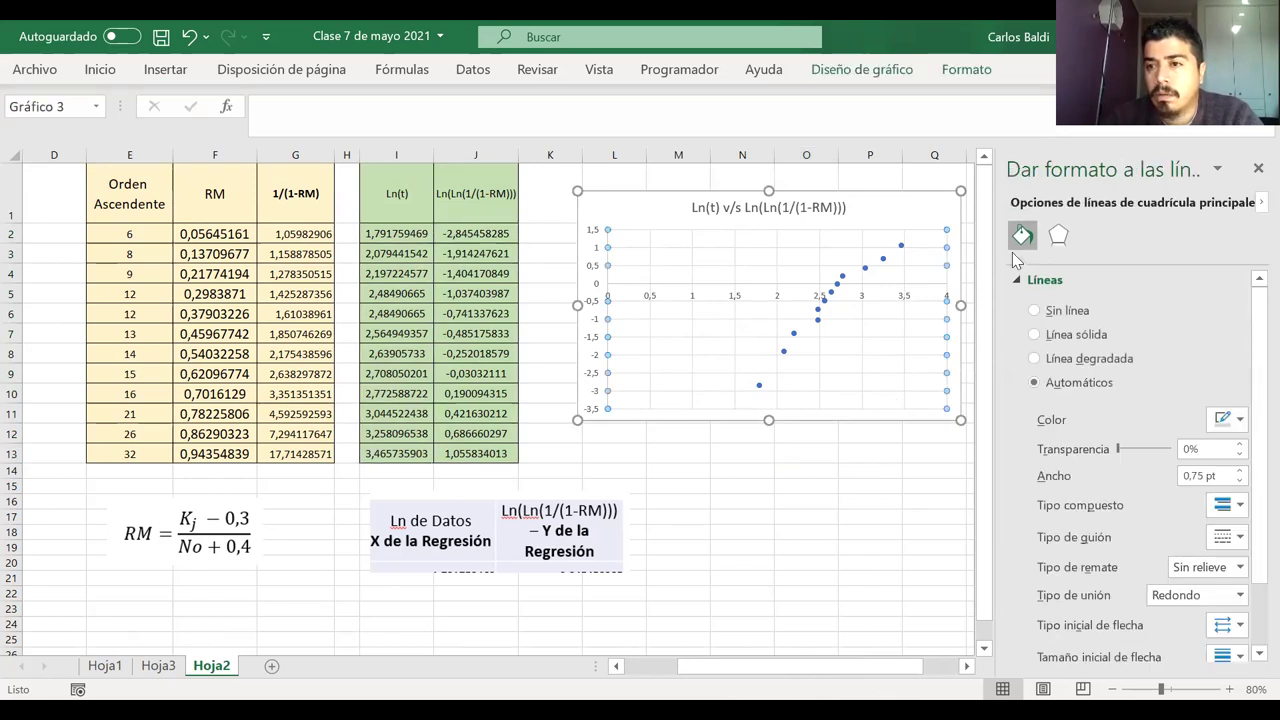
click(1258, 168)
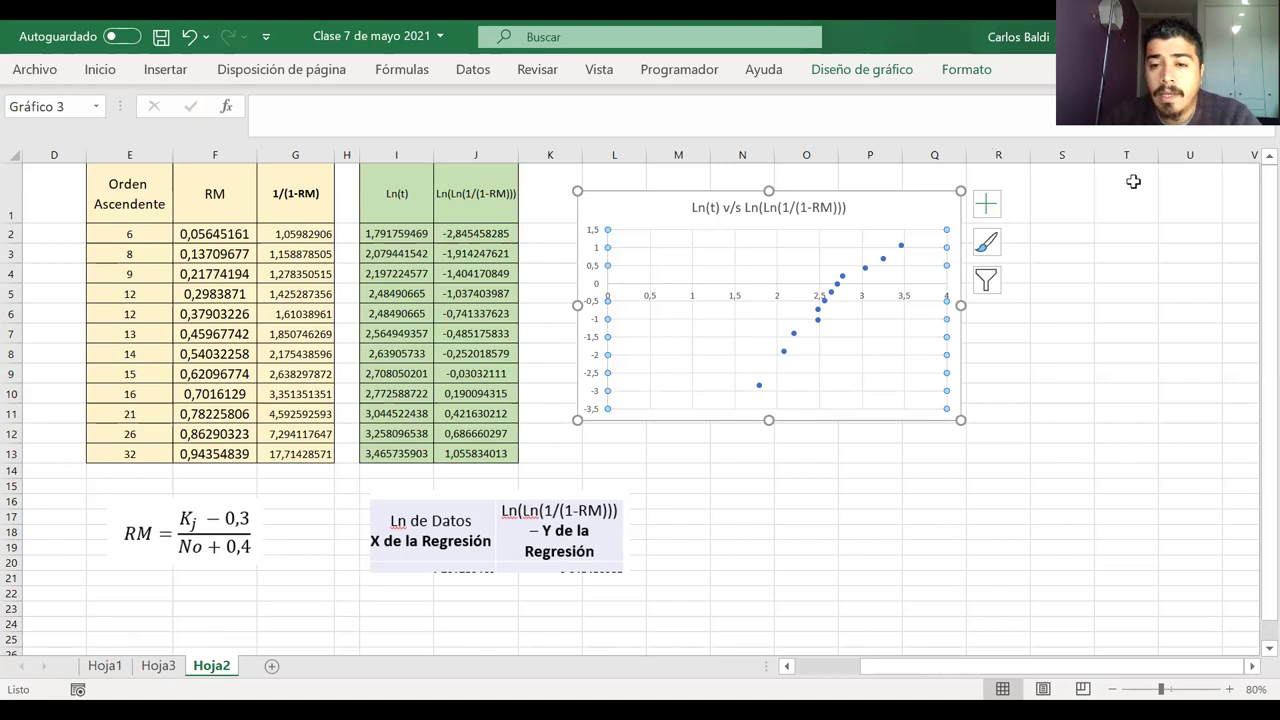
click(975, 438)
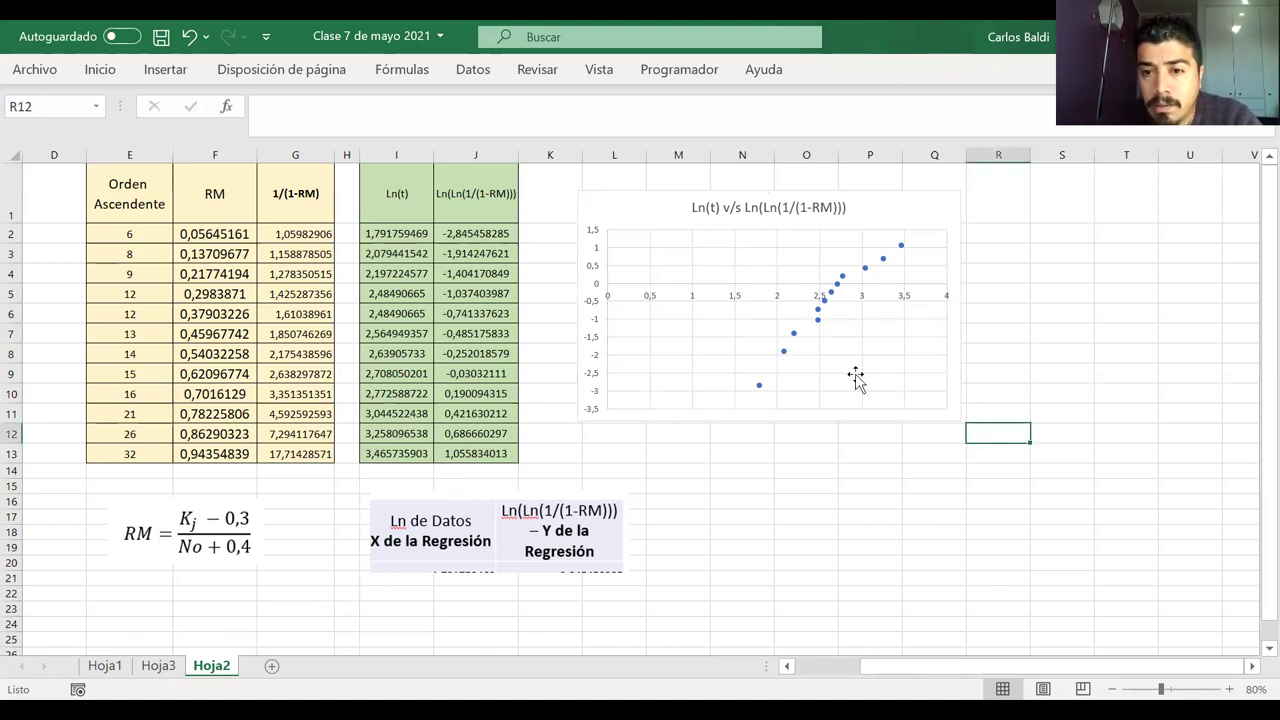
- Add a linear trendline to the scatter series and show its equation and R-squared value on the chart
click(816, 319)
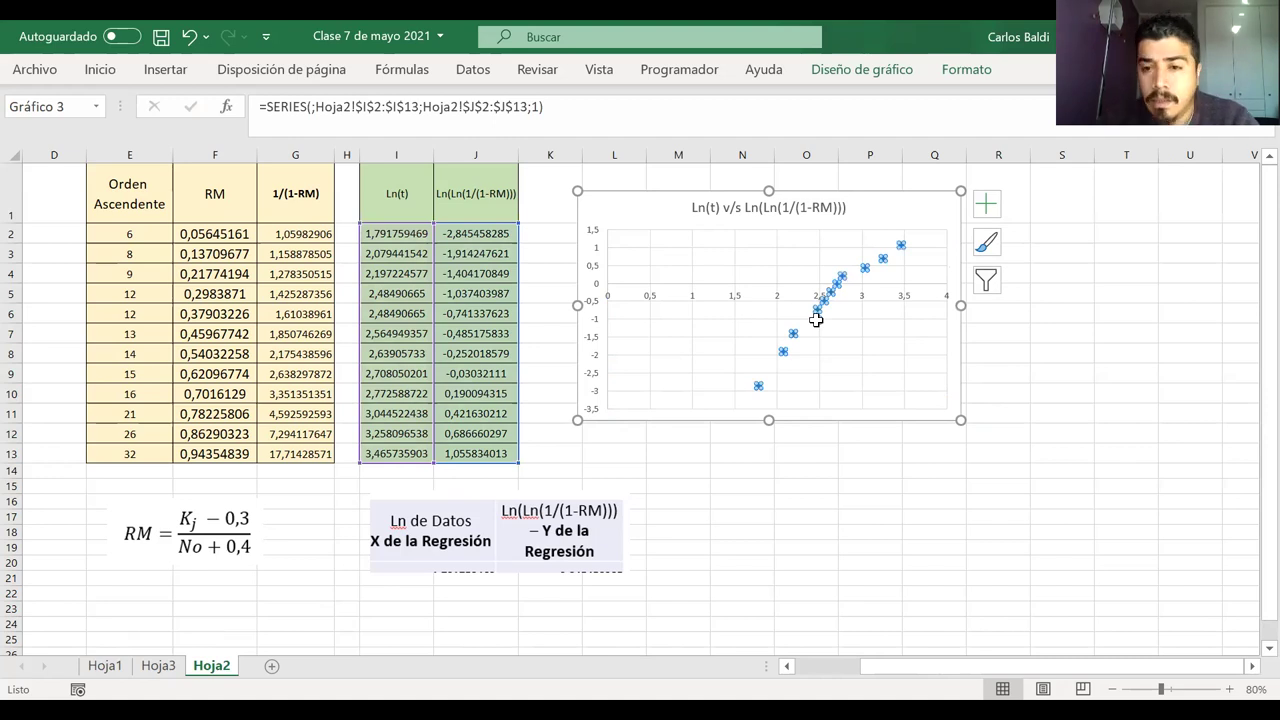
right_click(816, 319)
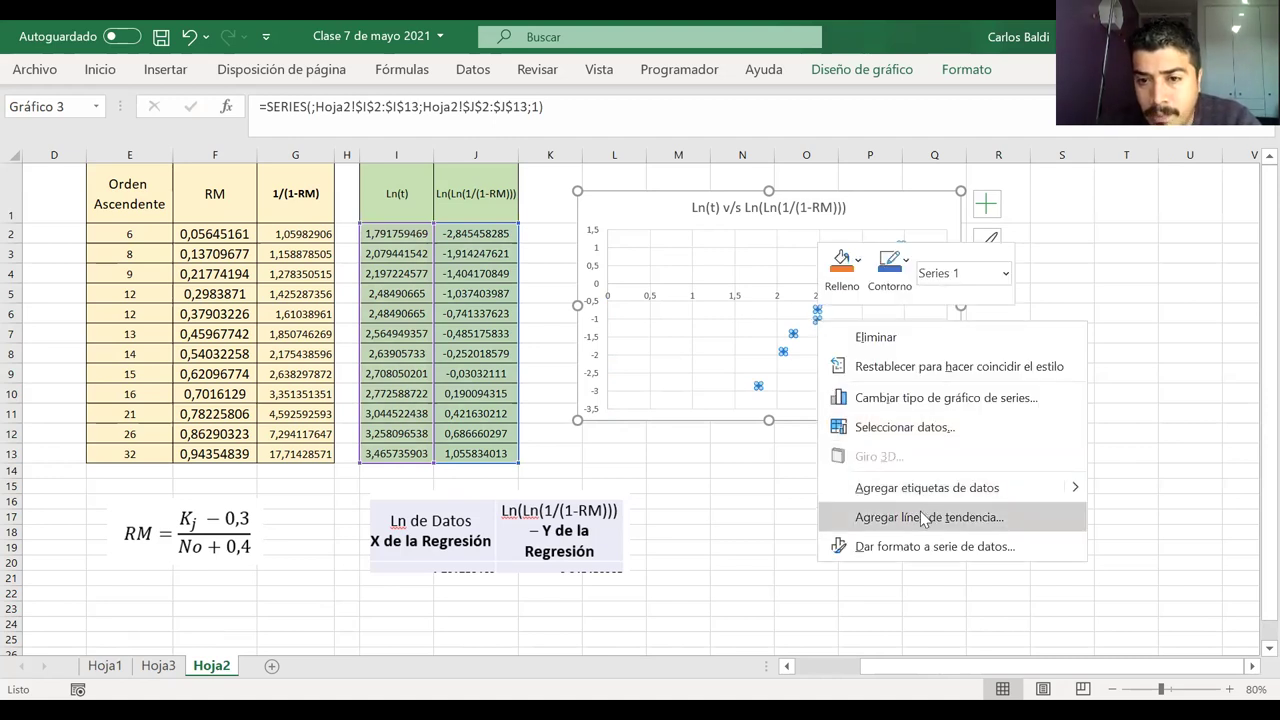
click(920, 516)
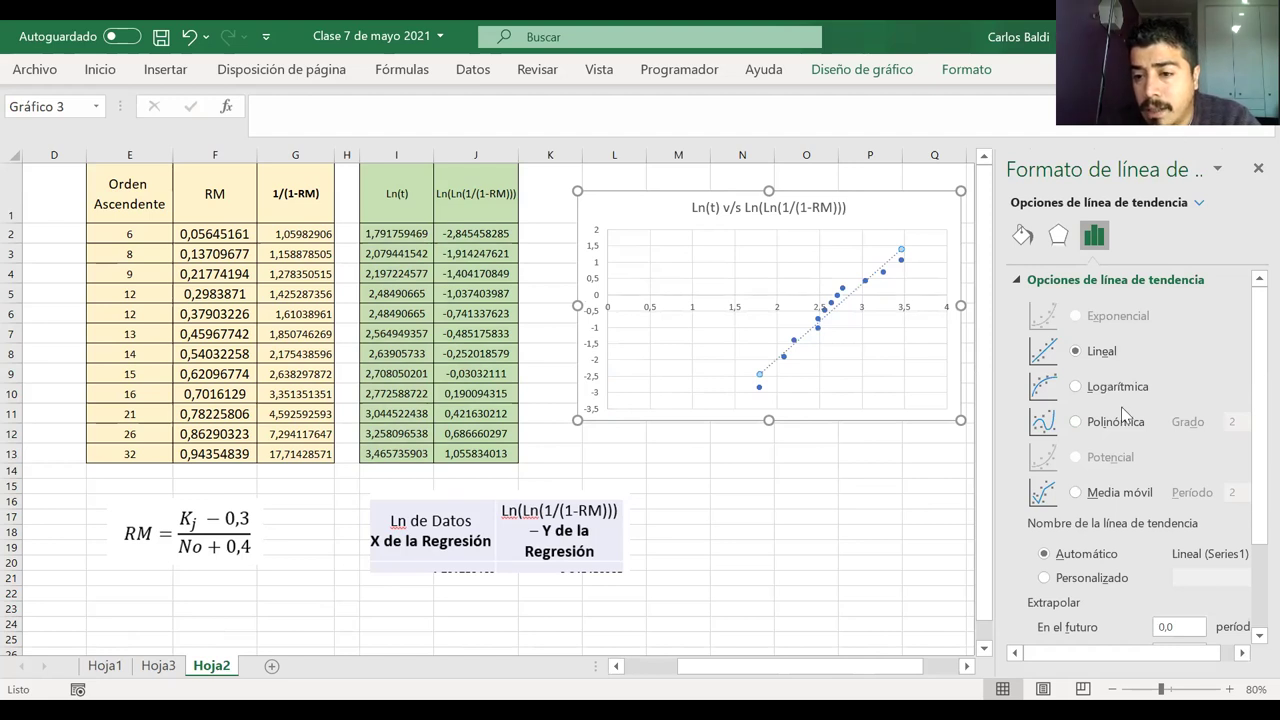
scroll(1071, 334, down, 3)
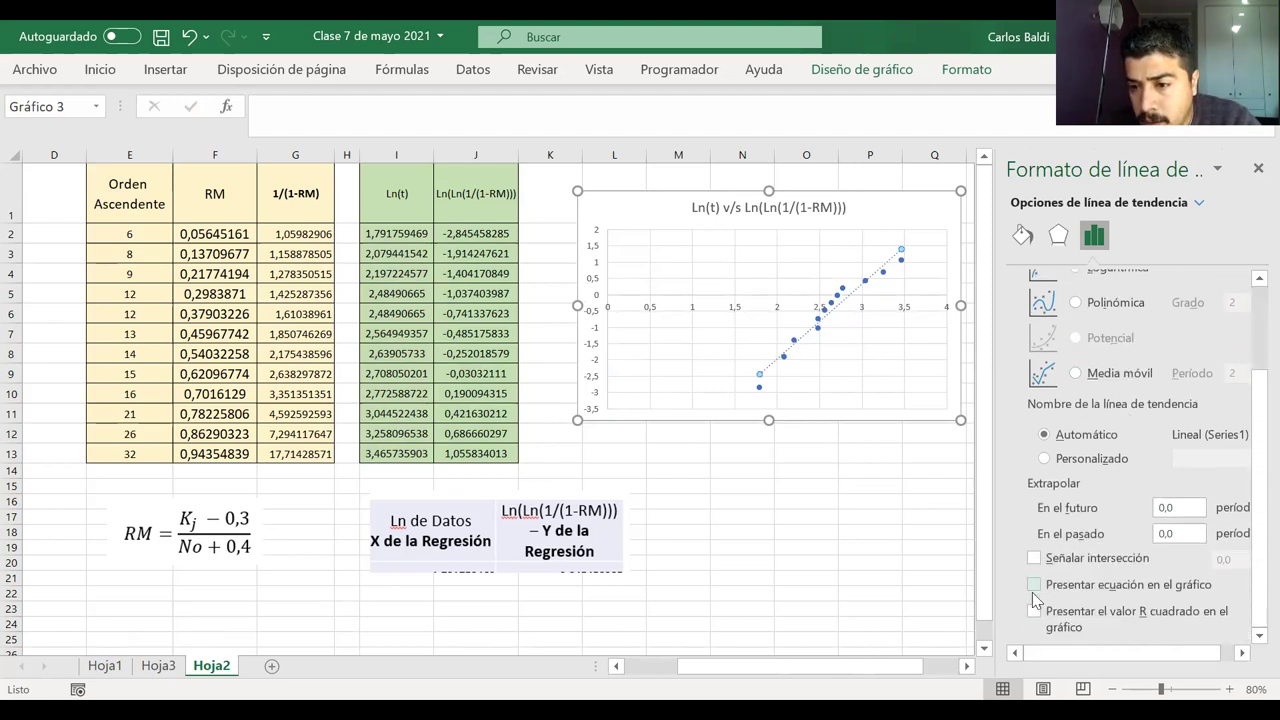
click(1034, 586)
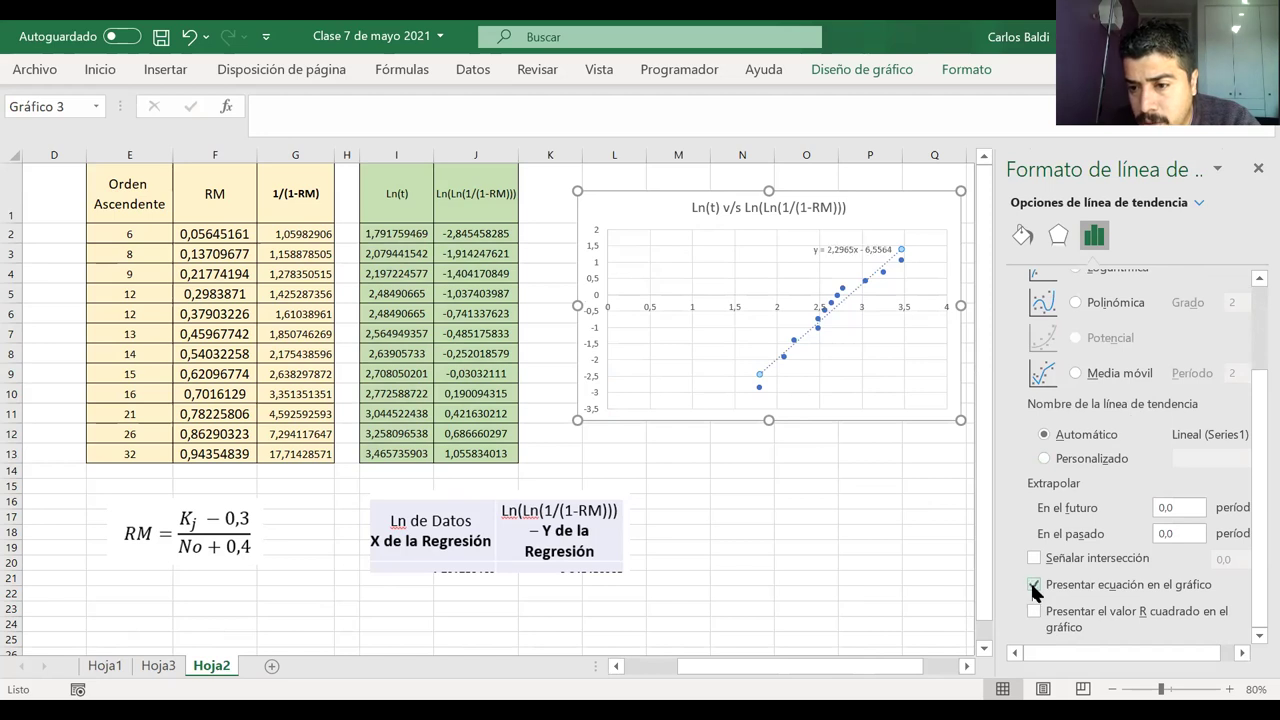
click(1035, 611)
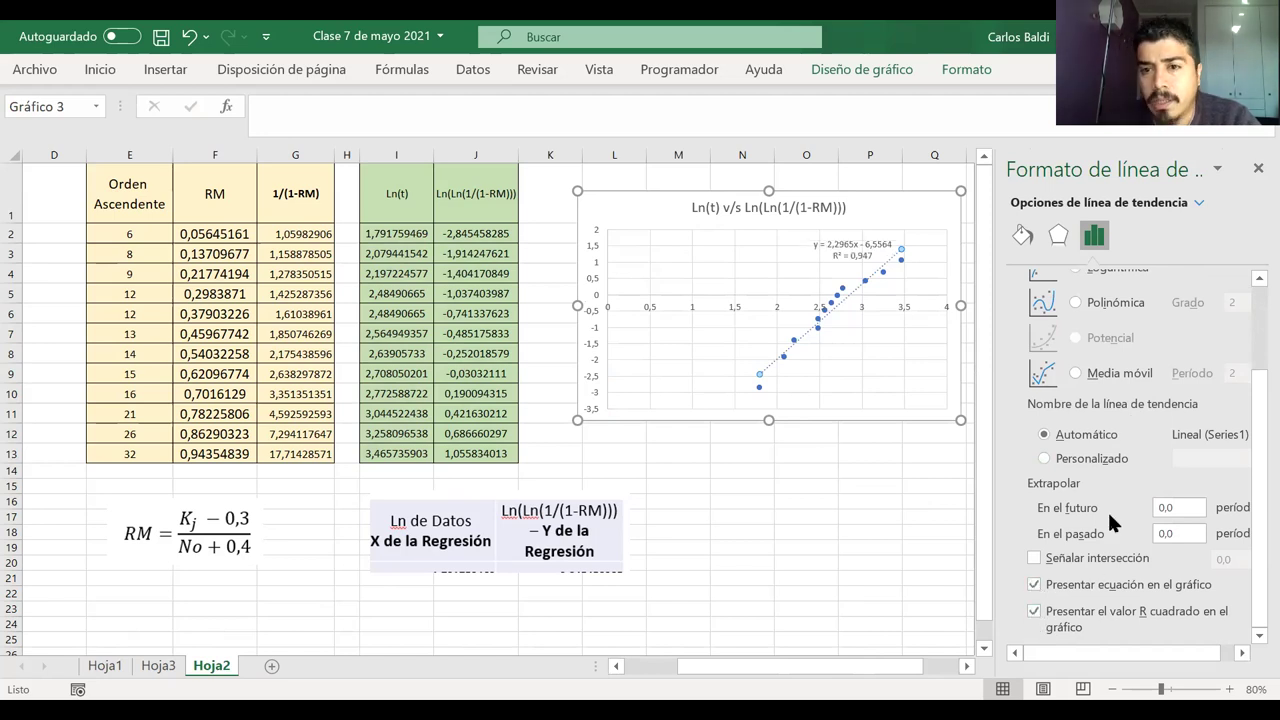
- Move the trendline equation label to the empty upper-left area of the plot, then close the formatting options and deselect the chart
click(853, 245)
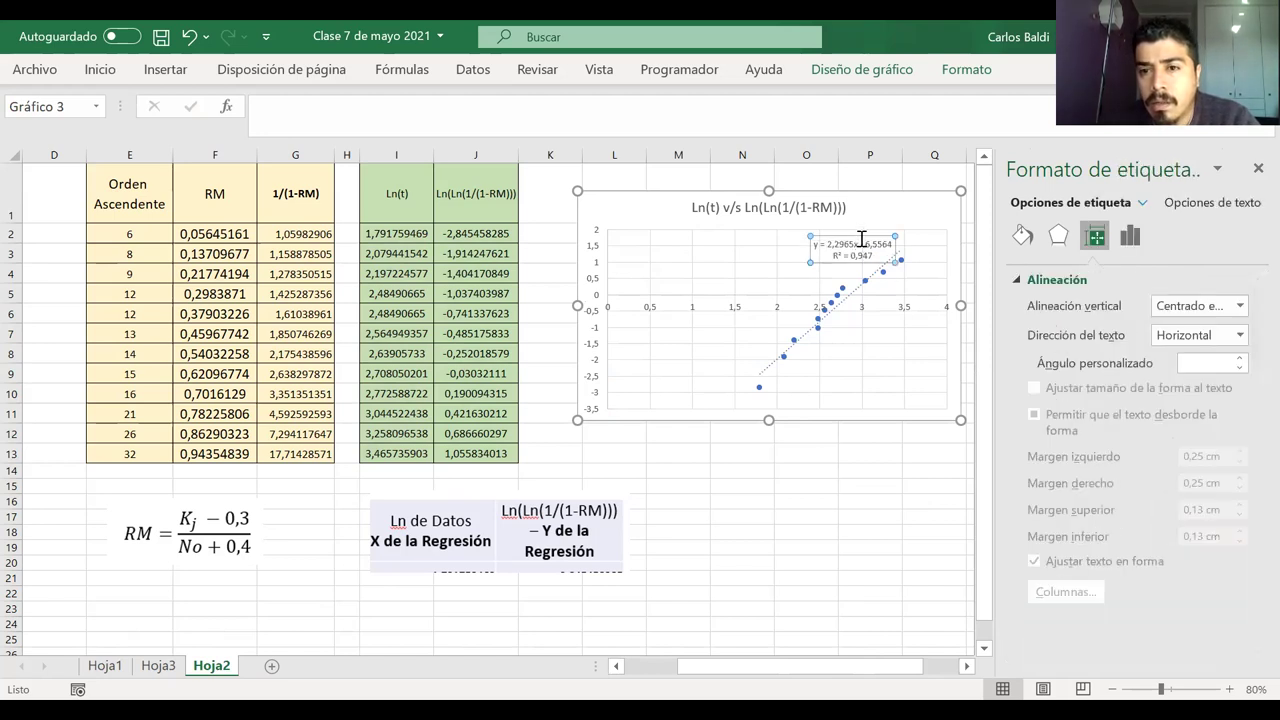
drag(860, 234, 677, 243)
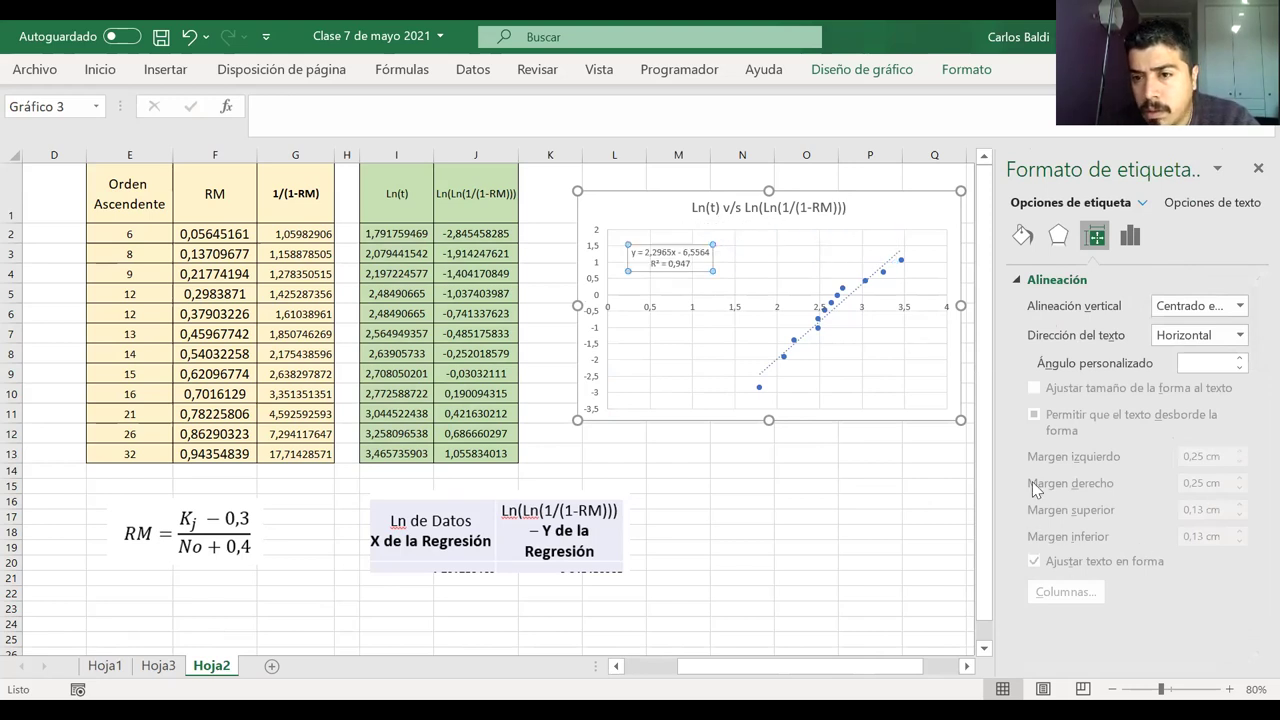
click(1258, 168)
click(807, 471)
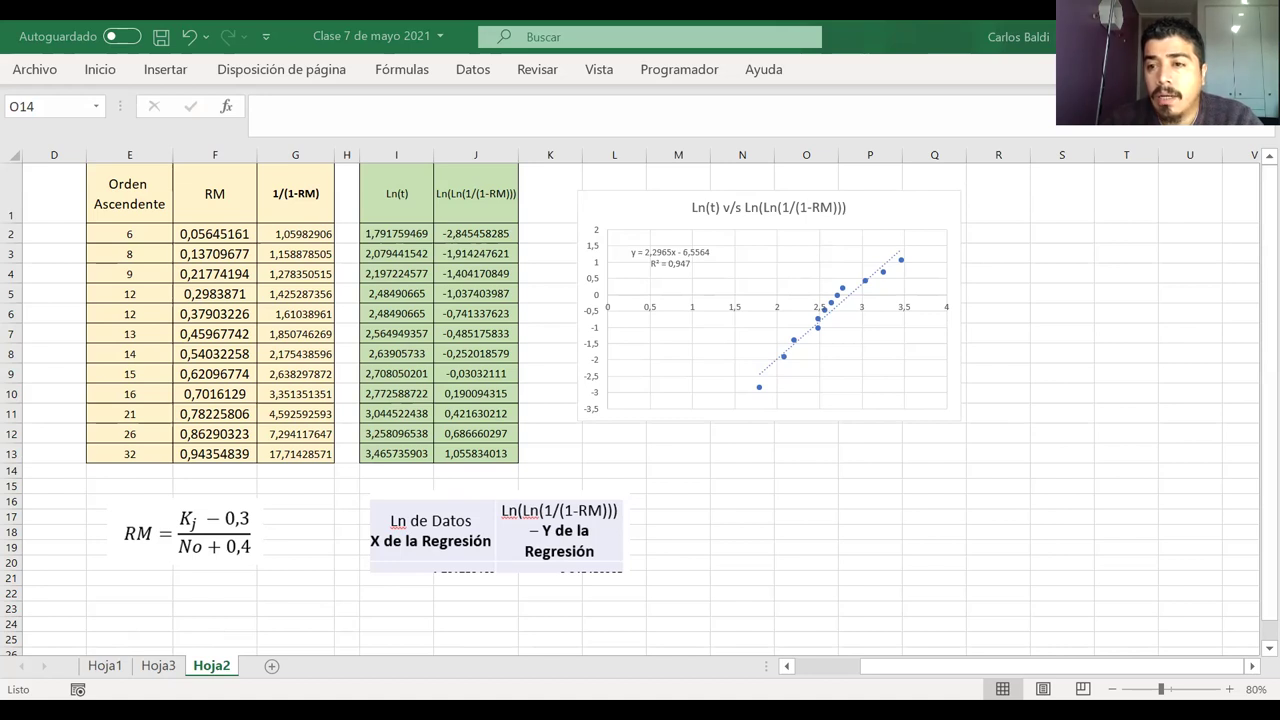
- Format O14:P16 below the chart as a small table with a gold fill and borders on all cells
click(809, 470)
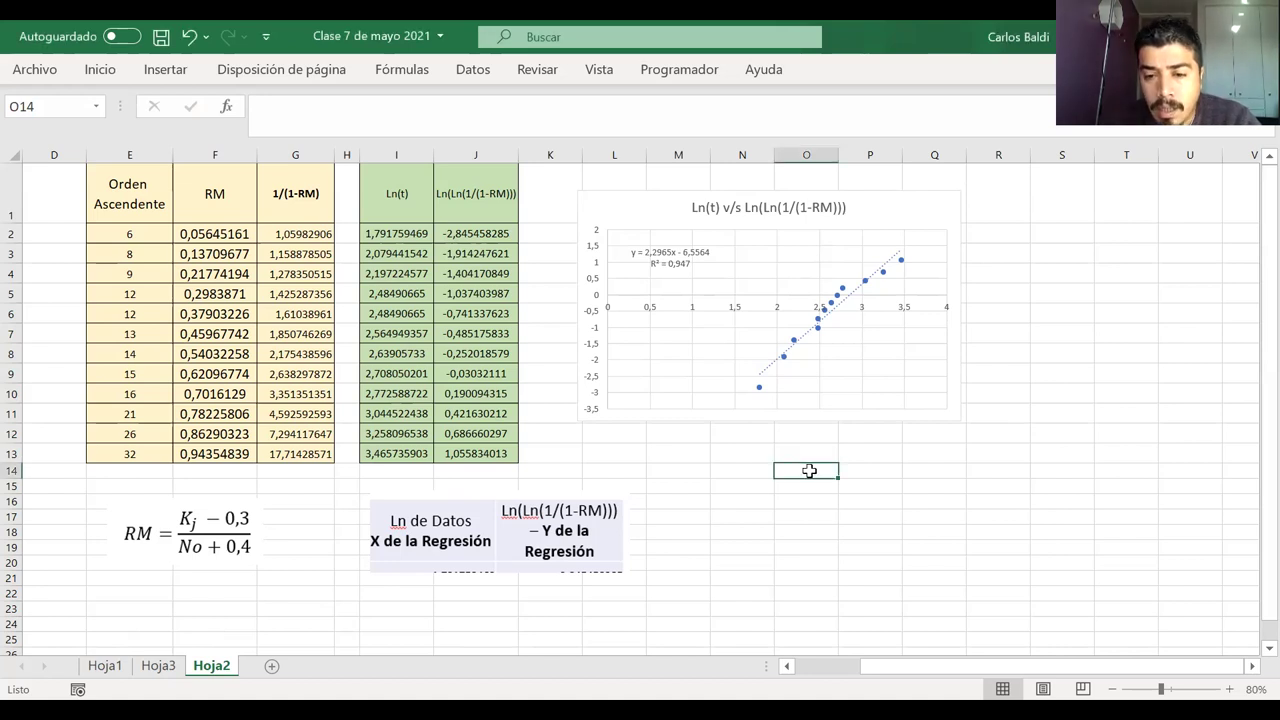
drag(809, 470, 854, 497)
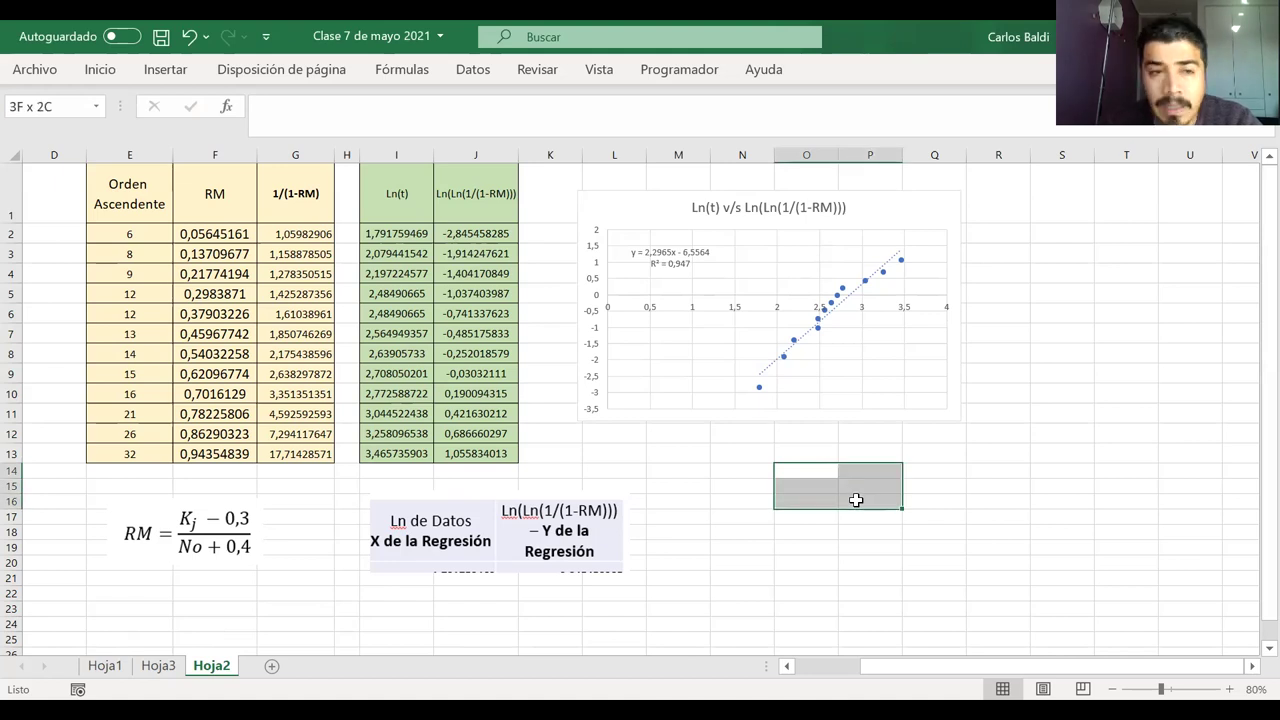
click(98, 70)
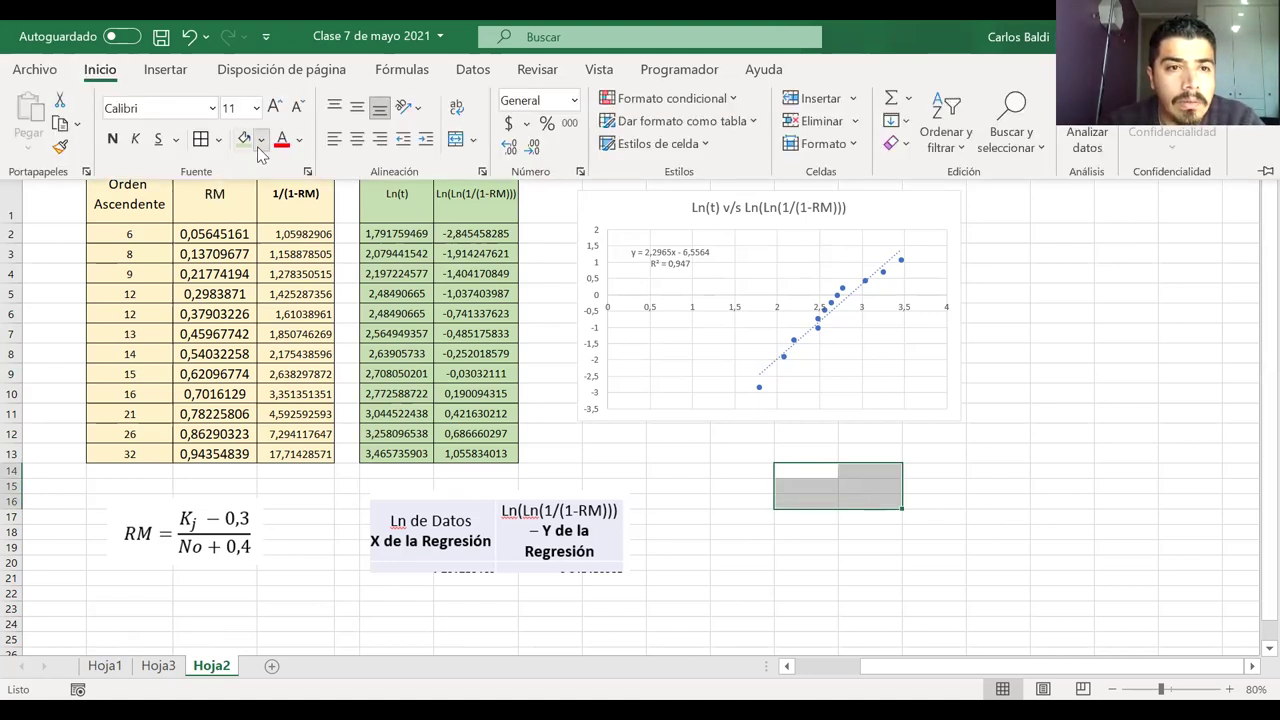
click(260, 141)
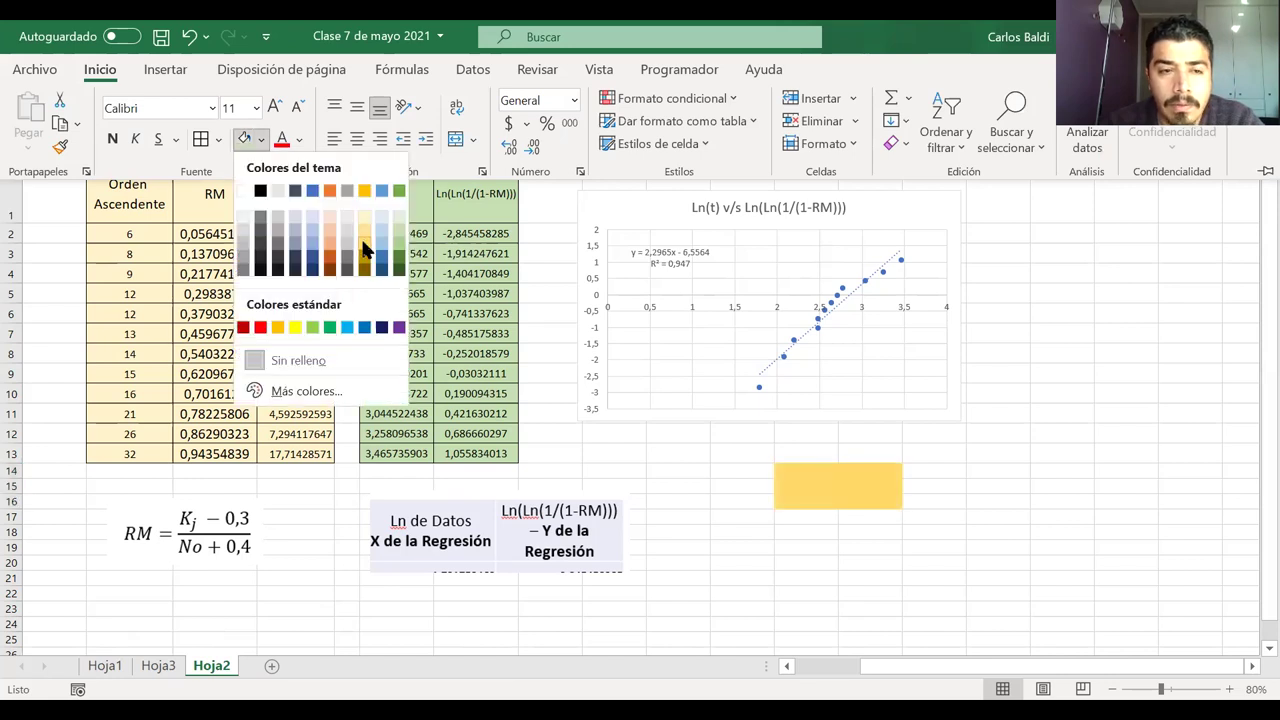
click(364, 250)
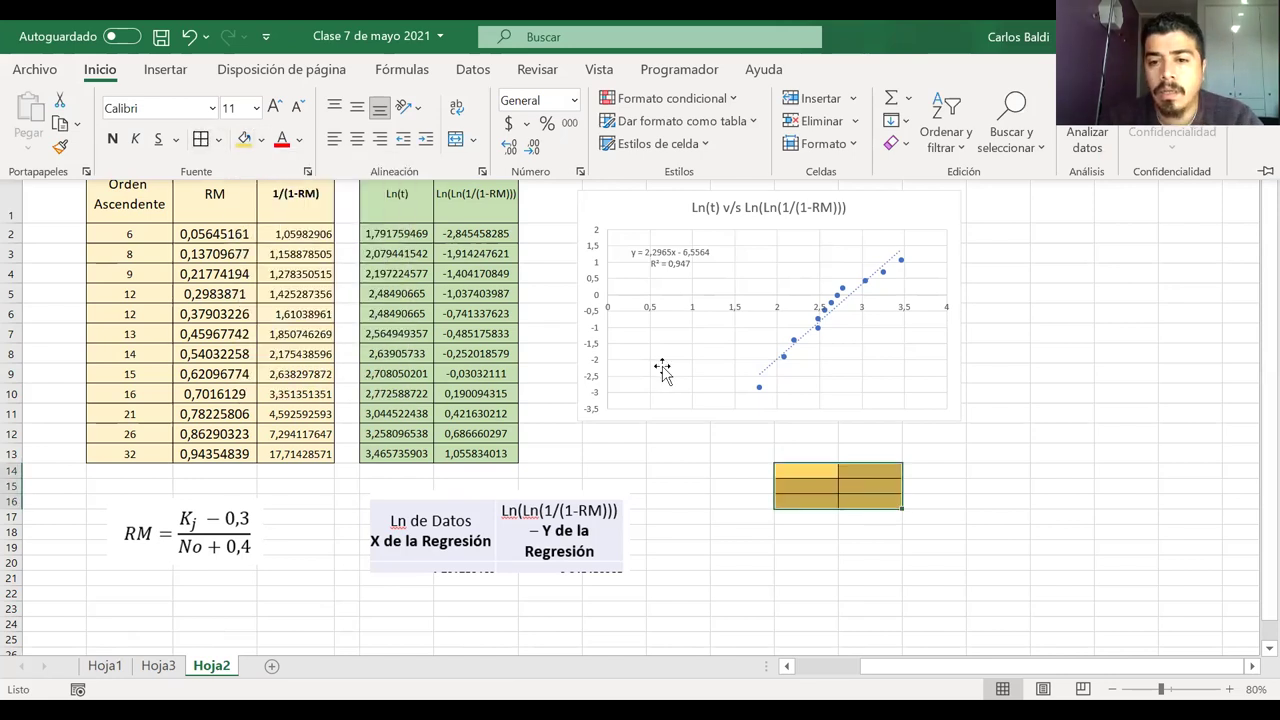
- Enter the label BETA = in cell O14 of the gold table
click(799, 472)
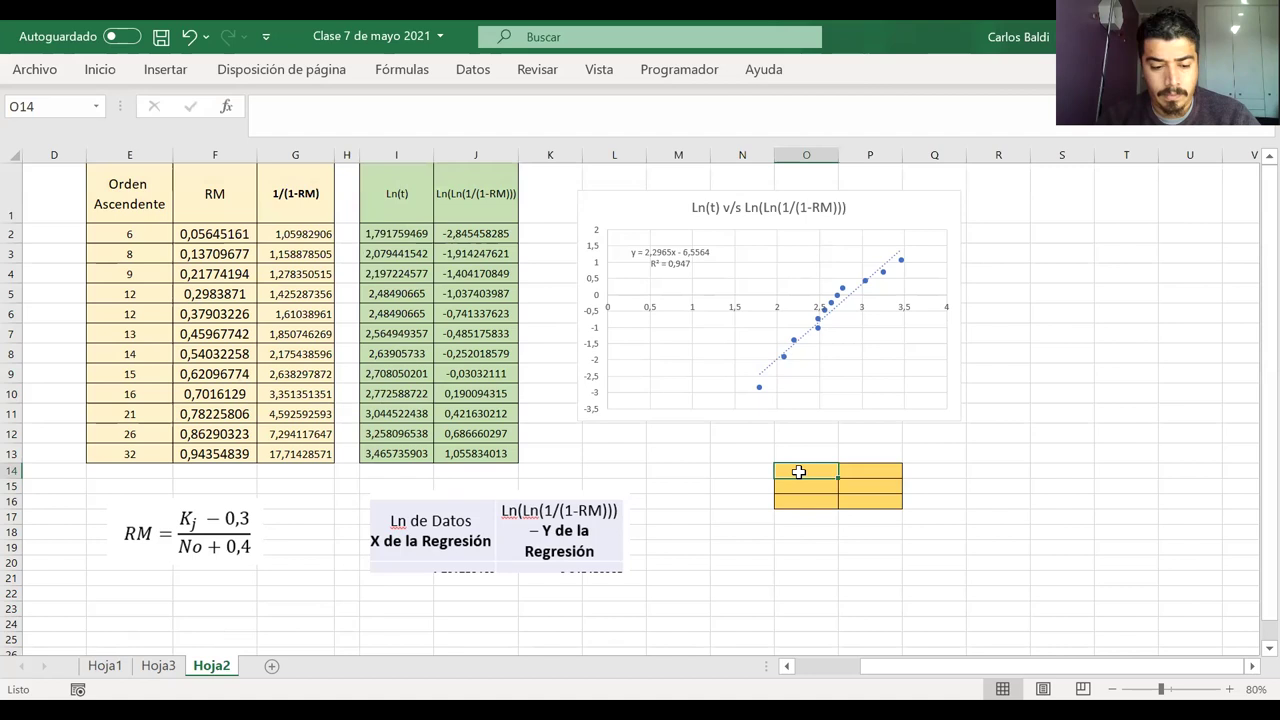
text(BETA)
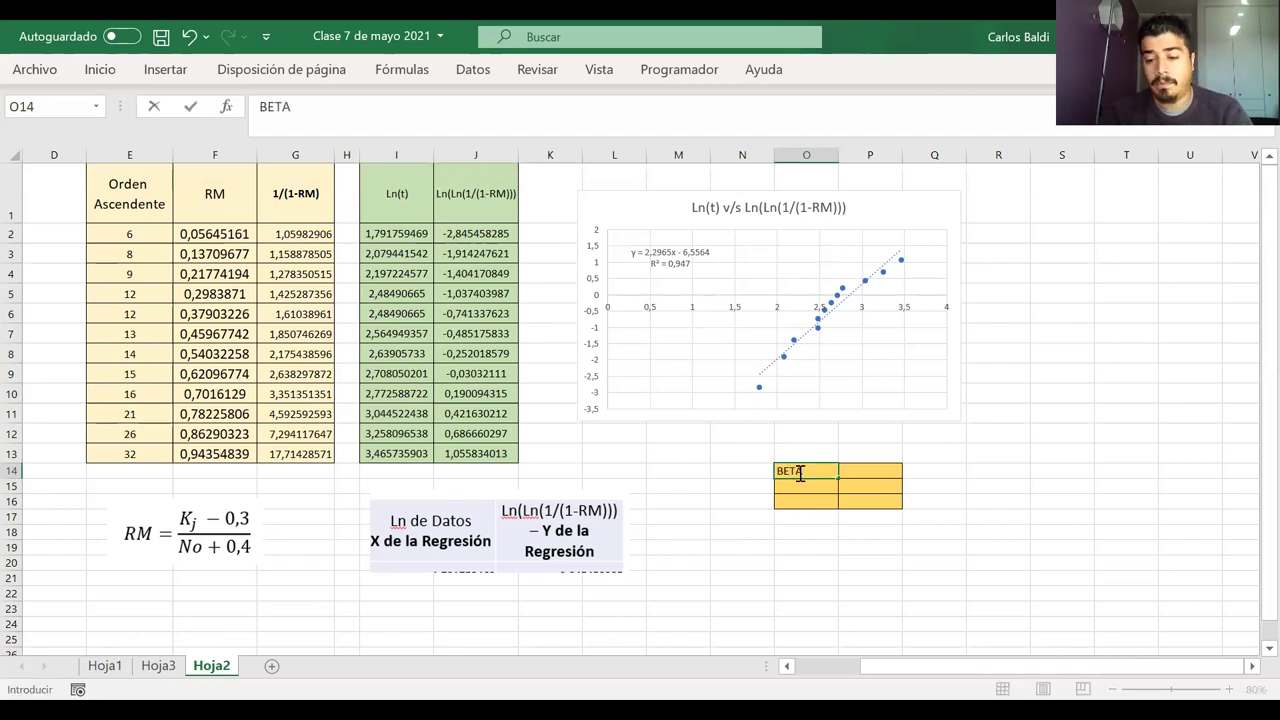
text( =)
key(Return)
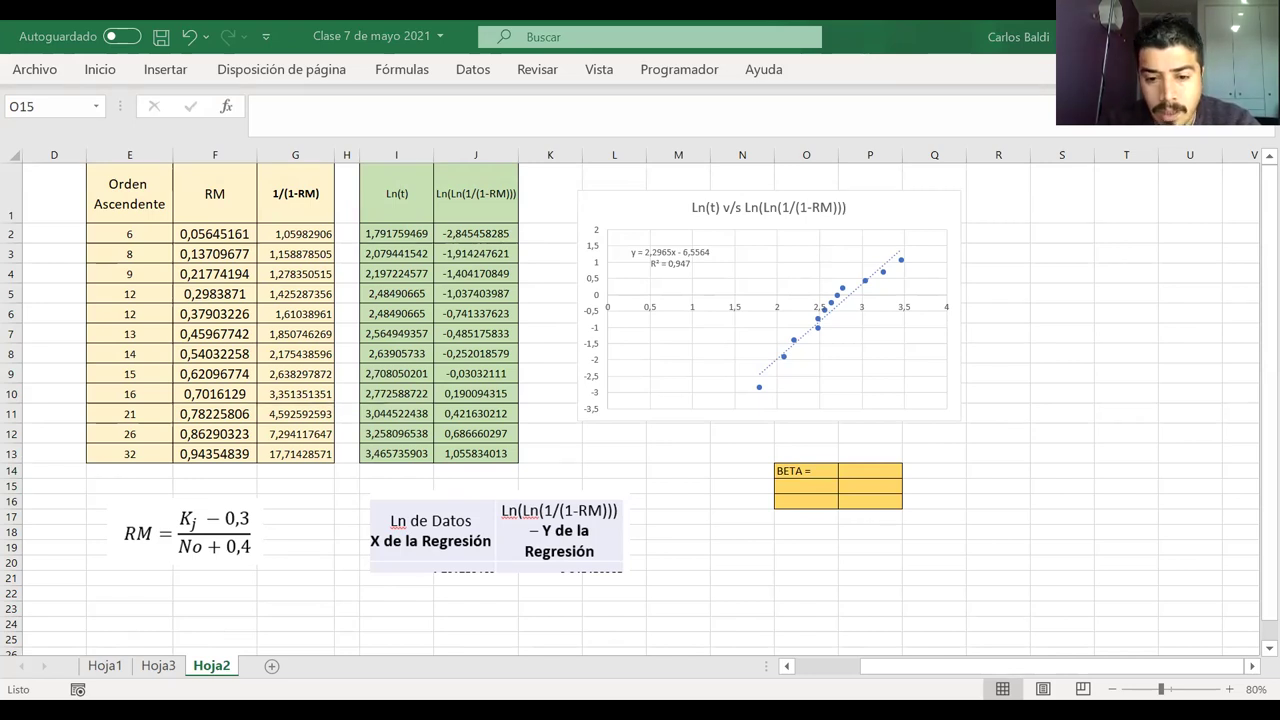
- Paste the copied M(t) Weibull formula picture and place it to the right of the gold table, around columns R to U
click(935, 546)
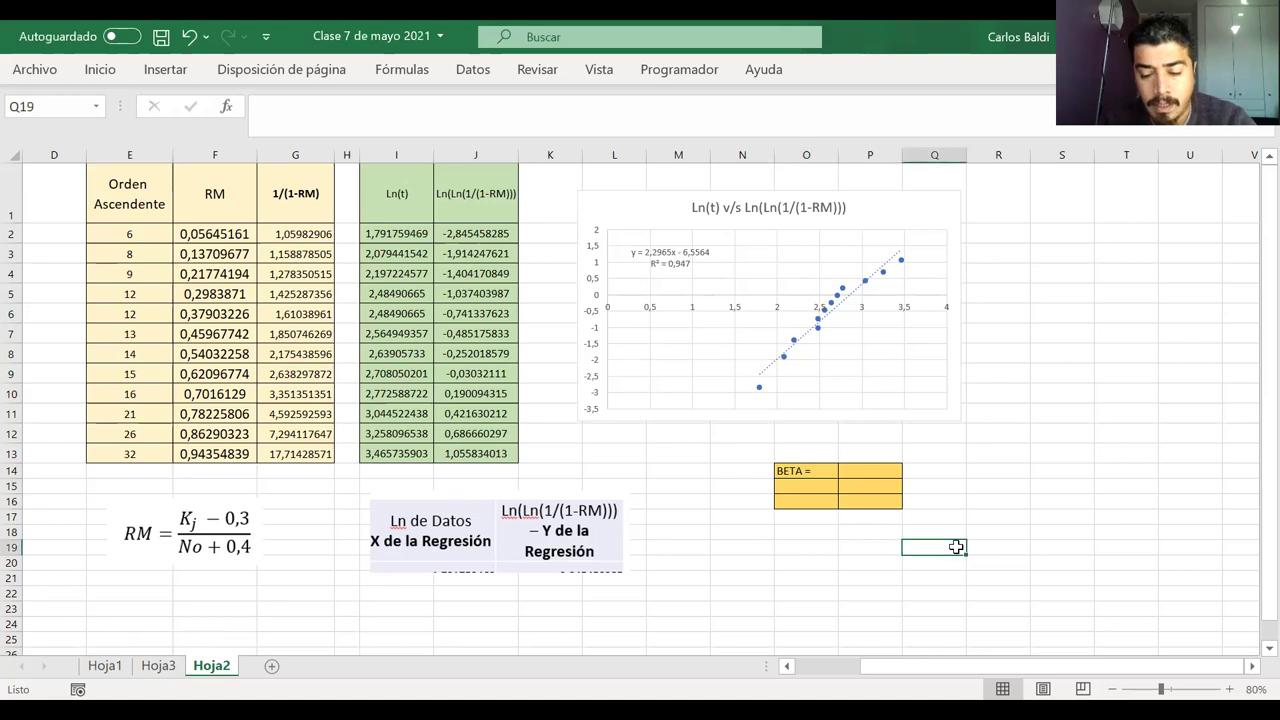
key(ctrl+v)
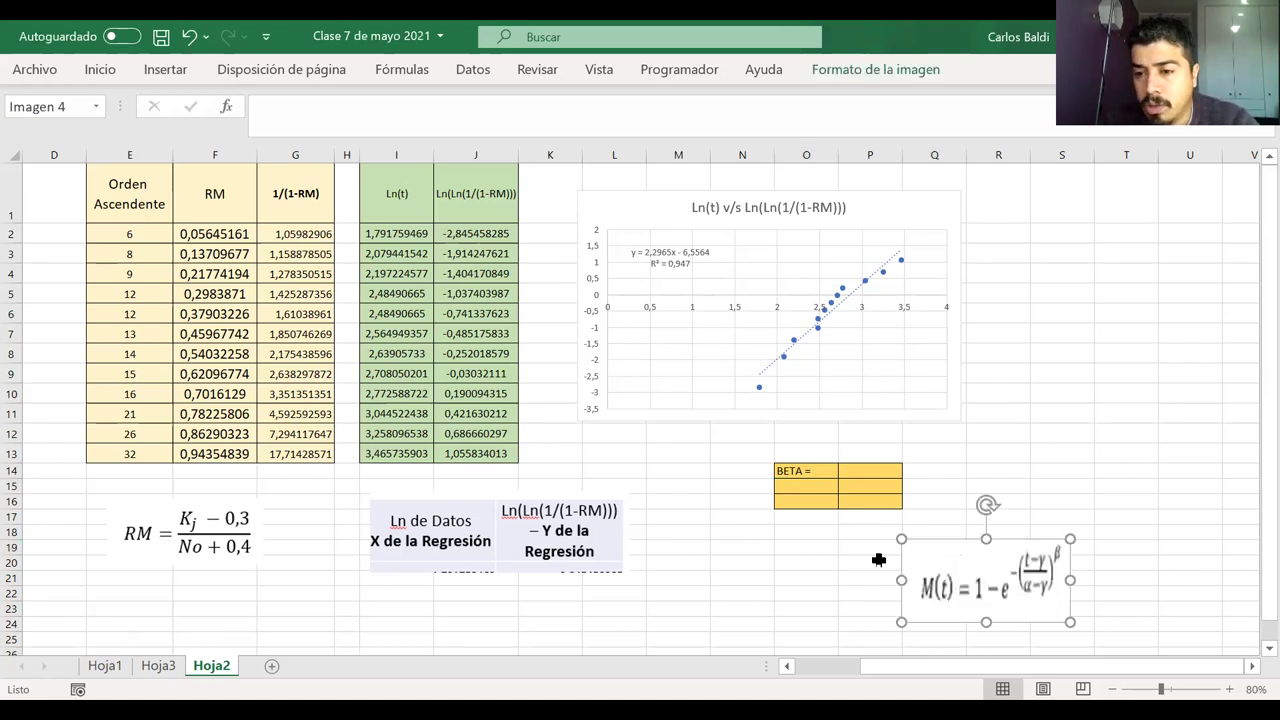
drag(1026, 574, 1132, 532)
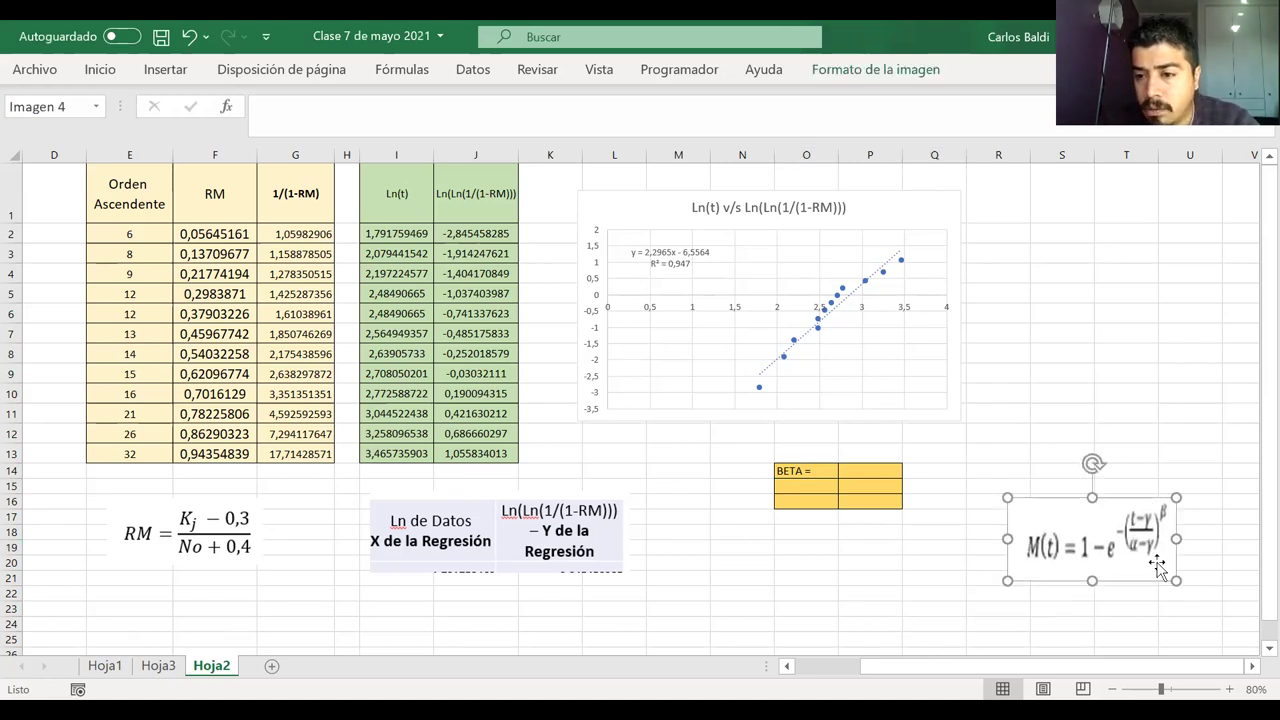
click(847, 566)
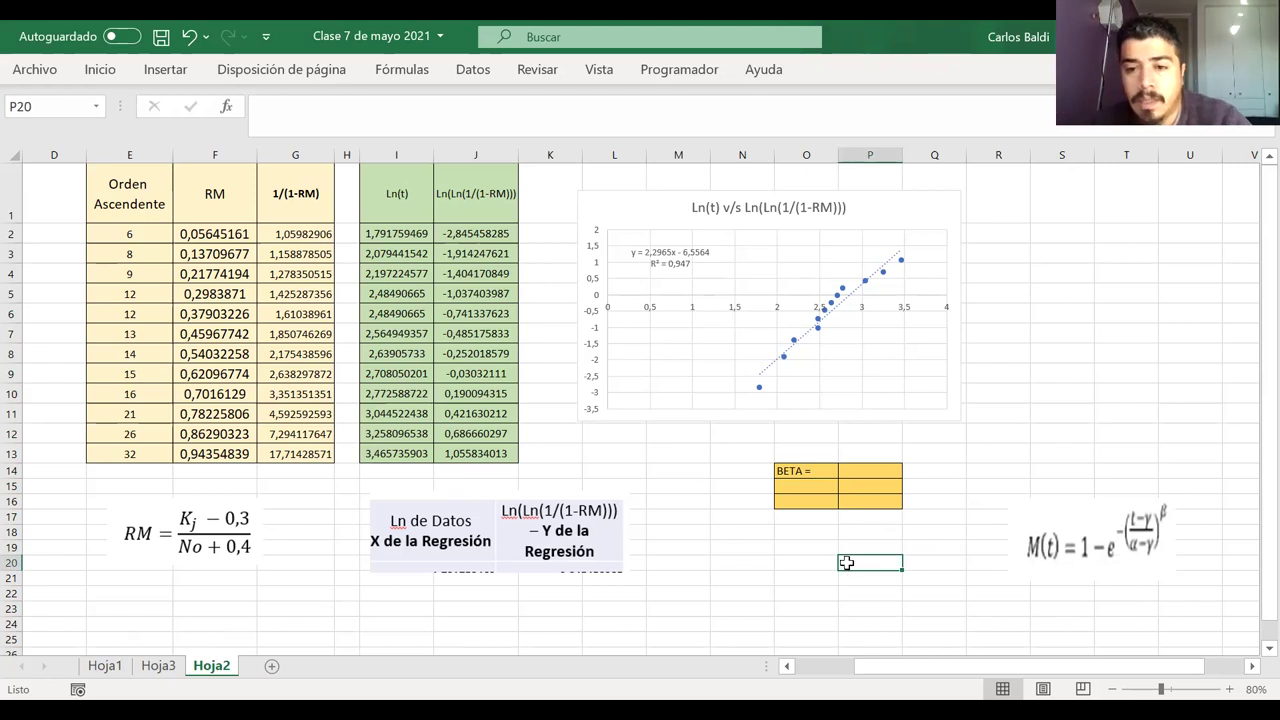
- Enter the labels ALFA= in O15 and INTERCEPTO= in O16
click(805, 486)
text(a)
key(BackSpace)
text(ALFA)
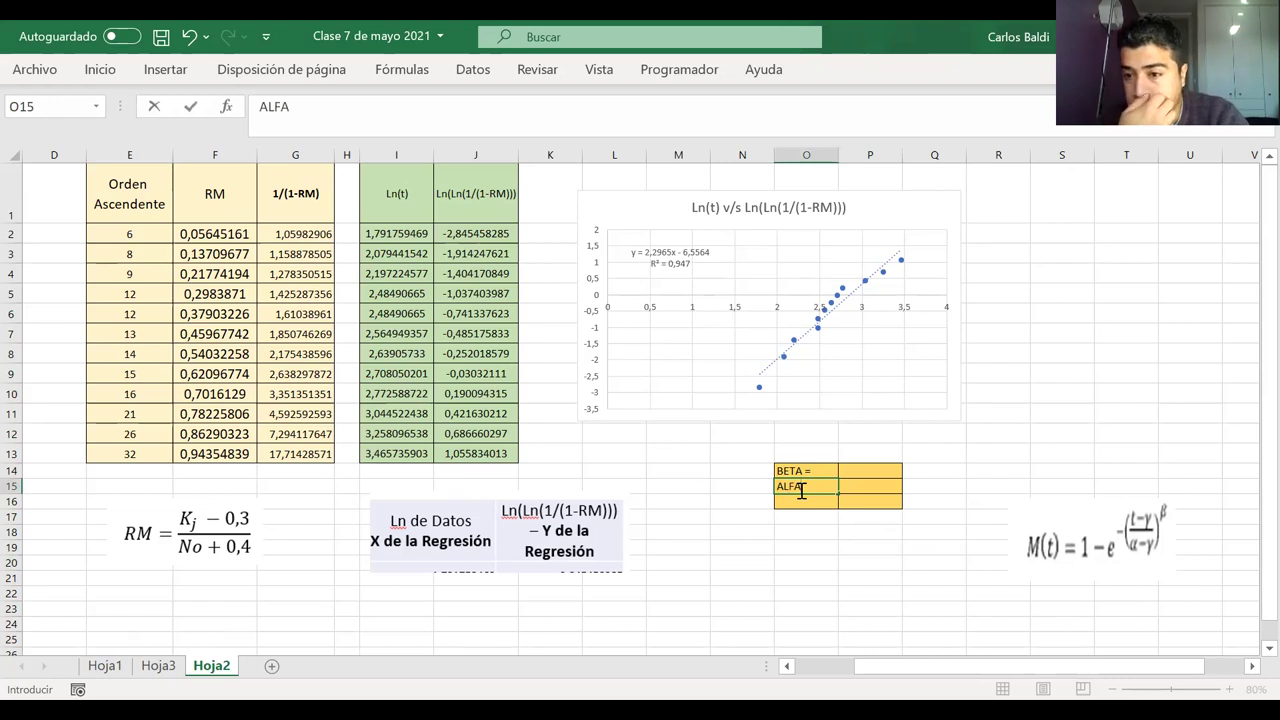
text(=)
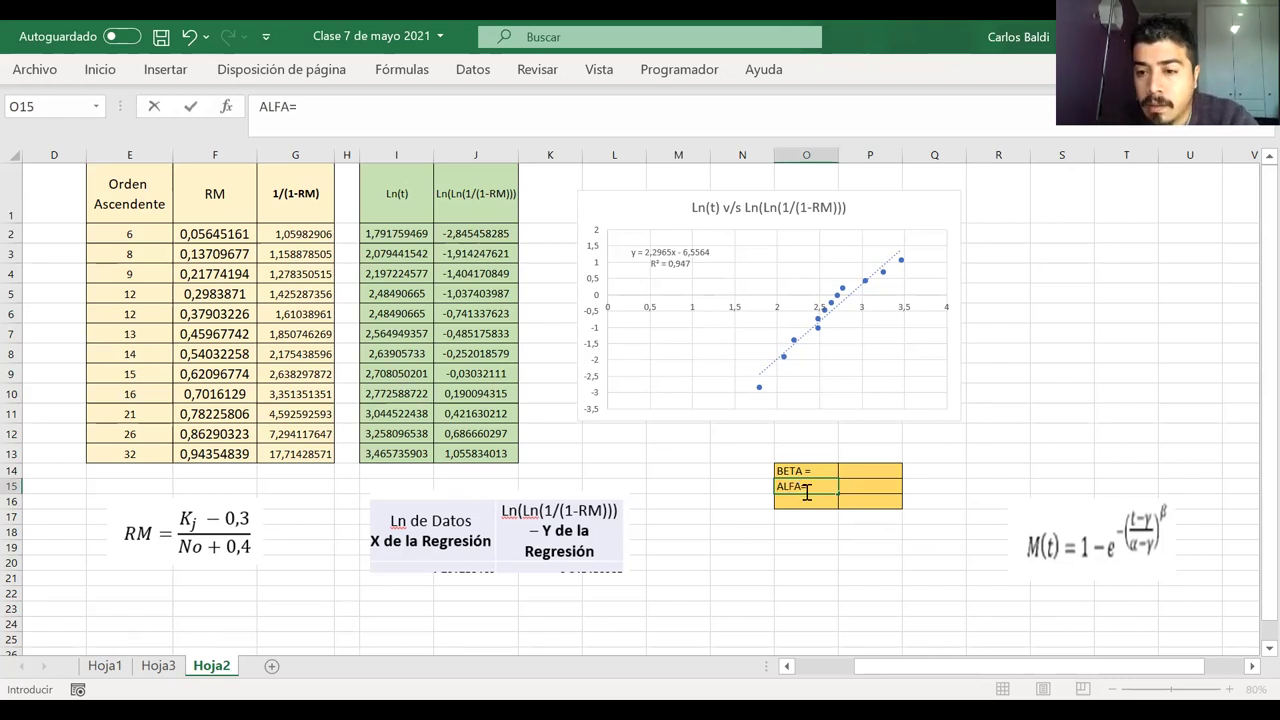
click(808, 502)
click(800, 488)
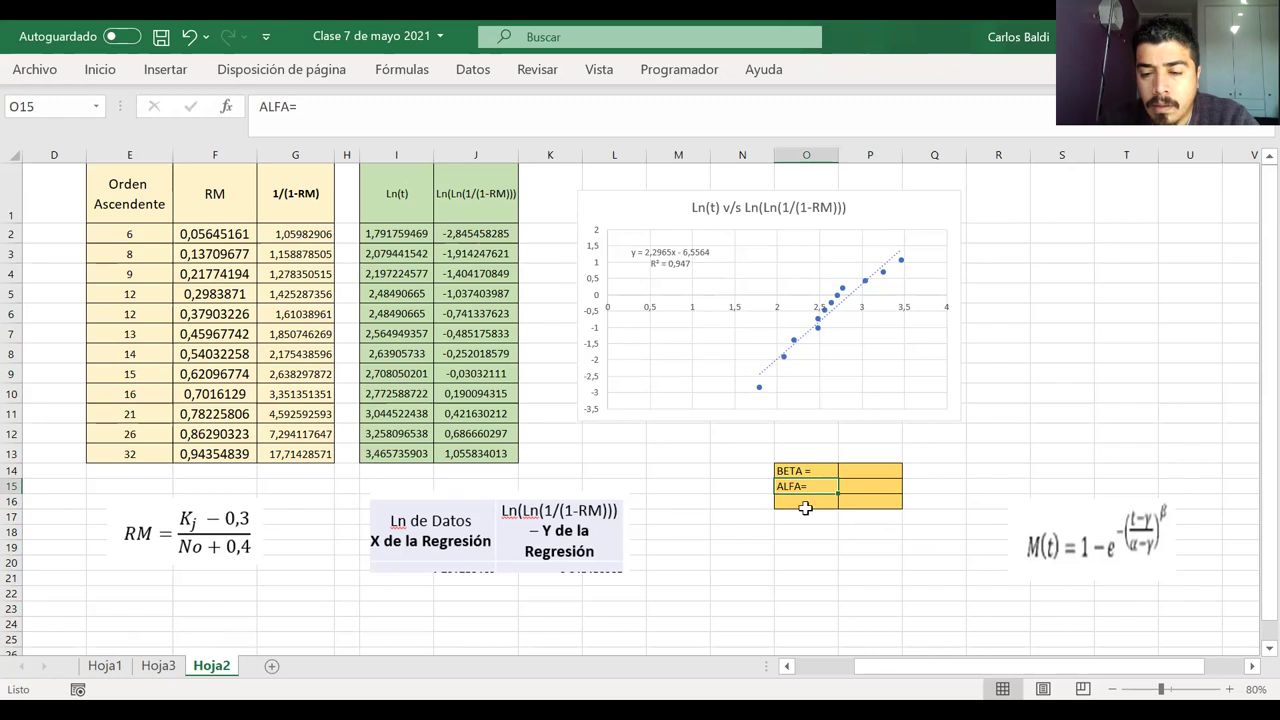
click(800, 505)
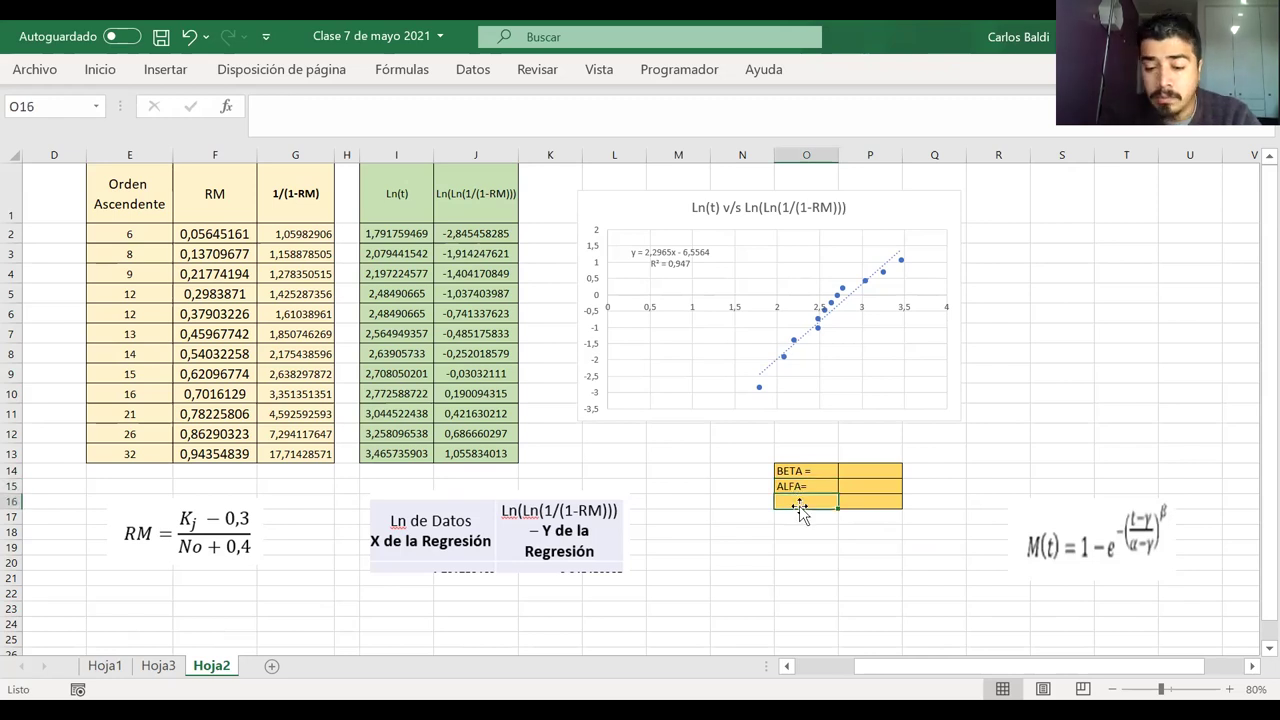
text(INTERCEPTO=)
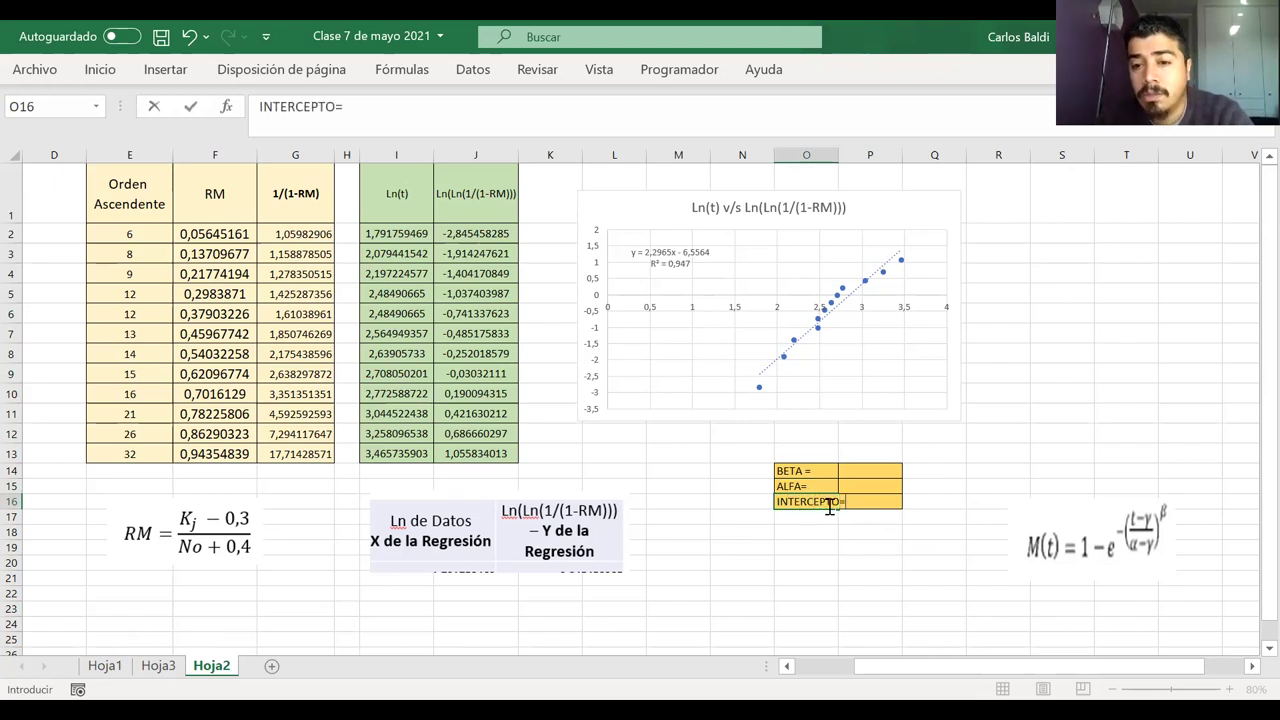
- Autofit column O to the width of its labels
click(830, 156)
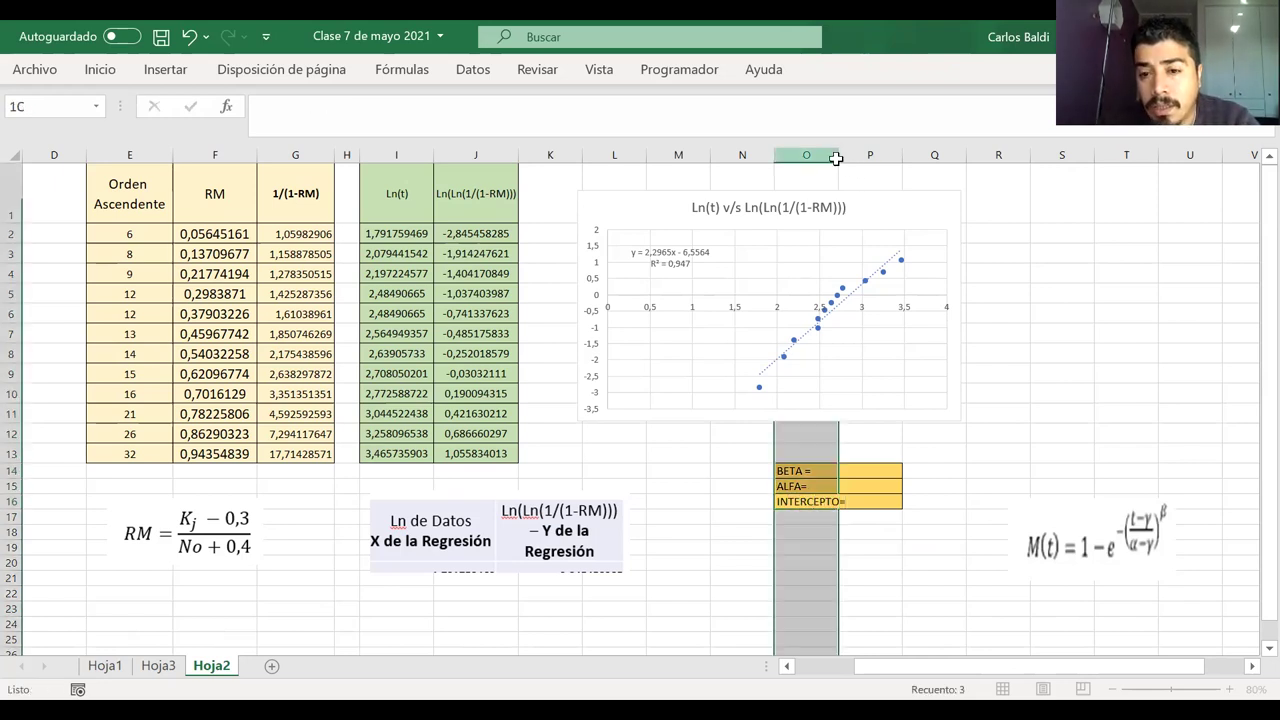
double_click(838, 155)
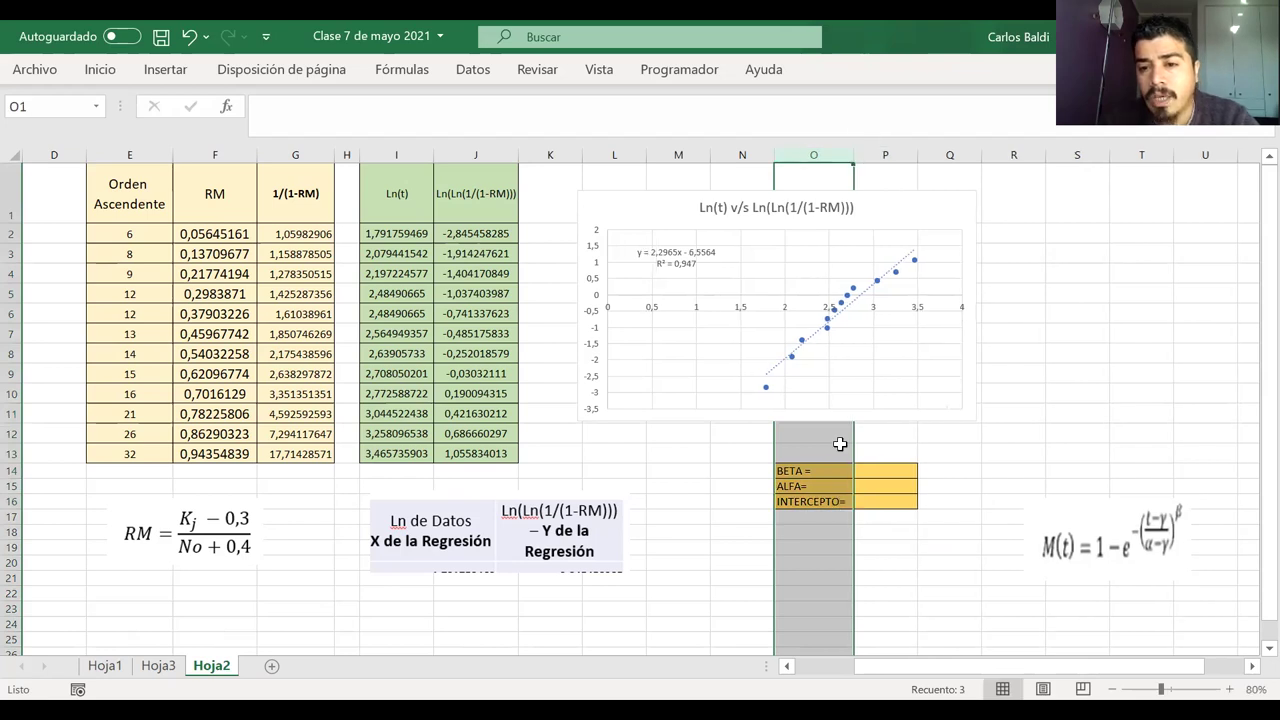
click(802, 484)
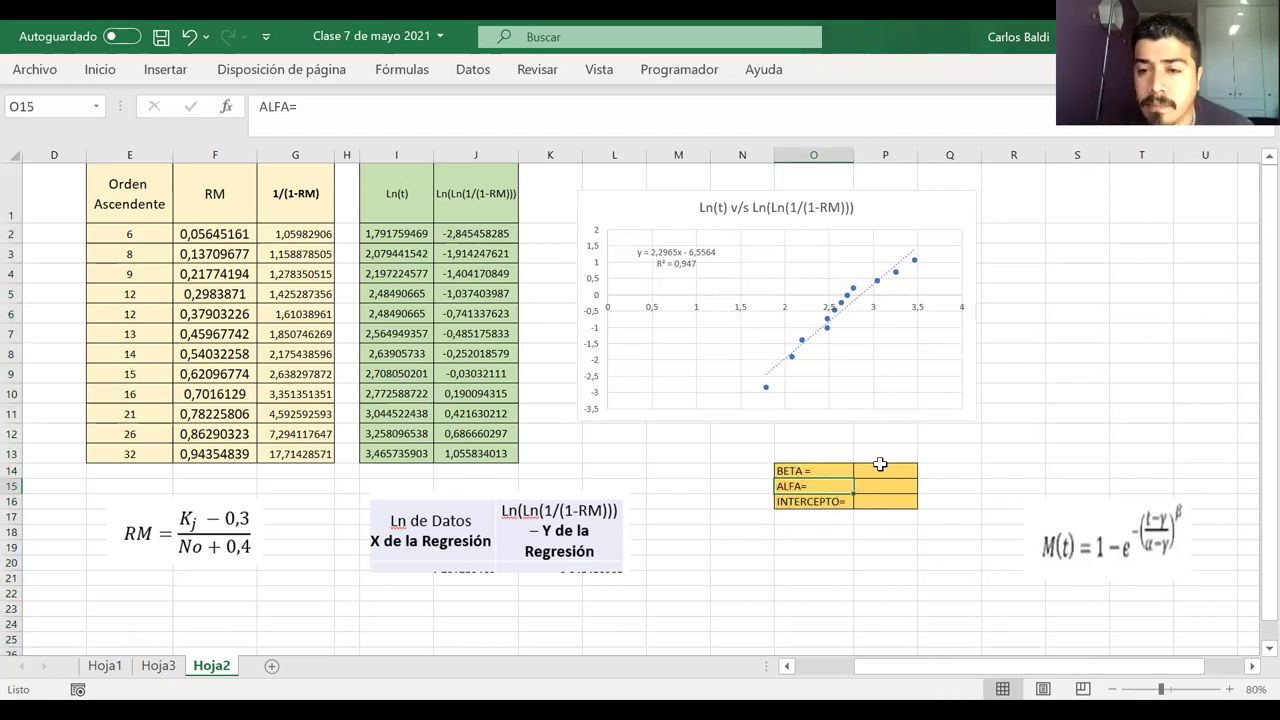
- Move the INTERCEPTO= row of the gold table to O13:P13, above the BETA = row
click(885, 470)
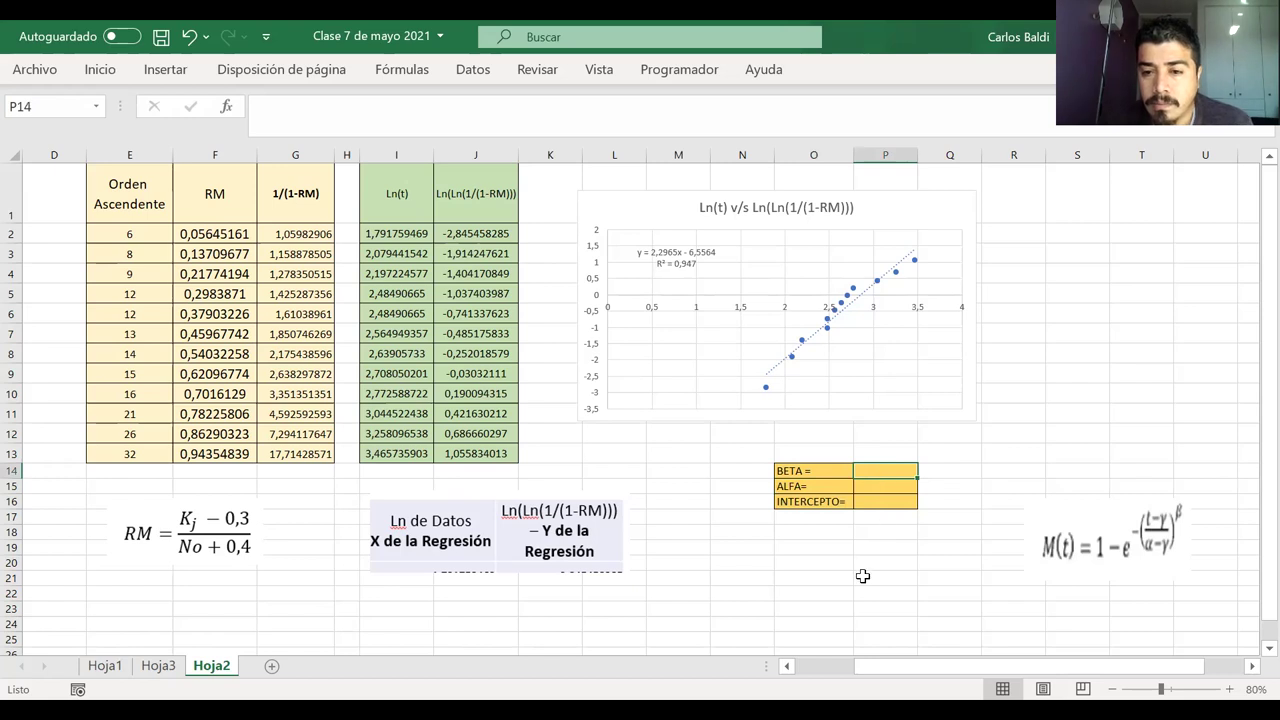
drag(812, 485, 895, 486)
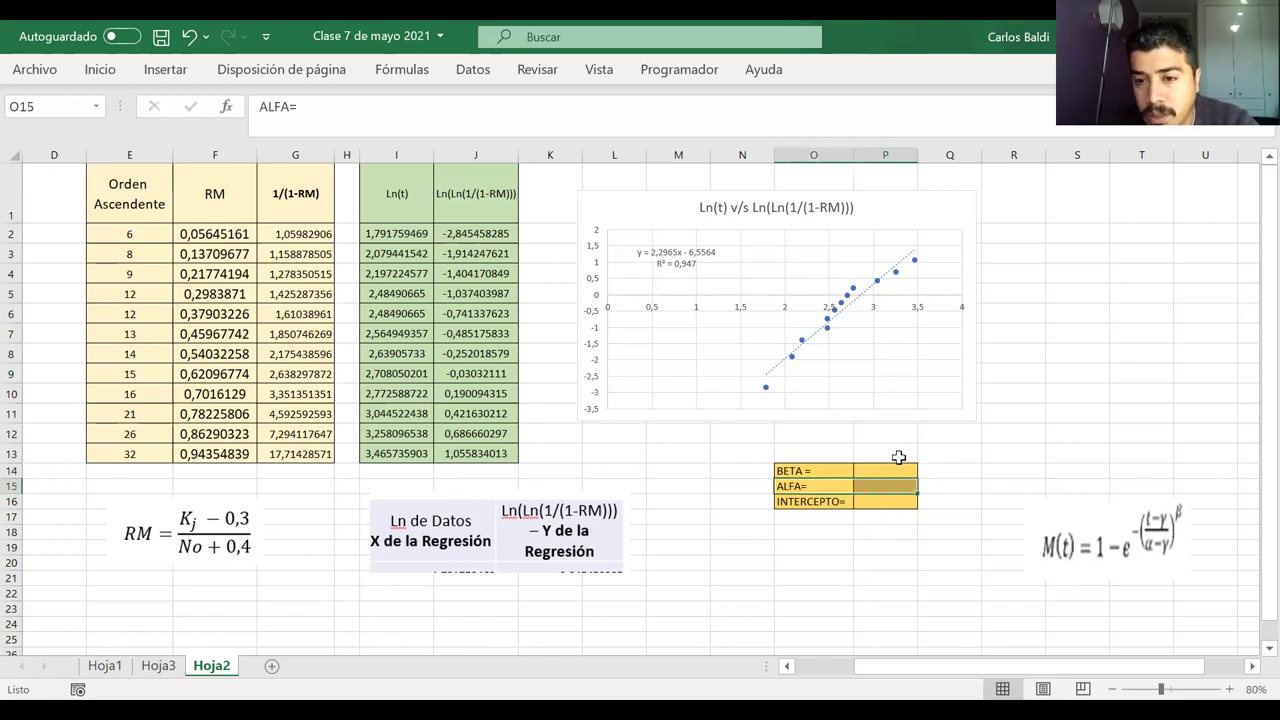
mouse_move(822, 503)
mouse_down()
mouse_move(858, 505)
mouse_move(870, 461)
mouse_move(815, 486)
mouse_up()
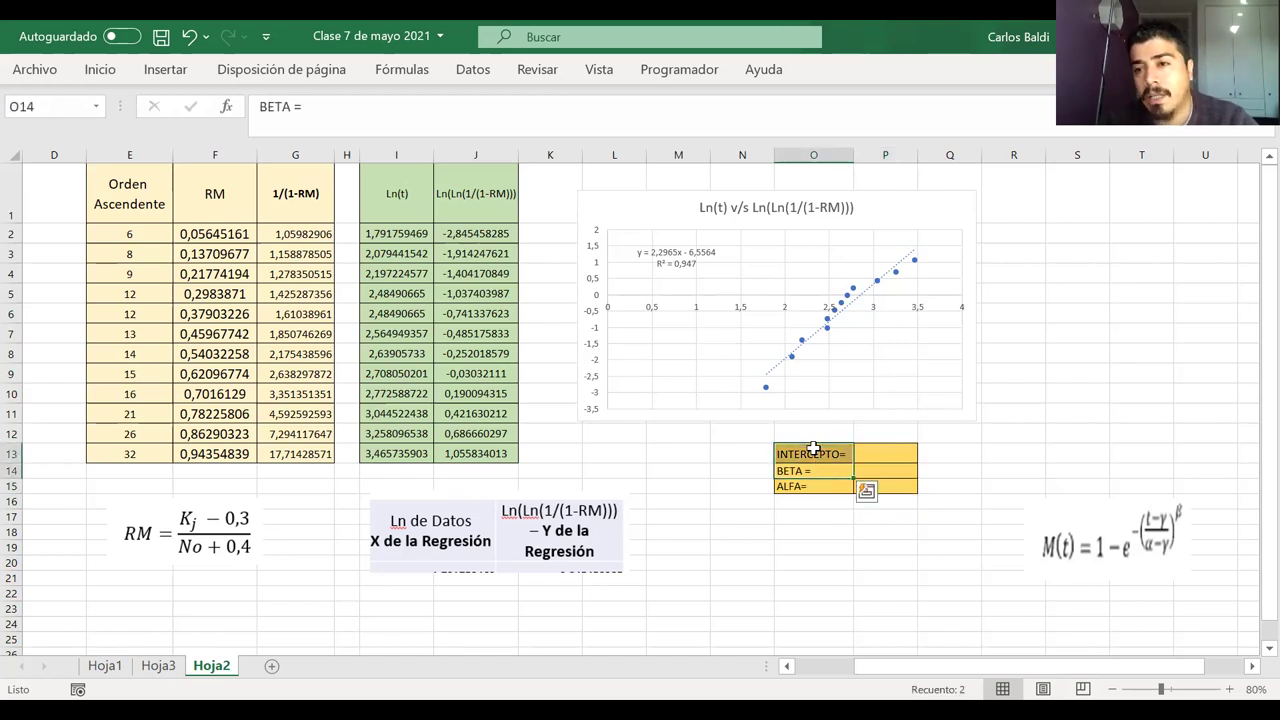
- Calculate the intercept in P13 with =INTERSECCION.EJE(J2:J13;I2:I13)
click(877, 452)
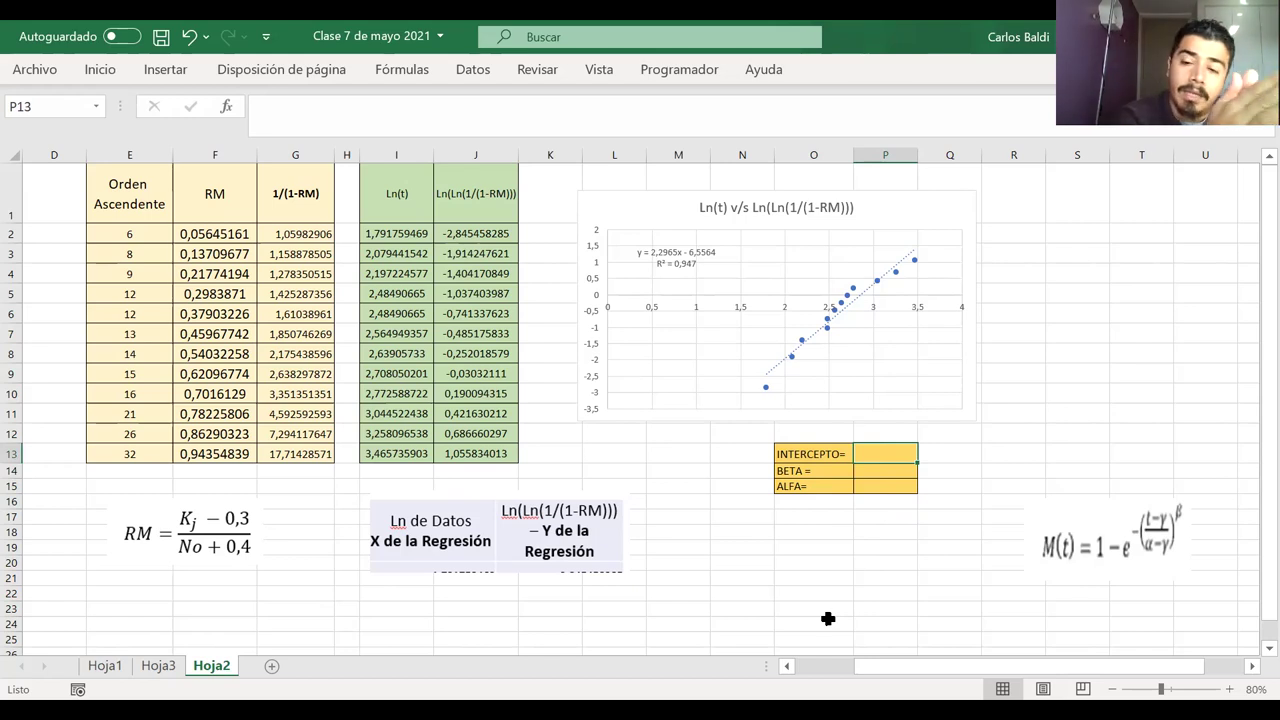
text(=)
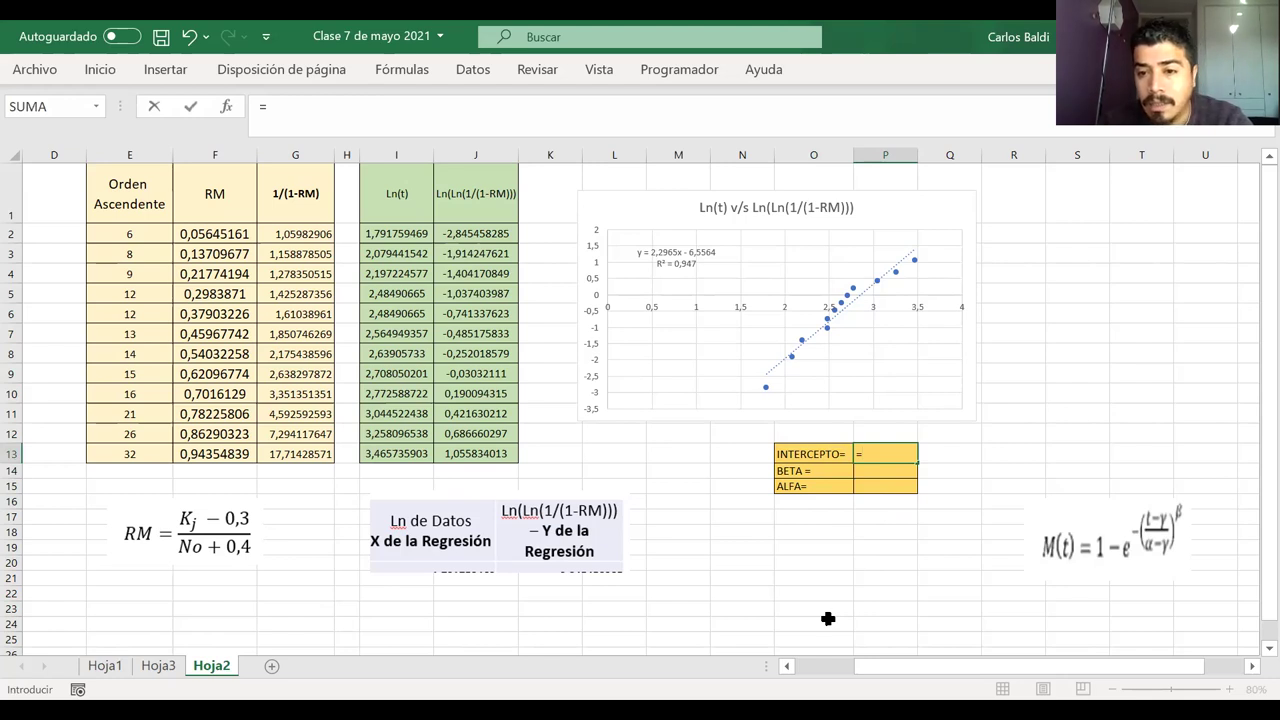
text(INTER)
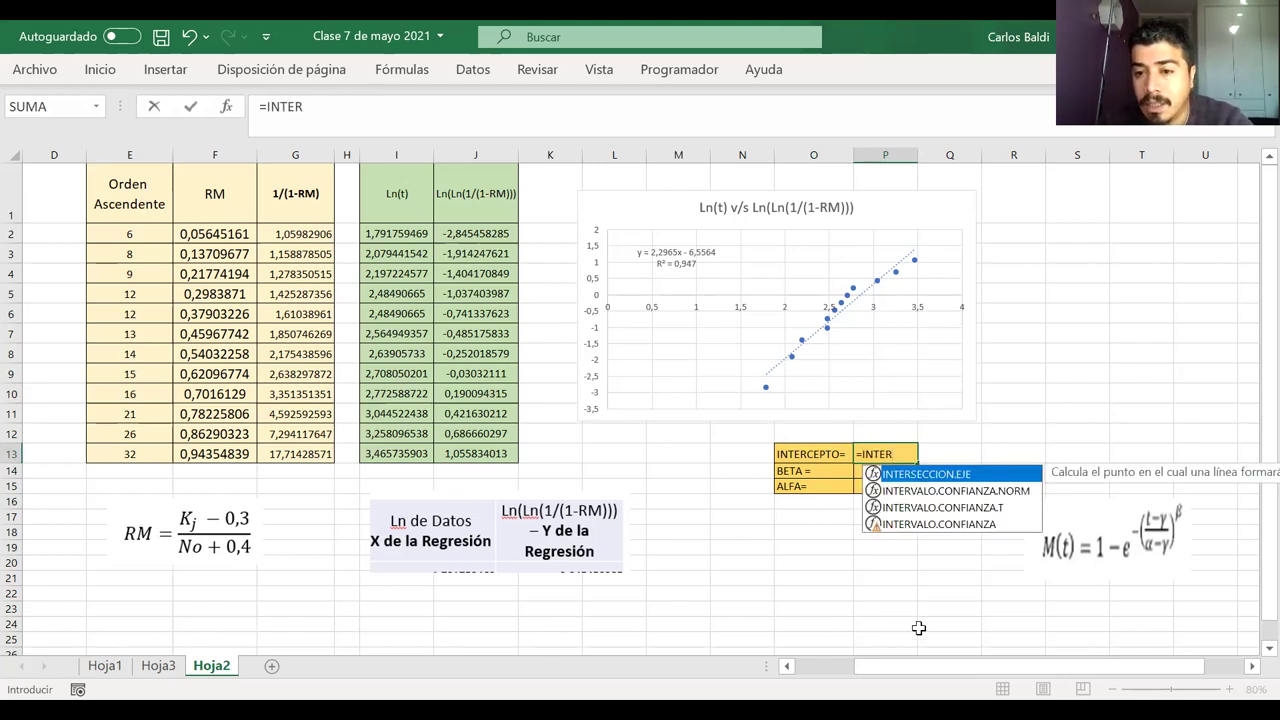
double_click(938, 478)
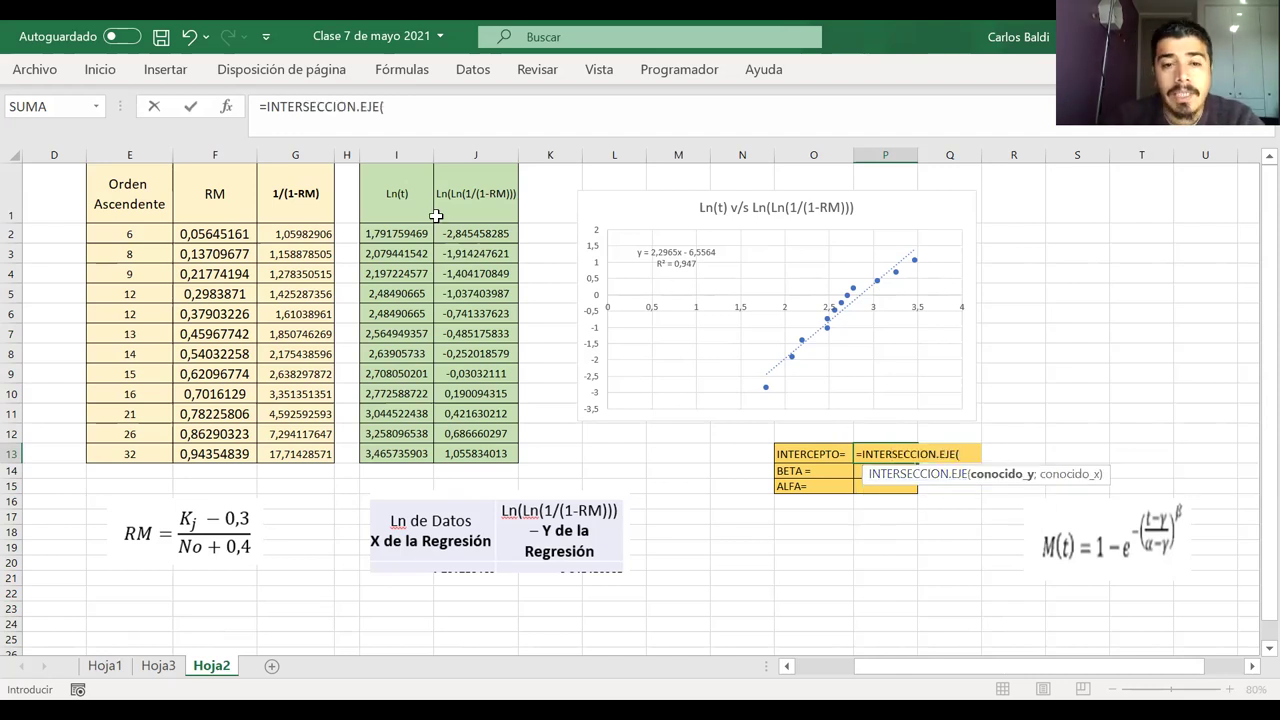
click(480, 232)
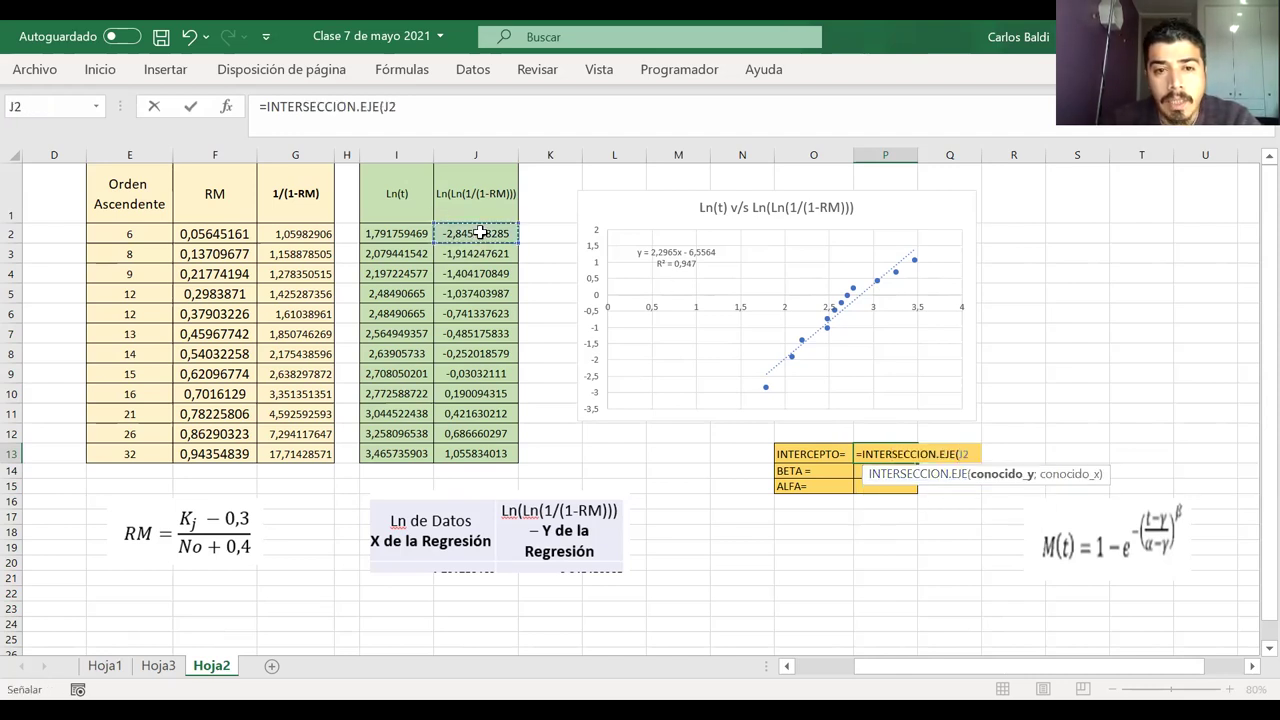
shift+click(470, 455)
text(;)
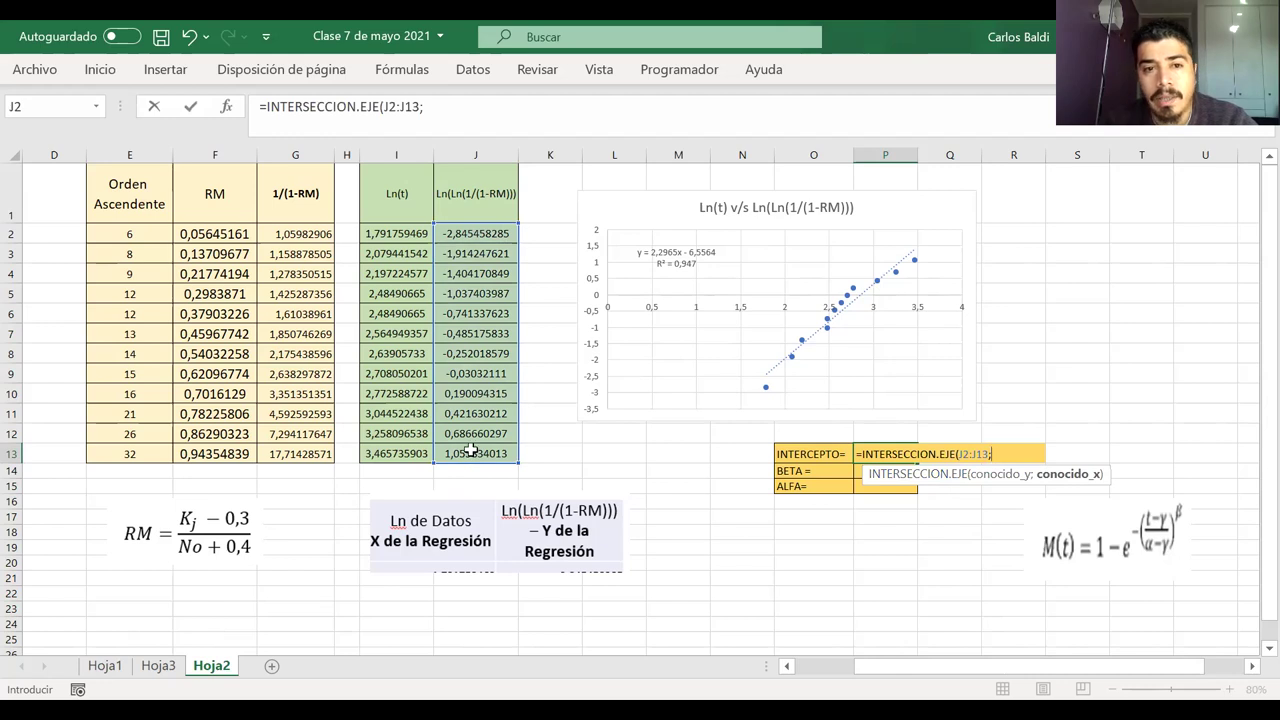
click(392, 232)
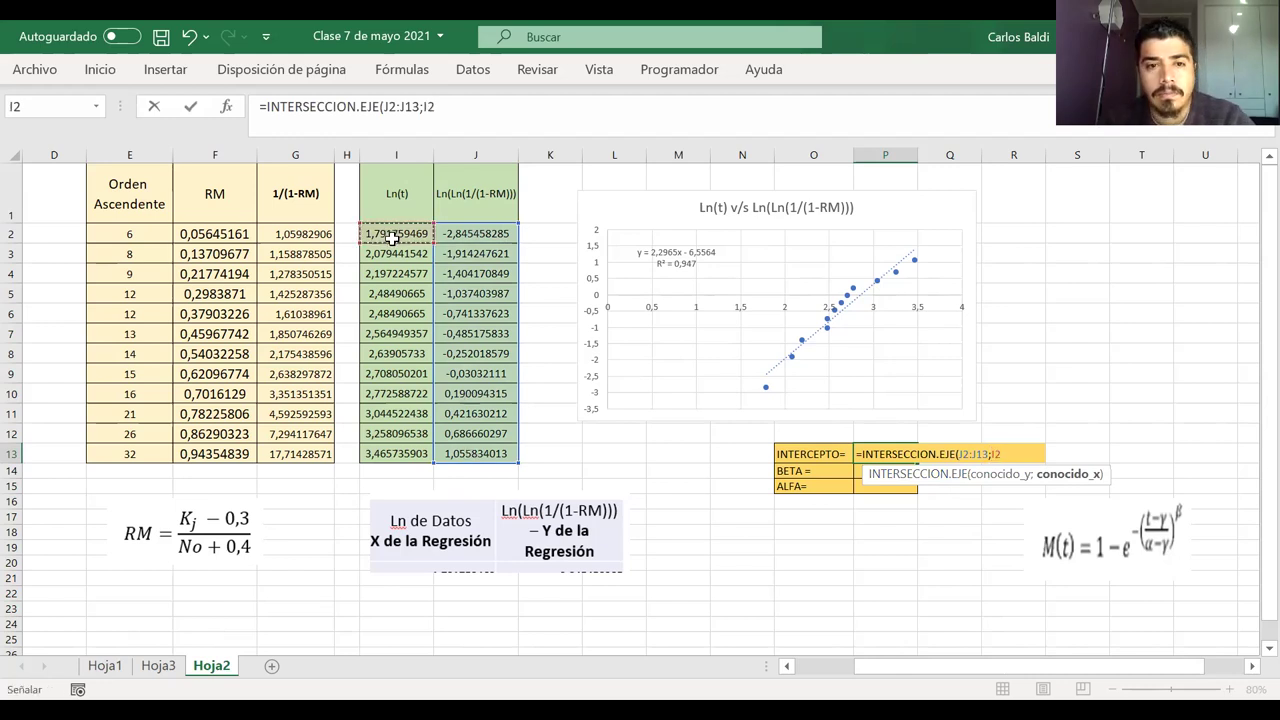
shift+click(395, 452)
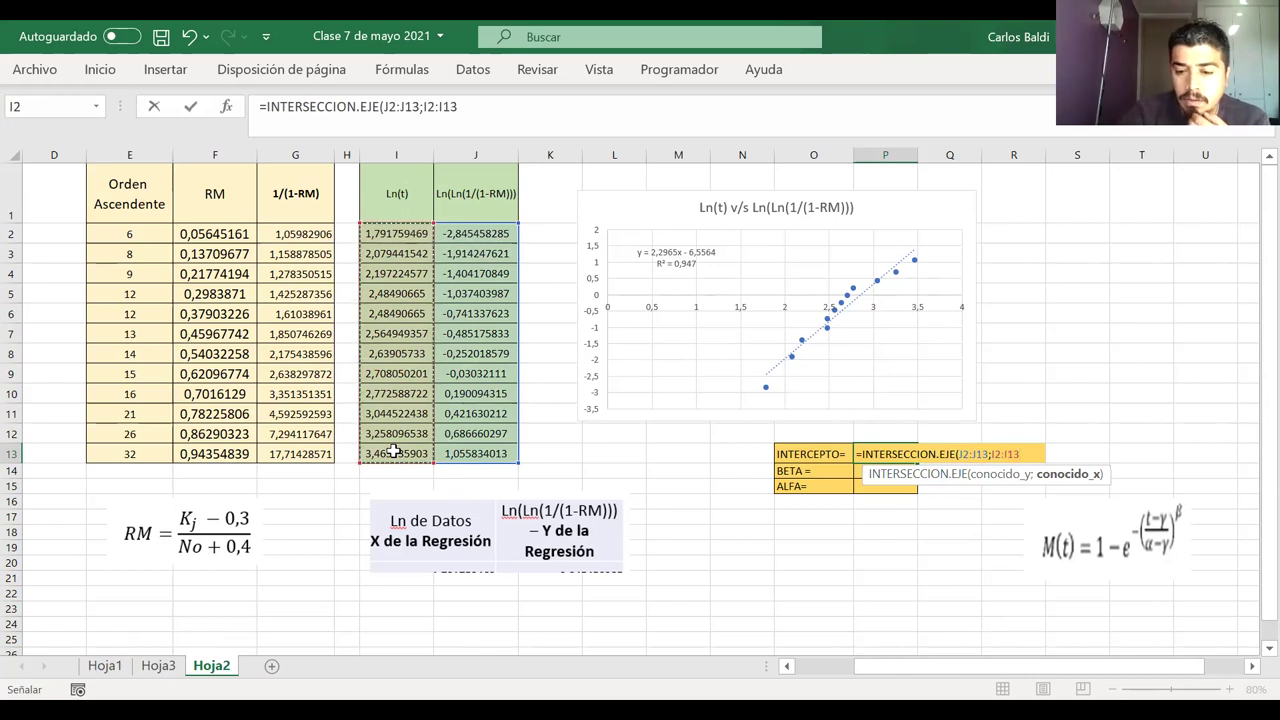
text())
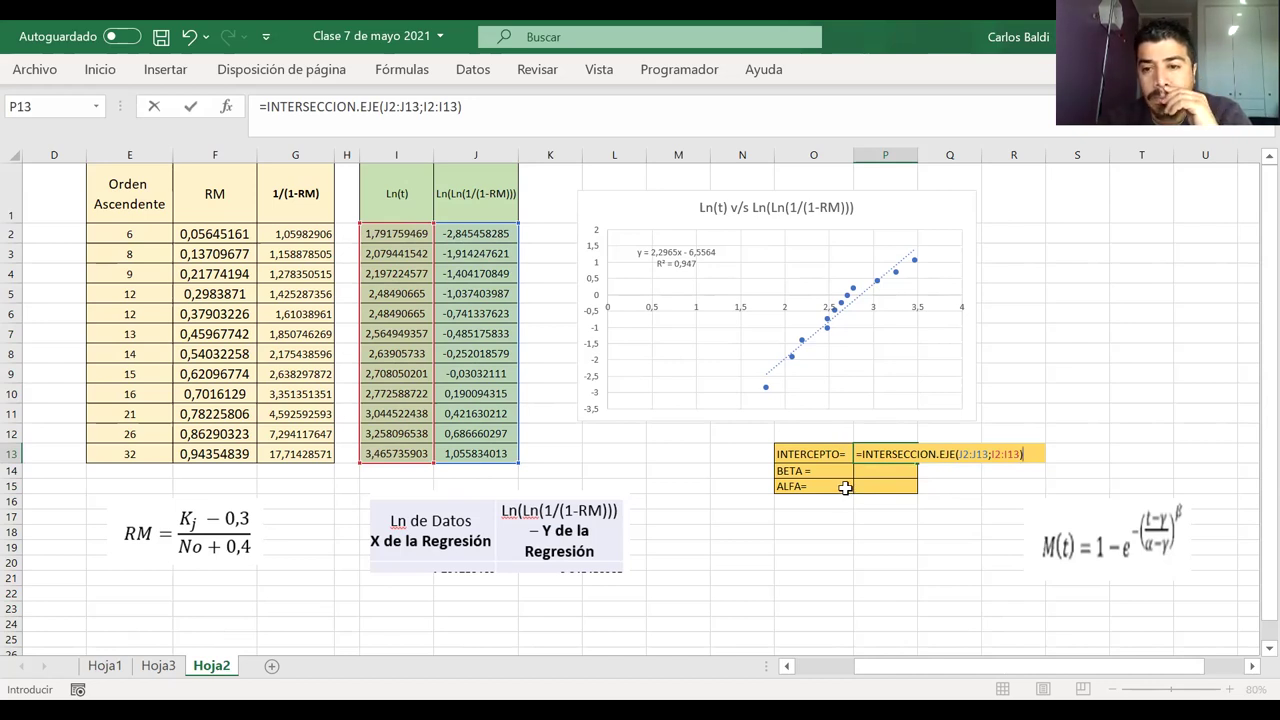
key(Return)
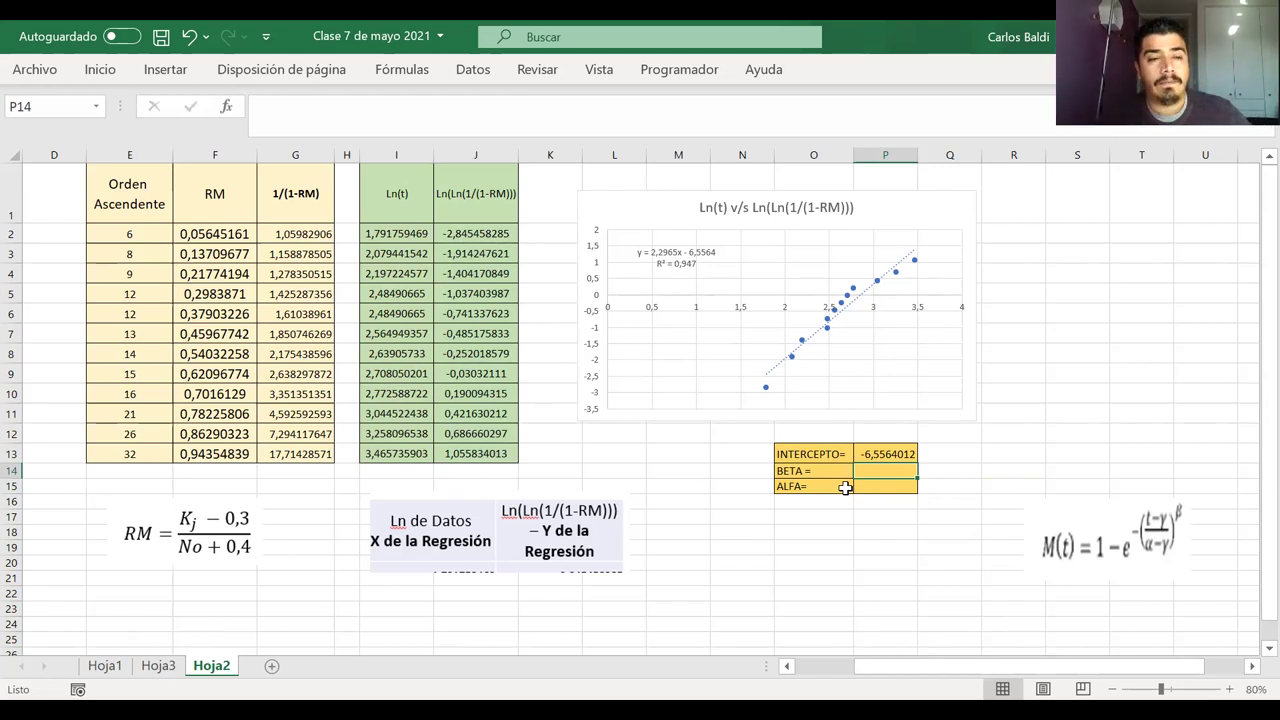
- Calculate the slope for BETA in P14 with =PENDIENTE(J2:J13;I2:I13)
text(=)
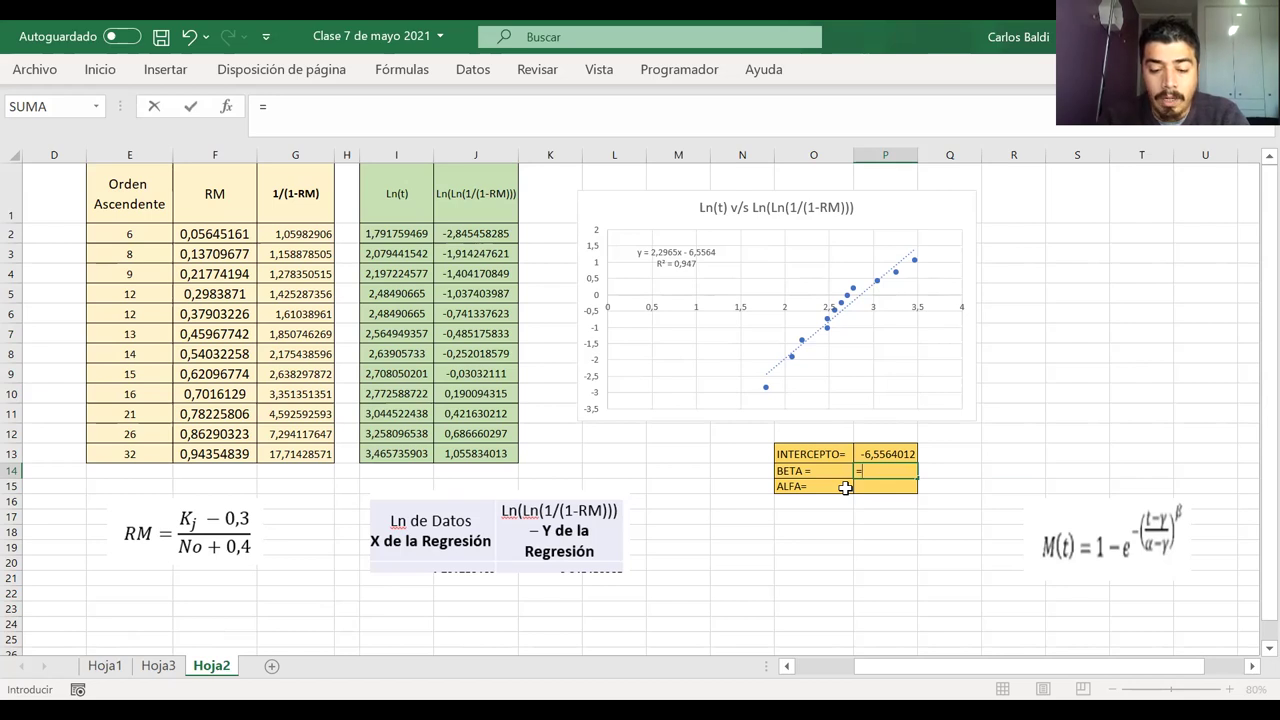
text(PEND)
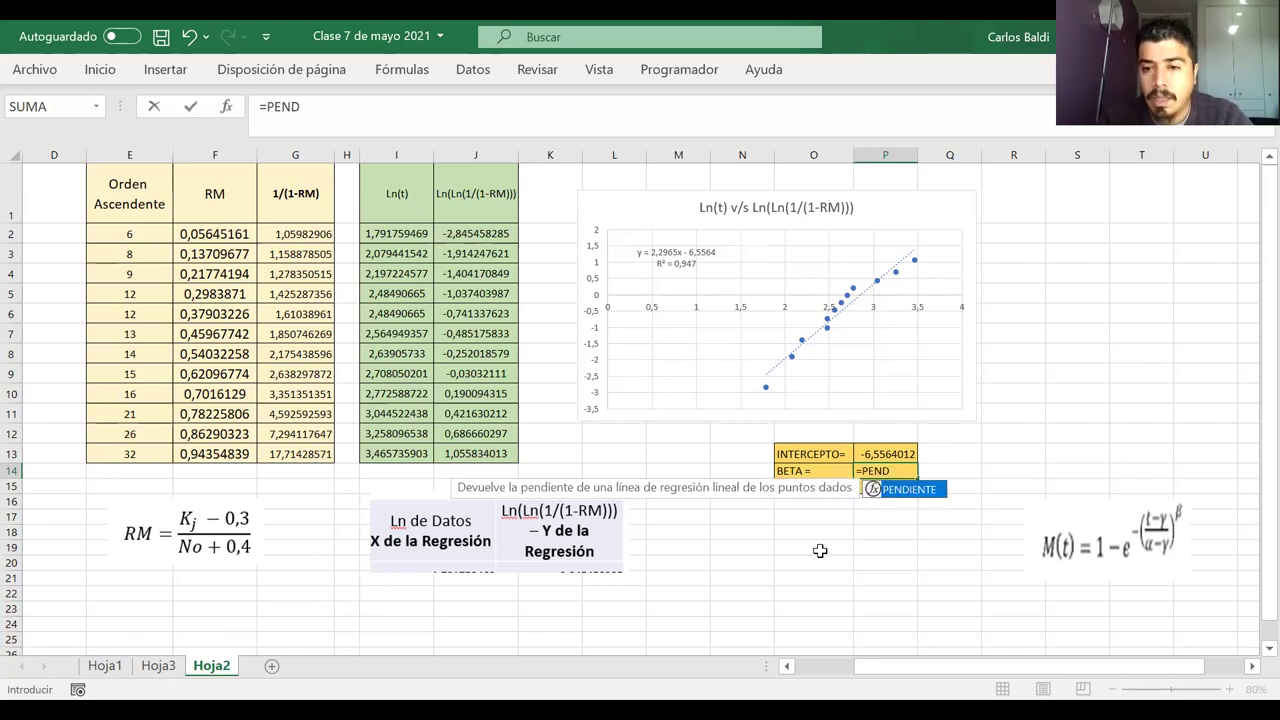
double_click(919, 492)
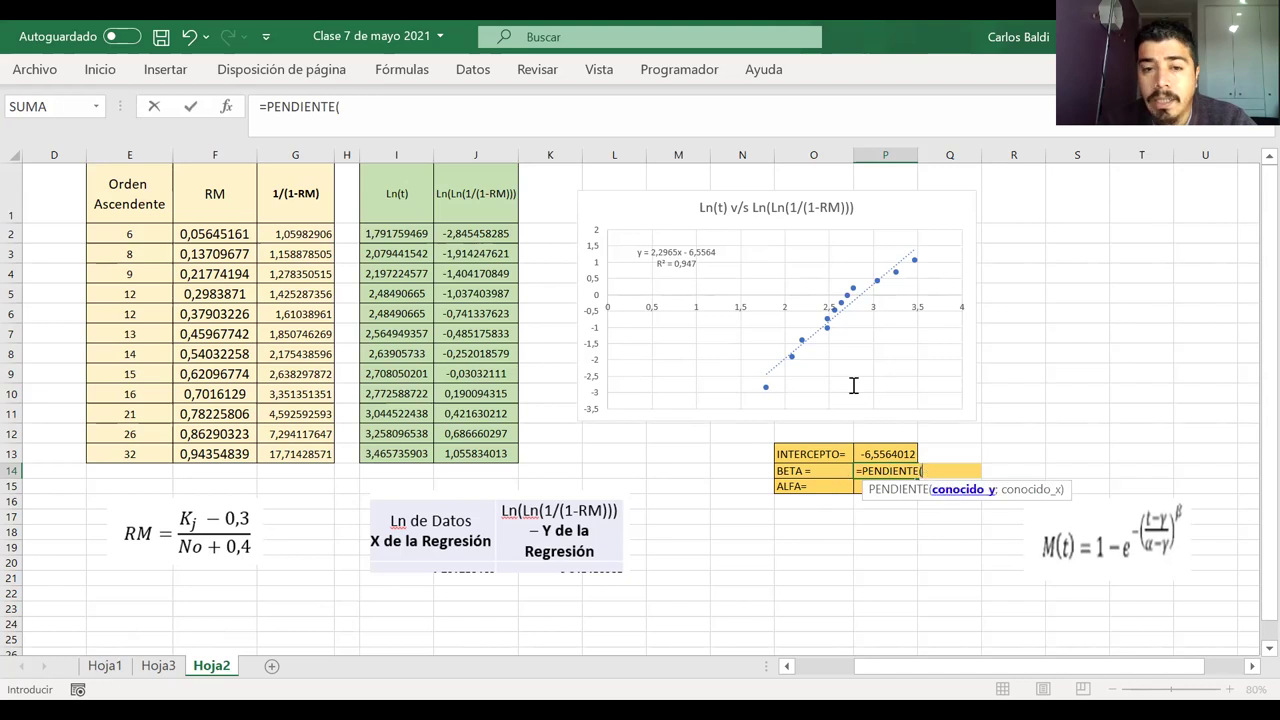
click(481, 234)
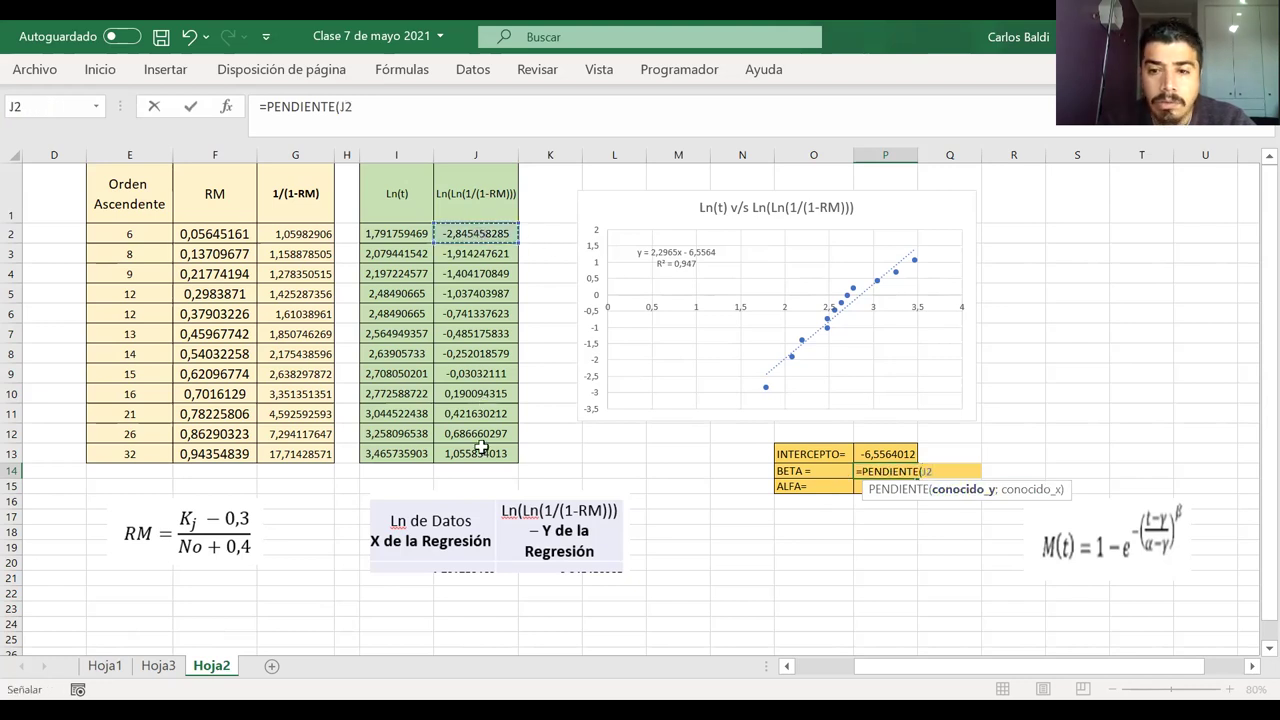
shift+click(481, 452)
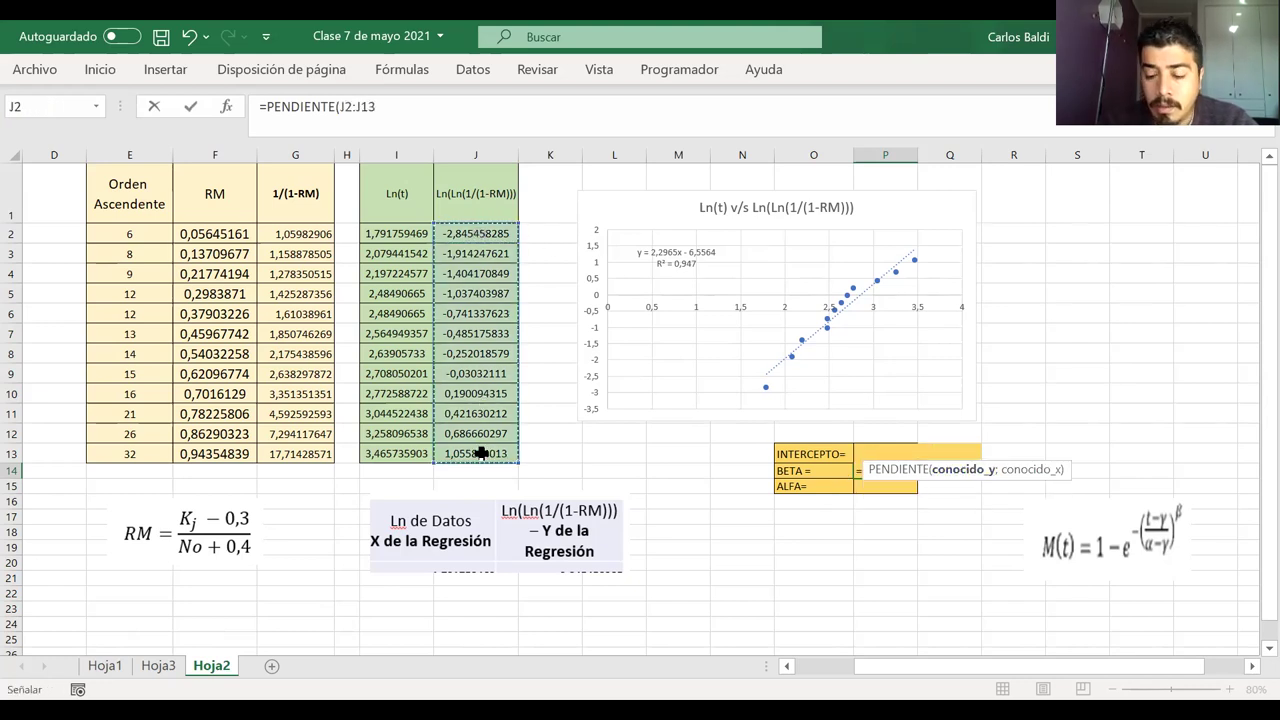
text(;)
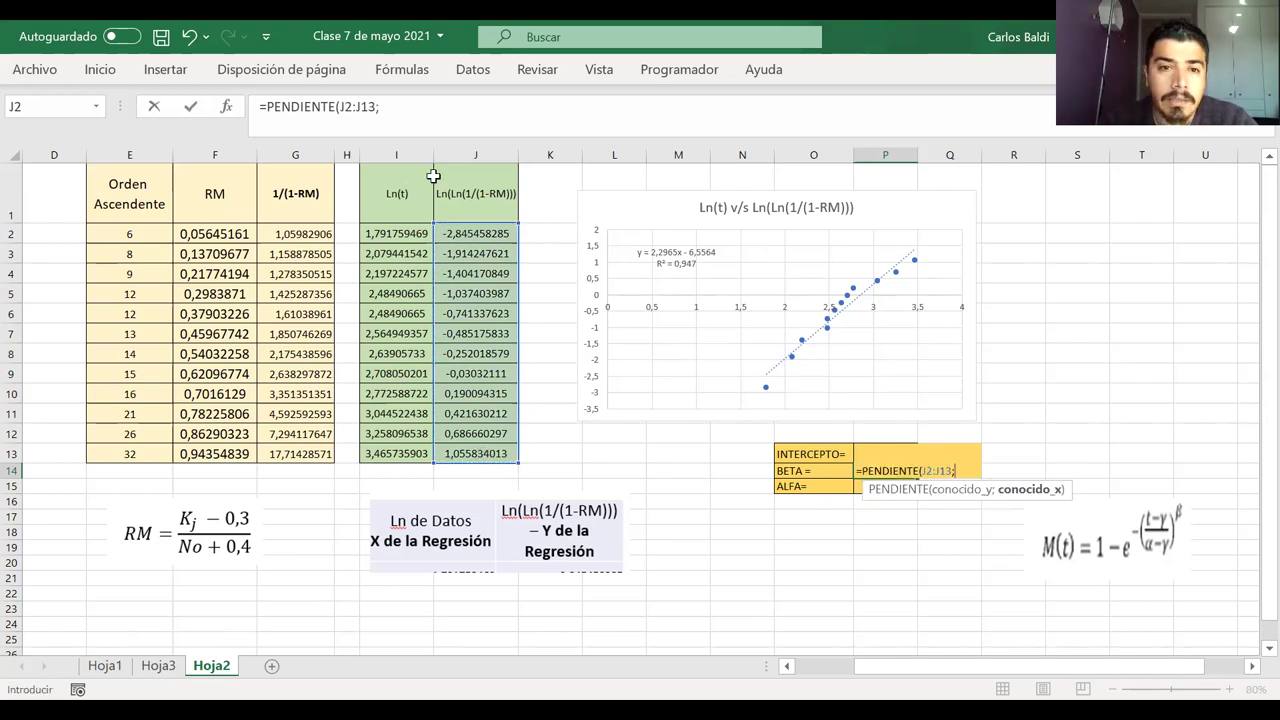
click(395, 231)
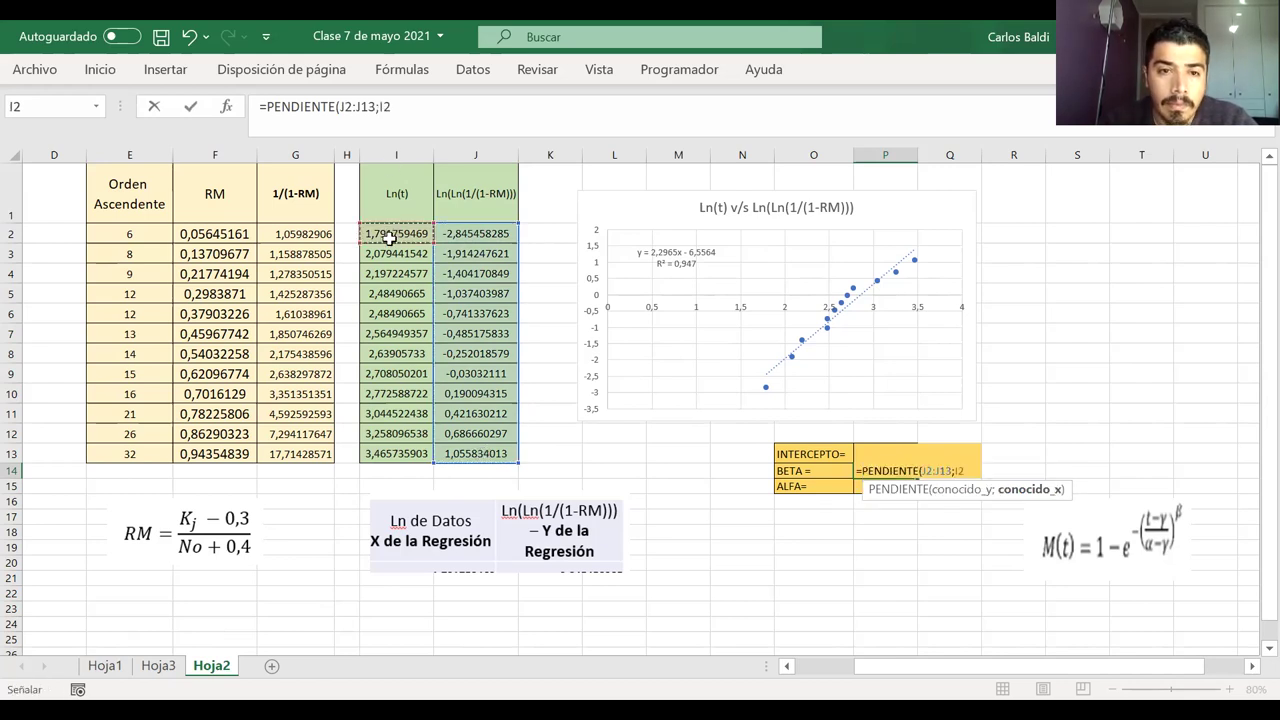
shift+click(383, 453)
text())
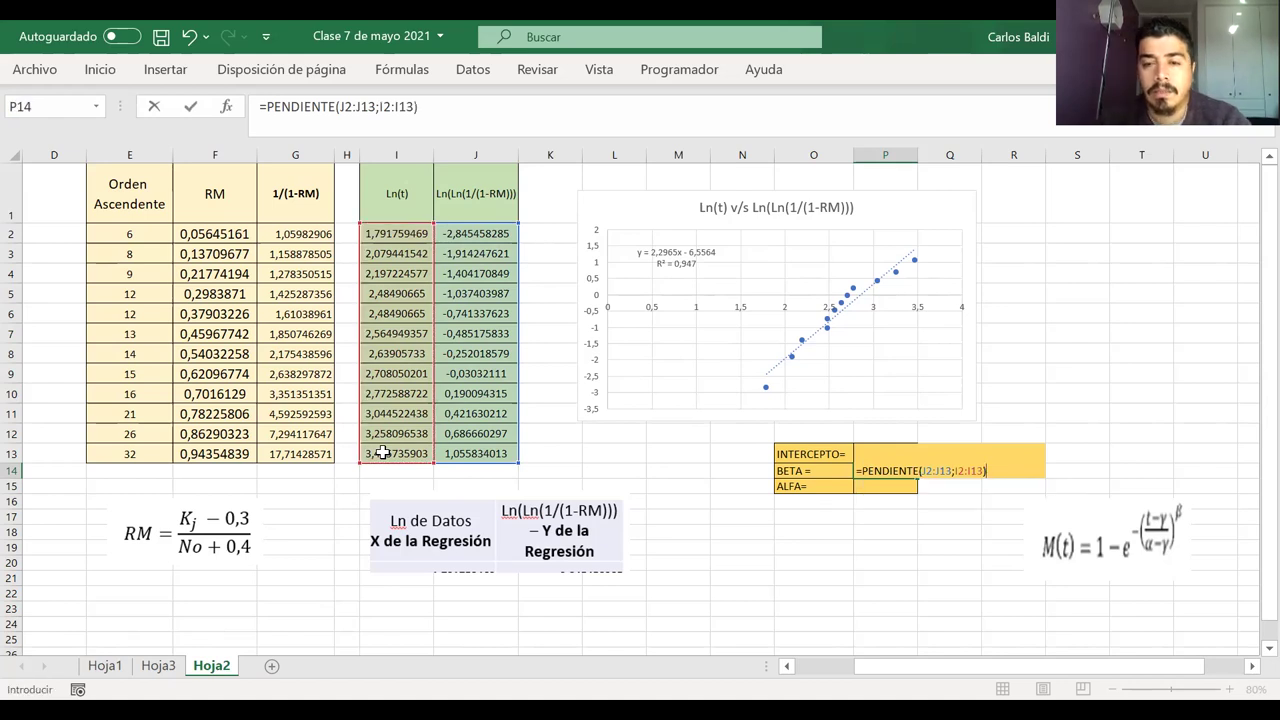
key(Return)
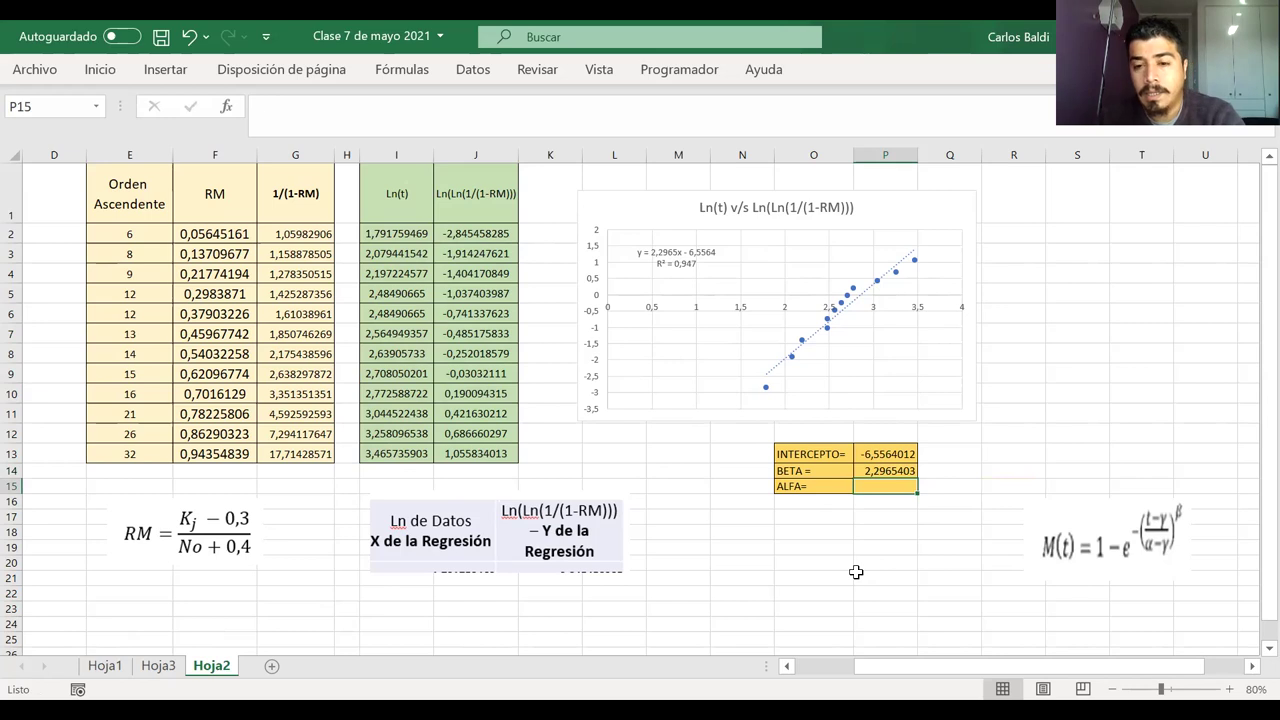
- Look up the ALFA formula in the notes beside the parameter table on sheet Hoja3, and return to Hoja2
text(=)
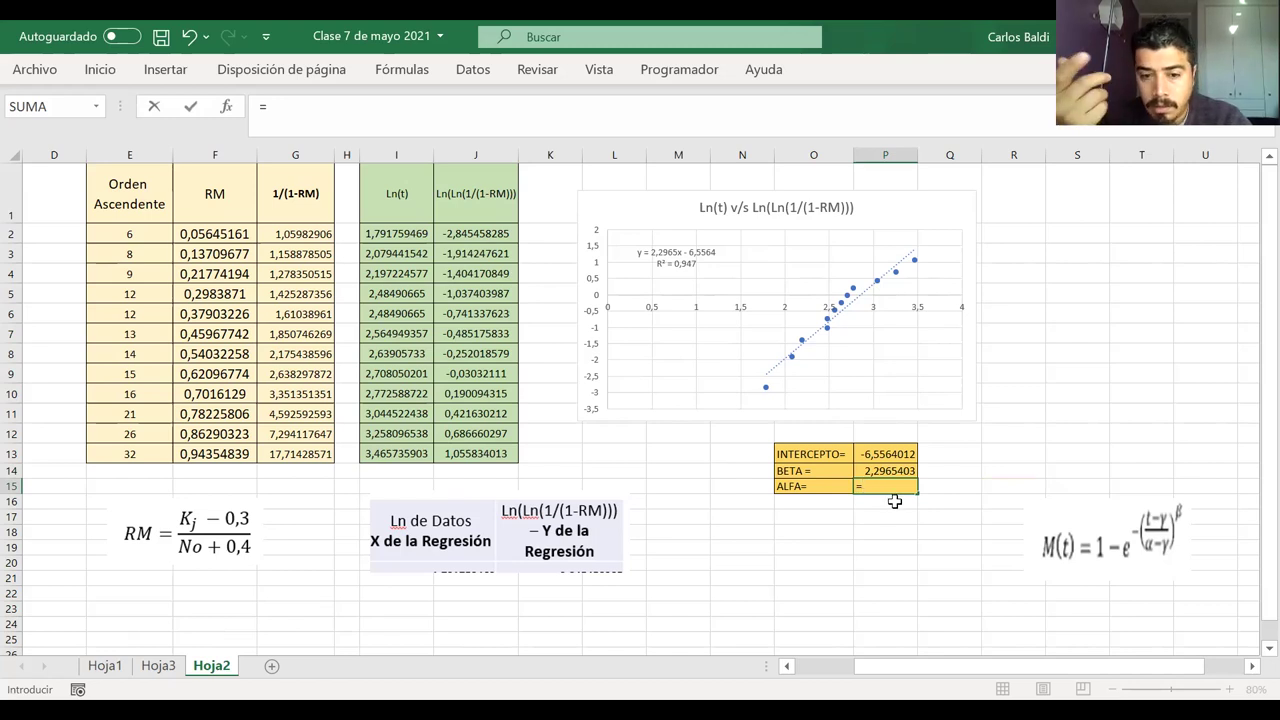
key(Escape)
click(158, 666)
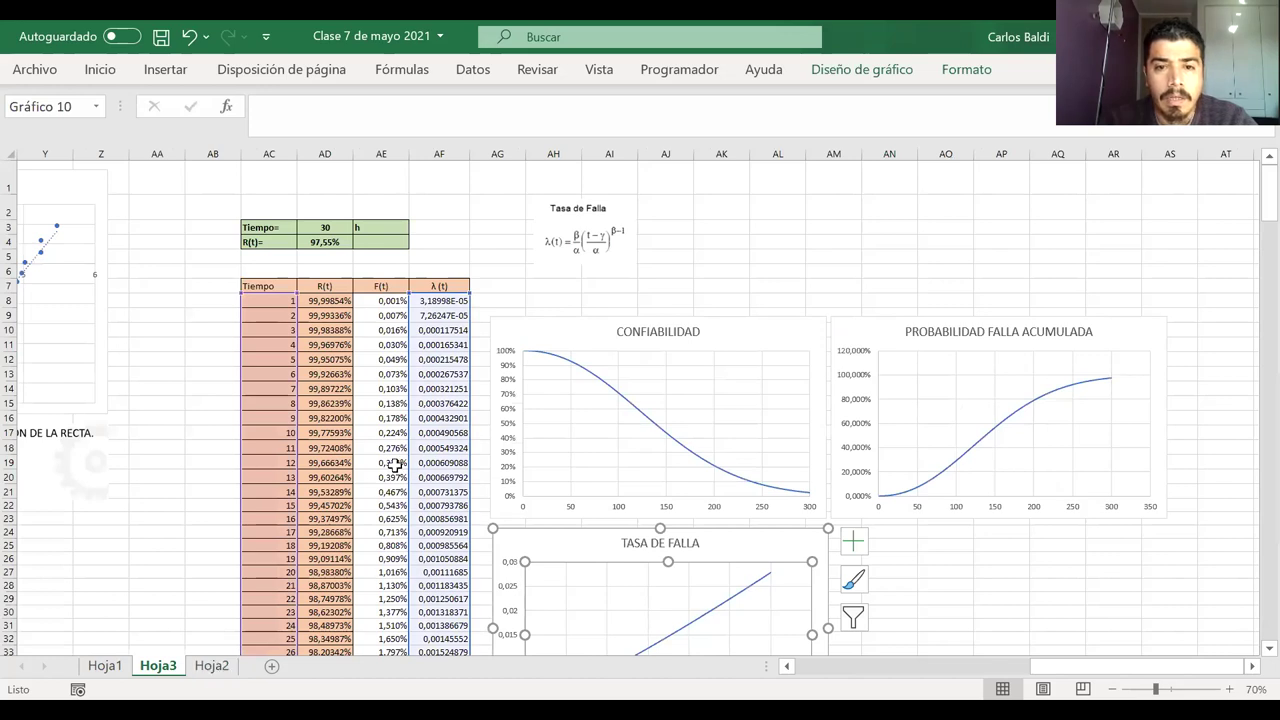
scroll(396, 466, left, 10)
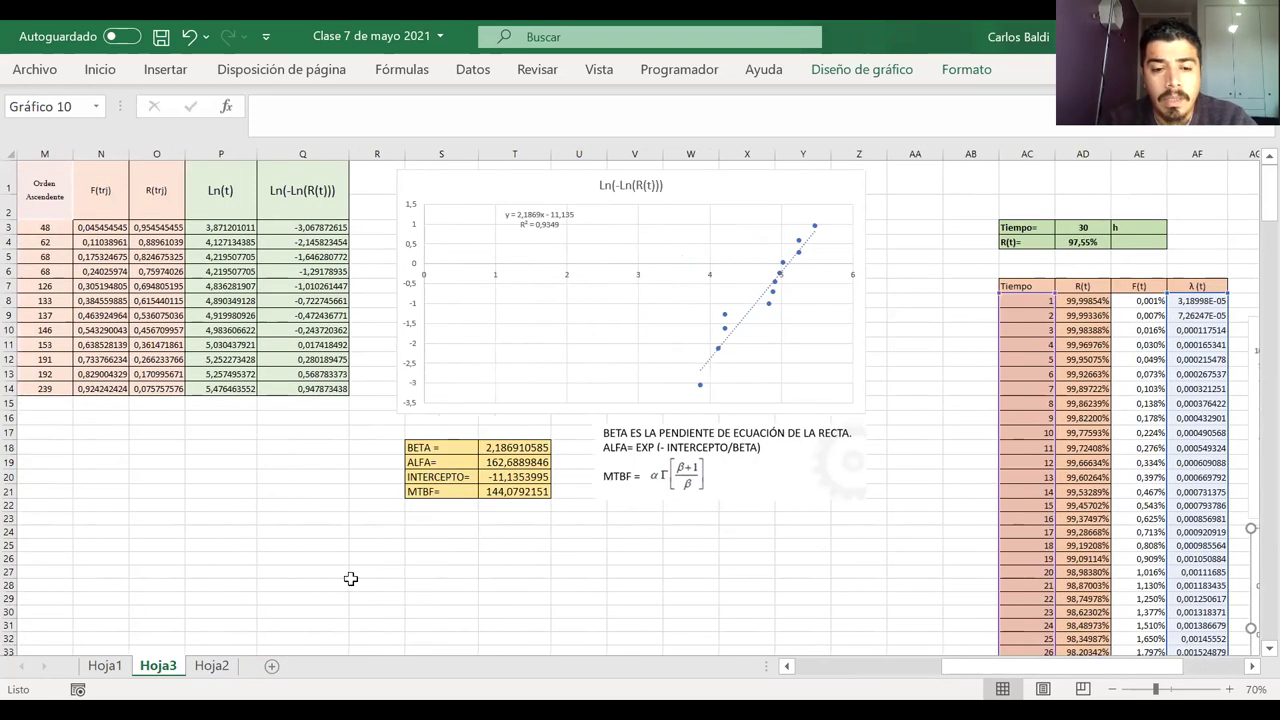
click(211, 666)
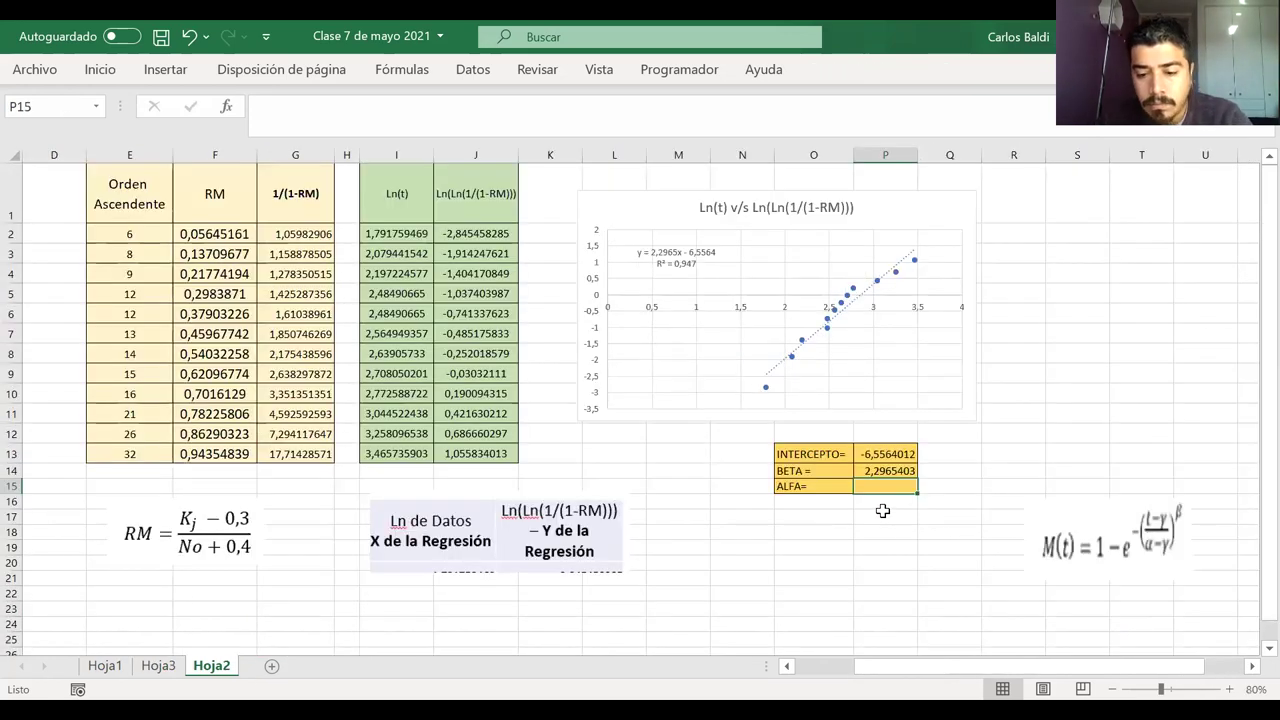
- Calculate ALFA in P15 with =EXP(-(P13/P14)) and check the BETA and ALFA cells
text(=)
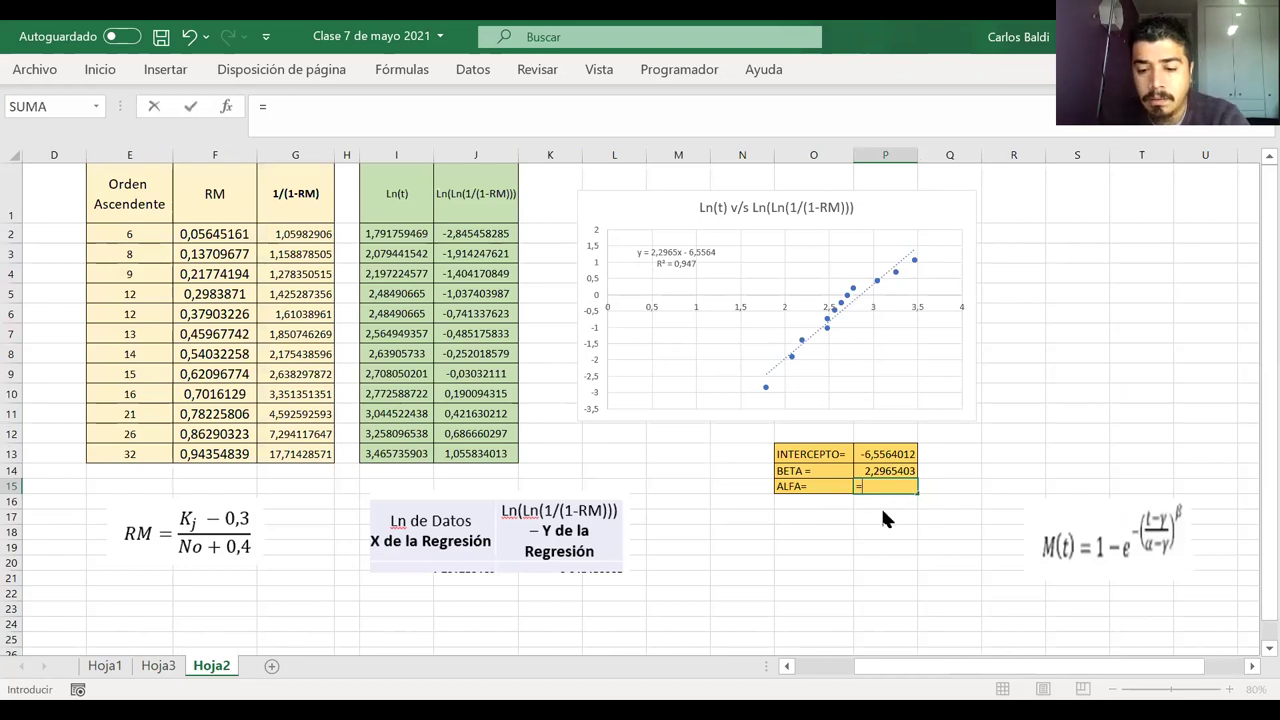
text(EXP(-()
click(881, 456)
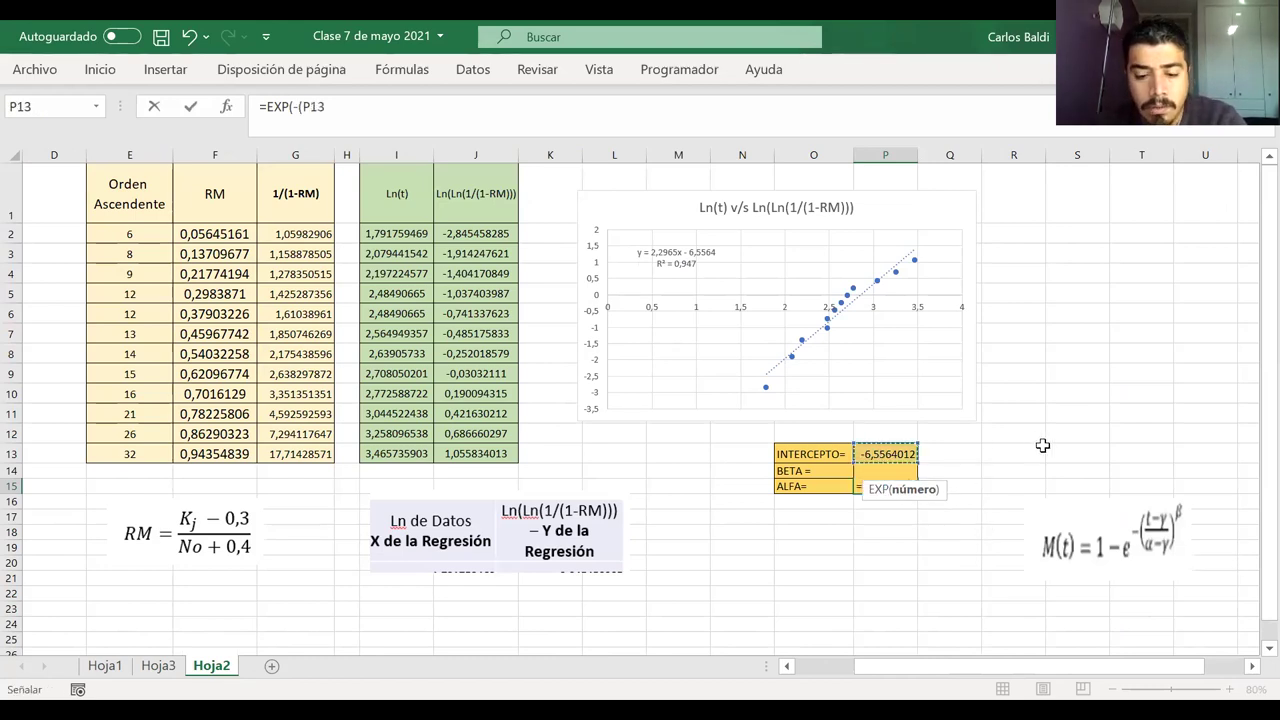
text(/)
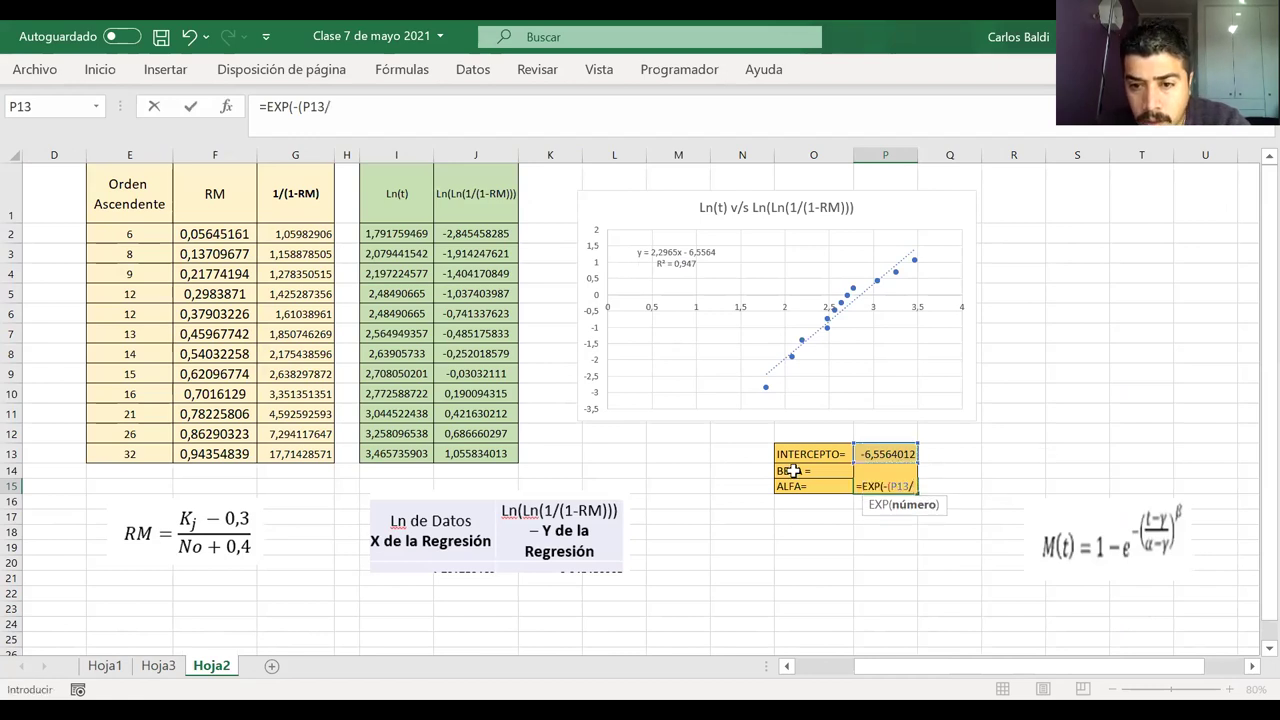
key(Up)
key(Page_Down)
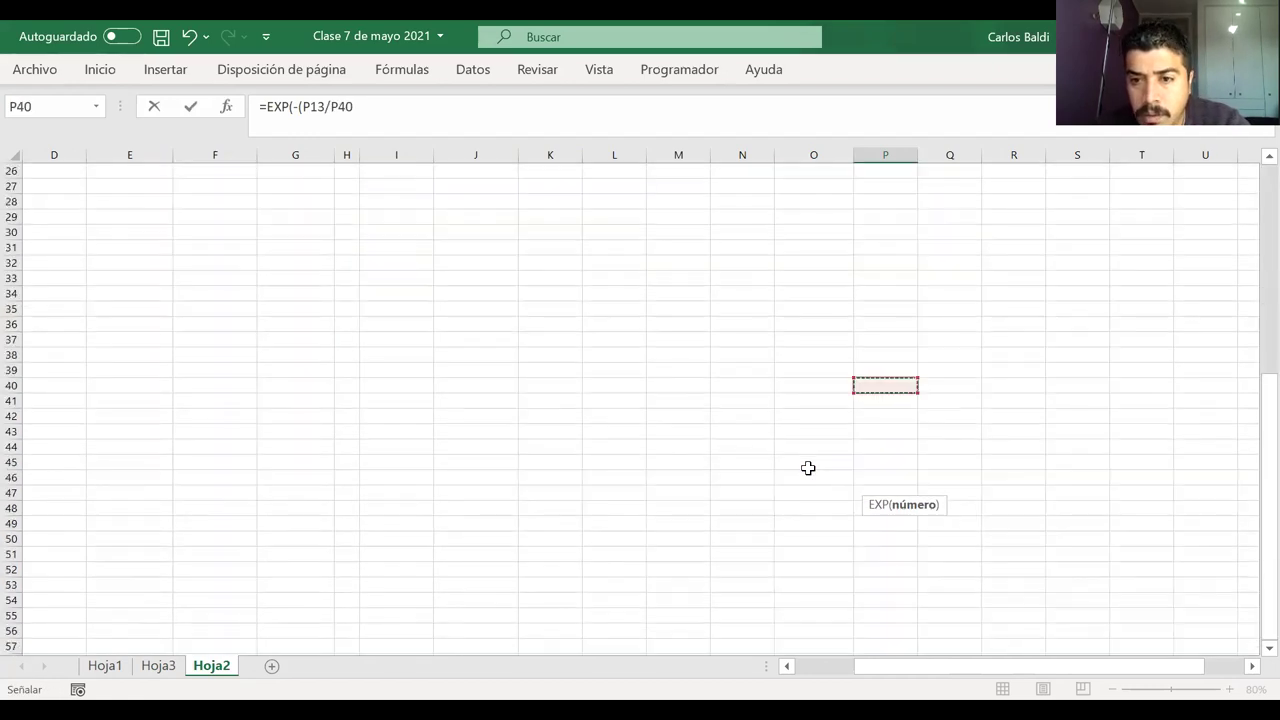
key(Page_Up)
key(Down)
key(Up)
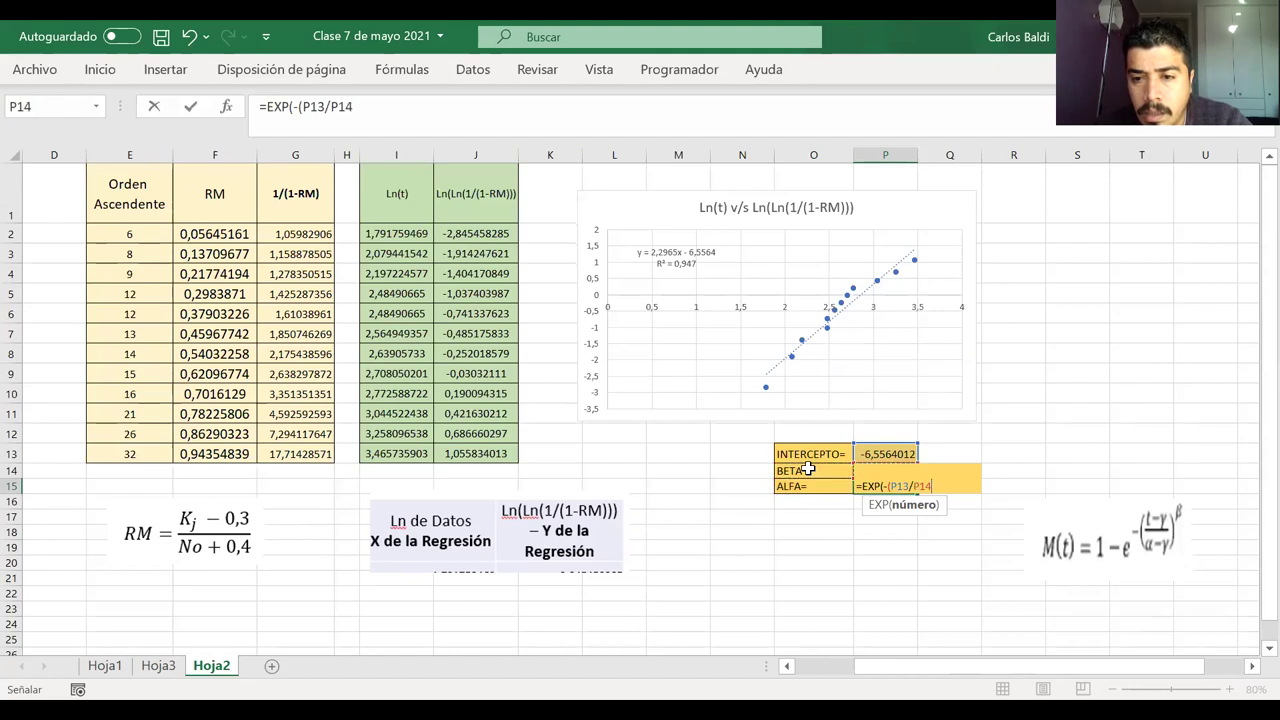
text()))
key(Return)
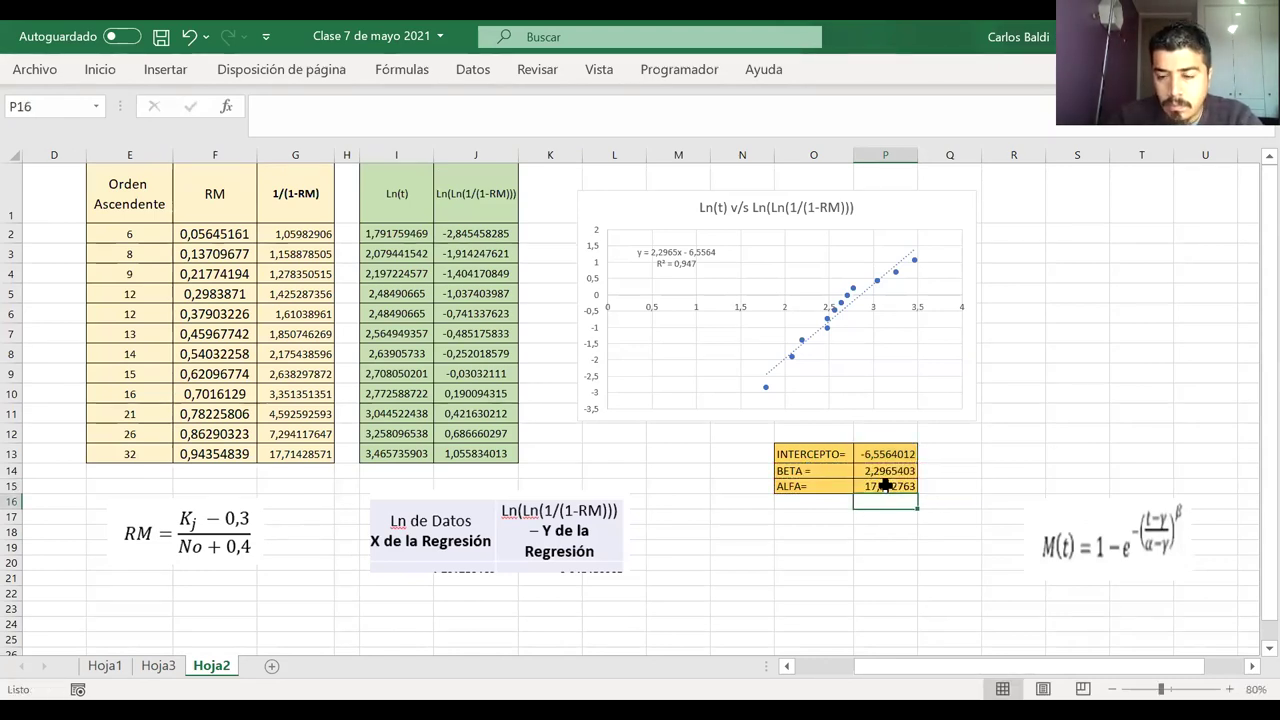
drag(870, 473, 818, 476)
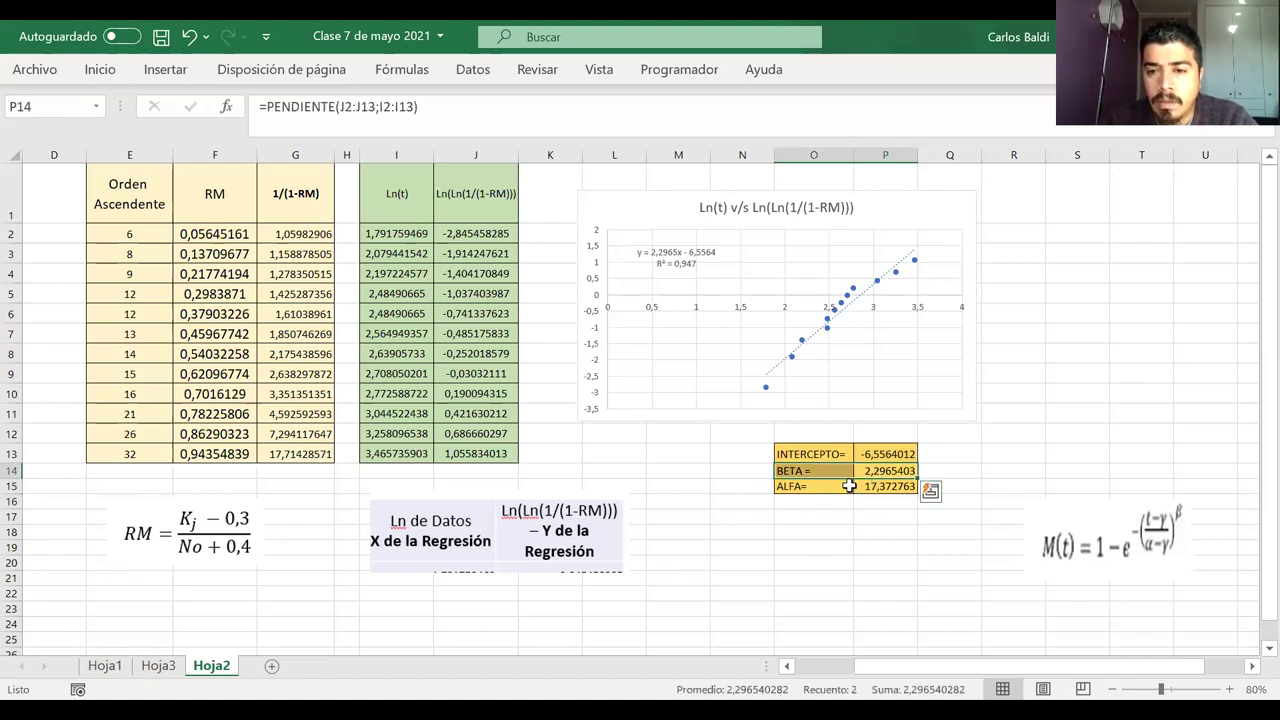
click(881, 486)
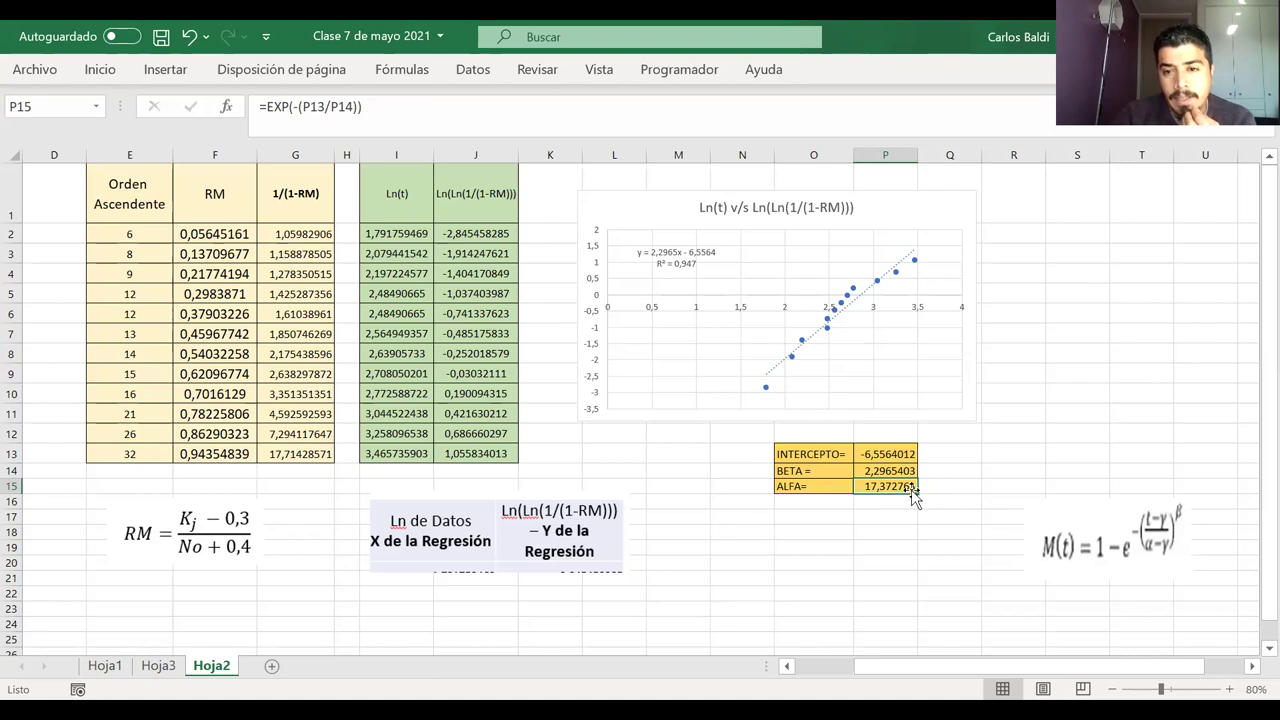
- Enter the label m(t) in cell T2, in the empty area beside the chart
scroll(913, 497, right, 4)
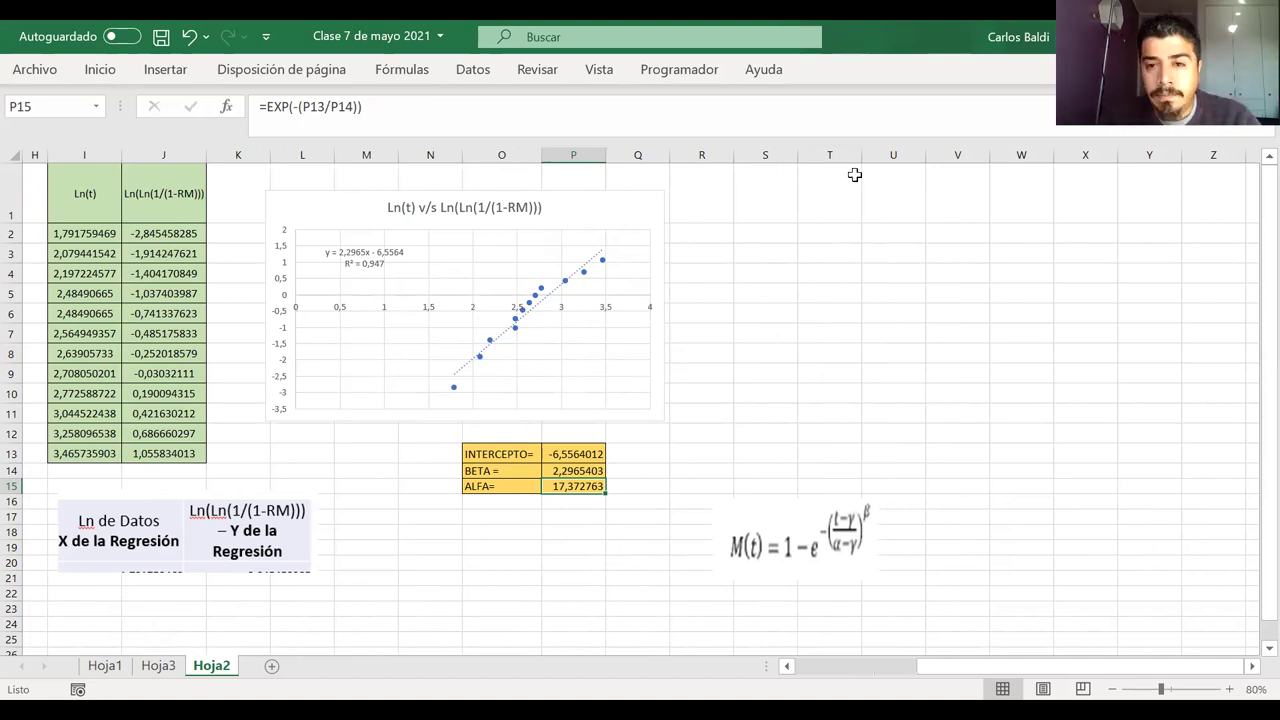
click(822, 235)
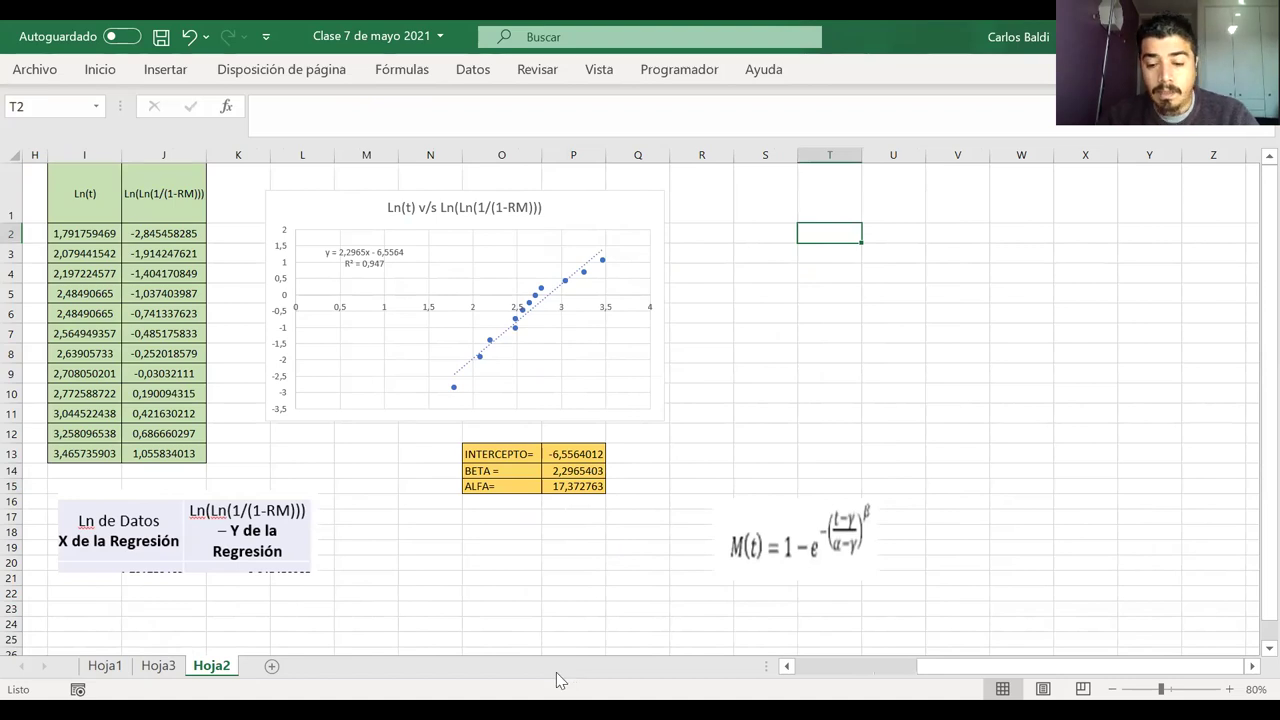
text(m)
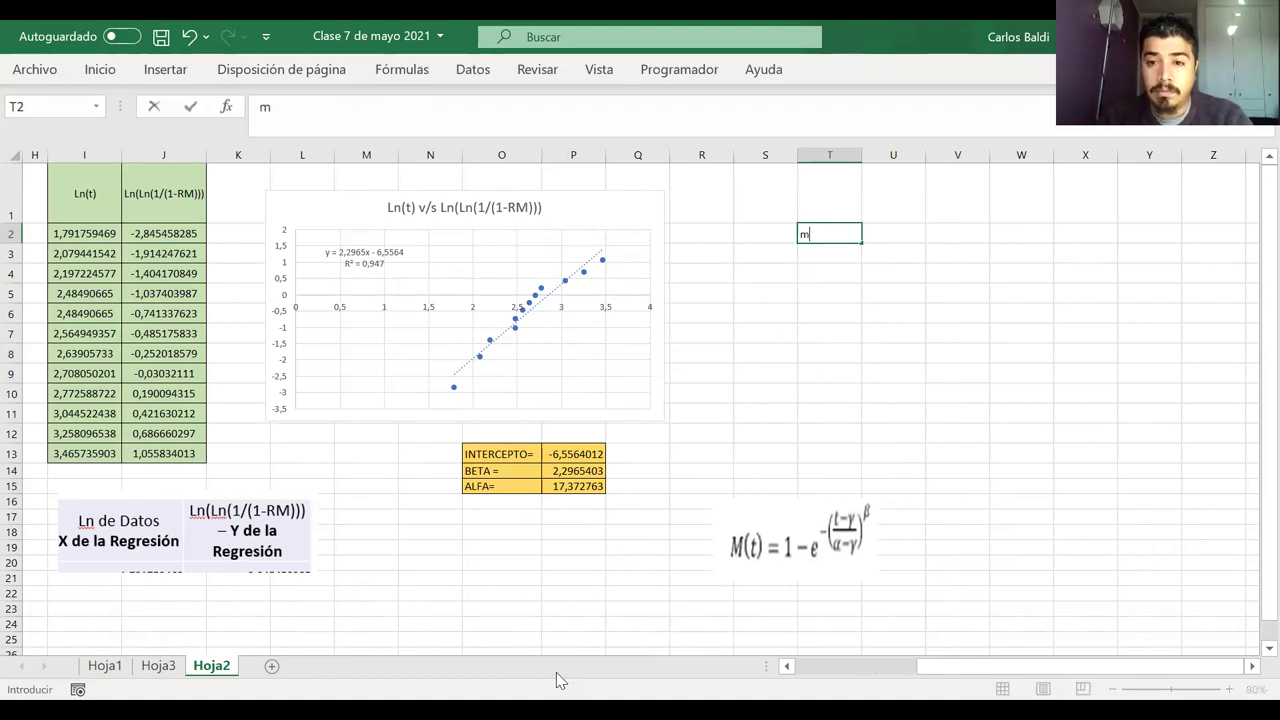
text(()
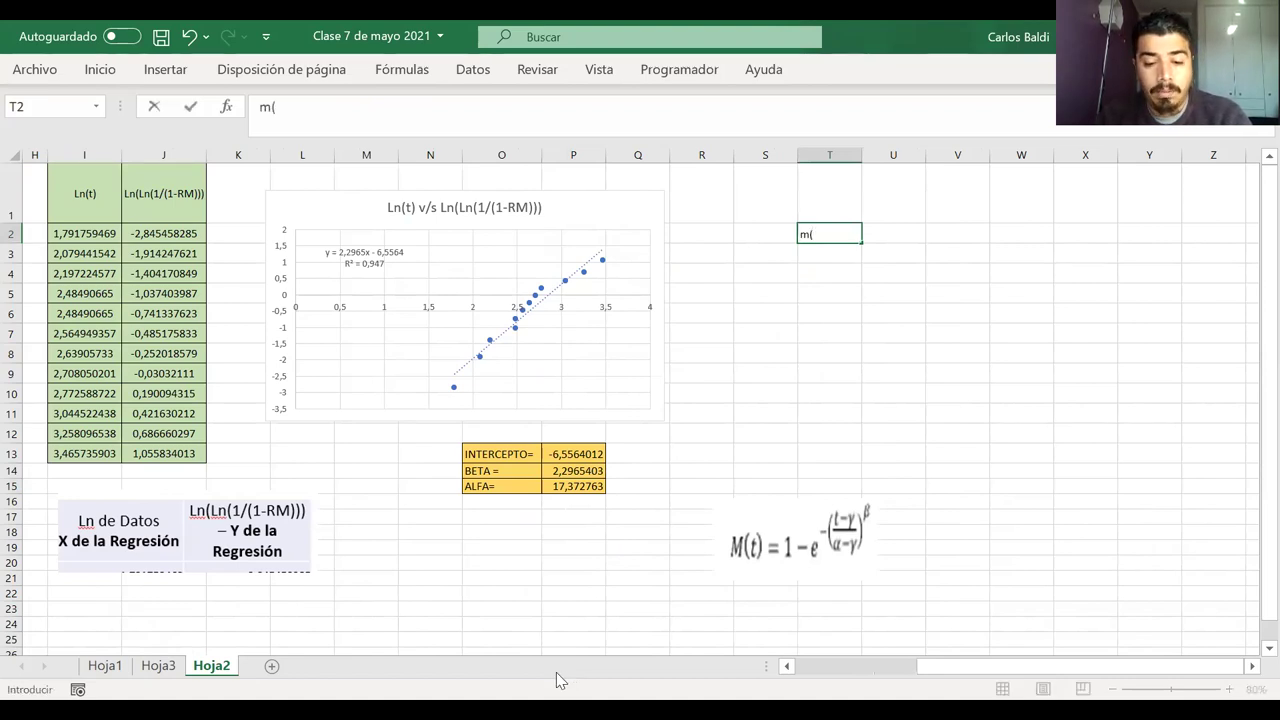
text(r)
key(BackSpace)
text(t)
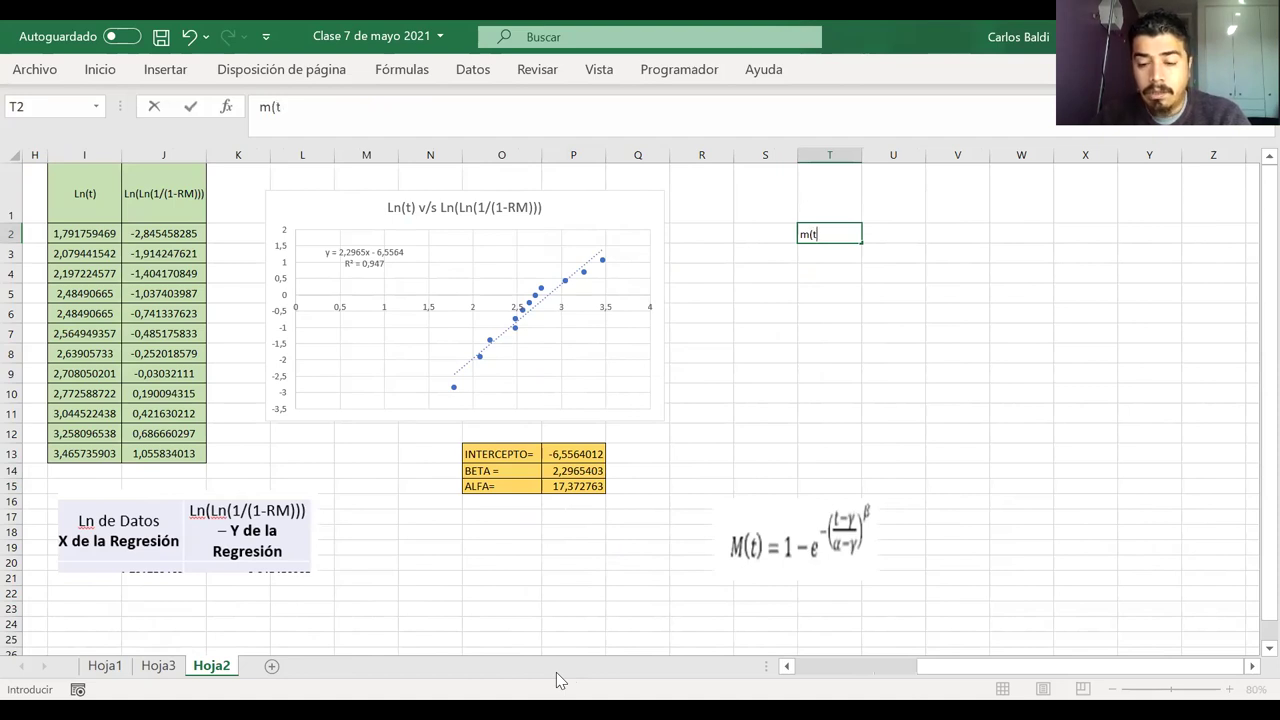
text())
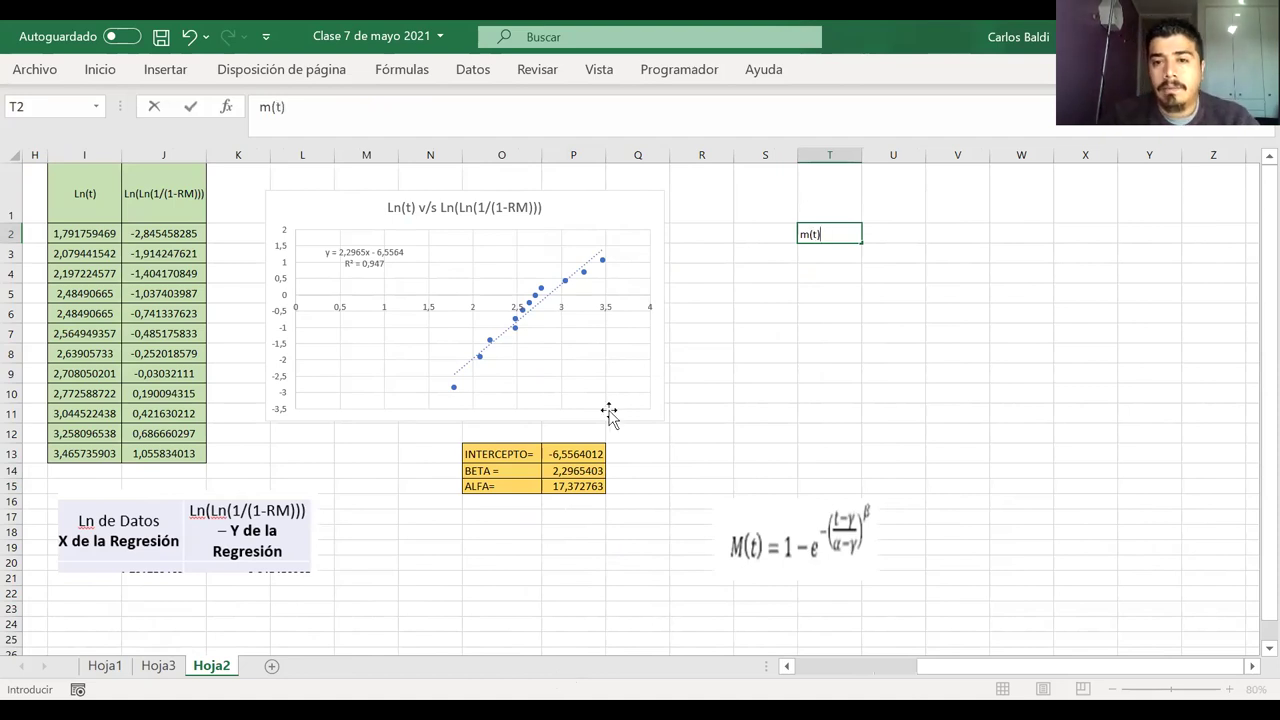
- Format only the letter m of the T2 label in bold at font size 22
drag(809, 234, 791, 232)
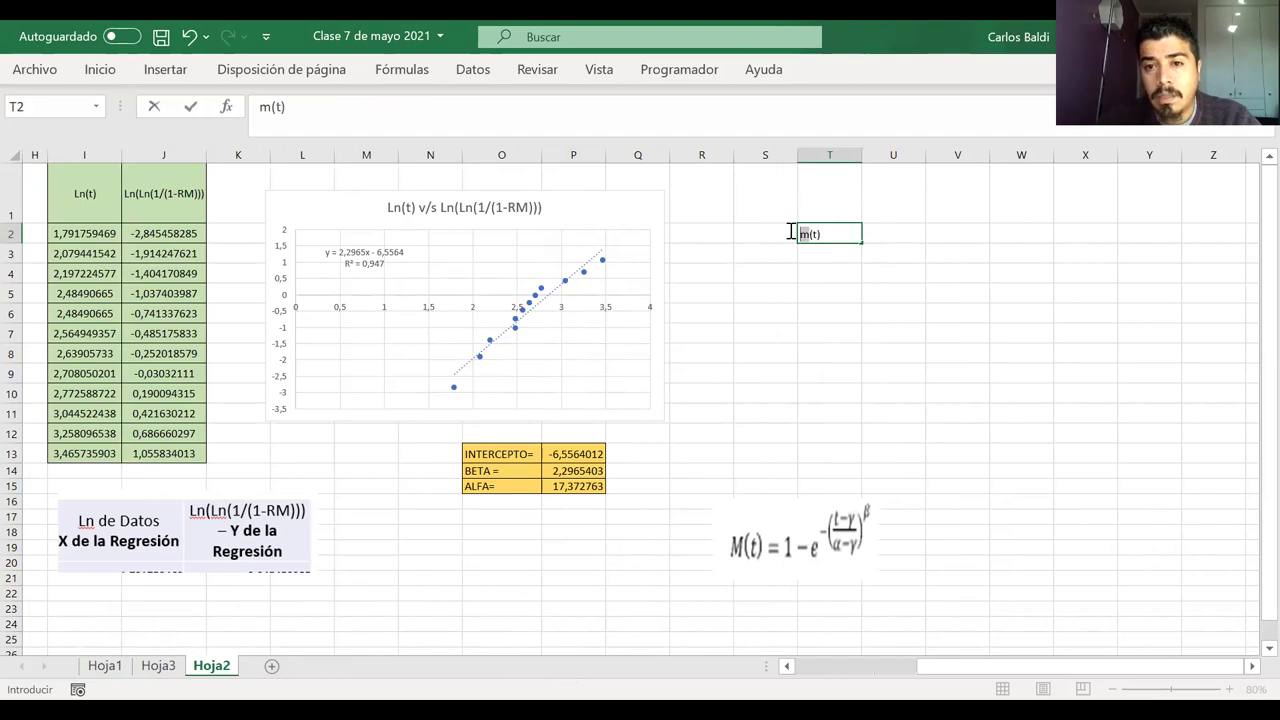
click(99, 69)
click(274, 107)
click(274, 107)
click(274, 107)
click(274, 107)
click(274, 107)
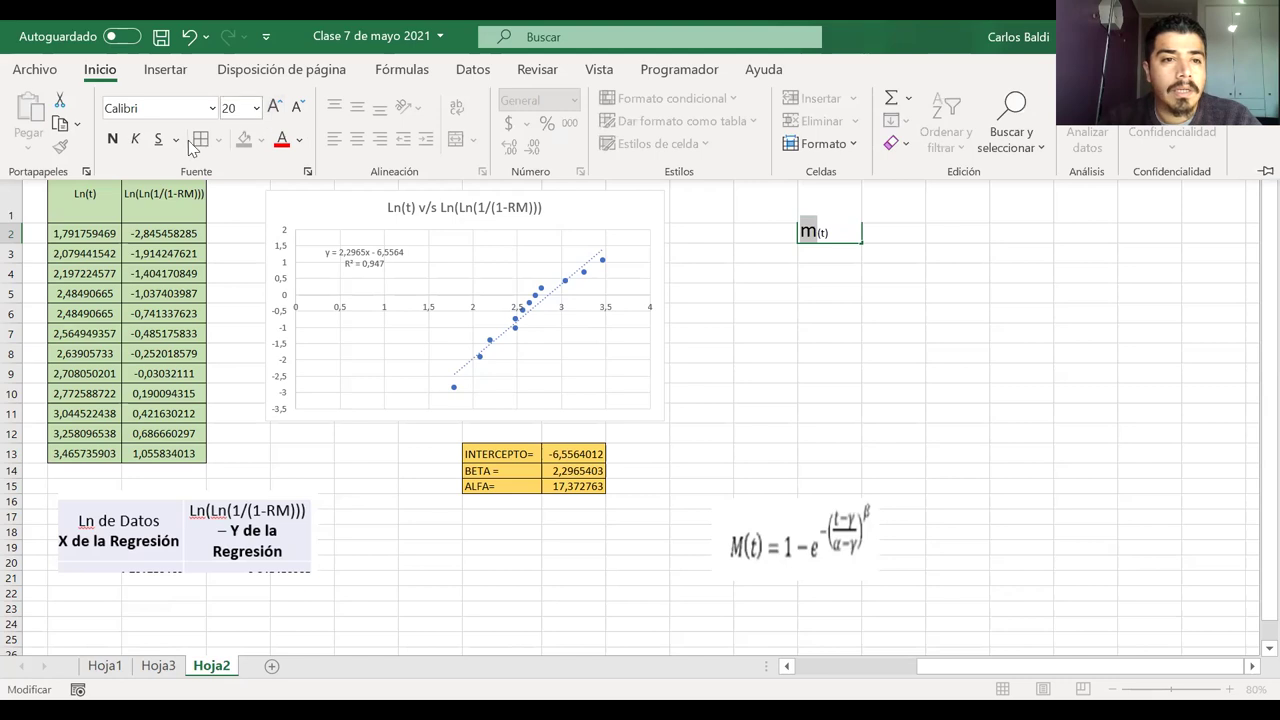
click(274, 107)
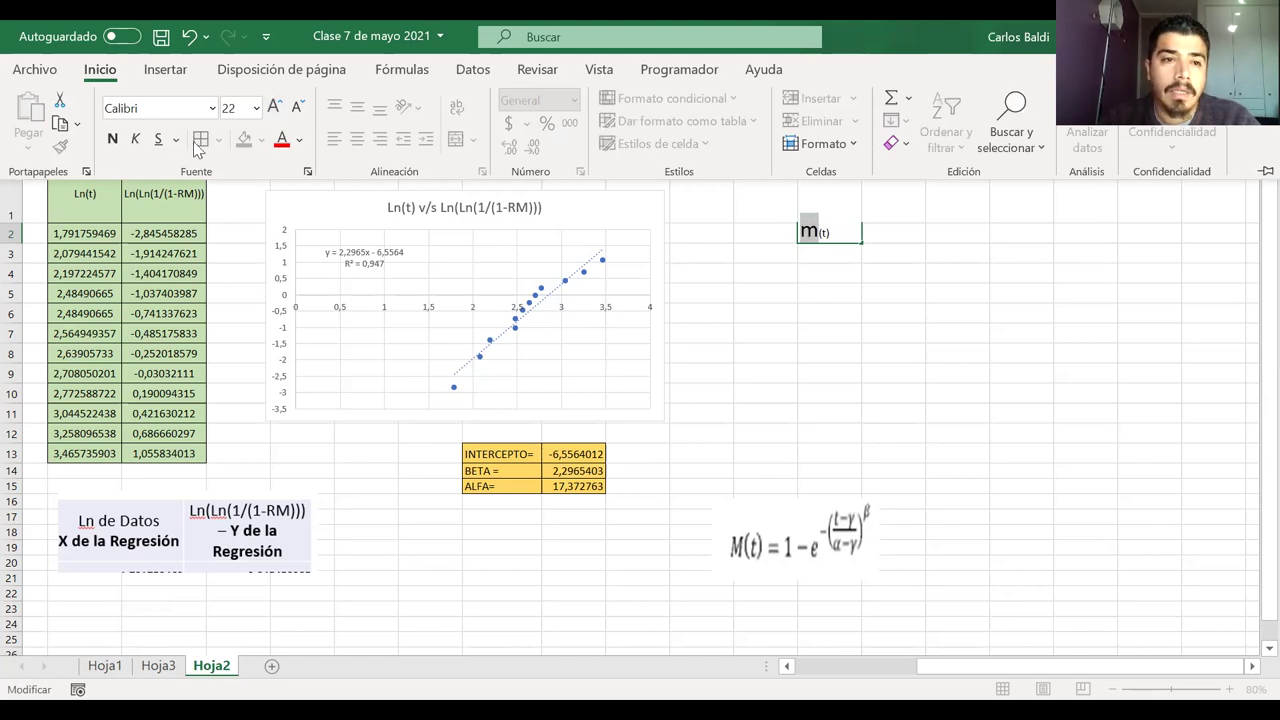
click(112, 139)
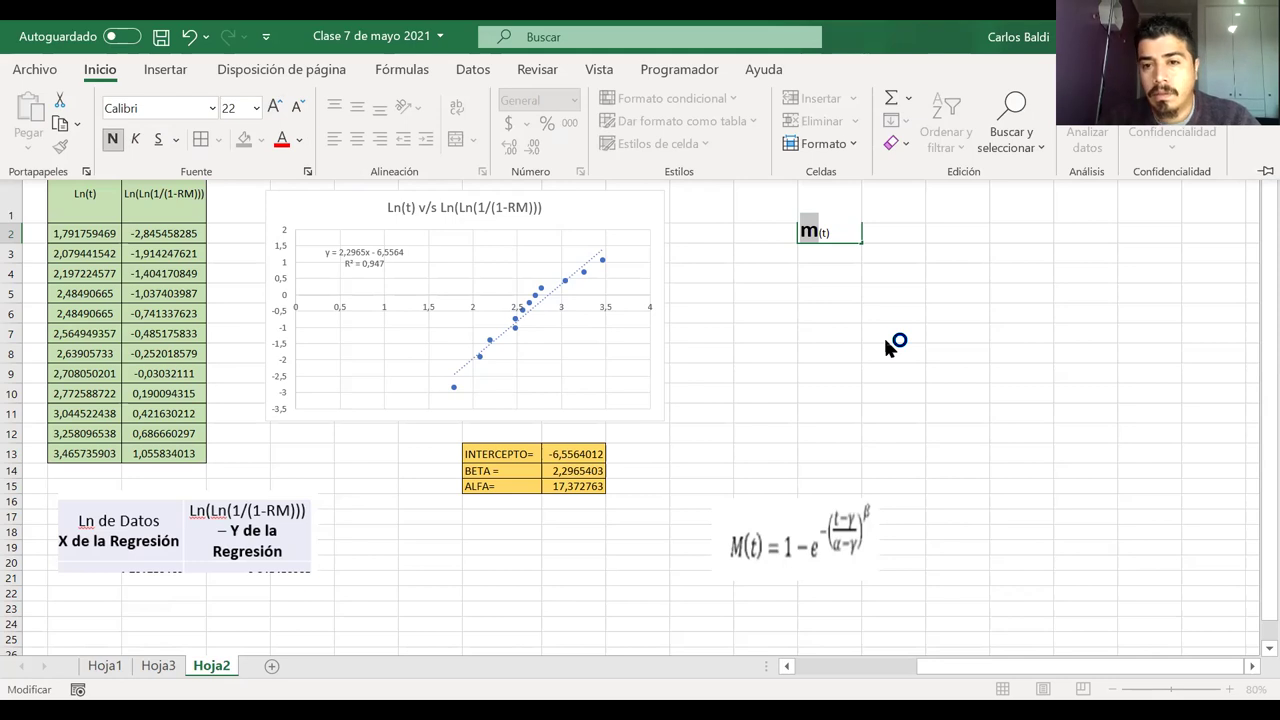
key(Return)
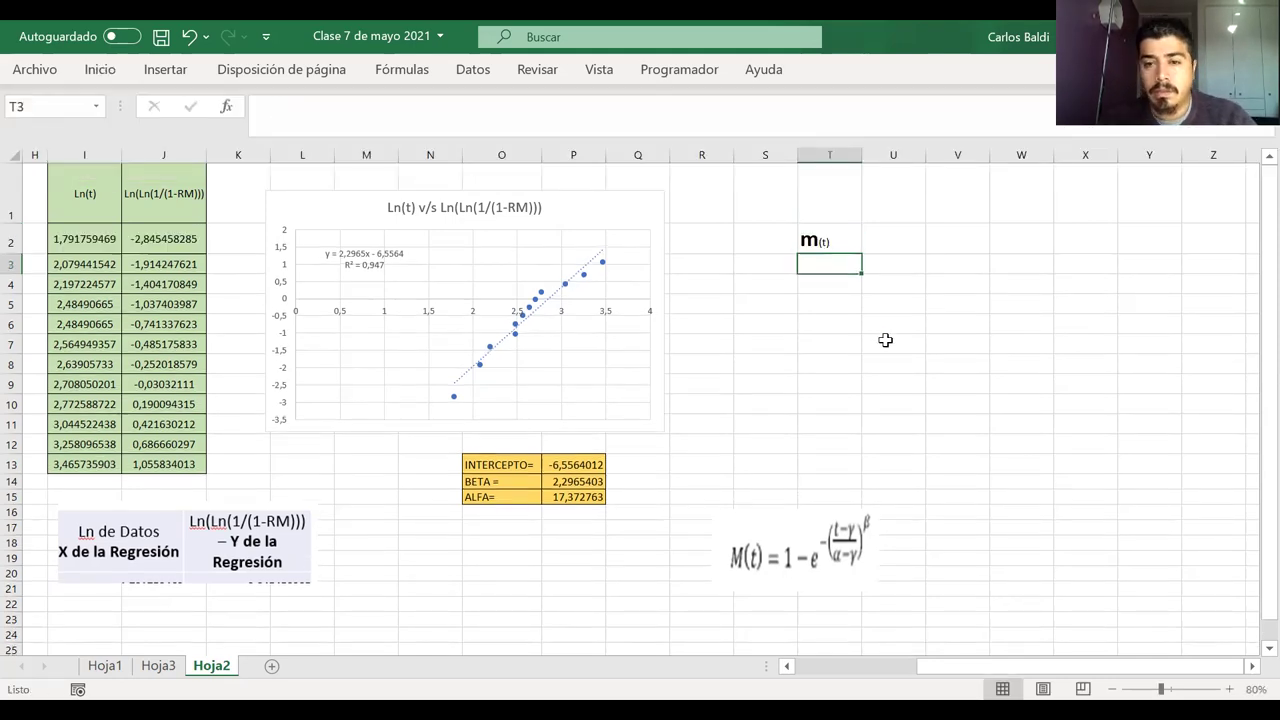
- Add an equals sign to the end of the T2 label so it reads m(t) =
click(851, 246)
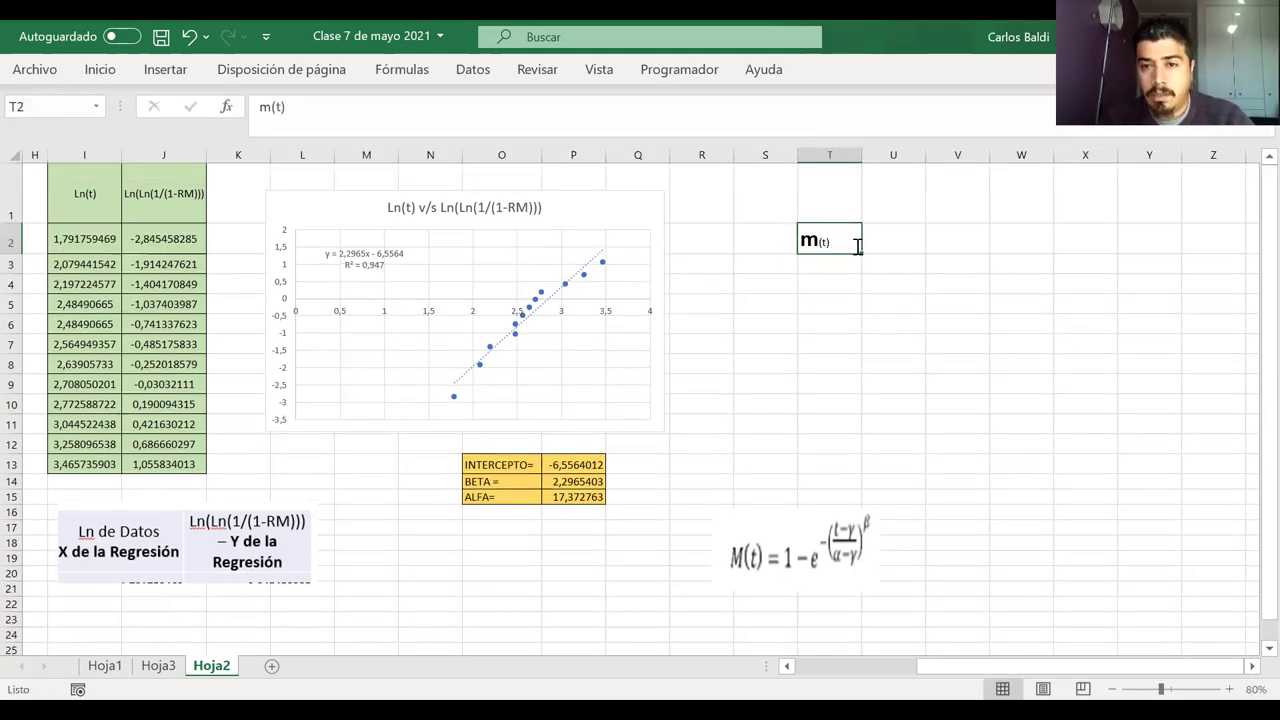
double_click(857, 246)
text(=)
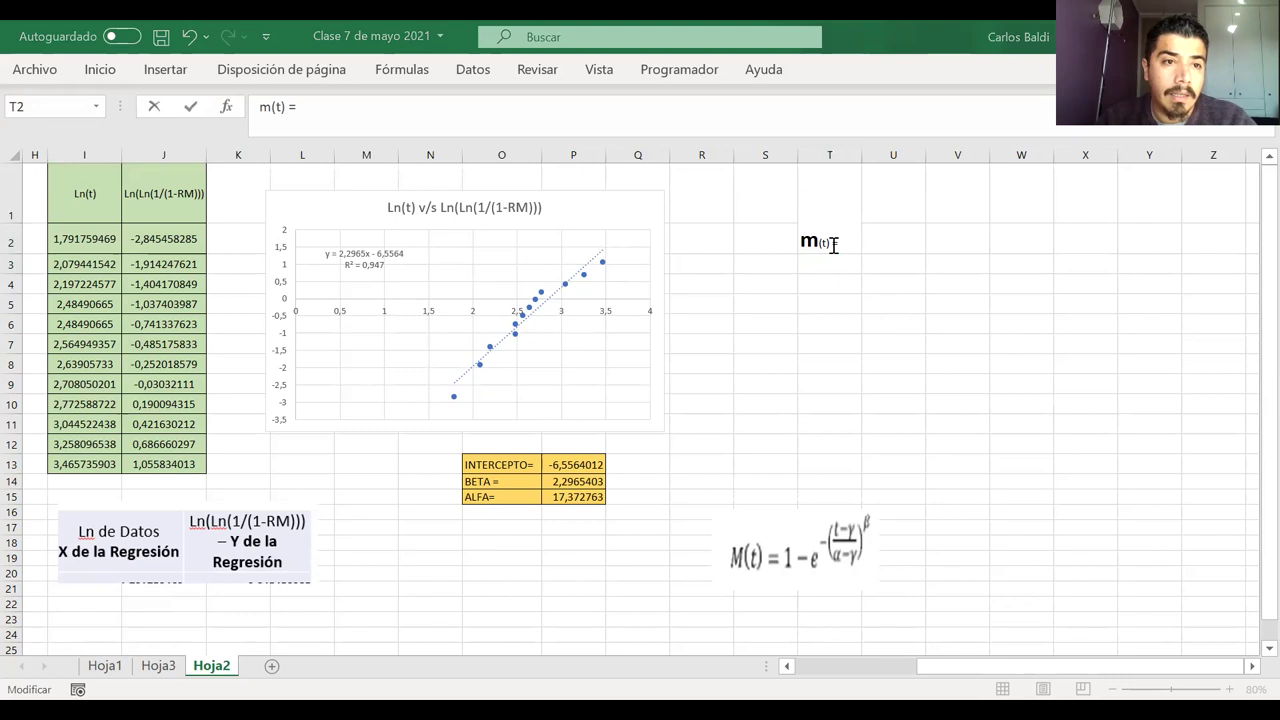
click(833, 245)
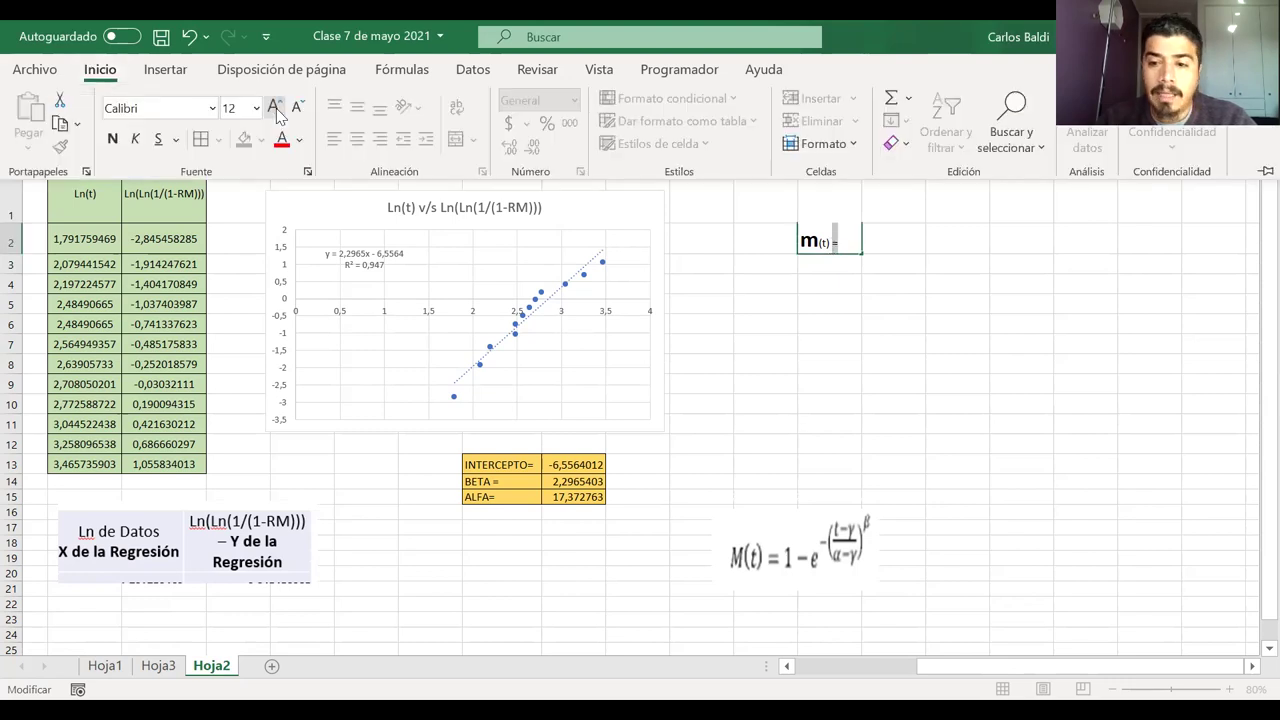
click(957, 263)
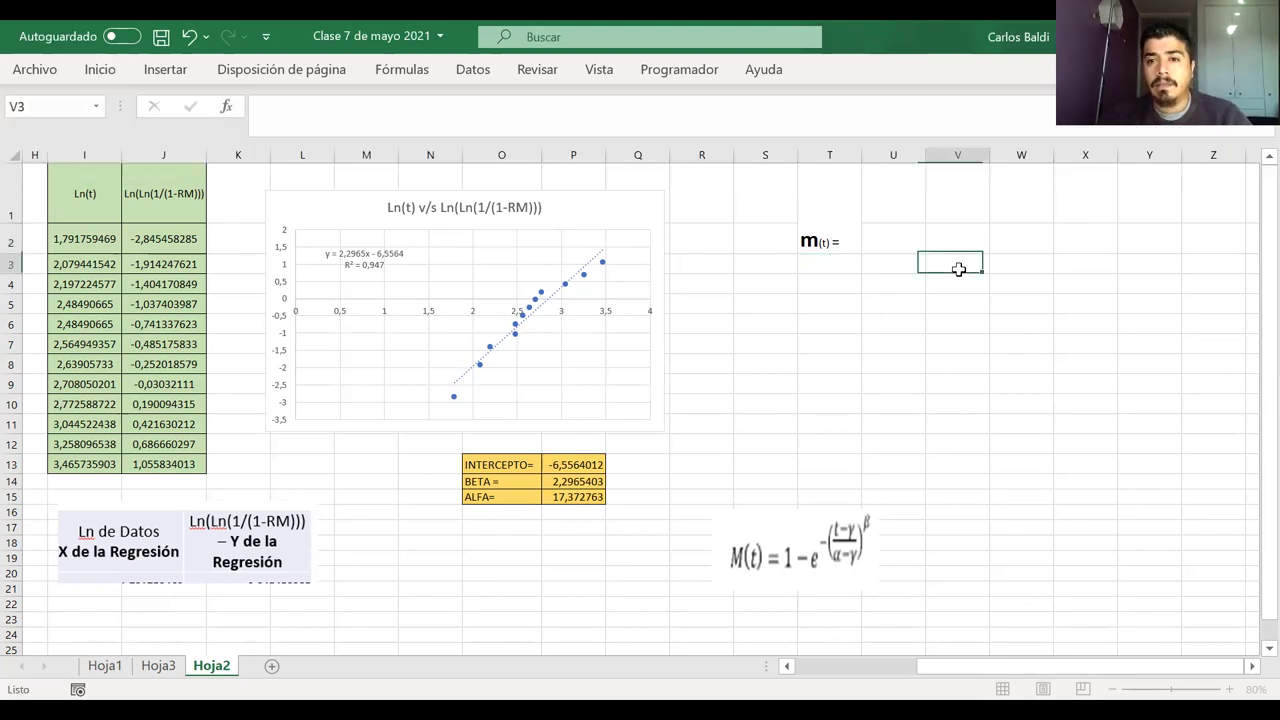
click(905, 257)
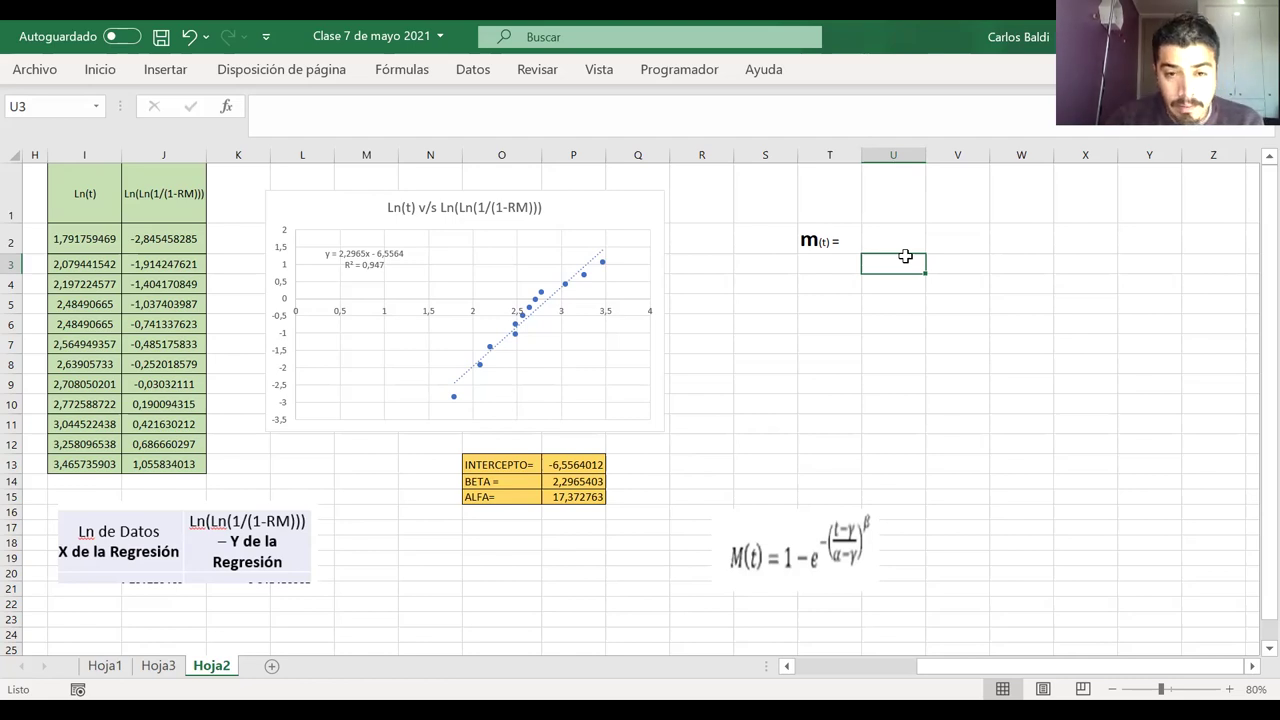
click(873, 244)
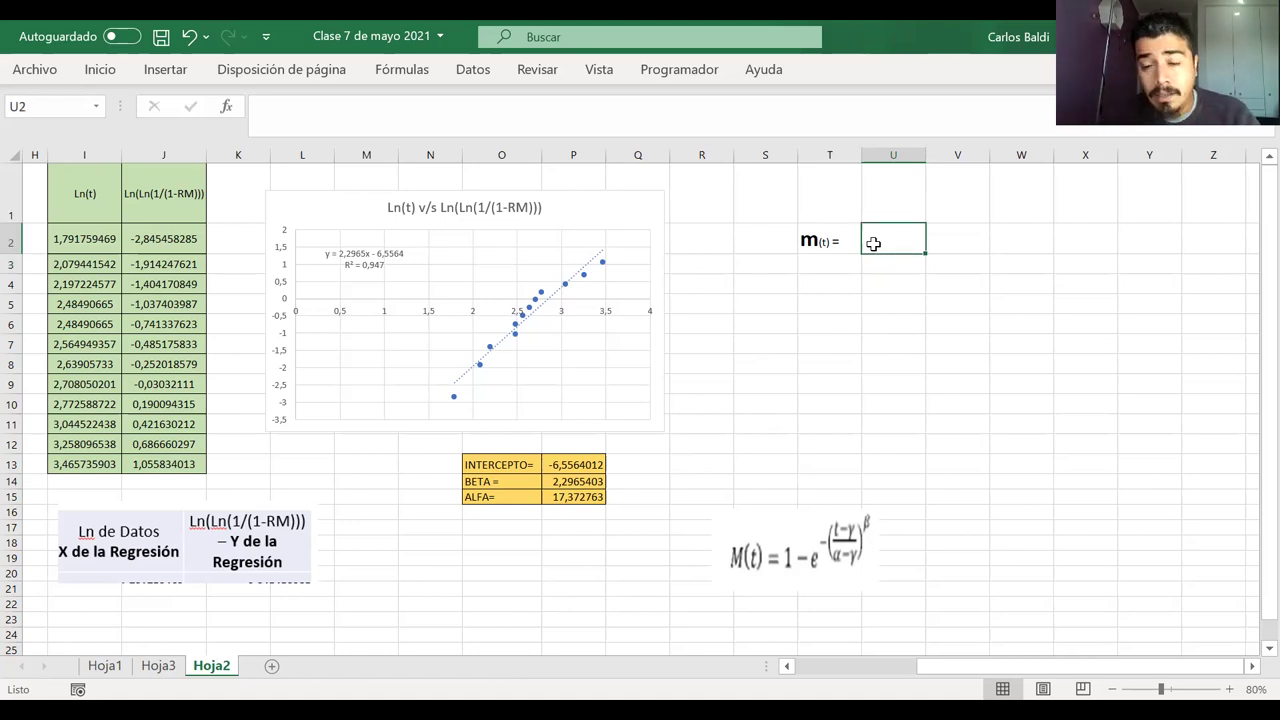
- Enter the label Tiempo= in T1 and the unit h in V1, leaving U1 free for the value
click(841, 205)
text(T)
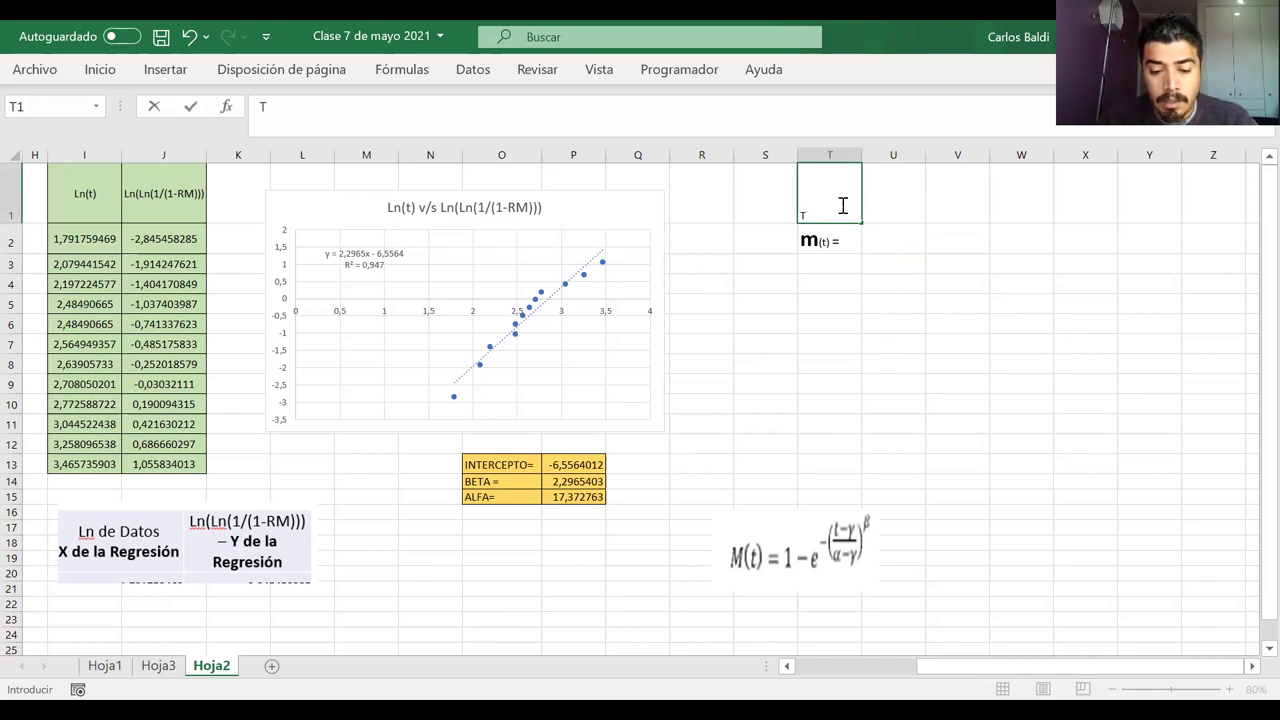
text(iempo)
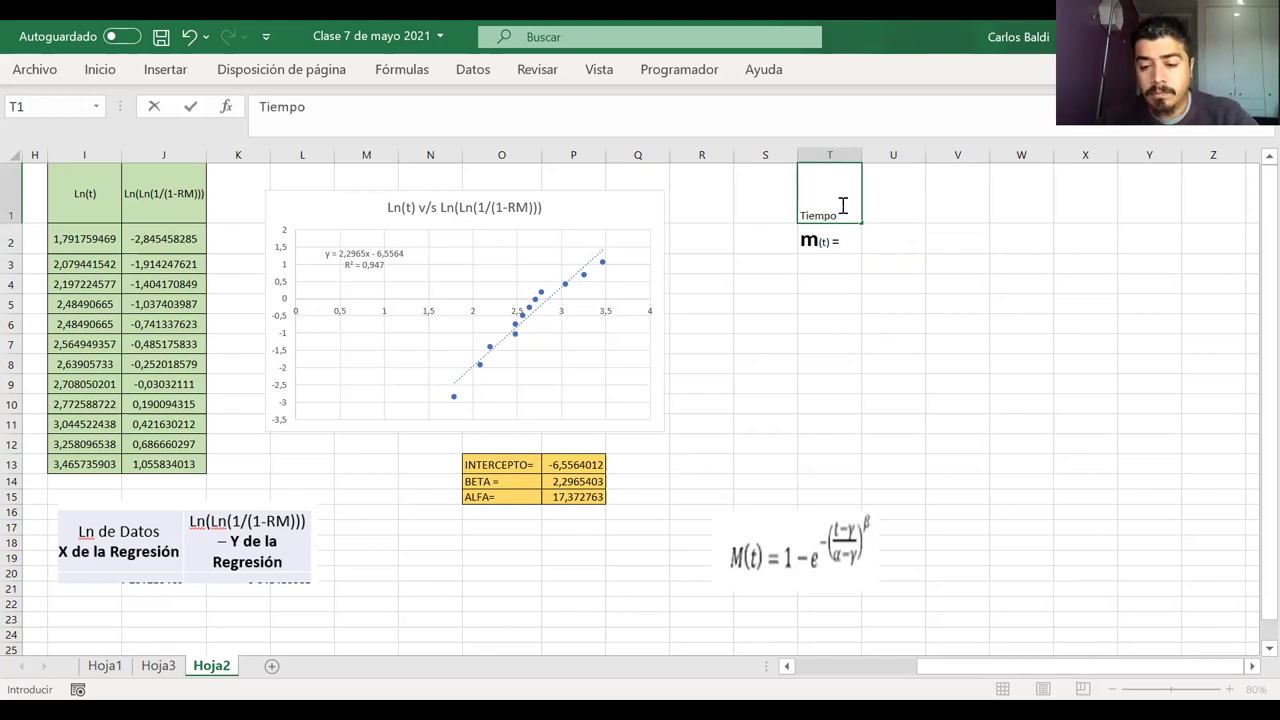
text(=)
key(Tab)
key(Tab)
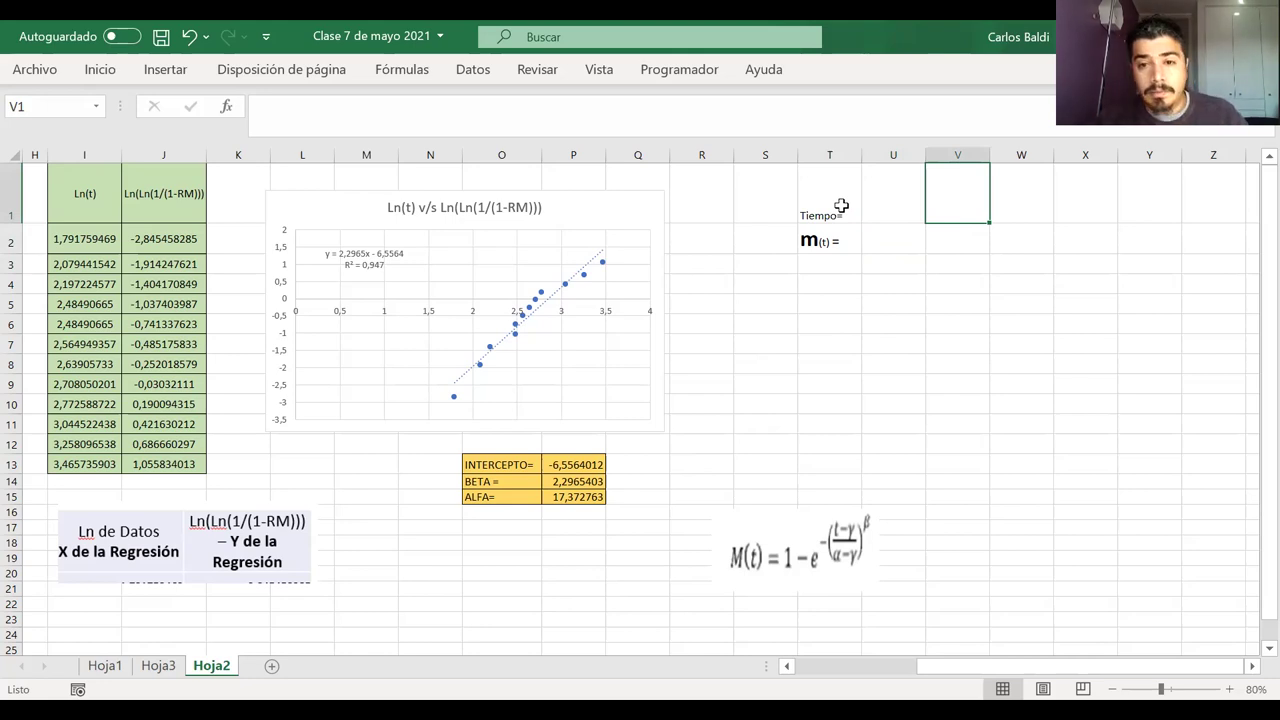
text(h)
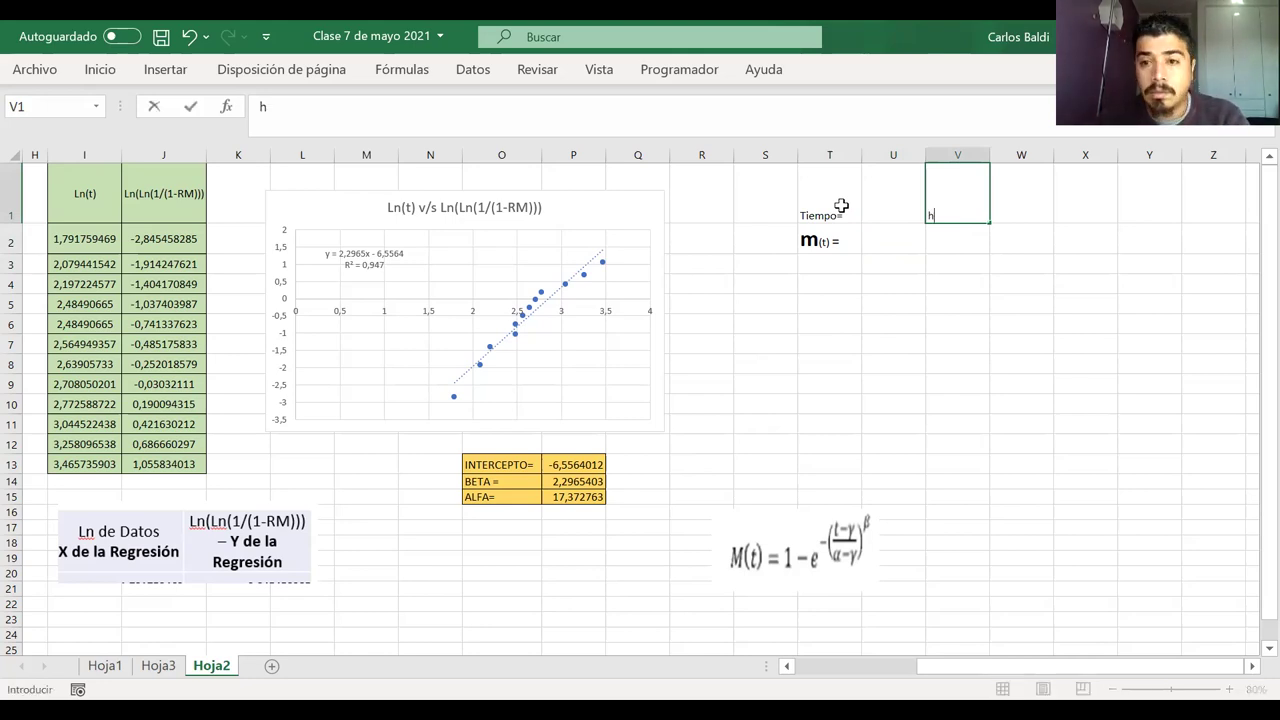
- Enter the time value in U1, trying 1 and 3 before setting it to 6
click(886, 216)
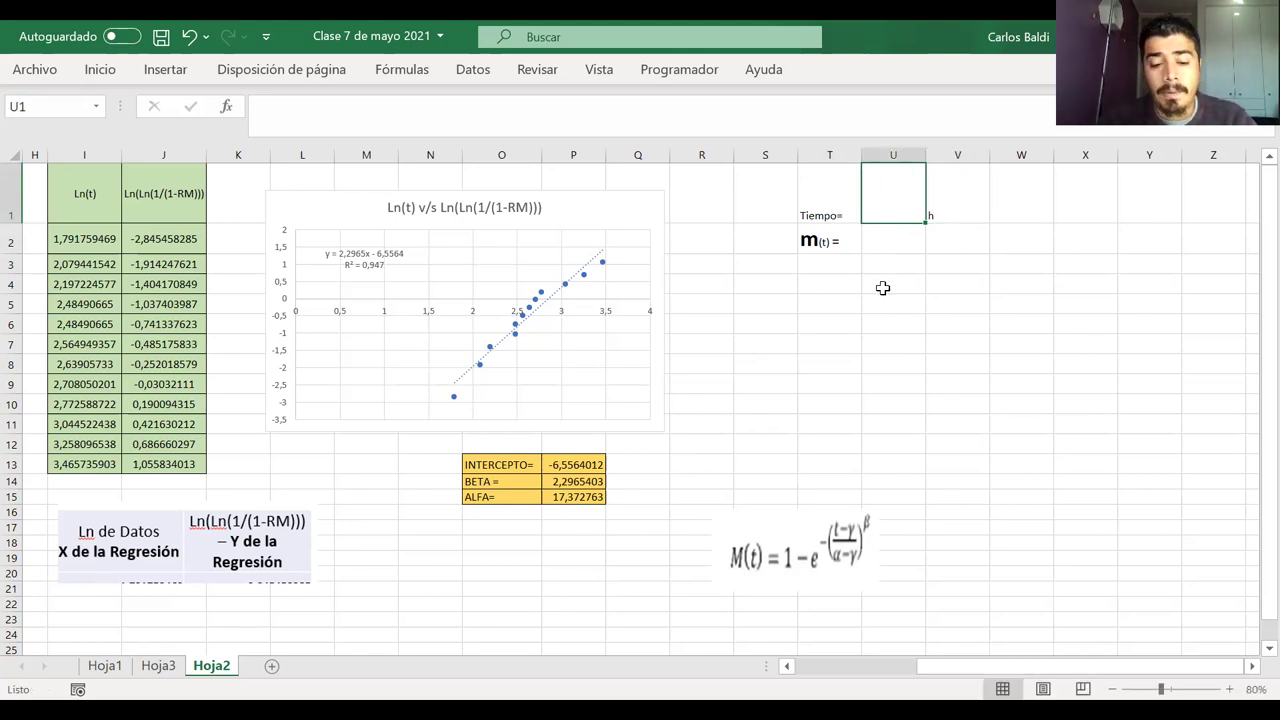
text(1)
key(Return)
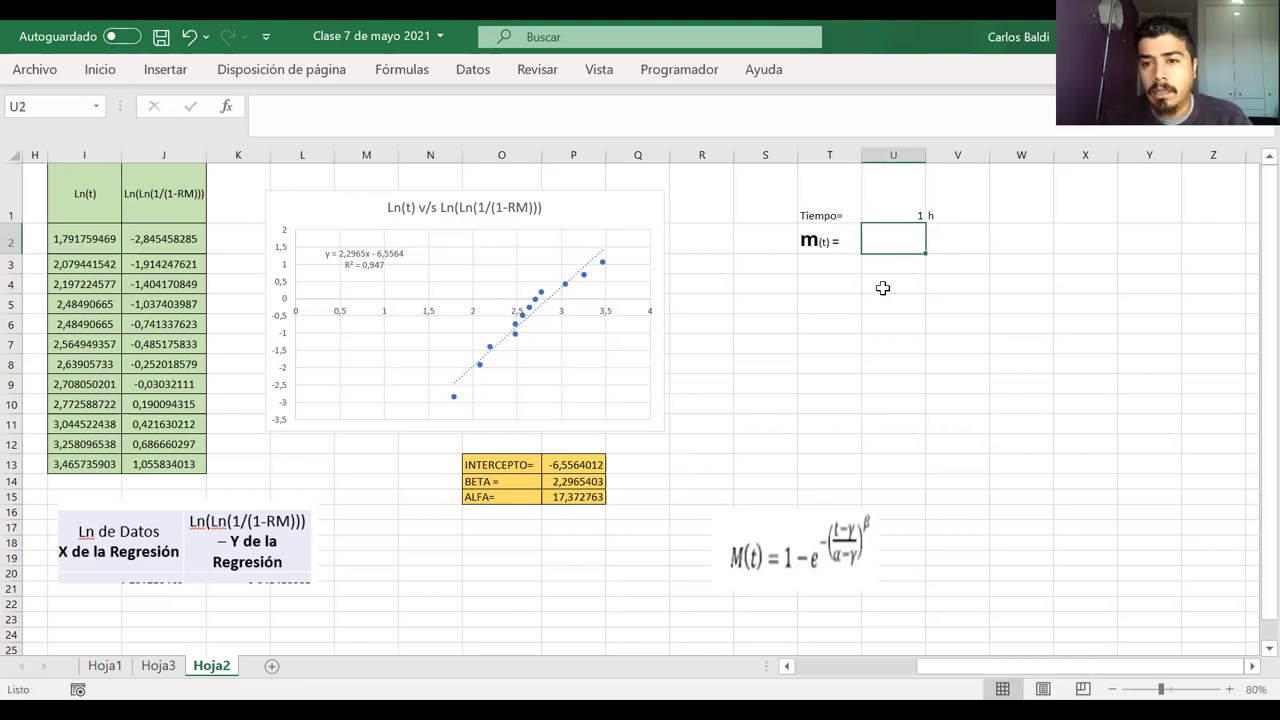
key(Up)
text(6)
key(Return)
key(Up)
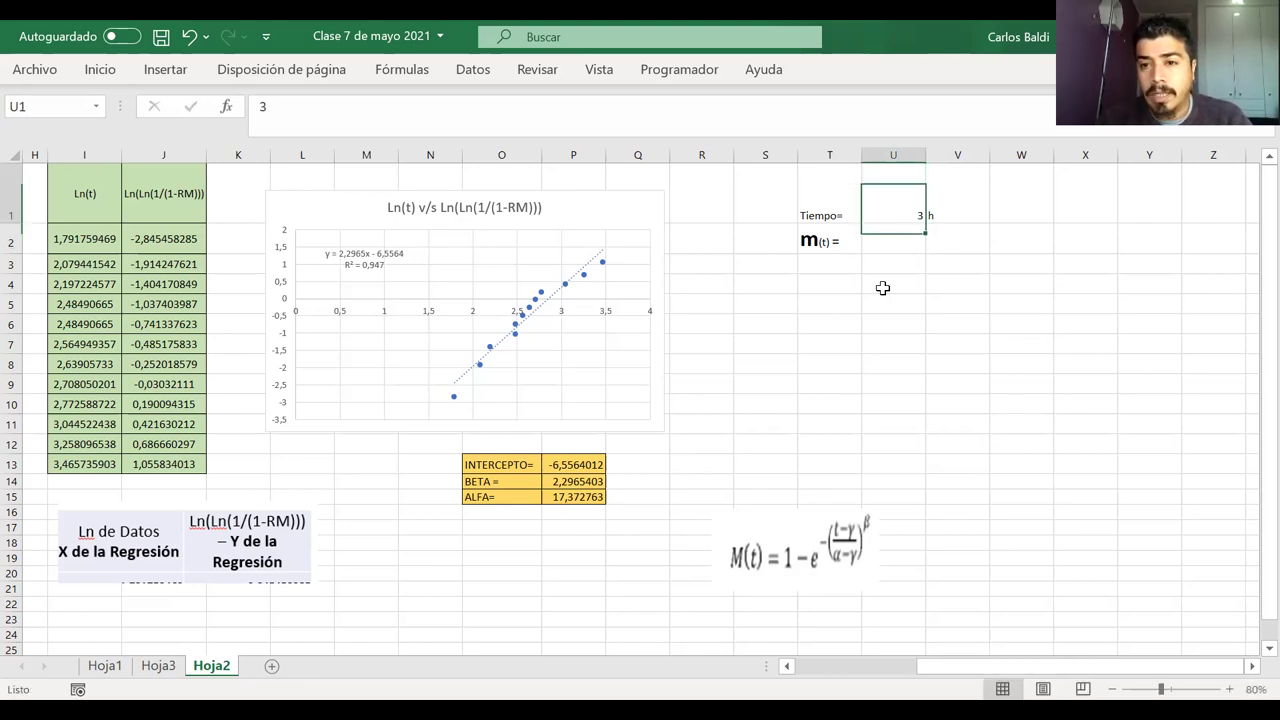
text(6)
key(Return)
key(Up)
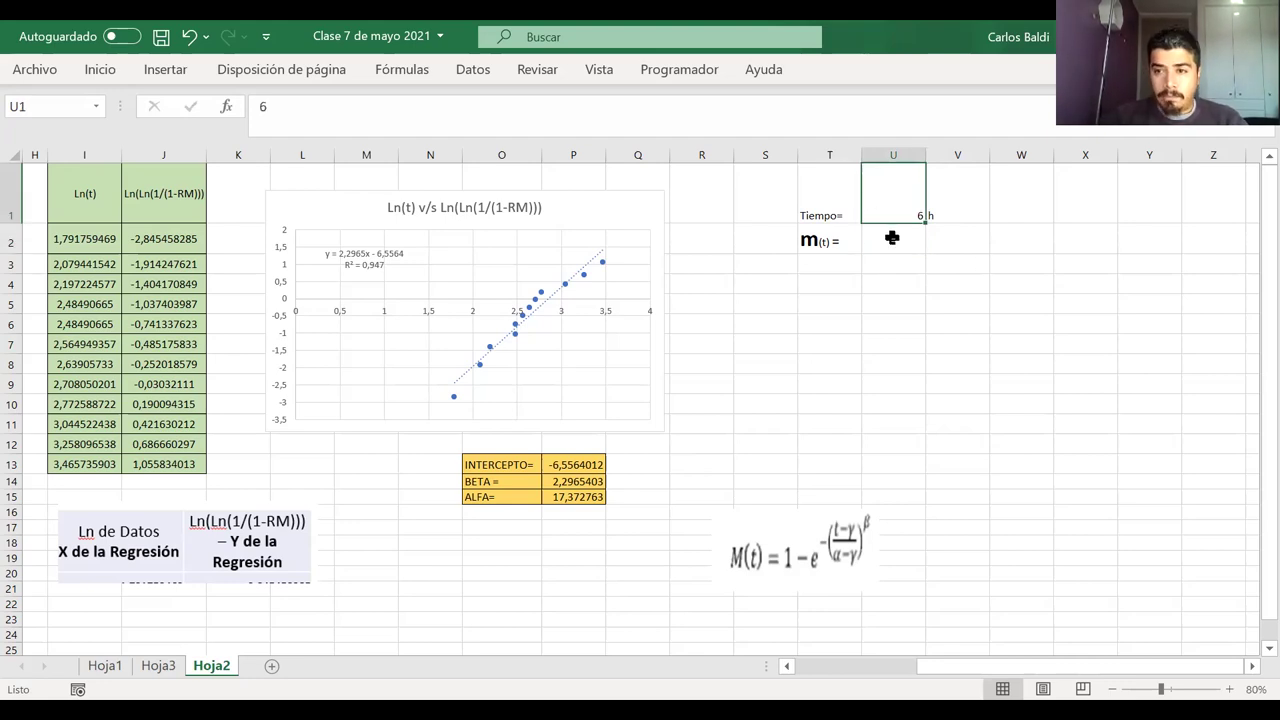
drag(850, 238, 941, 210)
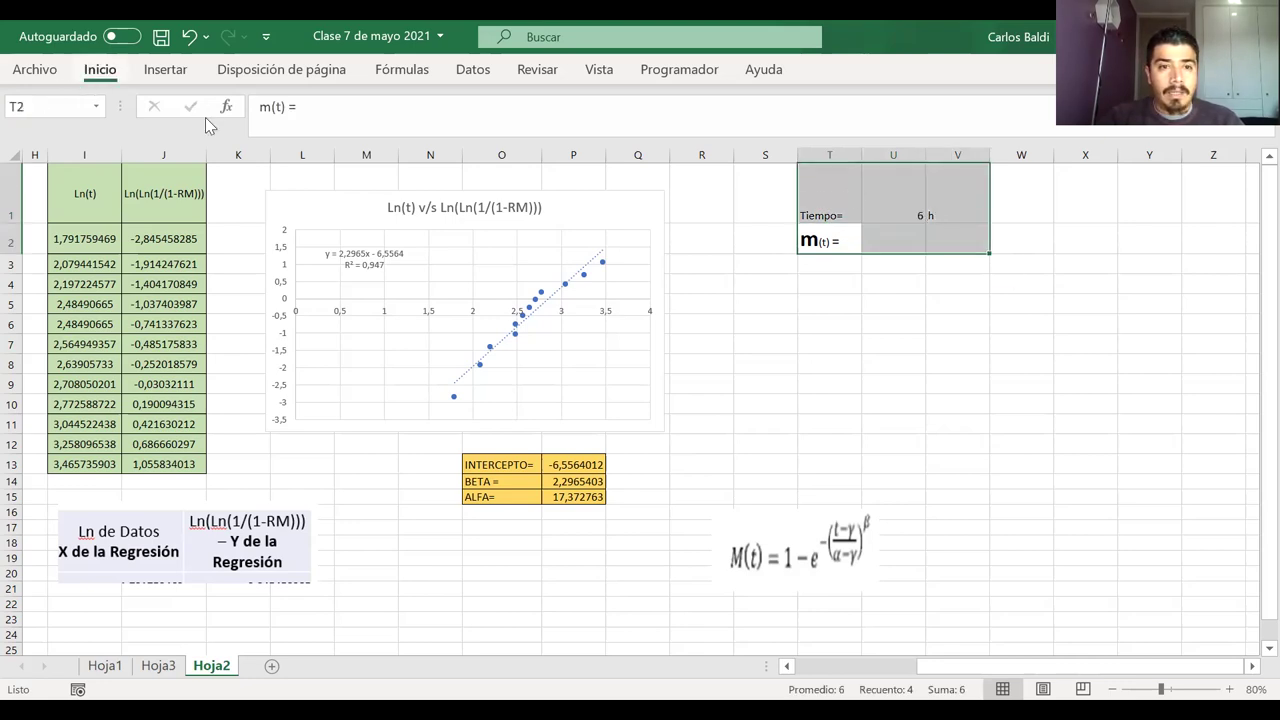
click(100, 69)
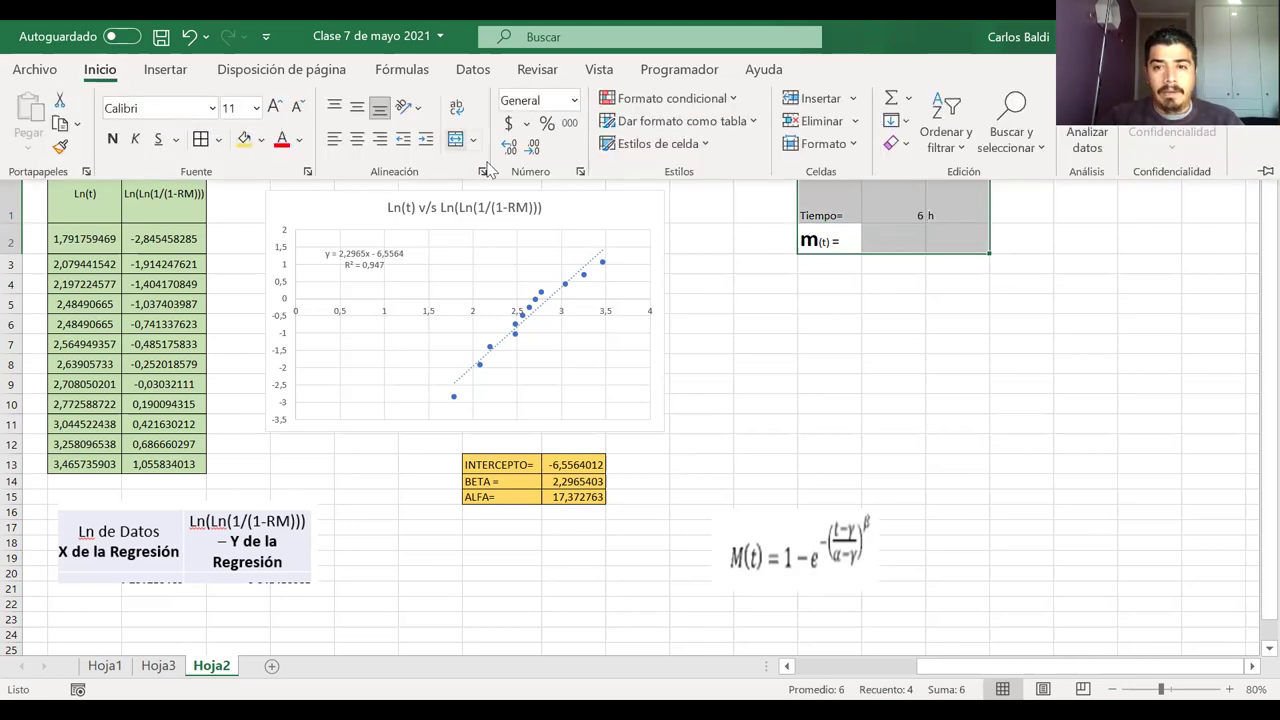
click(945, 188)
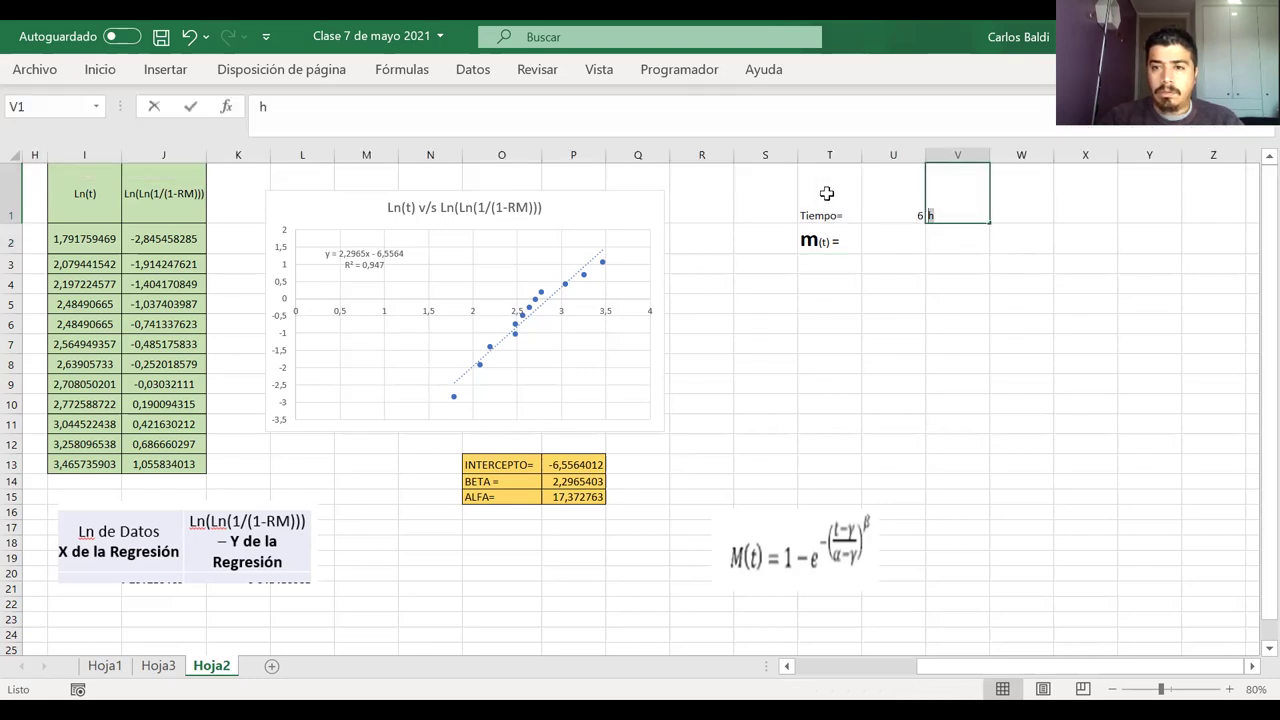
- Apply borders and a light blue fill to the time row T1:V1 and the m(t) cells T2:U2
drag(827, 193, 950, 200)
drag(877, 234, 820, 238)
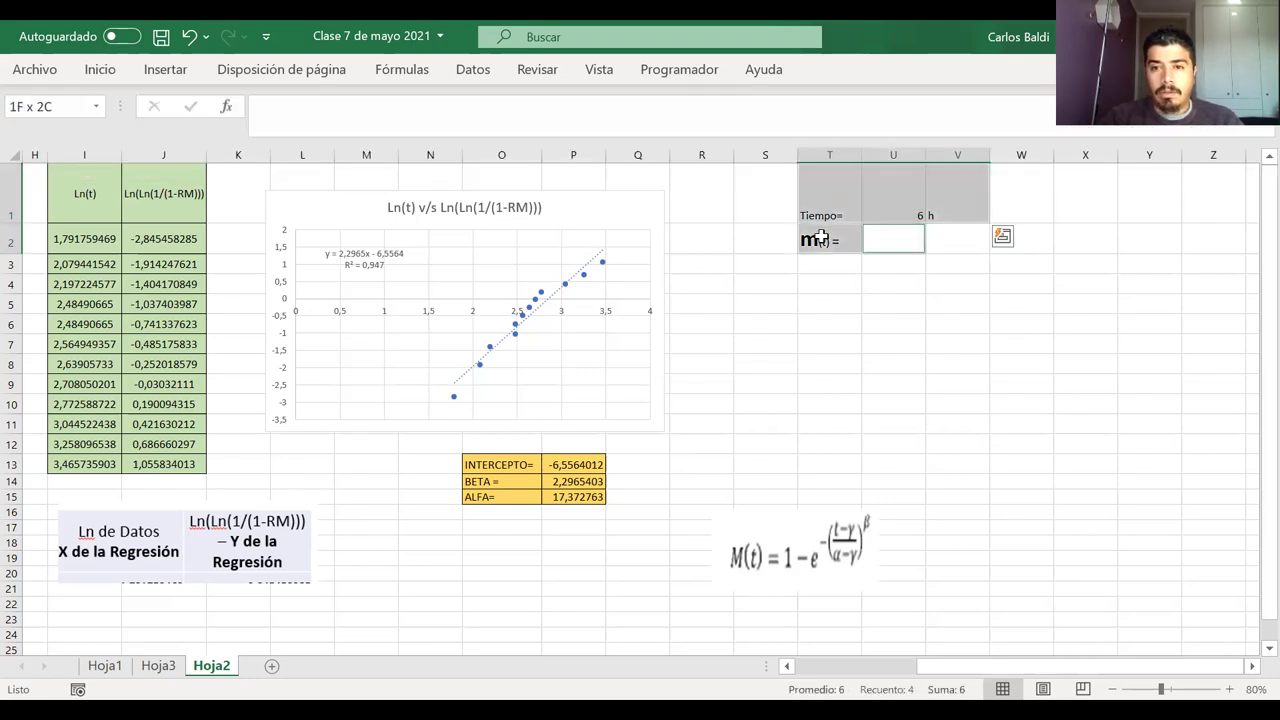
click(72, 68)
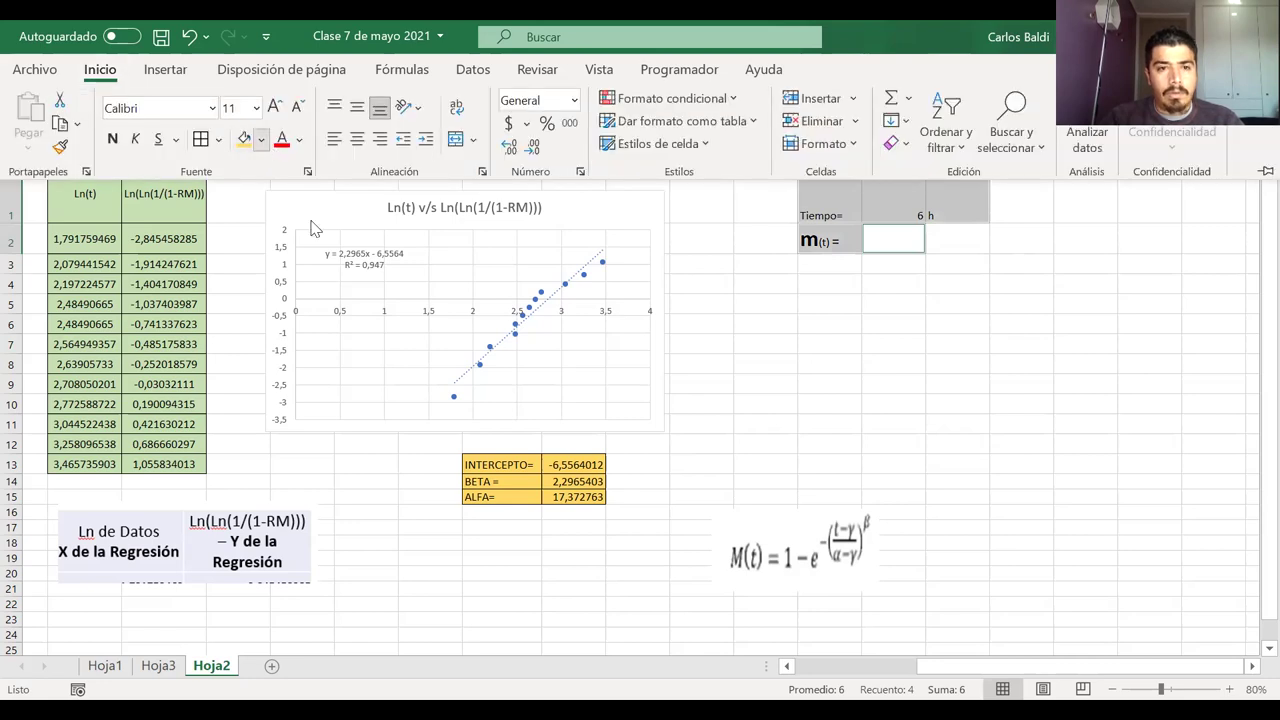
key(s)
key(o)
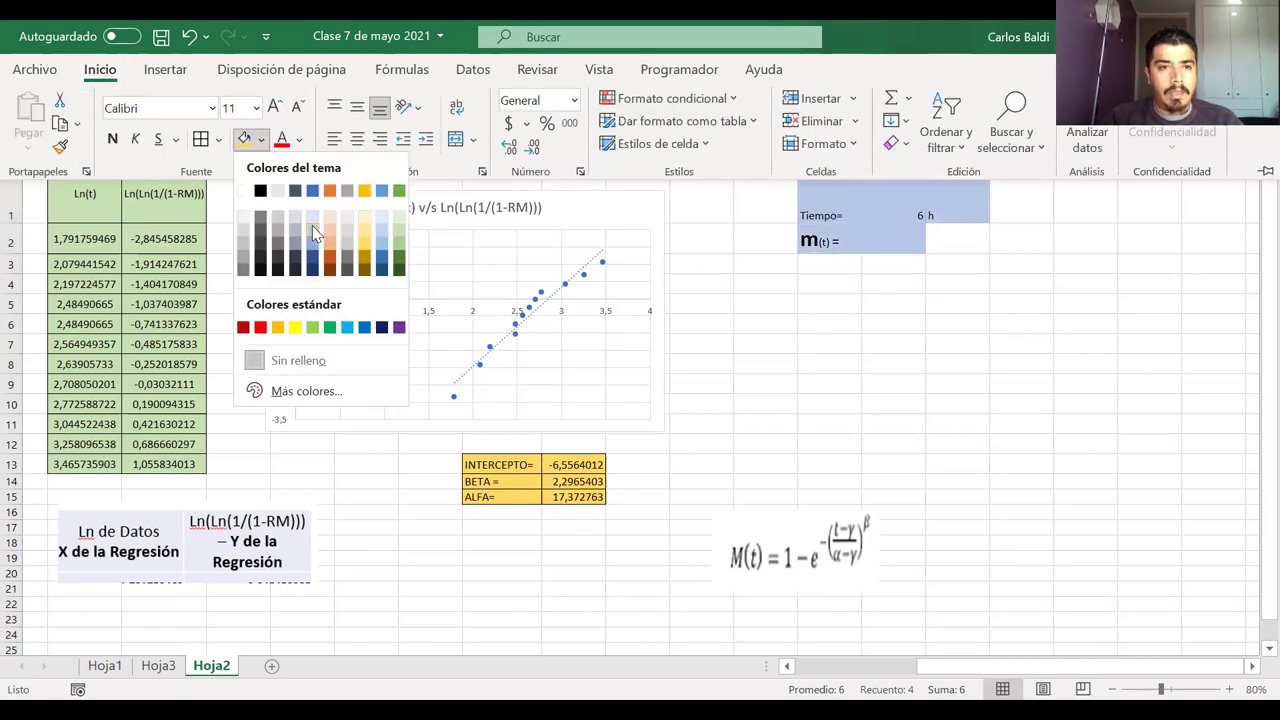
click(313, 233)
click(931, 263)
- Start the m(t) formula in U2 with an equals sign and move the M(t) equation picture up, closer to the time table
click(890, 244)
text(=)
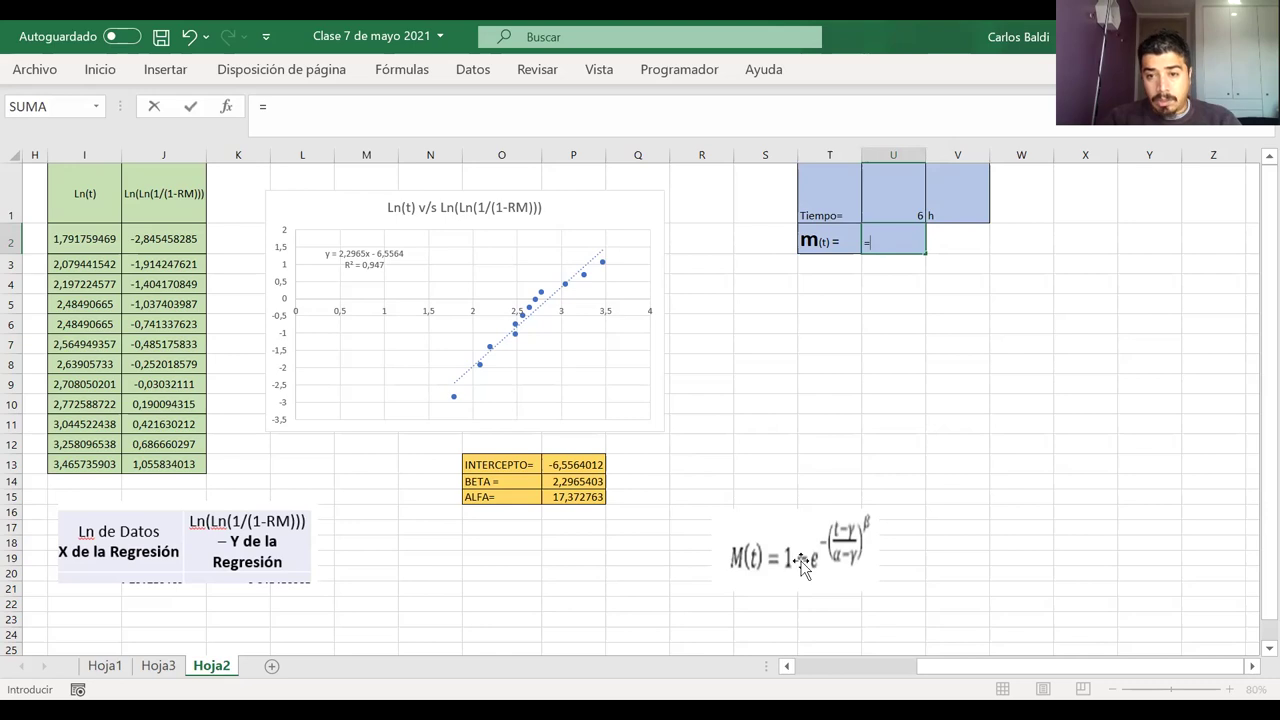
drag(803, 565, 823, 416)
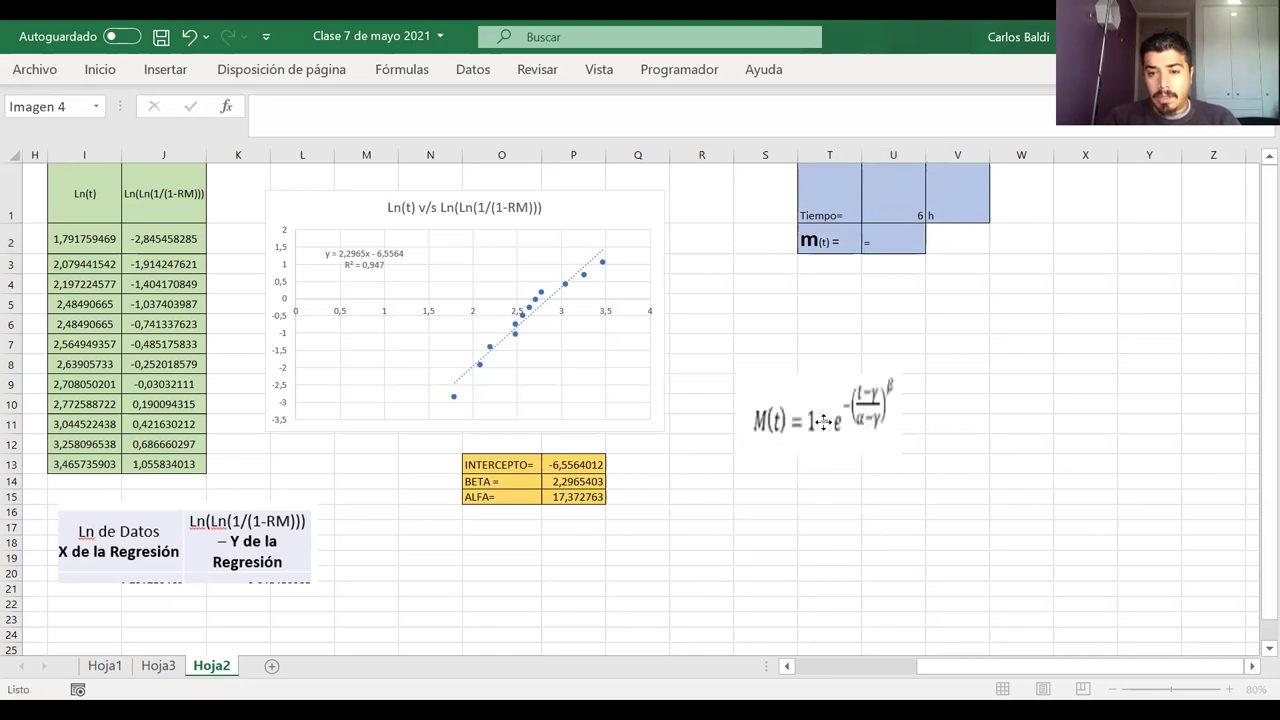
- Complete the U2 formula as =1-EXP(-((U1/P15)^P14)), referencing the time, alfa and beta cells
double_click(890, 233)
text(1)
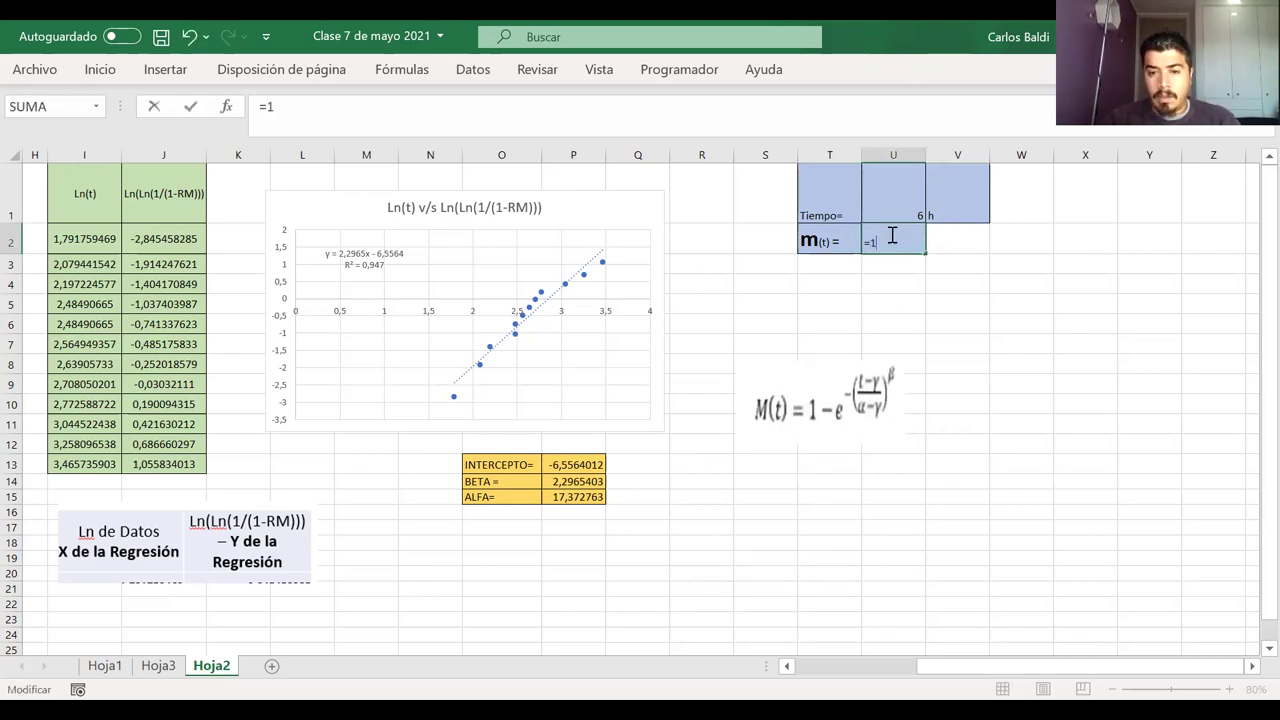
text(-)
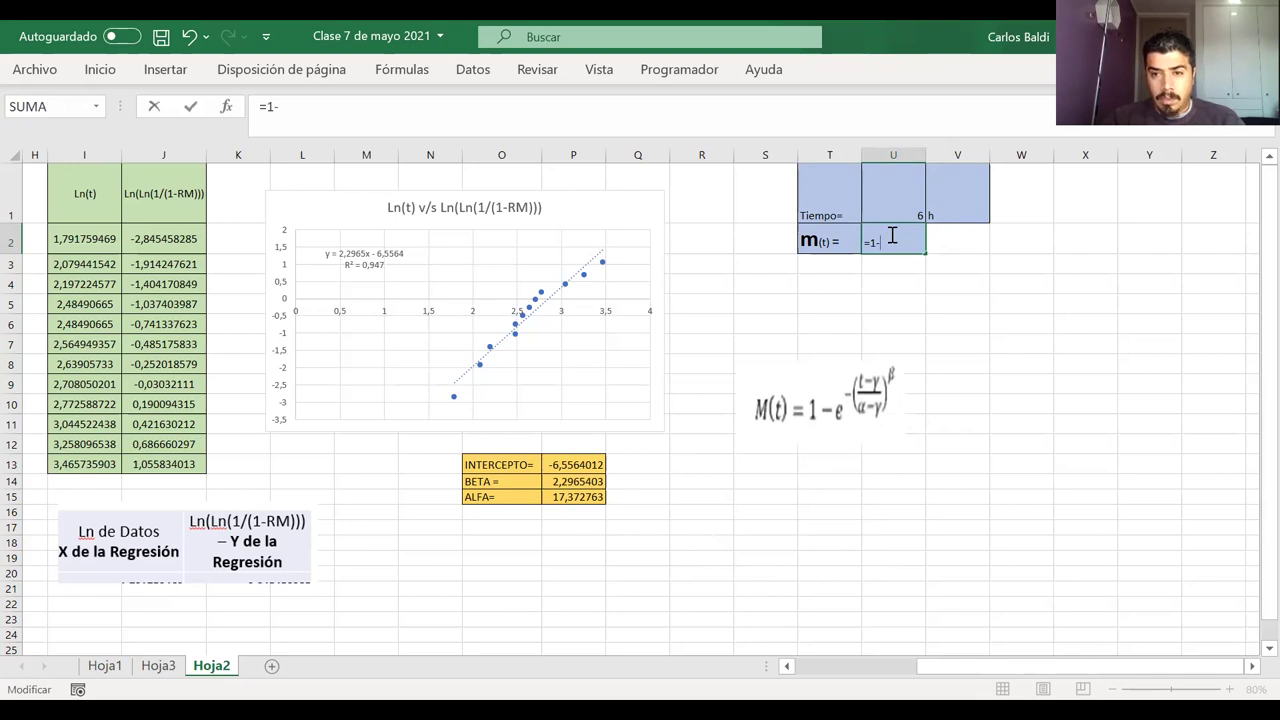
text(exp)
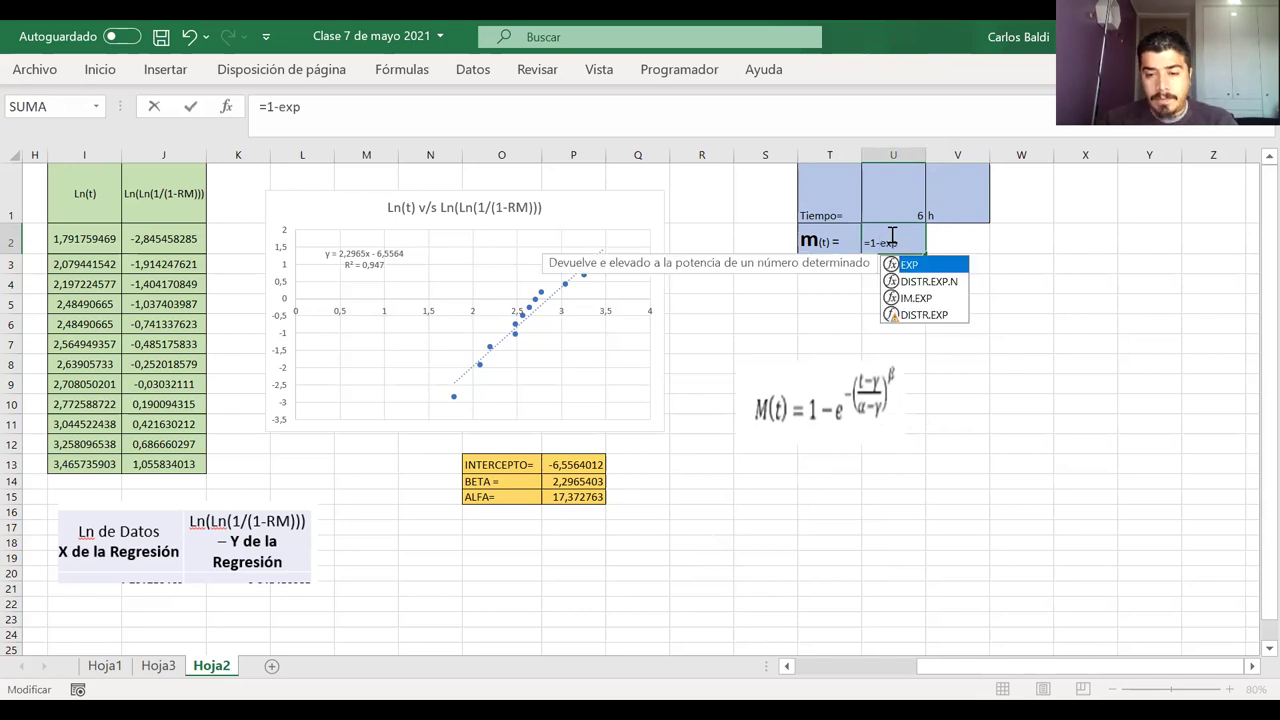
text(()
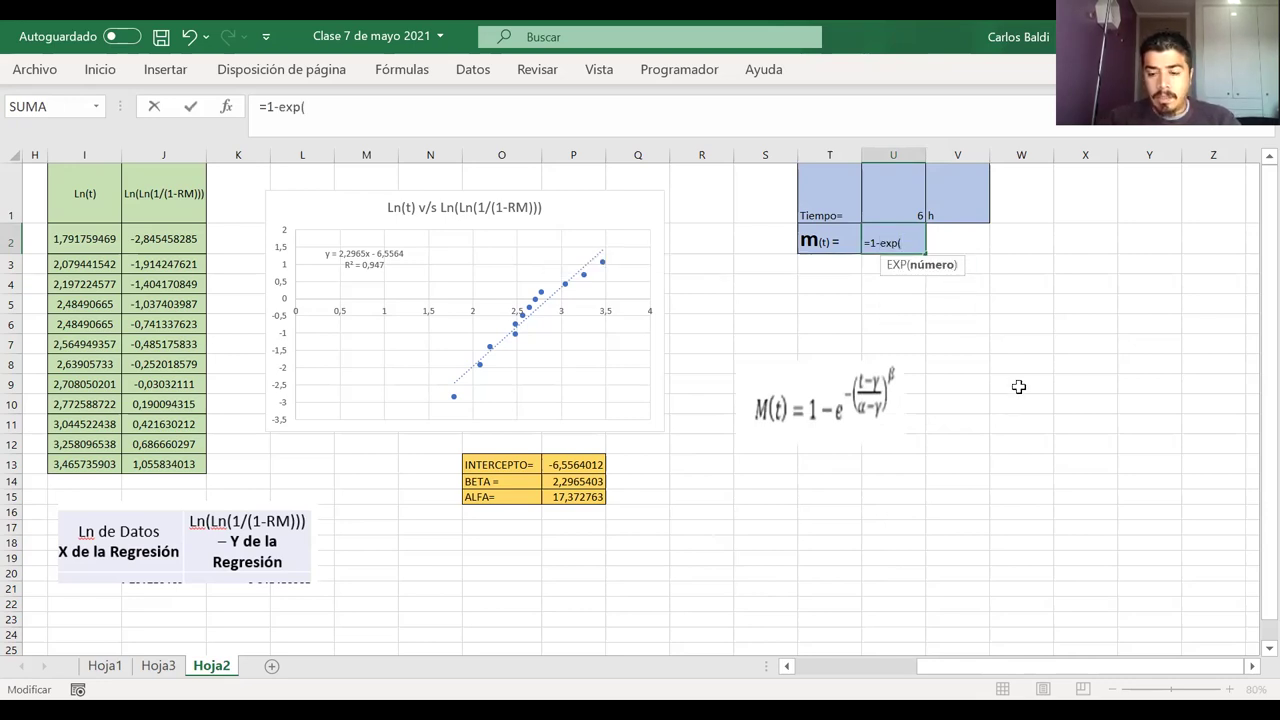
text(-(()
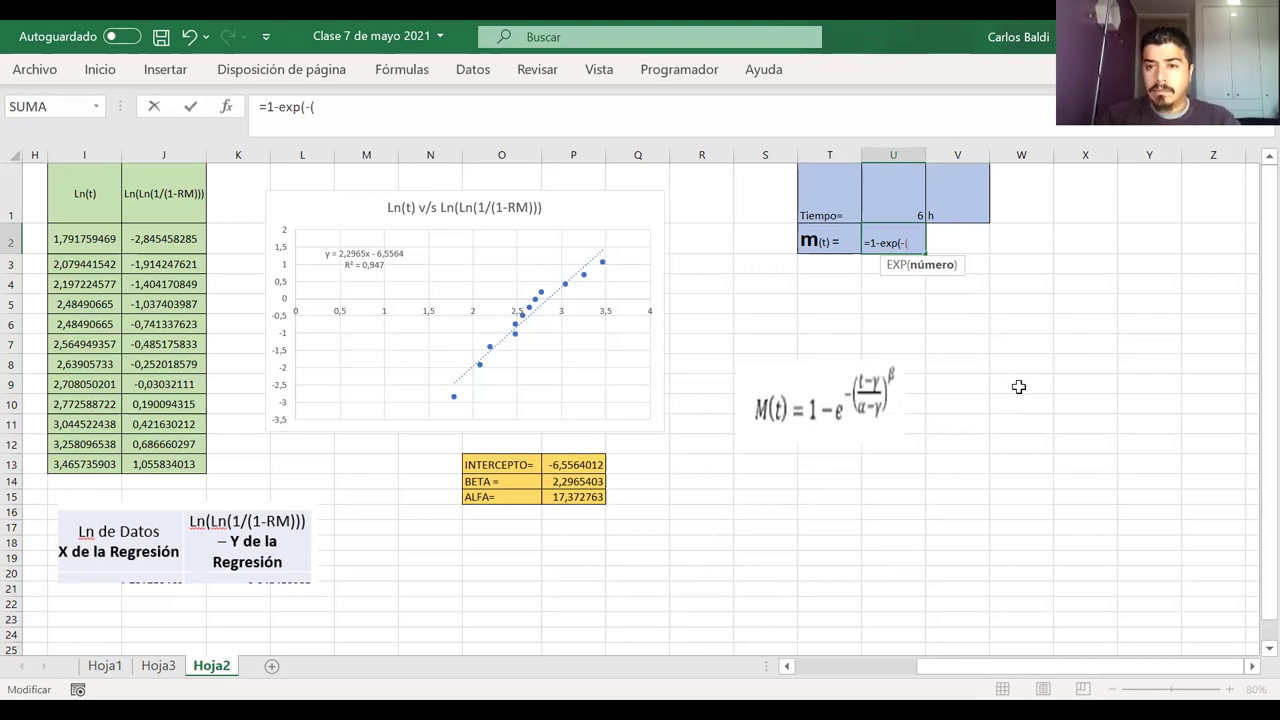
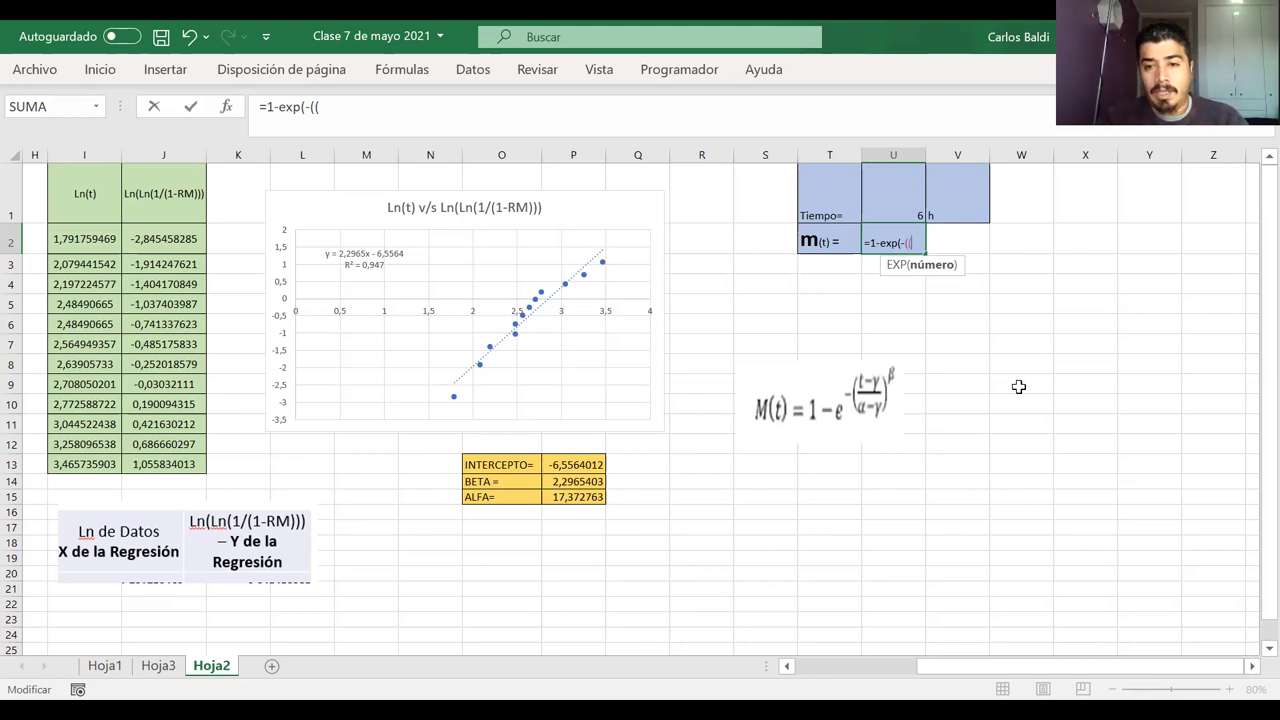
click(868, 193)
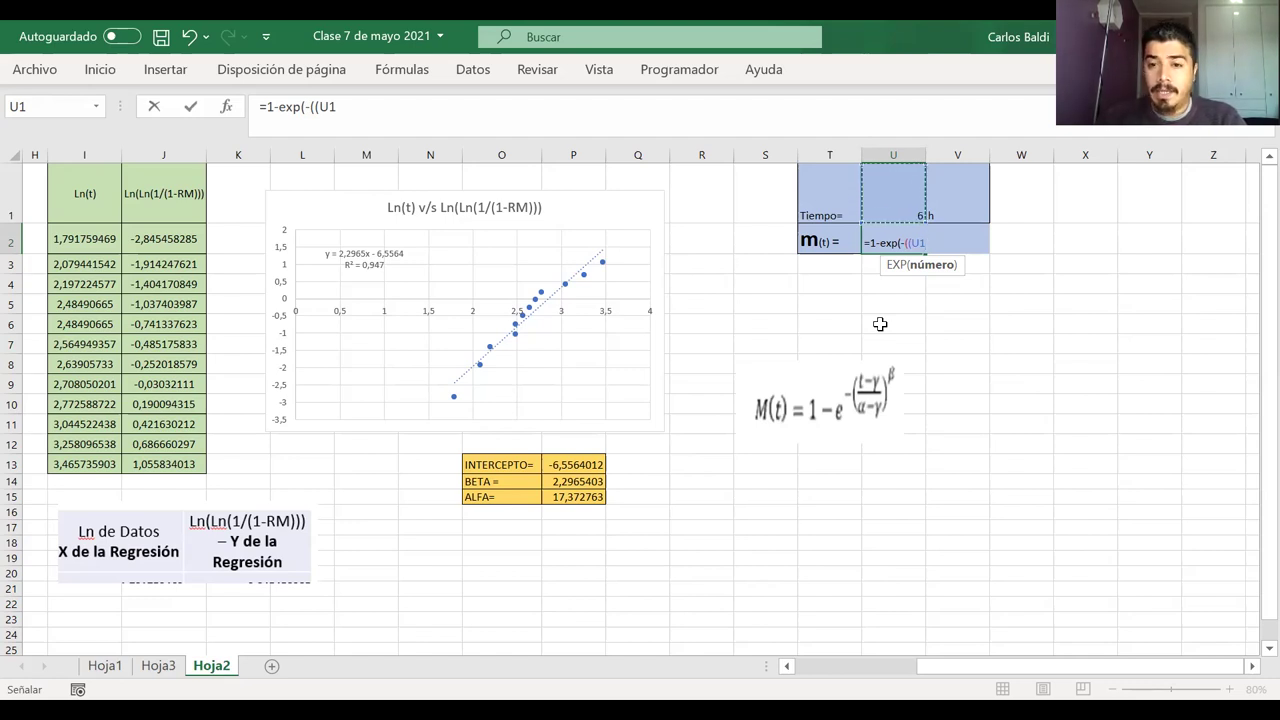
text(/)
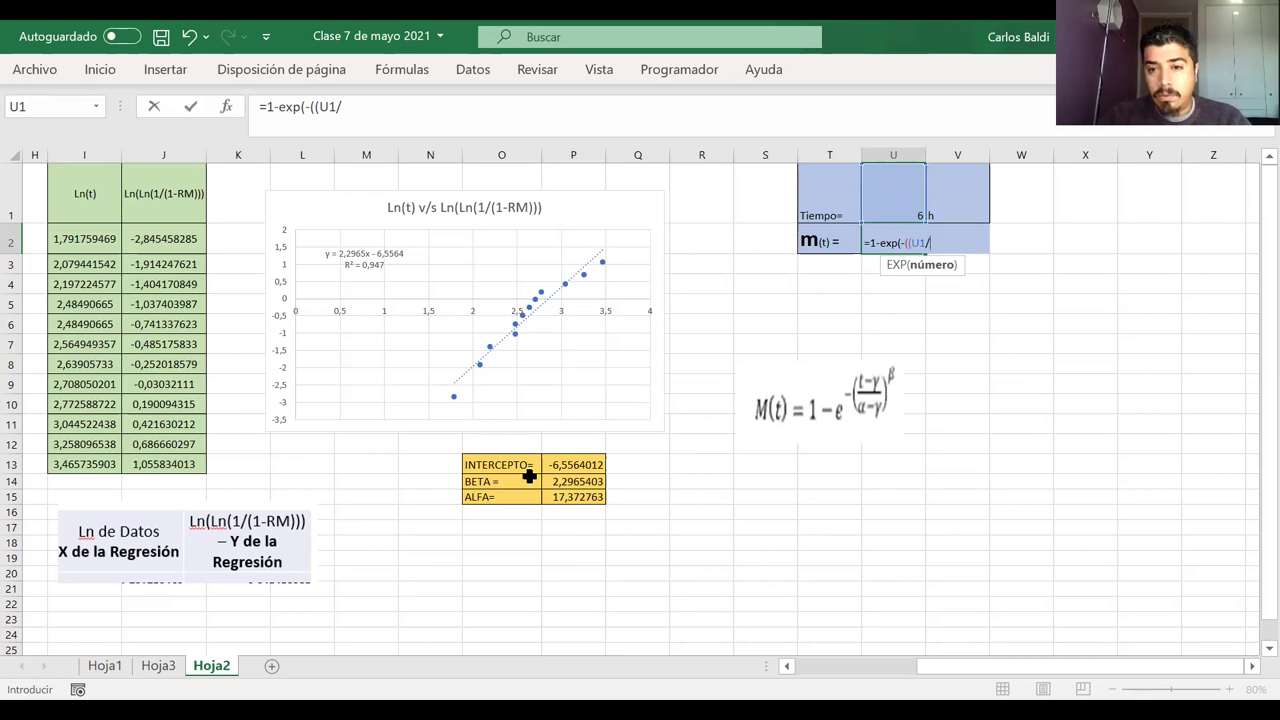
click(577, 496)
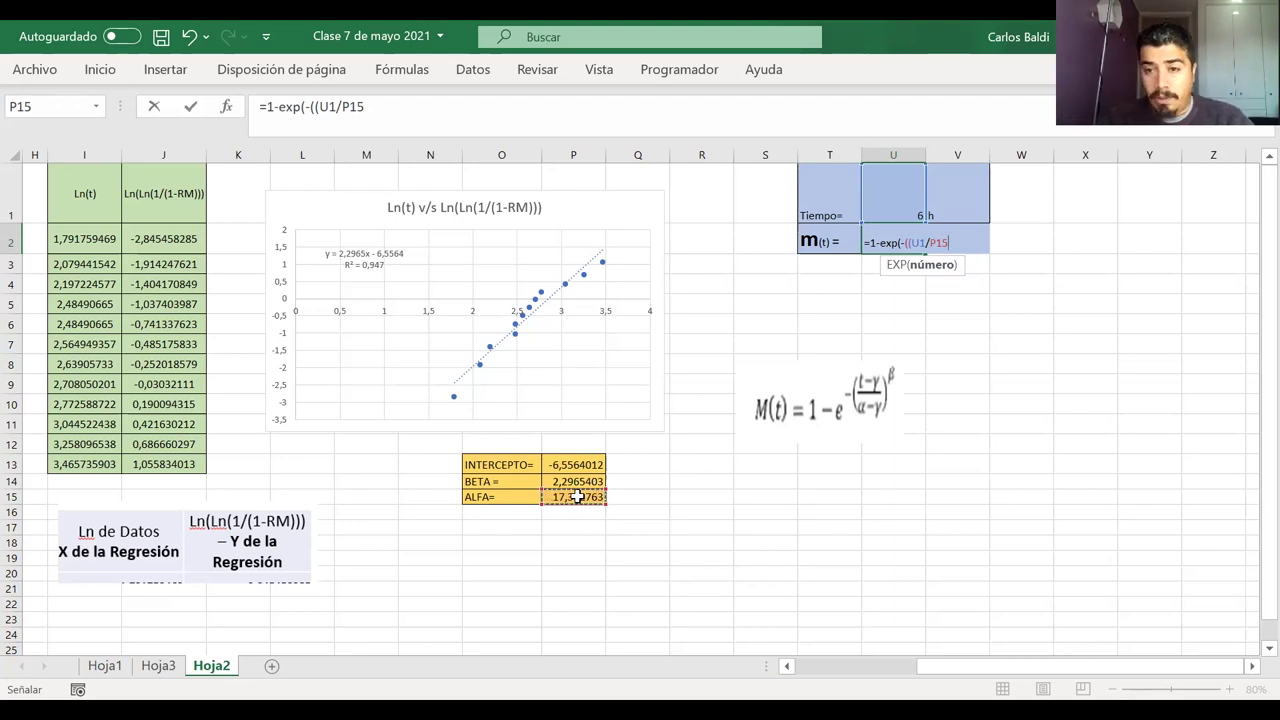
text()^)
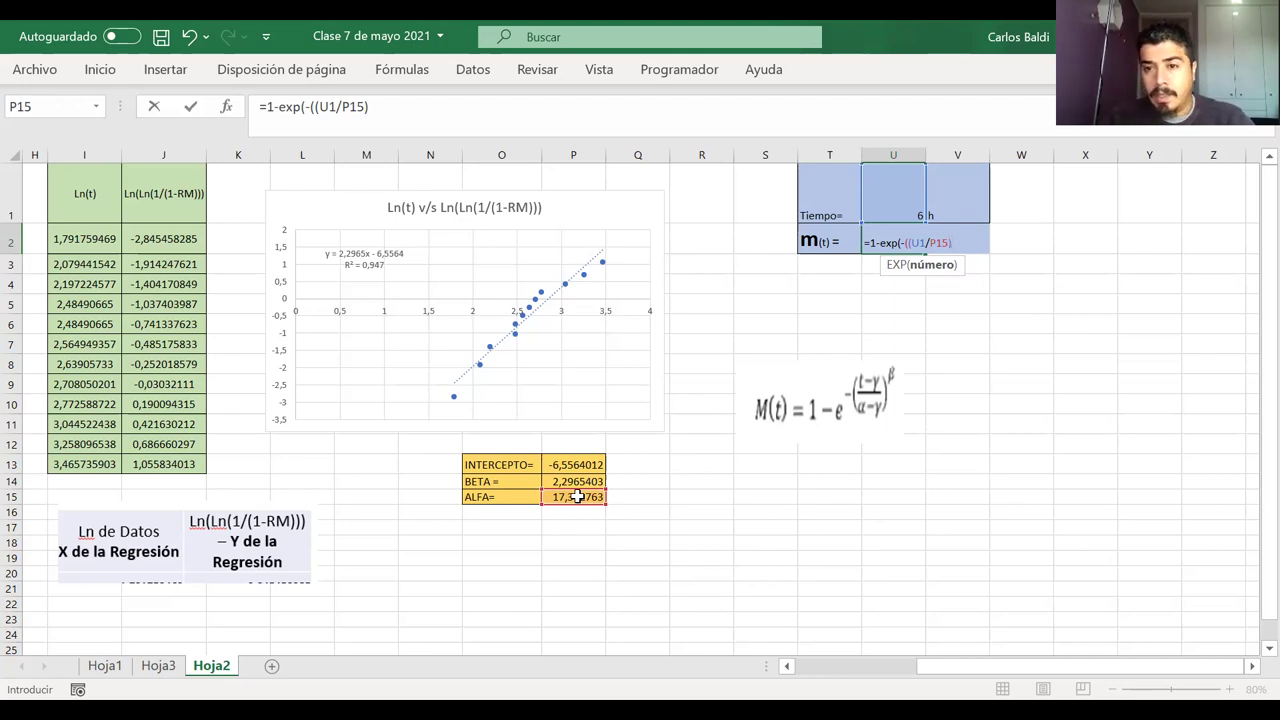
click(567, 481)
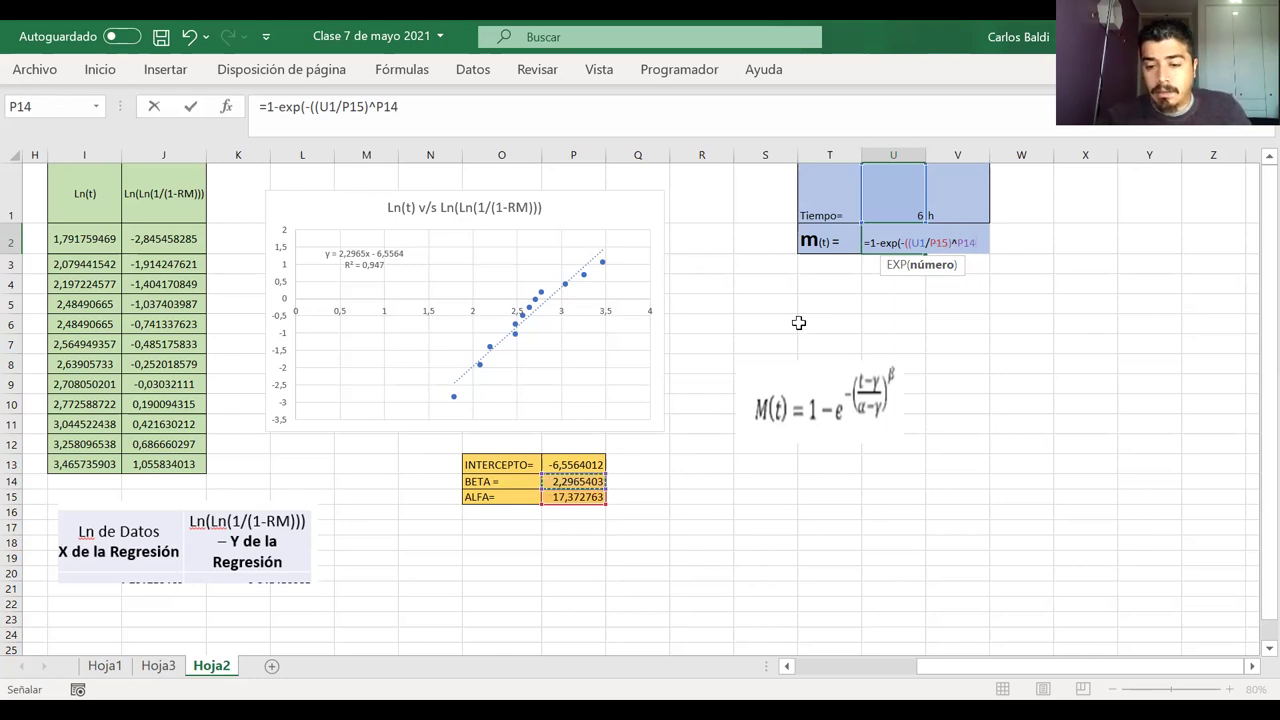
text())
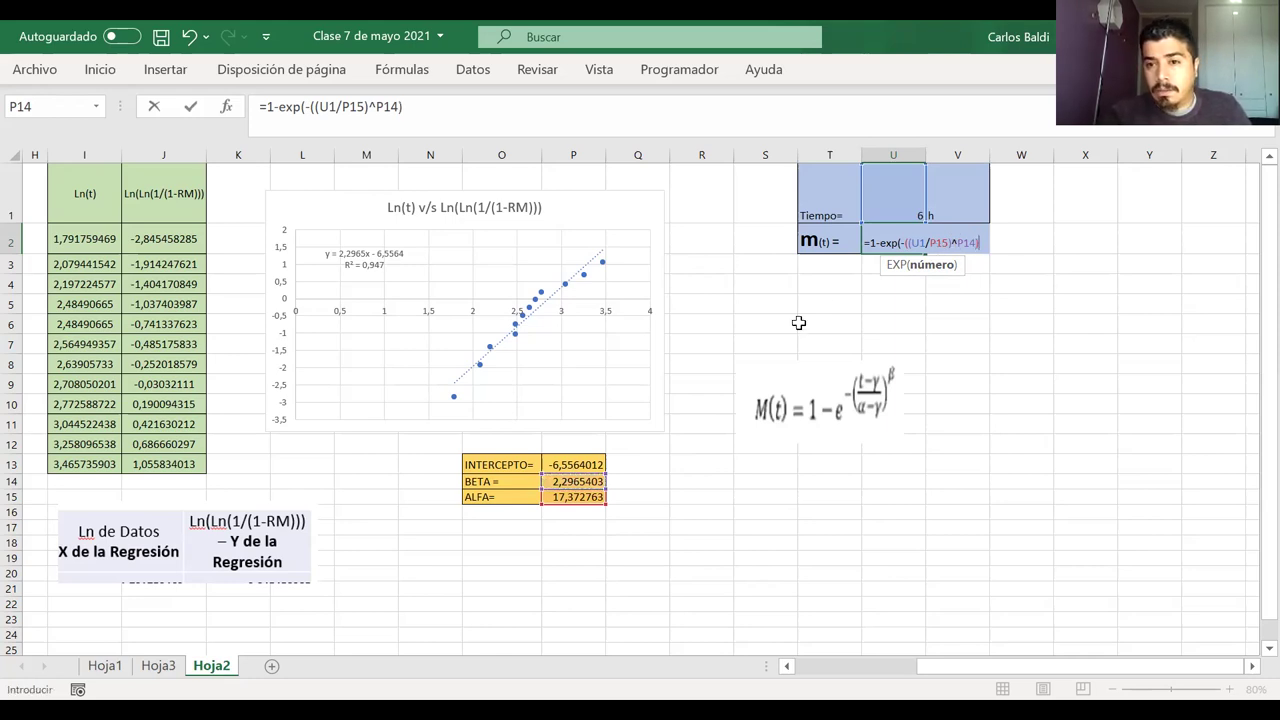
text())
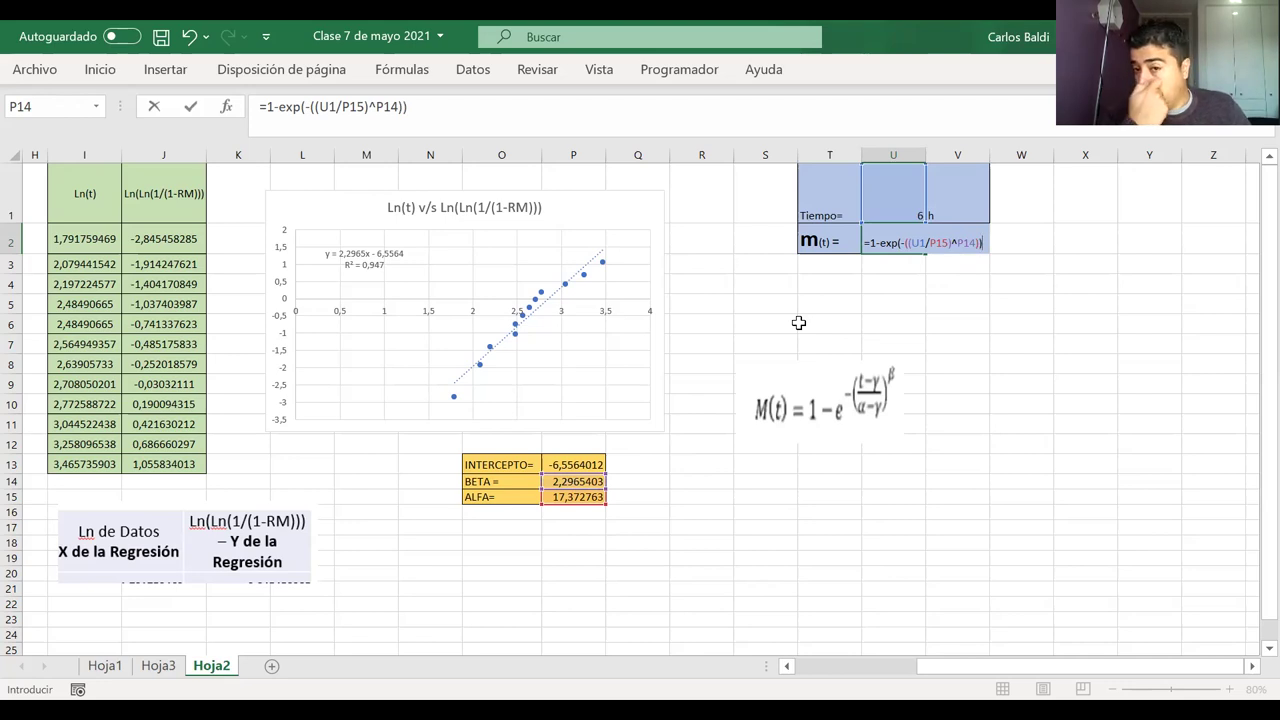
key(Return)
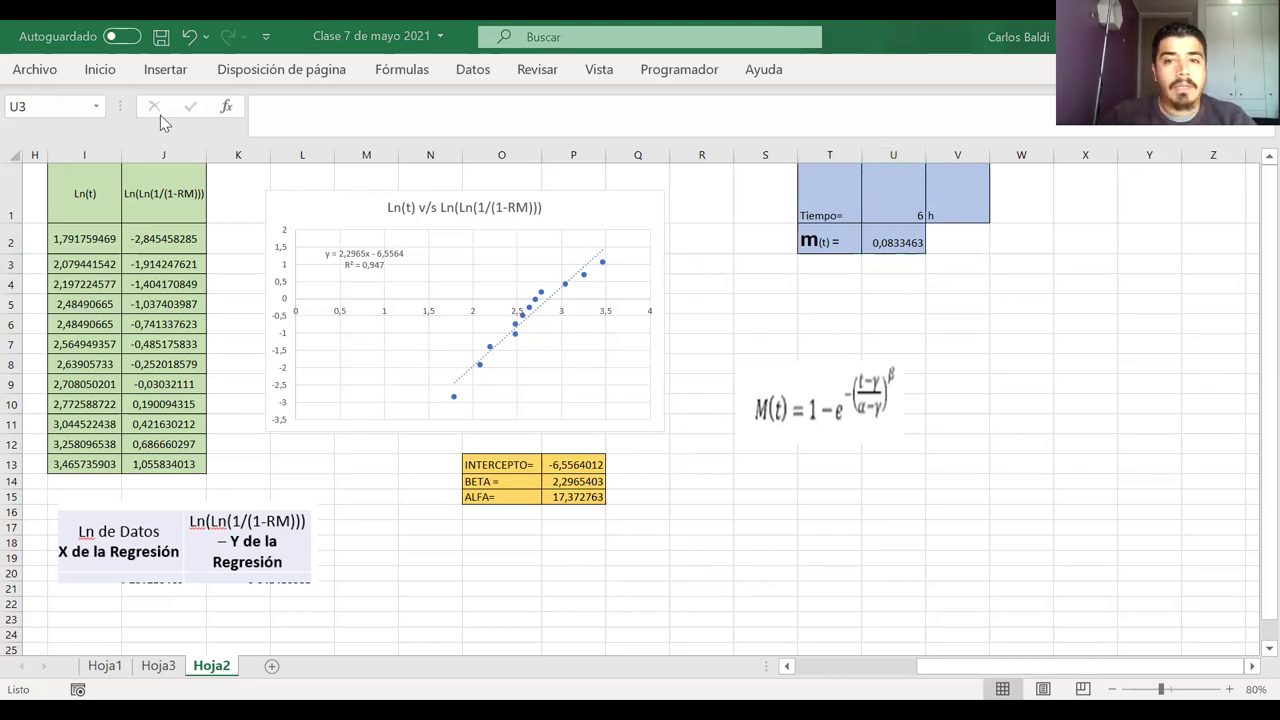
- Format the m(t) result in U2 as a percentage with one decimal place
click(100, 69)
key(Escape)
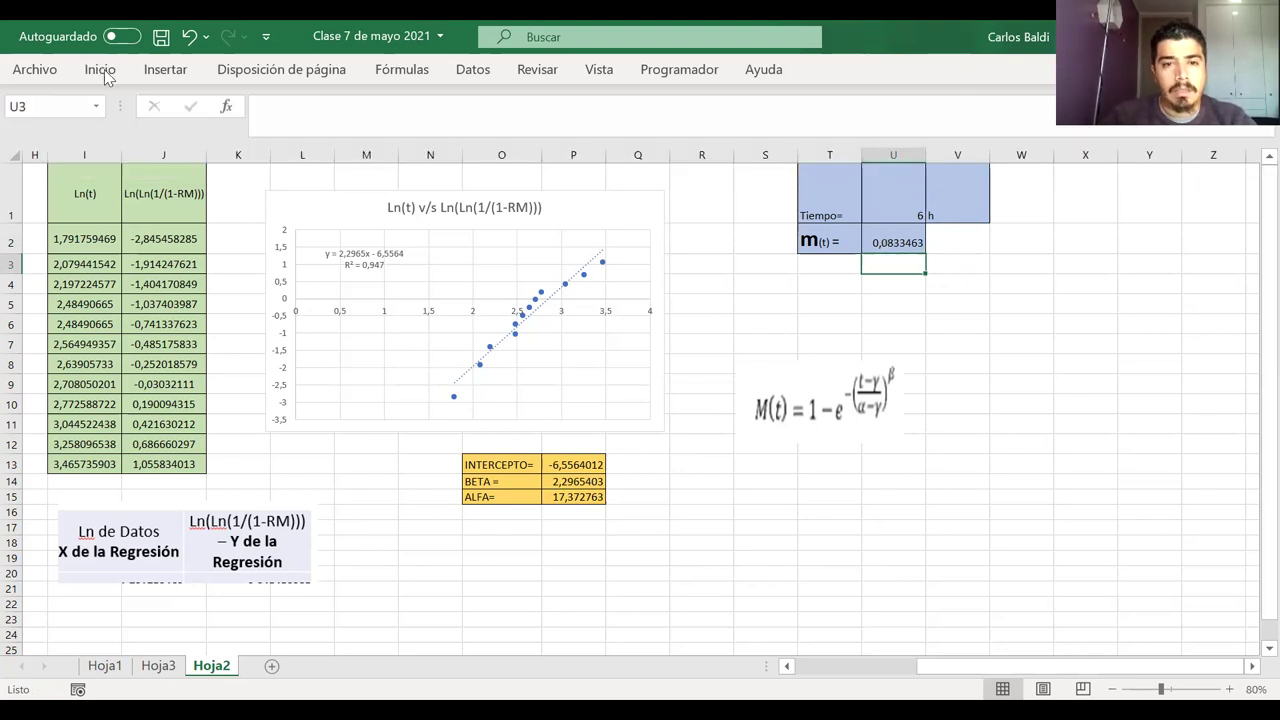
key(ctrl+F1)
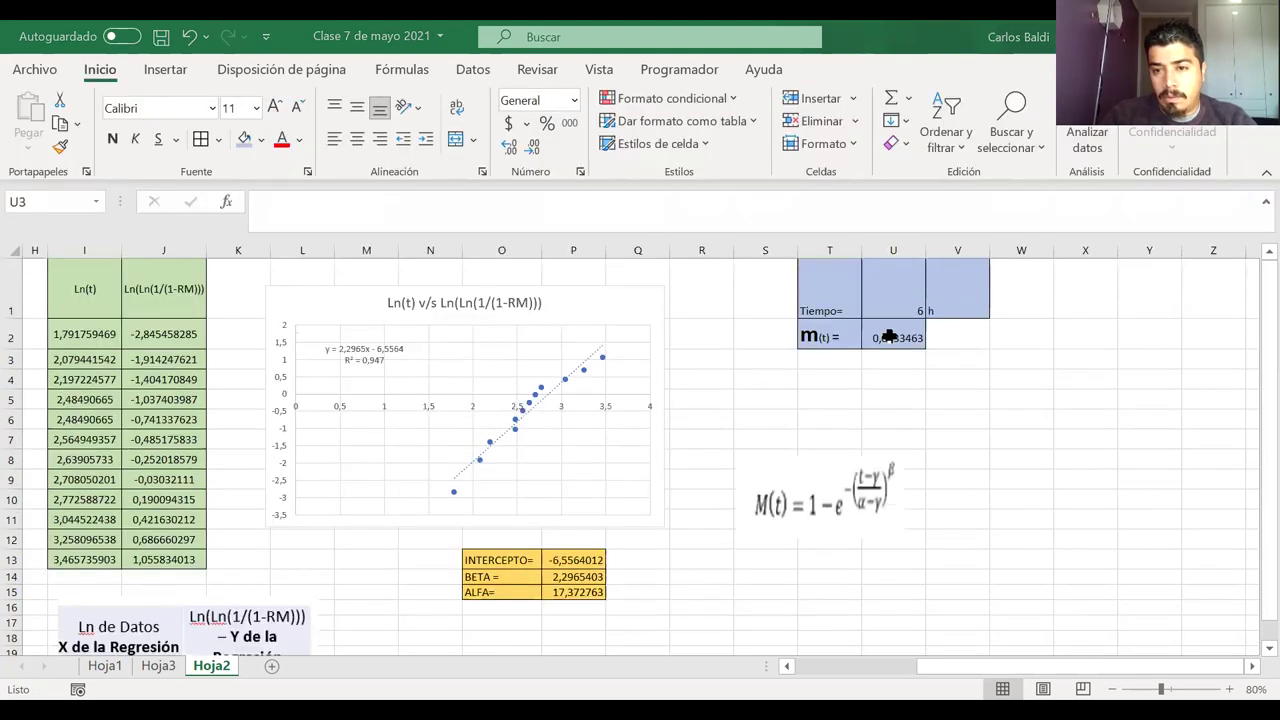
click(890, 338)
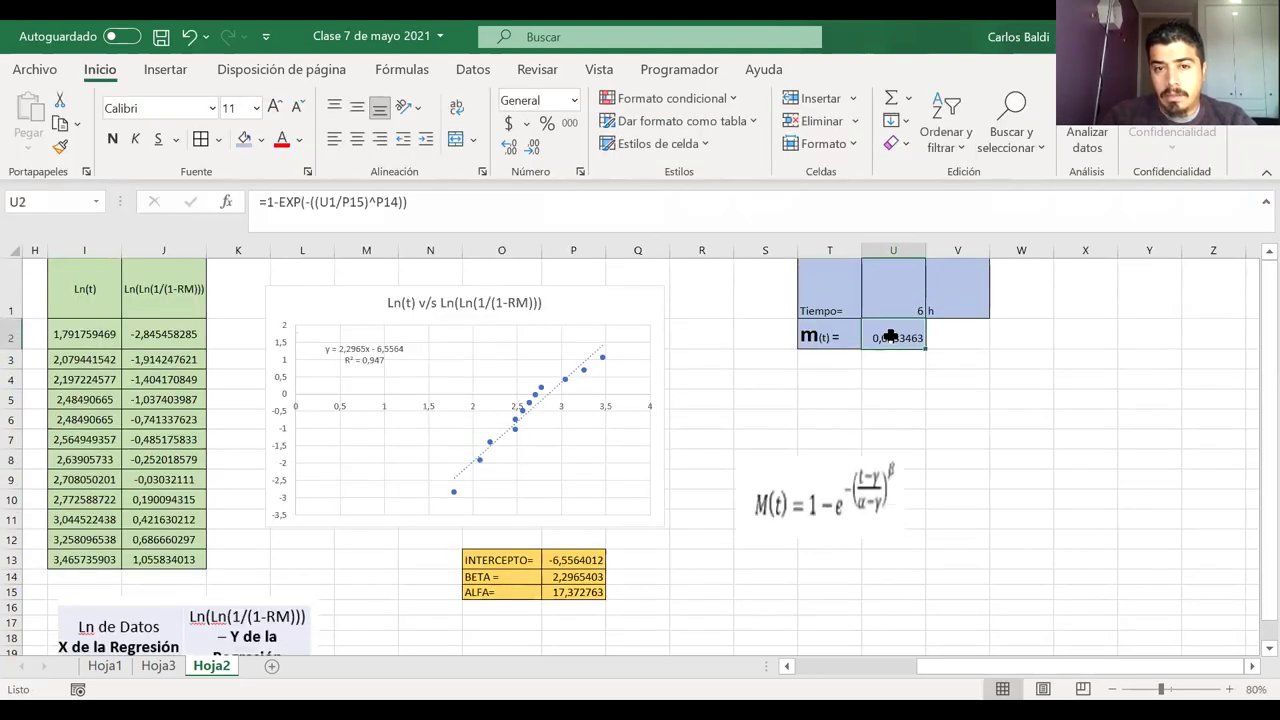
click(545, 124)
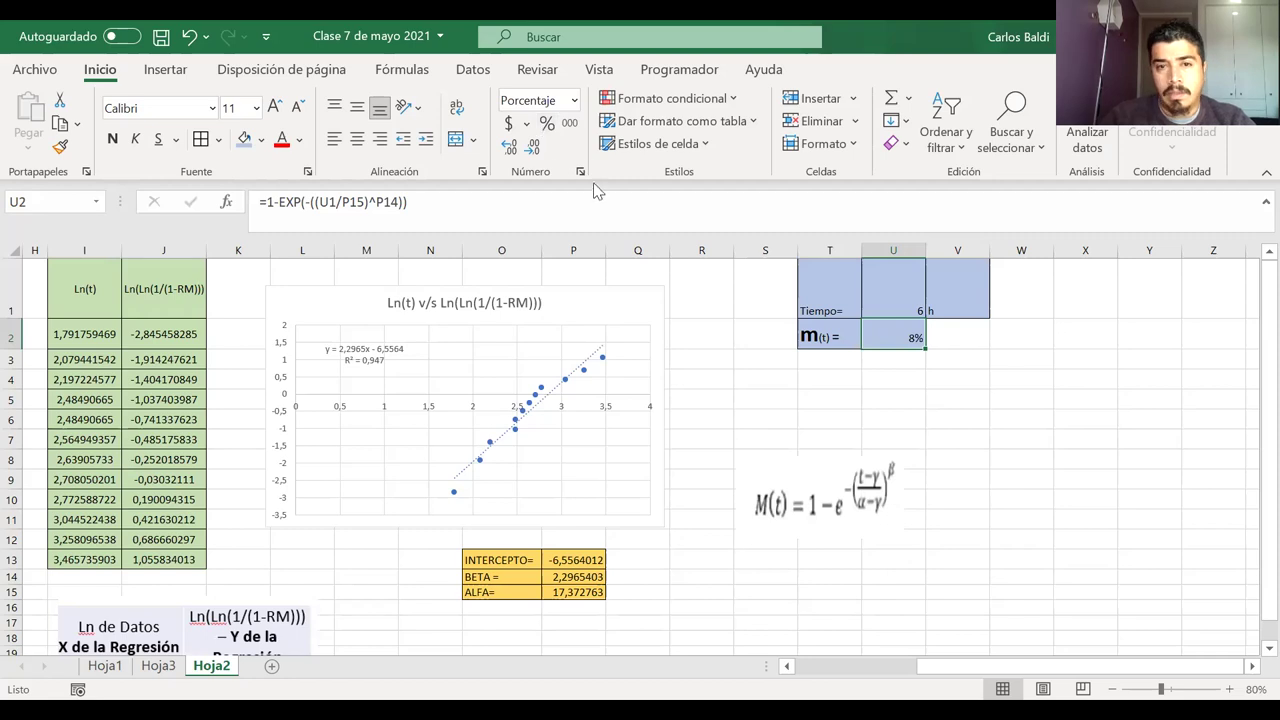
click(510, 147)
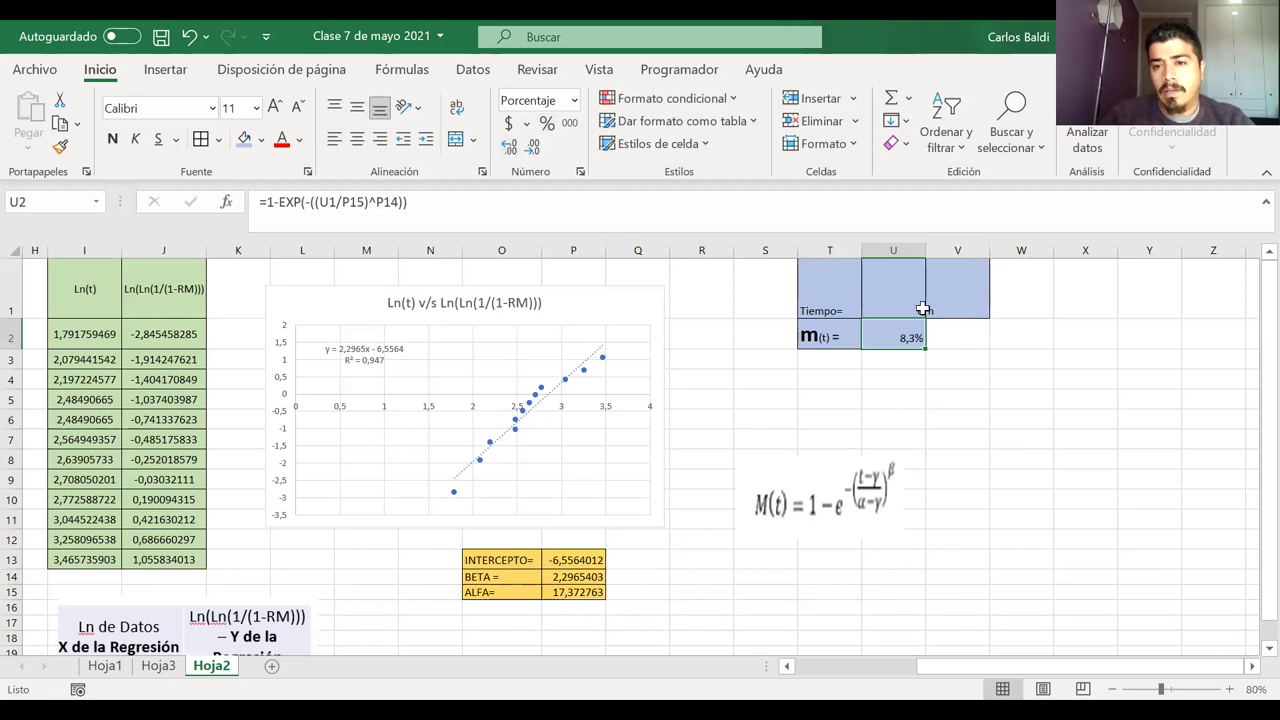
- Test the m(t) calculation by changing the time in U1 to 8 and then to 12 hours
click(893, 290)
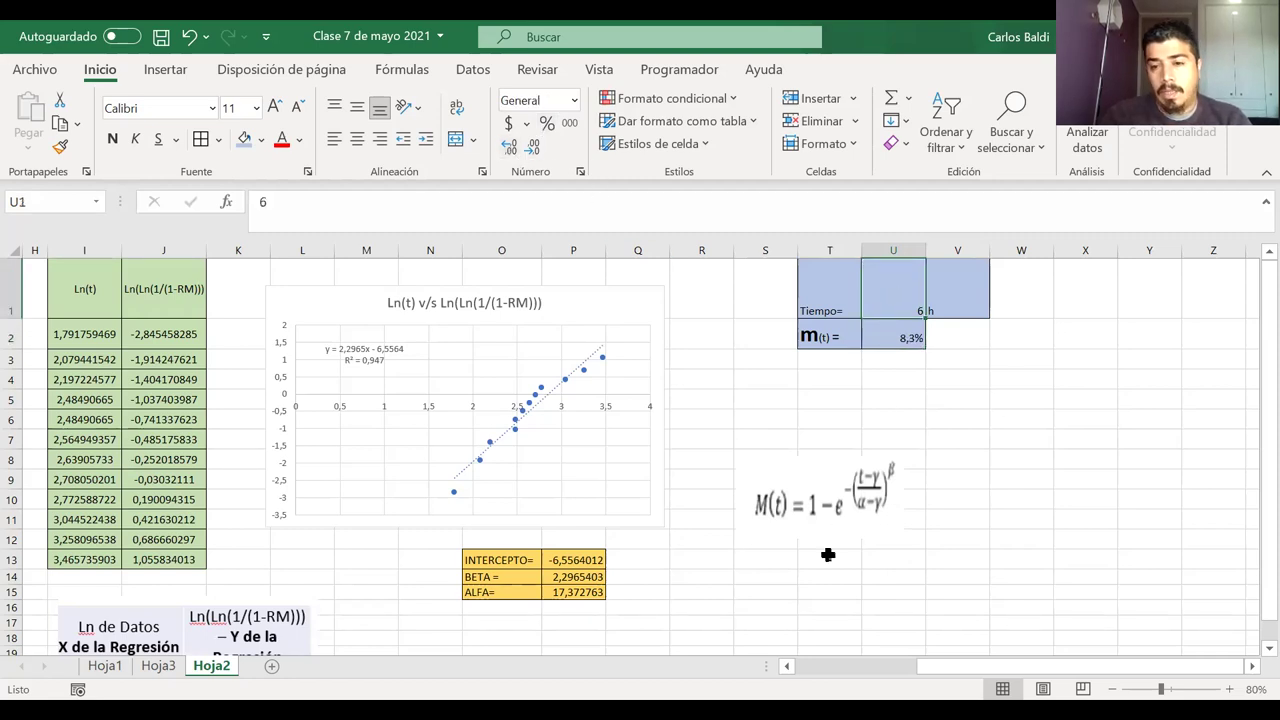
text(8)
key(Tab)
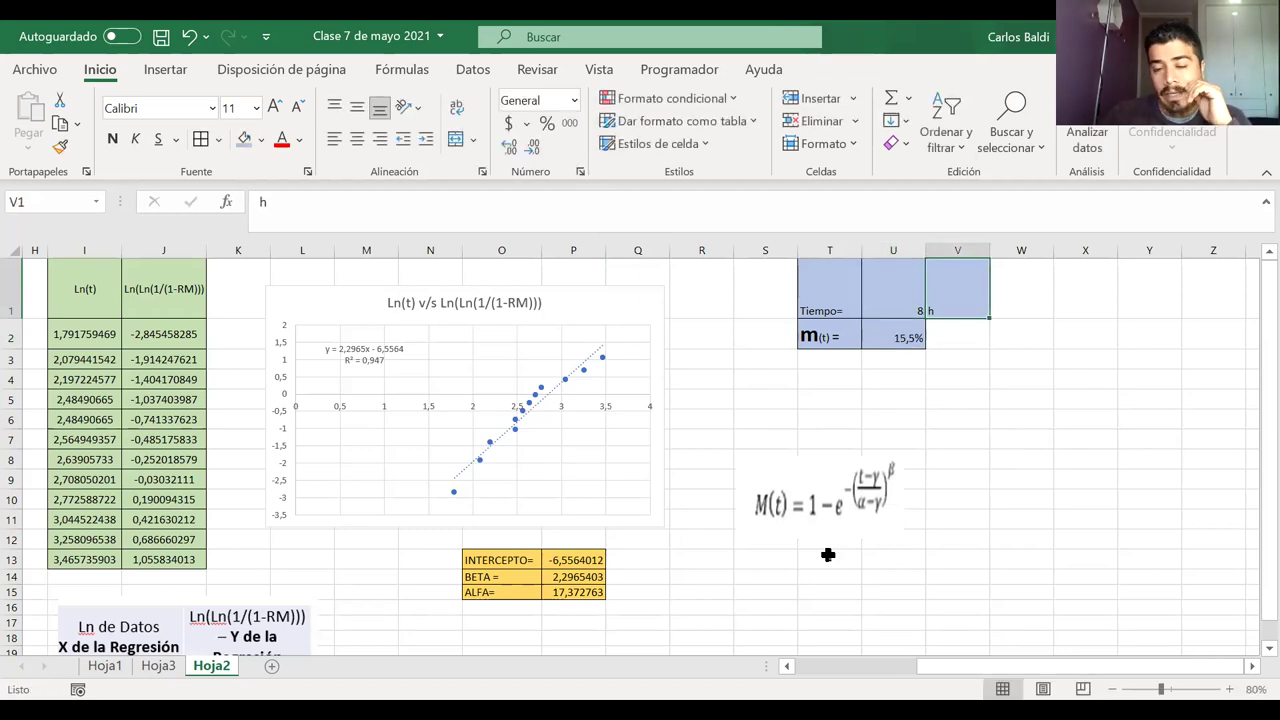
key(Left)
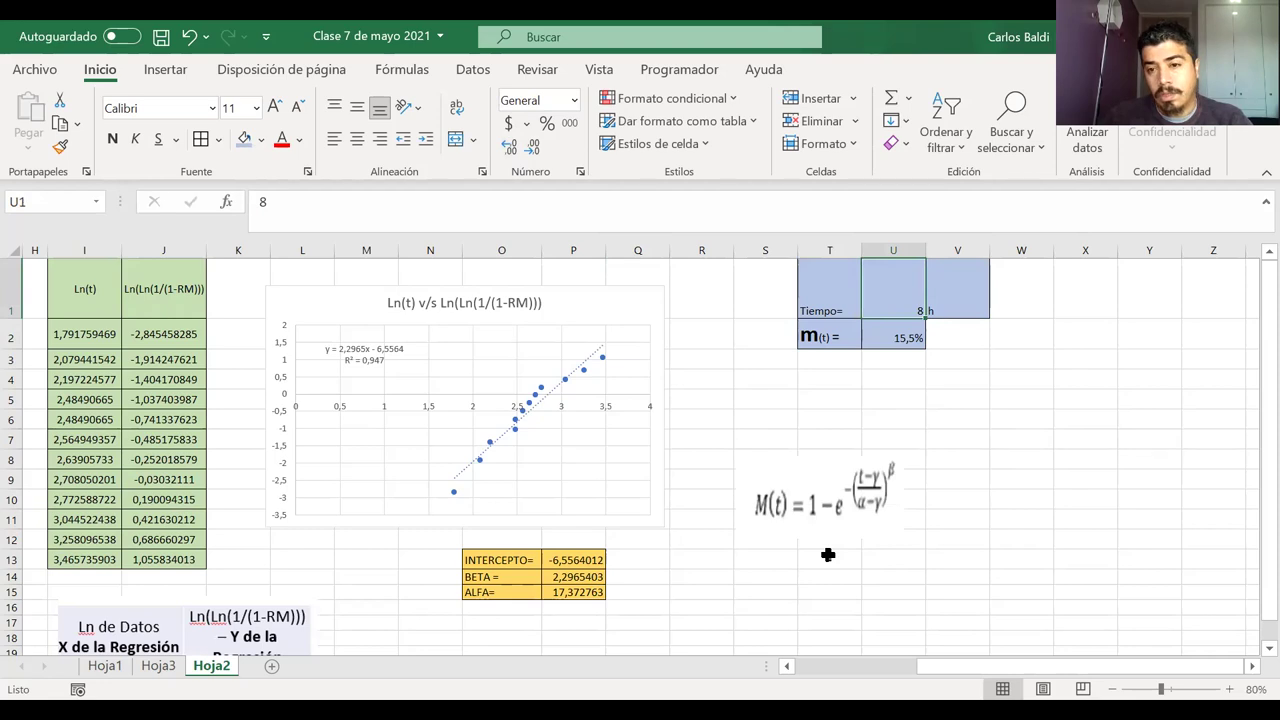
text(12)
key(Tab)
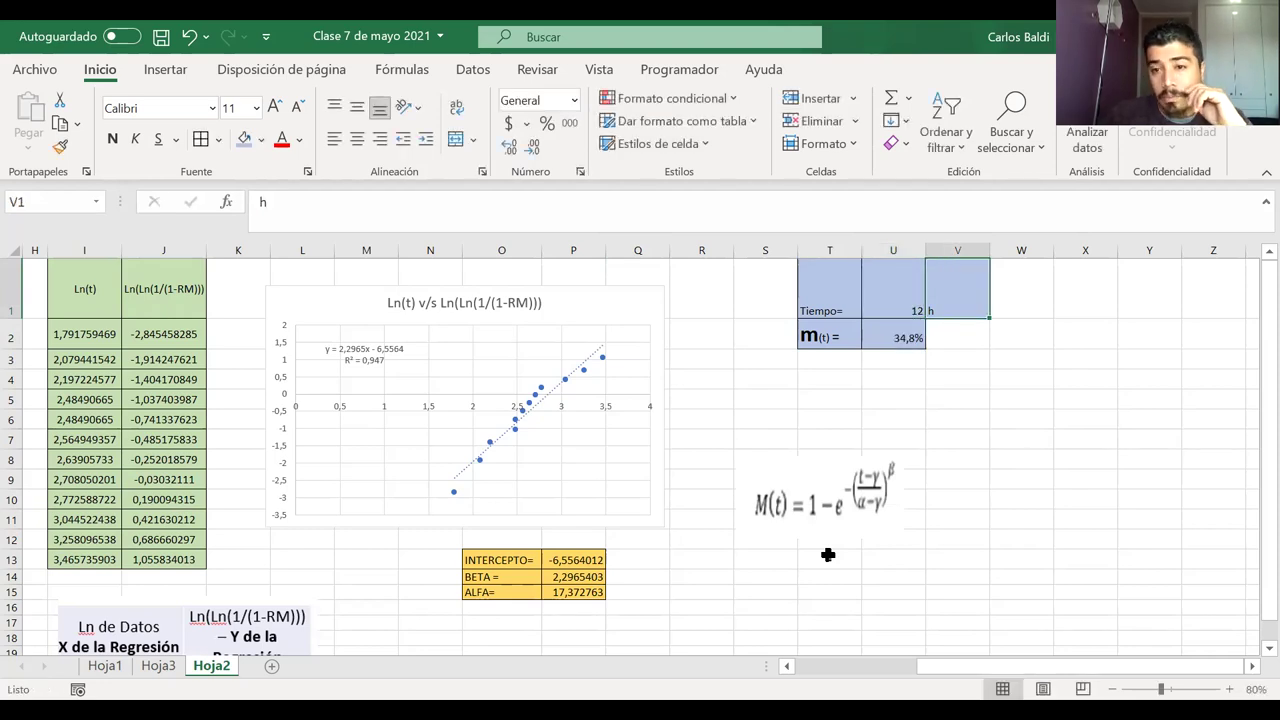
key(Left)
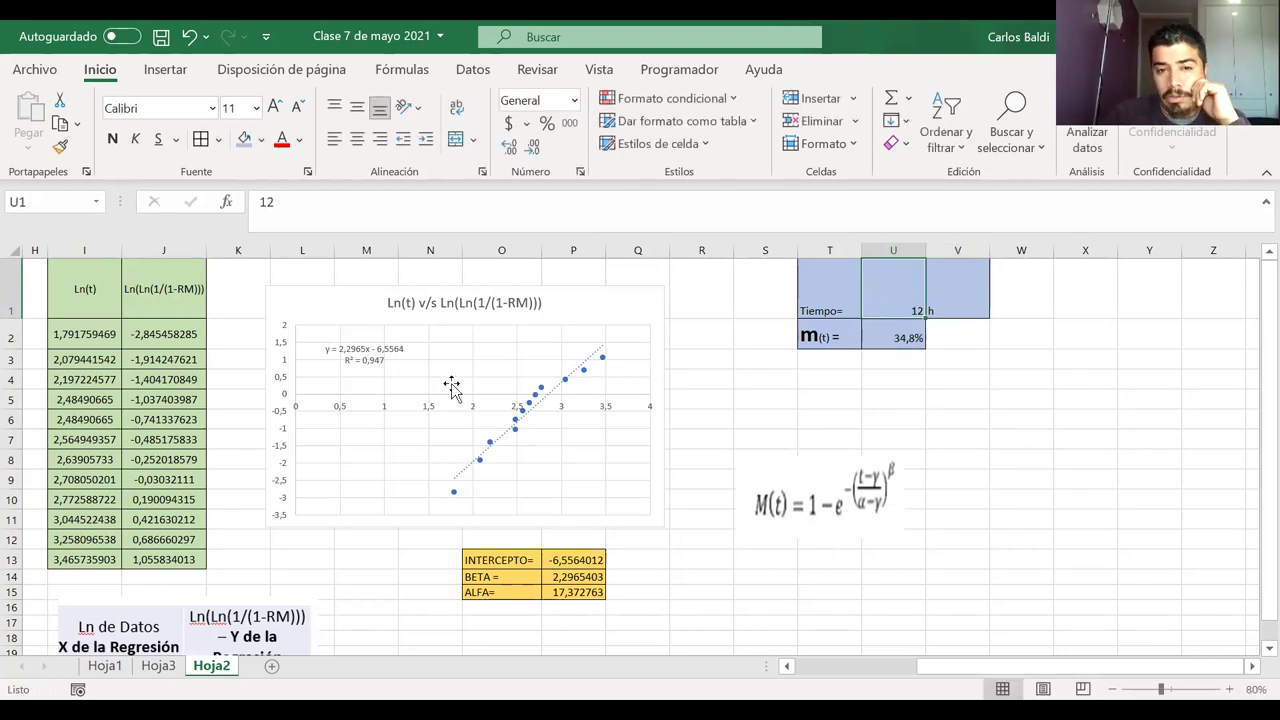
- Try a repair time of 22 in C9, check the ascending-order column E2:E13, and restore C9 to 32
scroll(451, 388, left, 5)
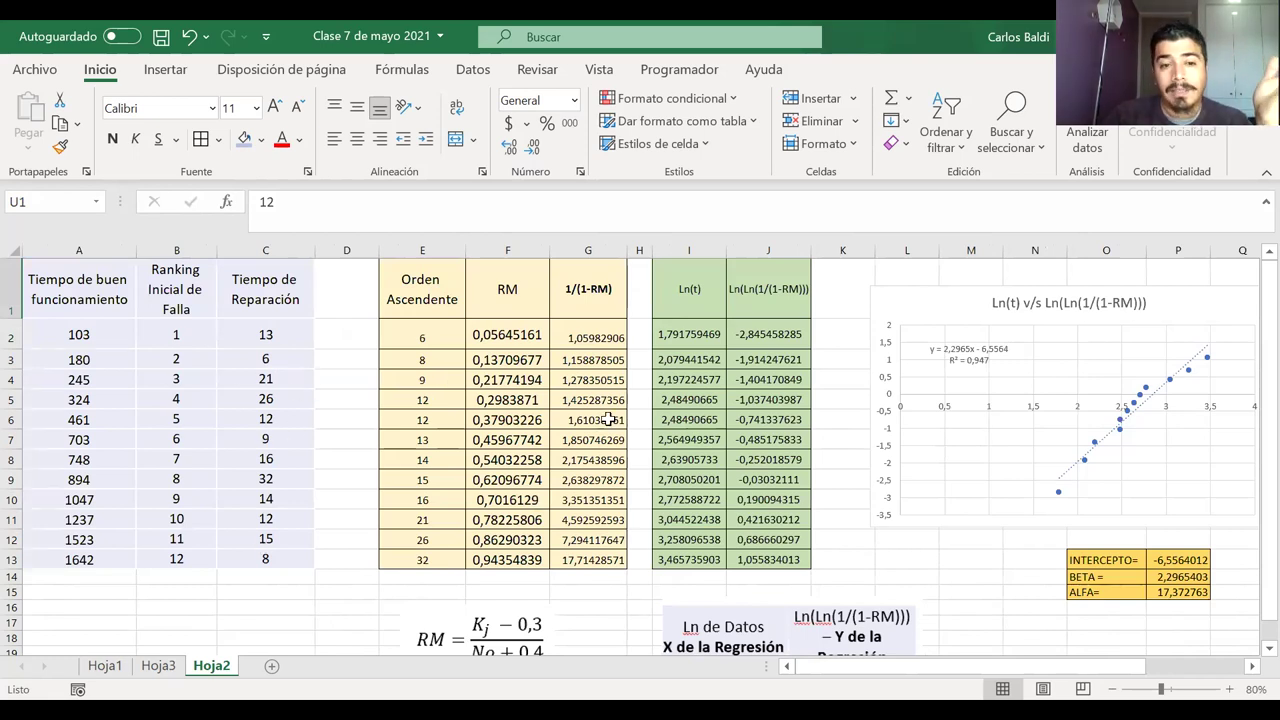
click(295, 482)
text(22)
key(Return)
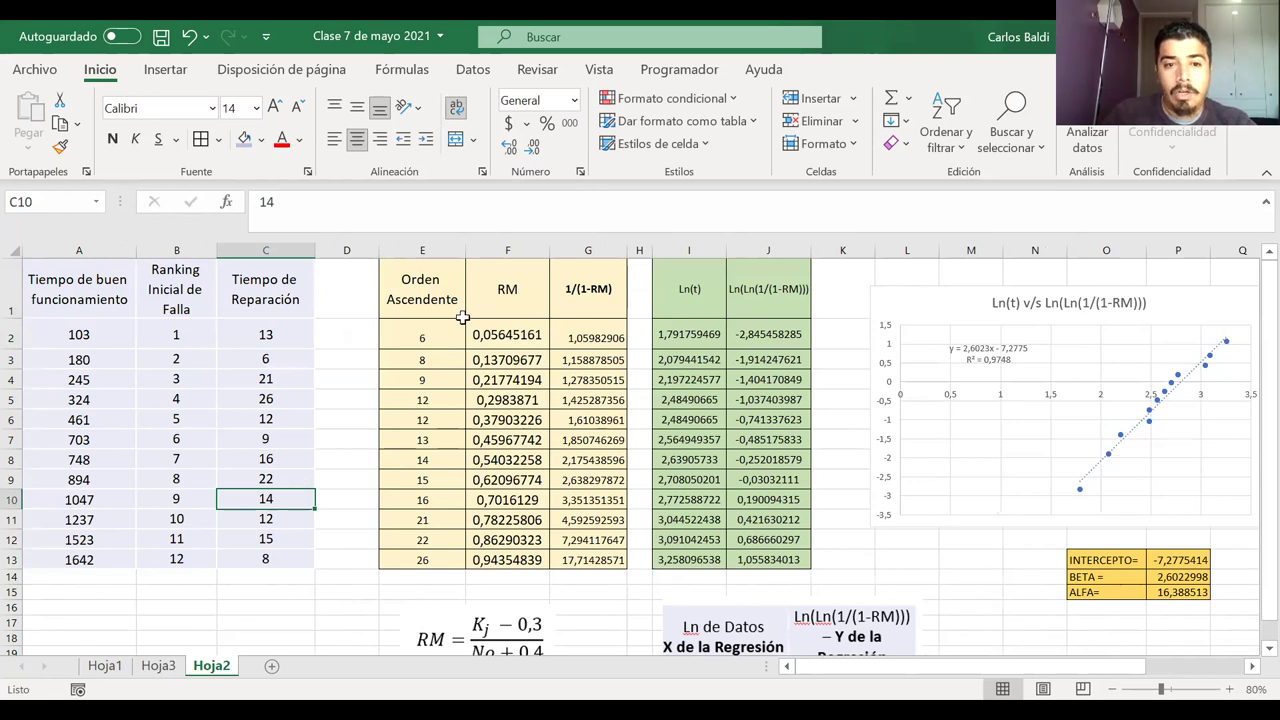
drag(430, 338, 412, 558)
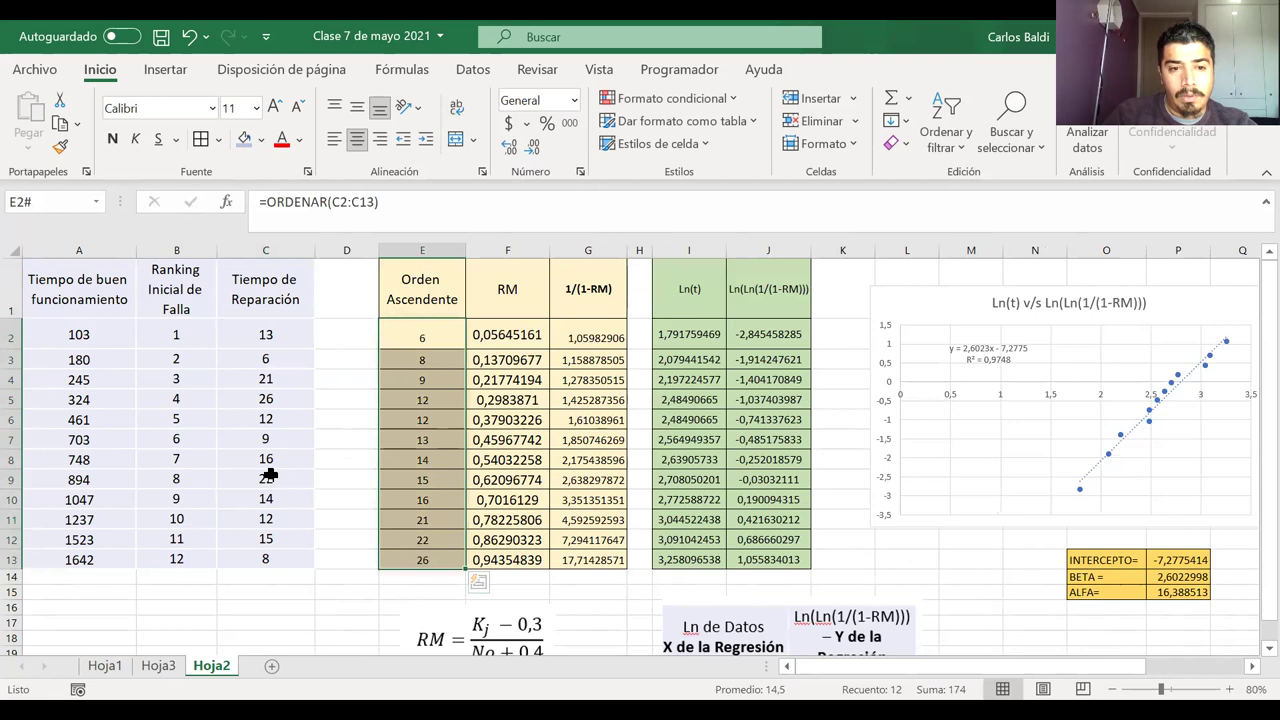
click(268, 472)
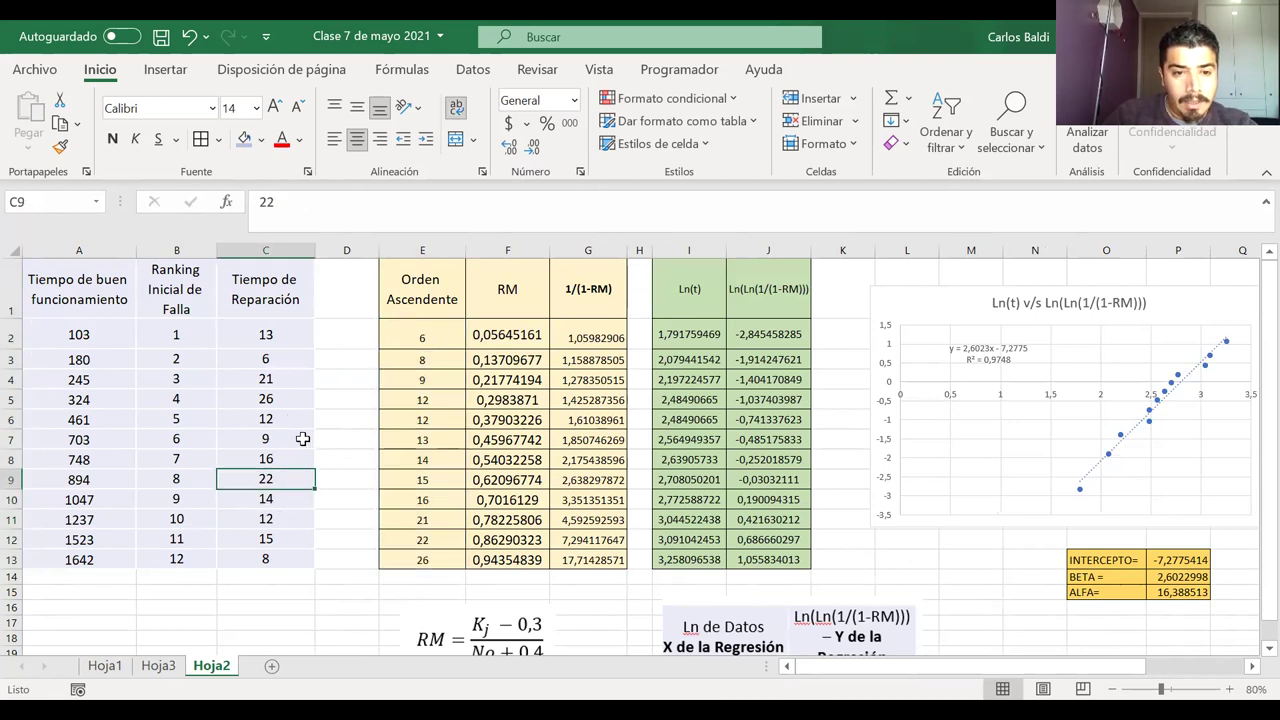
text(32)
key(ctrl+Return)
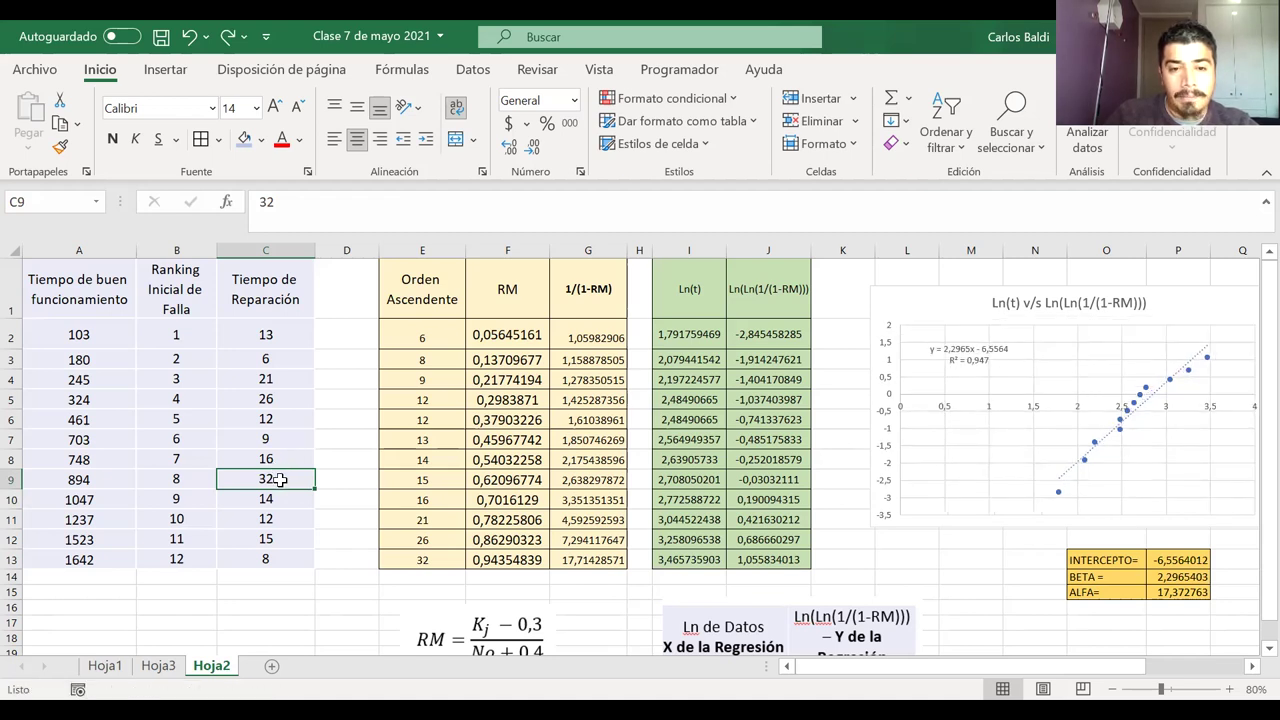
- Try a repair time of 11 in C9 to test the linked tables and chart, and undo the change
text(11)
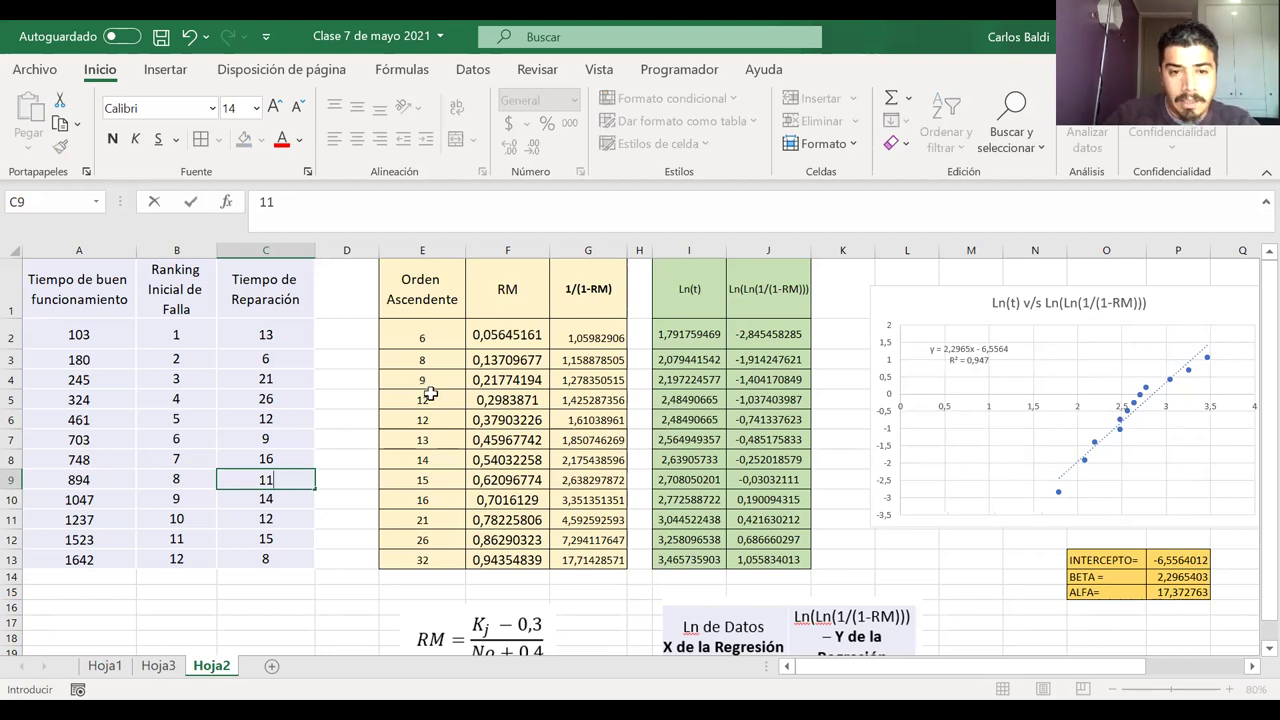
key(Return)
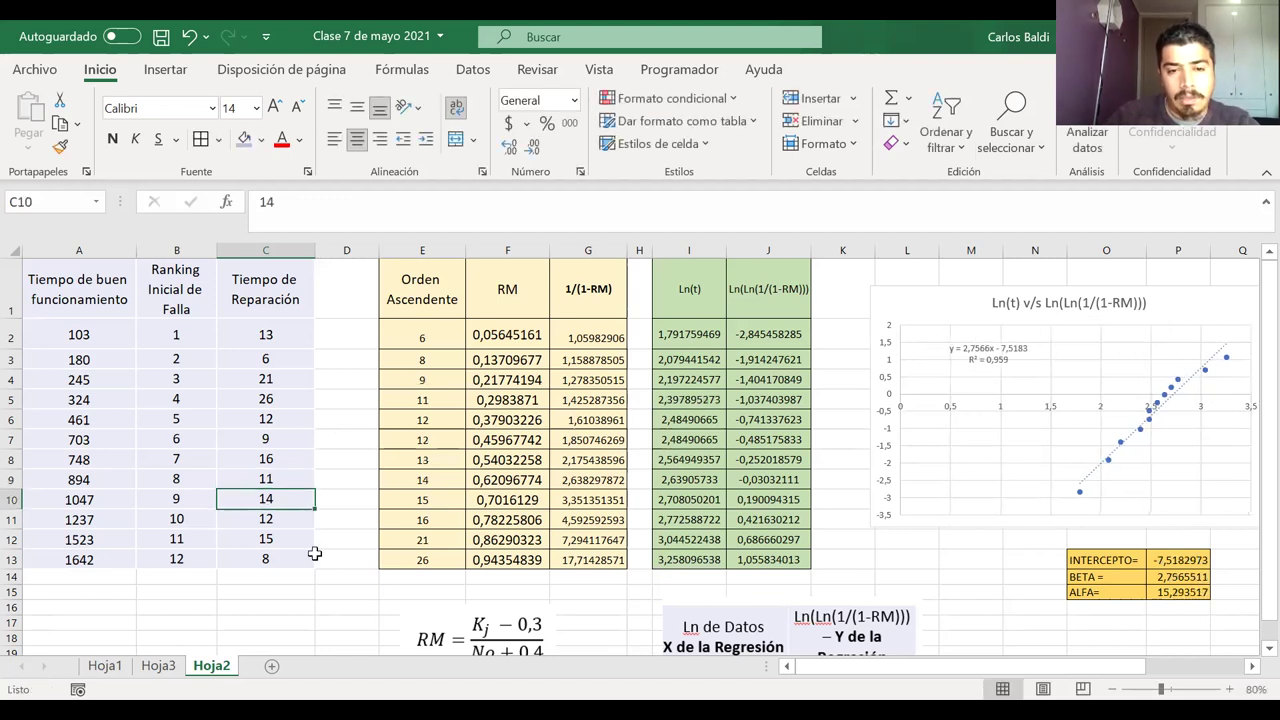
scroll(1036, 400, right, 5)
scroll(1036, 400, left, 5)
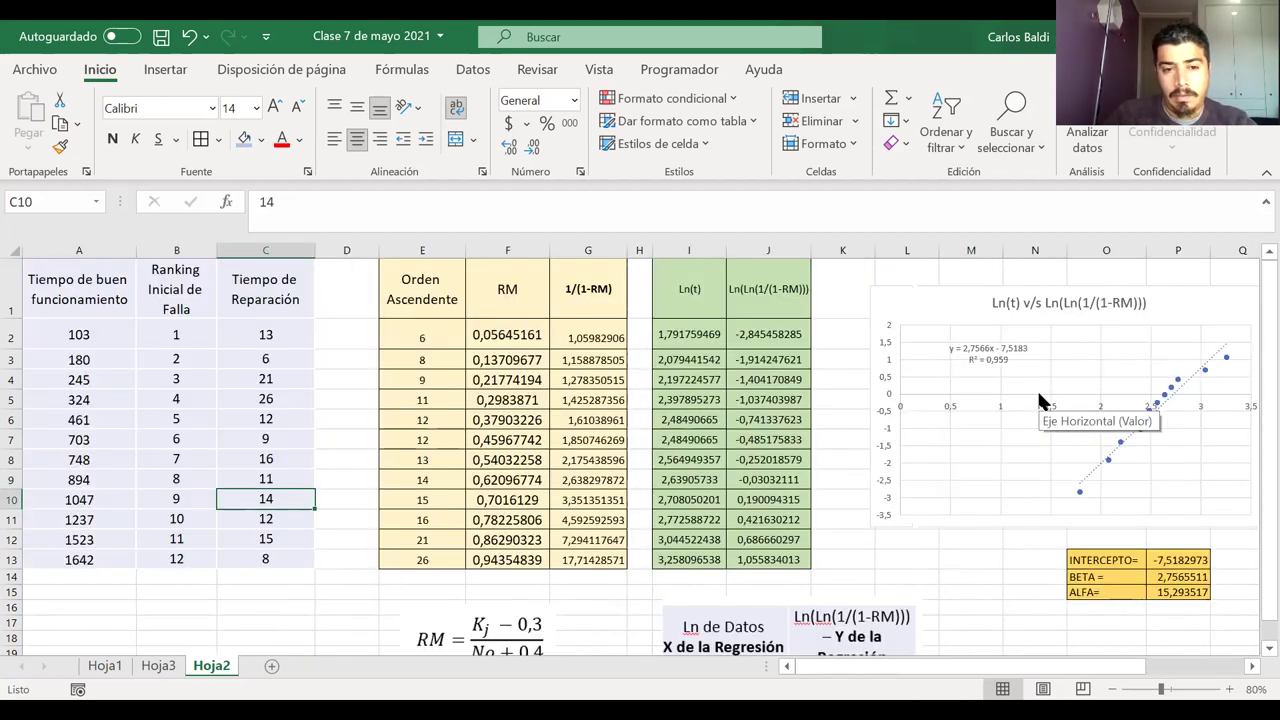
key(ctrl+z)
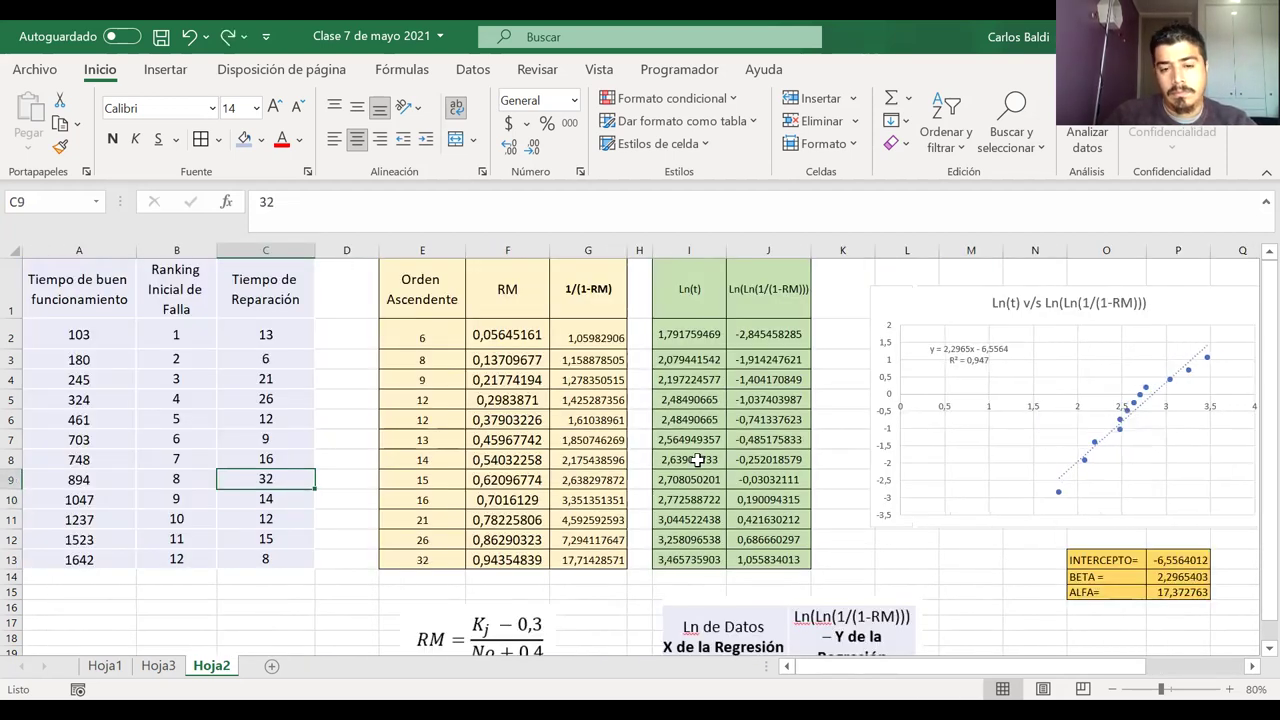
- Move the M(t) formula picture beside the m(t) table over to the edge of the regression chart
scroll(697, 459, right, 1)
scroll(697, 459, right, 1)
scroll(698, 463, left, 2)
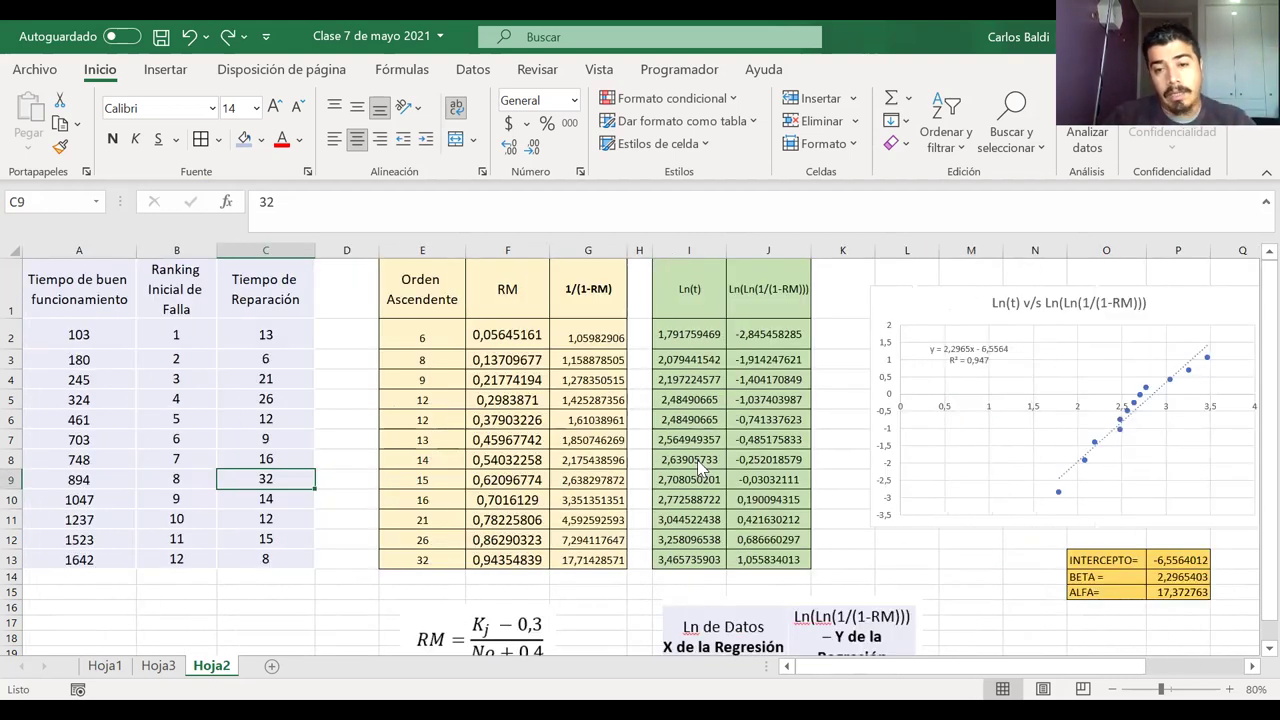
scroll(699, 468, right, 10)
drag(674, 495, 772, 498)
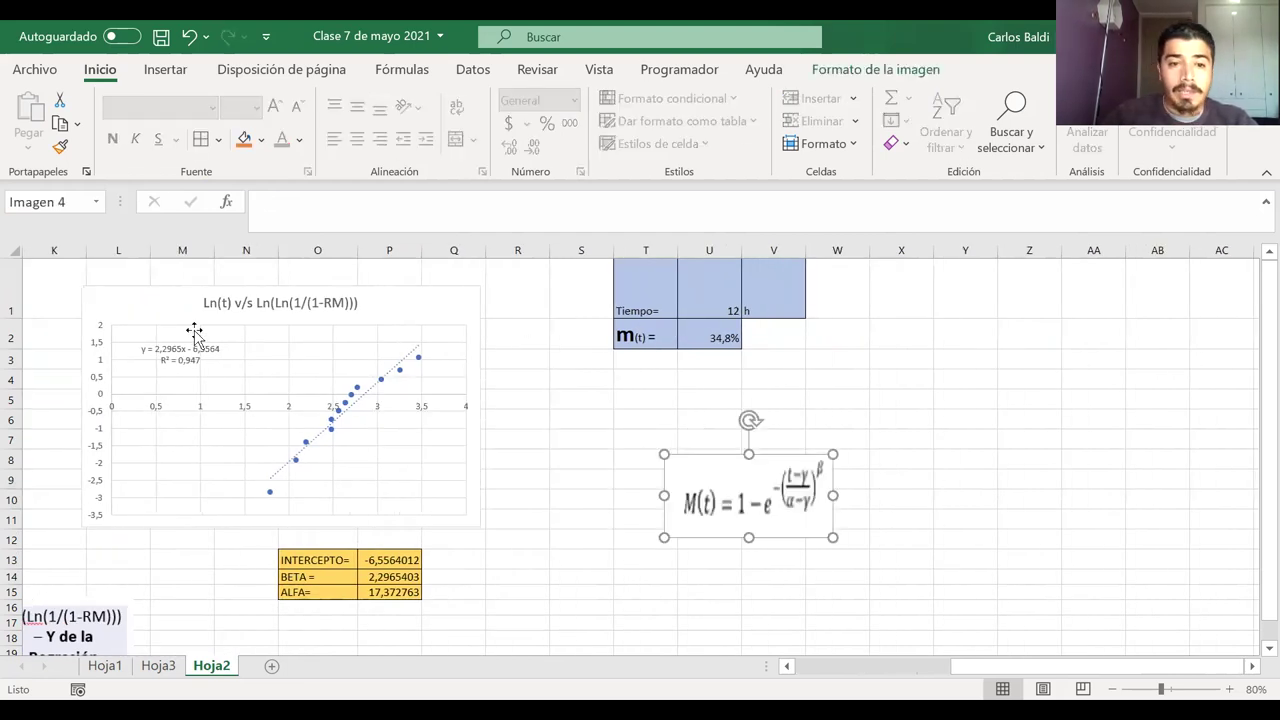
click(425, 328)
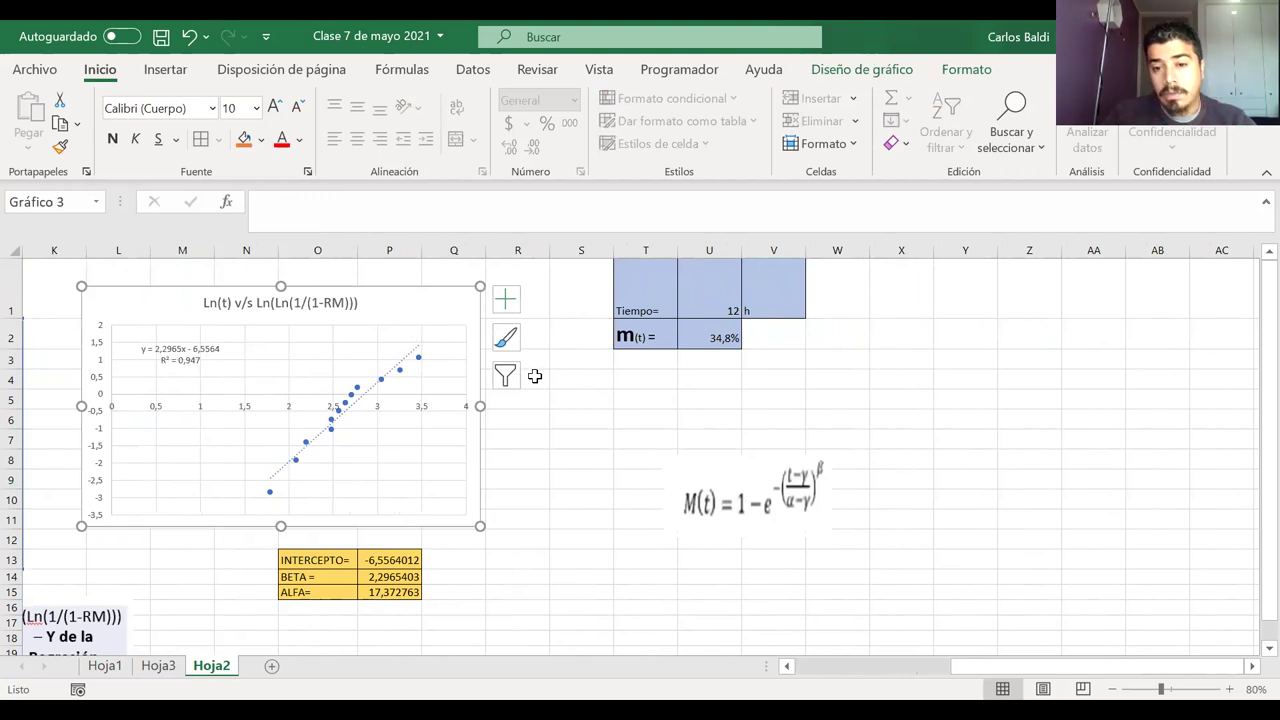
drag(762, 472, 474, 387)
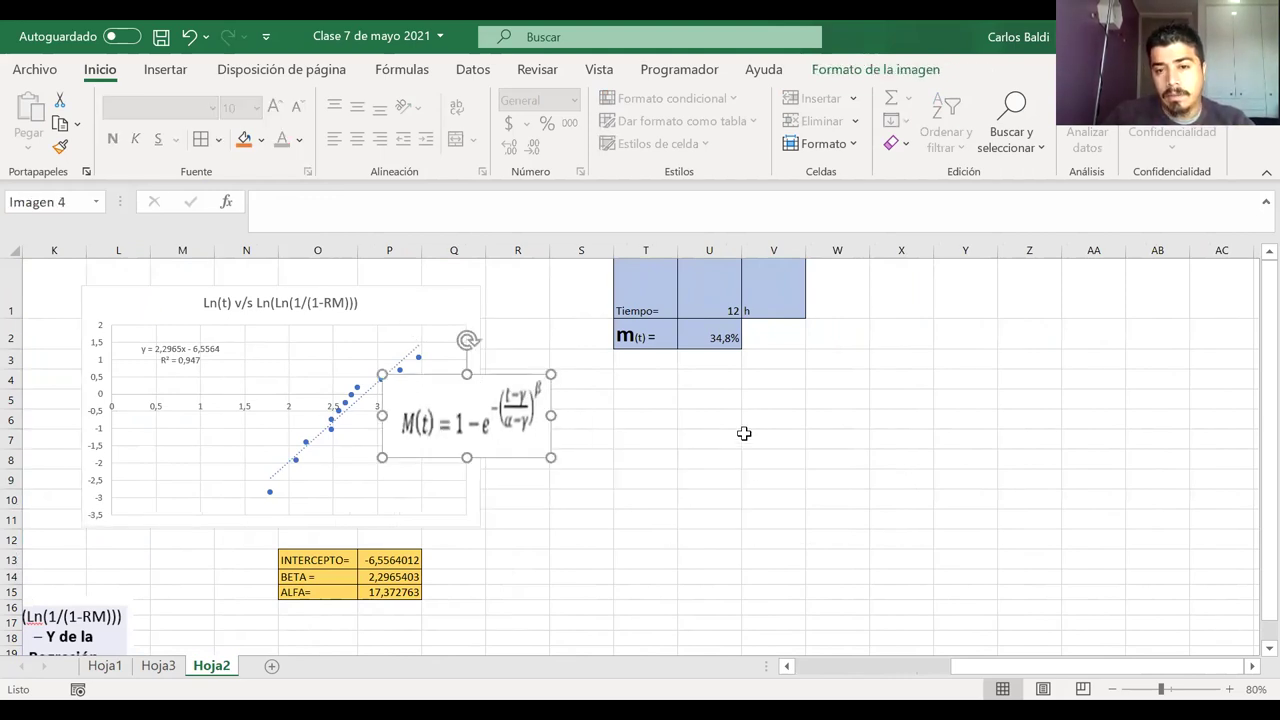
- Enter the heading Tiempo in T5 and check the m(t) formula in U2
click(660, 398)
text(Tiempo)
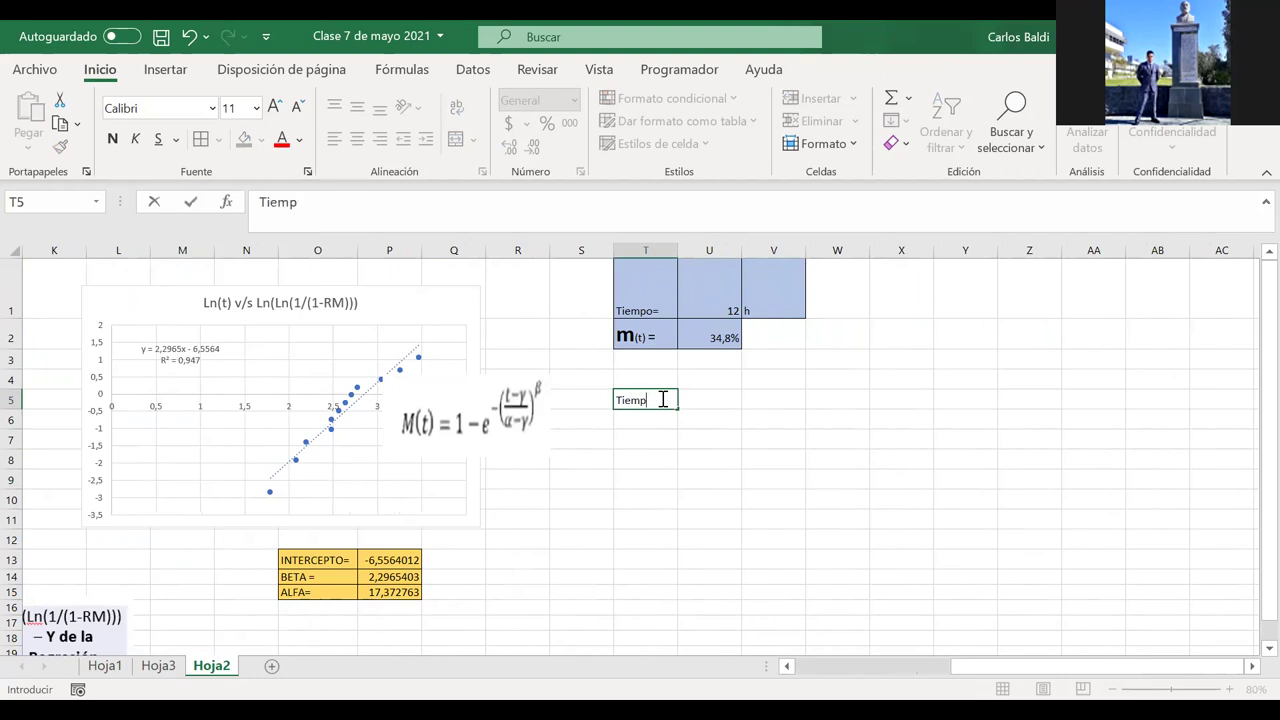
click(728, 337)
double_click(728, 337)
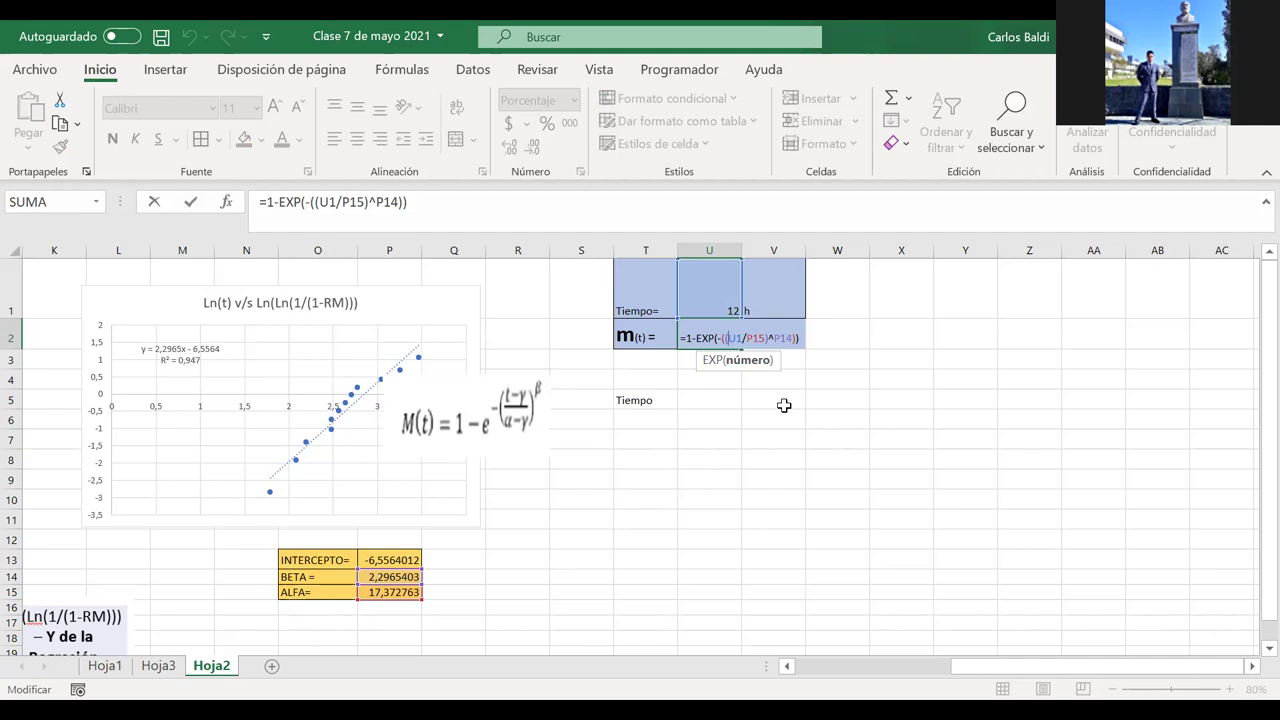
key(Return)
- Enter the heading Mantenibilidad in U5 and widen column U to fit the text
click(662, 400)
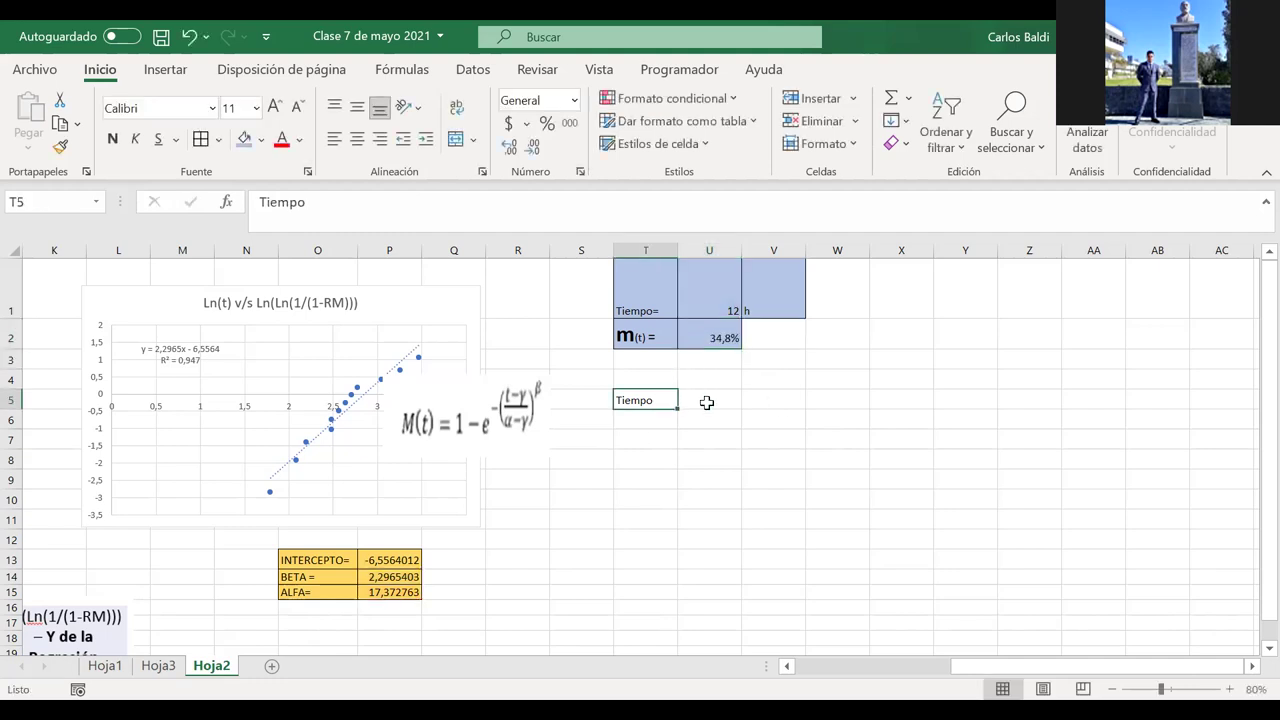
click(698, 405)
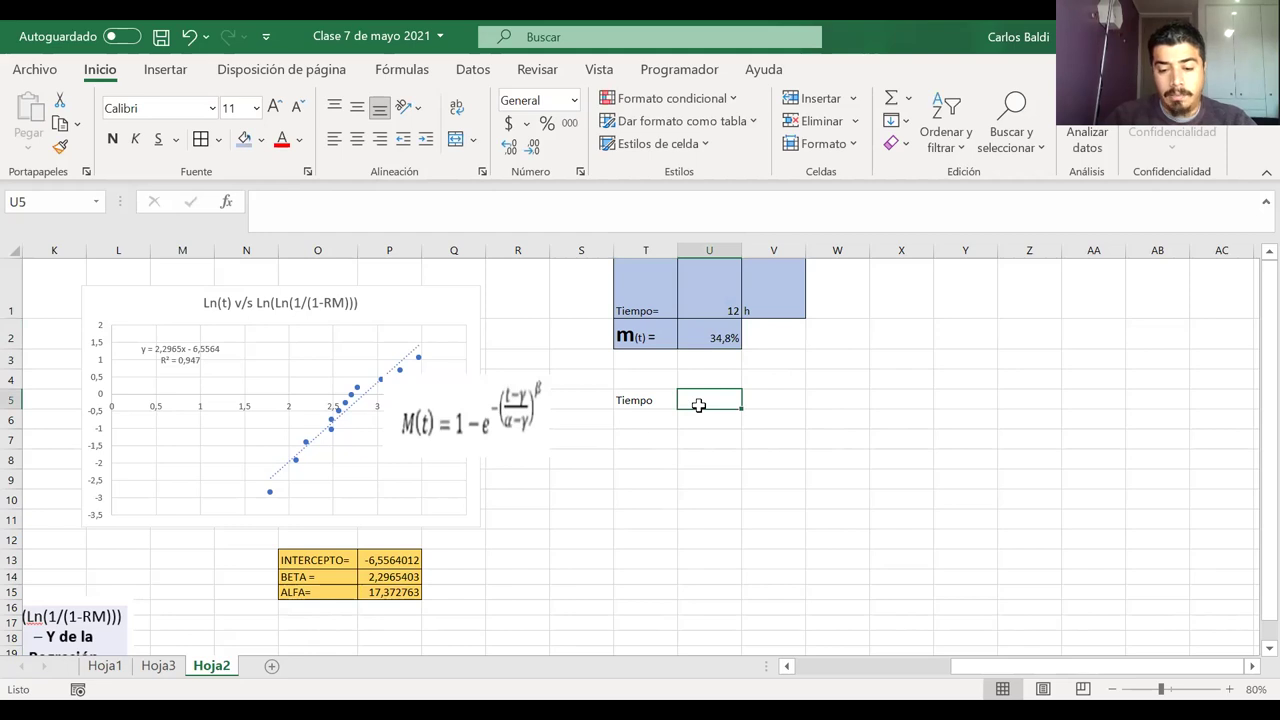
text(Mantenin)
key(BackSpace)
text(bilidad)
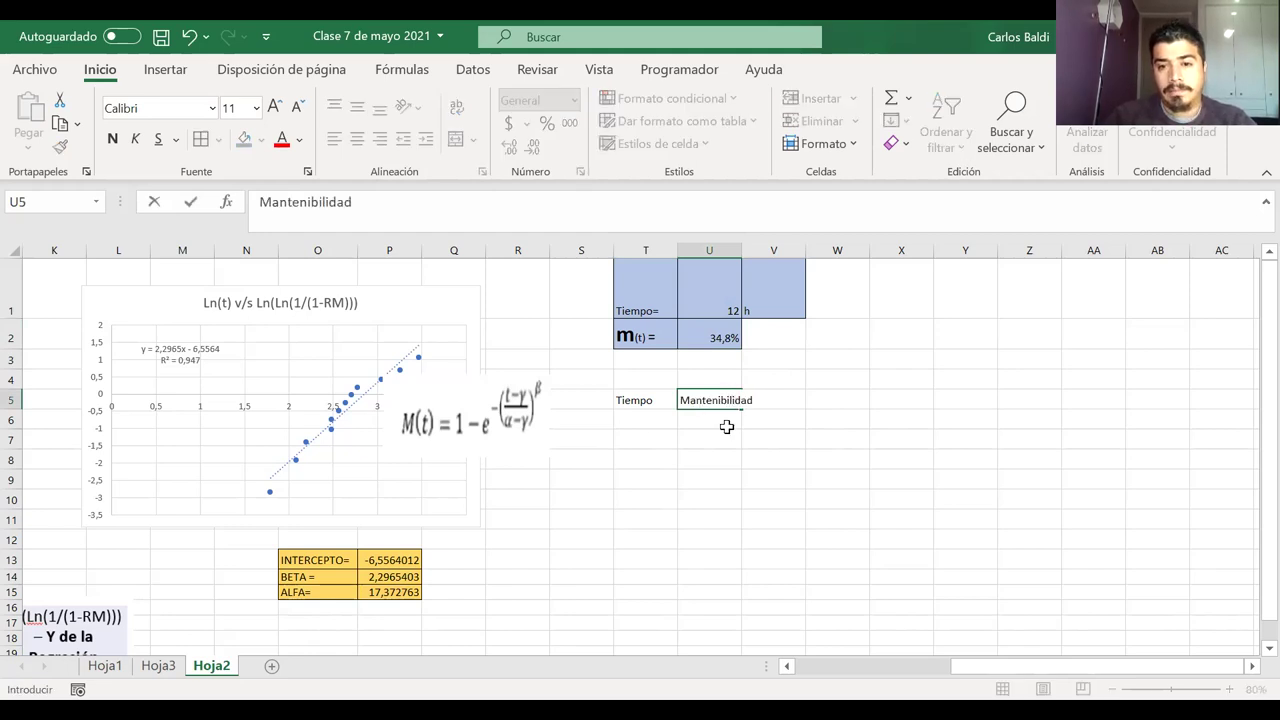
click(736, 251)
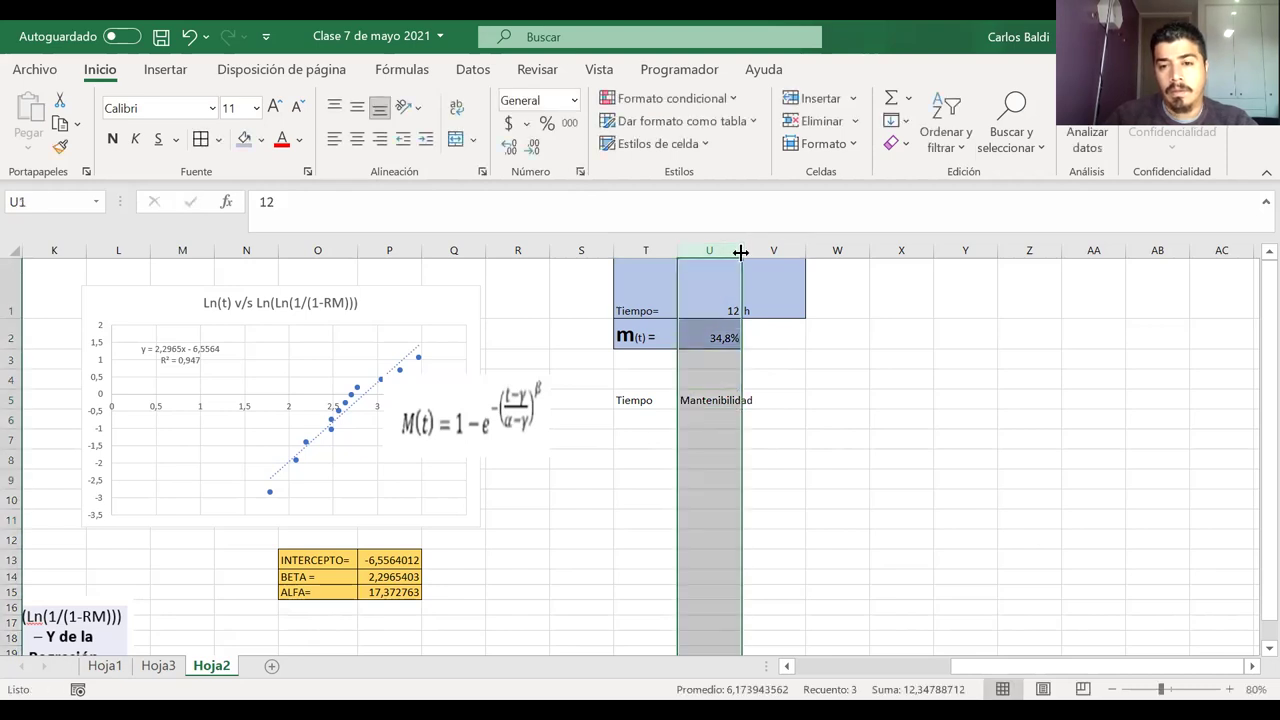
drag(741, 252, 756, 252)
- Fill the heading cells T5:U5 with light orange
click(649, 424)
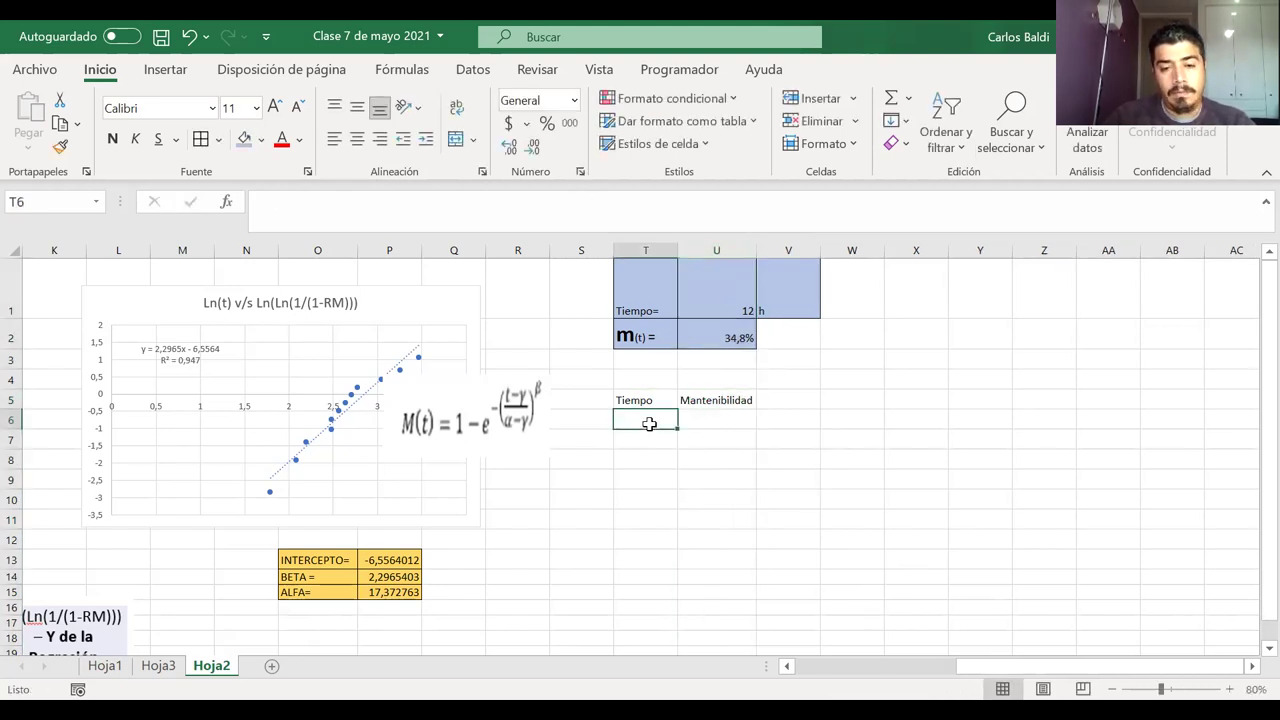
drag(632, 398, 740, 402)
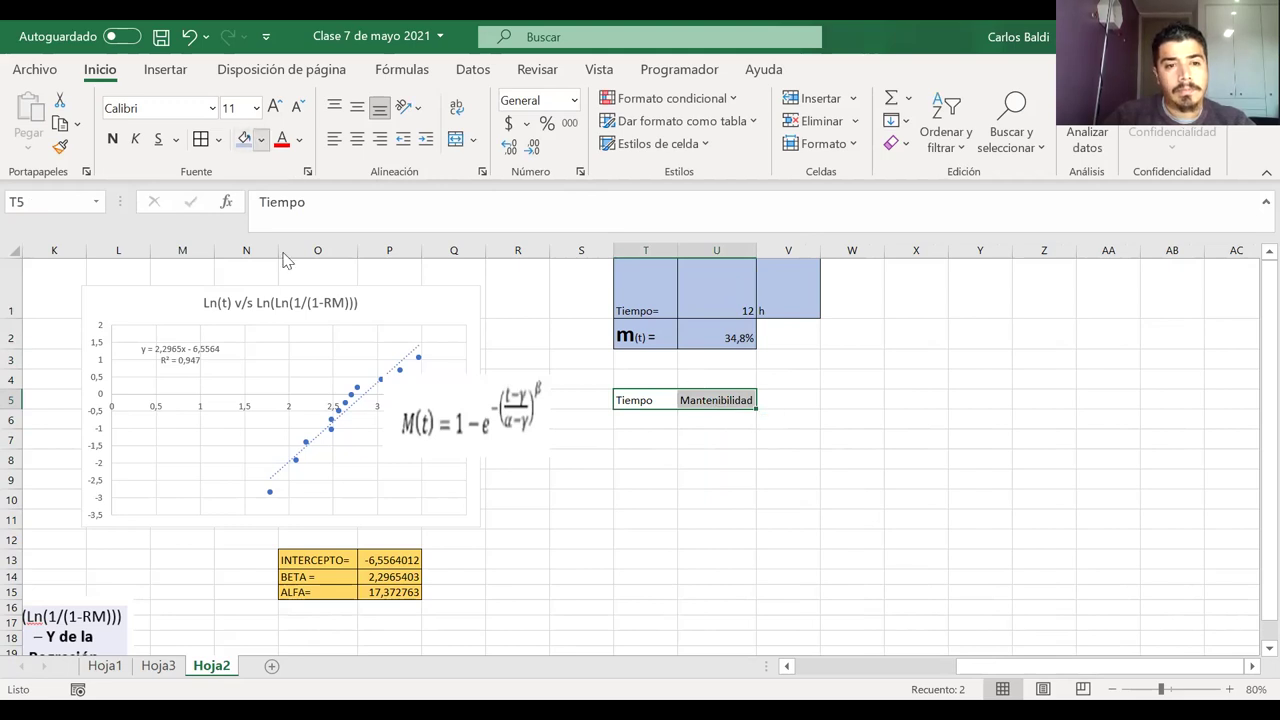
click(261, 139)
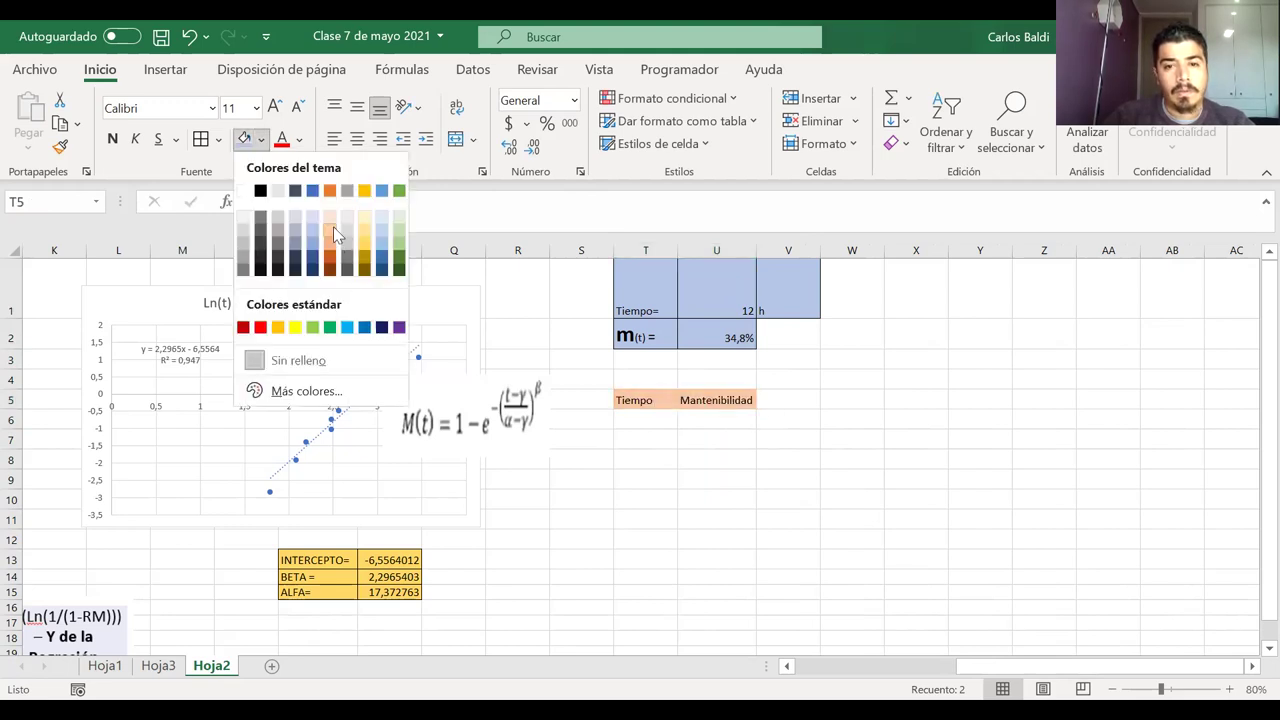
click(330, 229)
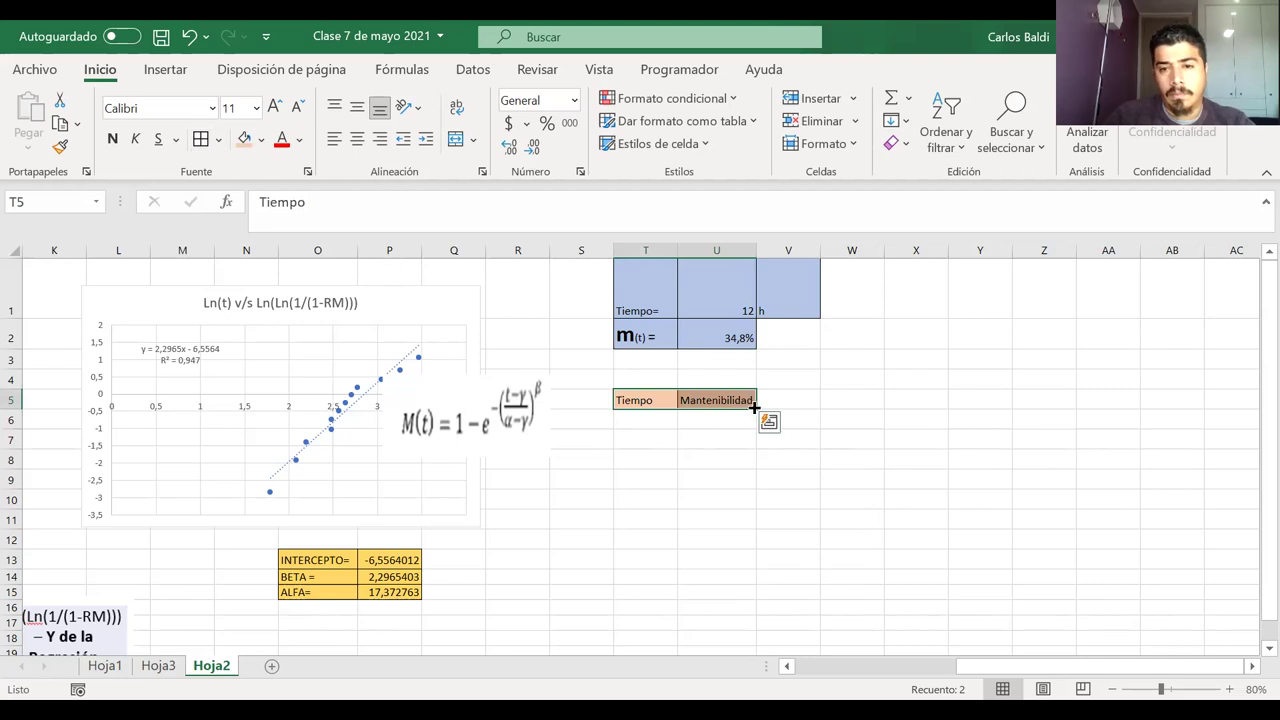
- Extend the light orange bordered formatting from T5:U5 down to row 8, clearing the copied heading text
drag(756, 424, 756, 430)
drag(716, 420, 654, 420)
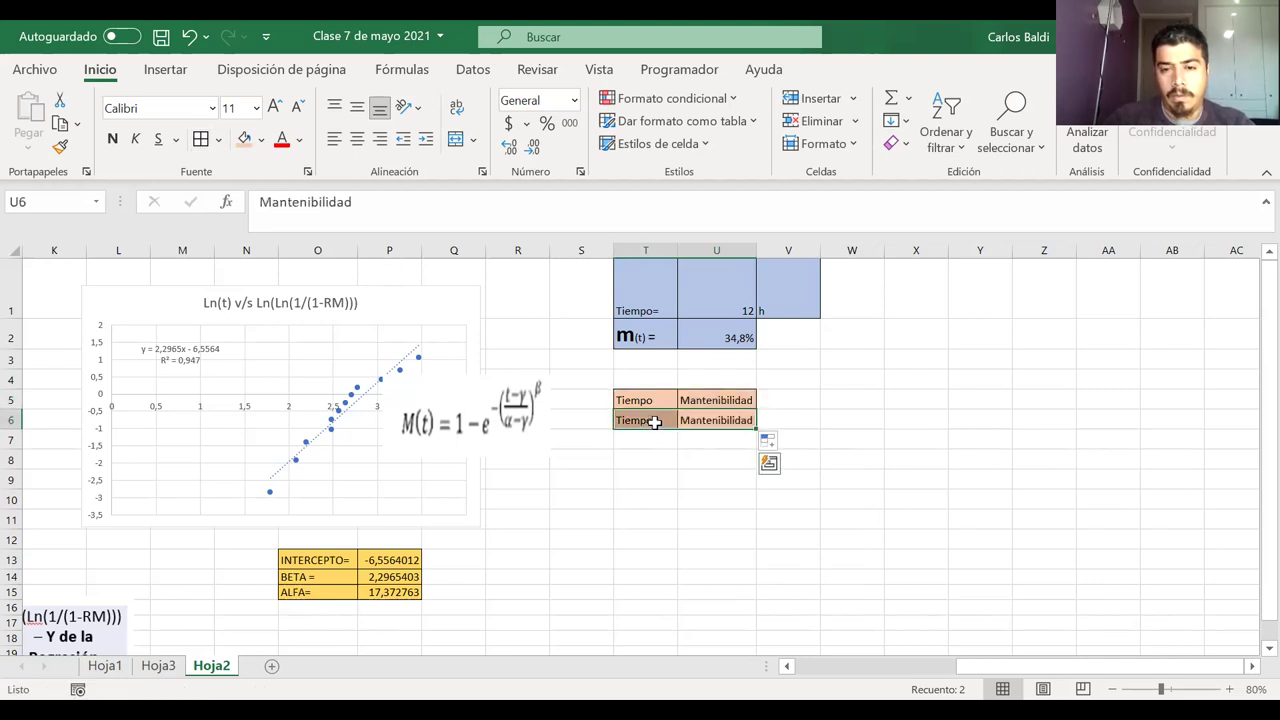
key(Delete)
drag(756, 428, 756, 468)
- Enter 1, 2 and 3 under Tiempo in T6:T8 and fill the series down to 50 in T55
click(645, 420)
text(1)
key(Return)
text(2)
key(Return)
text(3)
key(Return)
drag(646, 442, 664, 618)
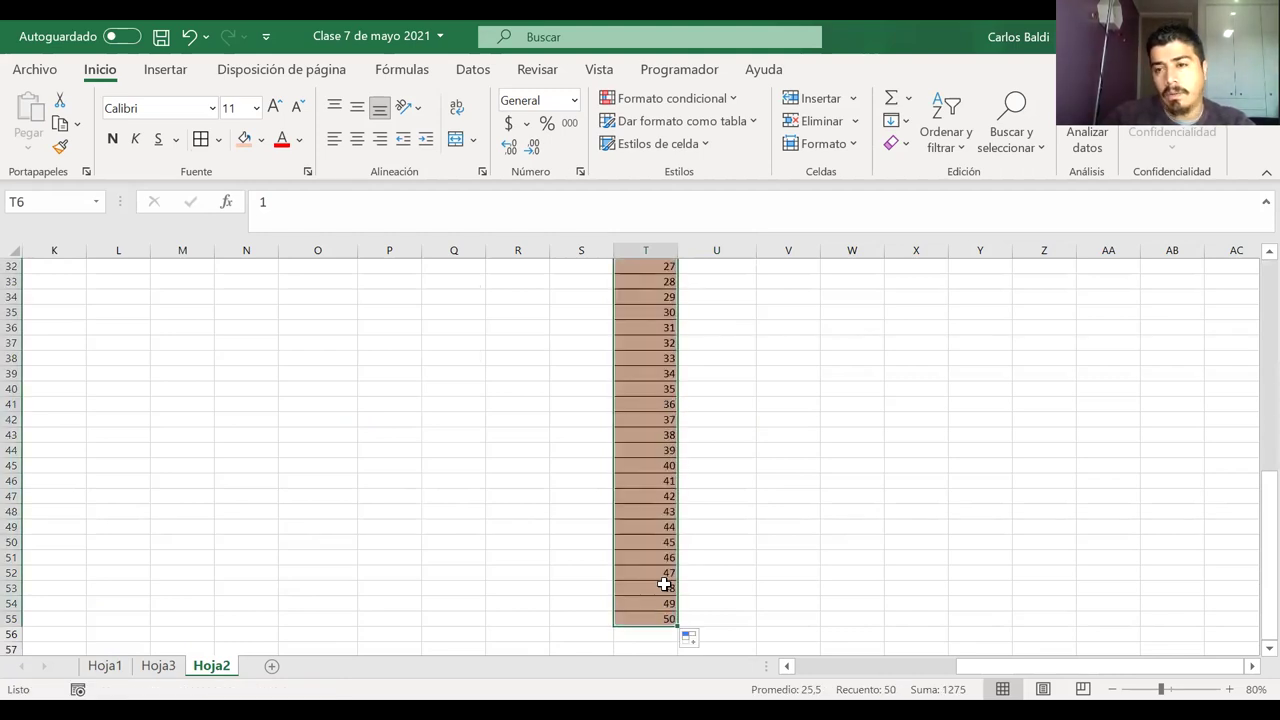
- Enter the maintainability formula =1-EXP(-((T6/$P$15)^$P$14)) in U6, with absolute references to alfa and beta
scroll(816, 433, up, 4)
scroll(816, 433, up, 6)
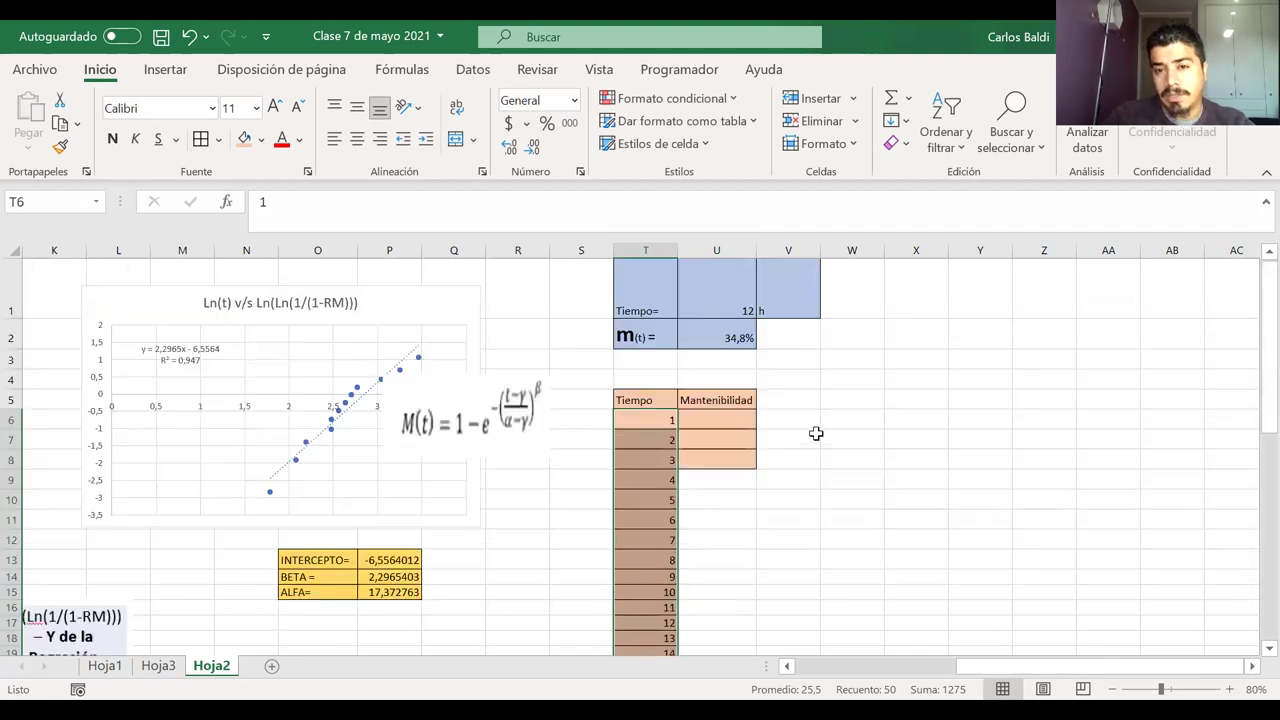
click(712, 420)
text(=)
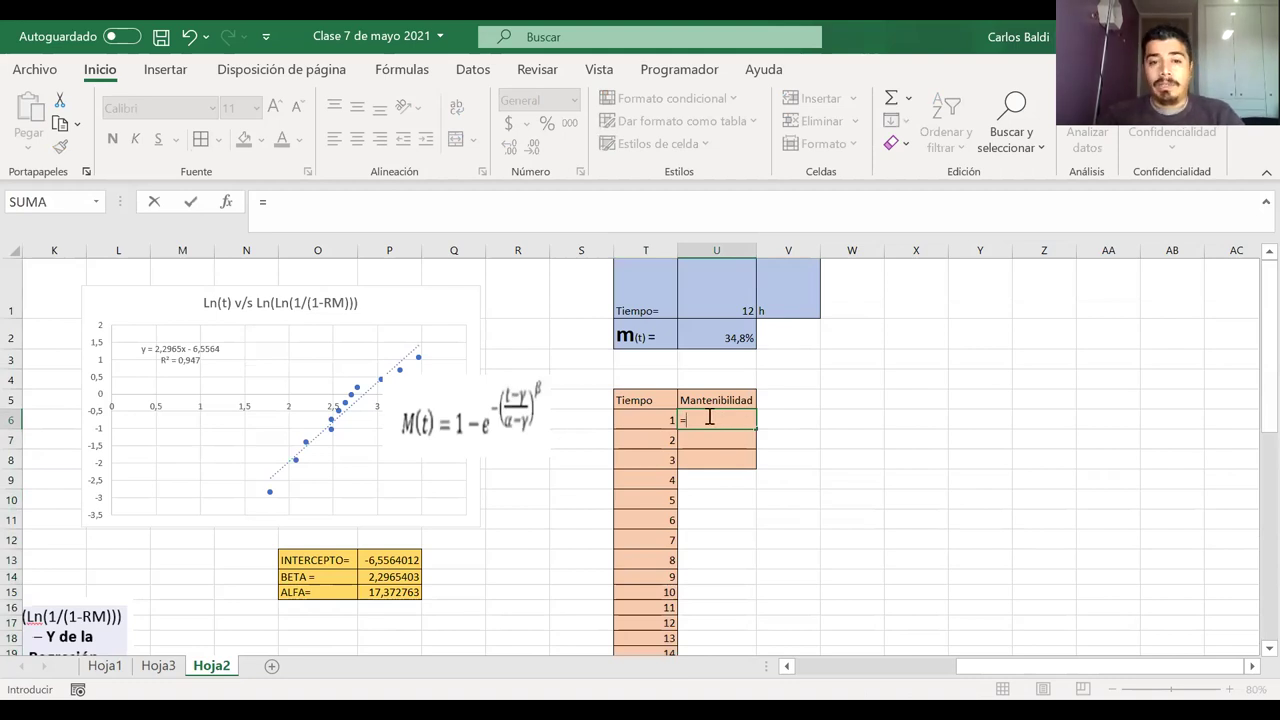
text(1)
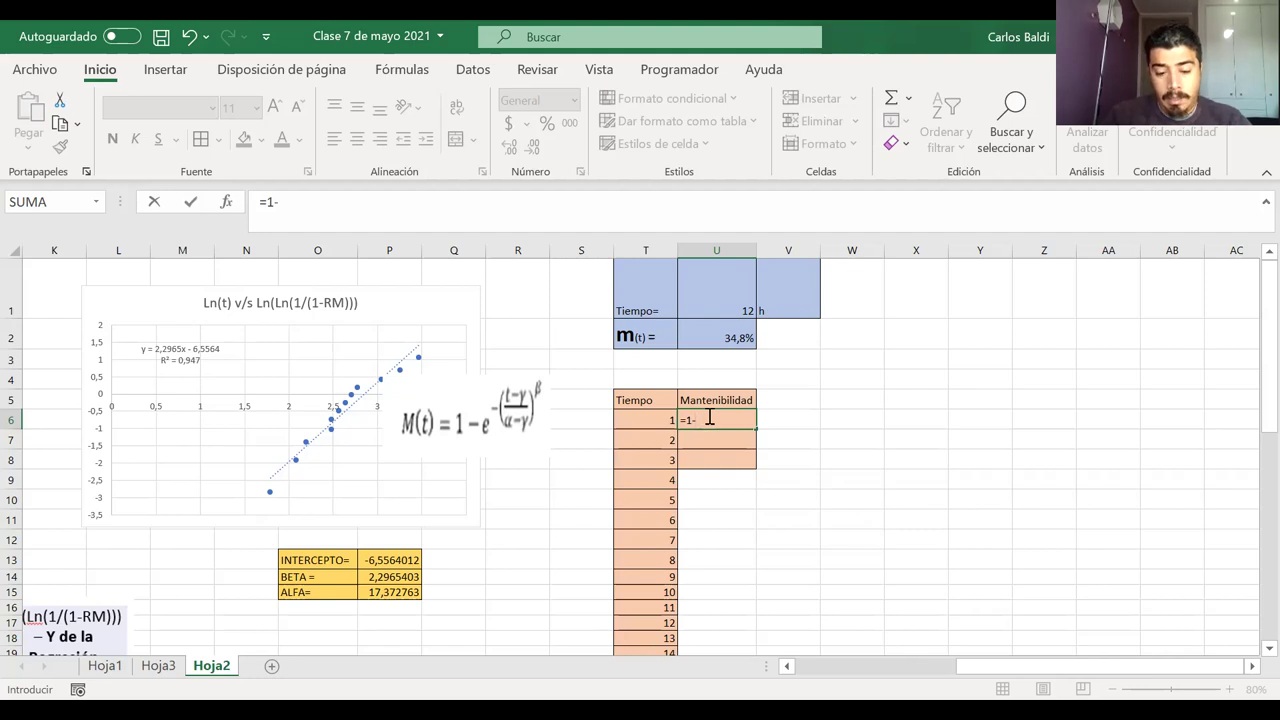
text(-exp)
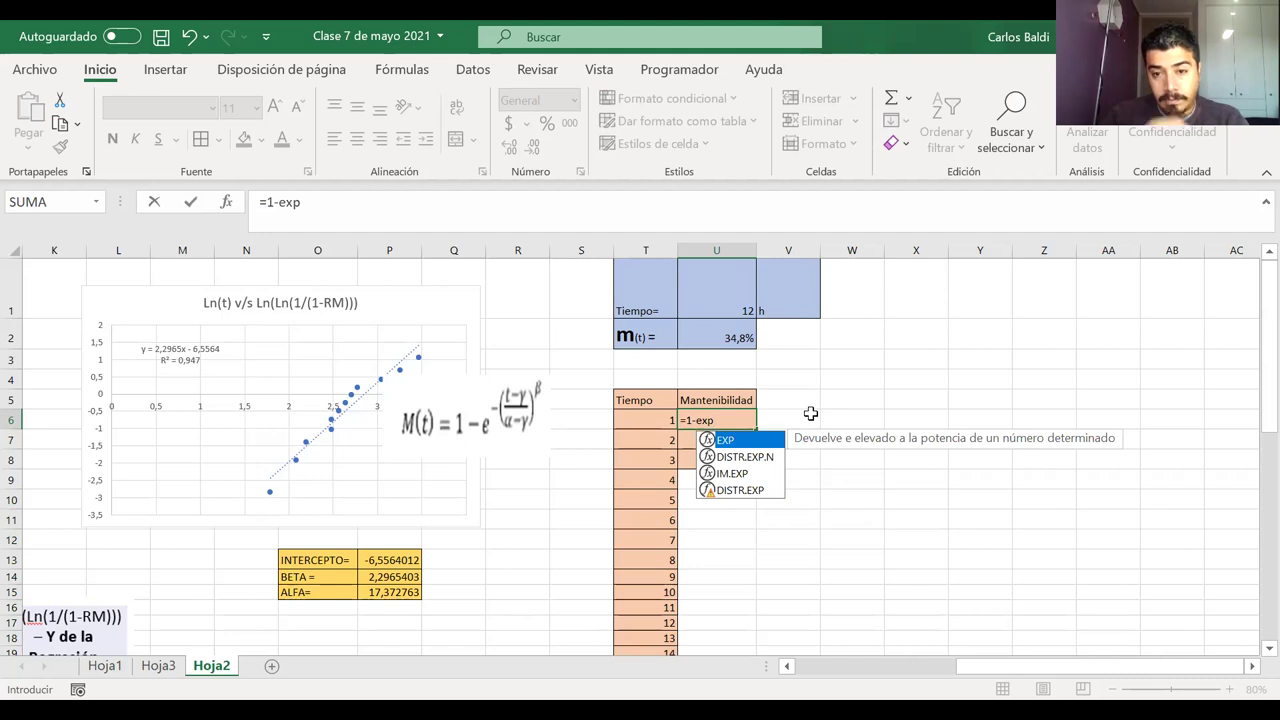
text(()
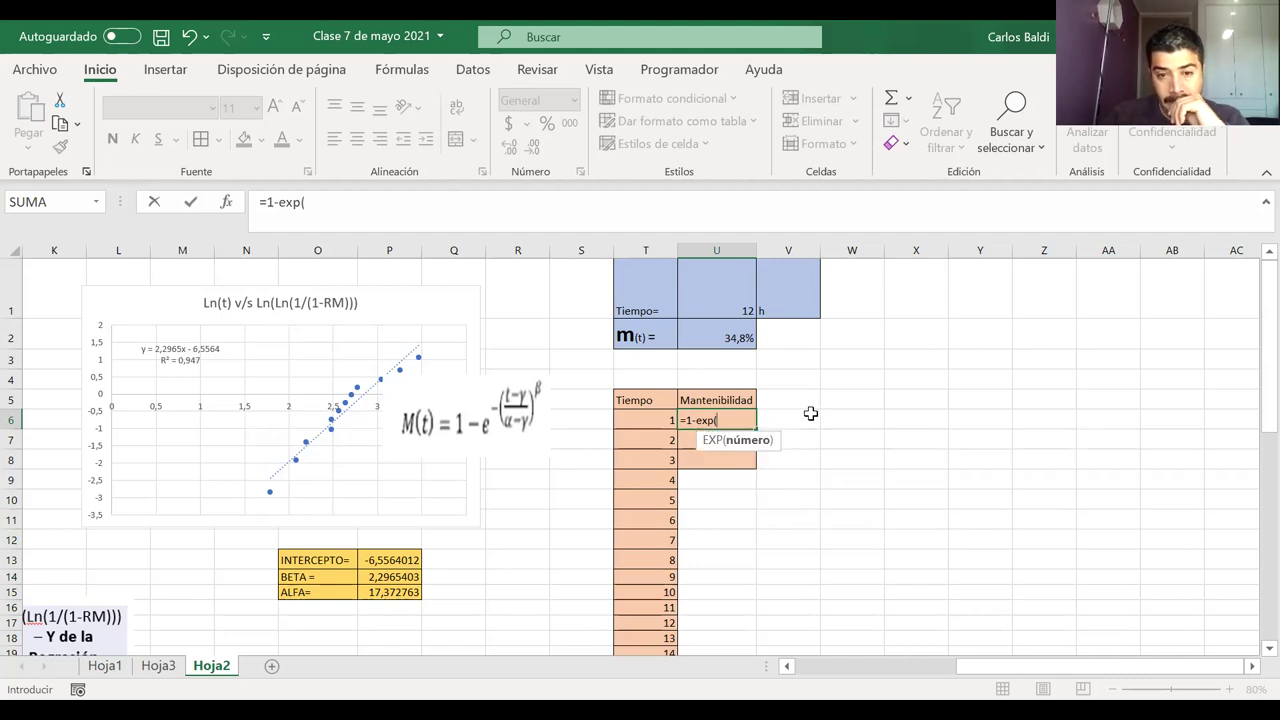
text(-()
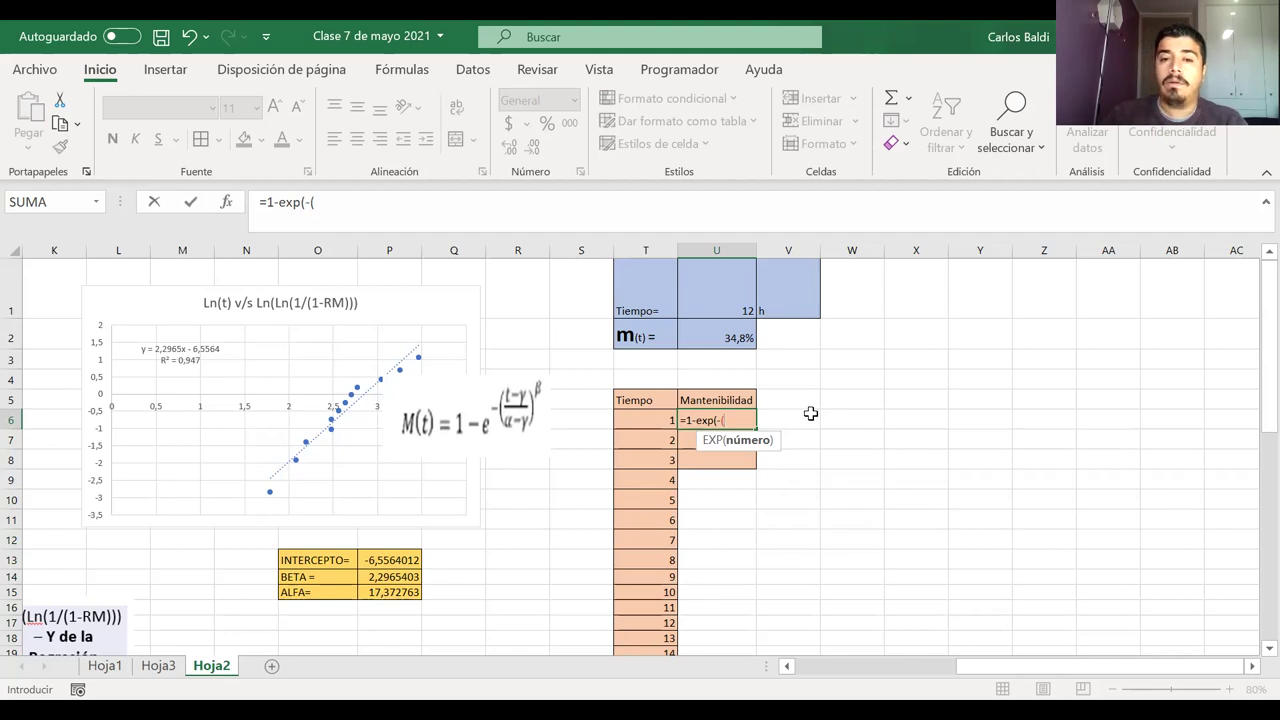
text(()
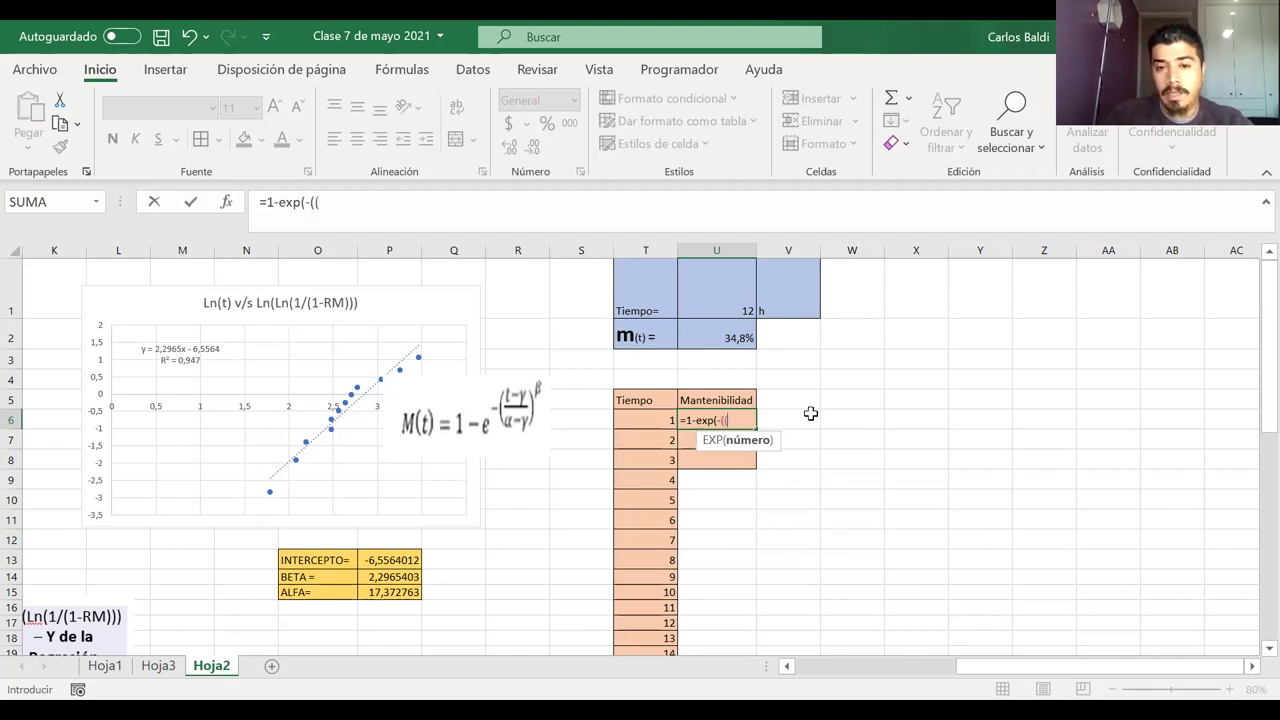
click(646, 421)
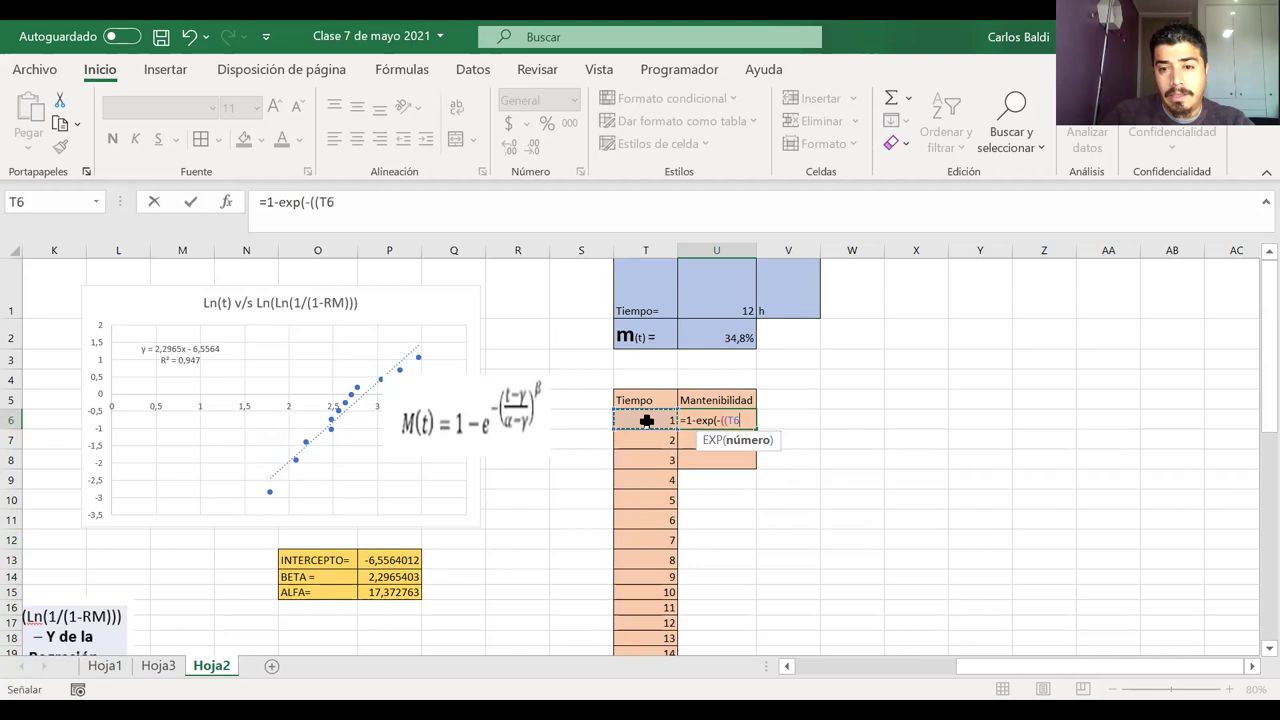
text(/)
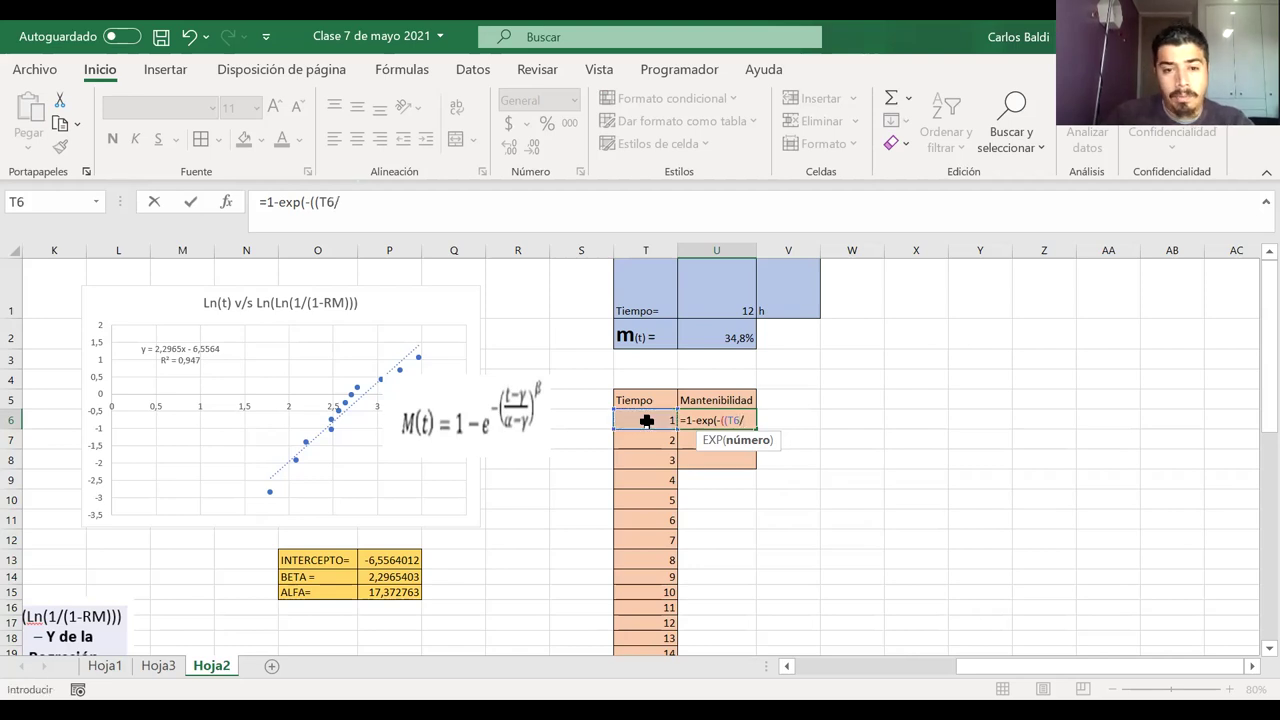
click(393, 592)
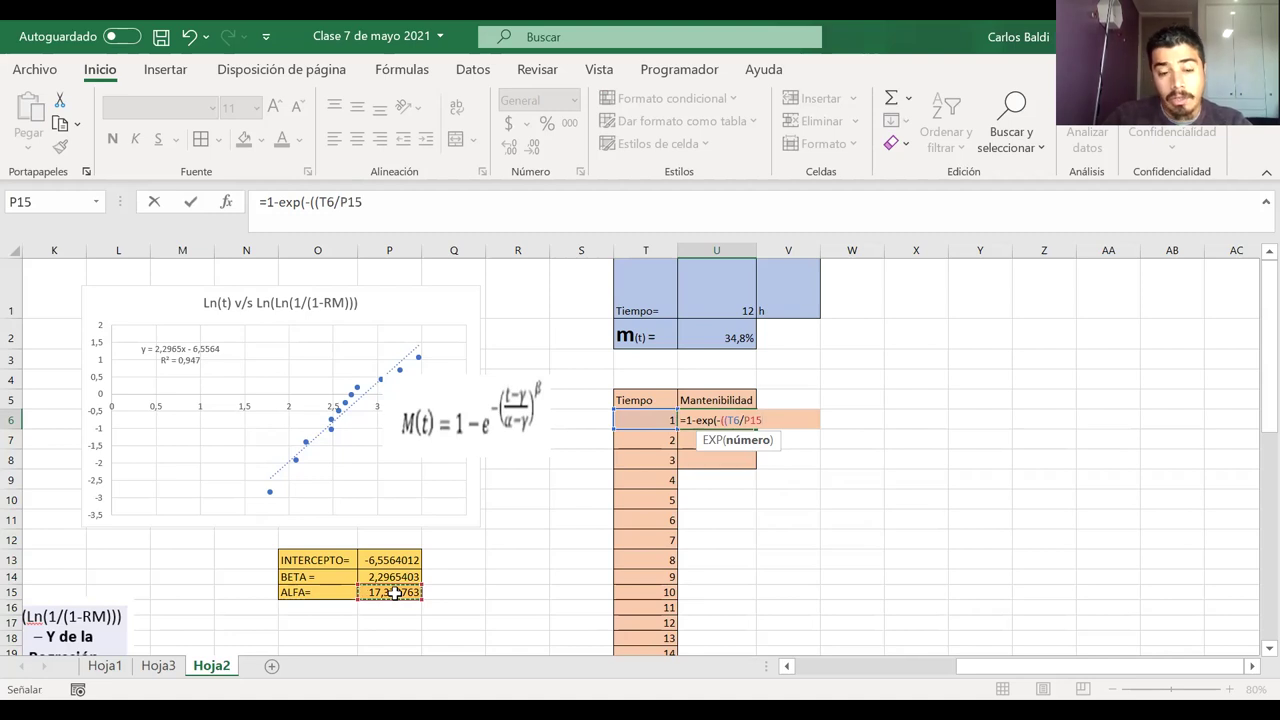
key(F4)
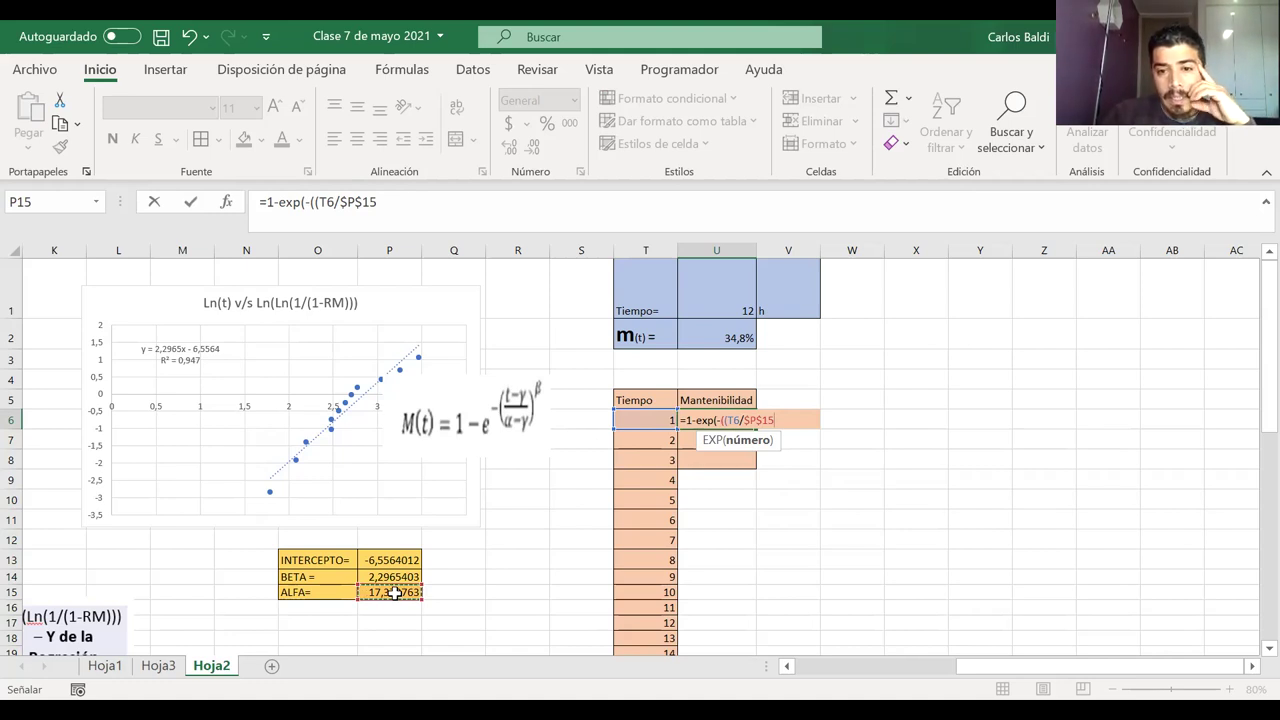
text())
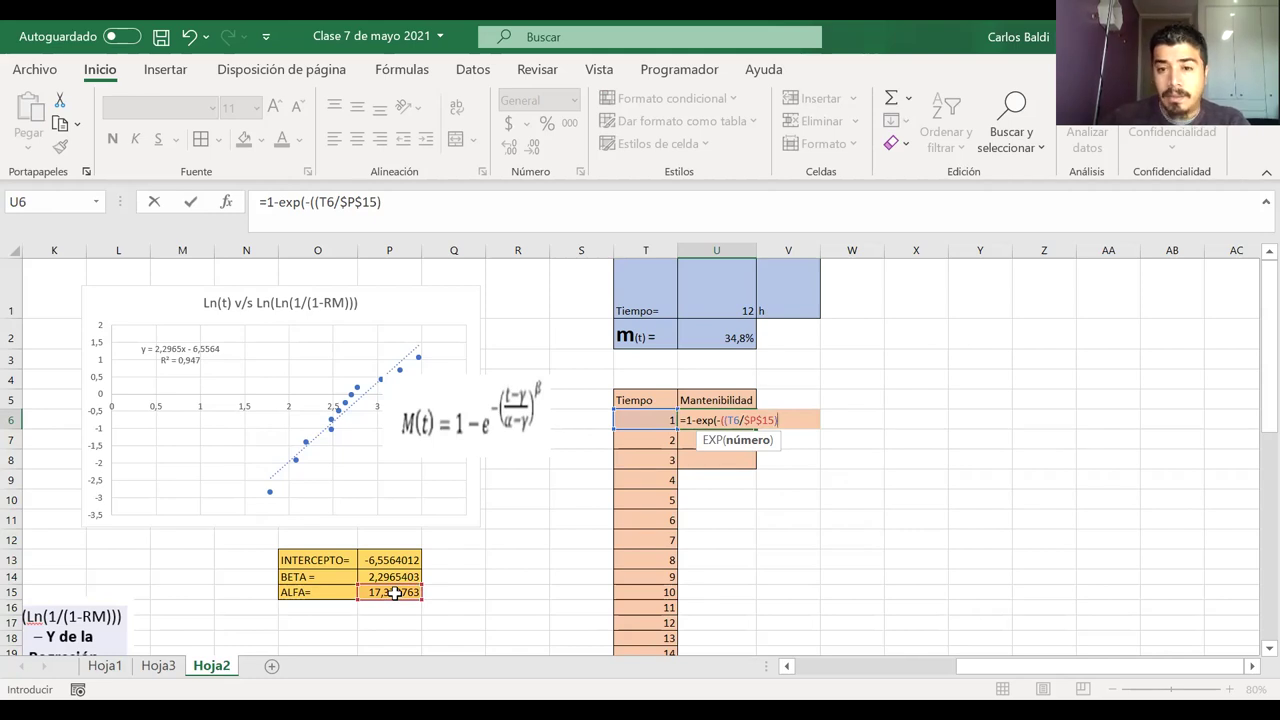
text(^)
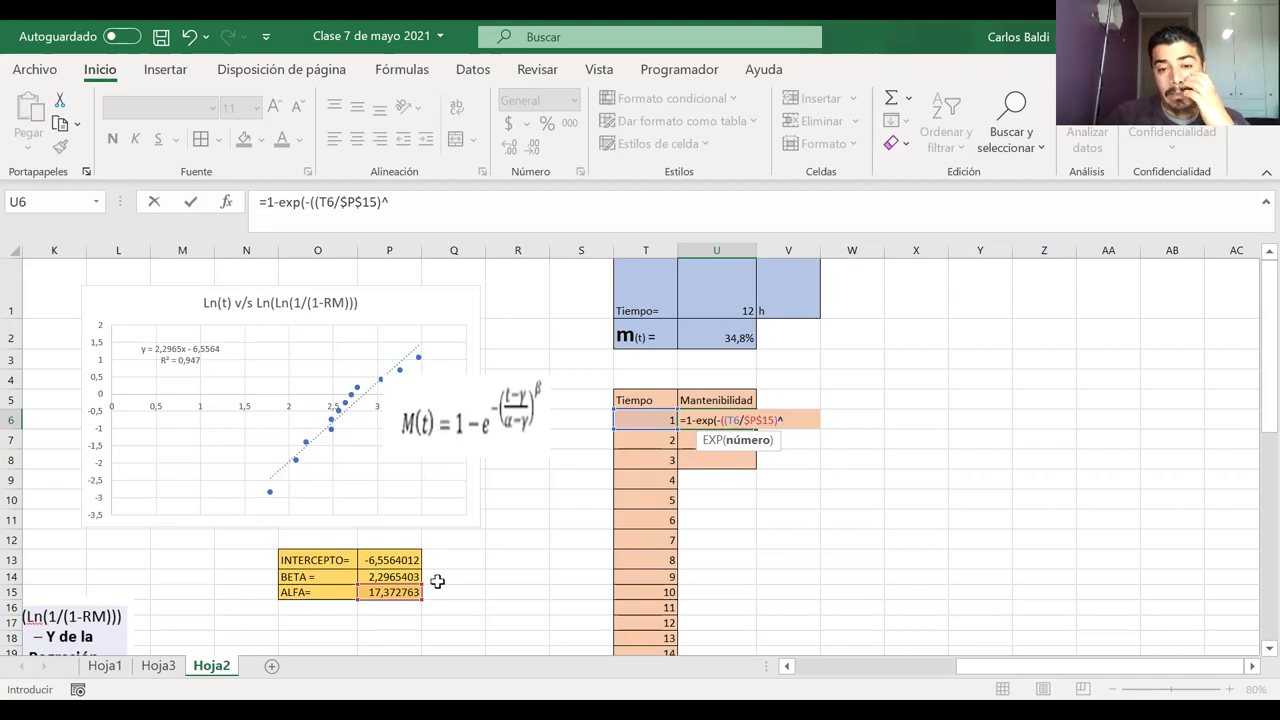
click(396, 577)
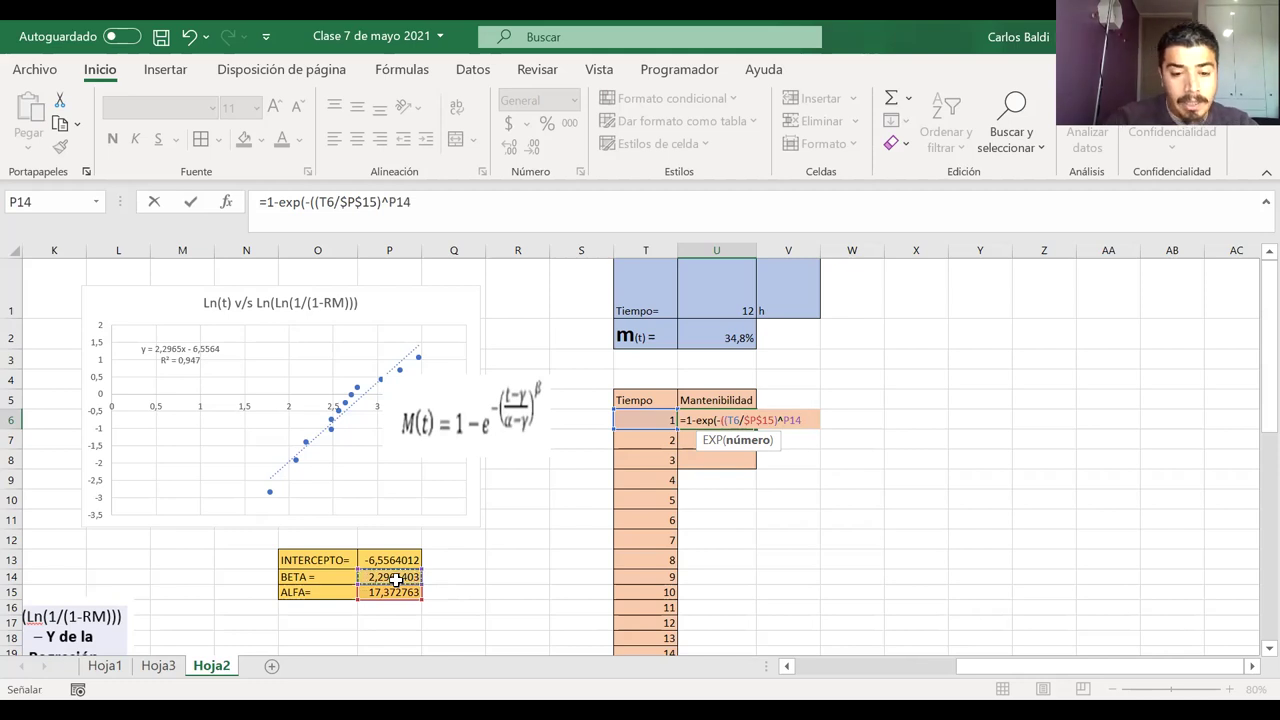
key(F4)
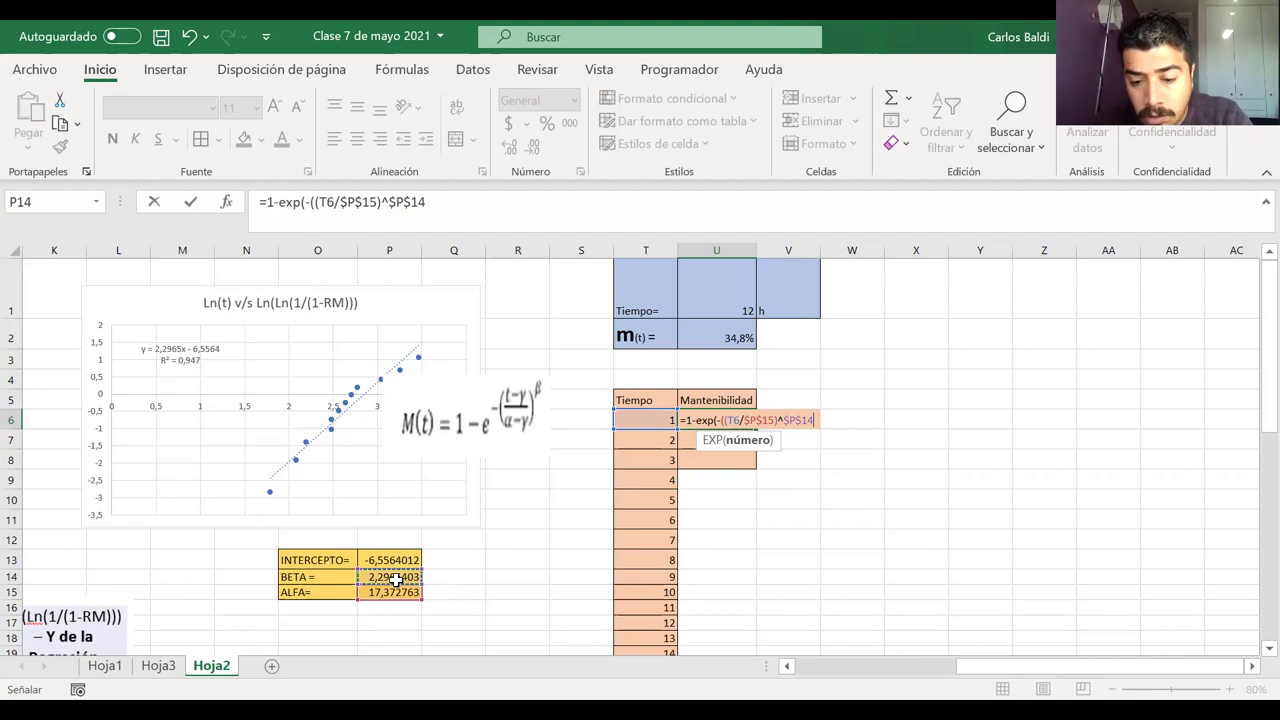
text())
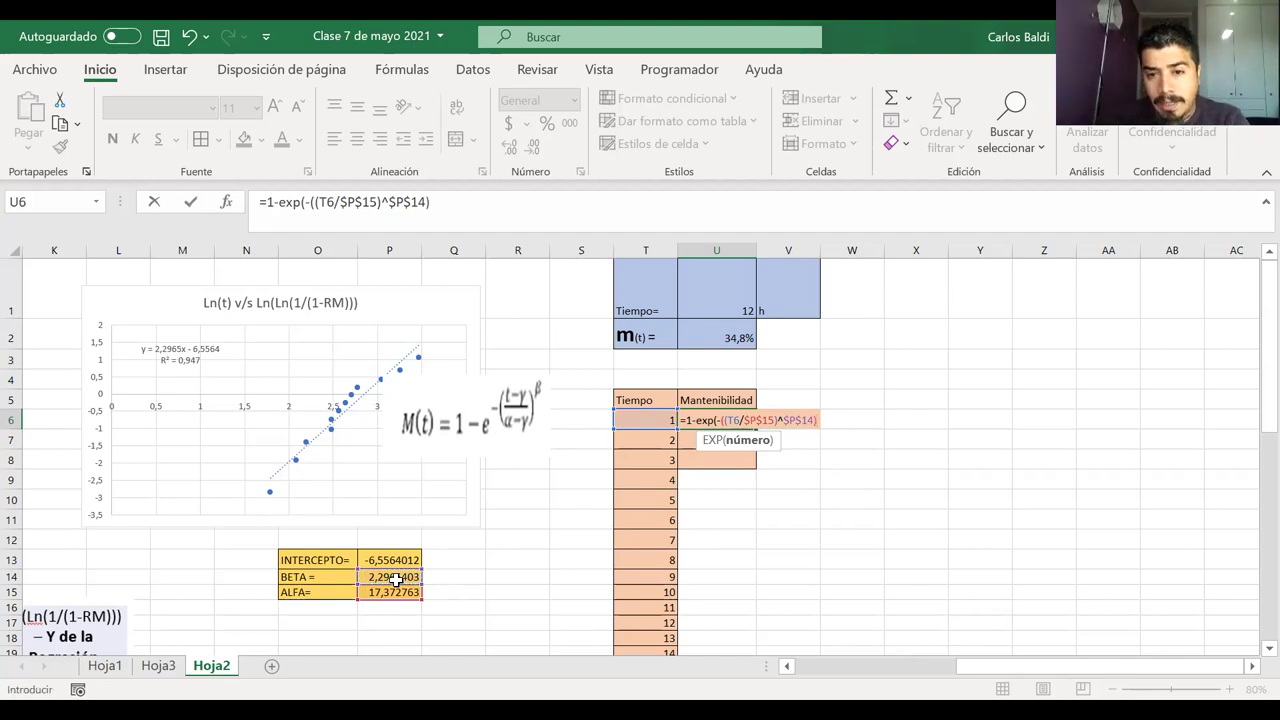
text())
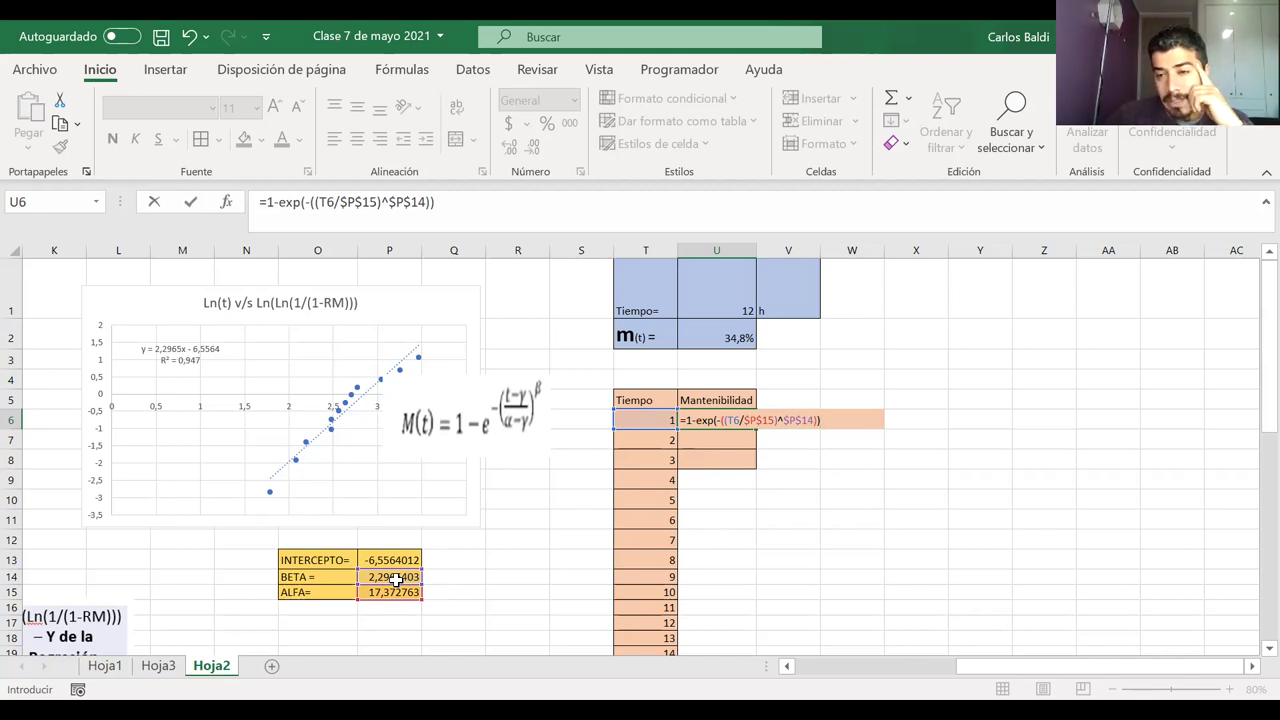
key(Return)
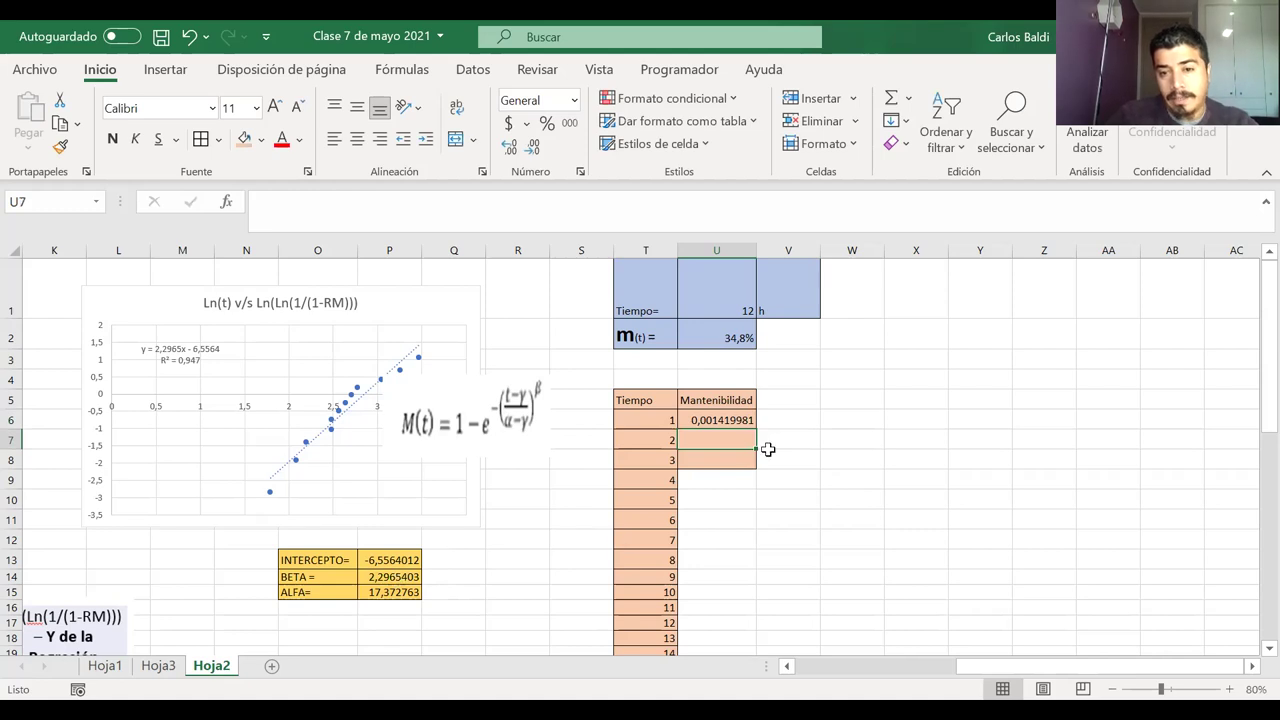
- Format the maintainability result in U6 as a percentage with two decimal places
click(705, 420)
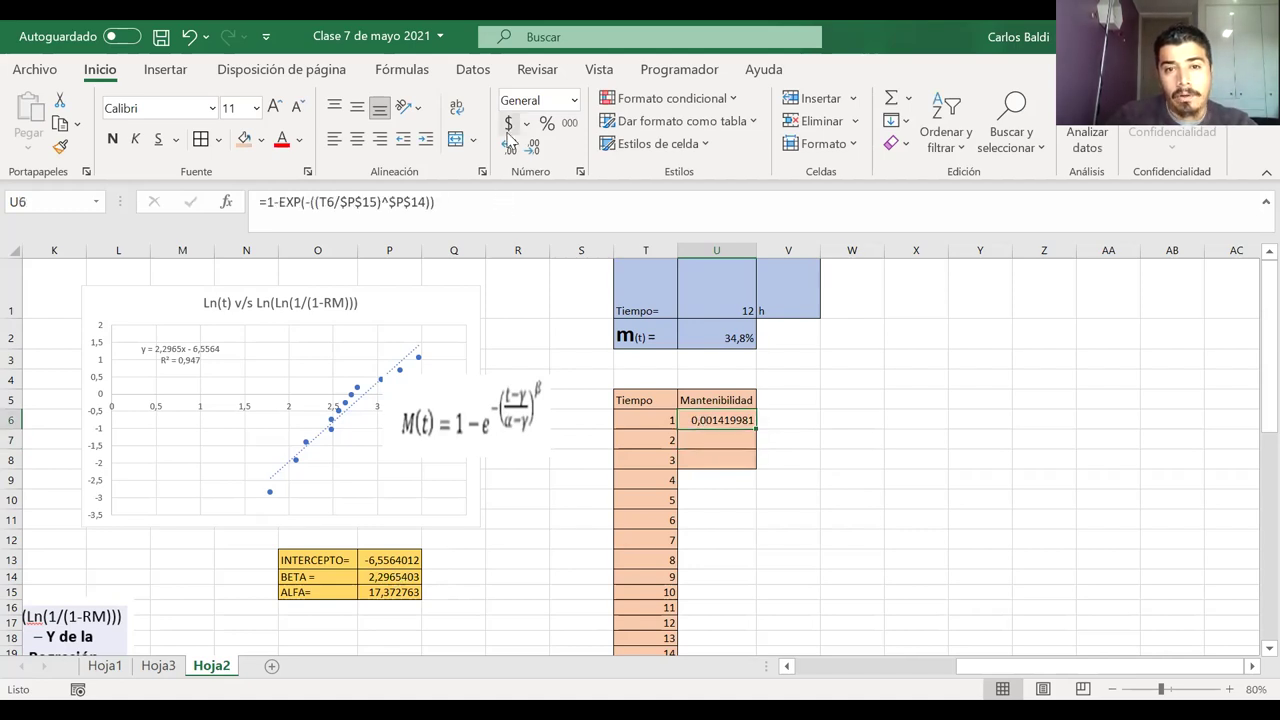
click(547, 124)
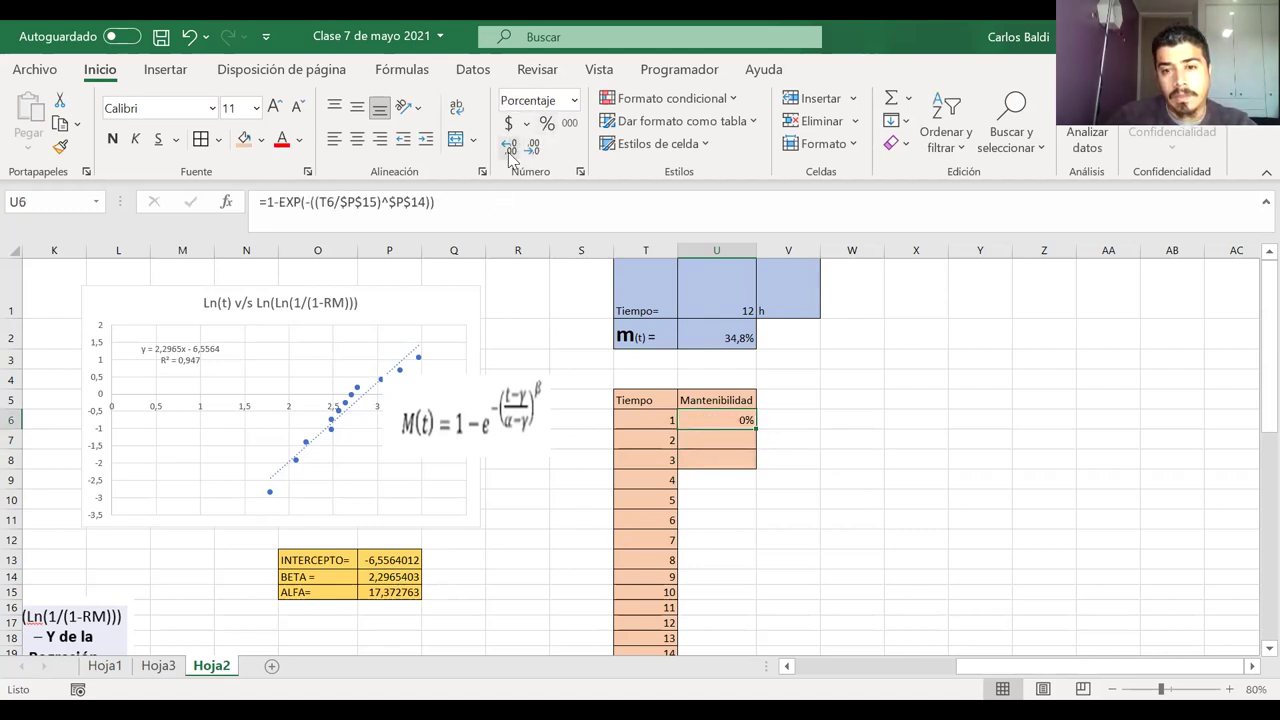
click(509, 147)
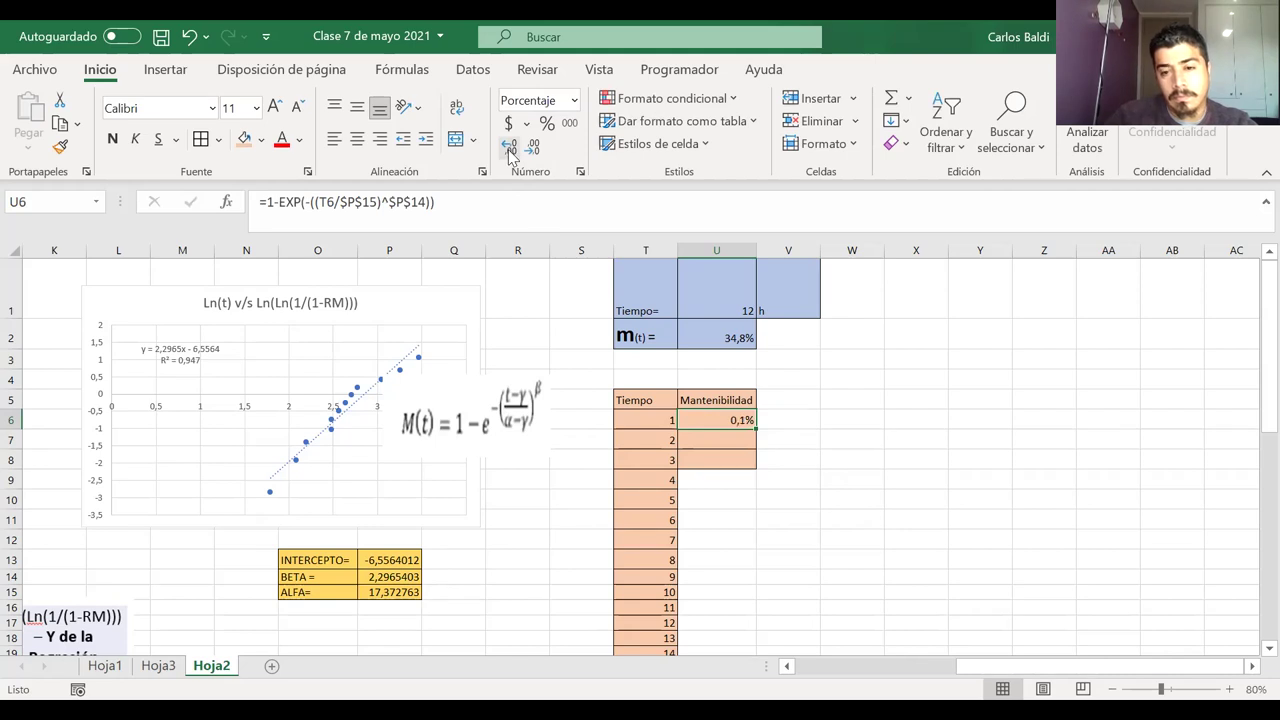
click(509, 147)
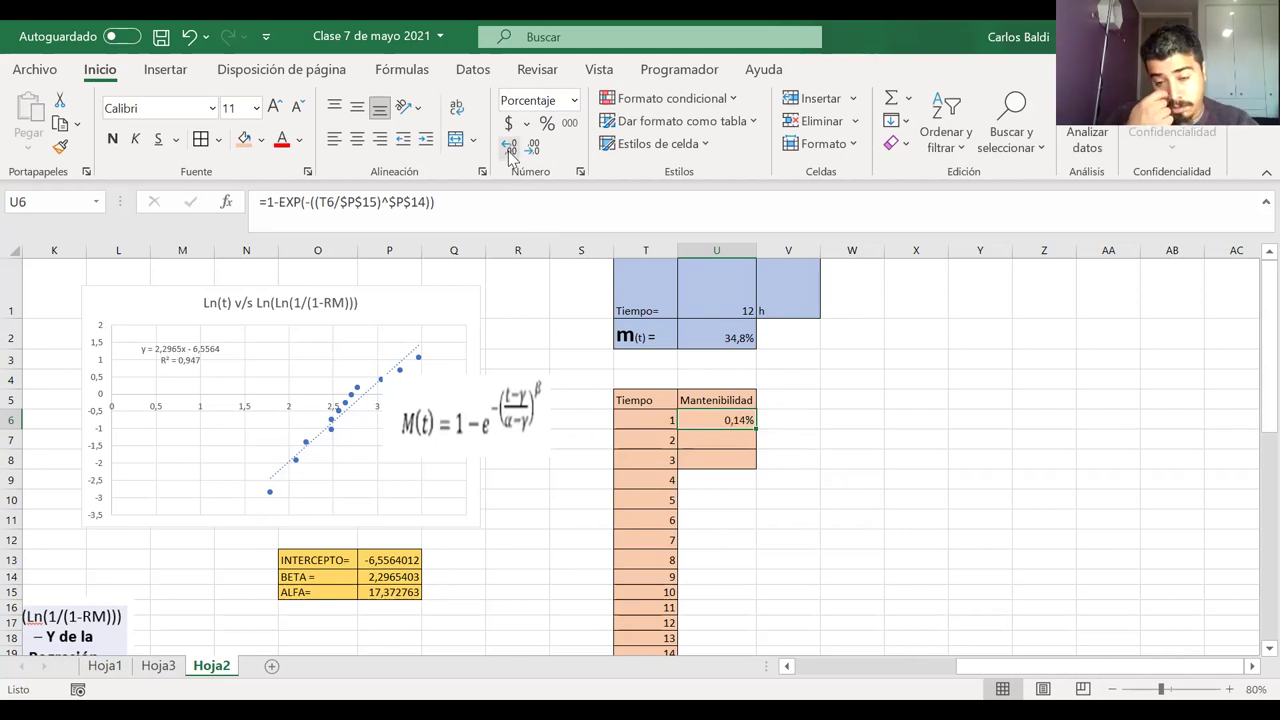
- Fill the maintainability formula from U6 down to U55 and review the results through time 50
double_click(757, 427)
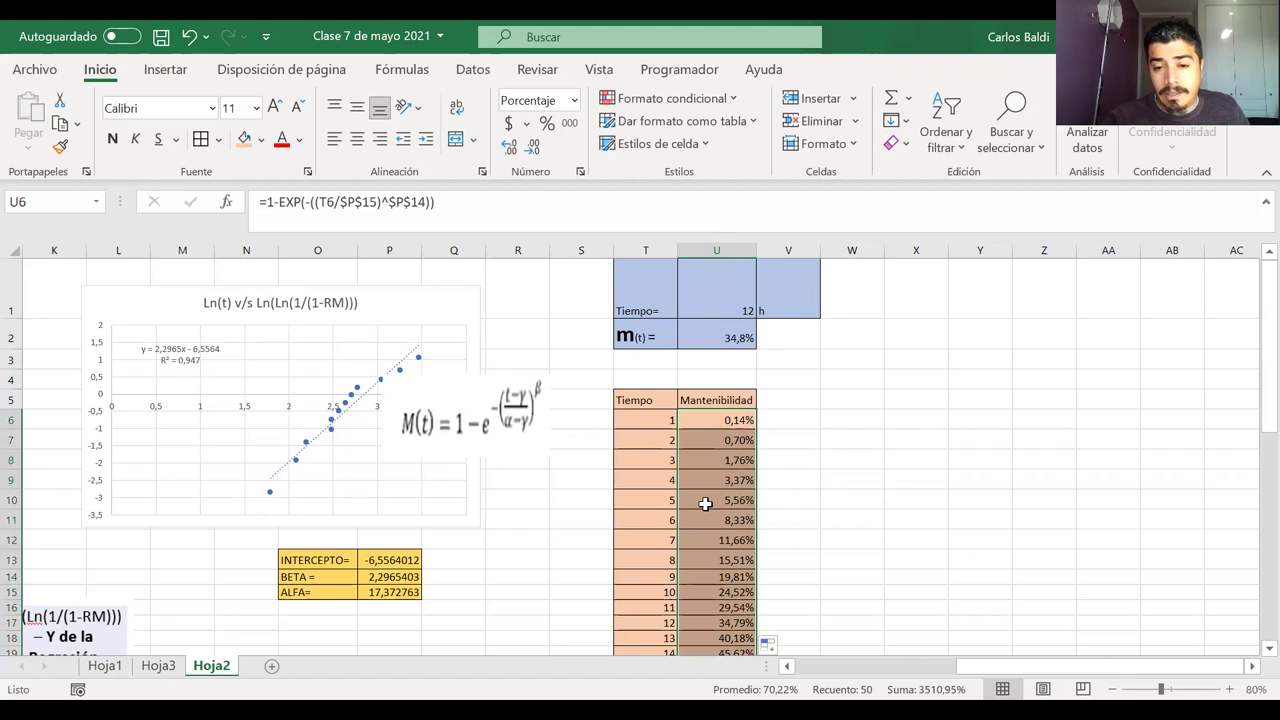
scroll(705, 504, down, 3)
scroll(705, 504, down, 3)
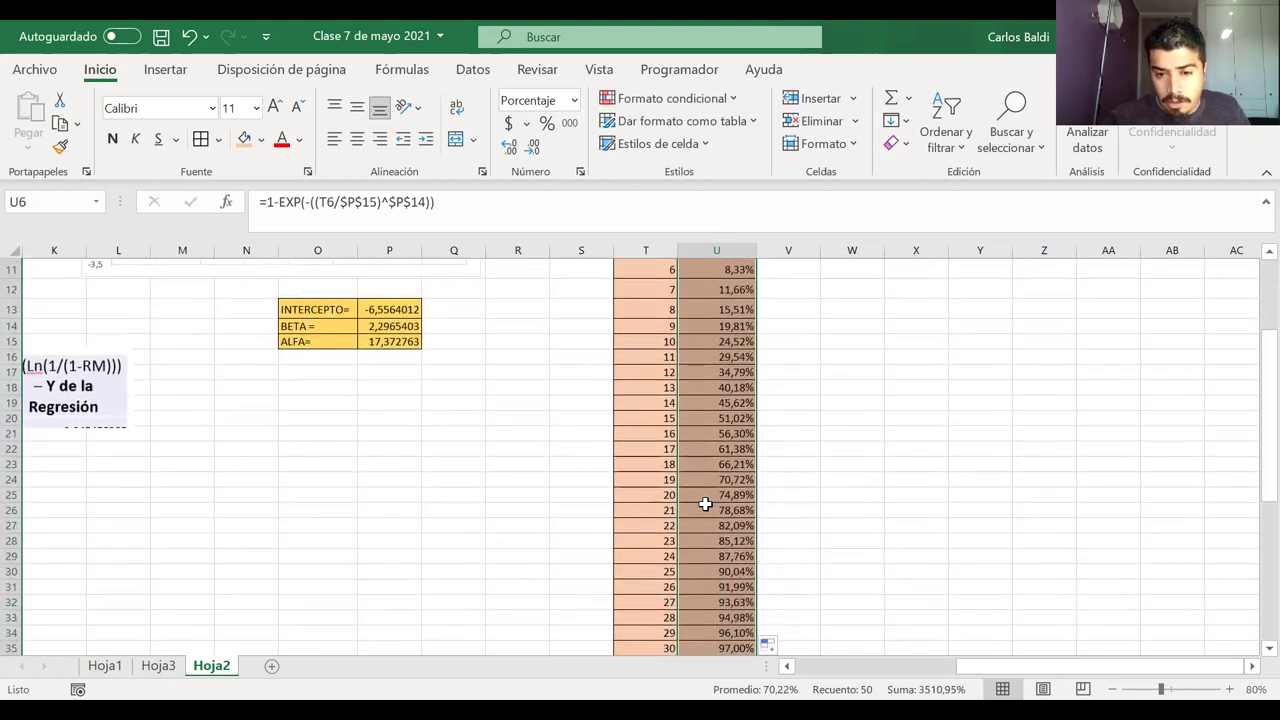
scroll(705, 504, down, 1)
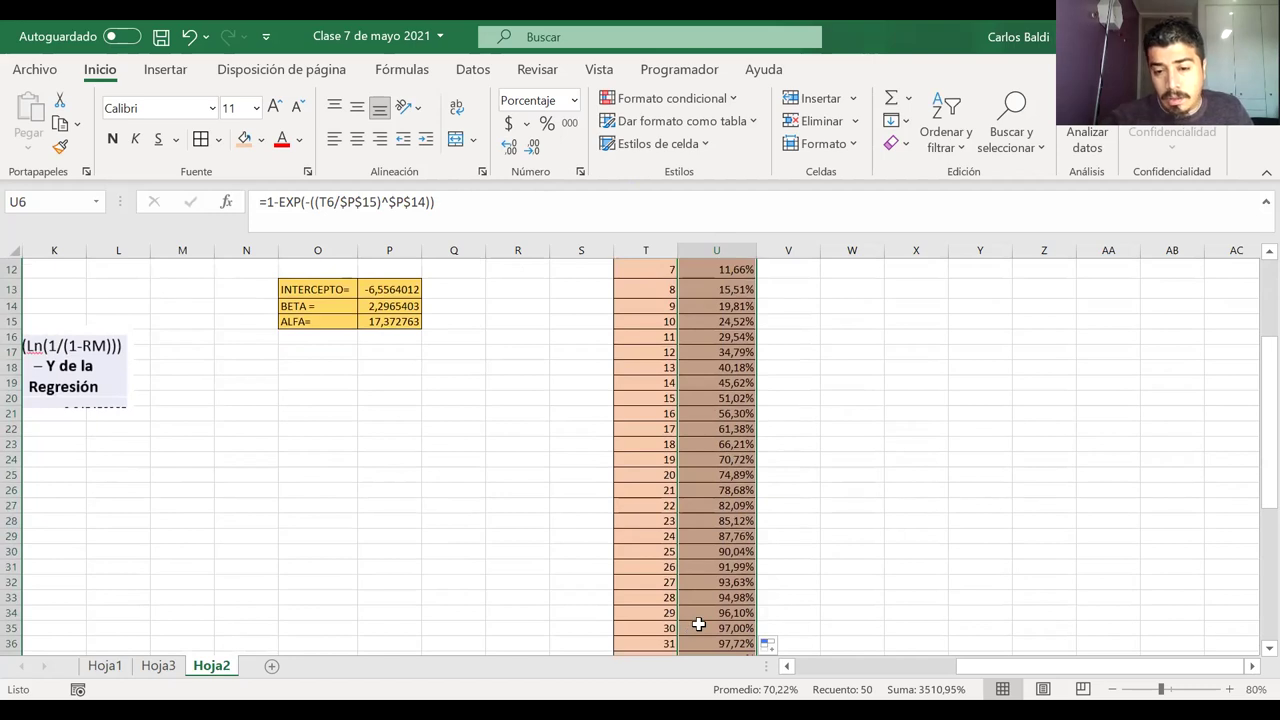
scroll(698, 624, down, 5)
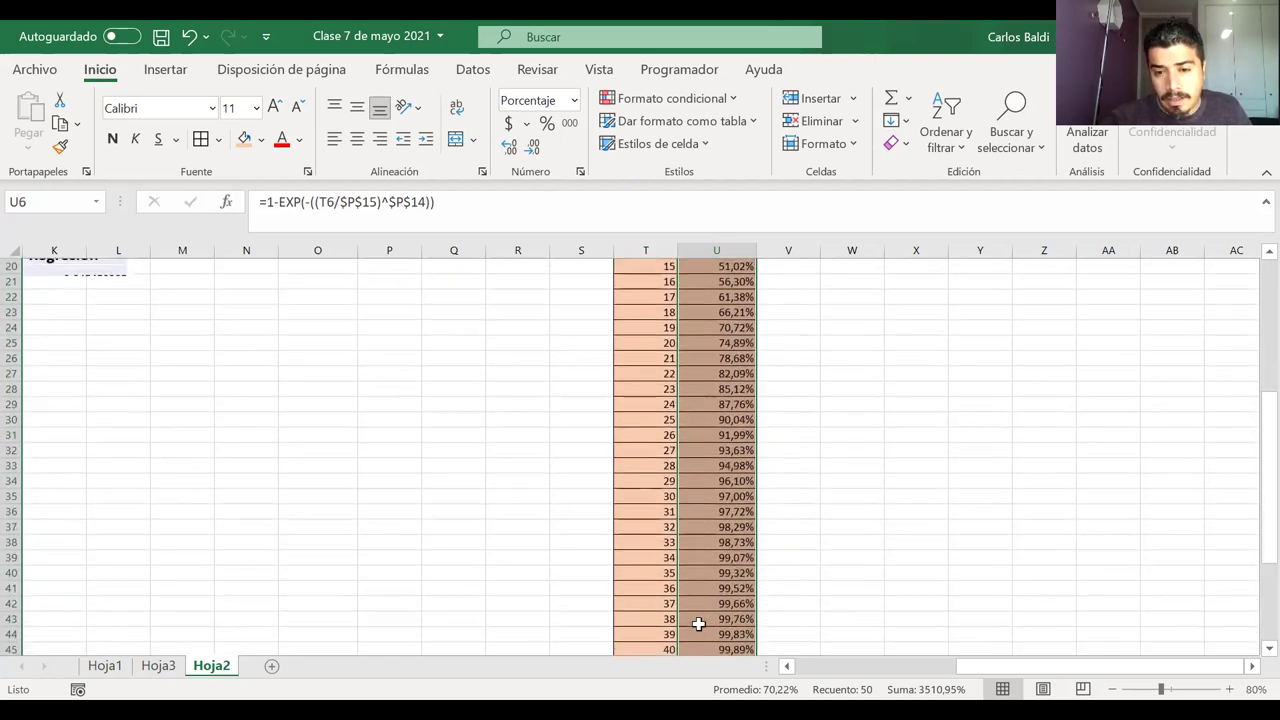
drag(656, 637, 694, 637)
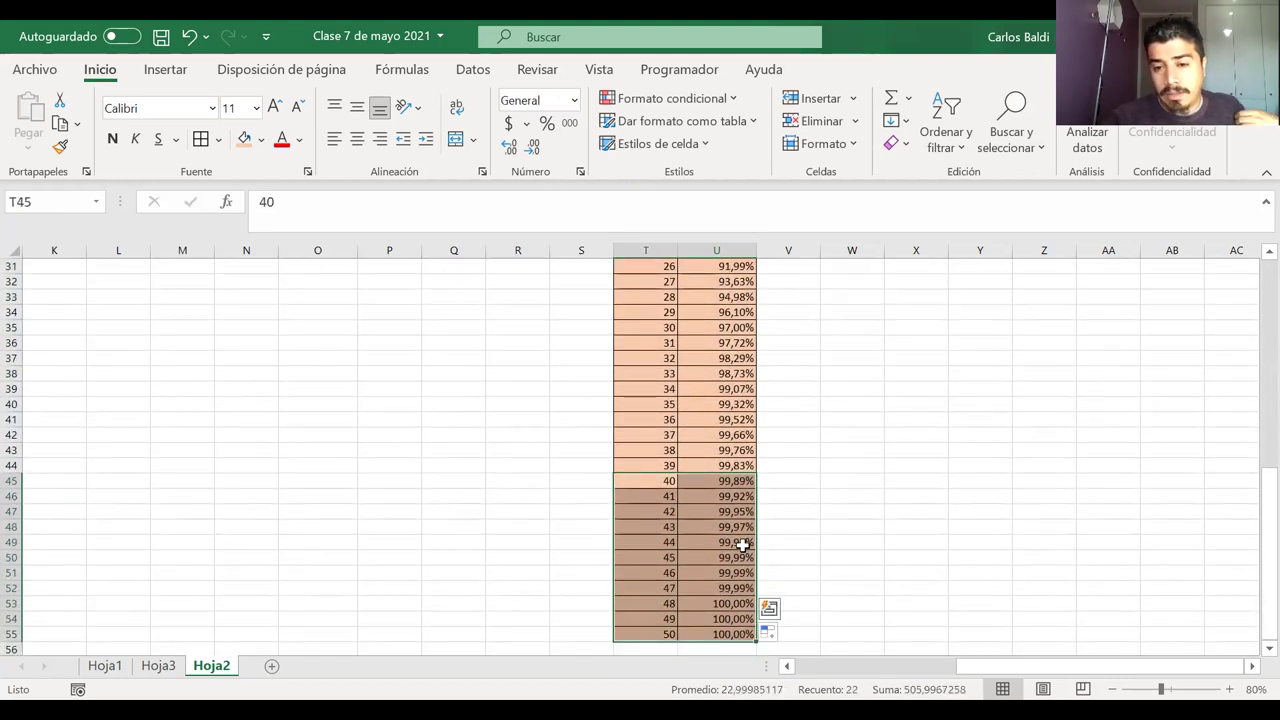
- Insert a scatter chart with smooth lines and no markers from T6:U55 and place it beside the table
scroll(883, 446, up, 10)
drag(640, 418, 726, 618)
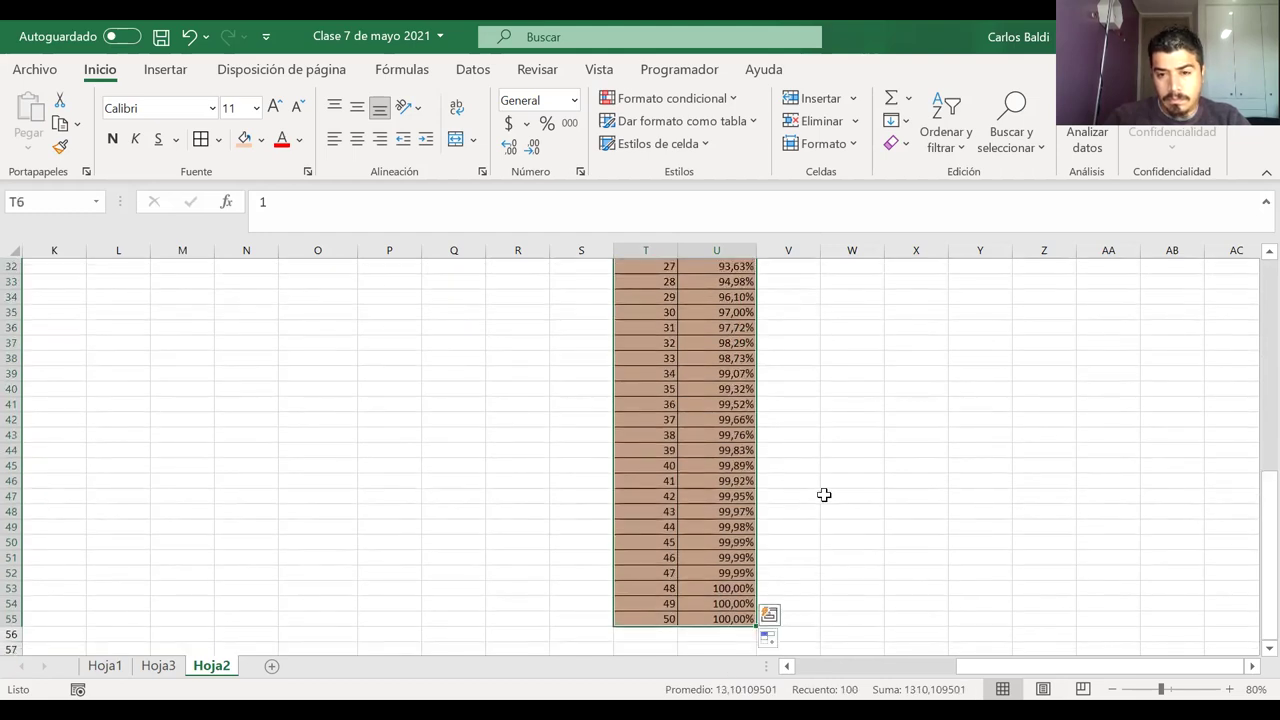
scroll(824, 494, up, 10)
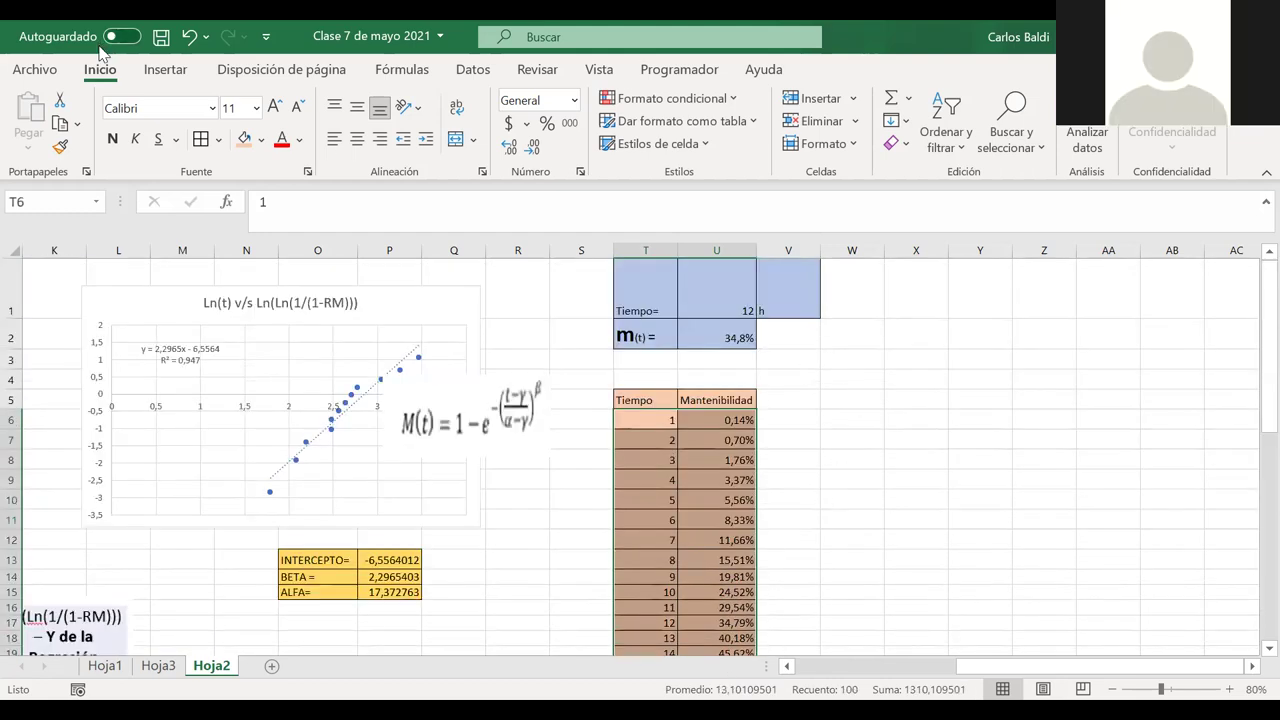
click(140, 76)
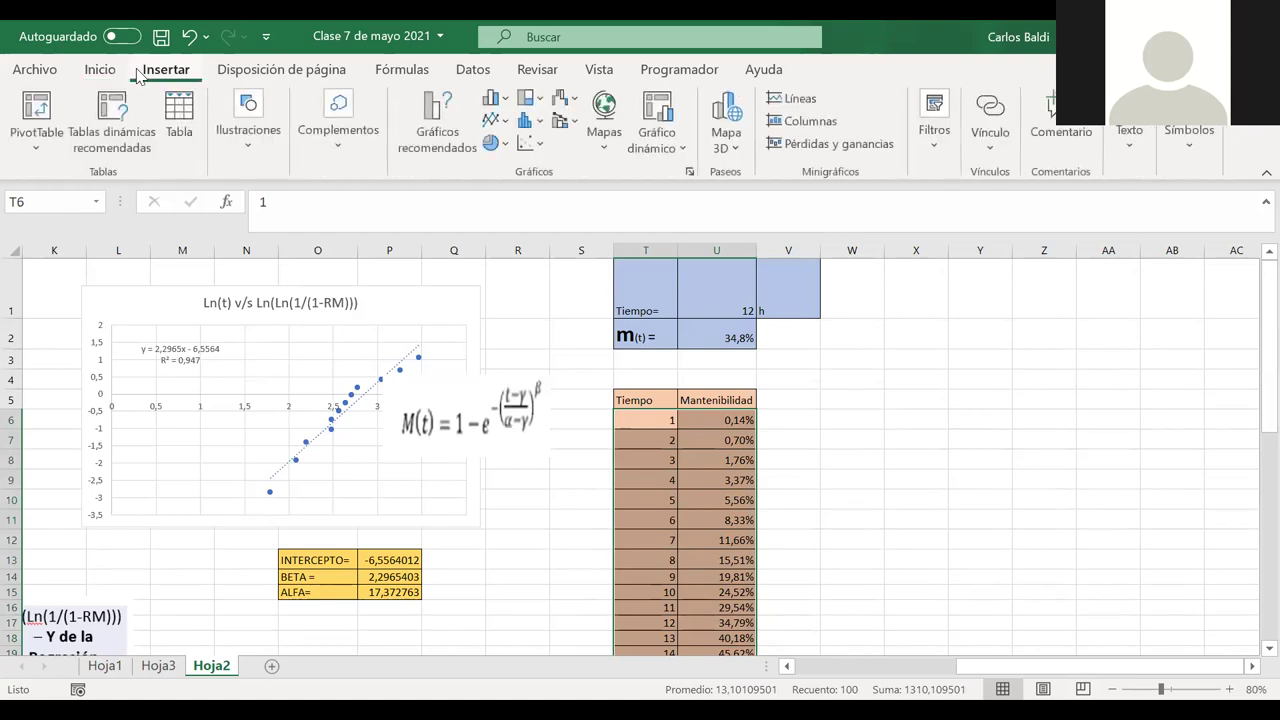
click(531, 144)
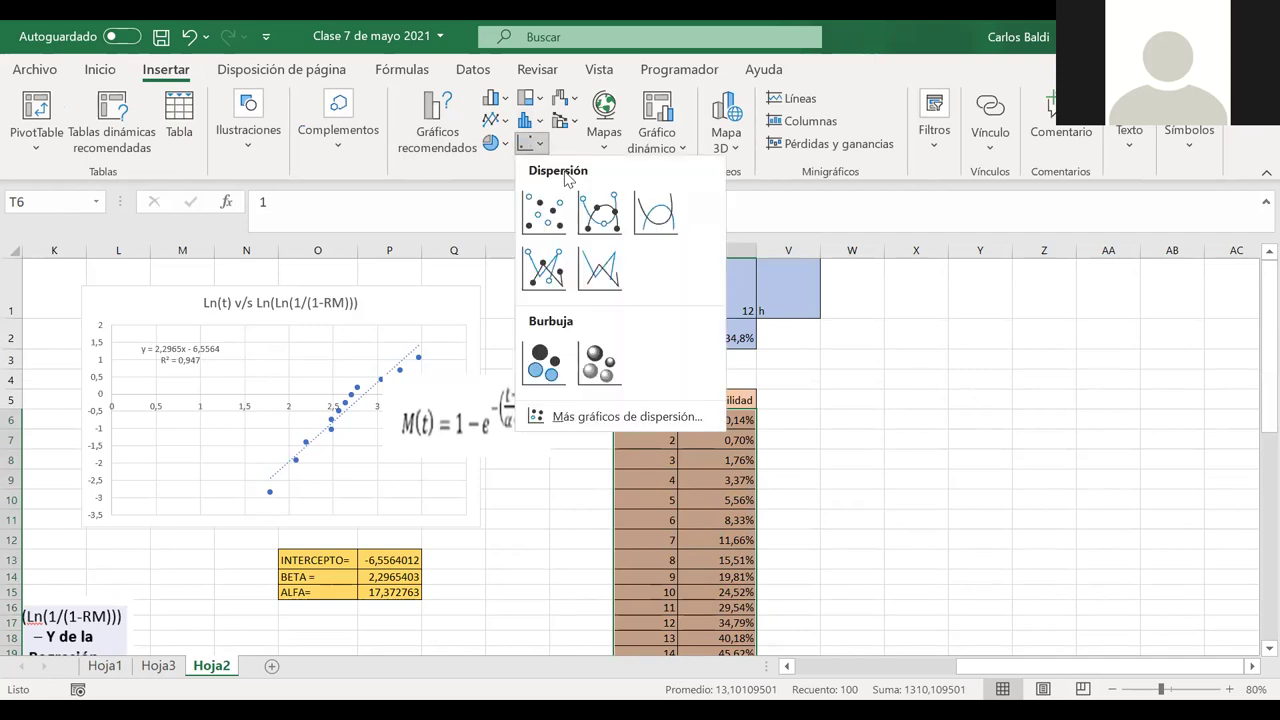
click(657, 210)
drag(543, 349, 919, 374)
- Examine the maintainability formula in U6 and the cells it references, leaving it as it is
click(708, 420)
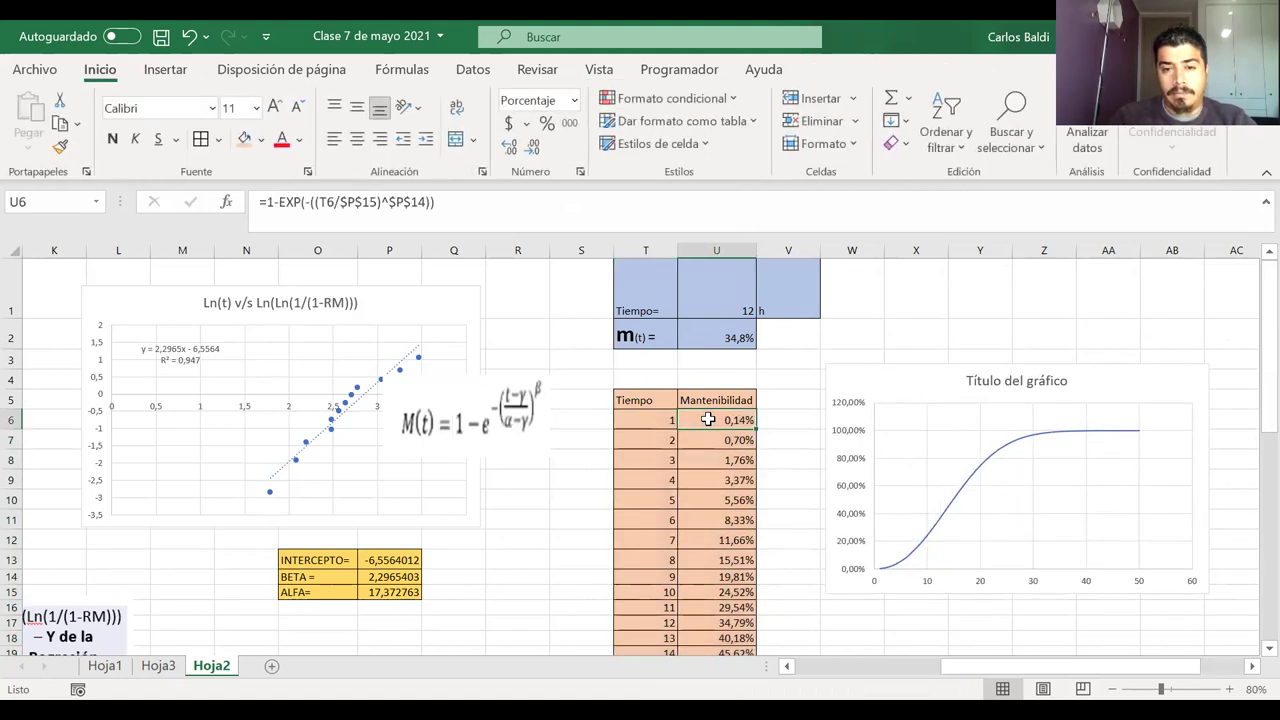
double_click(708, 420)
click(799, 520)
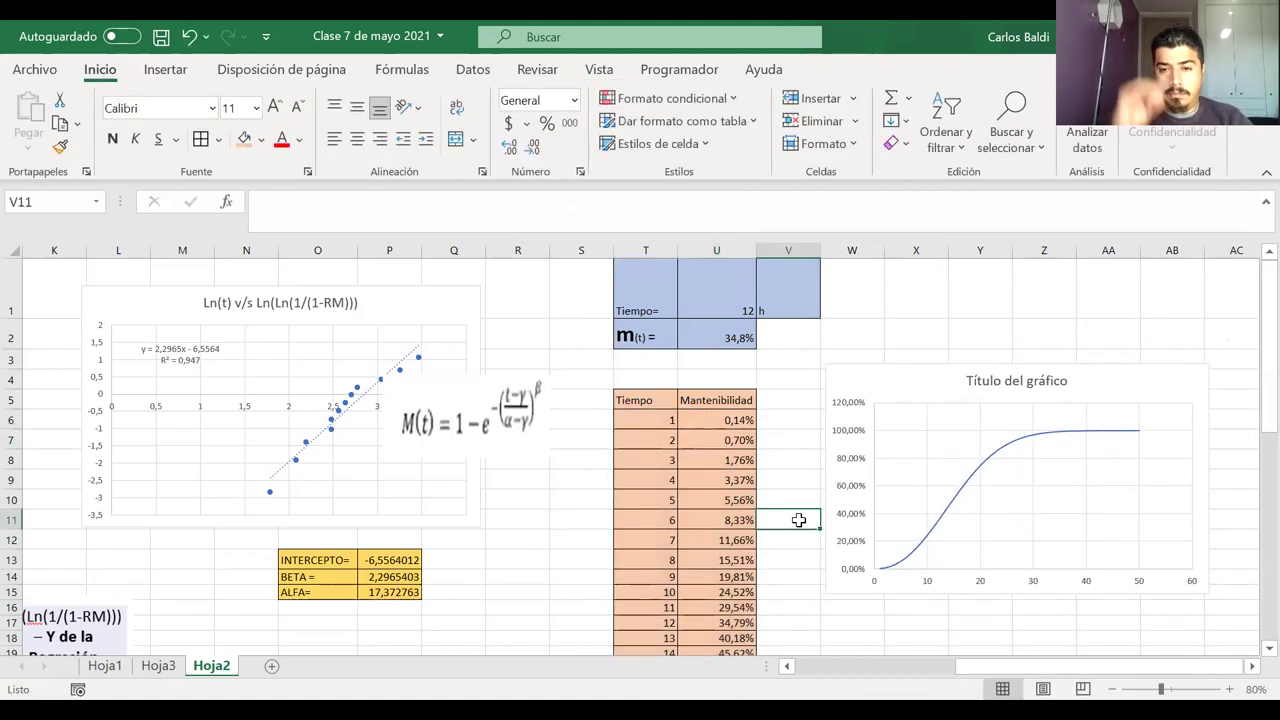
click(726, 418)
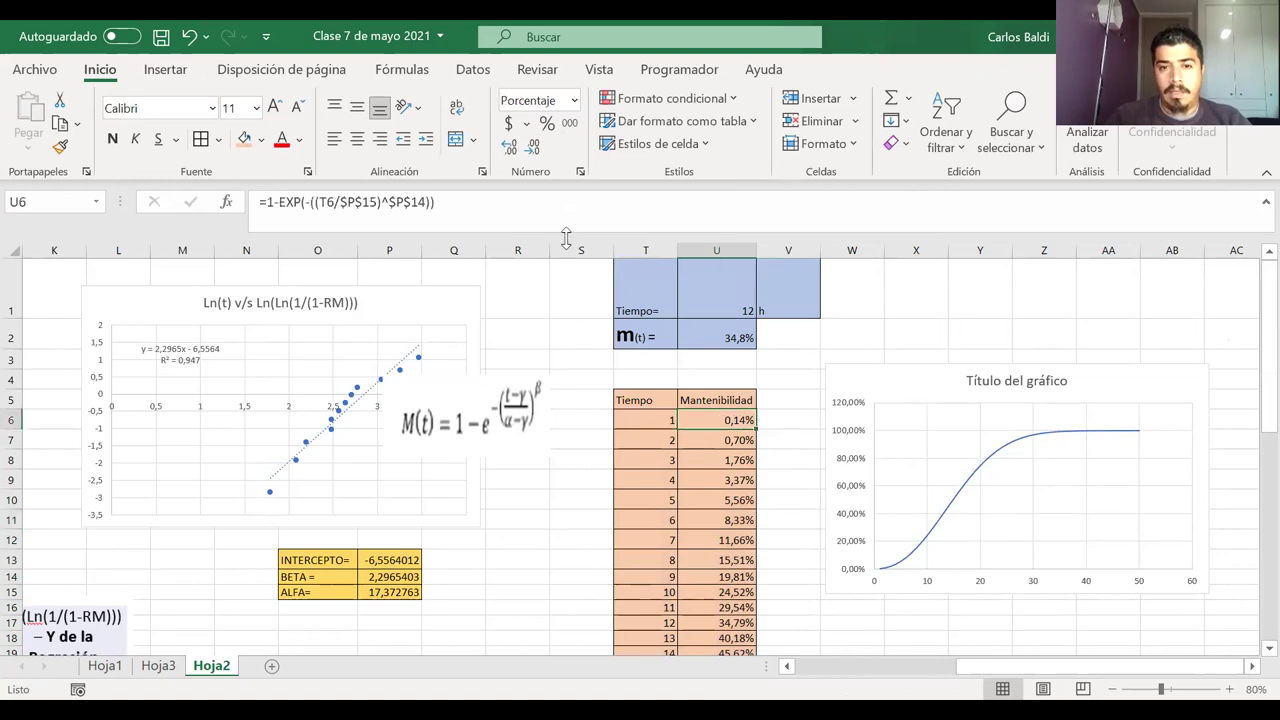
click(550, 204)
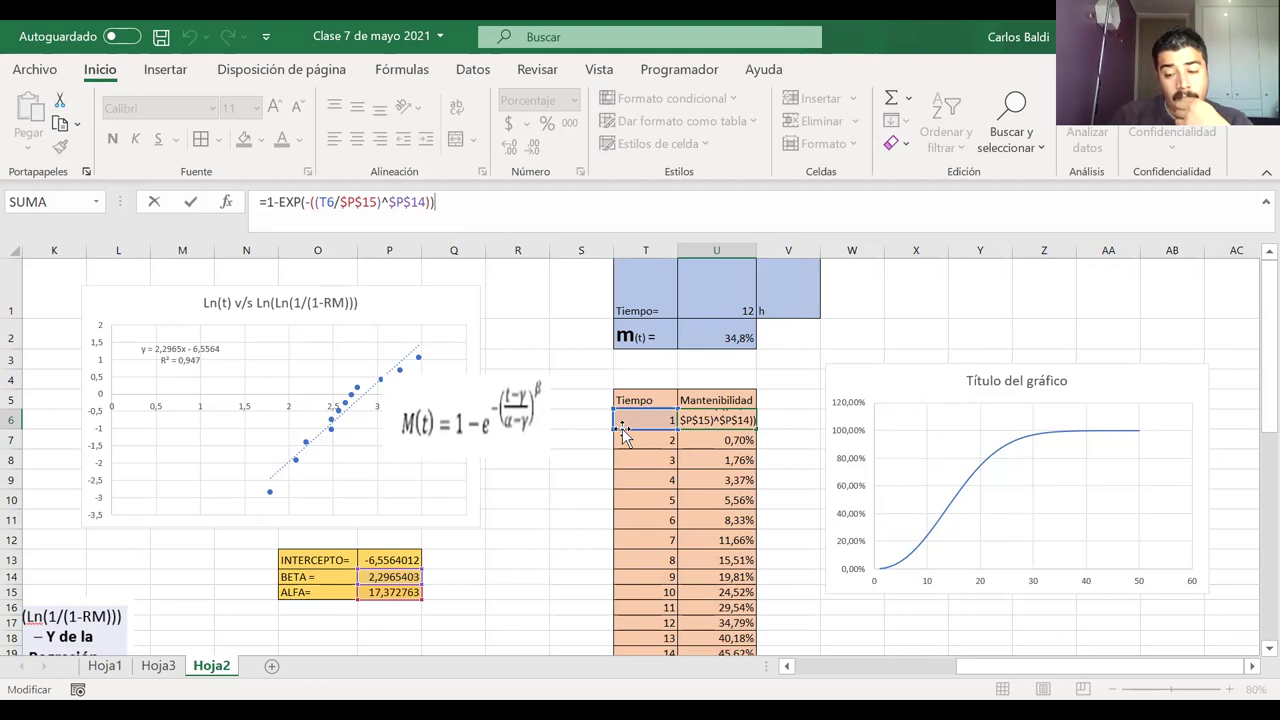
key(Return)
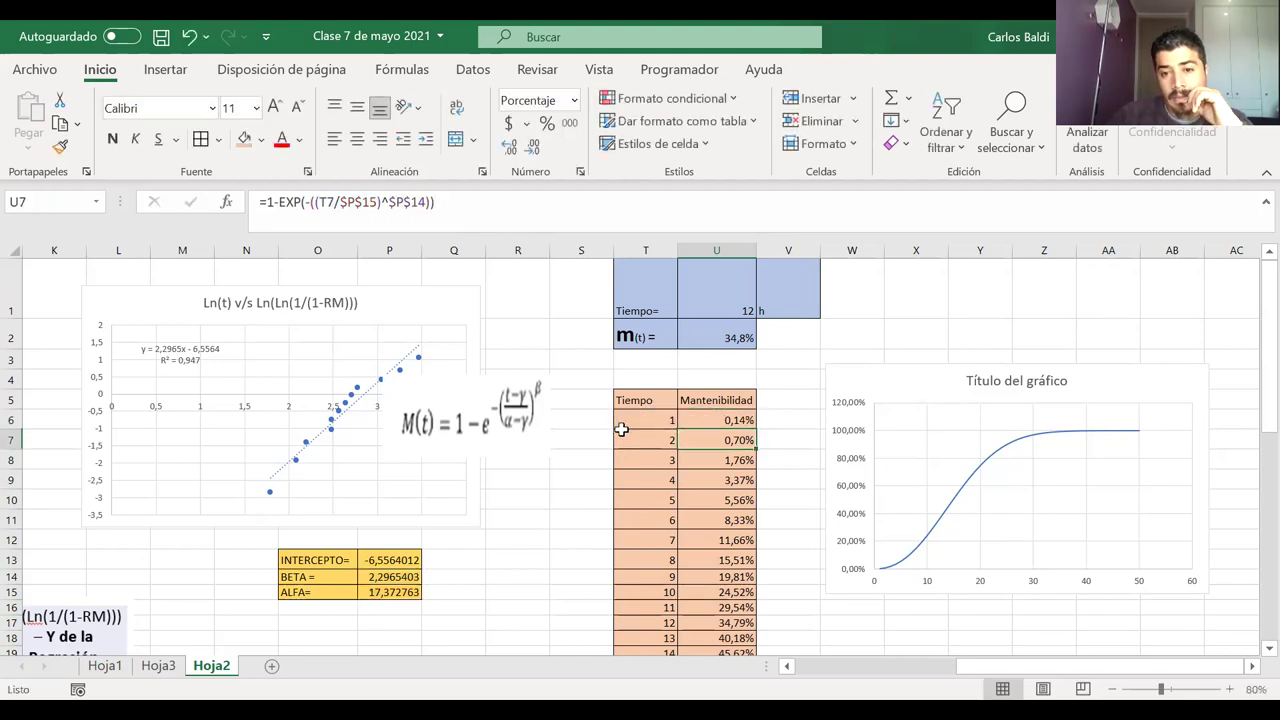
- Shift the maintainability chart over the table and set its vertical axis maximum to 1
click(860, 408)
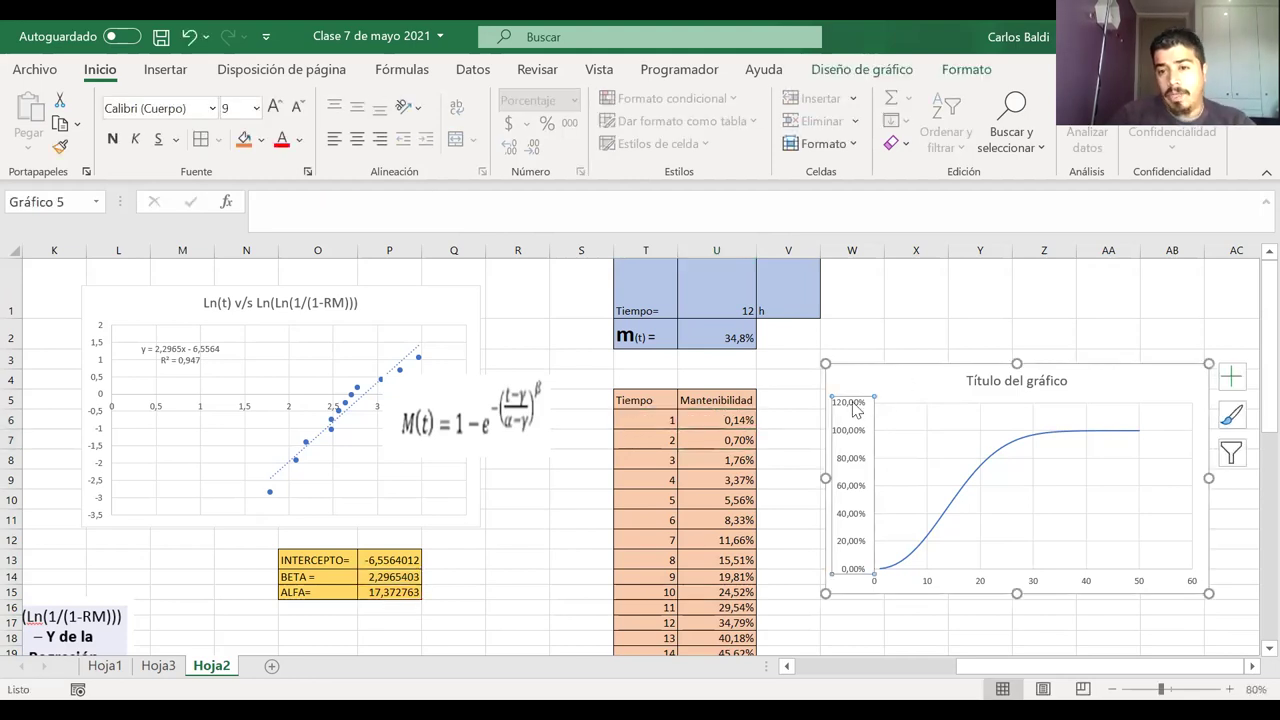
drag(888, 365, 607, 343)
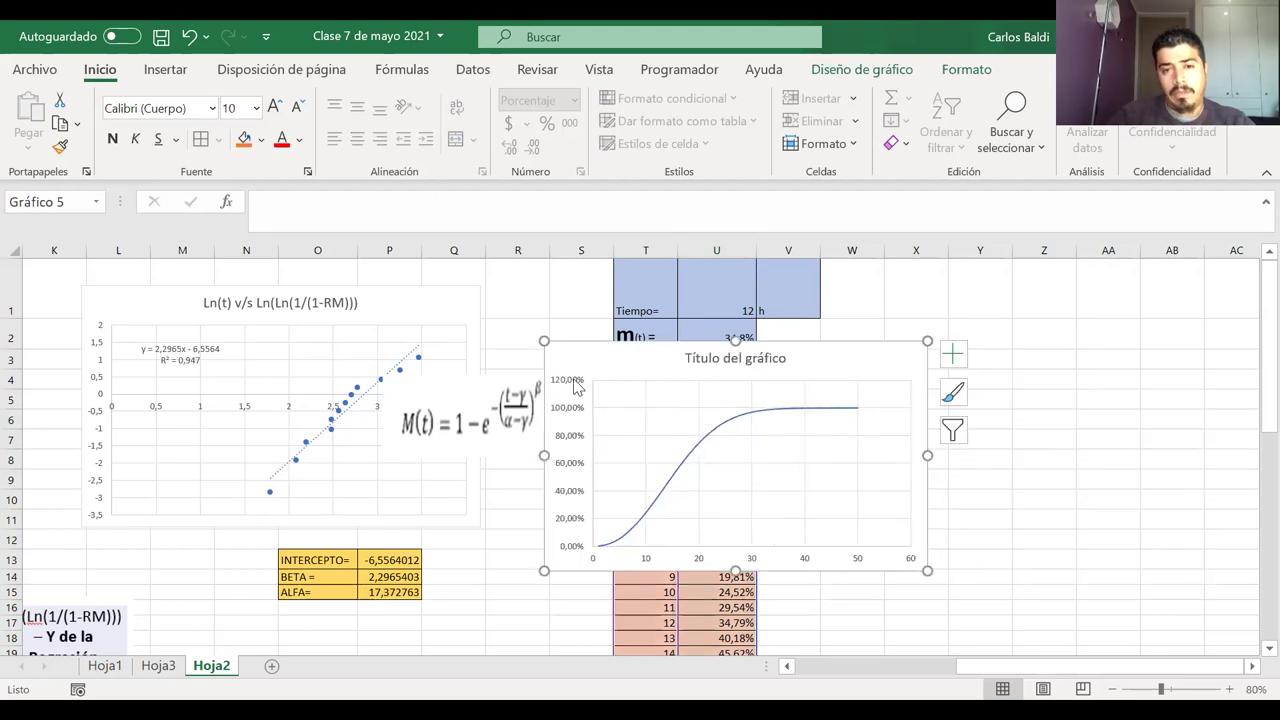
right_click(577, 388)
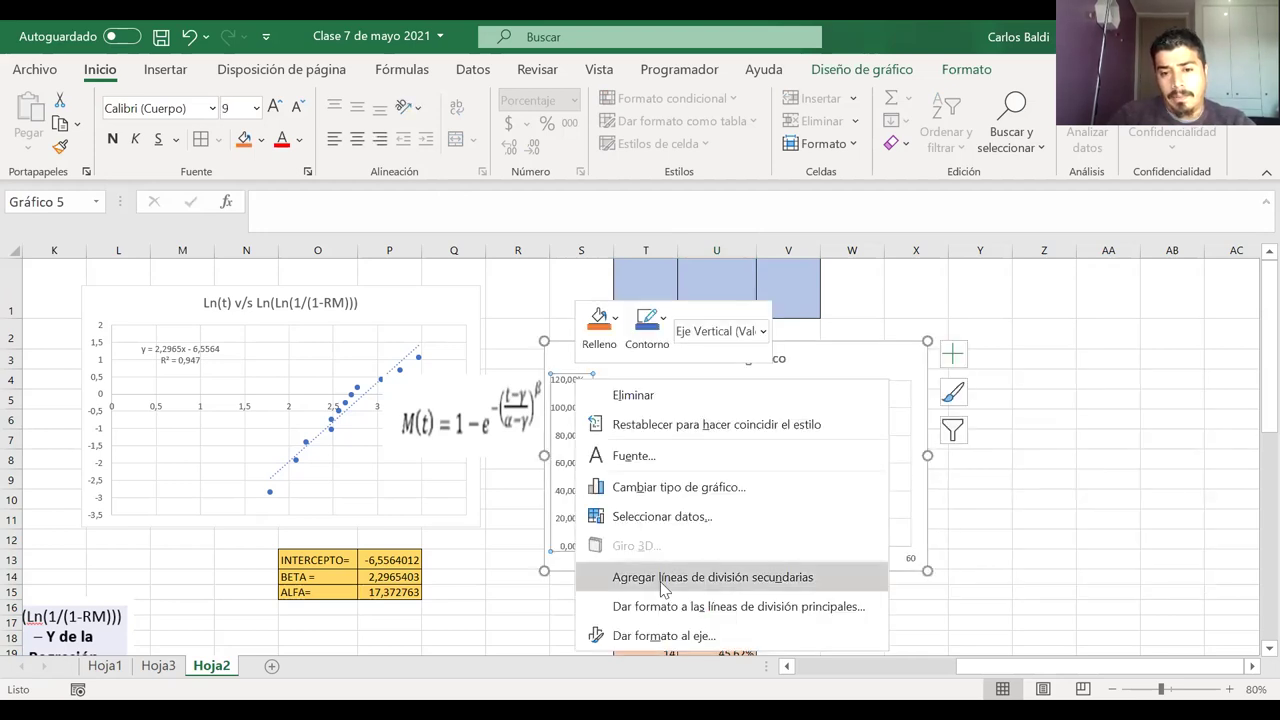
click(660, 635)
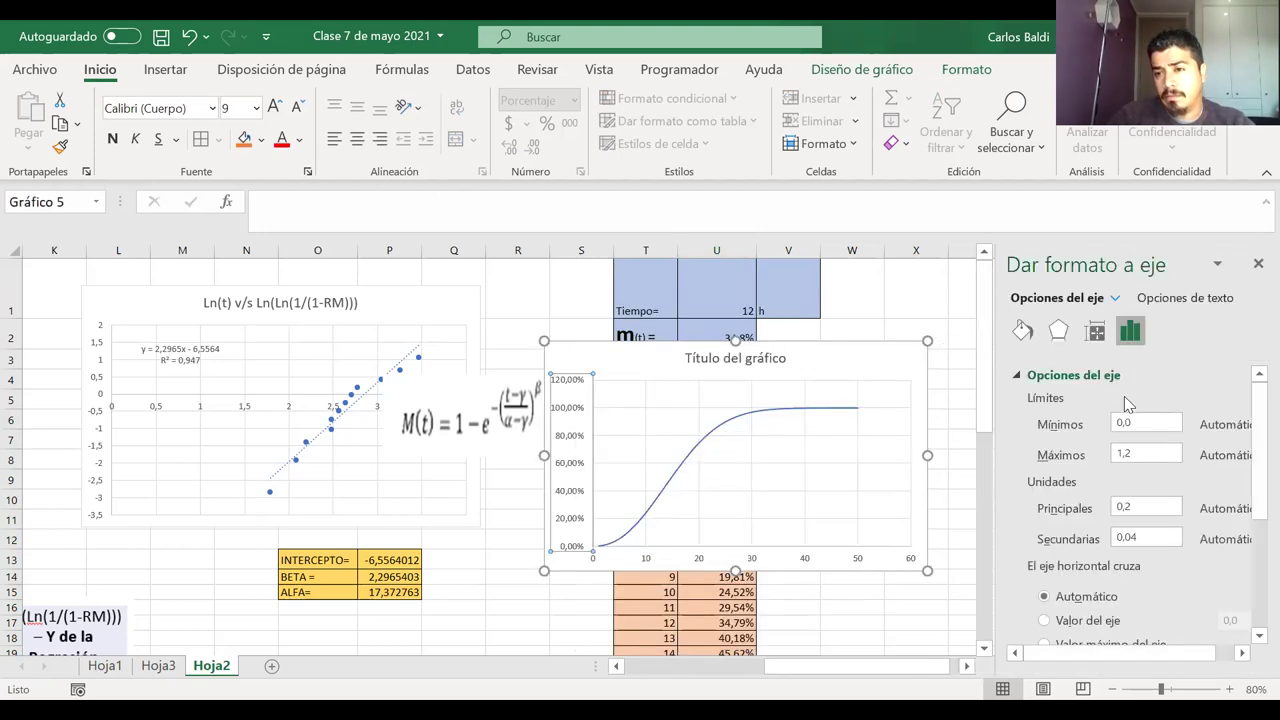
click(1137, 458)
key(BackSpace)
key(BackSpace)
key(BackSpace)
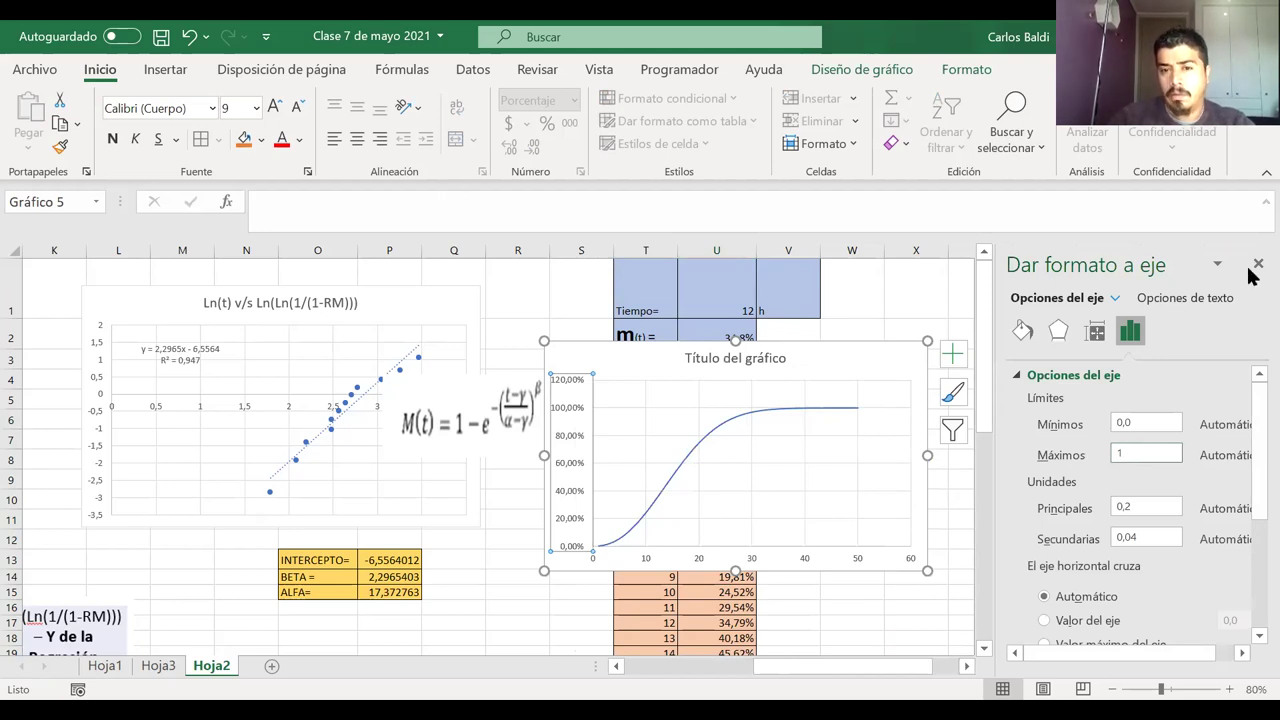
- Set the vertical axis percentage labels to 0 decimal places and close the axis formatting
scroll(1182, 447, down, 3)
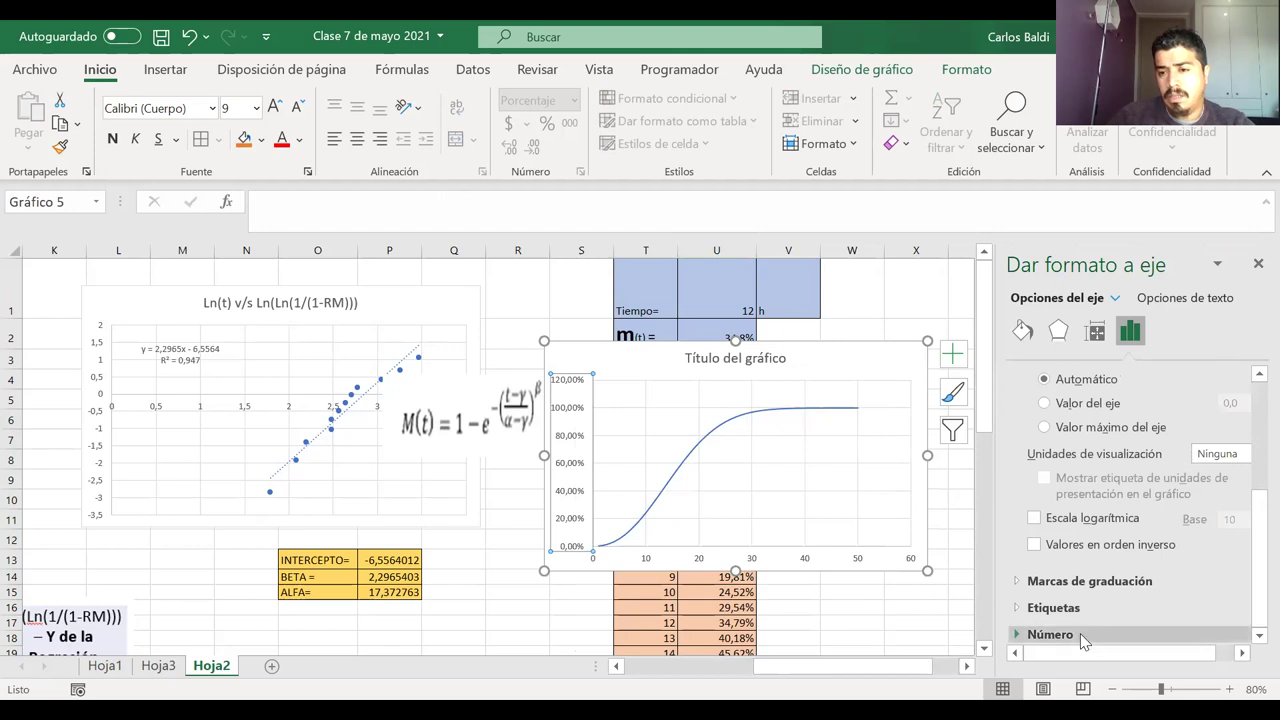
click(1050, 634)
double_click(1167, 548)
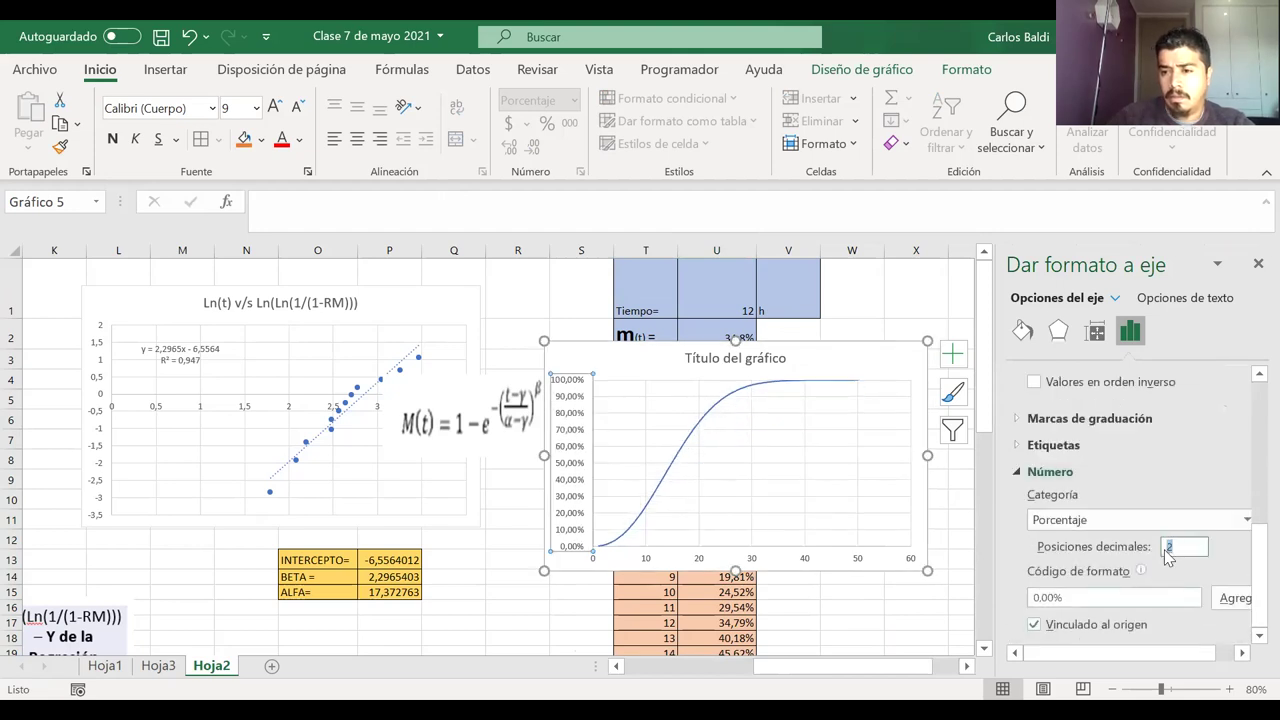
text(0)
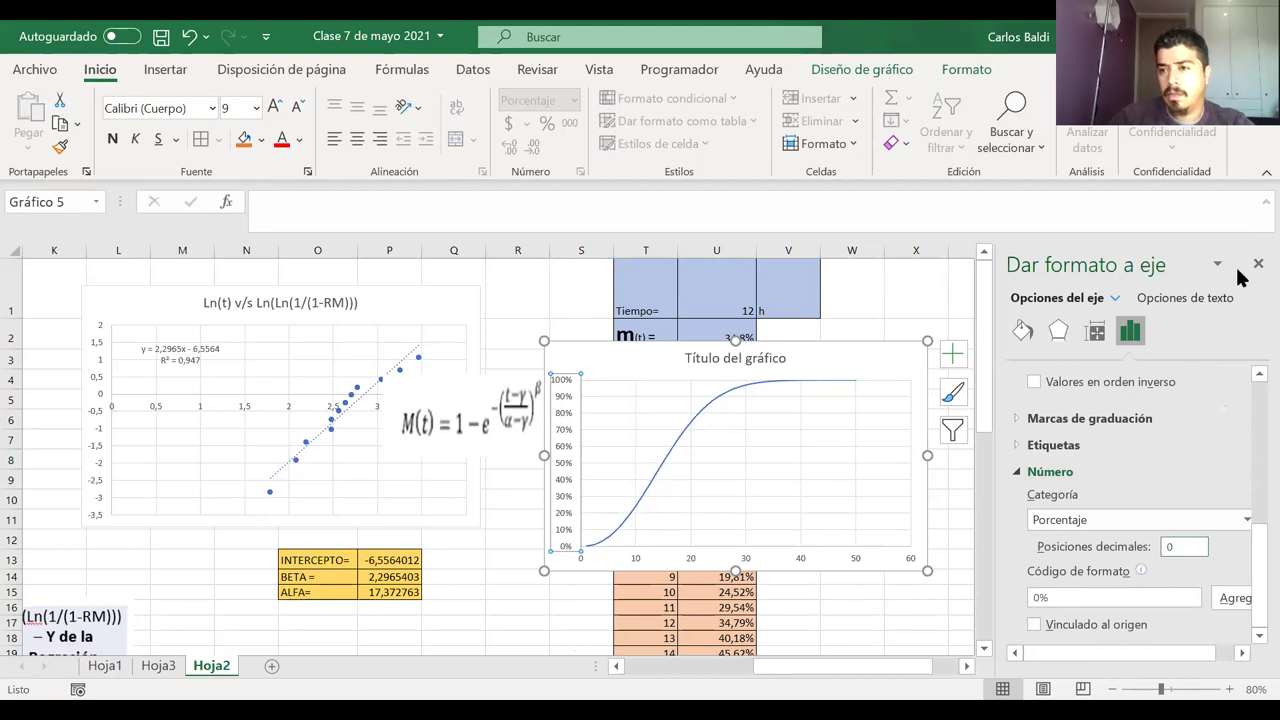
click(1257, 265)
- Set the maximum of the maintainability chart's horizontal axis to 50 and close the axis formatting
click(858, 562)
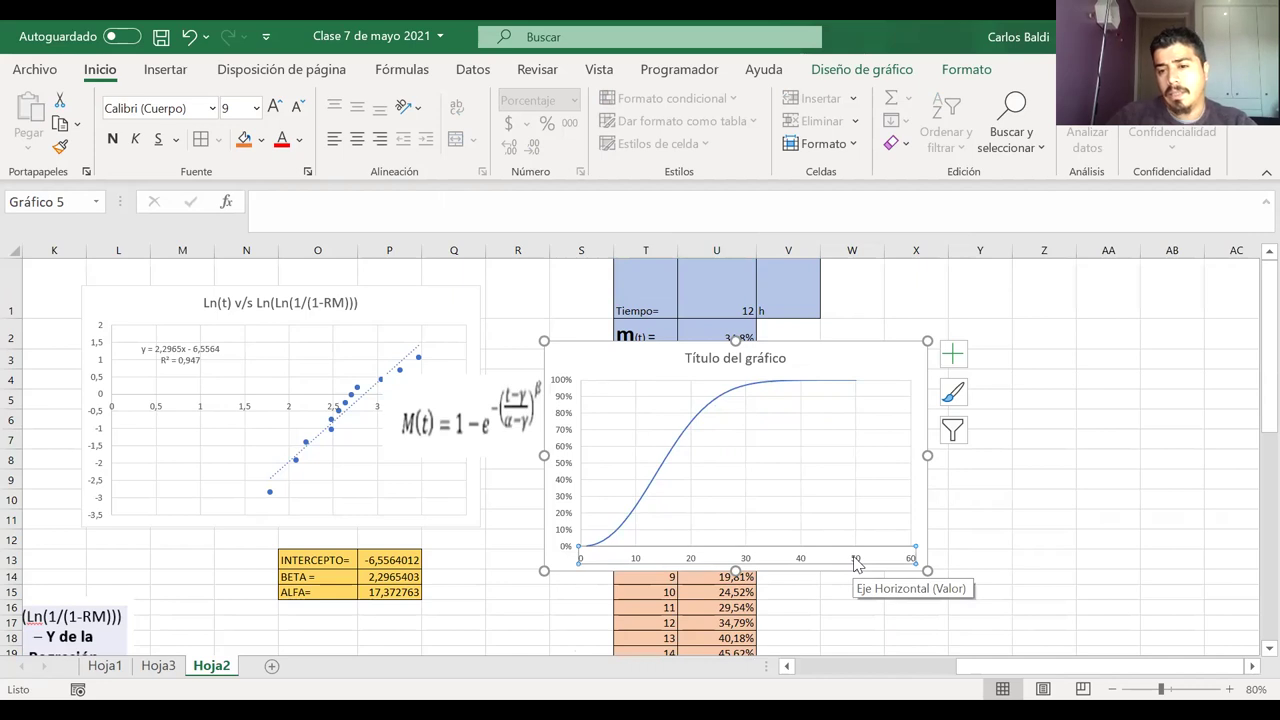
right_click(858, 562)
click(910, 545)
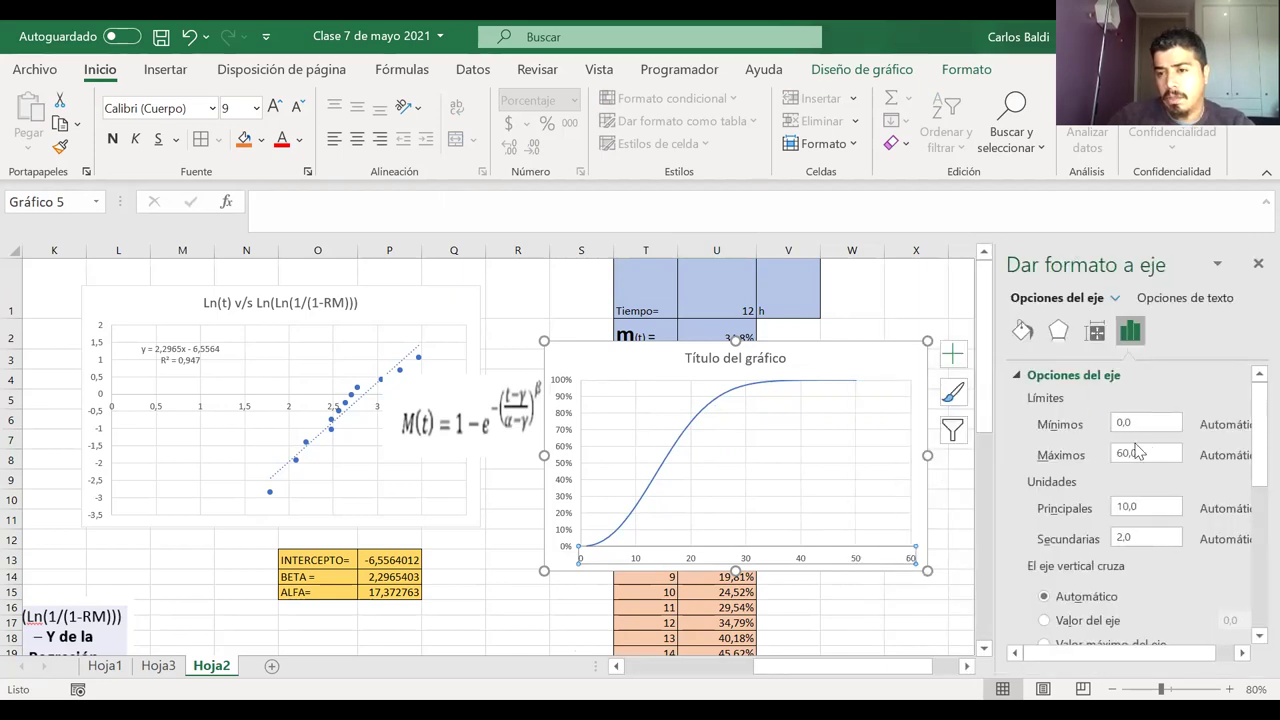
double_click(1122, 453)
text(50)
key(Return)
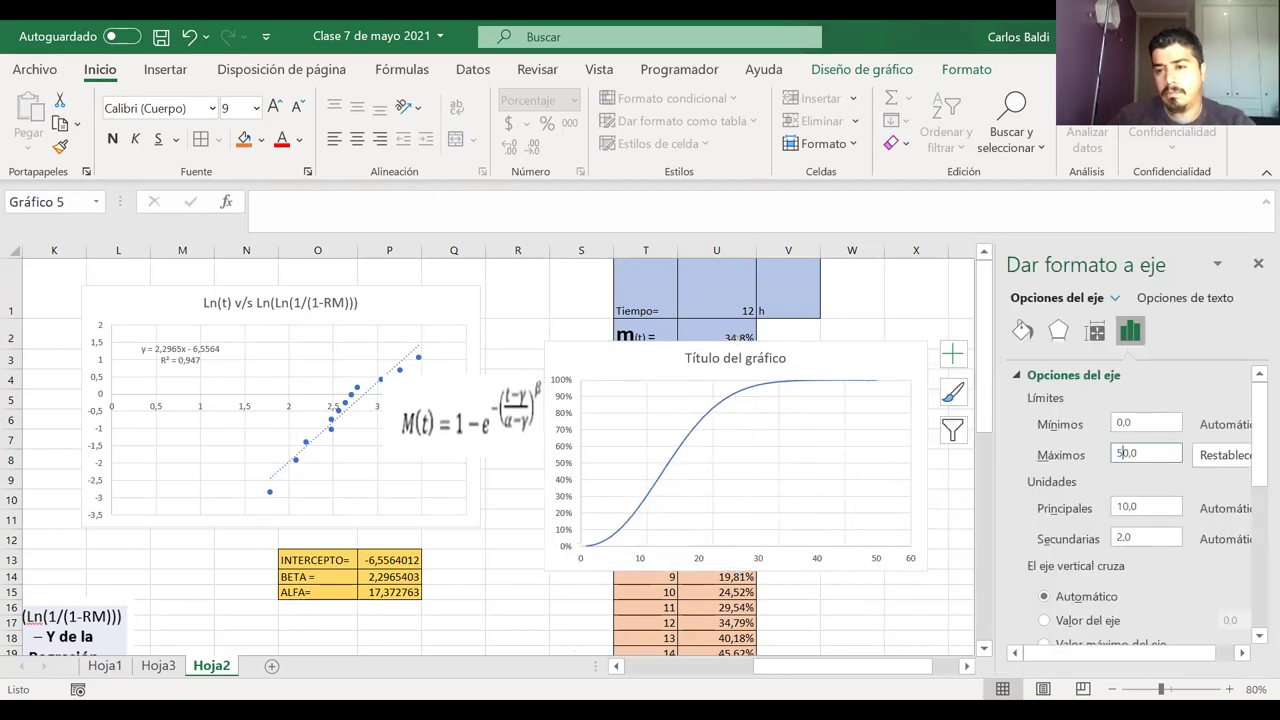
click(1258, 263)
- Move the maintainability chart back beside the table and change its title to Mantenibilidad
drag(623, 349, 894, 358)
double_click(972, 369)
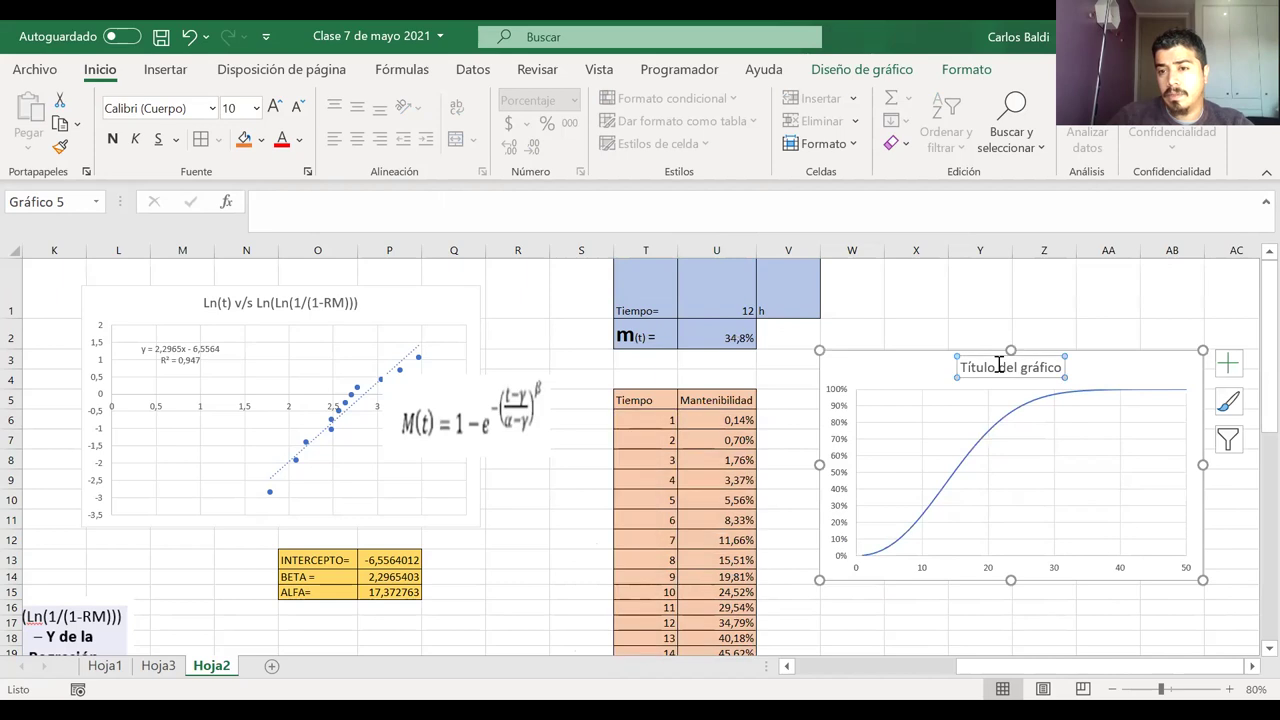
scroll(803, 366, right, 6)
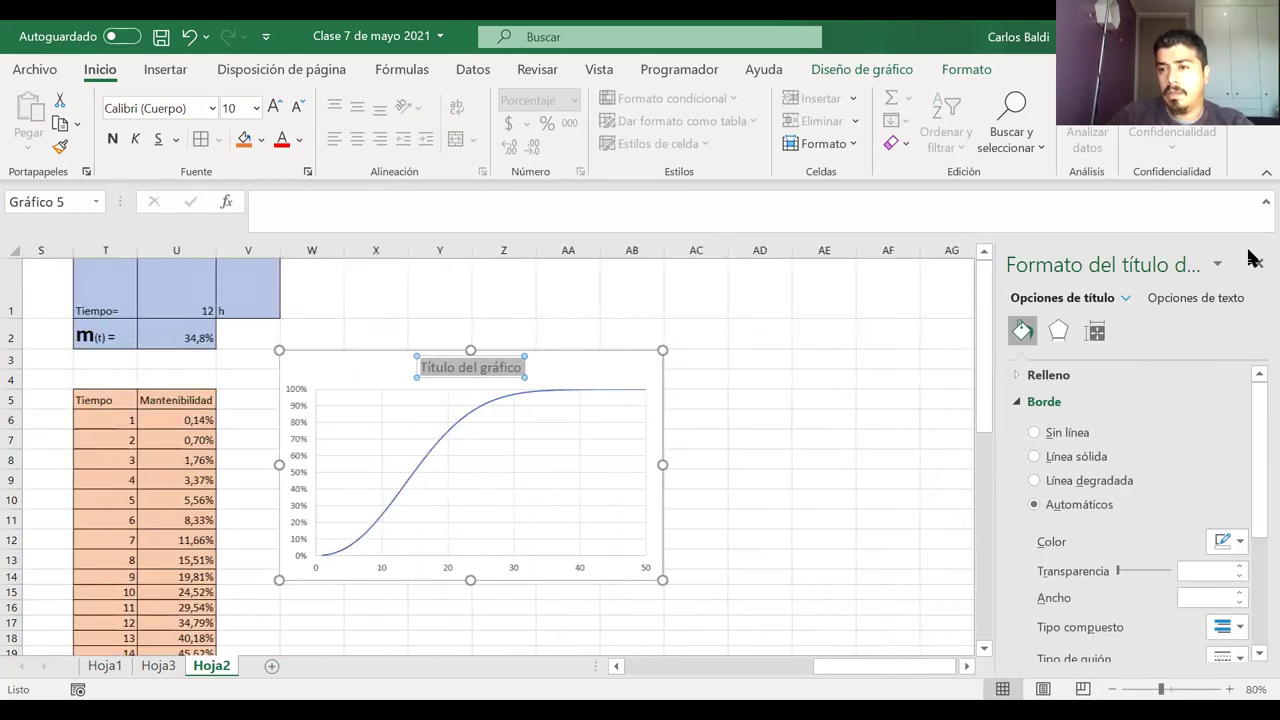
click(1258, 263)
scroll(510, 360, left, 7)
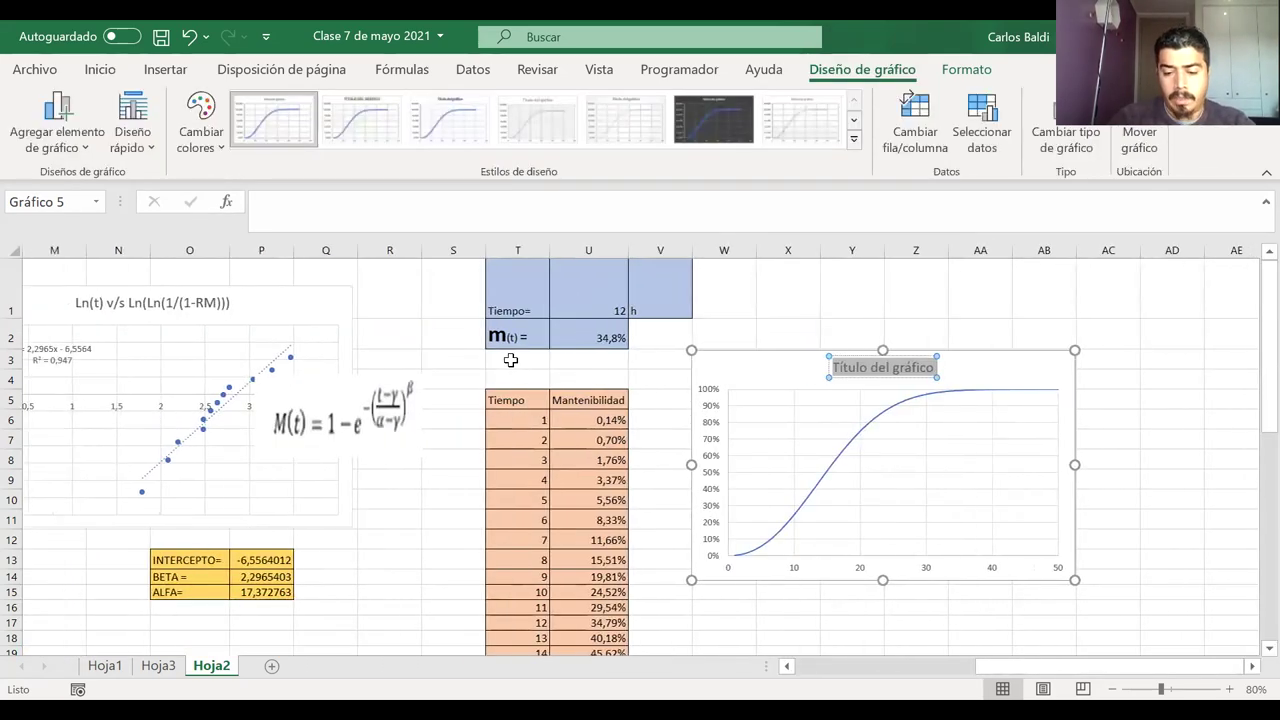
text(Manten)
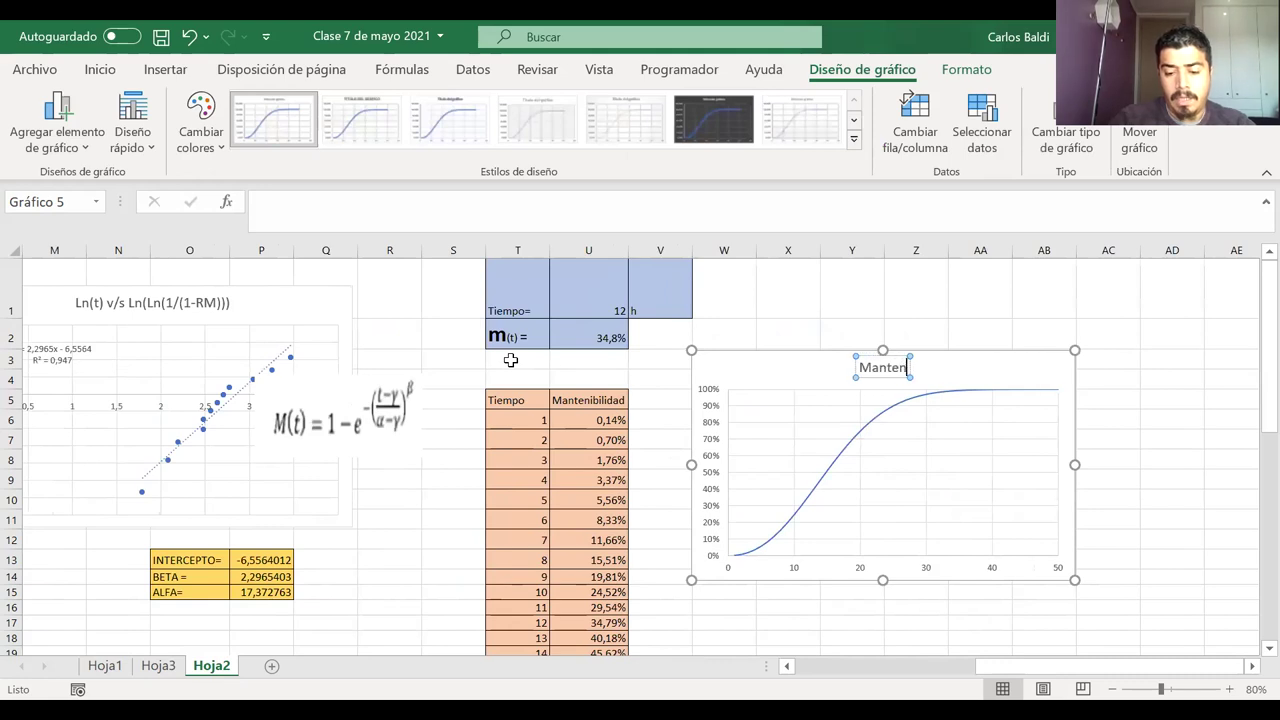
text(ibilidad)
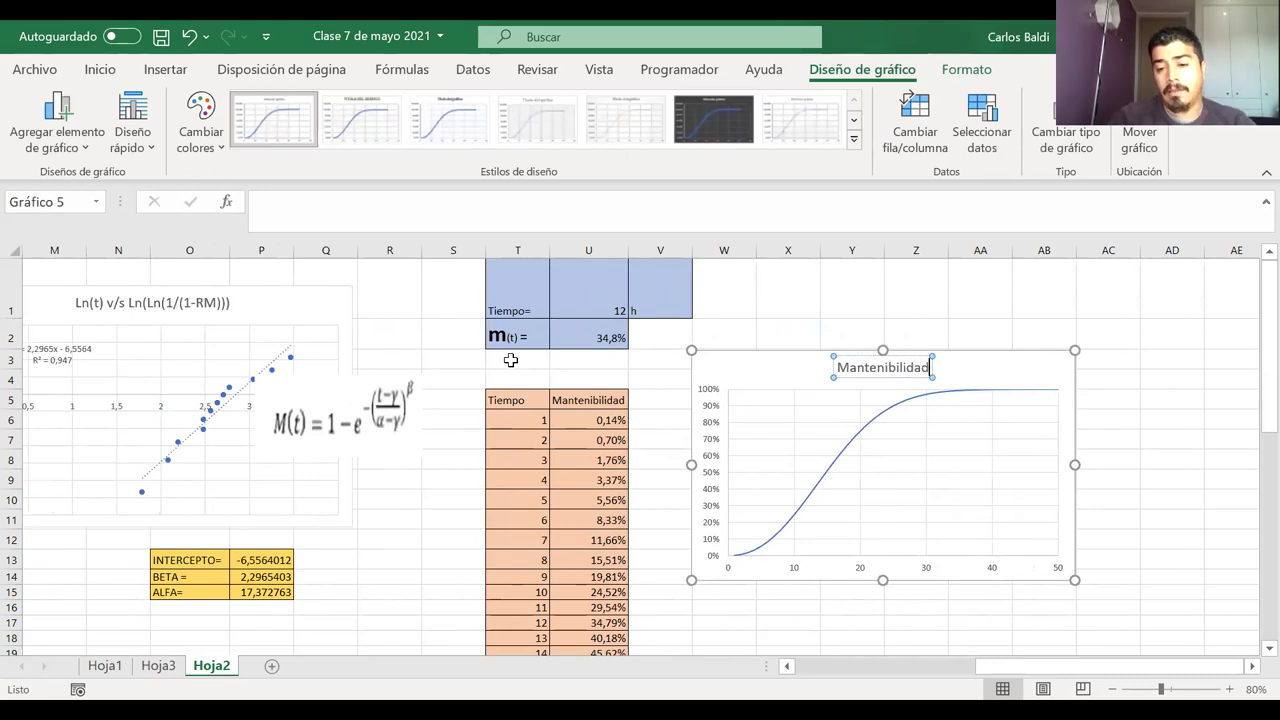
click(1145, 502)
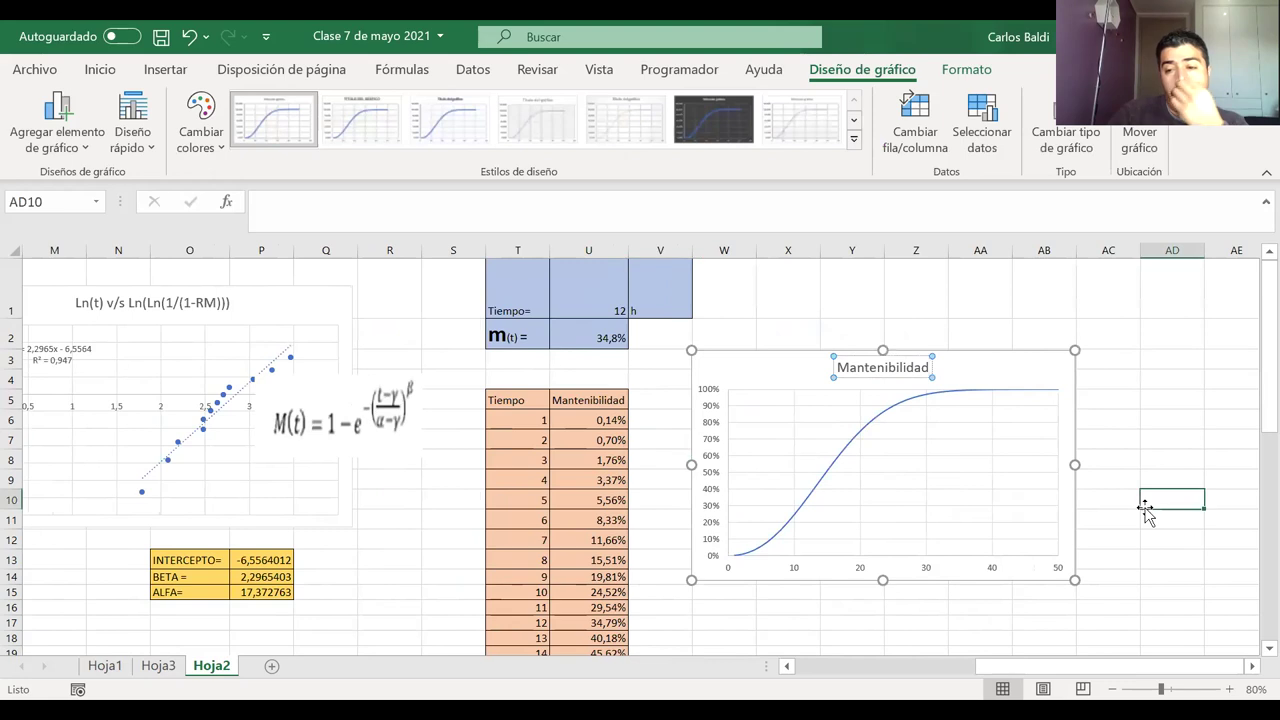
- Move the M(t) formula image above the maintainability chart, shift the chart slightly down and enlarge it
click(590, 288)
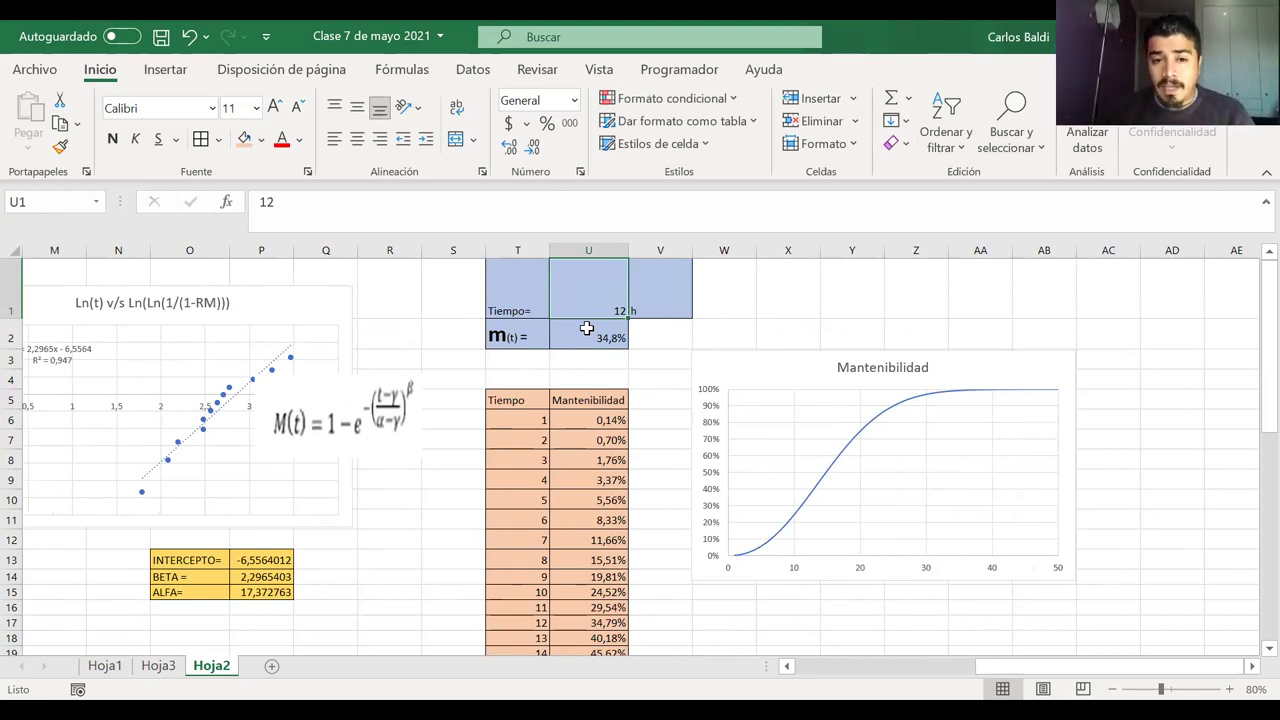
click(388, 400)
drag(330, 405, 864, 290)
mouse_move(757, 357)
mouse_down()
mouse_move(771, 366)
mouse_move(745, 375)
mouse_up()
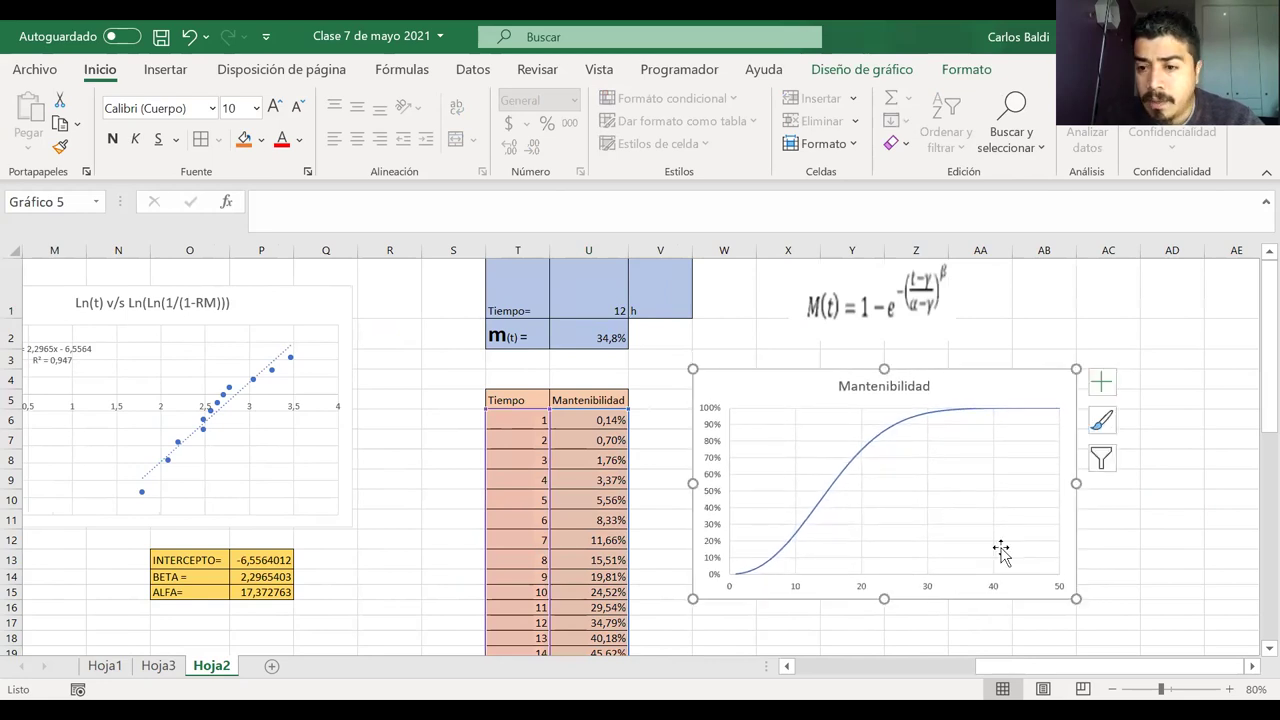
drag(1075, 598, 1138, 628)
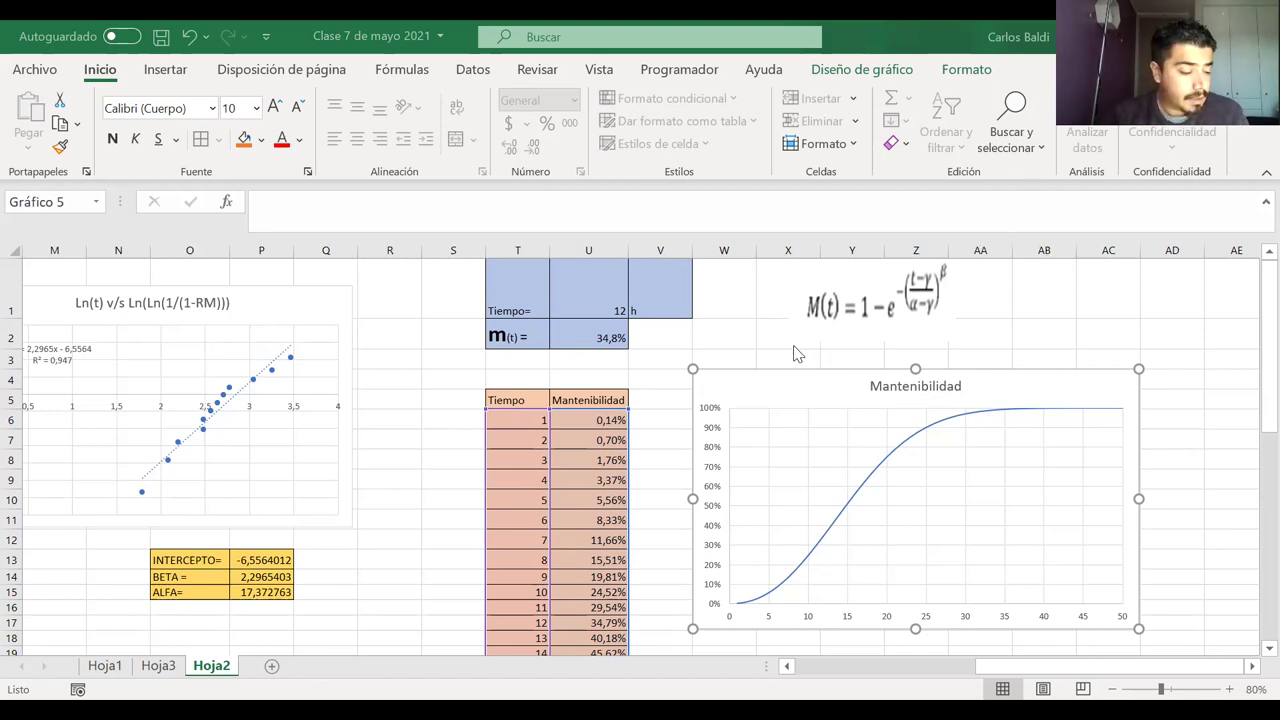
- Examine the maintainability formulas in U2 and U6 and the RM formulas in the first and last rows of the RM column
mouse_move(792, 347)
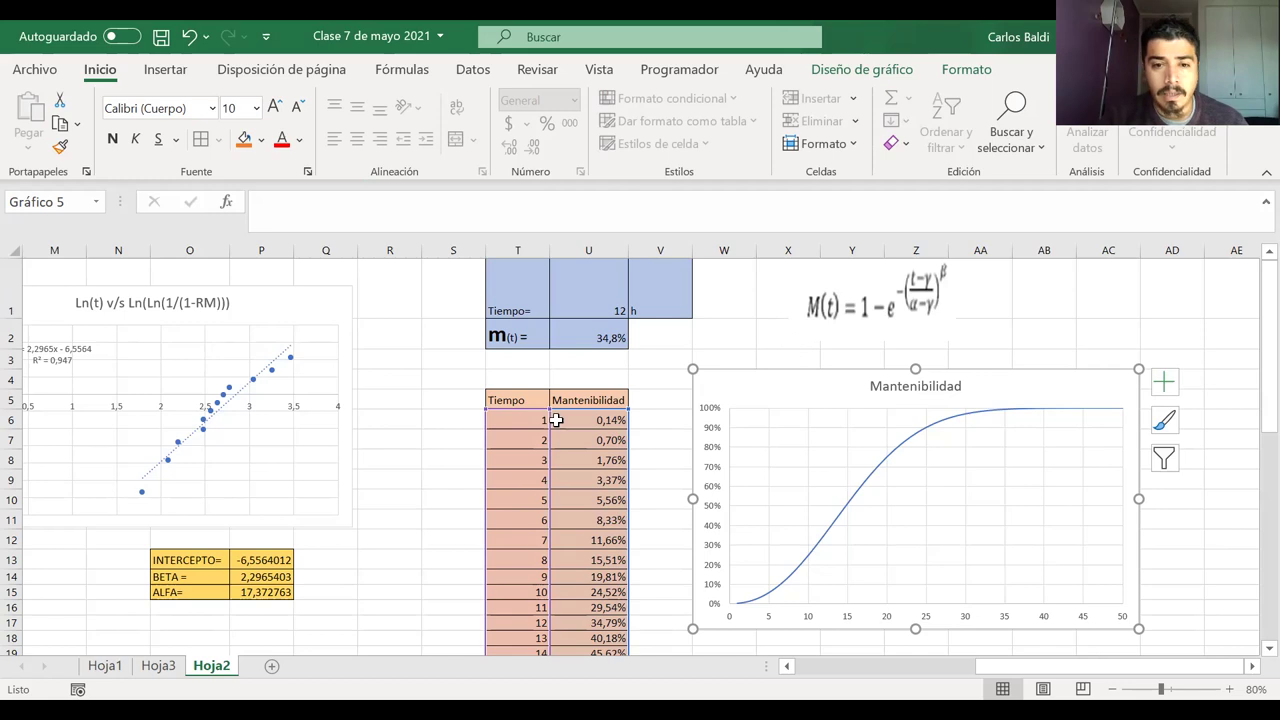
click(430, 355)
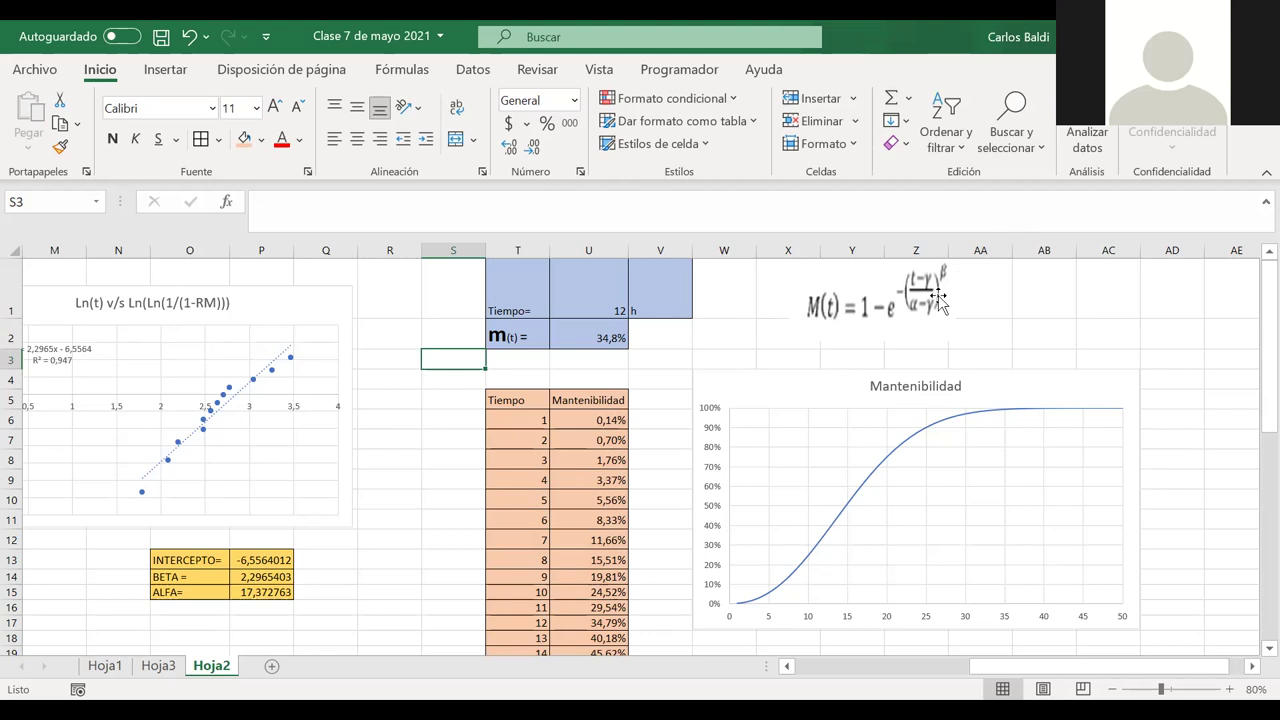
click(622, 336)
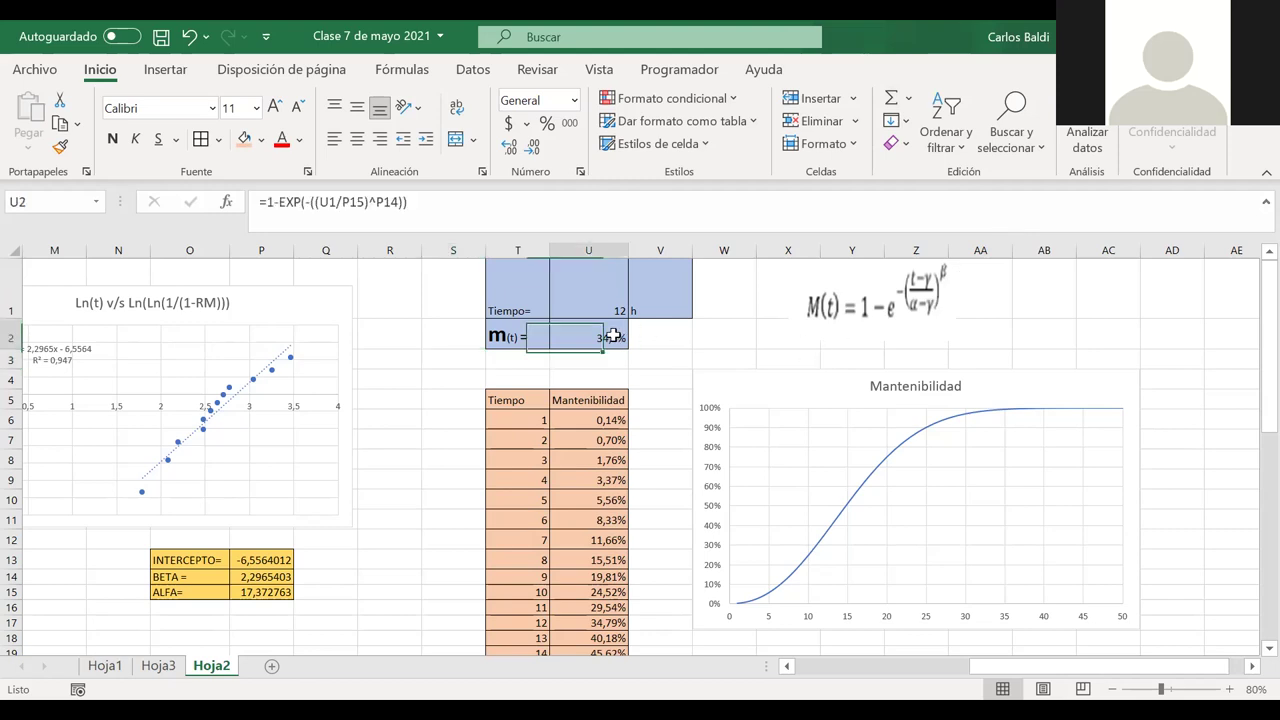
click(578, 420)
scroll(150, 320, left, 5)
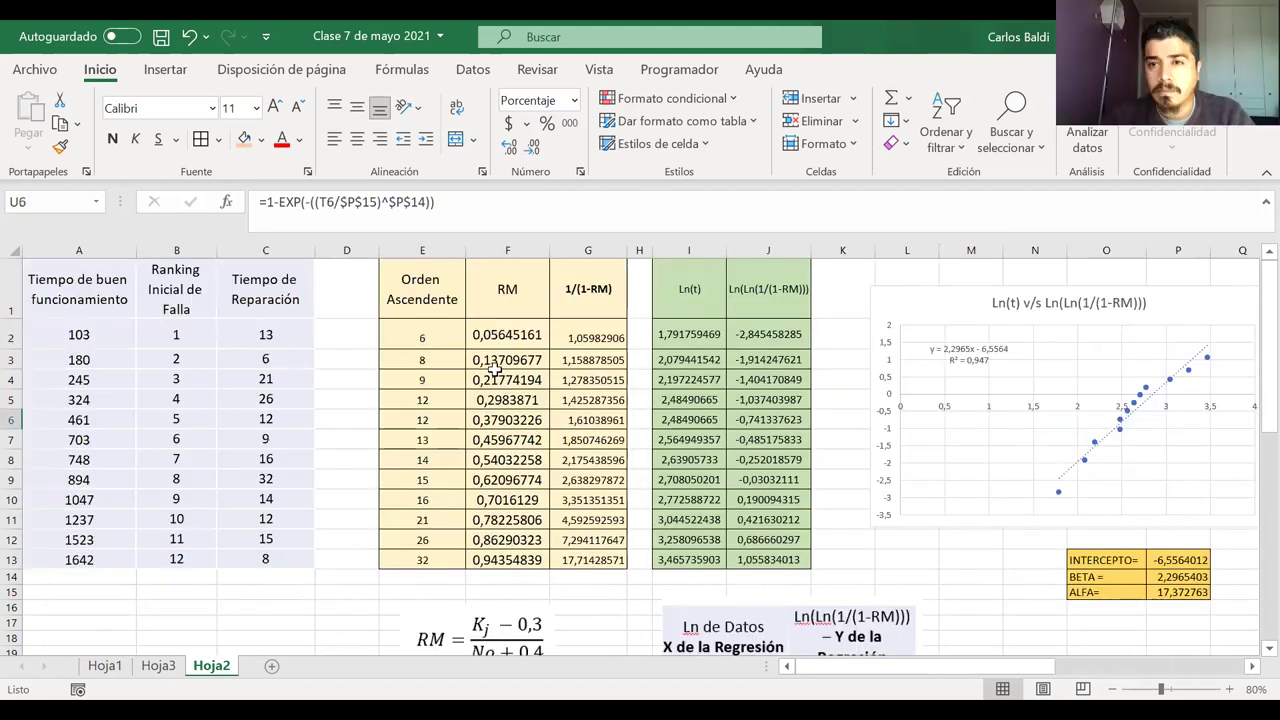
click(509, 336)
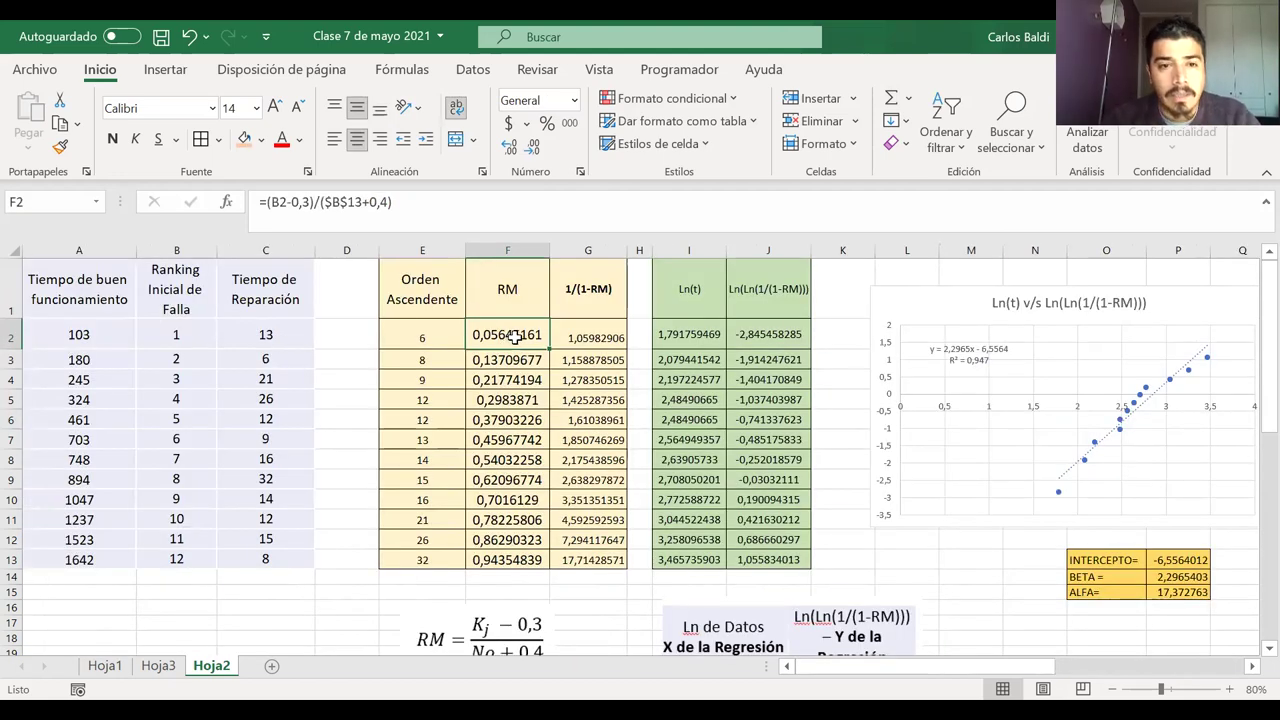
scroll(520, 430, down, 1)
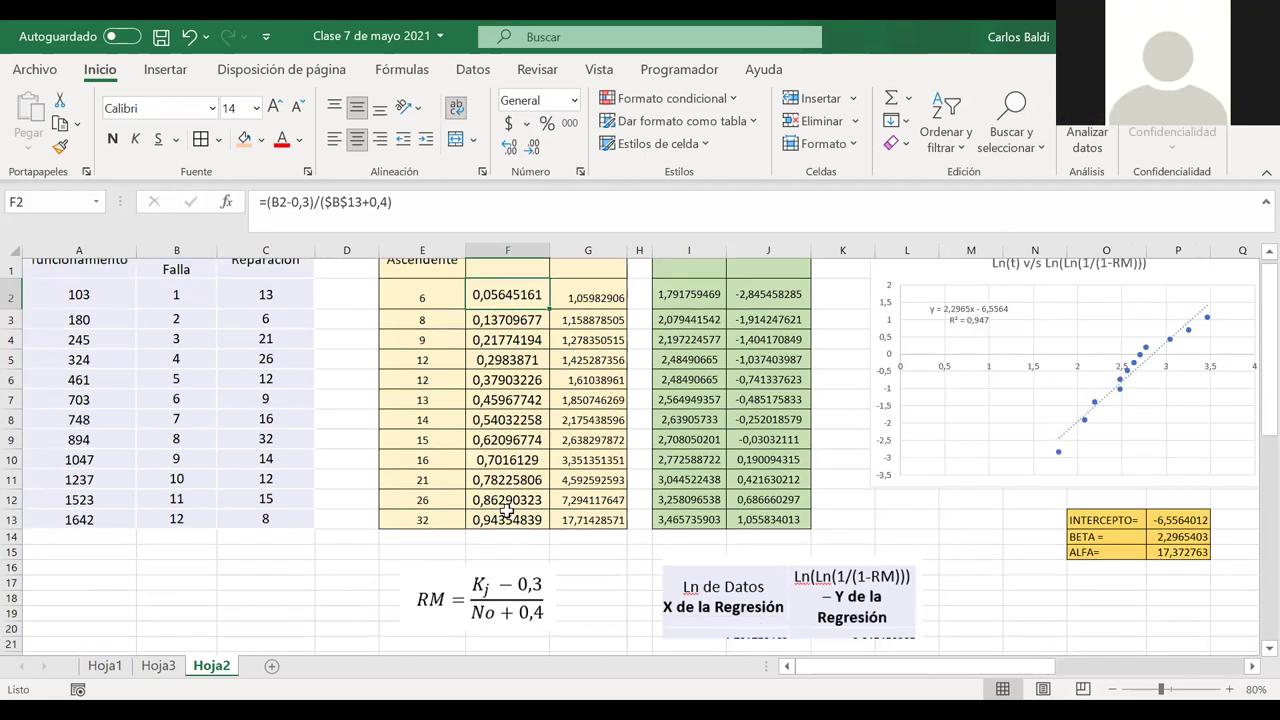
click(507, 525)
- Move the RM formula image up so it overlaps the last rows of the RM column
scroll(507, 525, up, 1)
drag(494, 612, 522, 570)
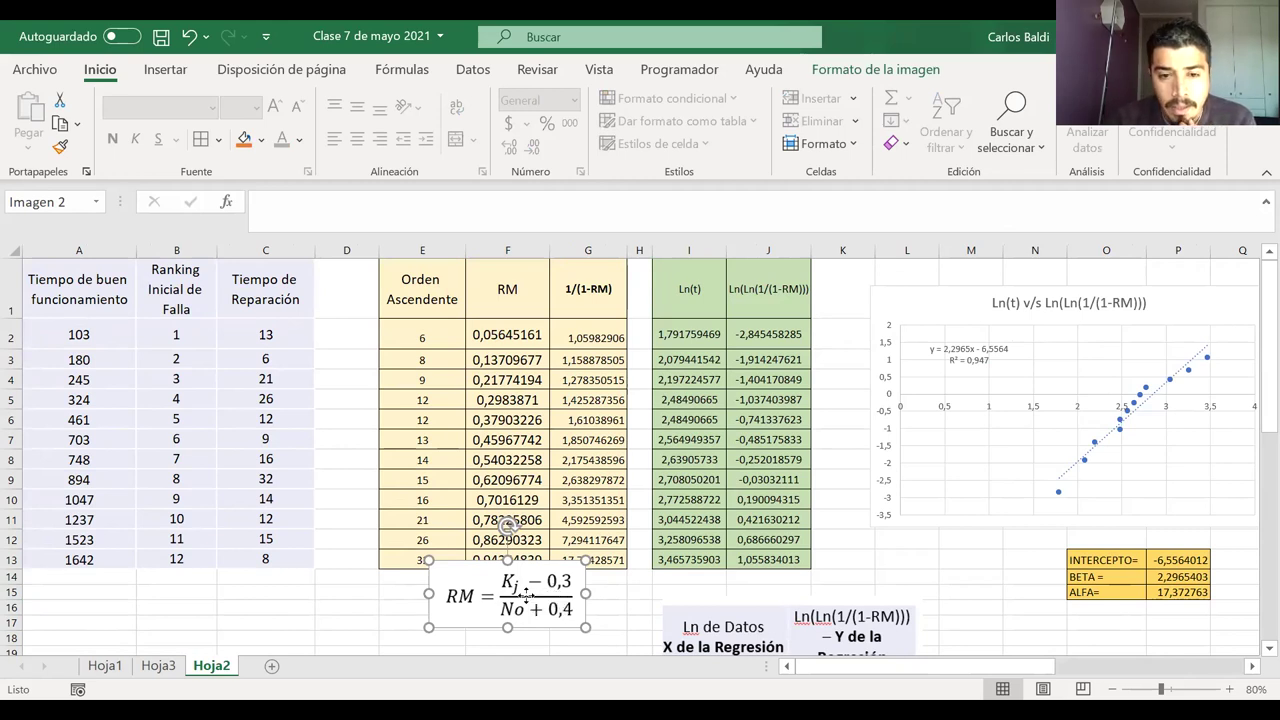
mouse_move(515, 590)
mouse_down()
mouse_move(543, 570)
mouse_move(527, 556)
mouse_up()
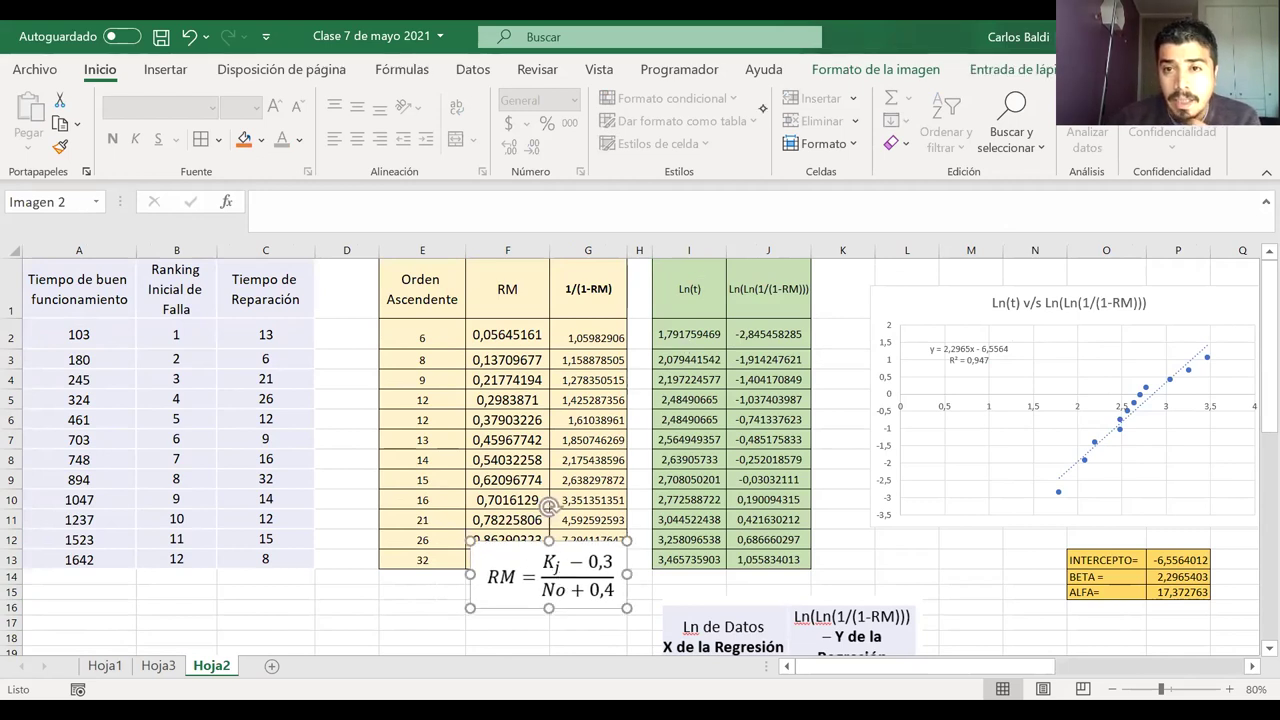
- Circle failure rankings 1 and 12 and the first RM value in blue ink, and draw a short line in D2
mouse_move(186, 320)
mouse_down()
mouse_move(155, 338)
mouse_move(198, 330)
mouse_up()
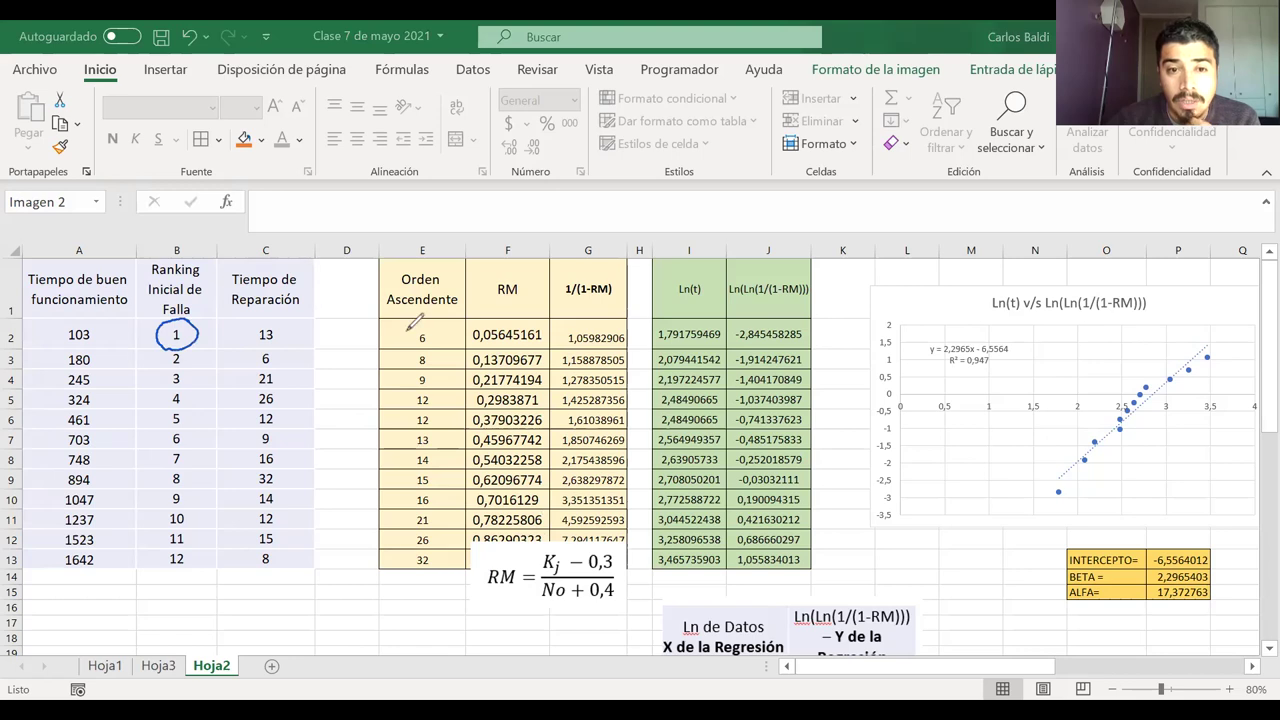
drag(332, 340, 366, 337)
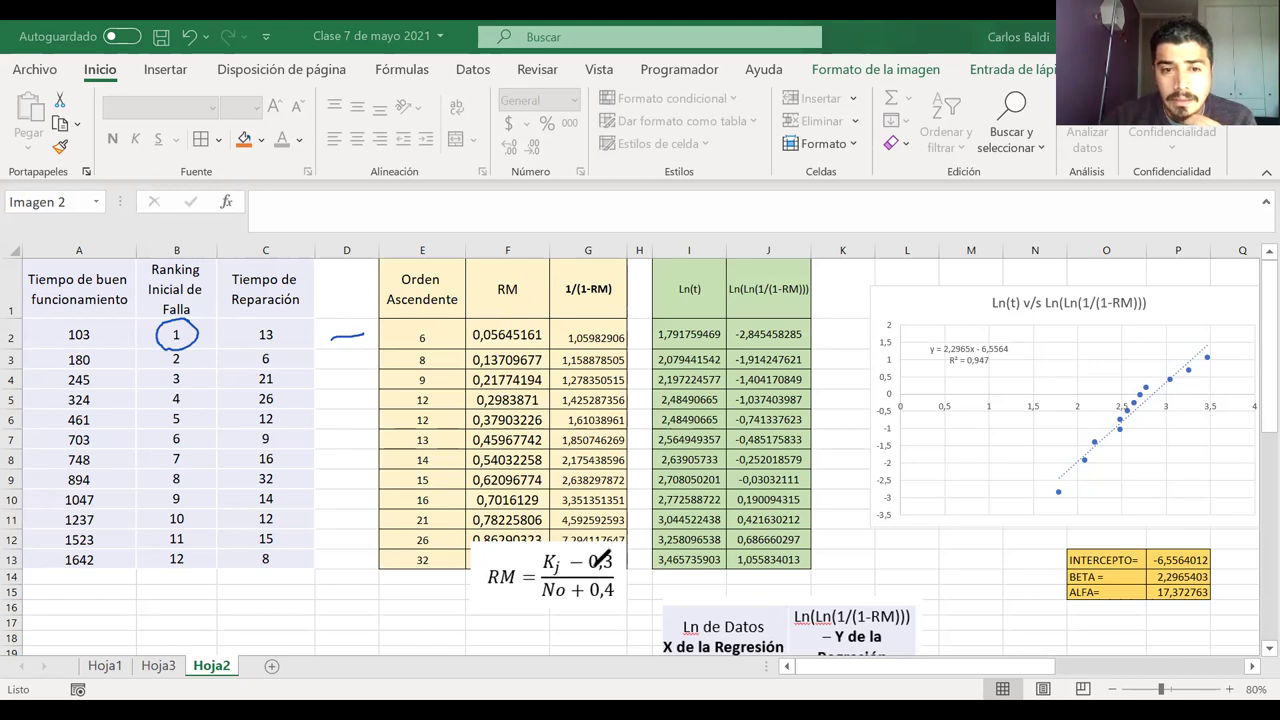
mouse_move(481, 325)
mouse_down()
mouse_move(548, 338)
mouse_move(492, 322)
mouse_up()
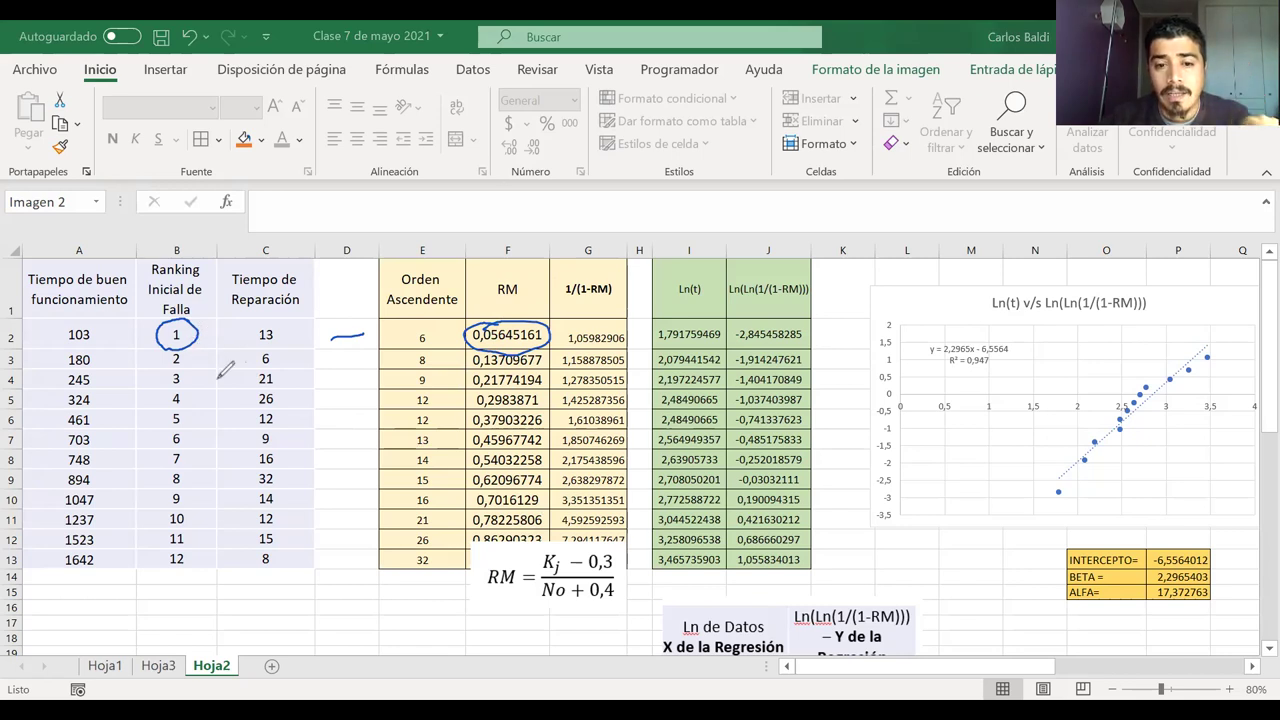
drag(166, 552, 192, 548)
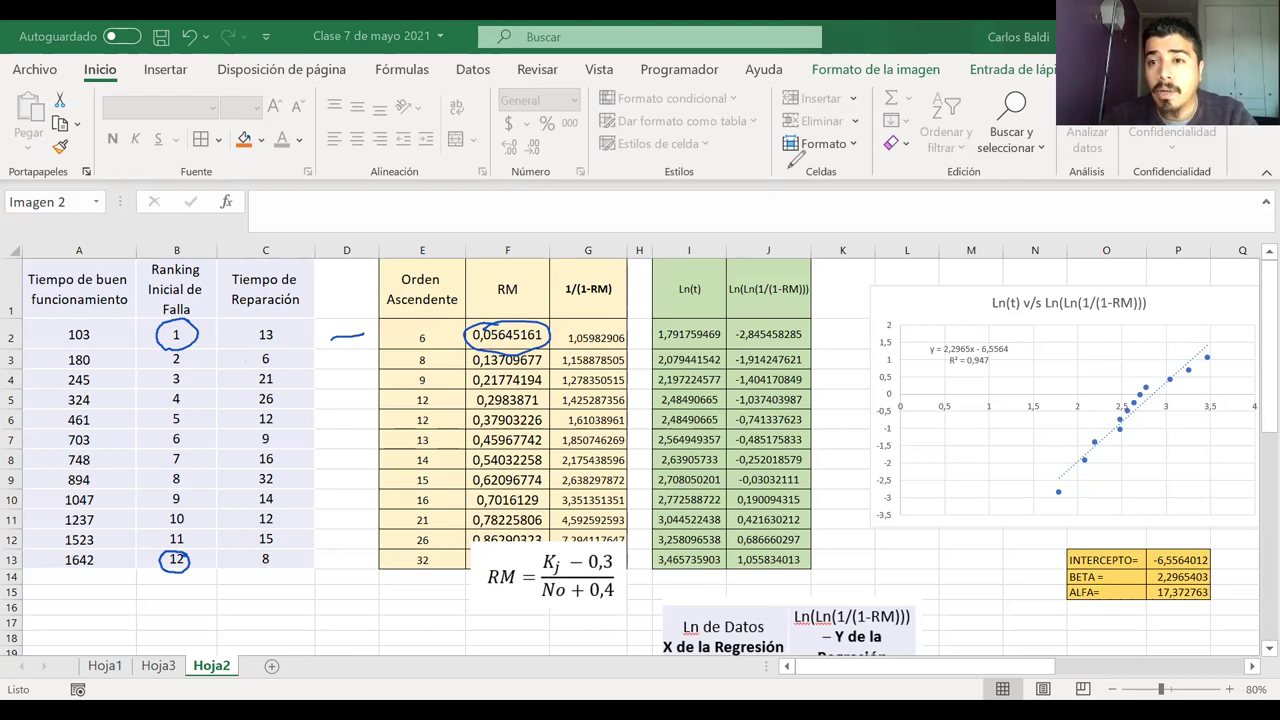
- Inspect the cell references in the RM formula of F2, cancel the edit and clear the ink marks
click(524, 334)
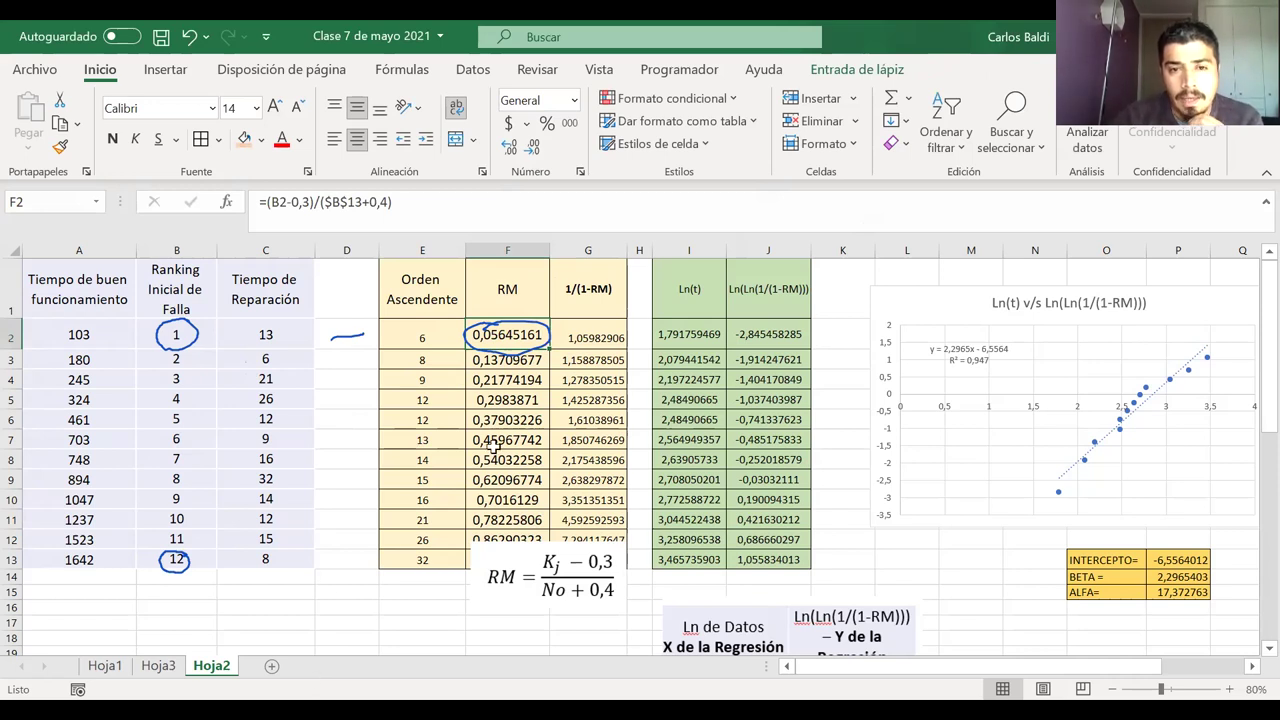
double_click(499, 336)
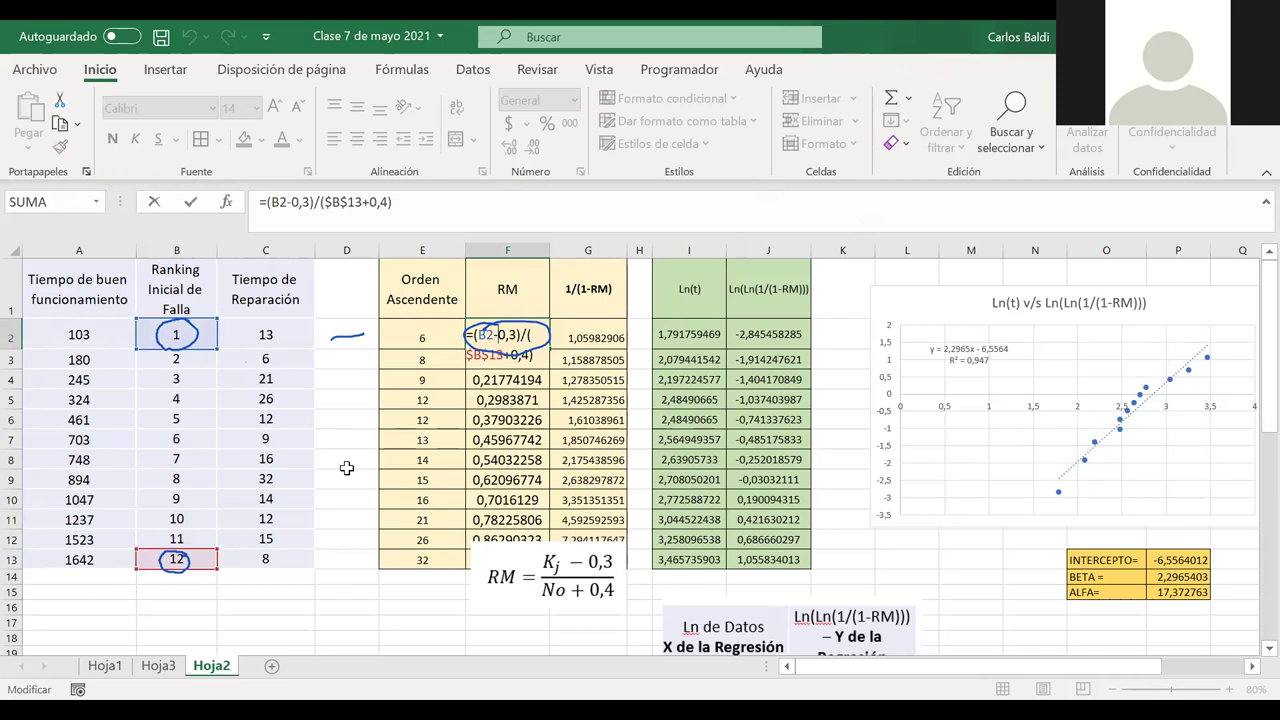
click(321, 418)
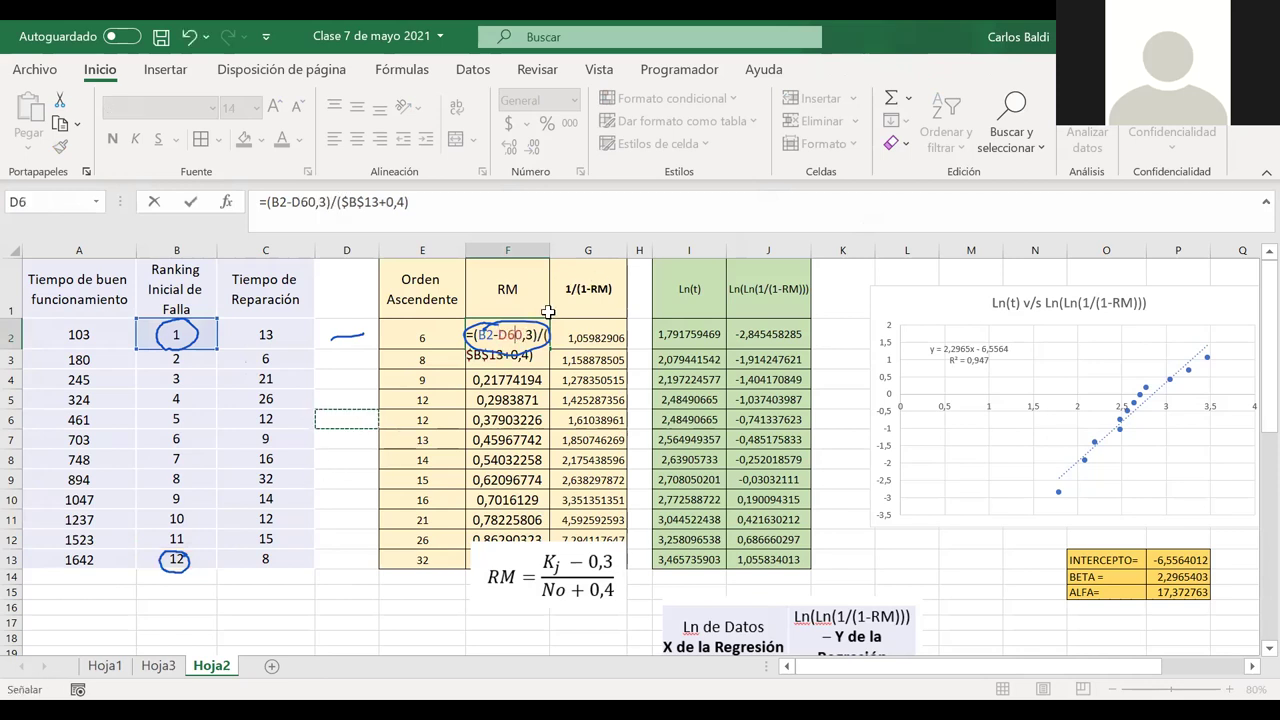
key(Escape)
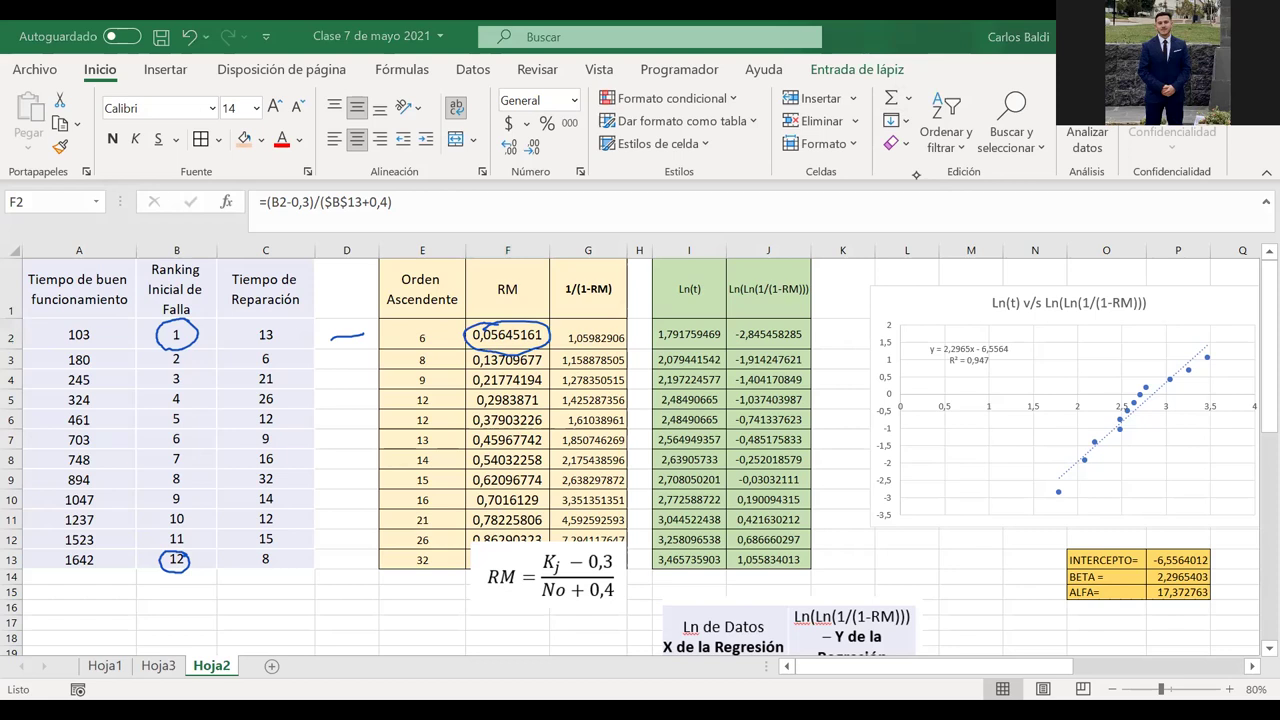
key(Escape)
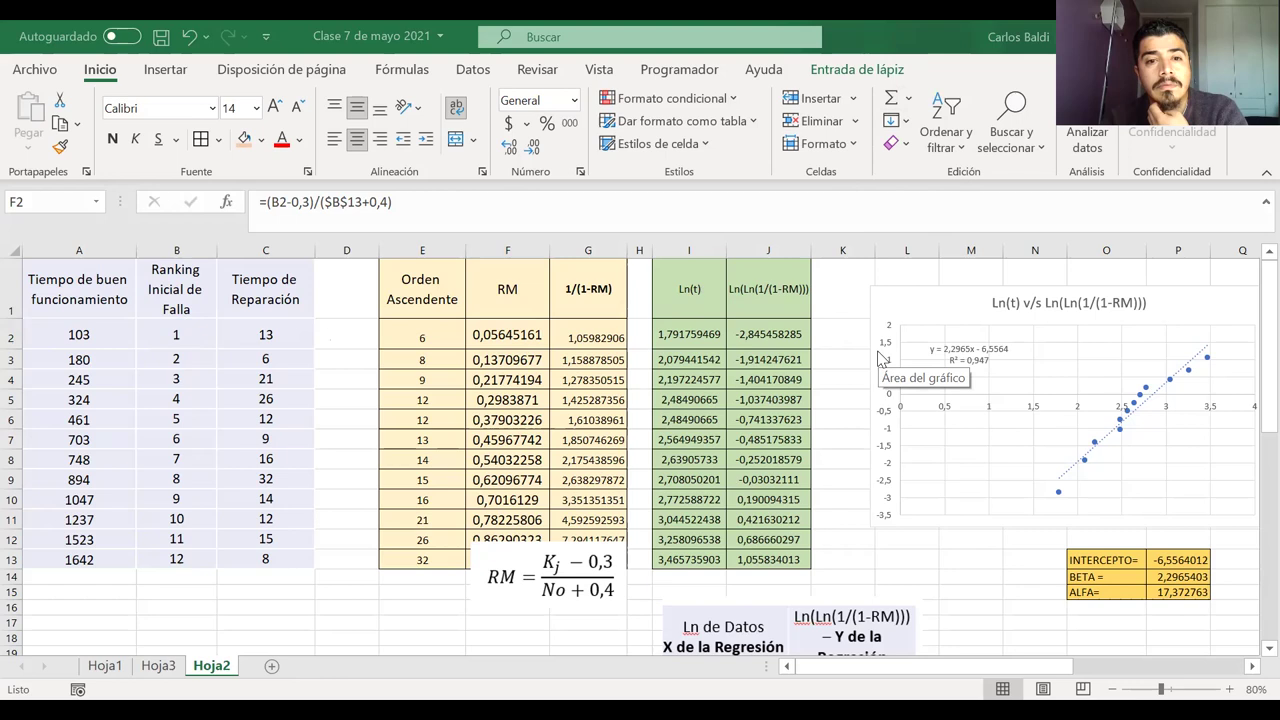
- Move the maintainability chart slightly up, closer to the M(t) formula image
click(507, 336)
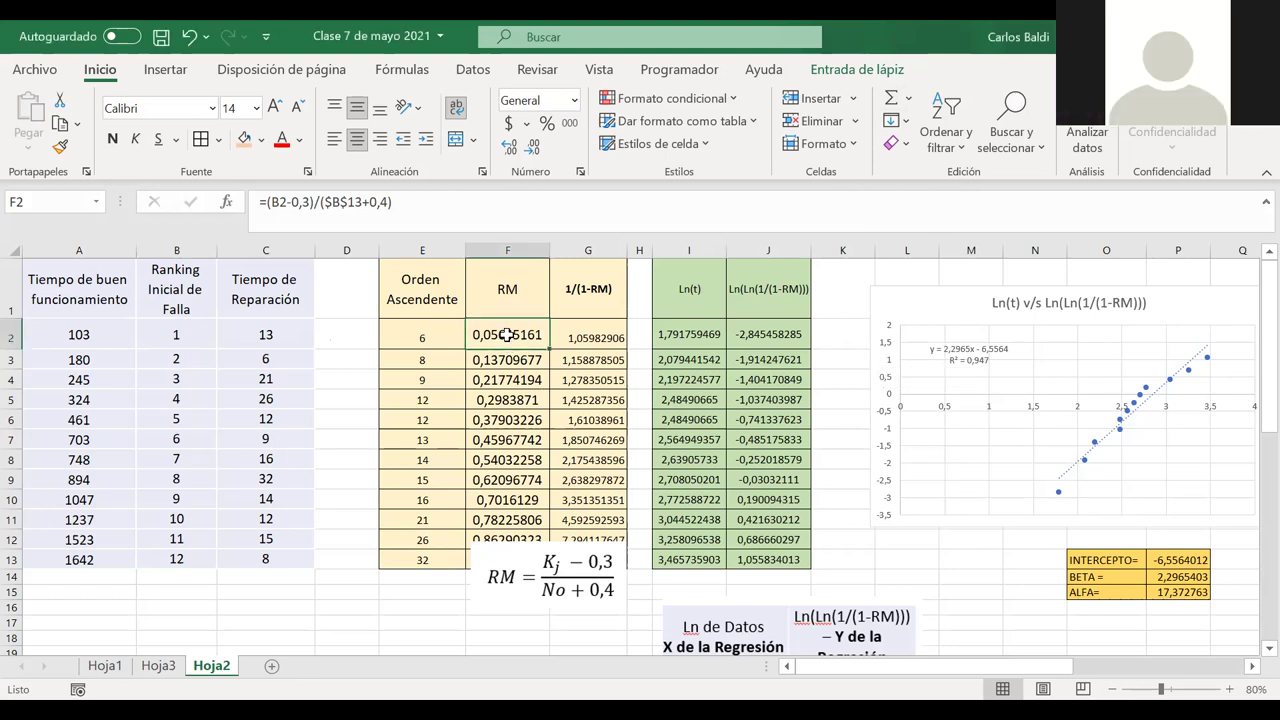
scroll(507, 336, right, 5)
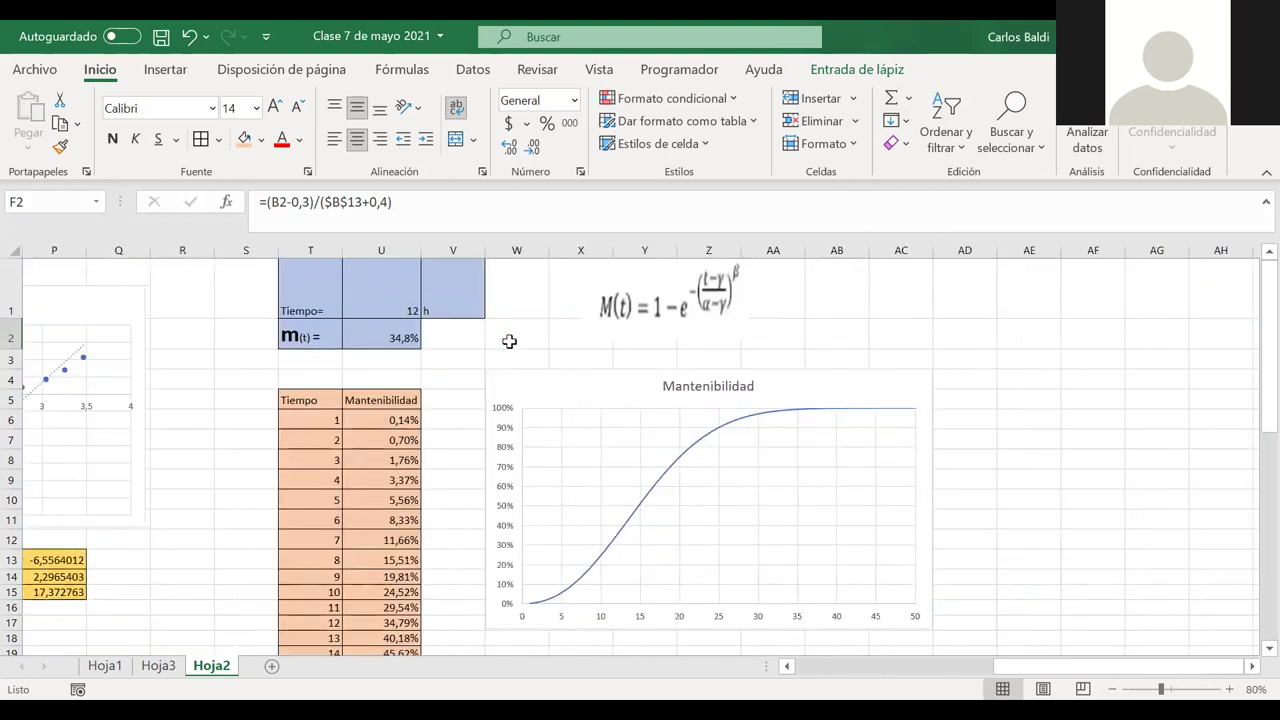
click(529, 366)
scroll(531, 378, down, 1)
scroll(531, 380, up, 1)
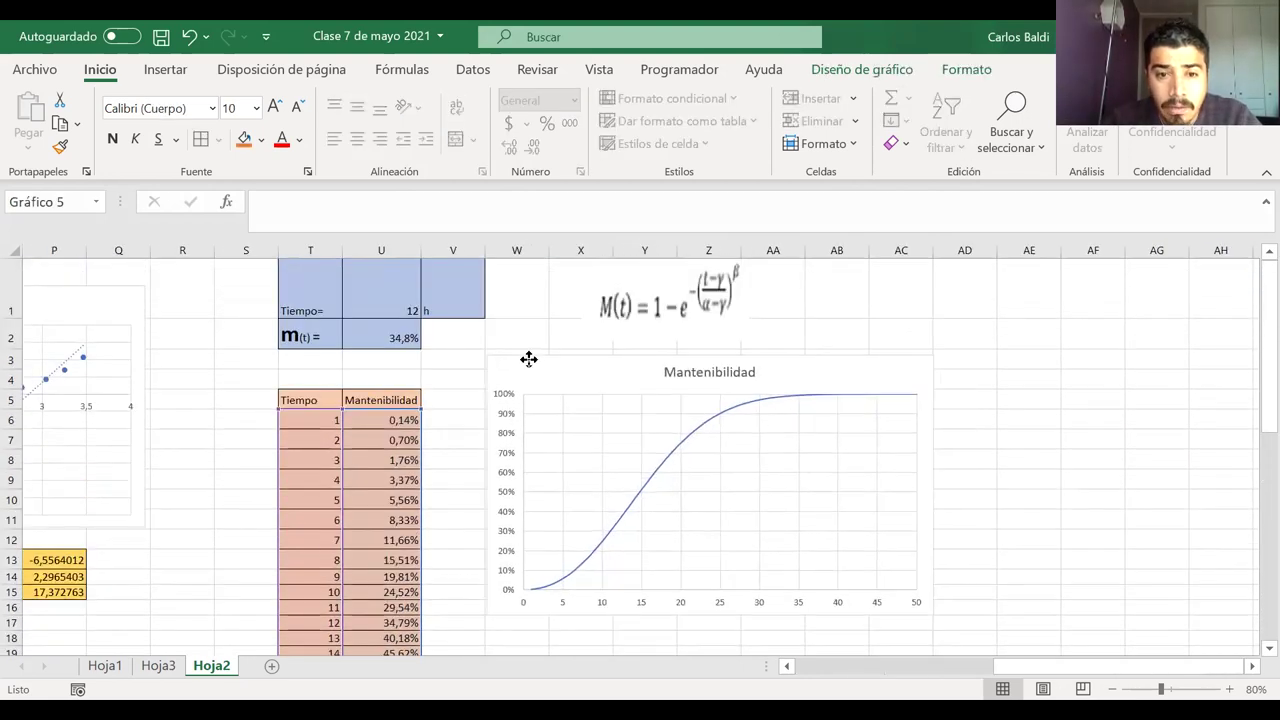
- Select all Tiempo and Mantenibilidad values and examine the scatter chart type with smooth lines without inserting it
click(313, 421)
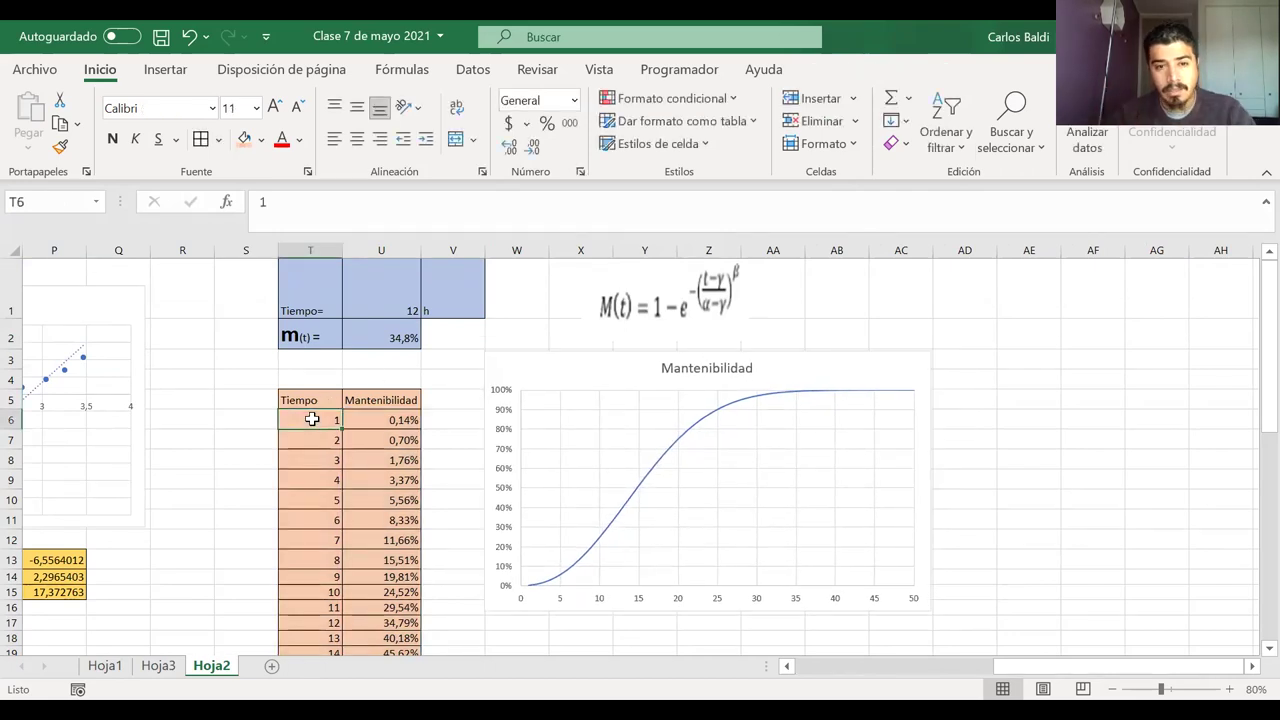
drag(309, 420, 380, 630)
scroll(494, 477, up, 10)
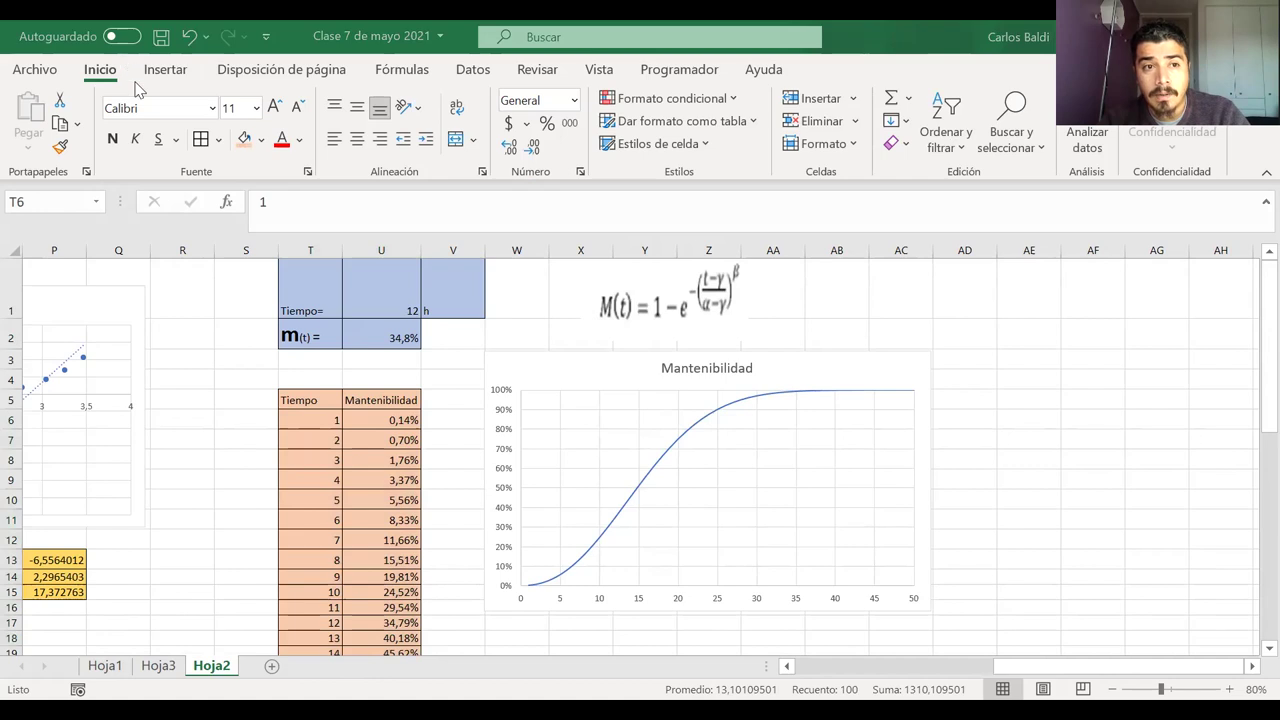
click(165, 69)
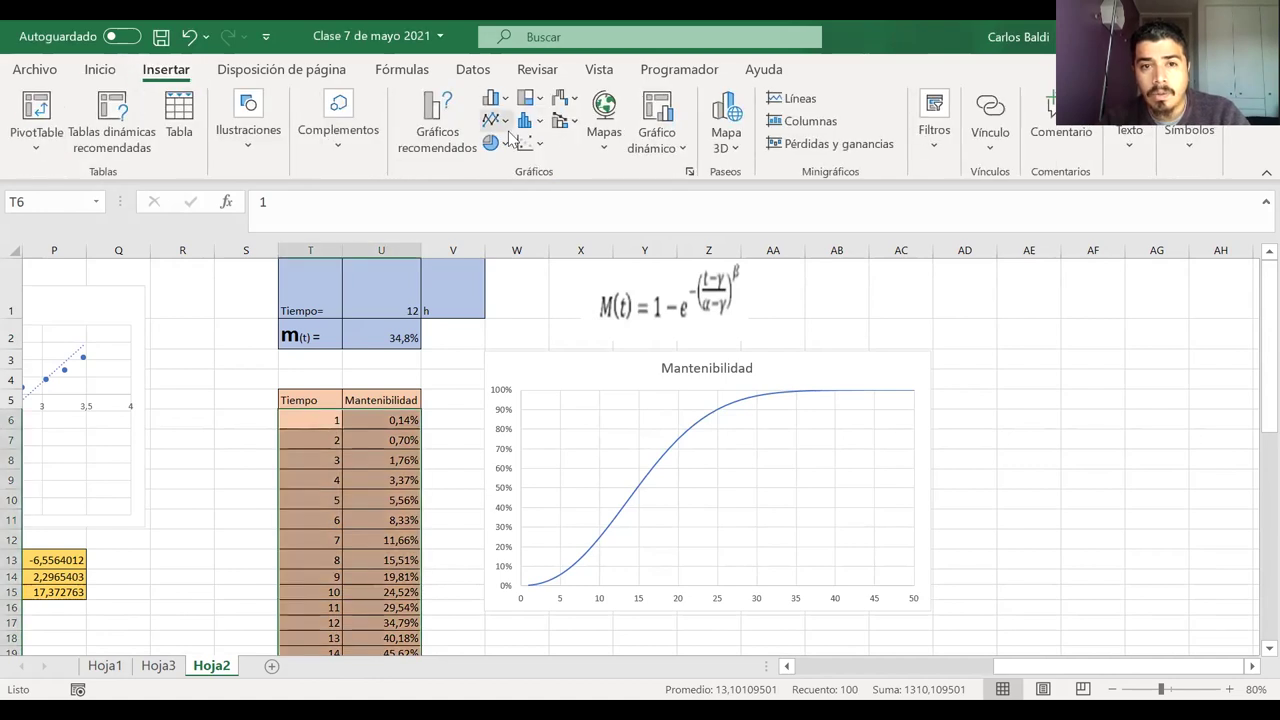
click(541, 147)
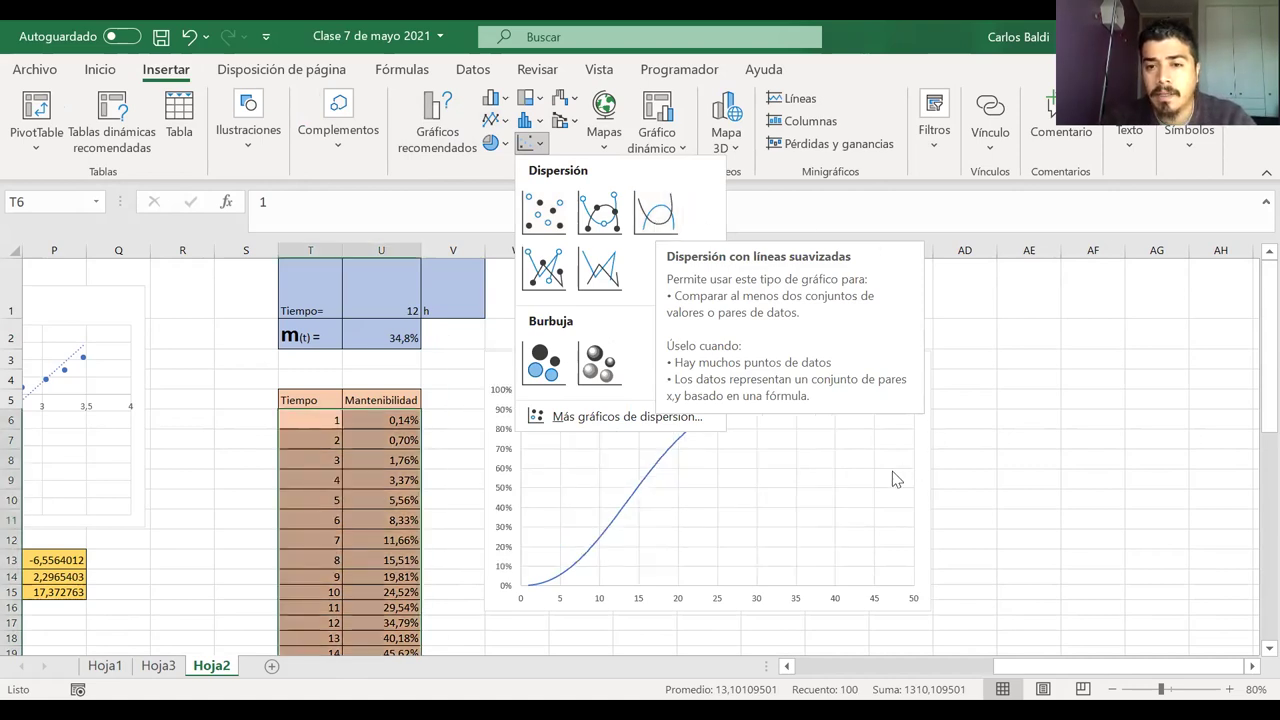
click(703, 443)
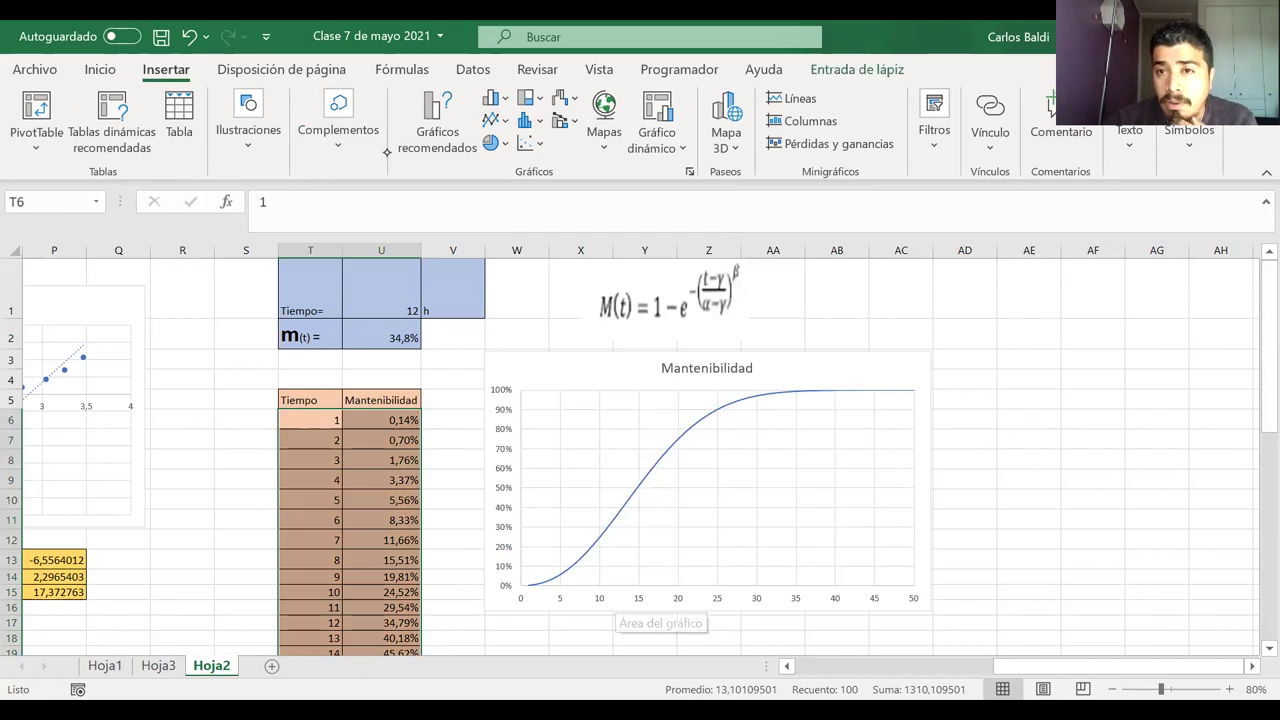
- Circle 15 on the chart's horizontal axis in blue and its curve point in red, and set Tiempo to 15 h
click(638, 585)
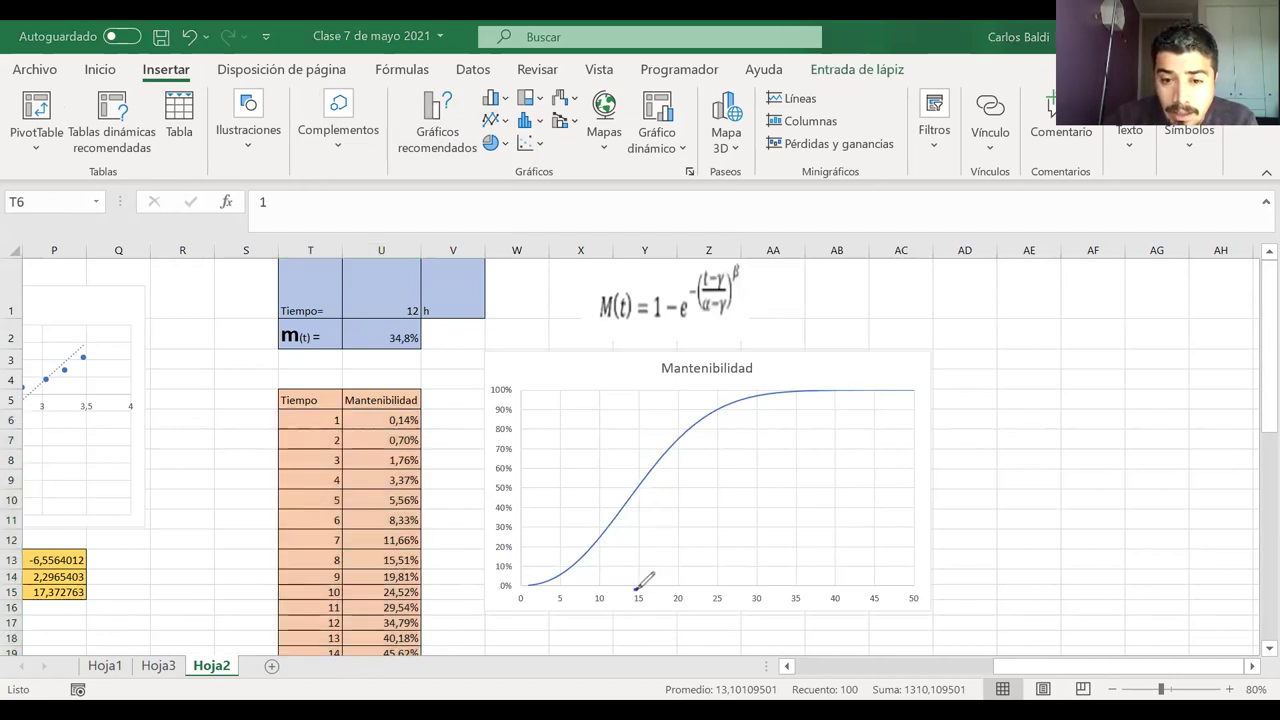
drag(641, 586, 630, 590)
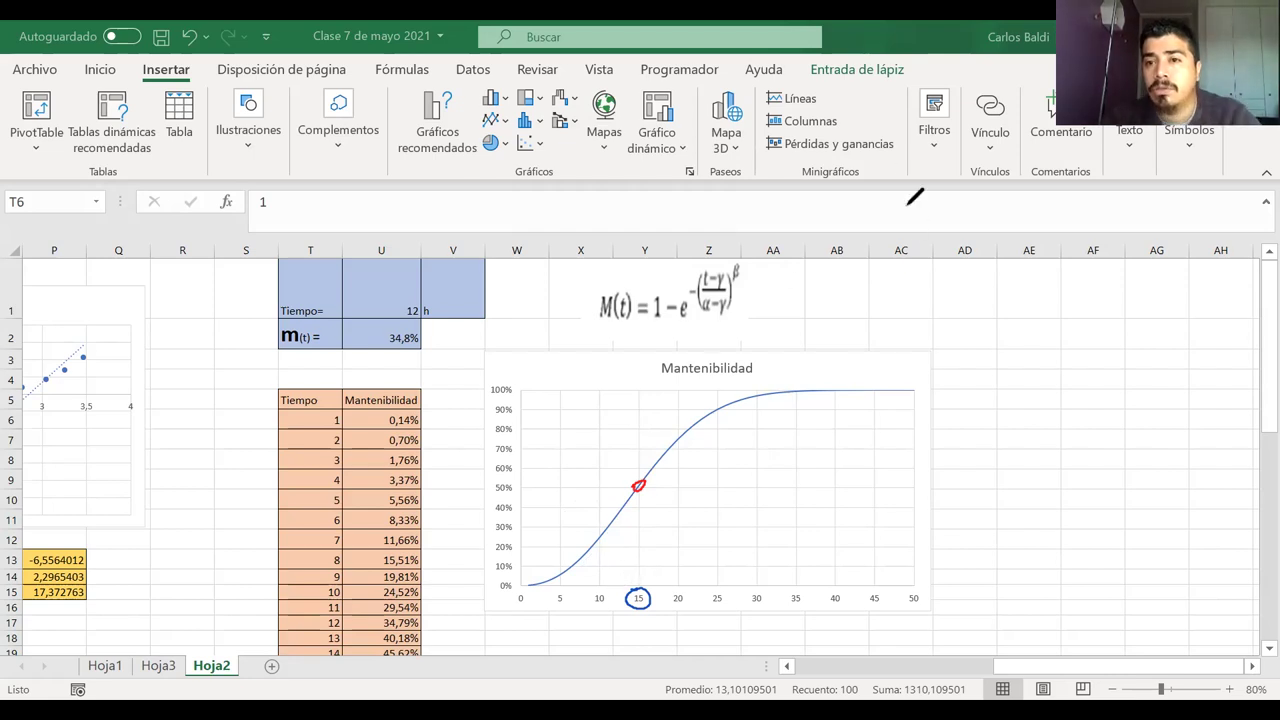
click(409, 300)
text(15)
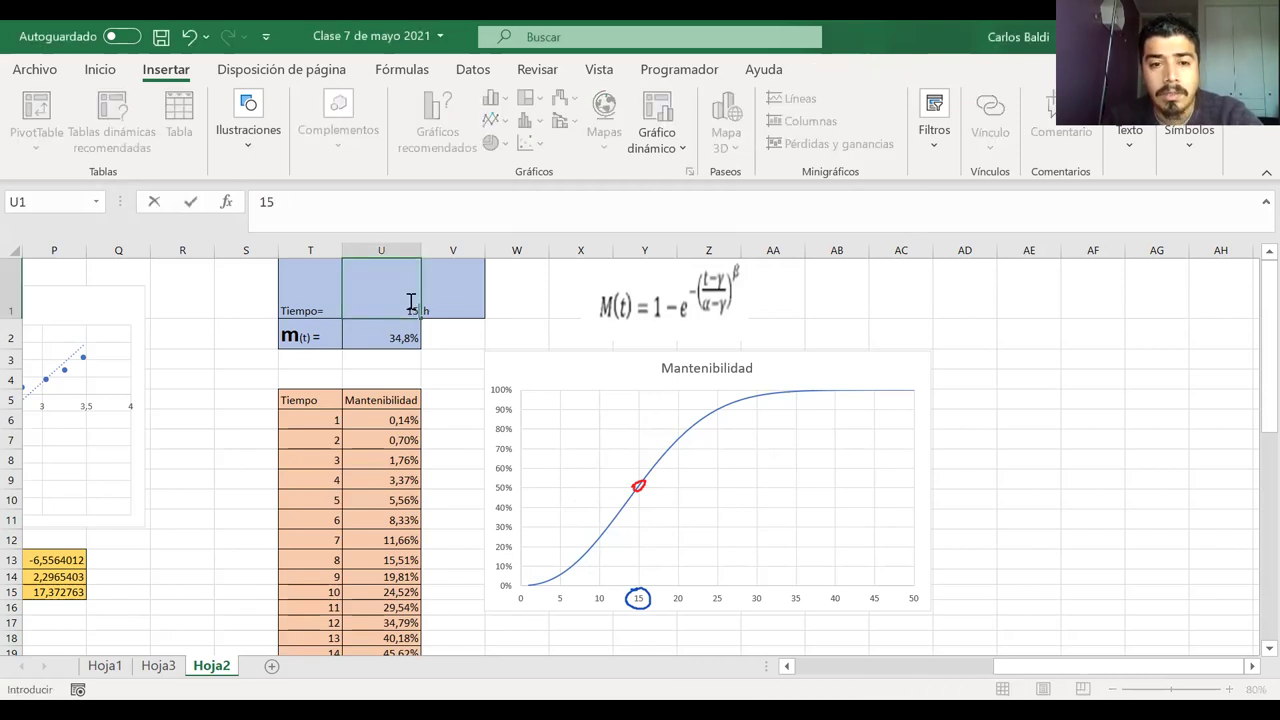
key(Return)
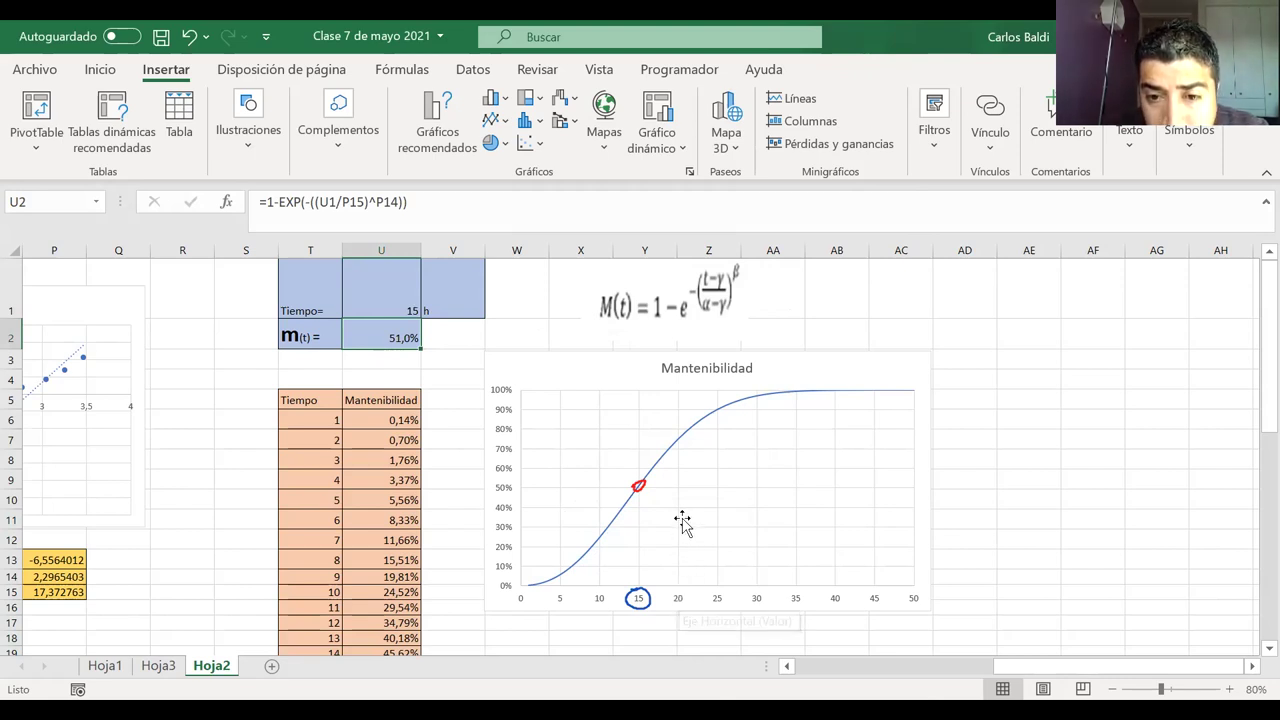
- Set the Tiempo value in U1 to 20 h to recalculate m(t)
mouse_move(677, 443)
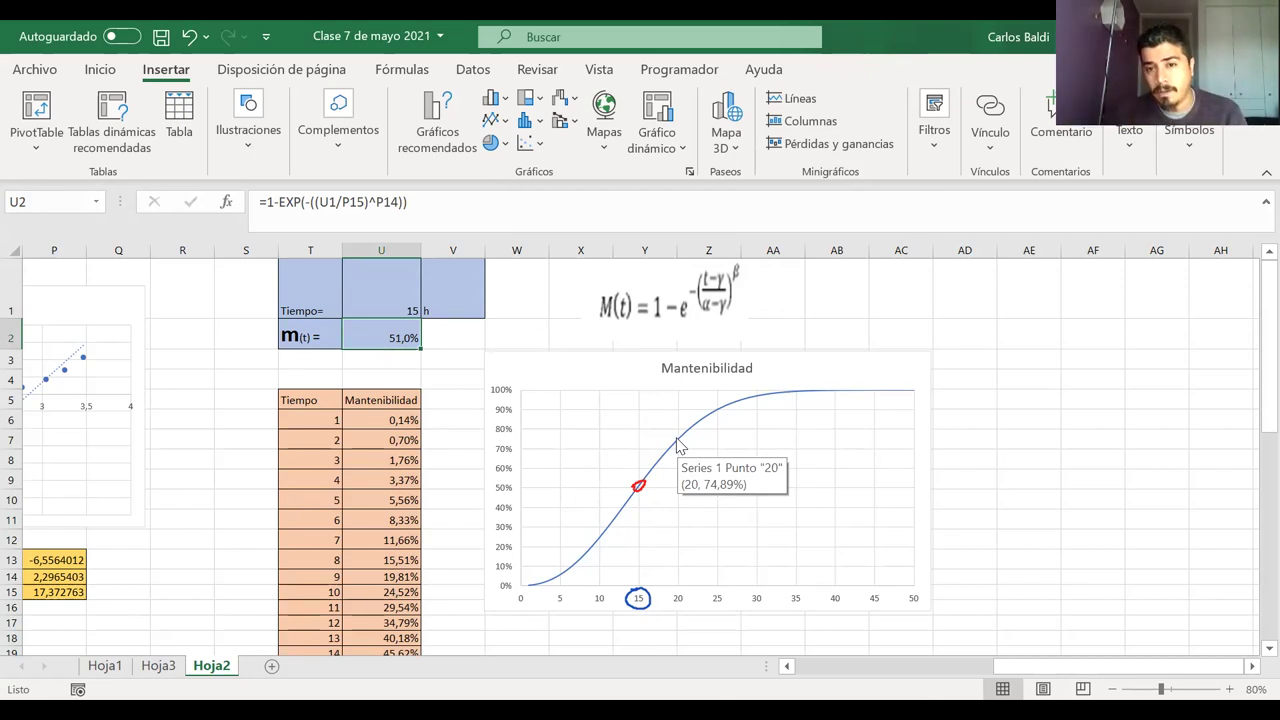
click(398, 311)
text(20)
key(Return)
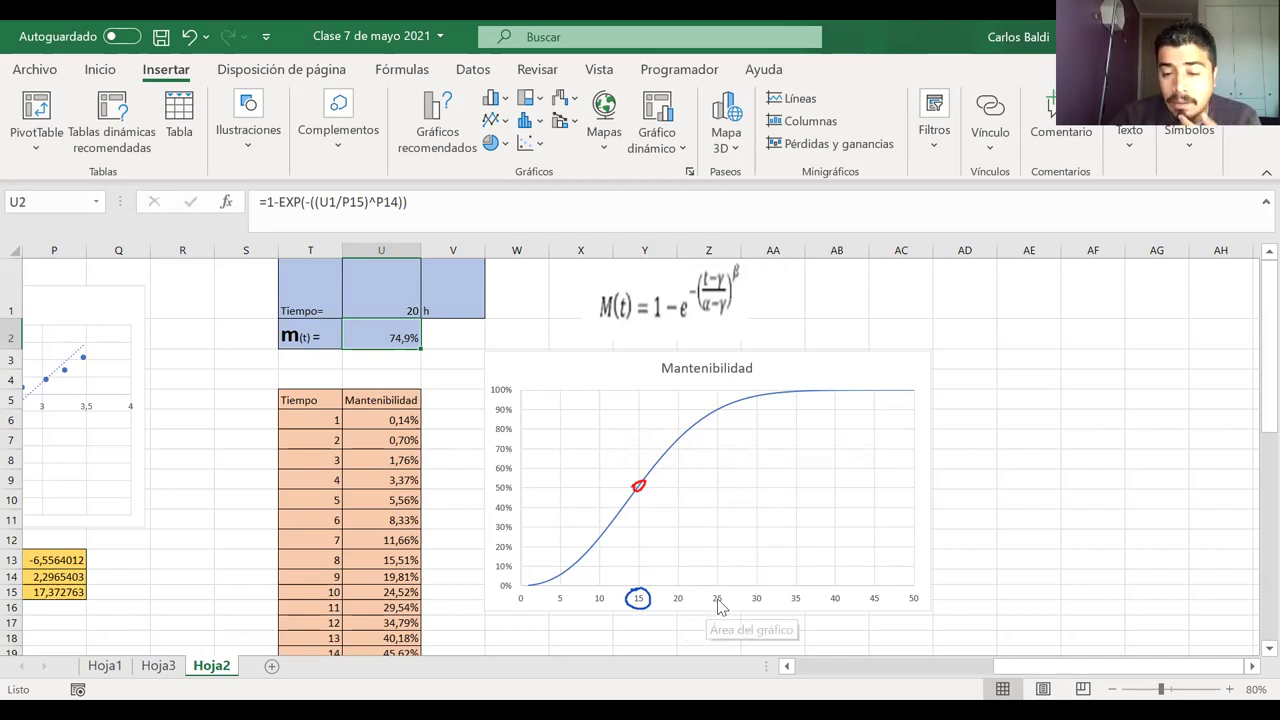
- Set the Tiempo value in U1 to 24 h to recalculate m(t)
click(393, 289)
text(24)
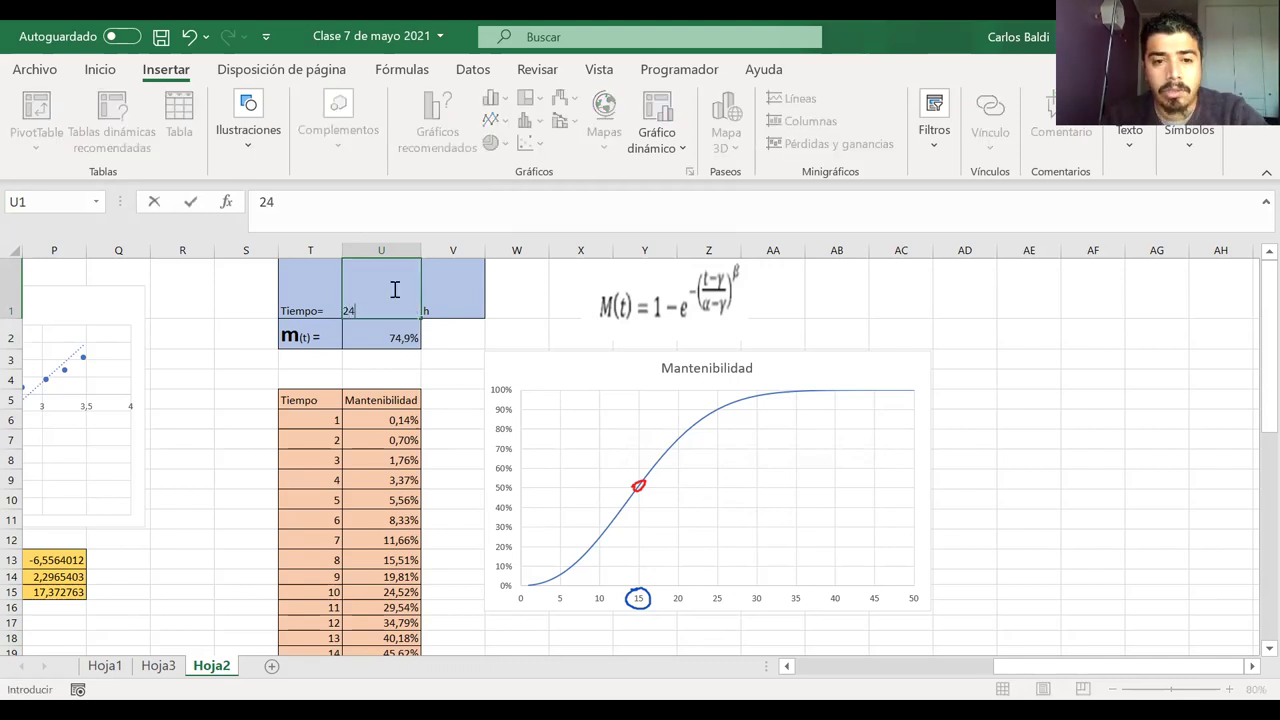
key(Return)
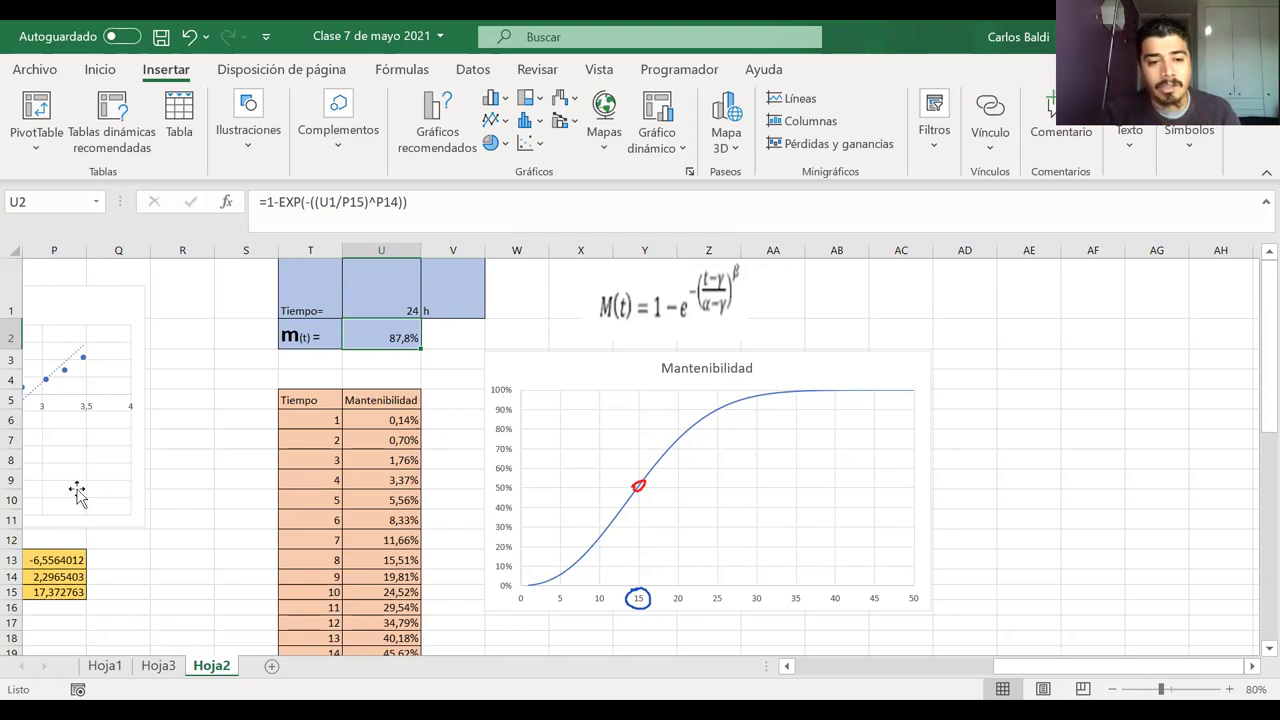
click(106, 667)
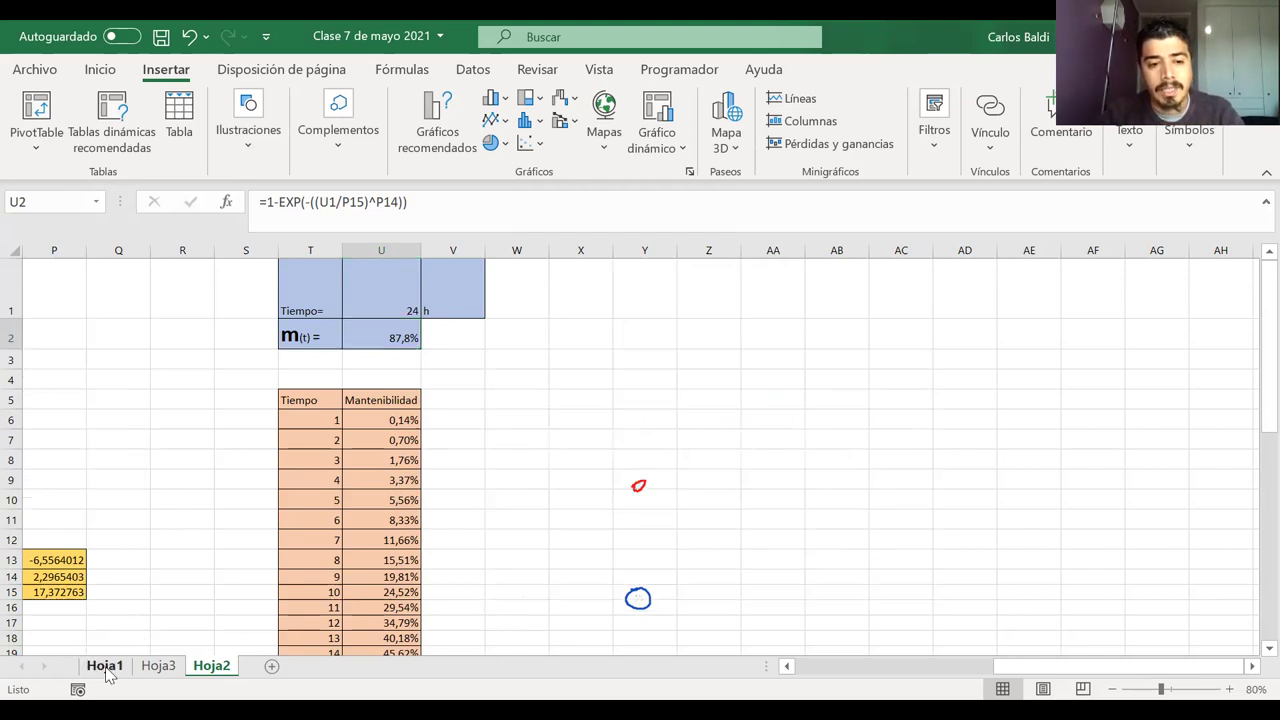
click(158, 666)
click(211, 666)
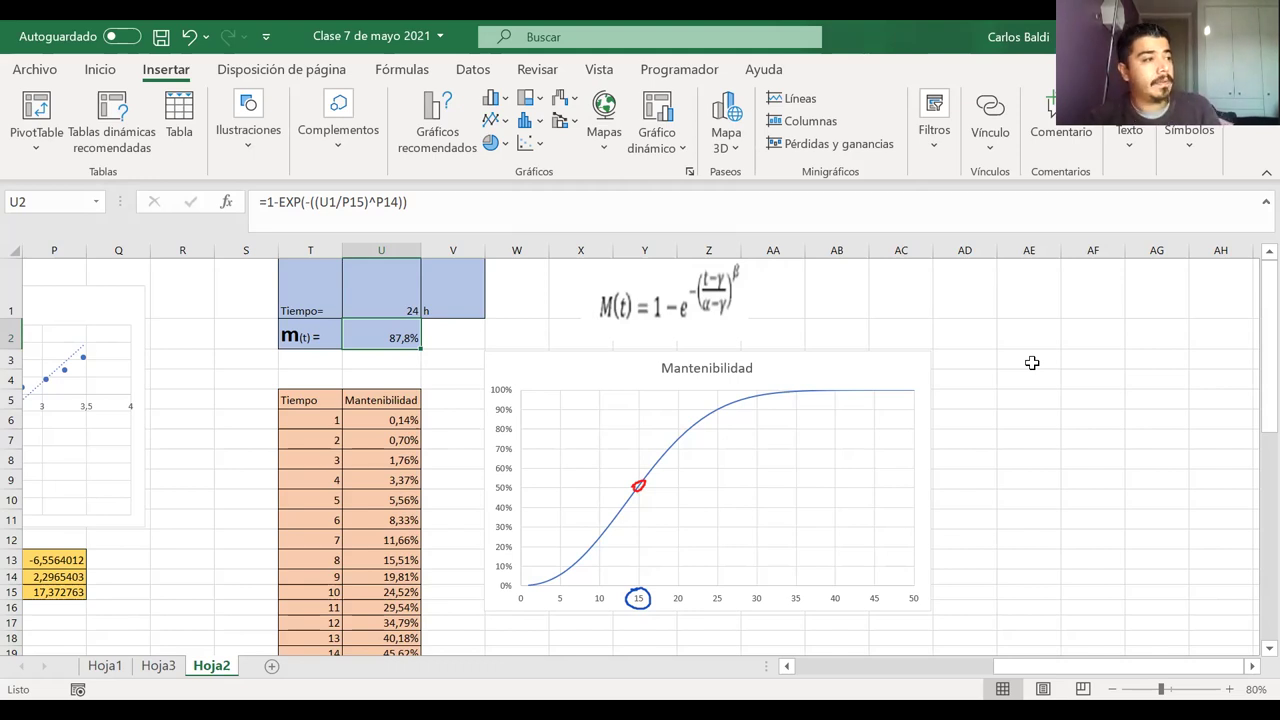
click(1100, 426)
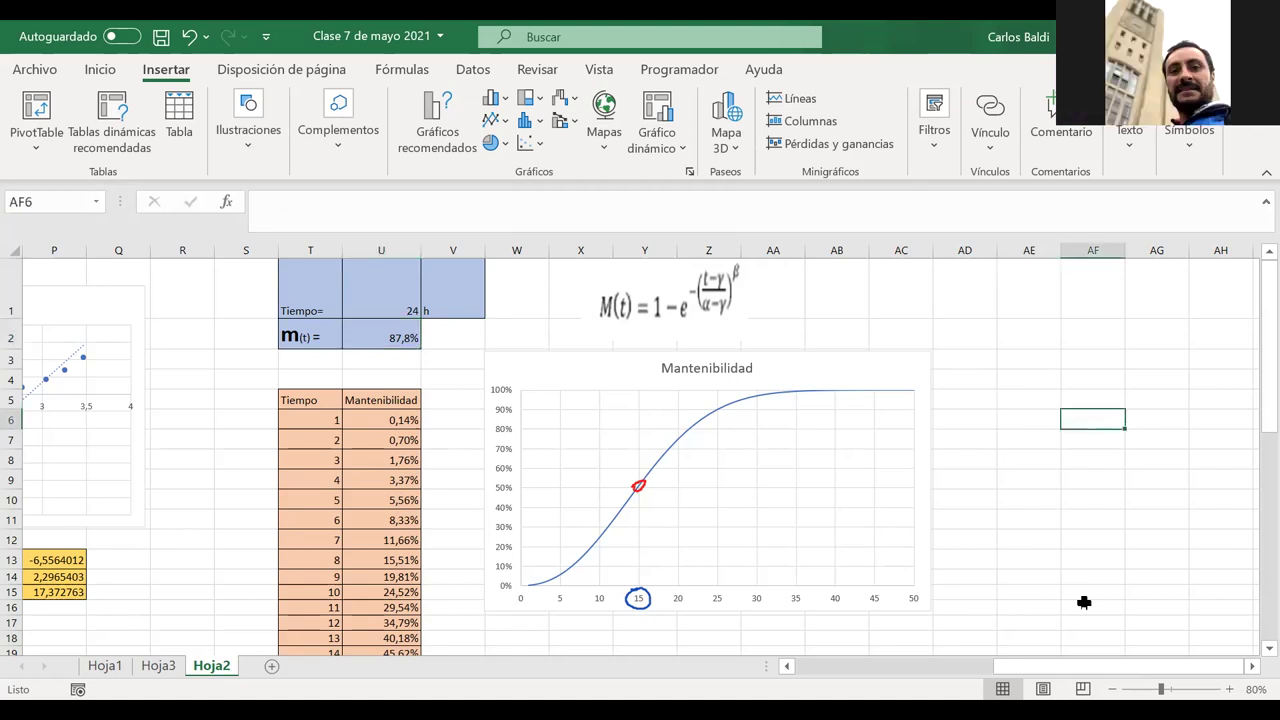